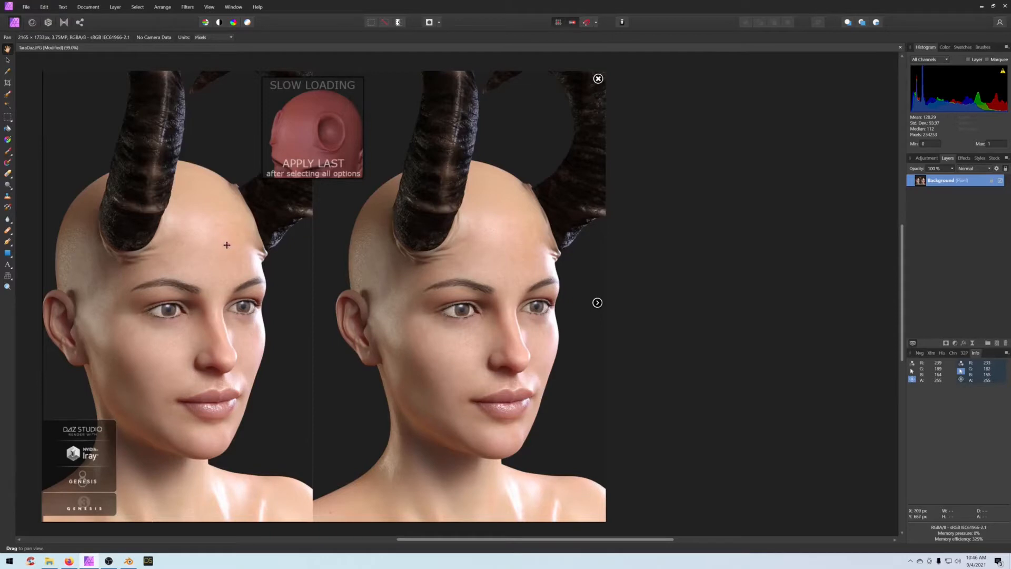
Step: Switch to Blender and bring the horned character's head and torso into view
left_click_drag(226, 245, 227, 245)
left_click(981, 5)
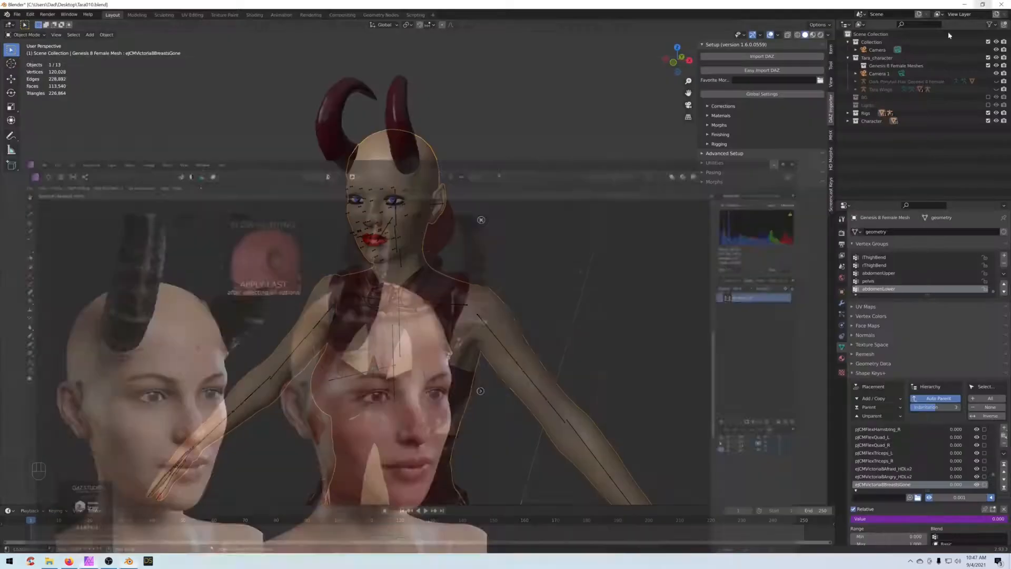
scroll(477, 226, "up", 2)
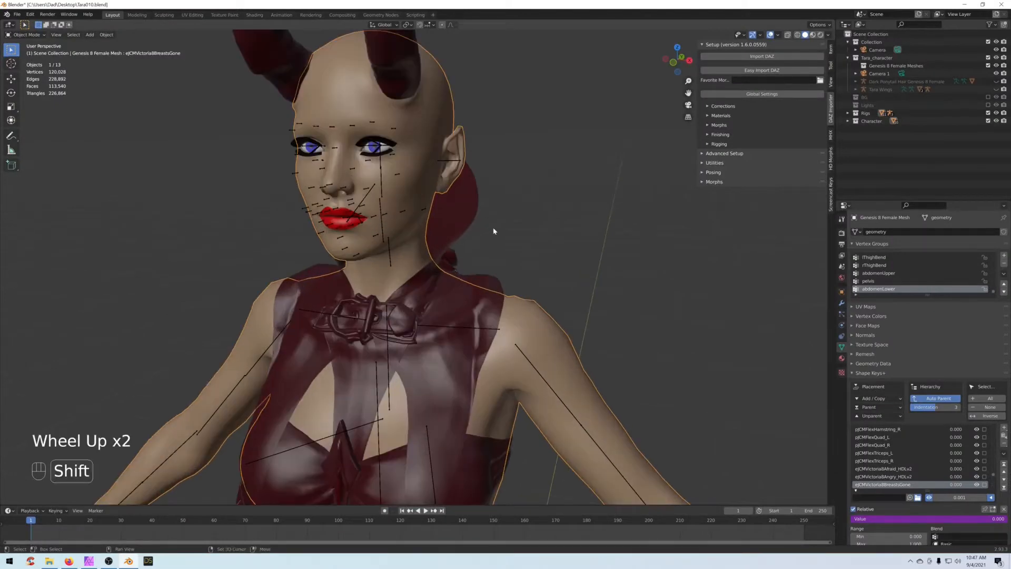
middle_click_drag(490, 228, 476, 286, "shift")
scroll(477, 279, "down", 1)
Step: Split the 3D viewport vertically and turn the new area into a Shader Editor with its sidebar hidden
left_click_drag(832, 21, 490, 25)
left_click(498, 25)
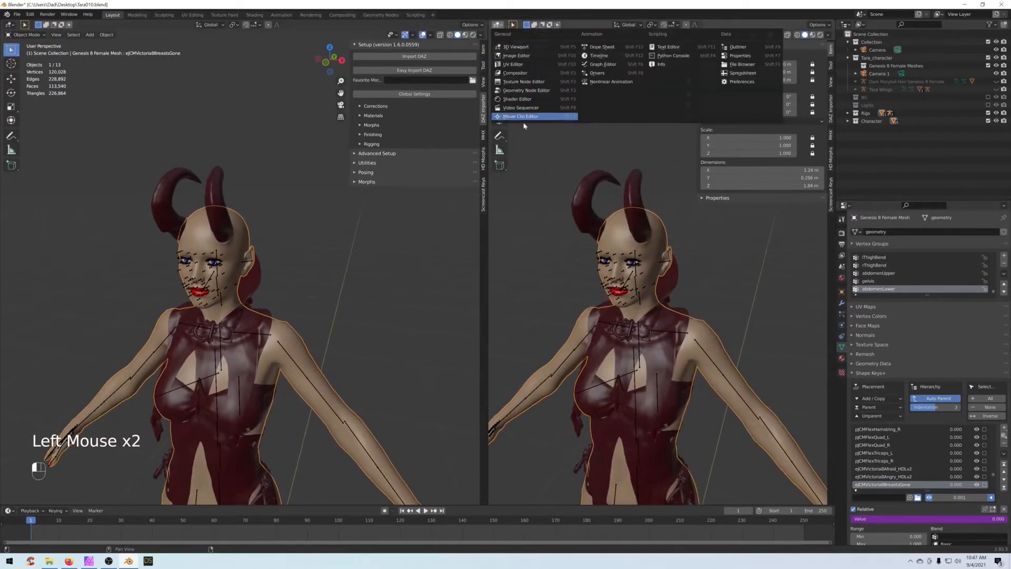
left_click(556, 117)
middle_click_drag(684, 175, 663, 174)
key("n")
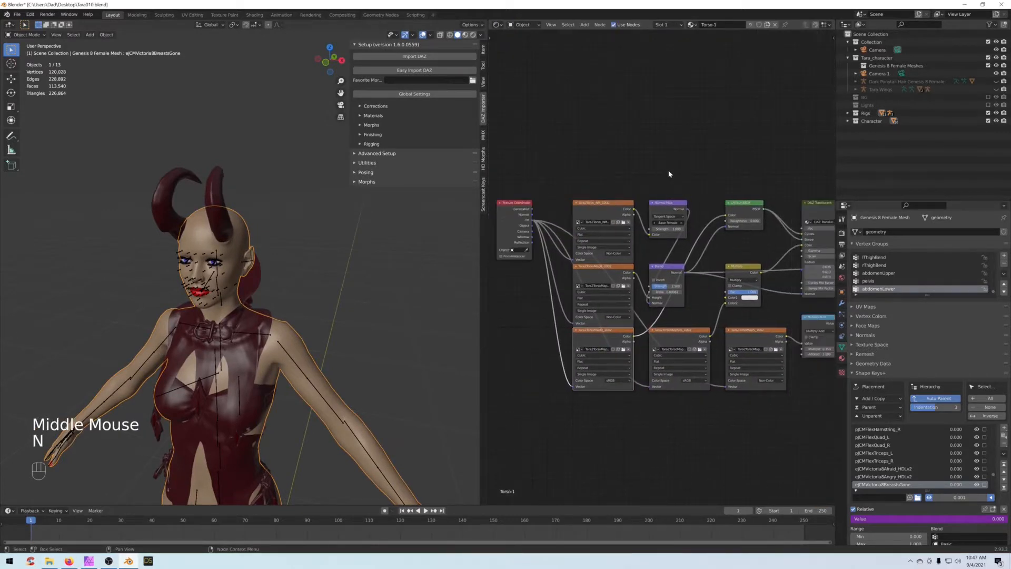
Step: Expand Genesis 8 Female Mesh in the Outliner and select its Face-1 material to show the material's nodes
scroll(226, 264, "up", 3)
middle_click_drag(226, 265, 335, 267, "shift")
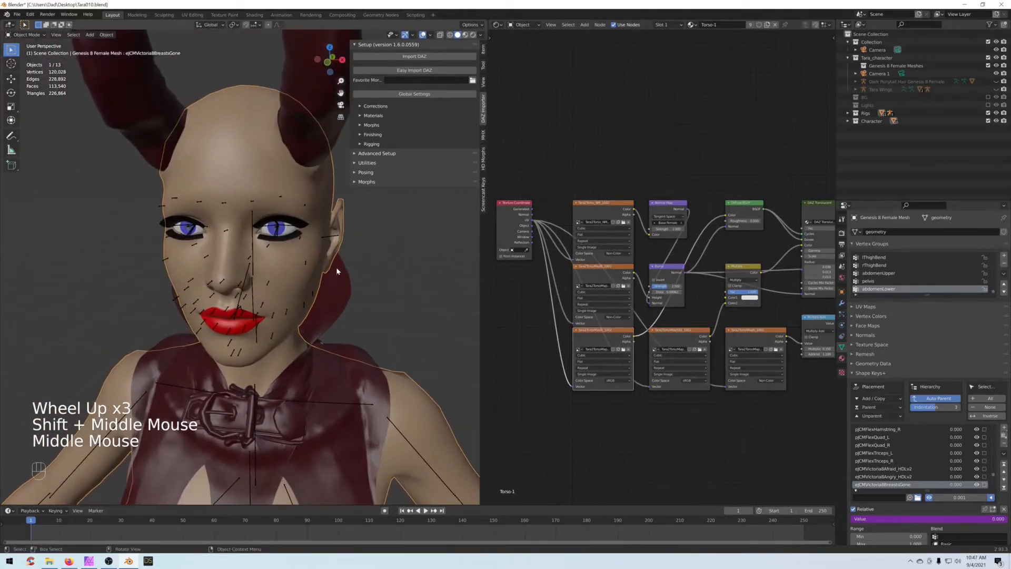
scroll(336, 272, "down", 2)
scroll(335, 272, "up", 2)
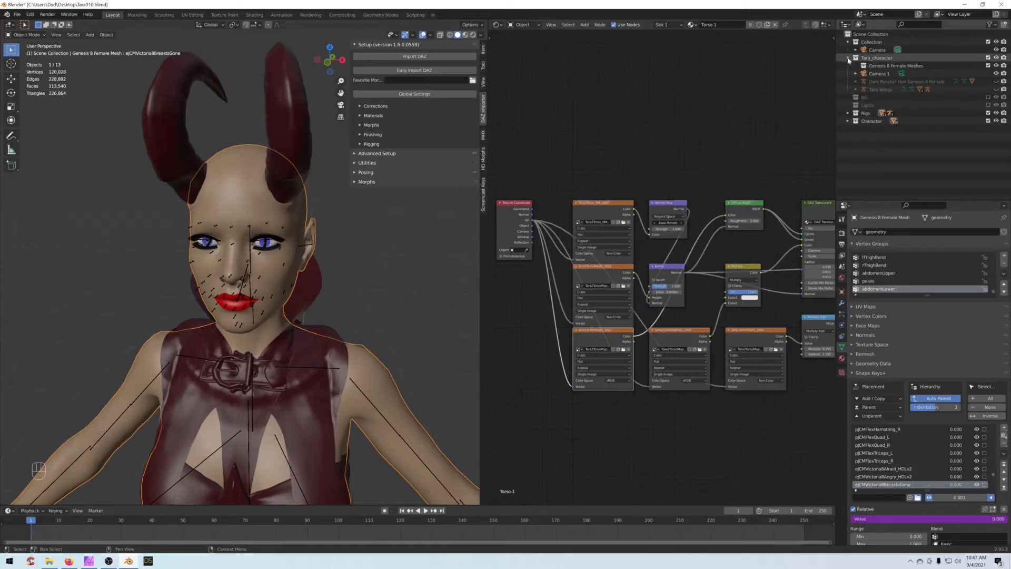
left_click(856, 75)
left_click(856, 74)
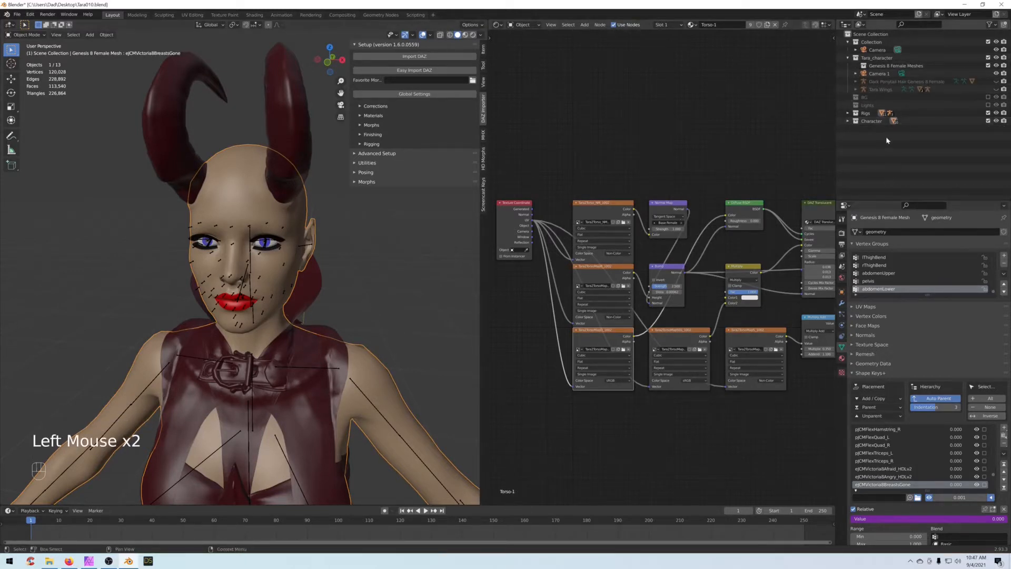
key("KP_Decimal")
scroll(856, 185, "down", 4)
left_click(856, 185)
scroll(856, 185, "down", 4)
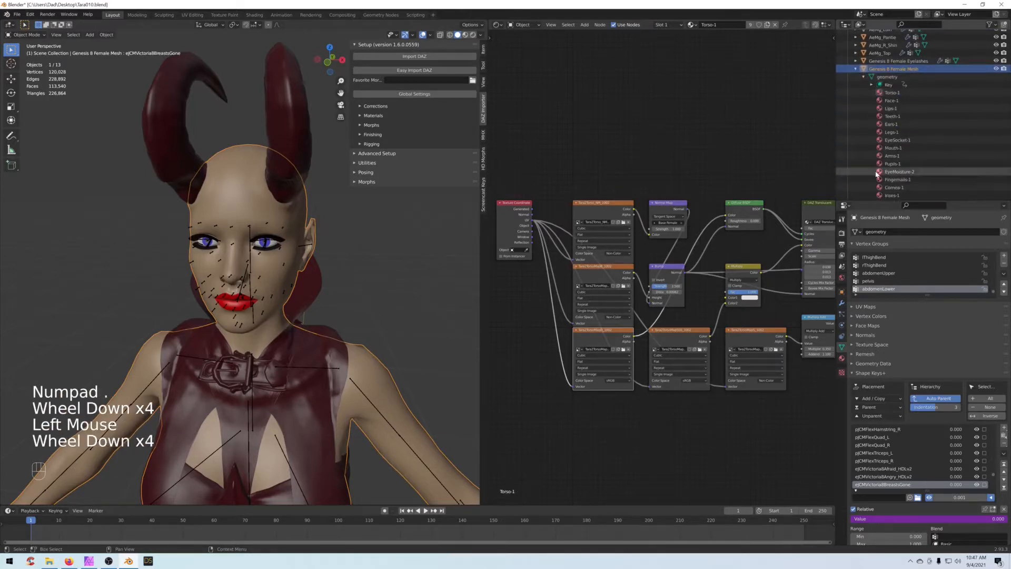
left_click(891, 101)
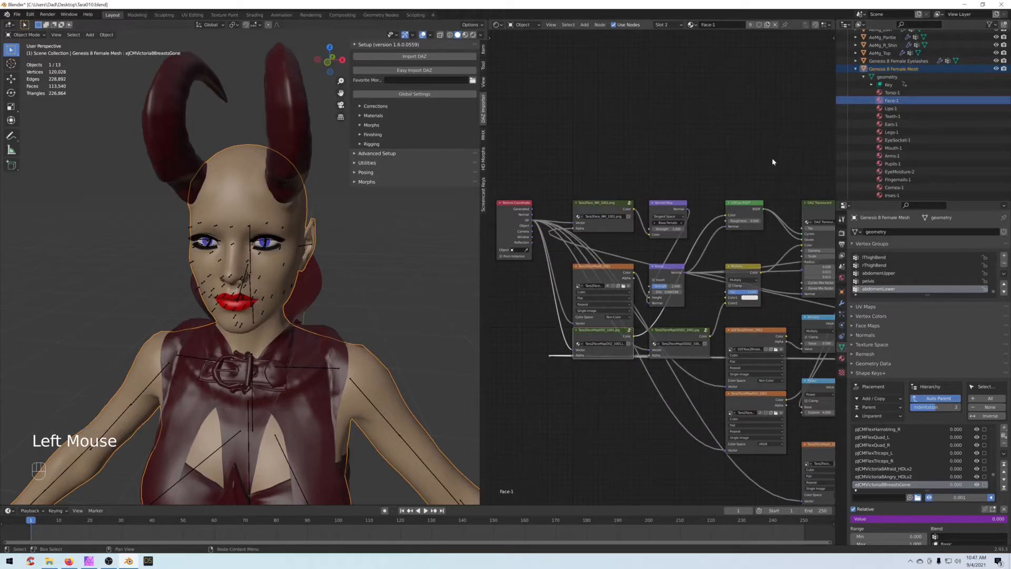
Step: Widen the Shader Editor to make room for the Face-1 material's full node network
left_click_drag(839, 164, 857, 163)
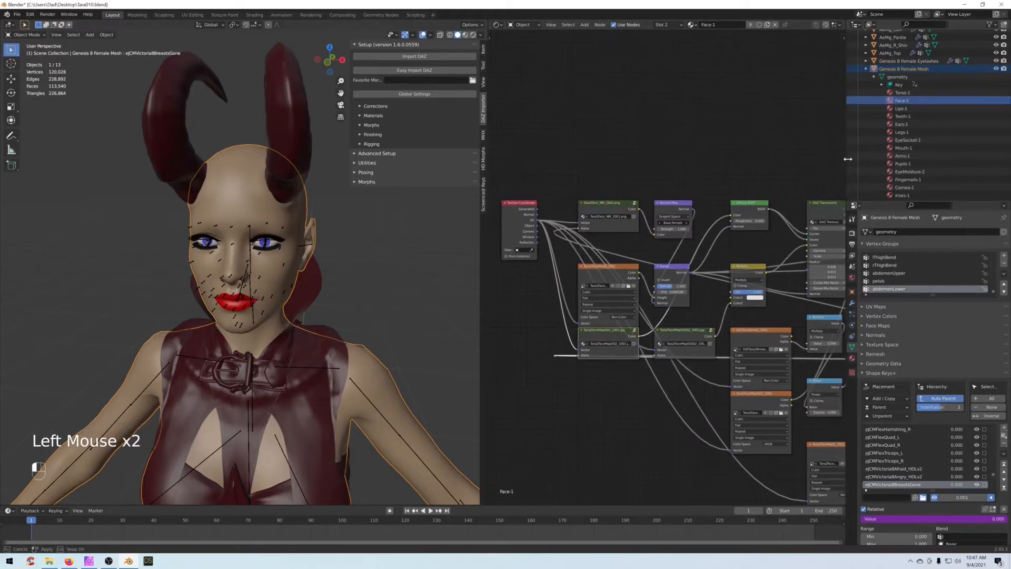
left_click_drag(480, 158, 428, 158)
middle_click_drag(668, 128, 626, 123)
scroll(584, 87, "down", 2)
left_click_drag(747, 293, 457, 327)
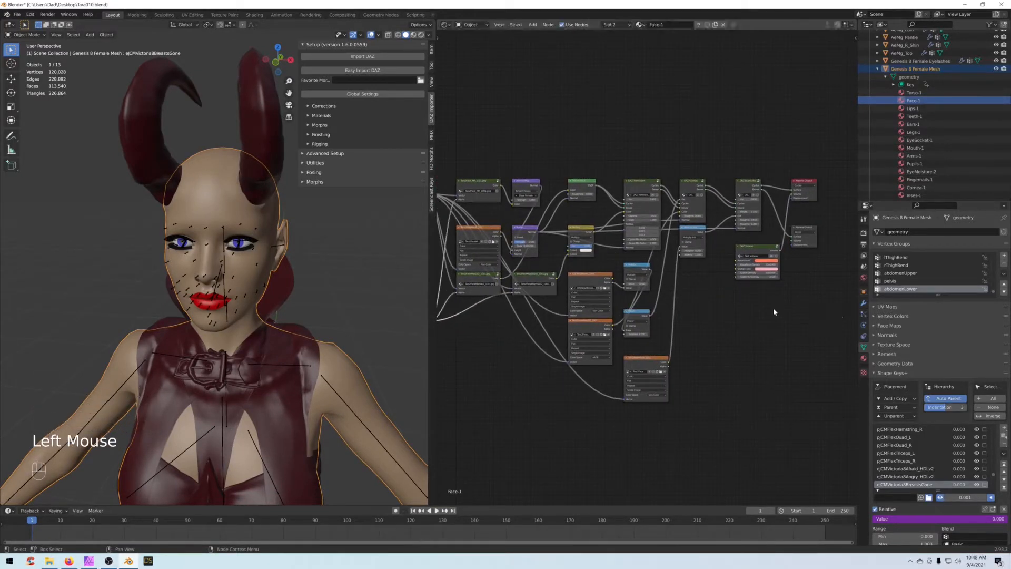
Step: Look over the Face-1 node network and the character's upper body in the 3D viewport
scroll(745, 318, "up", 1)
middle_click_drag(746, 318, 716, 306)
scroll(679, 315, "up", 2)
scroll(679, 315, "down", 2)
scroll(679, 315, "down", 1)
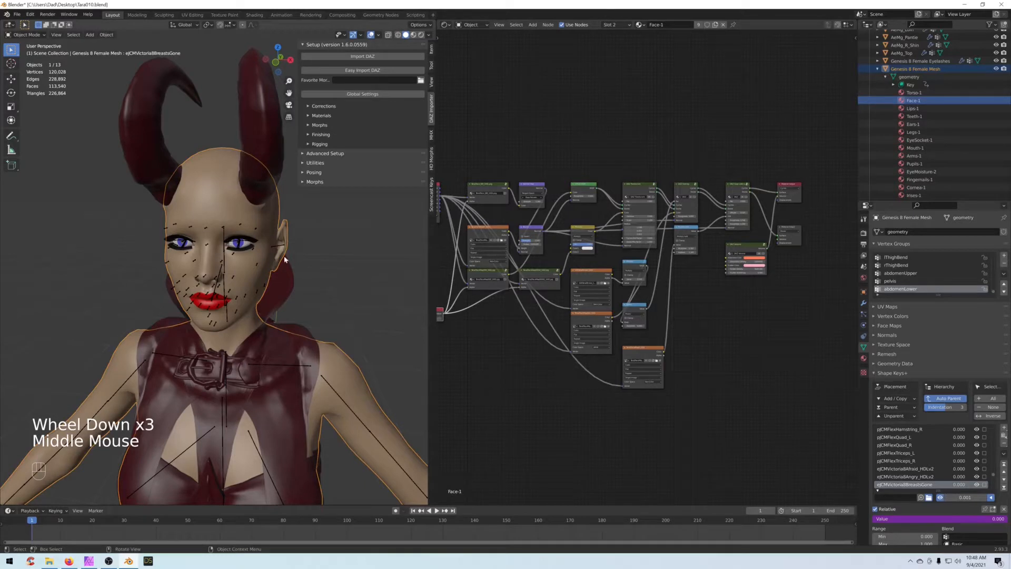
scroll(315, 269, "down", 2)
mouse_move(315, 267)
middle_mouse_down()
mouse_move(284, 276)
mouse_move(318, 273)
middle_mouse_up()
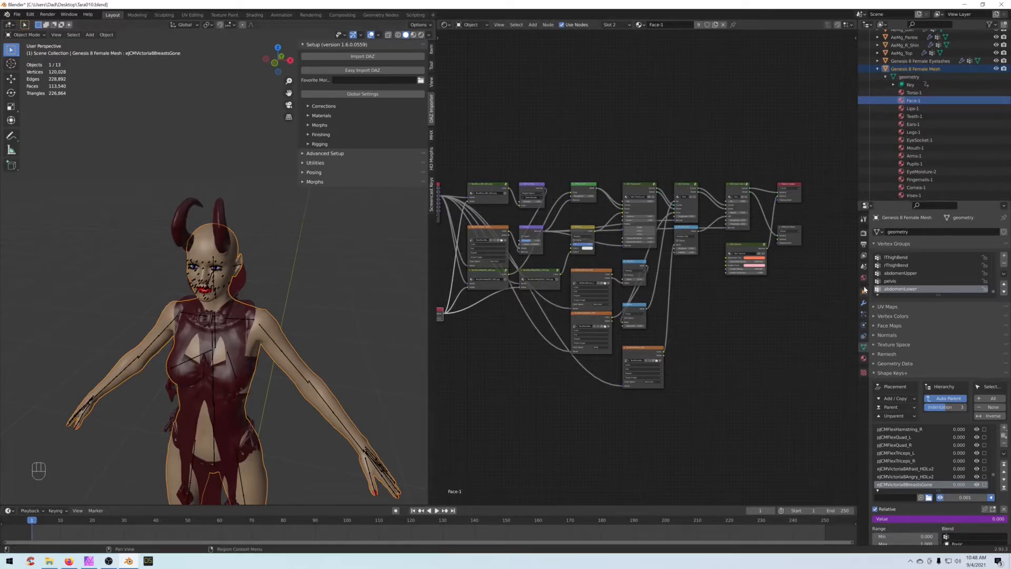
Step: Show the World properties and switch the Shader Editor to the tara_character World node tree
left_click(863, 279)
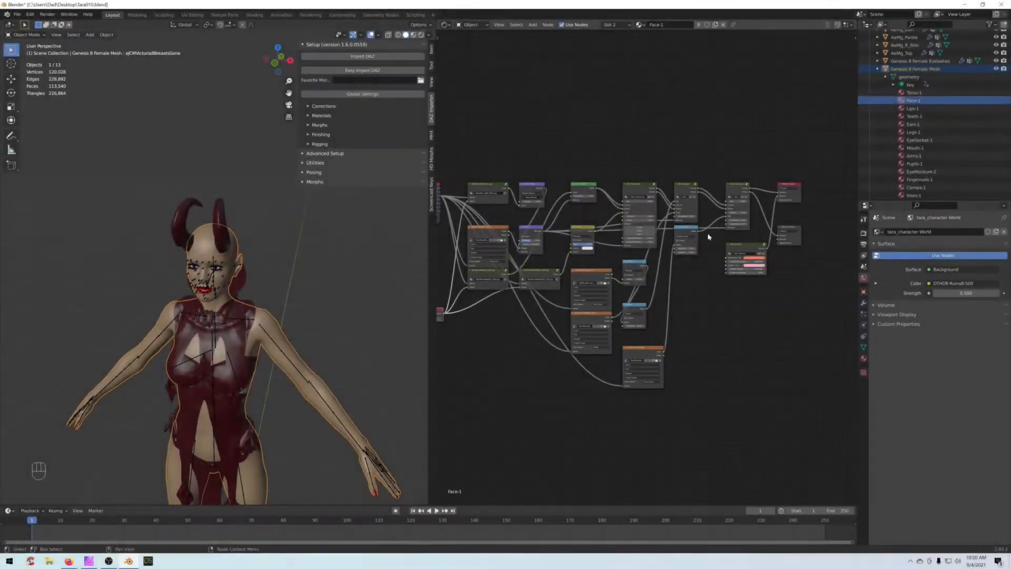
middle_click_drag(582, 133, 599, 134)
left_click(473, 25)
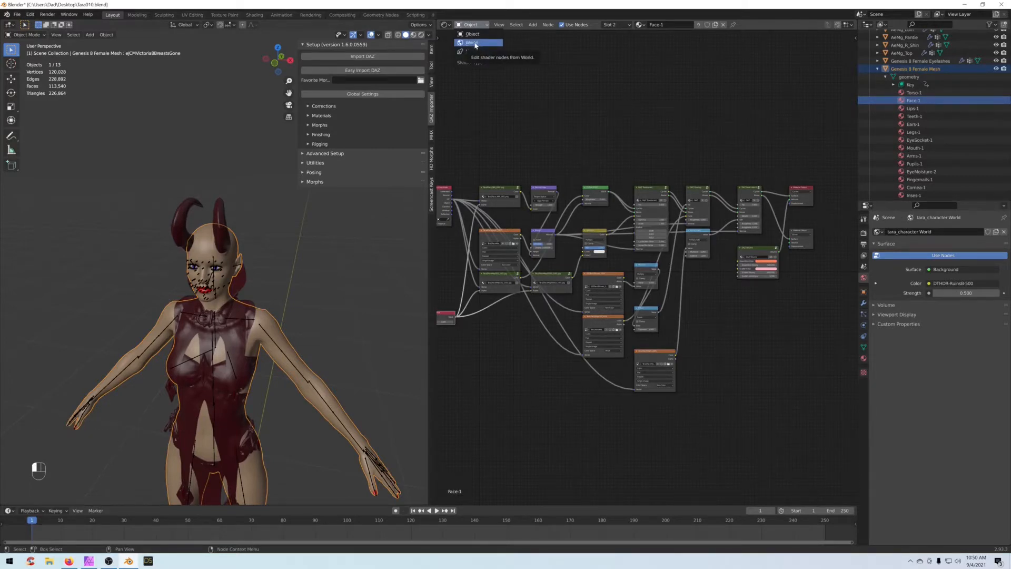
left_click(475, 44)
middle_click_drag(534, 143, 605, 151)
scroll(618, 152, "up", 2)
scroll(611, 151, "down", 2)
scroll(603, 161, "up", 2)
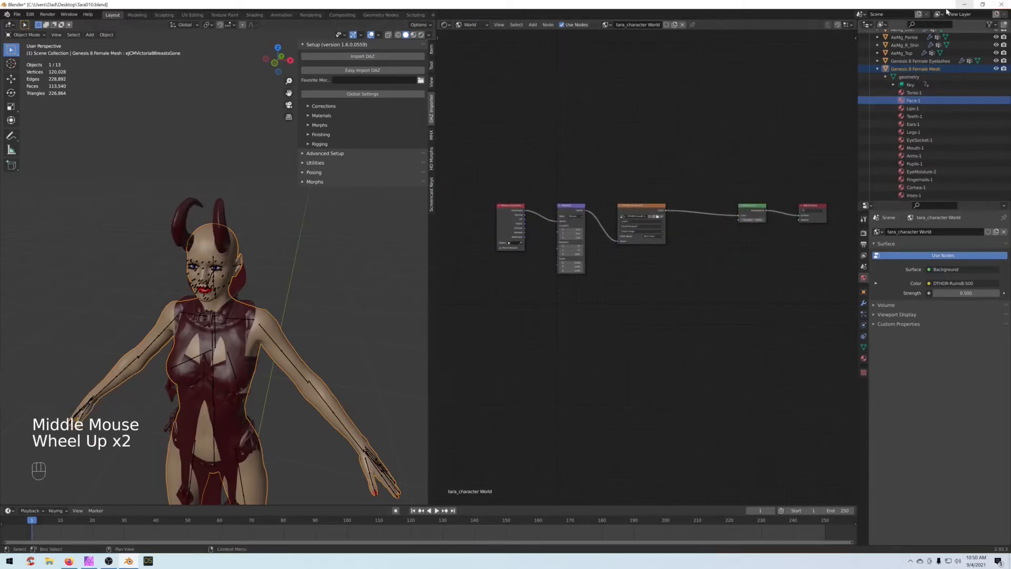
Step: Check the Studio Small 01 HDRI page on Poly Haven, then load studio_small_01_1k.exr from the Desktop into Blender's world environment texture node
left_click(69, 561)
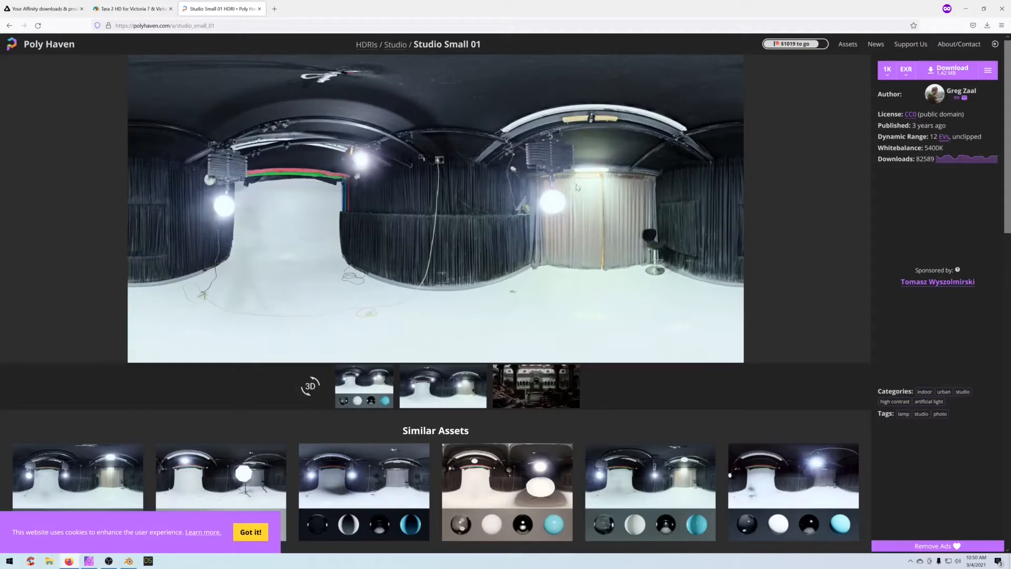
left_click(966, 5)
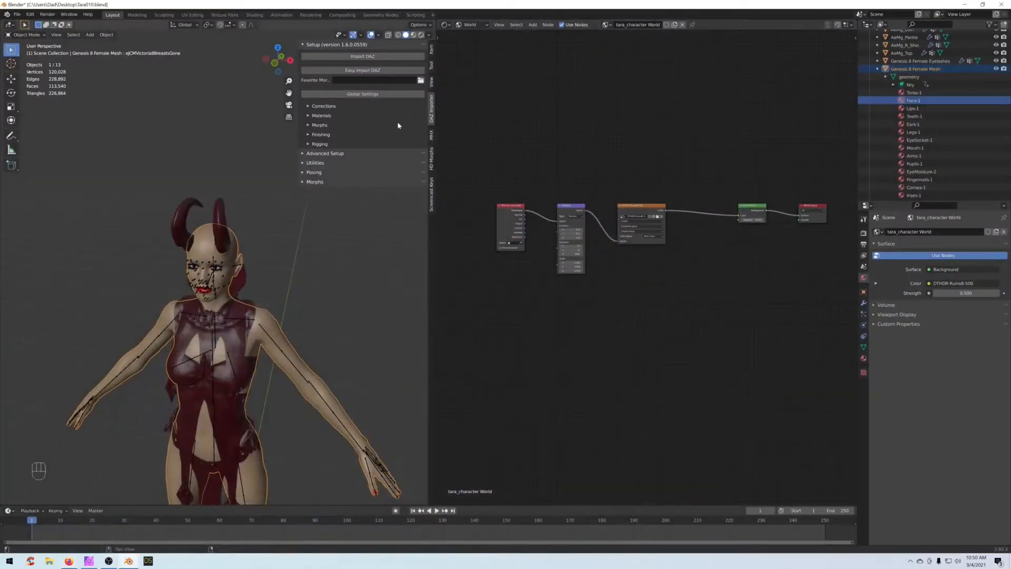
scroll(636, 218, "up", 2)
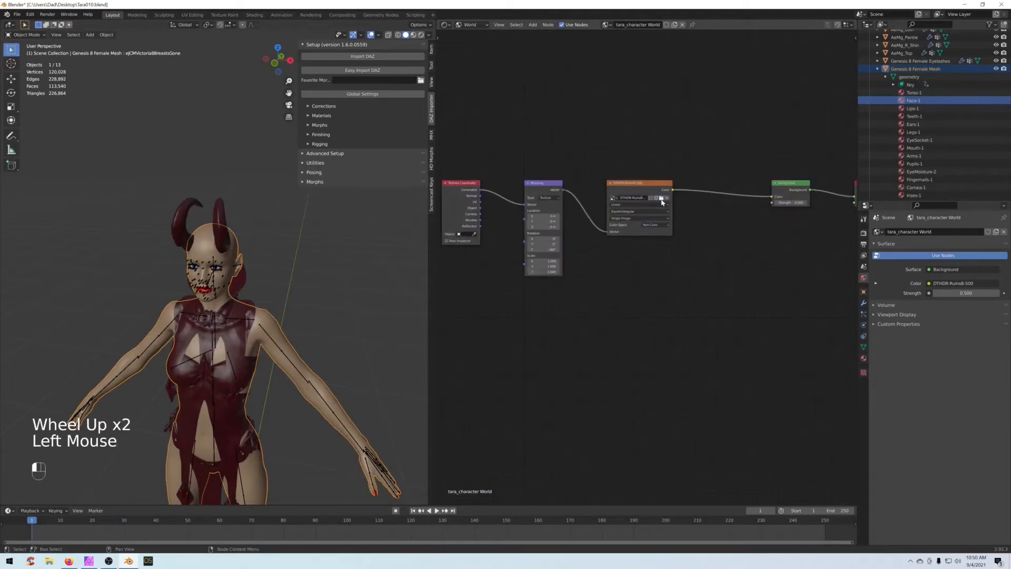
left_click(661, 200)
left_click(220, 236)
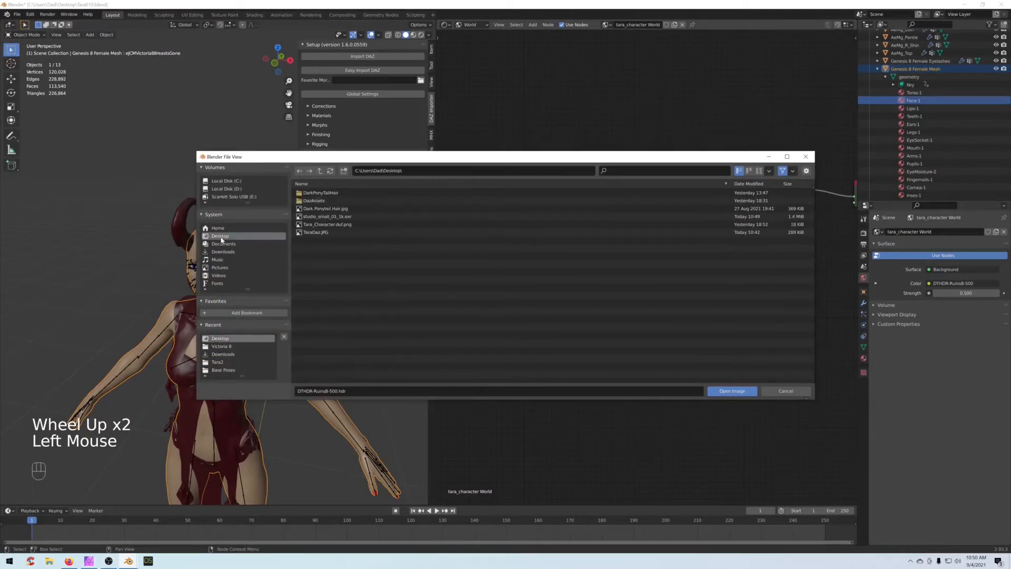
left_click(316, 216)
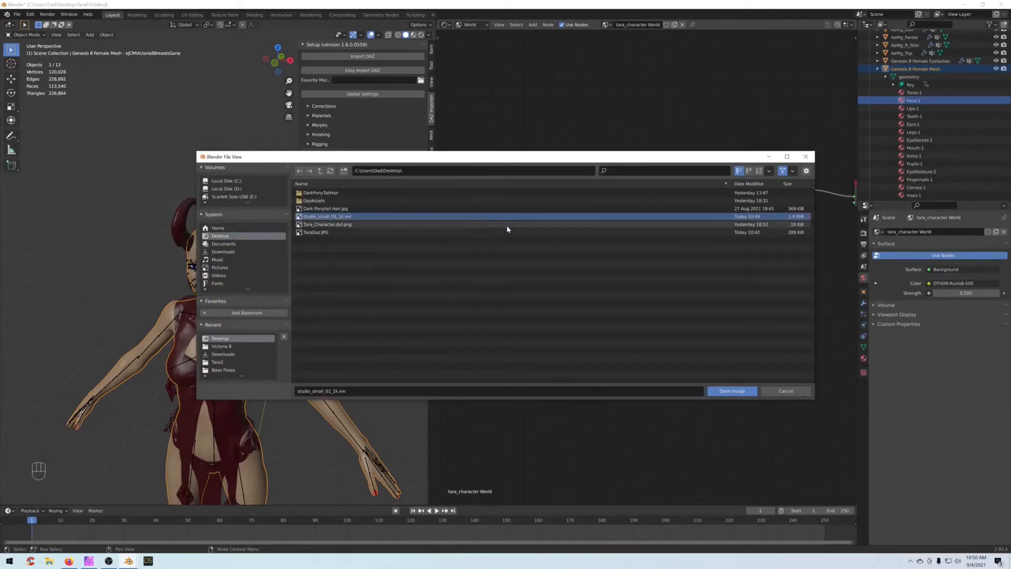
left_click(733, 391)
Step: Move the environment texture node slightly above the row of the other world nodes
middle_click_drag(750, 262, 670, 271)
scroll(665, 268, "down", 1)
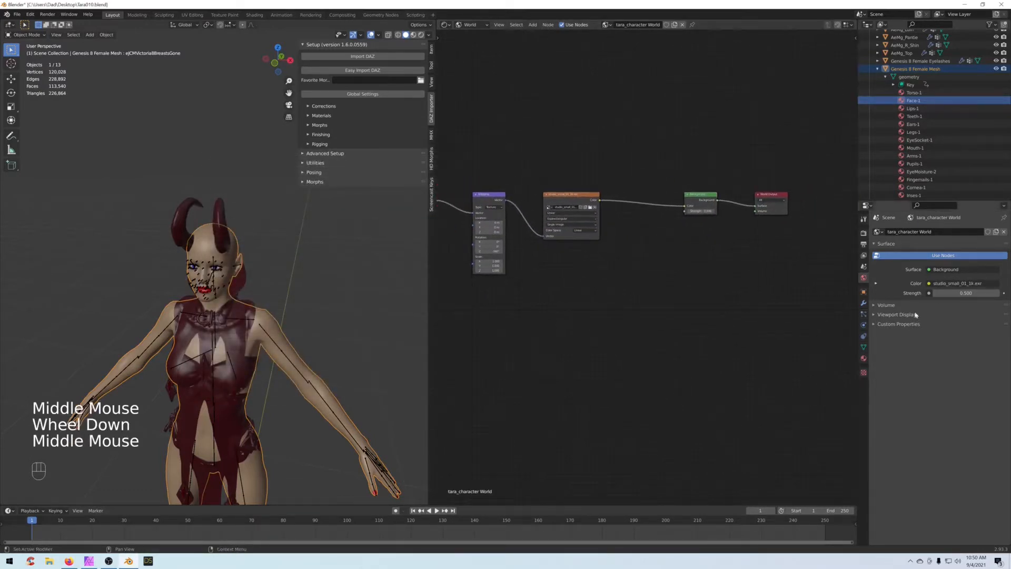
middle_click_drag(651, 261, 677, 261)
left_click_drag(591, 203, 596, 187)
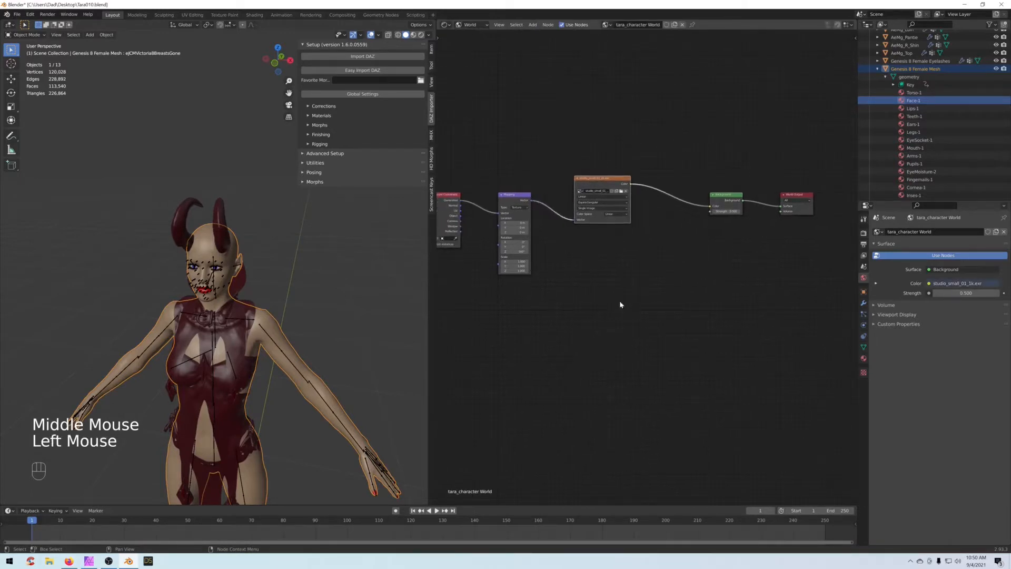
middle_click_drag(610, 288, 632, 300)
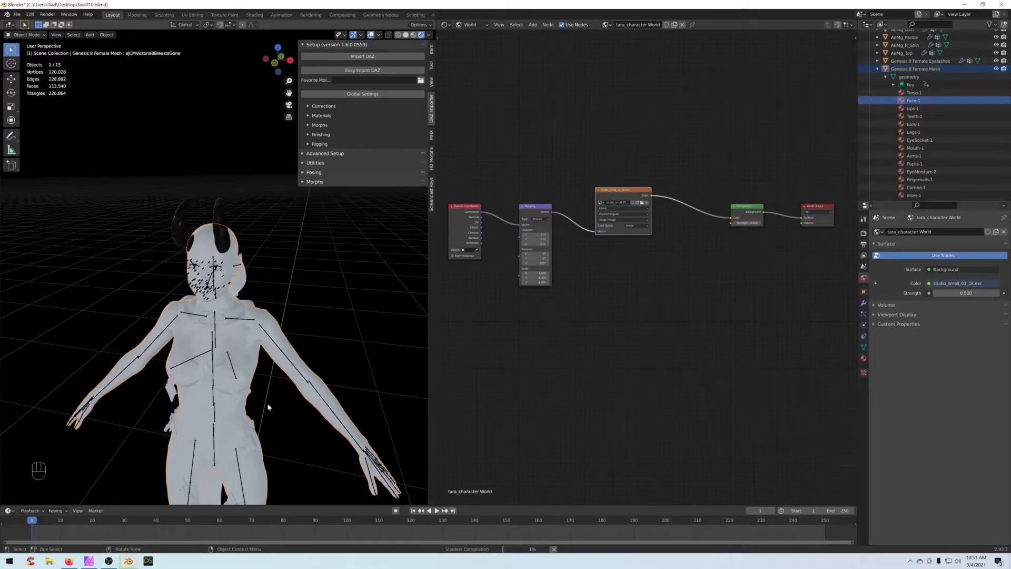
Step: Look through the Studio Small 01 page on Poly Haven, including its similar assets and preview images
left_click(69, 561)
scroll(450, 390, "down", 3)
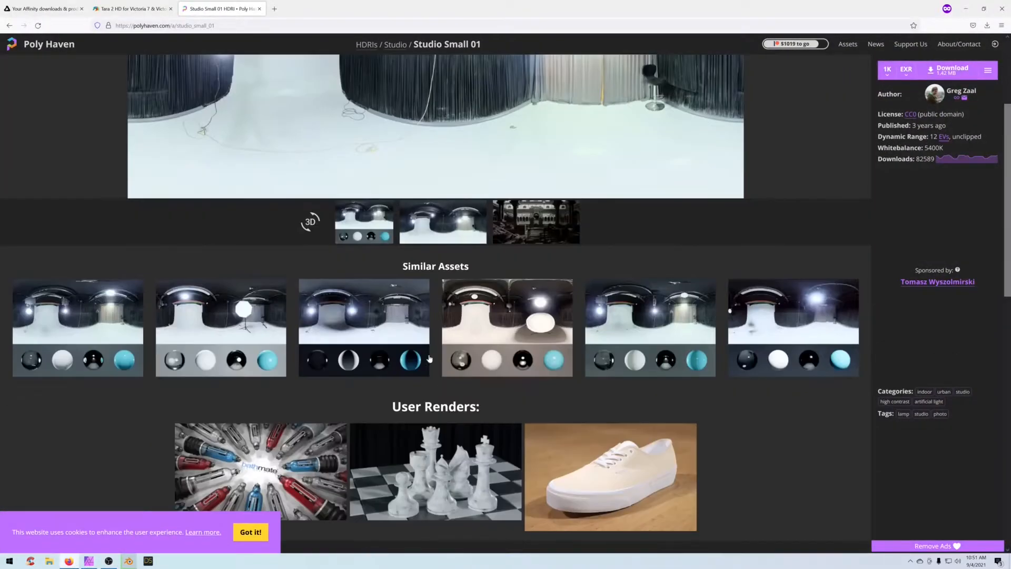
left_click(367, 229)
scroll(395, 273, "up", 3)
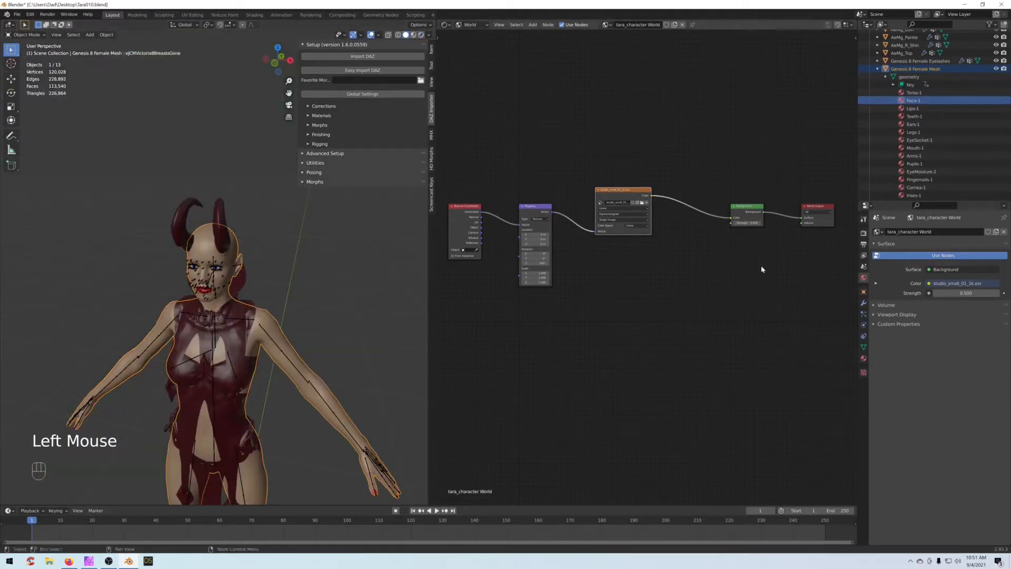
Step: Set Blender's render engine to Cycles and display the 3D viewport in rendered shading
left_click(863, 232)
left_click(957, 233)
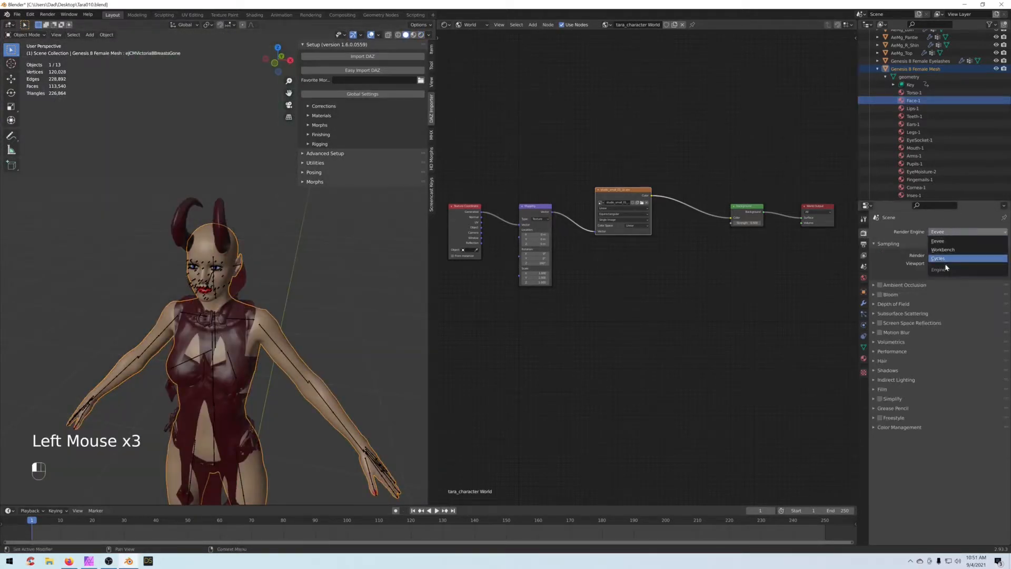
left_click(945, 260)
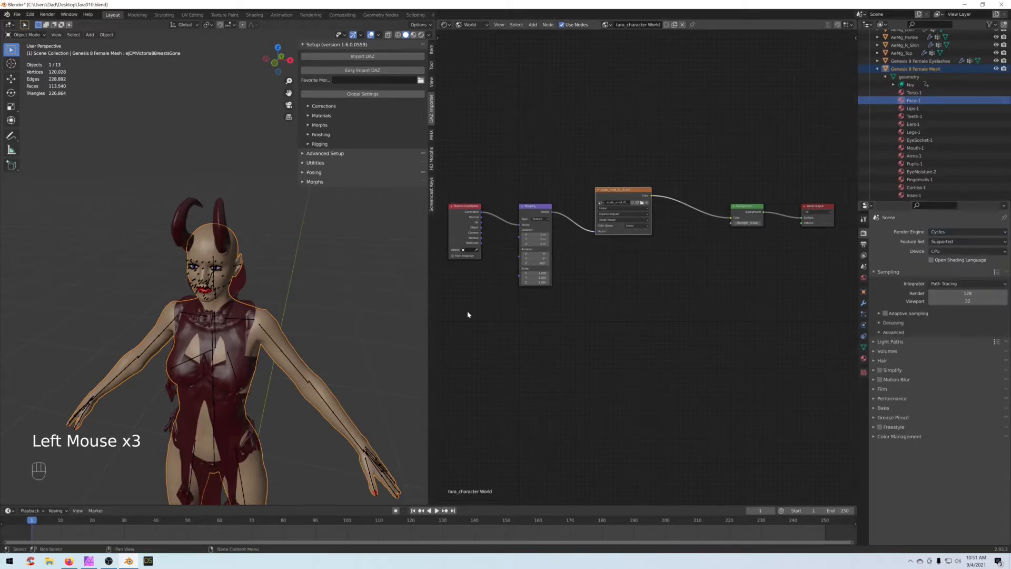
left_click(423, 35)
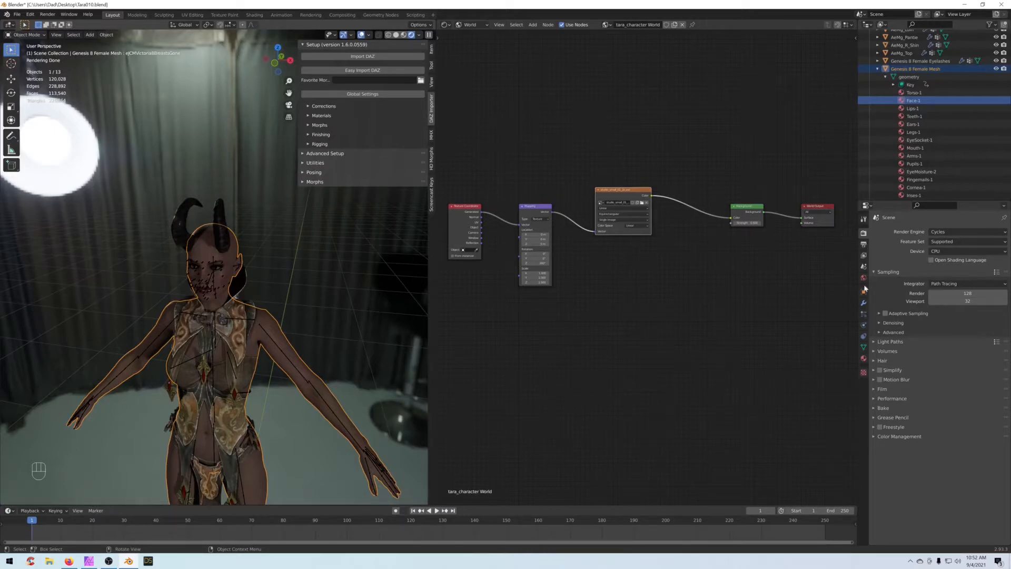
Step: Set the world Background node's strength to 1.000 and inspect the character's face in the rendered viewport
left_click(747, 223)
type("5")
key("Return")
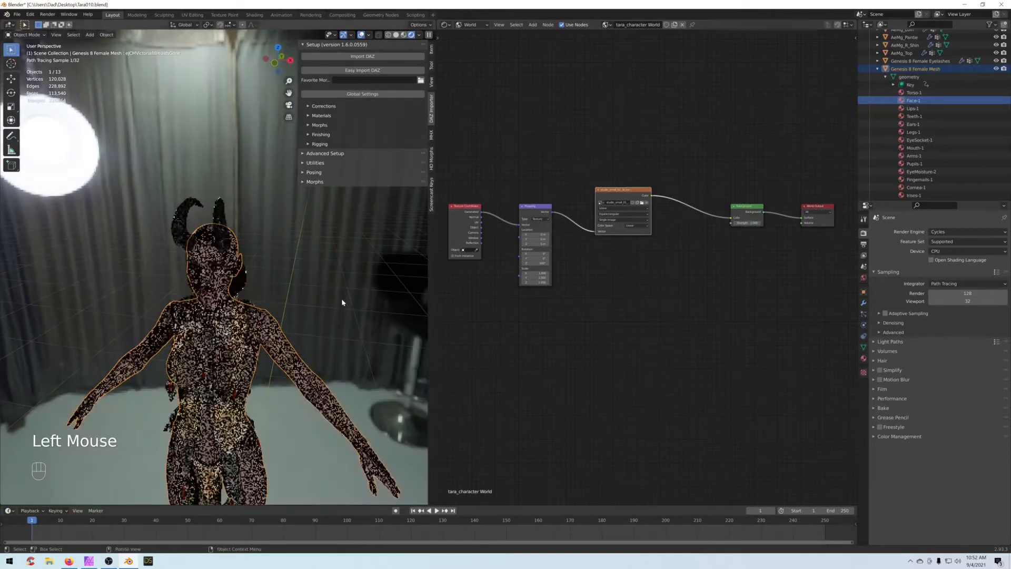
scroll(314, 312, "up", 2)
scroll(313, 311, "up", 2)
middle_click_drag(313, 312, 323, 250)
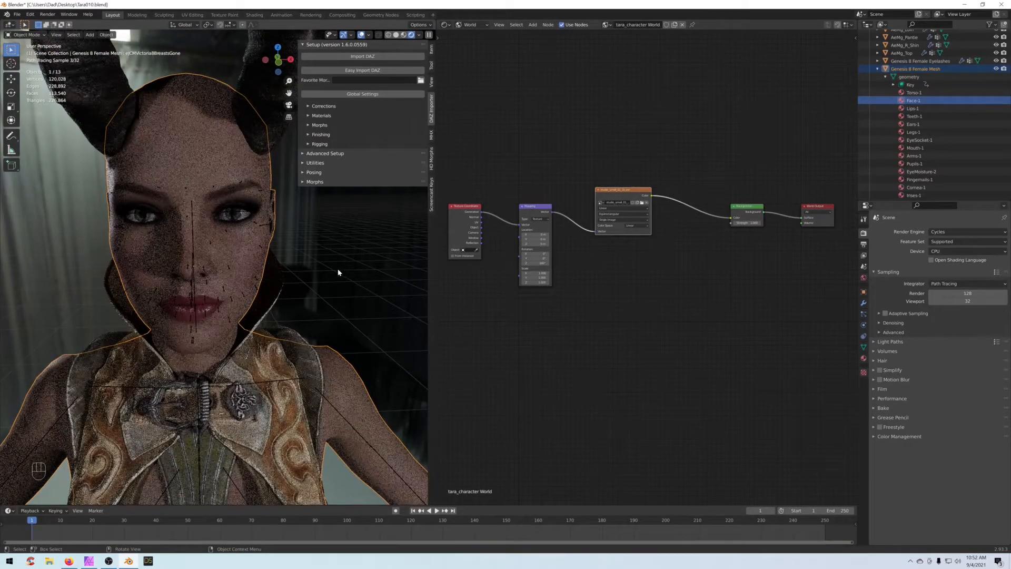
Step: Collapse the Genesis 8 Female Mesh and Rigs entries in the Outliner and exclude the Rigs collection from the view layer
left_click(877, 69)
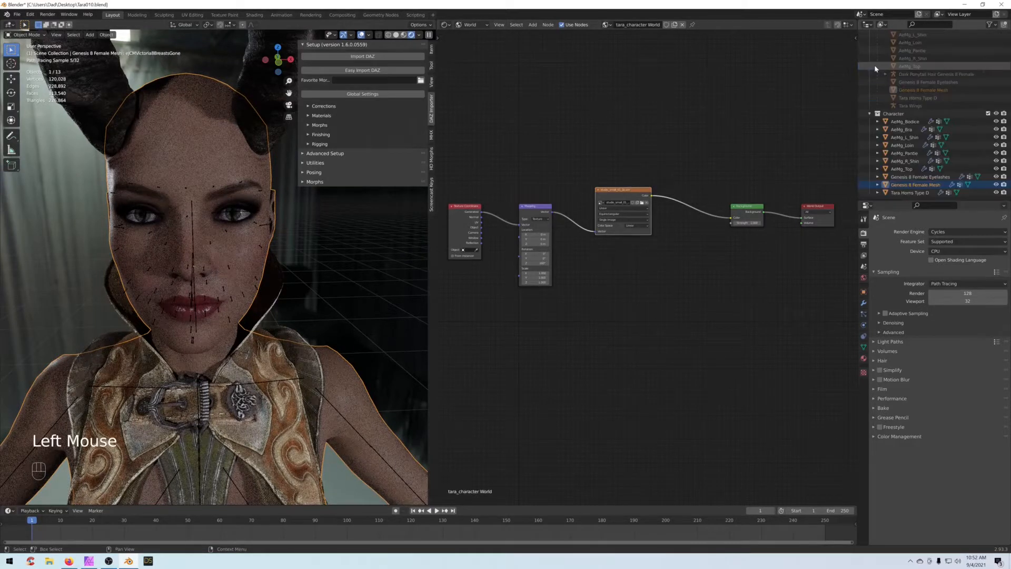
scroll(909, 135, "up", 7)
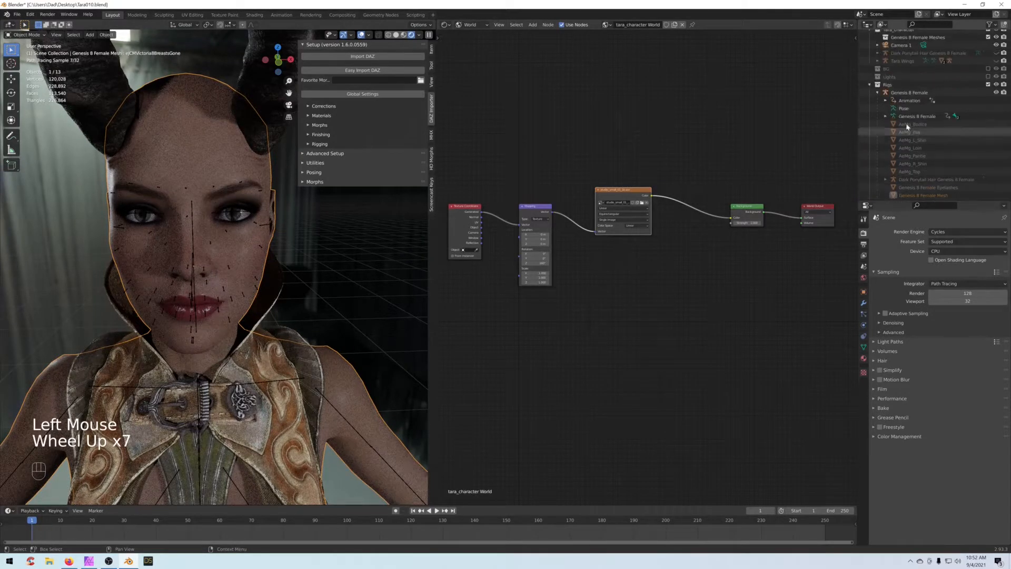
left_click(869, 84)
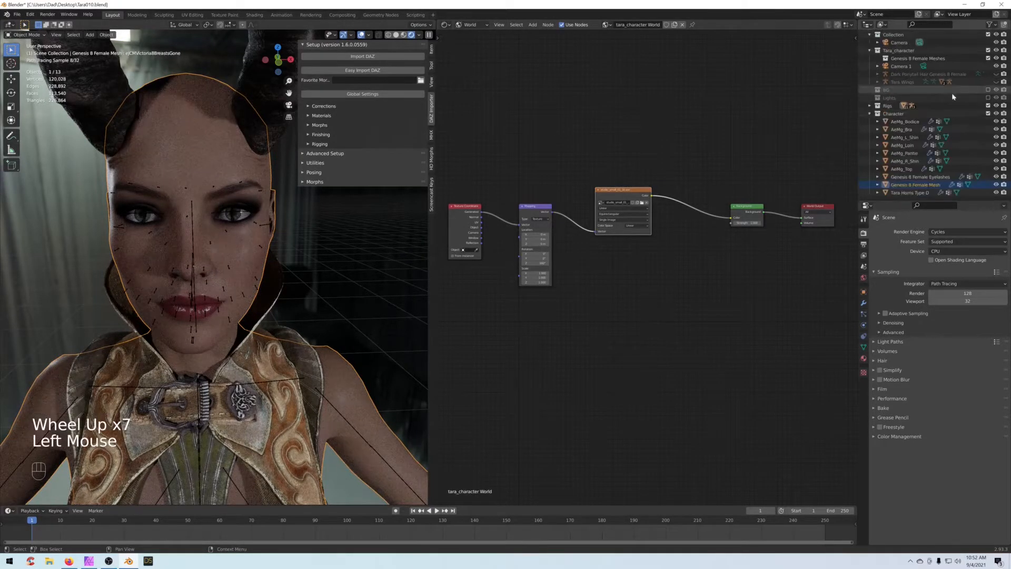
left_click(988, 106)
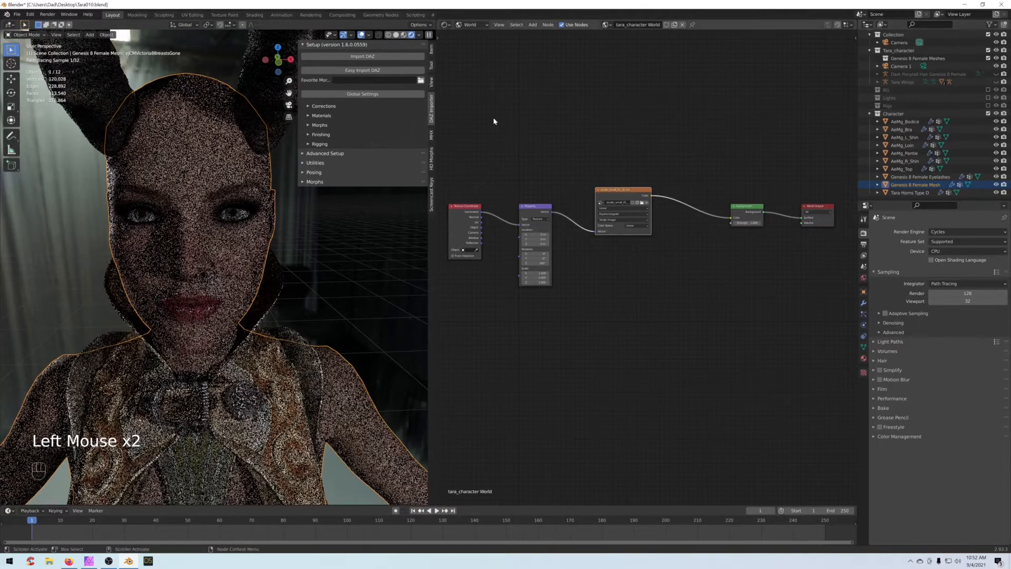
Step: Expand the Genesis 8 Female Mesh entry in the Outliner down to its list of materials
scroll(880, 128, "down", 3)
left_click(877, 184)
scroll(895, 158, "down", 4)
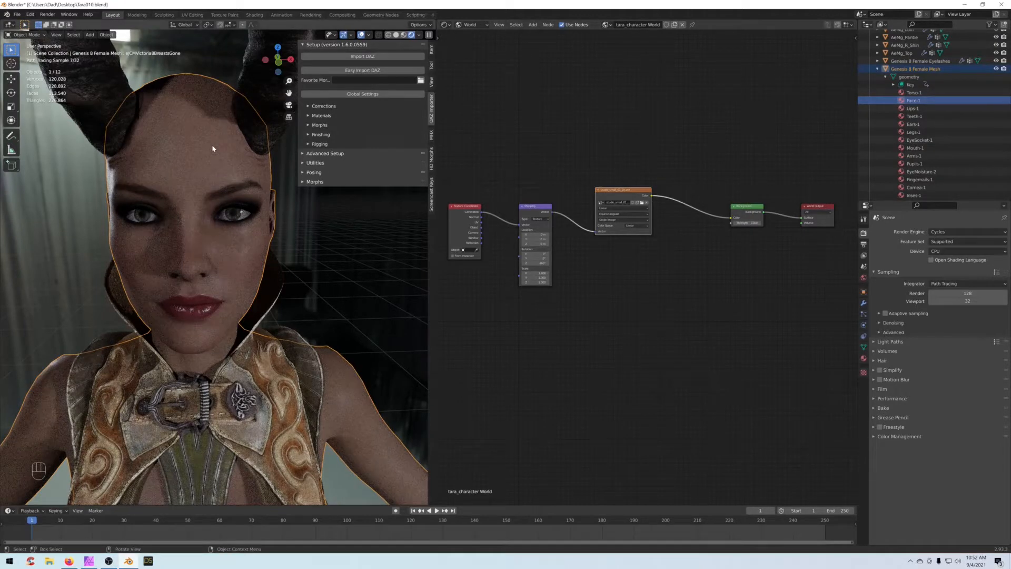
Step: Edit the strength value of the world Background node
left_click(747, 223)
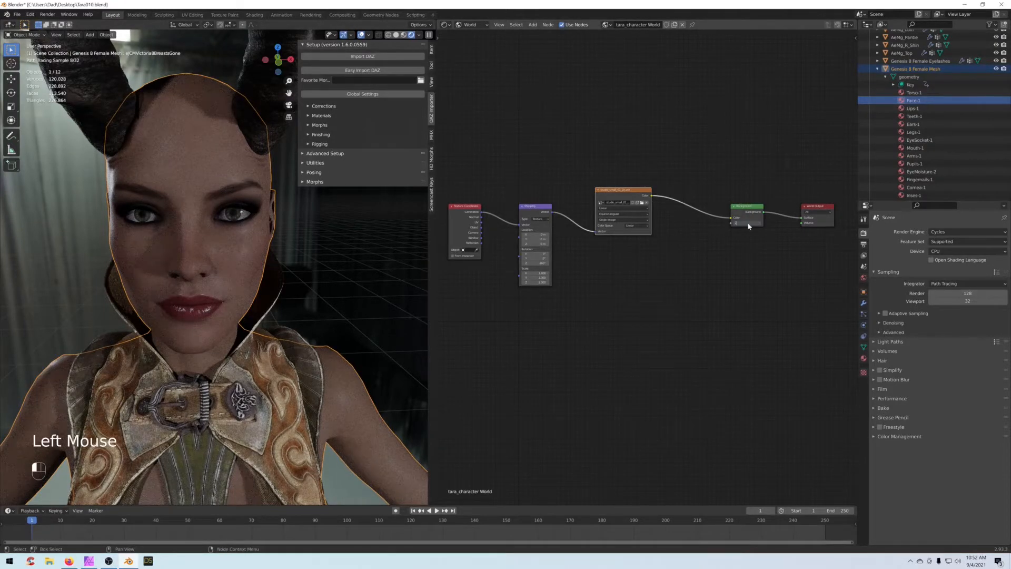
key("Return")
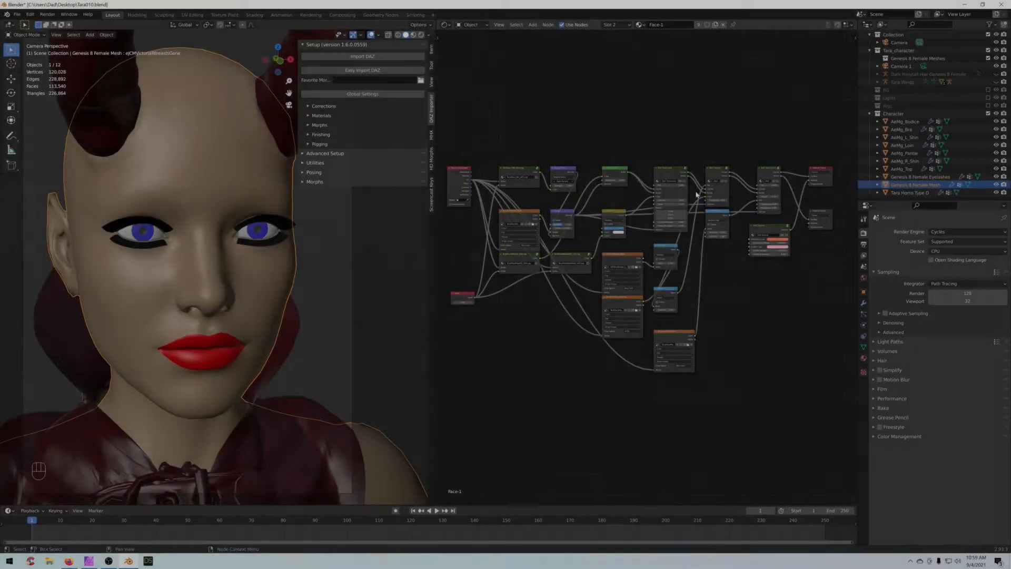
Step: Examine the node tree of the Face-1 material, from the texture inputs through to the material outputs
scroll(632, 285, "up", 1)
middle_click_drag(732, 279, 643, 289)
scroll(613, 288, "up", 2)
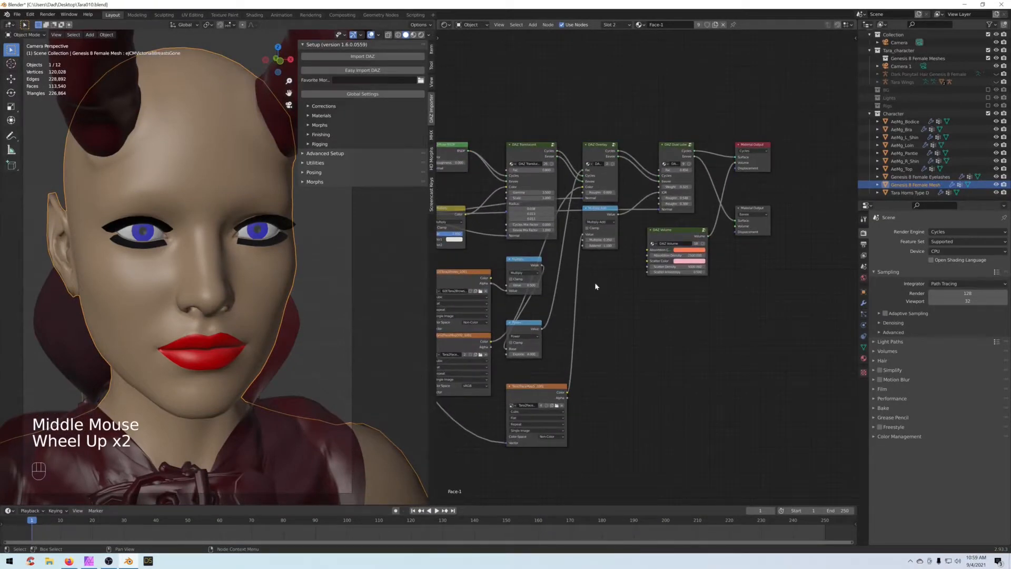
middle_click_drag(570, 293, 706, 277)
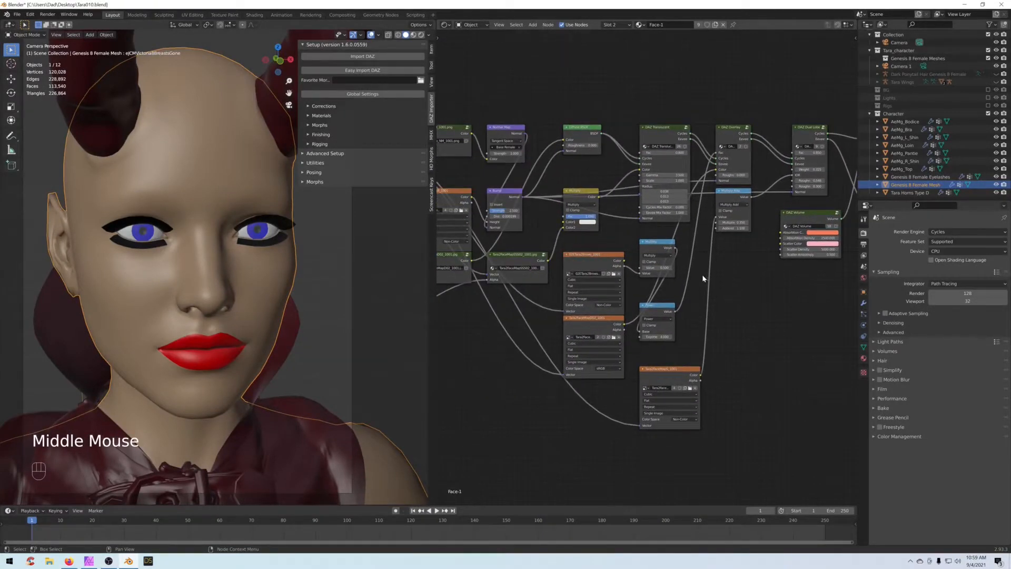
scroll(705, 277, "down", 5)
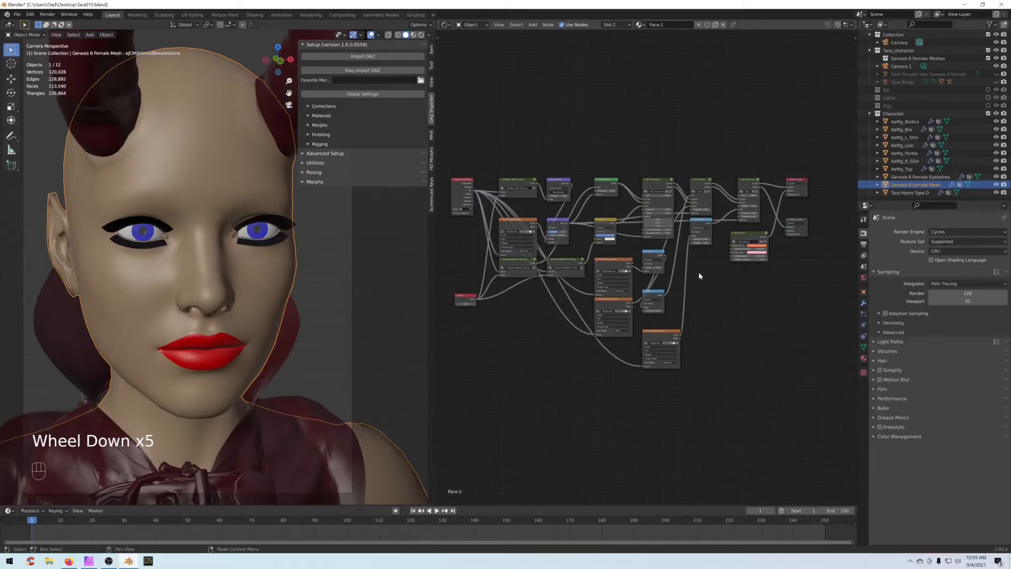
scroll(697, 270, "down", 1)
Step: Enlarge the Outliner by reducing the height of the Properties editor beneath it
left_click(907, 201)
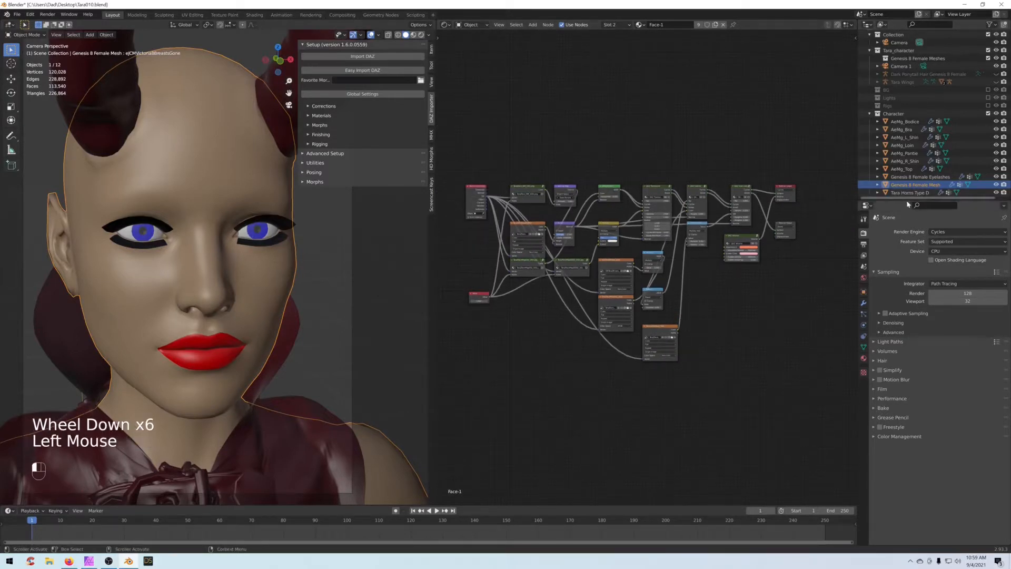
left_click_drag(903, 209, 901, 349)
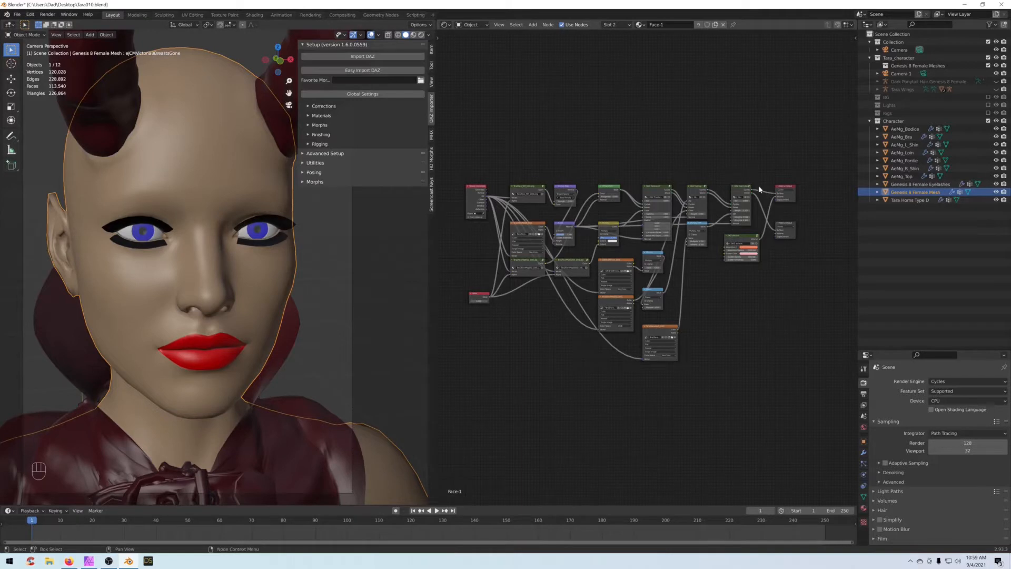
middle_click_drag(635, 111, 666, 158)
left_click(665, 158)
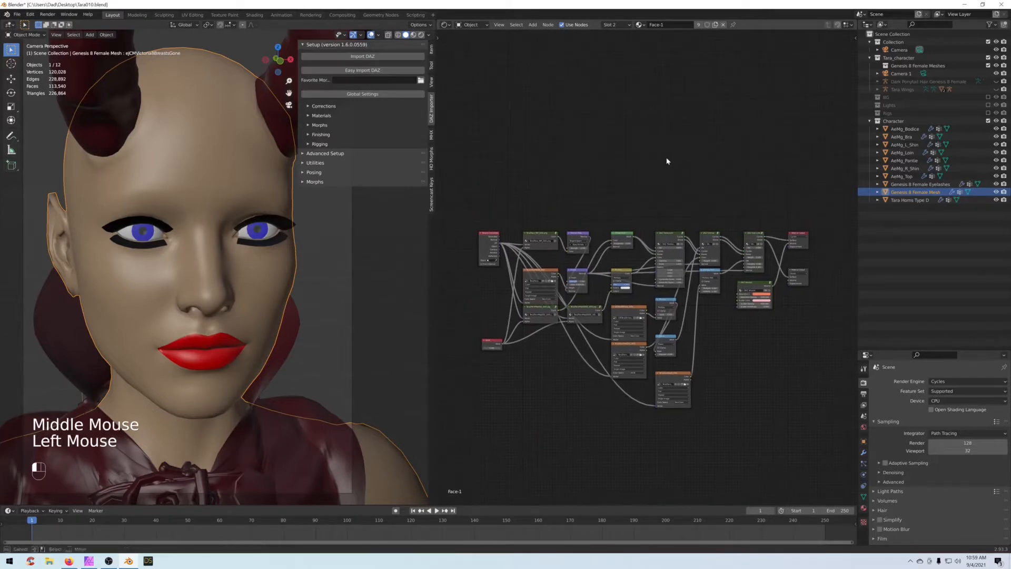
key("shift+a")
mouse_move(653, 184)
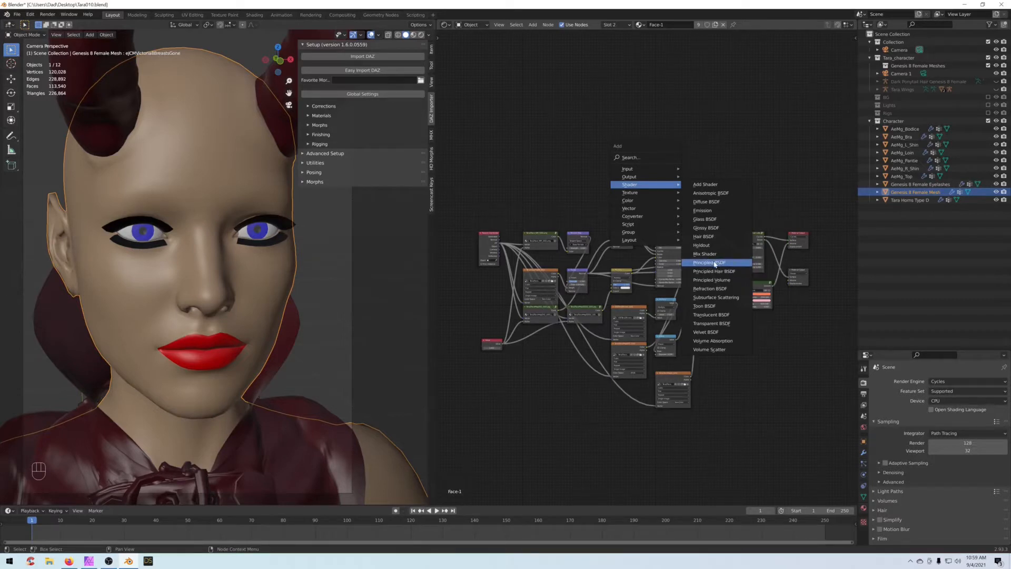
left_click(744, 141)
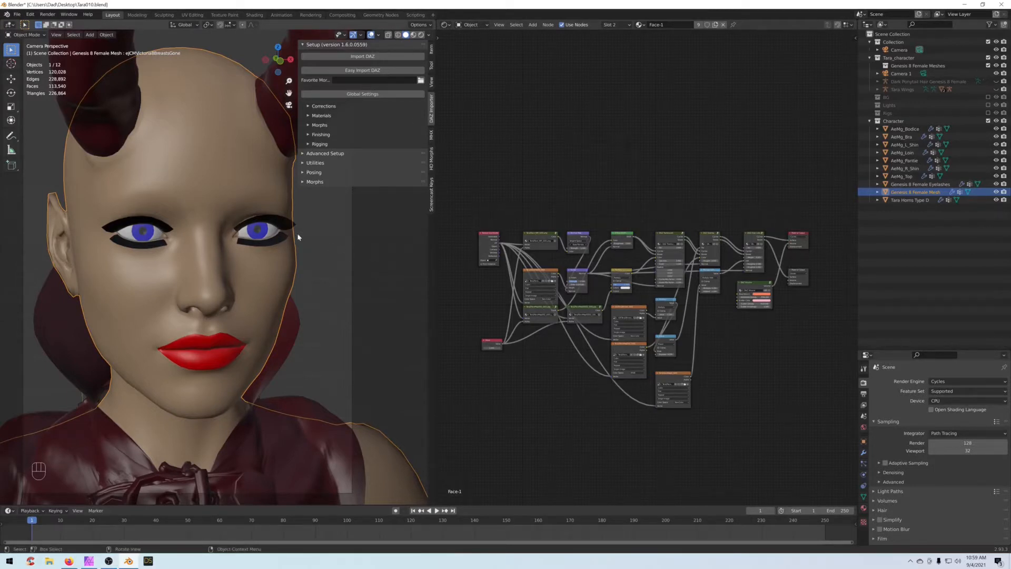
scroll(297, 236, "down", 1)
scroll(298, 235, "up", 1)
middle_click_drag(297, 236, 312, 266, "shift")
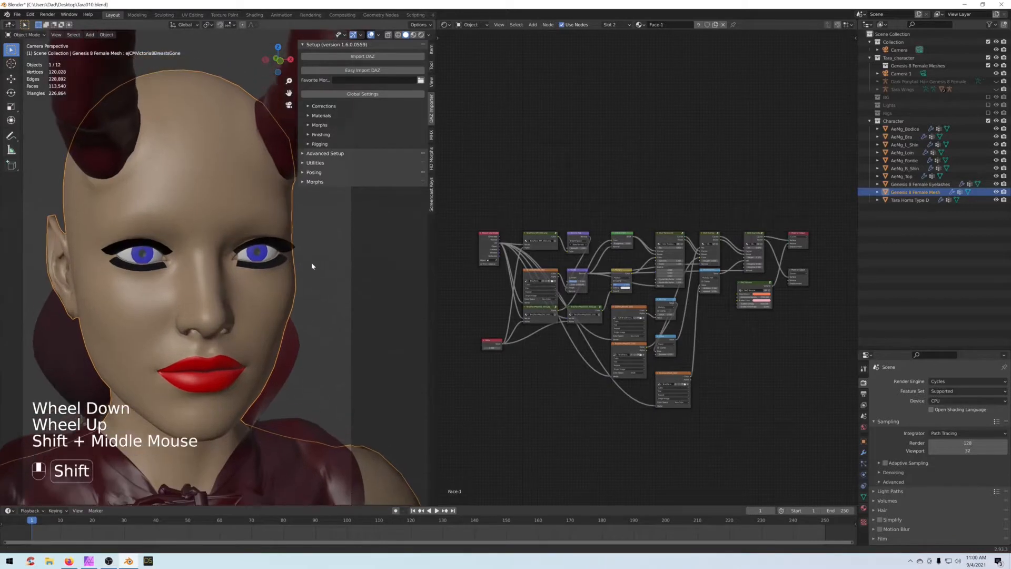
left_click(869, 122)
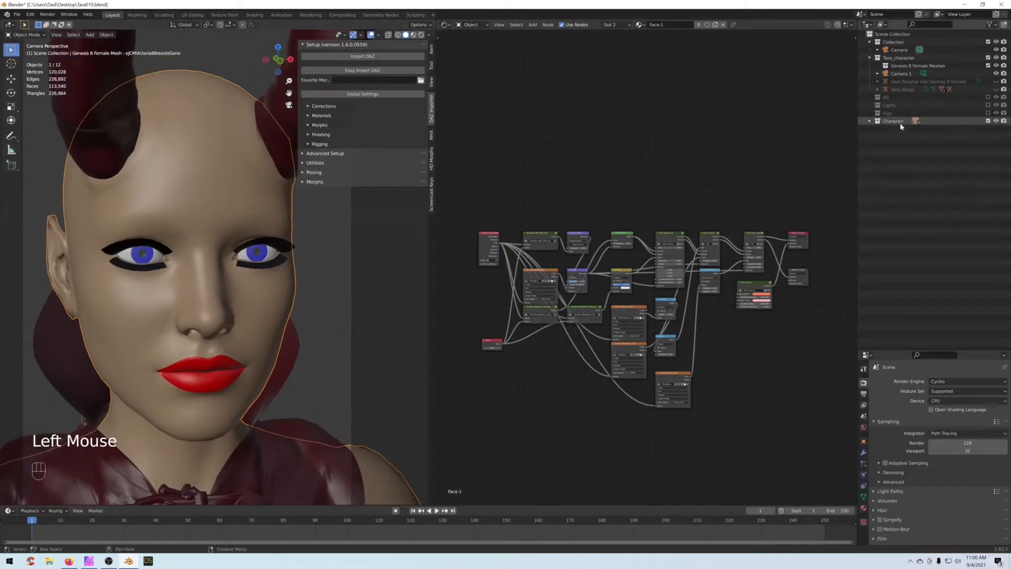
left_click(869, 121)
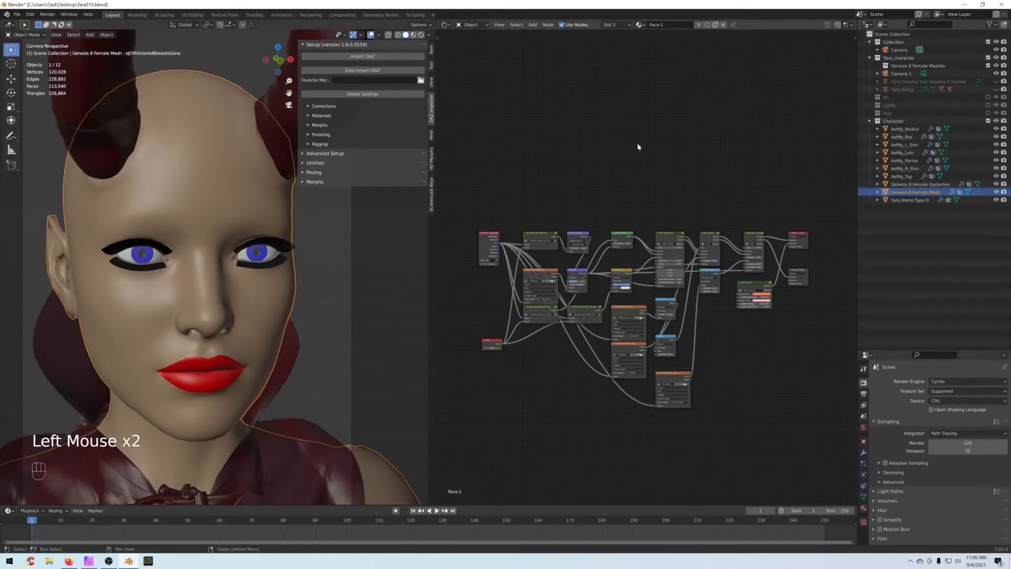
Step: Widen the 3D viewport by narrowing the neighbouring shader editor
scroll(321, 225, "down", 1)
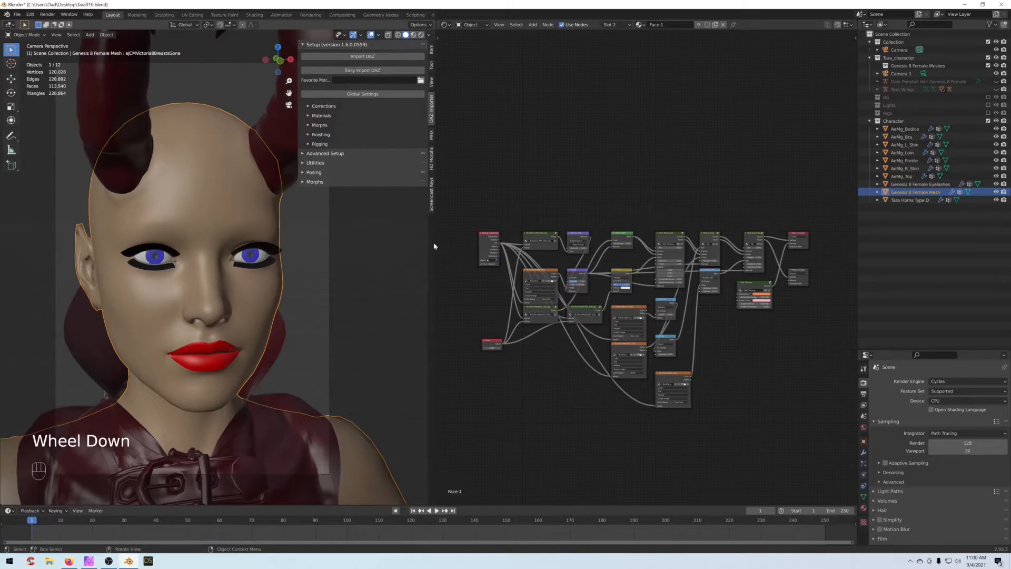
left_click_drag(436, 245, 639, 230)
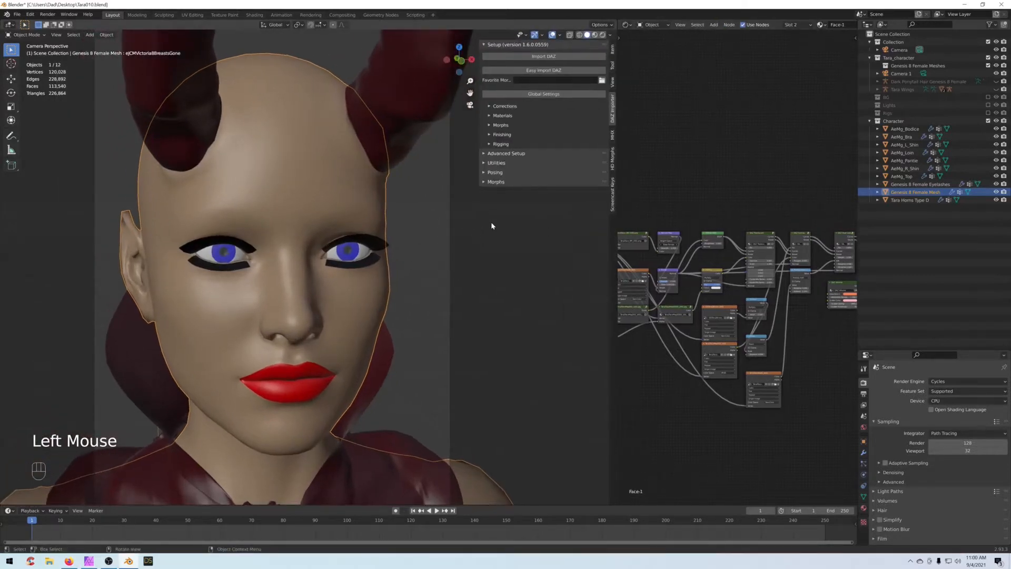
Step: Switch to DAZ Studio and choose to work offline in the Welcome dialog
left_click(148, 561)
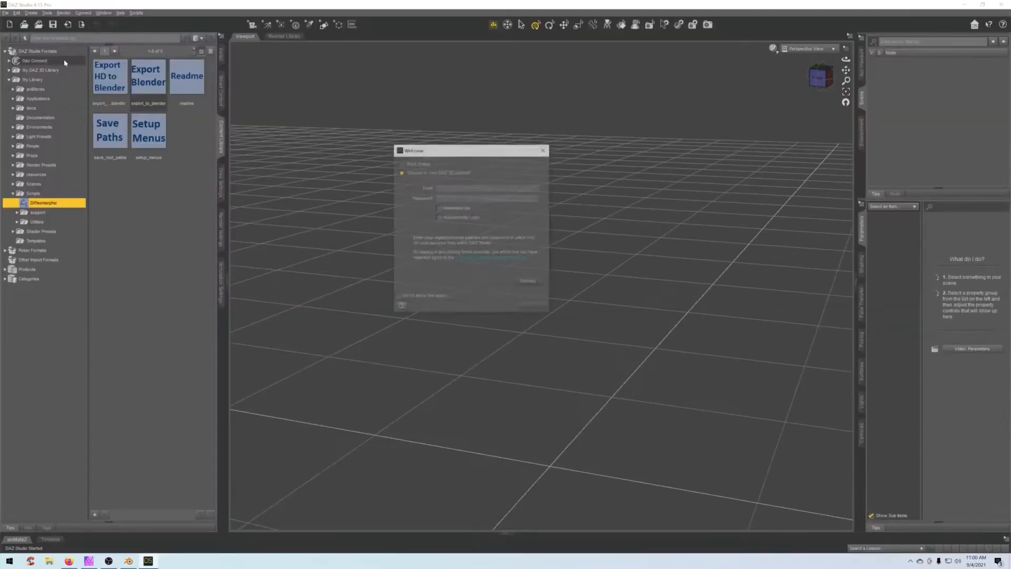
left_click(402, 163)
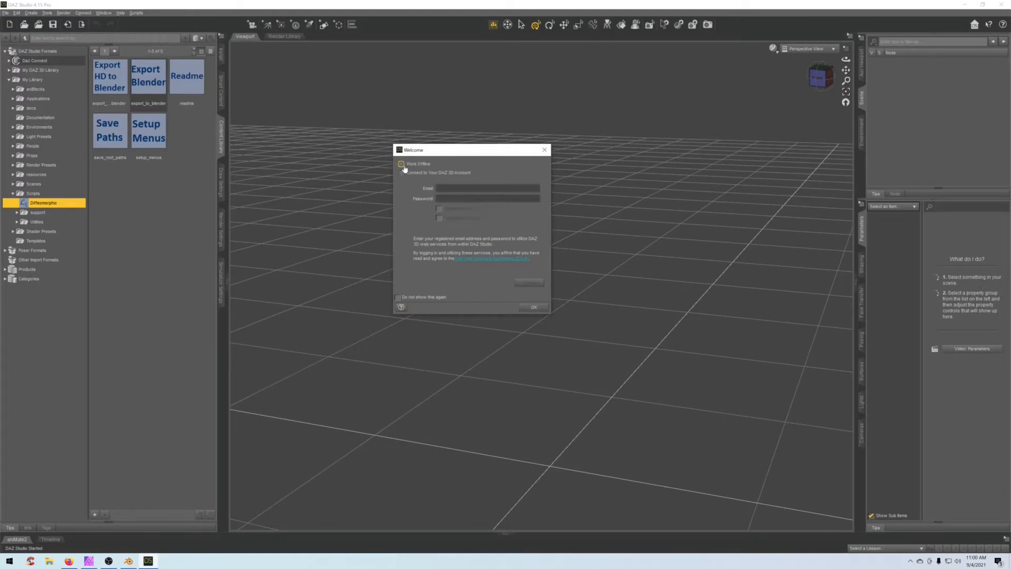
left_click(533, 308)
Step: Open the recent scene Tara_Character.duf
left_click(6, 13)
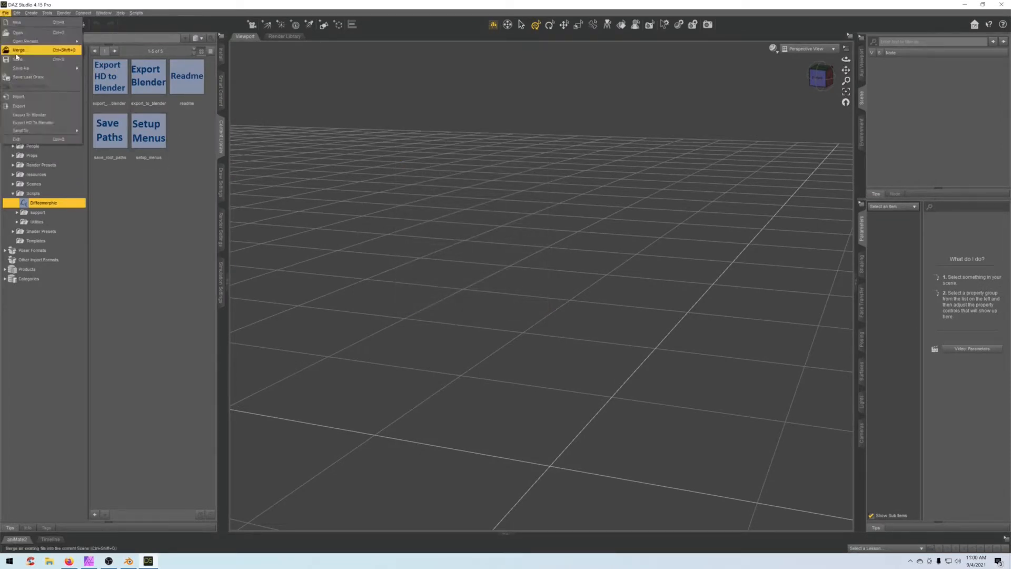
mouse_move(32, 41)
left_click(99, 43)
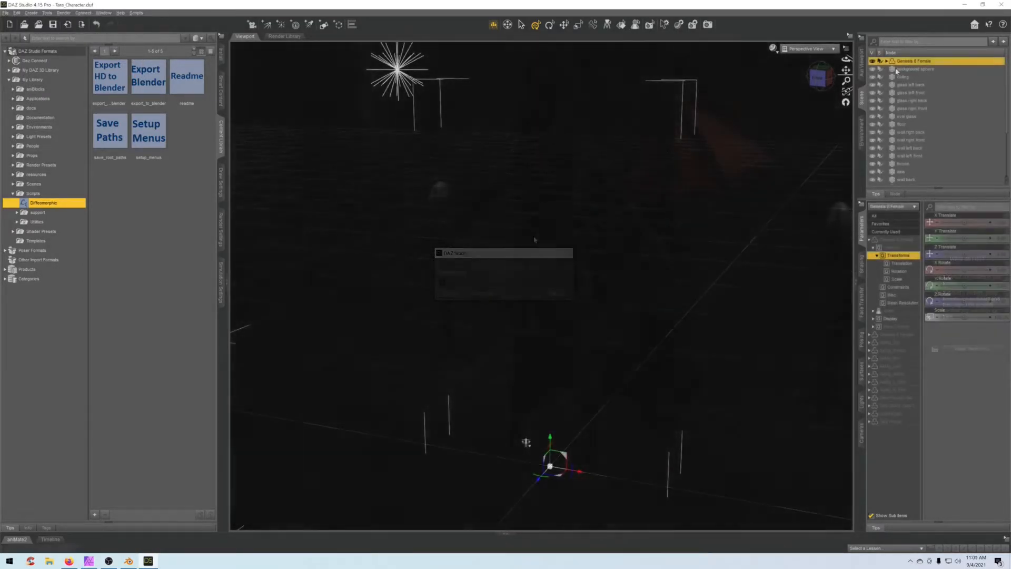
Step: Delete every scene item except the Genesis 8 Female figure, from the background sphere through Environment Options
left_click(897, 69)
scroll(906, 121, "down", 3)
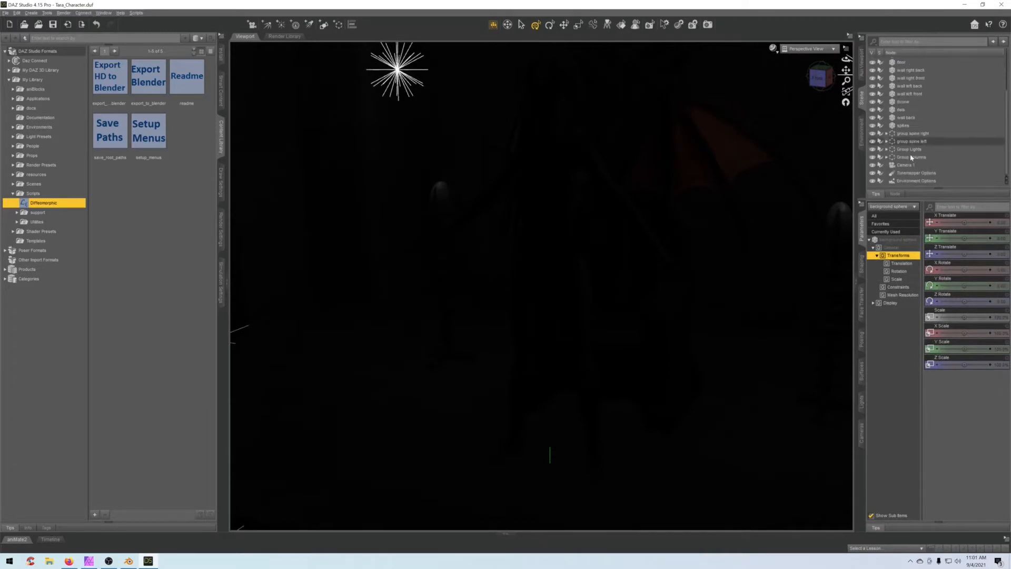
left_click(917, 176, "shift")
key("Delete")
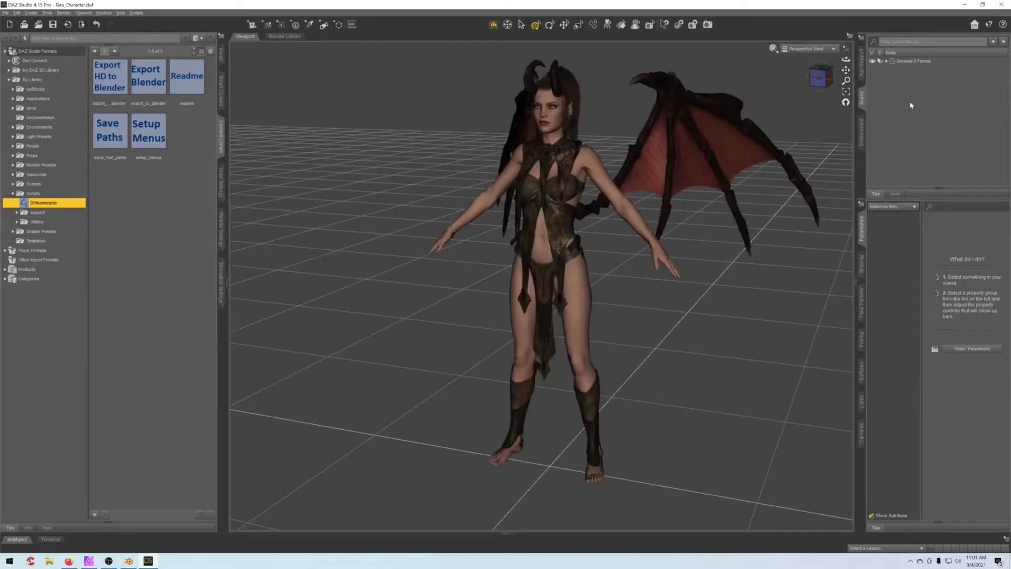
Step: Delete the Dark Ponytail Hair, Tara Horns Type D and Tara Wings from the Genesis 8 Female figure
left_click(887, 62)
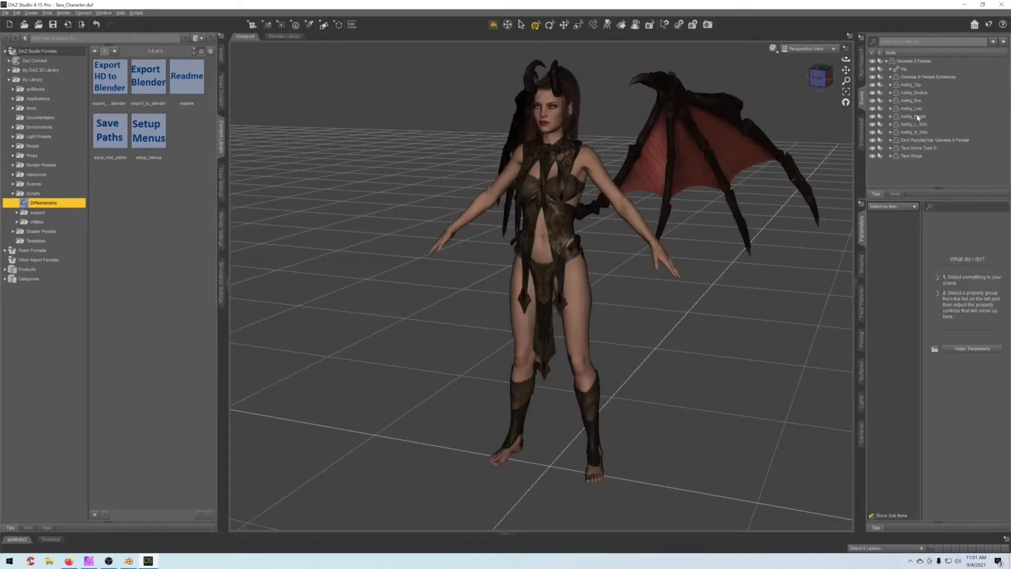
left_click(917, 141)
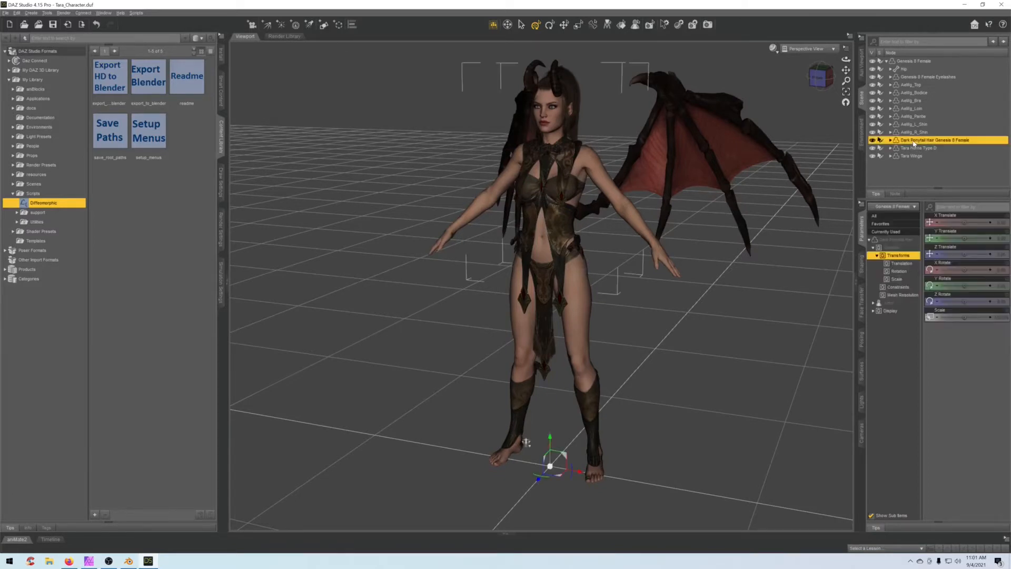
key("Delete")
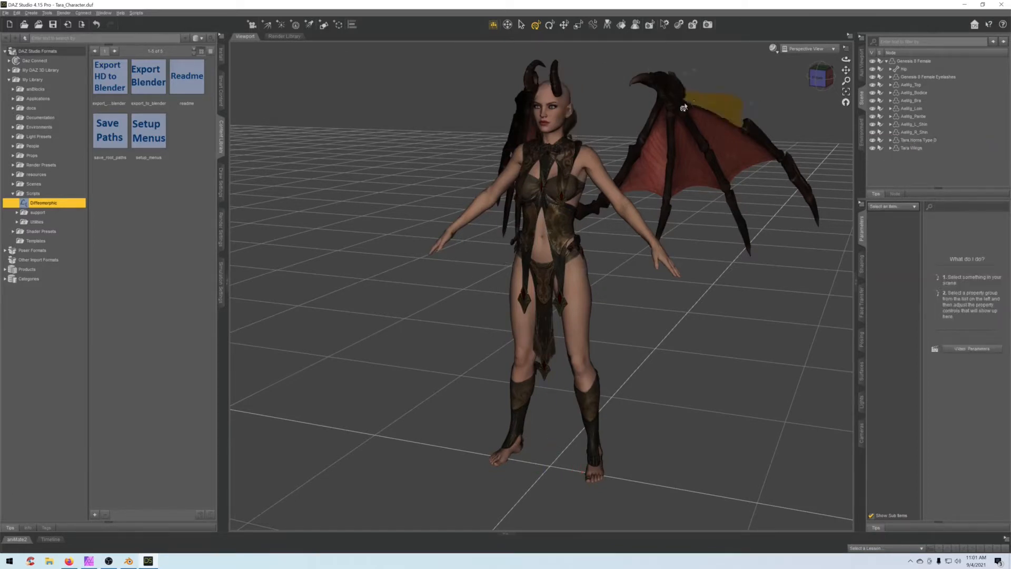
left_click(913, 141)
key("Delete")
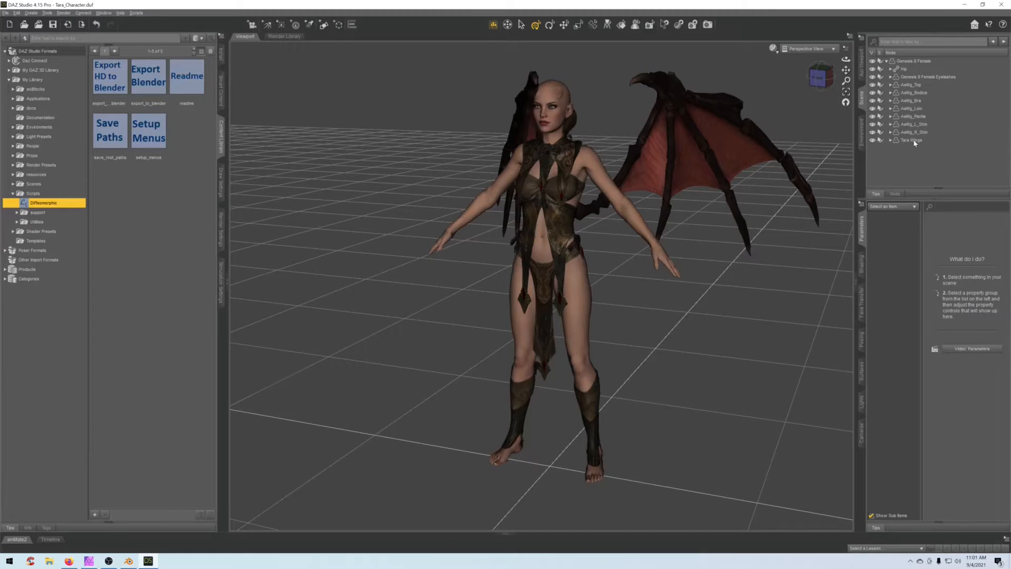
left_click(912, 142)
key("Delete")
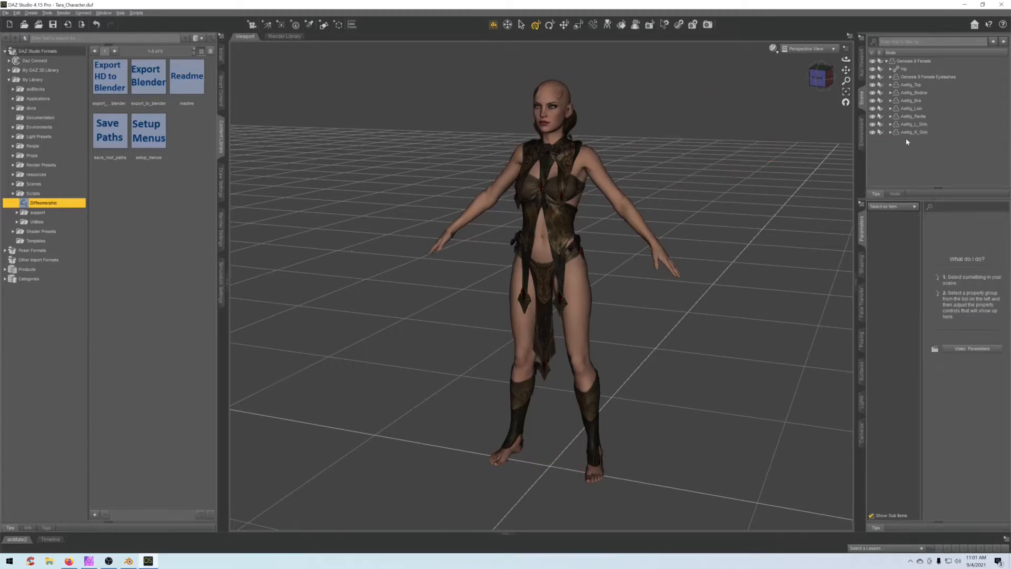
Step: Save the reduced scene on the Desktop as a new file named Tara_Character_temp.duf
left_click(5, 13)
mouse_move(32, 68)
left_click(96, 72)
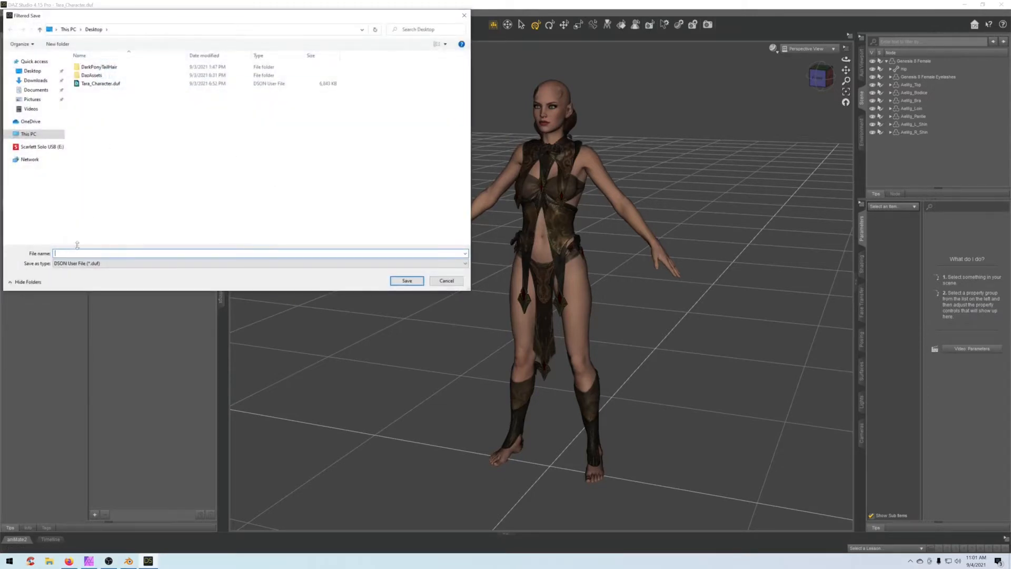
left_click(96, 83)
type("_temp.duf")
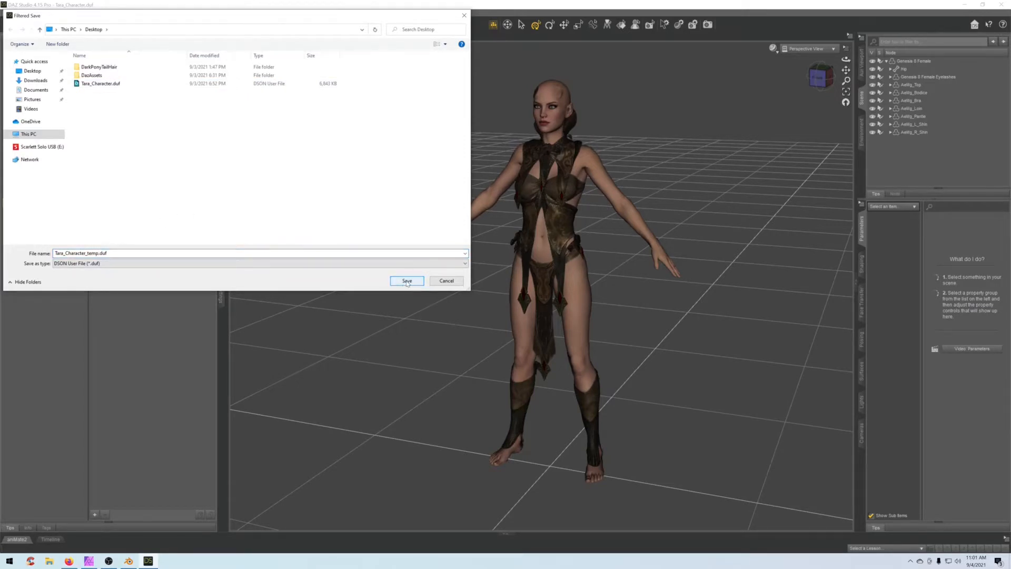
left_click(407, 281)
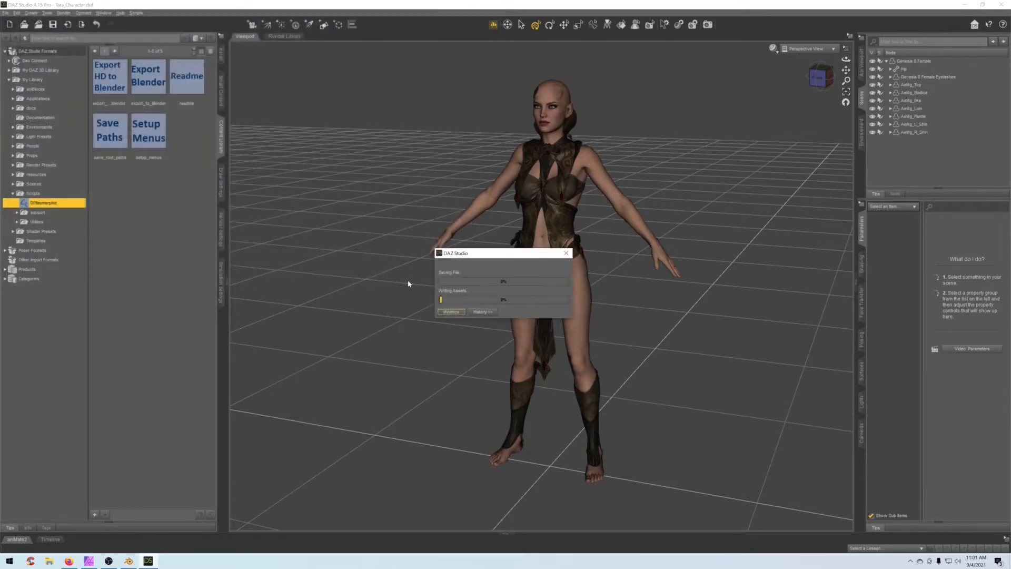
Step: Export the scene to Blender as Tara_Character_temp.dbz with the Diffeomorphic script and close DAZ Studio
left_click(151, 81)
double_click(150, 81)
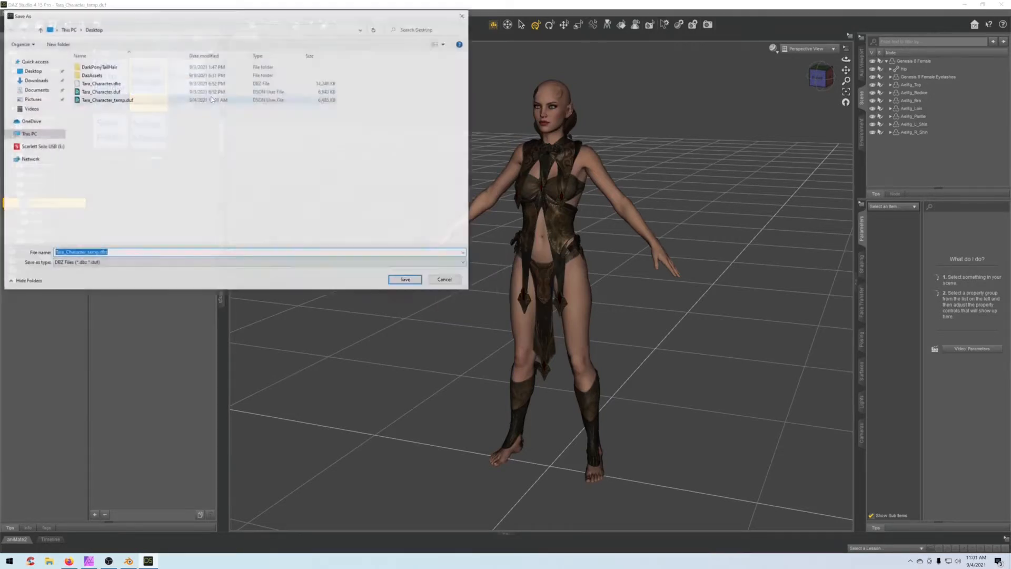
left_click(407, 281)
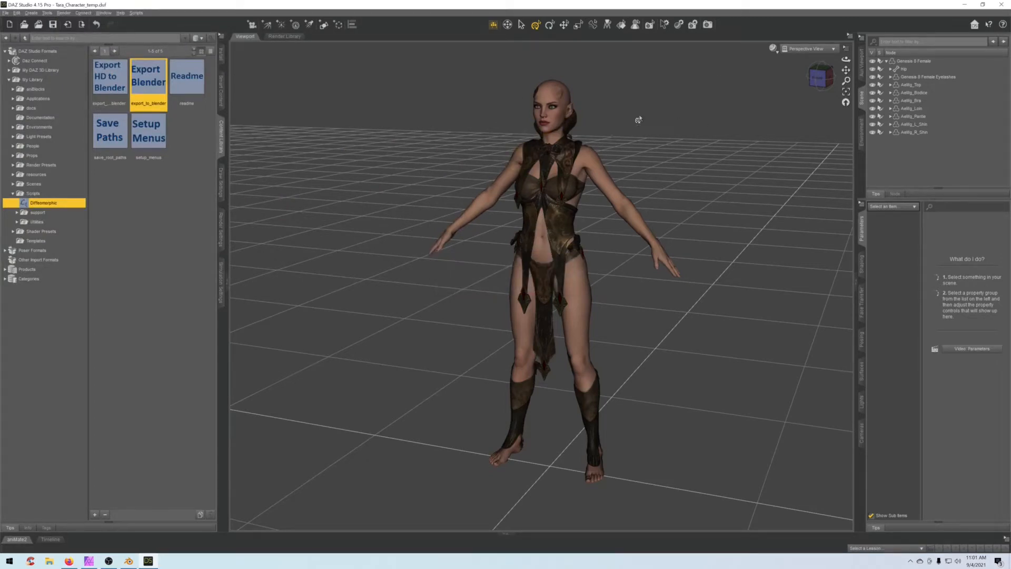
left_click(1002, 4)
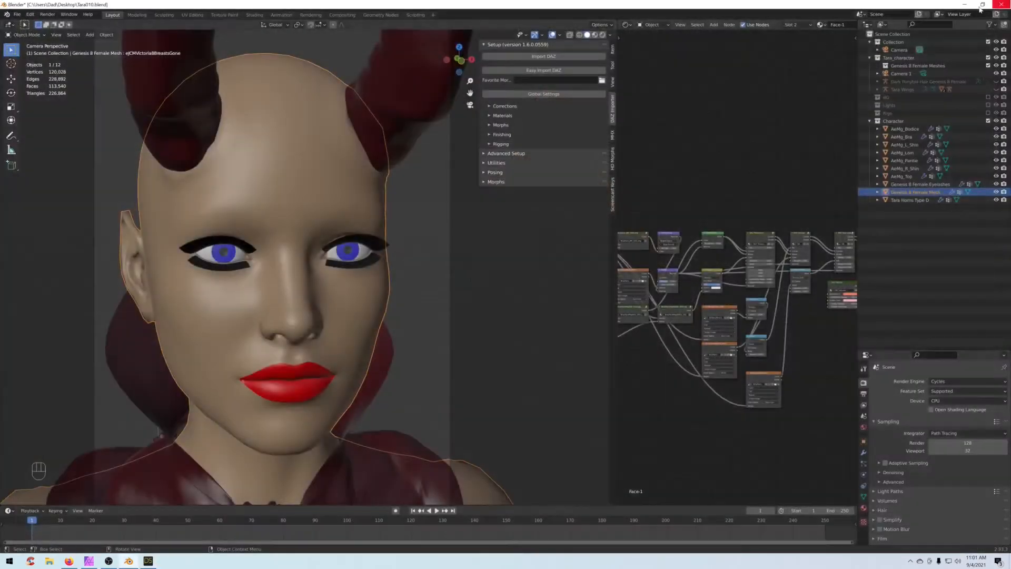
Step: View the whole character from the side in Blender's 3D viewport
scroll(413, 262, "down", 4)
middle_click_drag(416, 264, 389, 248)
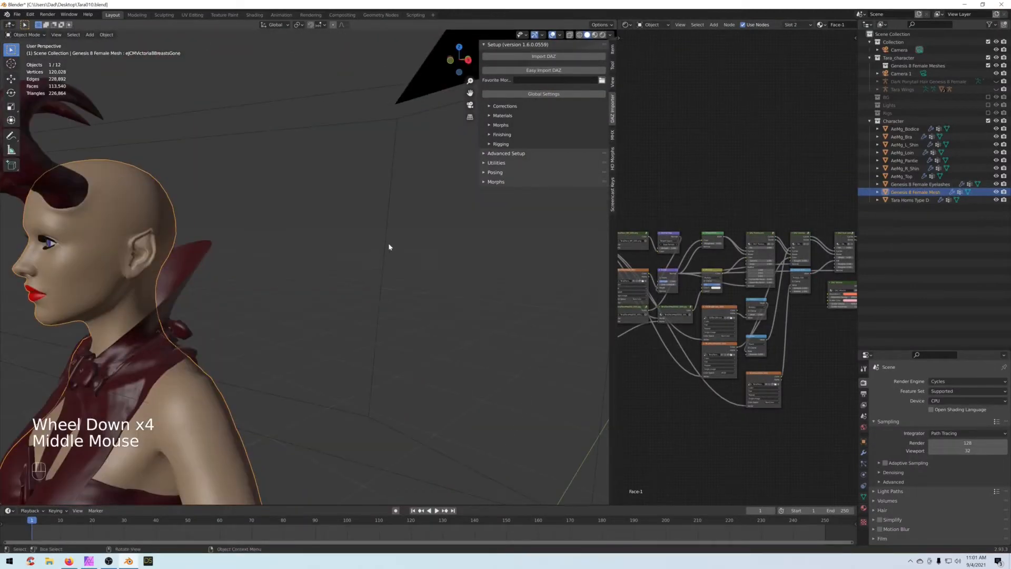
scroll(361, 257, "down", 2)
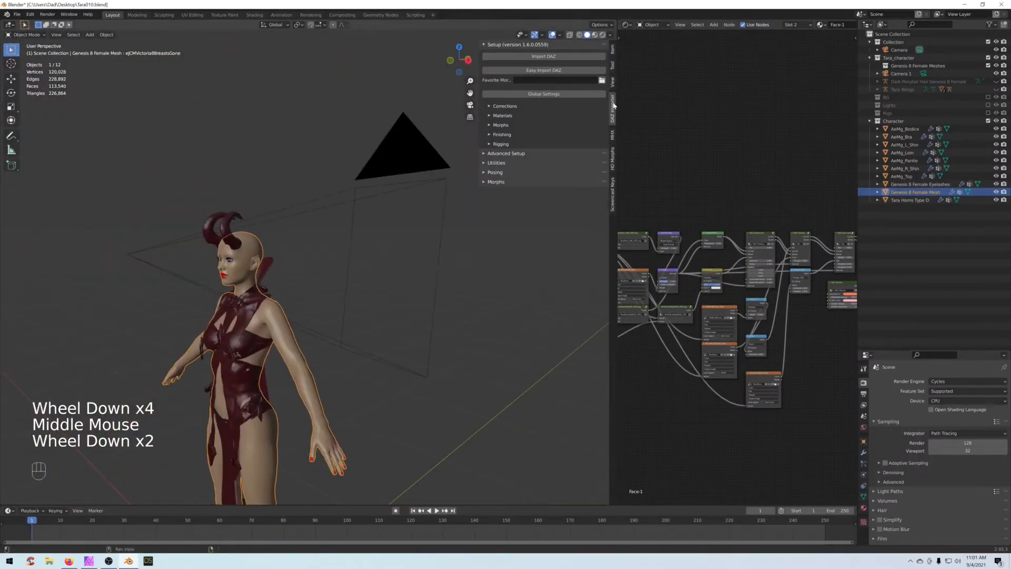
left_click(543, 56)
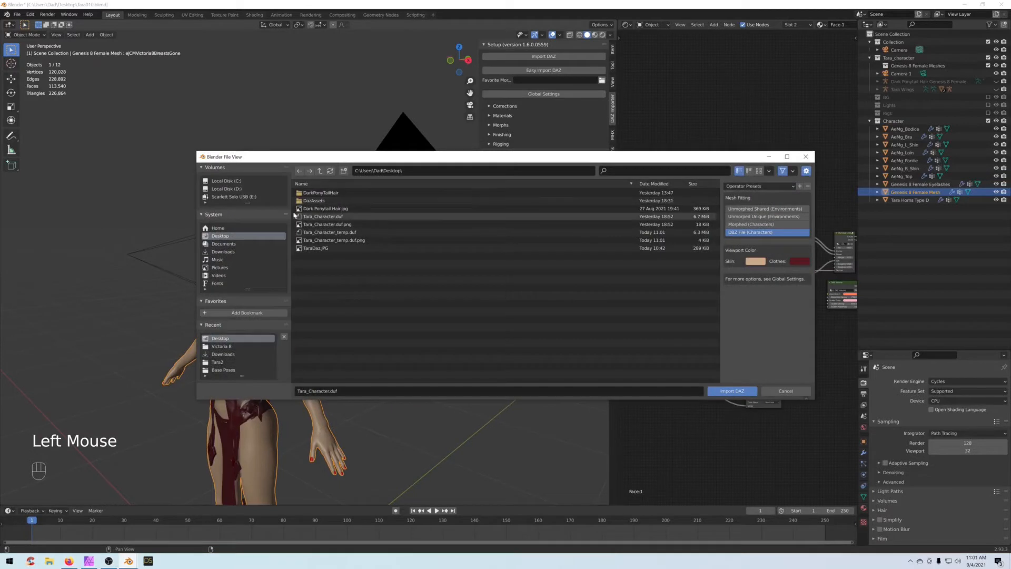
left_click(337, 232)
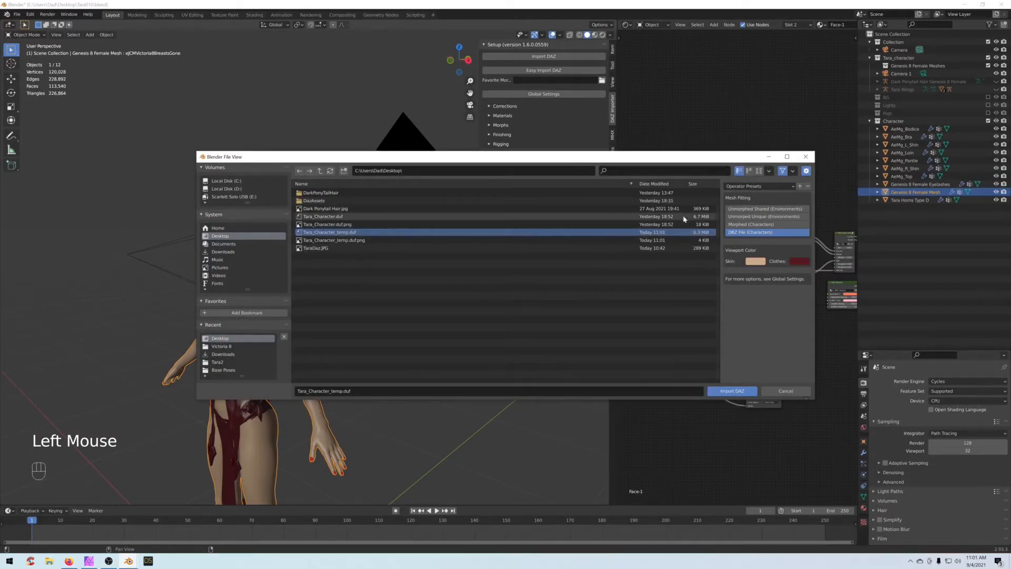
left_click(785, 390)
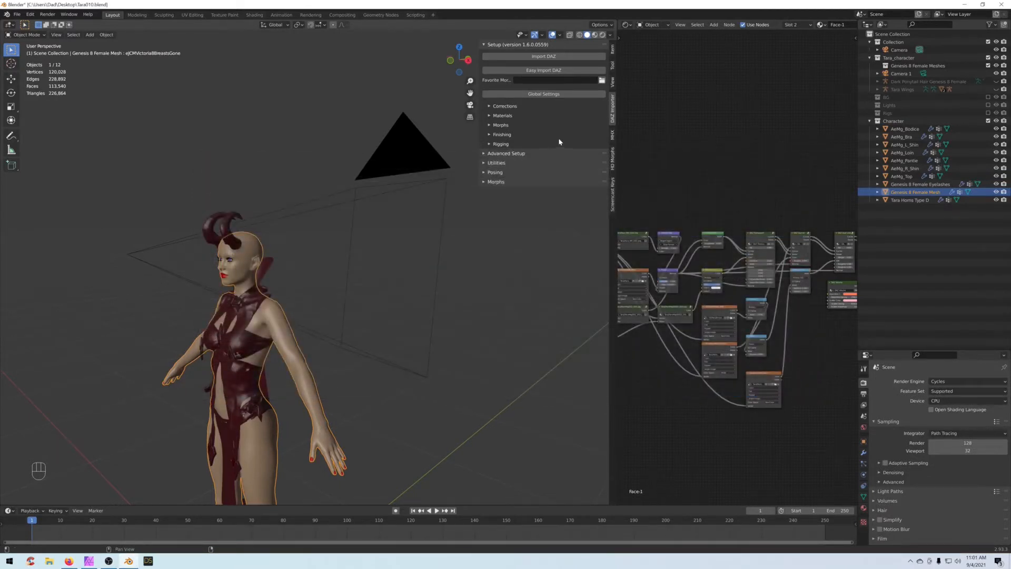
Step: Set the material method to Principled in the DAZ Importer's global settings
left_click(544, 93)
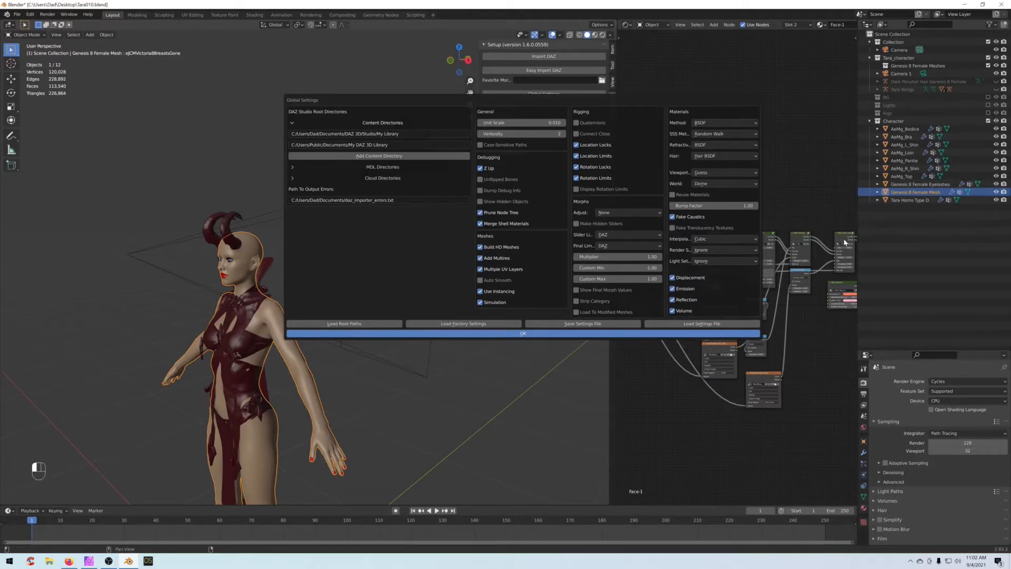
left_click(727, 124)
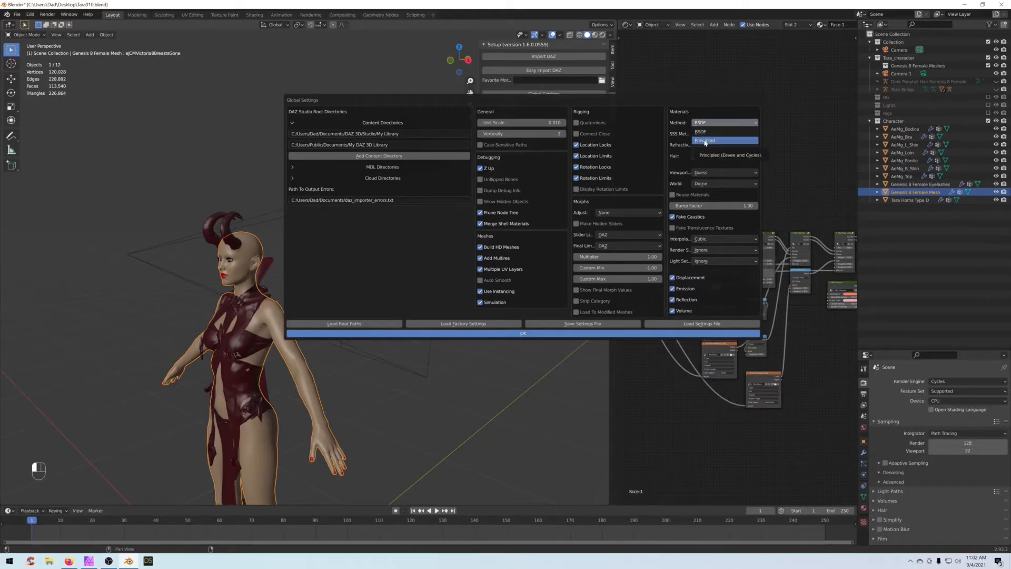
left_click(705, 141)
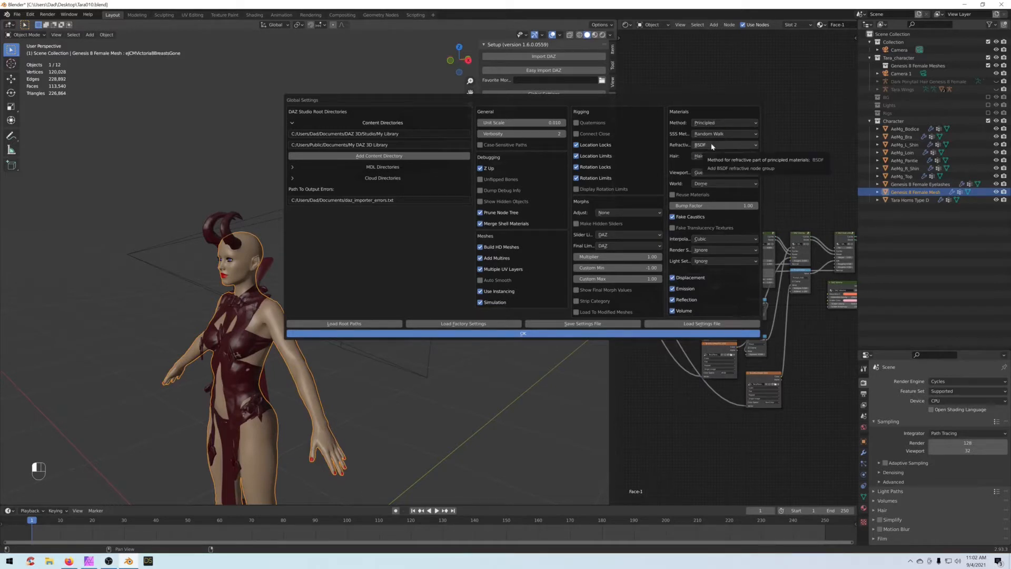
left_click(533, 333)
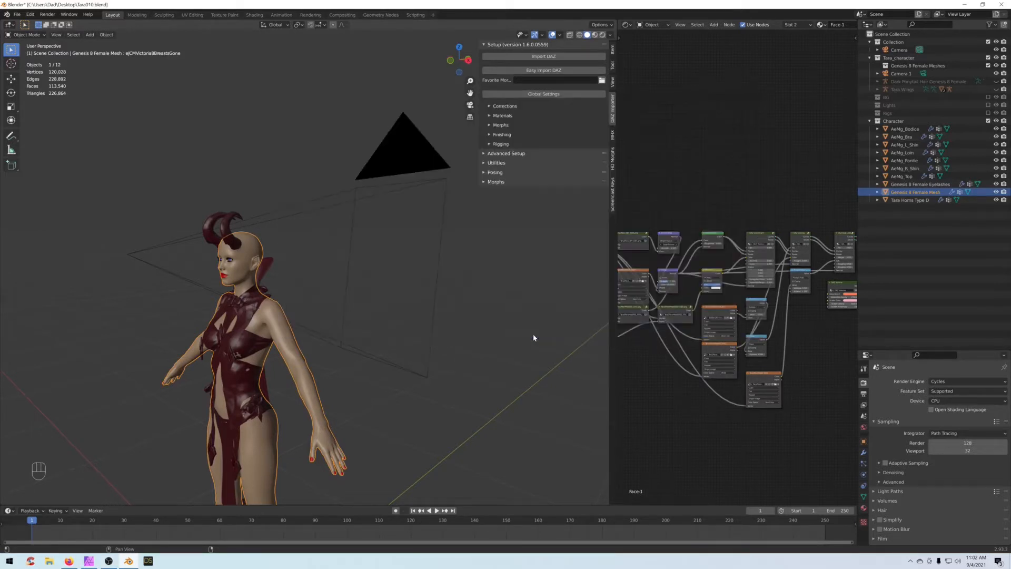
Step: Import Tara_Character_temp.duf from the Desktop with the DAZ Importer, using DBZ File mesh fitting
left_click(543, 56)
left_click(337, 232)
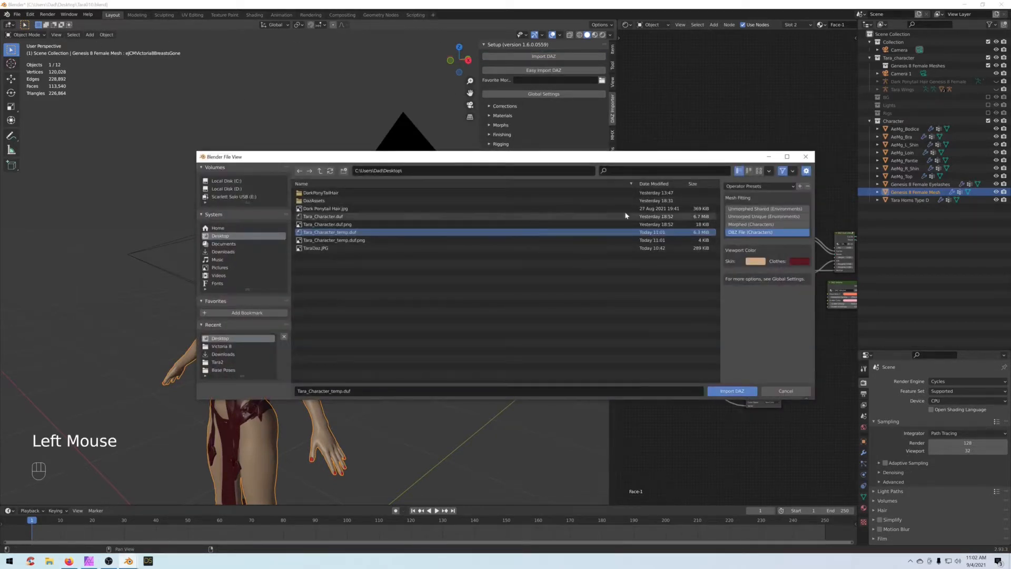
left_click(732, 392)
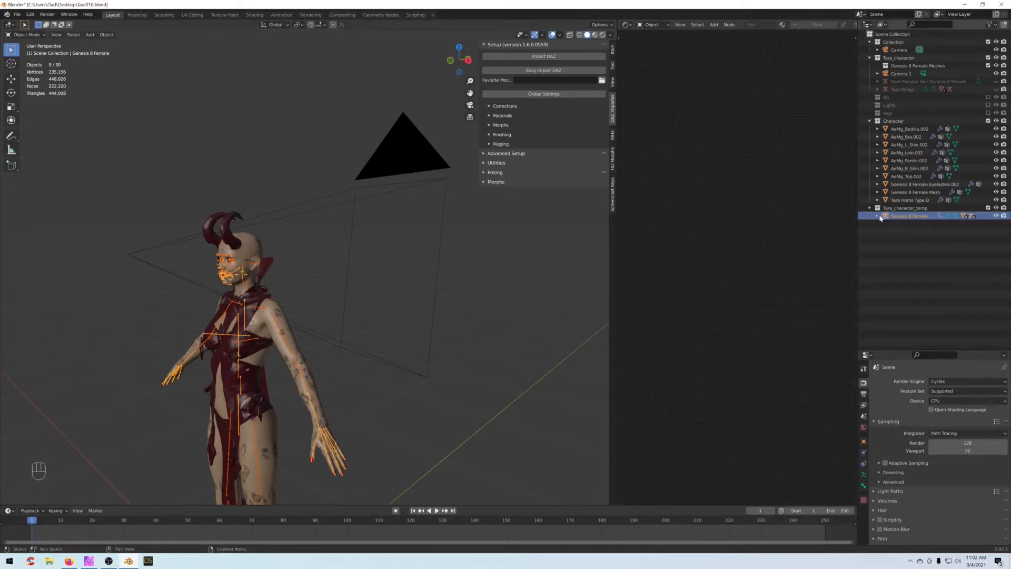
Step: Examine the outliner hierarchy of the imported Genesis 8 Female, including its body mesh and the eyelash mesh's materials
left_click(877, 216)
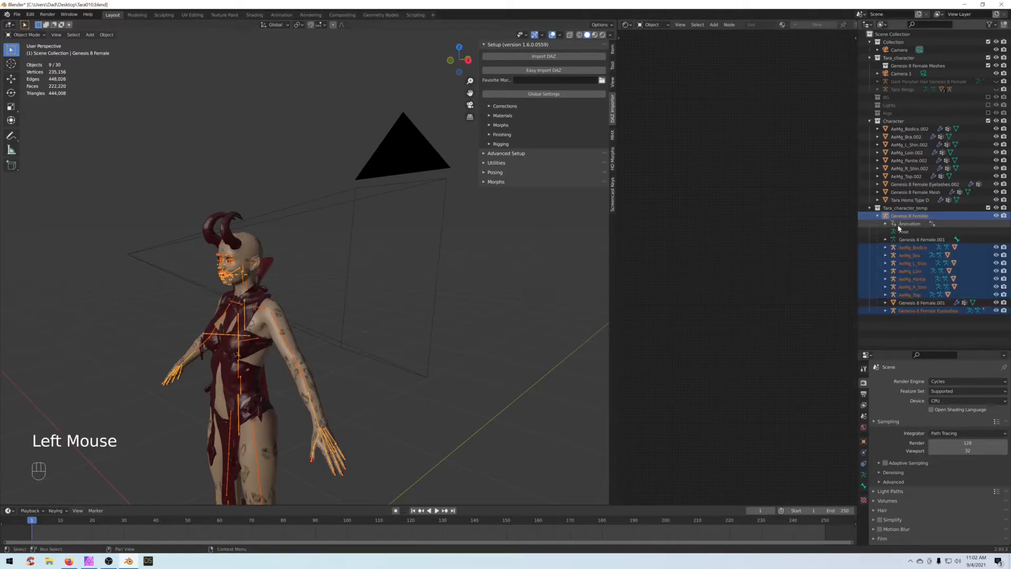
left_click(886, 303)
scroll(885, 316, "down", 2)
left_click(885, 336)
scroll(885, 336, "down", 2)
left_click(893, 339)
scroll(937, 312, "down", 2)
scroll(936, 312, "down", 1)
left_click(901, 327)
scroll(912, 324, "down", 2)
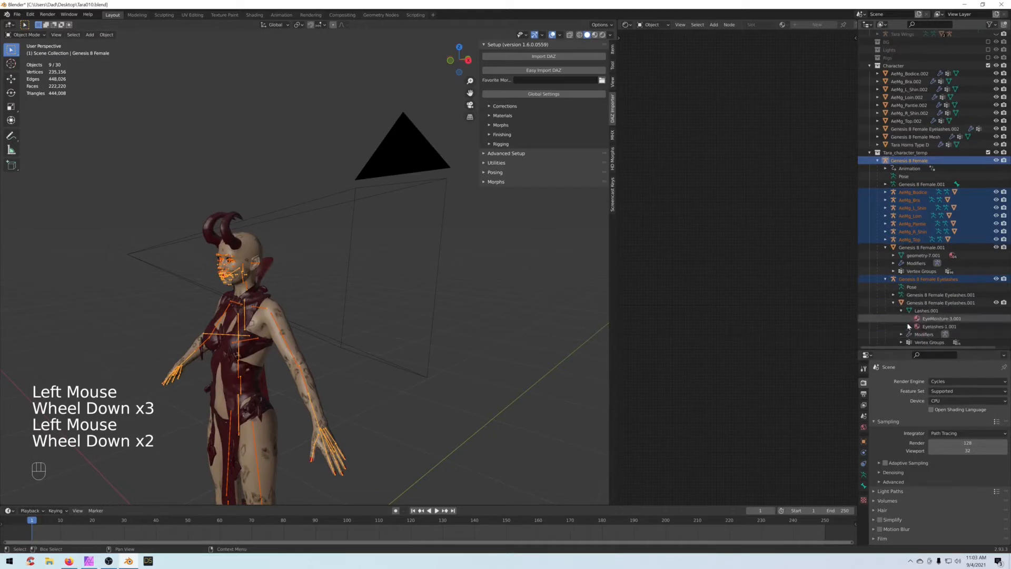
scroll(913, 324, "down", 2)
left_click(894, 288)
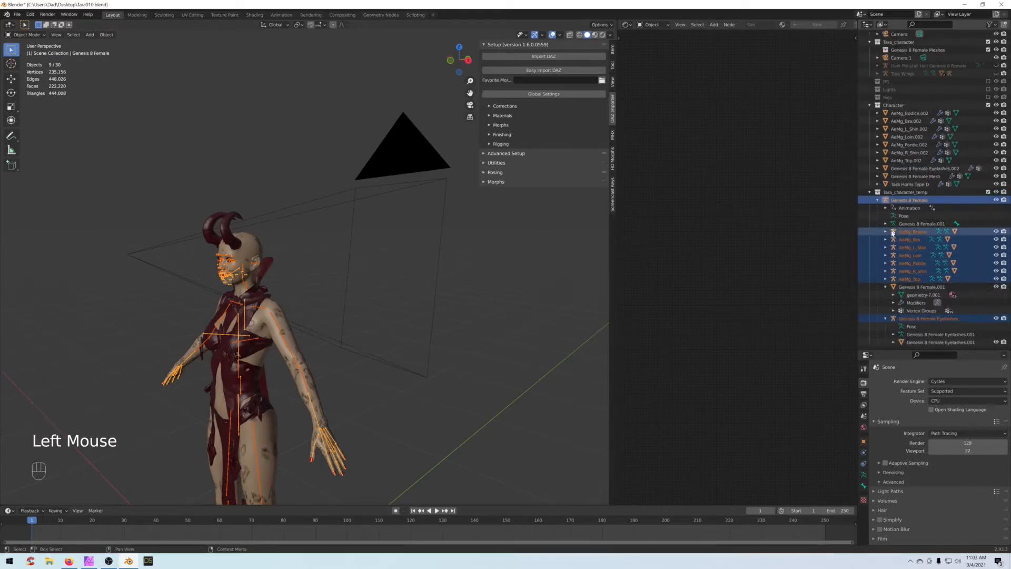
Step: Exclude the Character collection from the view layer and show the Face-1.001 material of the imported Genesis 8 Female.001 mesh
middle_click_drag(532, 282, 400, 295)
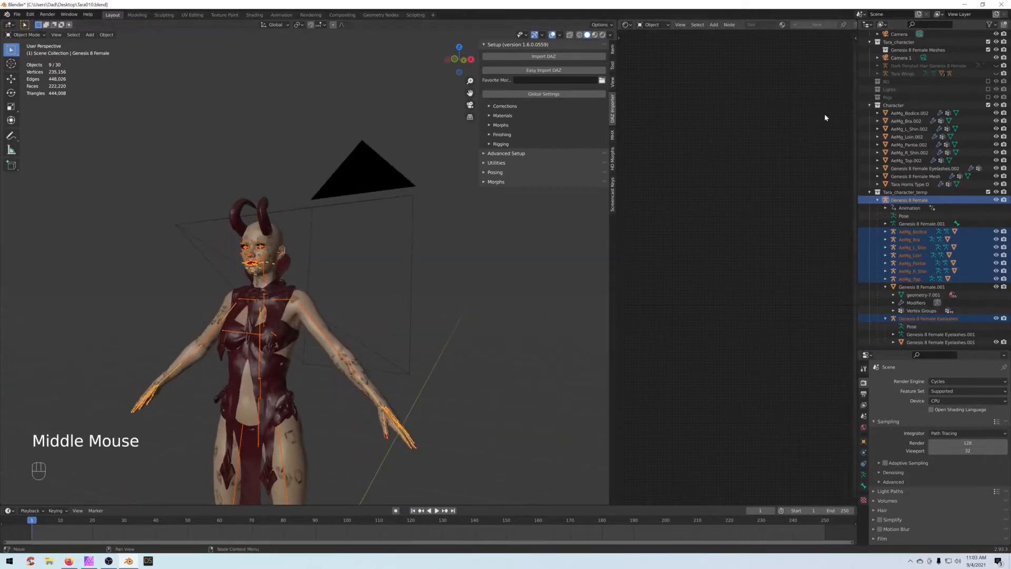
left_click(988, 105)
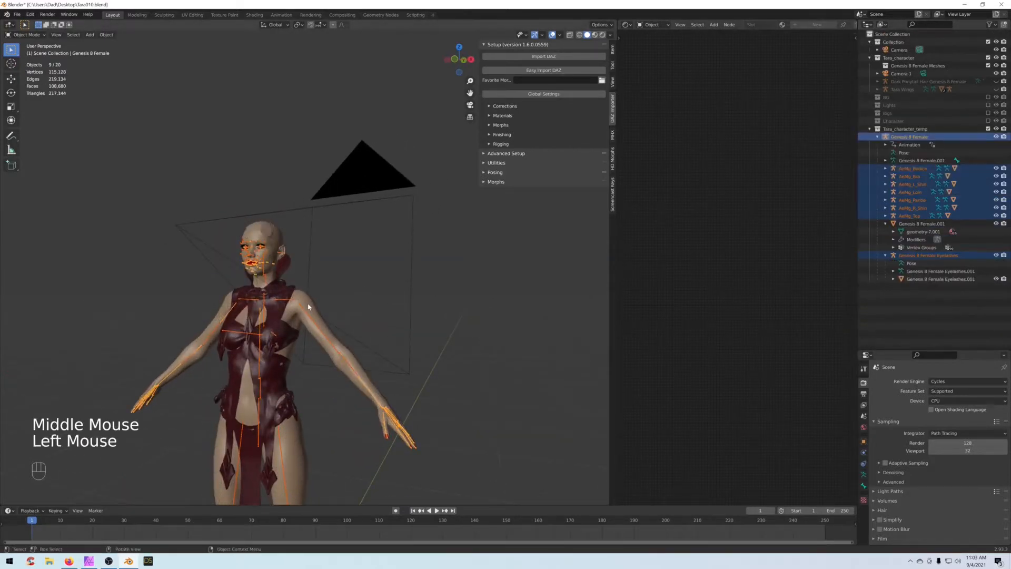
double_click(918, 225)
left_click(887, 226)
left_click(889, 227)
left_click(893, 232)
left_click(926, 248)
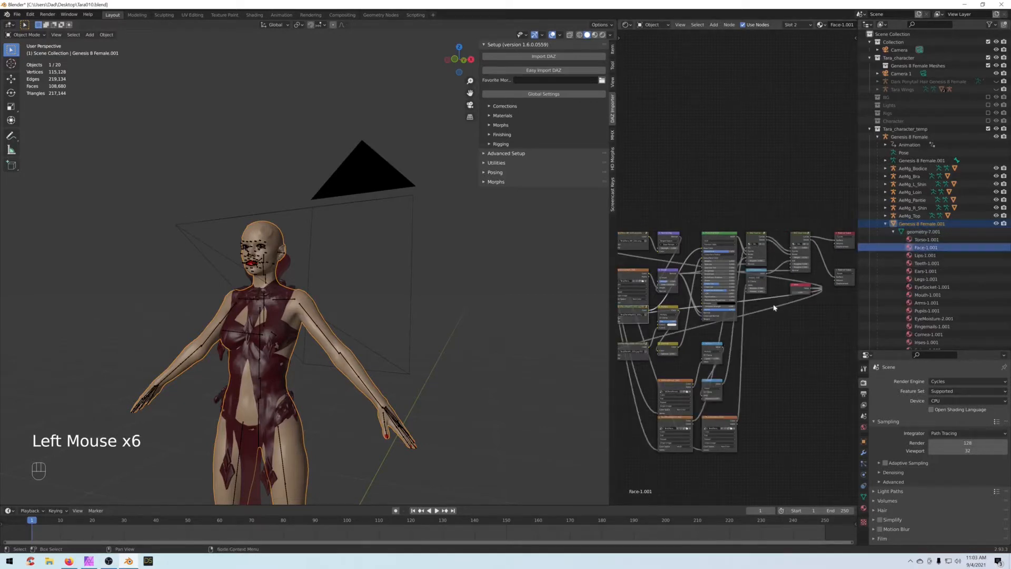
Step: Widen the node editor and move the Principled BSDF node up, clear of the neighbouring nodes in the Face-1.001 material
scroll(774, 308, "up", 2)
middle_click_drag(780, 311, 608, 269)
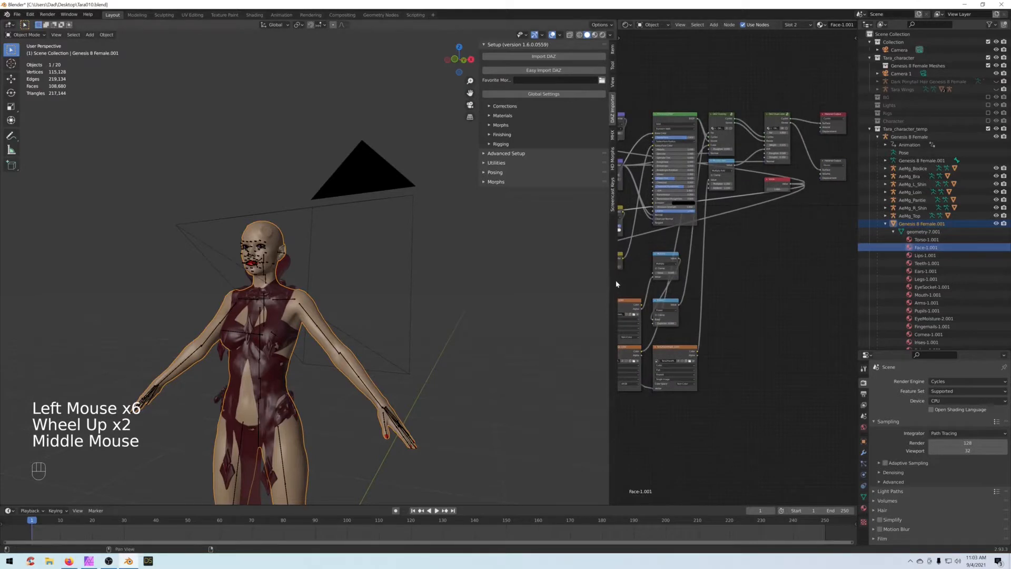
left_click_drag(616, 285, 469, 282)
middle_click_drag(758, 258, 749, 299)
scroll(790, 246, "up", 2)
left_click(625, 131)
left_click_drag(625, 131, 614, 87)
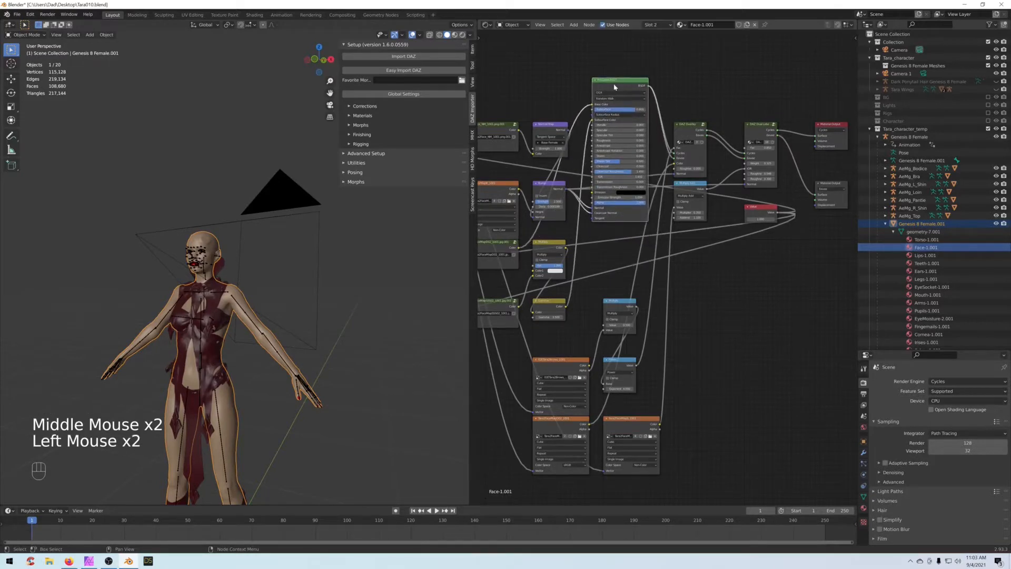
scroll(805, 298, "down", 2)
Step: Include the Character collection in the view layer again and check the material list of its Genesis 8 Female Mesh
left_click(886, 224)
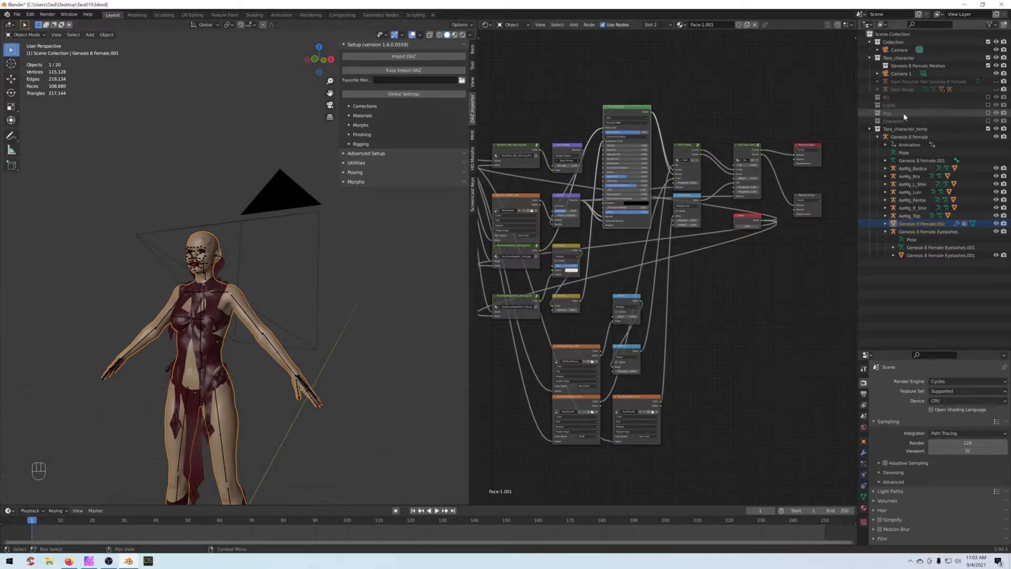
left_click(988, 121)
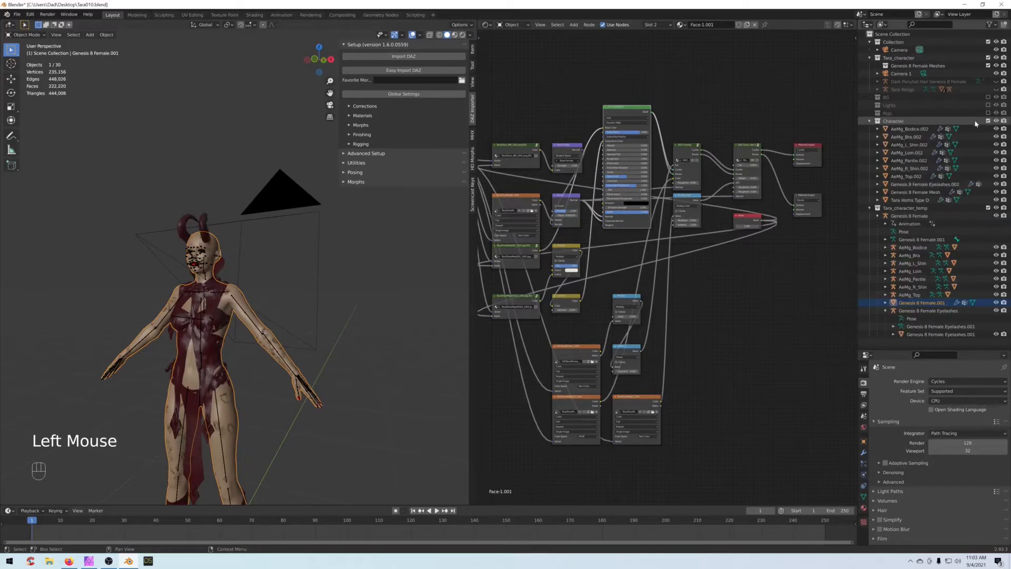
left_click(878, 192)
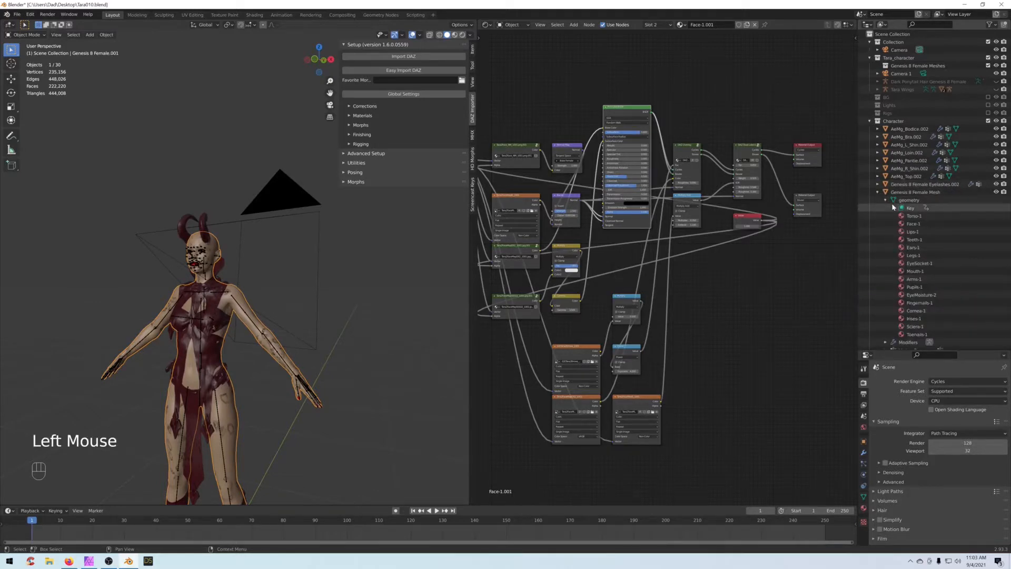
left_click(886, 200)
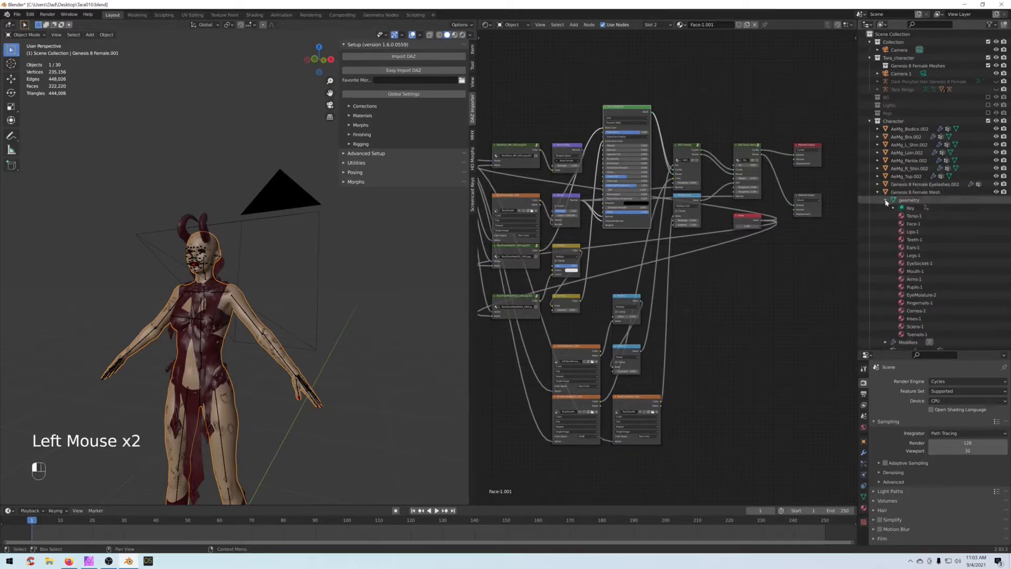
middle_click_drag(685, 237, 677, 229)
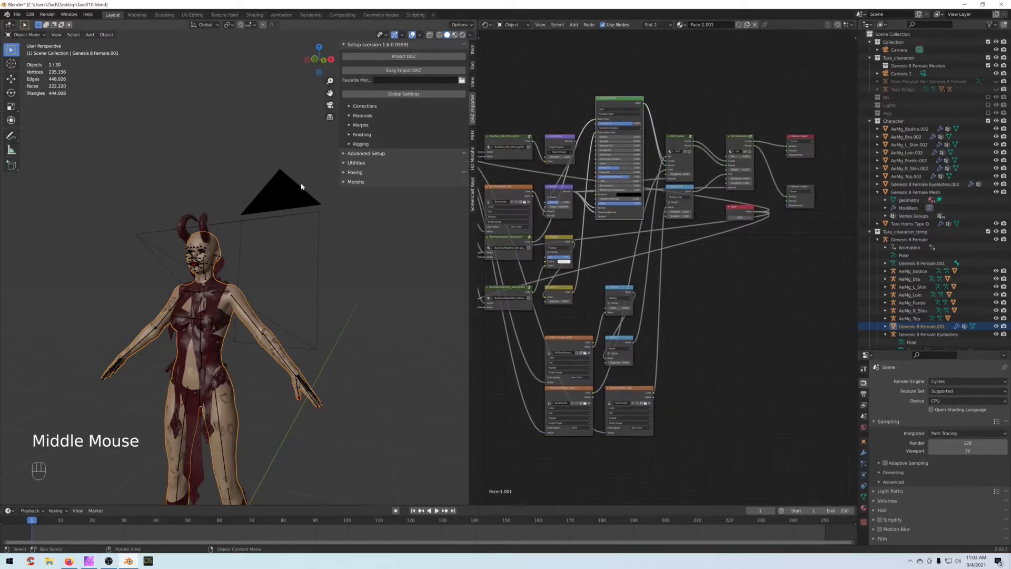
Step: Find the Material Utilities add-on with the search term "material" in the preferences and enable it
left_click(45, 15)
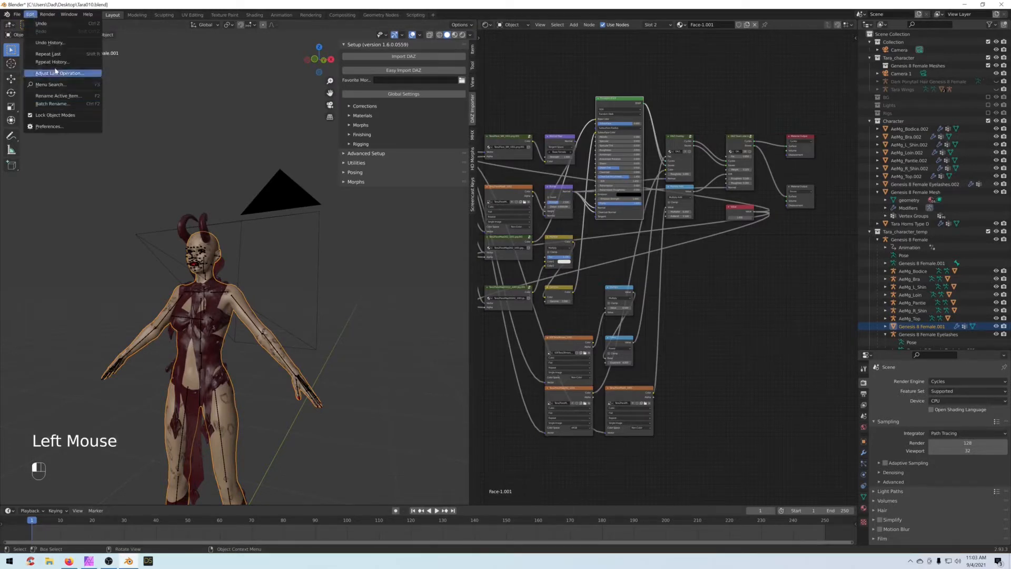
left_click(48, 15)
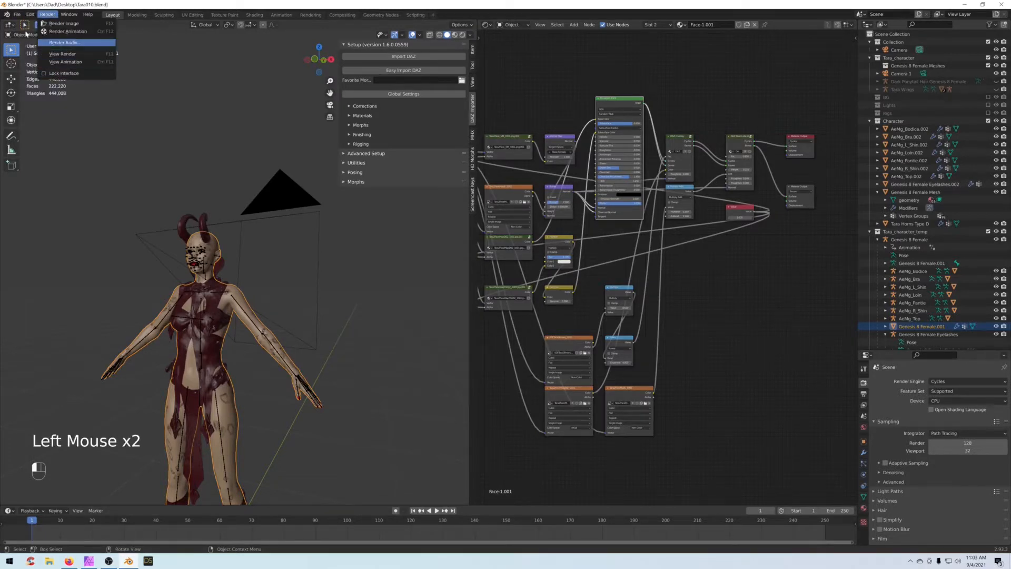
left_click(30, 15)
left_click(49, 125)
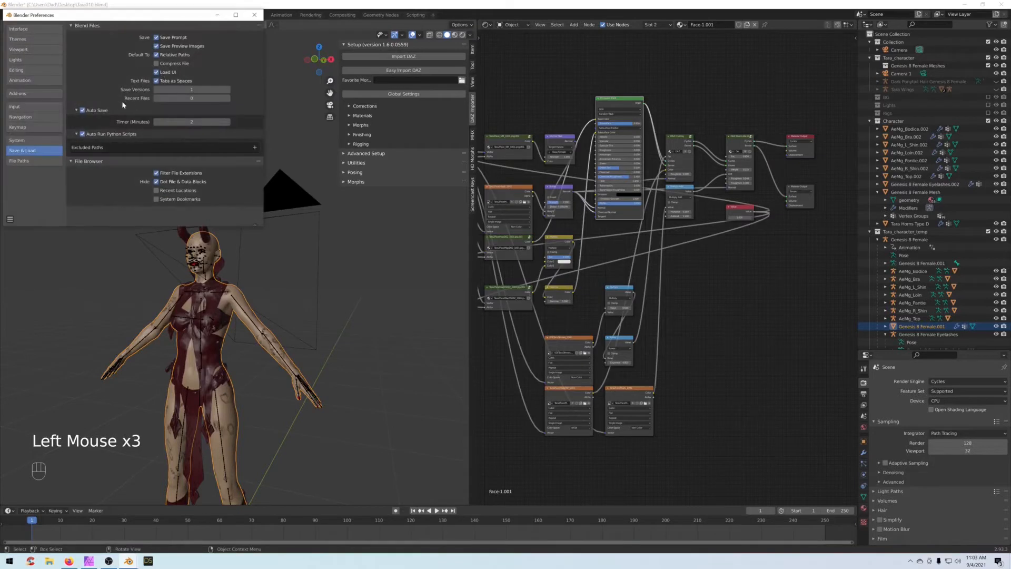
left_click(24, 94)
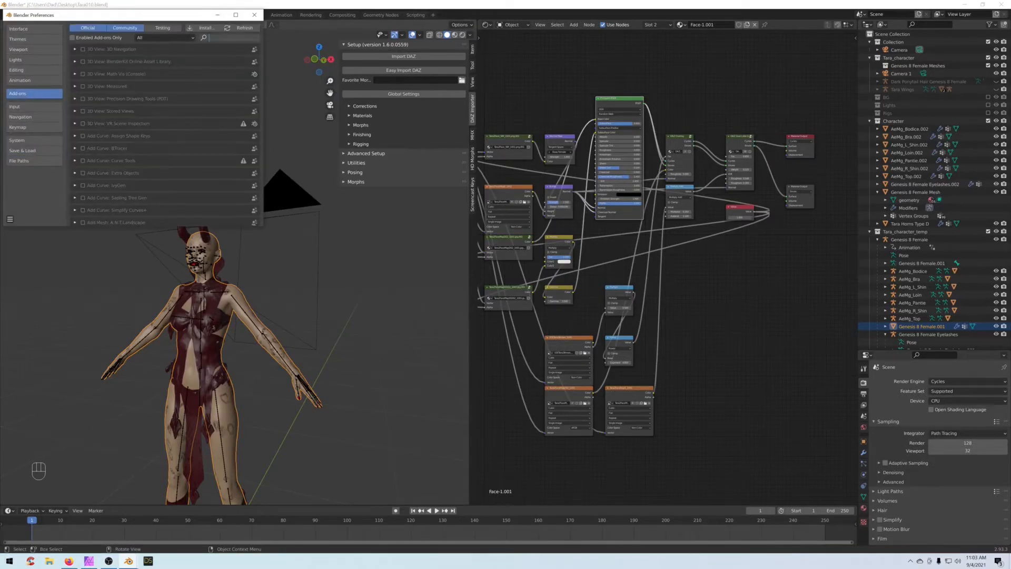
type("material")
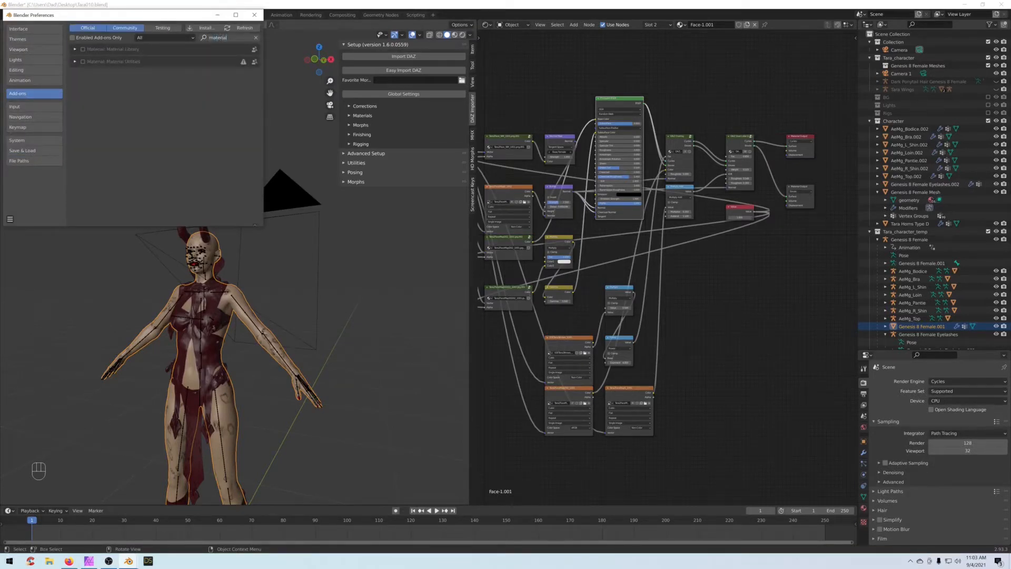
key("Return")
left_click(83, 62)
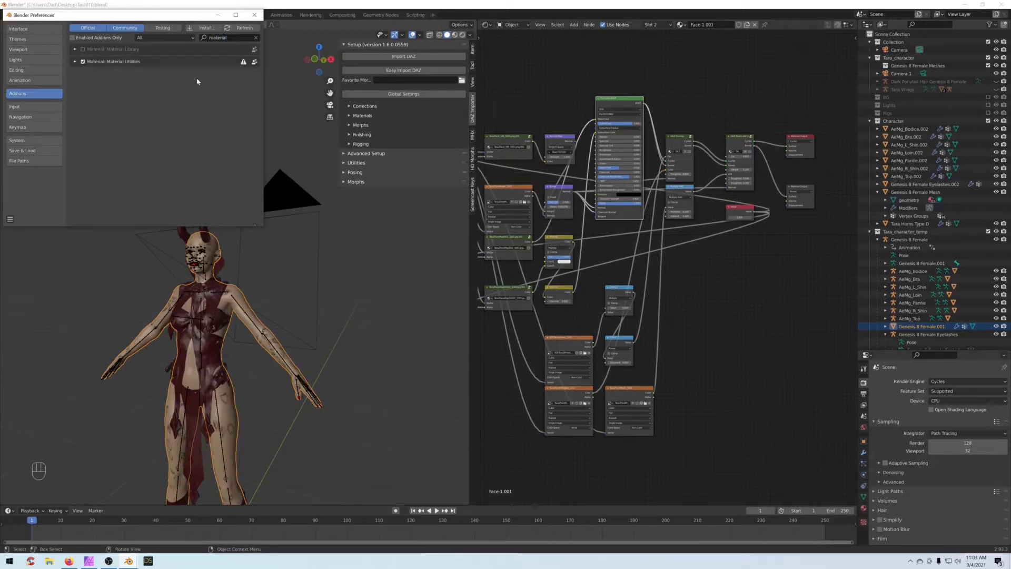
left_click(254, 16)
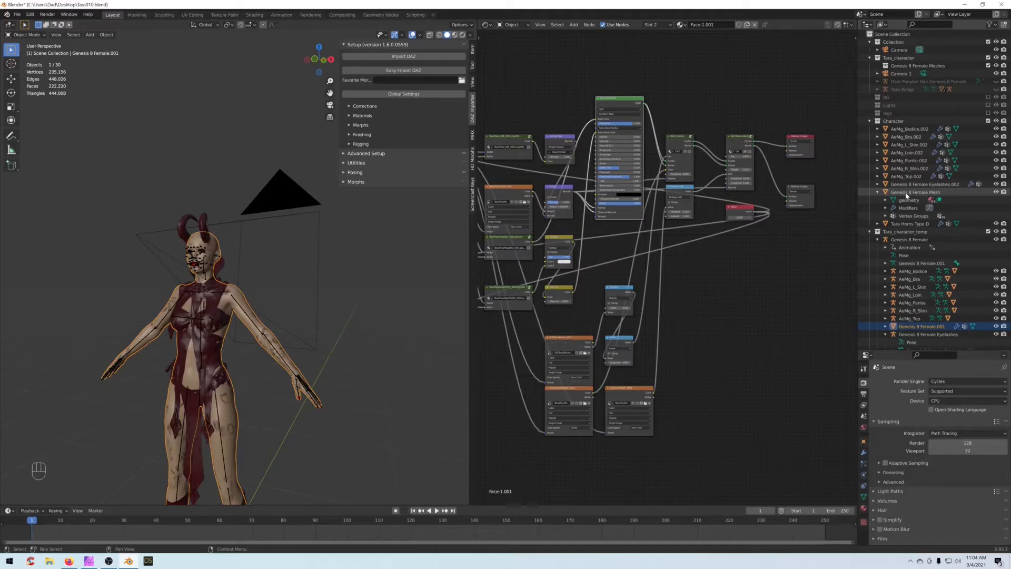
Step: Copy all materials from Genesis 8 Female.001 to the Genesis 8 Female Mesh with Material Utilities and check the mesh's material list
left_click(891, 194)
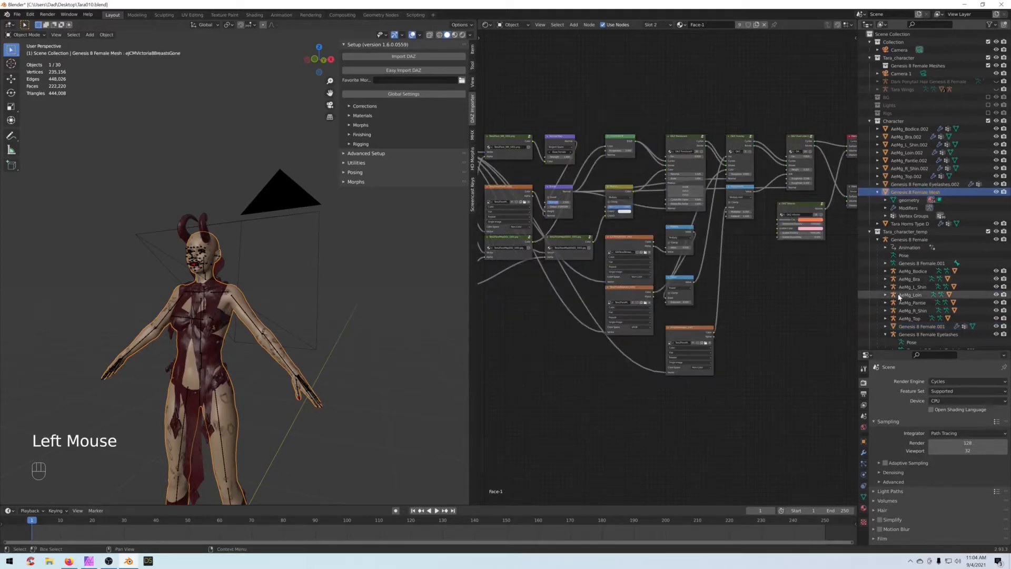
left_click(917, 327, "ctrl")
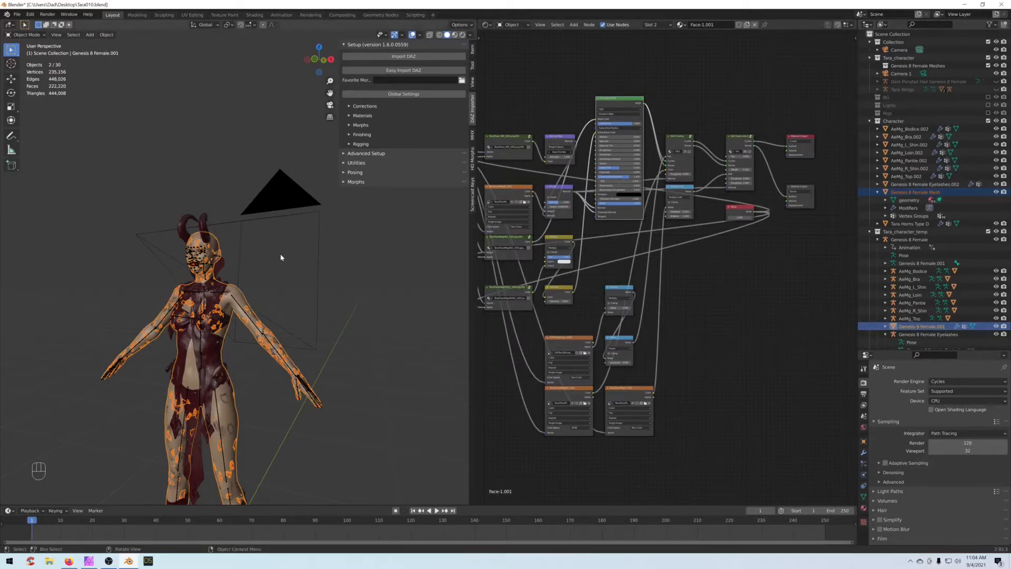
key("shift")
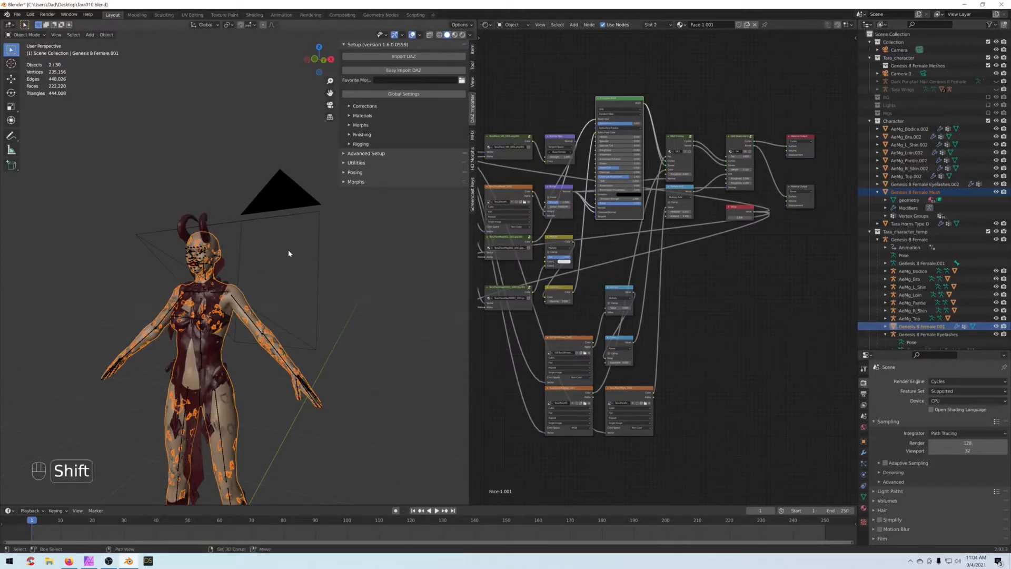
key("shift+q")
mouse_move(289, 253)
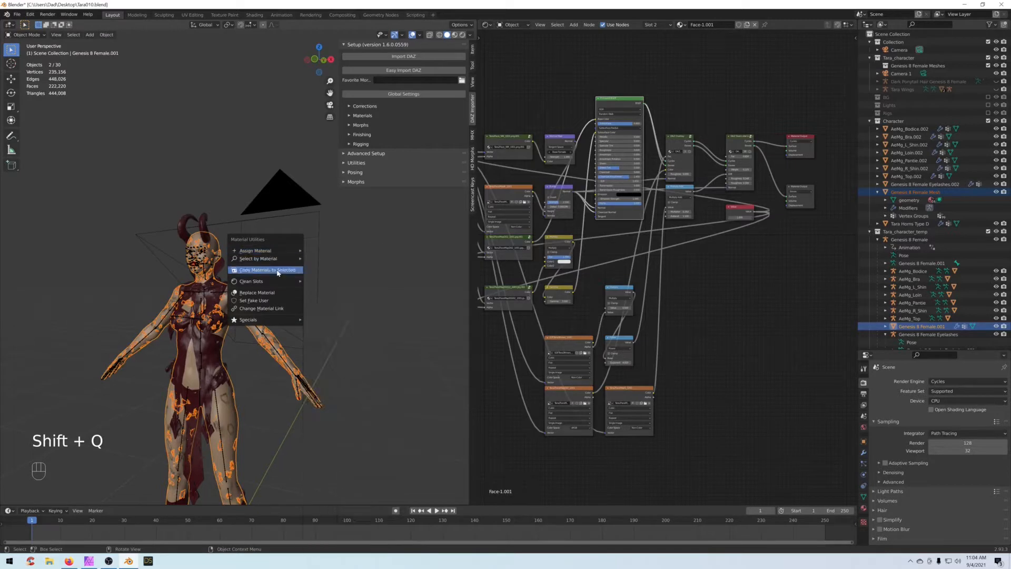
left_click(279, 271)
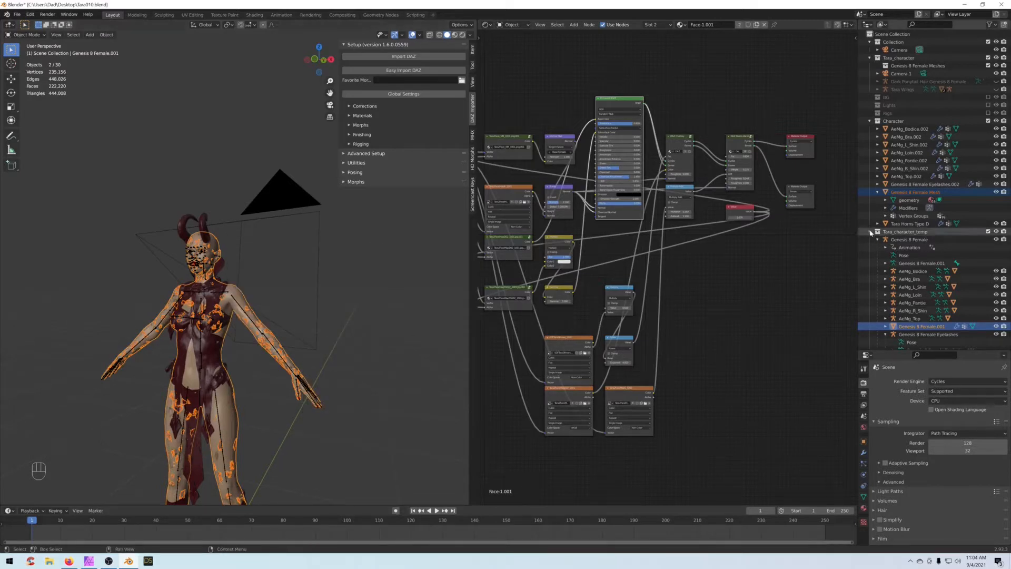
left_click(885, 200)
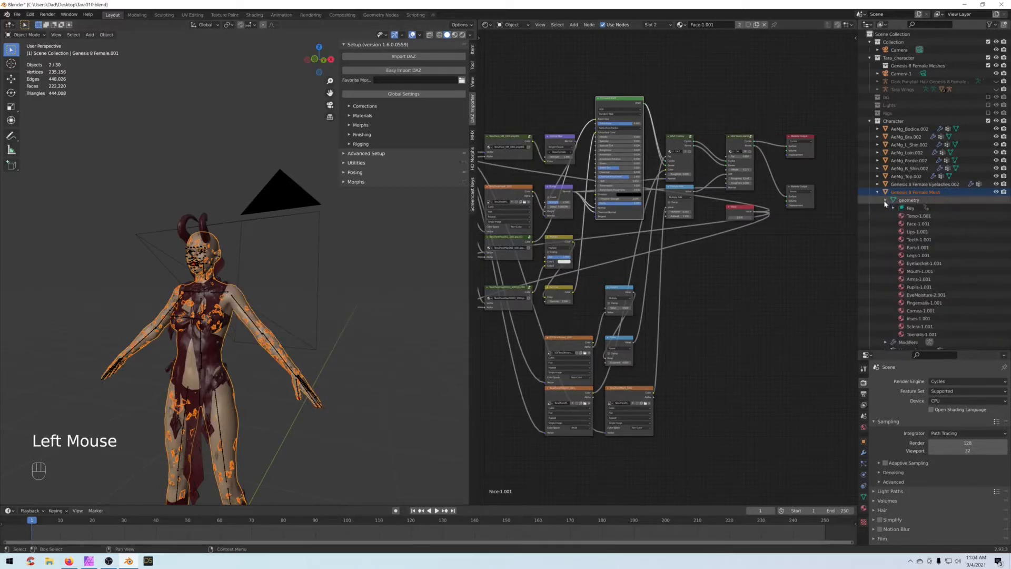
Step: Move the Principled BSDF nodes up in the Face-1.001 and Lips-1.001 materials of the Genesis 8 Female Mesh
double_click(915, 225)
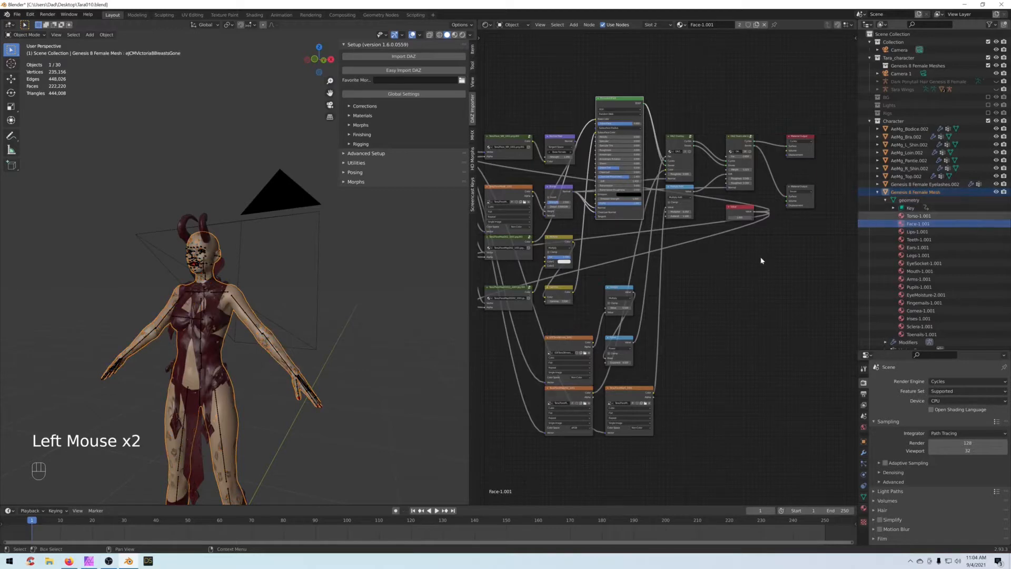
middle_click_drag(719, 255, 743, 237)
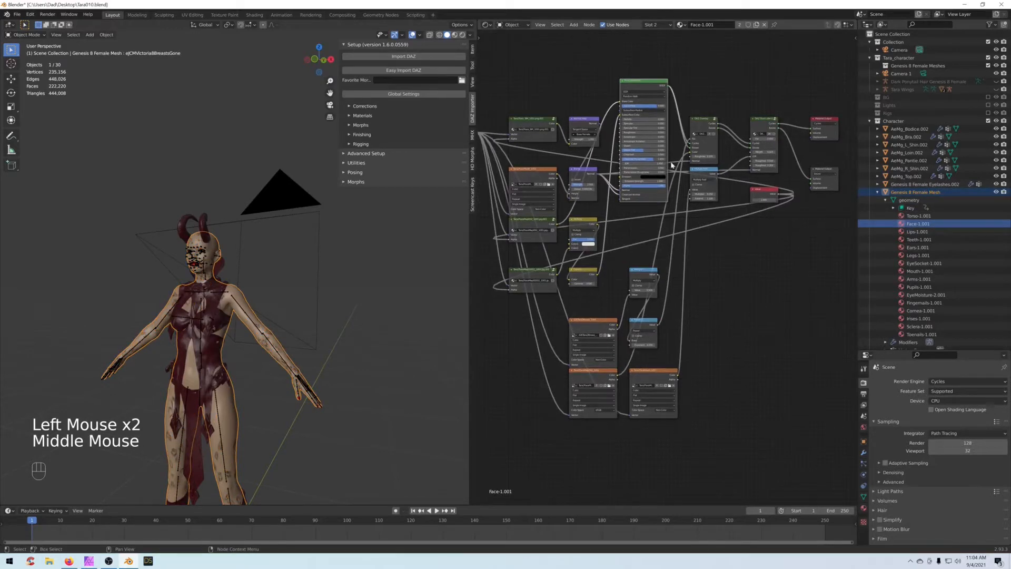
left_click(636, 83)
left_click_drag(635, 83, 637, 75)
left_click(915, 235)
left_click(727, 191)
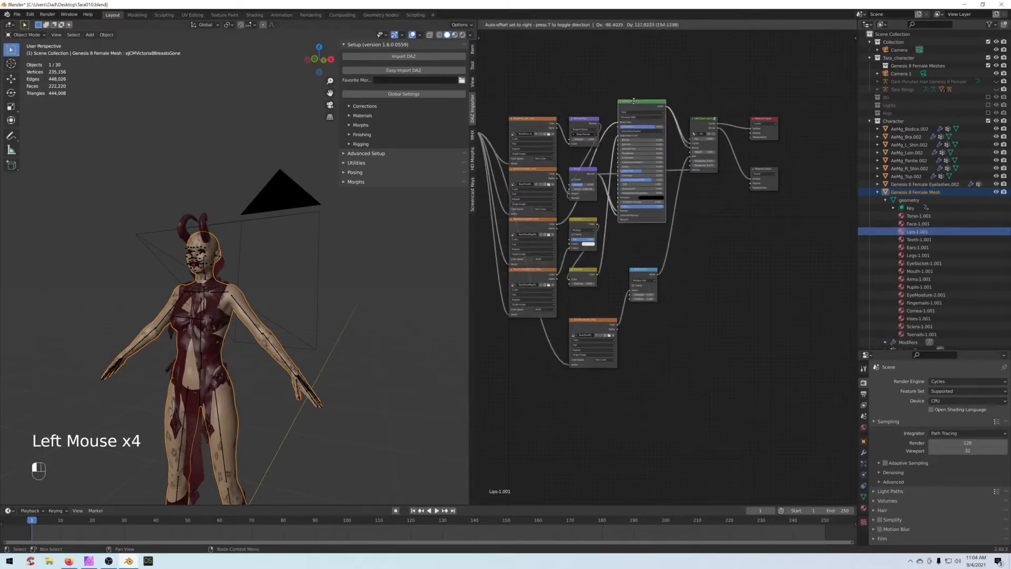
Step: Delete the Tara_character_temp collection together with its whole hierarchy
left_click(877, 191)
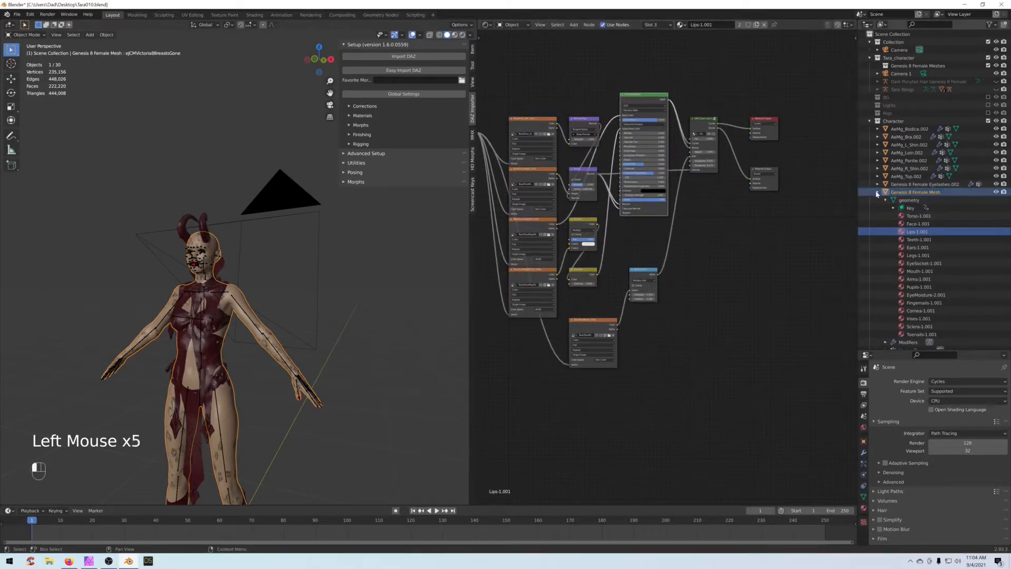
left_click(905, 211)
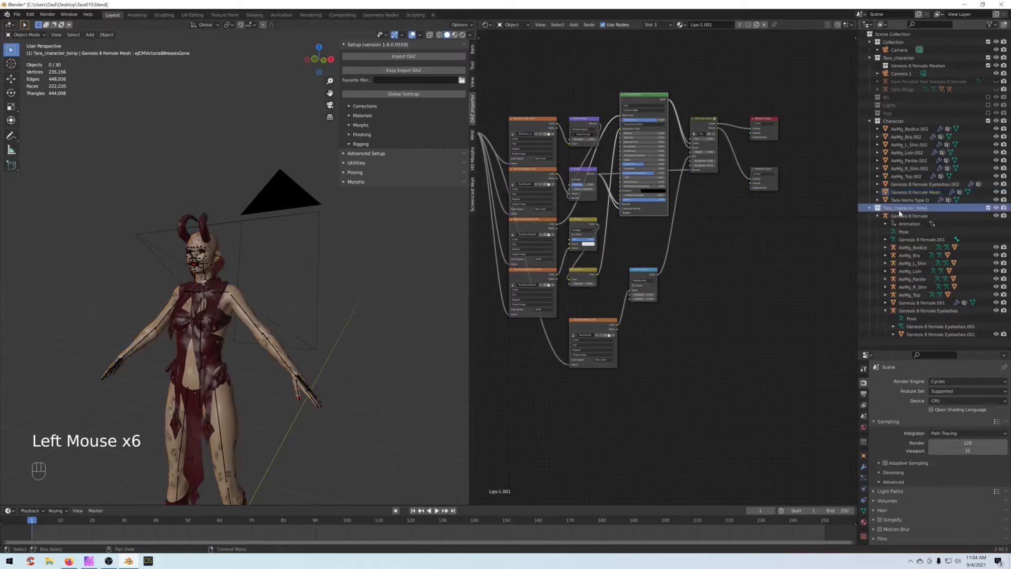
right_click(901, 211)
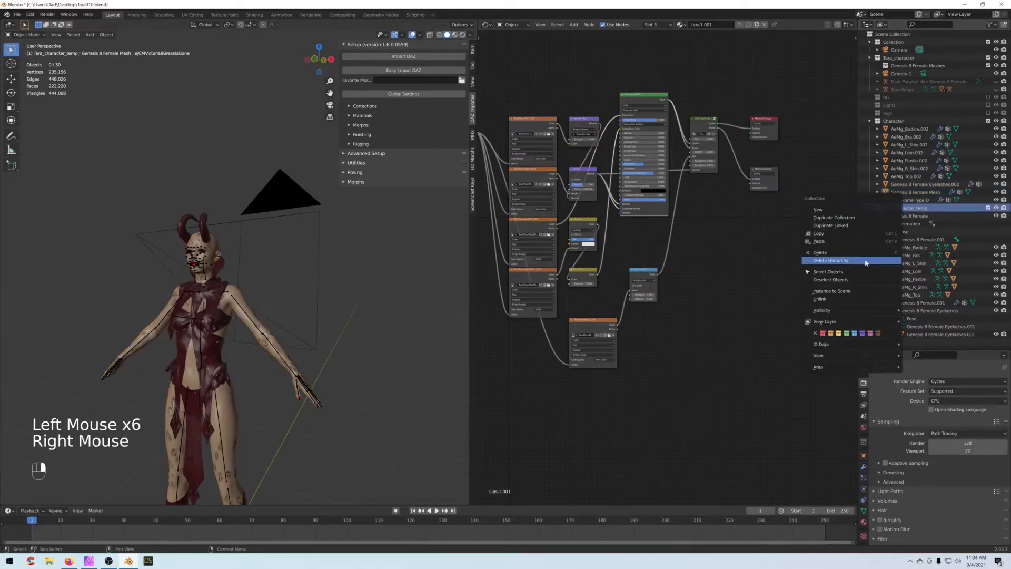
right_click(898, 213)
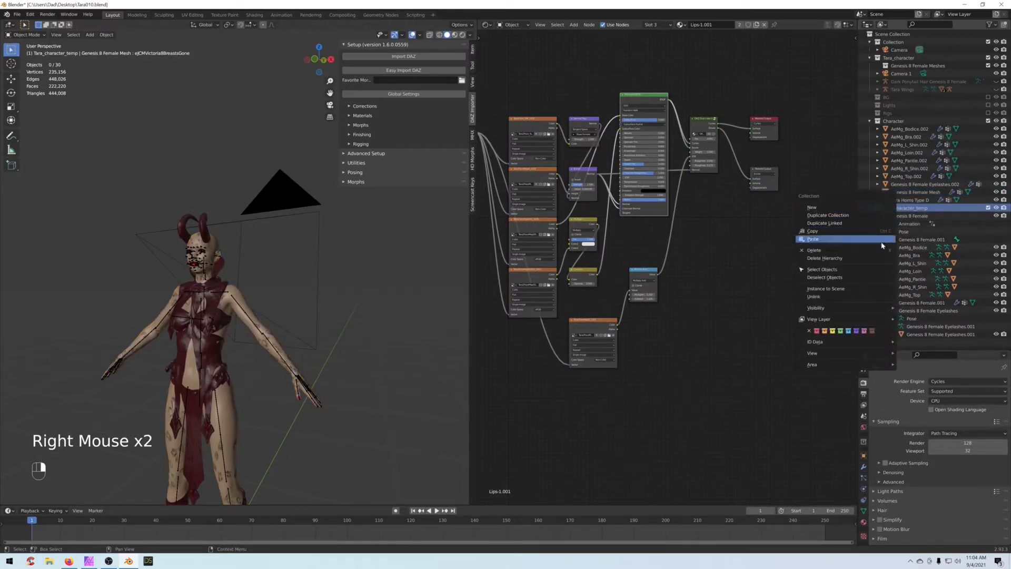
left_click(867, 257)
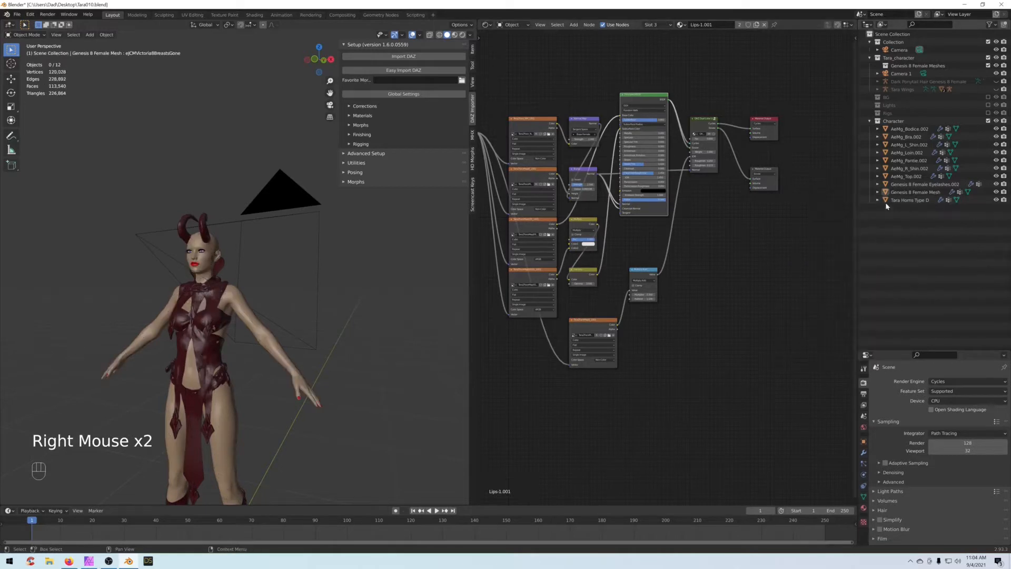
Step: Display the Face-1.001 material's nodes for the Genesis 8 Female Mesh and view the face close-up through the scene camera
left_click(885, 194)
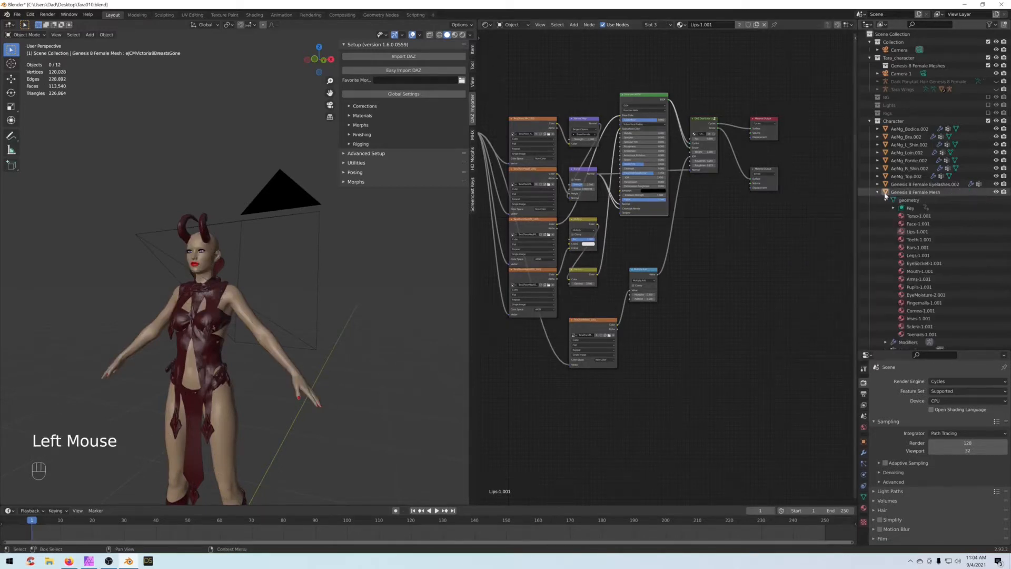
left_click(911, 225)
mouse_move(747, 127)
middle_mouse_down()
mouse_move(761, 192)
mouse_move(742, 122)
middle_mouse_up()
scroll(761, 192, "down", 2)
scroll(343, 273, "up", 2)
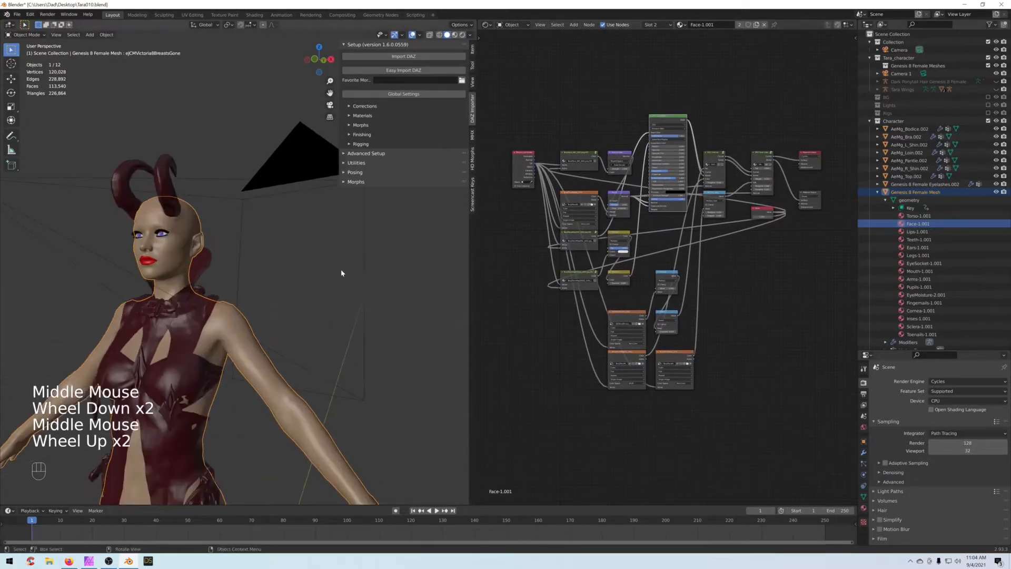
middle_click_drag(343, 272, 327, 270)
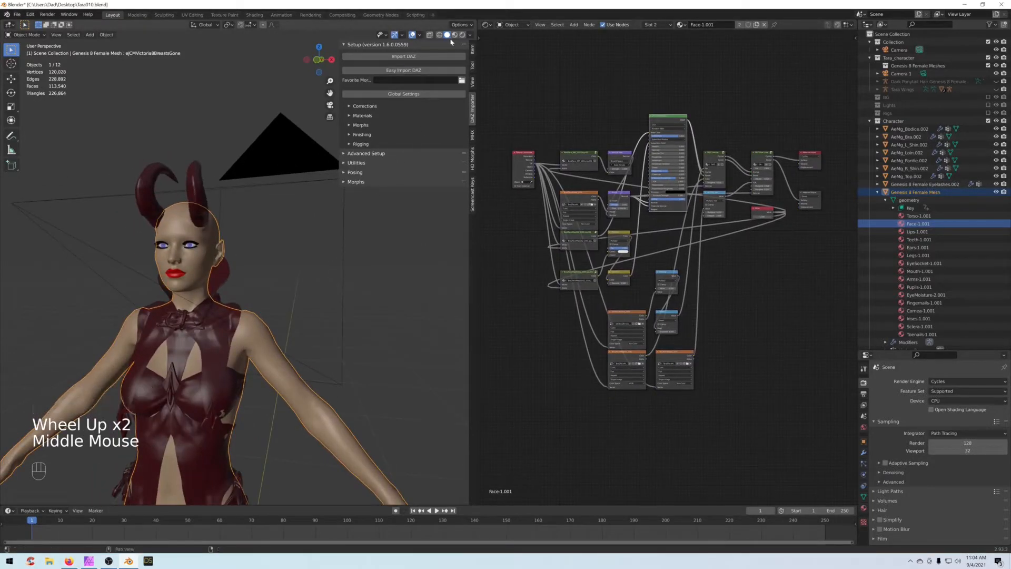
key("KP_0")
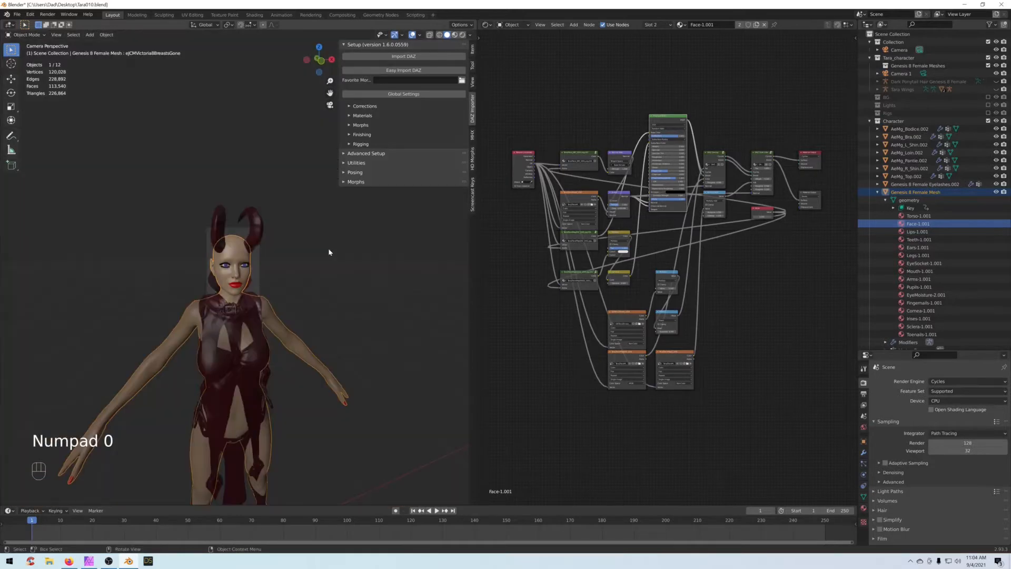
scroll(317, 265, "up", 4)
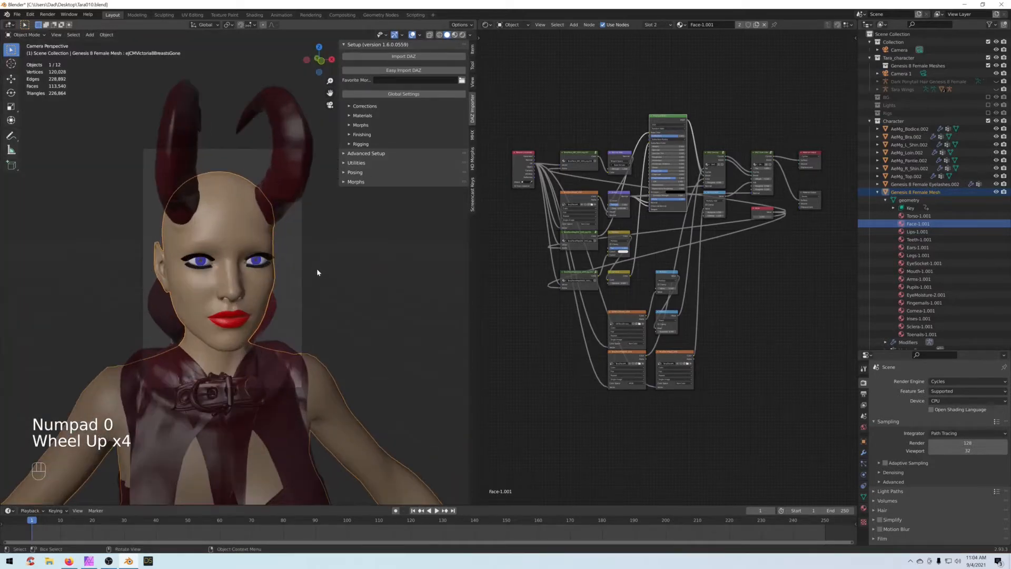
scroll(322, 266, "up", 1)
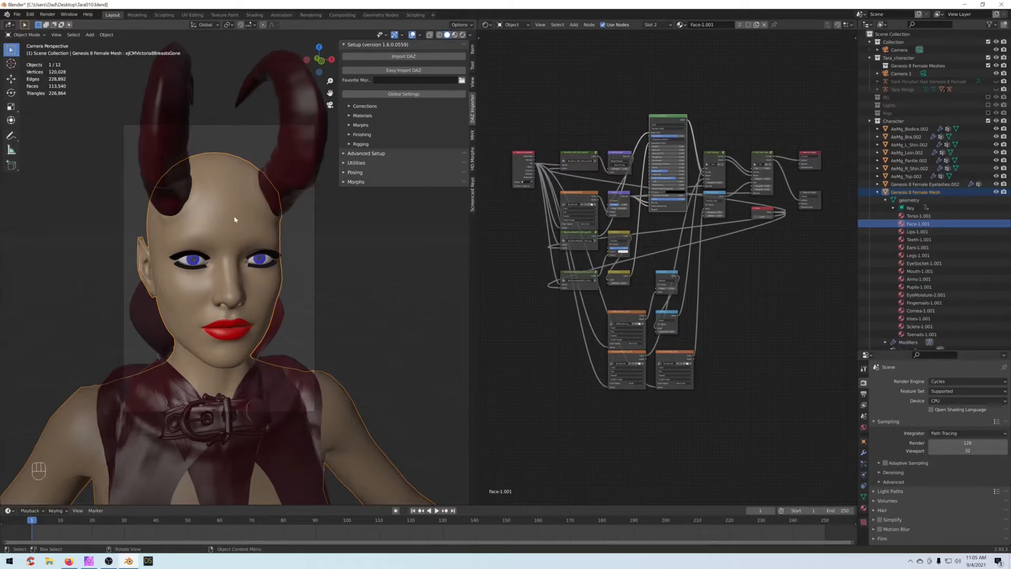
left_click(863, 395)
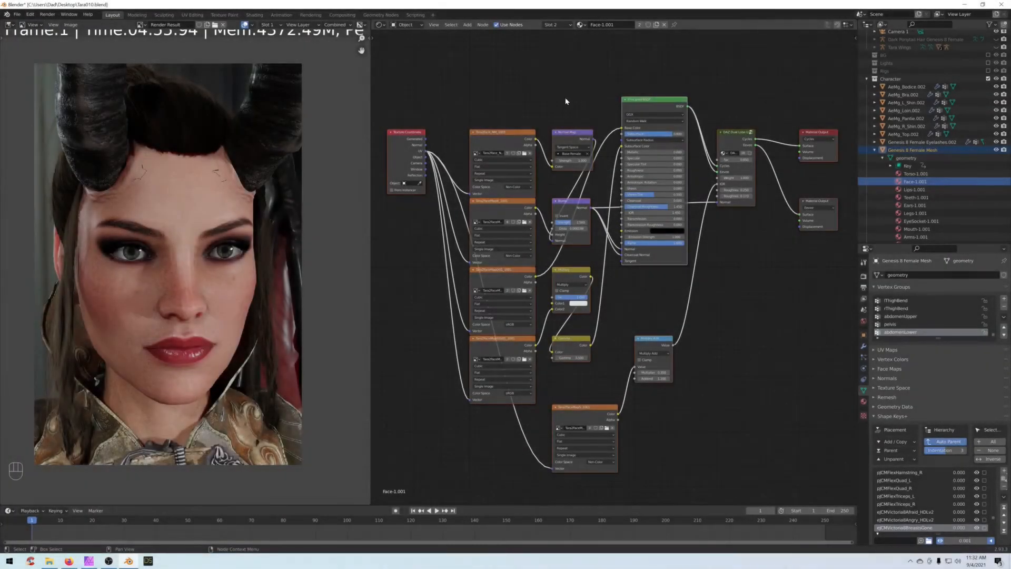
Step: Set the face Principled BSDF's Subsurface to 1.000 and connect the diffuse texture to Subsurface Color instead of Base Color
middle_click_drag(566, 100, 582, 116)
scroll(582, 103, "up", 1)
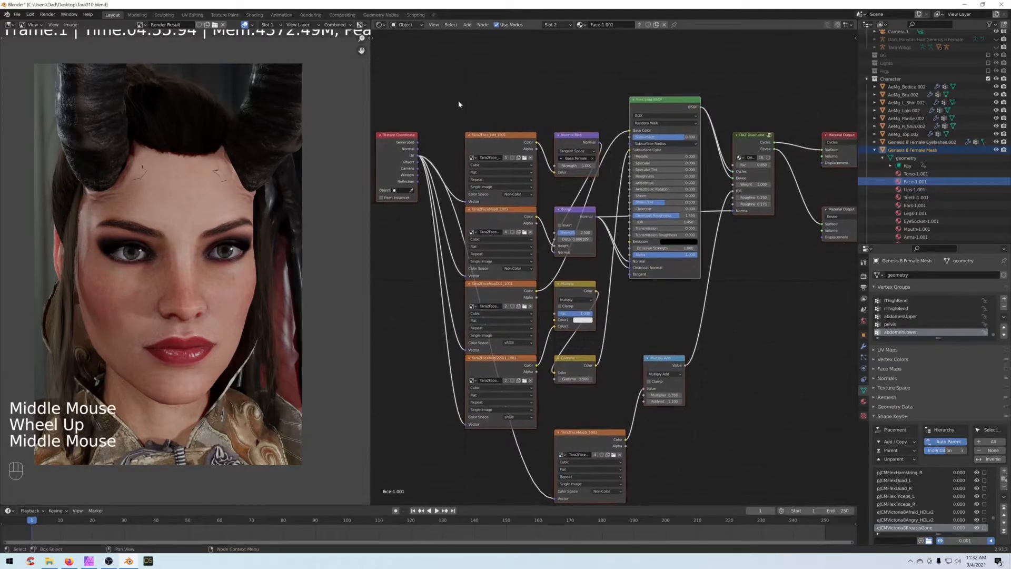
left_click(690, 137)
left_click_drag(690, 137, 698, 138)
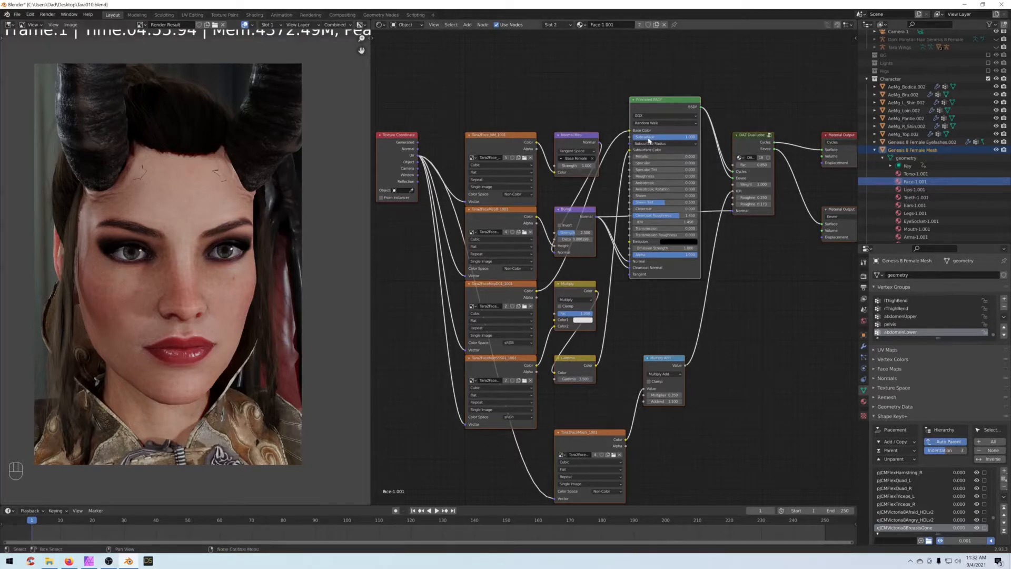
left_click_drag(630, 132, 621, 141)
left_click_drag(658, 141, 631, 150)
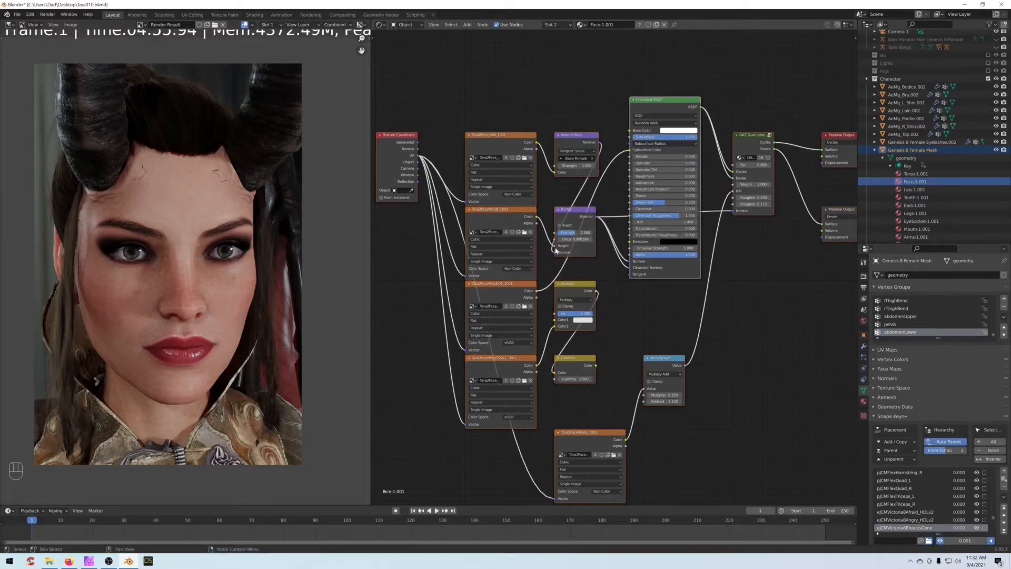
left_click(495, 285)
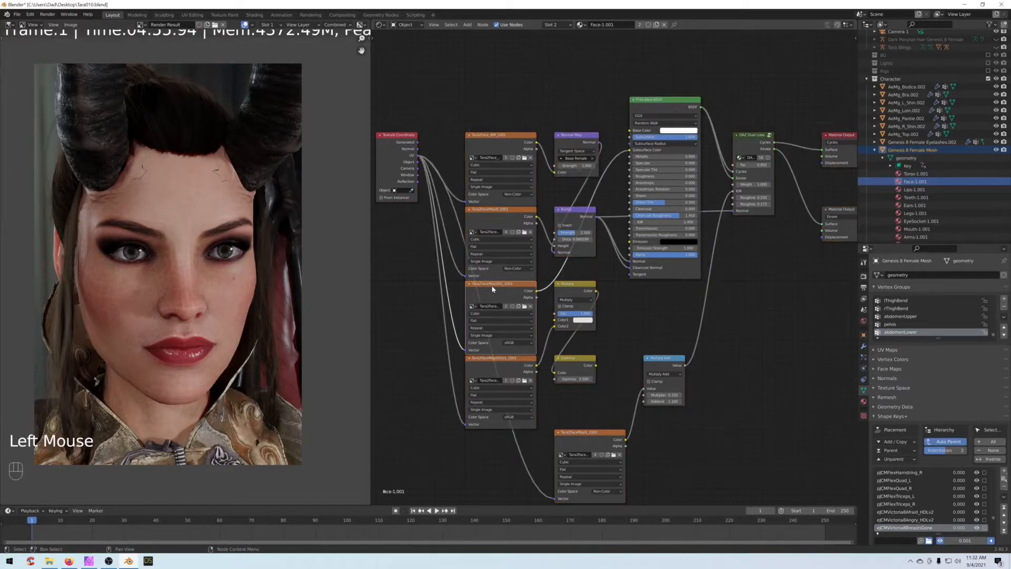
left_click_drag(489, 289, 491, 288)
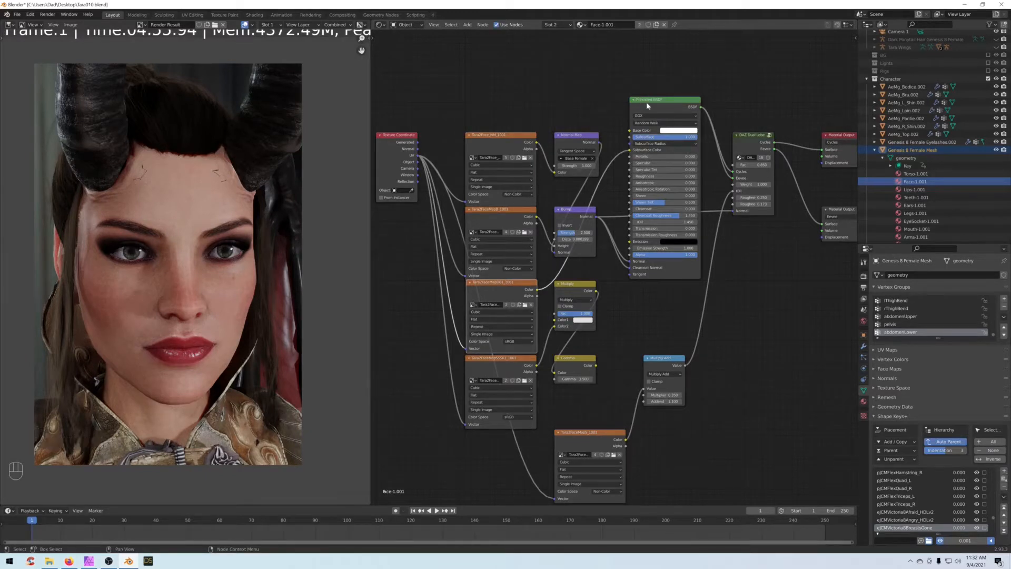
left_click_drag(636, 151, 636, 148)
Step: Add a Vector Math node above the face material's texture nodes and set its operation to Multiply
middle_click_drag(564, 96, 561, 130)
scroll(557, 117, "up", 1)
left_click(555, 112)
key("shift+a")
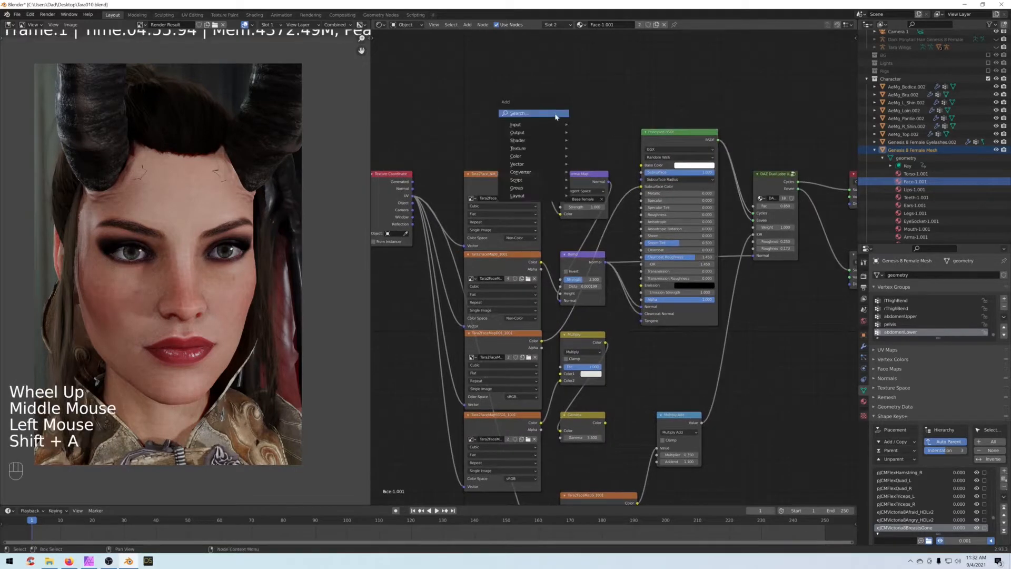
mouse_move(531, 172)
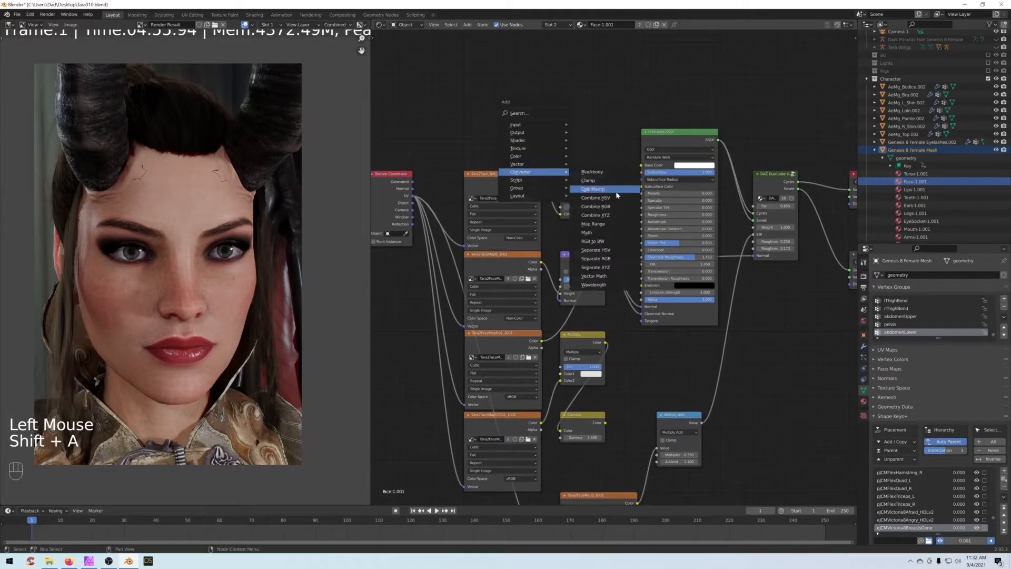
left_click(594, 276)
left_click(551, 81)
left_click_drag(554, 60, 561, 66)
left_click(562, 83)
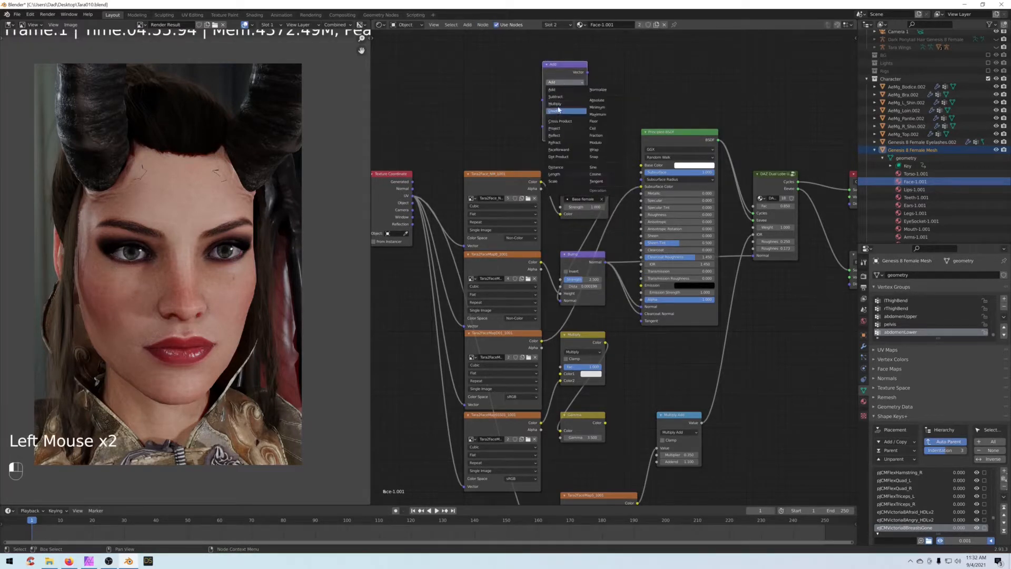
left_click(558, 103)
left_click_drag(562, 68, 566, 66)
Step: Set the Multiply node's first vector to 1.000, 0.350 and 0.200
left_click(568, 96)
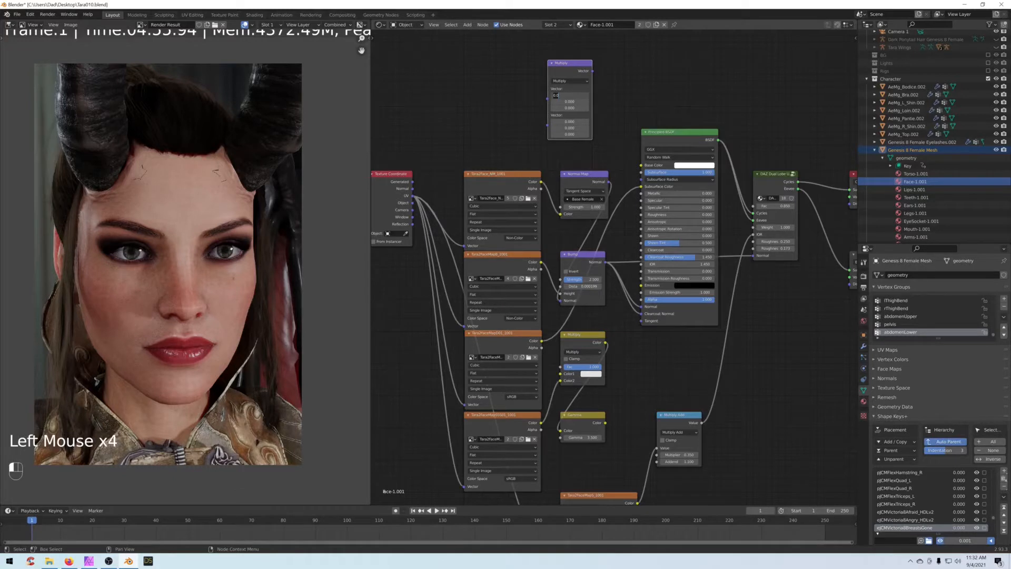
left_click(569, 102)
type(".35")
left_click(569, 108)
type(".2")
key("Return")
left_click_drag(567, 89, 557, 89)
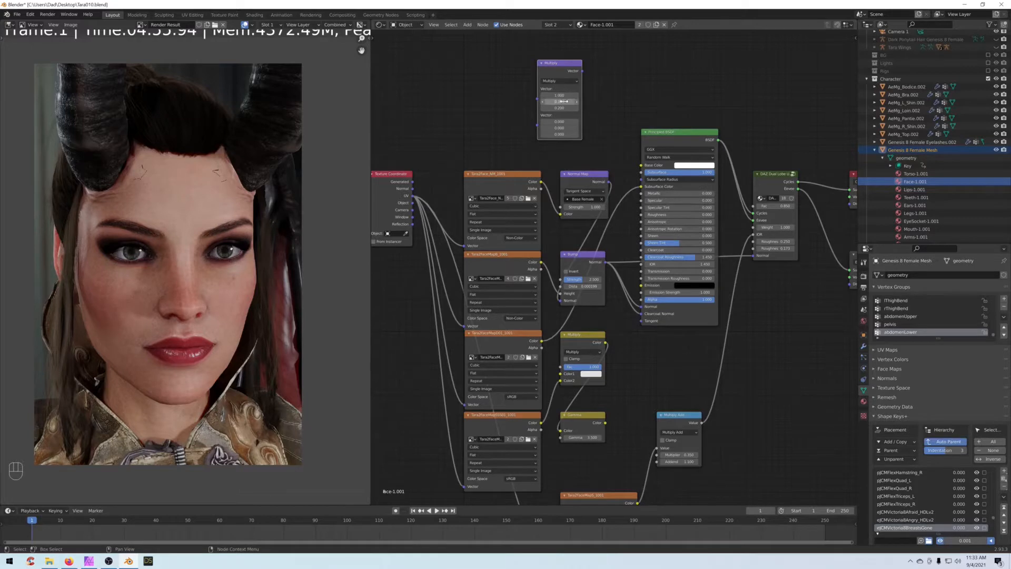
left_click_drag(563, 98, 561, 98)
left_click_drag(559, 70, 556, 71)
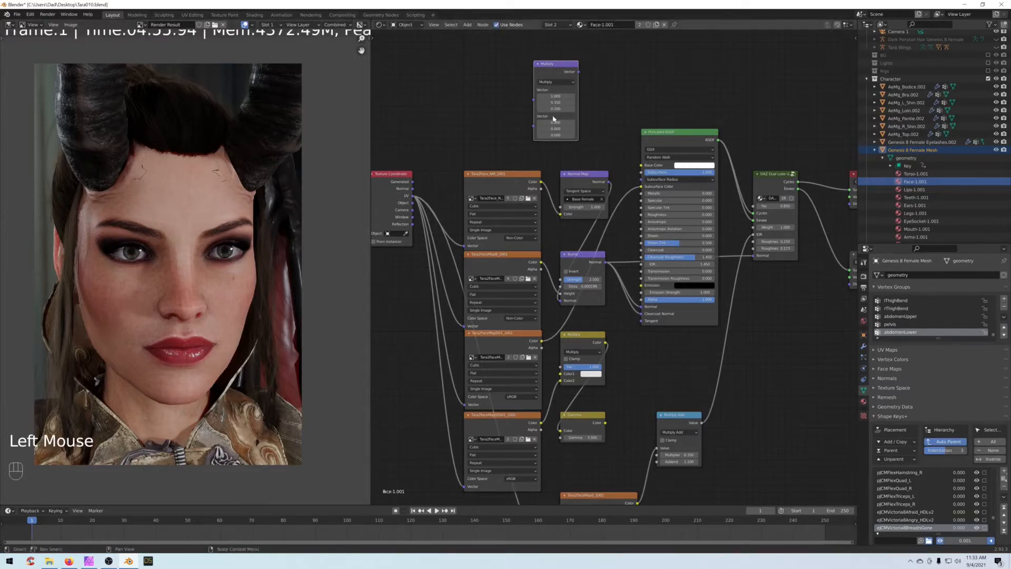
Step: Set all three components of the Multiply node's second vector to 0.040 and adjust the node's position
left_click_drag(552, 90, 550, 91)
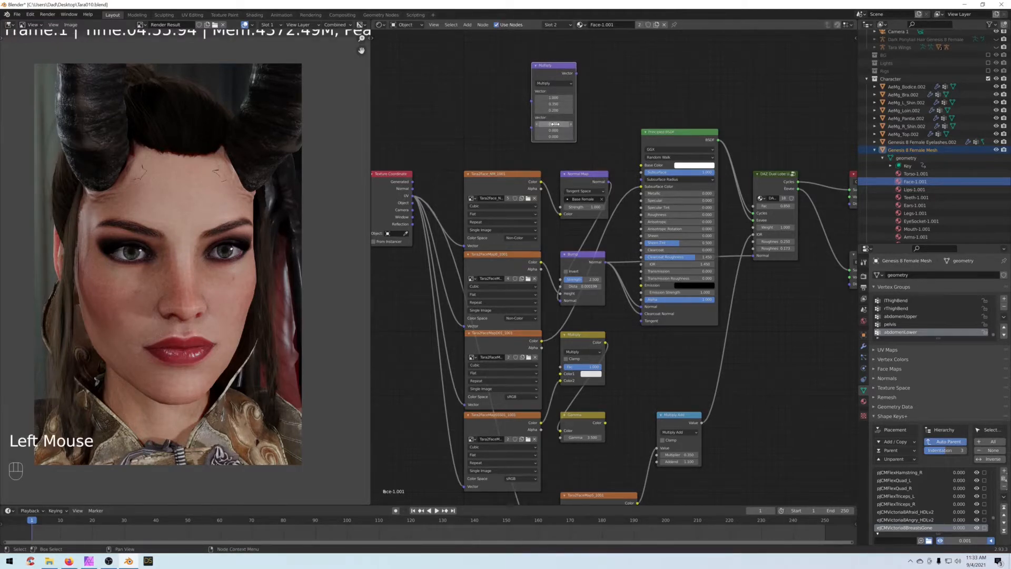
mouse_move(555, 124)
left_mouse_down("shift")
mouse_move(550, 136)
mouse_move(550, 122)
left_mouse_up("shift")
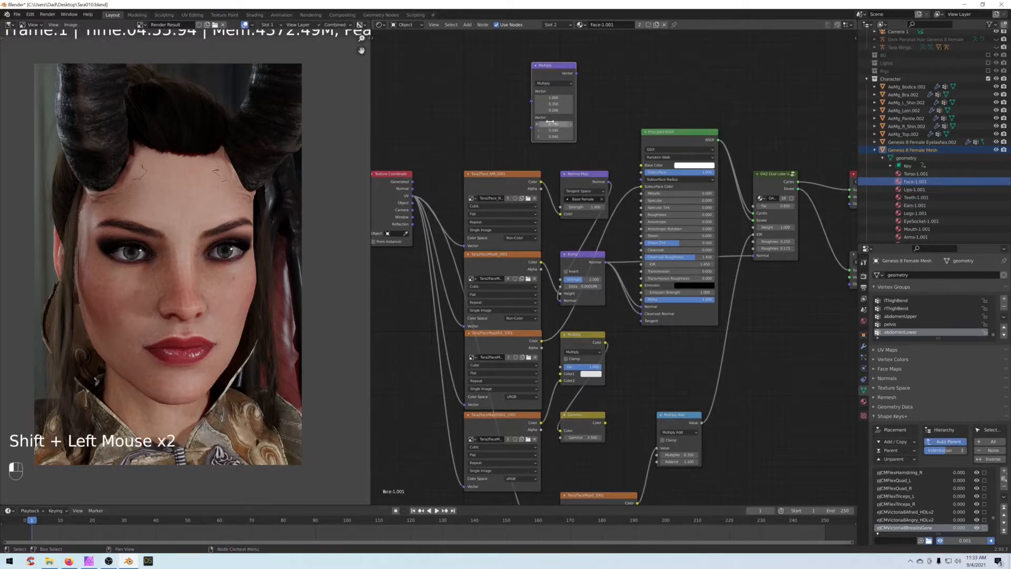
left_click_drag(550, 66, 615, 158)
left_click(550, 74)
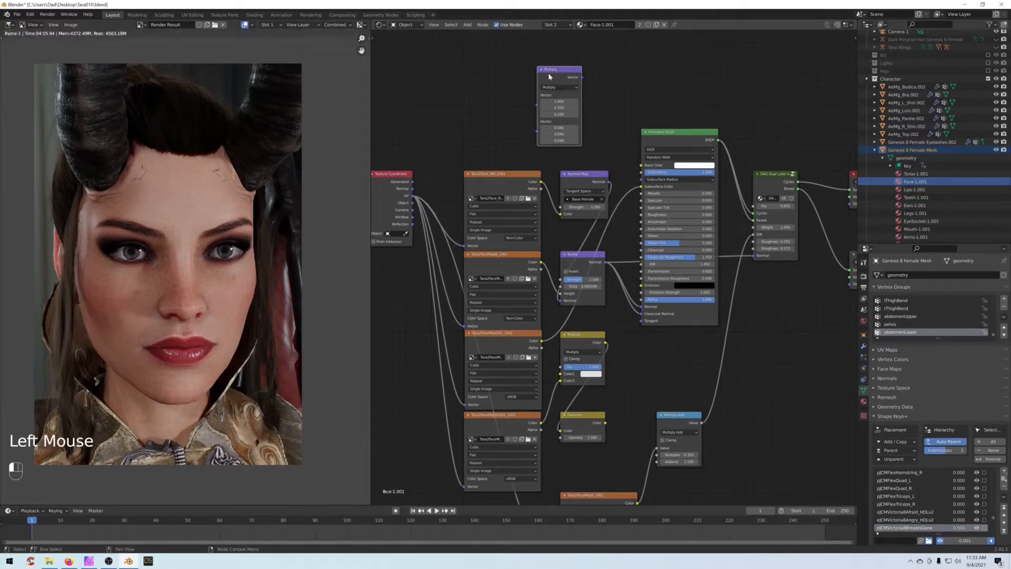
left_click_drag(551, 76, 536, 77)
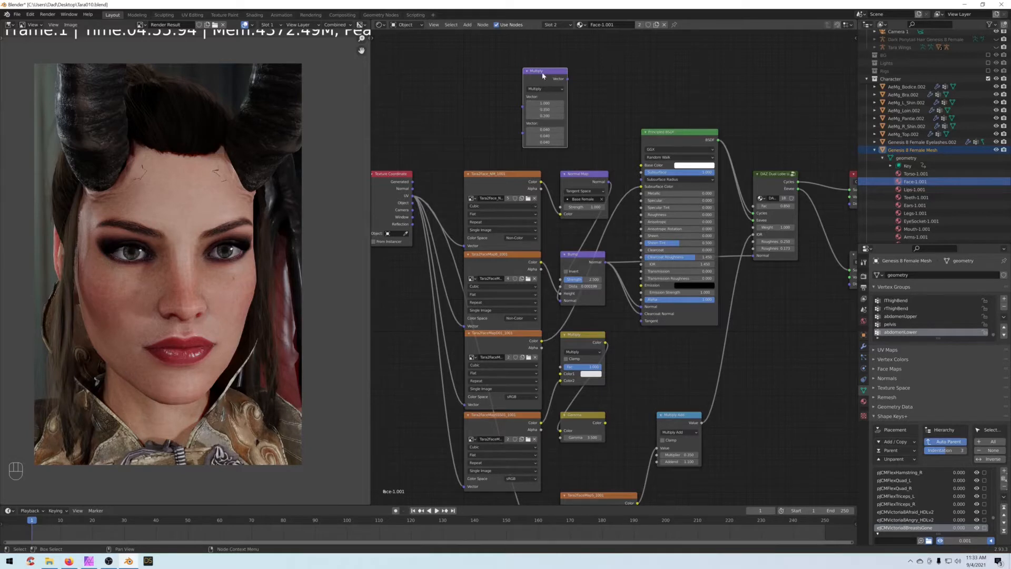
left_click_drag(544, 103, 551, 104)
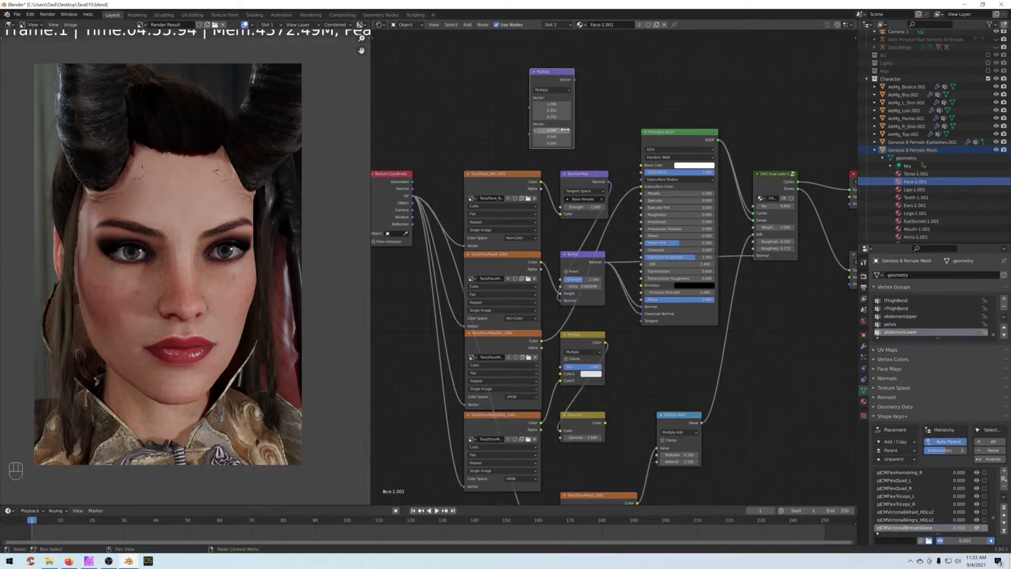
Step: Connect the Multiply node's Vector output to the Subsurface Radius input of the face's Principled BSDF
left_click_drag(550, 77, 628, 179)
left_click(654, 179)
left_click_drag(568, 77, 641, 179)
scroll(639, 90, "down", 1)
scroll(638, 89, "down", 1)
middle_click_drag(638, 90, 627, 90)
scroll(624, 91, "up", 2)
Step: Copy the Multiply node from the face material into Ears-1.001 and connect it to the Principled BSDF's Subsurface Radius
left_click(568, 83)
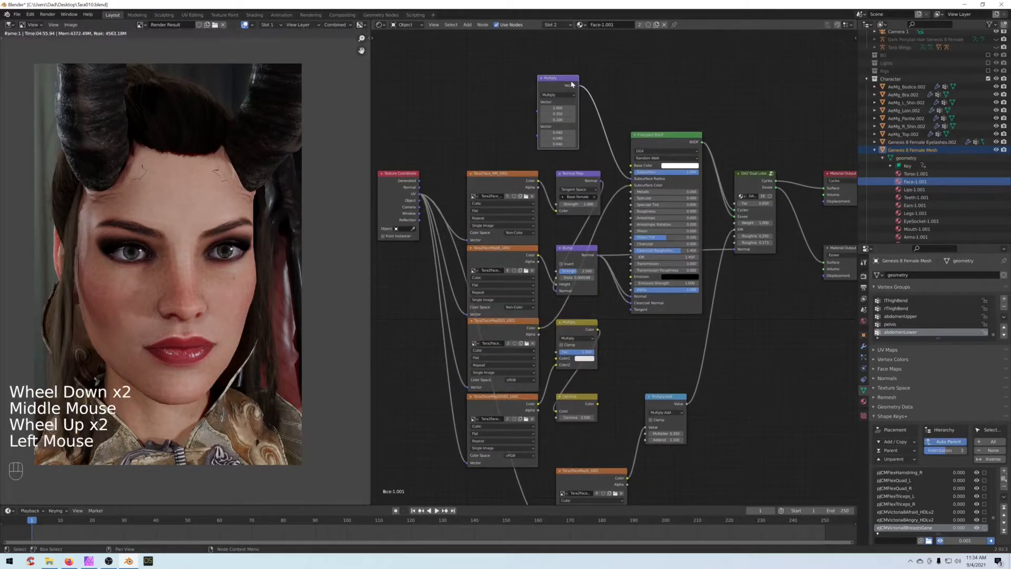
key("ctrl+c")
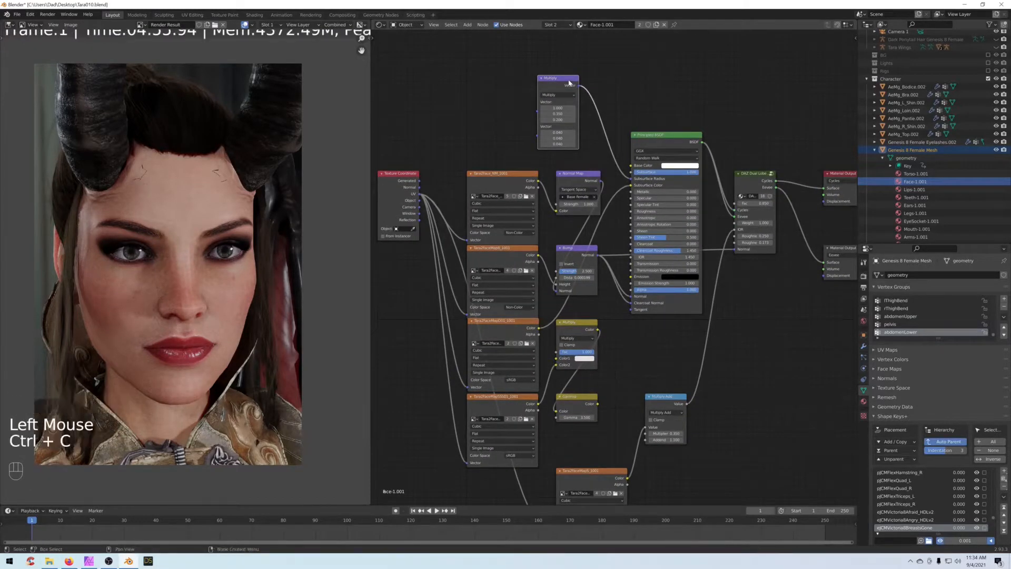
left_click(919, 209)
left_click(601, 130)
key("ctrl+v")
left_click_drag(578, 86, 708, 210)
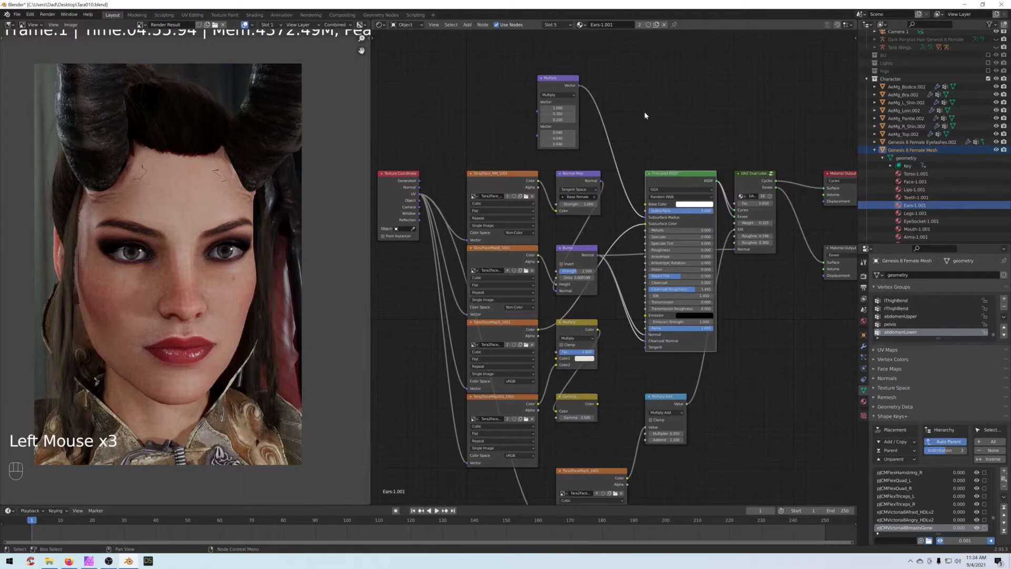
Step: Change the render result area back to the 3D Viewport
left_click(10, 27)
left_click(32, 47)
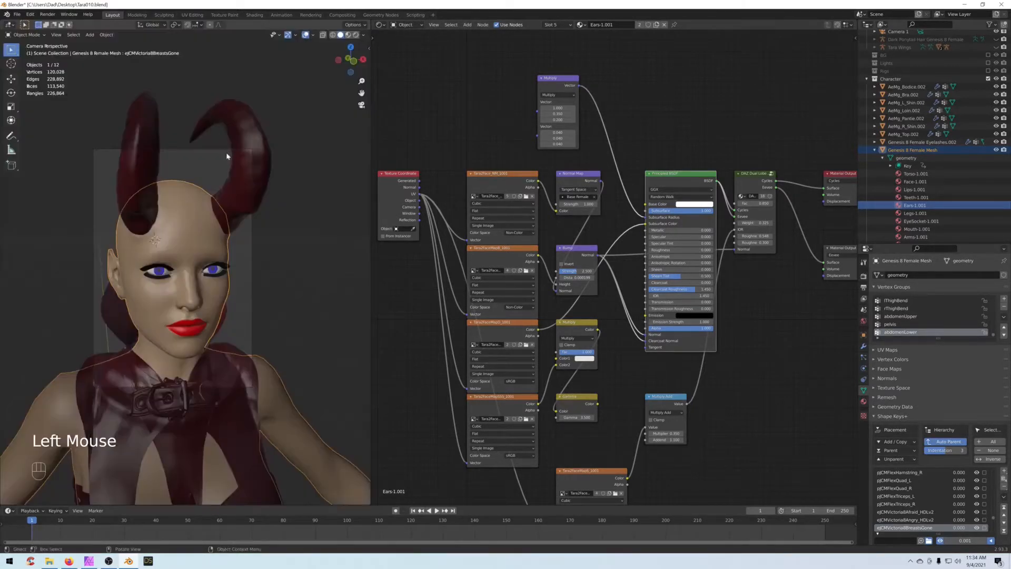
Step: Turn the camera to face the figure's head straight on while it is temporarily locked to the view
scroll(226, 225, "up", 2)
middle_click_drag(212, 226, 79, 232, "shift")
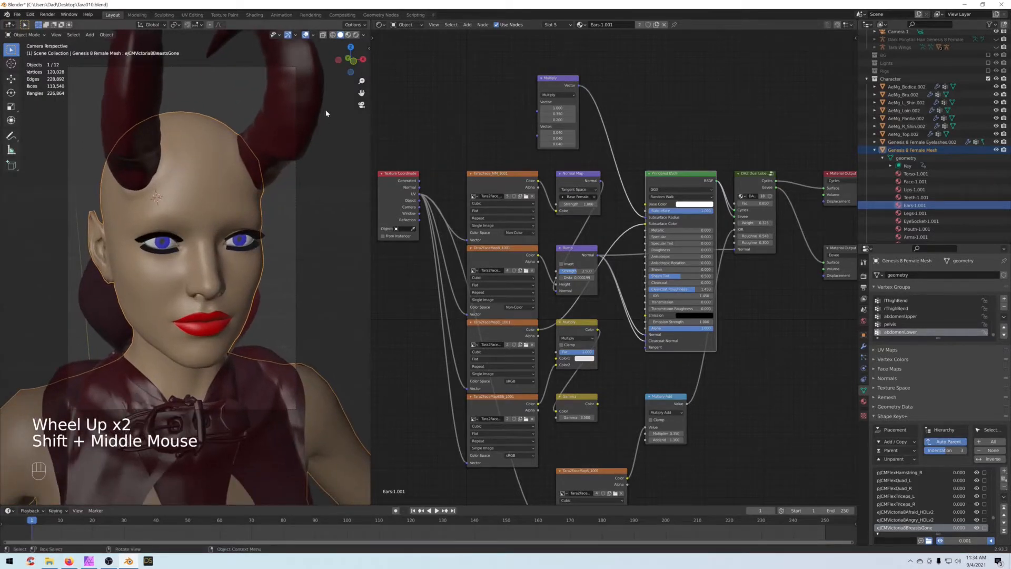
key("n")
left_click(289, 142)
middle_click_drag(226, 196, 199, 186)
left_click(289, 142)
key("n")
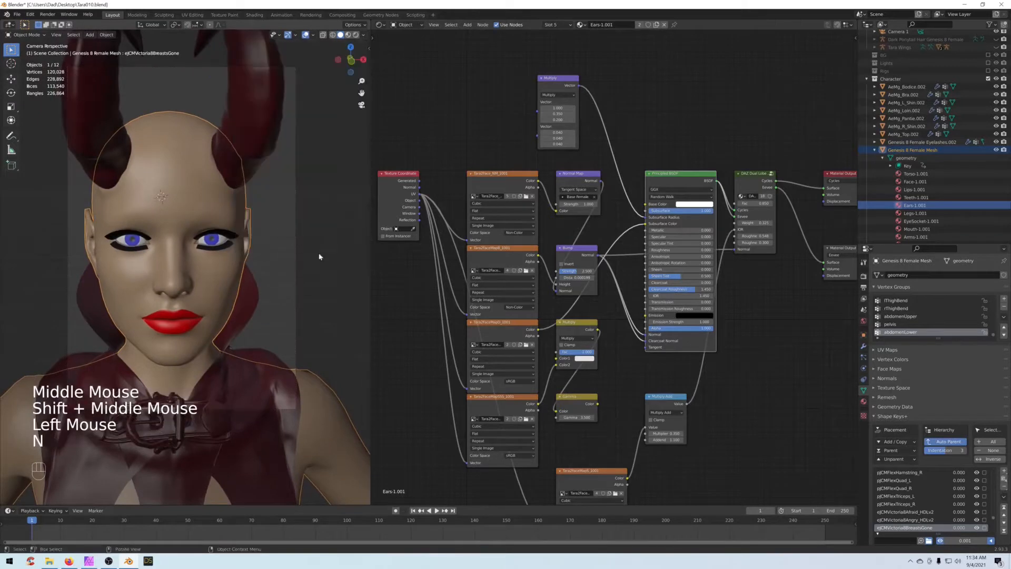
Step: Set the world background strength to 0
scroll(316, 257, "up", 1)
scroll(317, 254, "down", 1)
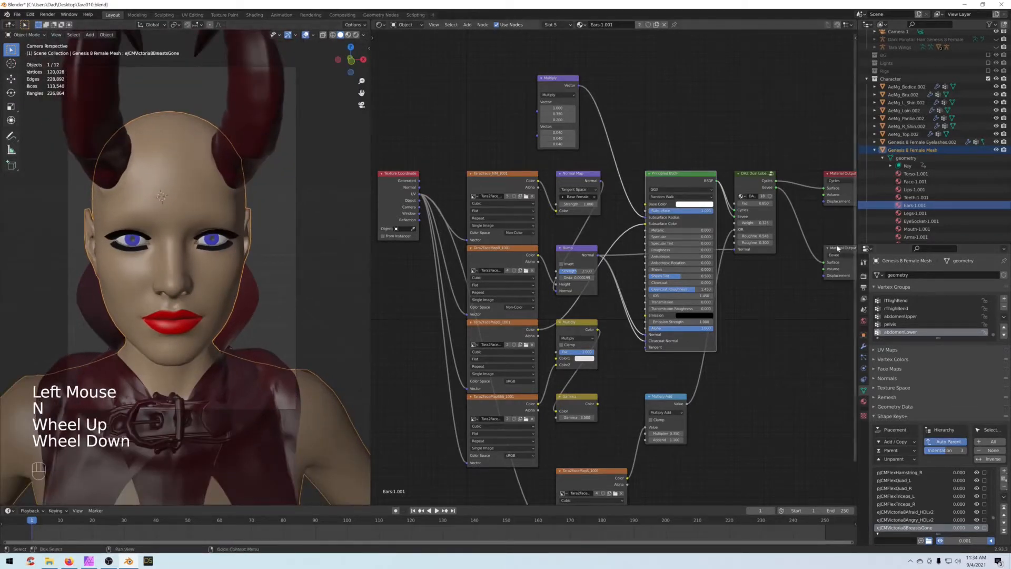
left_click(864, 321)
left_click(864, 320)
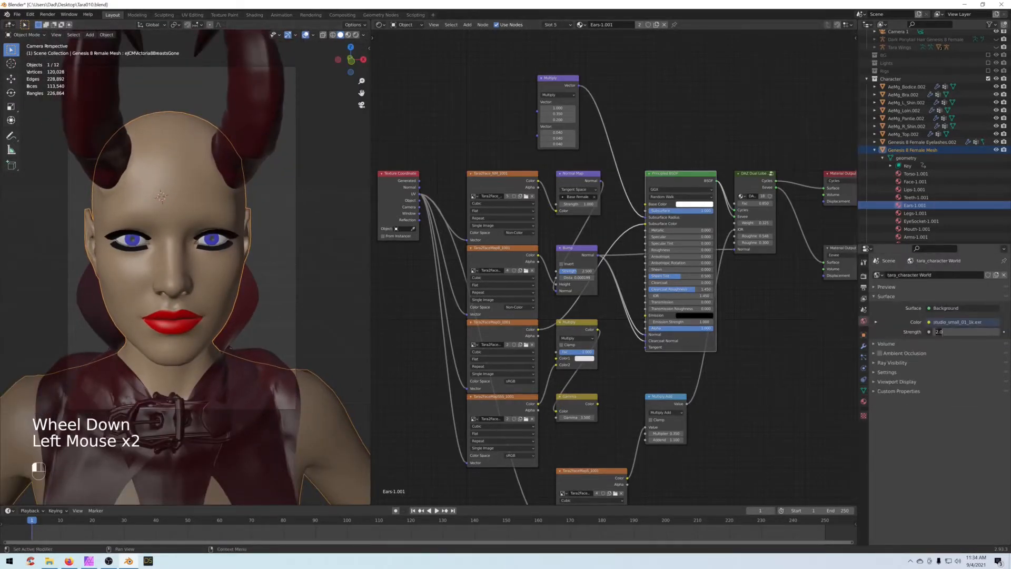
Step: Place the 3D cursor just behind the figure's head in a side view
scroll(216, 137, "down", 3)
middle_click_drag(216, 137, 230, 165)
scroll(205, 185, "up", 1)
scroll(205, 184, "down", 2)
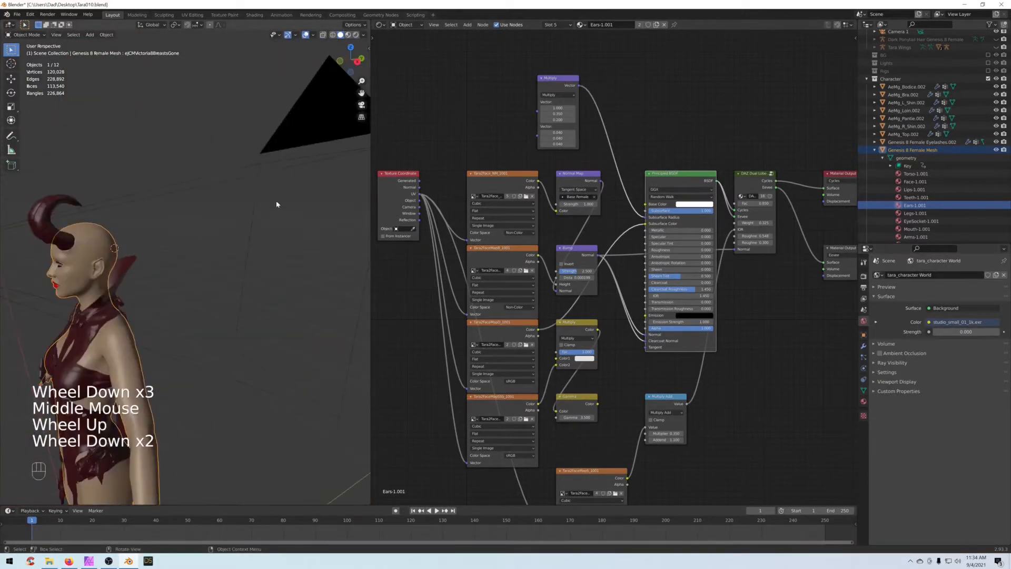
middle_click_drag(125, 256, 144, 246)
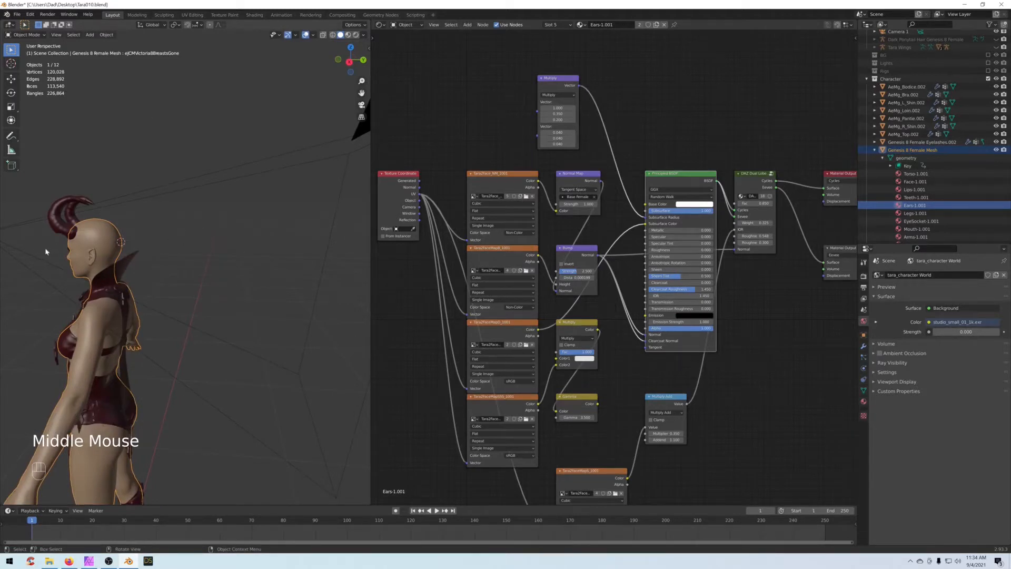
left_click(11, 64)
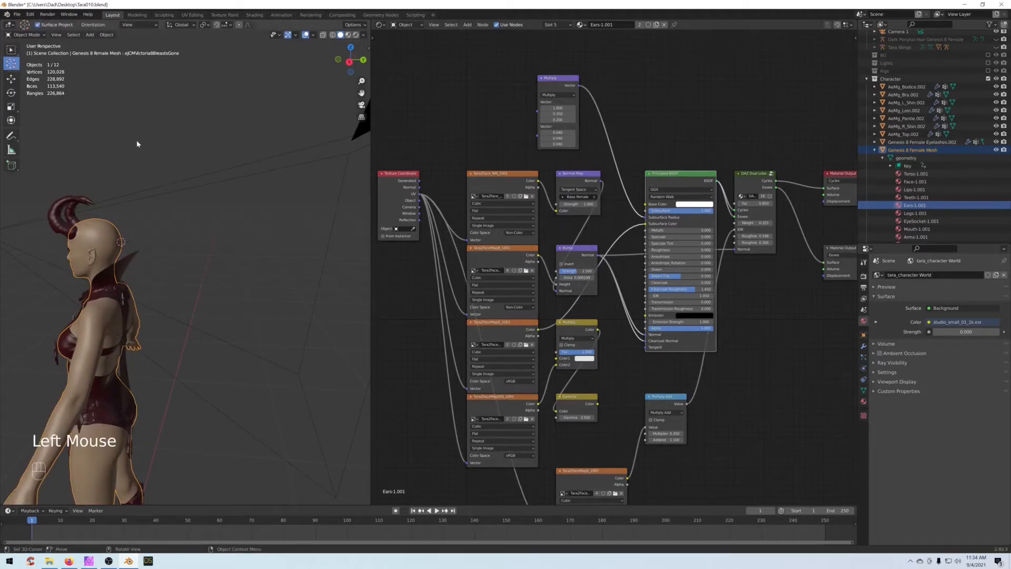
left_click(137, 125)
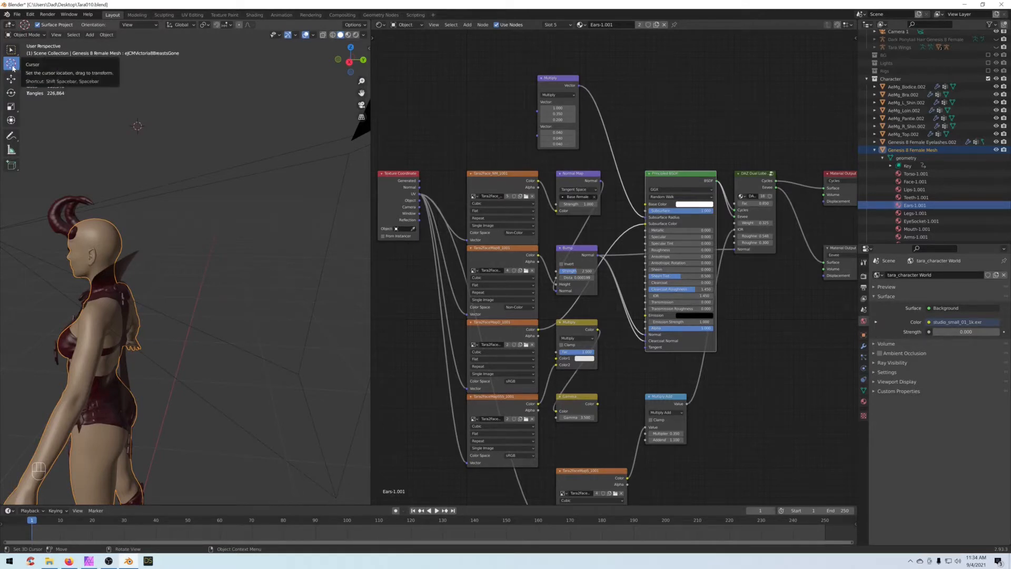
left_click(120, 243)
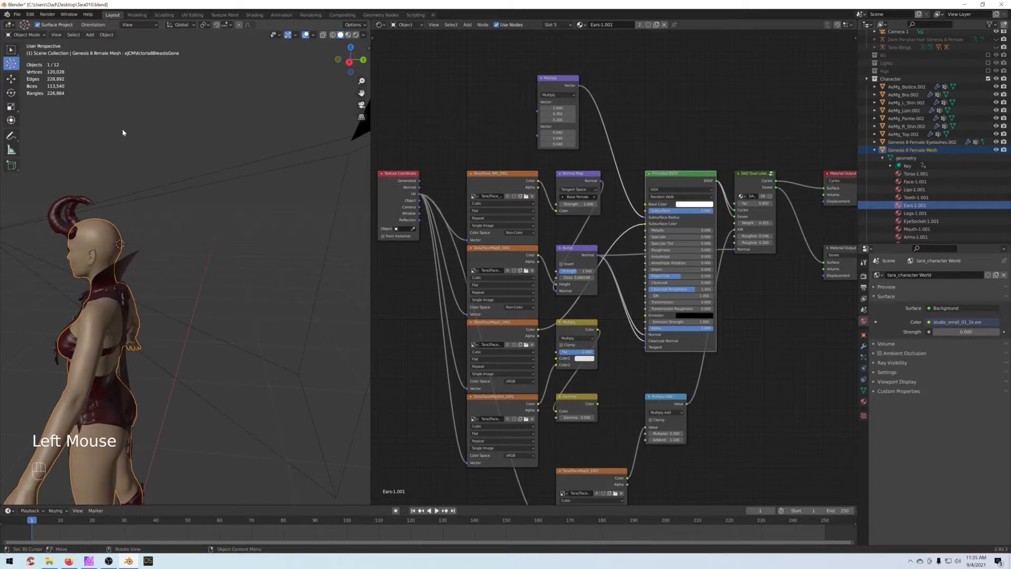
Step: Add a spot light at the 3D cursor
key("shift+a")
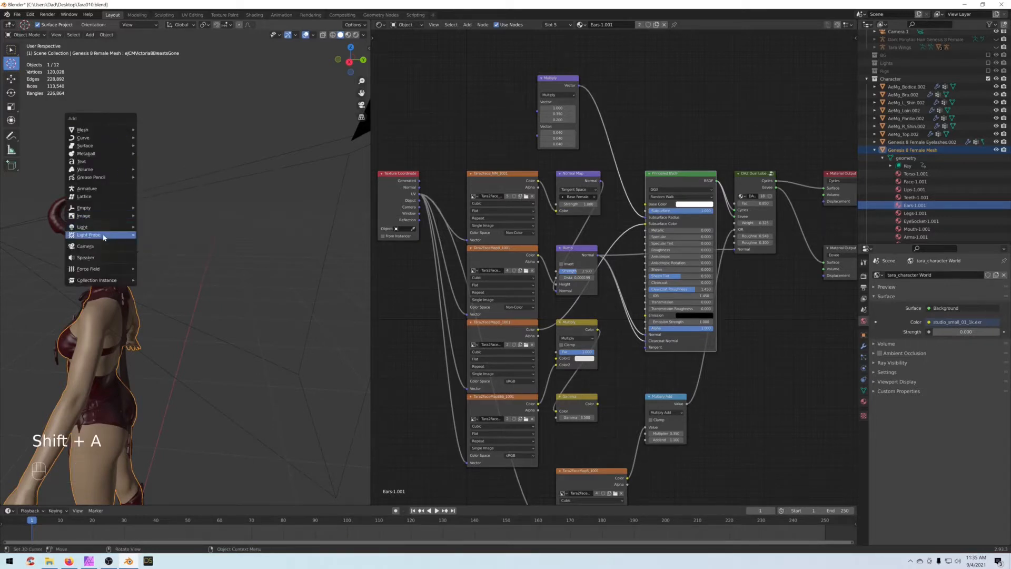
mouse_move(102, 226)
left_click(158, 246)
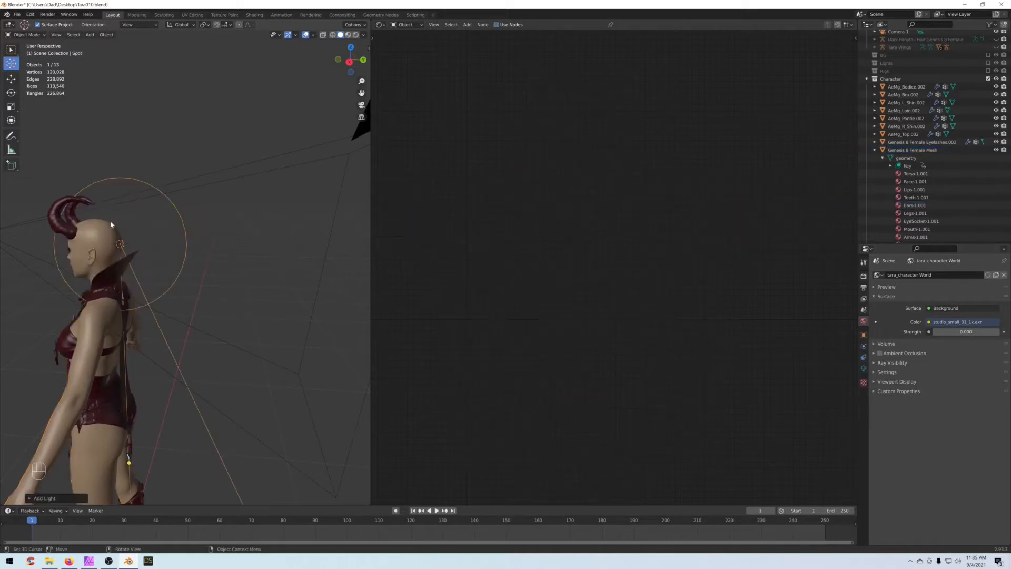
Step: Rotate the spot light -90° about the global X axis so it points horizontally toward the figure's head
scroll(130, 243, "down", 2)
middle_click_drag(130, 242, 196, 270)
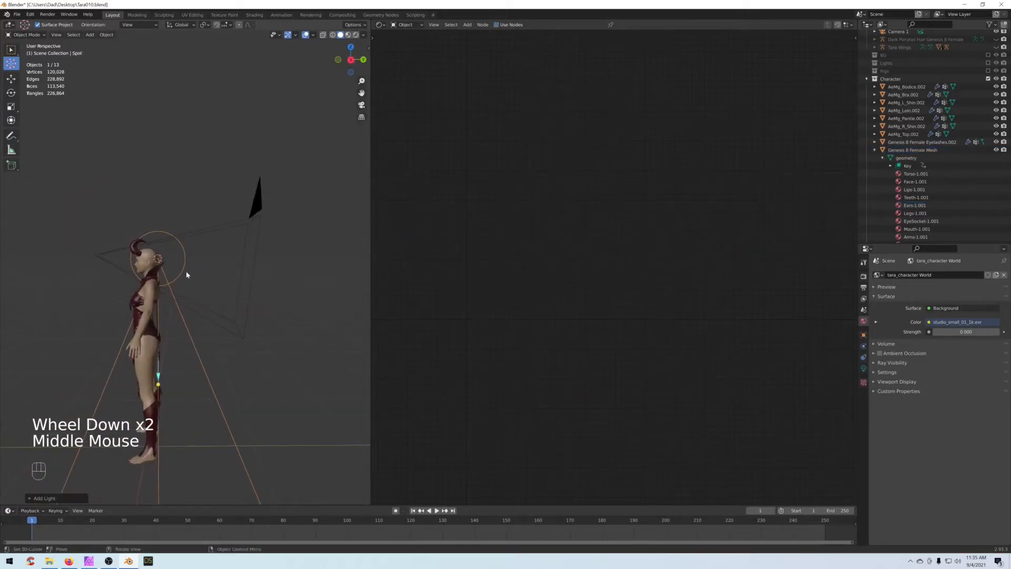
scroll(181, 282, "down", 1)
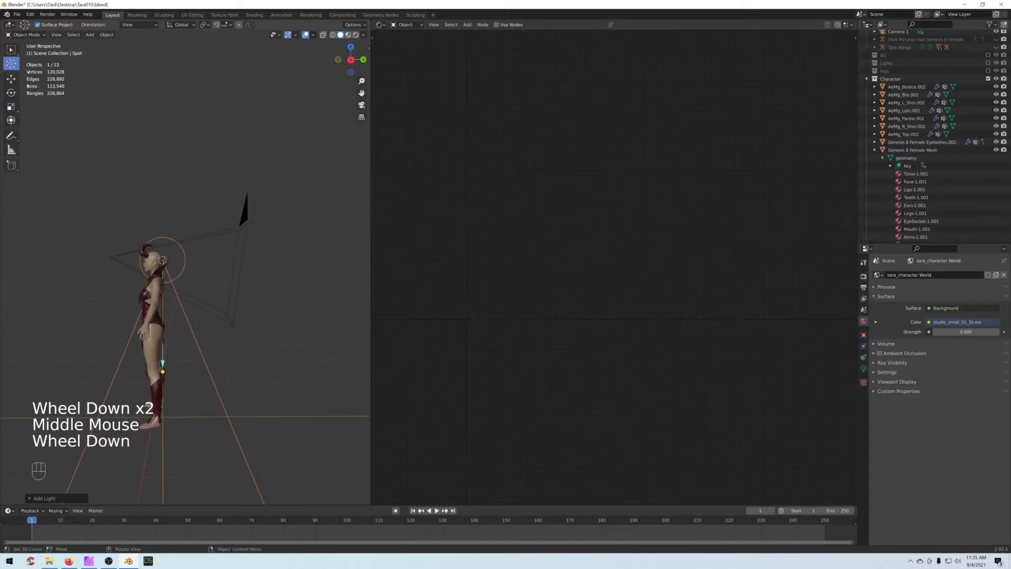
key("r")
type("-91")
type("0")
key("Escape")
key("r")
key("x")
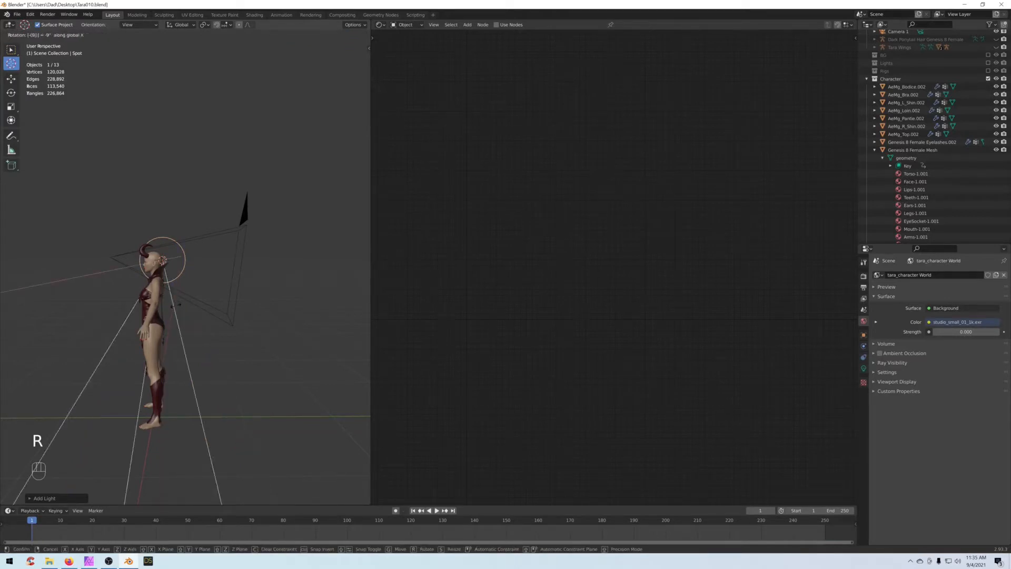
left_click(176, 305)
Step: Narrow the spot light's beam to about 15.4° and move the light back along the Y axis behind the figure
left_click_drag(80, 261, 125, 263)
key("g")
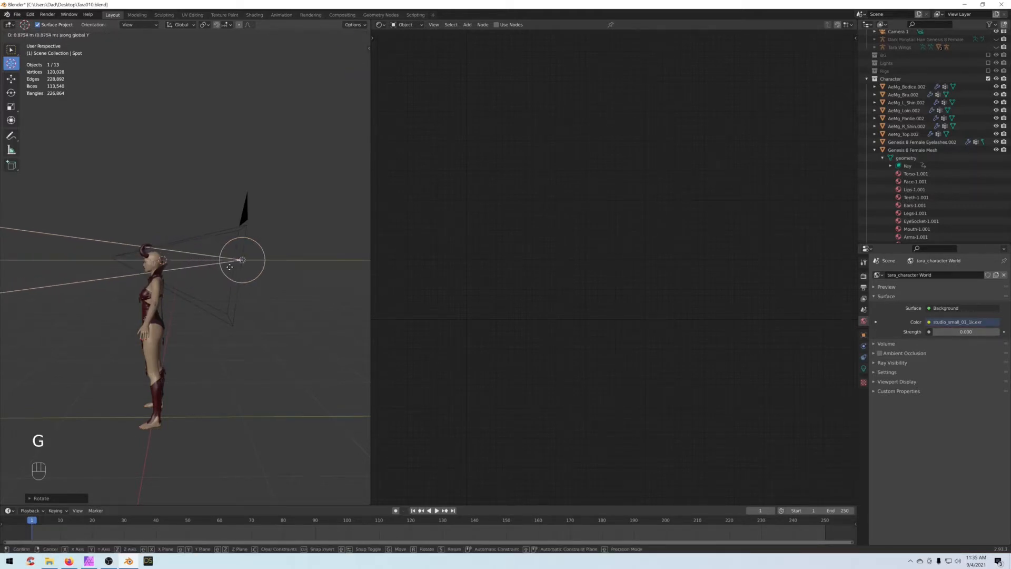
left_click(229, 267)
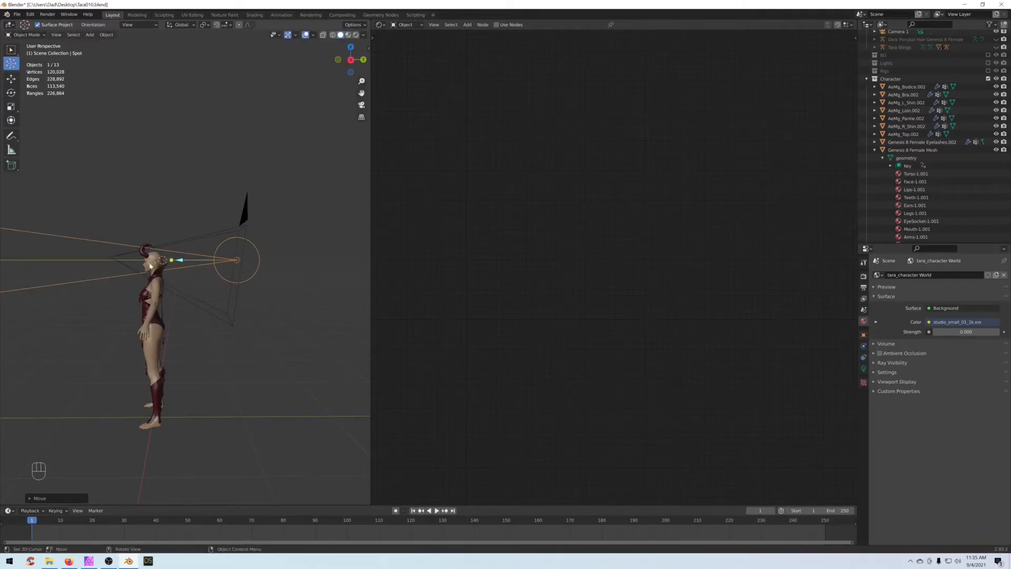
middle_click_drag(156, 267, 219, 323)
key("KP_7")
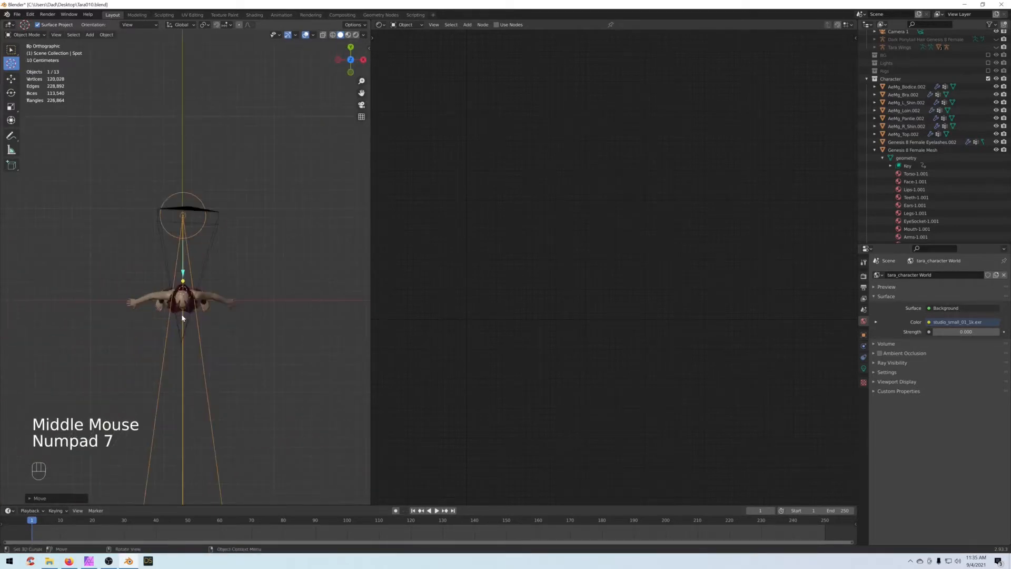
scroll(184, 319, "up", 4)
Step: Set the spot light's power to 250 W and show the camera view in rendered shading
key("KP_0")
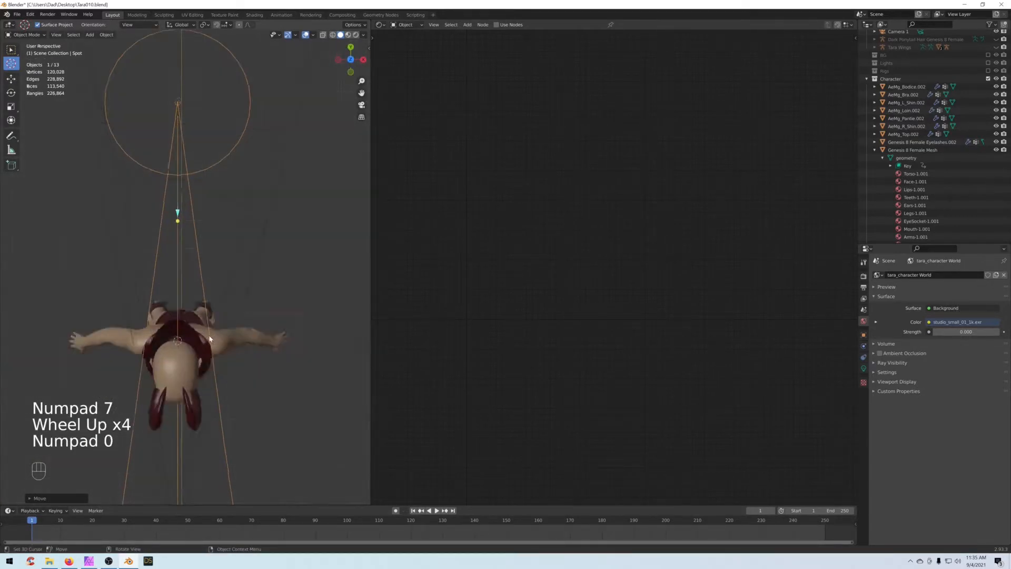
scroll(195, 227, "up", 2)
middle_click_drag(194, 226, 188, 209, "shift")
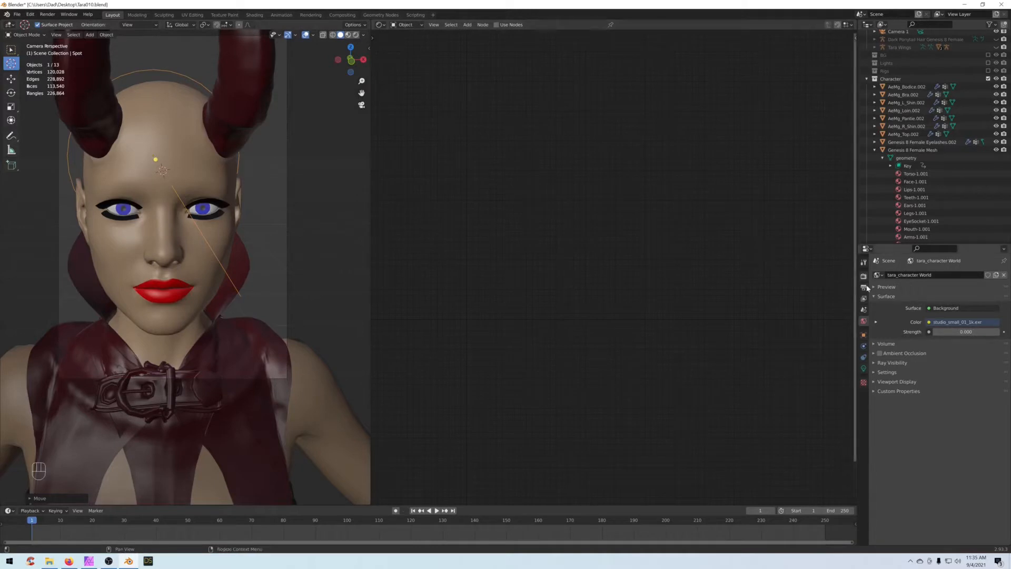
left_click(863, 368)
double_click(974, 329)
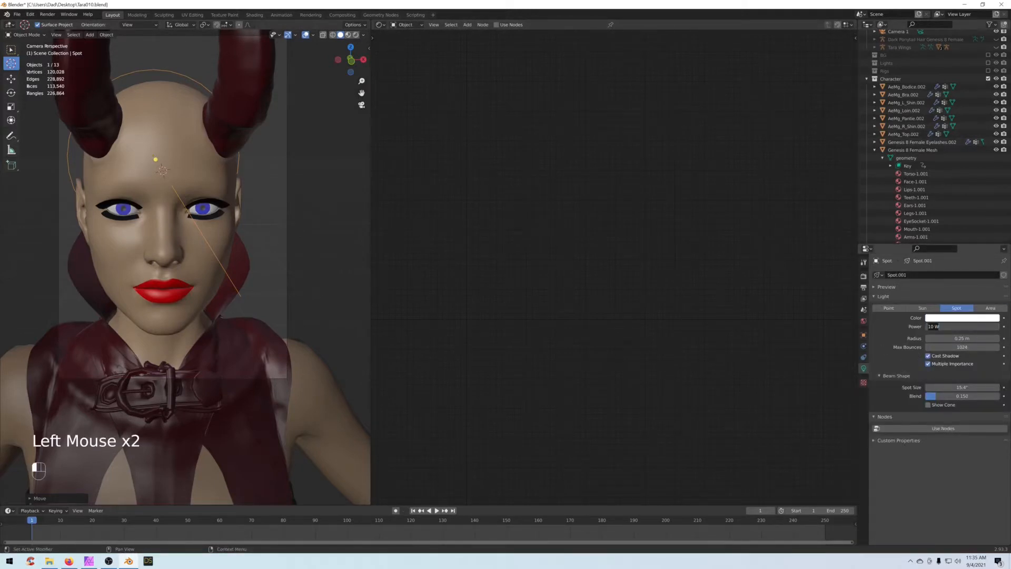
type("250")
key("Return")
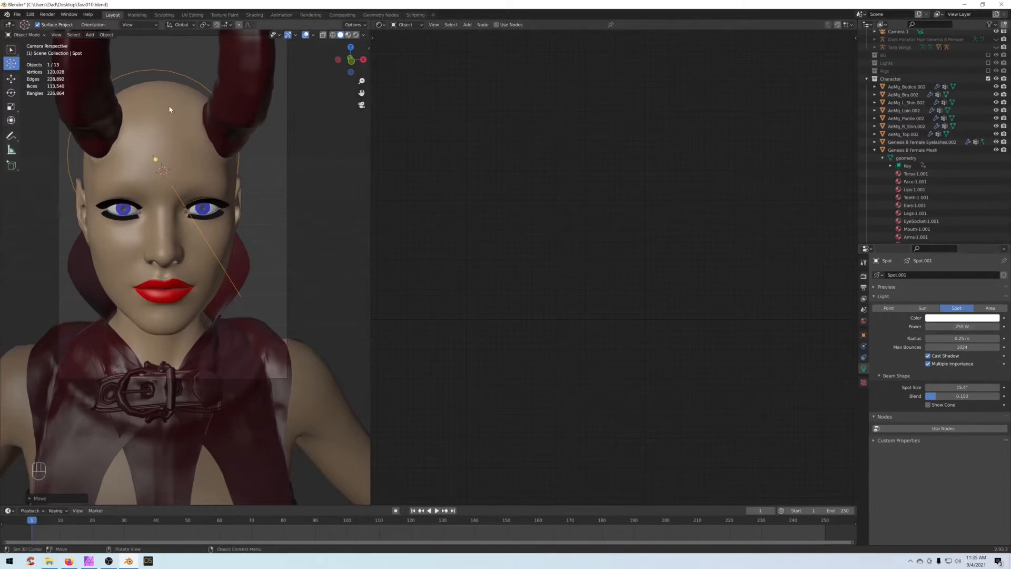
left_click(356, 35)
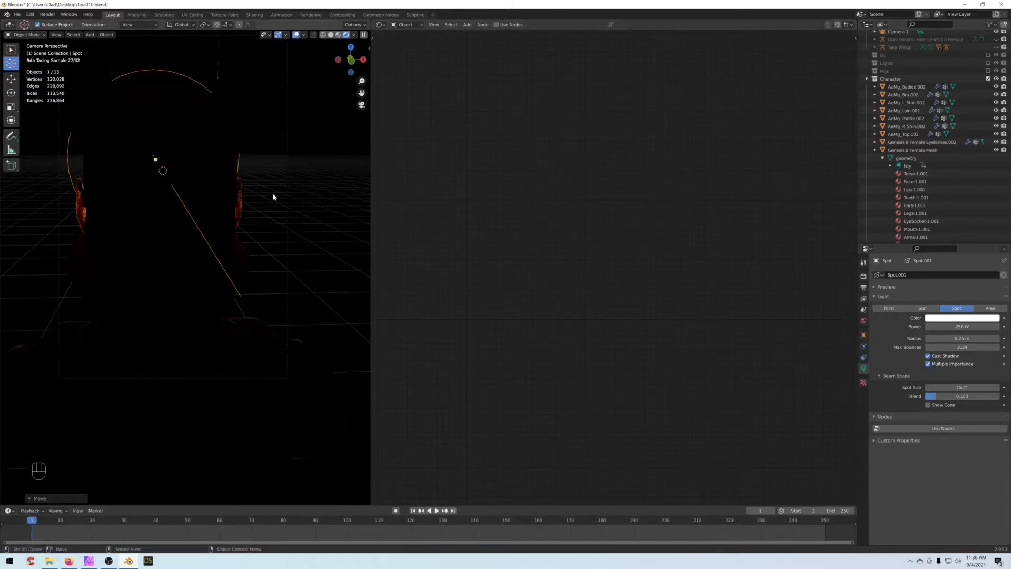
Step: Open the Ears-1.001 material and set all three components of the Multiply node's second vector to 0.010
scroll(915, 149, "down", 2)
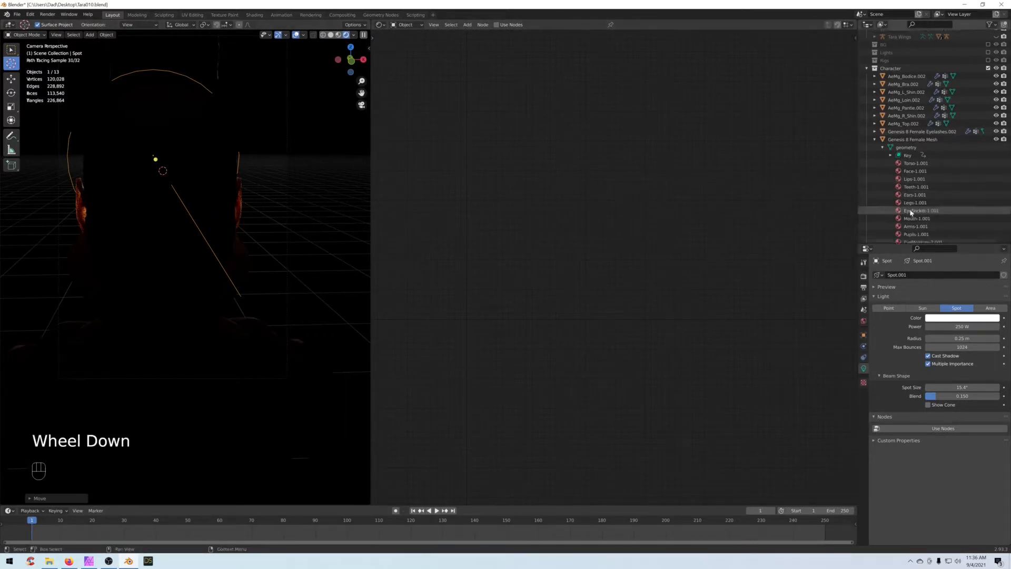
left_click(915, 153)
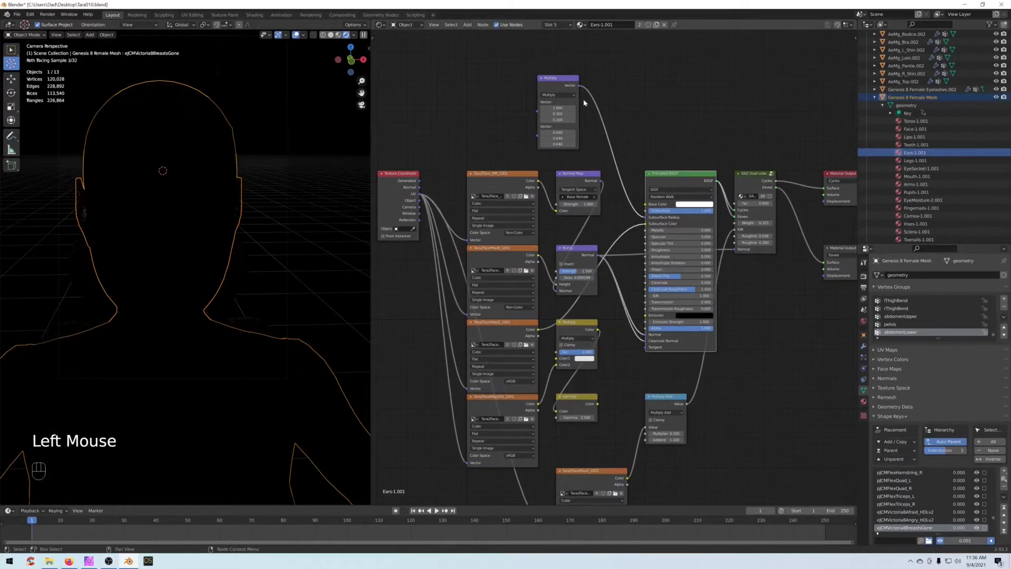
left_click(558, 132, "shift")
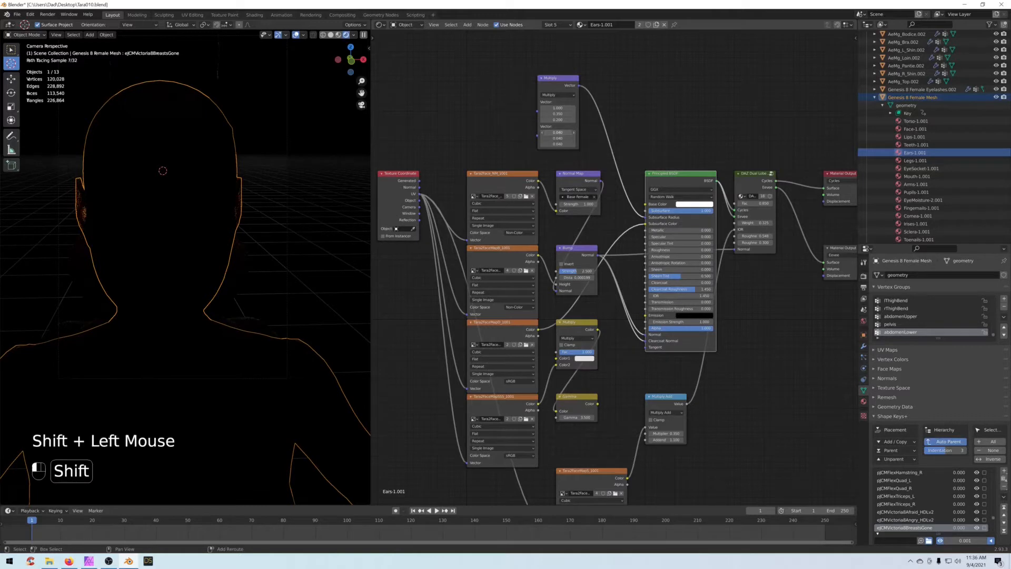
left_click_drag(558, 132, 557, 133, "shift")
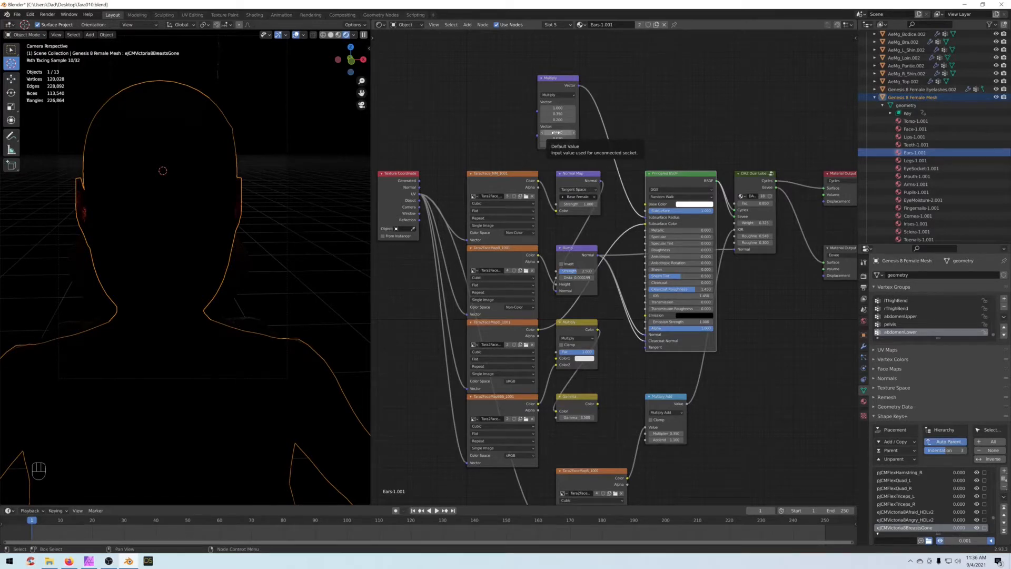
left_click_drag(556, 132, 557, 132, "shift")
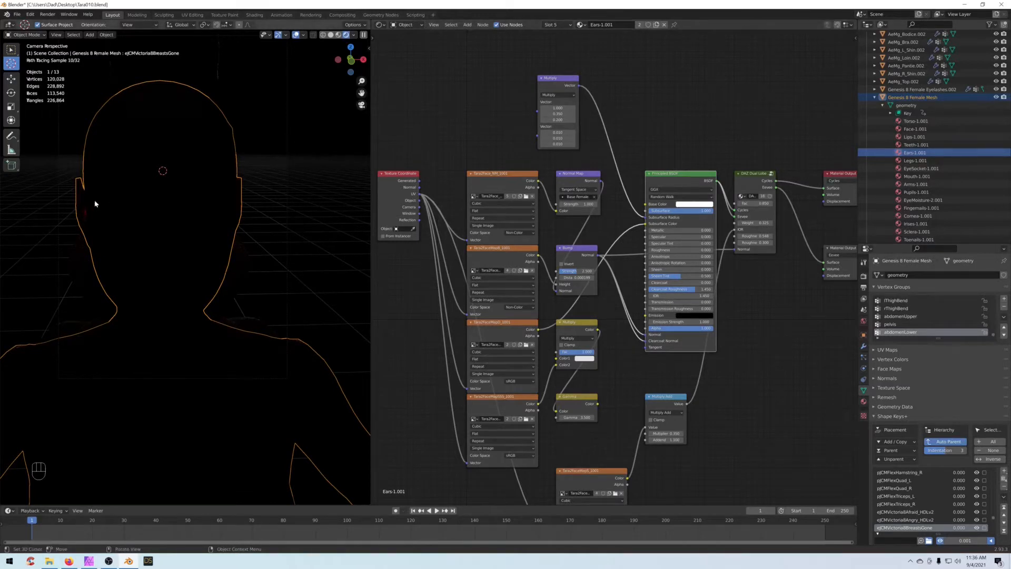
Step: Set all three components of the ear Multiply node's second vector to 0.015 and place the node above the Normal Map node
left_click_drag(558, 132, 558, 144, "shift")
type(".015")
key("Return")
left_click_drag(576, 88, 592, 99)
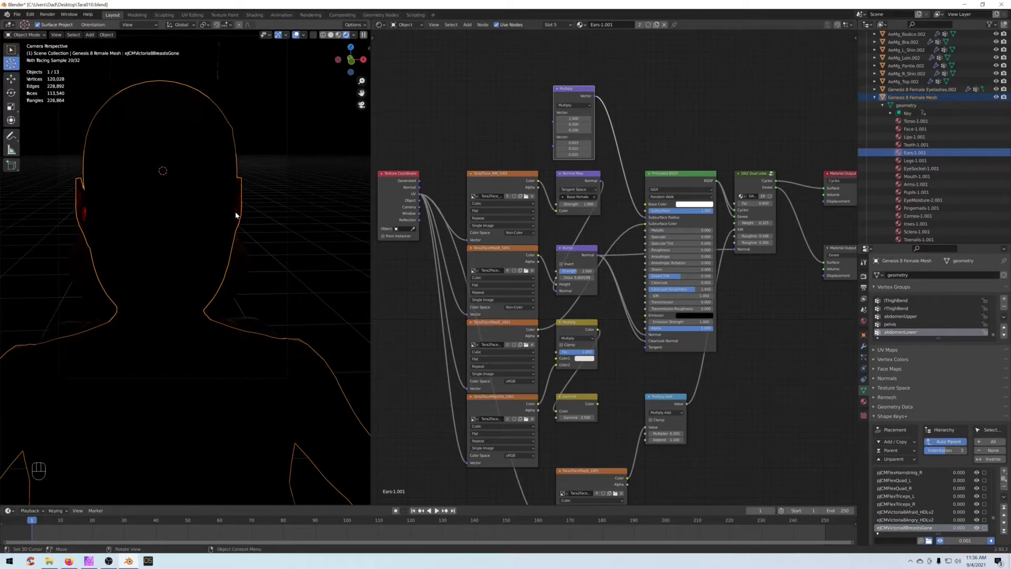
left_click_drag(565, 97, 569, 97)
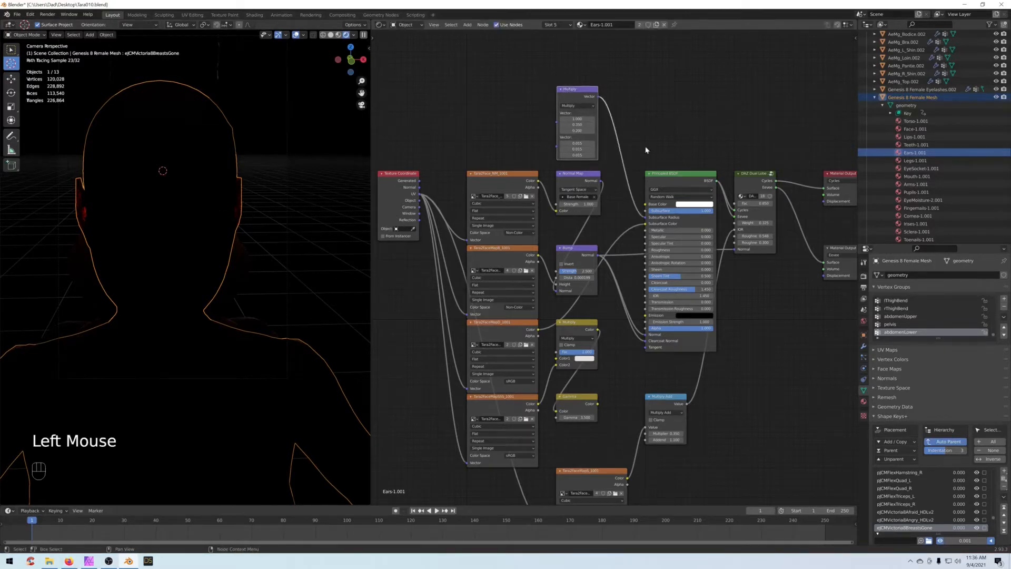
Step: Try a value of 0.001 for all three components of the ear Multiply node's second vector
left_click(579, 143, "shift")
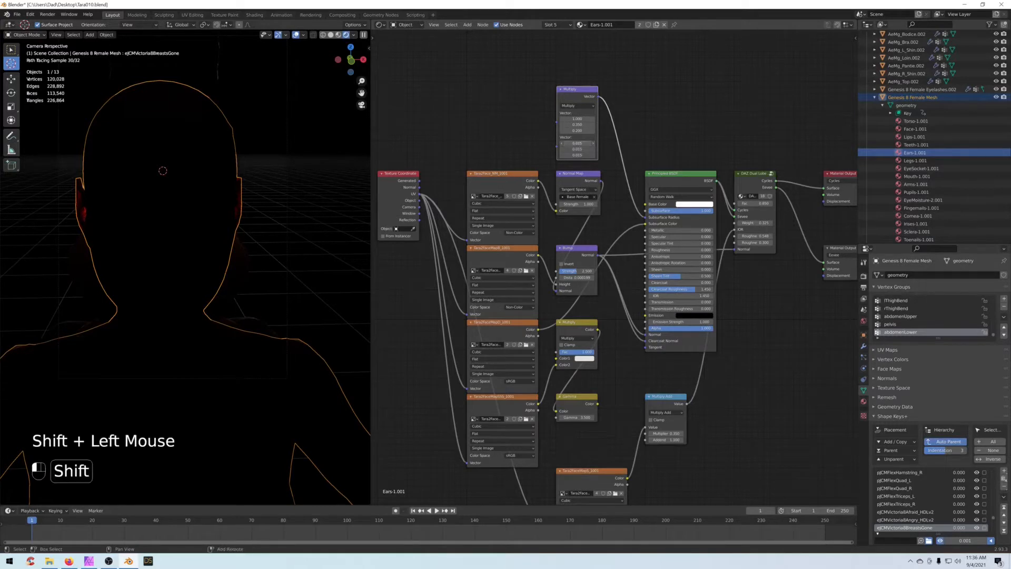
type("002")
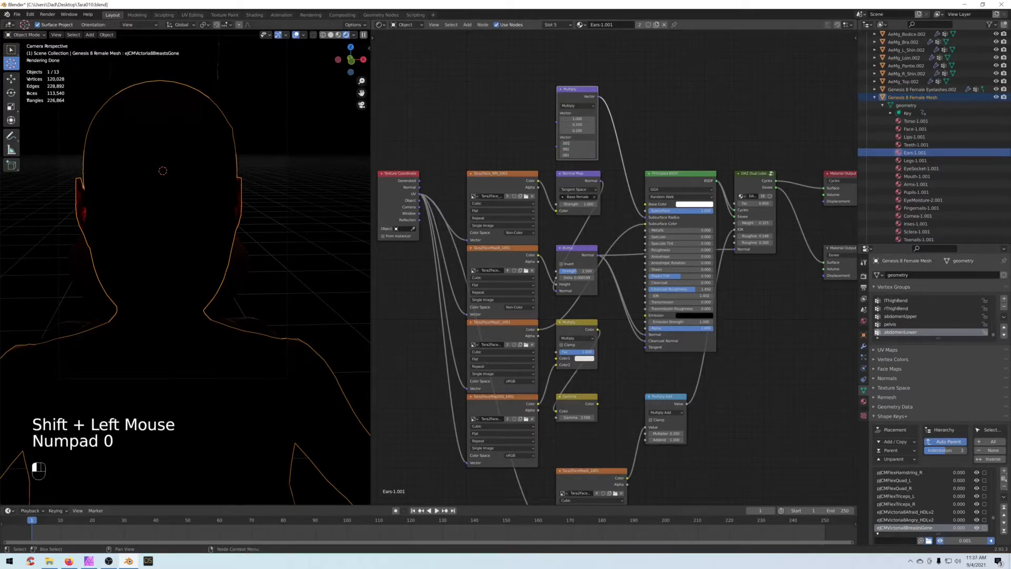
key("Return")
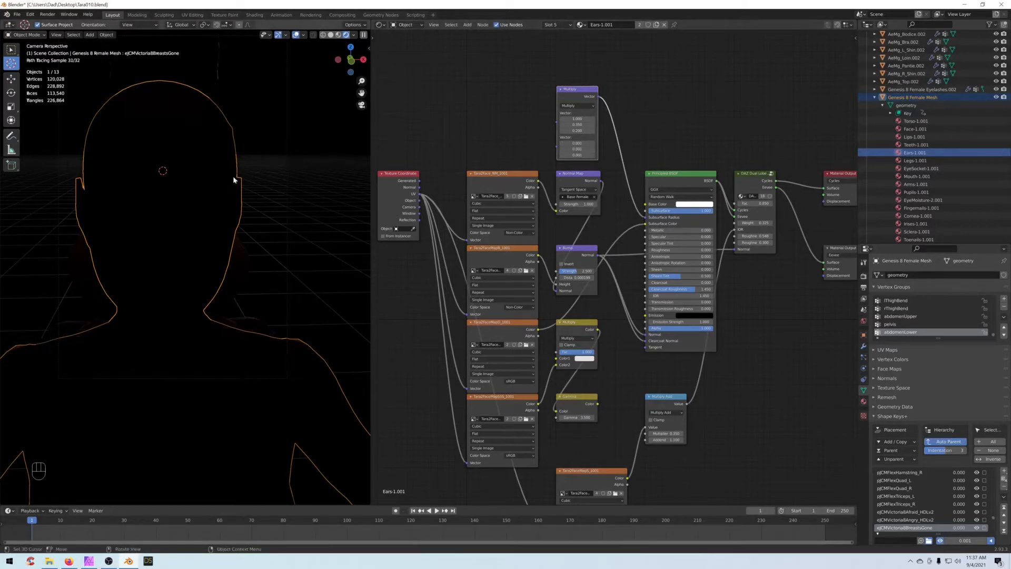
Step: Try a value of 0.5 for all three components of the ear Multiply node's second vector
left_click(577, 143, "shift")
left_click_drag(577, 143, 577, 155, "shift")
type(".5")
key("Return")
Step: Set the ear Multiply node's second vector components back to 0.015 and return the viewport to solid shading
left_click(579, 143, "shift")
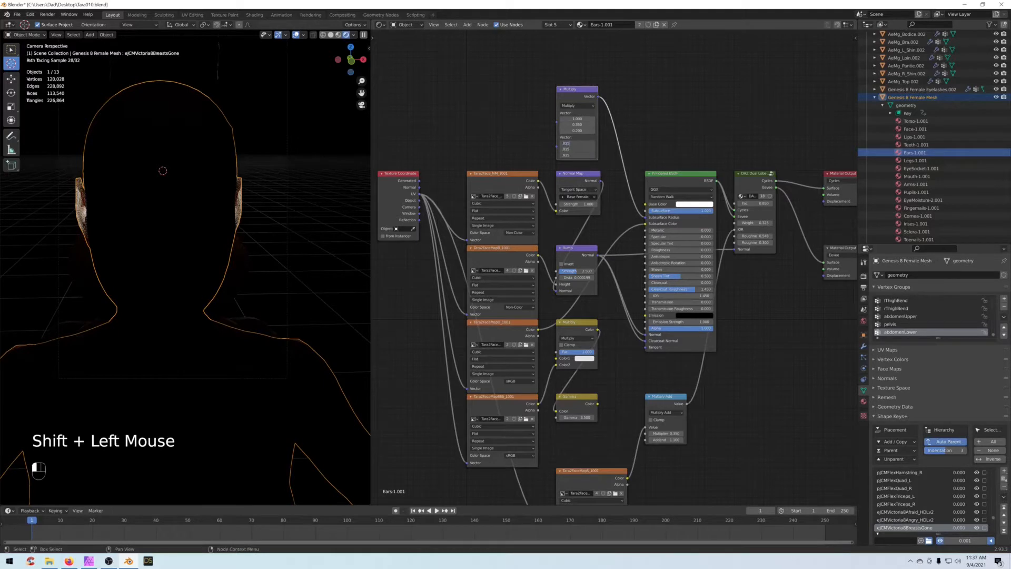
key("Return")
left_click_drag(574, 90, 570, 92)
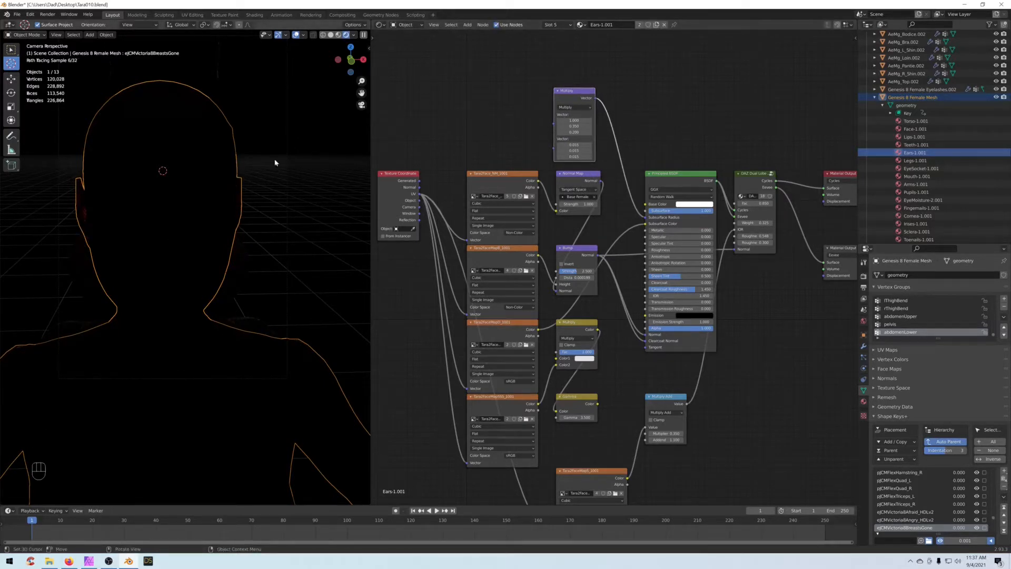
left_click(331, 35)
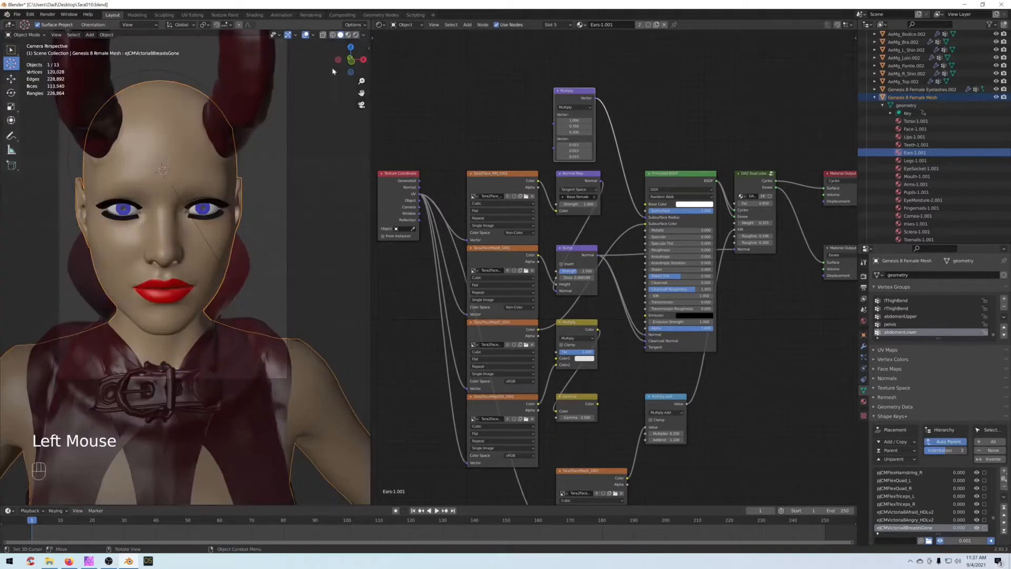
Step: Set all three components of the second vector in the Face-1.001 material's Multiply node to 0.015
left_click(914, 144)
left_click(914, 128)
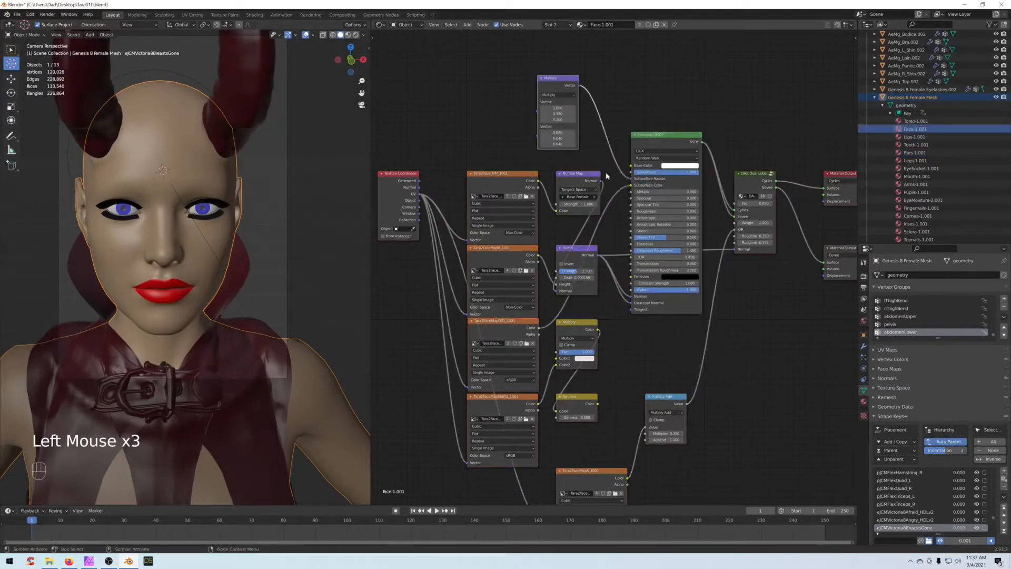
left_click(559, 132, "shift")
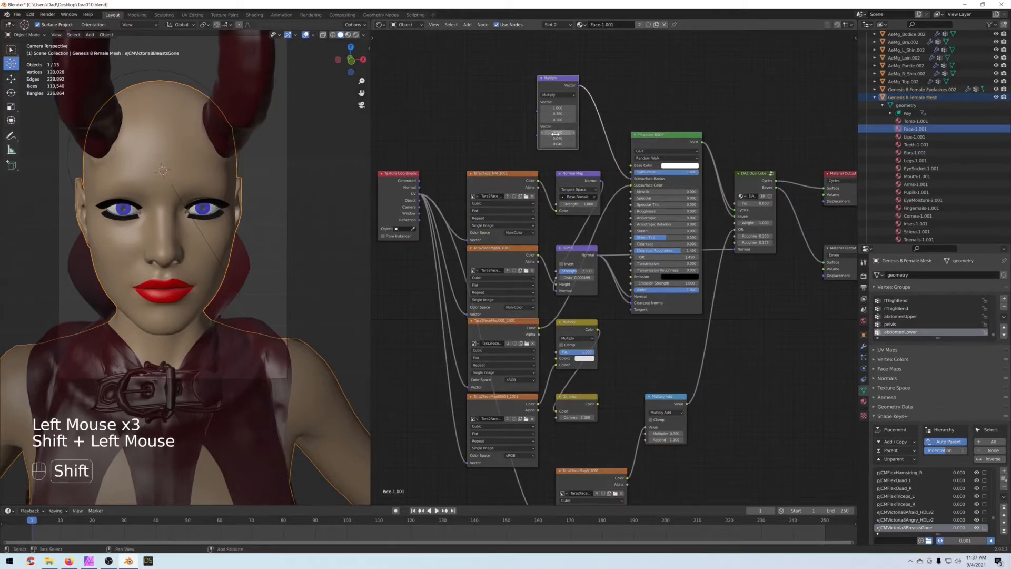
left_click_drag(558, 132, 559, 144, "shift")
type("0.015")
key("Return")
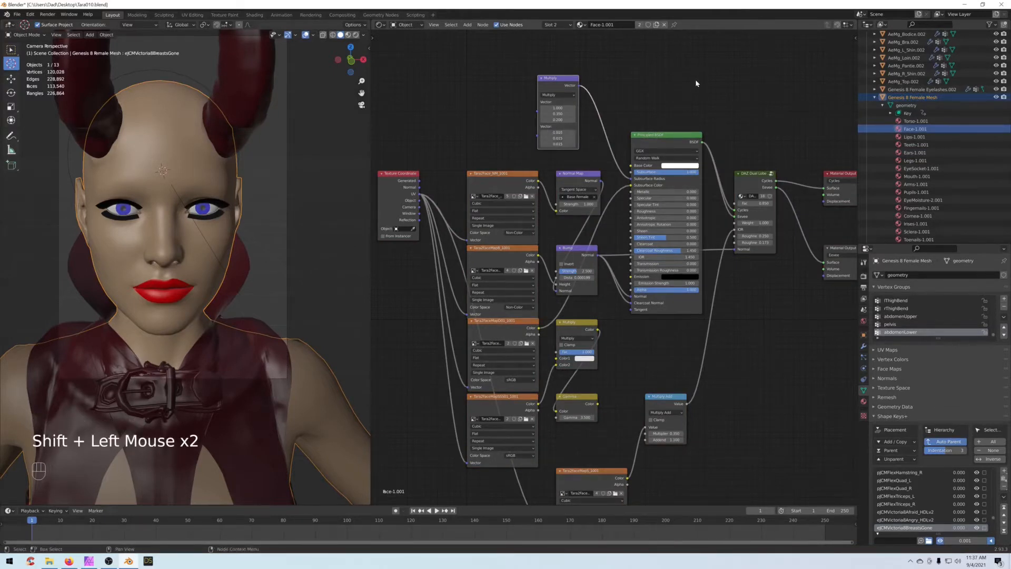
Step: Try pasting the copied Face-1.001 node tree over the existing nodes of the Lips-1.001 material
middle_click_drag(694, 78, 706, 84)
scroll(791, 144, "down", 2)
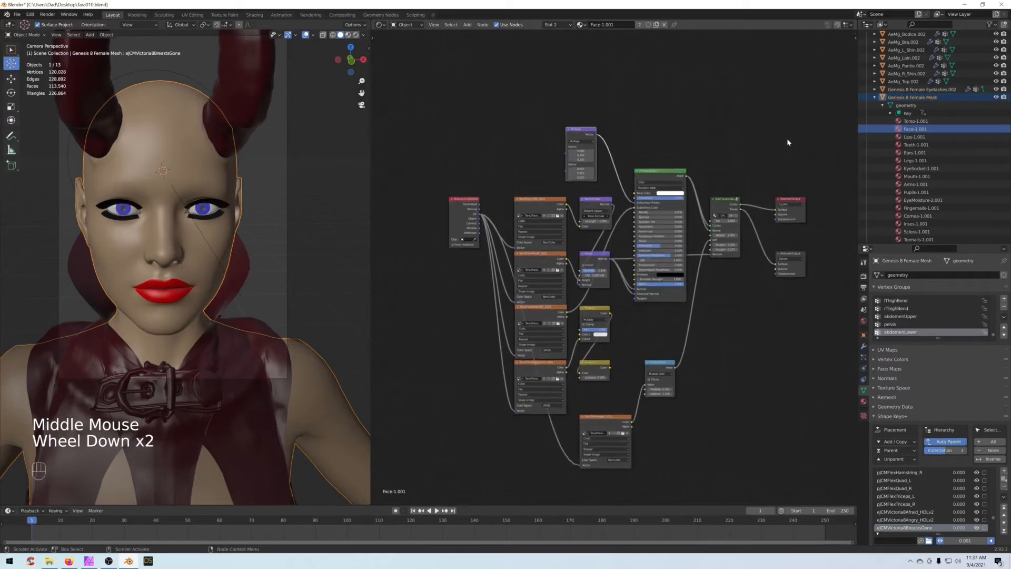
middle_click_drag(791, 145, 764, 101)
left_click(914, 136)
scroll(757, 106, "down", 2)
left_click_drag(802, 95, 447, 346)
left_click(915, 129)
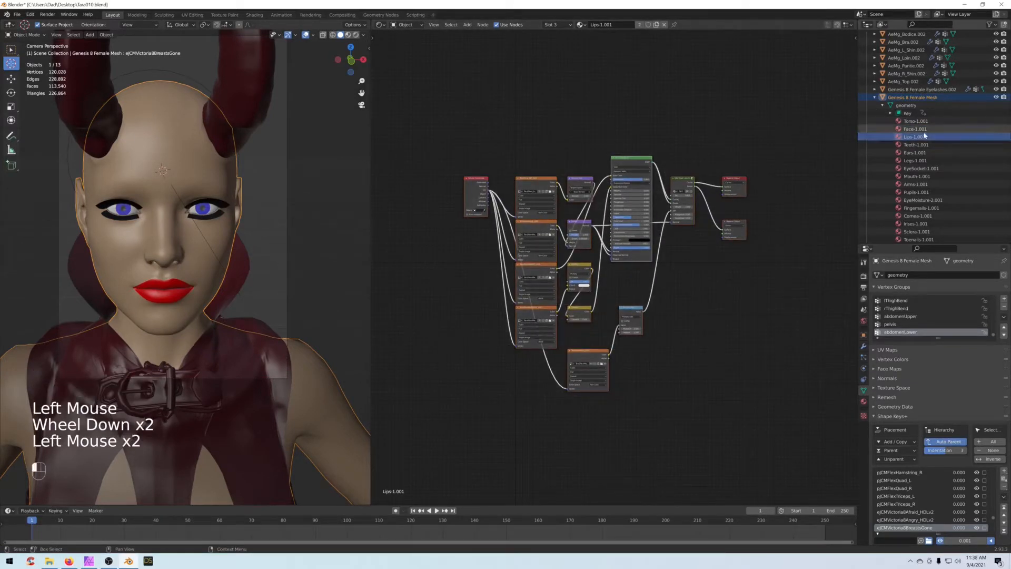
left_click_drag(766, 114, 446, 403)
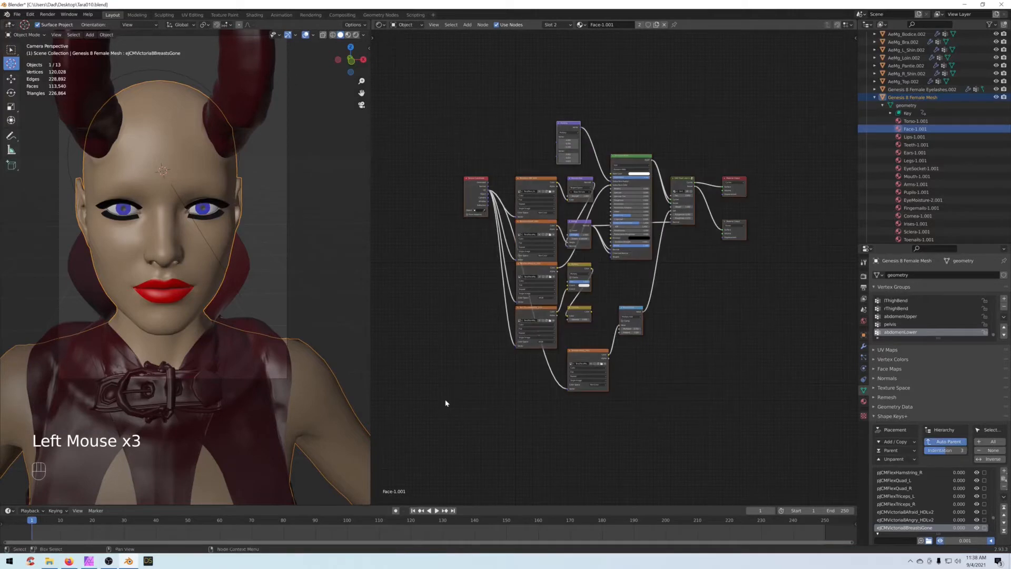
key("ctrl+c")
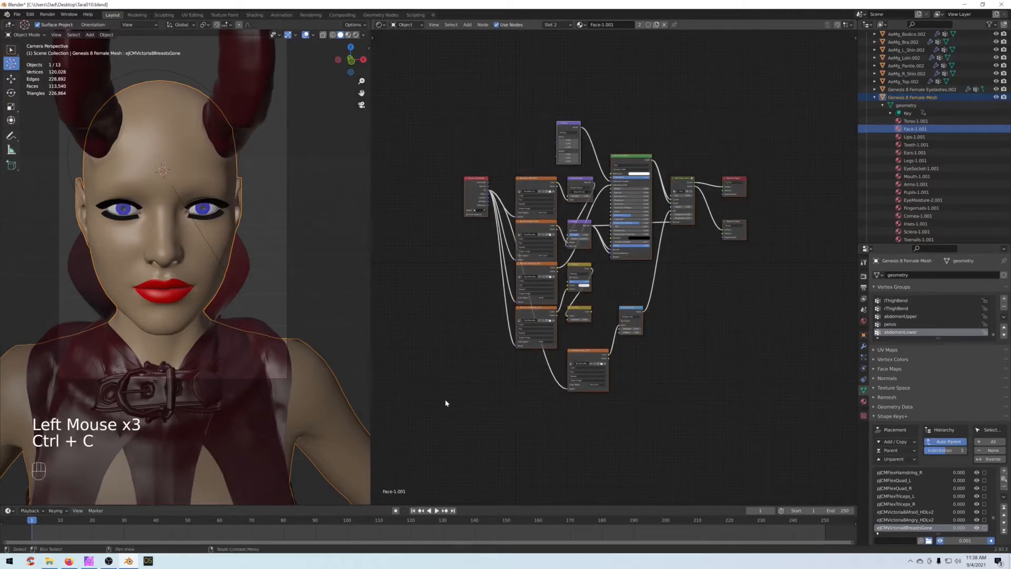
left_click(915, 136)
left_click_drag(813, 148, 481, 420)
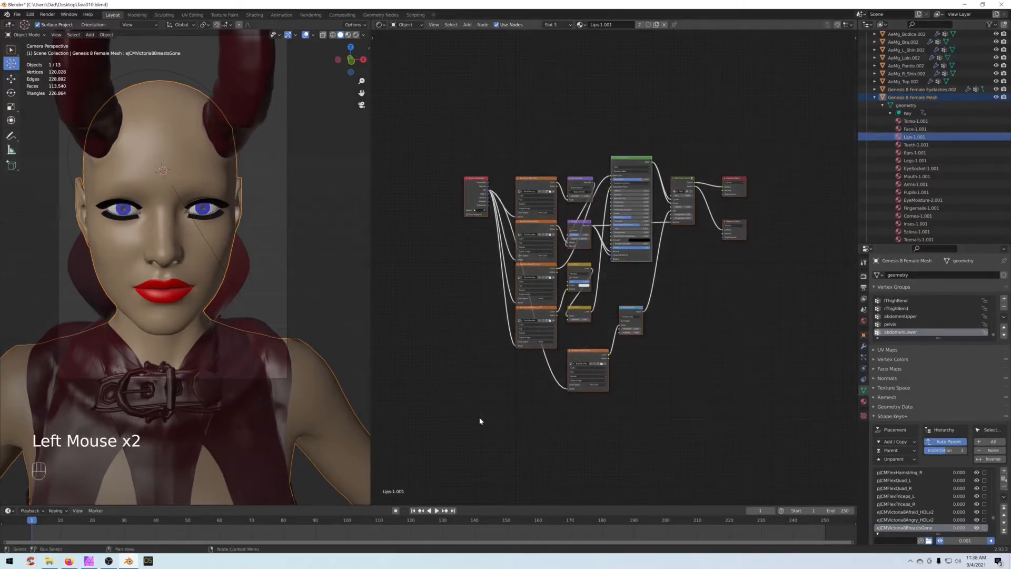
key("ctrl+v")
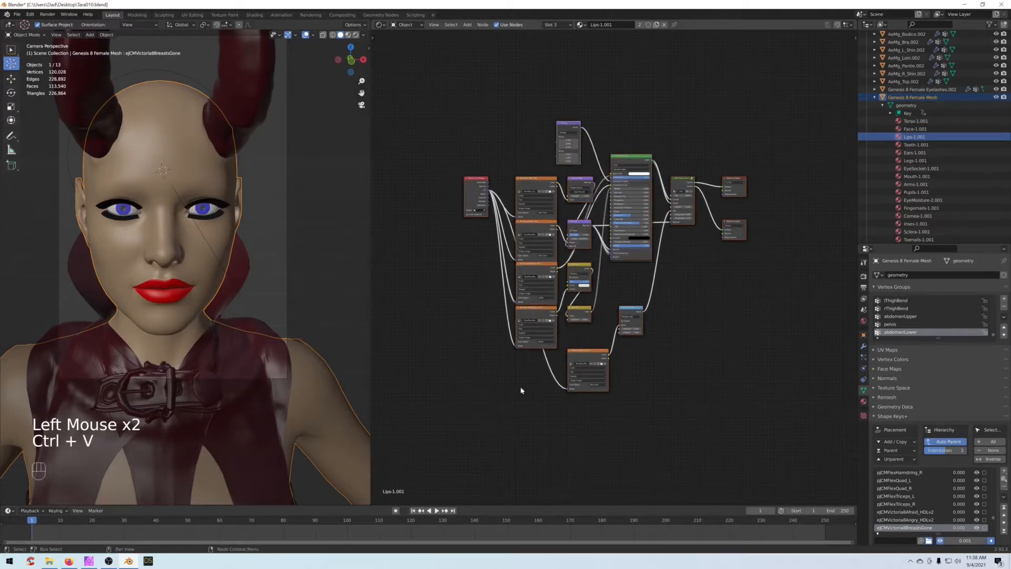
scroll(725, 299, "up", 3)
middle_click_drag(725, 298, 731, 307)
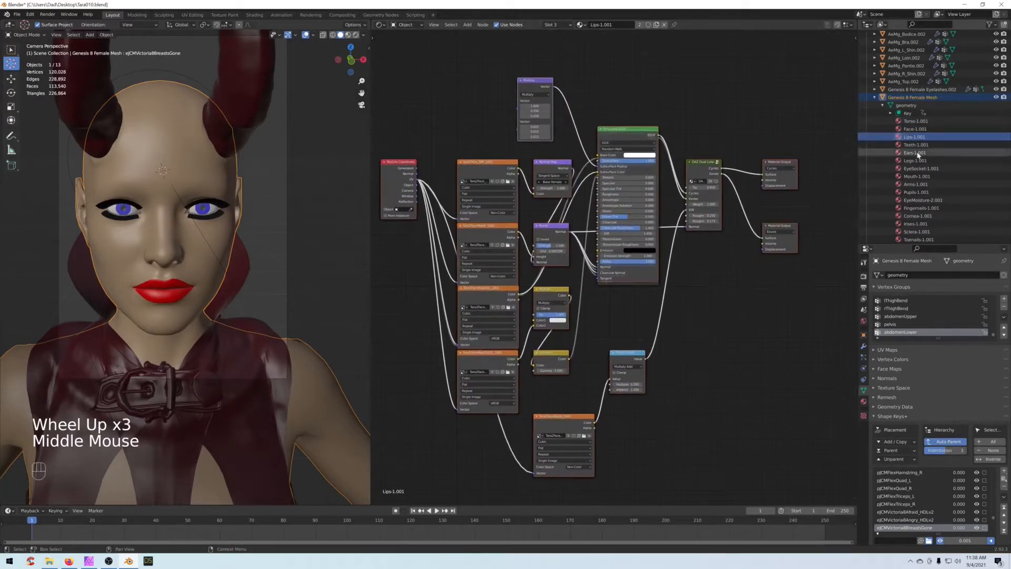
scroll(677, 200, "up", 1)
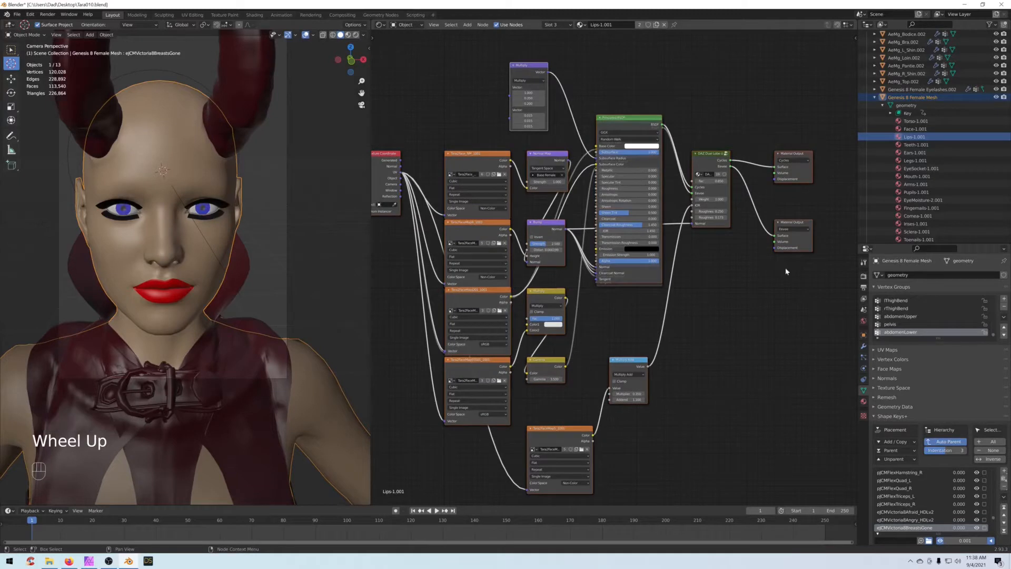
middle_click_drag(812, 191, 834, 179)
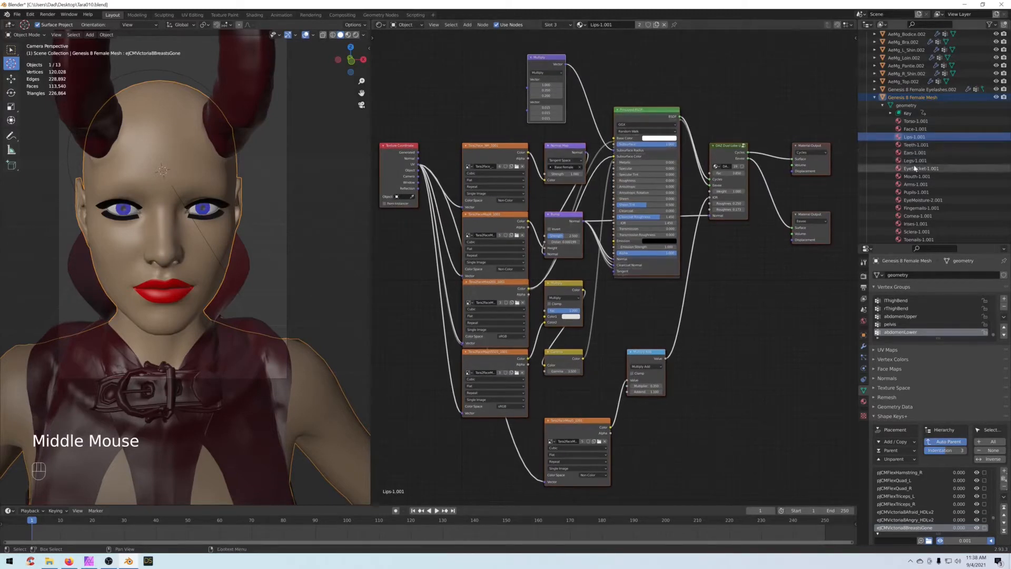
left_click(890, 113)
left_click(890, 113)
left_click(883, 106)
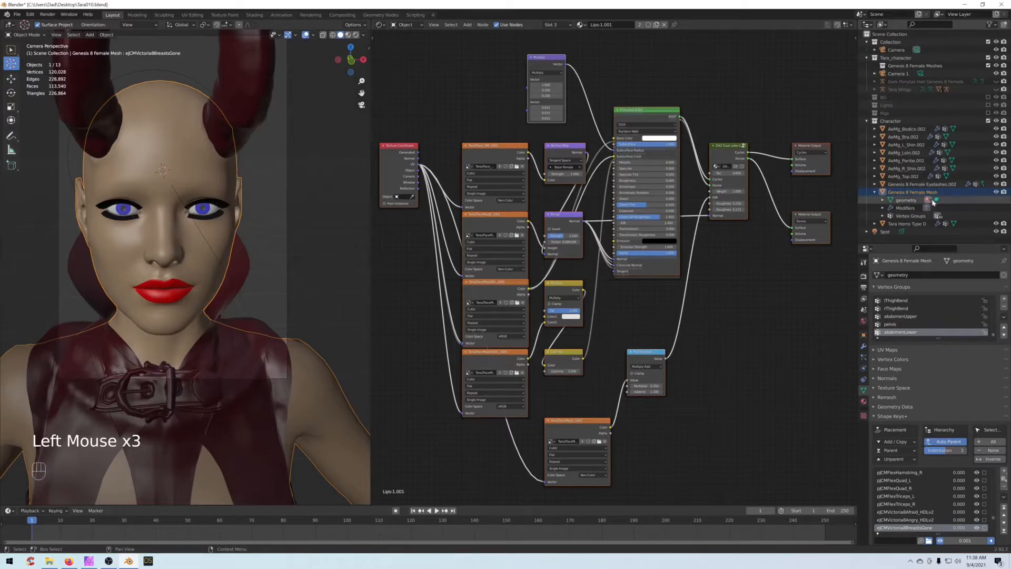
left_click(910, 202)
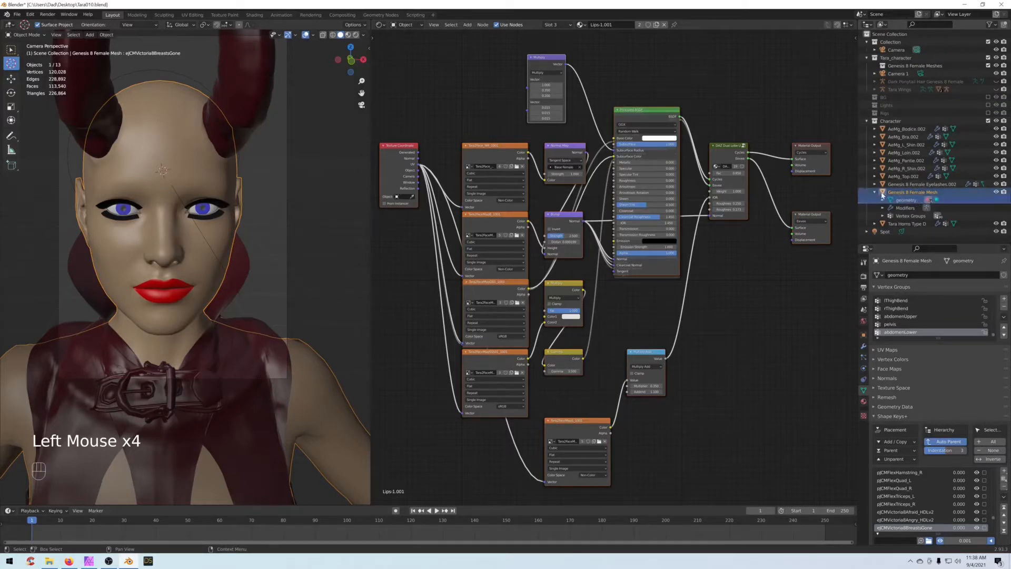
left_click(894, 201)
scroll(894, 202, "down", 5)
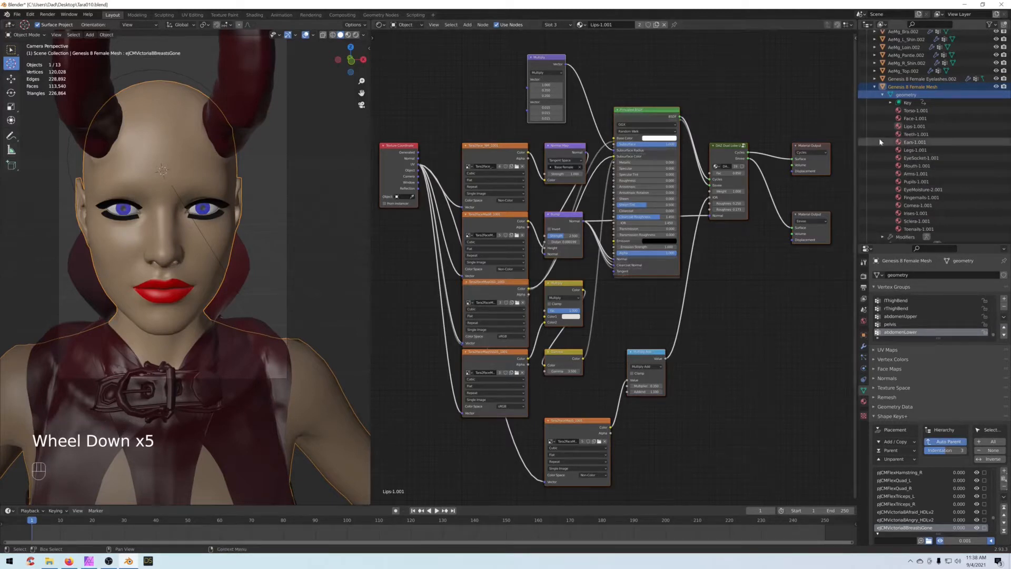
scroll(910, 136, "up", 1)
scroll(910, 136, "down", 2)
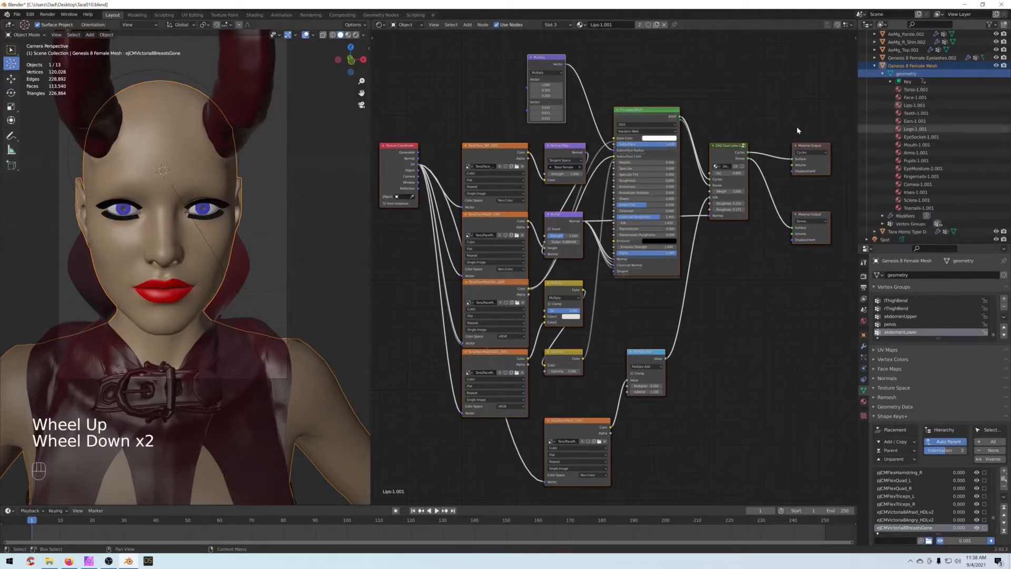
Step: Delete all nodes from the Lips-1.001 material
middle_click_drag(738, 86, 734, 94)
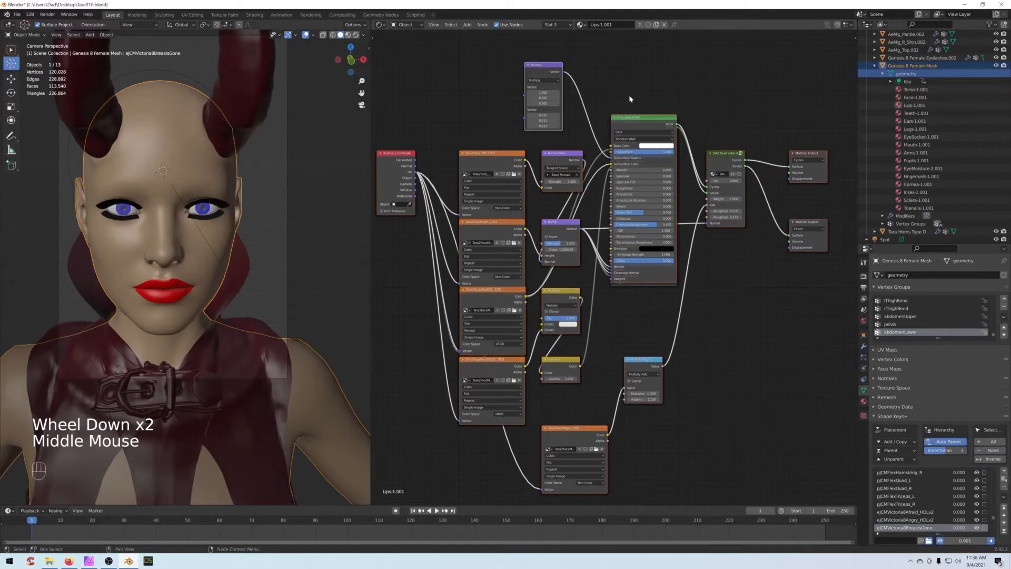
left_click_drag(620, 157, 603, 240)
scroll(605, 240, "down", 2)
middle_click_drag(643, 210, 625, 86)
middle_click_drag(675, 120, 709, 186)
left_click_drag(801, 67, 424, 463)
key("Delete")
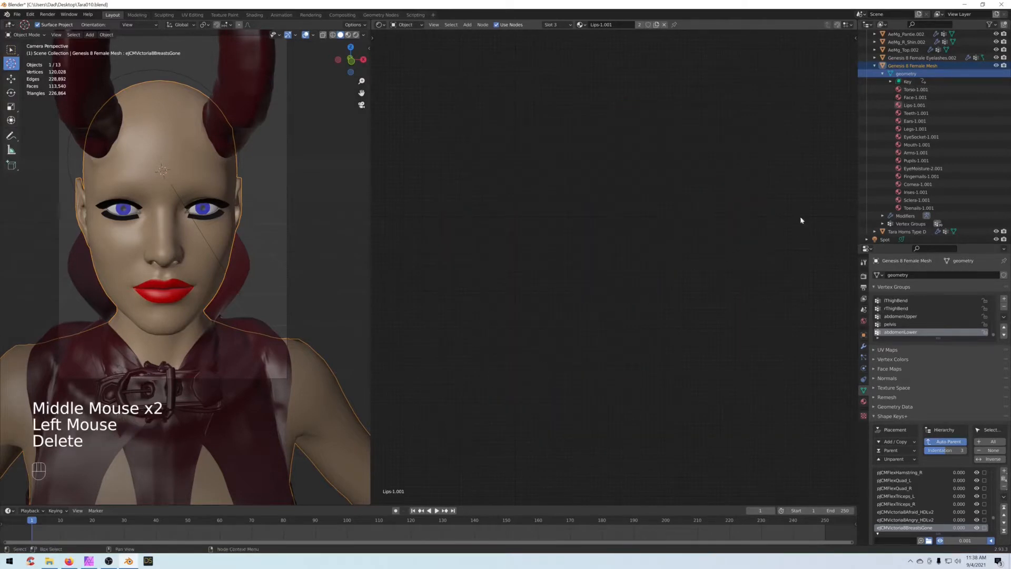
Step: Copy the complete node tree of the Face-1.001 material and paste it into the empty Lips-1.001 material
left_click(913, 99)
left_click_drag(787, 60, 410, 367)
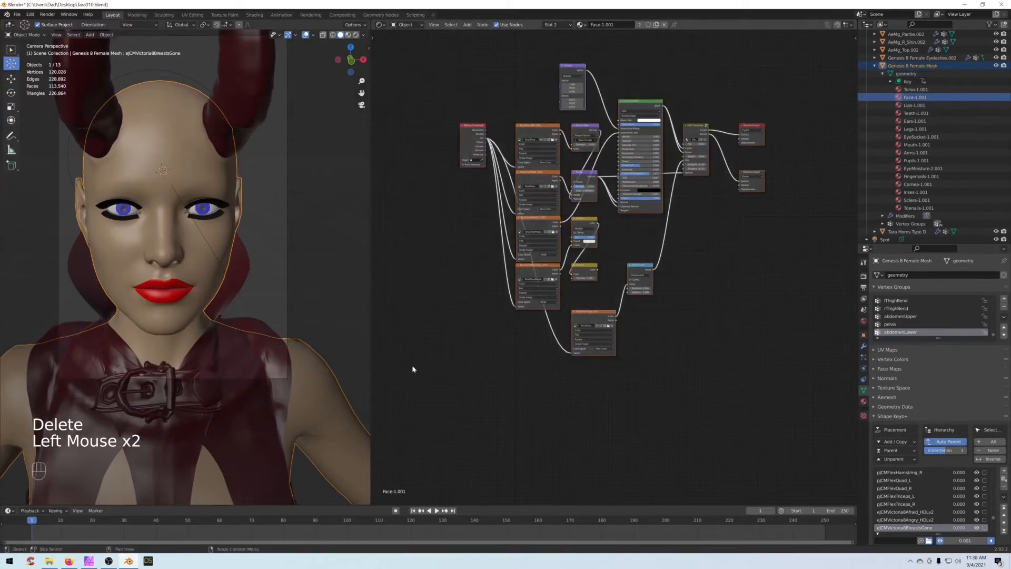
key("ctrl+c")
left_click(921, 108)
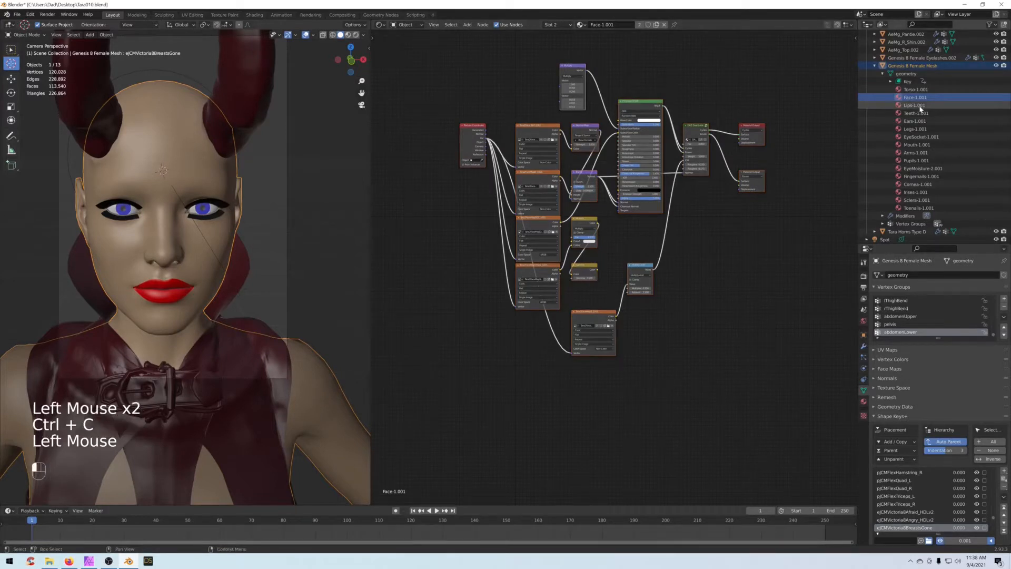
left_click(608, 192)
key("ctrl+v")
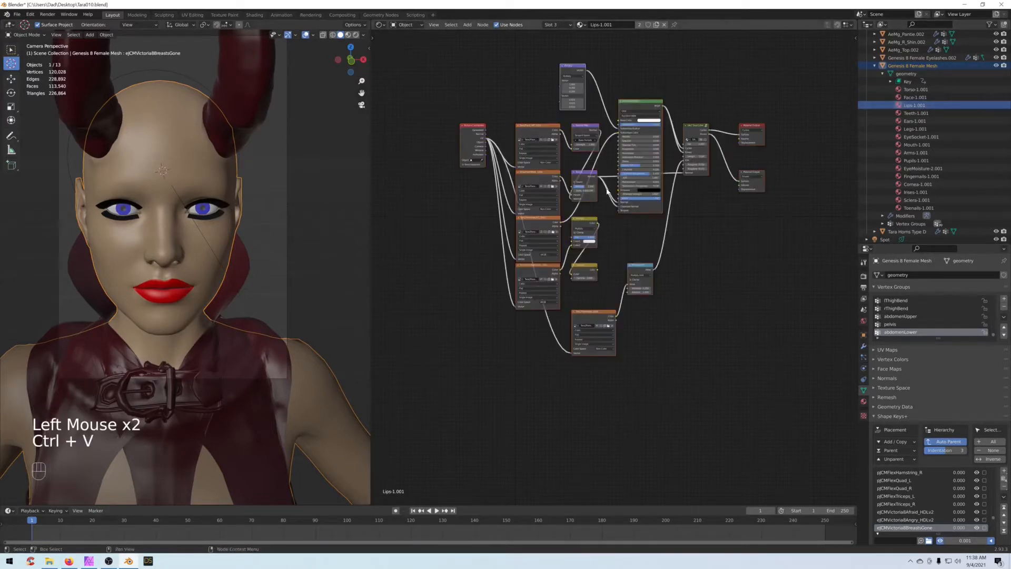
middle_click_drag(757, 221, 766, 249)
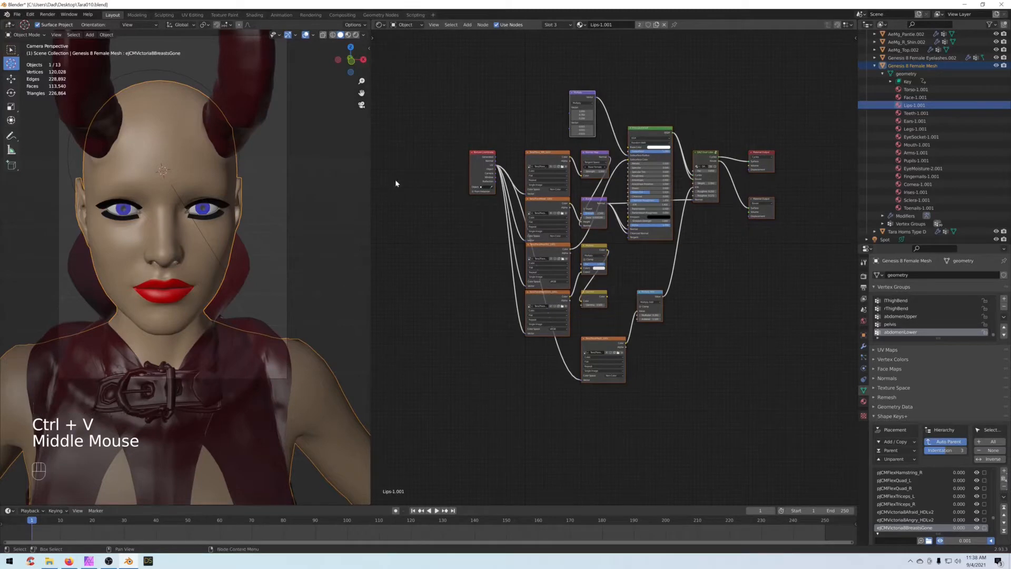
Step: Delete the spot light that serves as the backlight behind the figure's head
scroll(310, 149, "down", 2)
middle_click_drag(311, 149, 237, 165)
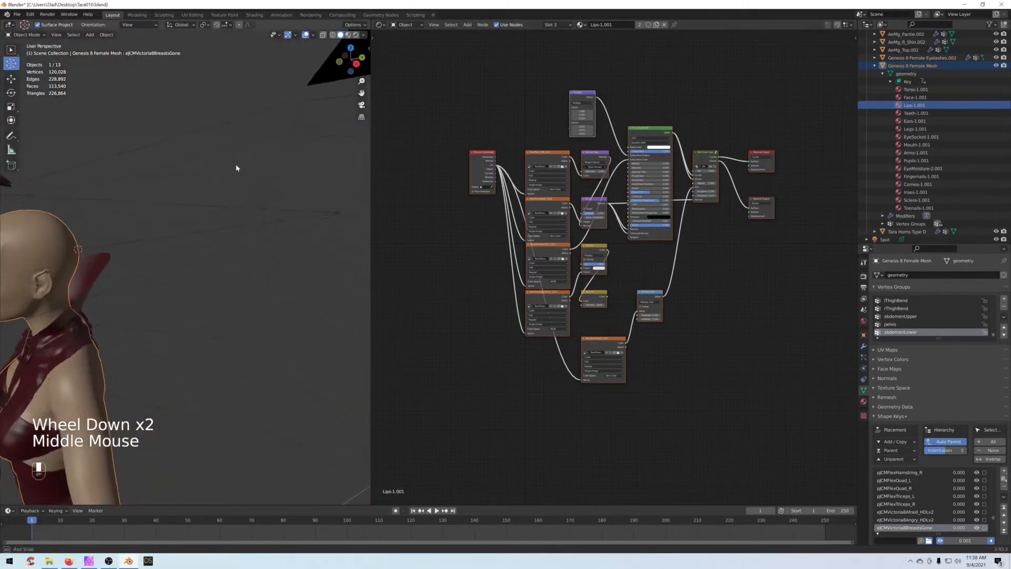
scroll(257, 173, "down", 2)
left_click(259, 238)
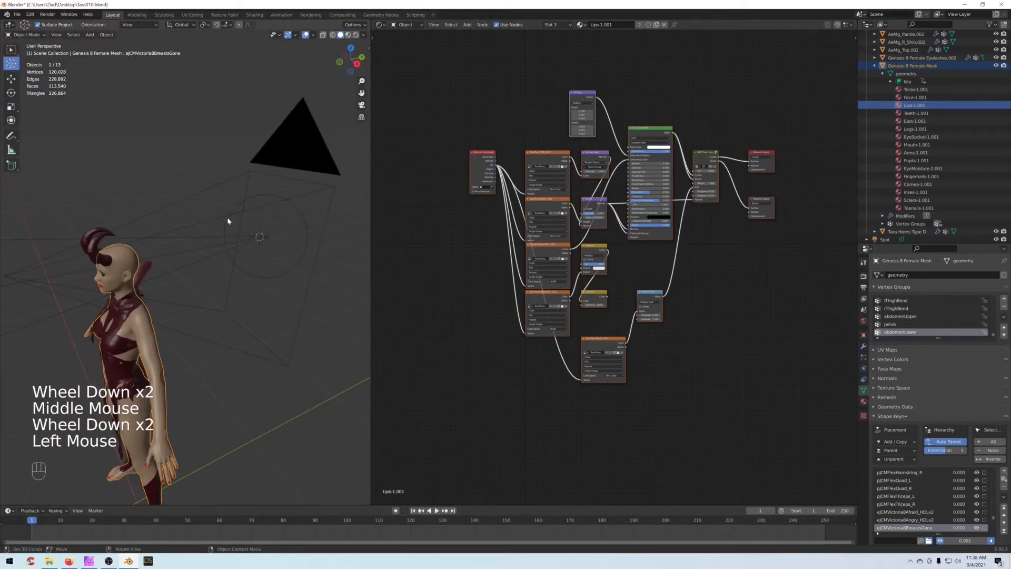
left_click(12, 51)
left_click(269, 199)
key("Delete")
Step: Set the world background strength to 2.000
middle_click_drag(227, 219, 248, 219)
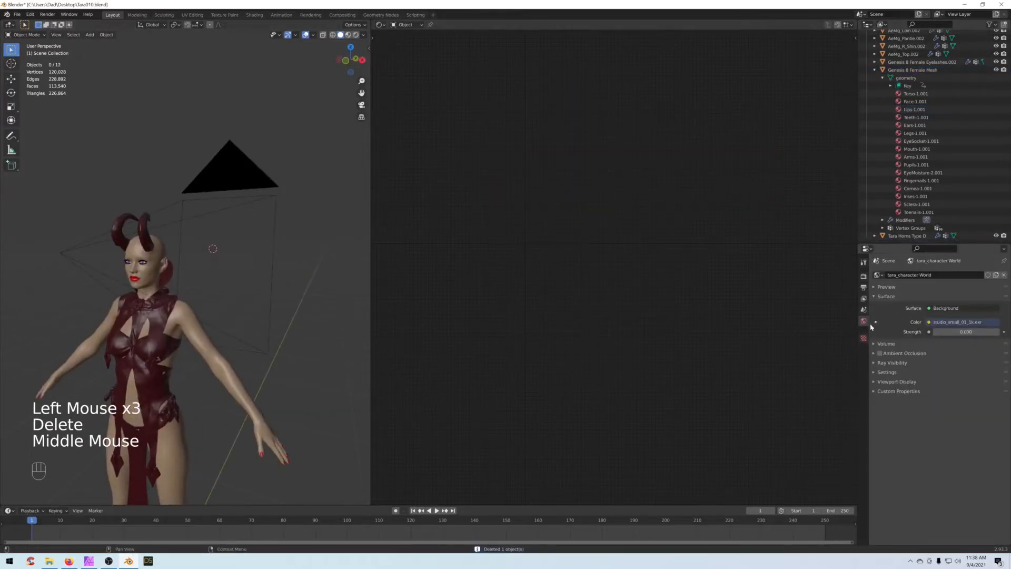
left_click_drag(940, 330, 969, 330)
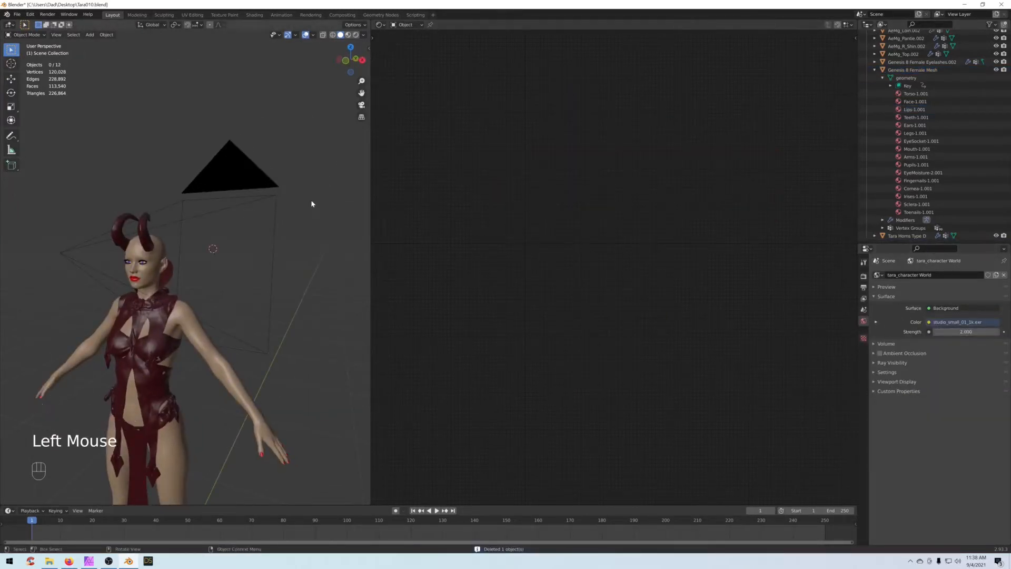
Step: Return to the camera view, lock the camera to the view to turn it to a three-quarter face angle, and unlock it
key("KP_0")
scroll(321, 193, "down", 1)
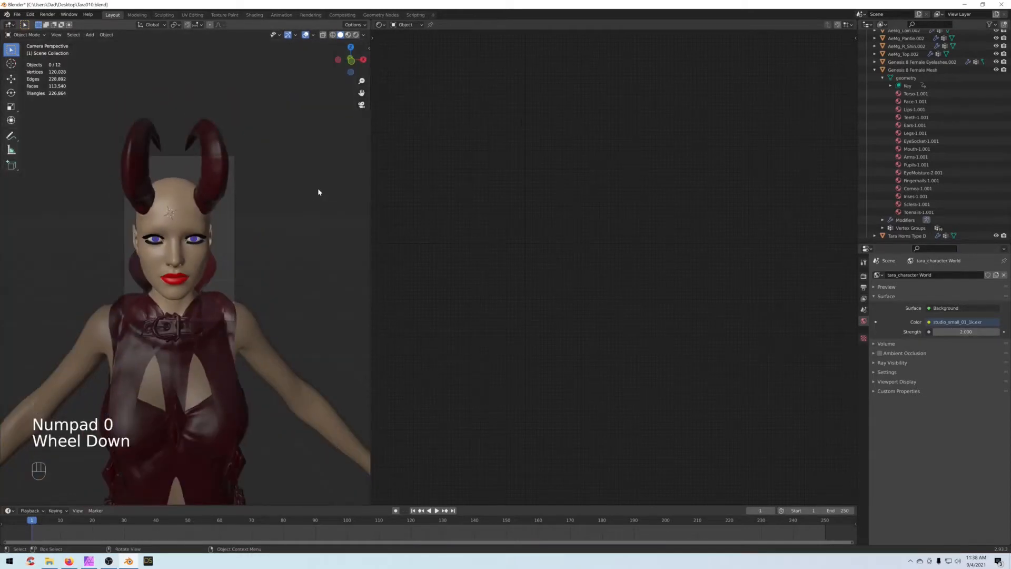
key("n")
left_click(320, 143)
middle_click_drag(311, 275, 303, 268)
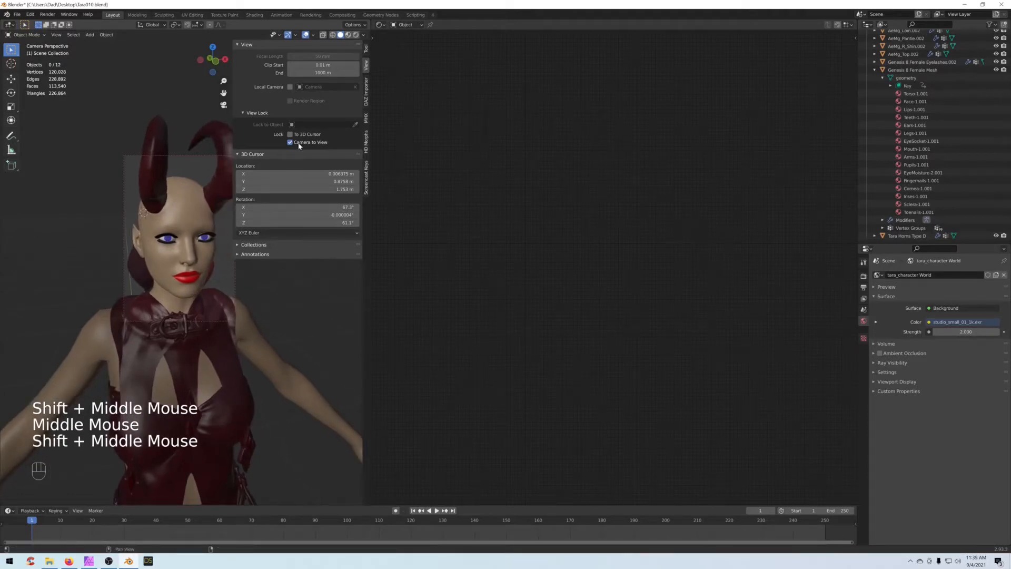
left_click(298, 199)
key("n")
scroll(287, 298, "up", 1)
mouse_move(287, 300)
middle_mouse_down("shift")
mouse_move(301, 302)
mouse_move(274, 300)
middle_mouse_up("shift")
scroll(302, 302, "up", 1)
scroll(275, 299, "up", 1)
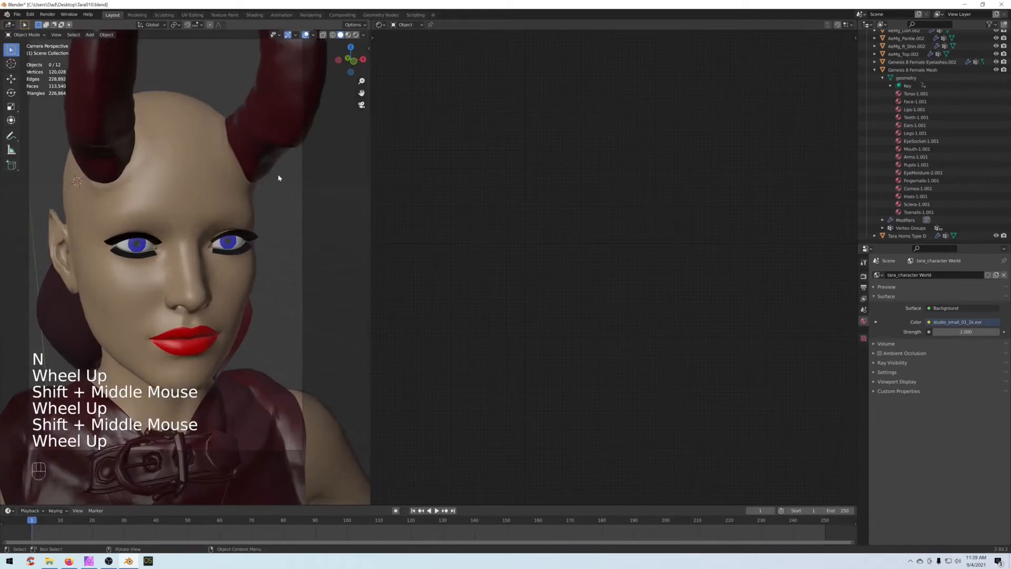
Step: Switch the viewport to rendered shading and set the Color Management exposure to 0
left_click(356, 35)
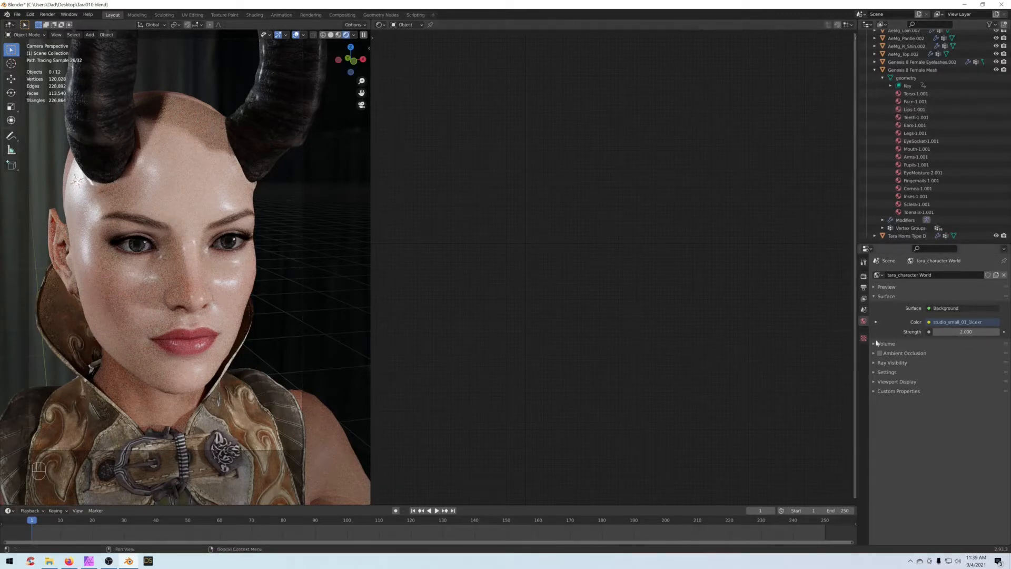
left_click(863, 275)
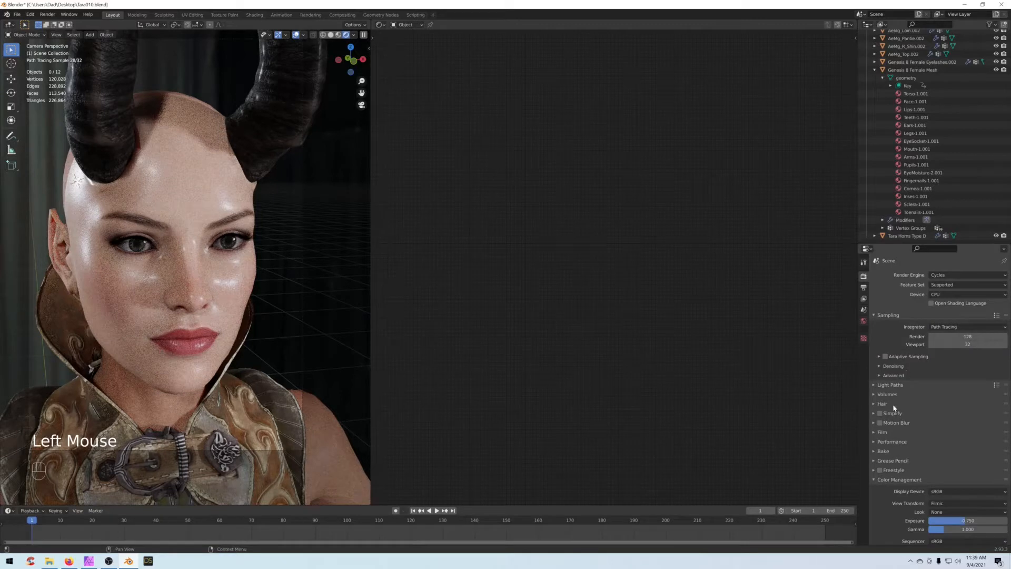
scroll(894, 407, "down", 5)
left_click(958, 507)
type("00")
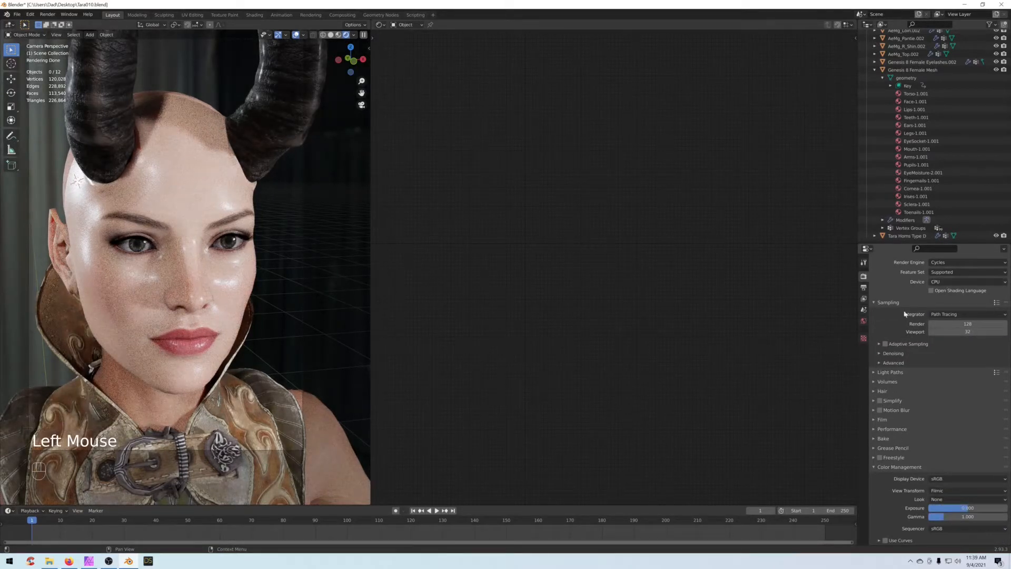
Step: Set the world background strength to 1.000
left_click(864, 321)
left_click_drag(966, 331, 954, 331)
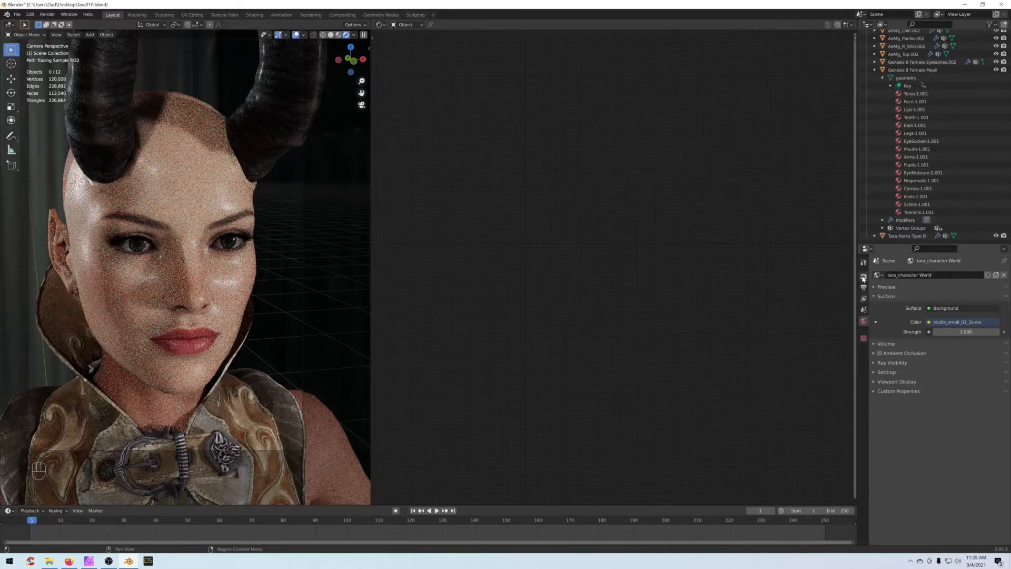
Step: Set the Color Management view transform to False Color to inspect the exposure of the face
left_click(863, 277)
scroll(911, 488, "down", 2)
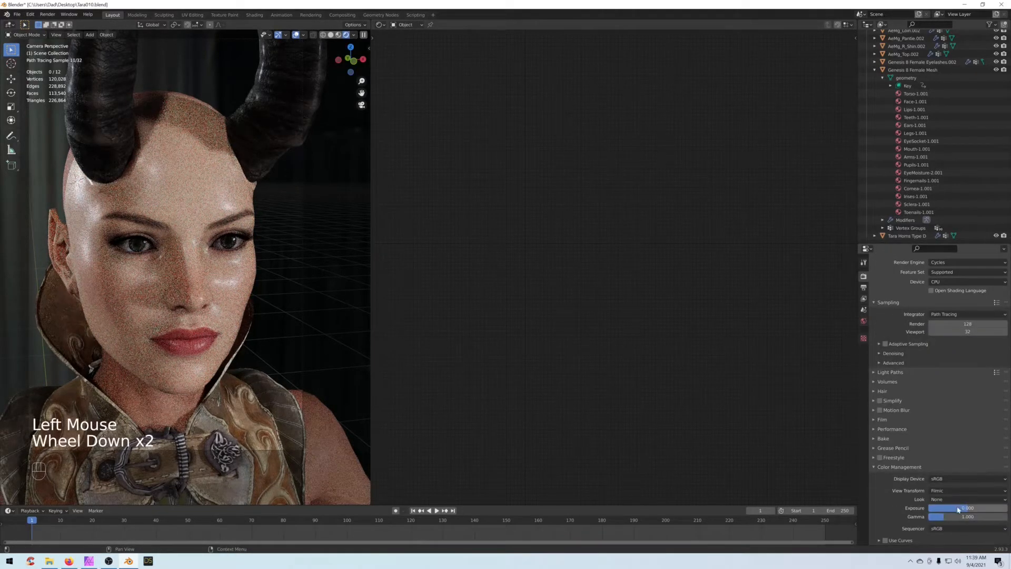
left_click(956, 491)
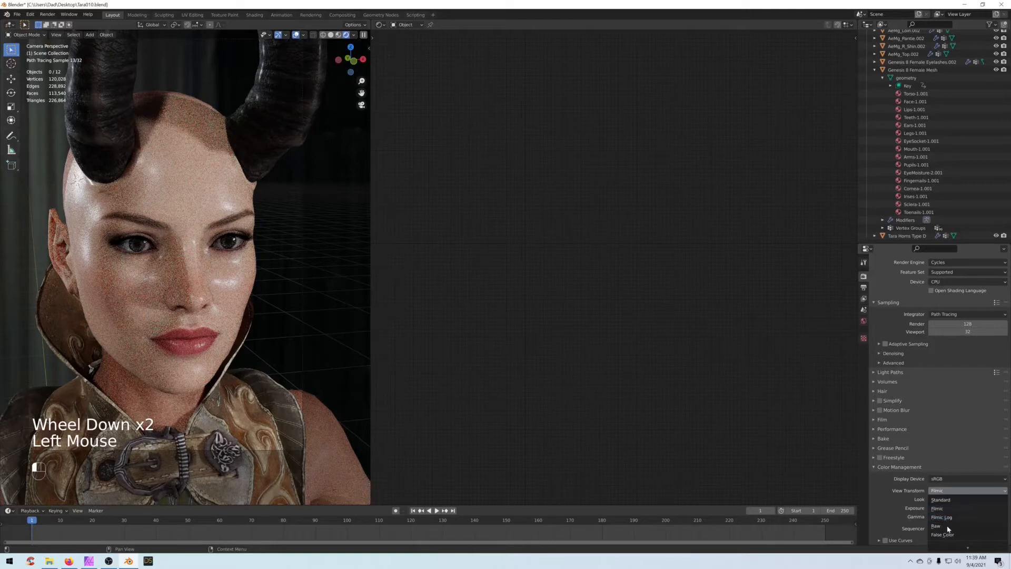
left_click(940, 533)
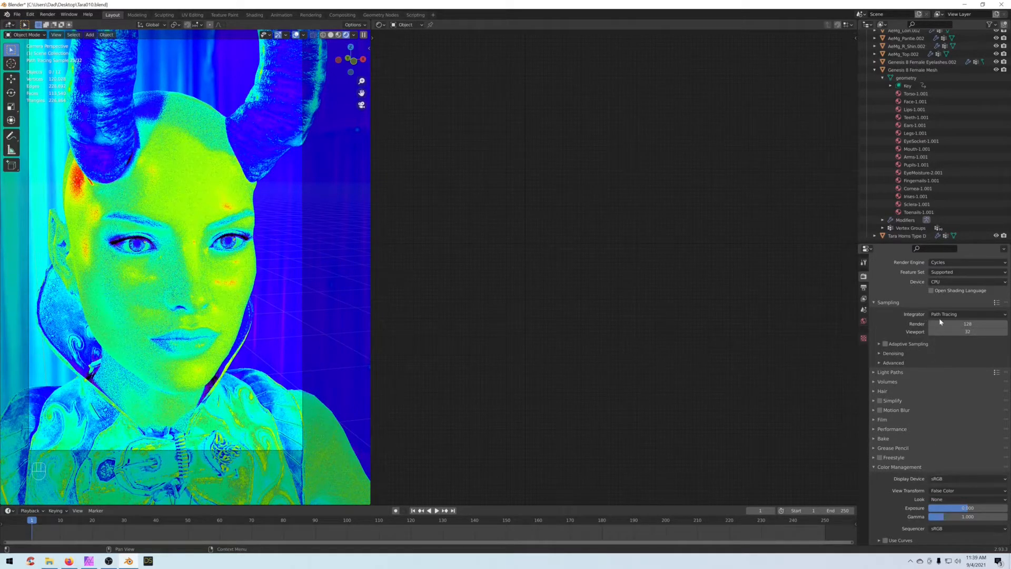
Step: Try world background strengths of 0.5 and 0.85 against the false-color view
left_click(863, 322)
double_click(967, 331)
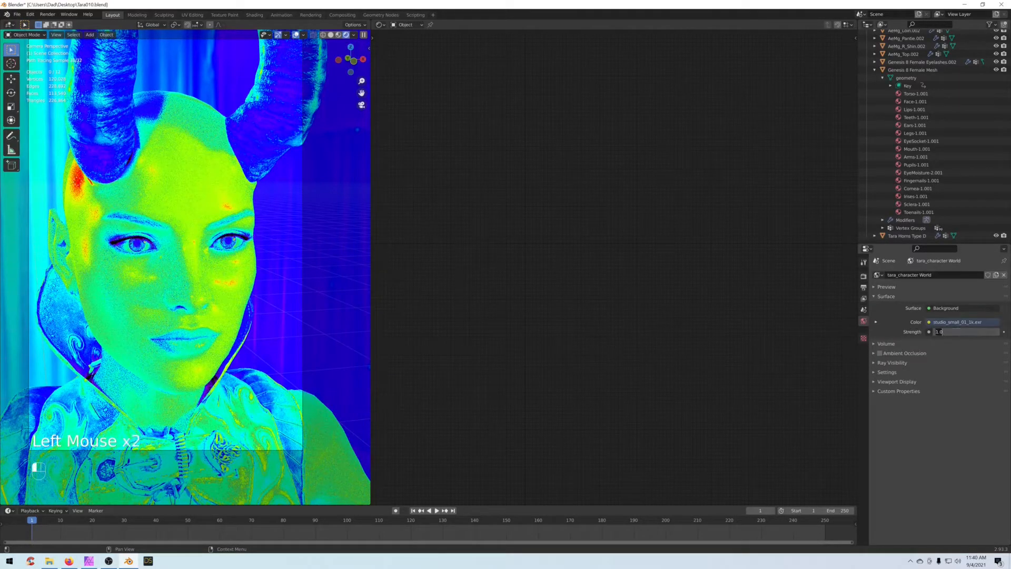
type("0.5")
key("Return")
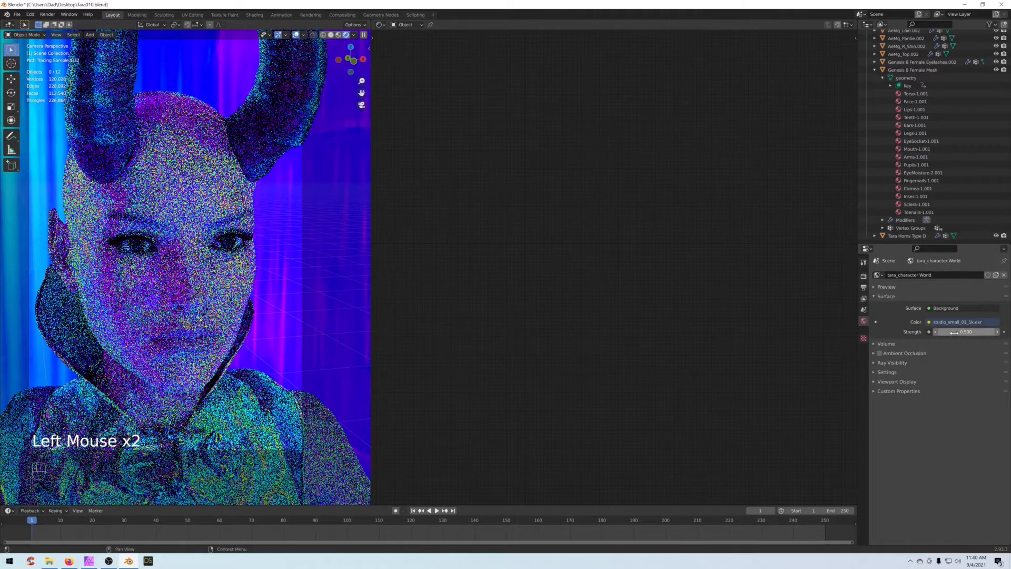
left_click(954, 333)
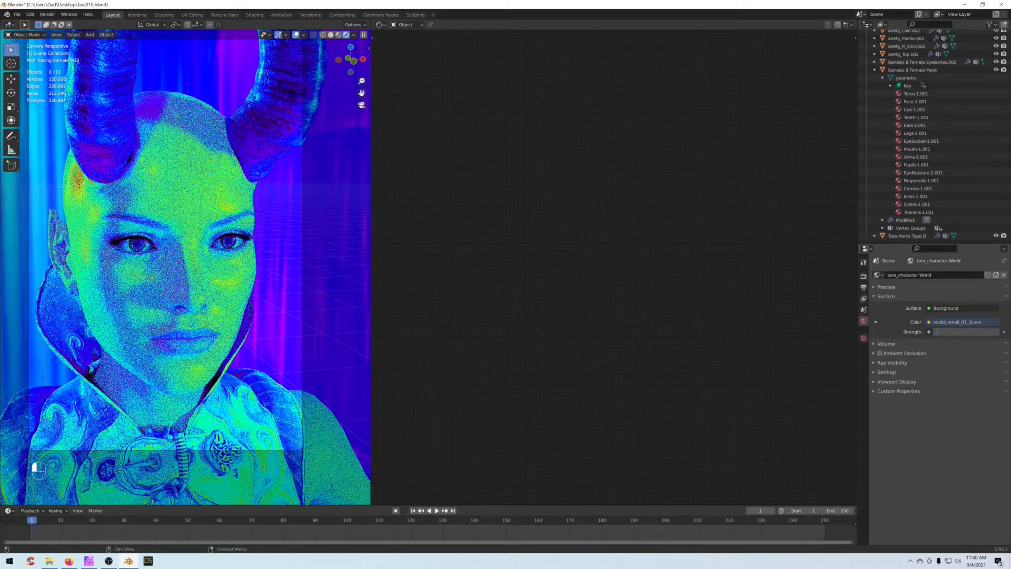
type(".85")
key("Return")
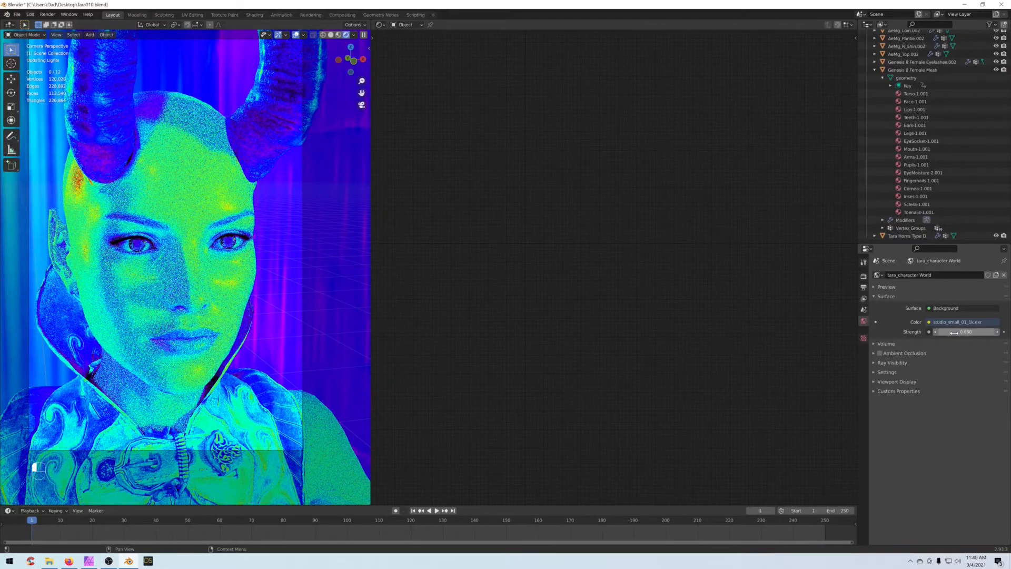
Step: Try world background strengths of 1 and 2 to compare the false-color exposure
left_click(954, 333)
type("1")
key("Return")
double_click(955, 332)
type("2")
key("Return")
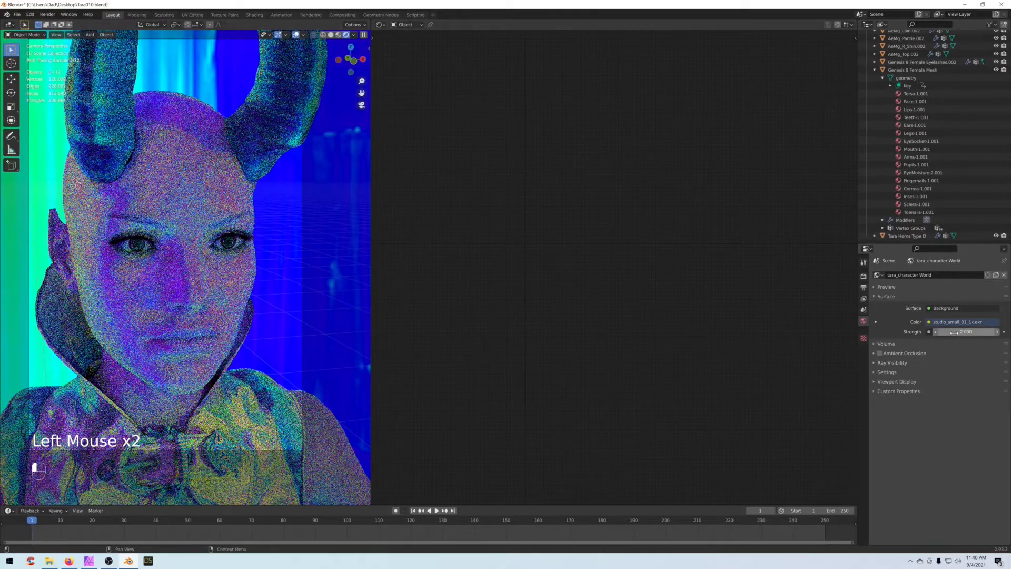
Step: Return the world background strength to 1 and reduce it to 0.8
left_click(954, 332)
type("1")
key("Return")
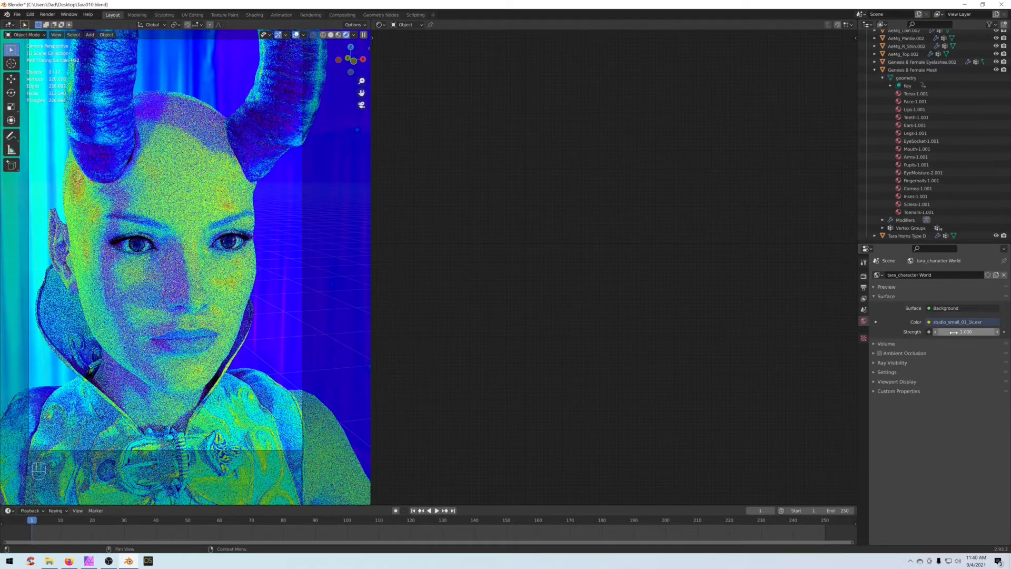
left_click(954, 332)
type("0.8")
key("Return")
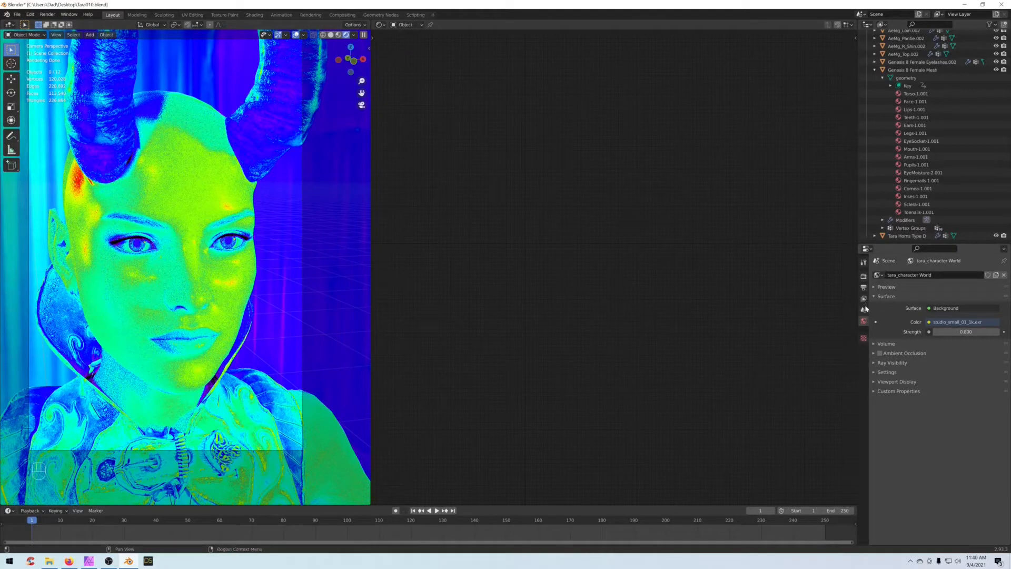
Step: Set the Color Management view transform back to Filmic
left_click(863, 275)
left_click(947, 504)
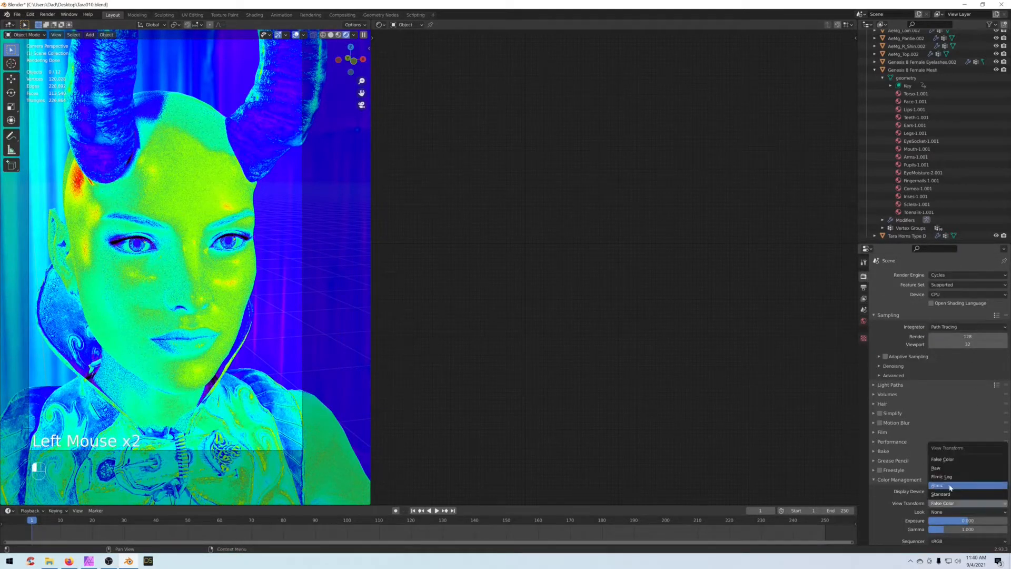
left_click(940, 458)
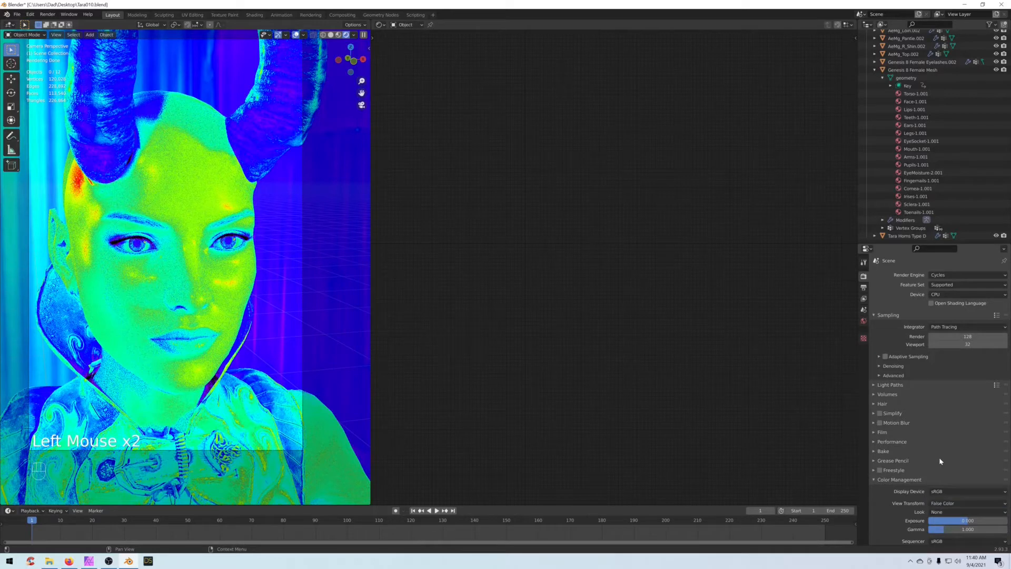
left_click(949, 504)
left_click(942, 487)
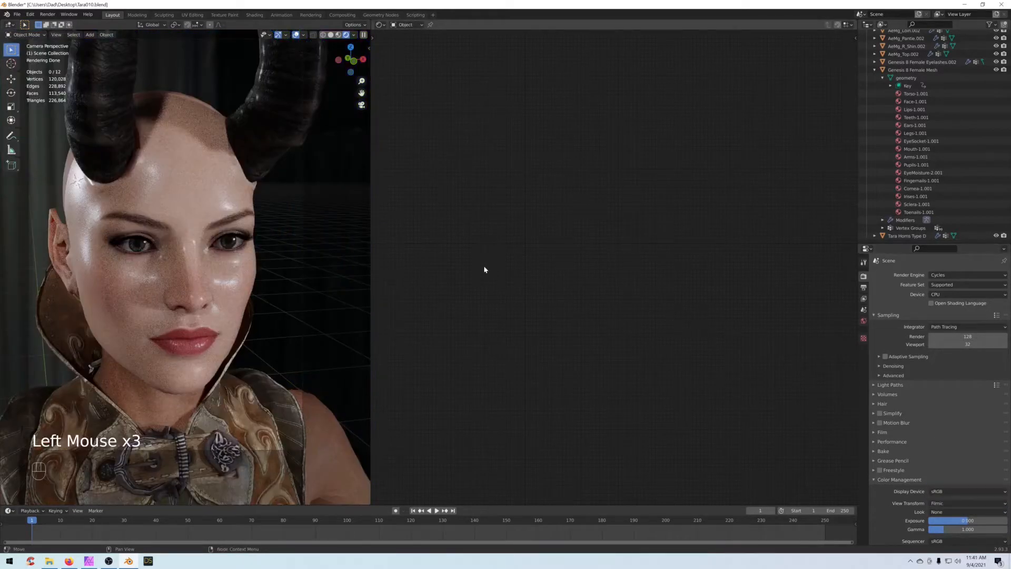
Step: Open the Face-1.001 material's nodes and move the DAZ Dual Lobe Uber node clear of the Principled BSDF
left_click(915, 102)
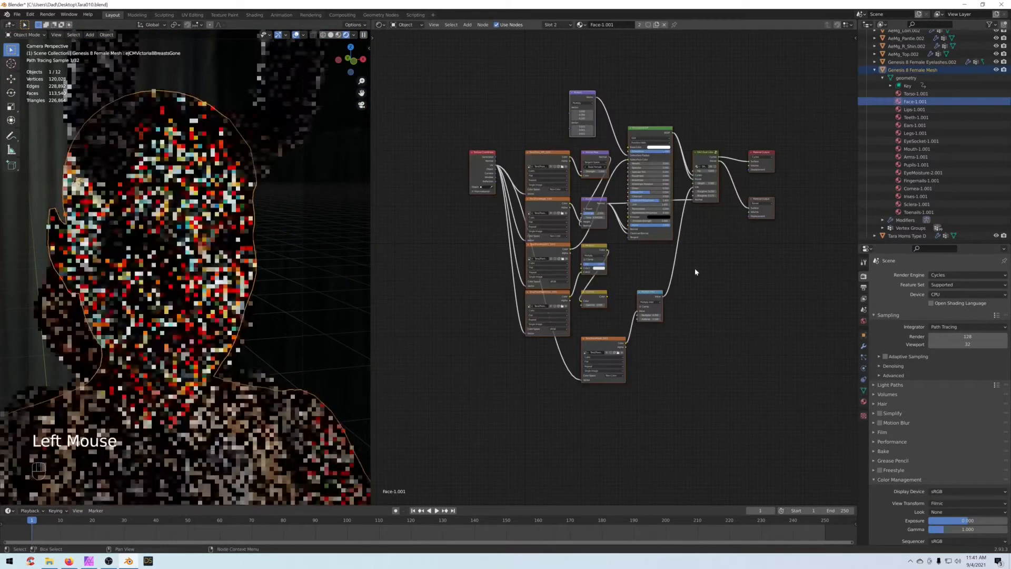
middle_click_drag(713, 275, 665, 232)
scroll(702, 296, "up", 3)
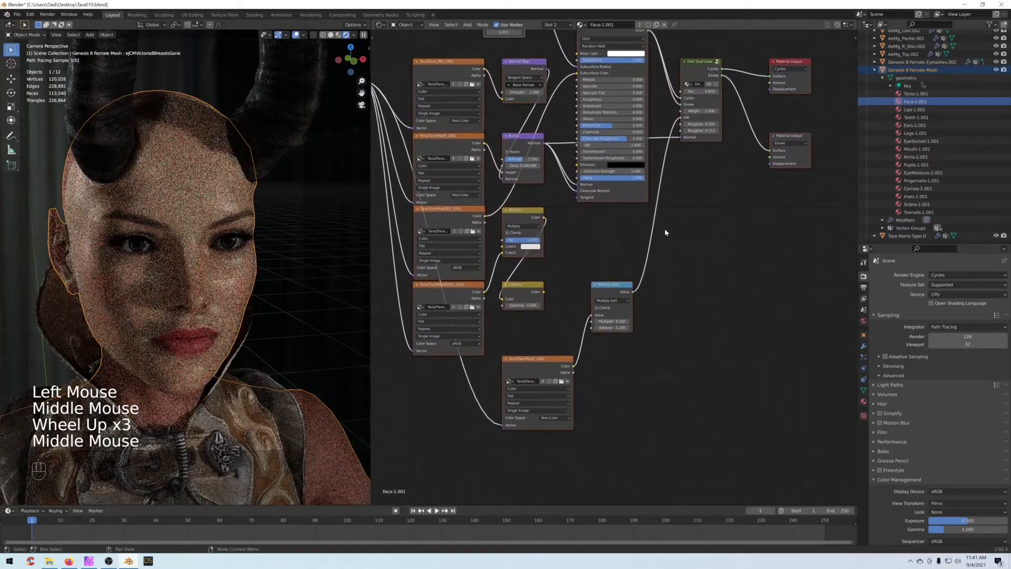
left_click_drag(693, 61, 700, 76)
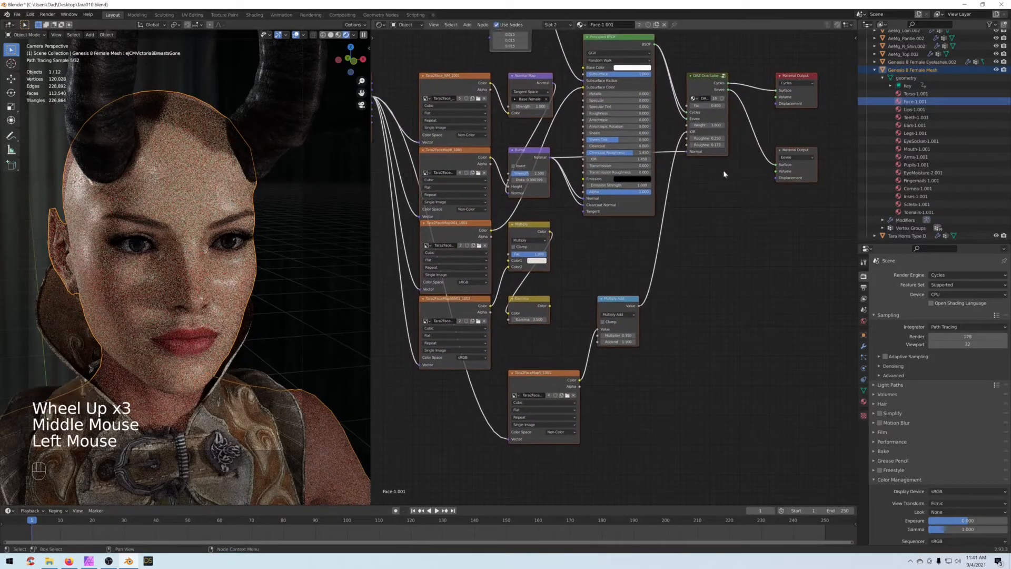
scroll(715, 208, "up", 1)
left_click(714, 66)
left_click_drag(713, 66, 725, 98)
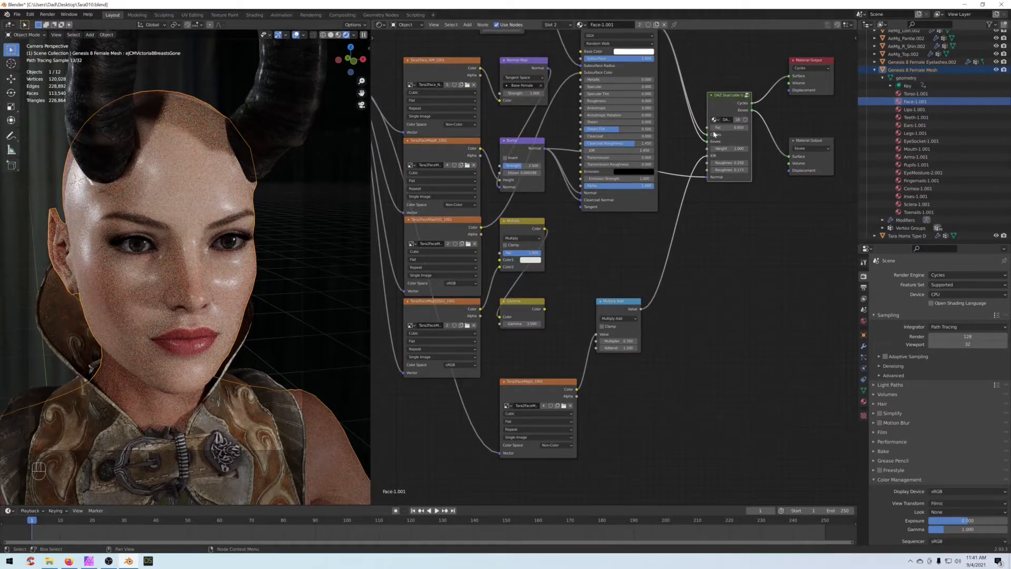
left_click(722, 98)
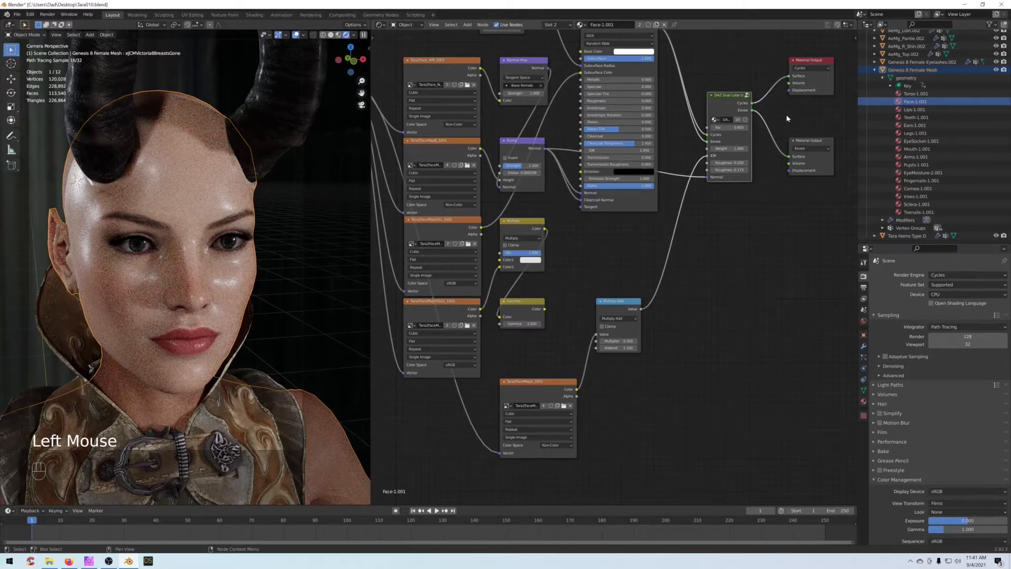
middle_click_drag(787, 118, 755, 153)
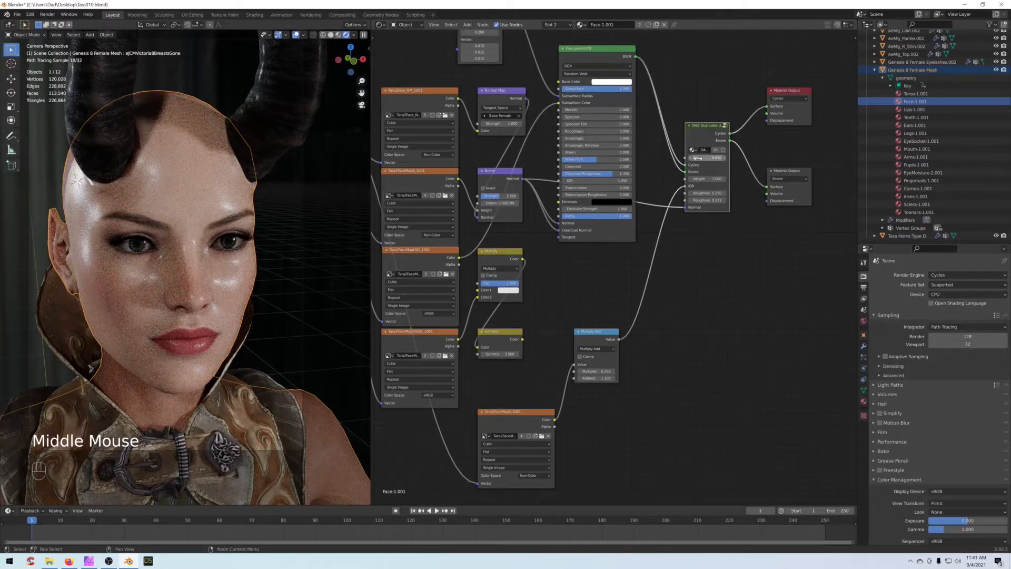
Step: Widen the DAZ Dual Lobe Uber node so its input names are readable, keeping it between the shader and outputs
left_click_drag(728, 166, 742, 168)
left_click_drag(713, 131, 700, 132)
left_click_drag(731, 169, 744, 171)
left_click_drag(697, 136, 688, 131)
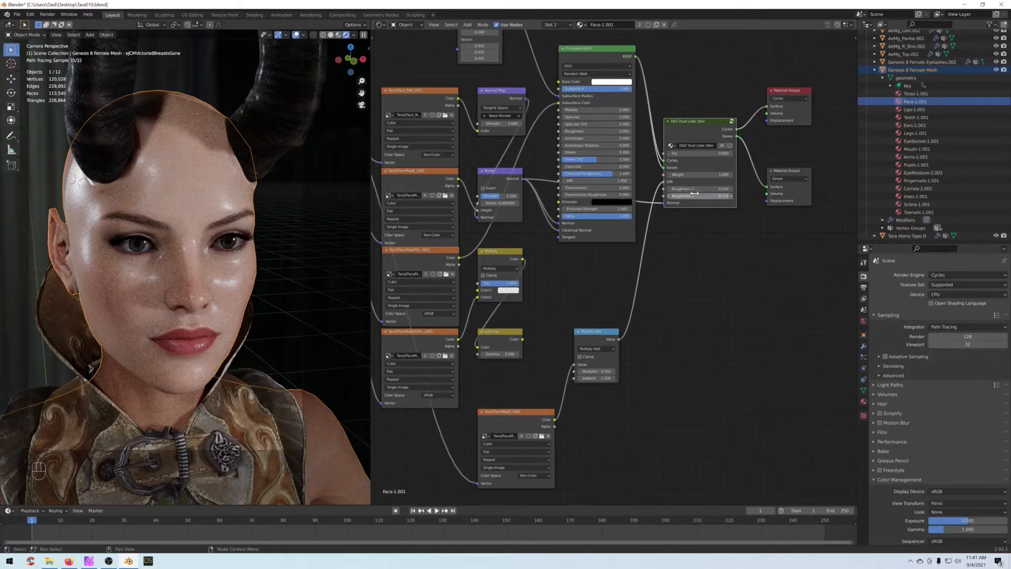
Step: Set Roughness 1 to 0.5 and Roughness 2 to 0.36 on the DAZ Dual Lobe Uber node, and reposition the node slightly
left_click_drag(691, 189, 711, 189)
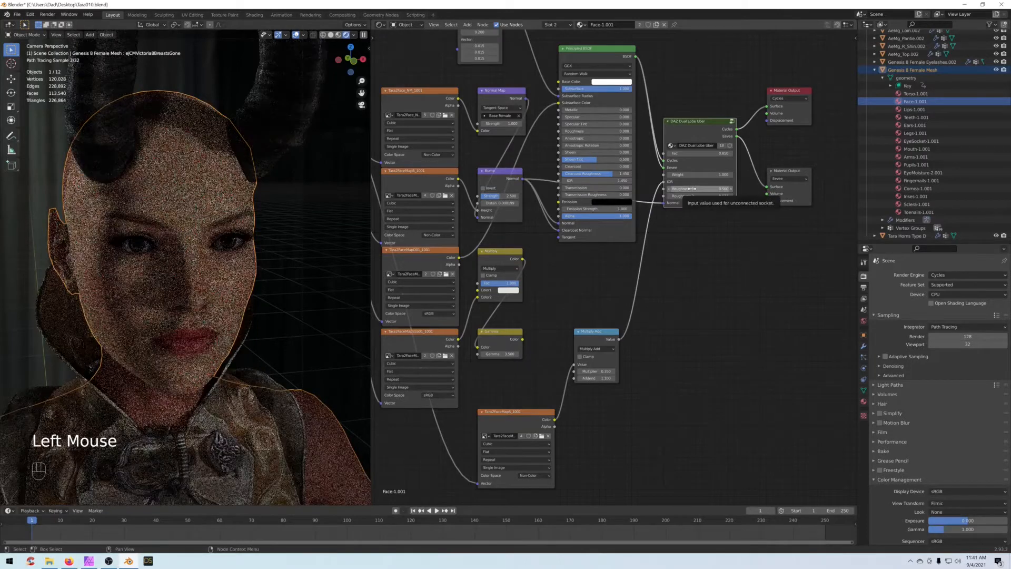
left_click(703, 120)
left_click_drag(703, 120, 708, 115)
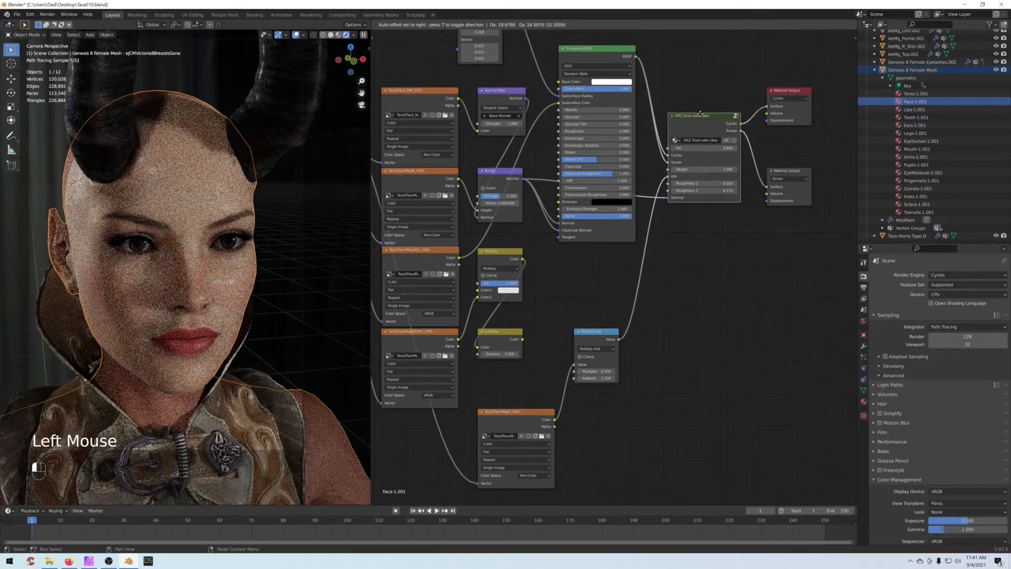
left_click(709, 190)
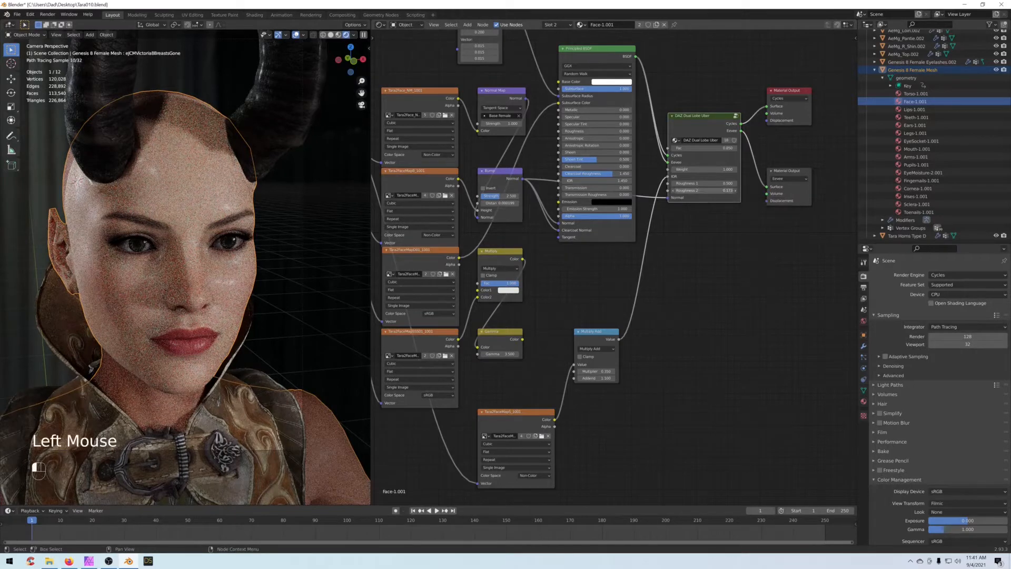
key("BackSpace")
type(".36")
key("Return")
left_click_drag(704, 117, 708, 114)
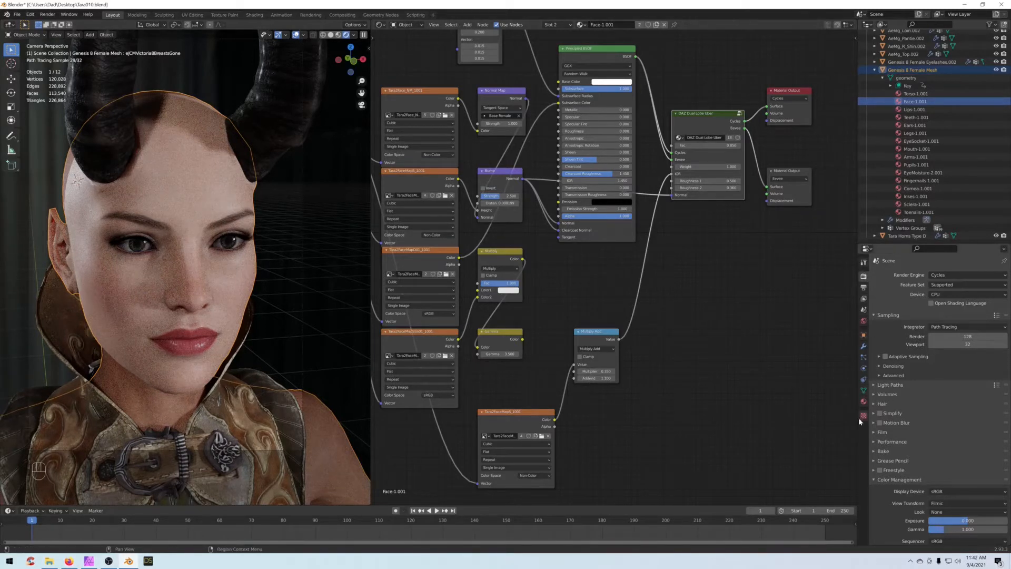
left_click(864, 401)
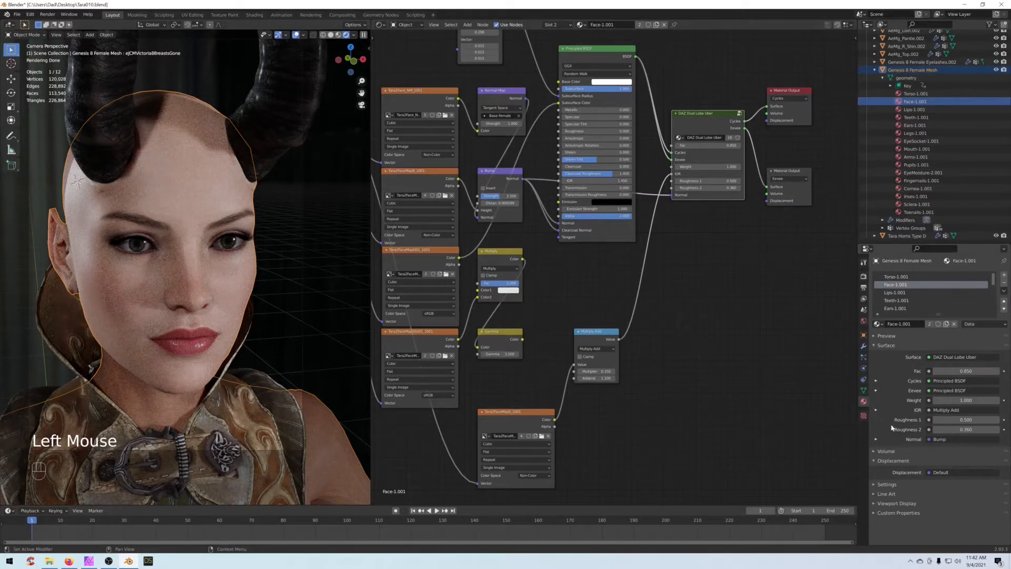
left_click(876, 494)
scroll(912, 477, "down", 3)
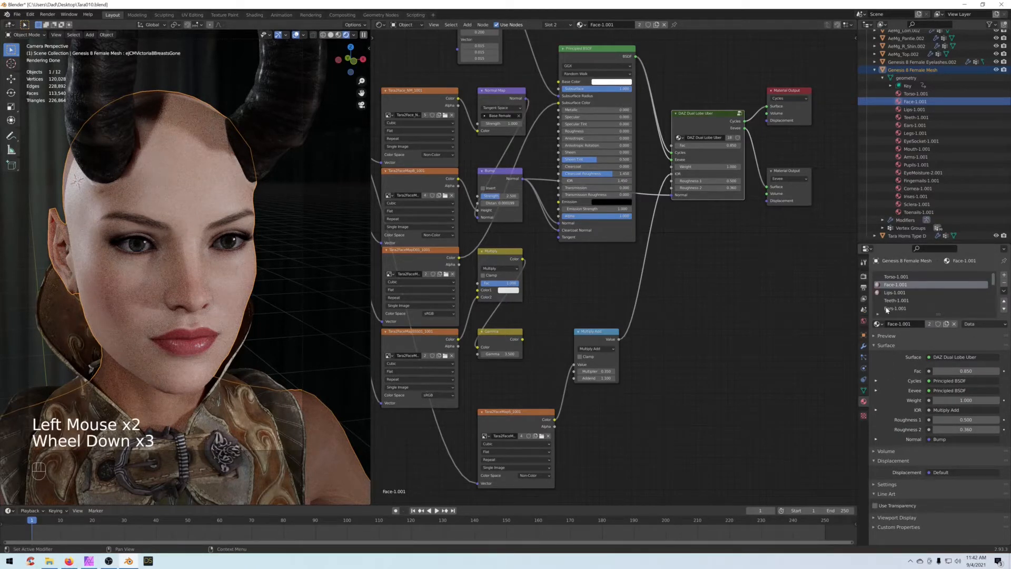
Step: Switch the view transform to False Color to check the face's exposure with the new roughness values
left_click(864, 276)
scroll(943, 490, "down", 2)
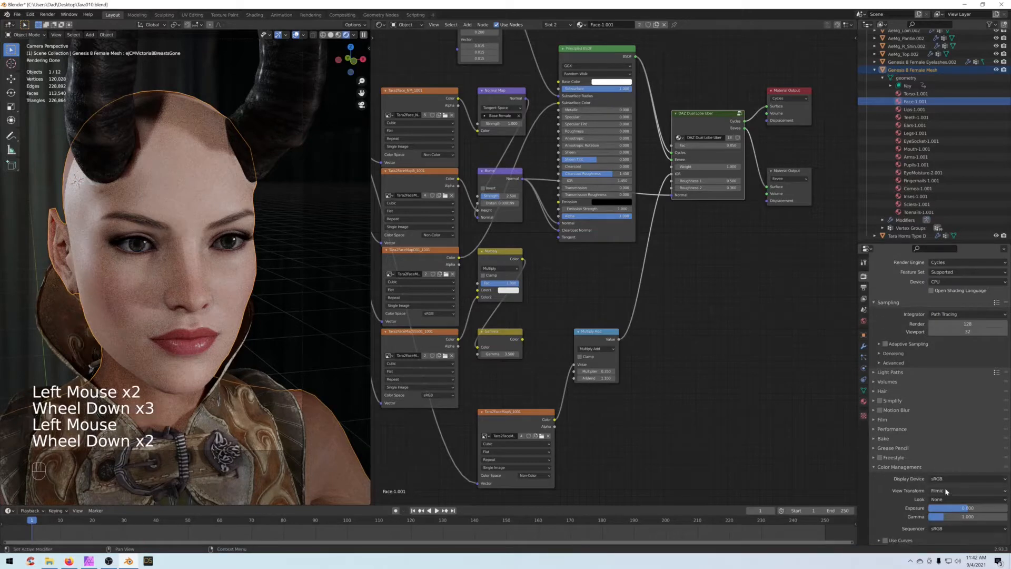
left_click(946, 492)
left_click(948, 529)
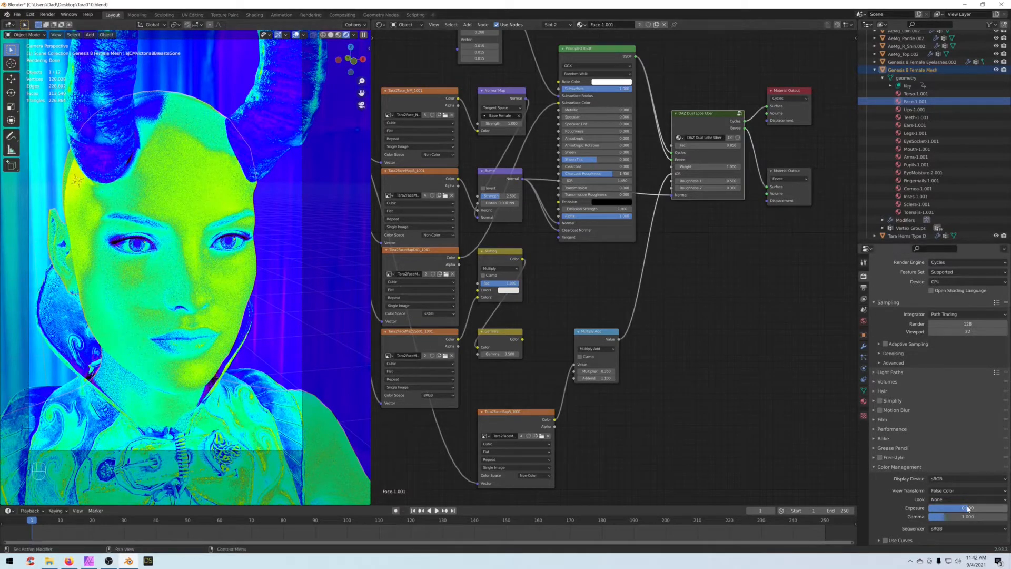
Step: Set the world background strength to 0.75
left_click(864, 321)
left_click(957, 332)
key("Return")
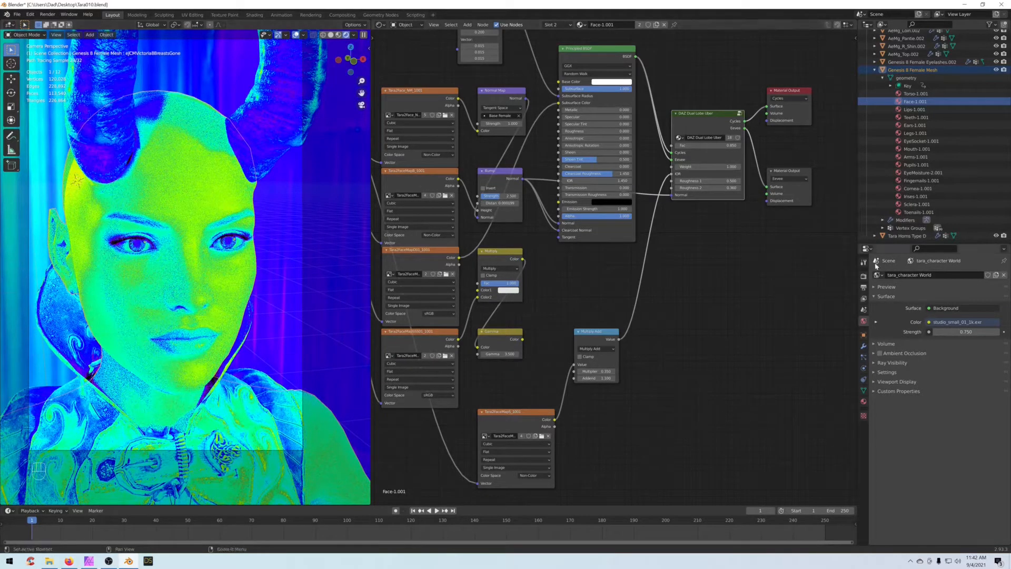
Step: Restore the Filmic view transform in Color Management
left_click(864, 277)
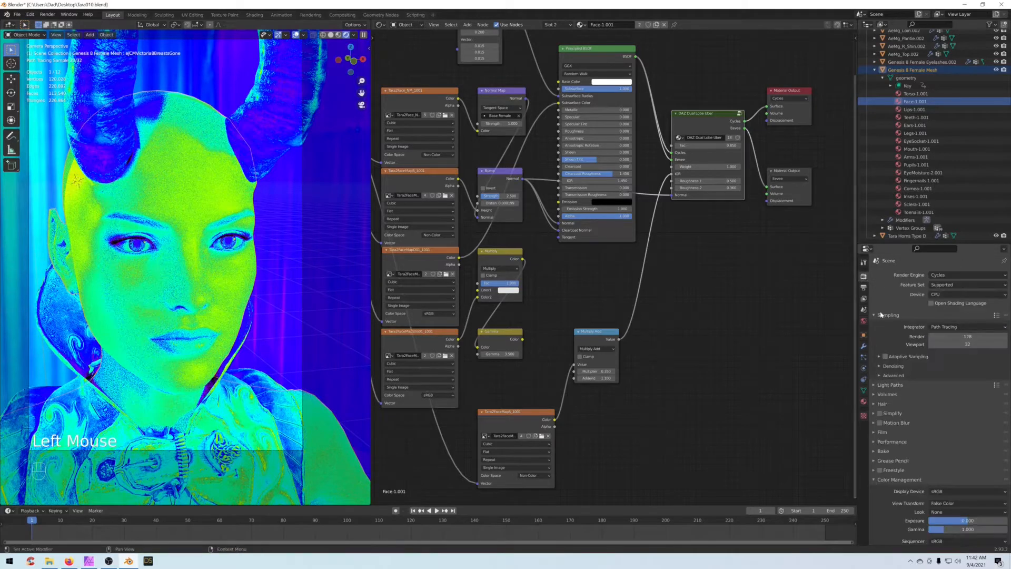
left_click(935, 501)
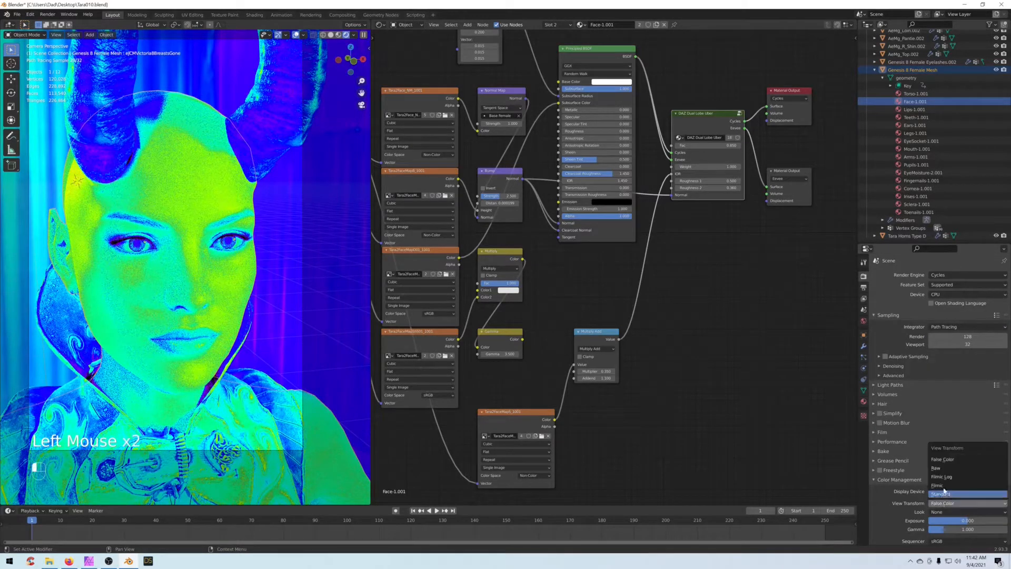
left_click(942, 474)
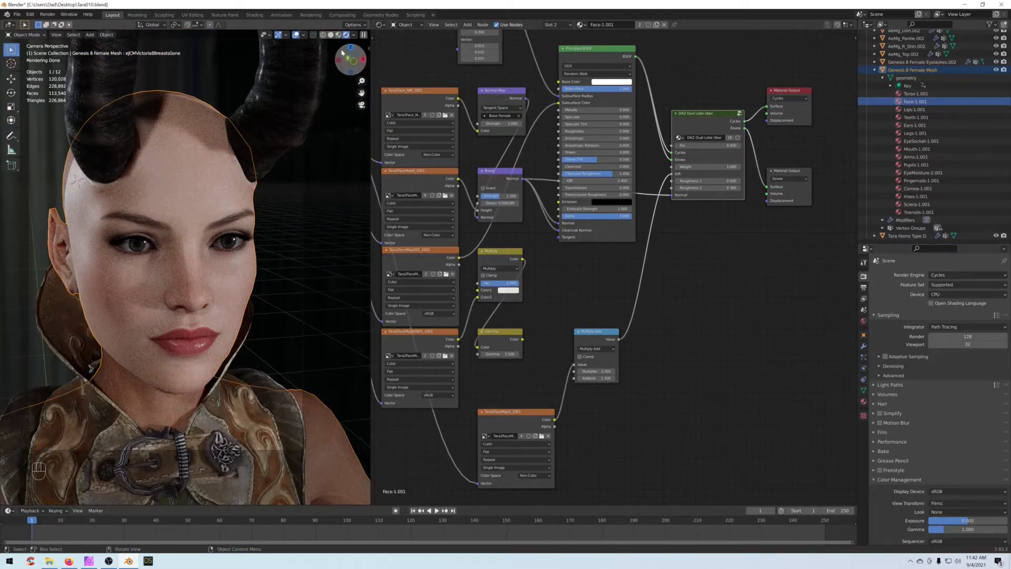
Step: Switch the viewport to solid shading with the face and its material nodes in view
left_click(331, 35)
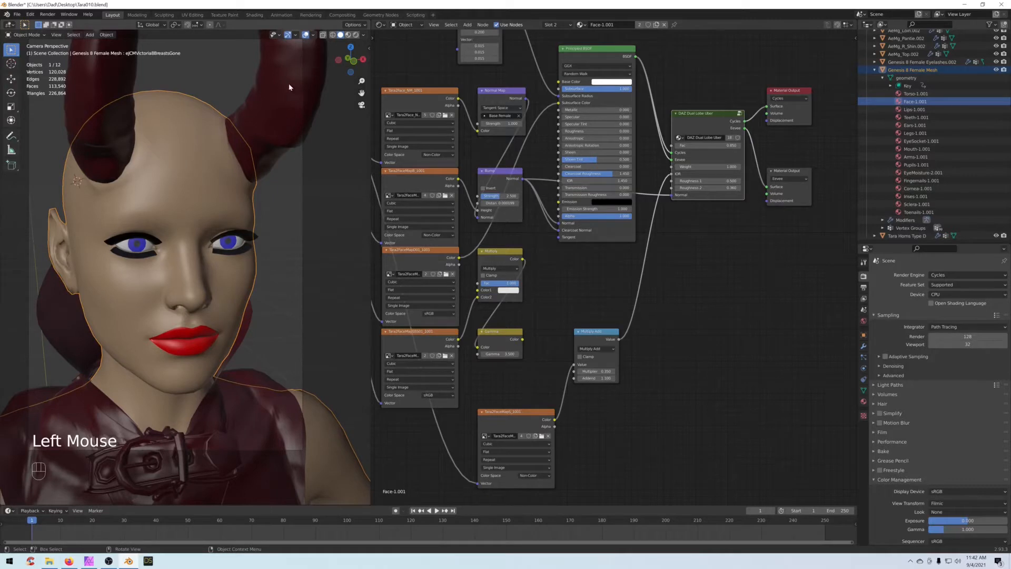
middle_click_drag(289, 140, 294, 169, "shift")
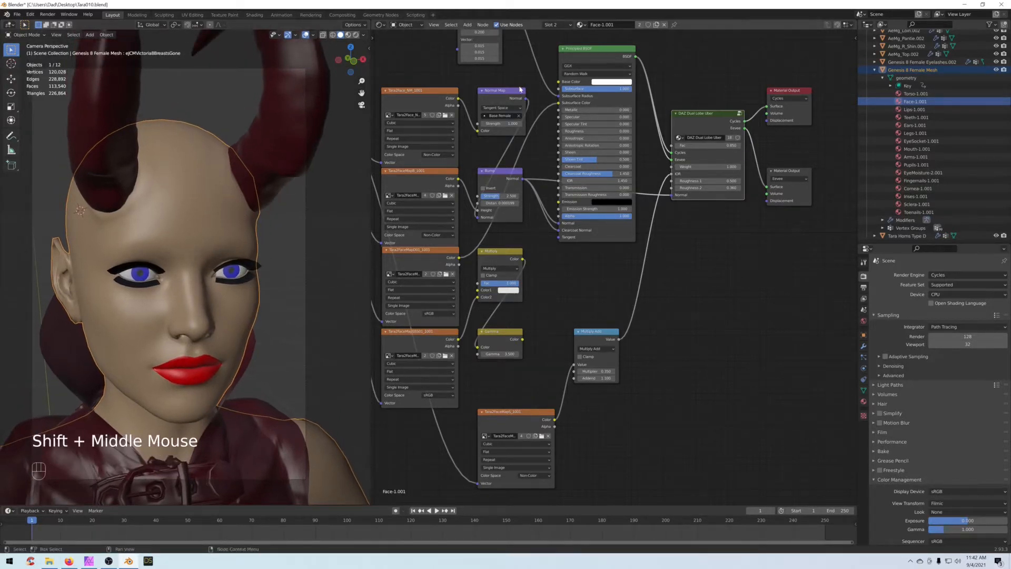
middle_click_drag(478, 90, 505, 96)
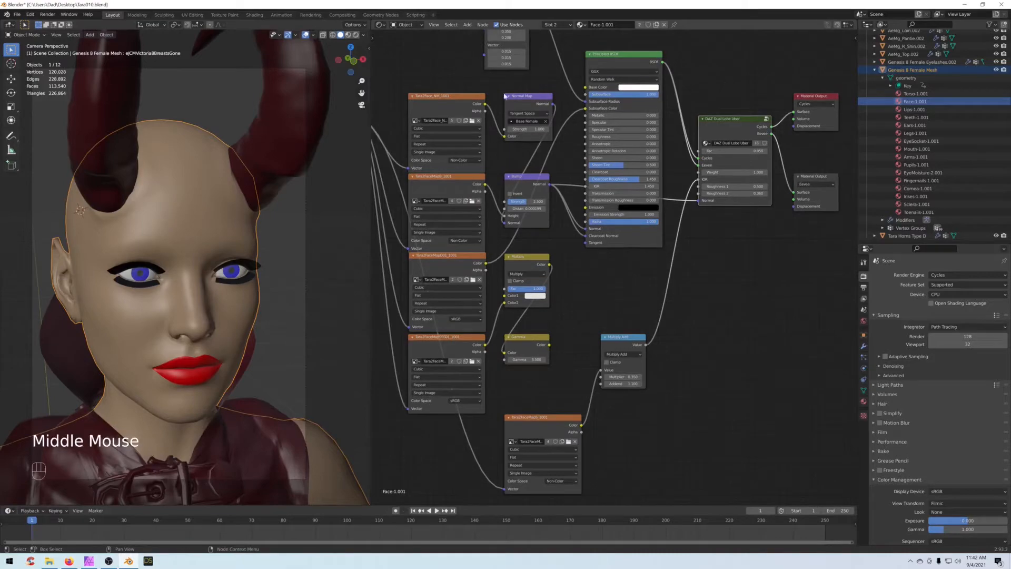
Step: Switch to Affinity Photo to compare the render's forehead colour with the reference faces, and return to Blender
left_click(16, 14)
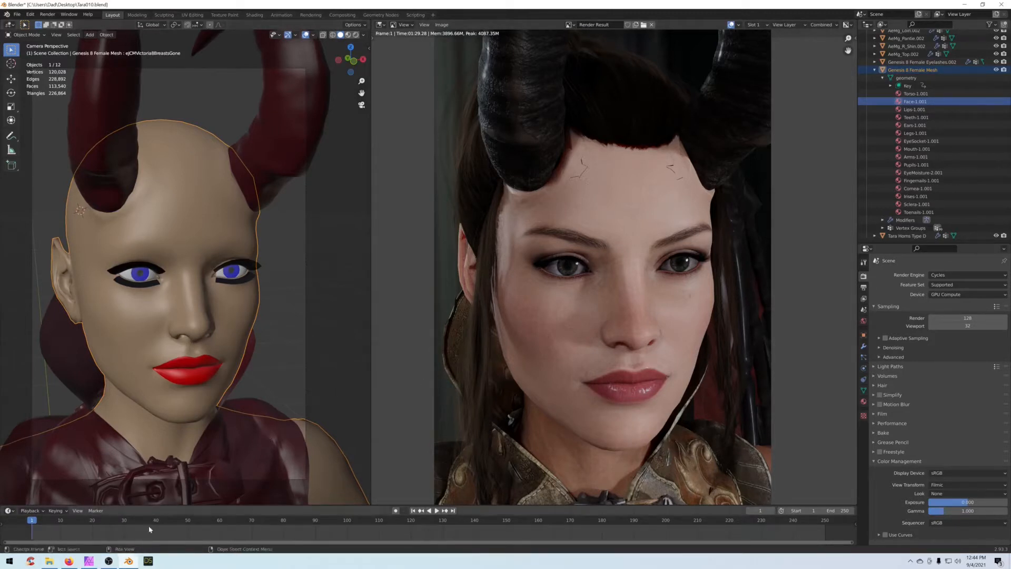
left_click(88, 562)
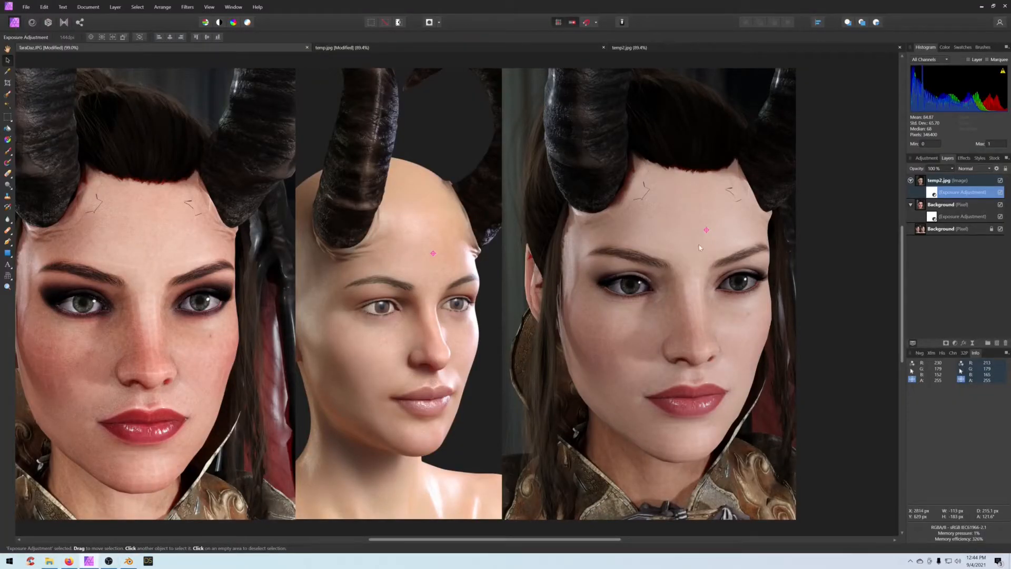
left_click_drag(706, 230, 708, 230)
left_click(981, 6)
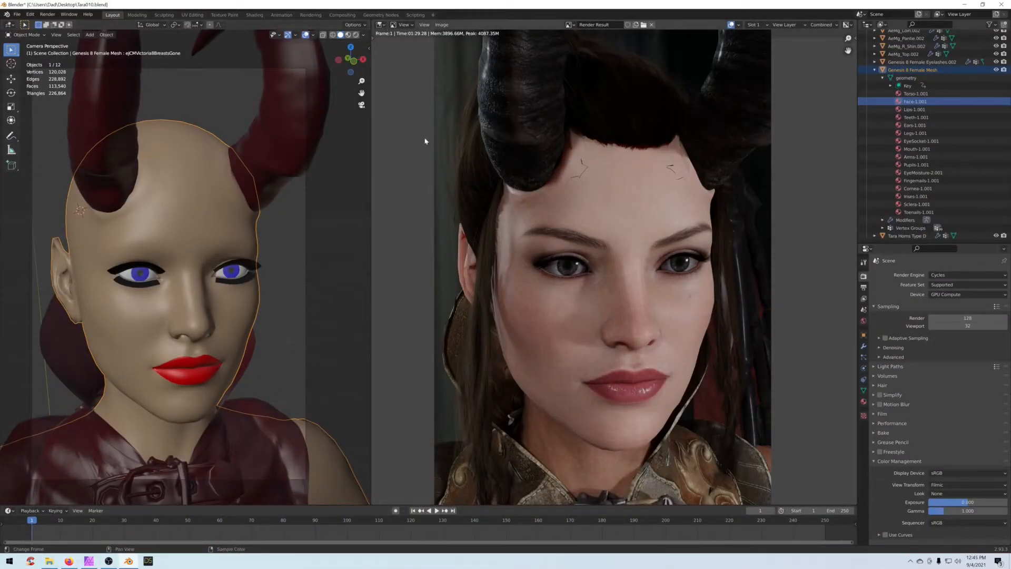
Step: Reopen the Face-1.001 material in the Shader Editor and delete the RGB Curves node feeding the Subsurface Color
left_click(380, 25)
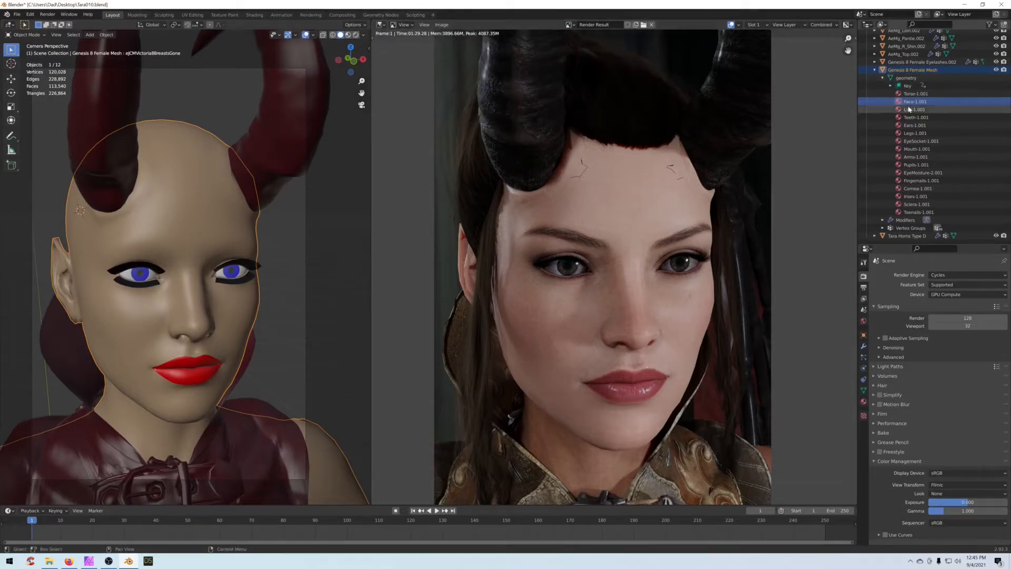
left_click(380, 25)
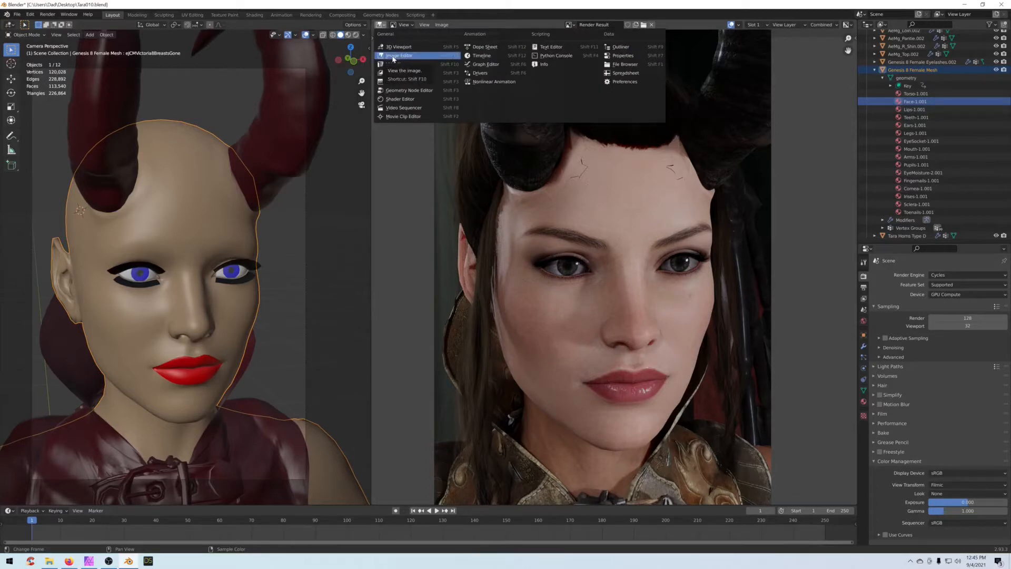
left_click(399, 99)
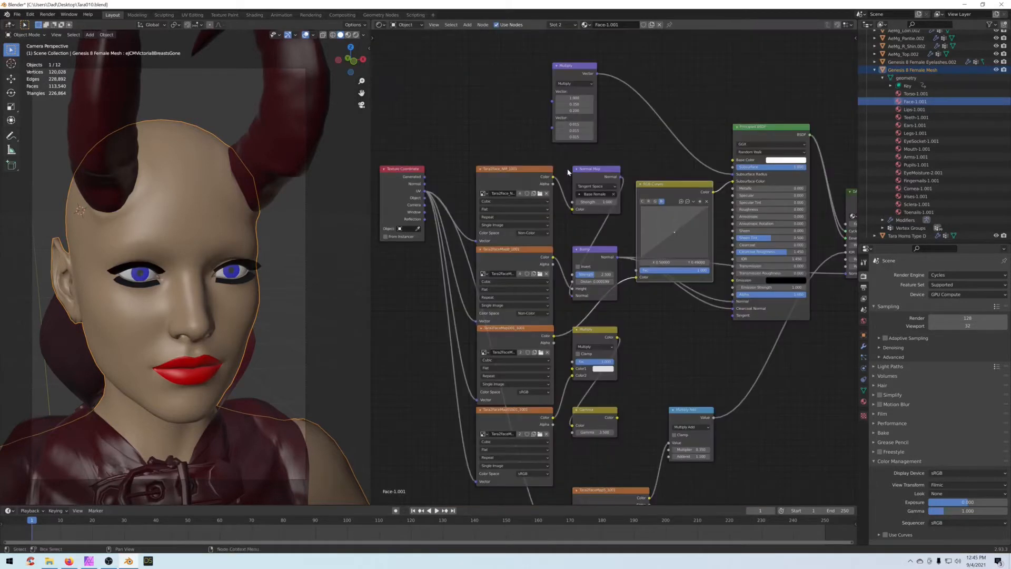
middle_click_drag(670, 306, 649, 284)
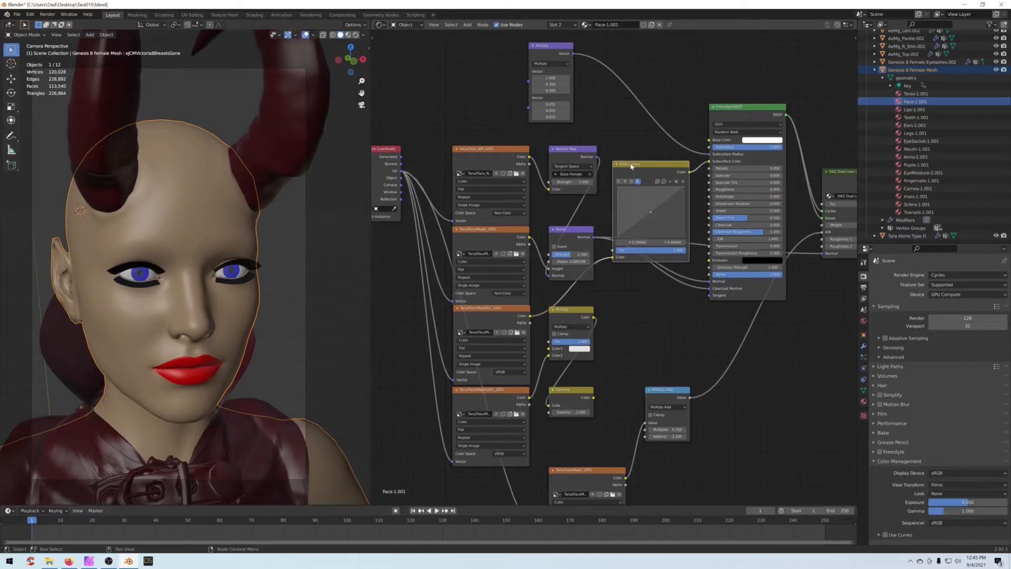
key("x")
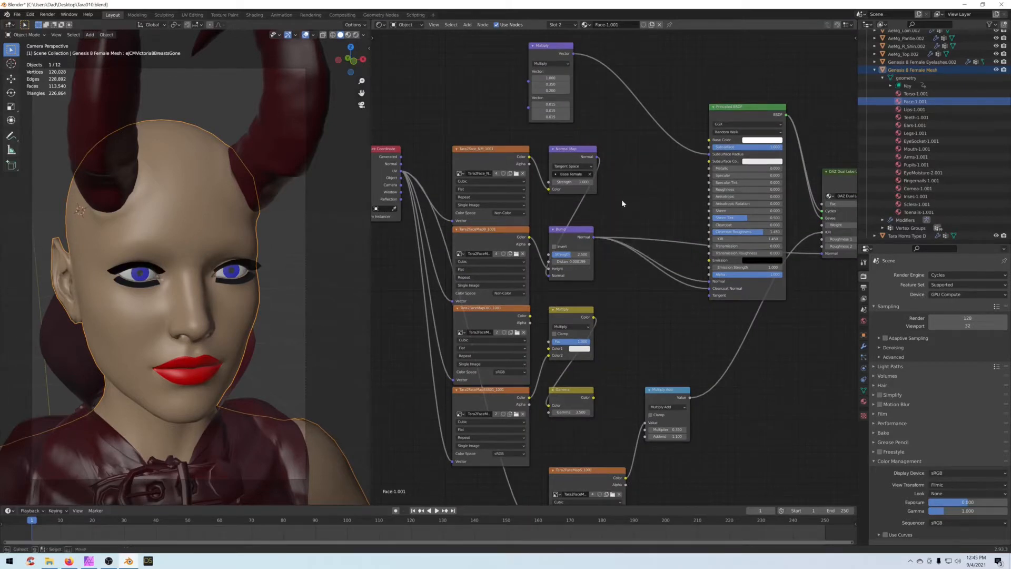
Step: Add a Gamma node between the face colour texture and the Principled BSDF's Subsurface Color
key("shift+a")
mouse_move(622, 203)
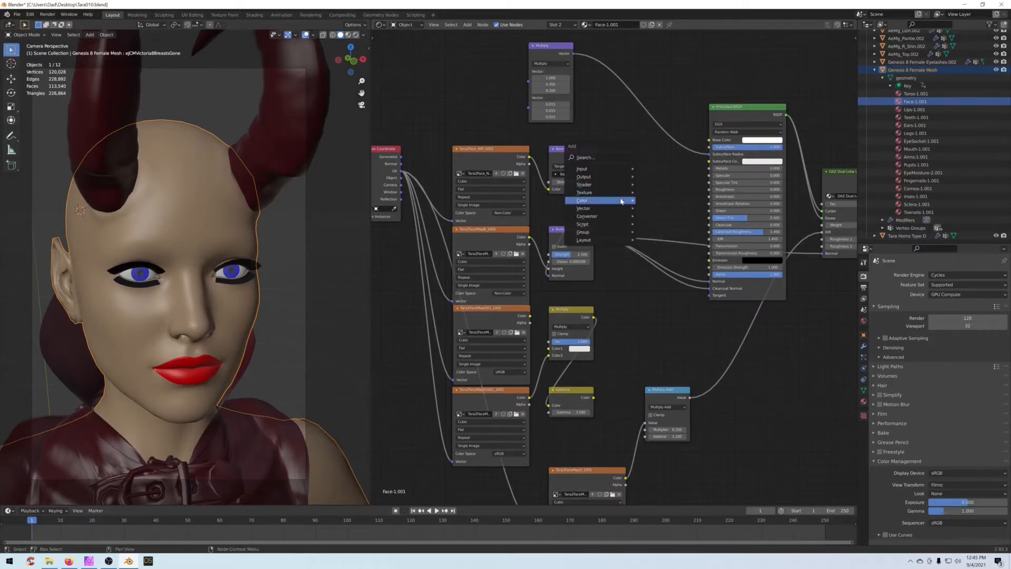
left_click(656, 210)
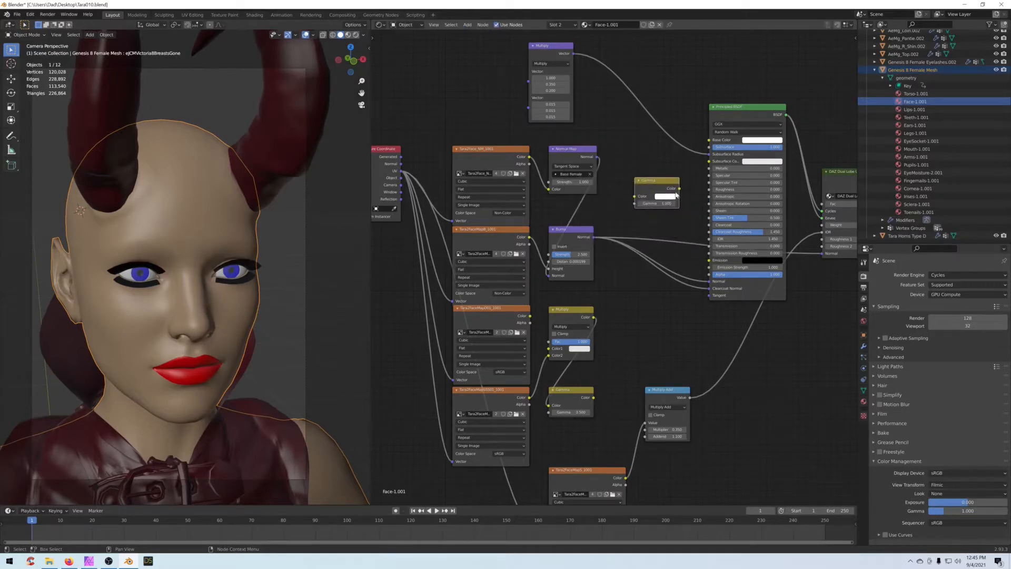
left_click(697, 171)
left_click_drag(680, 189, 709, 160)
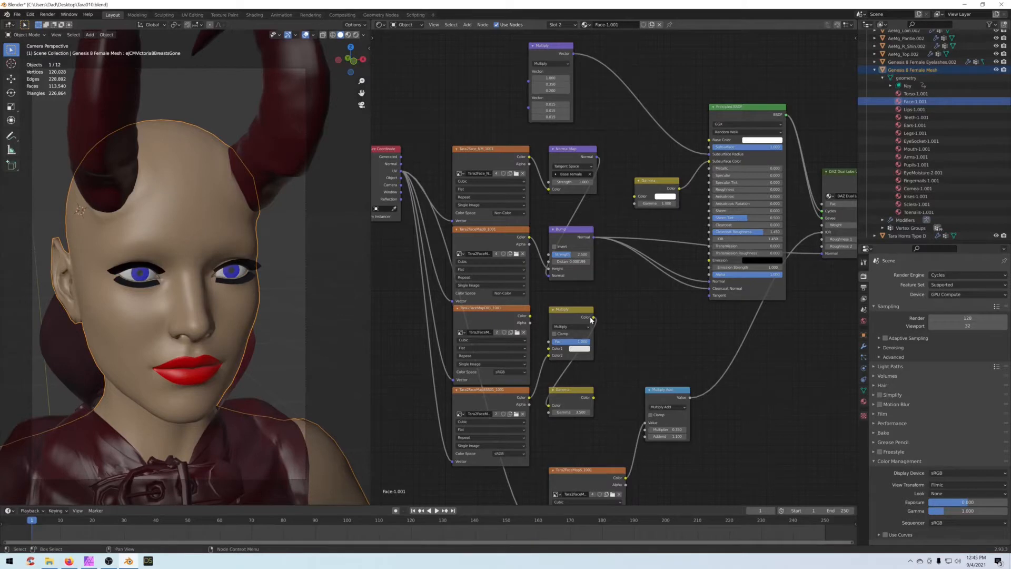
left_click_drag(530, 316, 635, 197)
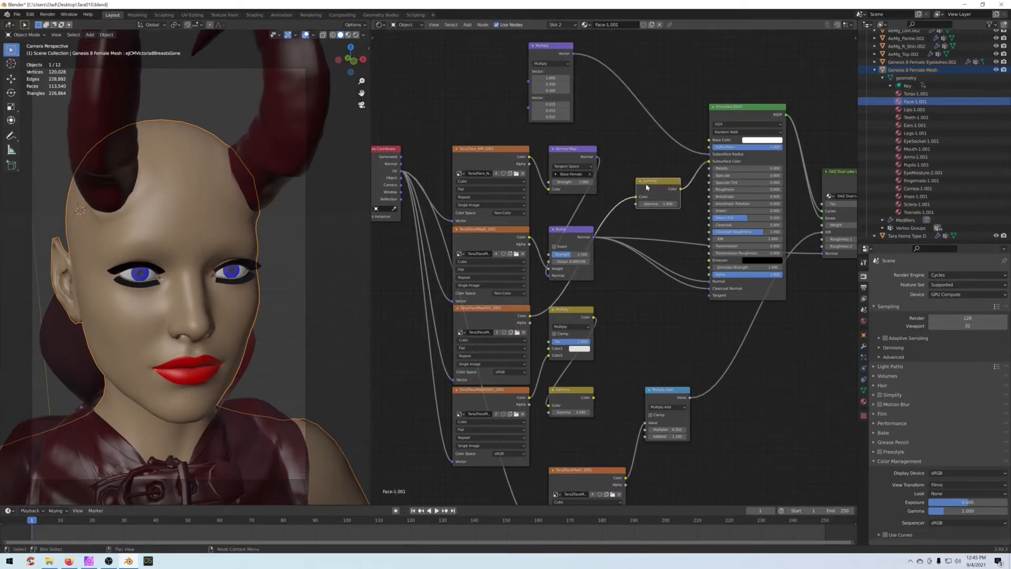
Step: Set the new Gamma node's value to 1.3 and preview the face in rendered shading
middle_click_drag(619, 157, 626, 154)
double_click(653, 201)
type("1.3")
key("Return")
left_click(356, 35)
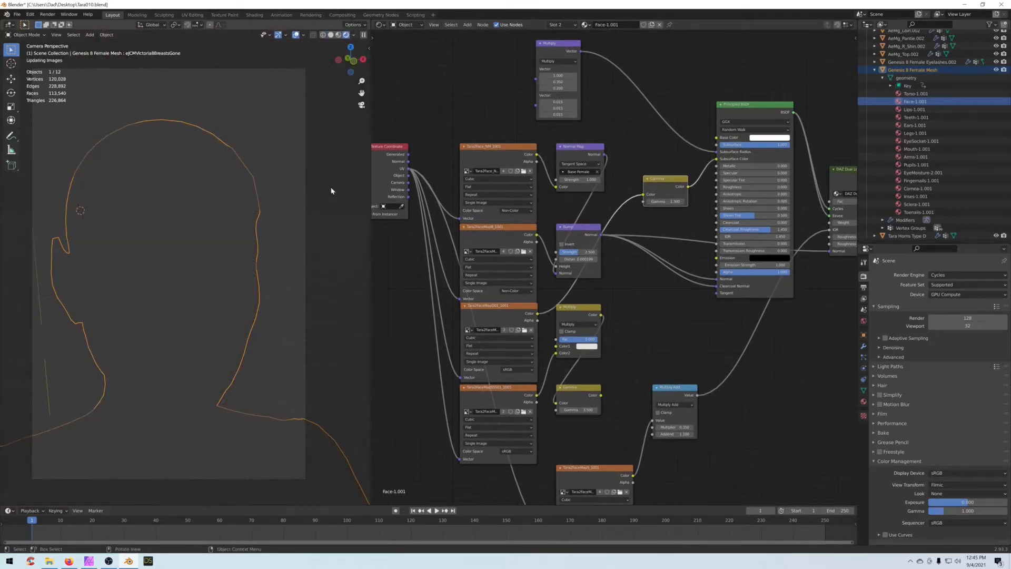
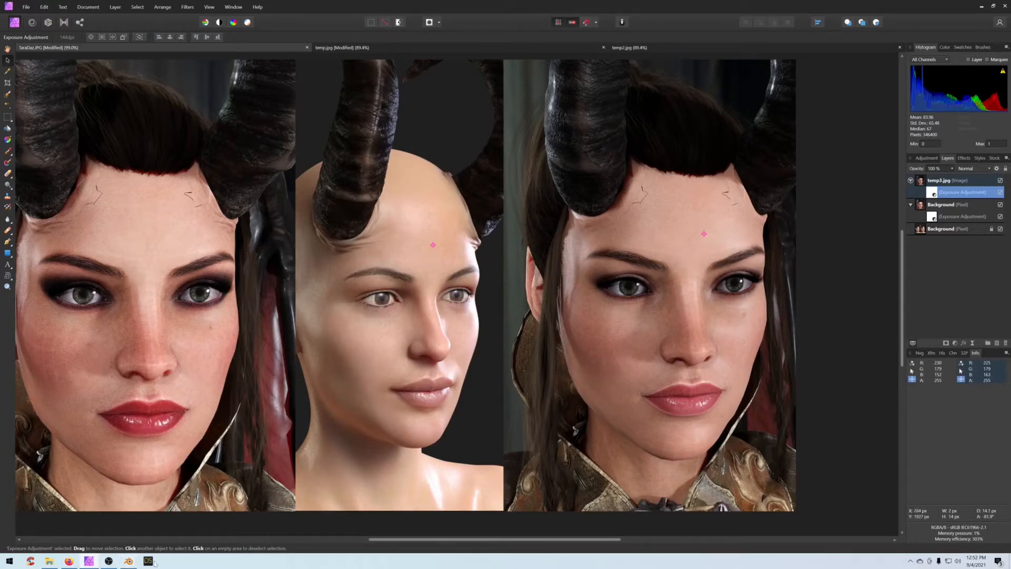
left_click(108, 561)
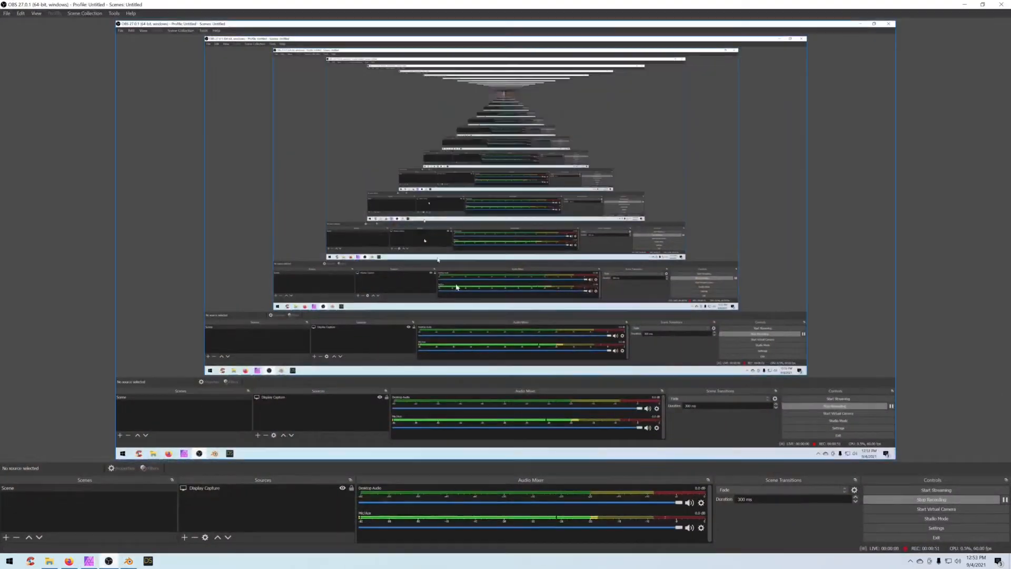
left_click(109, 560)
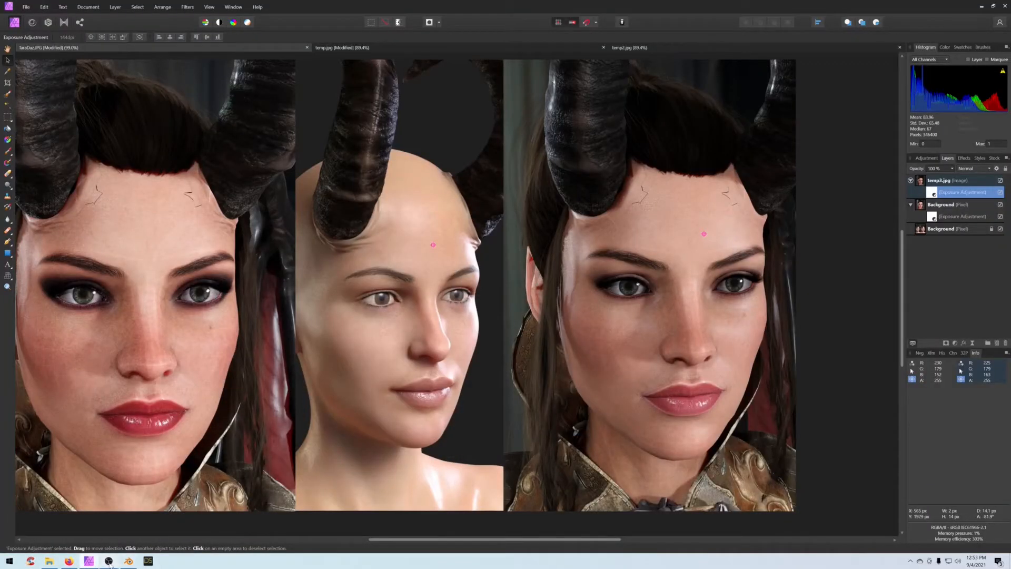
Step: Switch back to Blender, try the Medium High Contrast look on the render, and set the look to Medium Contrast
left_click(129, 561)
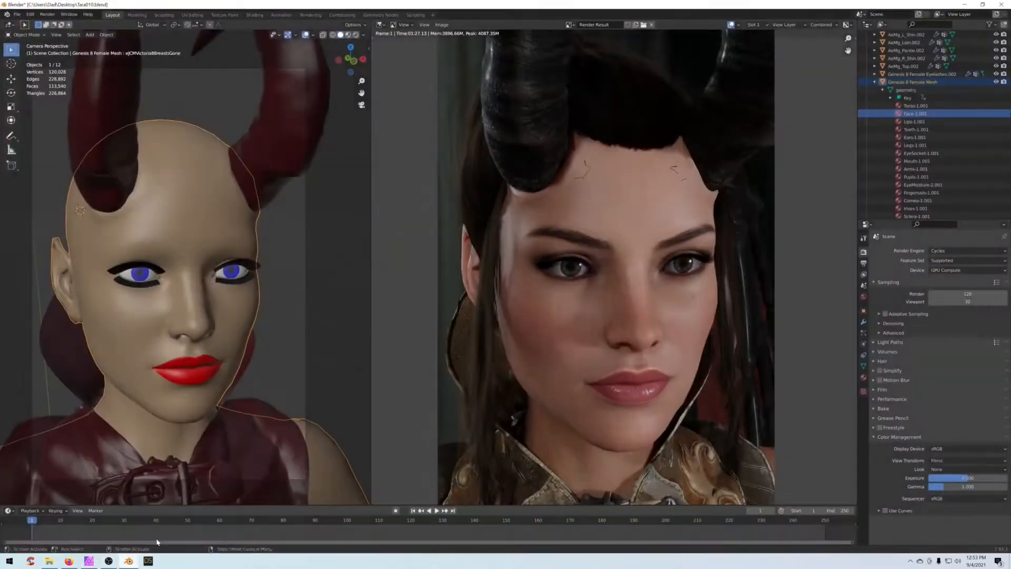
left_click(942, 470)
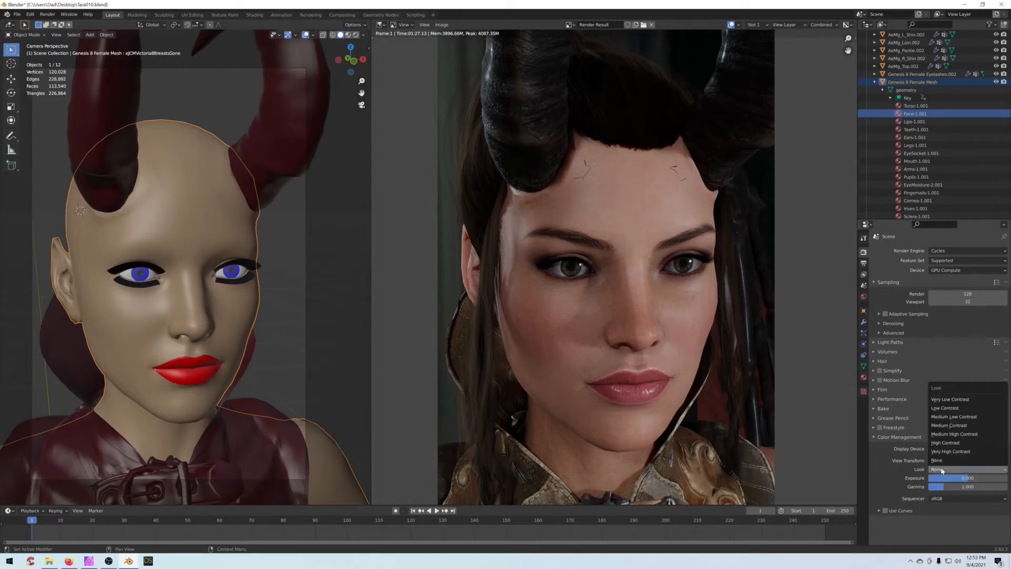
left_click(953, 434)
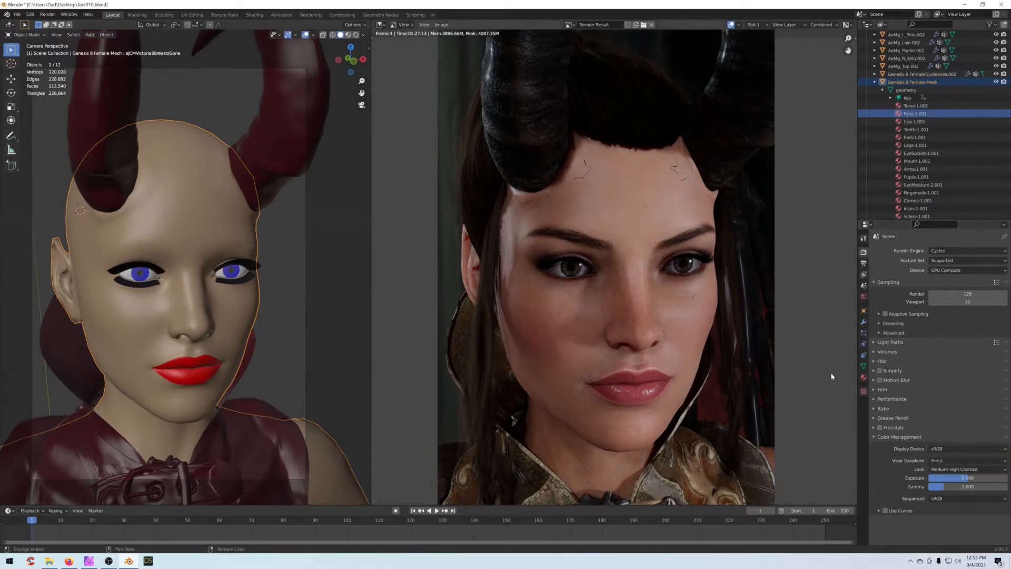
left_click(945, 471)
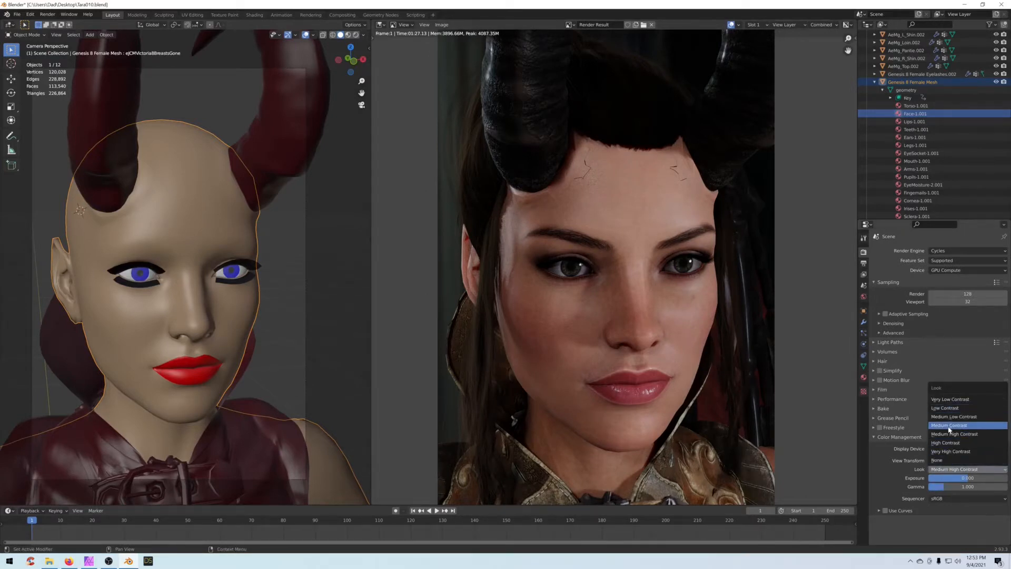
left_click(947, 425)
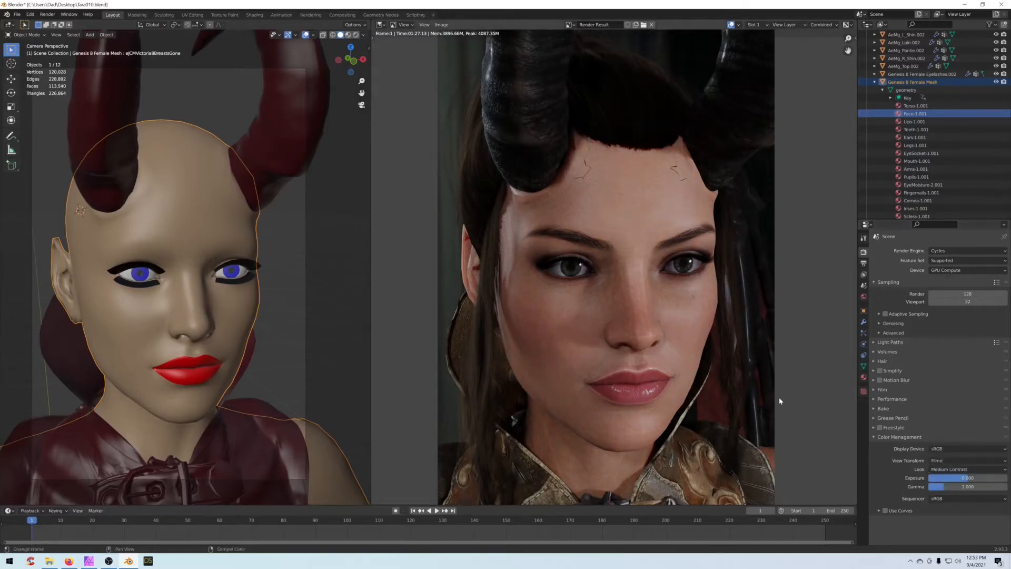
scroll(770, 375, "up", 1)
scroll(769, 375, "down", 1)
middle_click_drag(769, 375, 777, 381)
scroll(776, 378, "up", 1)
scroll(774, 376, "down", 1)
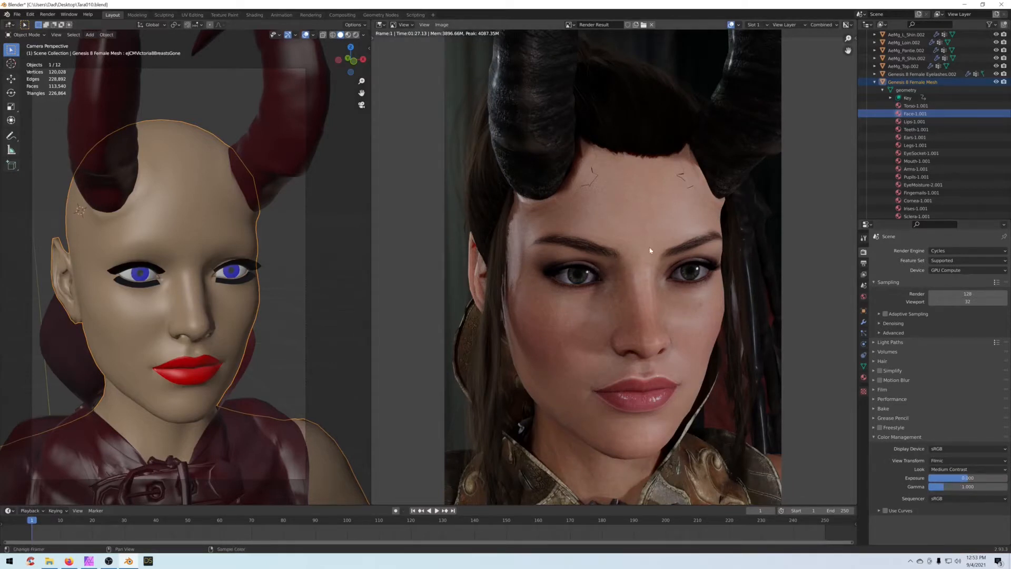
Step: Try an exposure of 0.6 on the render, check the world background settings, and reset the exposure to its default
left_click(948, 478)
type(".6")
key("Return")
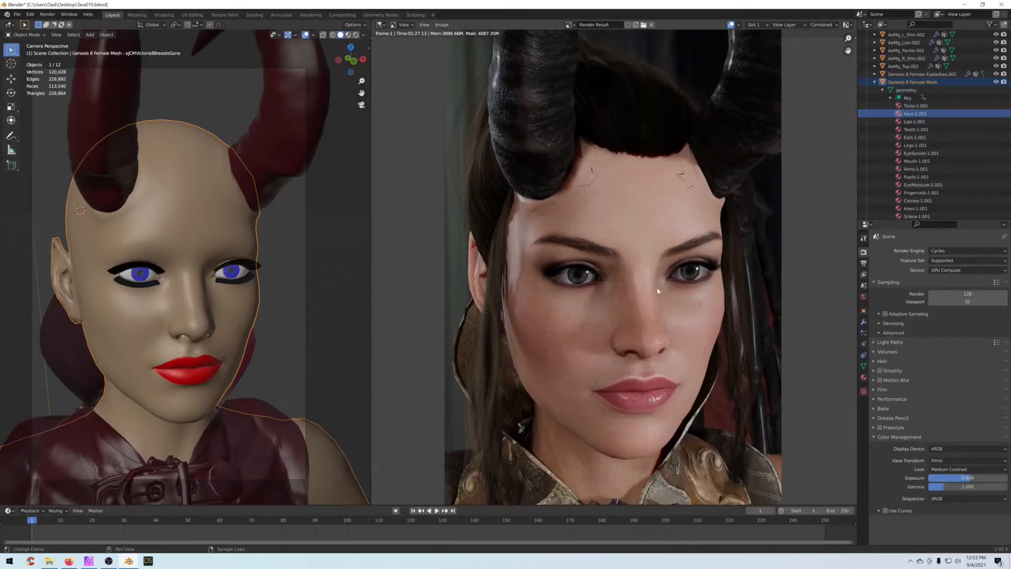
left_click(863, 296)
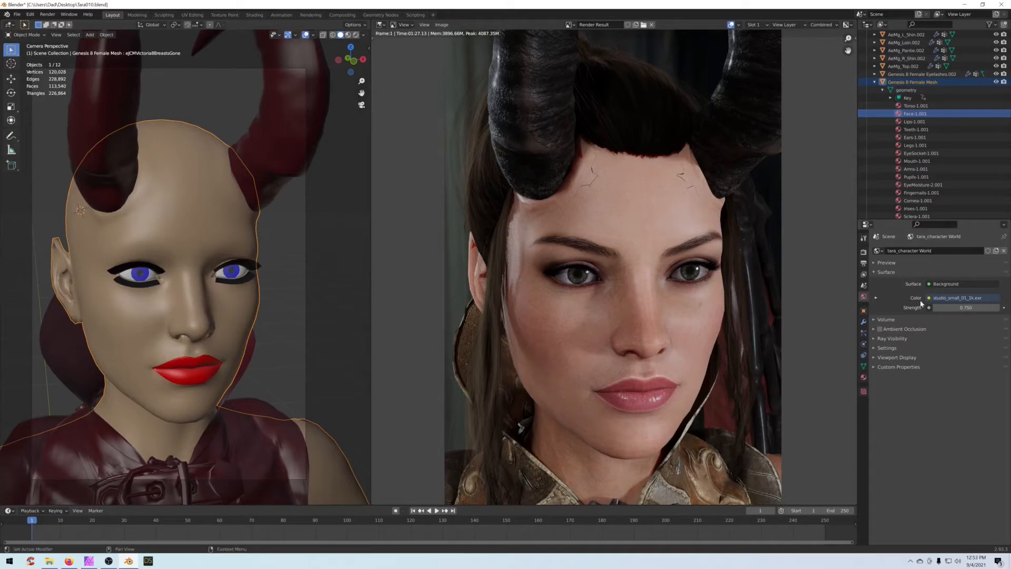
left_click(864, 252)
key("BackSpace")
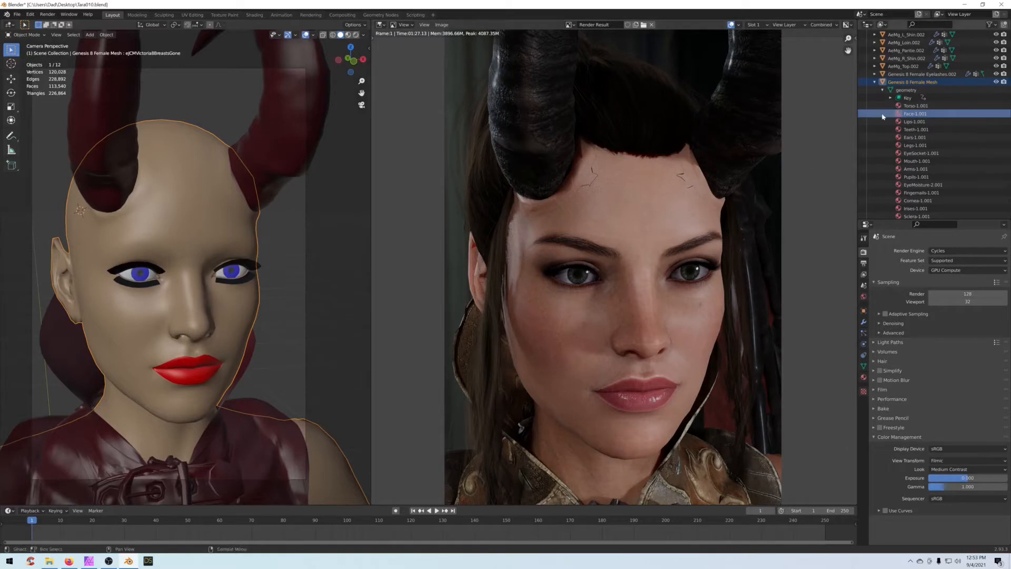
Step: Show the face material's nodes in place of the render and place the Gamma and vector Multiply nodes beside the Principled BSDF
left_click(381, 25)
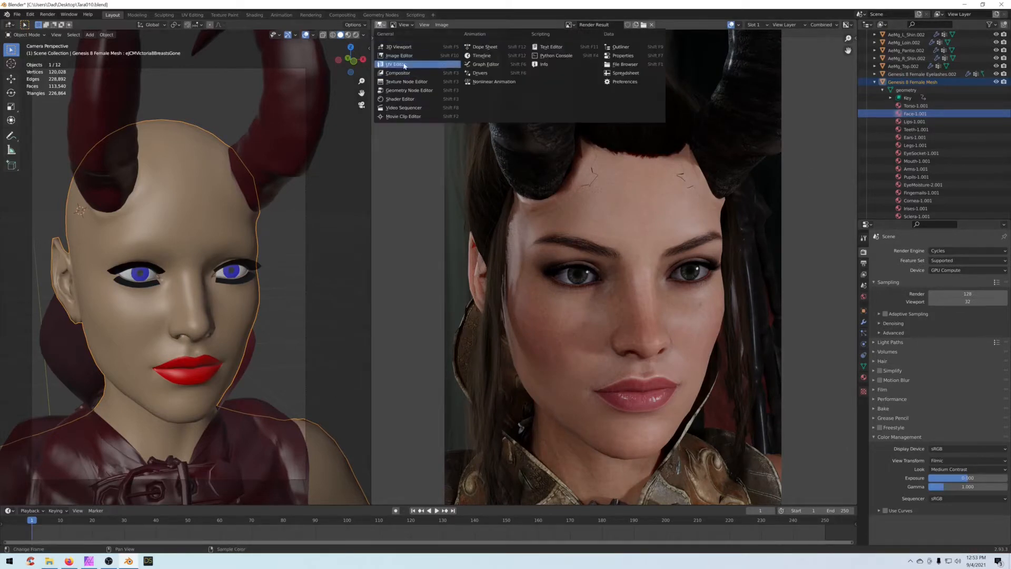
left_click(401, 99)
middle_click_drag(638, 222, 631, 233)
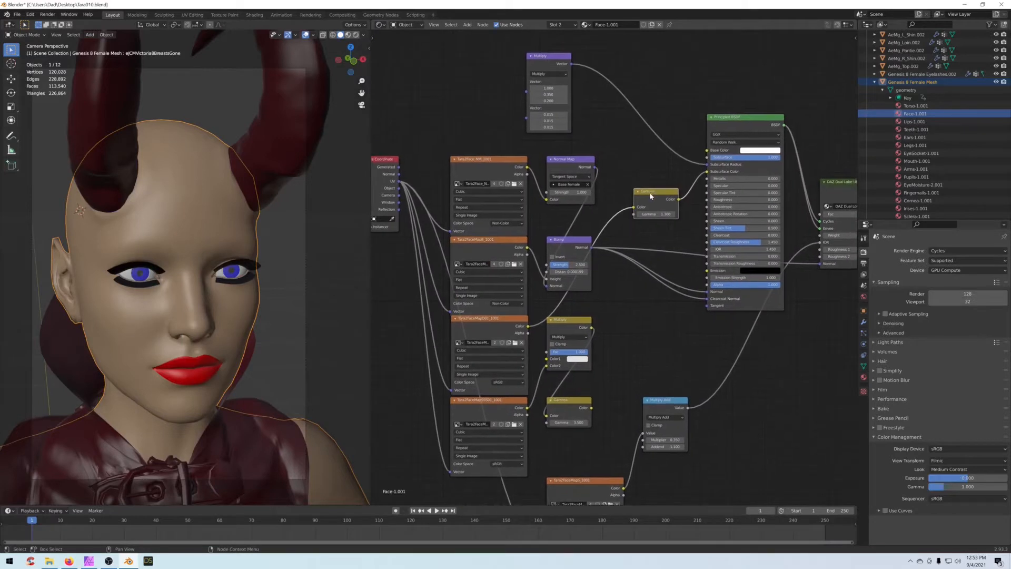
left_click_drag(647, 195, 646, 184)
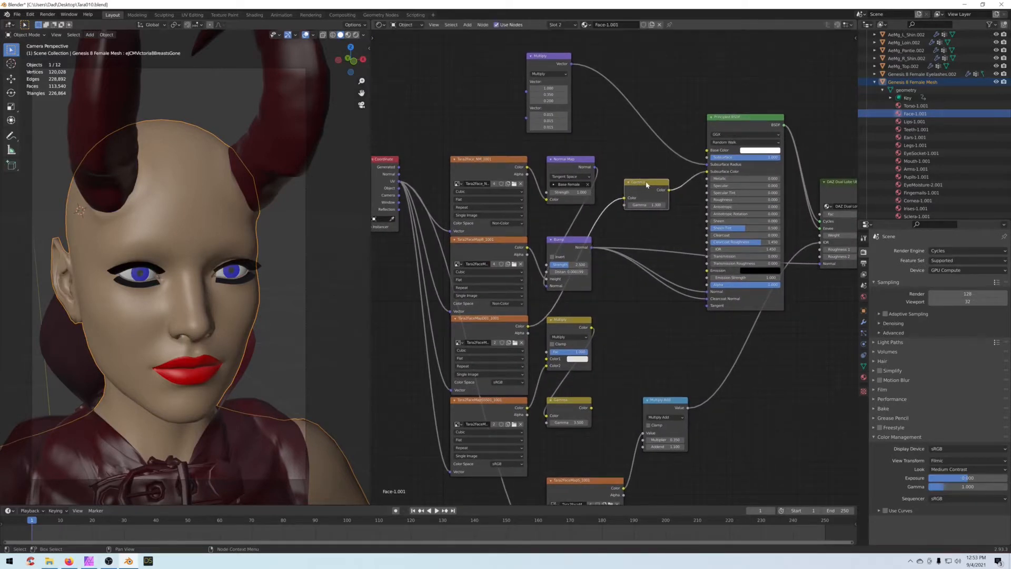
left_click(541, 59)
left_click_drag(540, 59, 637, 76)
Step: Combine the vector Multiply node and the new Gamma node into one node group
left_click_drag(677, 44, 626, 221)
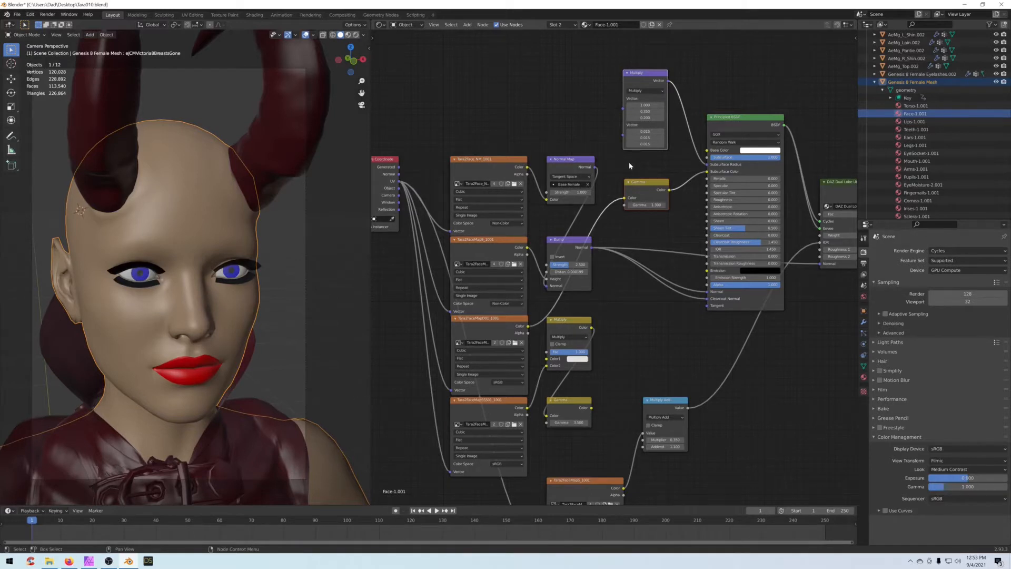
key("ctrl")
key("ctrl+g")
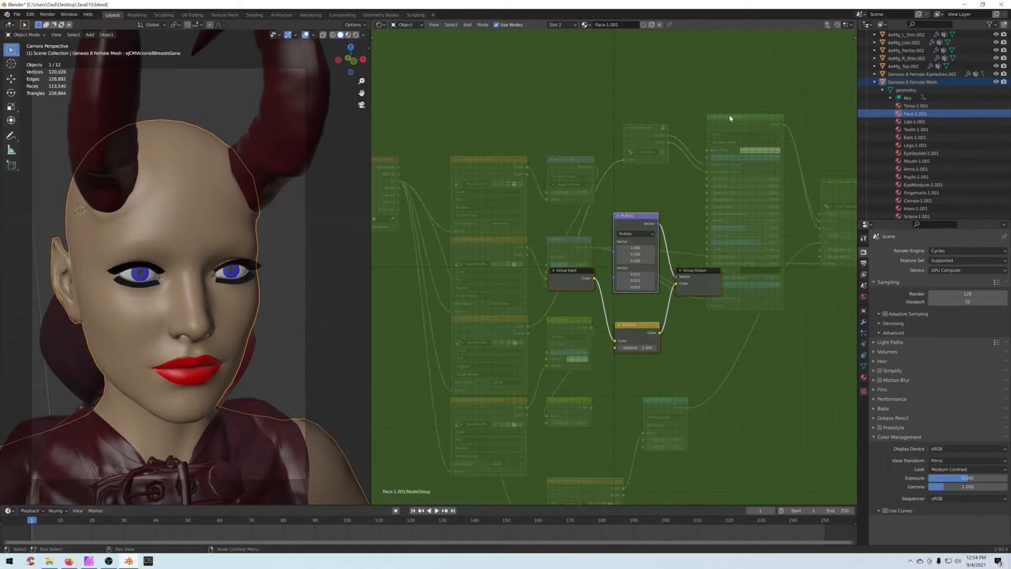
Step: Label the vector Multiply node inside the group Skin_Settings
key("n")
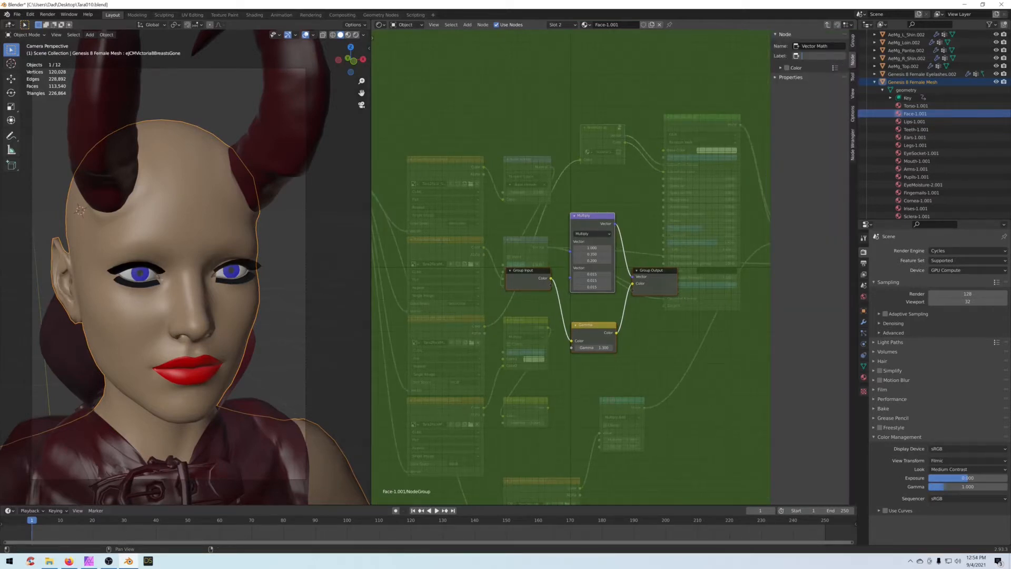
type("Skin_Settings")
key("Return")
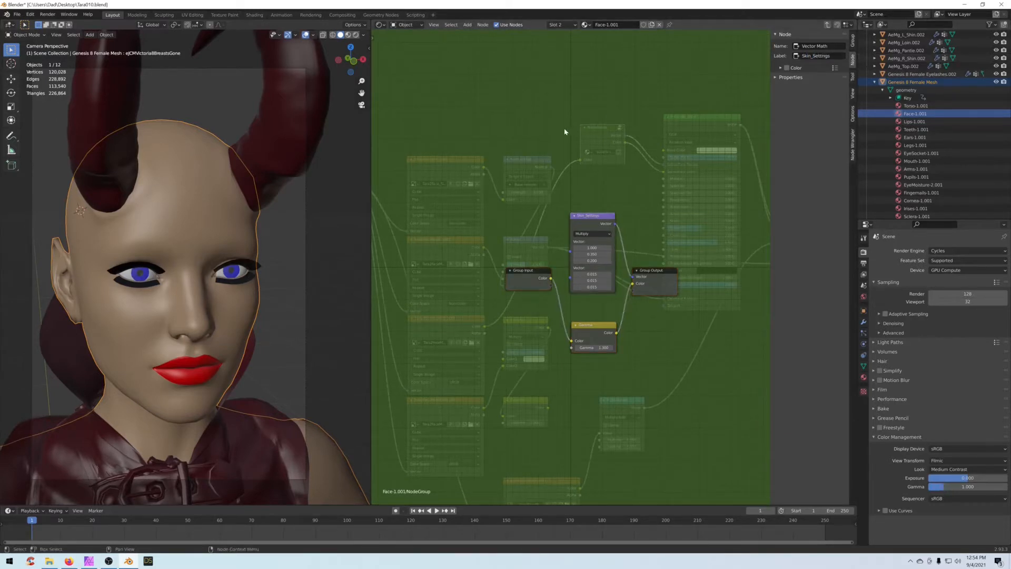
Step: Leave the group, rename it Sking_Settings, and move it down level with the Principled BSDF's subsurface inputs
key("Tab")
double_click(604, 153)
type("Skin_")
type("Settings")
key("Return")
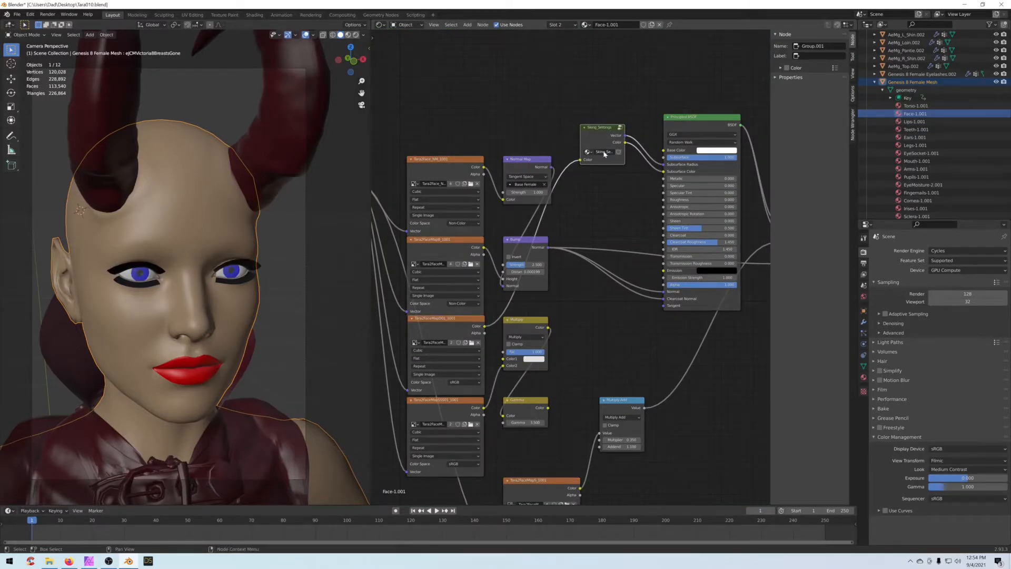
left_click_drag(591, 133, 599, 168)
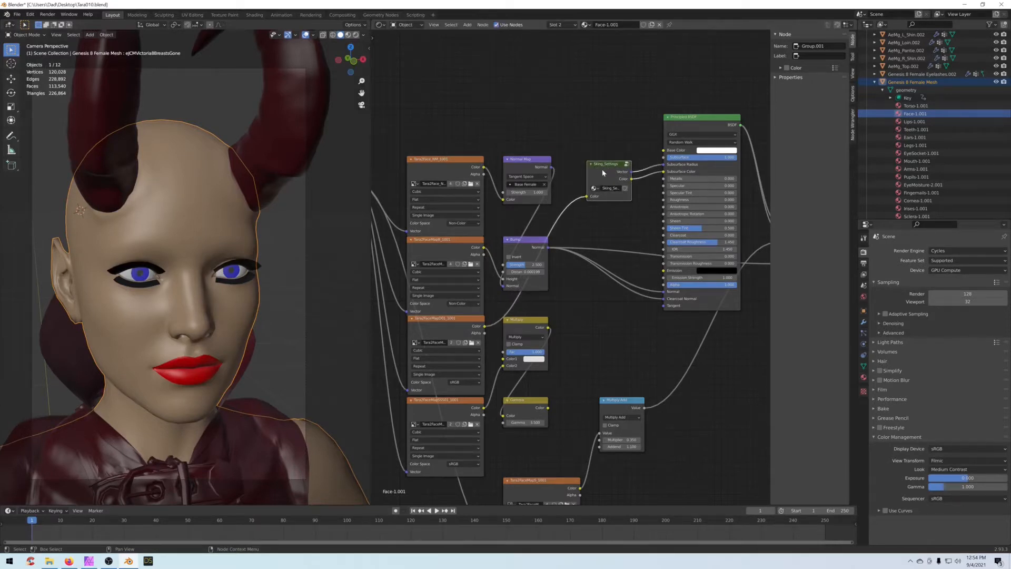
Step: Correct the face material's node group name to Skin_Settings and move the group slightly down beside the Principled BSDF
key("Tab")
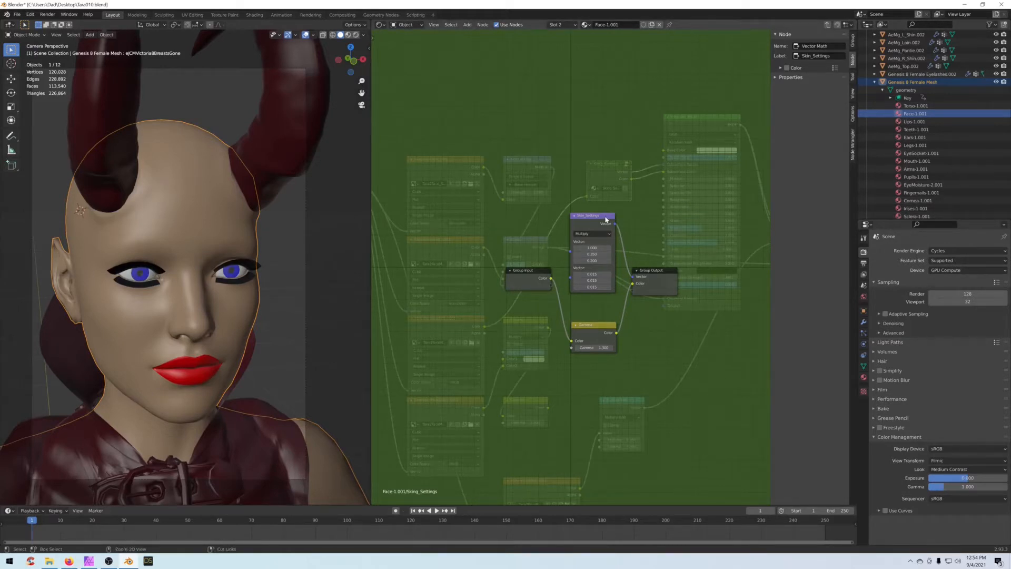
key("Tab")
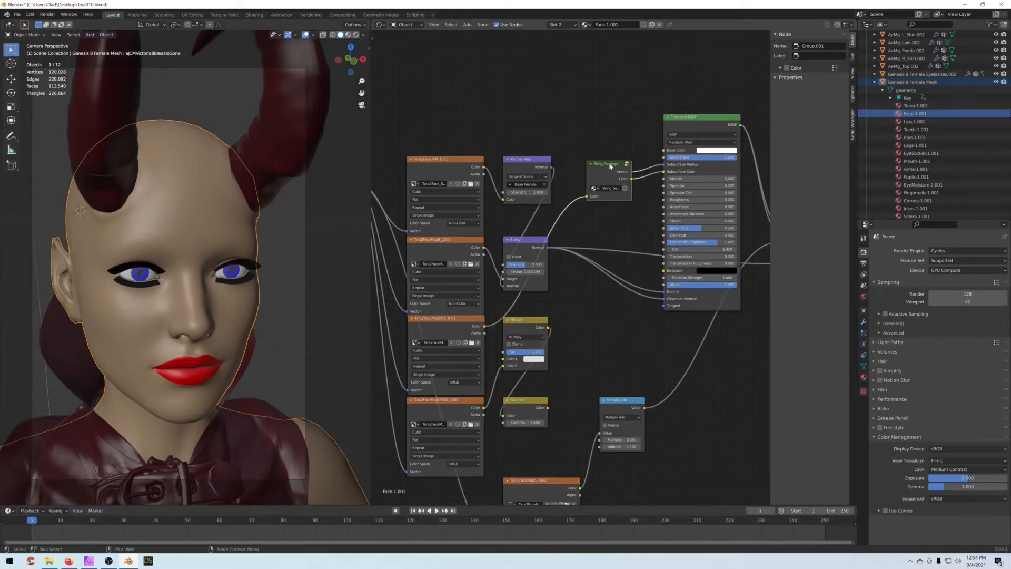
key("Tab")
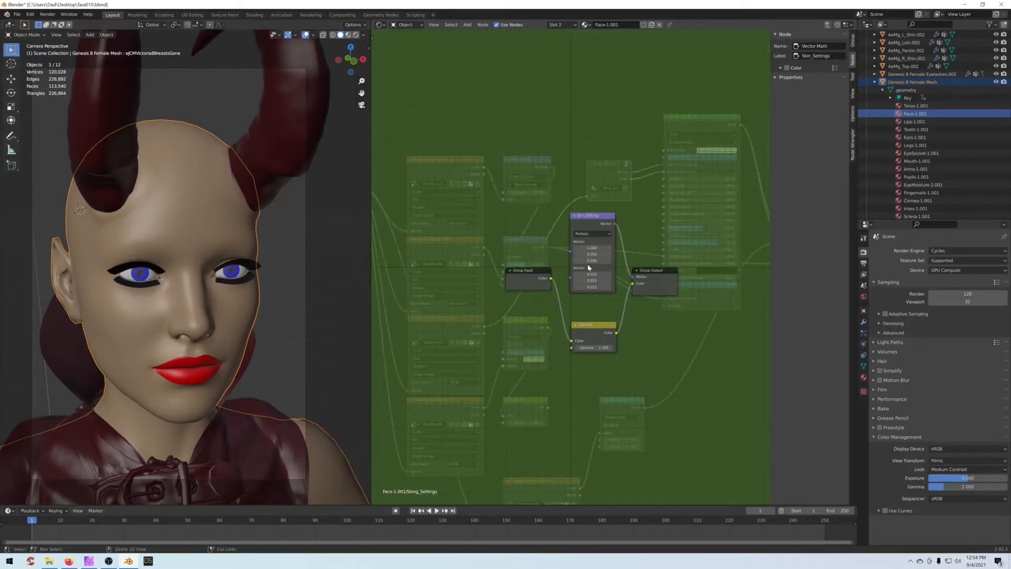
key("Tab")
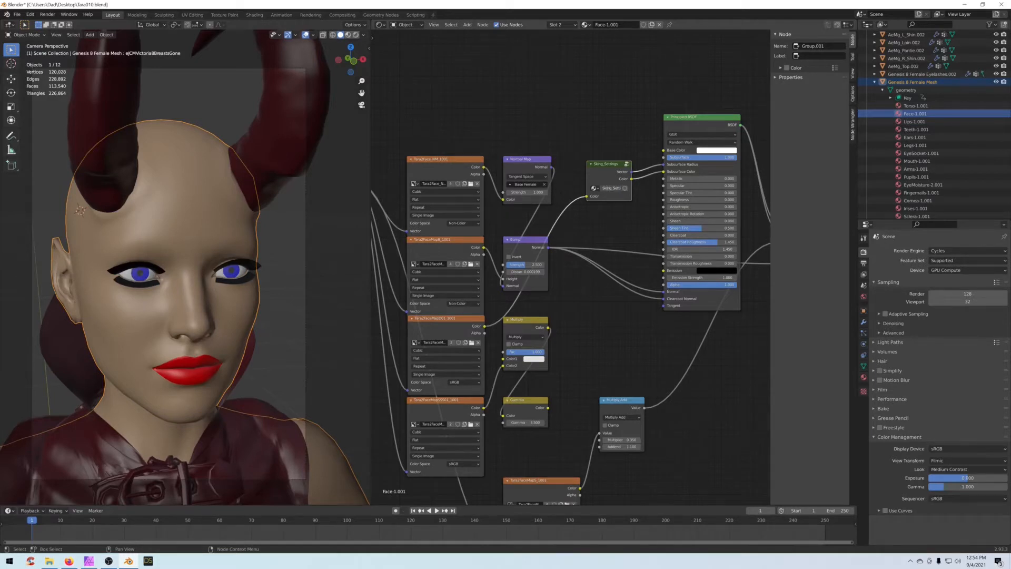
key("Return")
left_click_drag(611, 166, 608, 197)
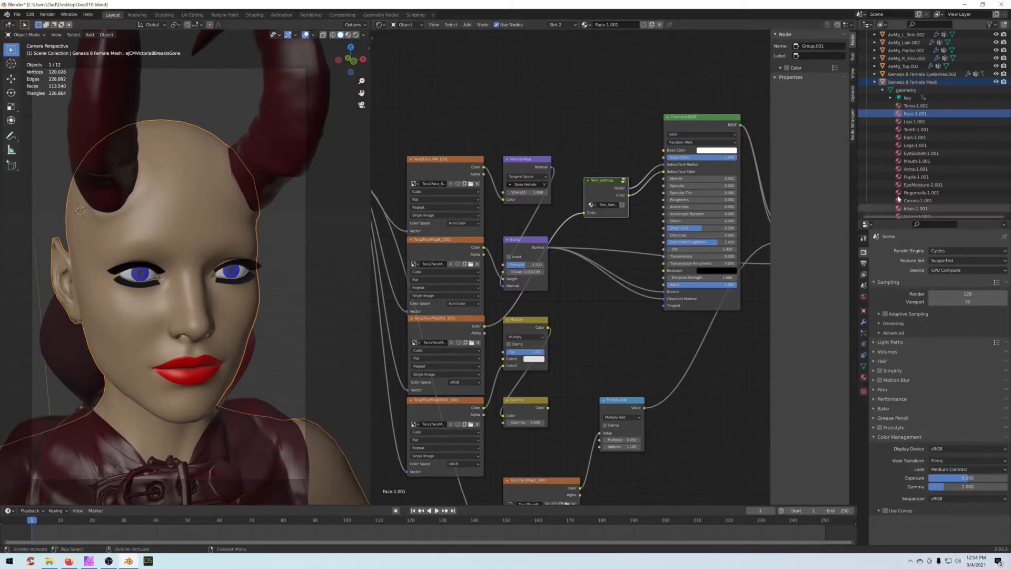
Step: Paste the Skin_Settings group into the Torso-1.001 material, feed the torso diffuse texture into its Color input, and shift the Principled BSDF
left_click(915, 105)
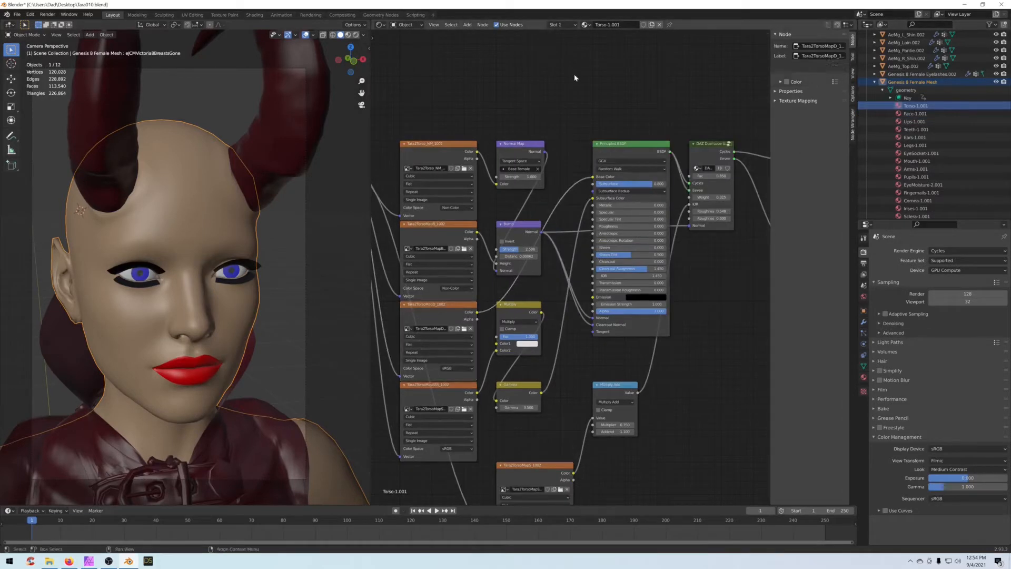
key("ctrl+v")
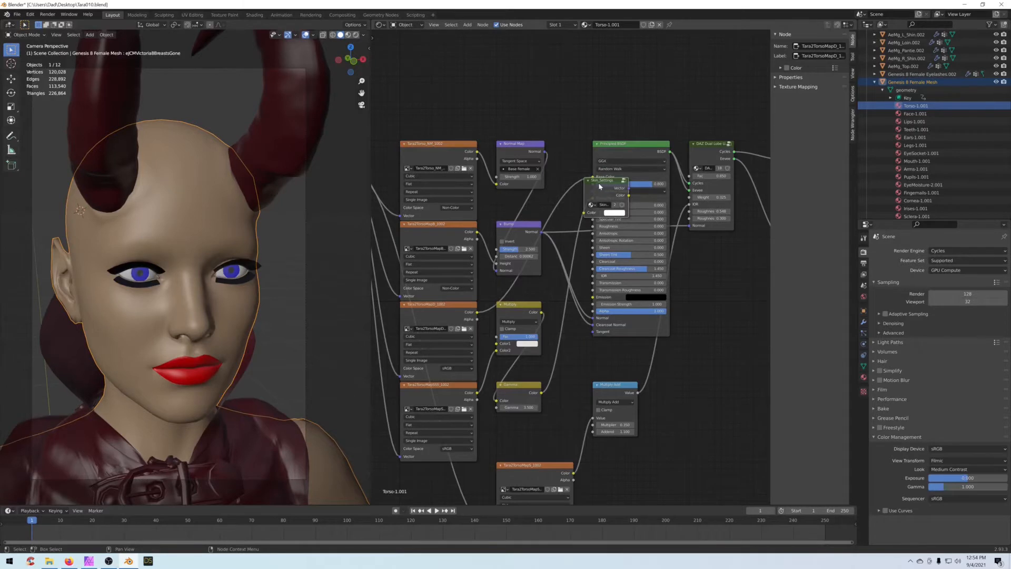
left_click_drag(608, 180, 562, 83)
left_click_drag(591, 177, 593, 198)
left_click_drag(621, 158, 626, 145)
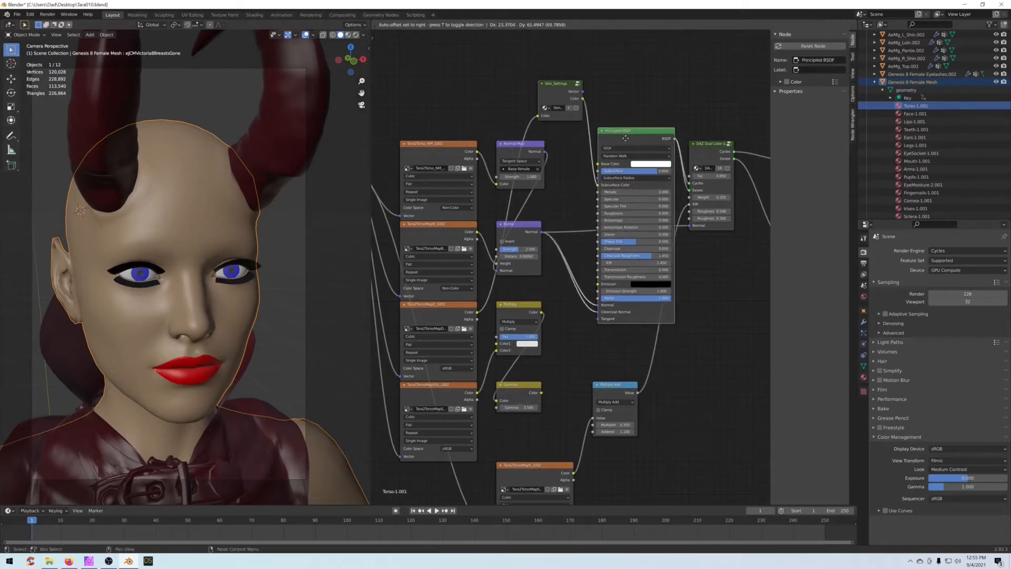
Step: Connect the torso's Skin_Settings outputs to Subsurface Radius and Subsurface Color, place the group beside them, and set Subsurface to 1
left_click_drag(583, 98, 604, 172)
left_click_drag(574, 90, 546, 193)
left_click_drag(638, 172, 658, 171)
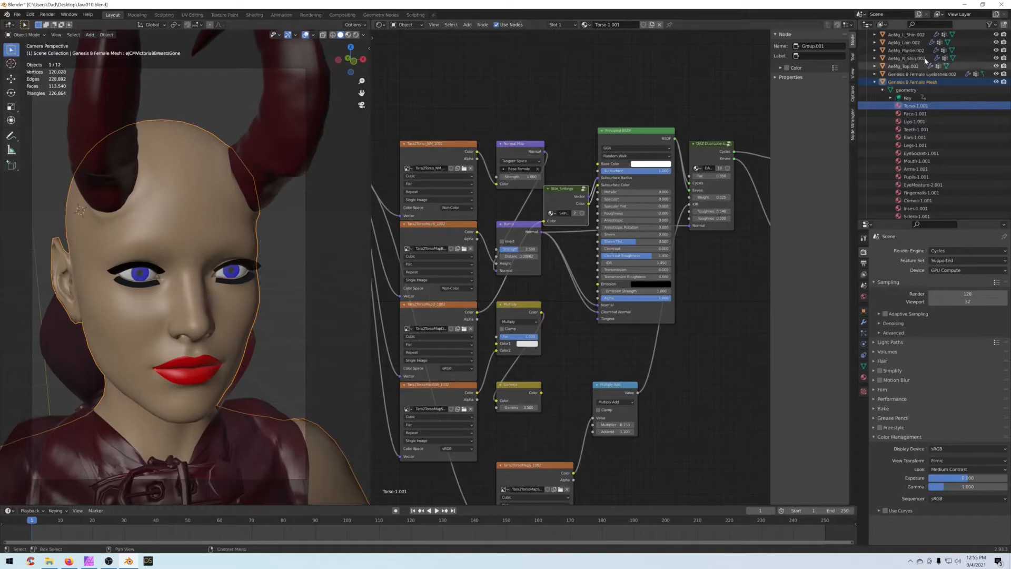
Step: Paste the Skin_Settings group into the Lips-1.001 material and route the texture color from Subsurface Color into the group's Color input
left_click(911, 122)
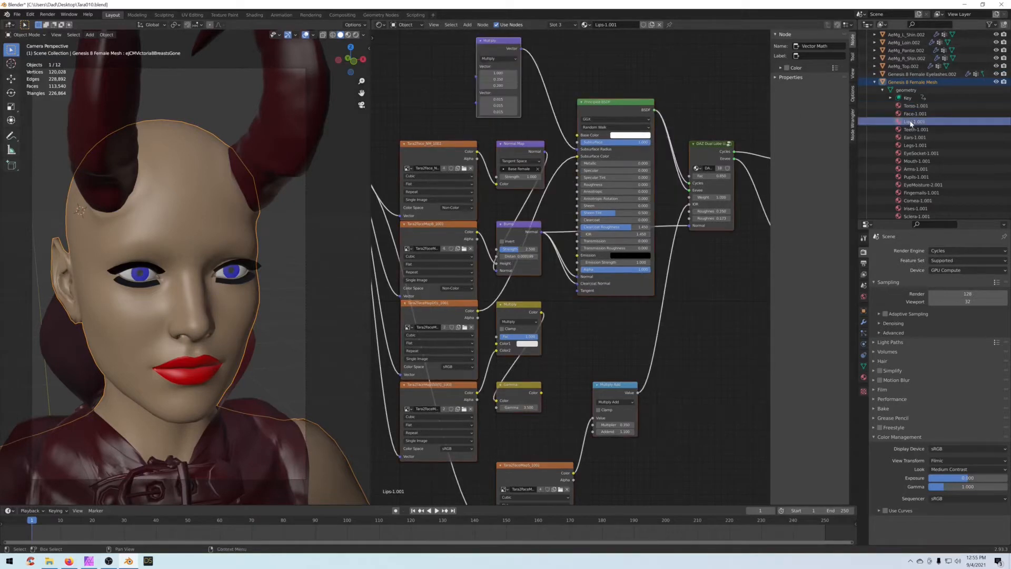
middle_click_drag(565, 100, 578, 148)
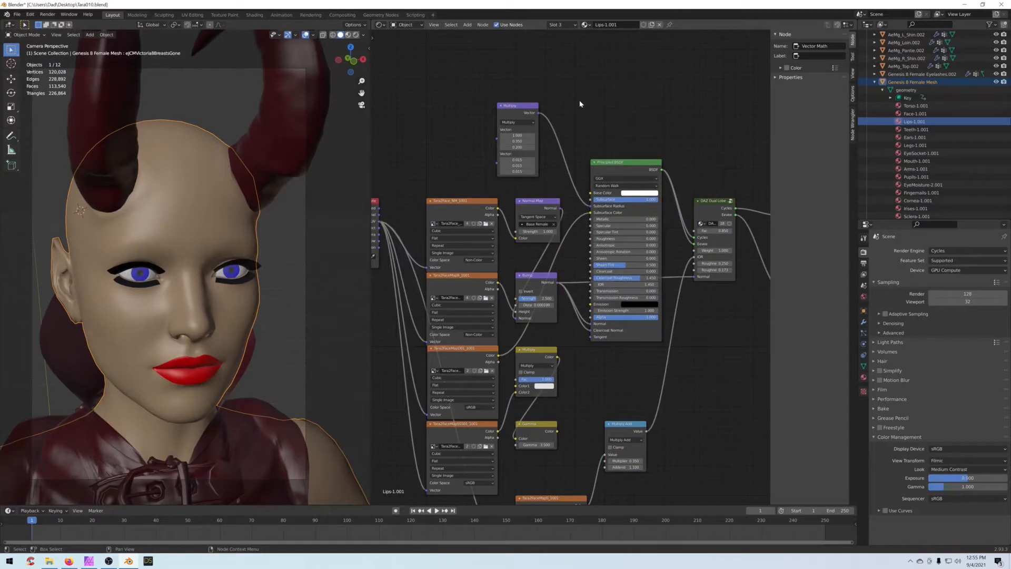
key("ctrl+v")
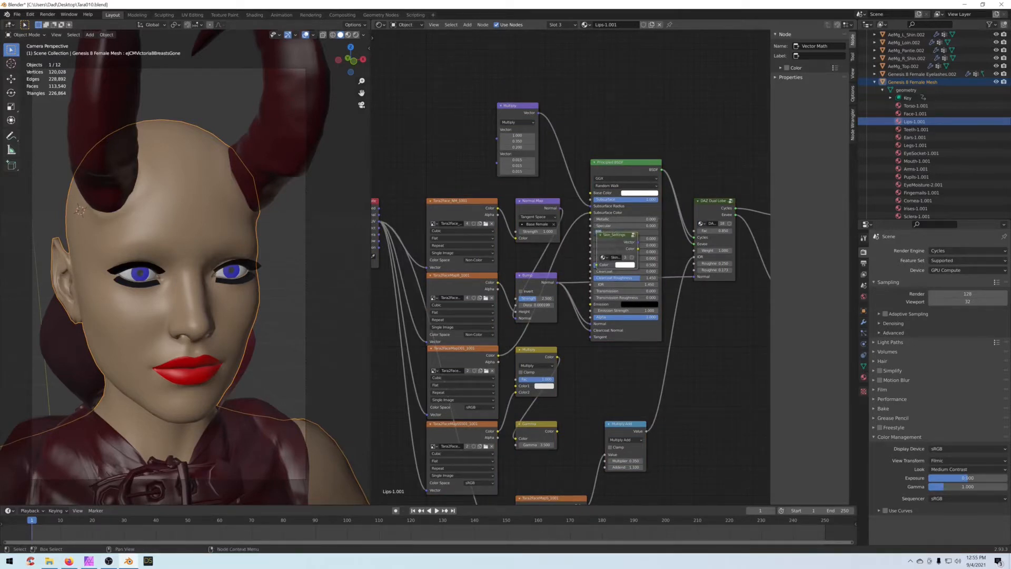
left_click_drag(615, 236, 588, 89)
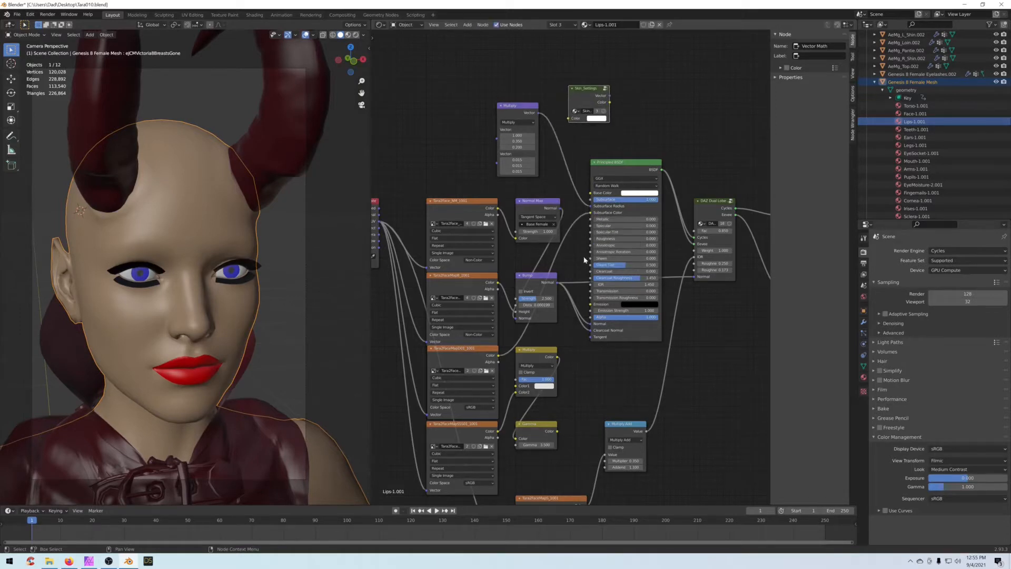
left_click_drag(590, 213, 569, 119)
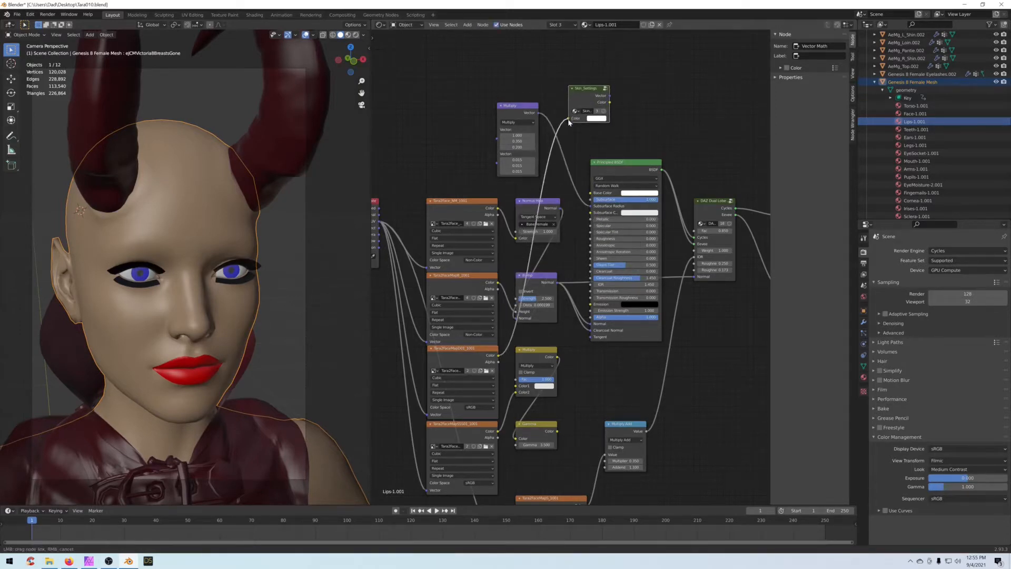
Step: Replace the lips' old vector Multiply node by linking Skin_Settings to Subsurface Radius and Subsurface Color, and reposition the nodes
left_click(513, 108)
key("Delete")
left_click_drag(596, 98, 590, 213)
left_click_drag(576, 143, 627, 172)
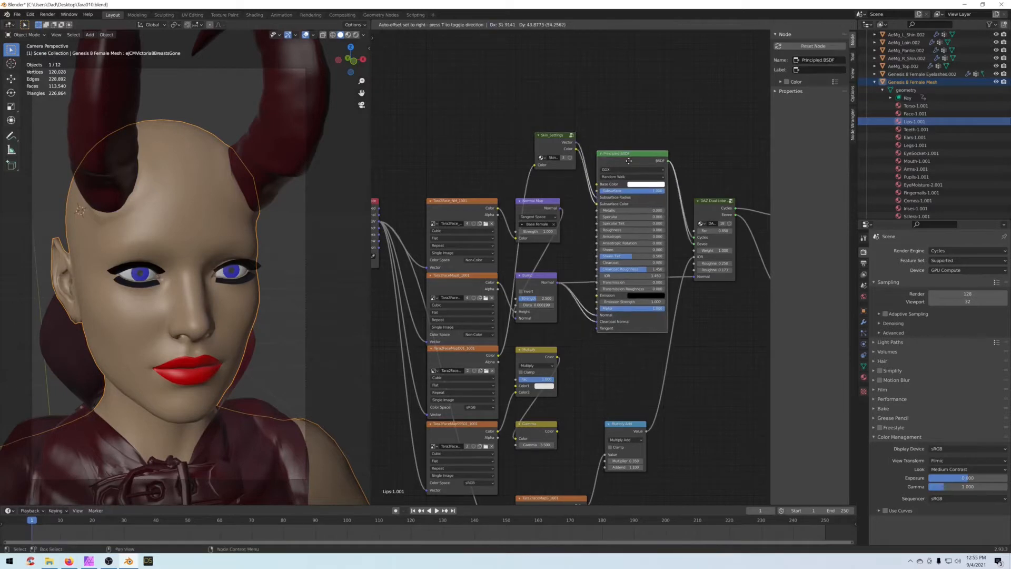
Step: Delete the vector Multiply node from the Ears-1.001 material and paste the Skin_Settings group above the Principled BSDF
left_click(915, 137)
left_click_drag(577, 107, 503, 158)
key("x")
key("ctrl+v")
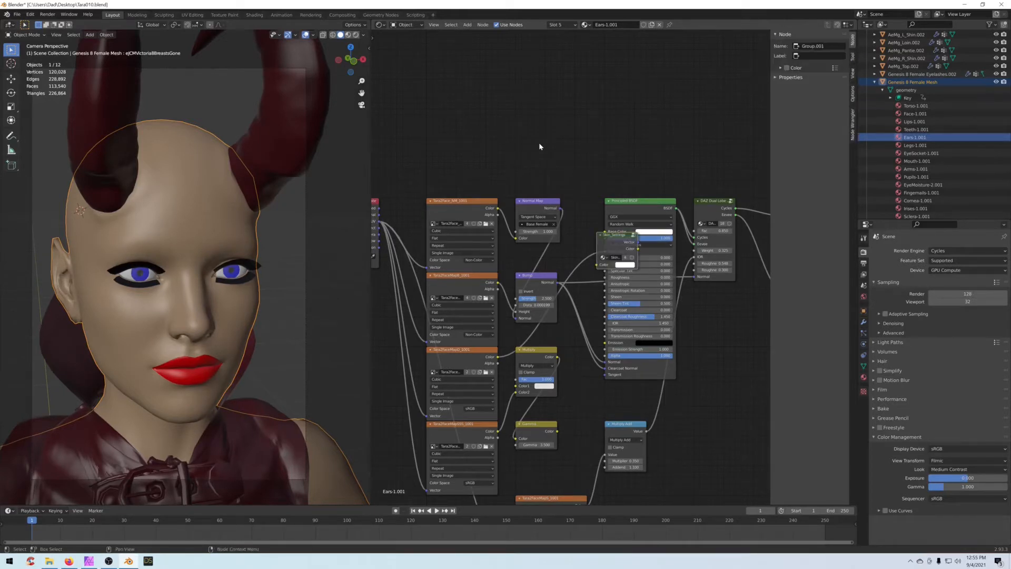
left_click_drag(617, 234, 586, 139)
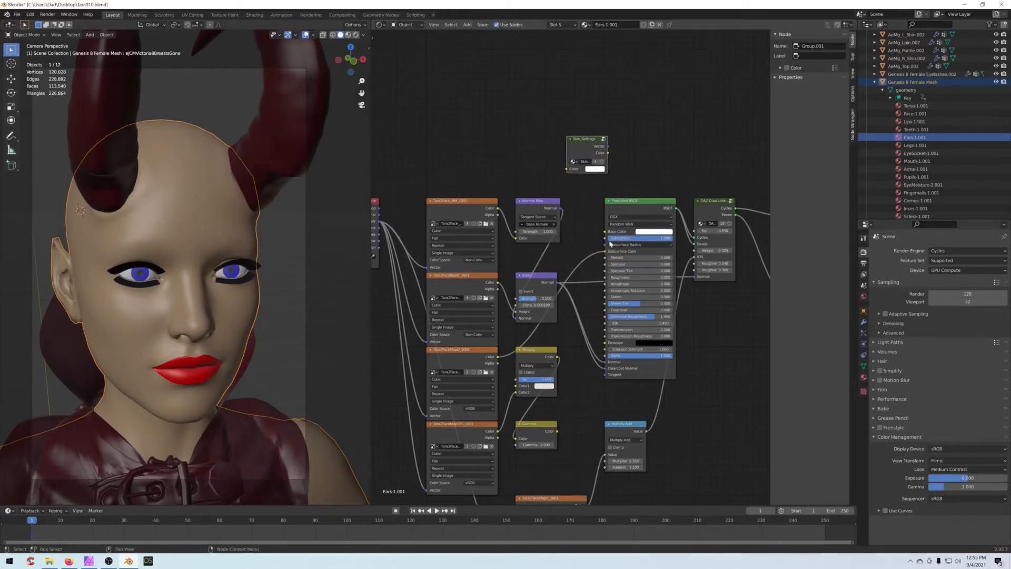
Step: Route the ears texture color through Skin_Settings, link Vector to Subsurface Radius and Color to Subsurface Color, and place the group alongside
left_click(605, 253)
mouse_move(605, 252)
left_mouse_down()
mouse_move(566, 169)
mouse_move(600, 201)
mouse_move(605, 251)
left_mouse_up()
left_click_drag(585, 141, 605, 245)
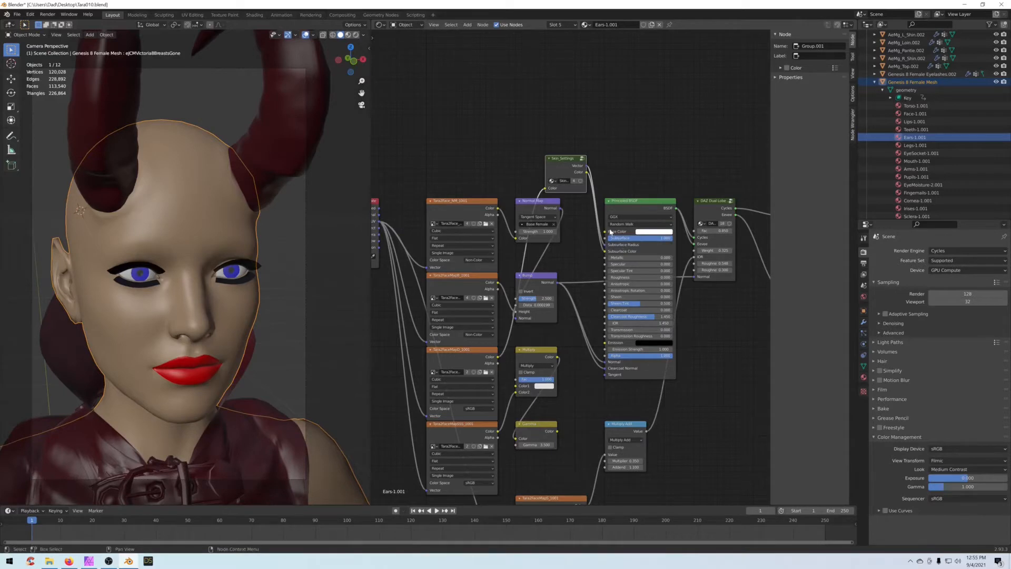
left_click_drag(566, 168, 575, 248)
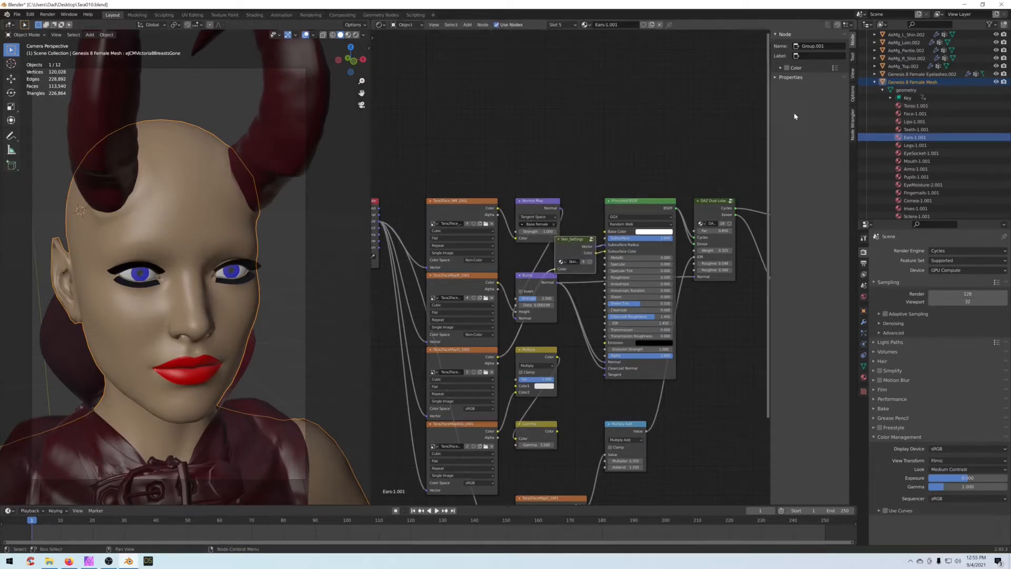
Step: Paste Skin_Settings into the Legs-1.001 material, wire it between the diffuse texture and the Principled BSDF, and set Subsurface to 1
left_click(915, 145)
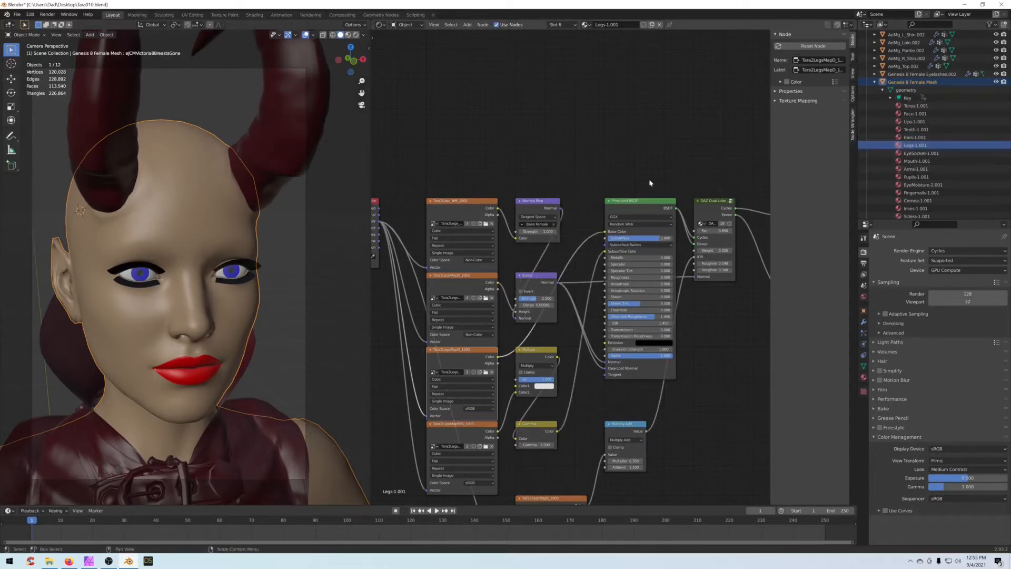
key("ctrl+v")
mouse_move(613, 236)
left_mouse_down()
mouse_move(583, 148)
mouse_move(582, 236)
mouse_move(568, 149)
mouse_move(604, 244)
left_mouse_up()
left_click_drag(664, 238, 673, 238)
left_click_drag(574, 150, 562, 160)
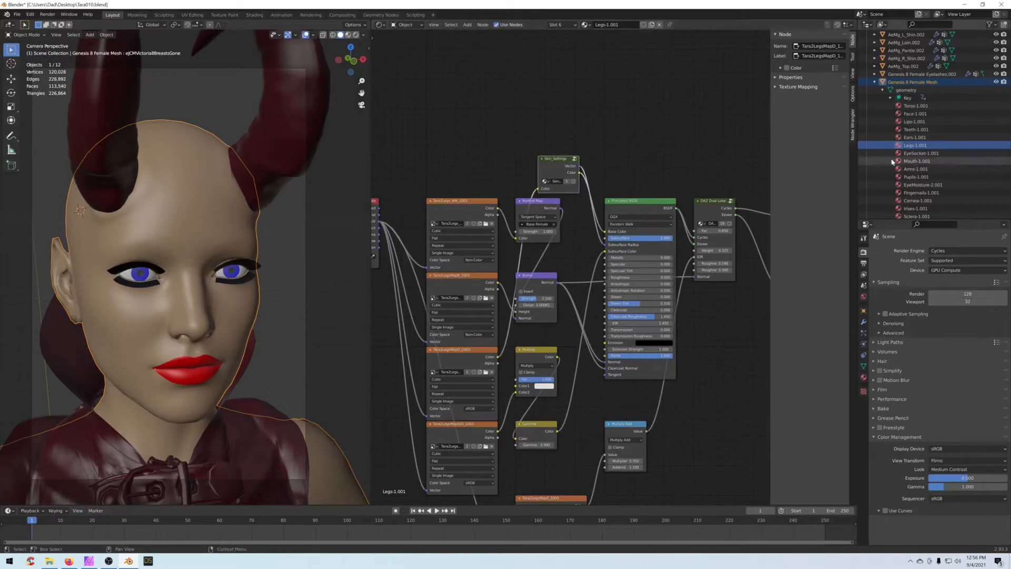
Step: Paste Skin_Settings into the Arms-1.001 material and wire it from the diffuse texture to Subsurface Radius and Subsurface Color
left_click(896, 169)
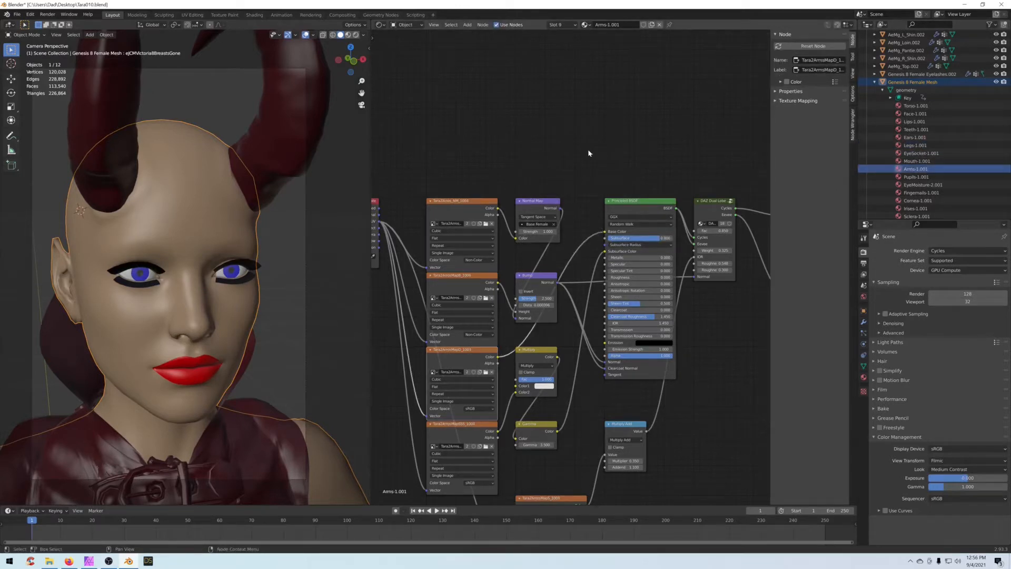
key("ctrl+v")
left_click_drag(613, 232, 575, 240)
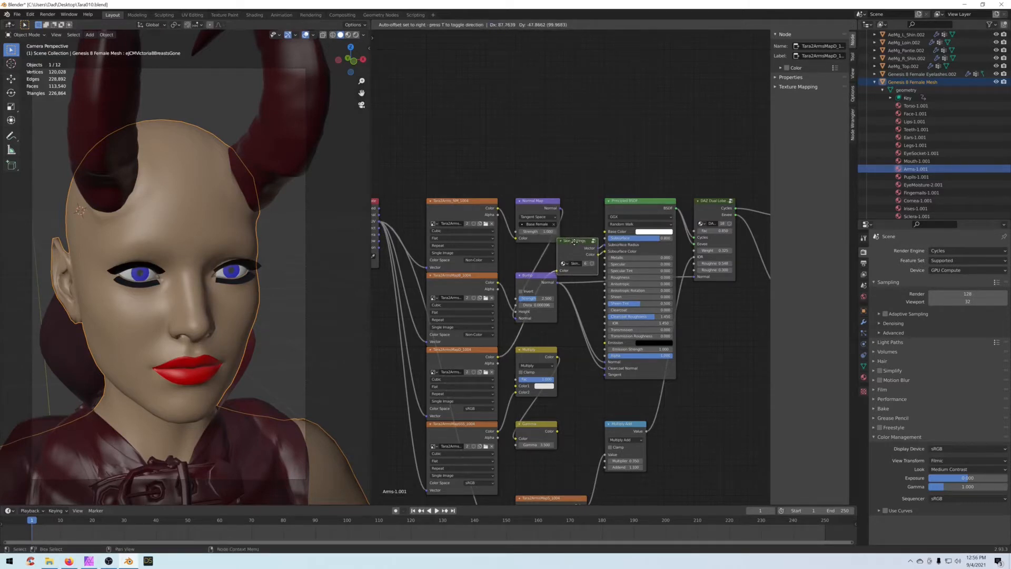
Step: Move the Legs-1.001 link from Base Color to Subsurface Color and place the Skin_Settings group beside the Principled BSDF's subsurface inputs
left_click(915, 145)
left_click_drag(606, 231, 605, 251)
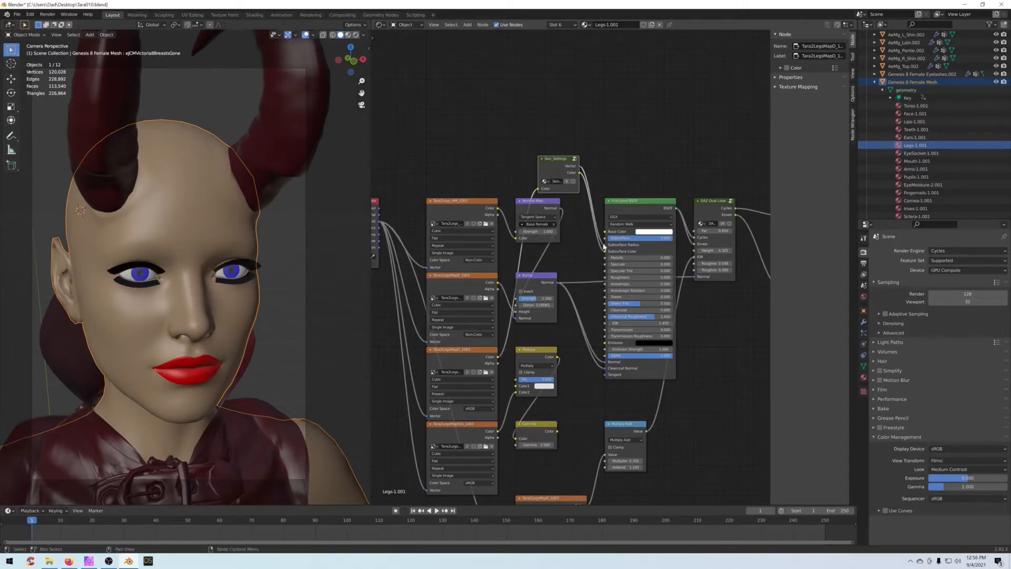
left_click_drag(560, 167, 588, 242)
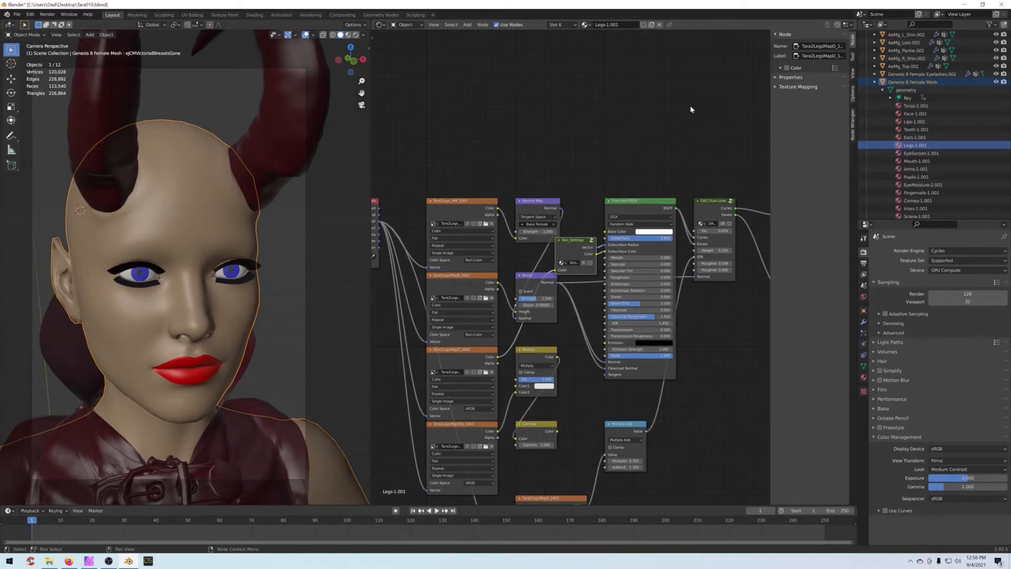
Step: Save the blend file
left_click(18, 14)
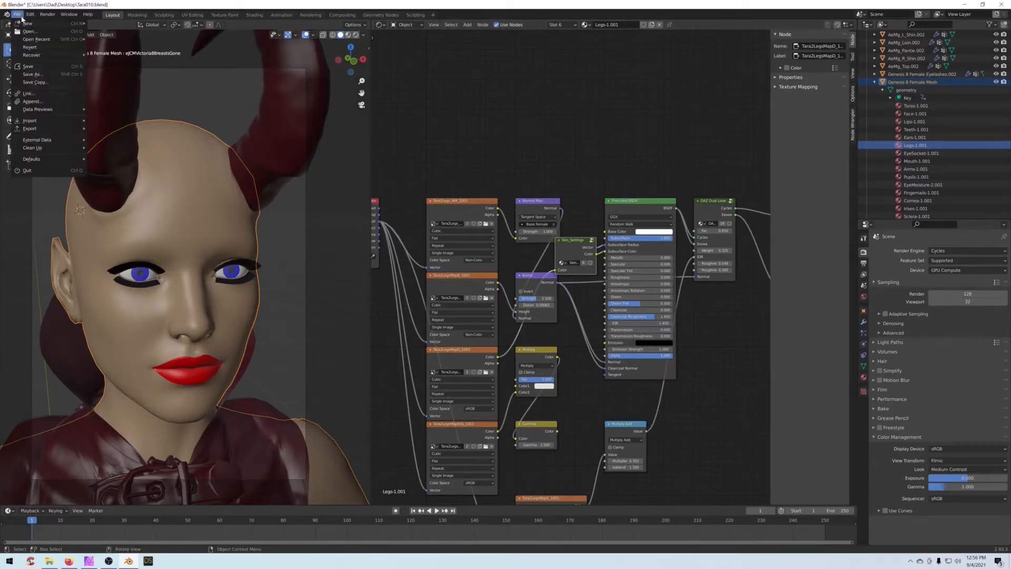
left_click(32, 65)
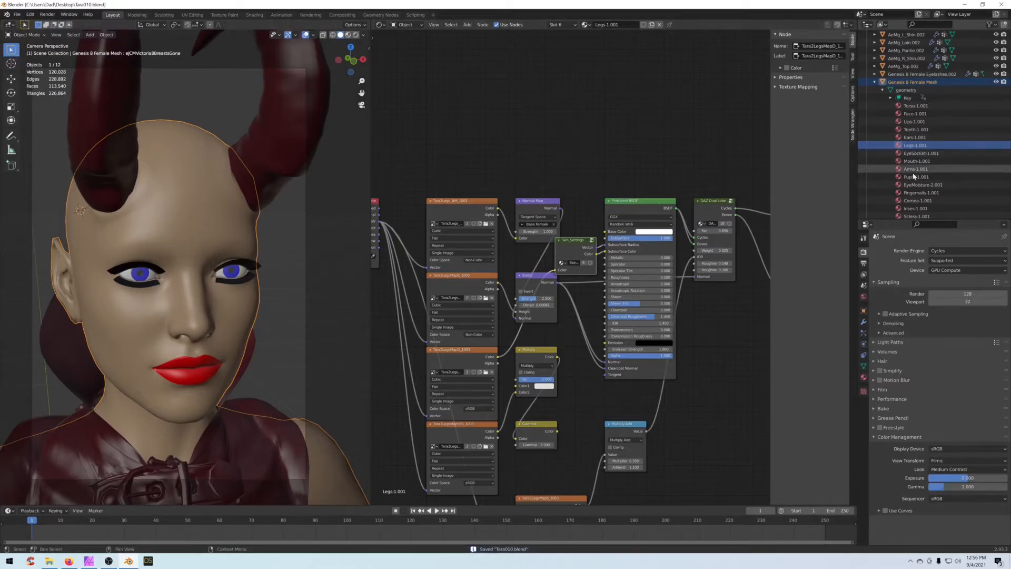
Step: Show the Cornea-1.001 material's nodes and move the DAZ Refraction group closer to the Bump node
scroll(918, 185, "up", 3)
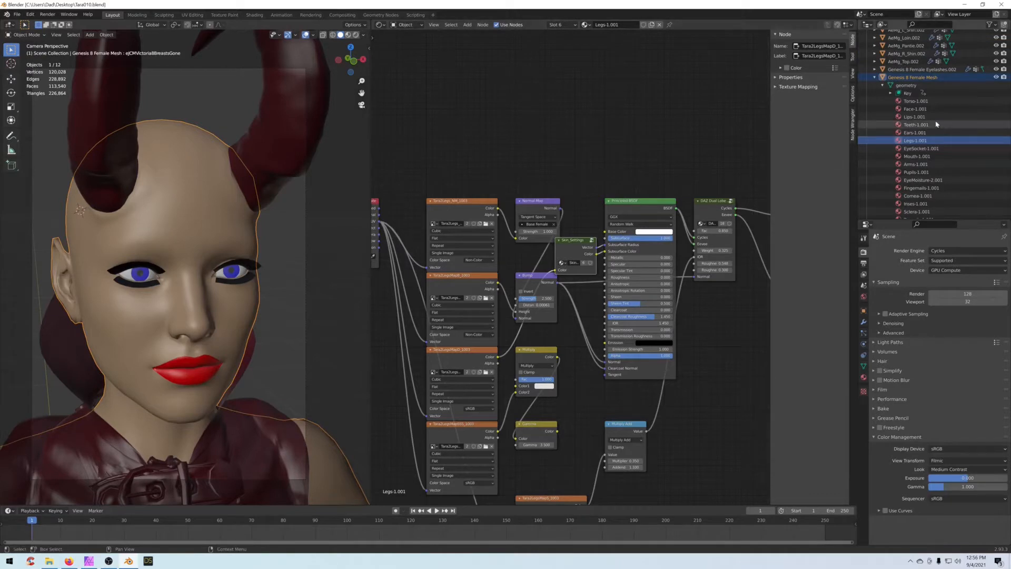
scroll(918, 179, "down", 4)
left_click(917, 164)
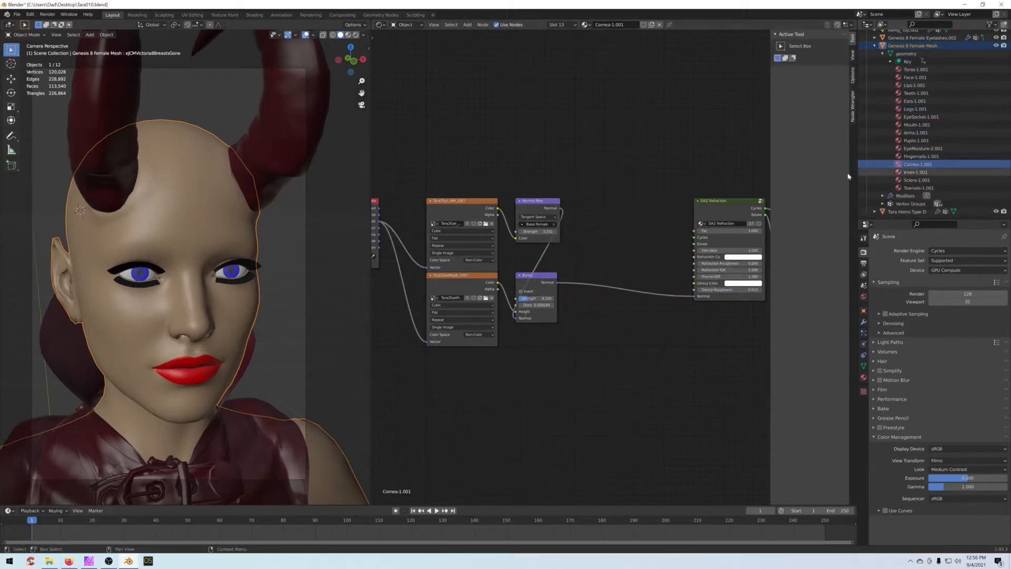
middle_click_drag(627, 176, 535, 178)
scroll(587, 167, "down", 1)
left_click_drag(580, 210, 524, 219)
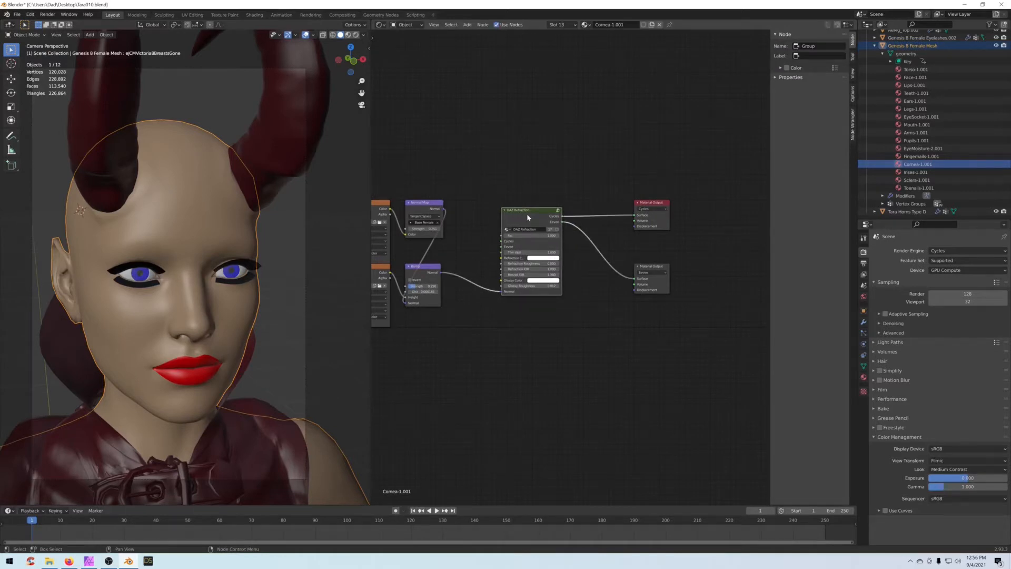
Step: Examine the nodes inside the cornea's DAZ Refraction group and return to the material's main node tree
key("Tab")
middle_click_drag(600, 226, 606, 249)
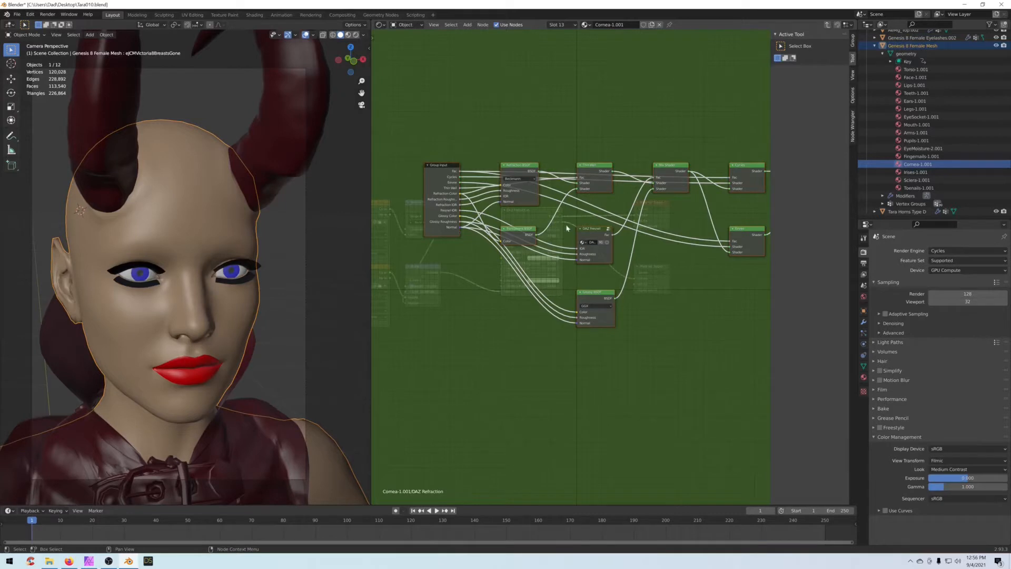
scroll(528, 196, "up", 1)
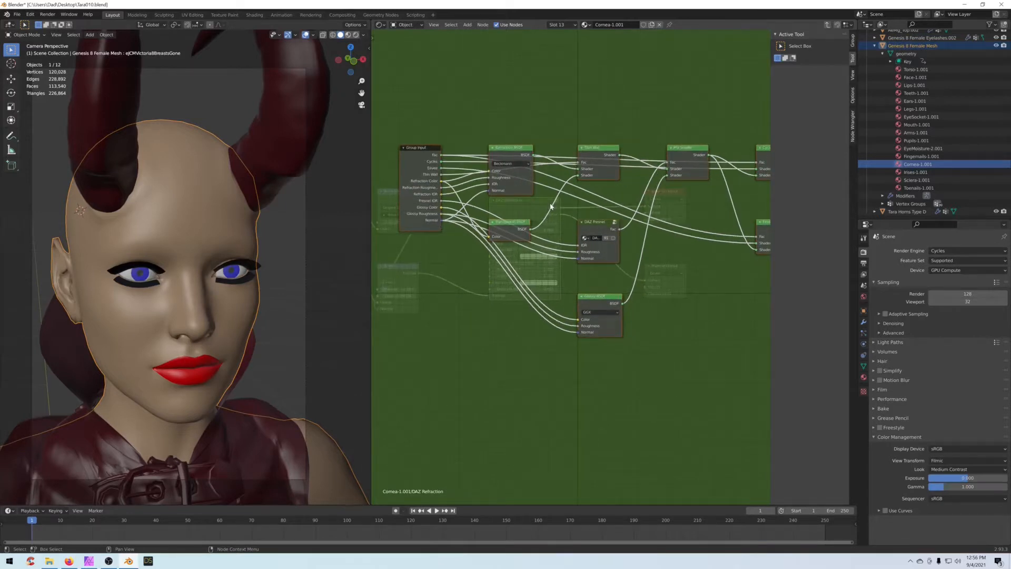
key("Tab")
middle_click_drag(508, 154, 572, 175)
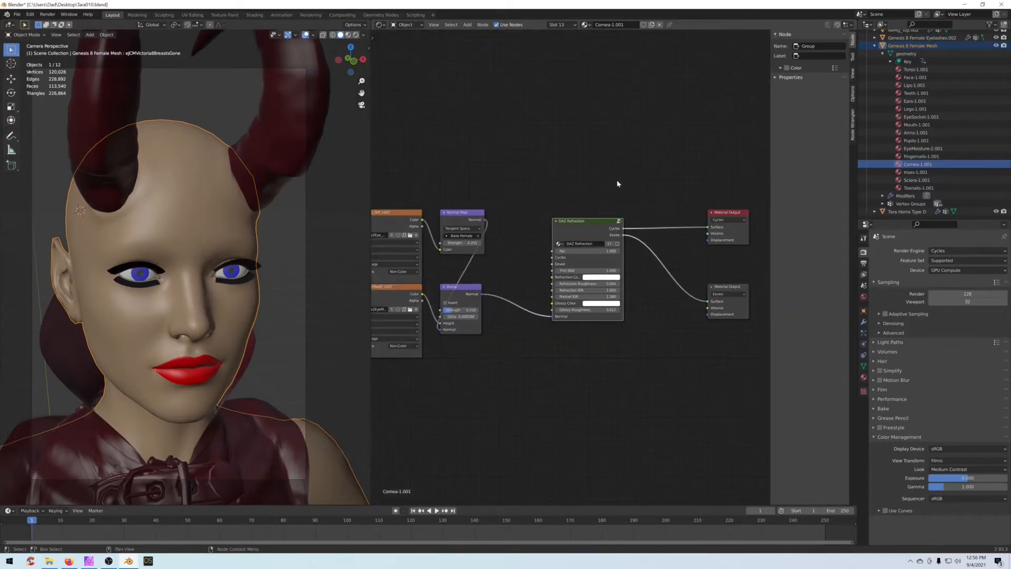
scroll(620, 182, "down", 1)
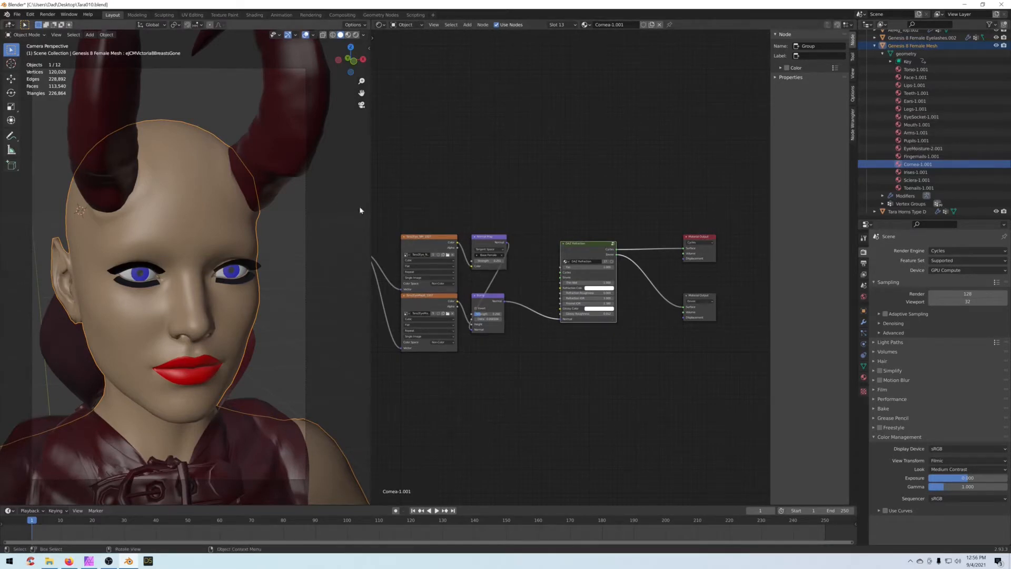
Step: Widen the 3D viewport at the expense of the node editor
left_click_drag(371, 158, 555, 158)
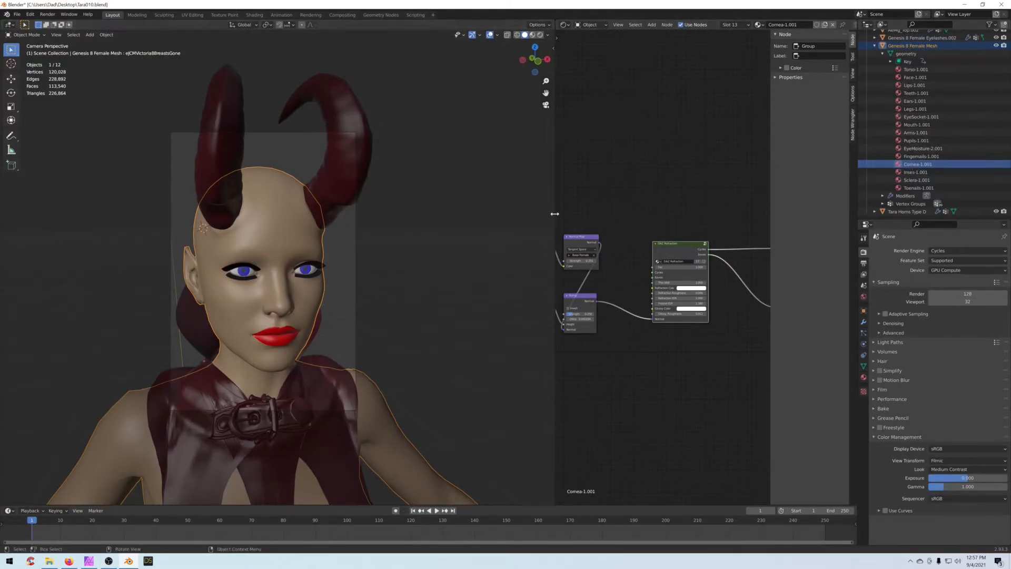
Step: Enlarge the node editor, show the Torso-1.001 material's nodes and move the Bump node closer to the Principled BSDF
left_click_drag(553, 216, 403, 207)
left_click(916, 69)
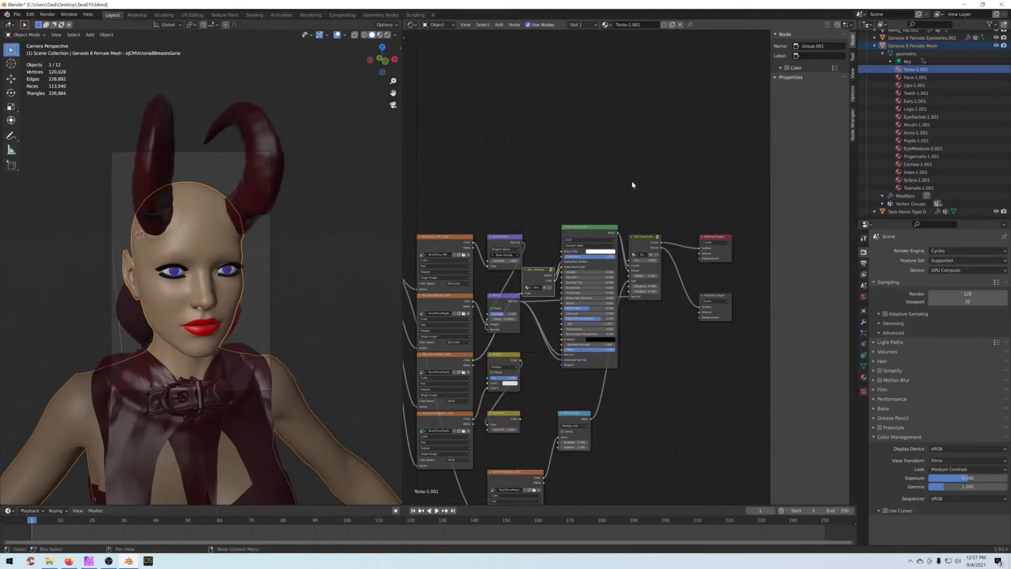
scroll(564, 226, "up", 3)
left_click_drag(517, 190, 545, 207)
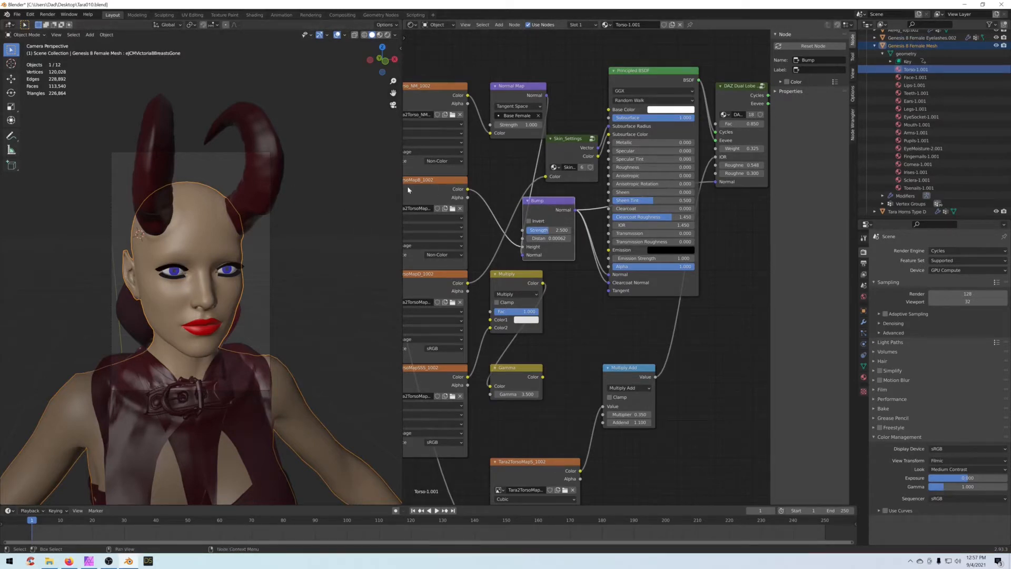
left_click_drag(548, 208, 550, 209)
Step: Set the Torso-1.001 Bump node's strength to 0.1 and its distance to 1
left_click(552, 231)
type("1.1")
key("Return")
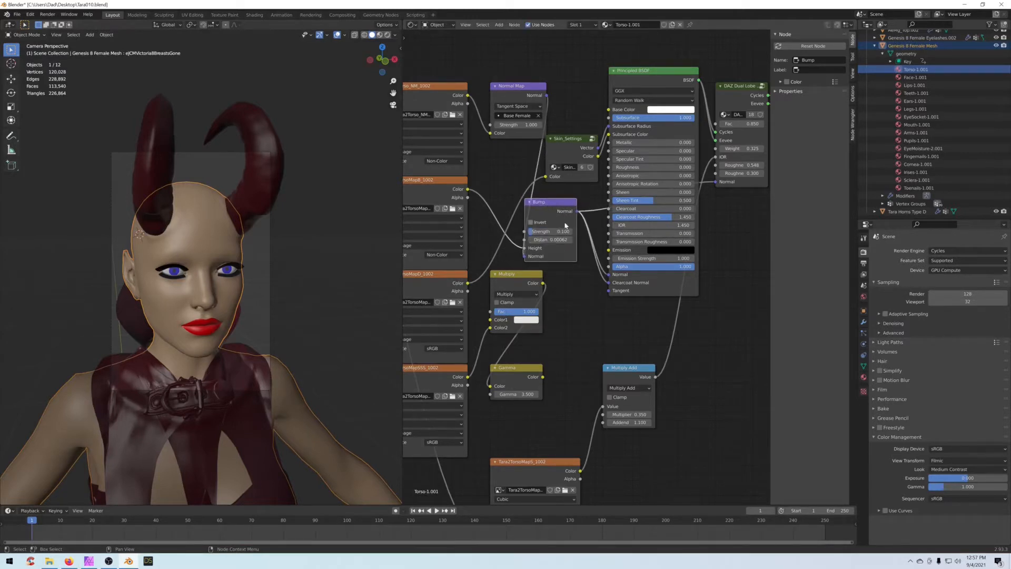
double_click(550, 240)
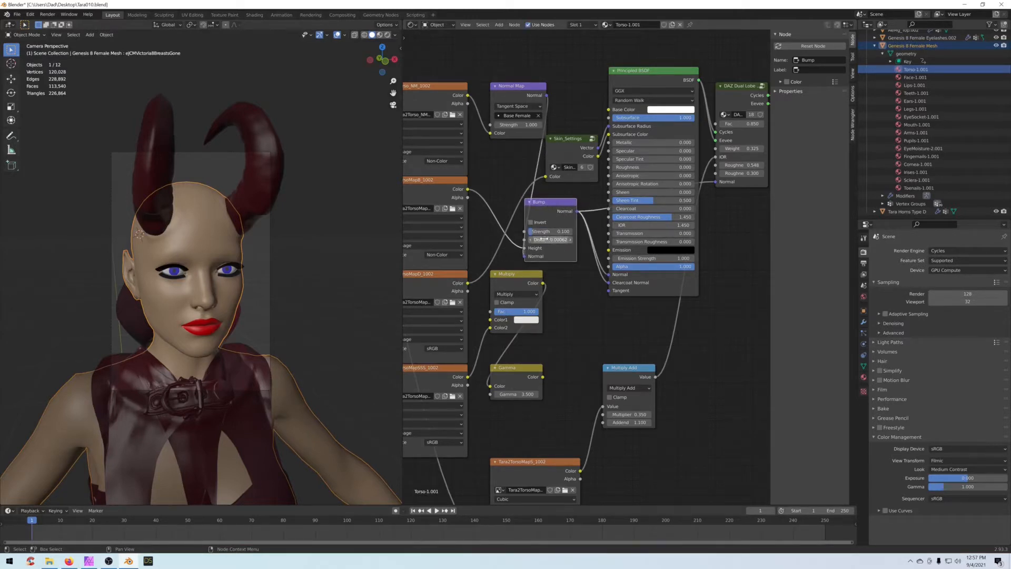
Step: Set the Bump node in the Face-1.001 material to strength 0.1 and distance 1
left_click(911, 85)
left_click(908, 77)
double_click(534, 225)
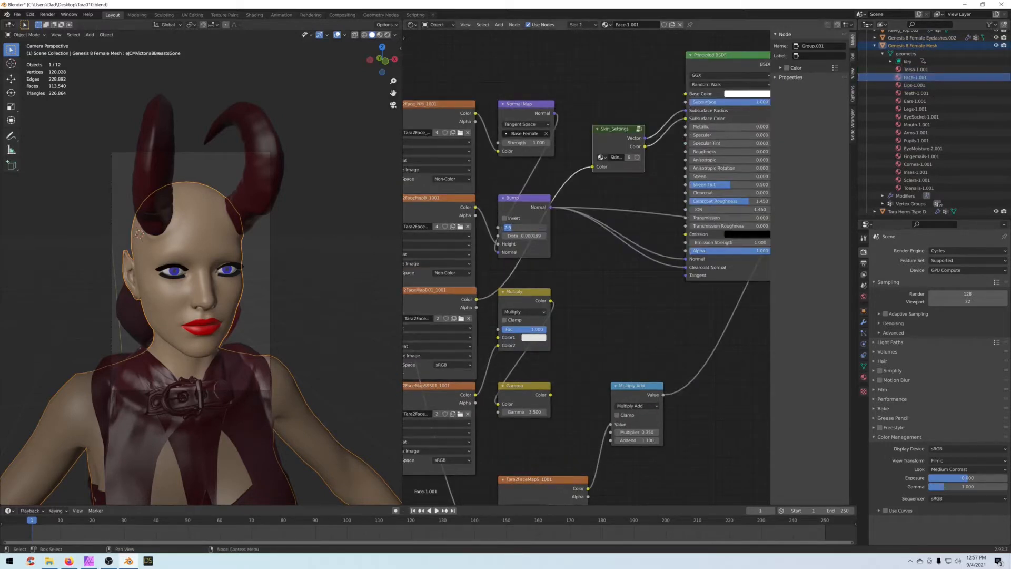
type("1")
key("Return")
Step: Set the Bump node in the Lips-1.001 material to strength 0.1 and distance 1
left_click(914, 84)
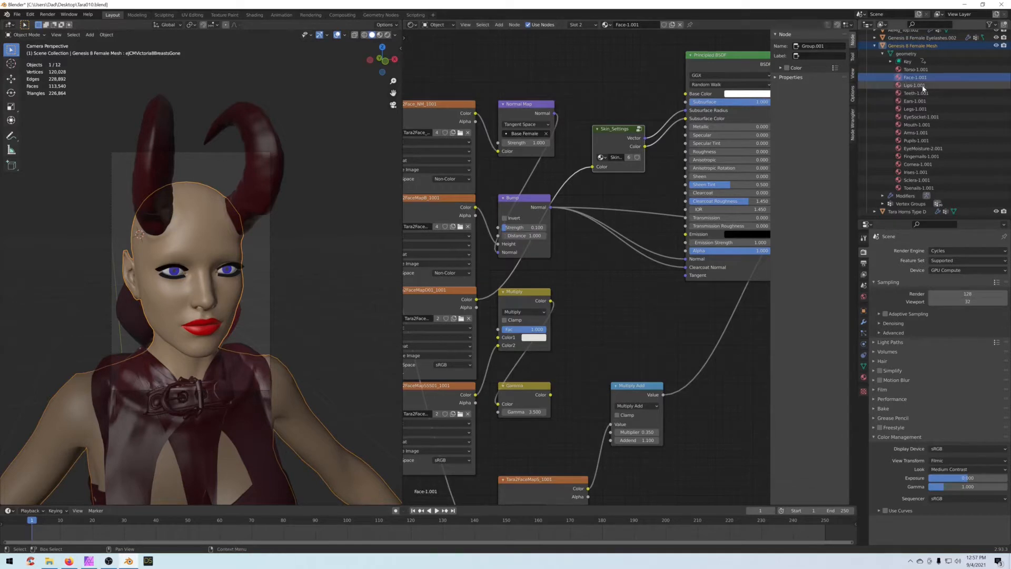
double_click(528, 210)
type(".1")
key("Tab")
type("1")
key("Return")
Step: Set the Bump node in the Ears-1.001 material to strength 0.1 and distance 1
left_click(914, 101)
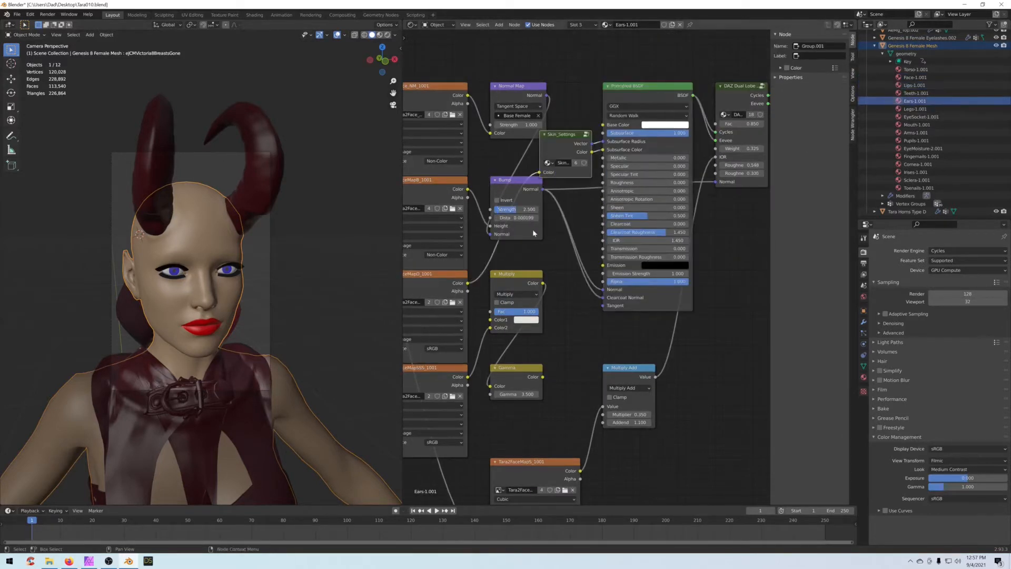
double_click(528, 210)
type(".1")
key("Tab")
type("1")
key("Return")
Step: Set the Bump node in the Legs-1.001 material to strength 0.1 and distance 1
left_click(915, 109)
type(".1")
key("Tab")
type("1")
key("Return")
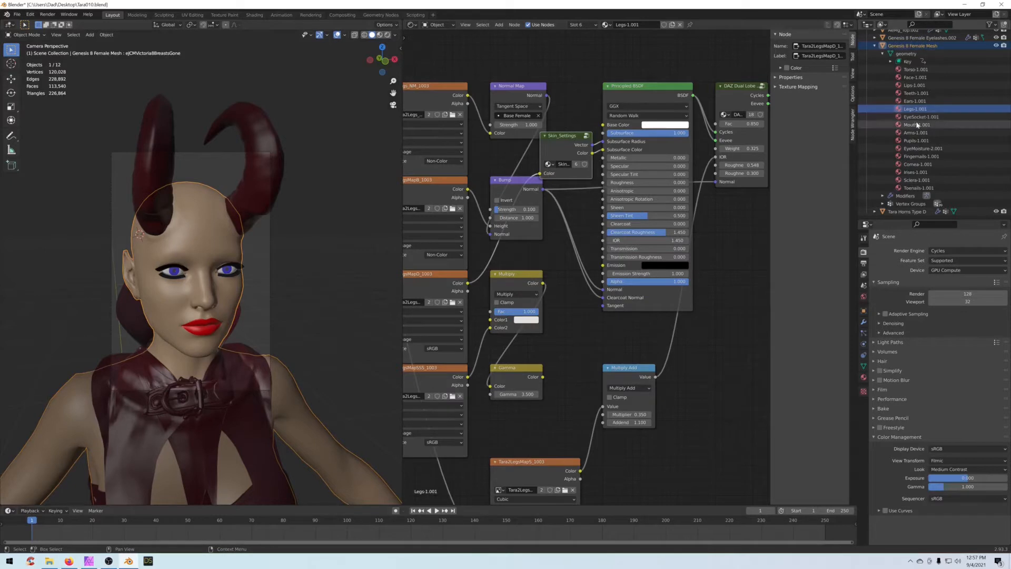
Step: Set the Bump node in the Arms-1.001 material to strength 0.1 and distance 1
left_click(912, 134)
double_click(531, 209)
type(".1")
key("Tab")
type("1")
key("Return")
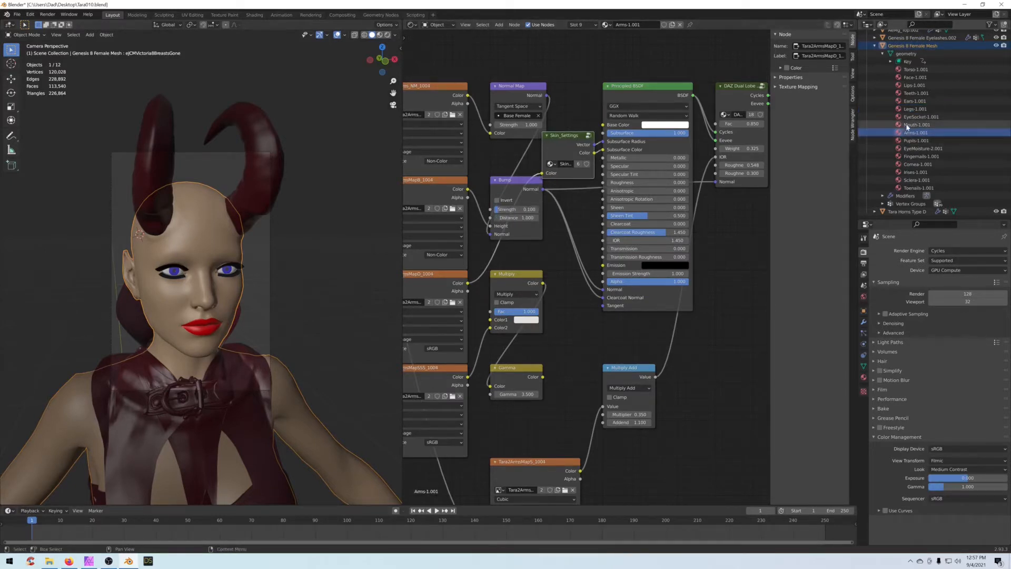
Step: Set the Bump node in the Sclera-1.001 material to strength 0.1 and distance 1
left_click(915, 181)
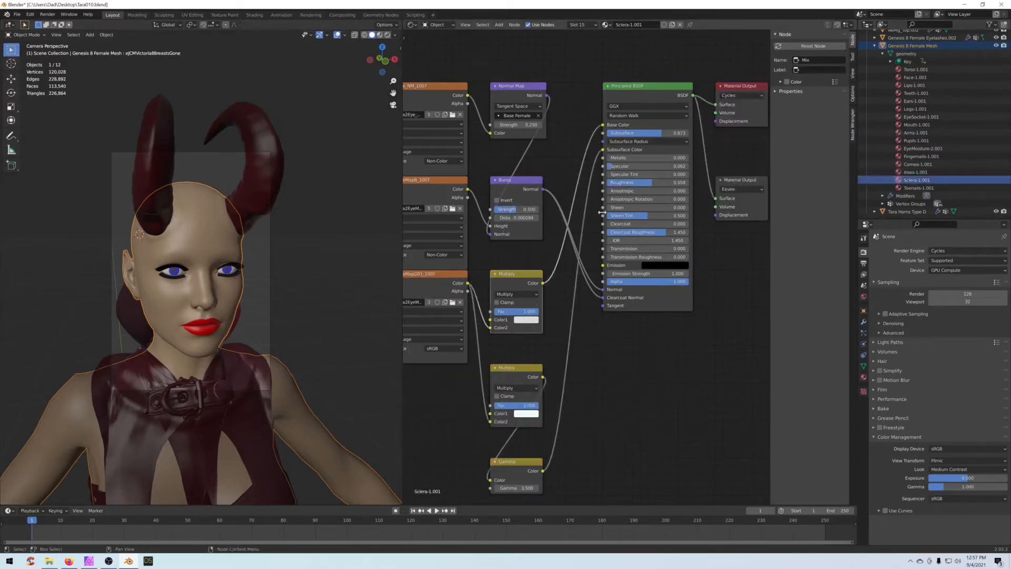
double_click(517, 210)
type(".5")
key("Return")
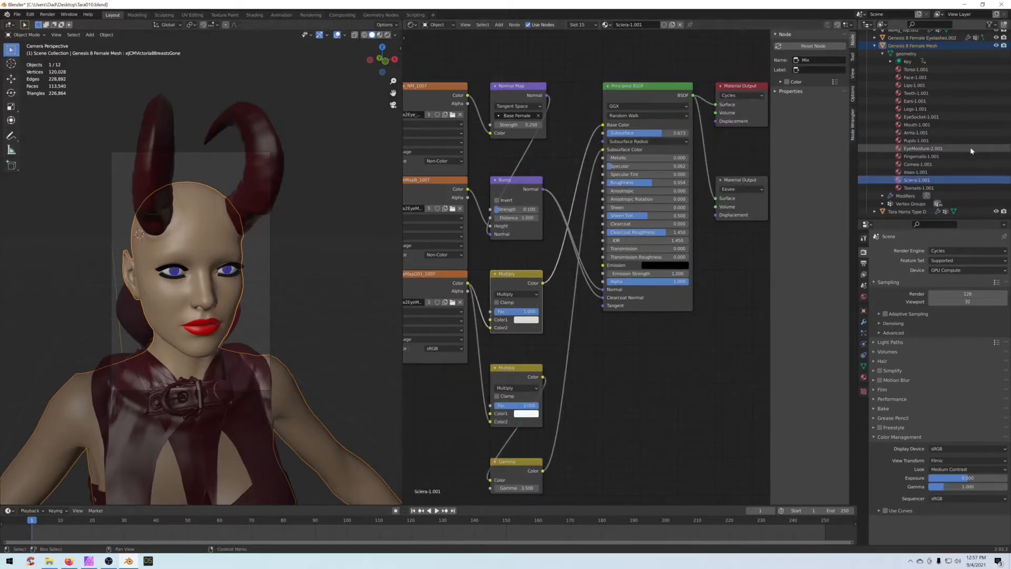
Step: Set the Bump node in the Irises-1.001 material to strength 0.1 and distance 1
left_click(915, 172)
double_click(518, 211)
type(".1")
key("Return")
key("BackSpace")
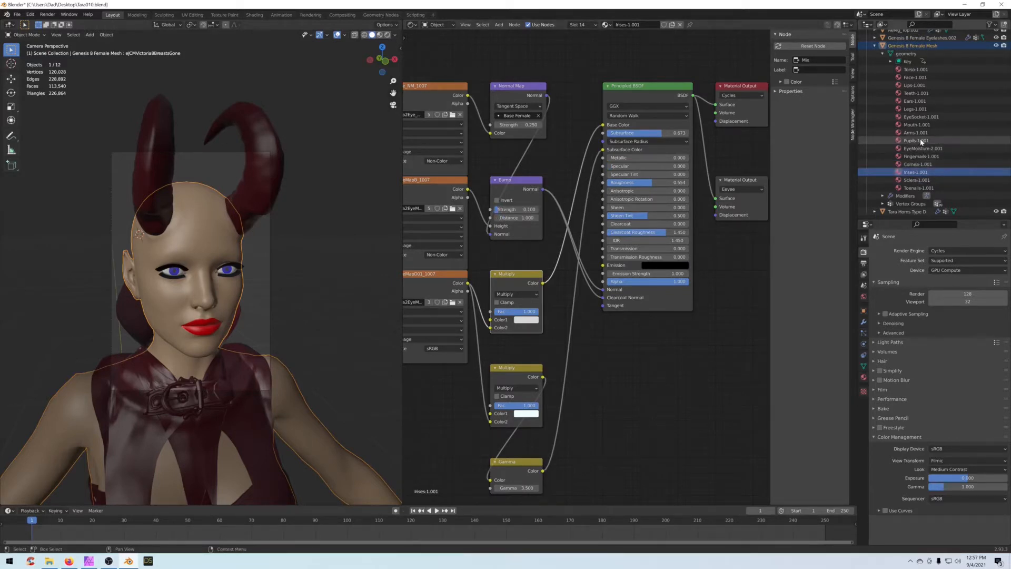
Step: Set the Bump node in the Pupils-1.001 material to strength 0.1 and distance 1
left_click(917, 140)
double_click(517, 209)
key("Tab")
type("1")
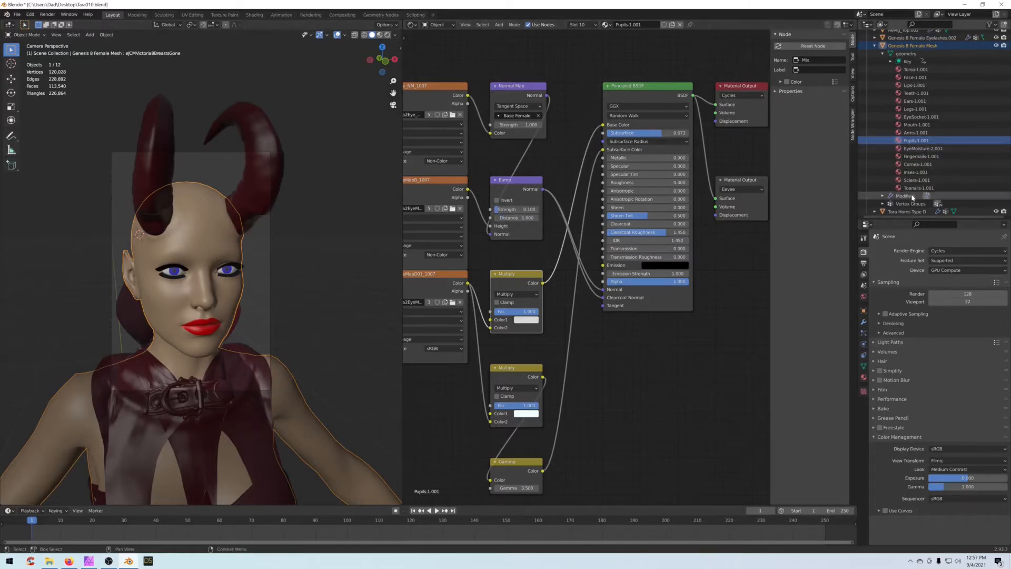
Step: Disconnect the Bump node from the Principled BSDF's Normal and Clearcoat Normal inputs in the Fingernails-1.001 material
left_click(914, 158)
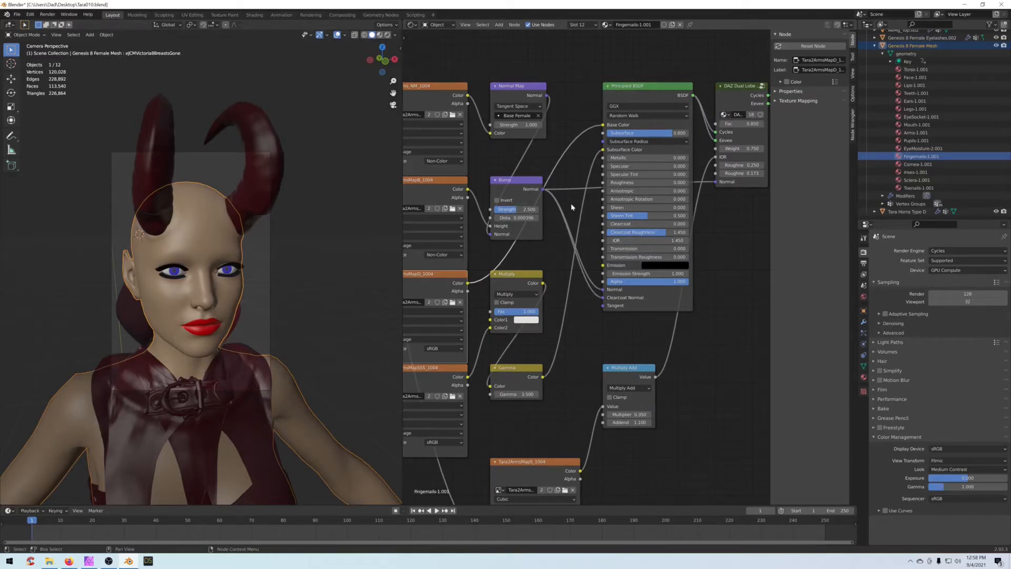
right_click_drag(590, 269, 588, 299, "shift")
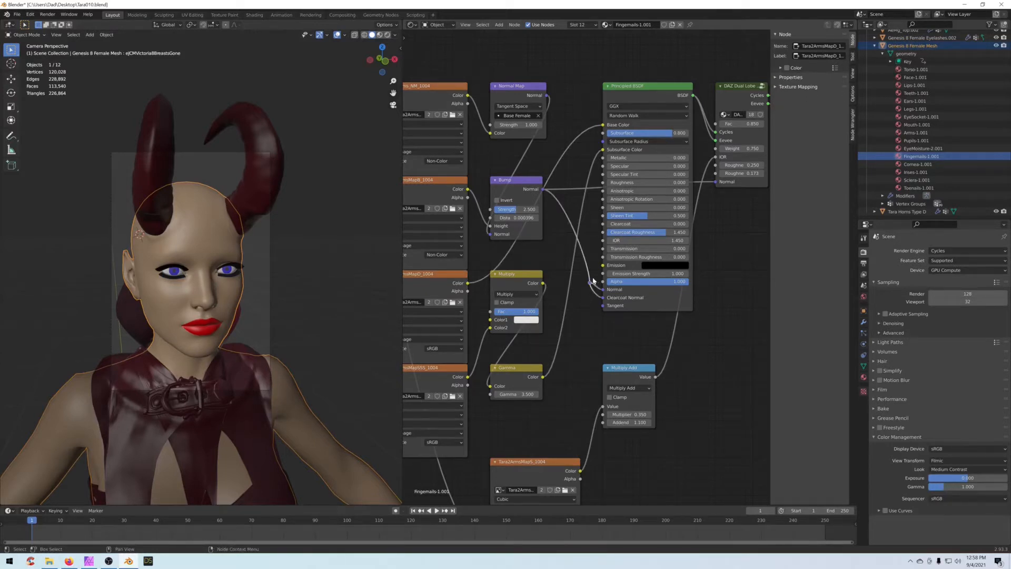
key("x")
left_click_drag(544, 190, 554, 239)
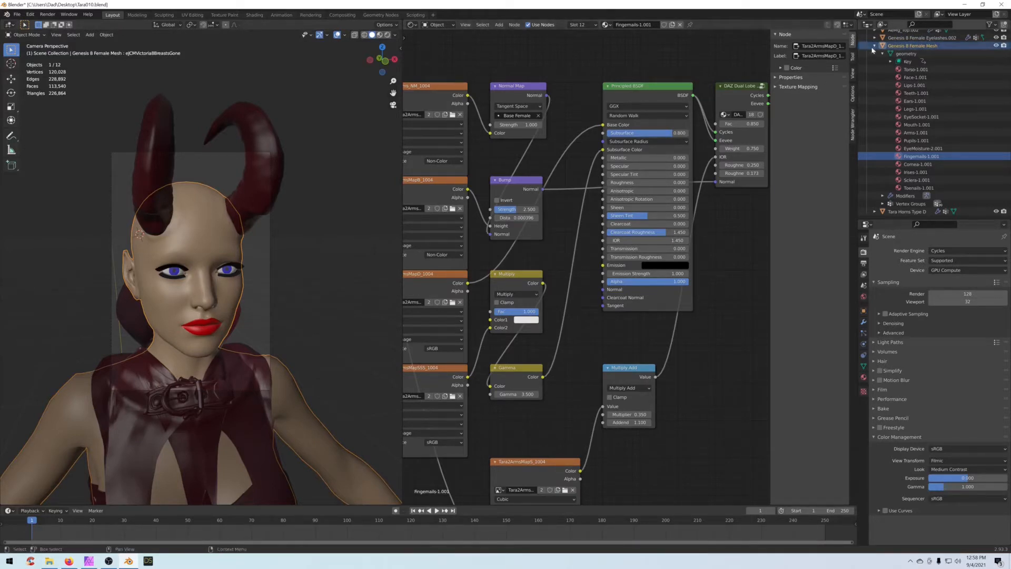
Step: Collapse the Genesis 8 Female Mesh entry and the Character collection in the outliner
left_click(853, 124)
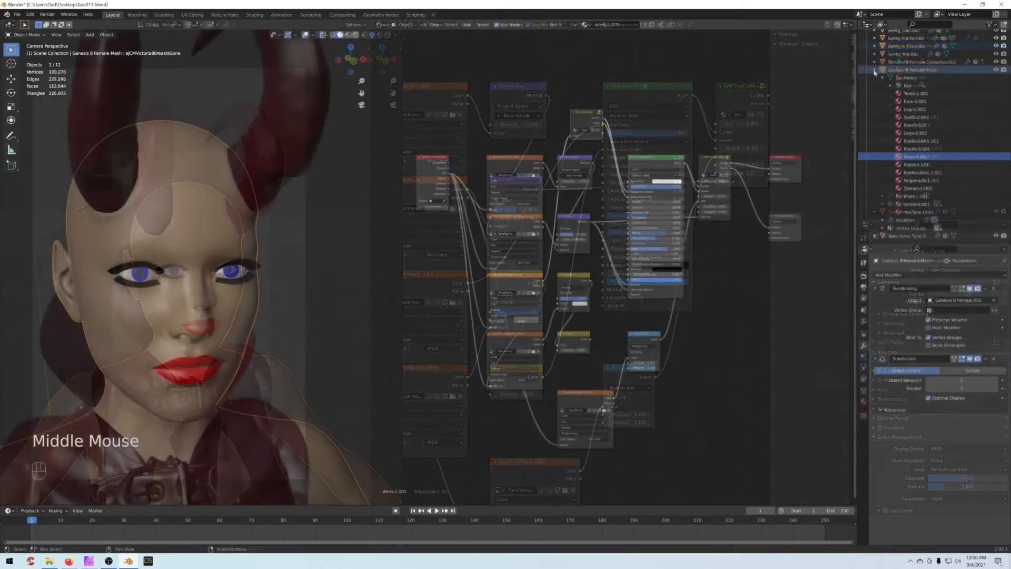
left_click(867, 123)
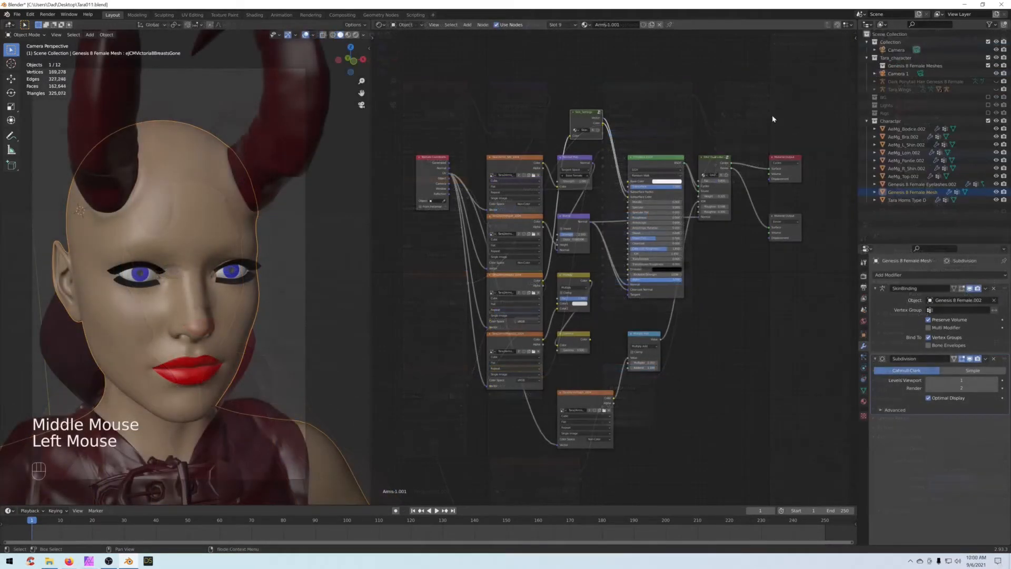
left_click(868, 124)
Step: Lock the camera to the view and reframe it so the whole figure fits inside the camera frame
scroll(308, 201, "down", 3)
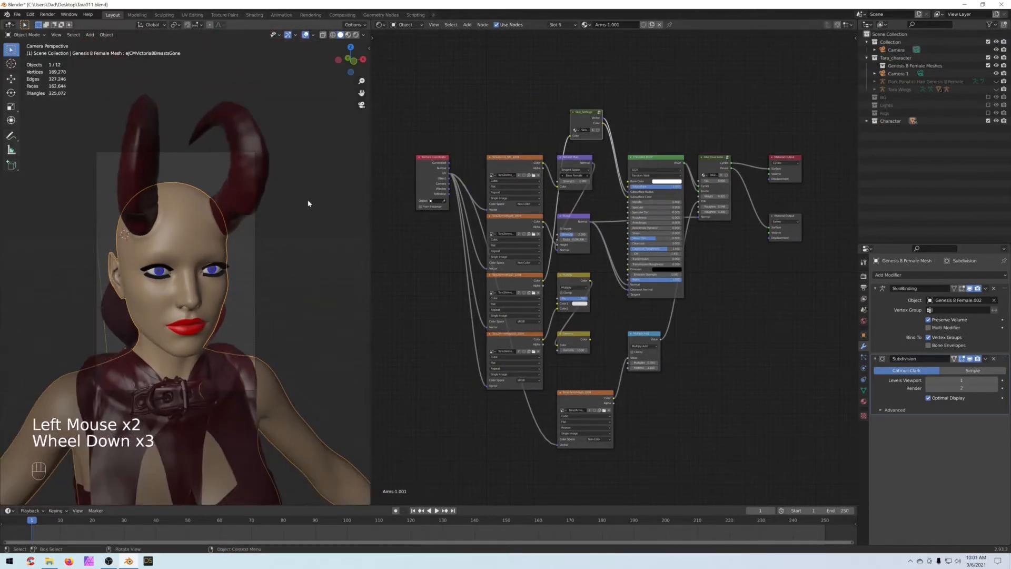
key("n")
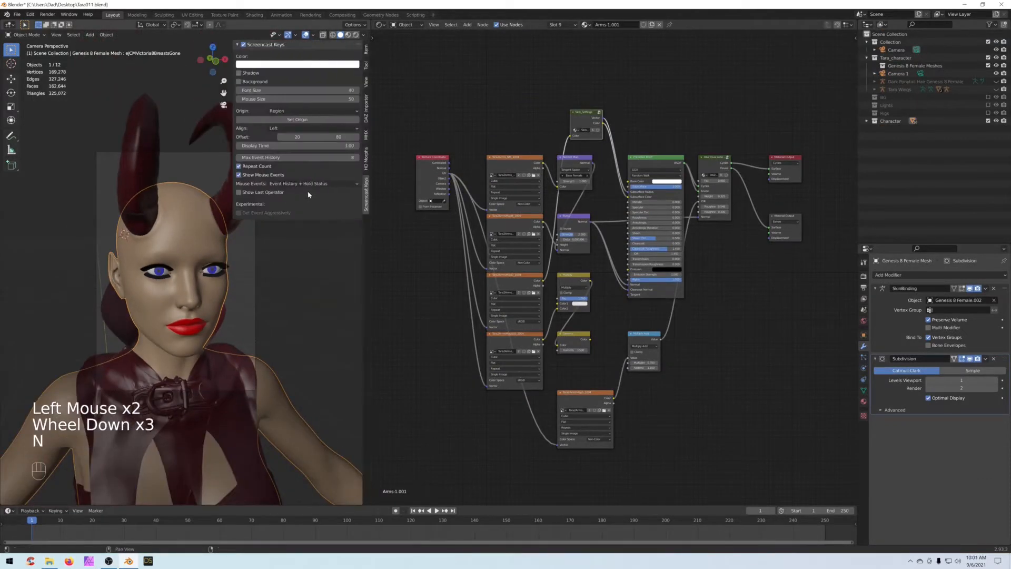
left_click(367, 157)
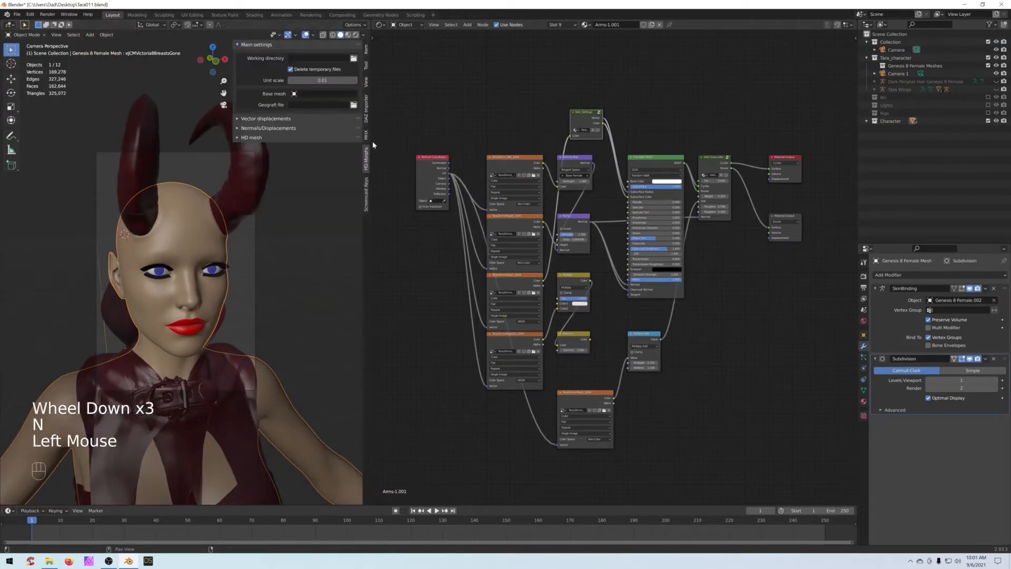
left_click(366, 84)
left_click(298, 143)
scroll(255, 320, "down", 3)
middle_click_drag(255, 320, 214, 293, "shift")
scroll(236, 274, "down", 2)
scroll(206, 293, "up", 2)
scroll(205, 287, "down", 1)
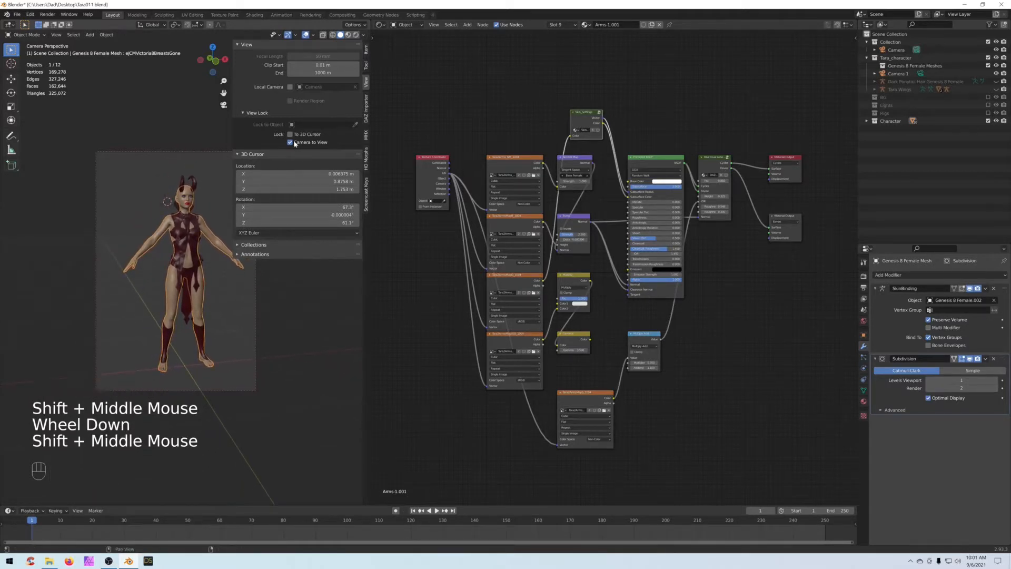
Step: Unlock the camera from the view and hide the 3D viewport's sidebar
left_click(291, 142)
key("b")
key("n")
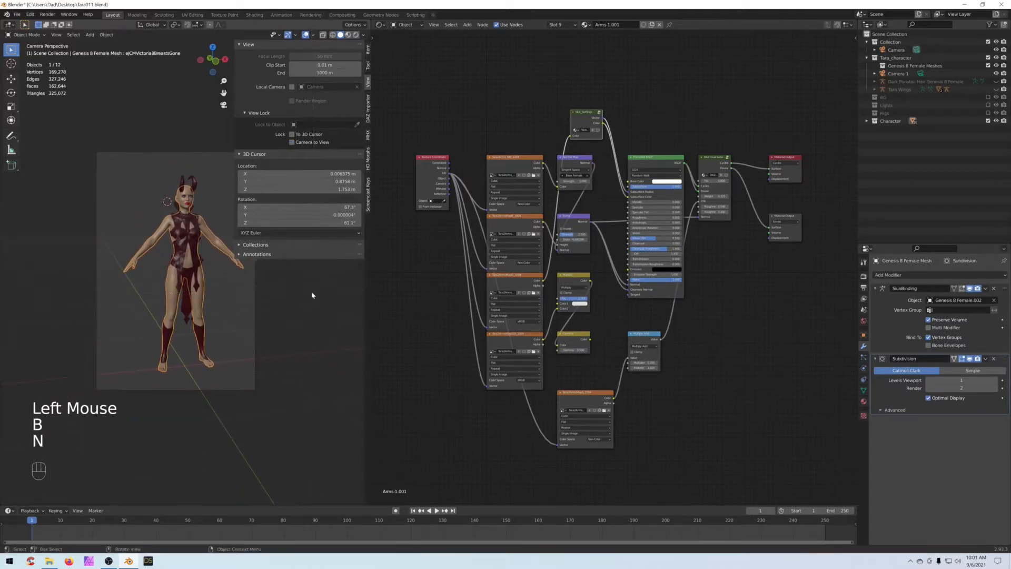
Step: Widen the 3D viewport at the expense of the node editor for a larger view of the camera frame
left_click(370, 220)
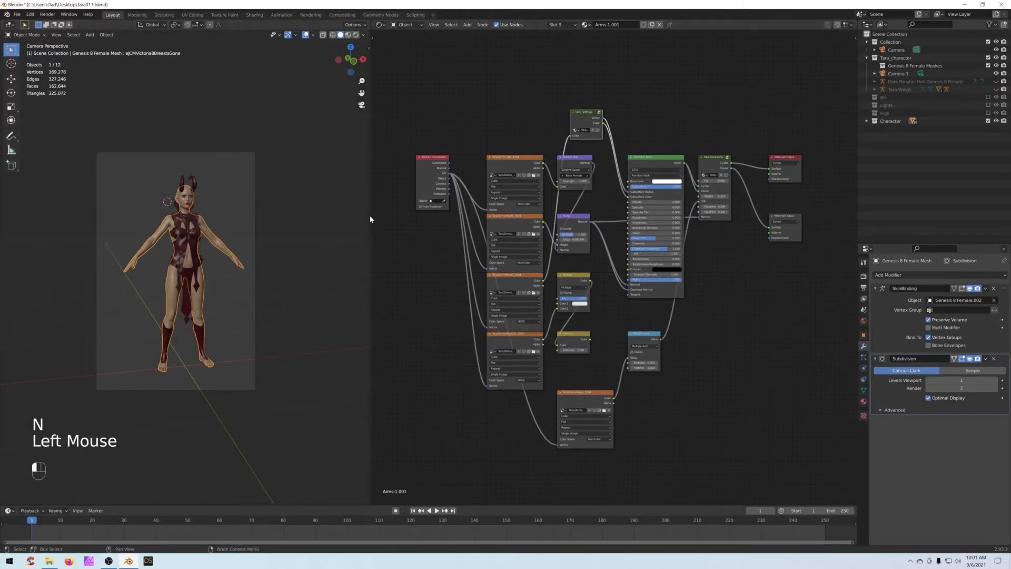
left_click_drag(370, 220, 456, 220)
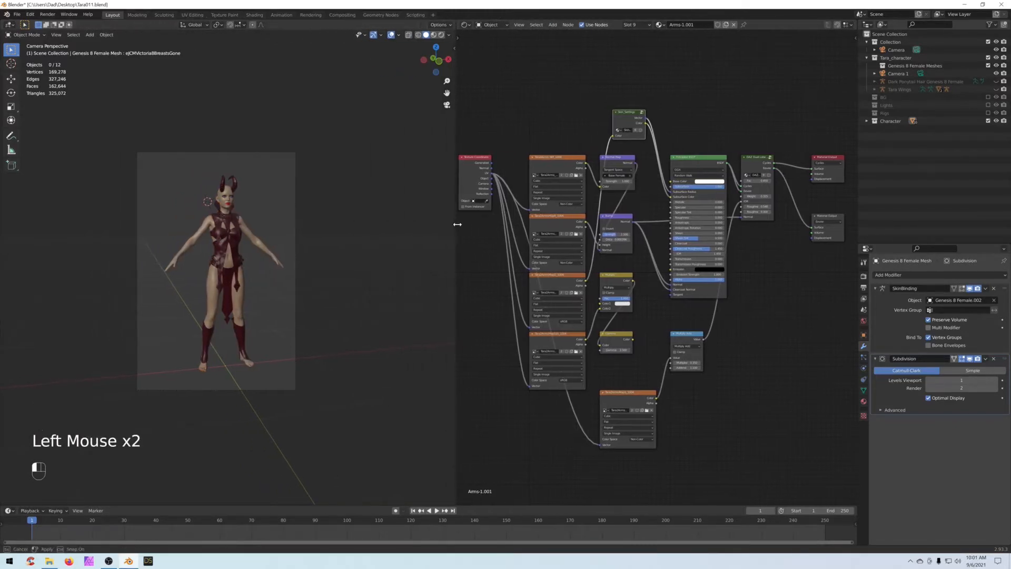
scroll(365, 258, "up", 2)
scroll(364, 258, "up", 1, "shift")
mouse_move(364, 258)
middle_mouse_down("shift")
mouse_move(378, 269)
mouse_move(357, 275)
middle_mouse_up("shift")
scroll(378, 269, "up", 1)
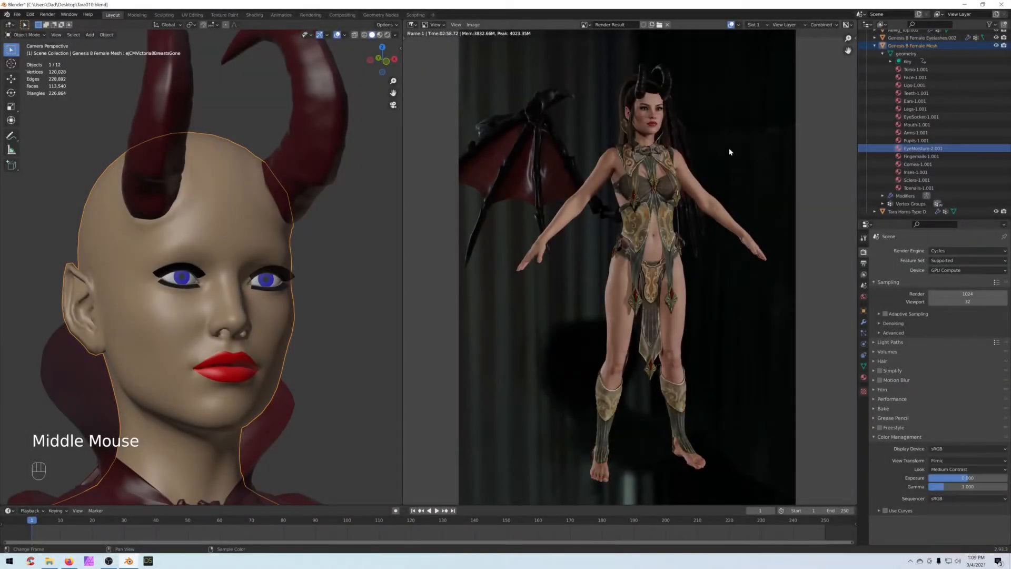
Step: Examine the full-figure render result and check the face in a rendered viewport preview before returning to solid shading
scroll(699, 128, "up", 1)
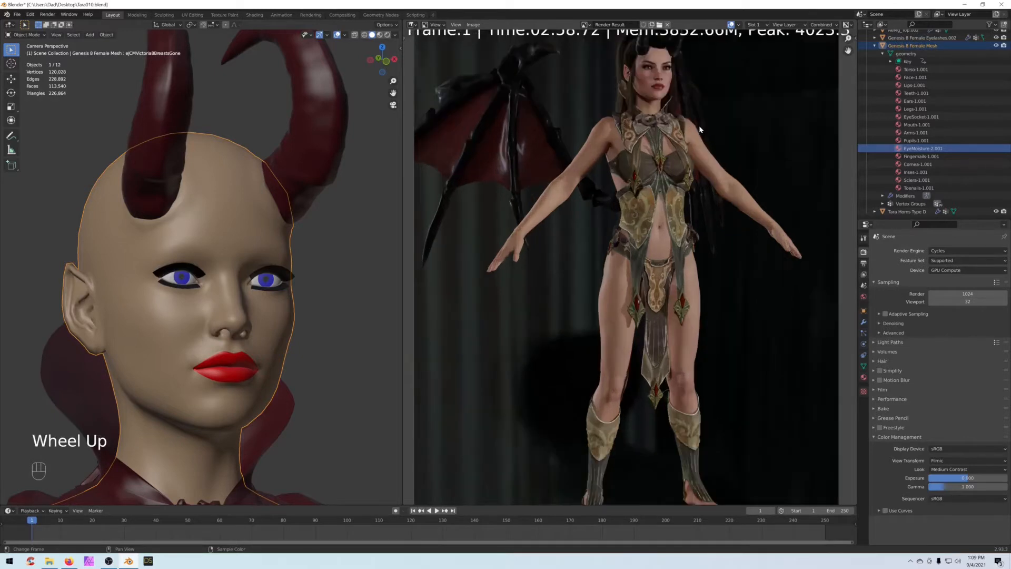
middle_click_drag(700, 129, 703, 204)
scroll(703, 205, "up", 1)
middle_click_drag(682, 151, 645, 180)
scroll(658, 202, "down", 2)
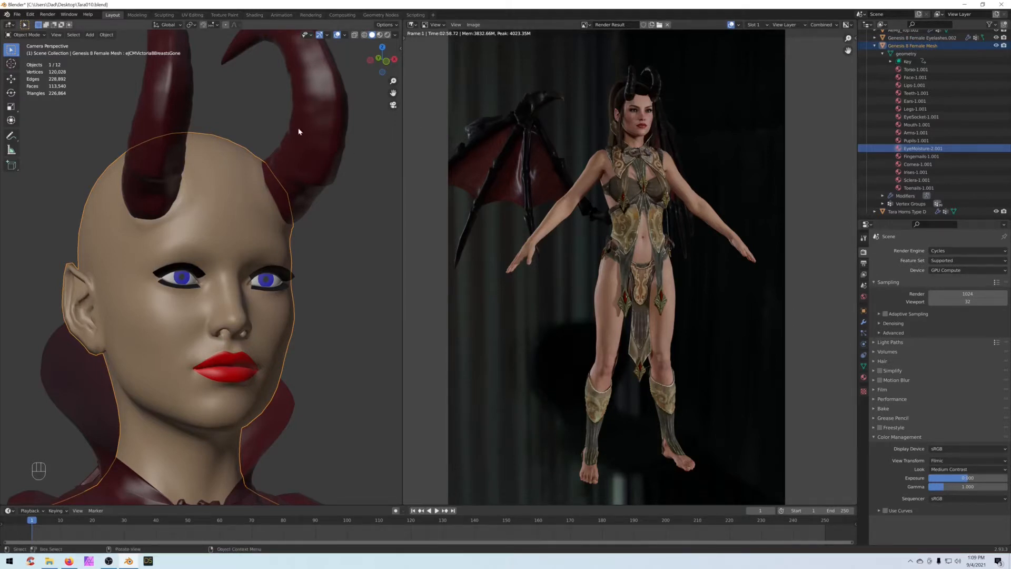
left_click(387, 35)
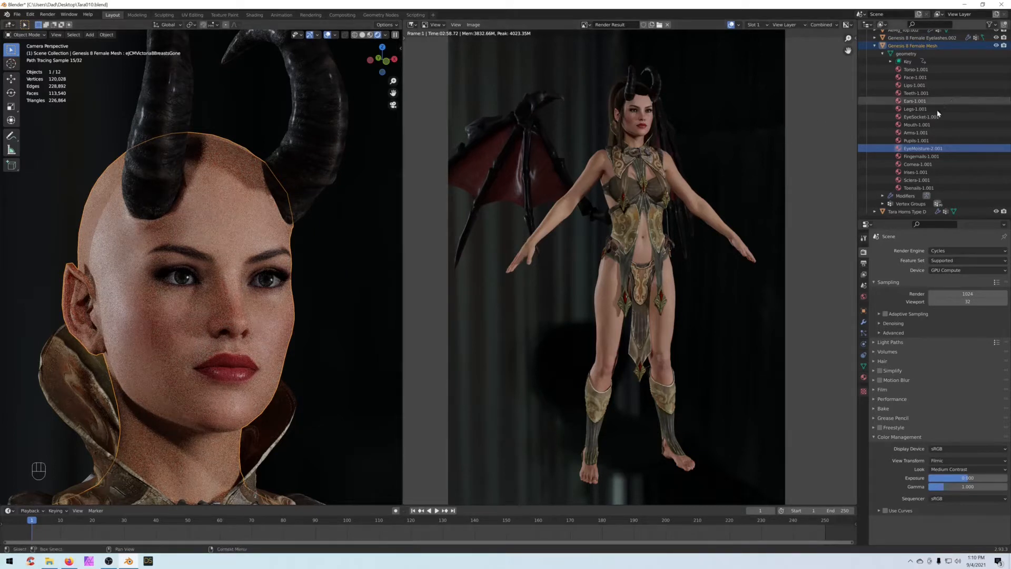
left_click(364, 35)
Step: Replace the render result with the Shader Editor and show the Face-1.001 material's DAZ Dual Lobe Uber group
double_click(915, 77)
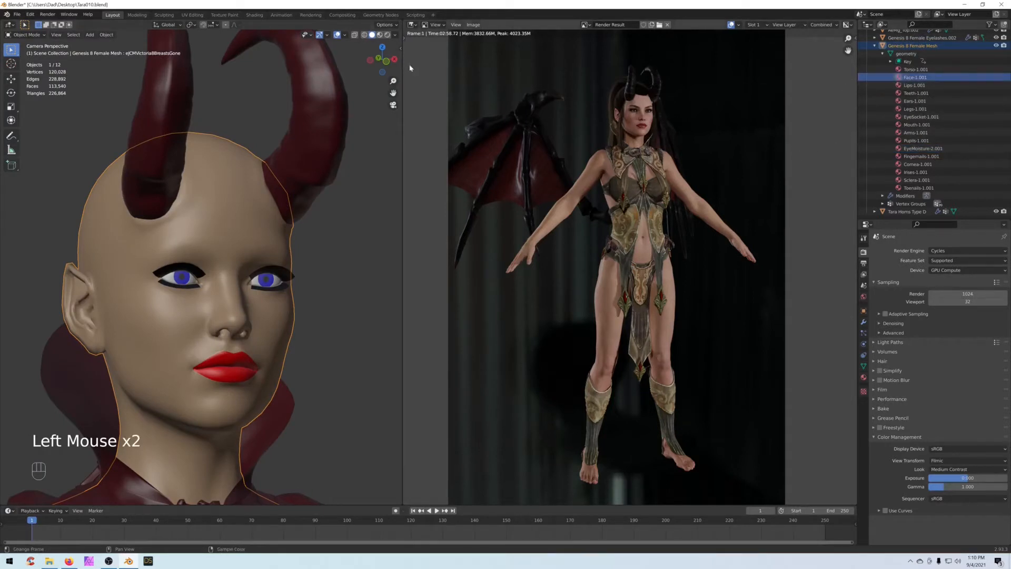
left_click(414, 24)
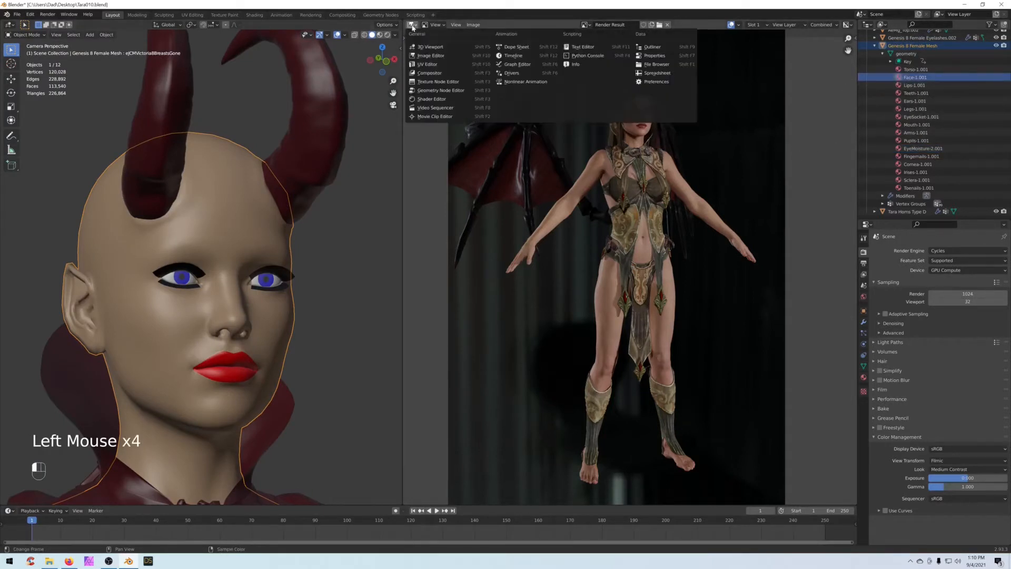
left_click(437, 102)
middle_click_drag(706, 148, 547, 148)
middle_click_drag(783, 257, 690, 248)
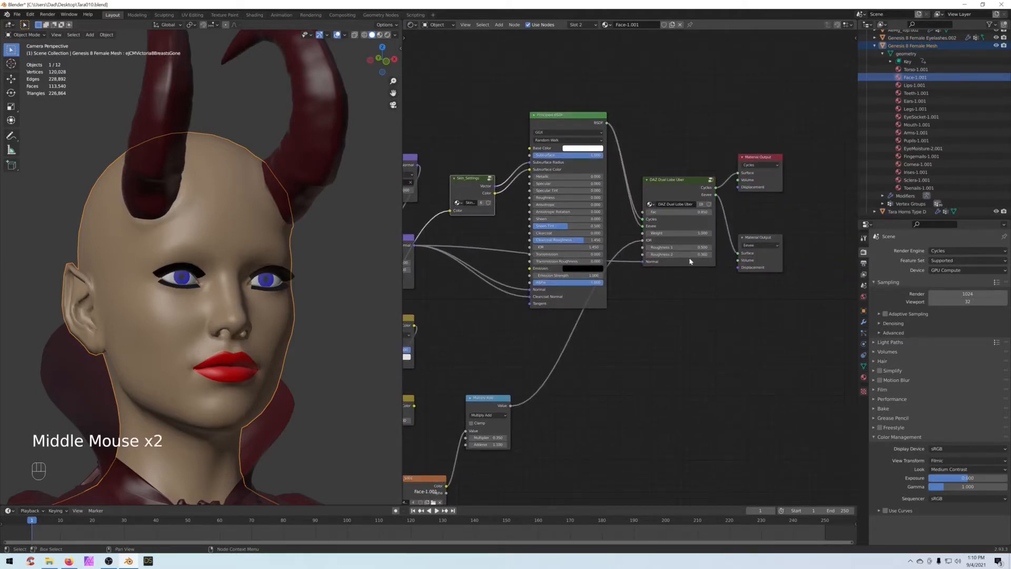
Step: In the Torso-1.001 material, set the DAZ Dual Lobe Uber group's first roughness to 0.505 and edit its second roughness
left_click(915, 69)
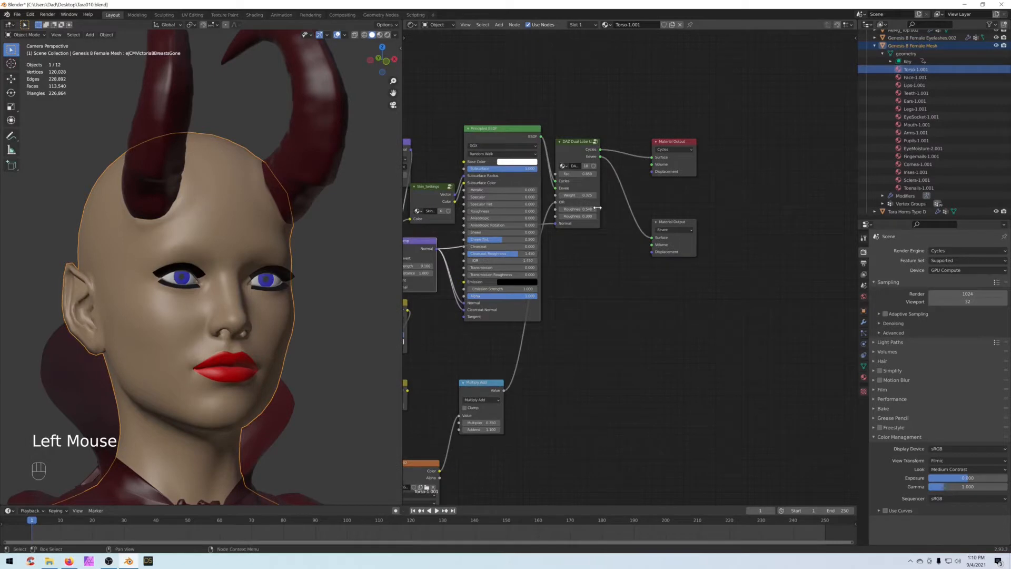
left_click(579, 209)
type(".505")
key("Return")
left_click(578, 215)
type(".")
Step: In the Ears-1.001 material, set the DAZ Dual Lobe Uber group's two roughness values to match those of the Face-1.001 material
left_click(914, 85)
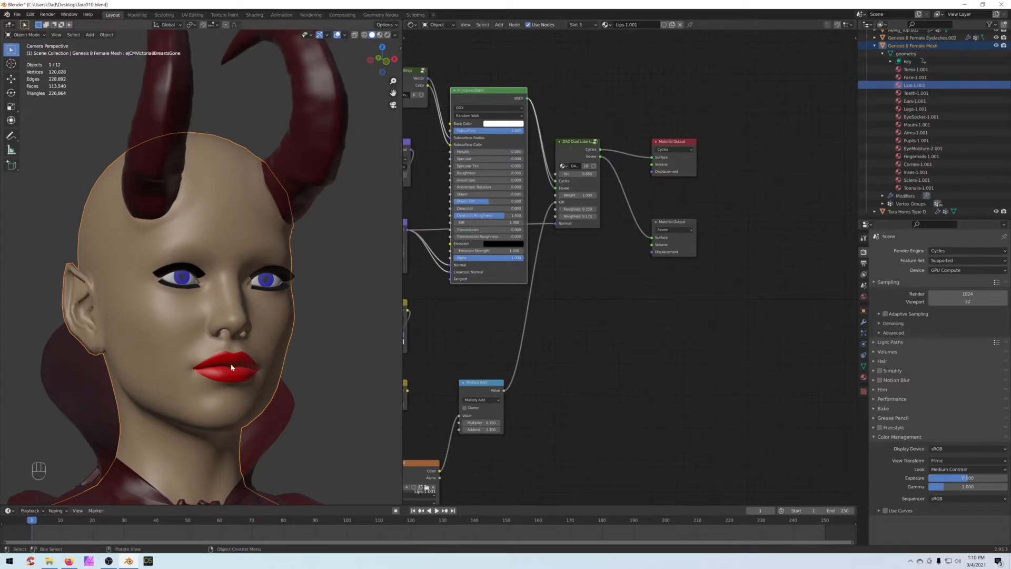
left_click(908, 100)
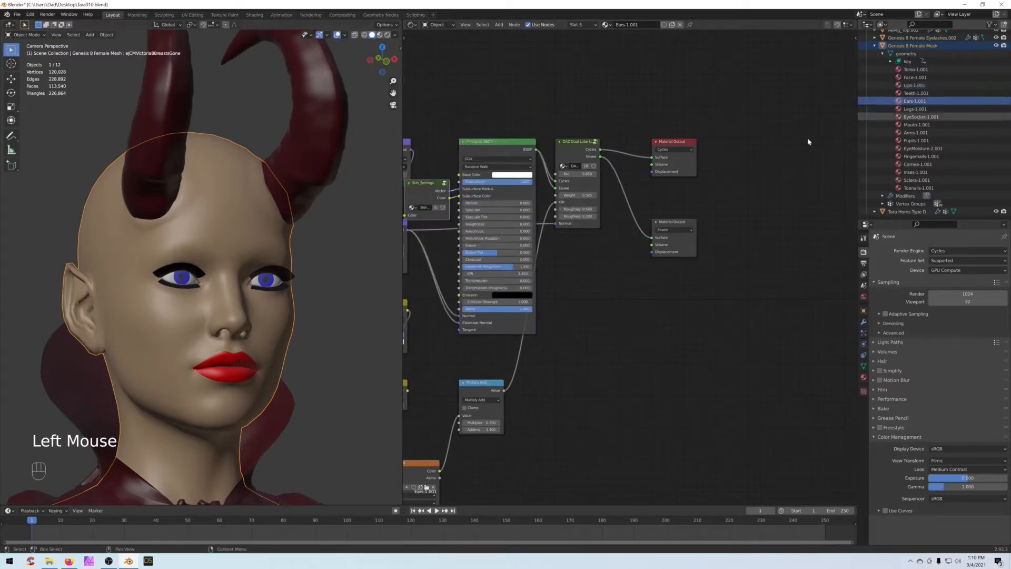
left_click(579, 209)
left_click(578, 216)
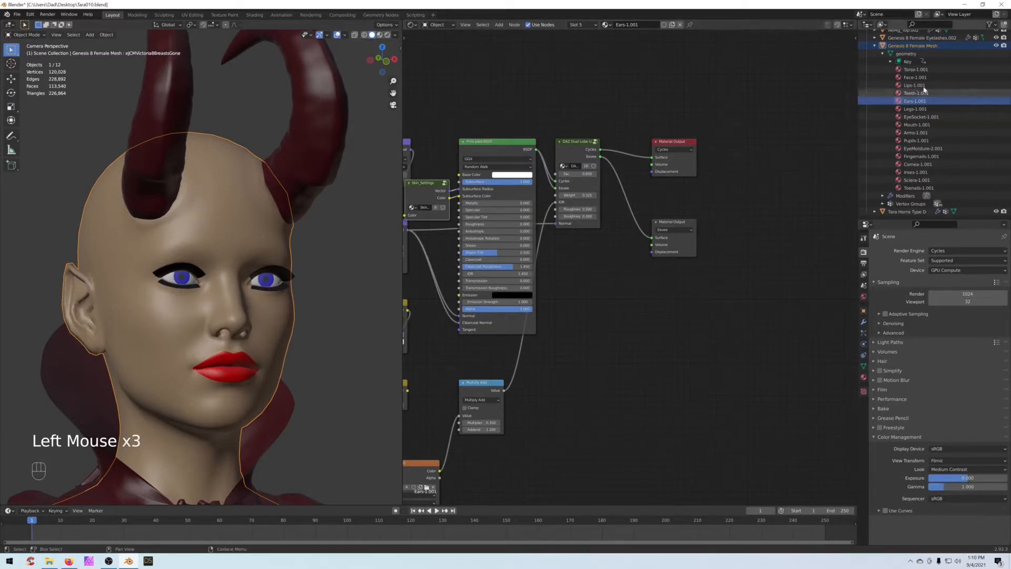
left_click(916, 77)
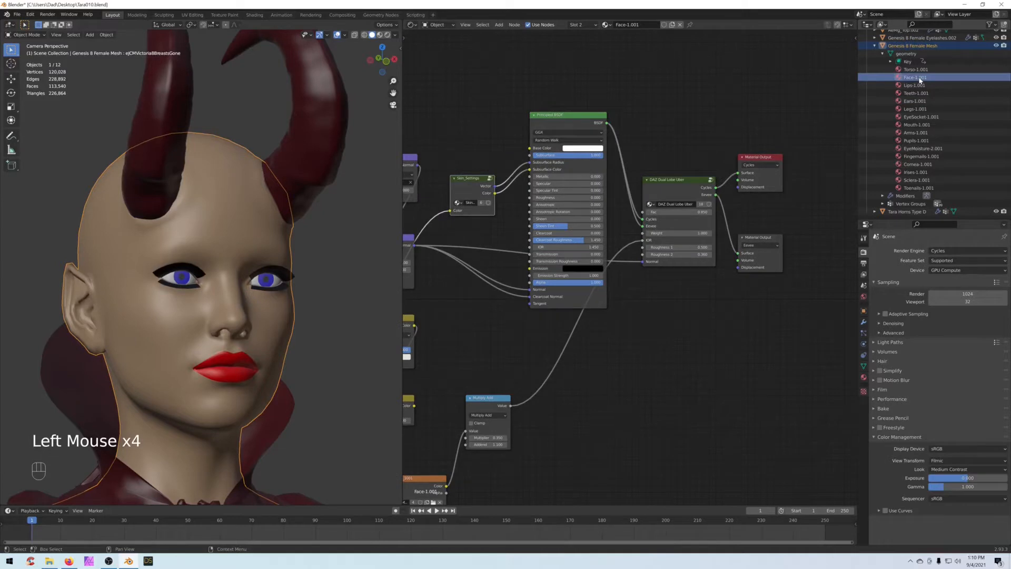
left_click(914, 100)
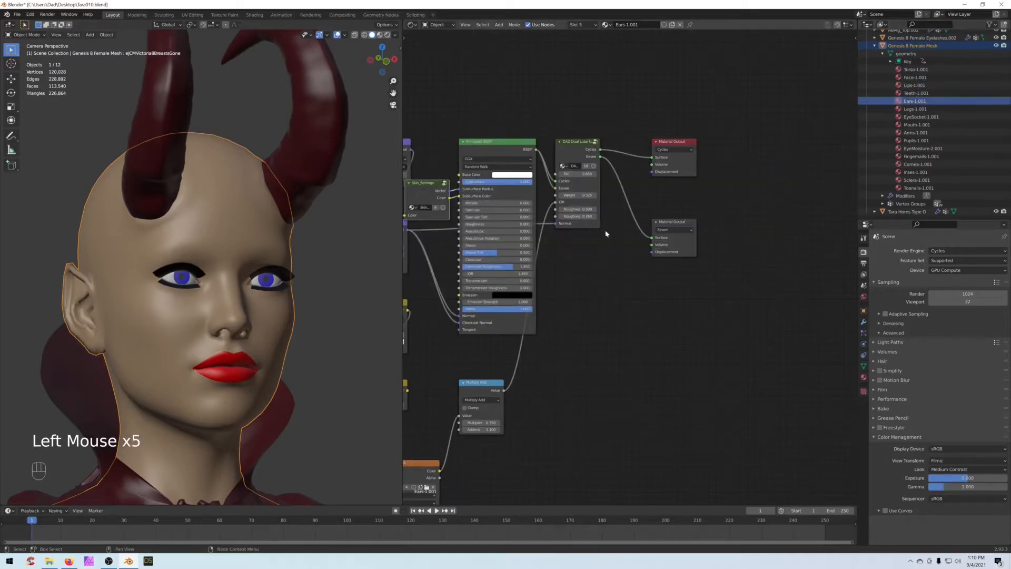
left_click(582, 217)
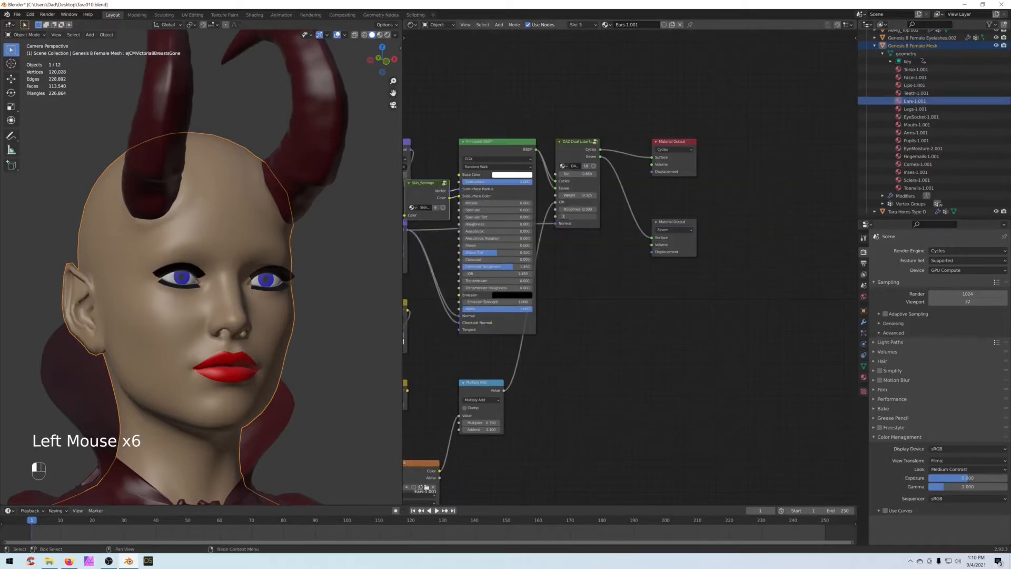
Step: In the Legs-1.001 material, set the DAZ Dual Lobe Uber group's first roughness to 0.5 and edit its second roughness
left_click(914, 110)
left_click(578, 209)
type(".5")
key("Return")
left_click(578, 217)
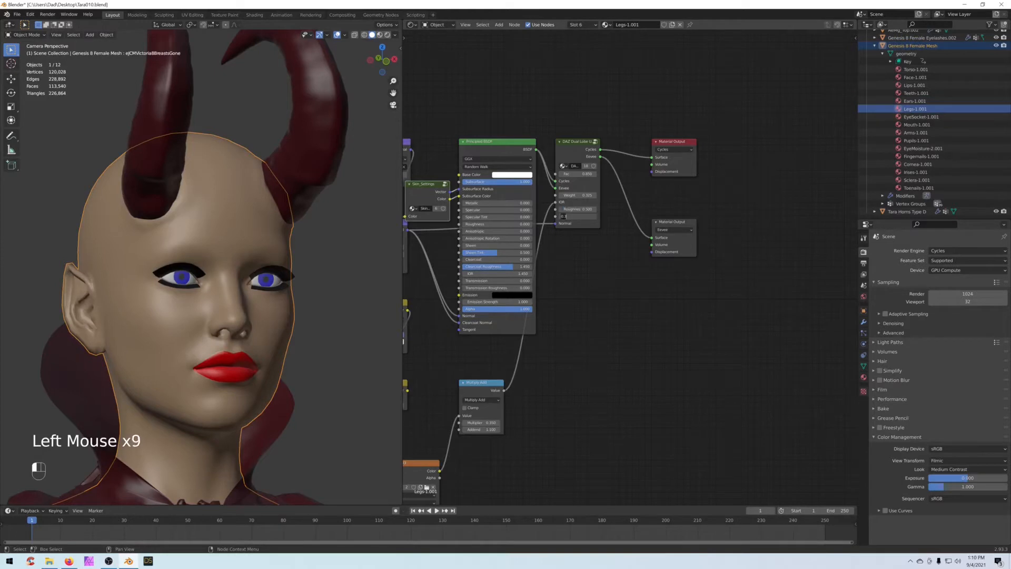
Step: In the Arms-1.001 material, set the DAZ Dual Lobe Uber group's roughness values to 0.5 and 0.36
left_click(915, 132)
left_click(578, 209)
left_click(578, 217)
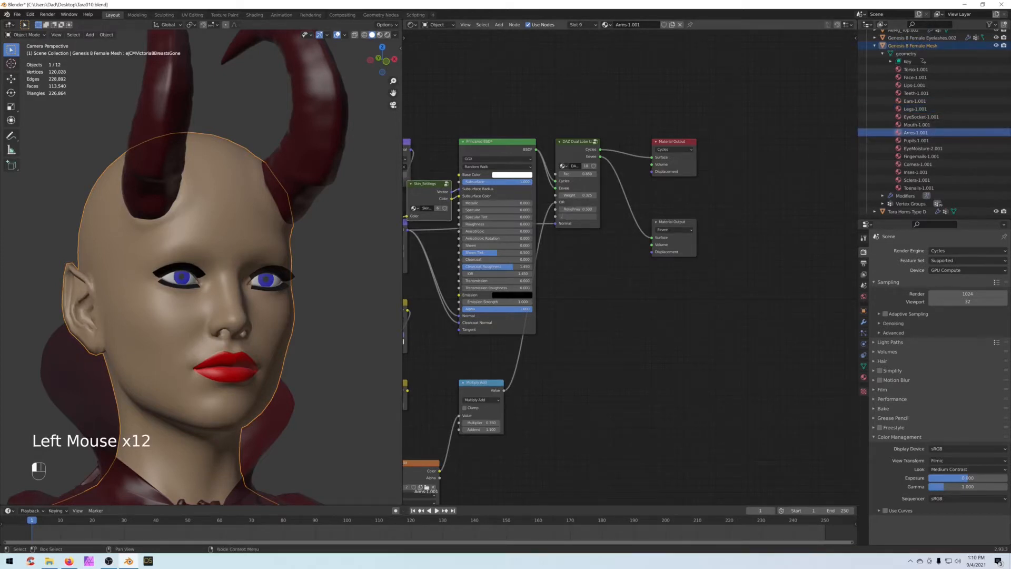
type(".36")
key("Return")
Step: Replace the node editor with the render result and examine the figure's arms, face and overall look
middle_click_drag(774, 170, 854, 161)
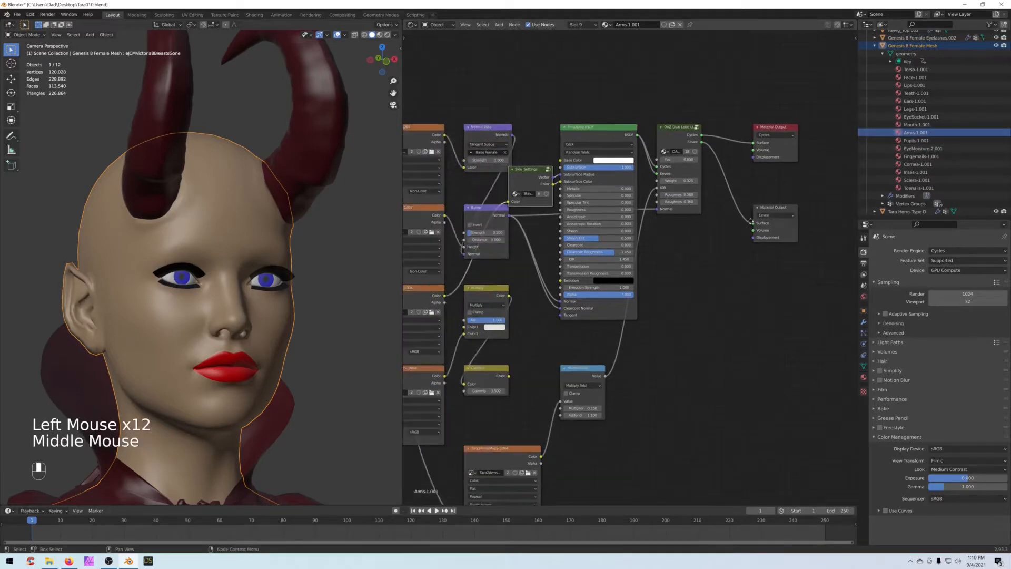
scroll(650, 267, "down", 2)
middle_click_drag(650, 267, 766, 243)
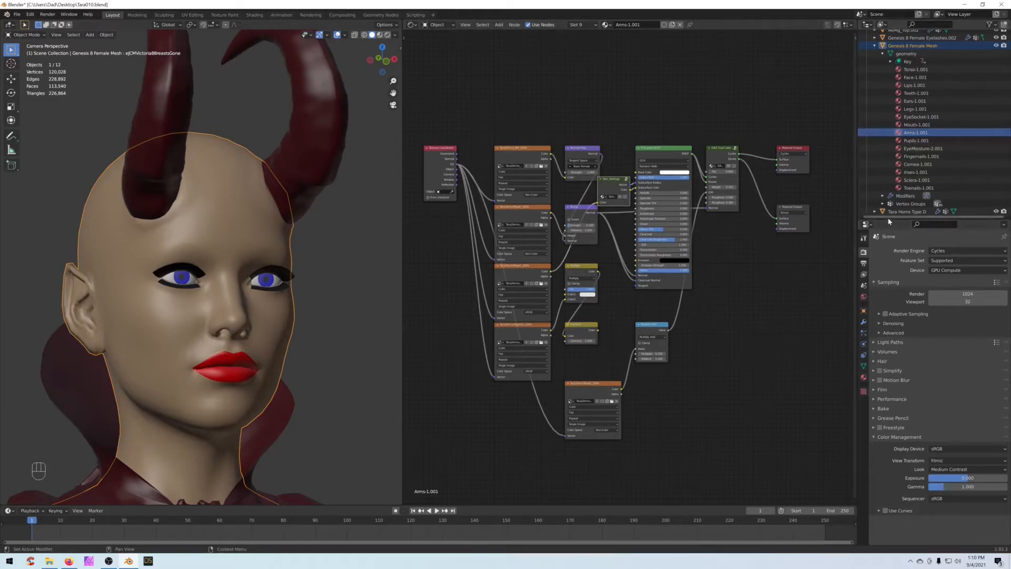
left_click(413, 27)
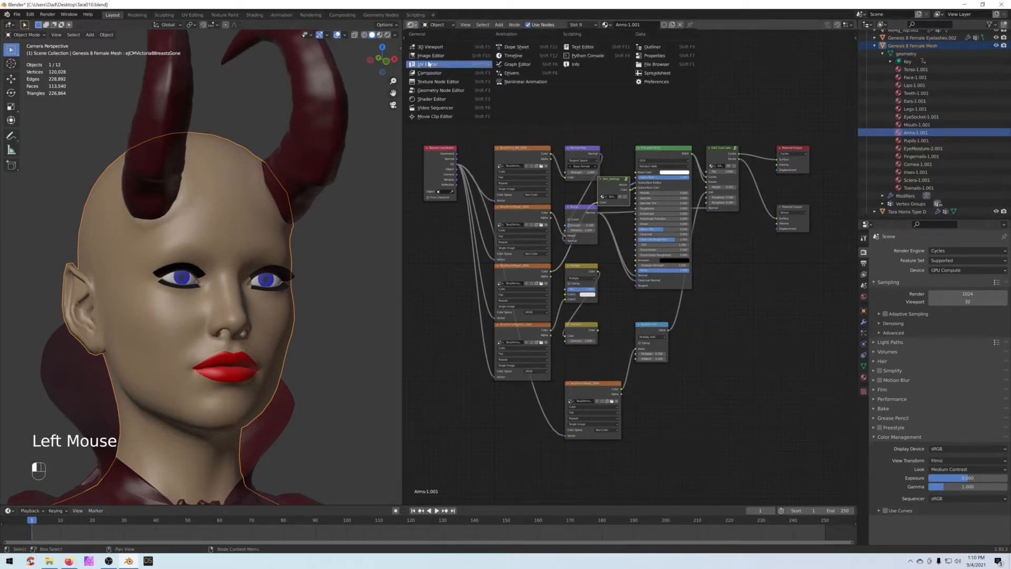
left_click(427, 63)
scroll(617, 188, "up", 3)
middle_click_drag(617, 188, 658, 274)
scroll(675, 296, "up", 1)
scroll(658, 274, "down", 1)
middle_click_drag(595, 200, 573, 269)
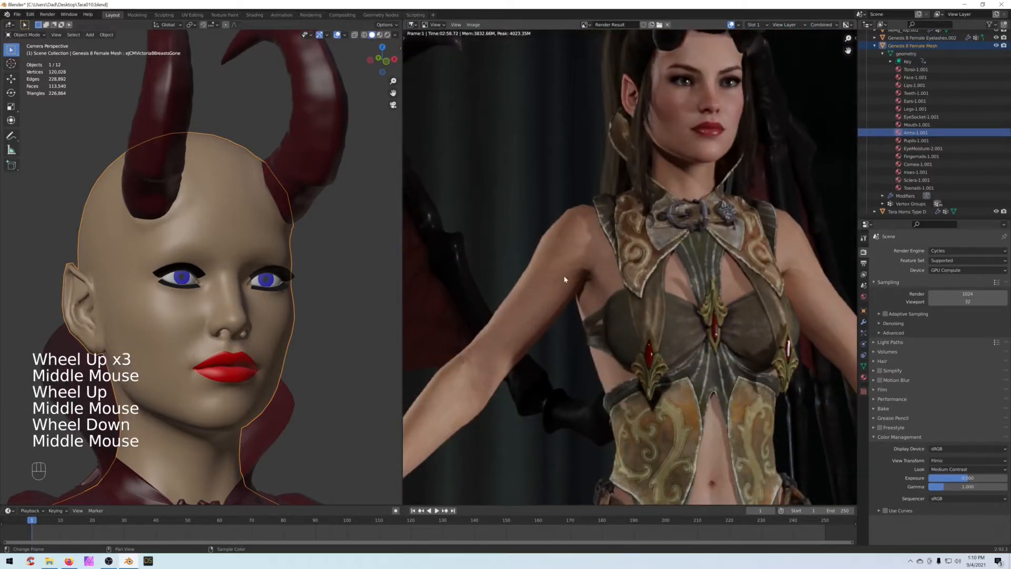
middle_click_drag(716, 72, 677, 154)
scroll(701, 293, "down", 2)
middle_click_drag(701, 293, 635, 170)
scroll(658, 211, "down", 2)
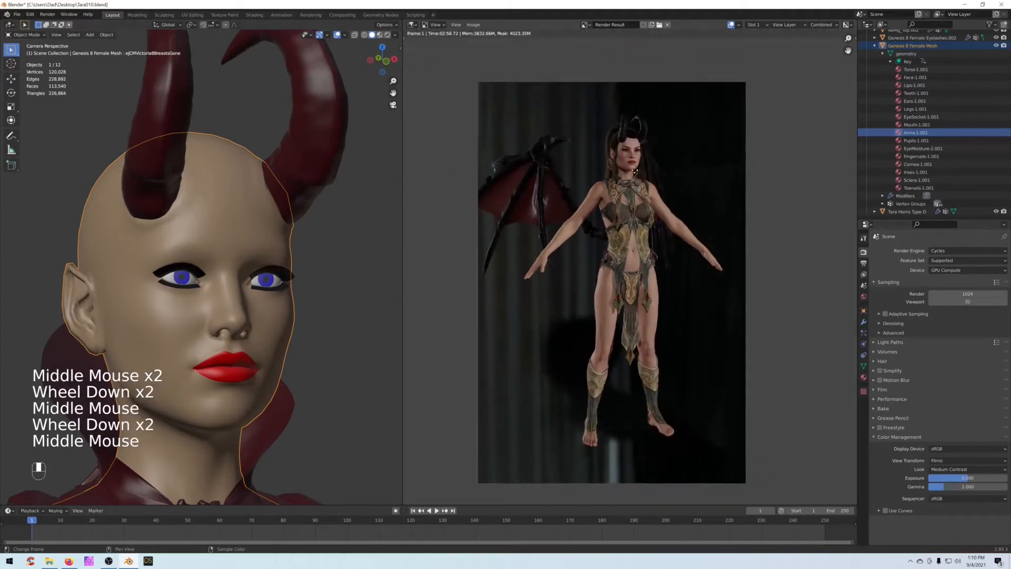
scroll(635, 169, "up", 1)
middle_click_drag(688, 339, 783, 250)
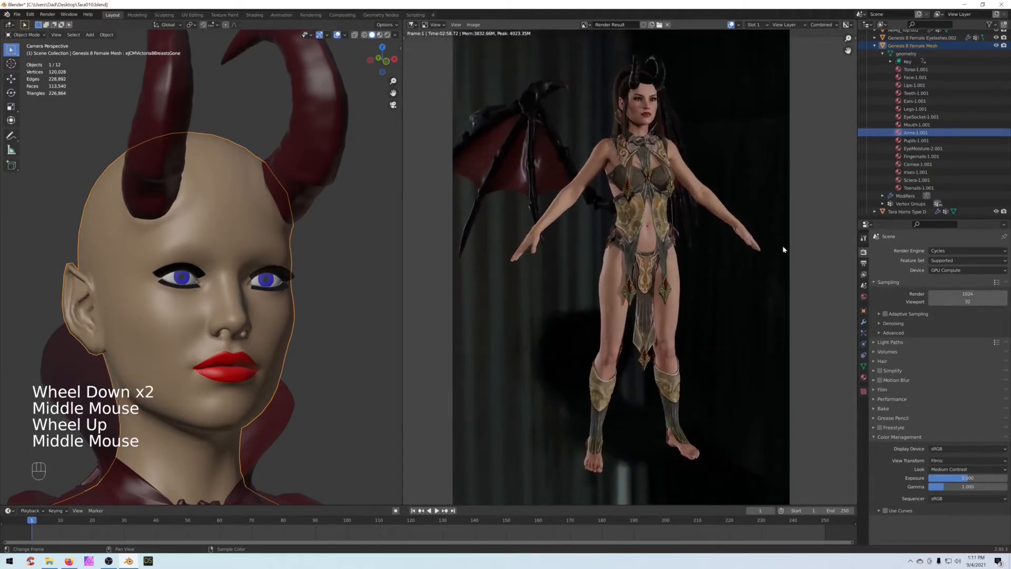
Step: Add a Subdivision Surface modifier to the Genesis 8 Female Mesh with viewport level 1 and render level 2
left_click(864, 322)
left_click(921, 254)
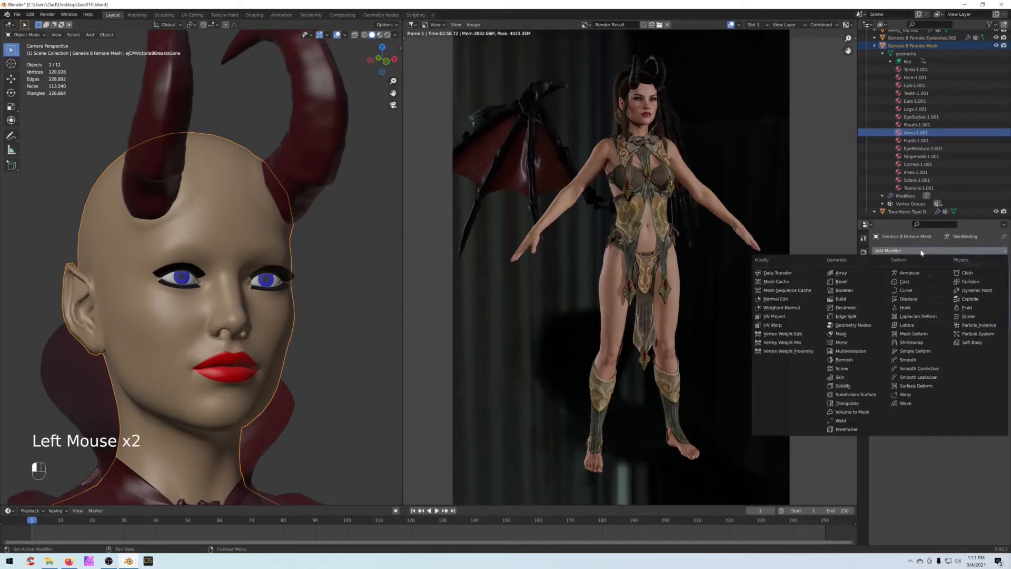
left_click(856, 394)
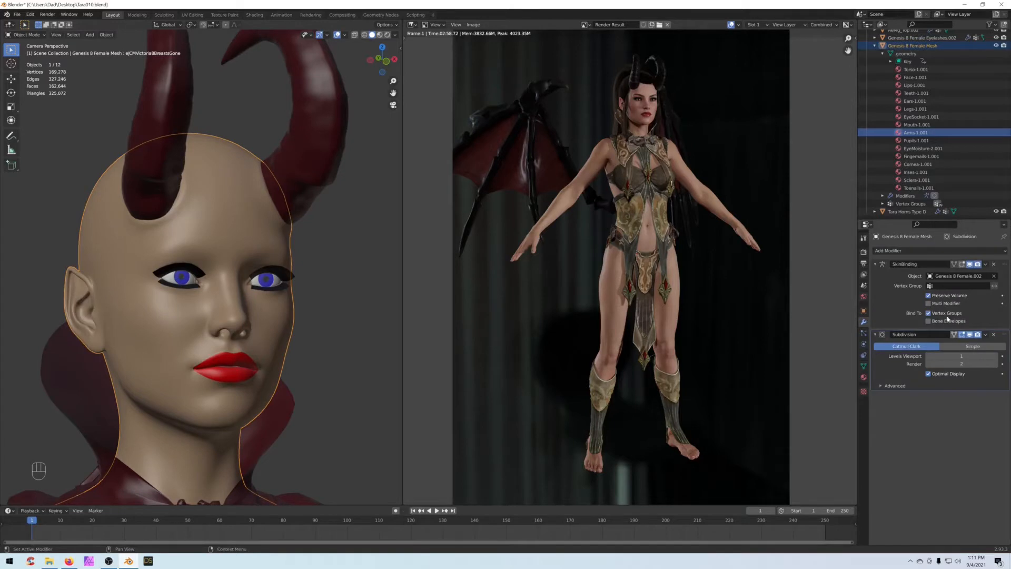
left_click(957, 356)
left_click(908, 426)
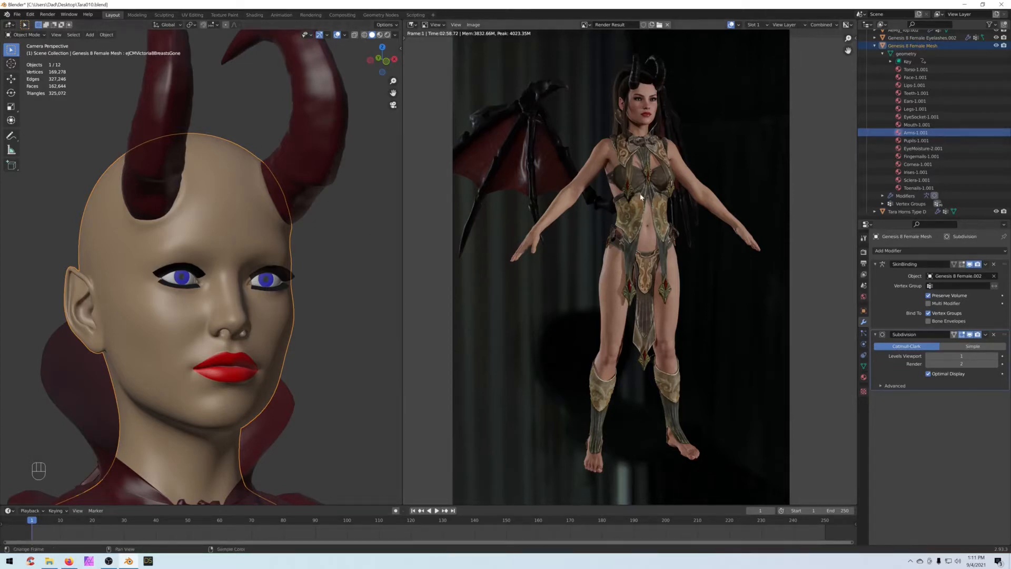
Step: Look over the rendered figure's upper body and collapse the Genesis 8 Female Mesh's geometry branch in the outliner
scroll(643, 196, "down", 1)
middle_click_drag(645, 220, 647, 255)
scroll(646, 246, "up", 2)
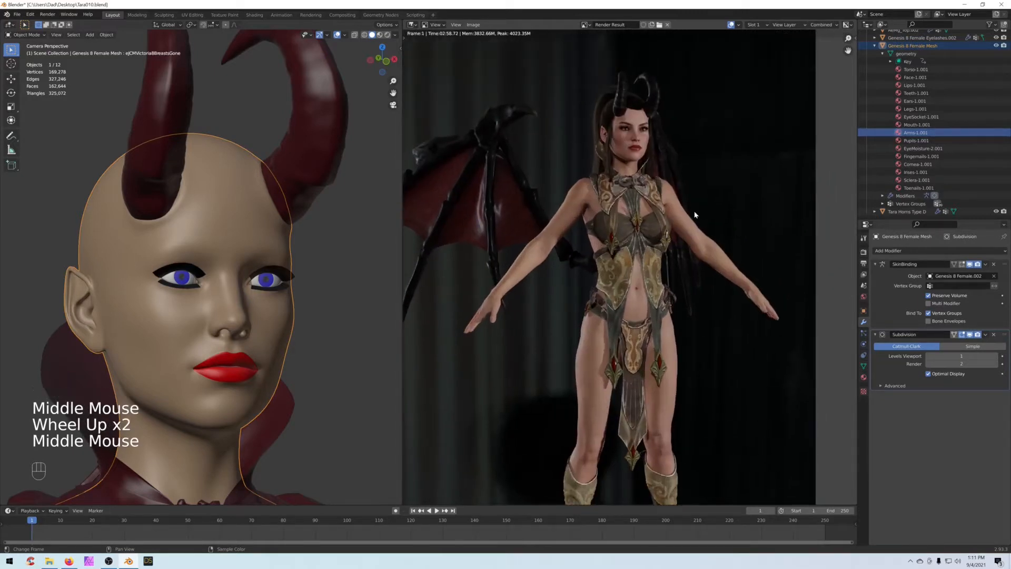
left_click(883, 54)
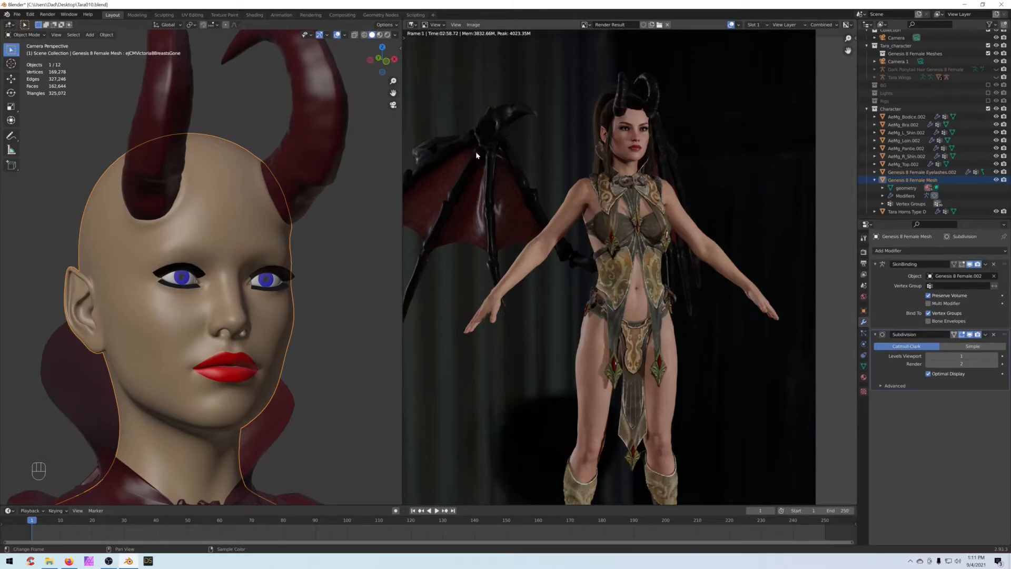
scroll(710, 150, "down", 2)
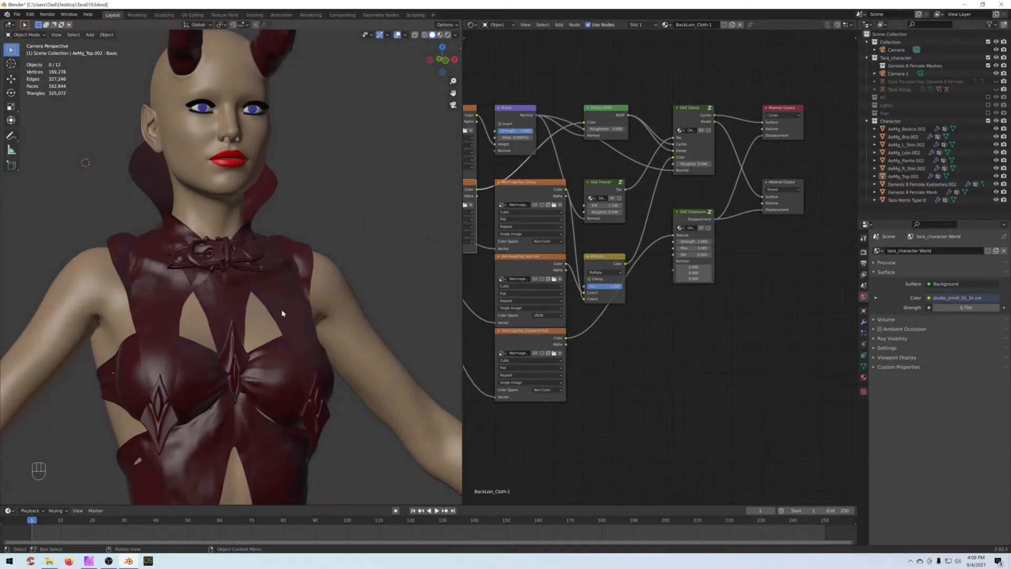
Step: Select the AeMg_Top.002 garment on the figure and isolate it in local view
left_click(282, 313)
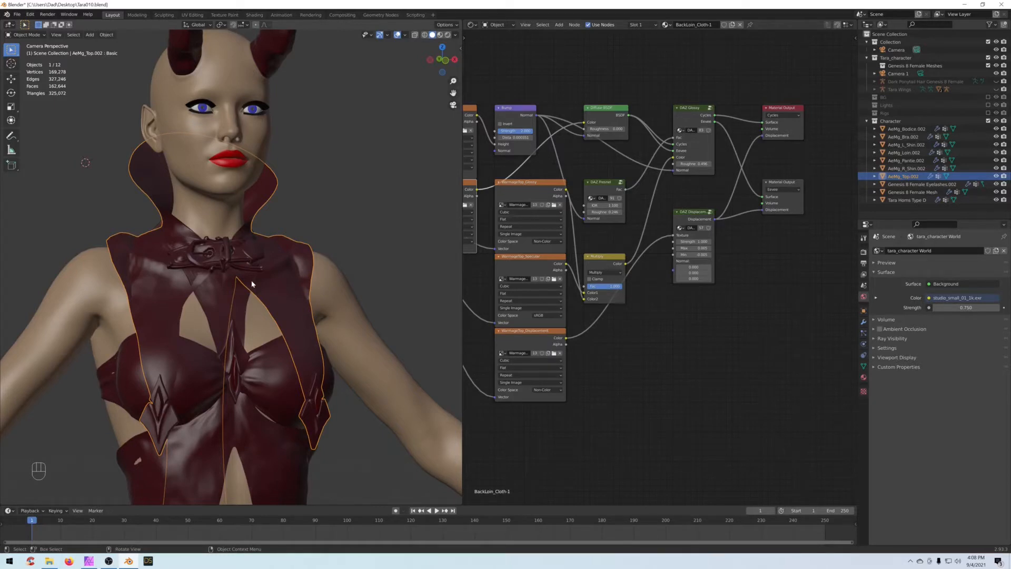
key("KP_Divide")
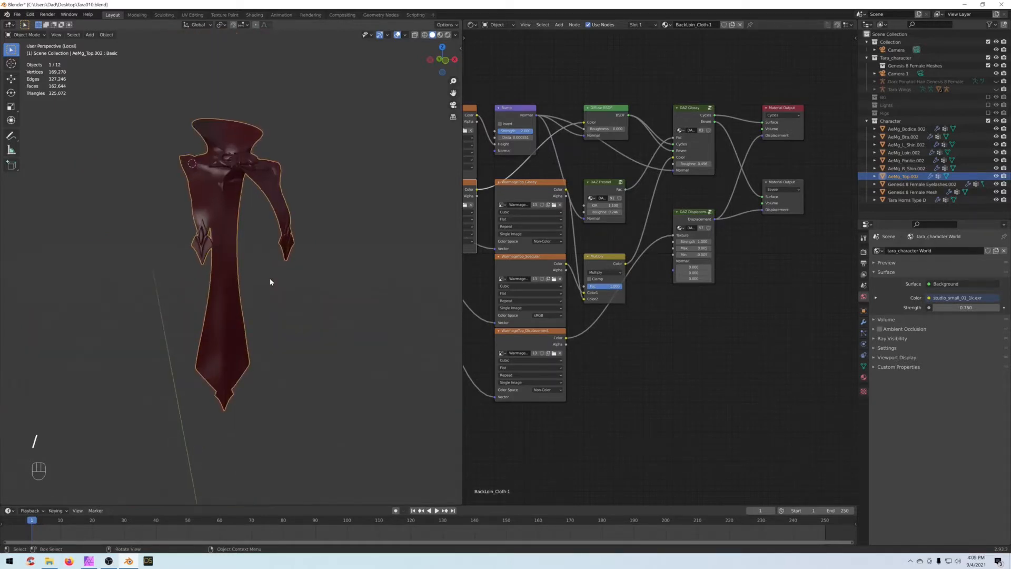
scroll(266, 248, "up", 2)
middle_click_drag(274, 245, 282, 275, "shift")
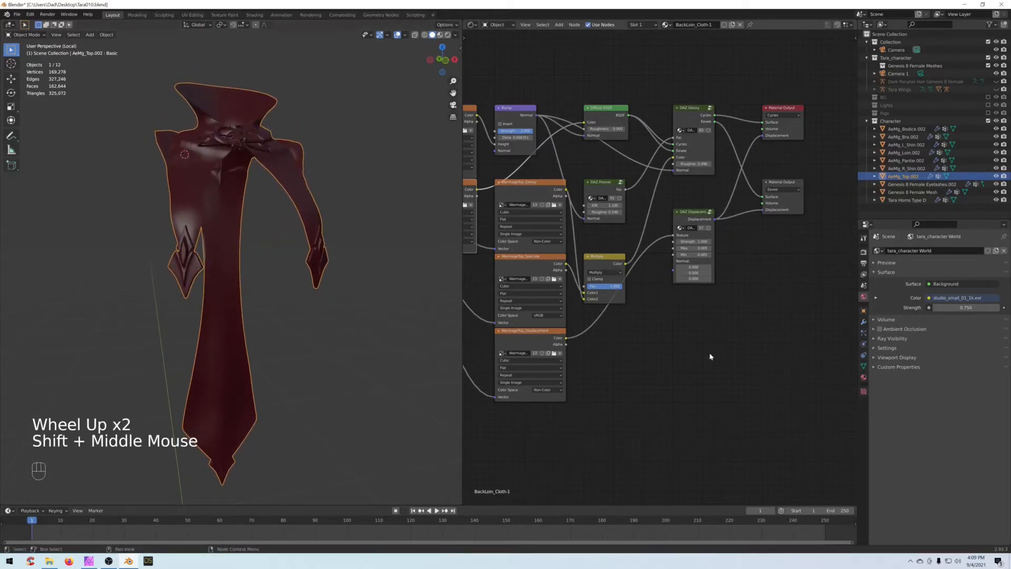
Step: Set the world background strength to 1
left_click(961, 308)
type("1")
key("Return")
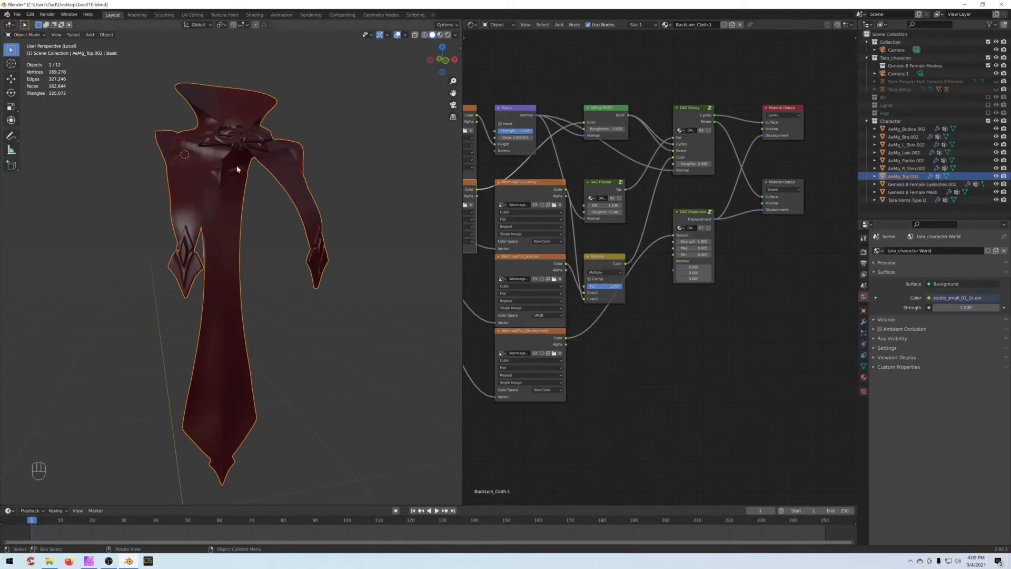
Step: Examine the isolated AeMg_Top.002 garment in a rendered viewport preview from several angles, then return to solid shading
left_click(446, 36)
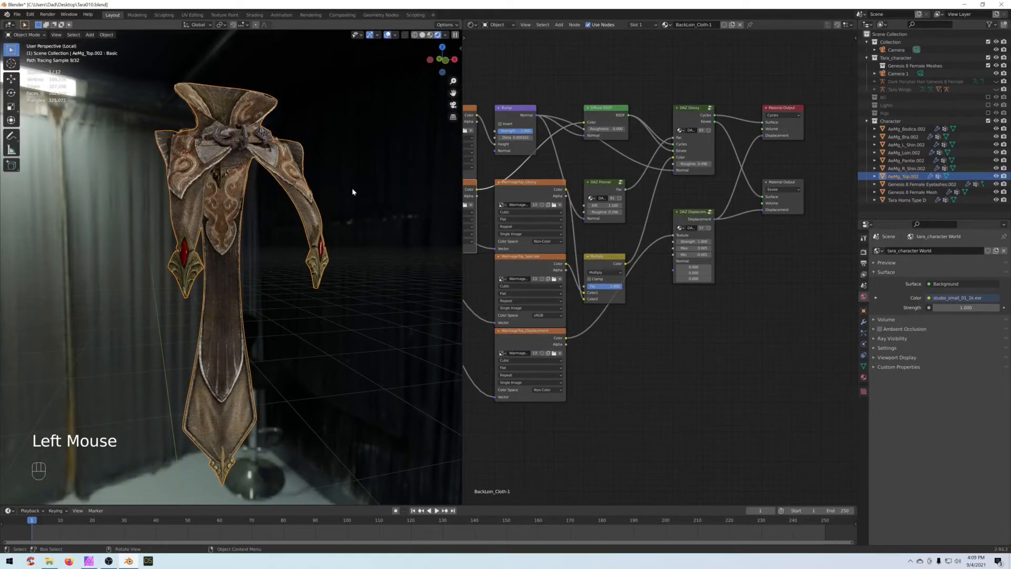
middle_click_drag(342, 190, 313, 221)
scroll(278, 218, "up", 2)
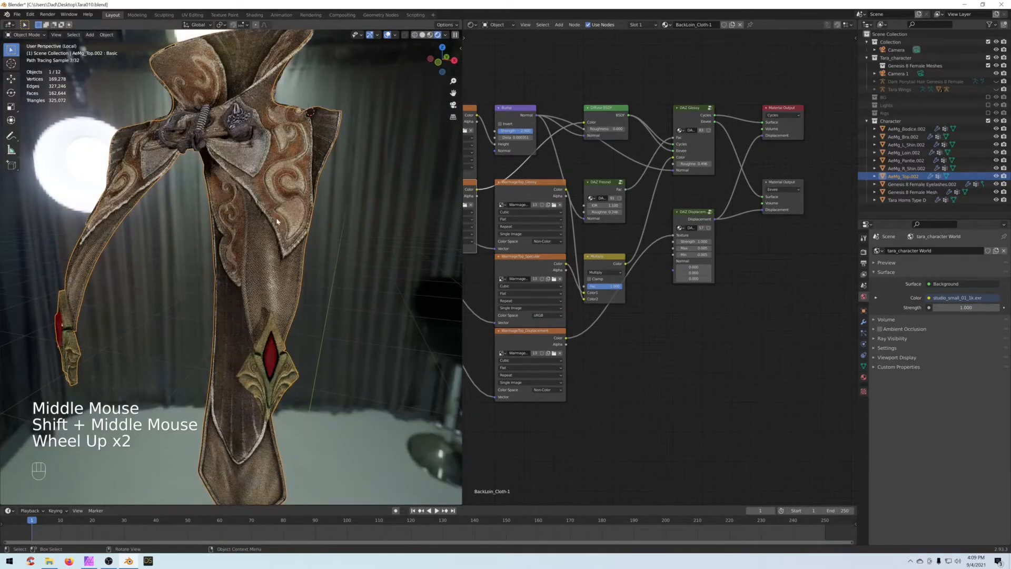
scroll(278, 217, "up", 1)
scroll(278, 217, "down", 1)
middle_click_drag(277, 217, 288, 246)
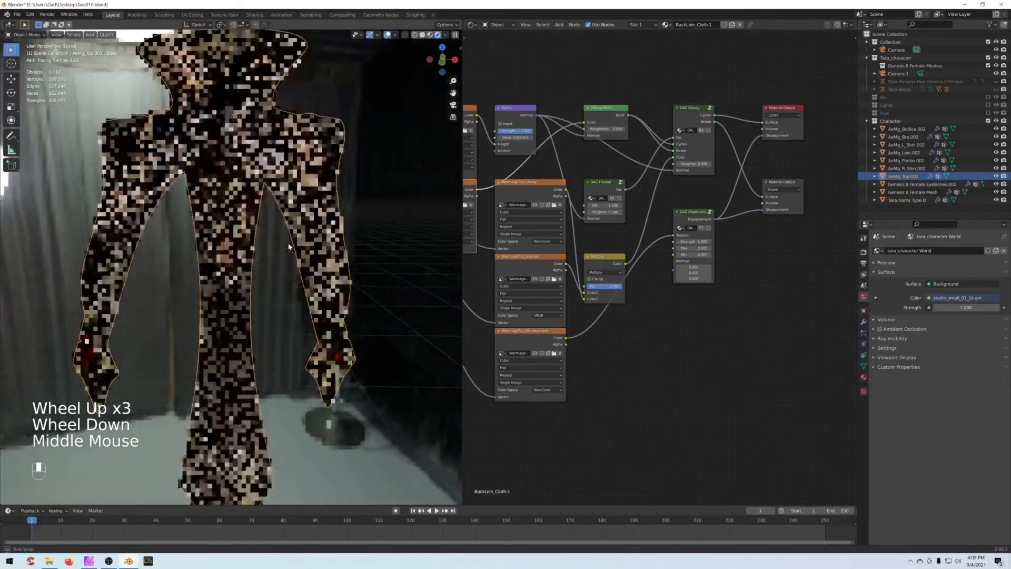
left_click(422, 35)
left_click(423, 35)
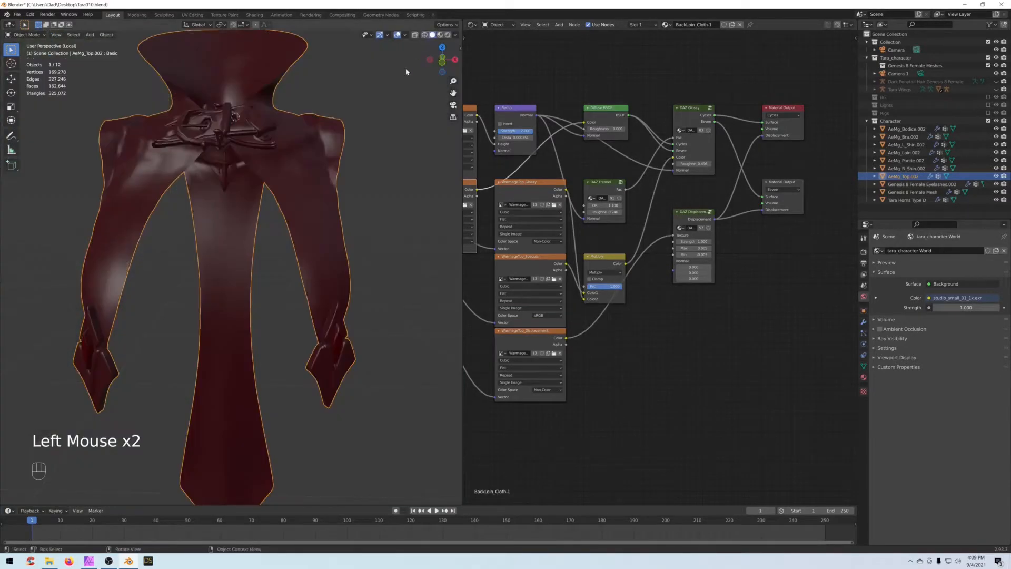
middle_click_drag(316, 188, 321, 195)
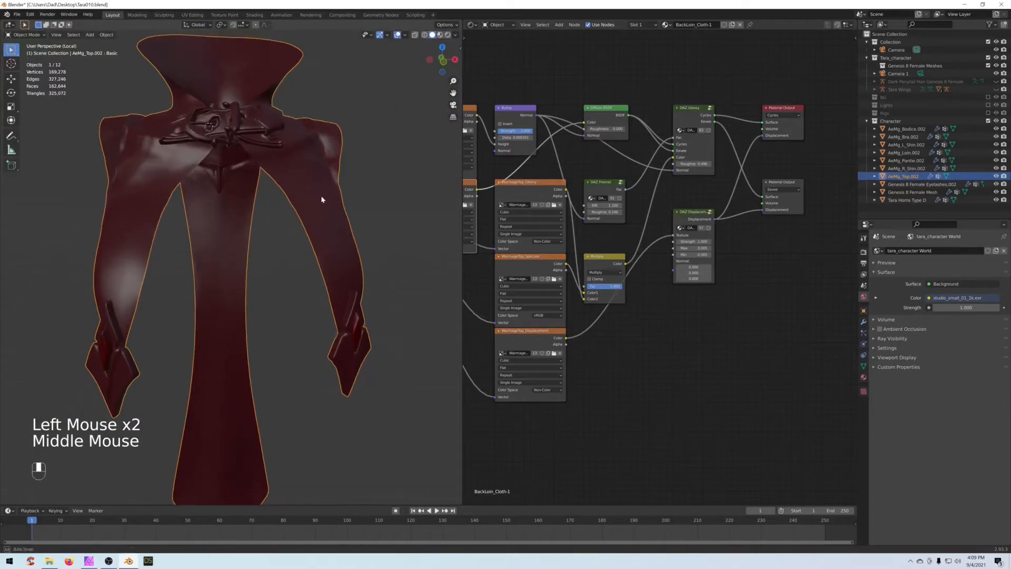
Step: Expand AeMg_Top.002 in the outliner to list its geometry's materials and shape key contents
left_click(876, 179)
left_click(882, 184)
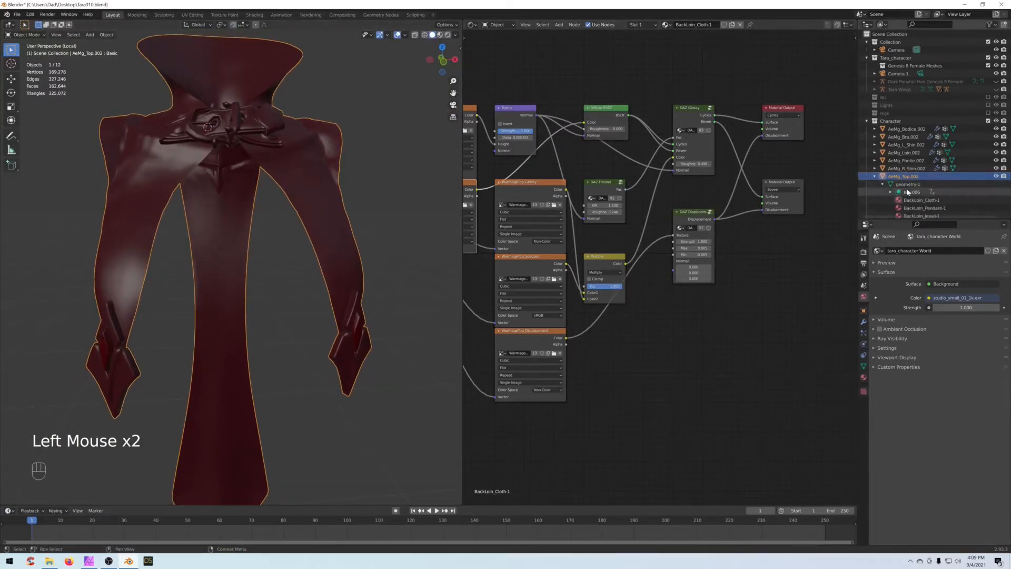
scroll(911, 190, "down", 3)
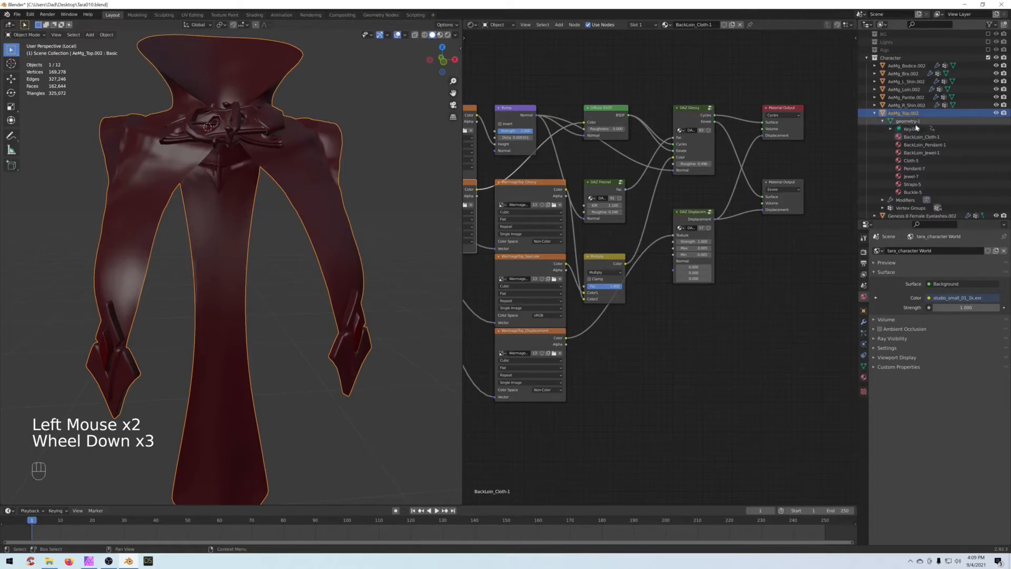
left_click(890, 129)
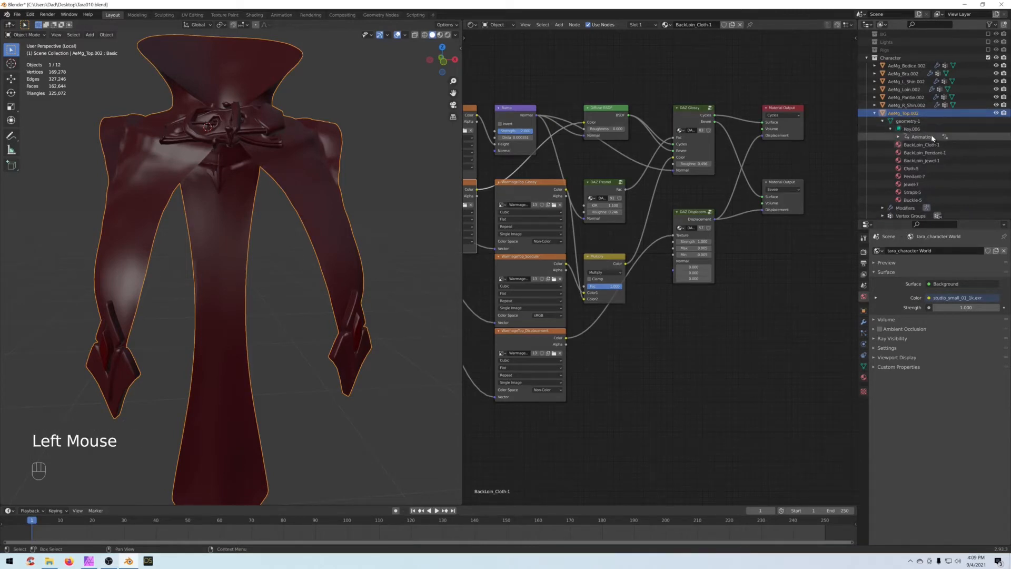
Step: Expand the geometry data of AeMg_Top.002 in the scene hierarchy to review its list of materials
left_click(890, 129)
left_click(882, 122)
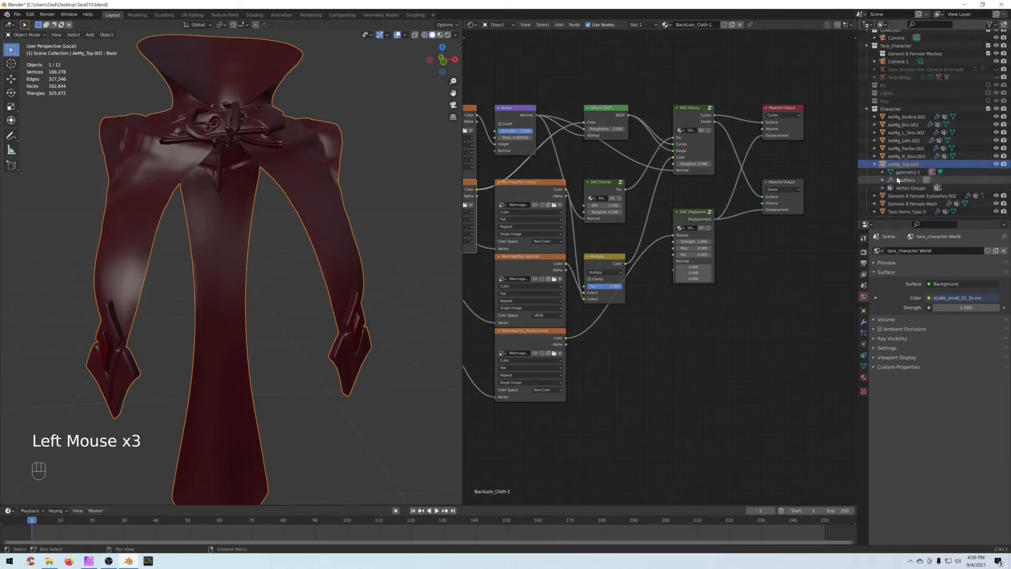
left_click(882, 173)
scroll(890, 158, "down", 2)
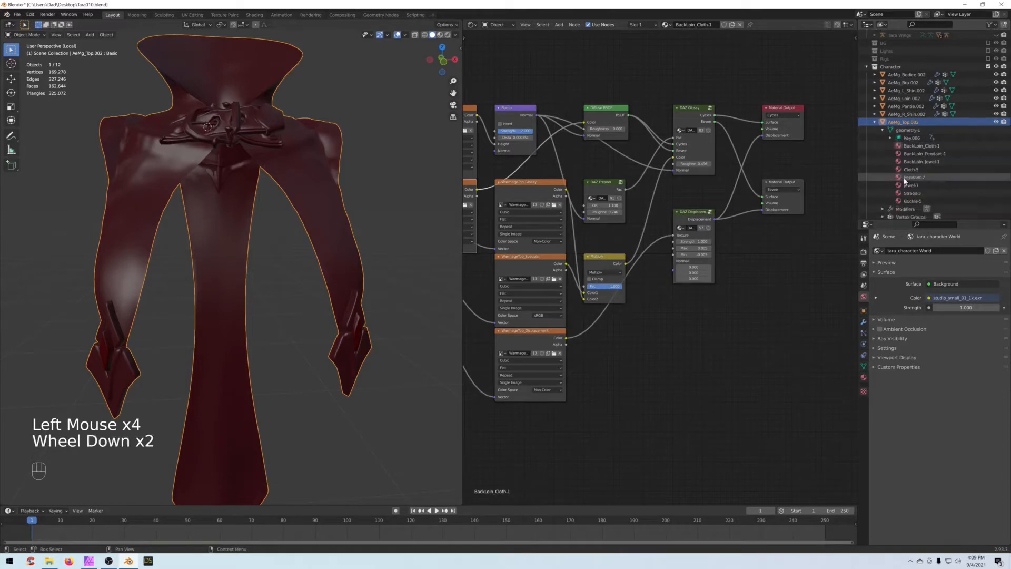
left_click(897, 124)
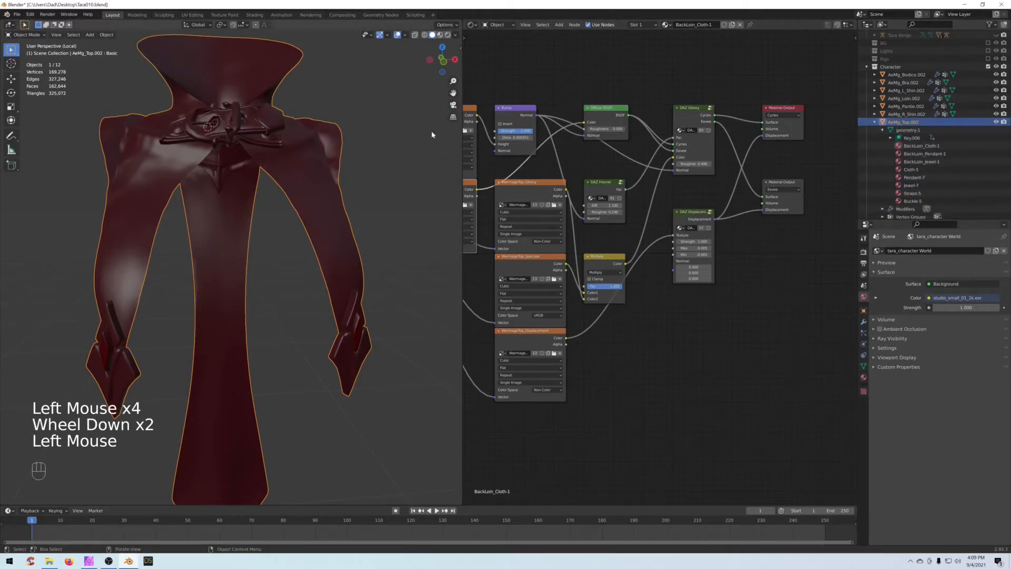
Step: Merge the duplicate materials of AeMg_Top.002 with the DAZ Importer's Merge Materials tool, using its default options
key("n")
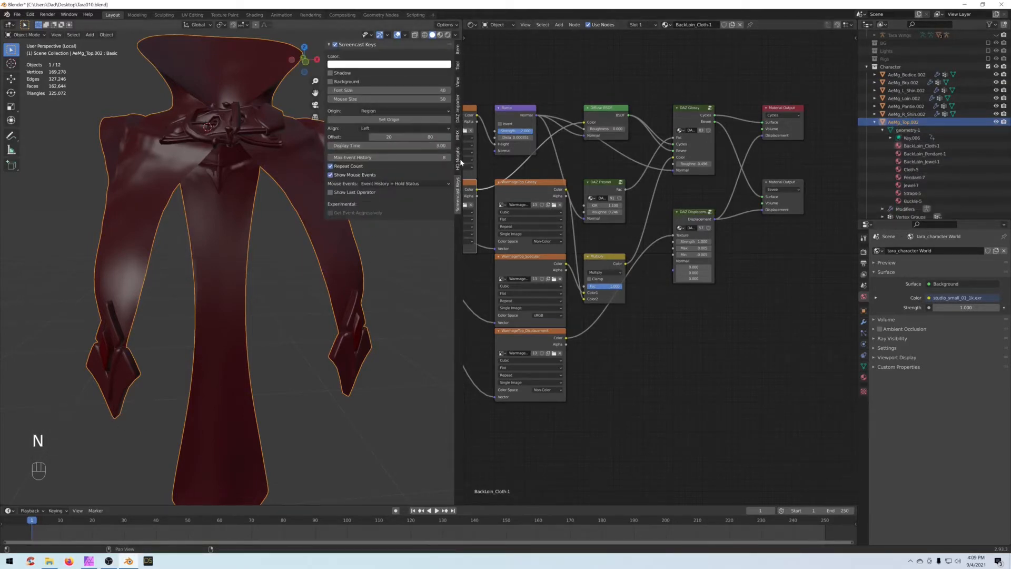
left_click(458, 115)
left_click_drag(455, 101, 496, 101)
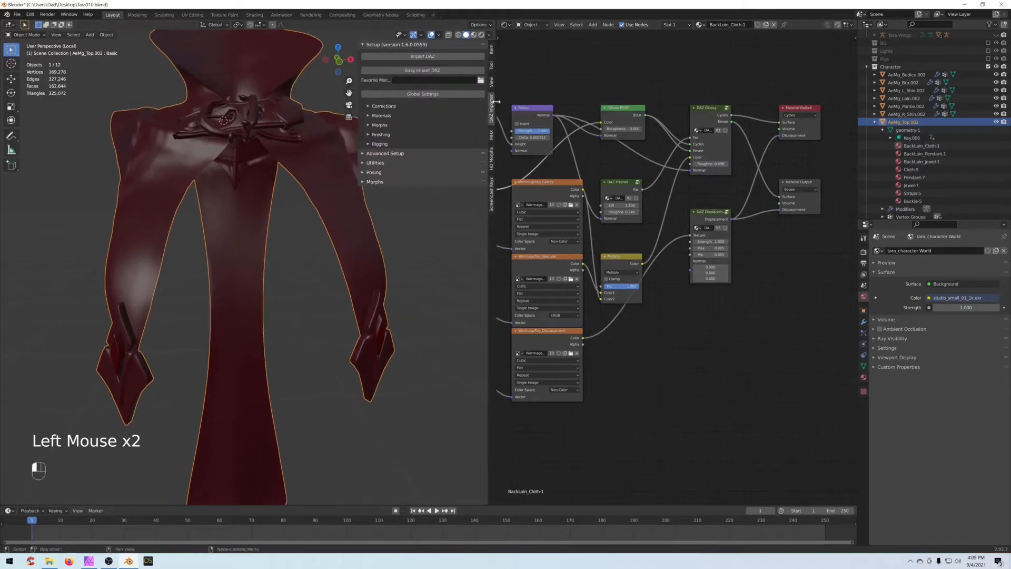
left_click(373, 116)
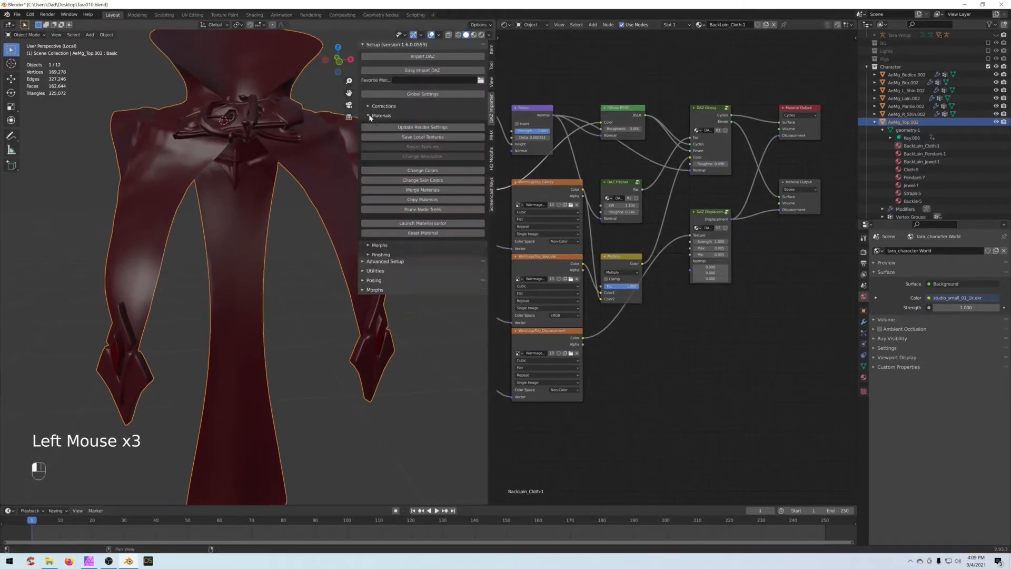
left_click(410, 191)
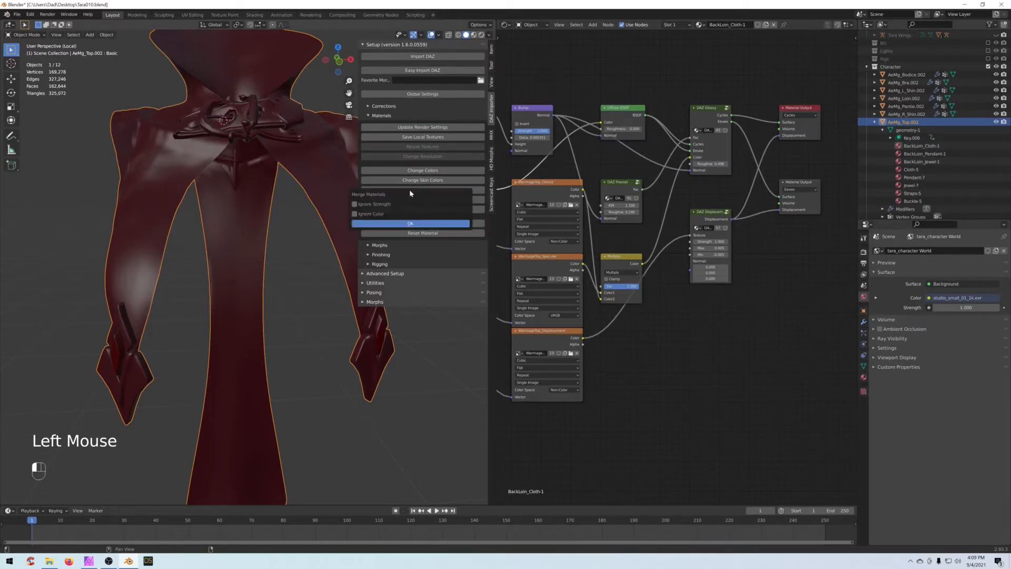
left_click(399, 224)
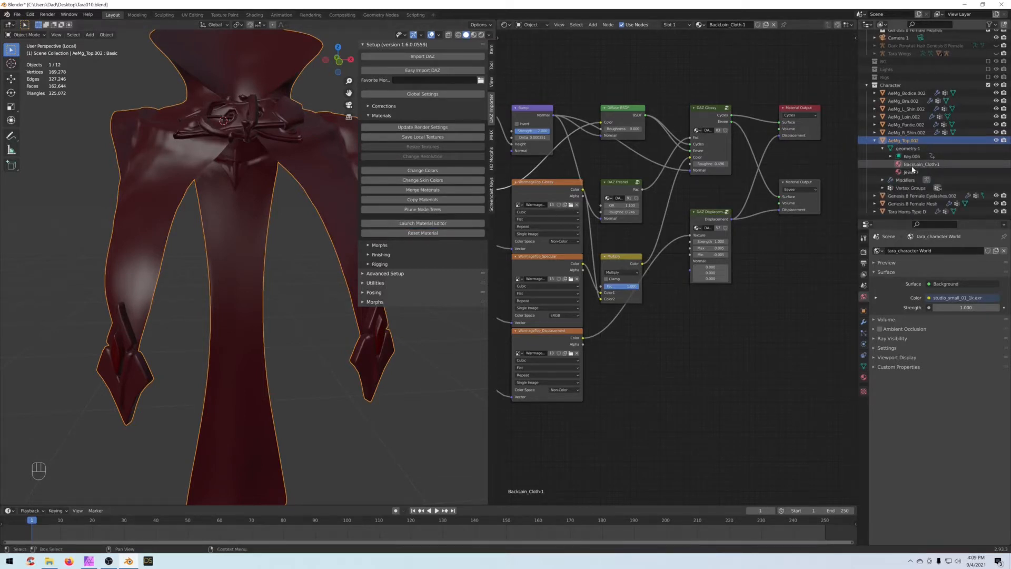
Step: Examine the full node tree of the merged BackLoin_Cloth-1 material, from Texture Coordinate to both Material Output nodes
scroll(611, 140, "down", 2)
scroll(612, 140, "down", 2)
middle_click_drag(612, 140, 703, 102)
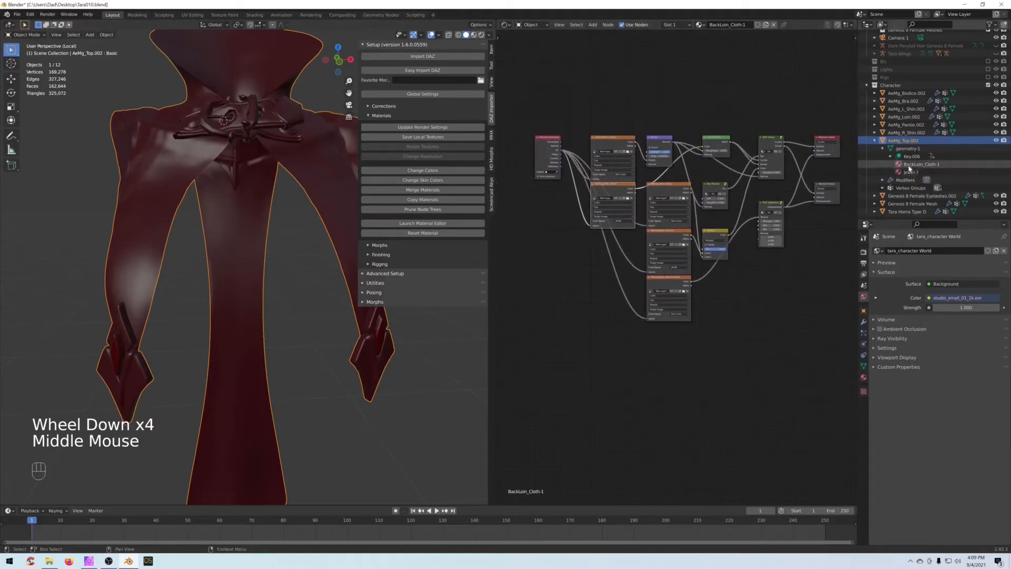
scroll(746, 225, "up", 1)
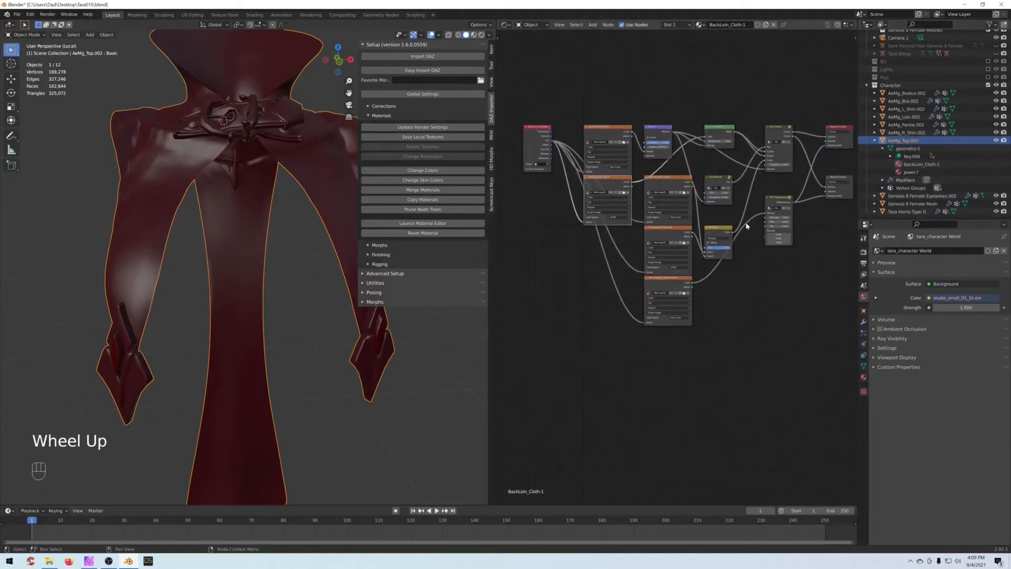
scroll(747, 225, "up", 1)
middle_click_drag(746, 225, 733, 229)
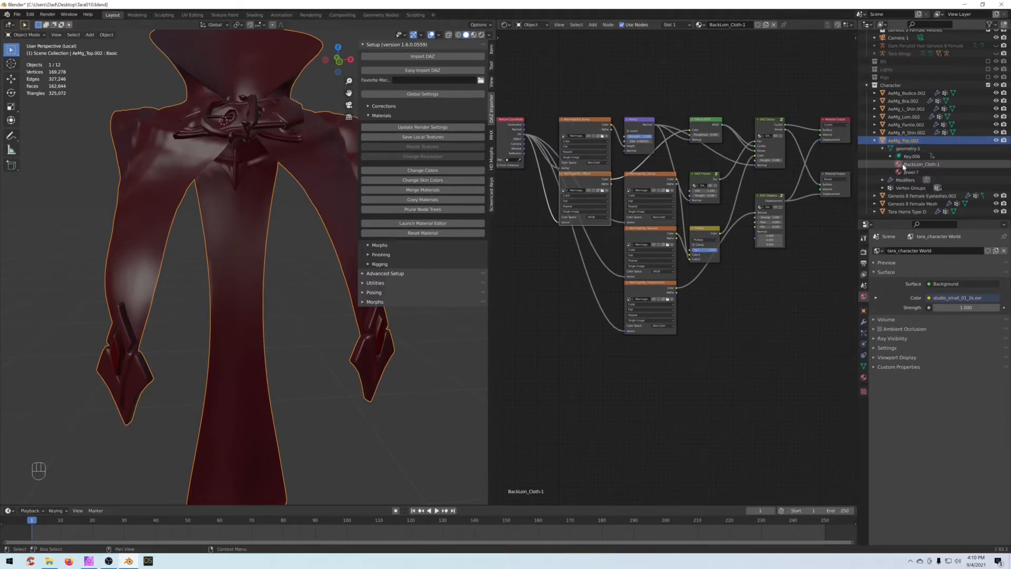
scroll(664, 221, "down", 3)
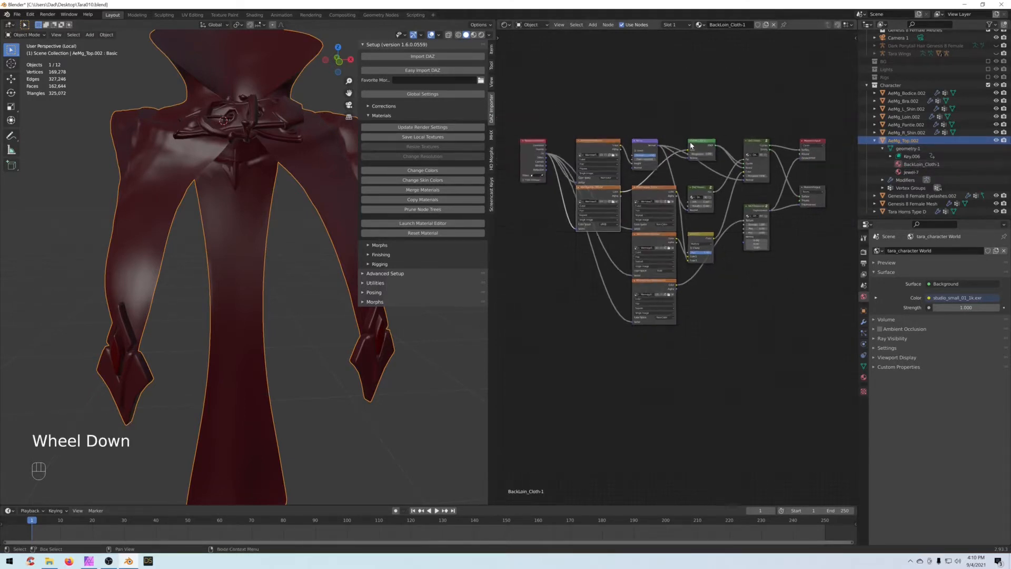
left_click(567, 185)
left_click_drag(515, 120, 840, 356)
left_click_drag(818, 129, 524, 357)
left_click(533, 353)
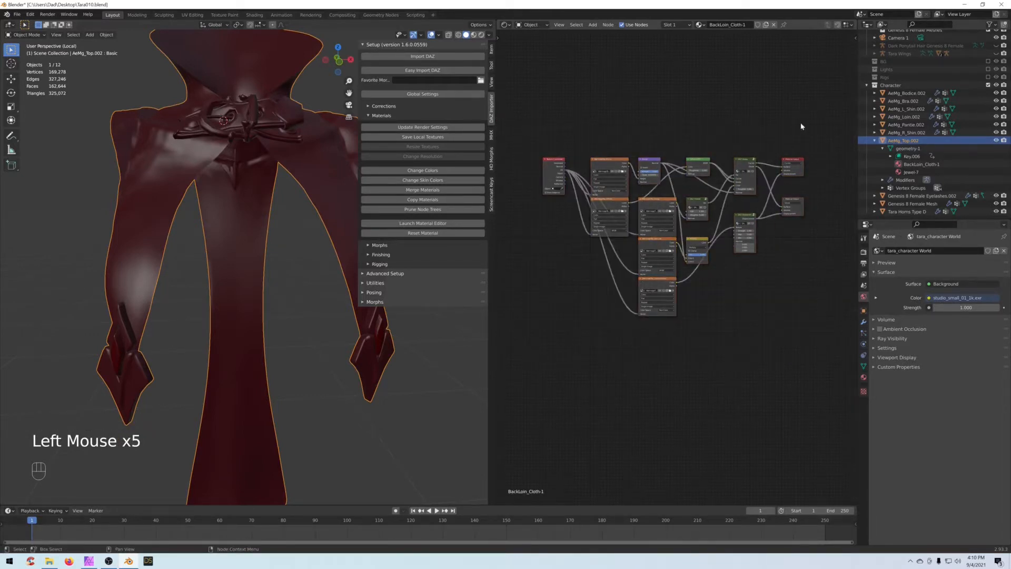
scroll(768, 202, "up", 2)
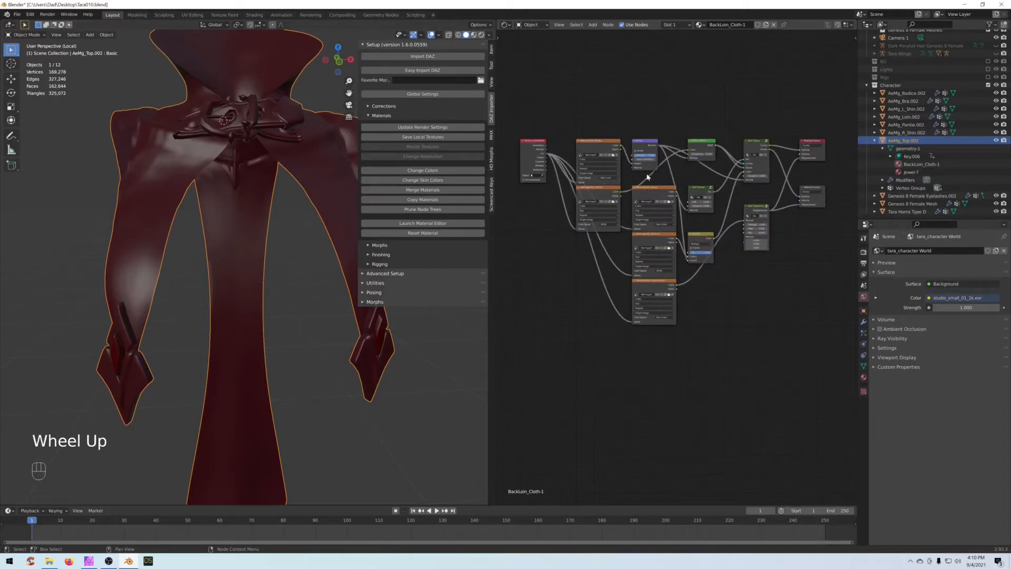
scroll(286, 243, "down", 2)
Step: Hide the viewport sidebar and switch the viewport to rendered shading to show the textured garment
middle_click_drag(286, 244, 319, 185)
scroll(272, 260, "up", 3)
scroll(283, 255, "down", 2)
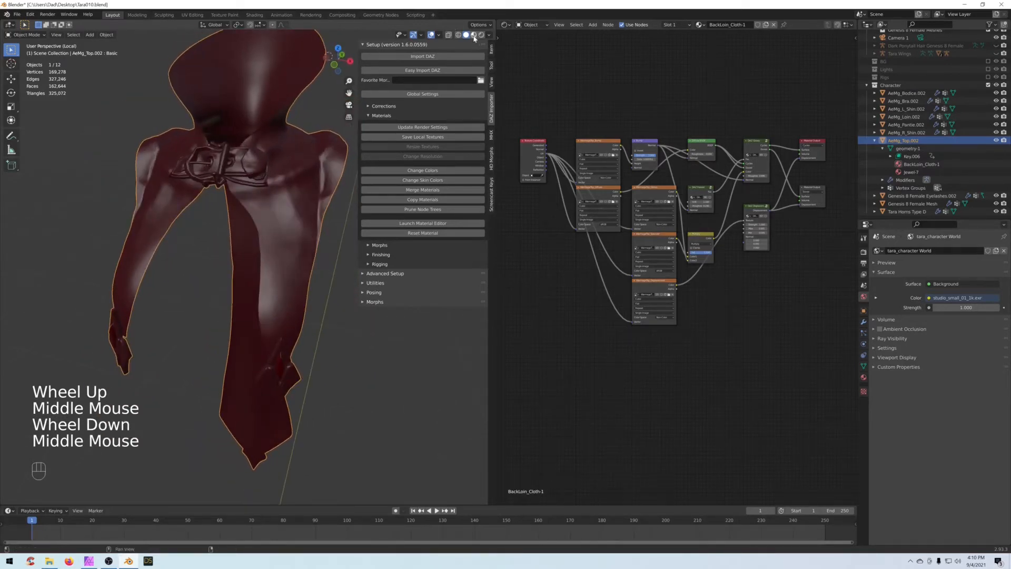
key("n")
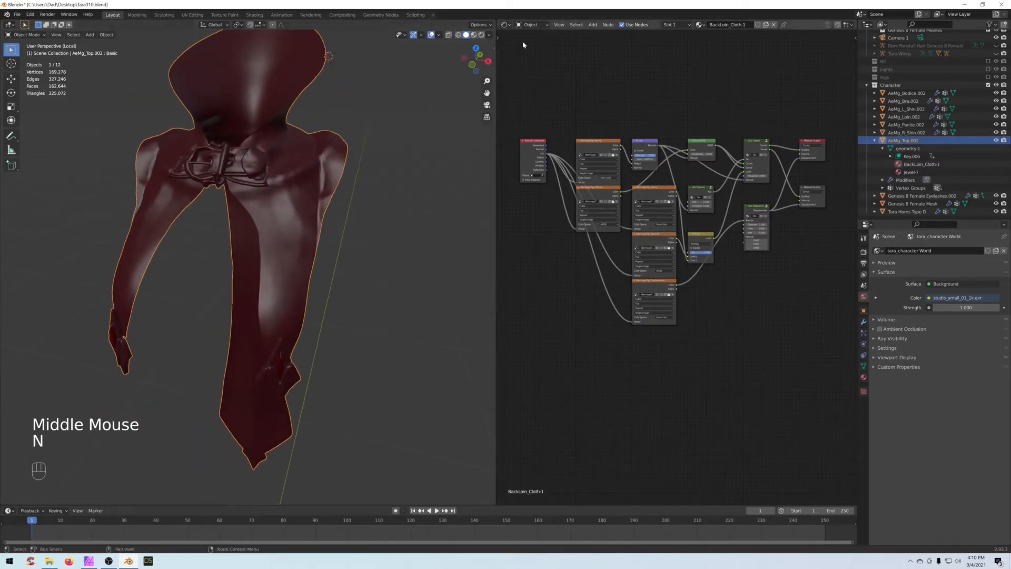
left_click(472, 35)
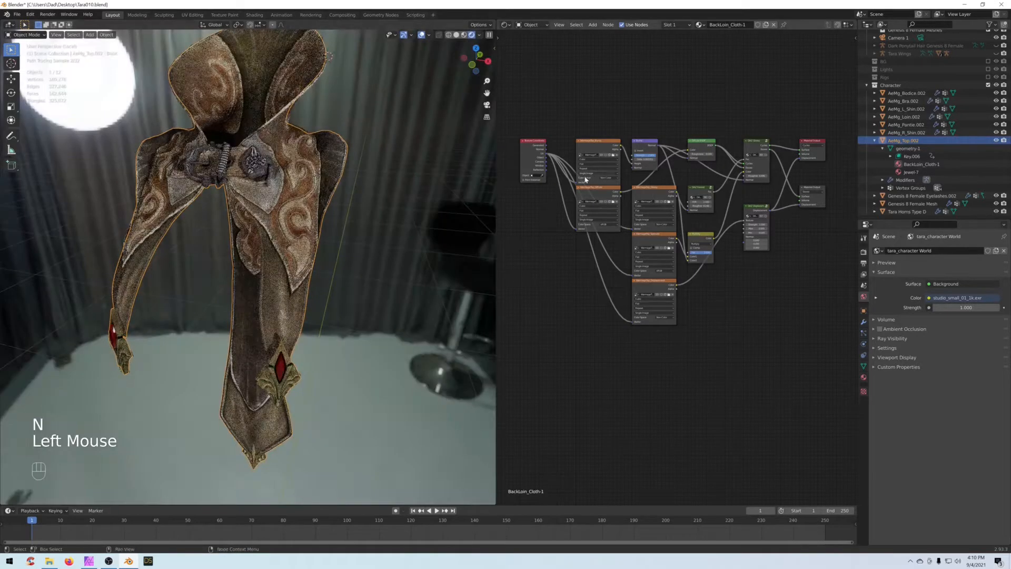
Step: Delete the Eevee Material Output node from BackLoin_Cloth-1 and move the Cycles Material Output slightly away from the shader nodes
scroll(807, 201, "up", 2)
middle_click_drag(819, 214, 745, 228)
scroll(744, 228, "up", 1)
middle_click_drag(779, 113, 782, 132)
left_click(772, 199)
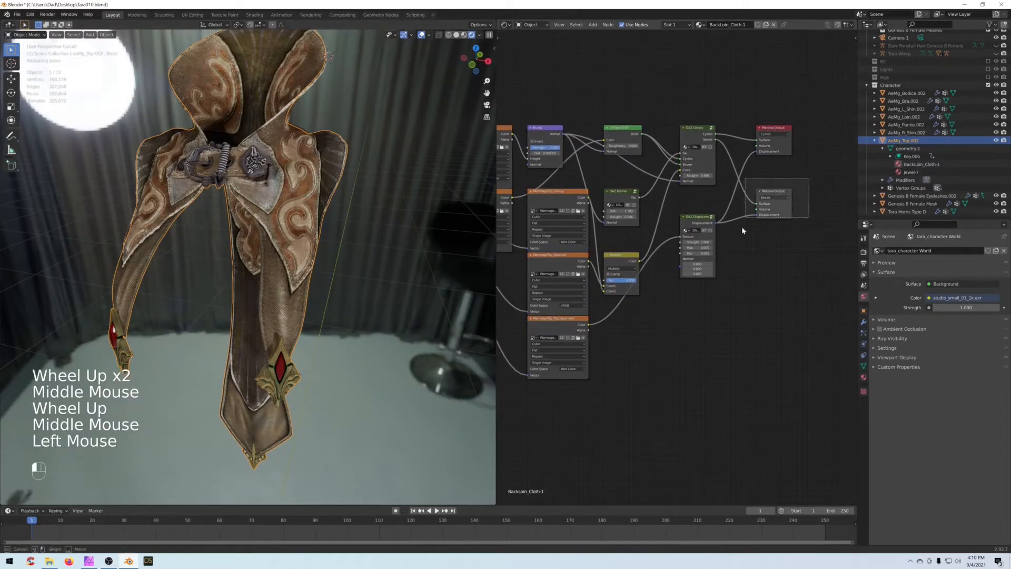
key("Delete")
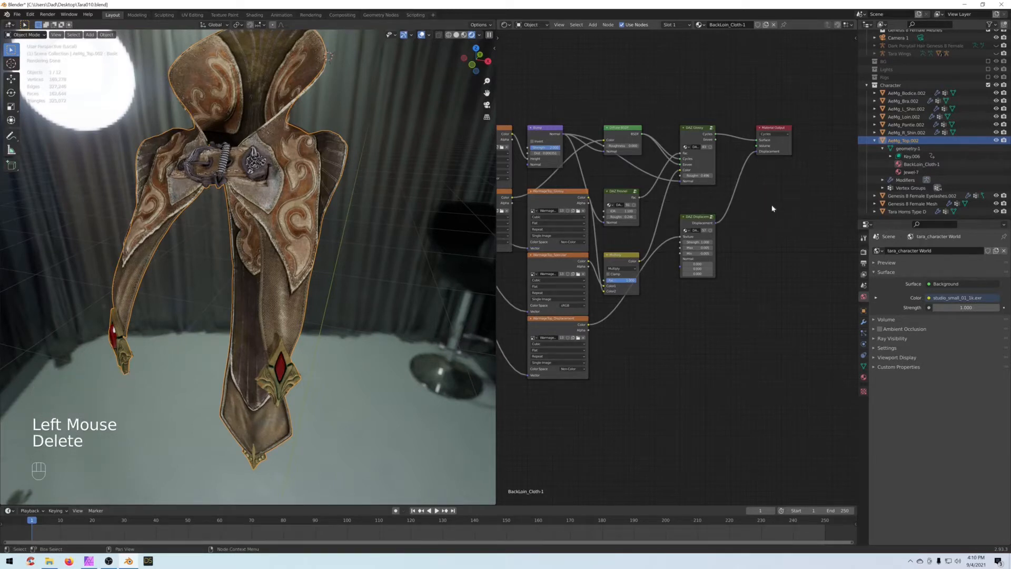
left_click_drag(771, 130, 783, 123)
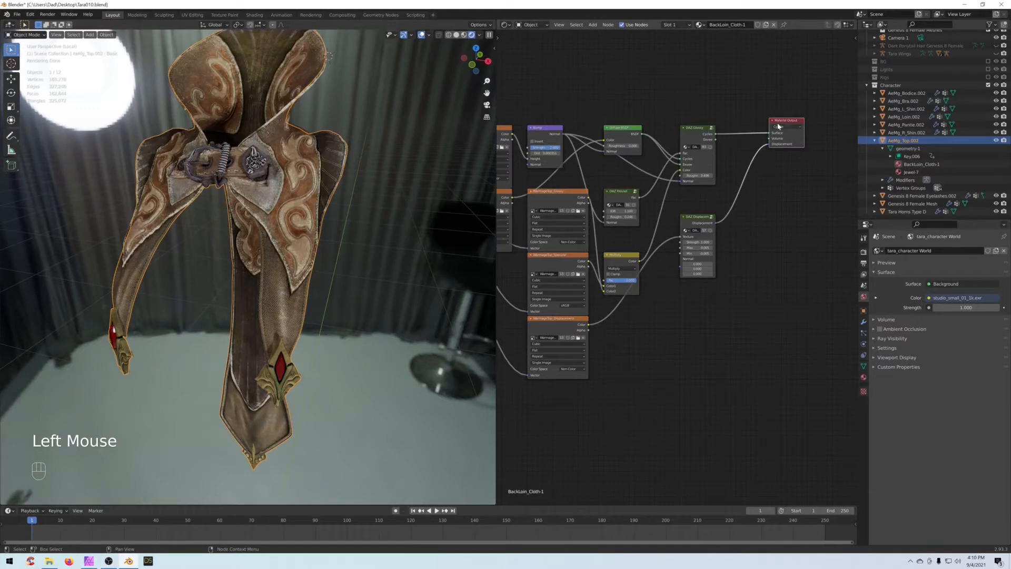
Step: Disconnect the DAZ Glossy node from the Material Output's Surface input, check the garment in the viewport, and reconnect it
left_click_drag(774, 136, 747, 106)
scroll(368, 235, "up", 3)
mouse_move(367, 233)
middle_mouse_down()
mouse_move(334, 228)
mouse_move(379, 235)
middle_mouse_up()
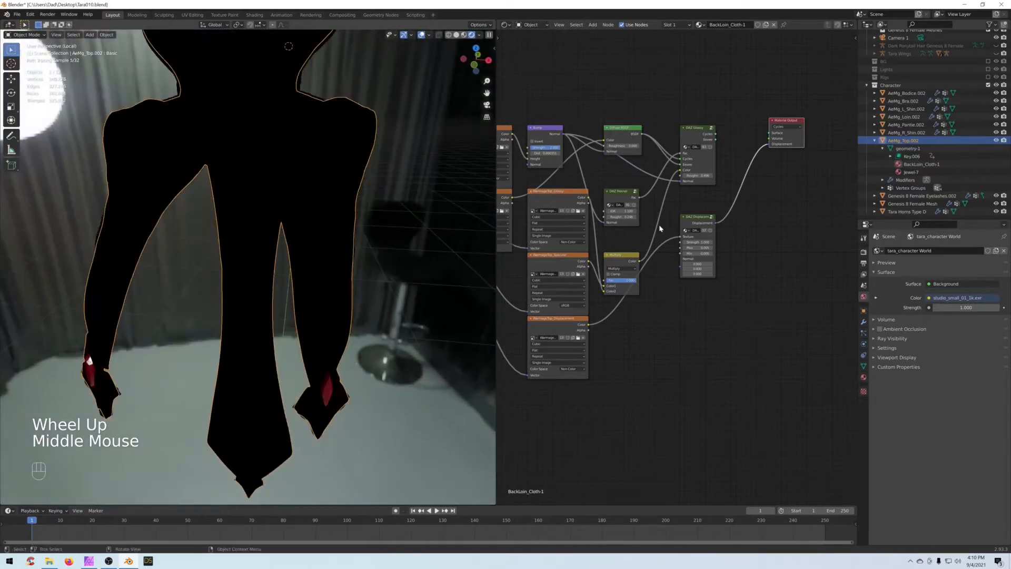
left_click_drag(715, 134, 770, 132)
Step: Open the Jewel-7 material of AeMg_Top.002 to examine its nodes
double_click(911, 172)
middle_click_drag(793, 311, 680, 299)
mouse_move(725, 129)
left_mouse_down()
mouse_move(678, 134)
mouse_move(687, 125)
mouse_move(727, 129)
left_mouse_up()
Step: Return to the BackLoin_Cloth-1 material and widen the node editor so its whole node tree fits
left_click(921, 164)
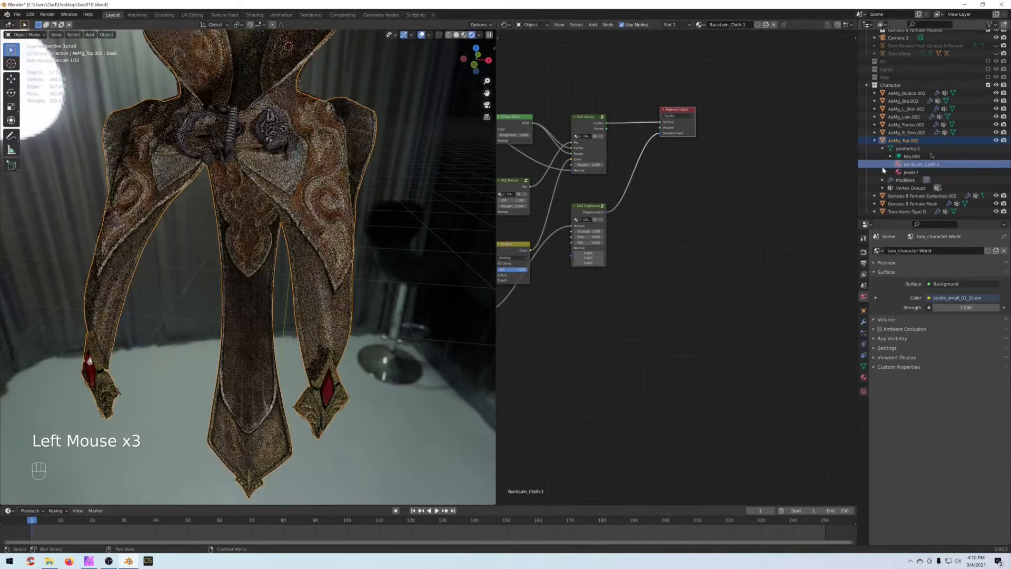
middle_click_drag(661, 137, 758, 159)
middle_click_drag(678, 207, 764, 199)
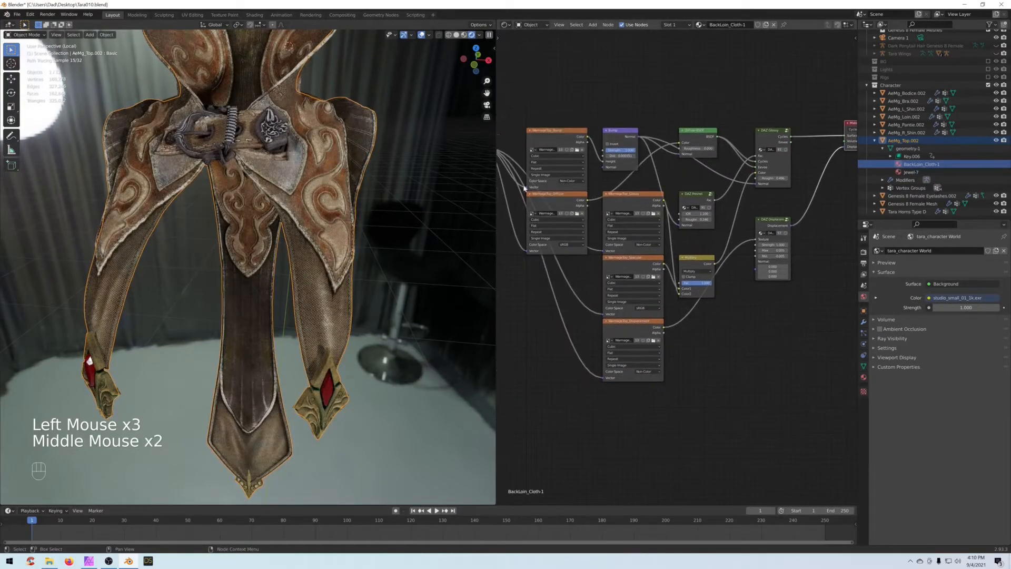
left_click_drag(498, 190, 339, 196)
middle_click_drag(288, 181, 227, 232, "shift")
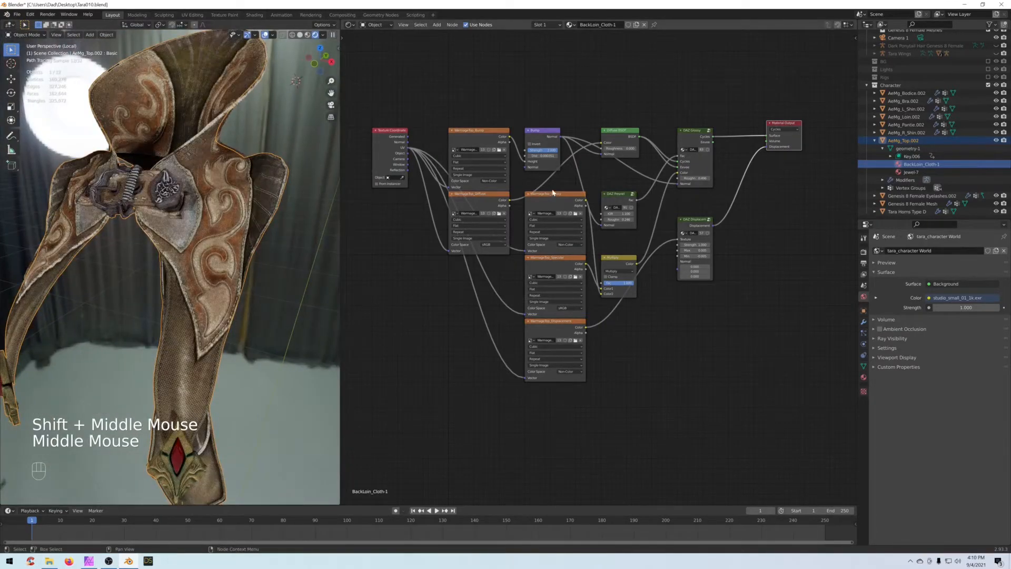
Step: Set the Bump node's Strength to 0.1 and Distance to 1, and move the node slightly up
left_click(545, 152)
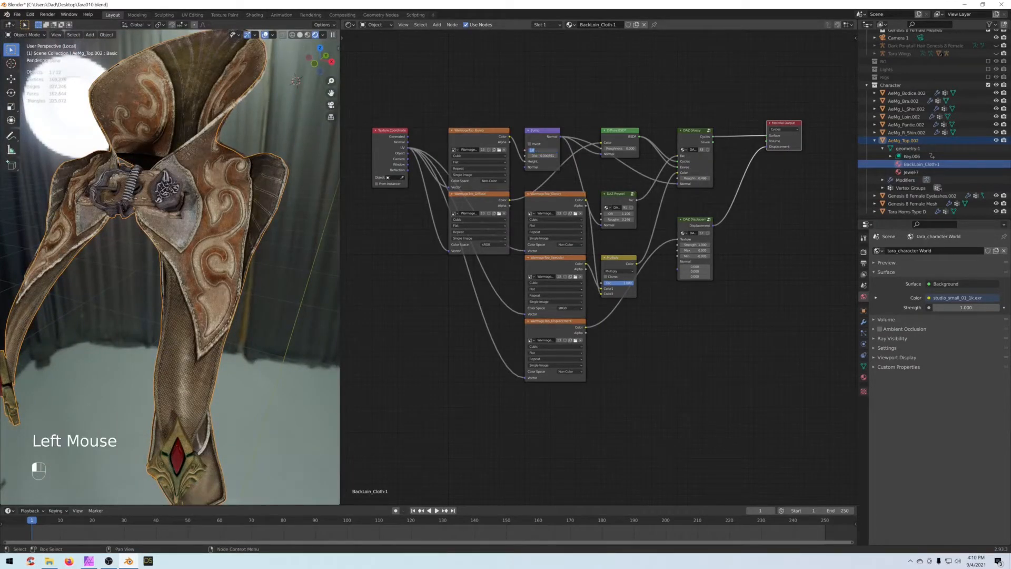
type(".1")
key("Return")
left_click(544, 156)
type("1")
key("Return")
left_click_drag(532, 135, 536, 123)
scroll(265, 225, "up", 2)
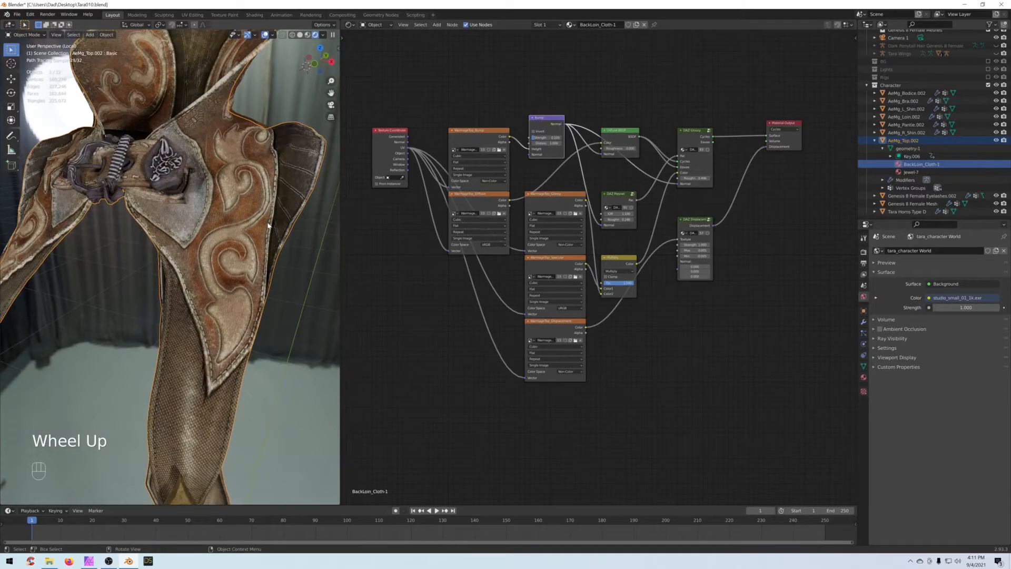
scroll(268, 225, "down", 2)
mouse_move(268, 225)
middle_mouse_down()
mouse_move(278, 232)
mouse_move(239, 224)
middle_mouse_up()
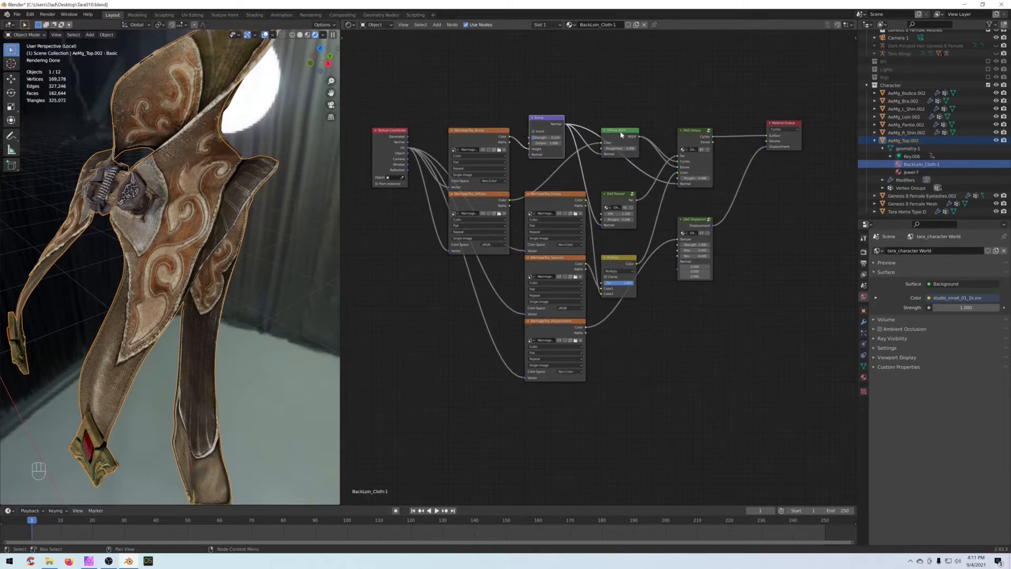
Step: Move the Diffuse BSDF node down and preview the Bump node's Normal output directly on the garment
left_click_drag(622, 135, 619, 154)
left_click(535, 124)
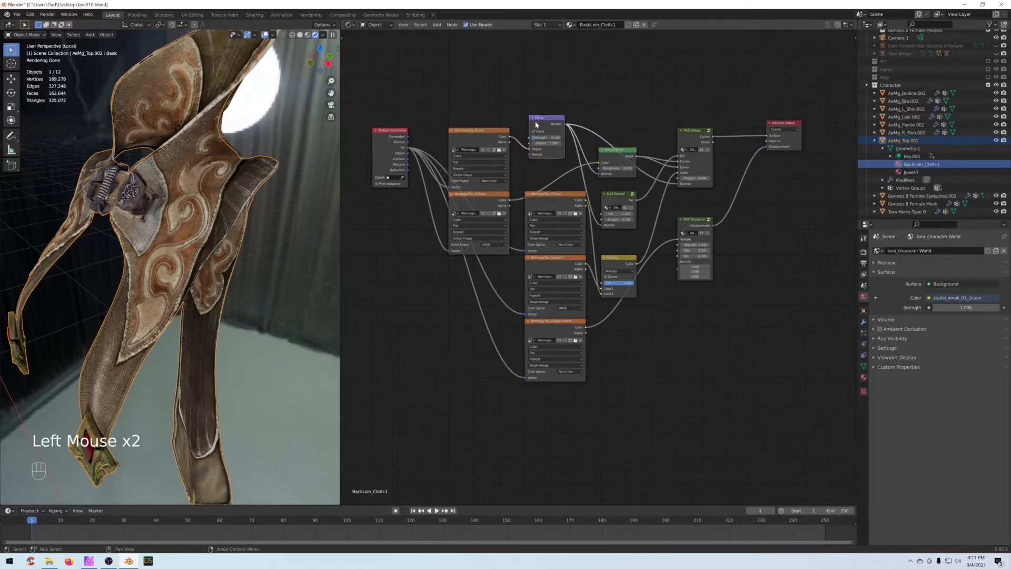
left_click(533, 88)
left_click(541, 109)
left_click(546, 124)
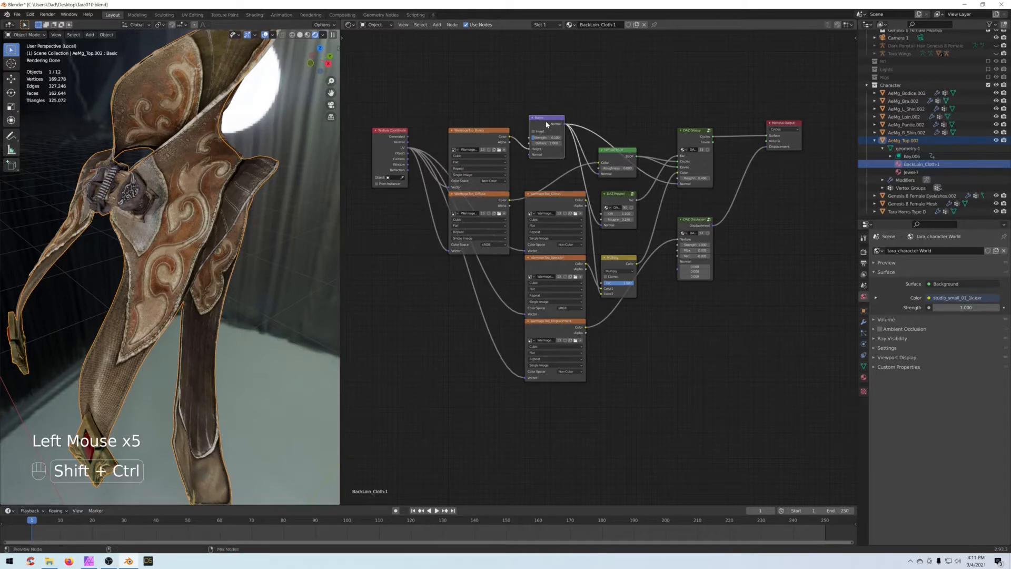
left_click(546, 124, "ctrl+shift")
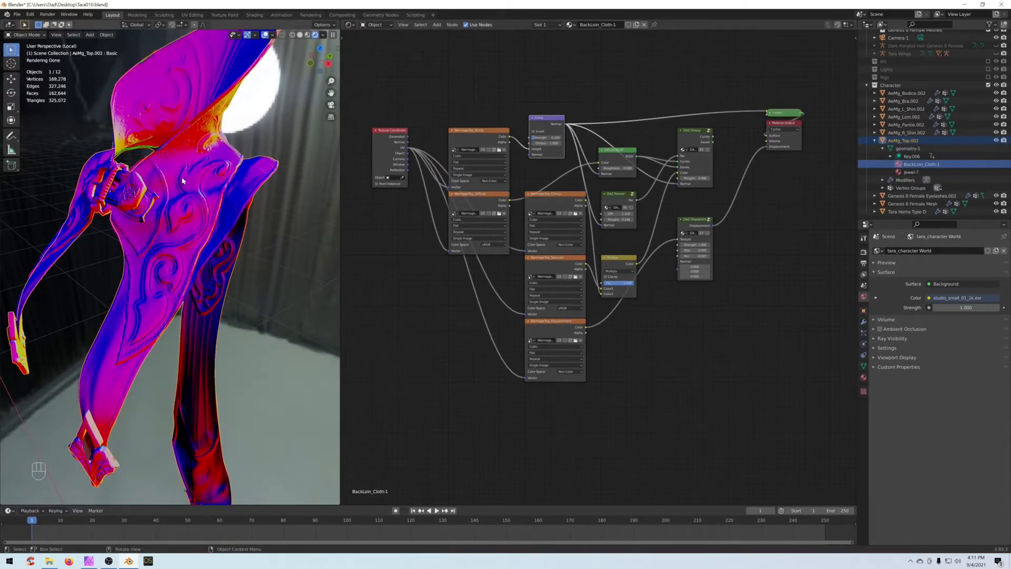
scroll(149, 332, "up", 3)
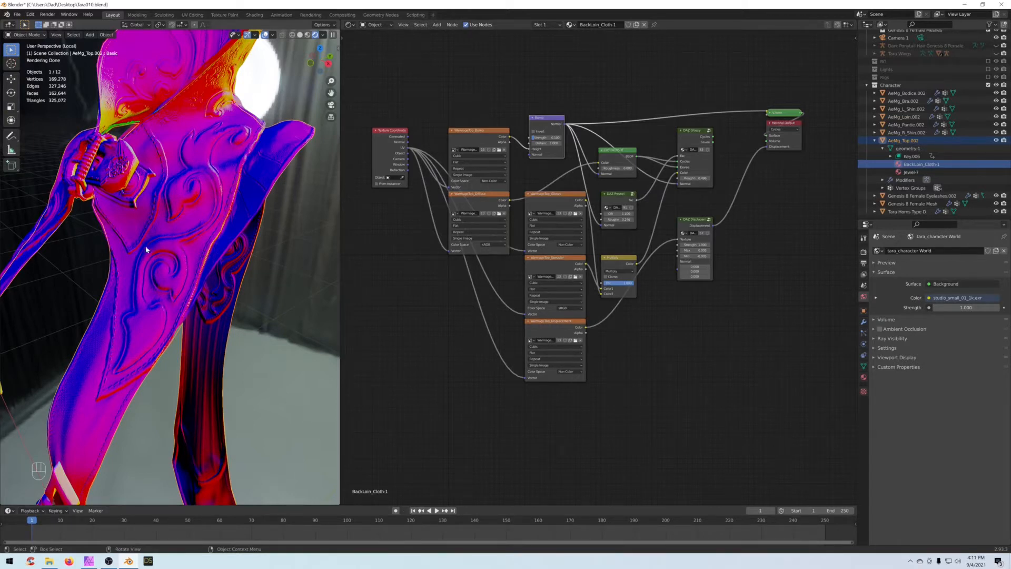
Step: Move the diffuse texture and Diffuse BSDF nodes above the rest of the tree and the glossy texture below it
left_click_drag(475, 207, 442, 229)
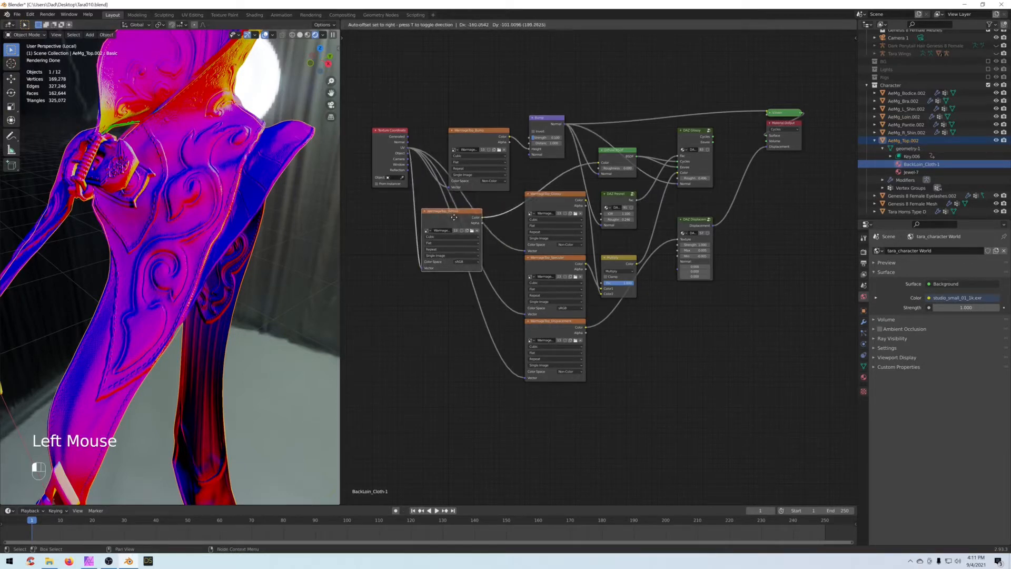
left_click_drag(564, 193, 451, 356)
left_click_drag(448, 235, 498, 73)
left_click_drag(611, 150, 609, 70)
Step: Place the bump texture and Bump node side by side below the diffuse branch and shift the DAZ Fresnel node closer
left_click_drag(552, 120, 545, 171)
left_click_drag(477, 131, 479, 175)
left_click_drag(619, 196, 605, 197)
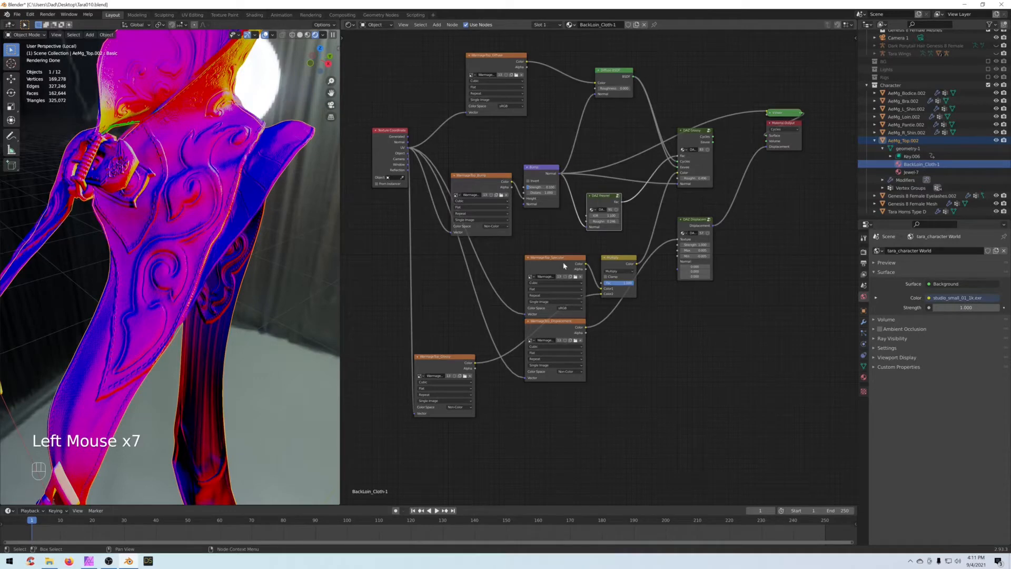
Step: Move the specular texture up beside the Multiply node, and the displacement texture and DAZ Displacement nodes down
left_click_drag(564, 265, 555, 252)
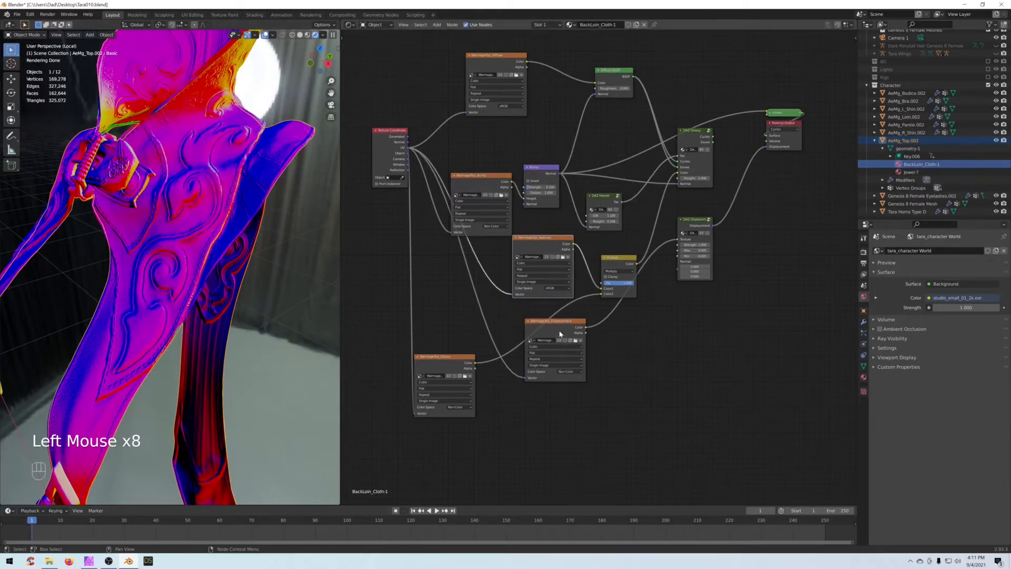
left_click_drag(561, 325, 540, 374)
left_click_drag(692, 225, 713, 298)
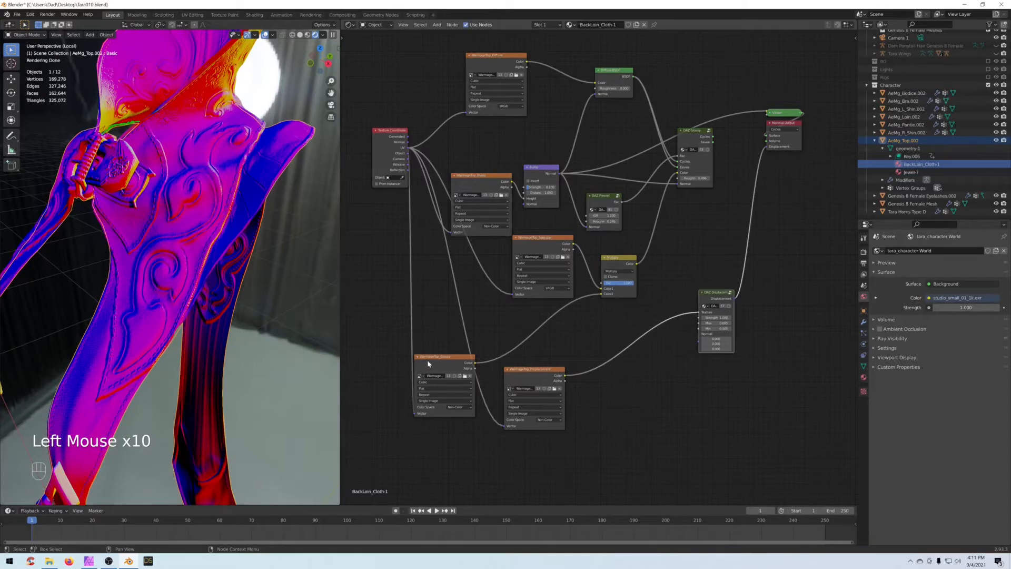
Step: Move the glossy texture node up and preview the glossy, specular and displacement textures in turn on the garment
left_click_drag(428, 364, 406, 339)
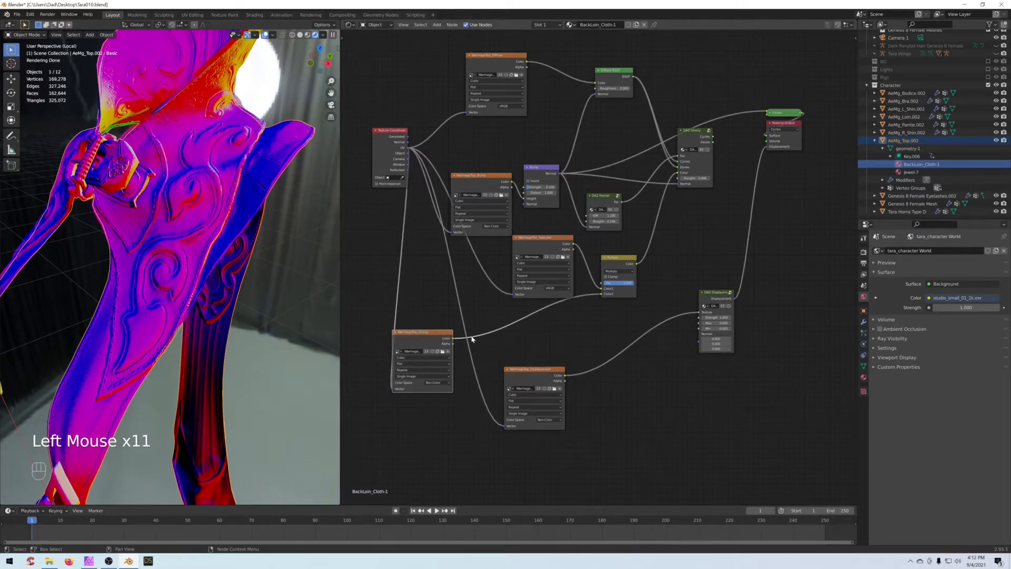
left_click(417, 341)
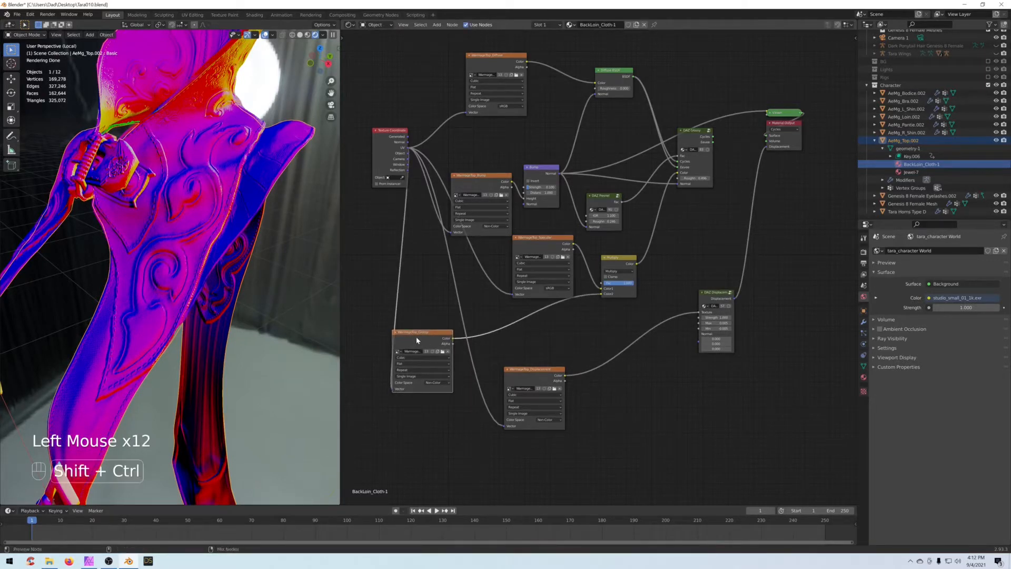
left_click(417, 339, "ctrl+shift")
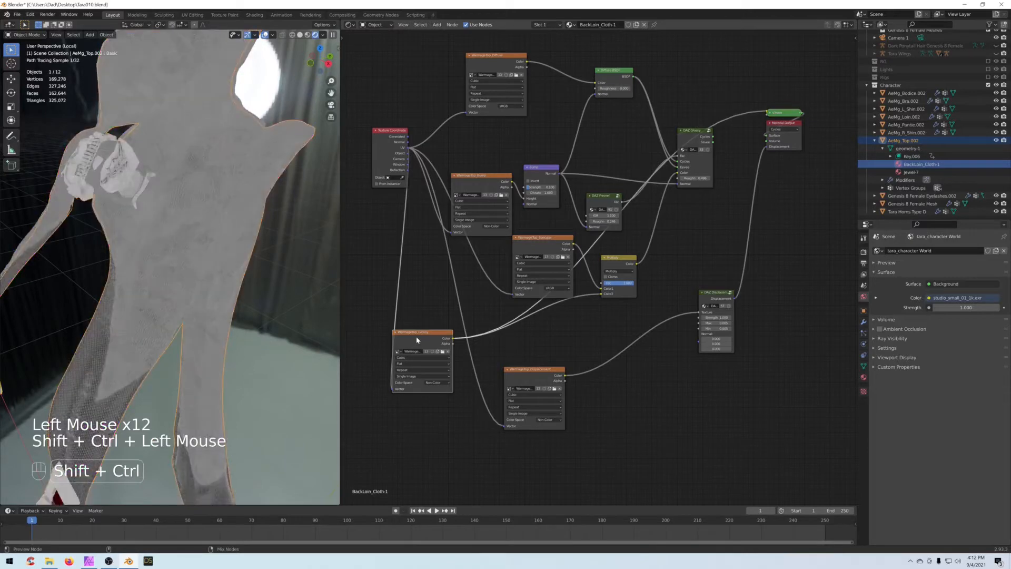
left_click(529, 245, "ctrl+shift")
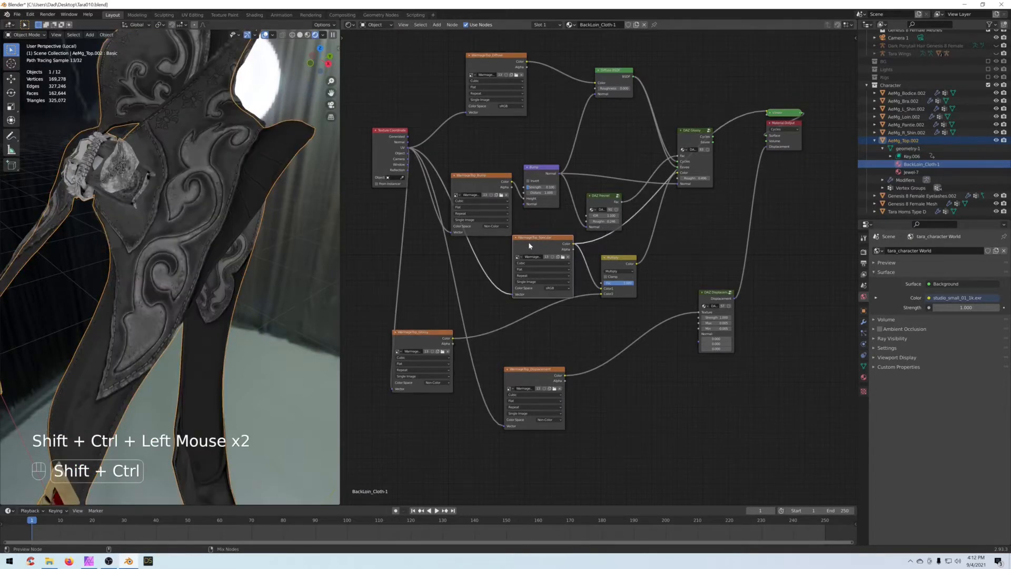
left_click(529, 377, "ctrl+shift")
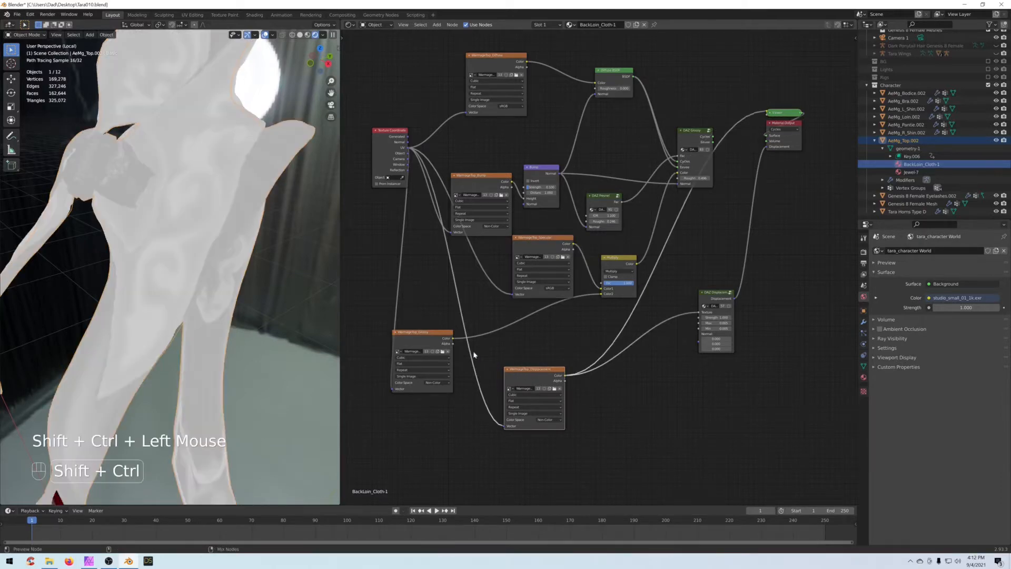
scroll(674, 230, "down", 2)
scroll(675, 230, "up", 2)
Step: Move the specular texture node down below the bump texture, raise the bump texture slightly and shift the DAZ Fresnel node aside
left_click_drag(546, 254, 497, 279)
left_click(476, 196)
left_click_drag(481, 181, 485, 170)
left_click_drag(606, 196, 617, 194)
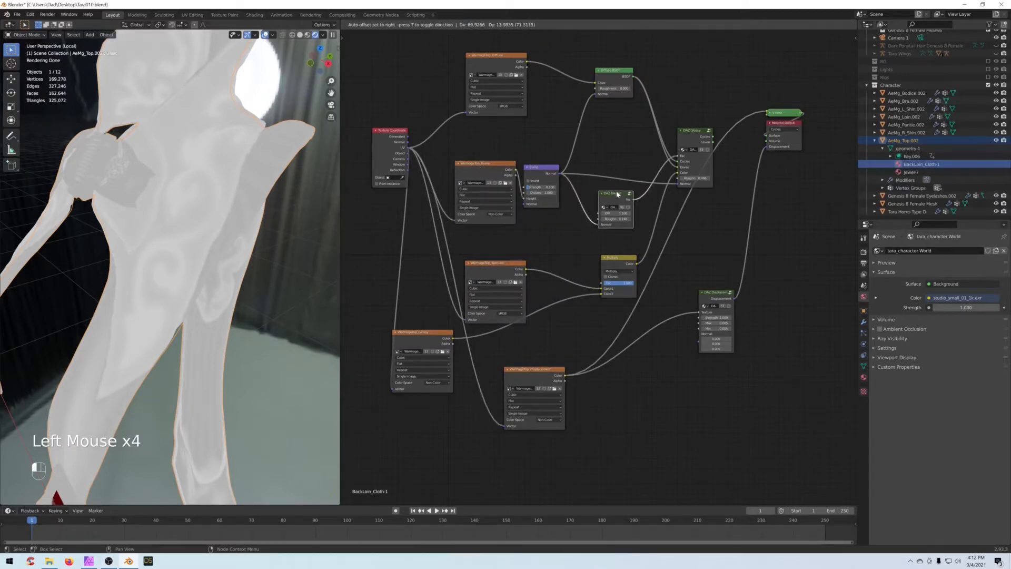
Step: Delete the DAZ Glossy, DAZ Fresnel, DAZ Displacement, Viewer and Multiply nodes from the material
left_click_drag(598, 147, 696, 199)
key("Delete")
left_click_drag(698, 245, 752, 339)
key("Delete")
left_click(774, 113)
key("Delete")
left_click_drag(672, 186, 601, 302)
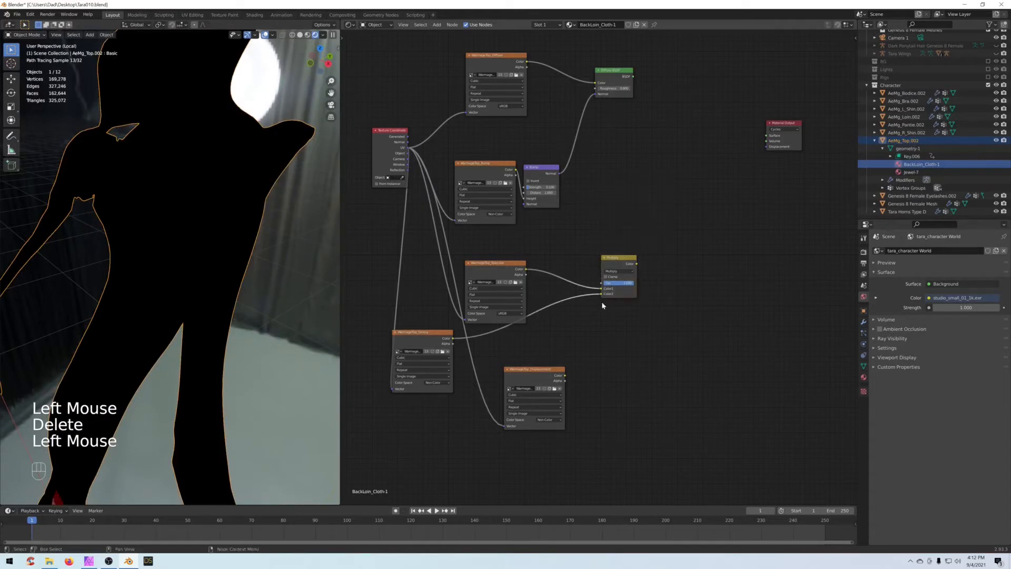
key("Delete")
Step: Stack the glossy and displacement textures below the specular texture, and place the bump texture with its Bump node between them
left_click_drag(536, 372, 498, 435)
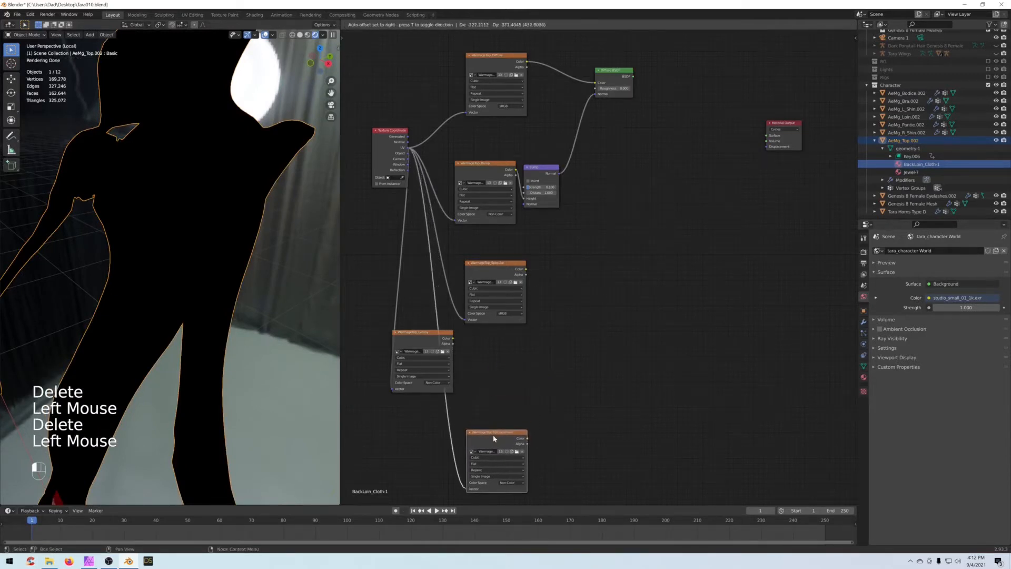
left_click_drag(436, 344, 505, 352)
left_click_drag(498, 157, 553, 193)
scroll(575, 288, "down", 2)
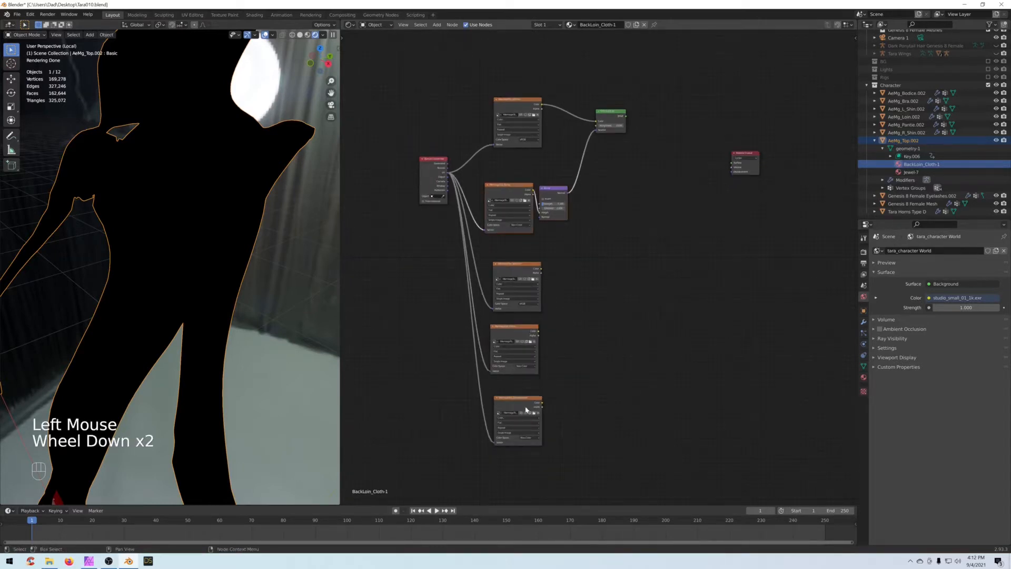
left_click_drag(537, 390, 535, 425)
left_click_drag(594, 163, 513, 225)
key("g")
left_click(552, 413)
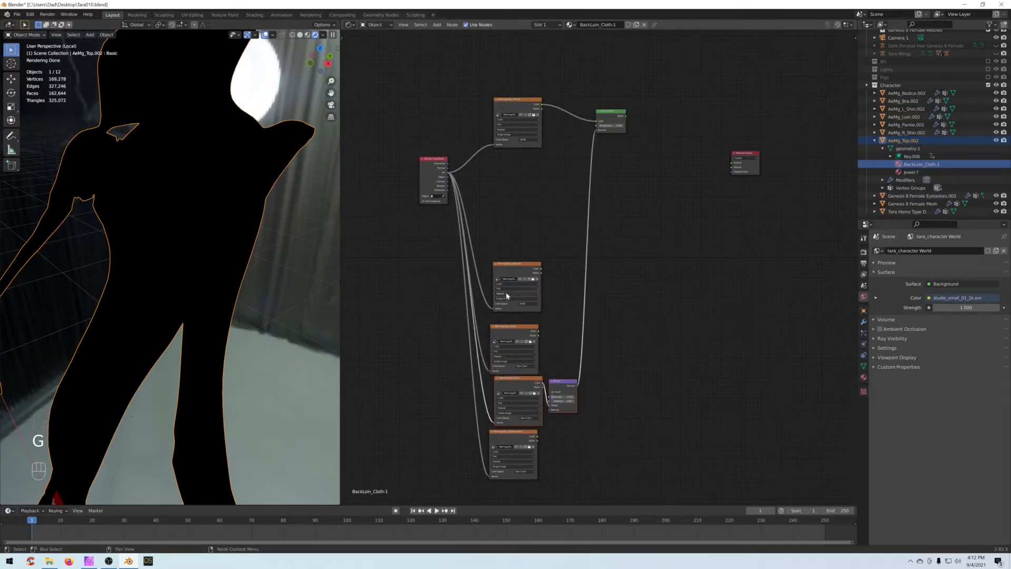
Step: Move the specular, glossy, bump and displacement textures and the Bump node up into a compact column under the diffuse texture
left_click_drag(516, 273, 516, 175)
left_click_drag(503, 332, 507, 230)
left_click_drag(515, 379, 520, 289)
left_click_drag(555, 383, 566, 286)
left_click_drag(517, 432, 520, 350)
left_click(676, 198)
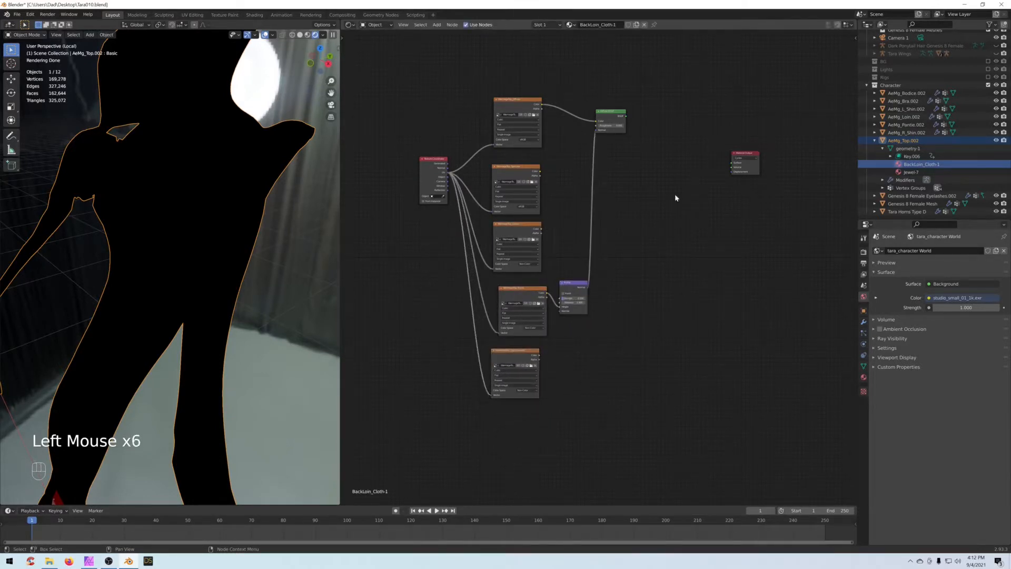
Step: Add a Principled BSDF node between the texture column and the Material Output
key("shift+a")
mouse_move(683, 183)
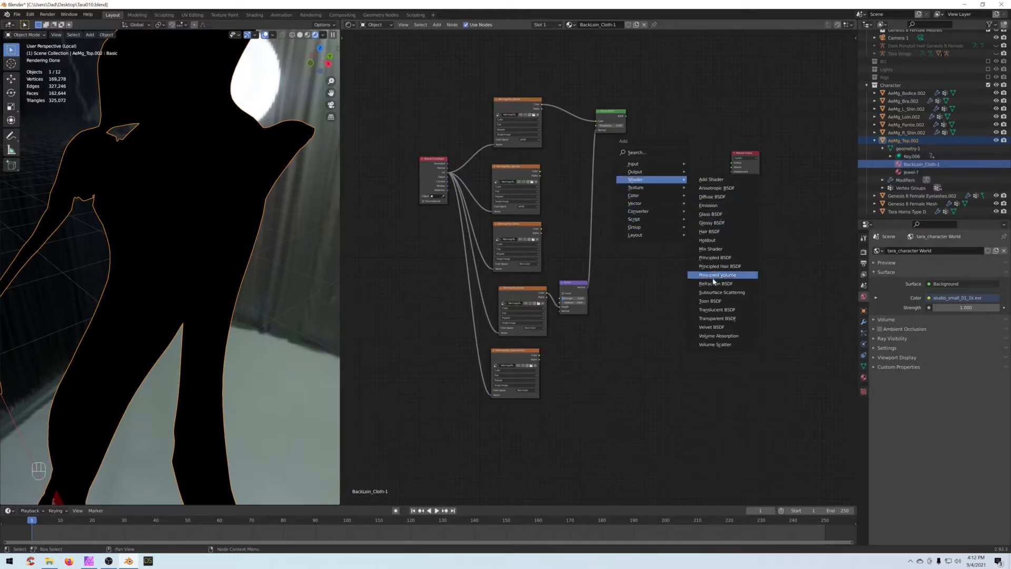
left_click(713, 264)
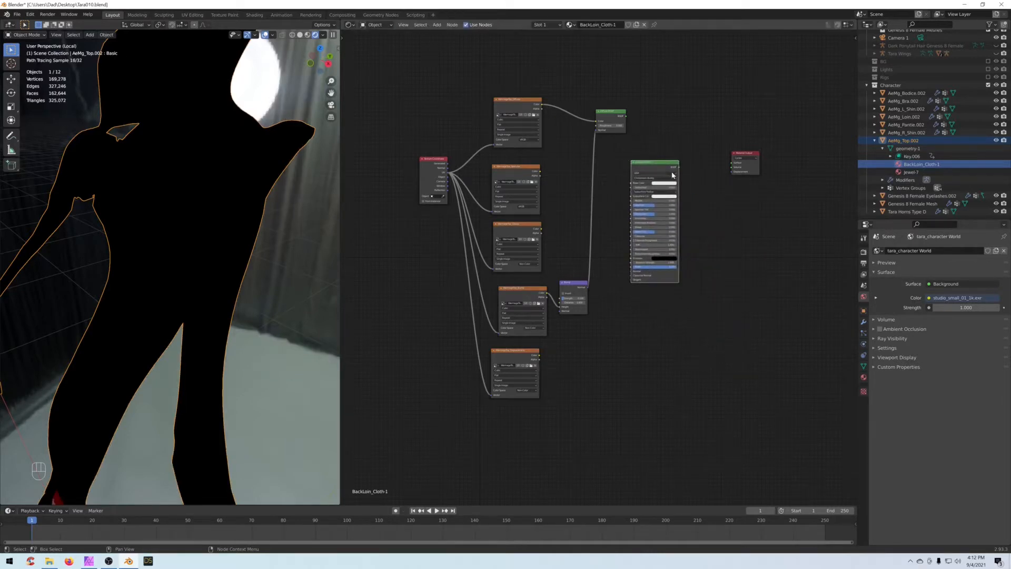
Step: Delete the Diffuse BSDF and connect the diffuse texture's Color to the Principled BSDF's Base Color and its BSDF output to Surface
scroll(680, 169, "up", 2)
middle_click_drag(548, 111, 581, 123)
left_click_drag(596, 107, 601, 151)
left_click(600, 152)
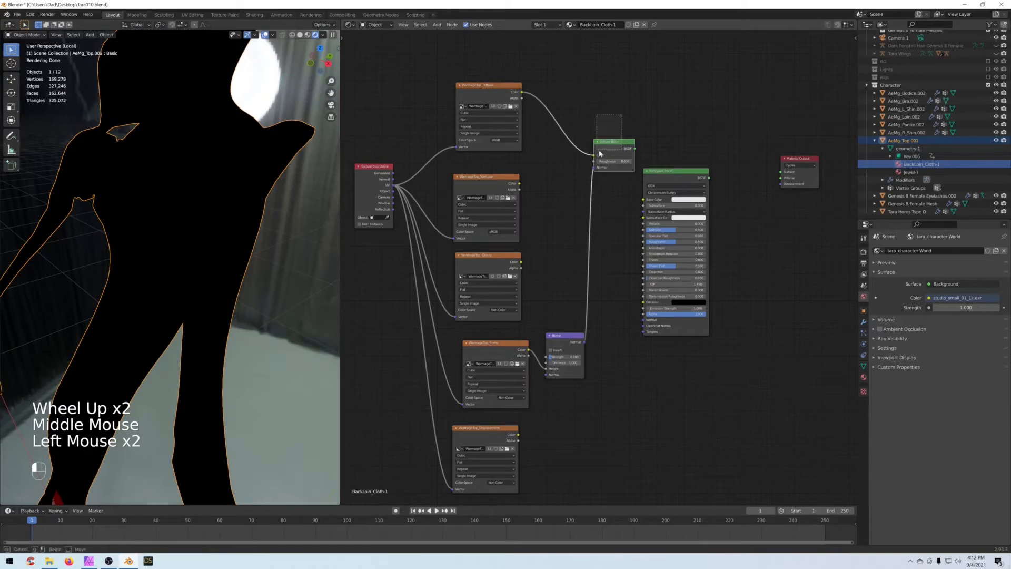
key("Delete")
left_click_drag(495, 95, 644, 200)
left_click_drag(708, 179, 781, 171)
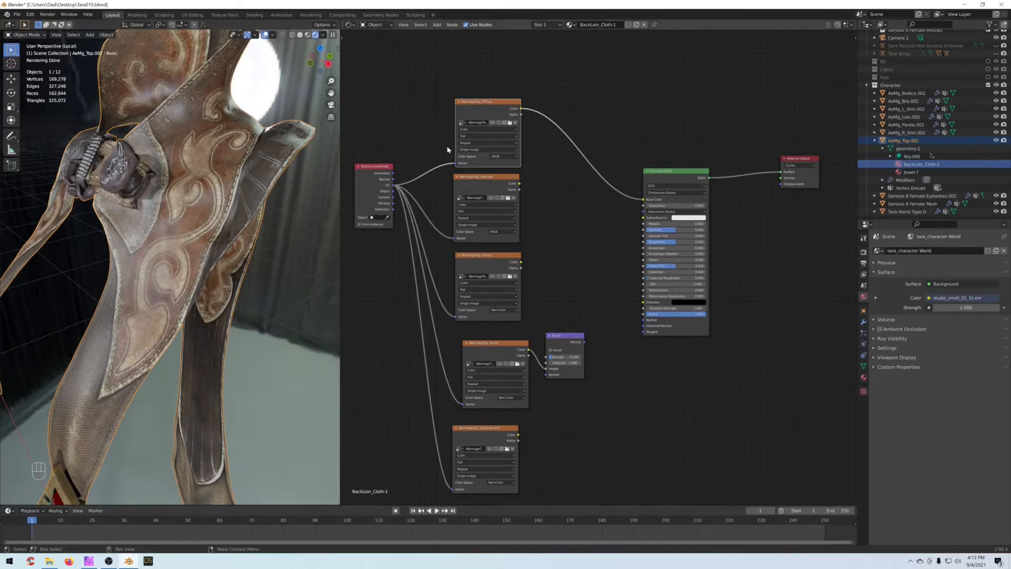
Step: Line up the diffuse and glossy textures with the specular texture and nudge the Principled BSDF node into place
left_click_drag(475, 109, 477, 110)
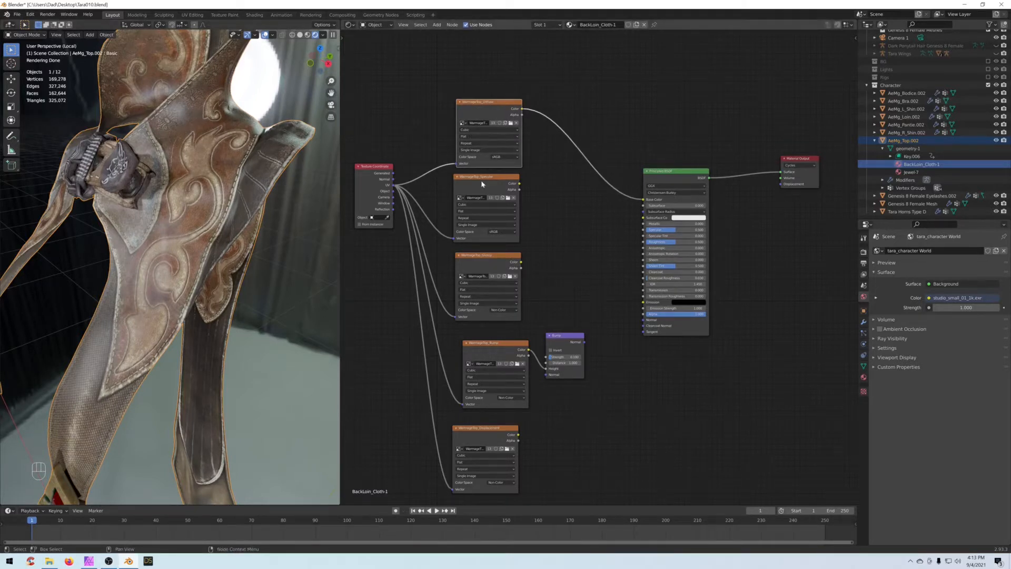
left_click(493, 238)
left_click_drag(494, 256, 492, 253)
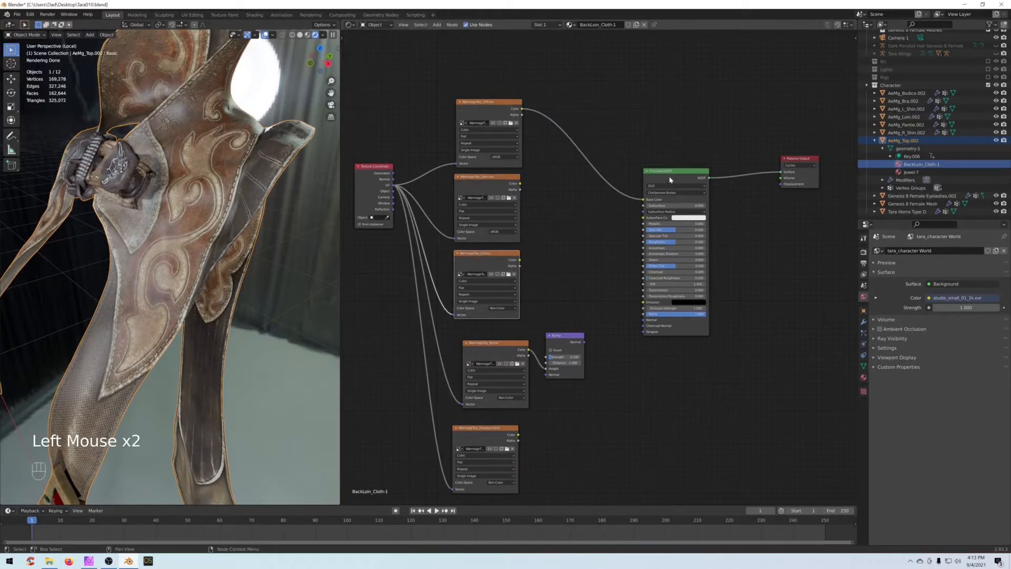
left_click_drag(672, 180, 672, 176)
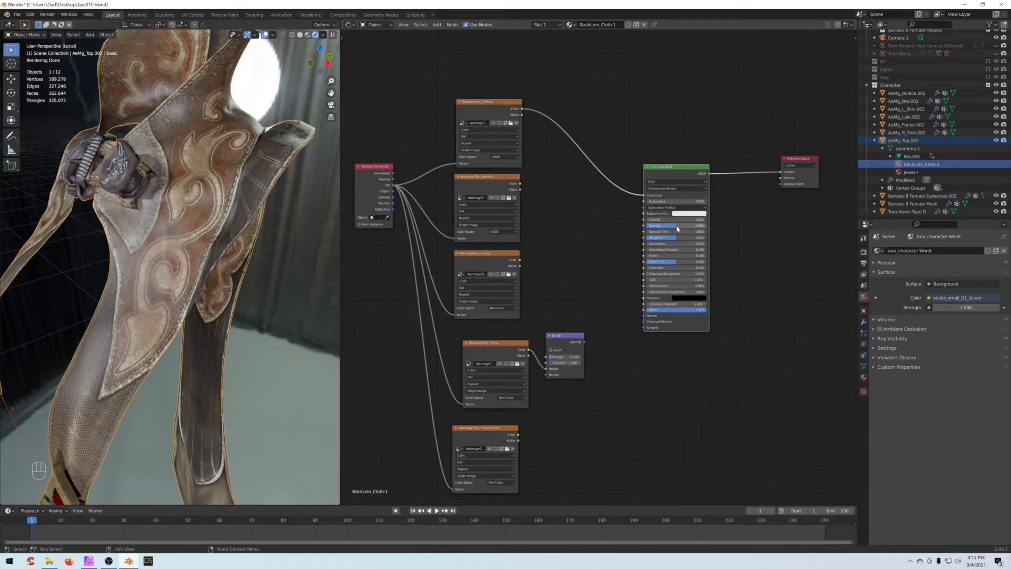
left_click_drag(678, 228, 668, 234)
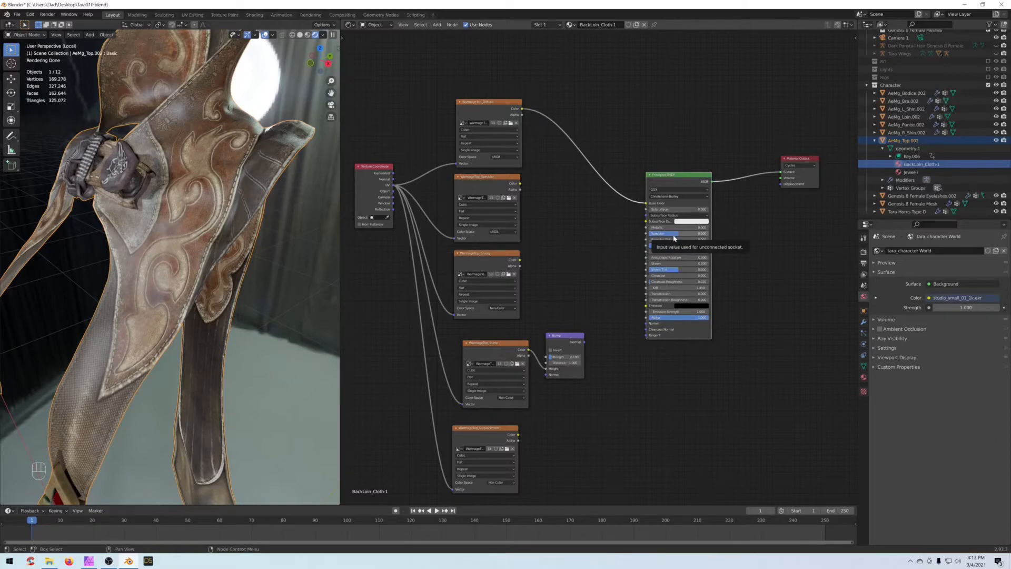
Step: Try a different Specular value on the Principled BSDF
left_click_drag(675, 237, 680, 236)
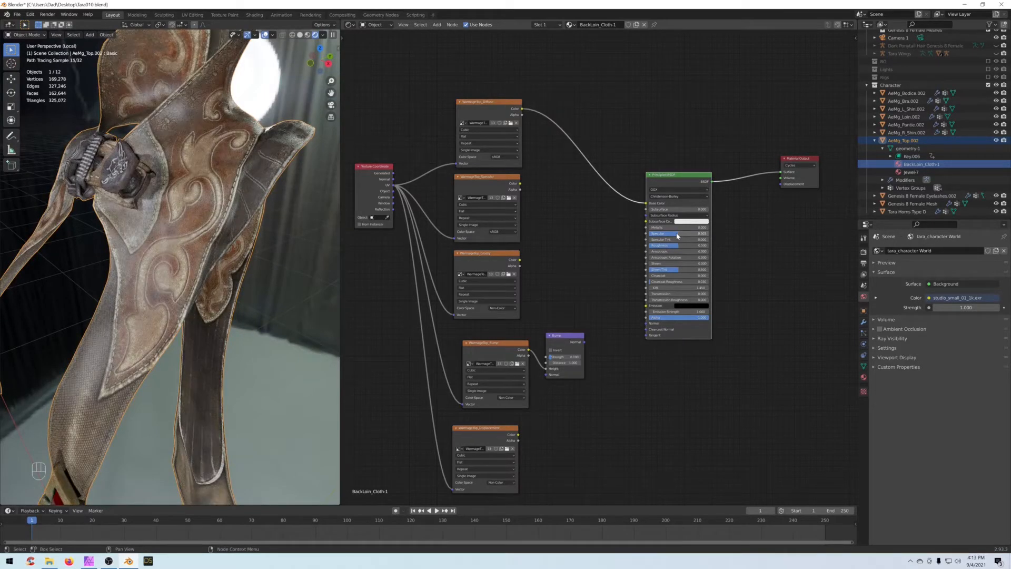
left_click_drag(678, 236, 678, 236)
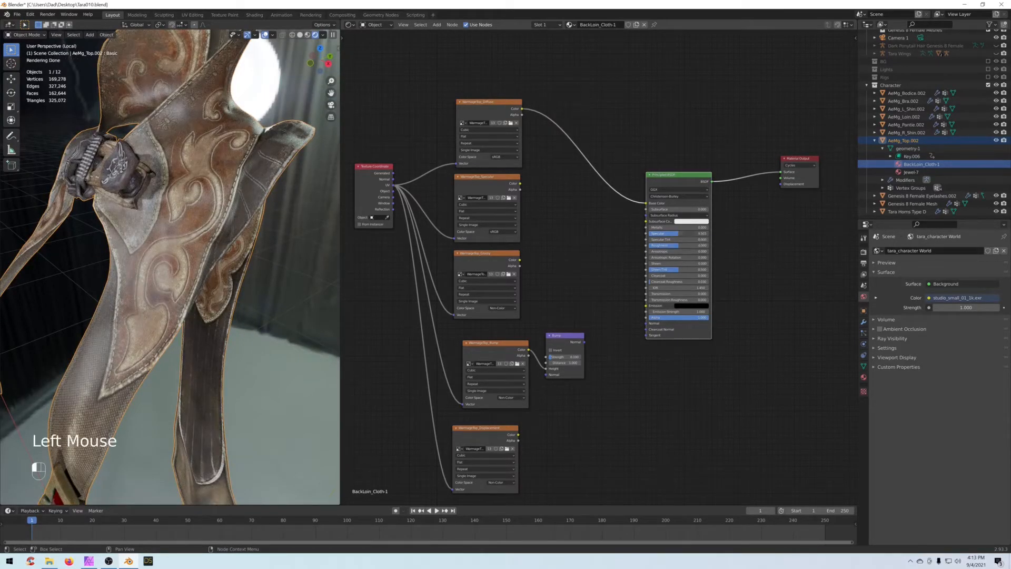
key("Return")
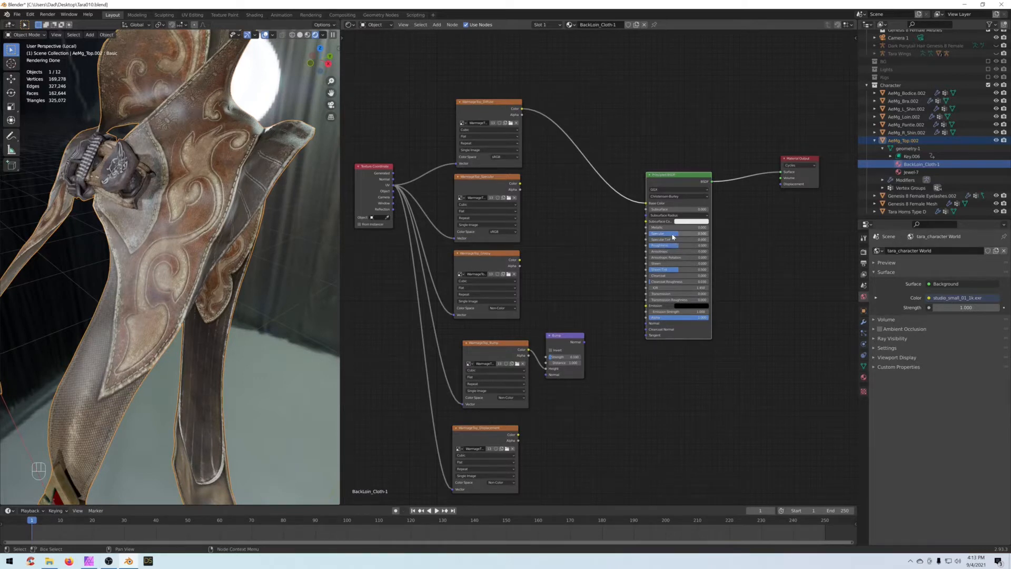
Step: Preview the glossy texture on the garment, and return the output to the Principled BSDF
left_click(483, 261)
left_click_drag(484, 261, 488, 264)
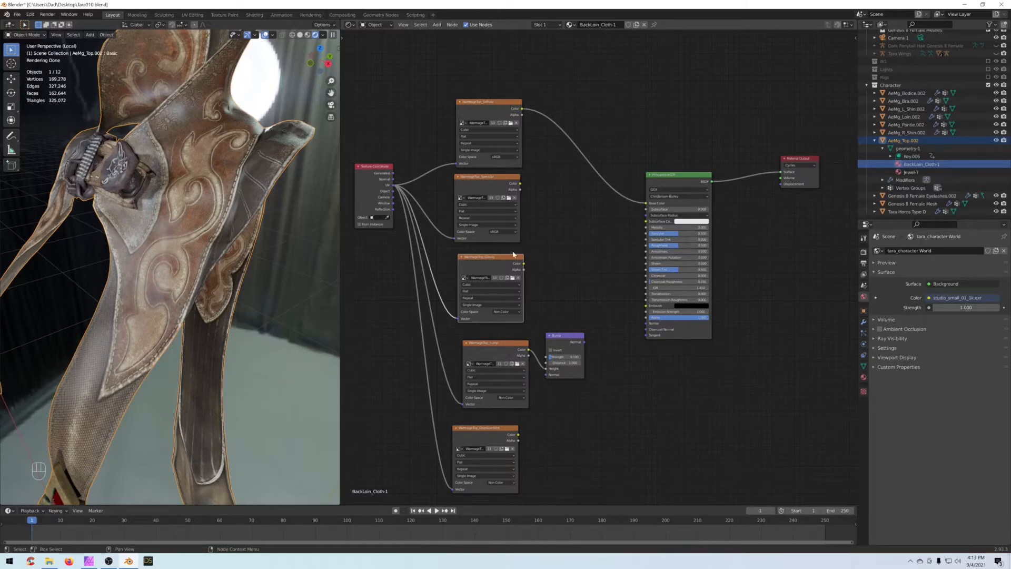
key("shift+ctrl")
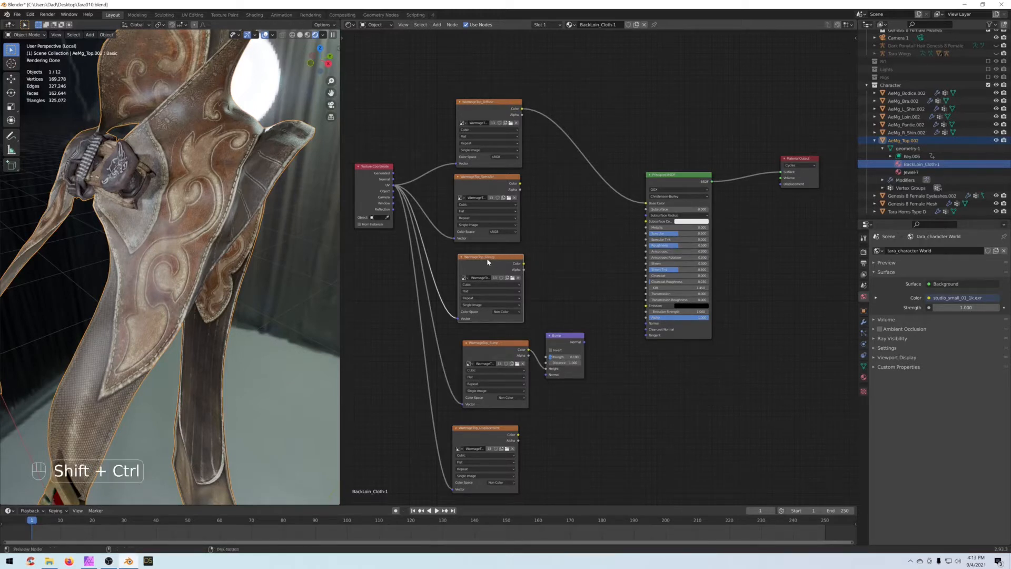
left_click(488, 262, "ctrl+shift")
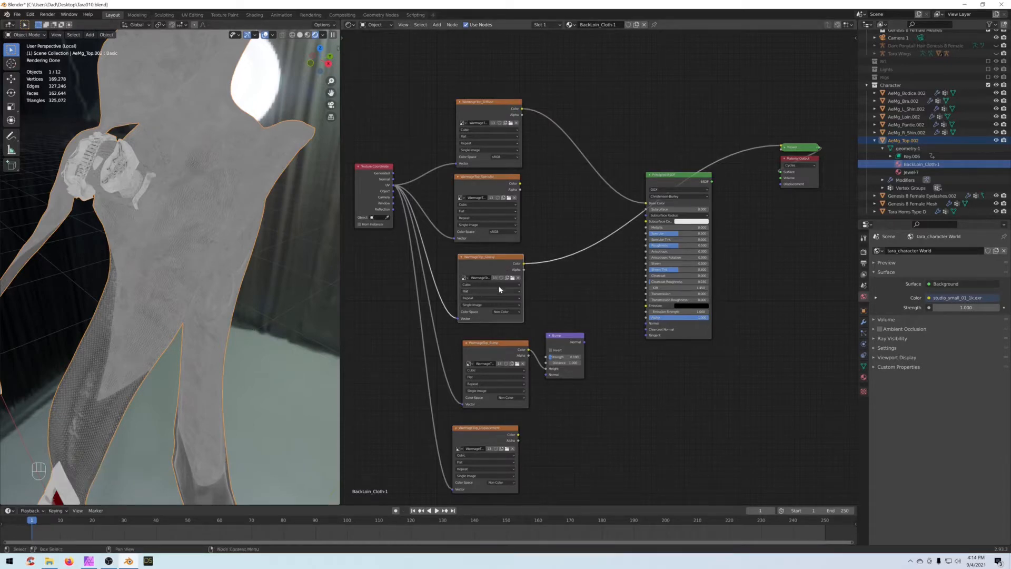
left_click(669, 179, "ctrl+shift")
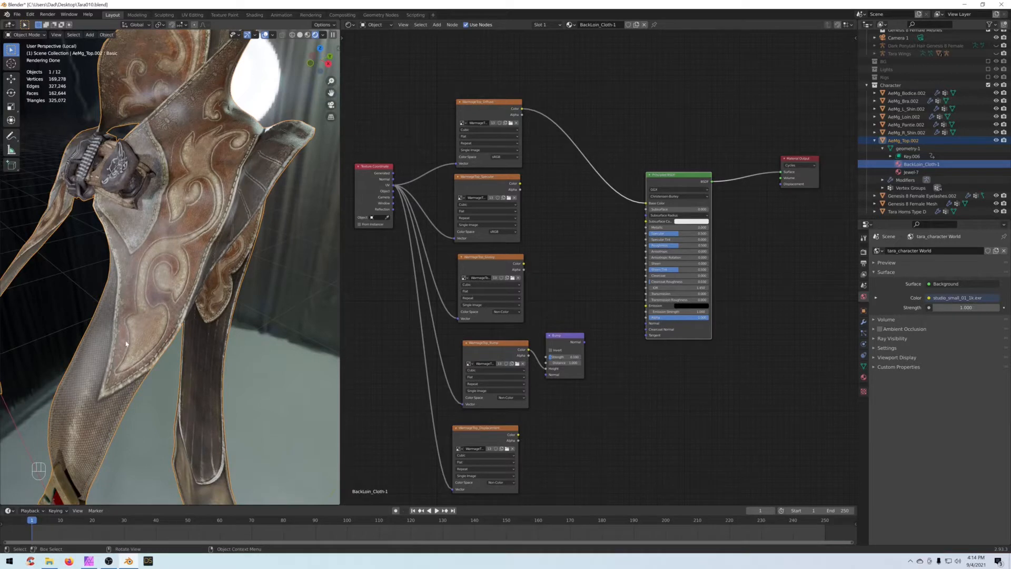
Step: Add an Invert node beside the glossy texture and feed the texture's Color output into it
left_click_drag(480, 265, 477, 264)
left_click(537, 243)
key("shift+a")
mouse_move(541, 243)
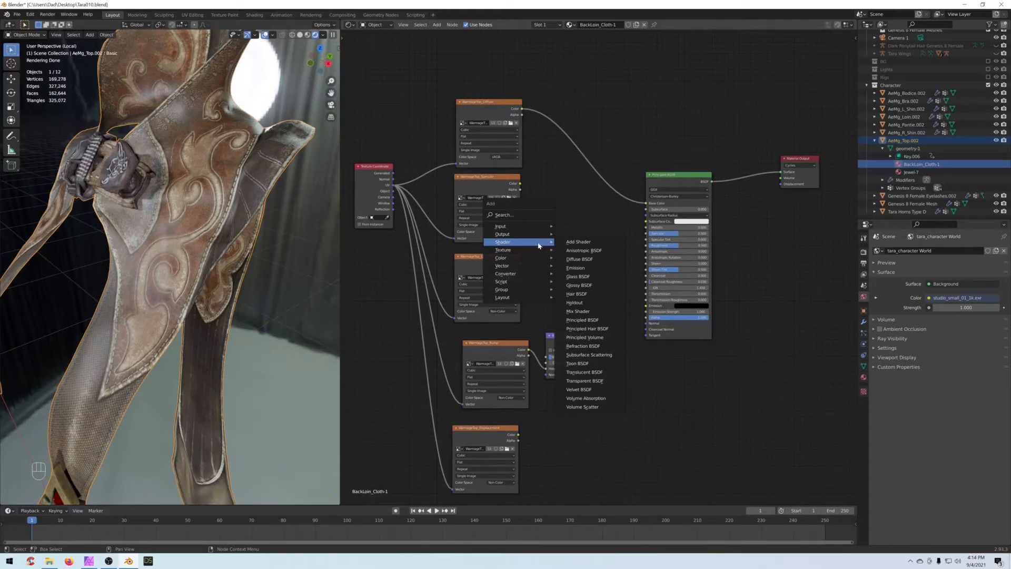
mouse_move(534, 277)
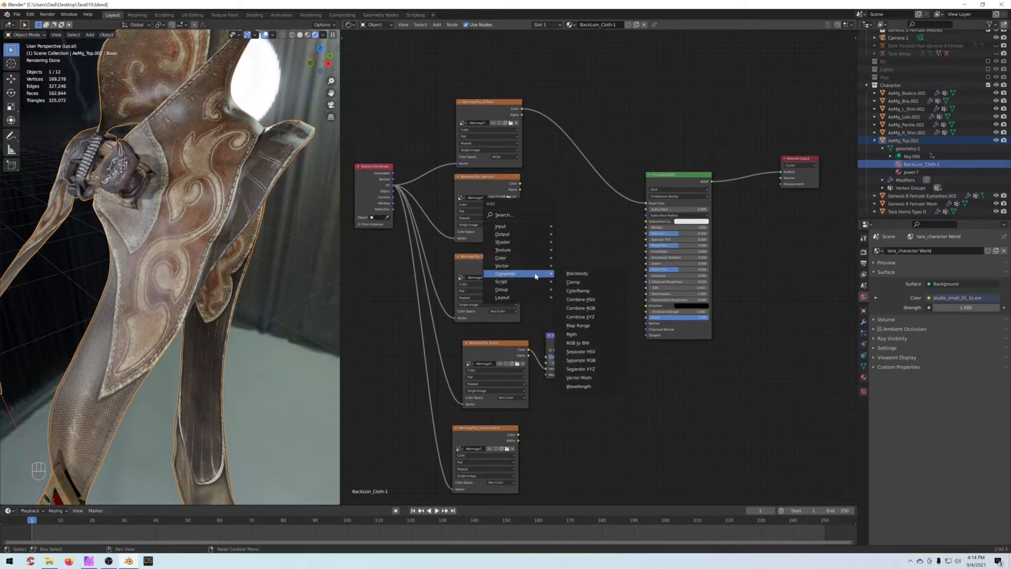
left_click(574, 285)
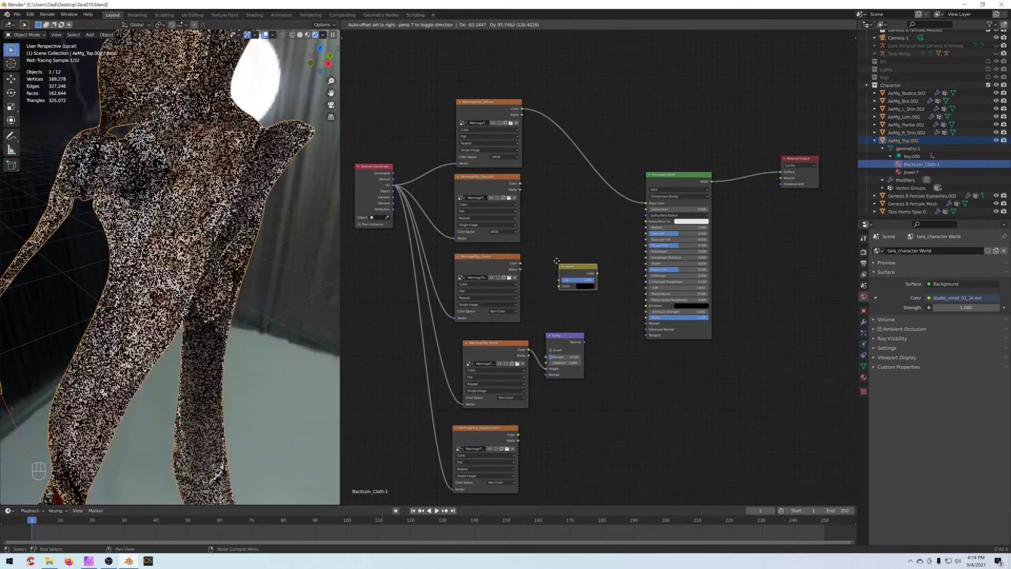
left_click(557, 264)
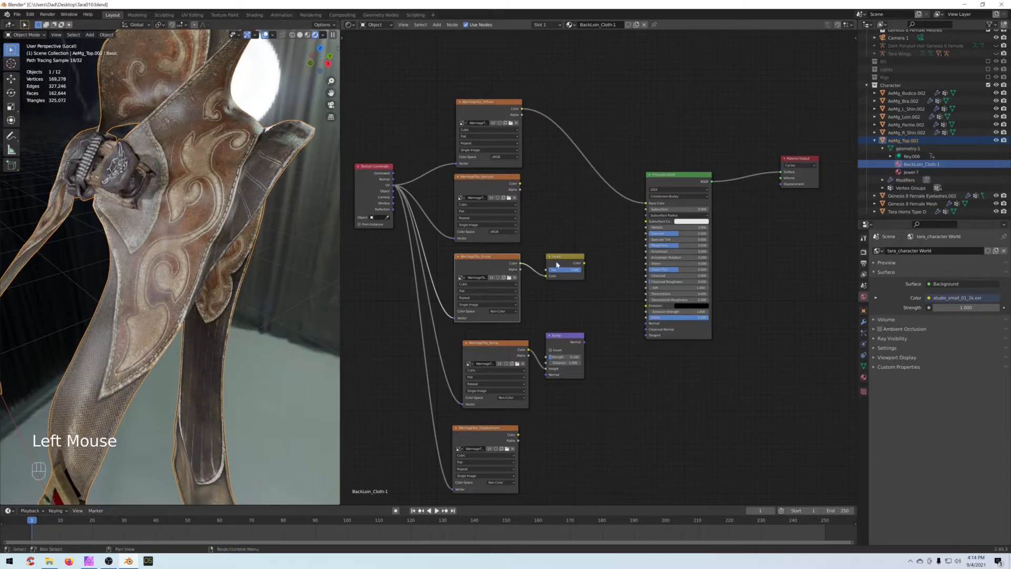
Step: Preview the Invert node's output on the garment and inspect the inverted glossy map from several angles
key("ctrl+shift")
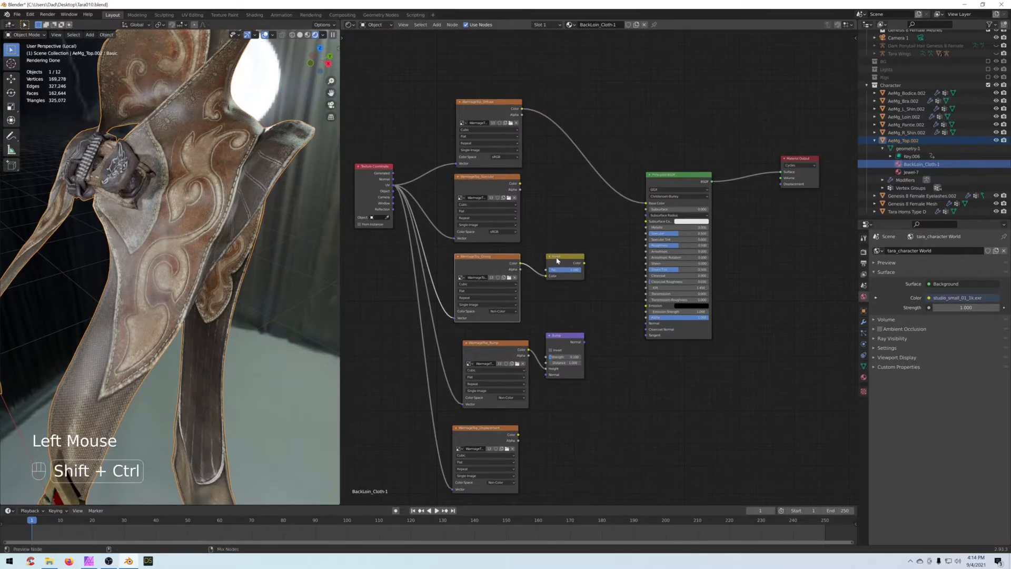
left_click(557, 260, "ctrl+shift")
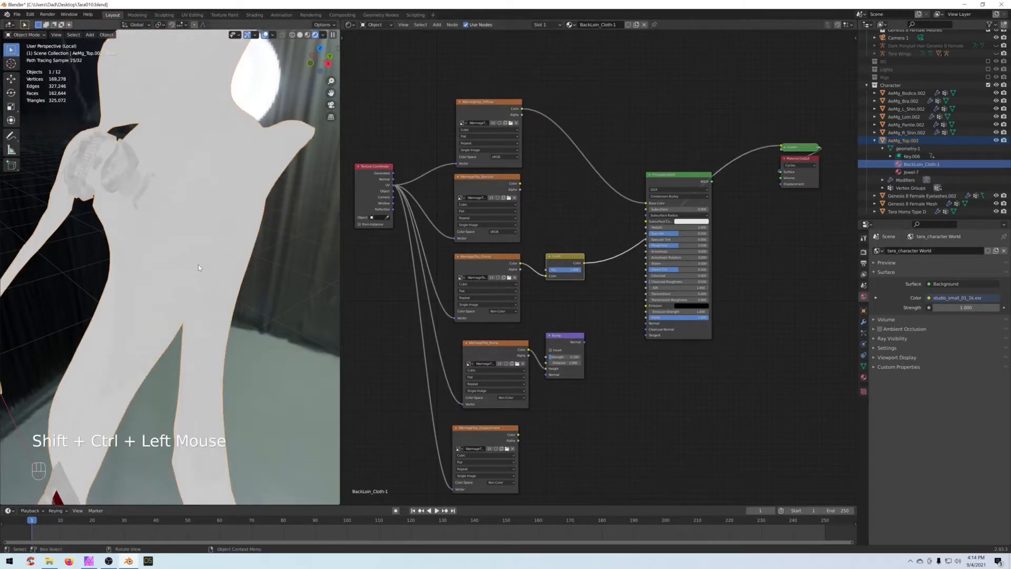
scroll(199, 267, "down", 1)
middle_click_drag(199, 268, 224, 266)
scroll(223, 263, "up", 1)
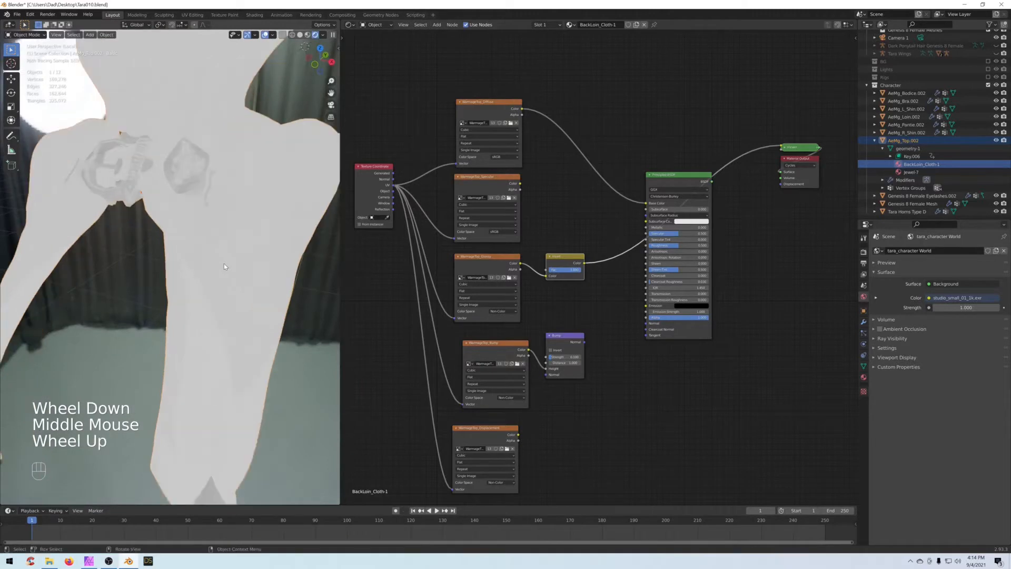
middle_click(237, 296)
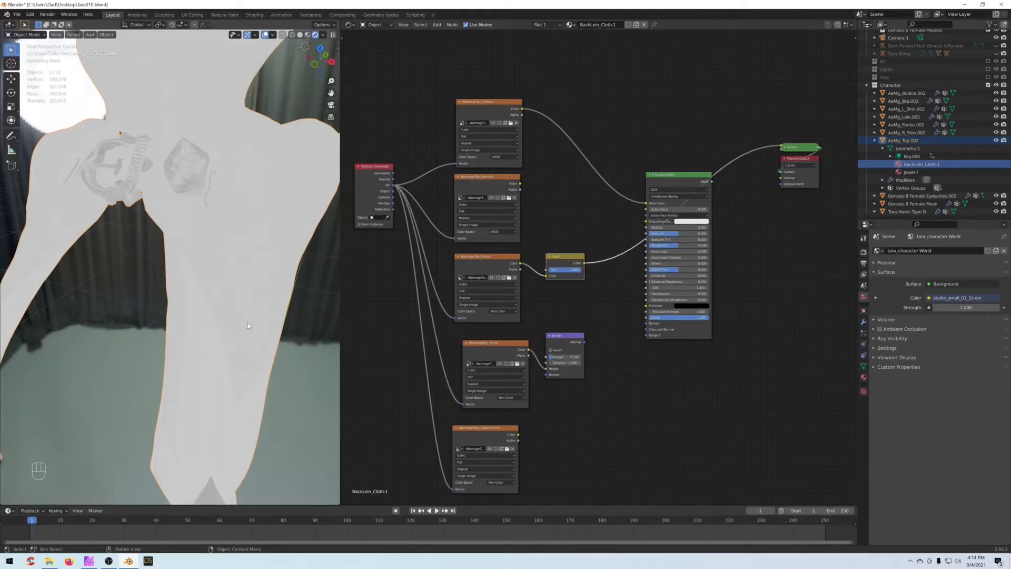
middle_click_drag(221, 216, 198, 216)
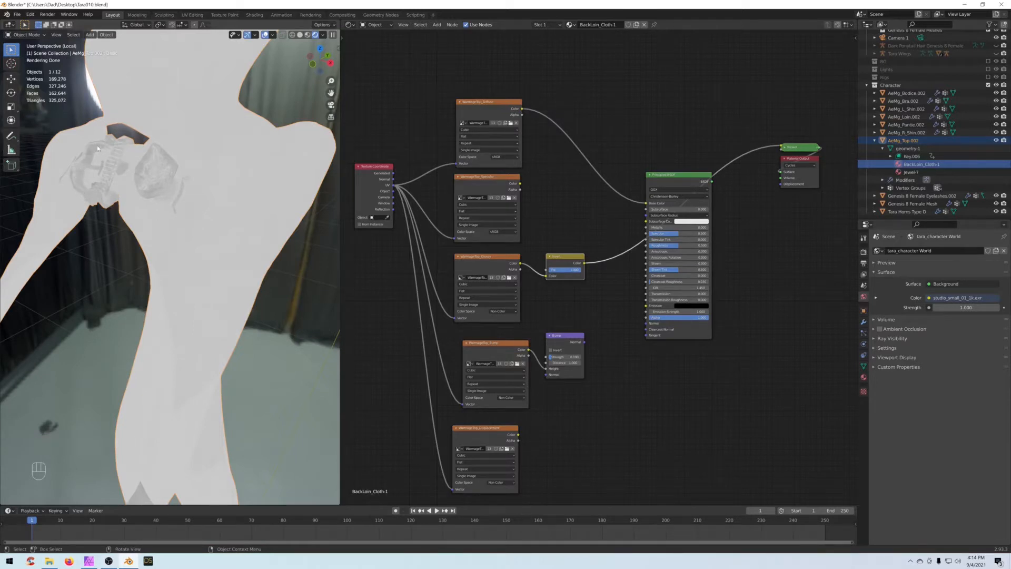
Step: Return the material output to the Principled BSDF and connect the Invert node's Color output to its Roughness input
middle_click_drag(152, 166, 169, 211)
scroll(79, 173, "up", 2)
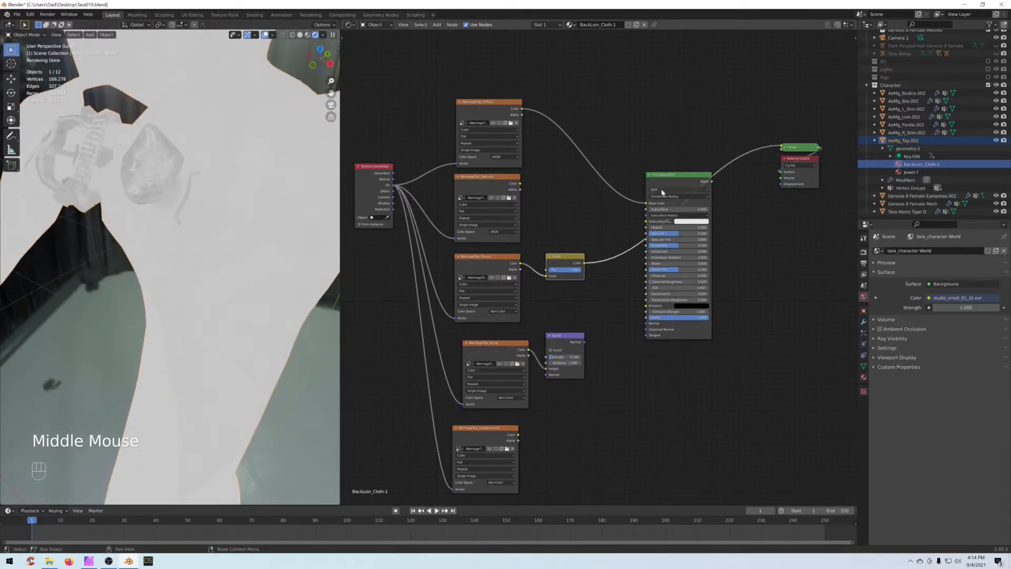
left_click(579, 259, "ctrl+shift")
left_click_drag(585, 259, 646, 246)
scroll(263, 279, "down", 2)
middle_click_drag(263, 280, 268, 275)
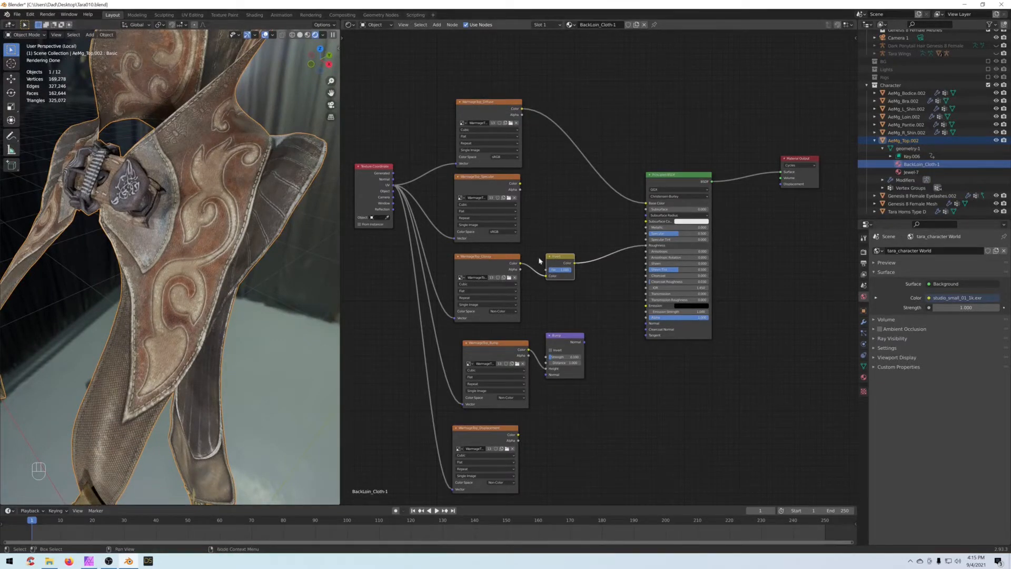
Step: Rearrange the glossy texture, Invert, bump texture and Bump nodes into a tighter, aligned layout
left_click_drag(555, 259, 504, 261)
left_click(552, 232)
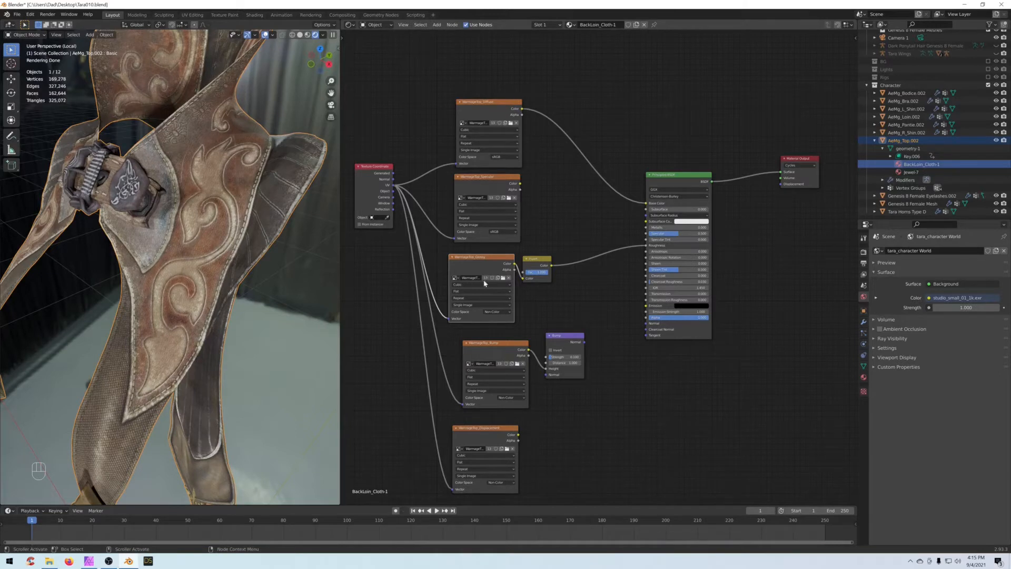
left_click_drag(502, 364, 492, 361)
left_click_drag(559, 342, 550, 344)
Step: Preview the Invert node's output on the garment again
left_click(605, 142)
key("shift+a")
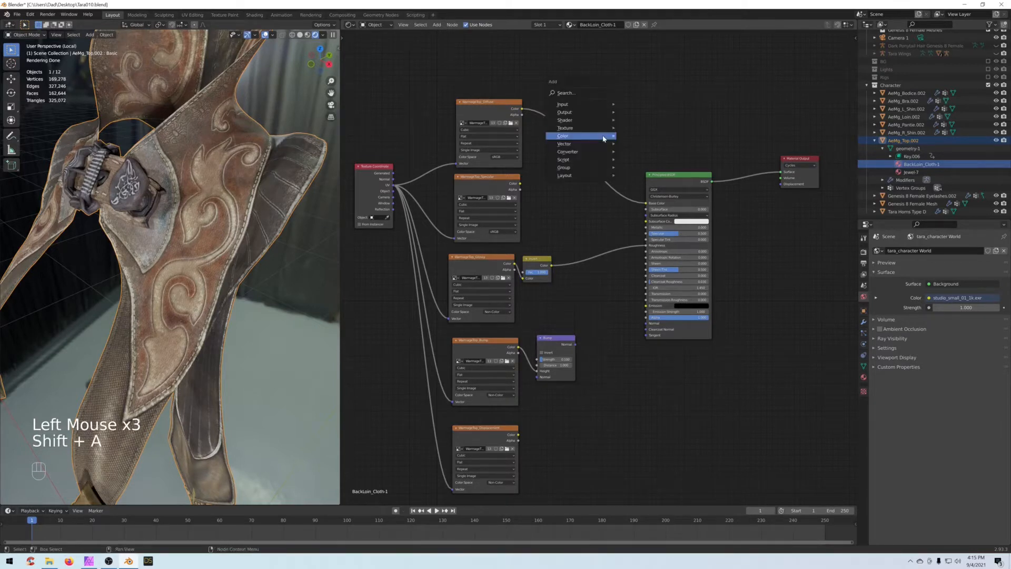
mouse_move(604, 138)
left_click(663, 92)
left_click(537, 256)
left_click(537, 255, "ctrl+shift")
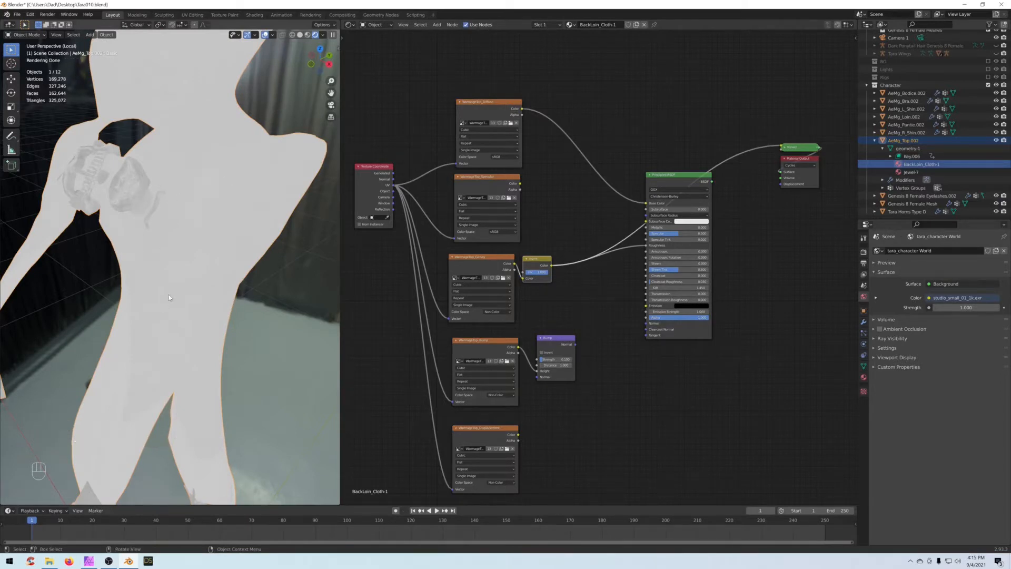
Step: Insert a ColorRamp node between the Invert node and the Principled BSDF's Roughness input
left_click(610, 112)
key("shift+a")
mouse_move(607, 117)
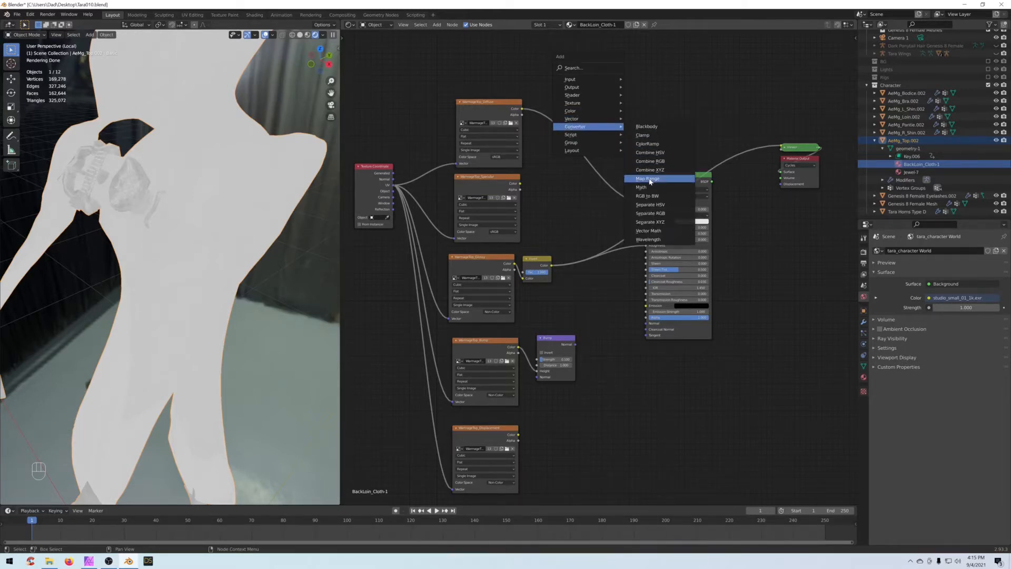
left_click(651, 144)
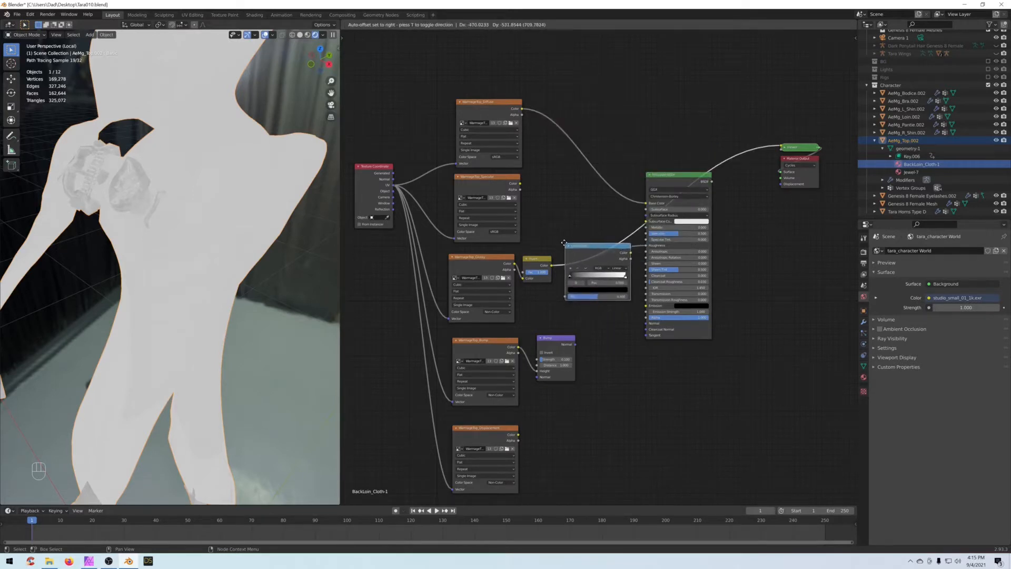
left_click(591, 251)
left_click(602, 256)
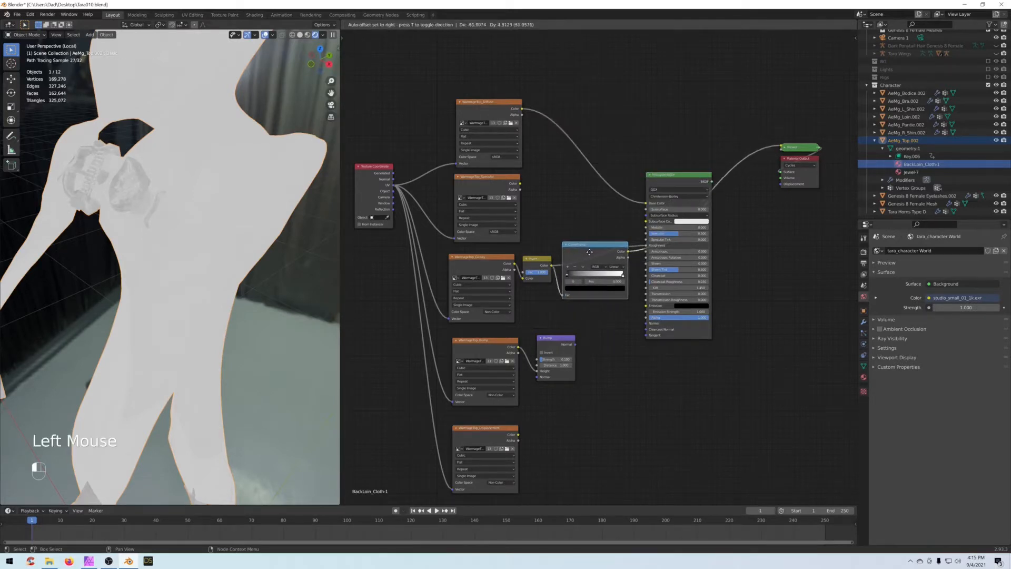
Step: Try raising the ColorRamp's black stop well past the middle and bringing the white stop inward to sharpen the inverted glossy map
left_click_drag(603, 274, 572, 279)
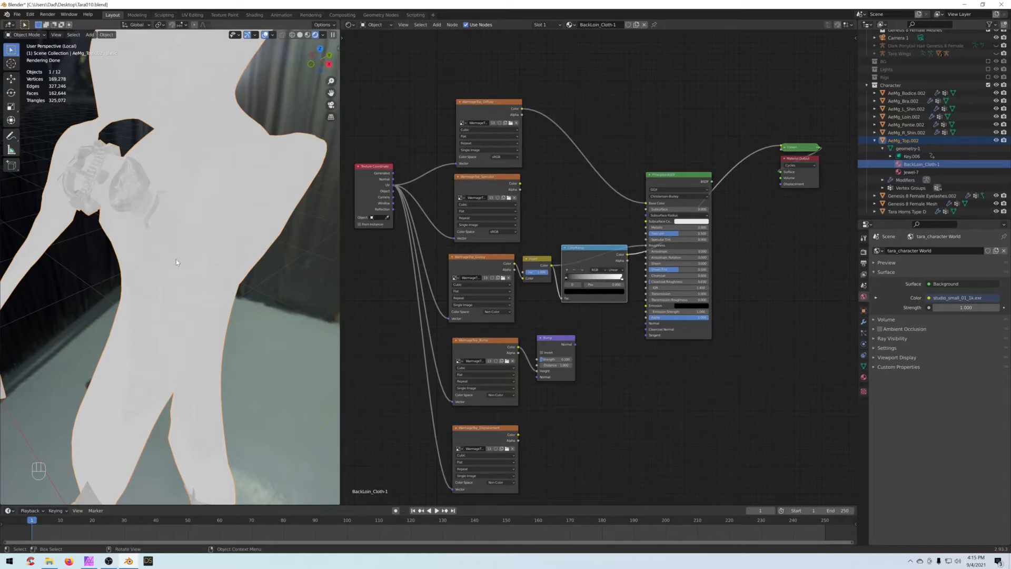
left_click(567, 280)
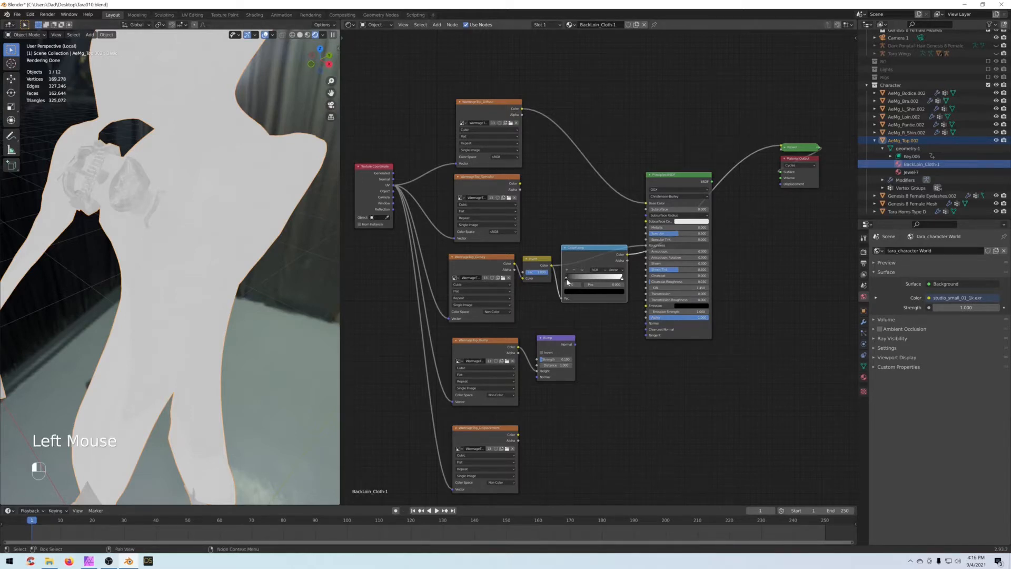
left_click(567, 281)
left_click_drag(567, 281, 593, 283)
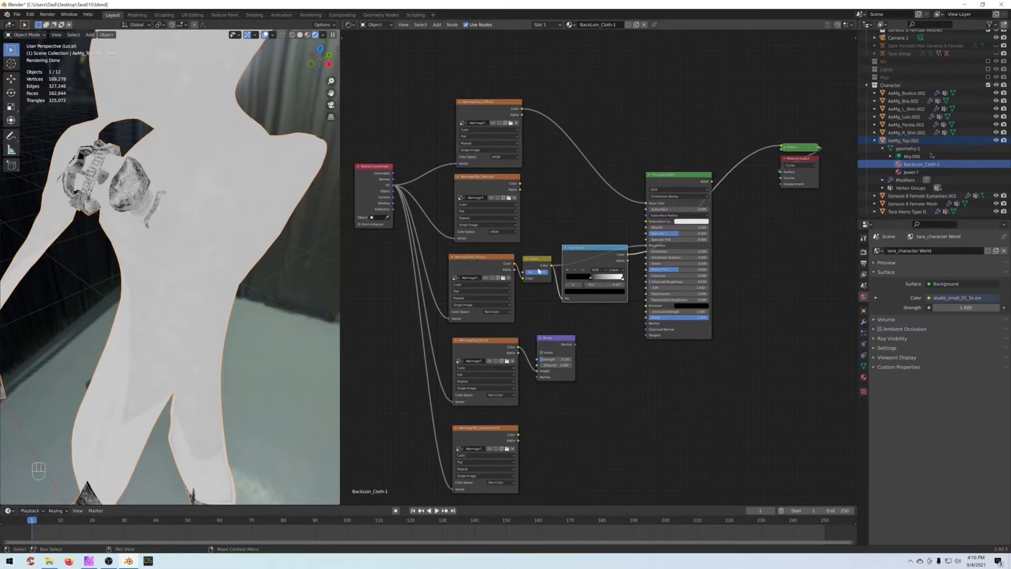
left_click_drag(590, 280, 592, 278)
left_click_drag(591, 279, 608, 281)
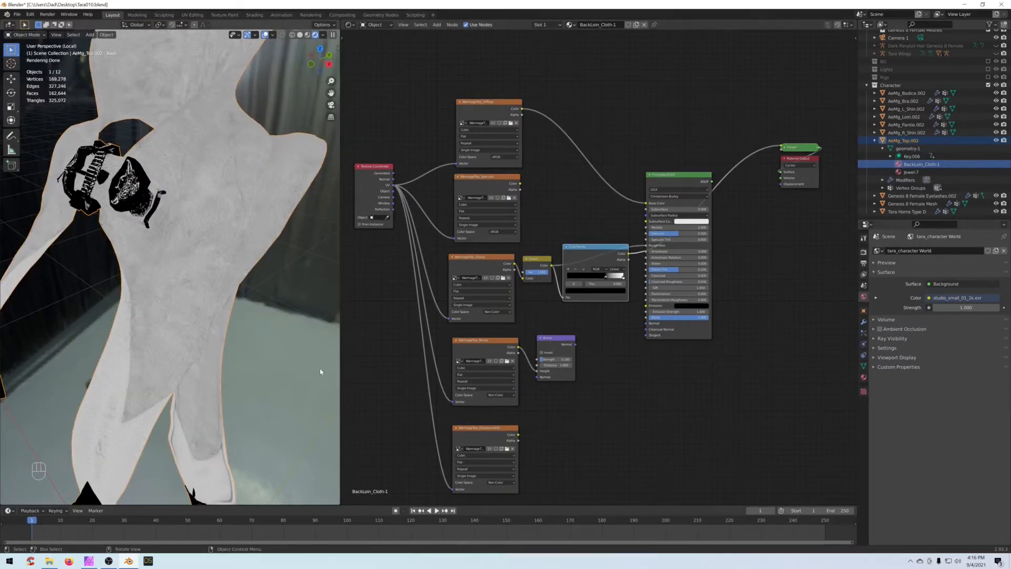
left_click(624, 279)
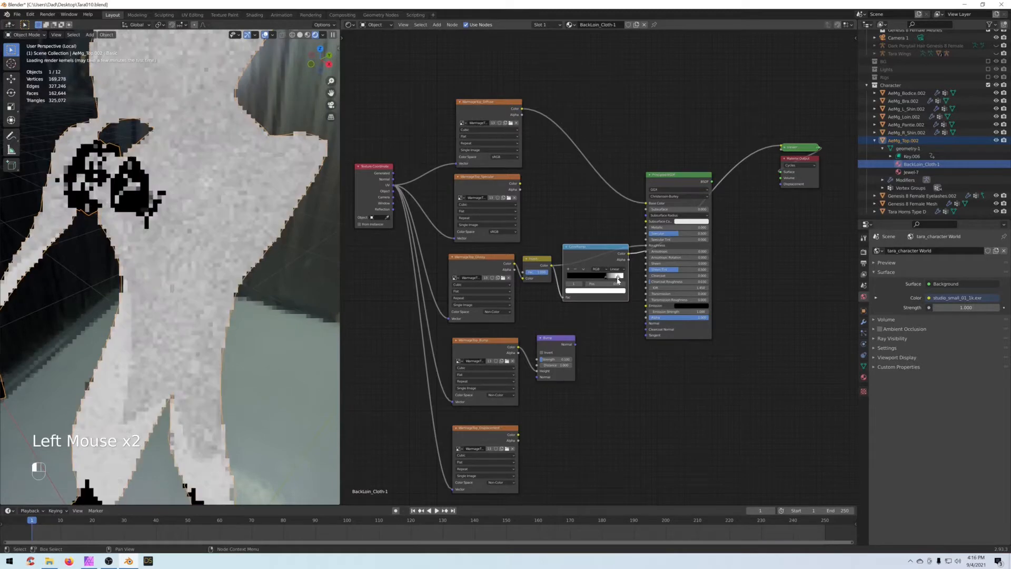
left_click_drag(624, 279, 614, 280)
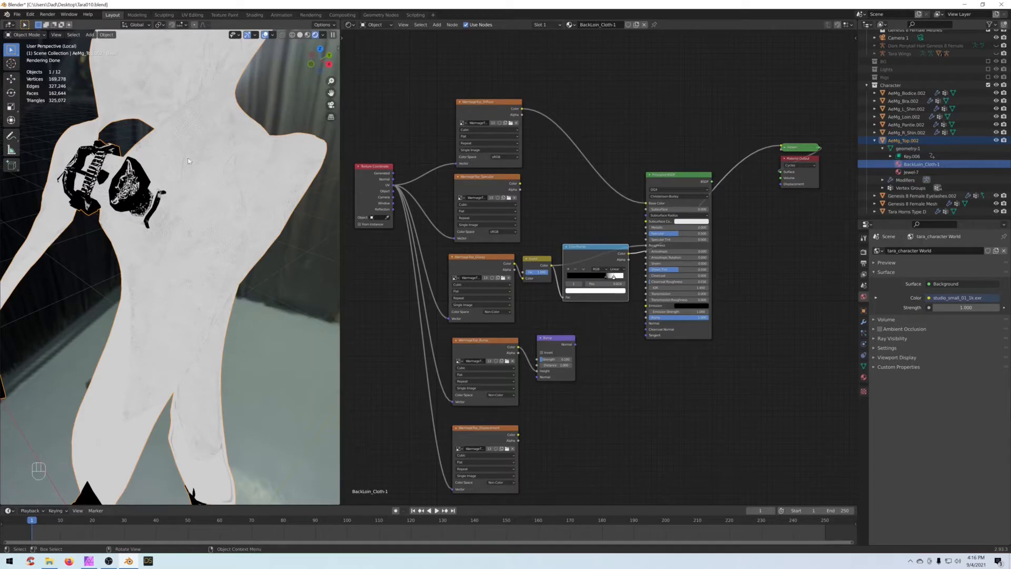
Step: Return the ColorRamp's white stop to position 1 and route the Principled BSDF back to the material output
mouse_move(612, 280)
left_mouse_down()
mouse_move(627, 278)
mouse_move(605, 286)
mouse_move(645, 245)
left_mouse_up()
left_click(679, 182, "ctrl+shift")
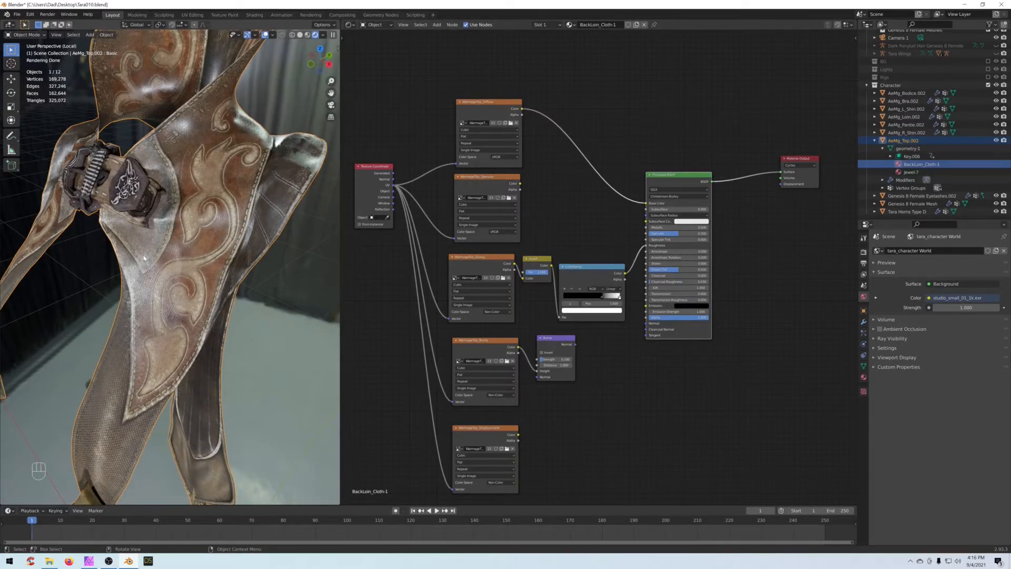
middle_click_drag(160, 248, 193, 256)
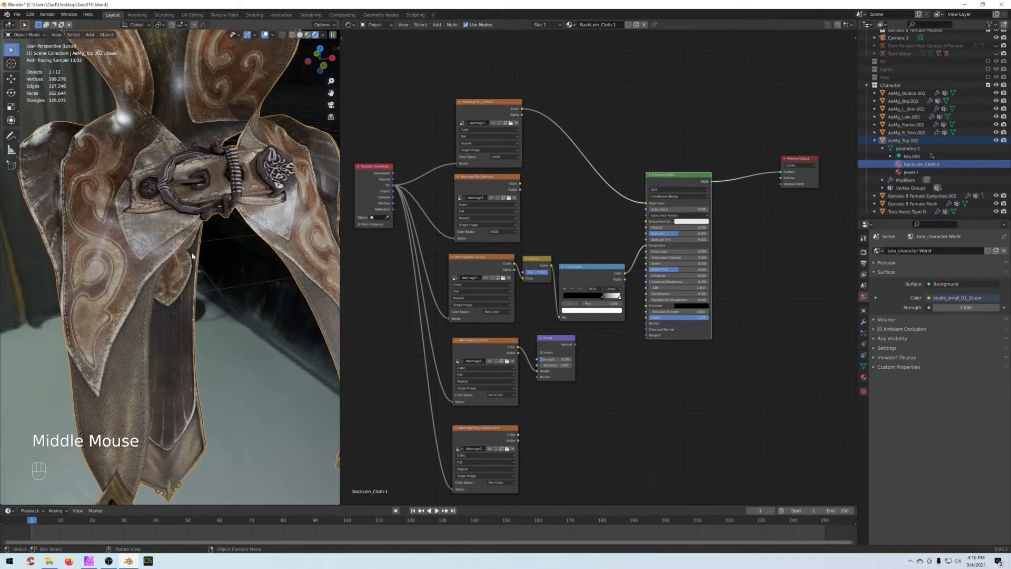
Step: Lower the ColorRamp's black stop to about the middle of the ramp and check the garment's shine from several angles
left_click(603, 300)
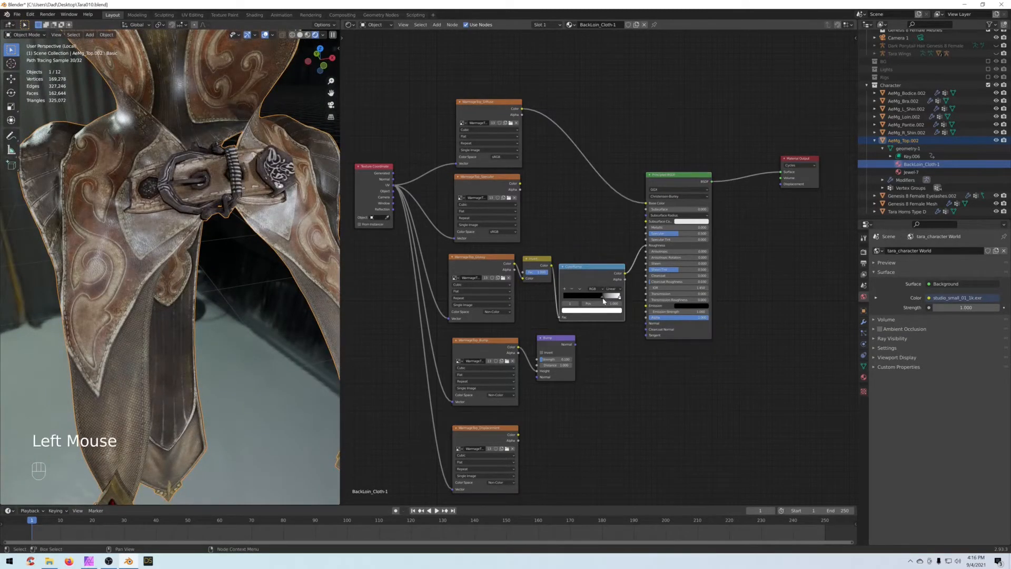
left_click(604, 301)
left_click(604, 303)
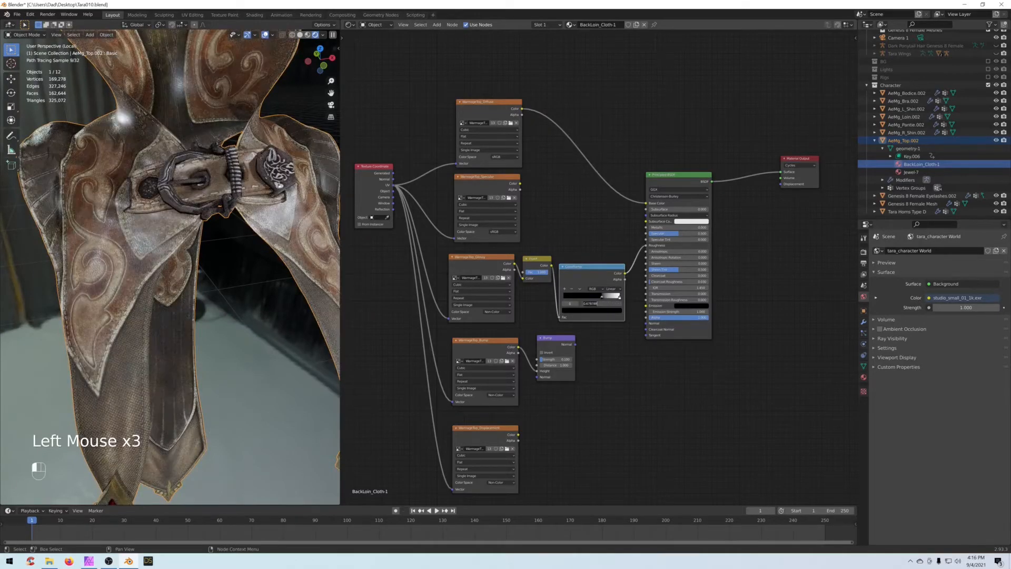
key("Return")
middle_click_drag(226, 287, 225, 213)
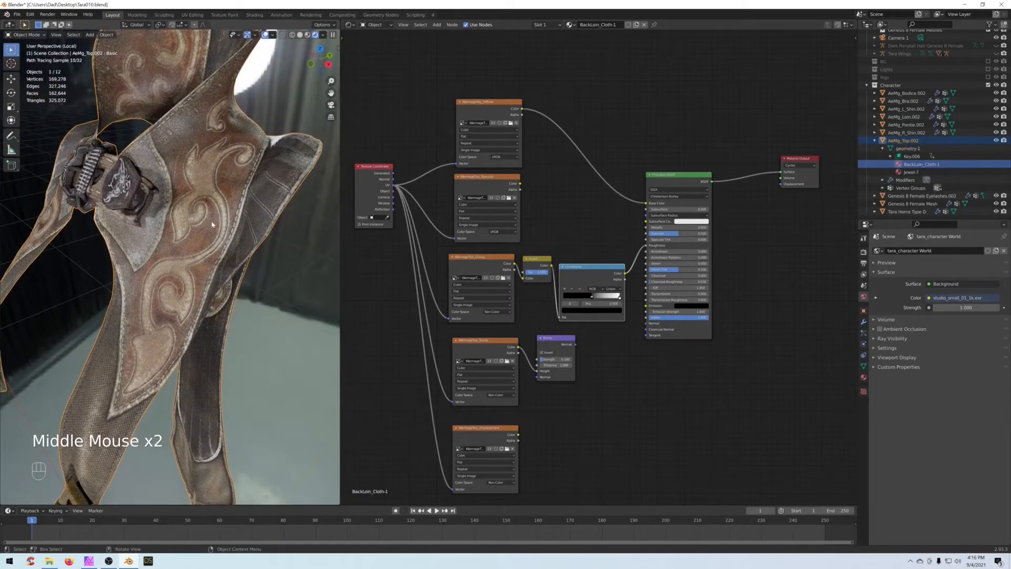
middle_click_drag(86, 229, 125, 267)
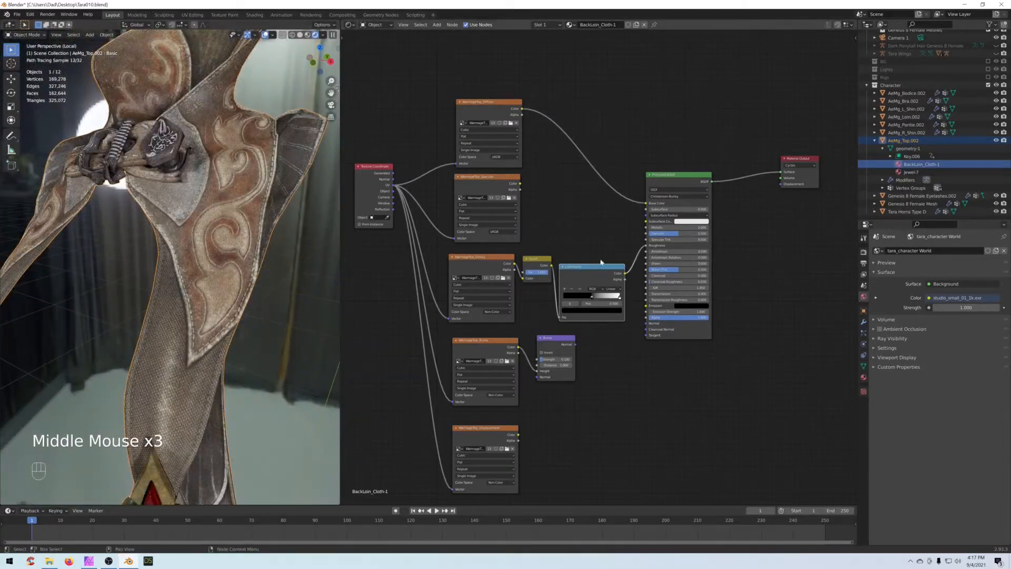
Step: Select the ColorRamp's white stop and preview the ColorRamp output on the garment
left_click(585, 272)
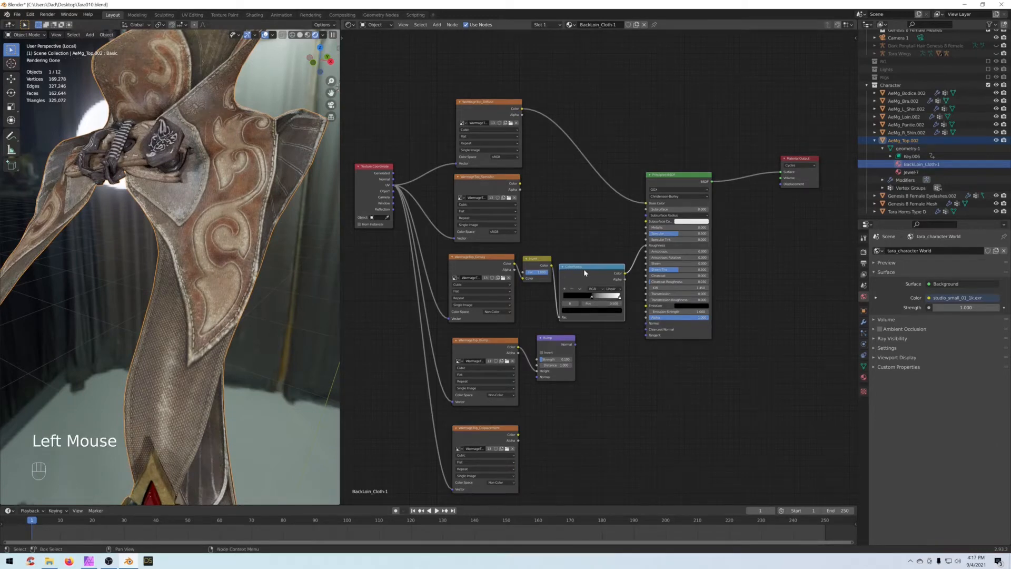
left_click(619, 295)
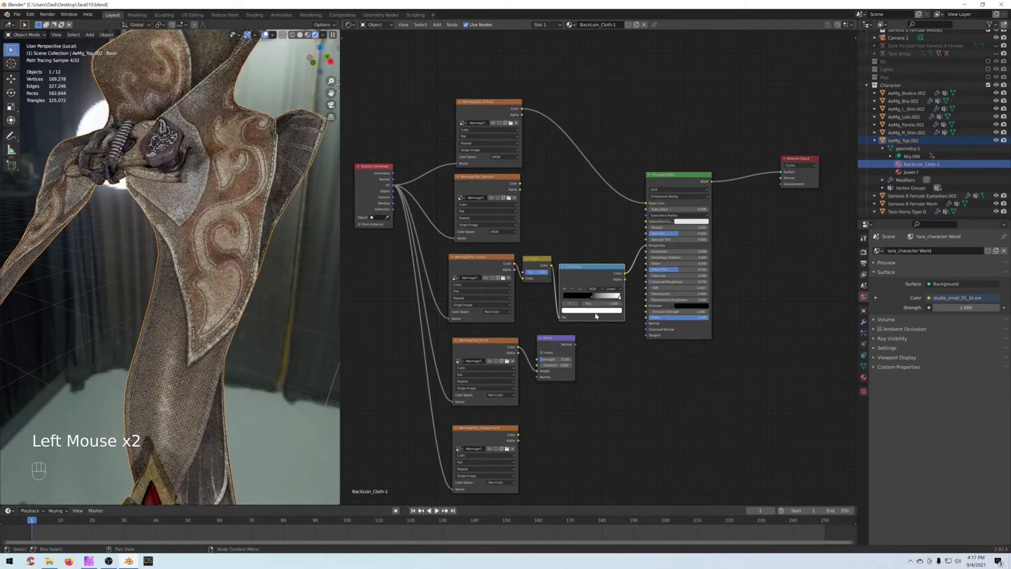
left_click(592, 311)
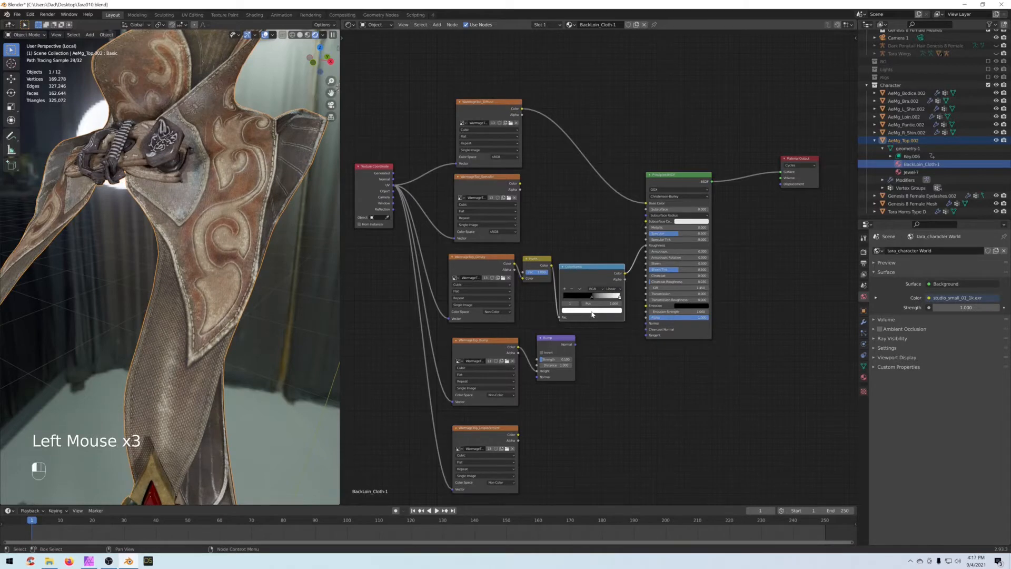
left_click(567, 358)
left_click(567, 358, "ctrl+shift")
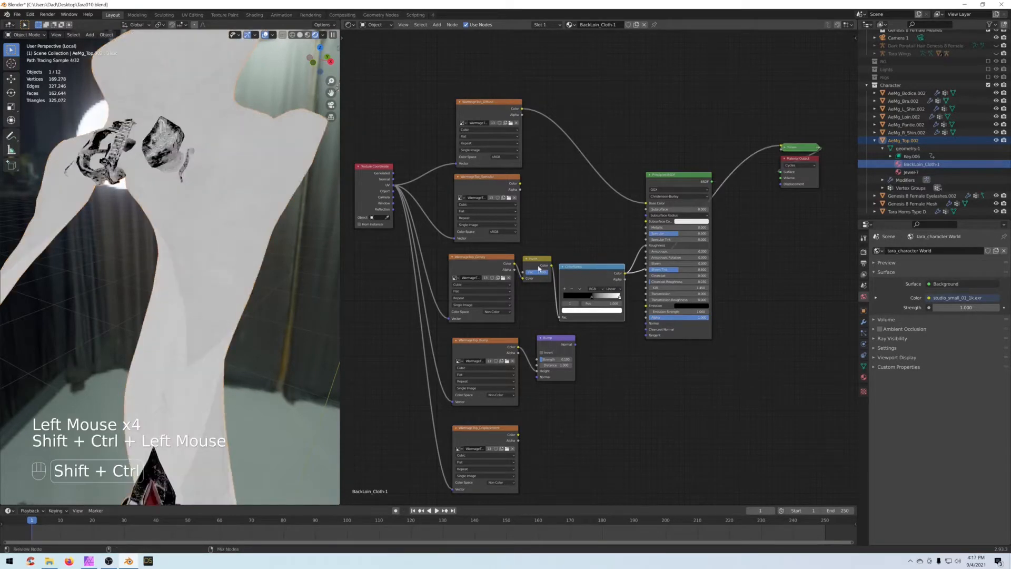
left_click(608, 312)
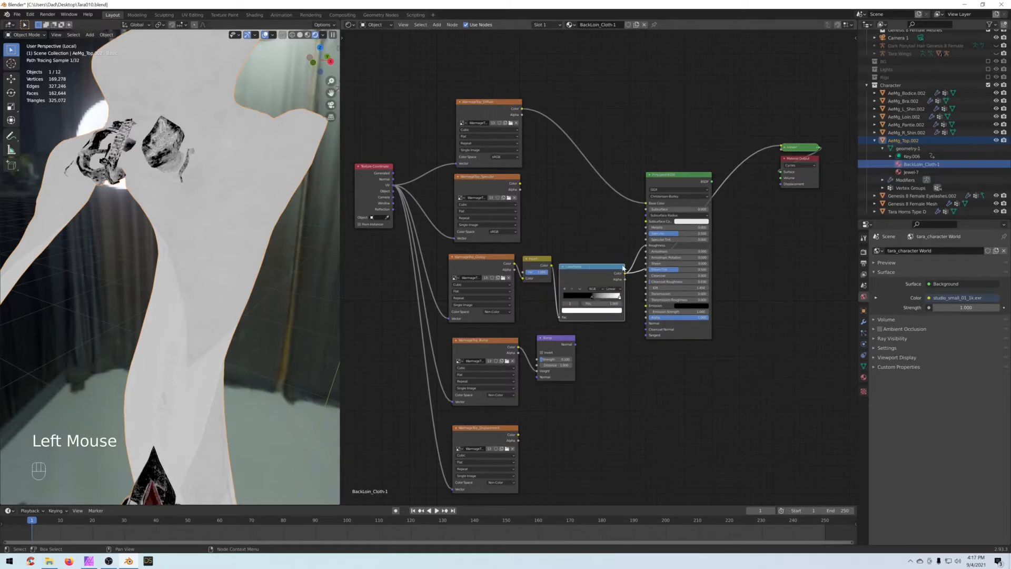
Step: Nudge the Invert and ColorRamp nodes up, and return the output to the Principled BSDF to inspect the garment
mouse_move(592, 271)
left_mouse_down()
mouse_move(537, 257)
mouse_move(579, 267)
left_mouse_up()
left_click(667, 180)
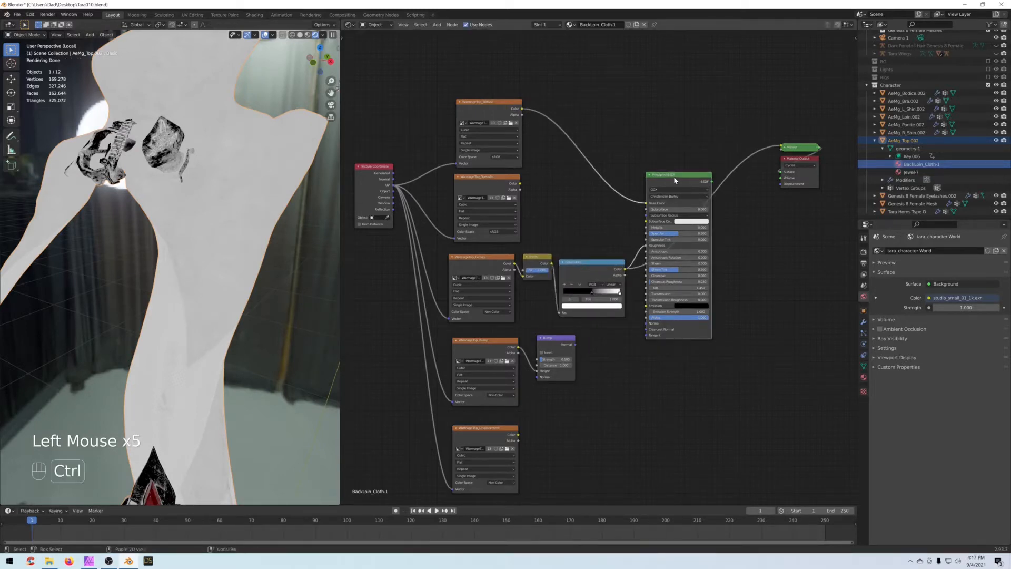
left_click(669, 181, "ctrl+shift")
scroll(211, 290, "down", 1)
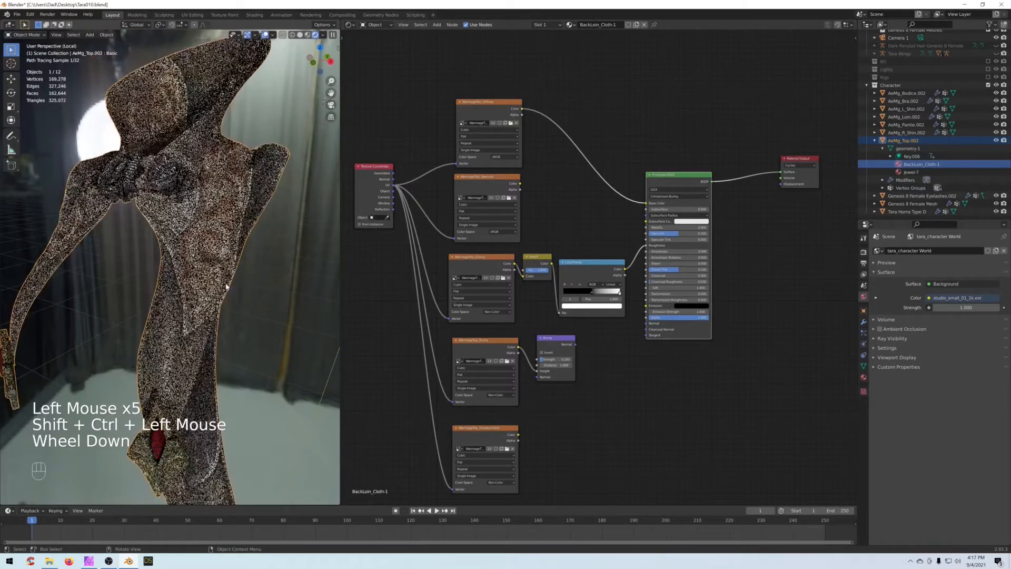
middle_click_drag(200, 295, 213, 290)
scroll(212, 291, "up", 1)
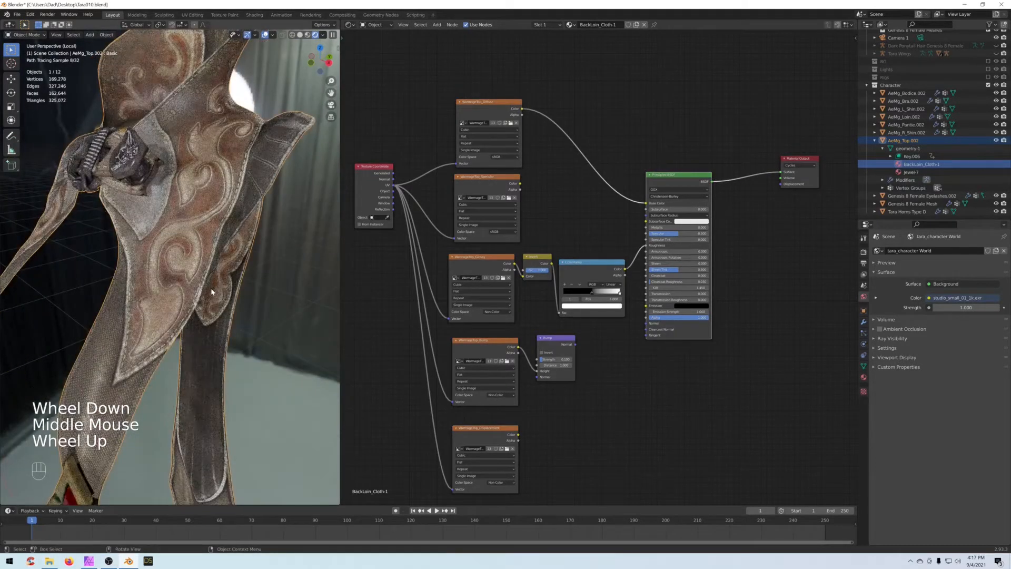
Step: Move the Principled BSDF nearer the Material Output and connect the Bump node's Normal output to its Normal input
left_click_drag(668, 175, 708, 167)
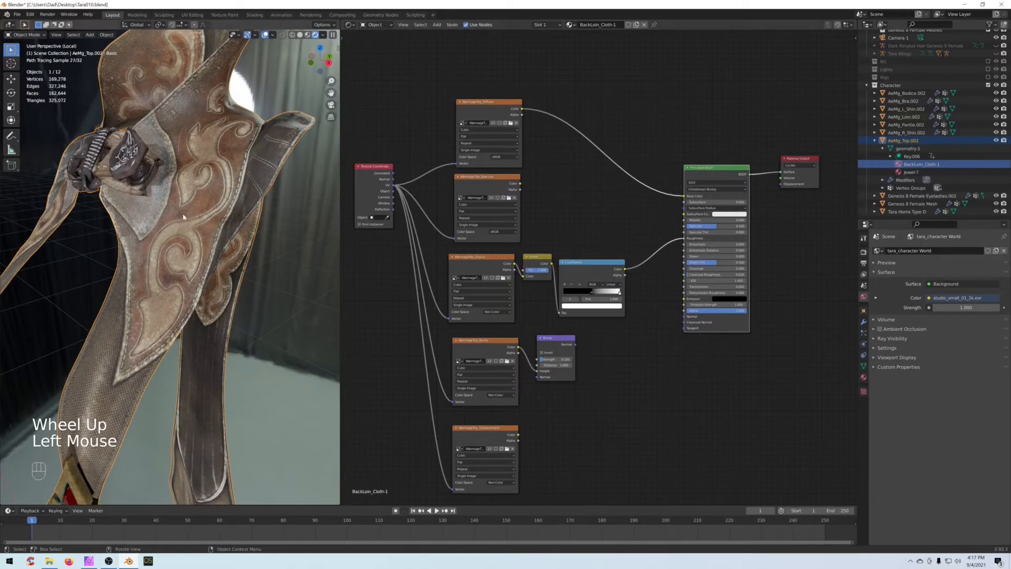
left_click_drag(551, 341, 684, 317)
left_click_drag(550, 346, 567, 345)
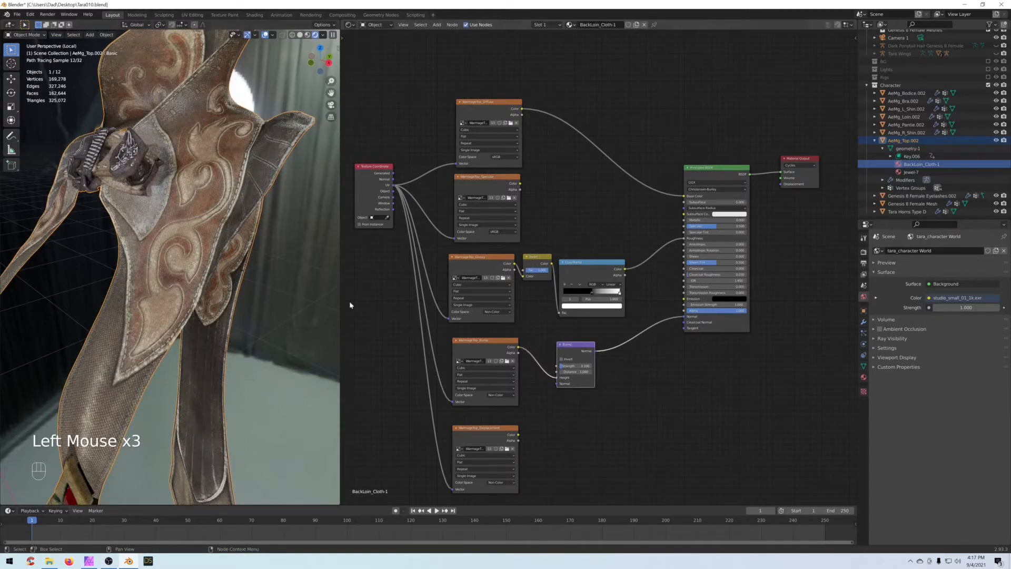
scroll(255, 297, "up", 1)
middle_click_drag(252, 301, 210, 295)
scroll(226, 285, "down", 2)
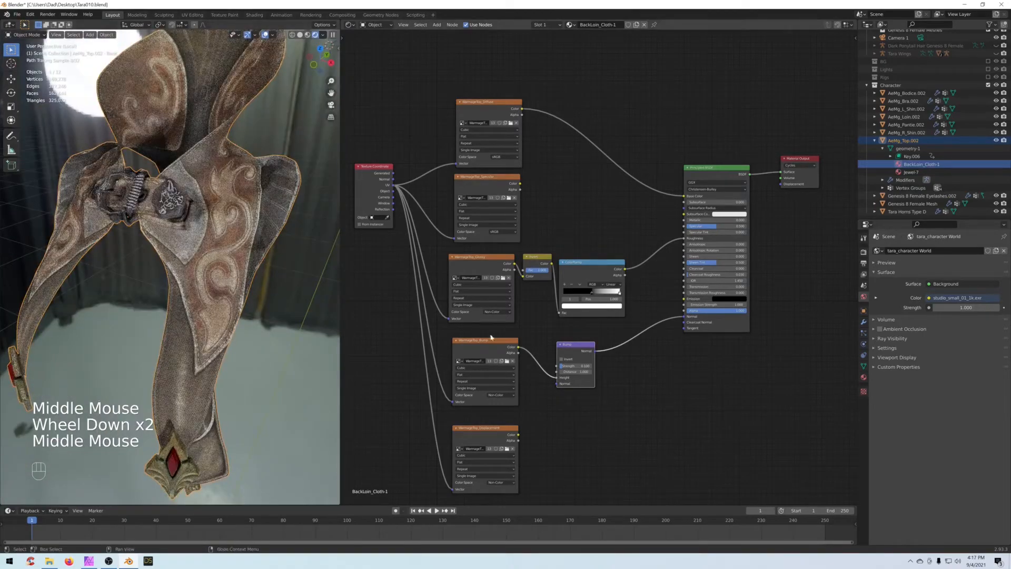
Step: Preview the bump texture on the garment up close, followed by the Bump node's Normal output
left_click_drag(480, 346, 480, 343)
left_click(479, 343)
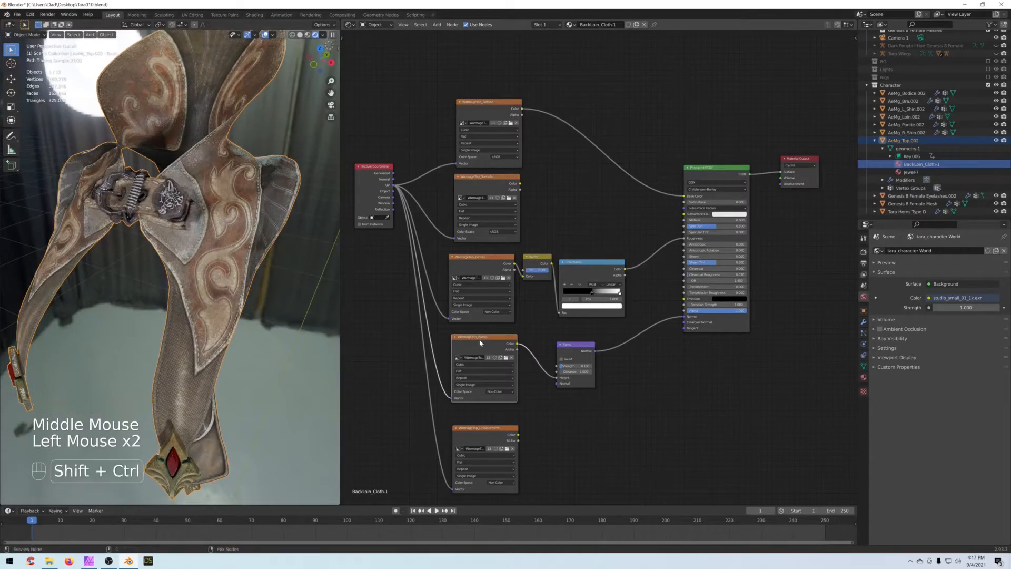
left_click(480, 343, "ctrl+shift")
scroll(268, 331, "up", 3)
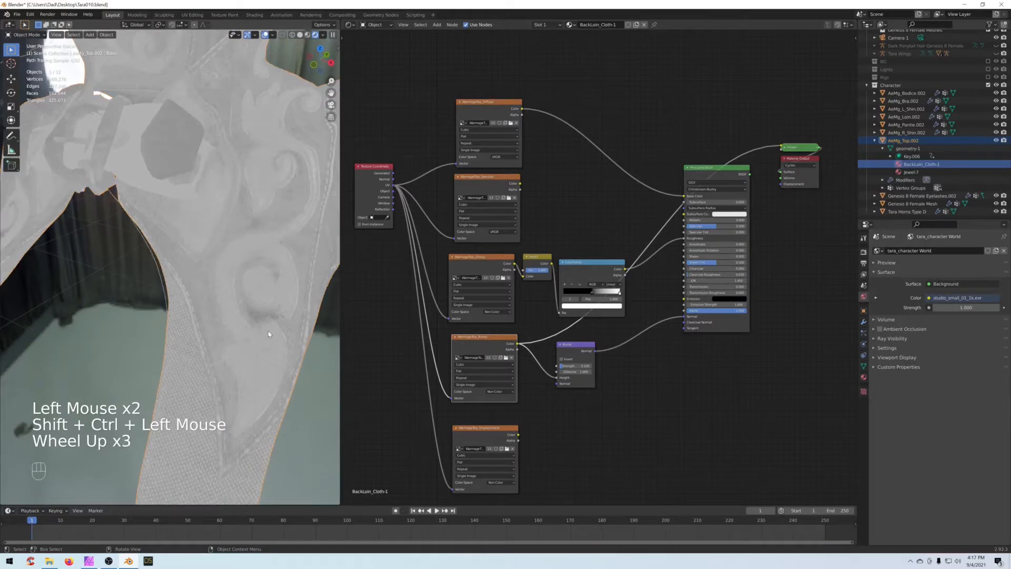
scroll(268, 331, "up", 1)
middle_click_drag(269, 330, 225, 382, "shift")
scroll(237, 327, "down", 1)
scroll(237, 330, "down", 1)
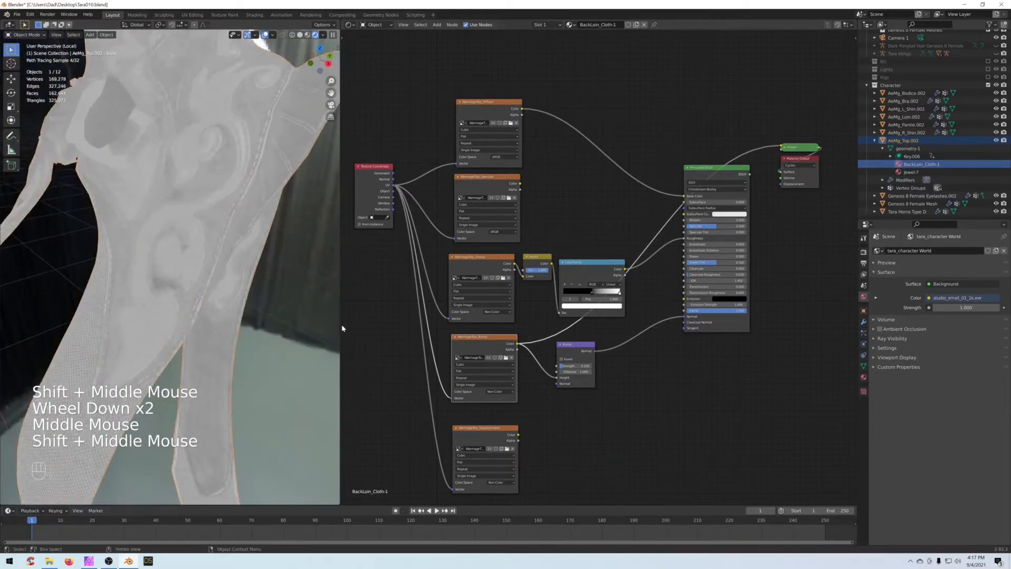
left_click(573, 344, "ctrl+shift")
left_click(476, 340)
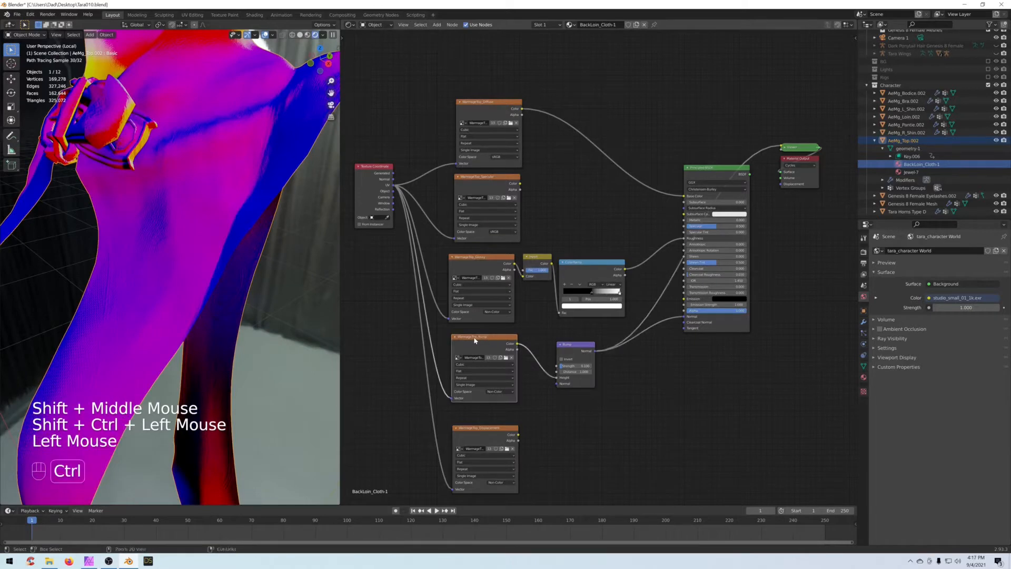
Step: Compare previews of the bump texture and the Bump node's Normal output on the garment
left_click(474, 340, "ctrl+shift")
left_click(573, 347)
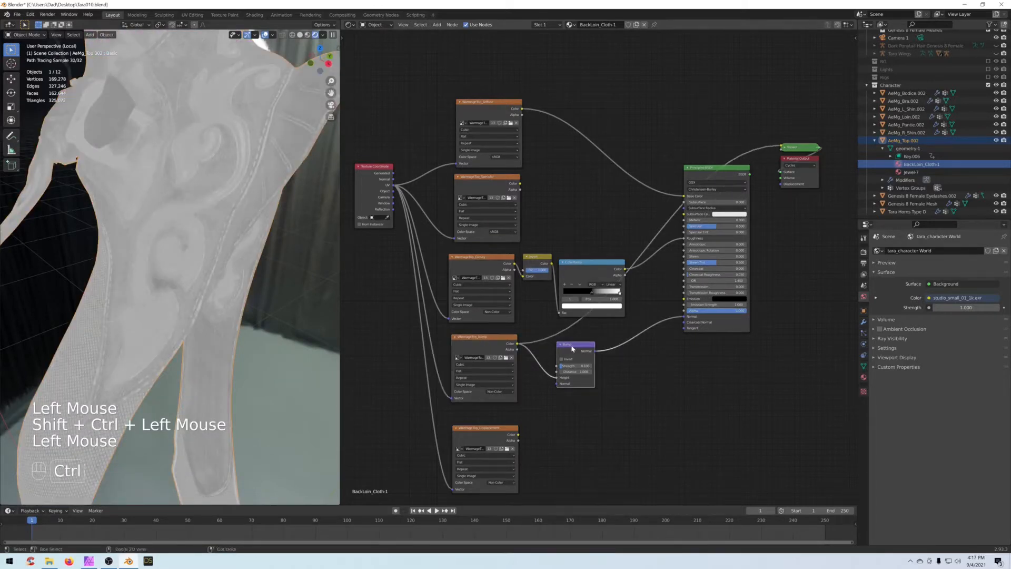
left_click(573, 348, "ctrl+shift")
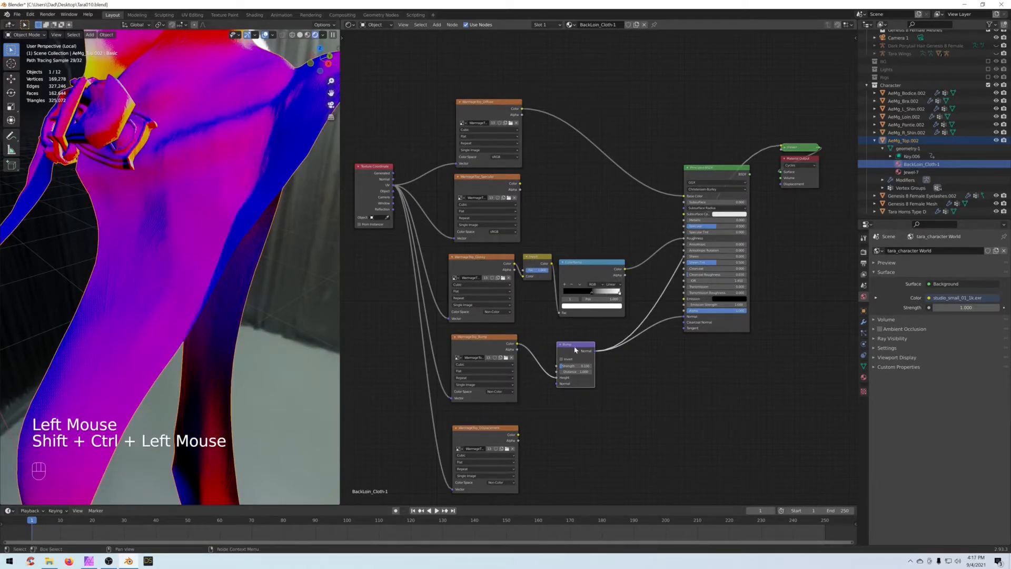
left_click_drag(575, 350, 576, 351)
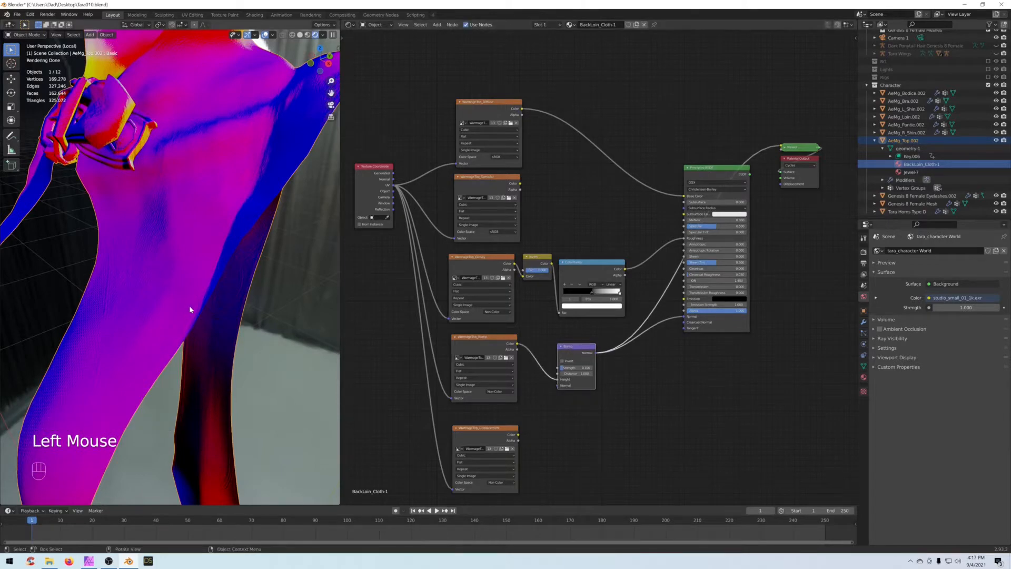
Step: Raise the Bump node's Strength while its Normal output is previewed on the garment
left_click(573, 366)
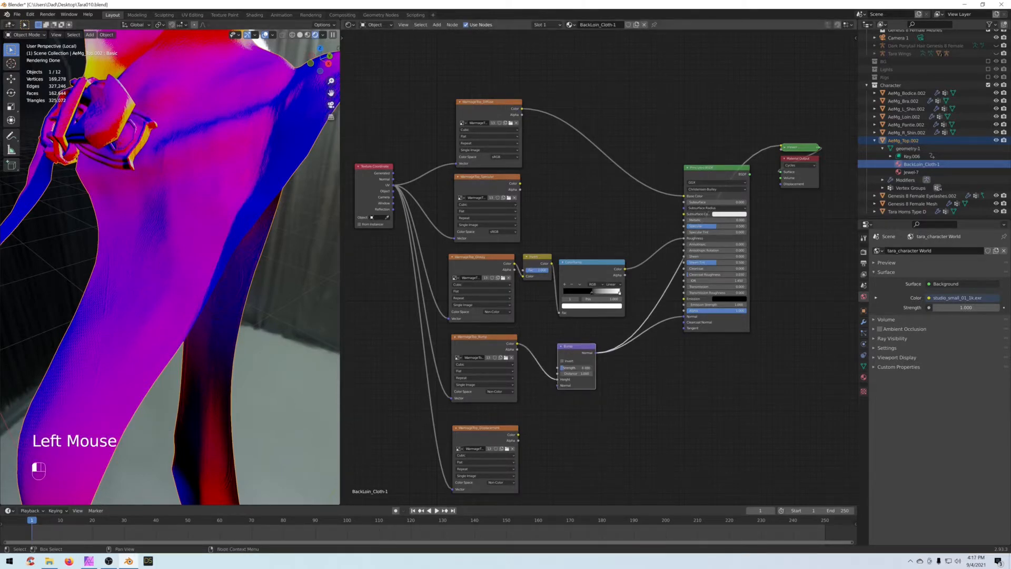
left_click(540, 366)
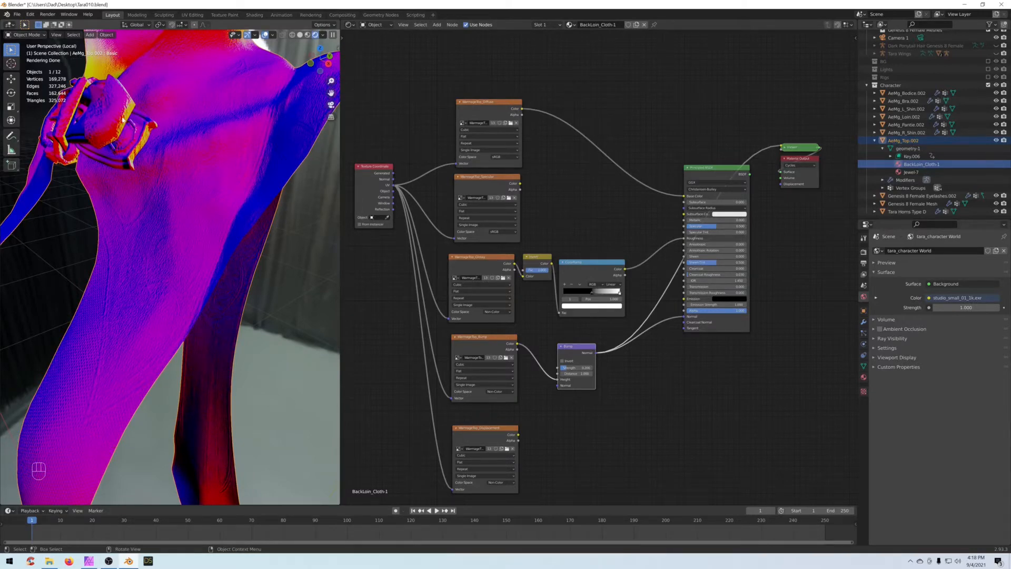
scroll(179, 263, "down", 2)
middle_click_drag(163, 266, 323, 254)
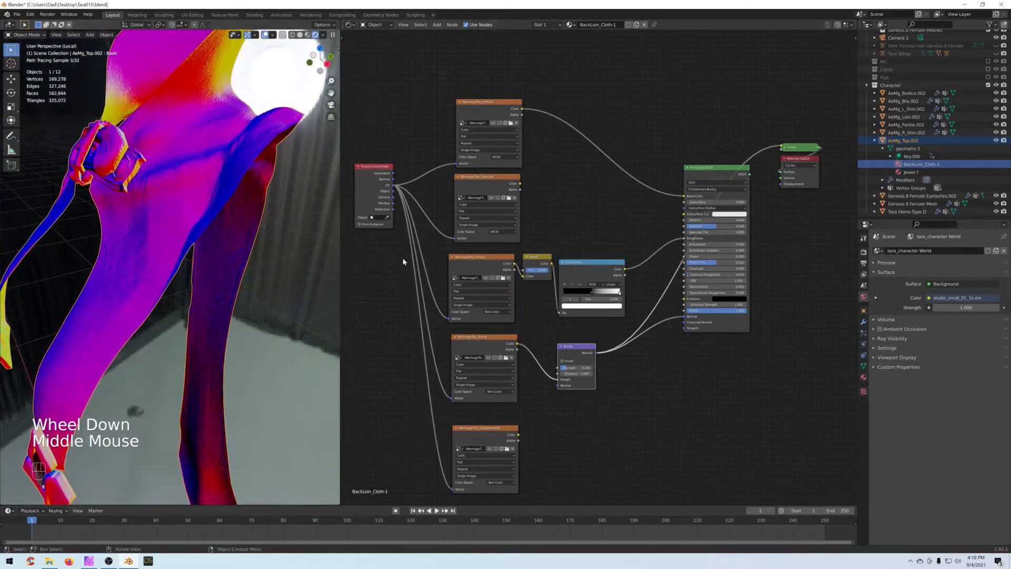
Step: Return the output to the Principled BSDF and inspect the stronger bump on the shaded garment
left_click(693, 305, "ctrl+shift")
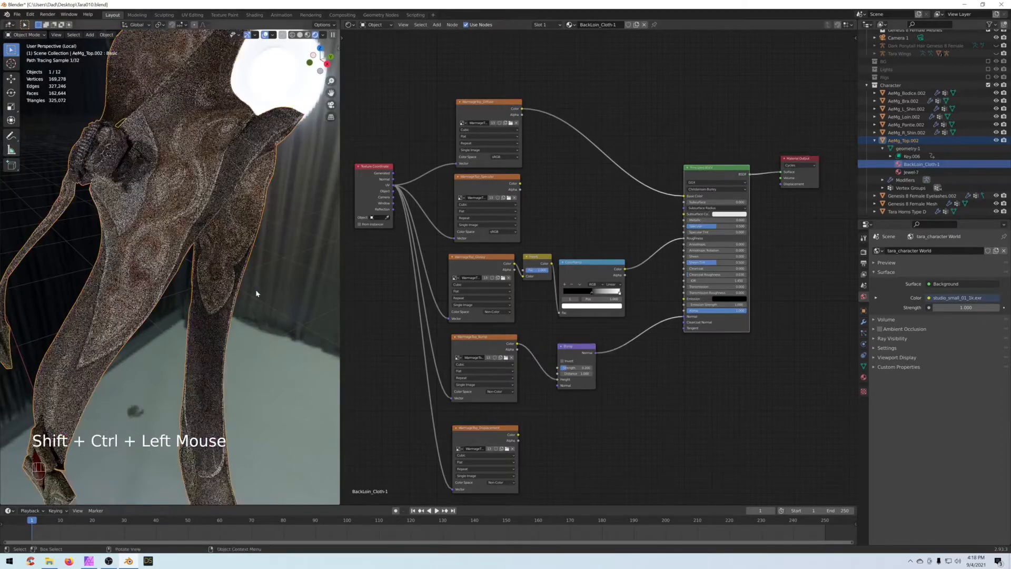
scroll(116, 305, "up", 2)
scroll(117, 304, "down", 3)
middle_click_drag(117, 304, 316, 290)
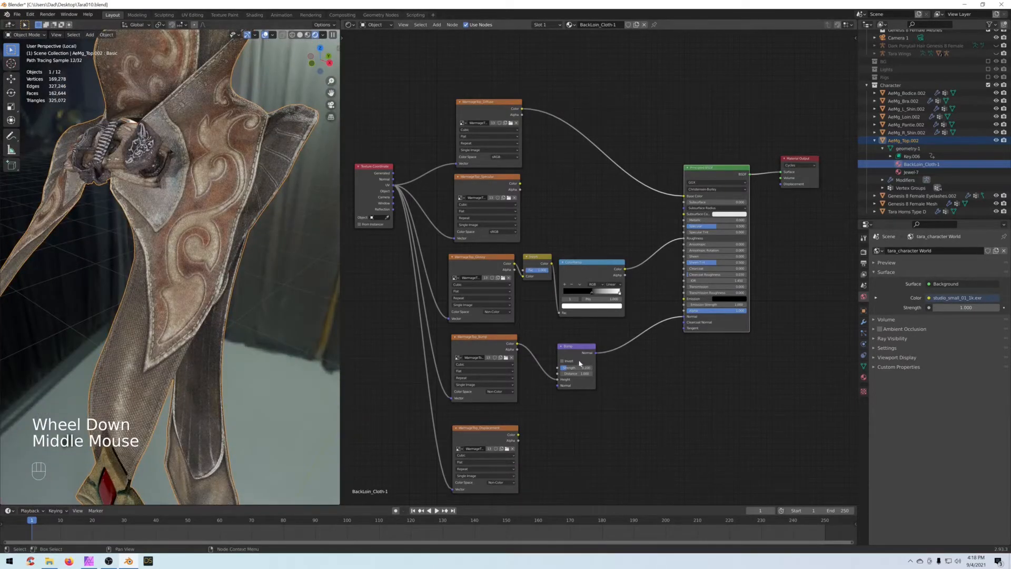
Step: Set the Bump node's Strength to 0.1, and nudge the Bump and displacement texture nodes up
left_click(423, 293)
type(".1")
key("Return")
left_click_drag(577, 349, 573, 345)
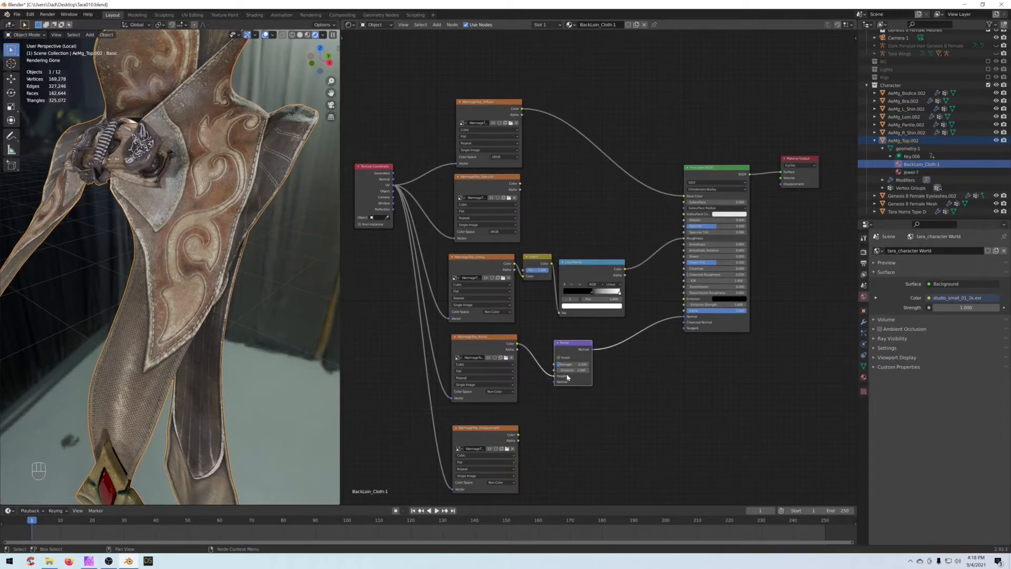
left_click_drag(484, 435, 483, 426)
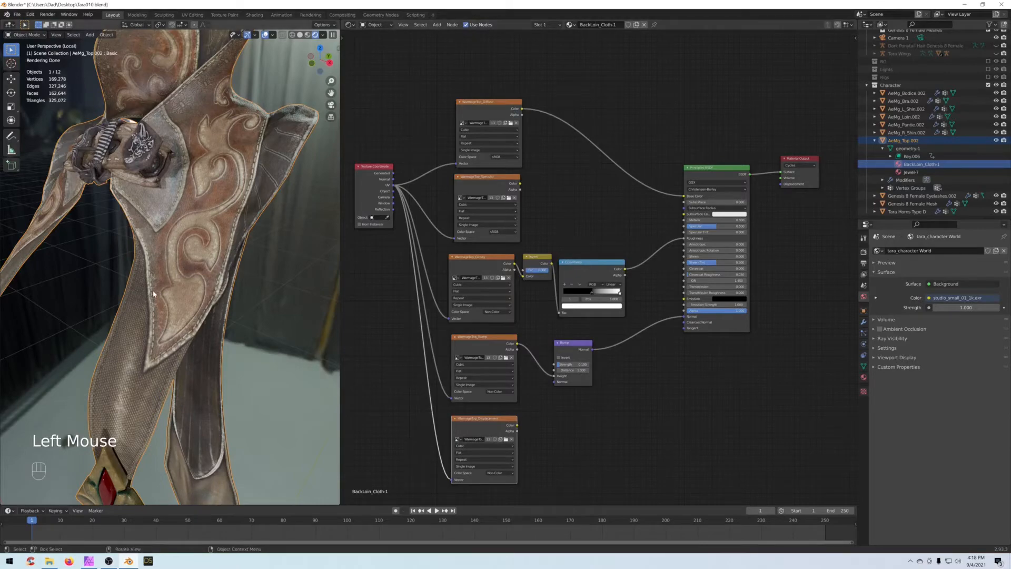
Step: Add a Displacement vector node beside the displacement texture, below the Bump node
mouse_move(297, 315)
middle_mouse_down()
mouse_move(210, 317)
mouse_move(301, 316)
middle_mouse_up()
scroll(227, 314, "down", 2)
left_click(596, 405)
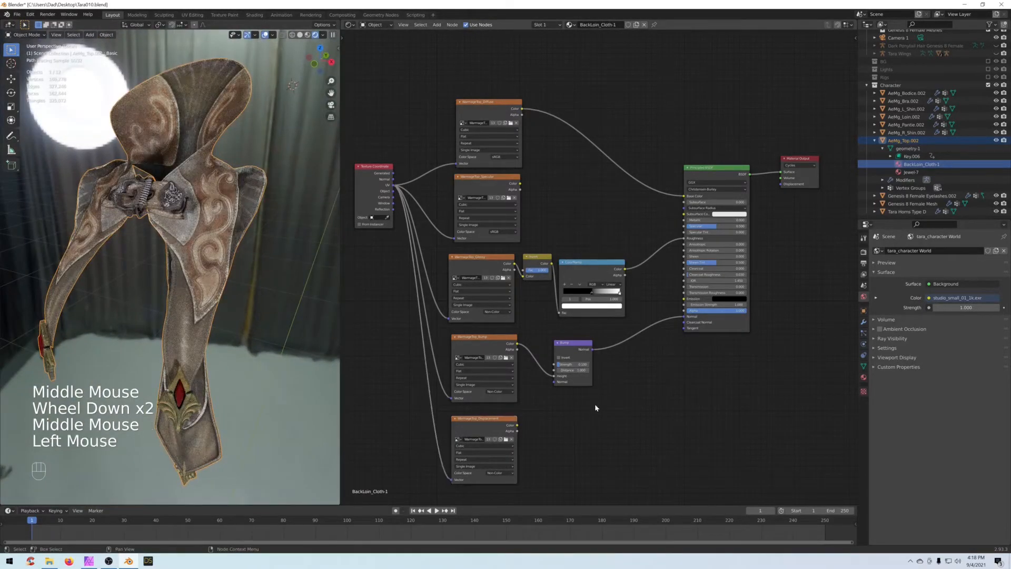
key("shift+a")
mouse_move(599, 405)
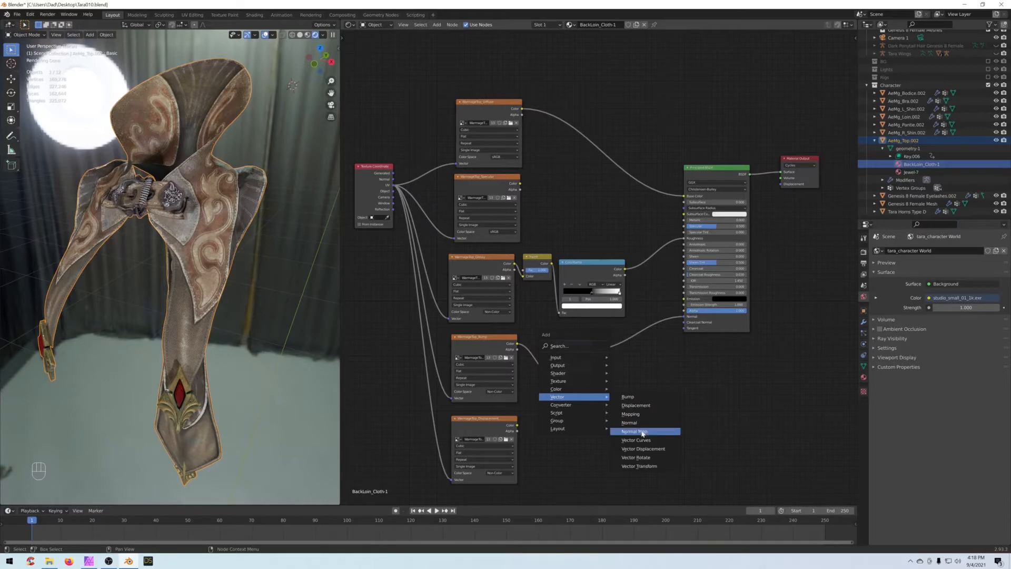
left_click(636, 405)
left_click(588, 437)
Step: Nudge the displacement, diffuse and glossy image texture nodes into a tidier column
left_click(518, 426)
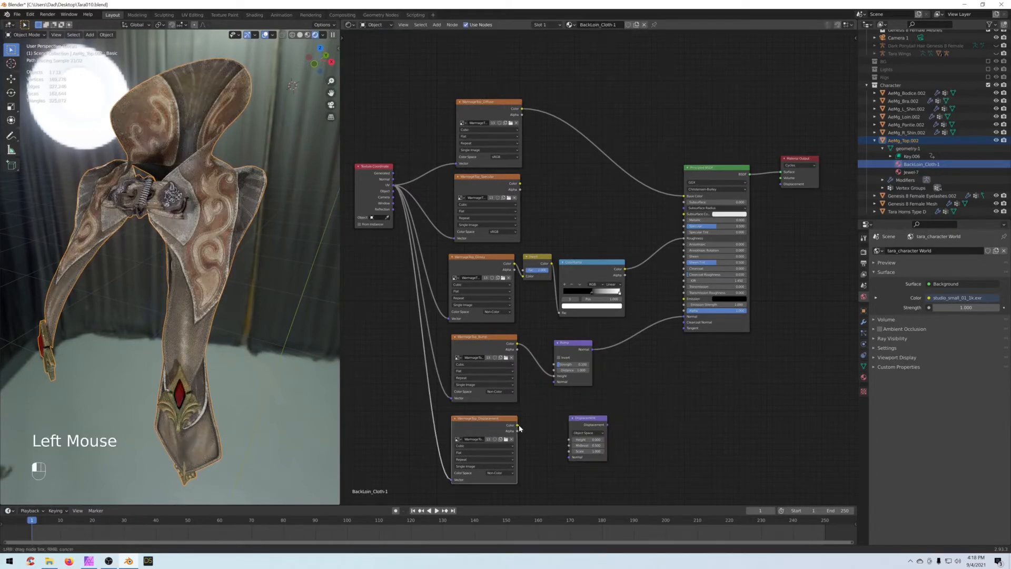
left_click_drag(498, 422, 496, 417)
left_click_drag(492, 106, 490, 108)
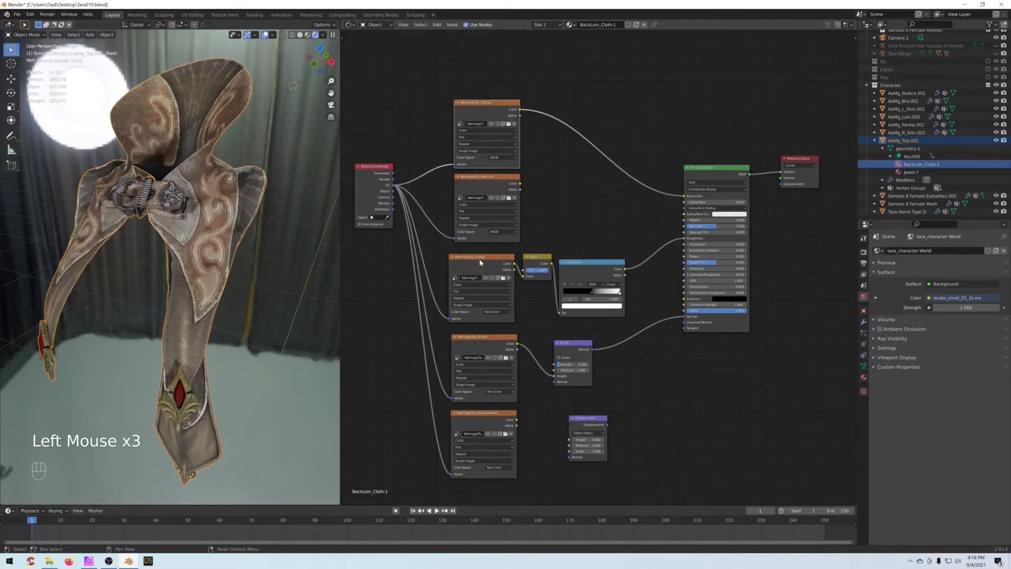
left_click_drag(480, 262, 477, 263)
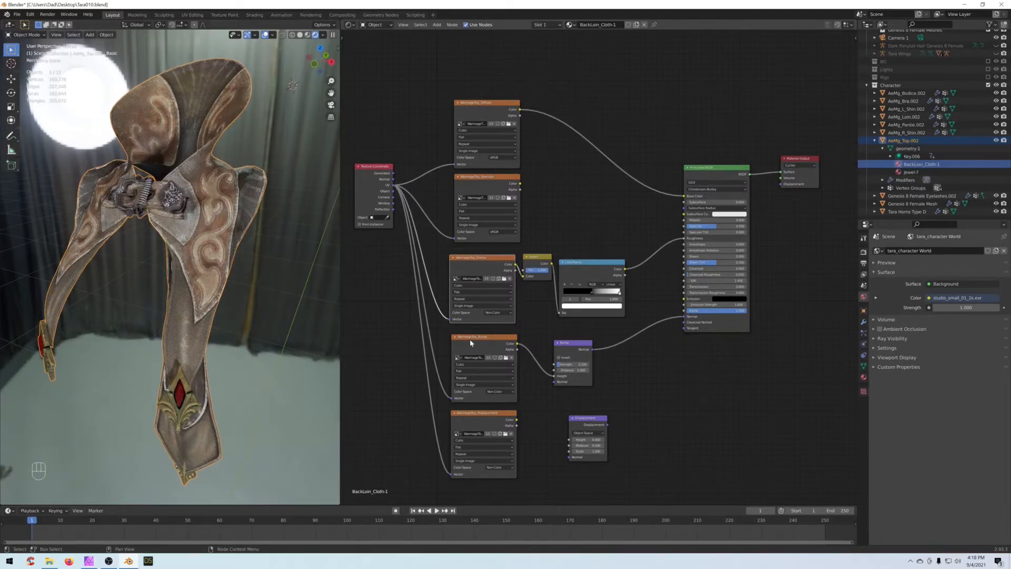
Step: Preview the specular texture on the garment and inspect its details up close
left_click(475, 184)
left_click(495, 231)
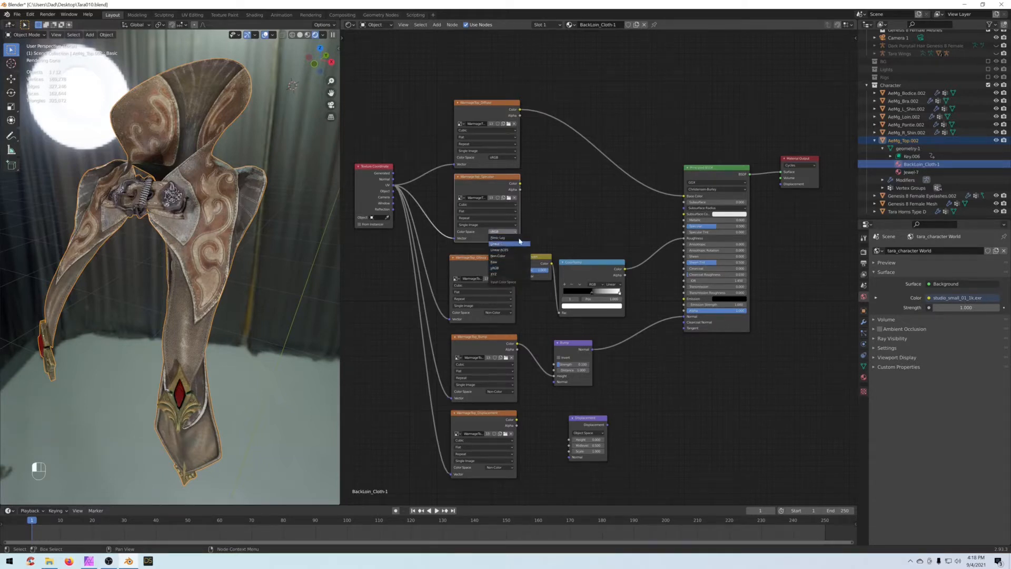
left_click(520, 241)
left_click(474, 205)
left_click(473, 204, "ctrl+shift")
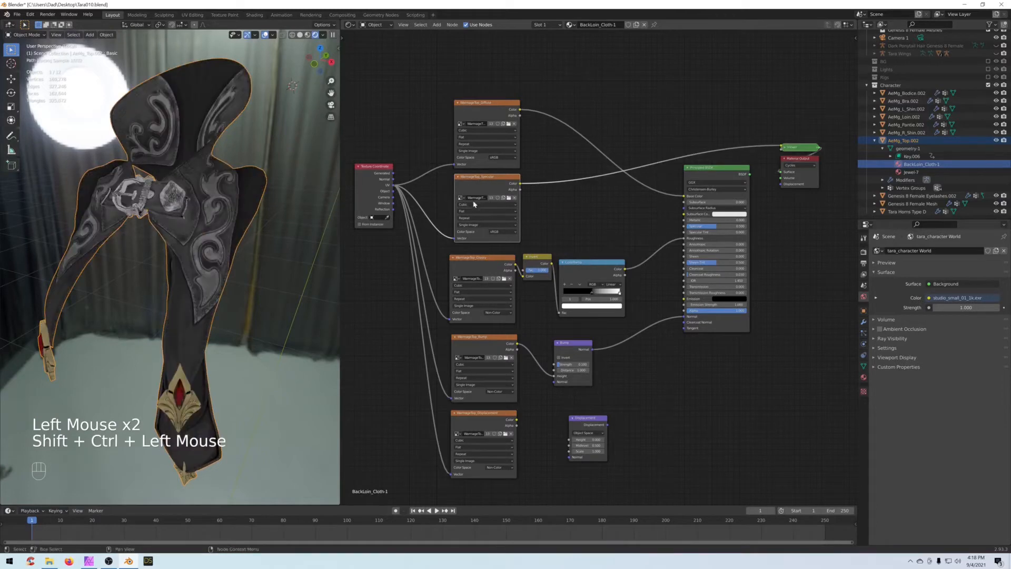
scroll(269, 216, "up", 2)
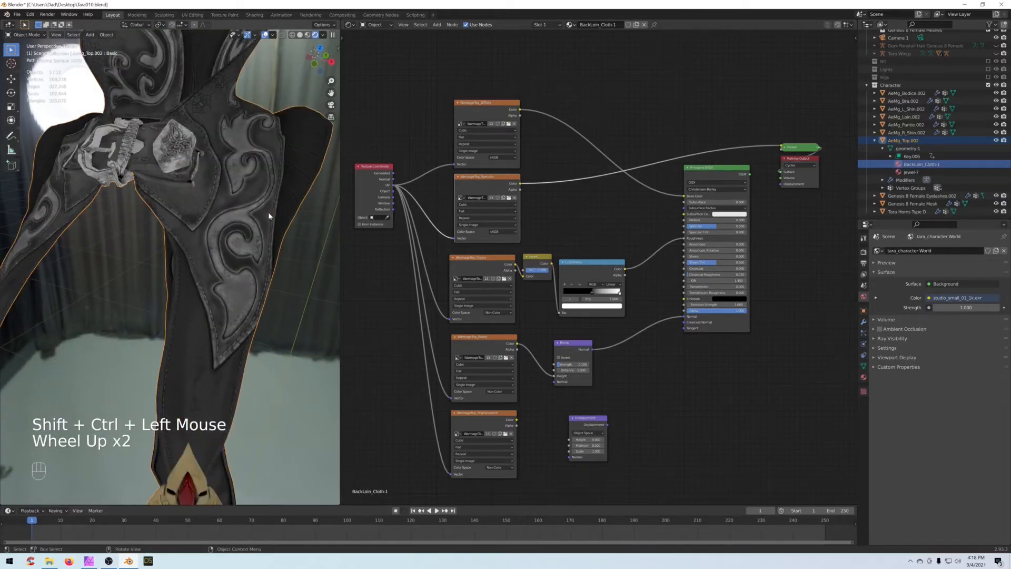
scroll(269, 216, "down", 1)
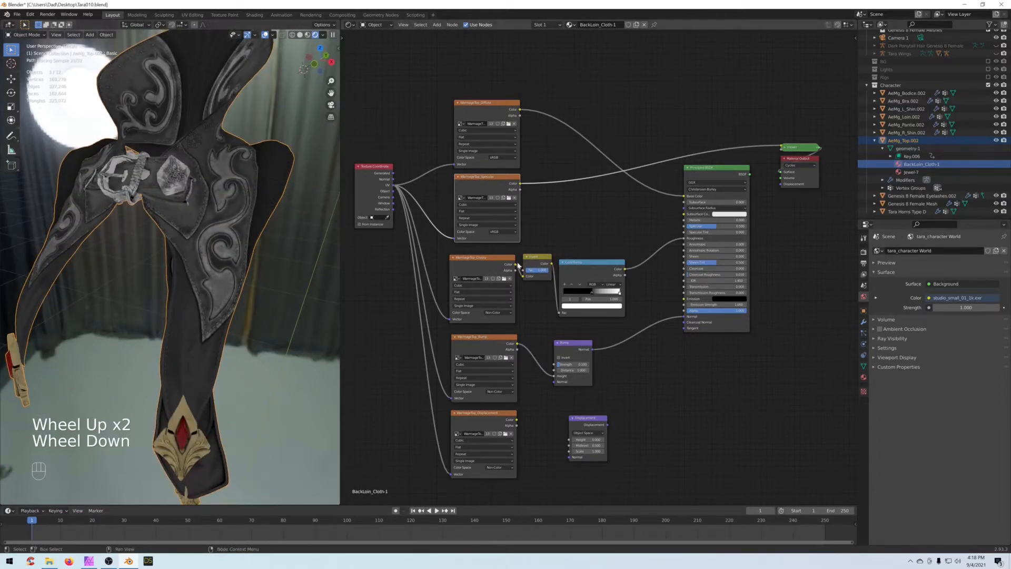
Step: Connect the displacement texture's Color to the Displacement node's Height and set that node's Scale to 0.01
left_click_drag(588, 418, 577, 413)
left_click_drag(516, 420, 569, 432)
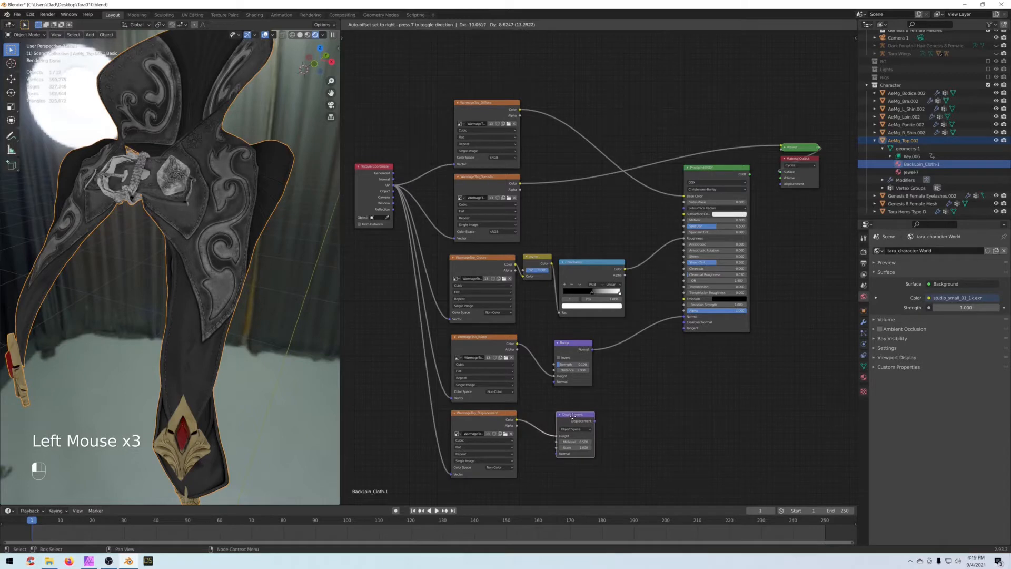
left_click(579, 448)
type("0")
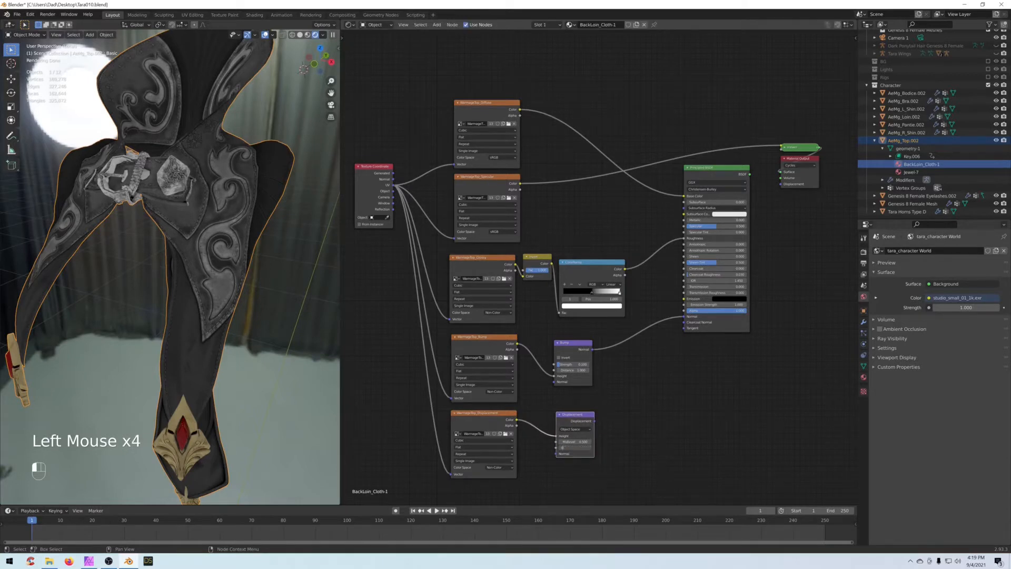
type(".01")
key("Return")
Step: Move the Displacement node aside, feed the Bump Normal into its Normal, and connect it to the Material Output's Displacement
left_click_drag(576, 414, 646, 393)
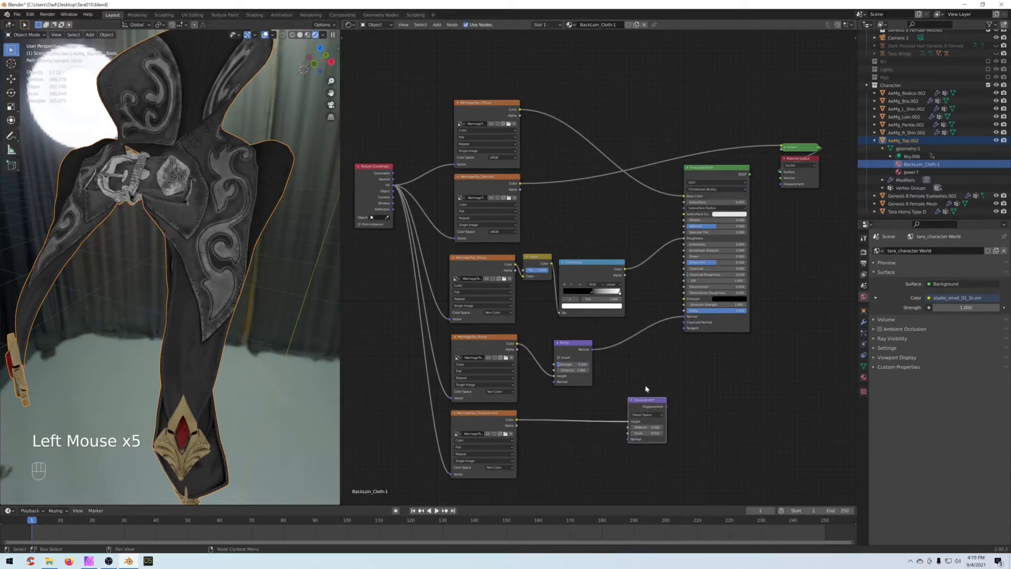
left_click_drag(592, 349, 627, 439)
left_click_drag(665, 406, 780, 184)
Step: Reconnect the Principled BSDF to the Material Output's Surface and delete the leftover preview node, tidying the shader and Displacement nodes
left_click_drag(717, 169, 780, 173)
left_click(698, 180)
left_click(798, 149)
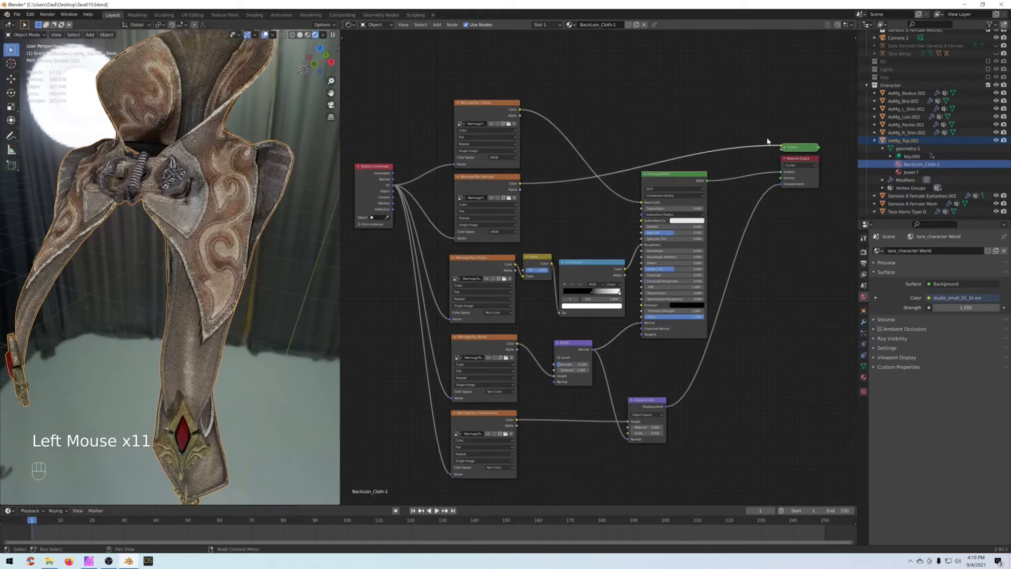
key("Delete")
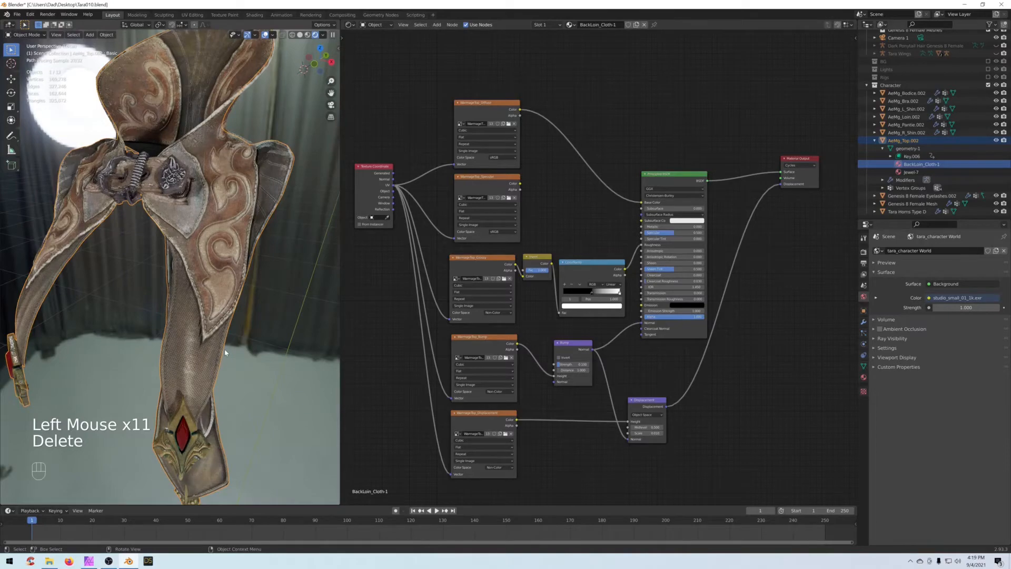
middle_click_drag(249, 285, 196, 289)
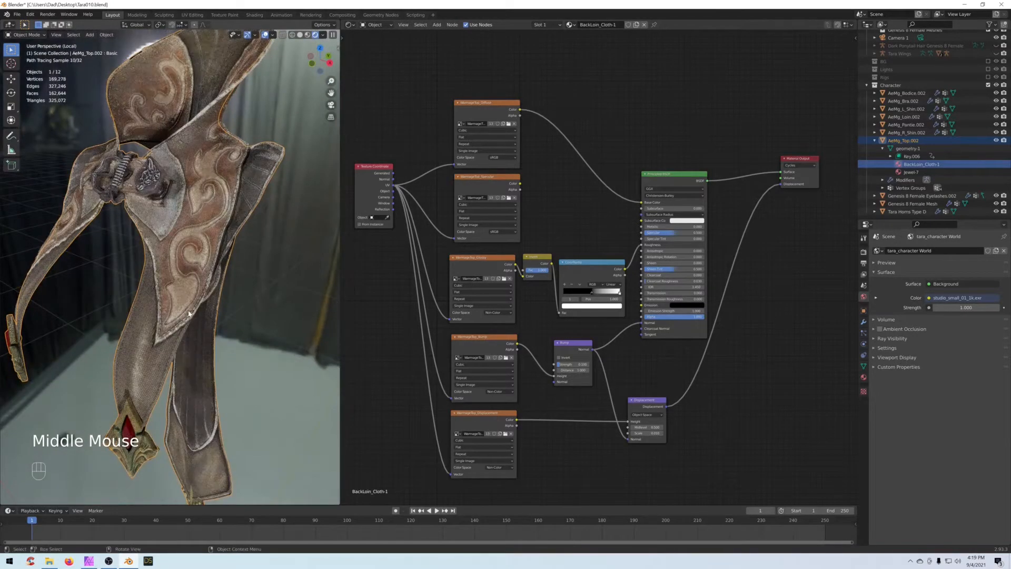
mouse_move(107, 319)
middle_mouse_down()
mouse_move(184, 320)
mouse_move(94, 310)
middle_mouse_up()
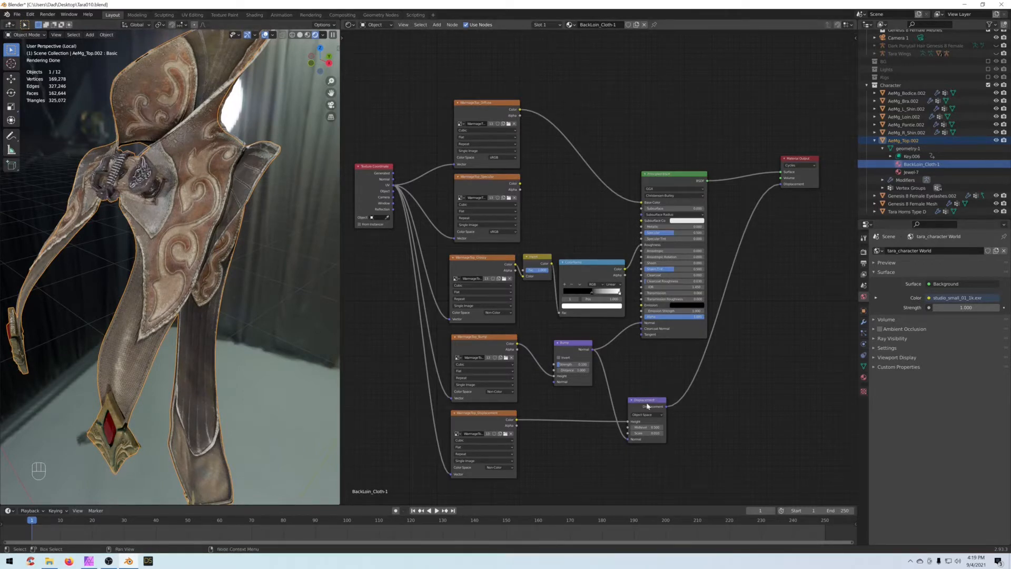
left_click_drag(640, 410, 629, 419)
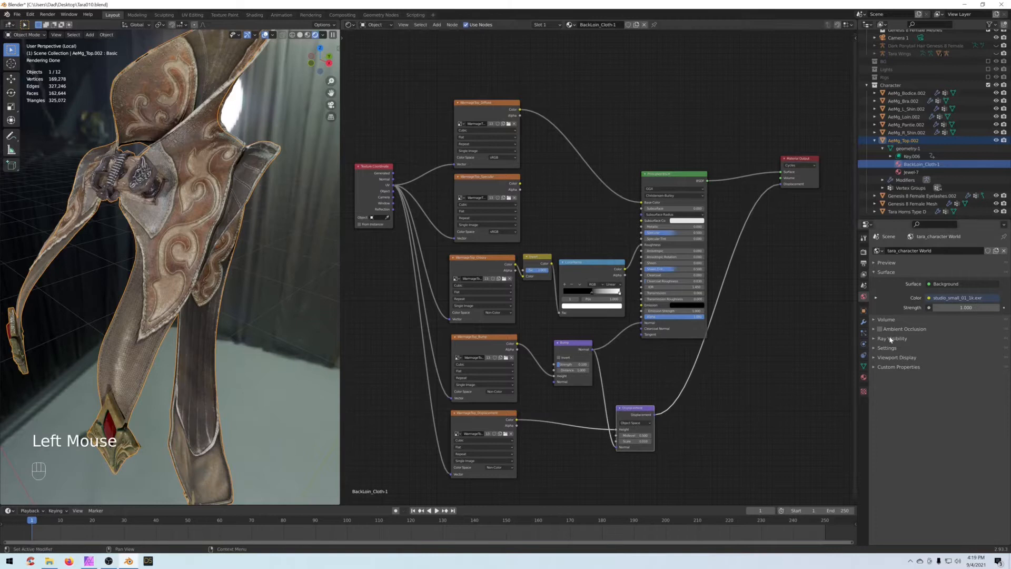
Step: Show the BackLoin_Cloth-1 material's surface settings and choose Displacement and Bump as the displacement method
left_click(864, 376)
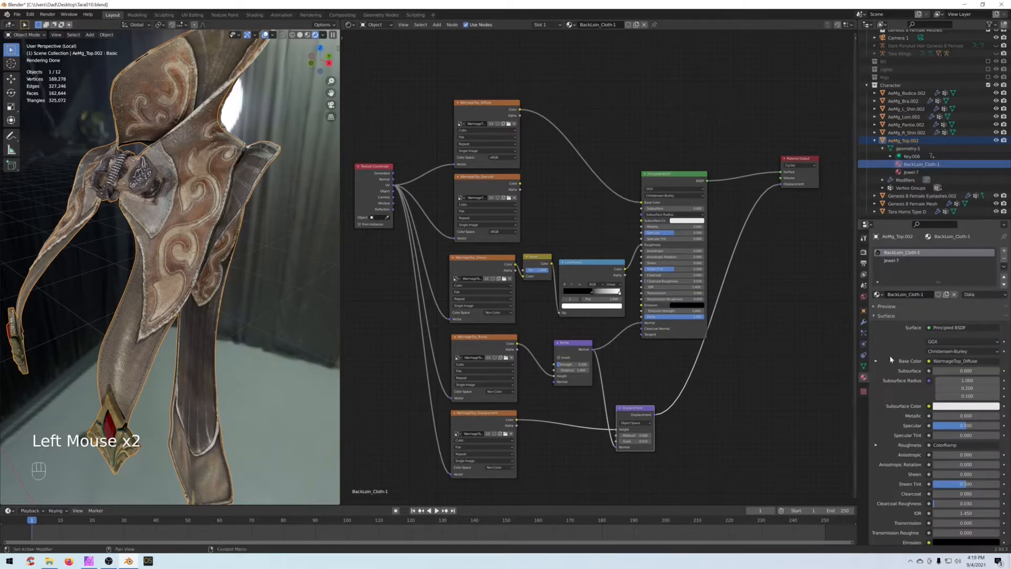
scroll(901, 380, "down", 1)
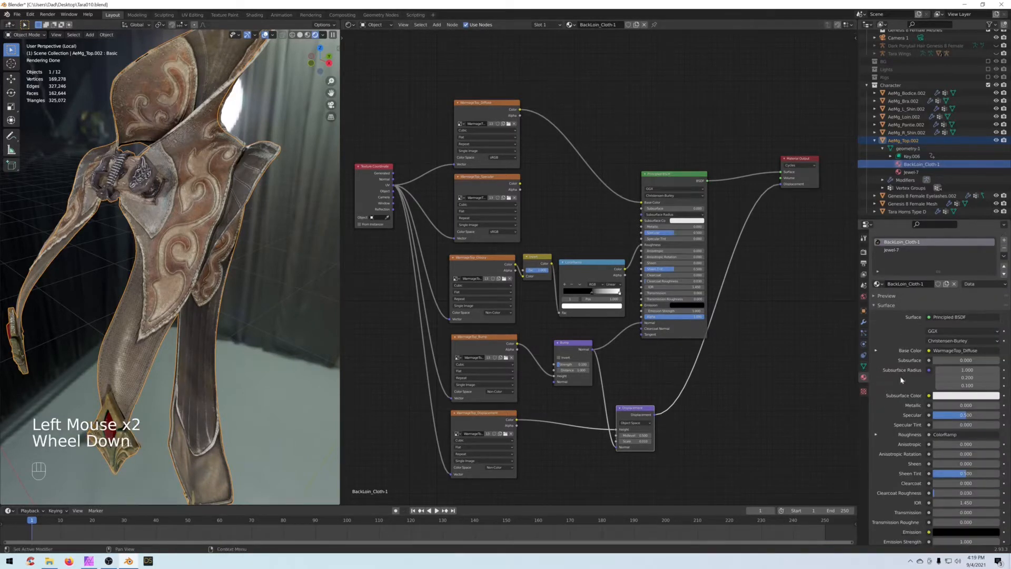
left_click(874, 304)
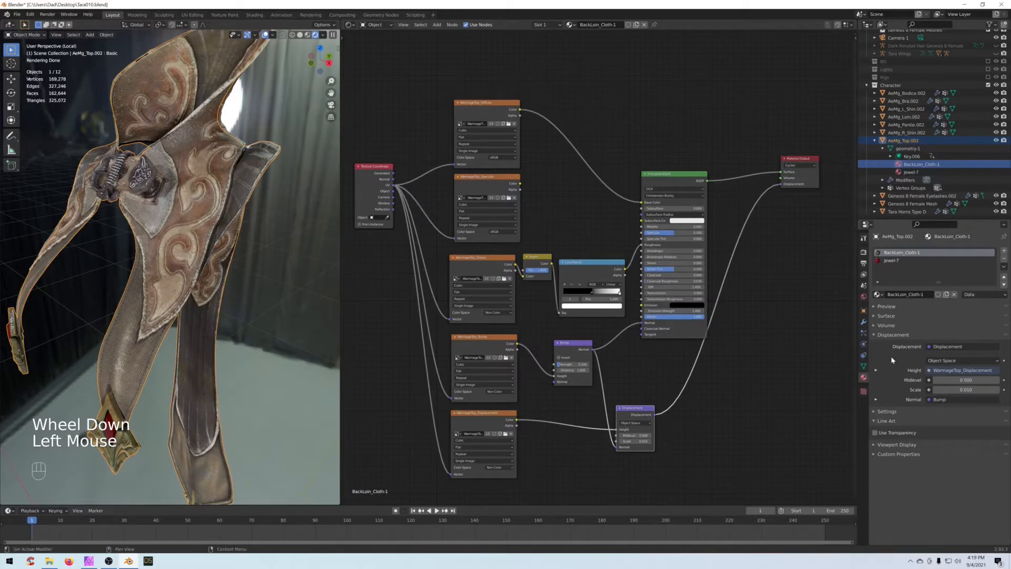
left_click(875, 335)
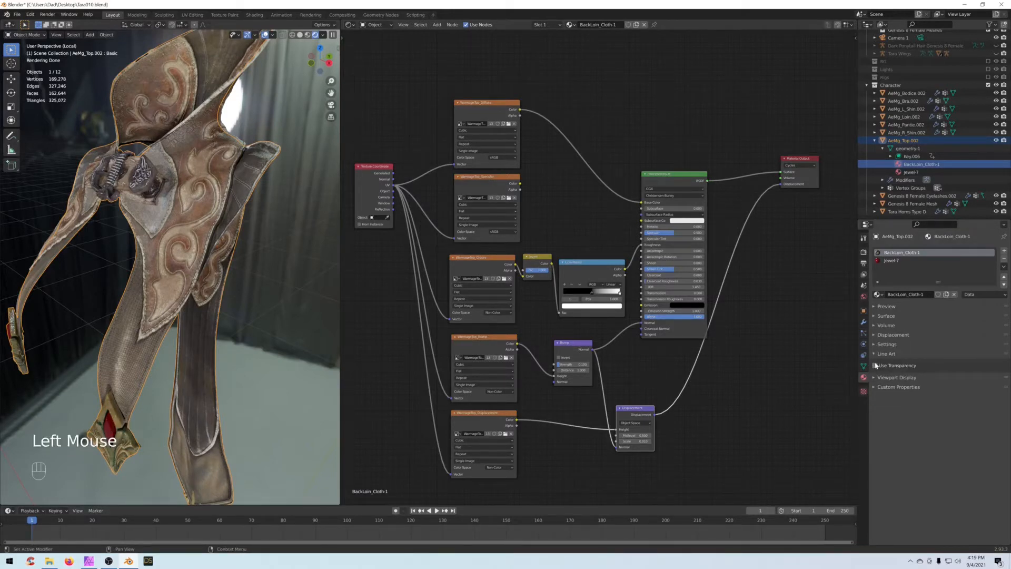
left_click(874, 344)
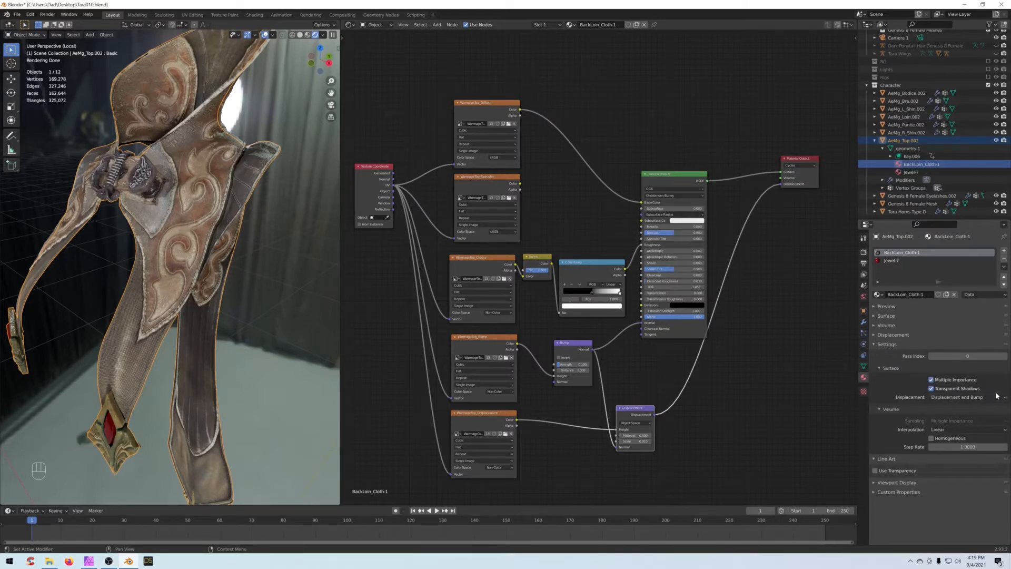
left_click(957, 398)
left_click(765, 304)
Step: Nudge the Principled BSDF node up and inspect the displaced garment in the rendered view
left_click_drag(651, 197, 648, 189)
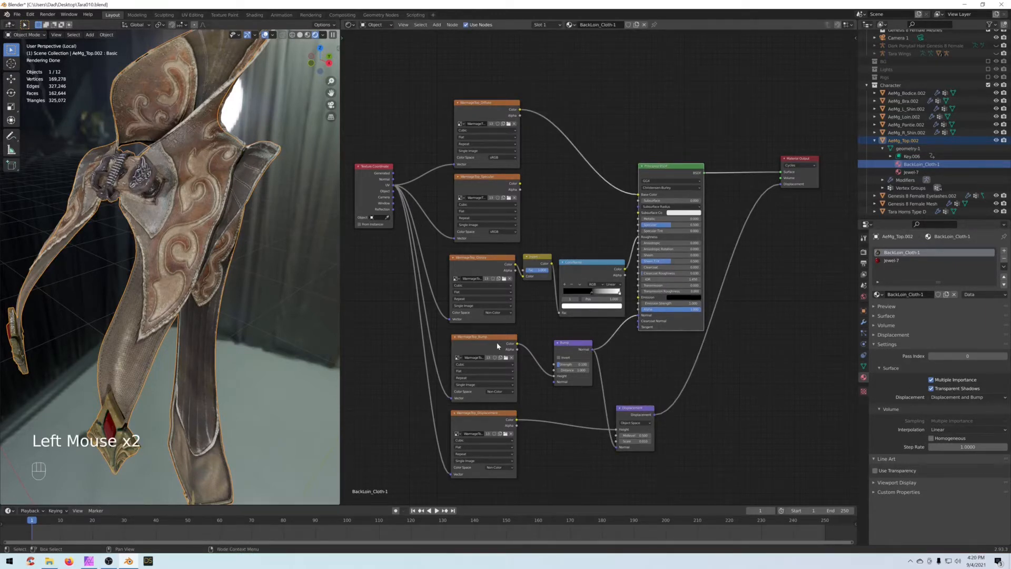
scroll(170, 283, "up", 2)
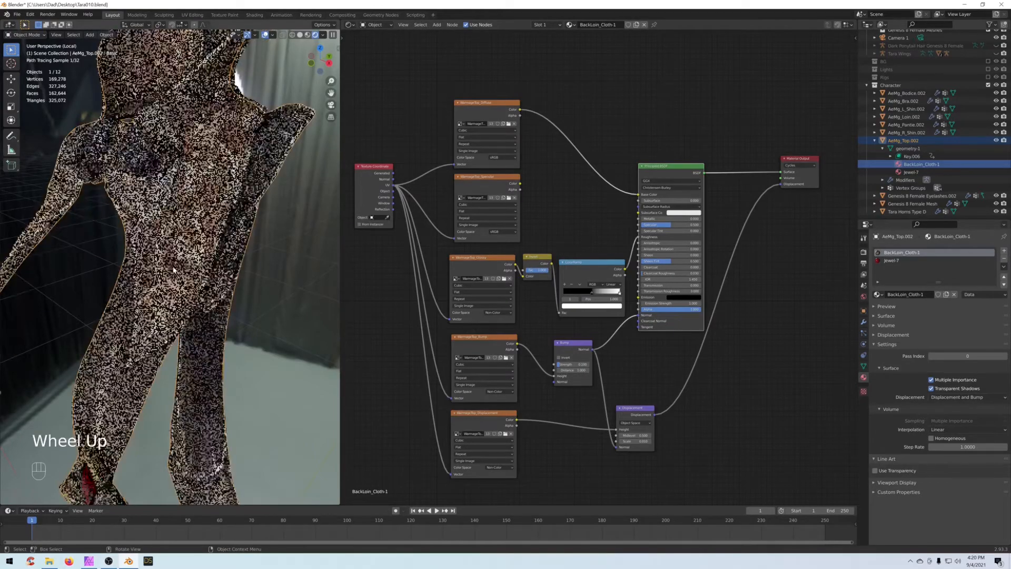
scroll(170, 283, "down", 3)
middle_click_drag(94, 293, 166, 309, "shift")
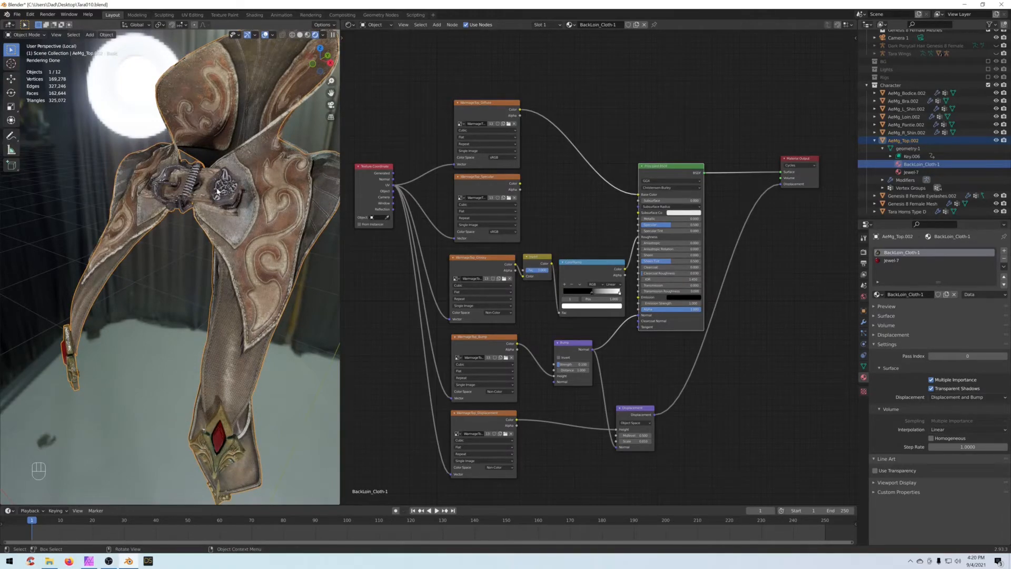
Step: Preview the ColorRamp output on the garment, shift the ramp's black stop to lighten the roughness map, and restore the Principled BSDF view
scroll(217, 190, "up", 3)
middle_click_drag(217, 191, 226, 289)
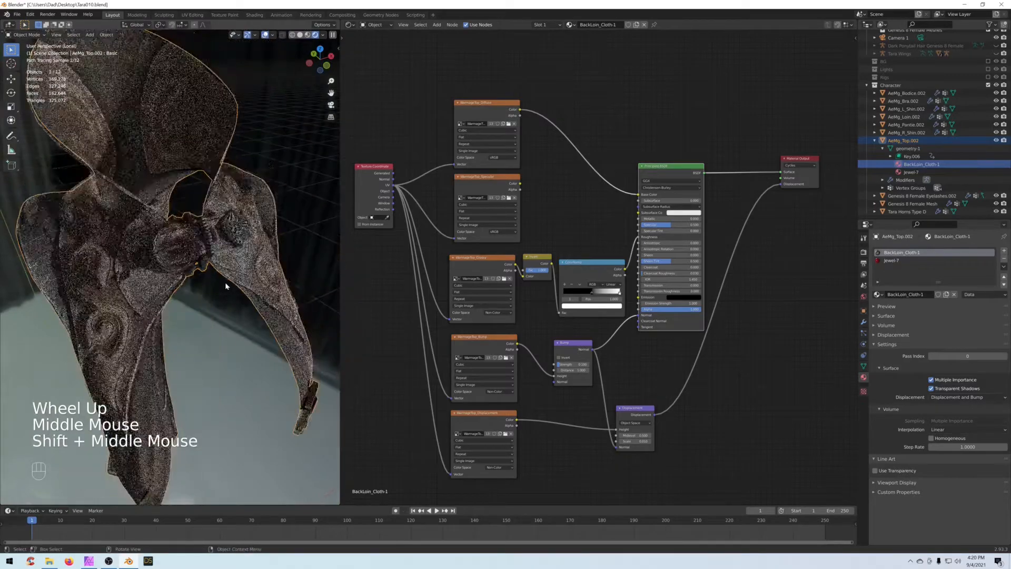
scroll(226, 289, "up", 3)
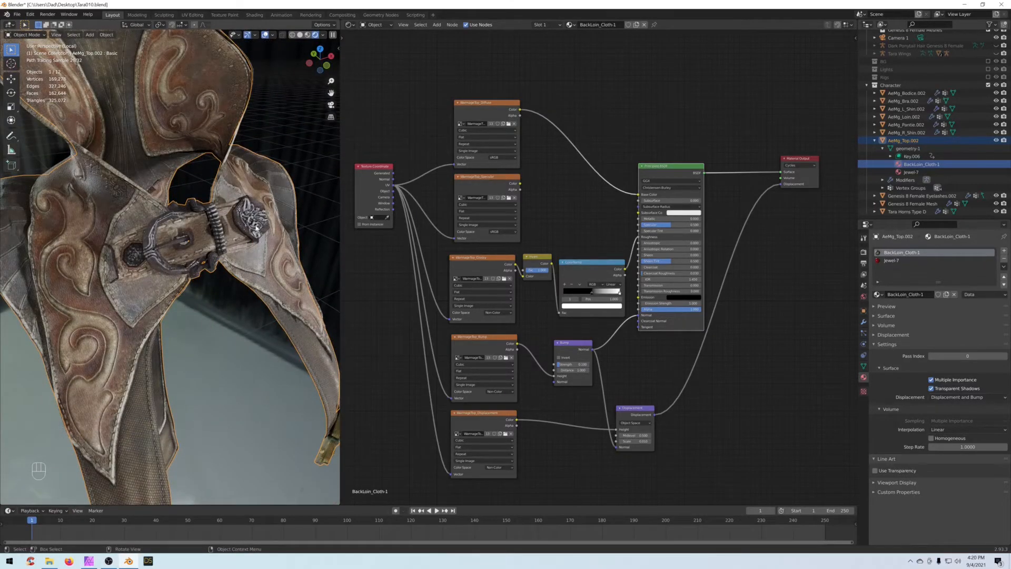
middle_click_drag(199, 350, 131, 349)
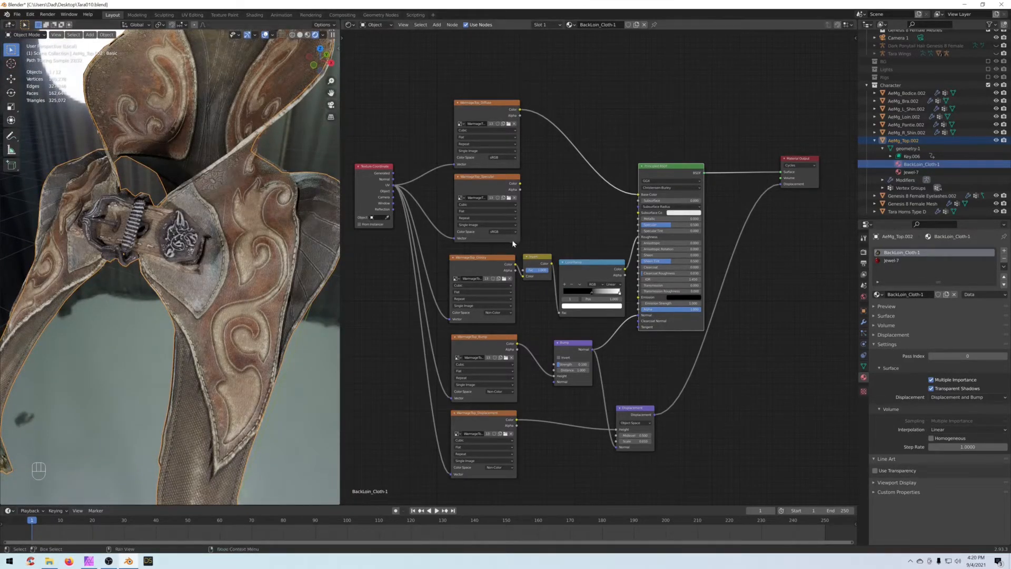
left_click(591, 271)
left_click(589, 267, "ctrl+shift")
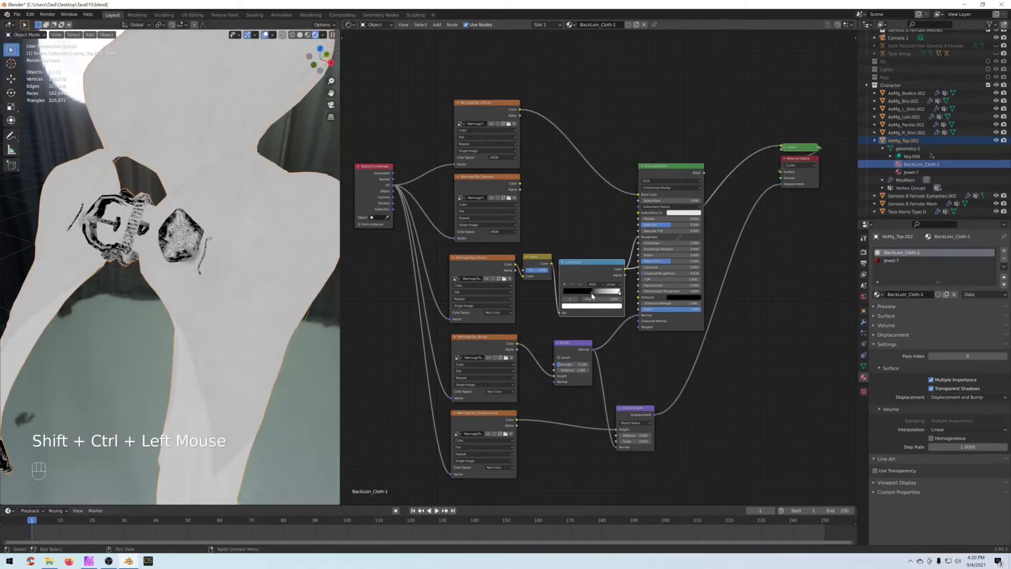
left_click_drag(592, 296, 583, 295)
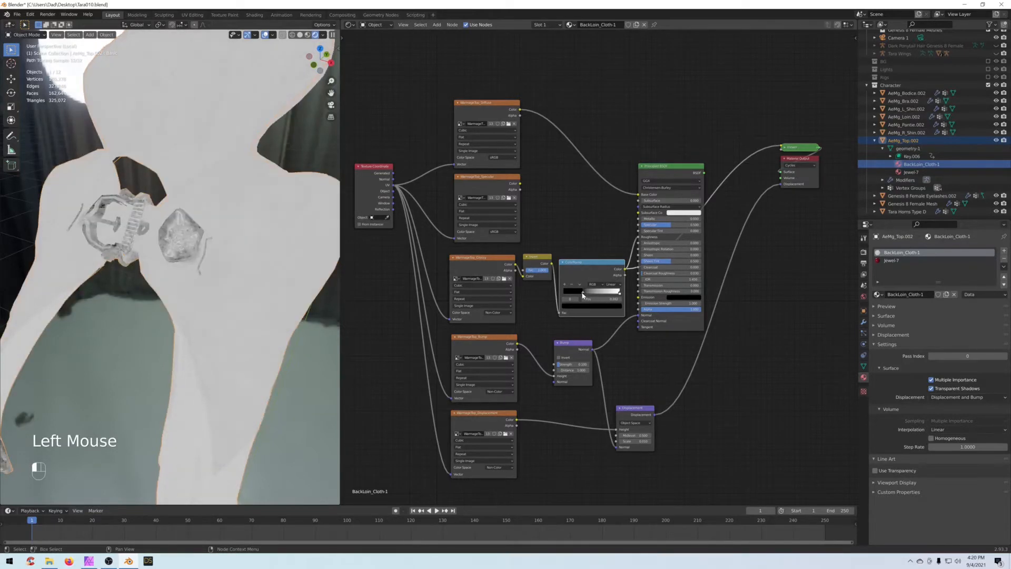
left_click(671, 175, "ctrl+shift")
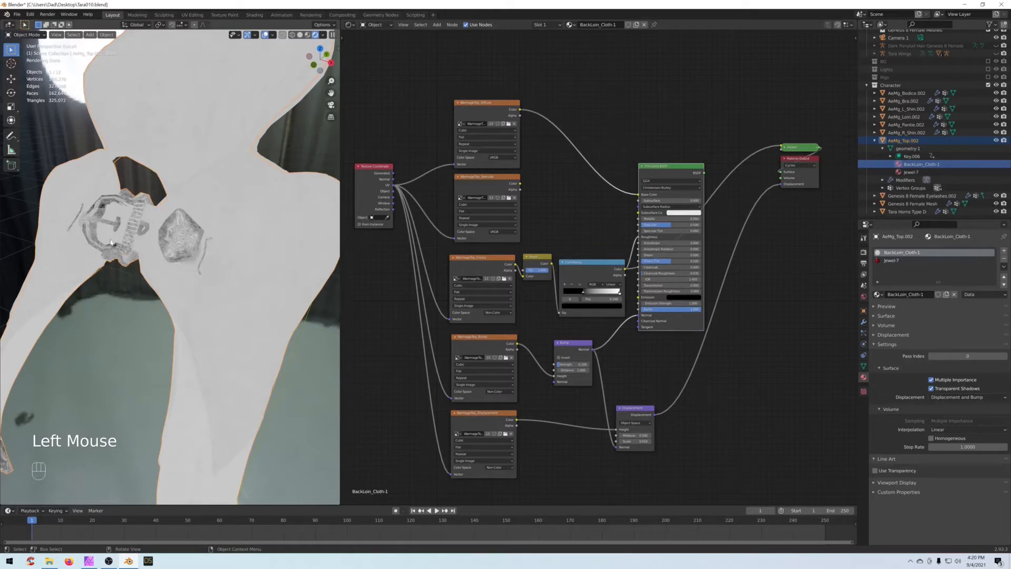
left_click(667, 168, "ctrl+shift")
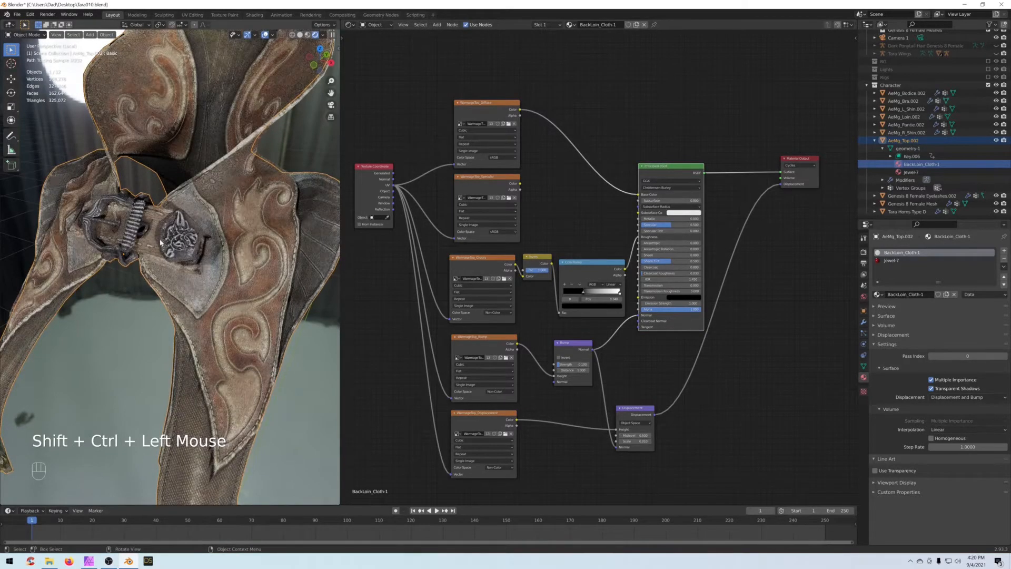
Step: Add a Subdivision Surface modifier to the AeMg_Top.002 garment
scroll(176, 274, "down", 3)
middle_click_drag(185, 289, 246, 276)
left_click(864, 323)
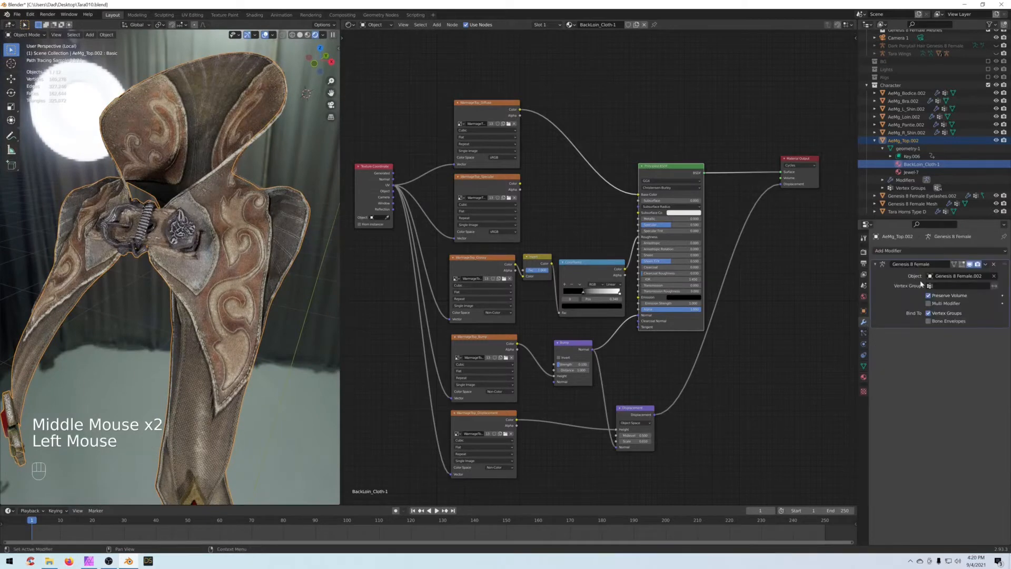
left_click(900, 251)
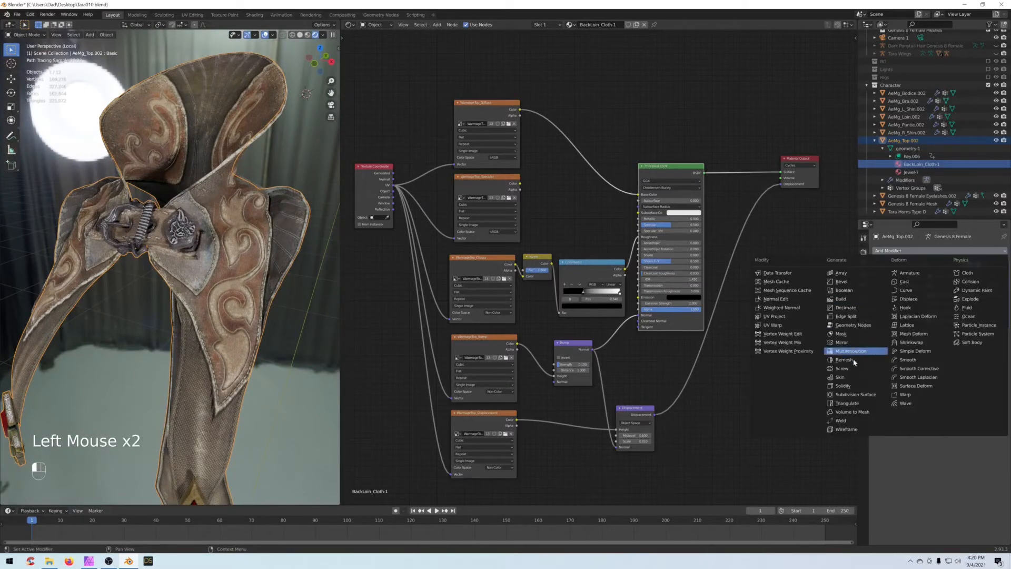
left_click(854, 395)
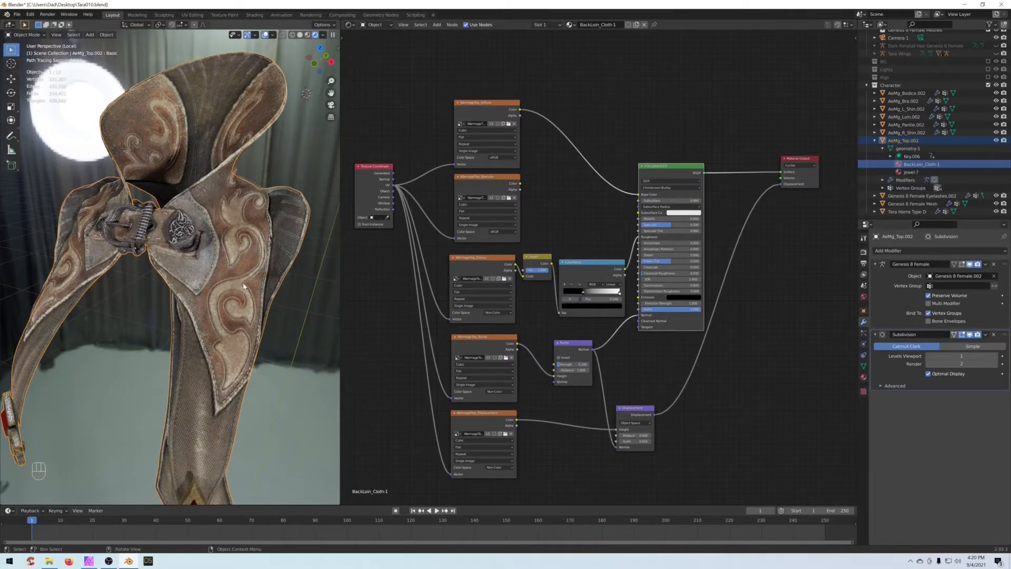
Step: Set the Subdivision modifier's viewport level to 0 and check the belt buckle up close
scroll(127, 232, "up", 1)
middle_click_drag(127, 232, 128, 263, "shift")
scroll(128, 263, "up", 2)
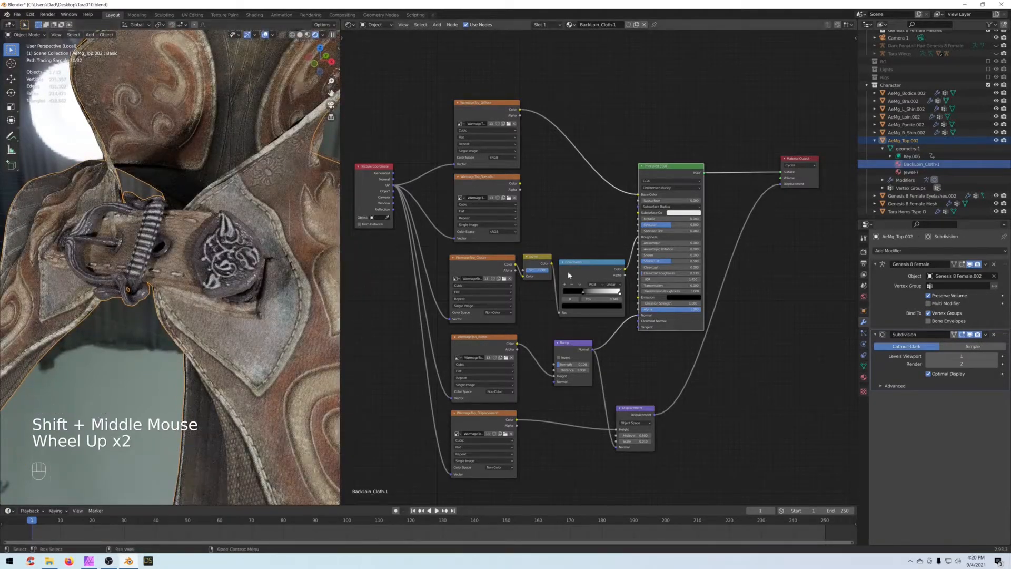
left_click(969, 357)
type("0")
key("Return")
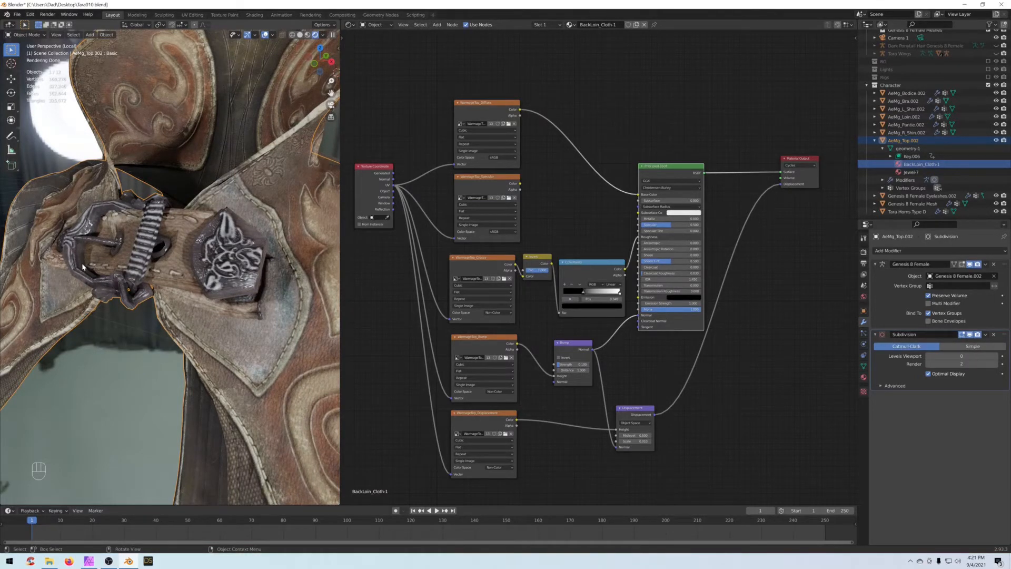
left_click(87, 263)
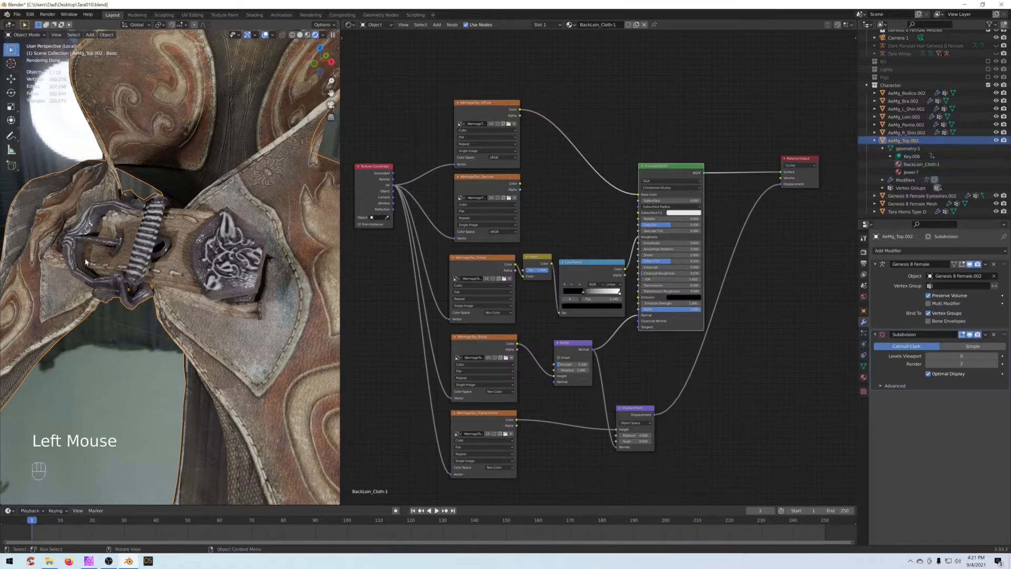
Step: Raise the Subdivision modifier's viewport level to 1 and inspect the smoothed garment and buckle
left_click(994, 356)
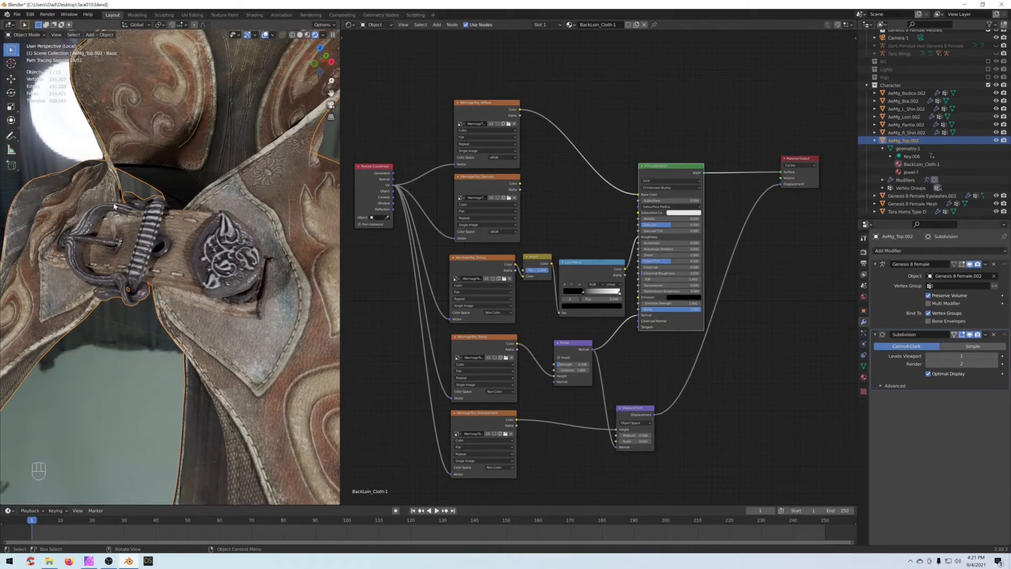
scroll(160, 289, "down", 2)
middle_click_drag(160, 289, 260, 278)
middle_click_drag(201, 293, 200, 295)
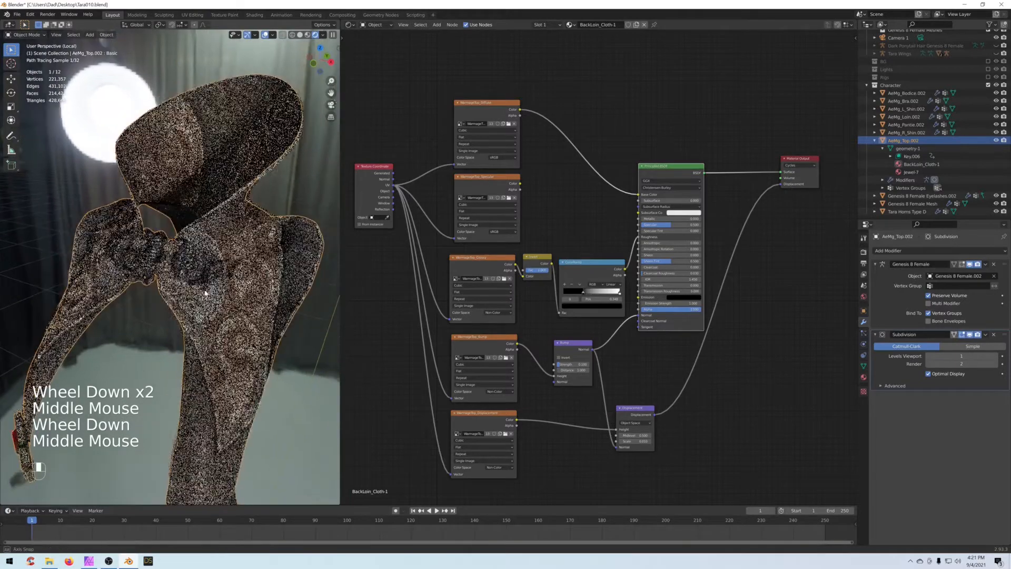
scroll(201, 295, "up", 3)
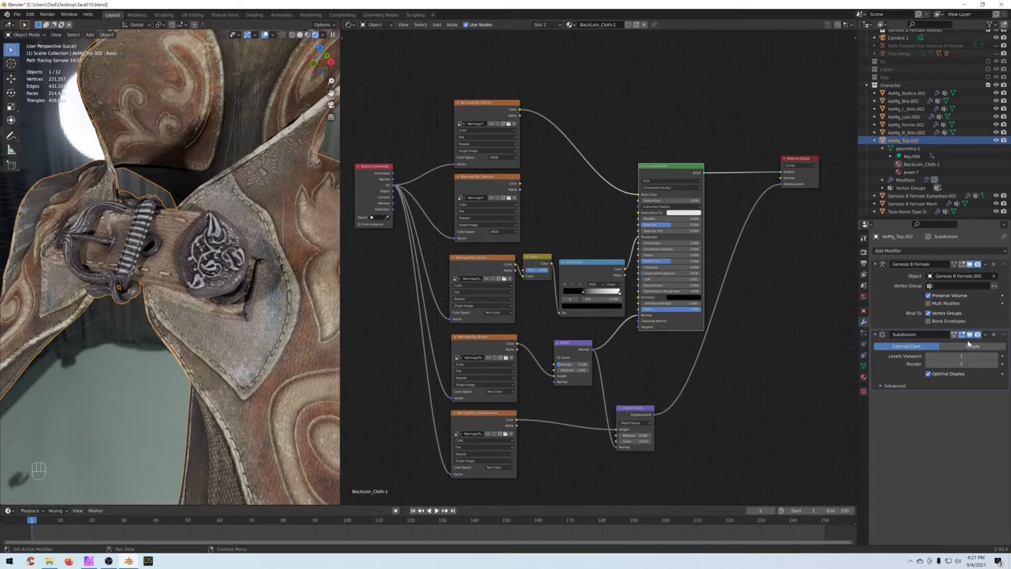
Step: Delete the Subdivision modifier, add a new Subdivision Surface modifier in its place, and check its advanced options
left_click(886, 386)
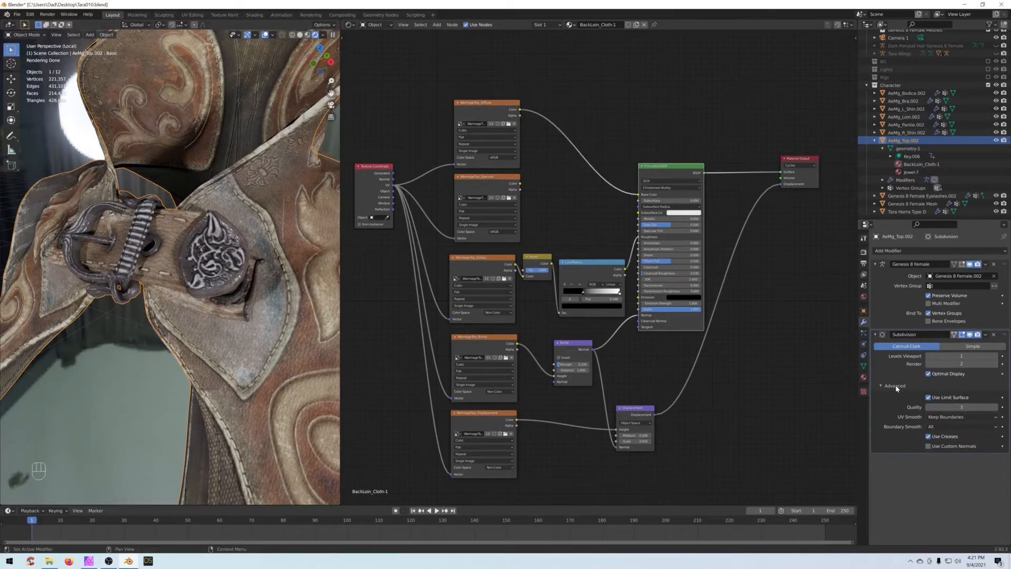
left_click(897, 387)
left_click(897, 387)
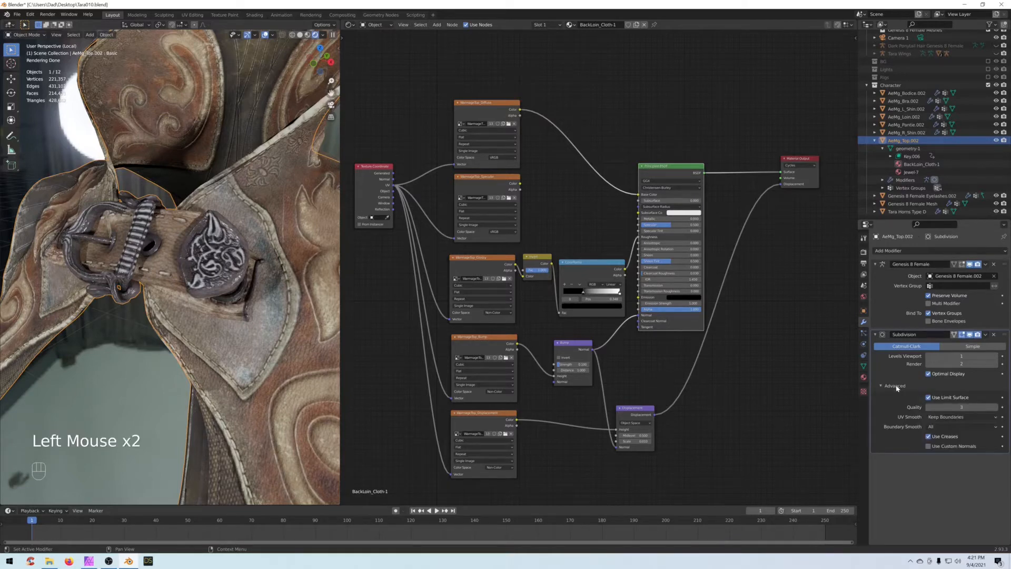
left_click(994, 335)
left_click(935, 250)
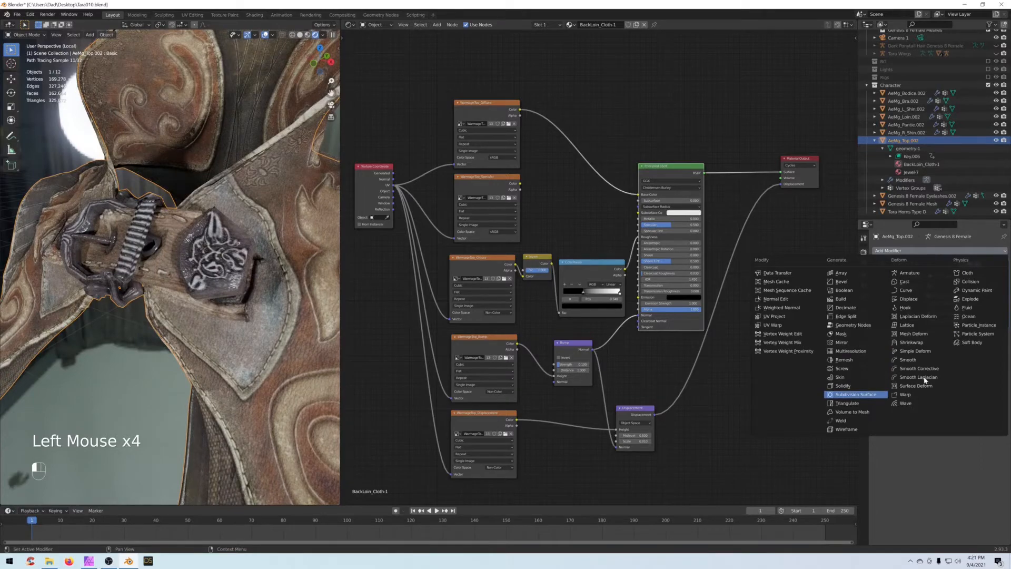
left_click(865, 394)
left_click(891, 388)
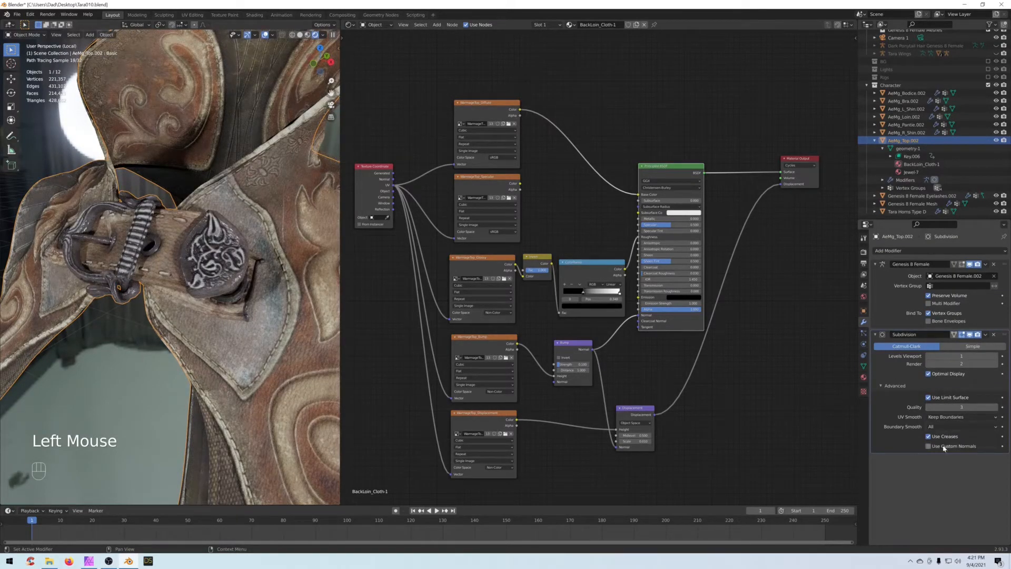
left_click(891, 386)
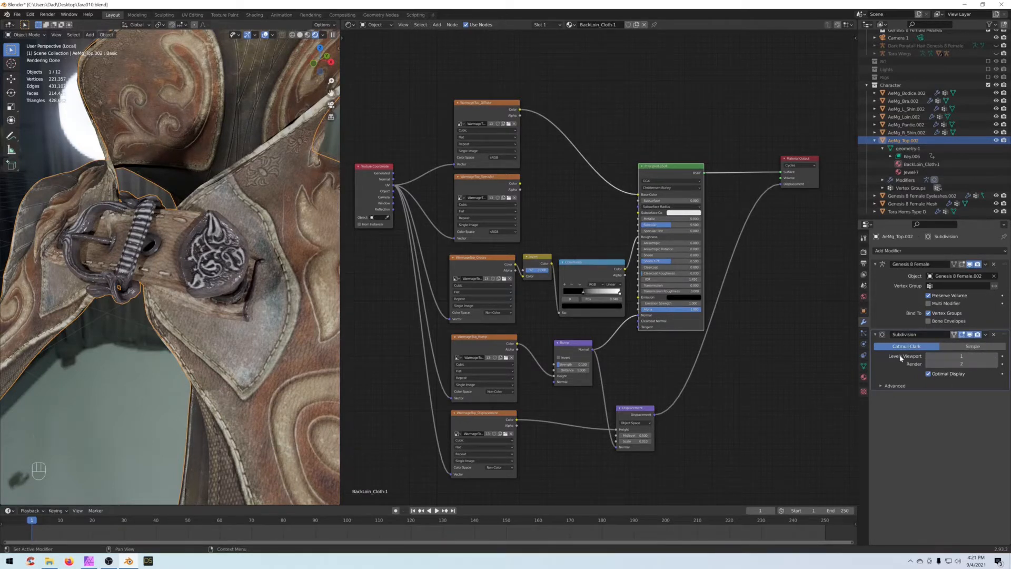
Step: Show the scene's render settings and inspect the red jewel ornament at the garment's lower end
left_click(864, 252)
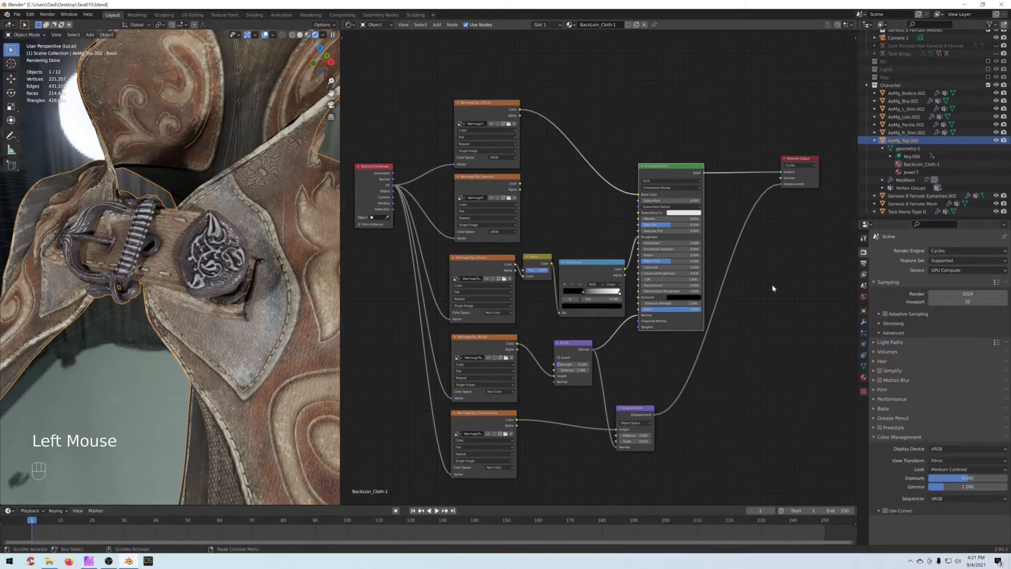
scroll(248, 309, "down", 3)
scroll(247, 309, "down", 1)
middle_click_drag(248, 309, 168, 408)
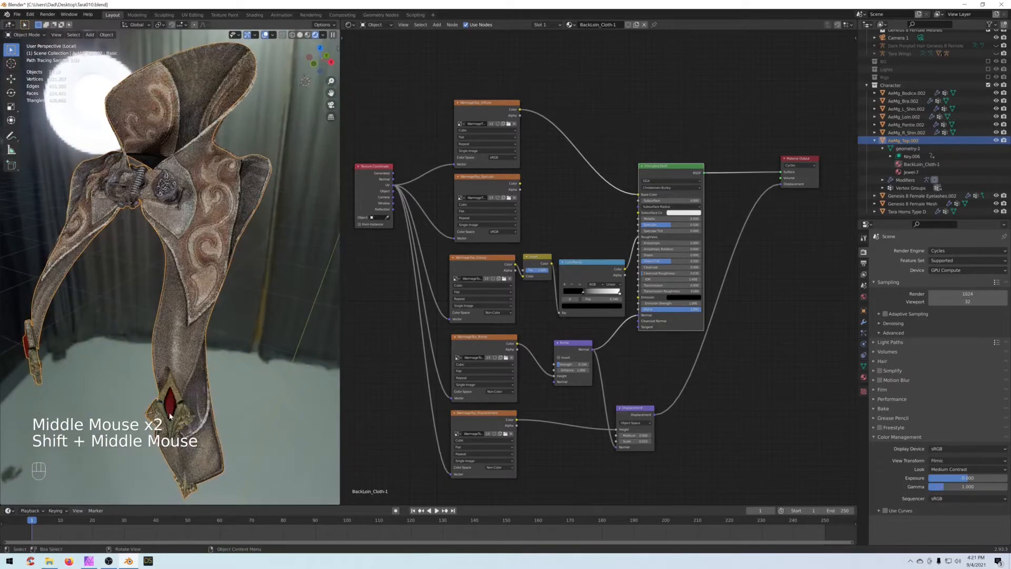
scroll(206, 392, "up", 1)
middle_click_drag(206, 393, 154, 348, "shift")
scroll(243, 353, "up", 2)
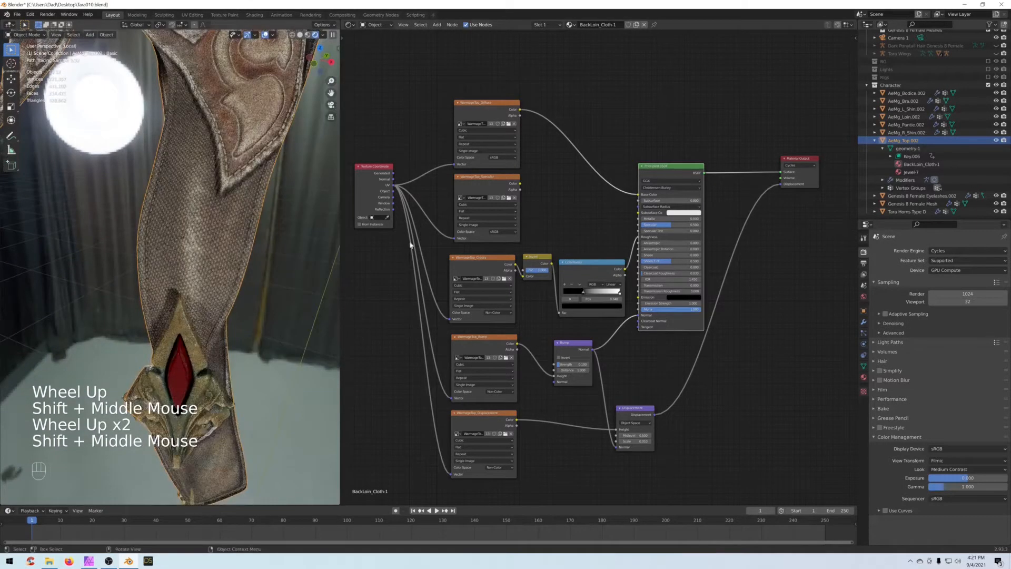
Step: Open the Jewel-7 material's node tree and widen the rendered viewport beside it
left_click(911, 172)
middle_click_drag(711, 178, 637, 133, "shift")
scroll(600, 140, "up", 1)
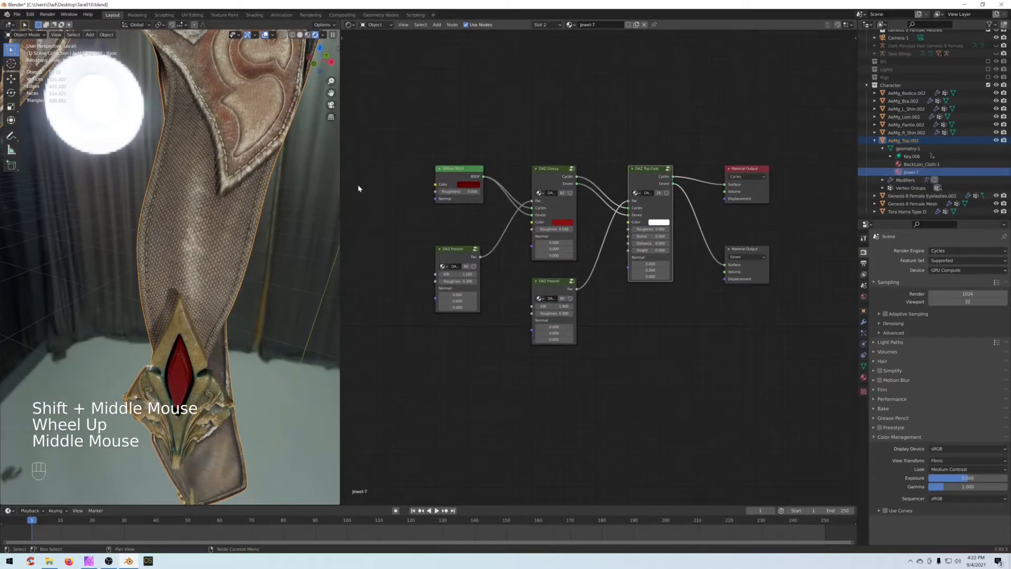
left_click_drag(340, 192, 424, 192)
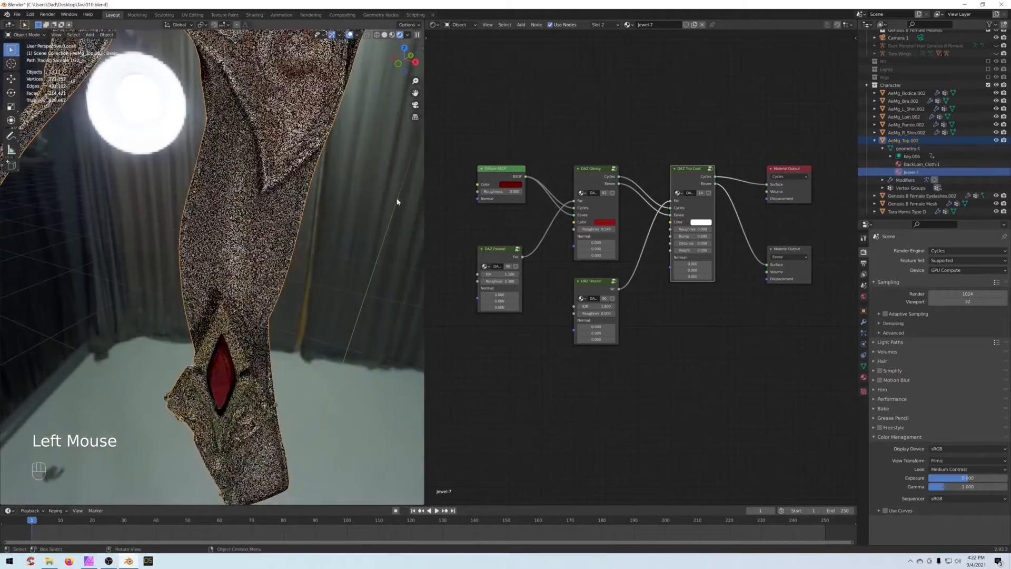
scroll(218, 311, "down", 2)
scroll(219, 310, "up", 1)
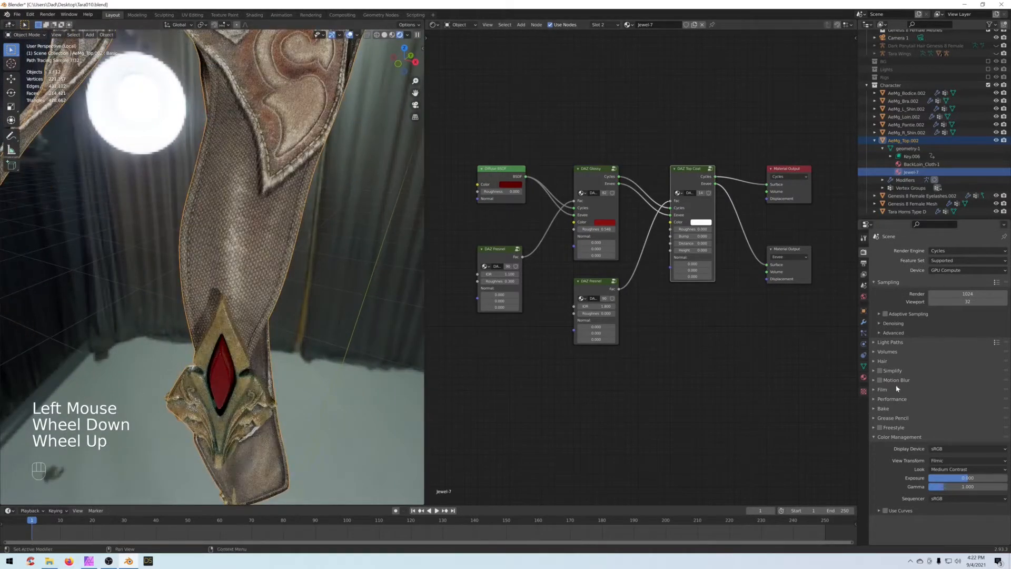
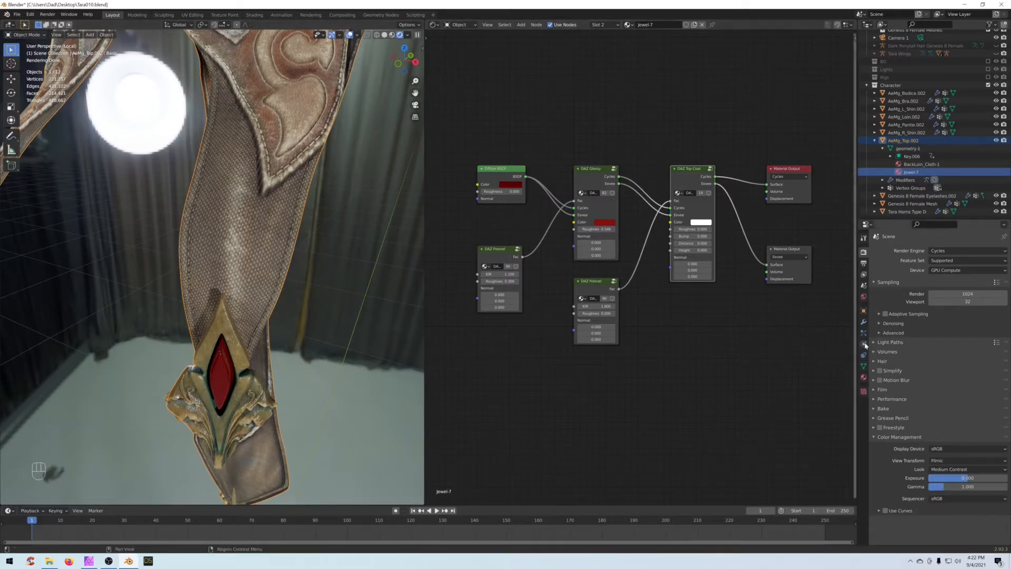
left_click(863, 287)
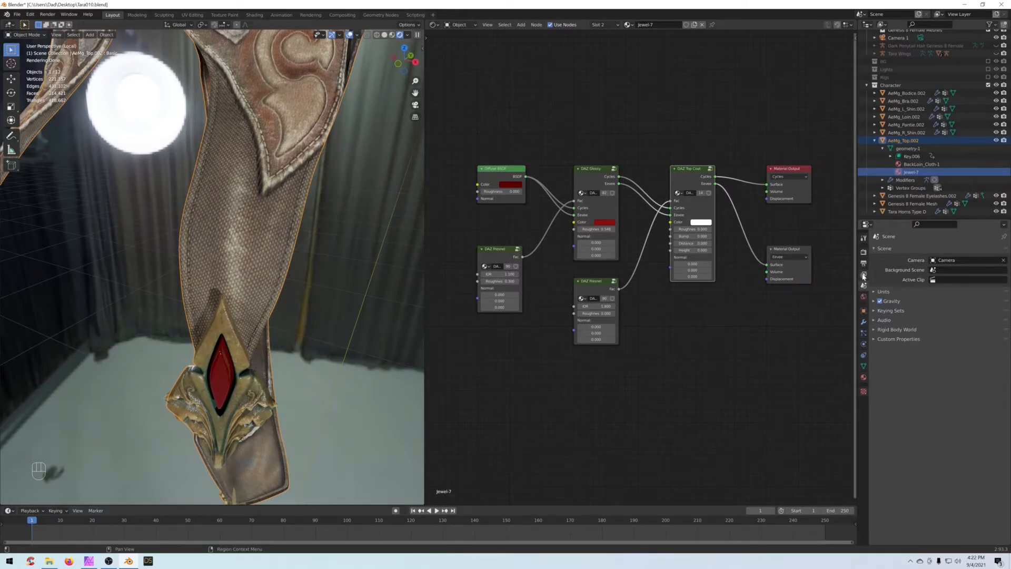
left_click(863, 275)
left_click(864, 286)
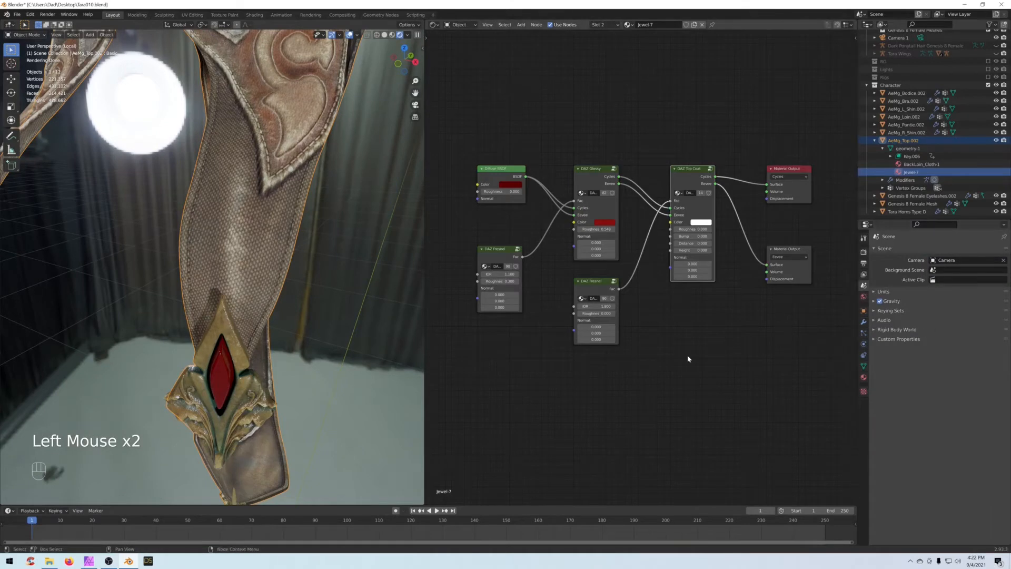
middle_click_drag(690, 340, 715, 333)
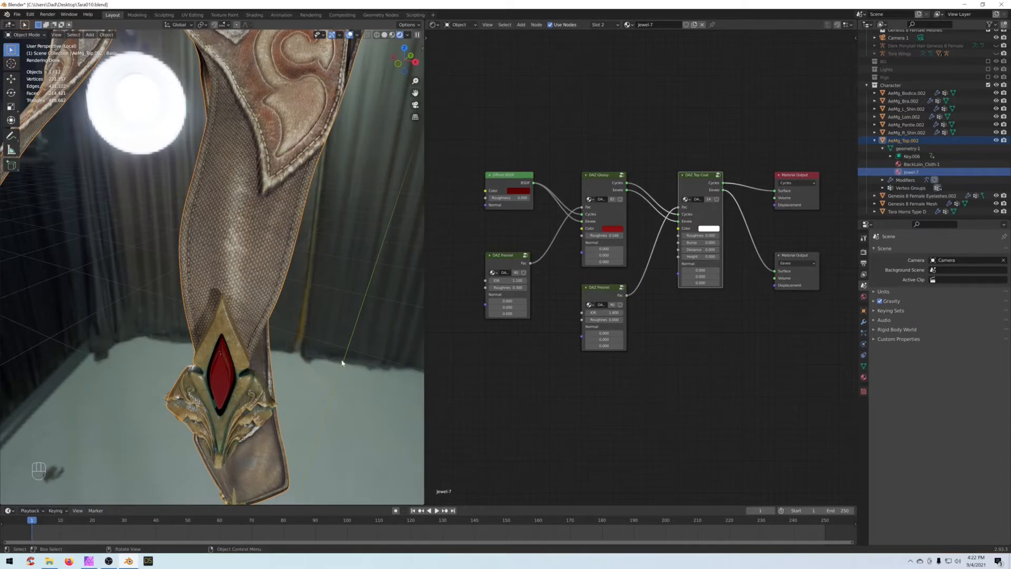
scroll(660, 266, "down", 2)
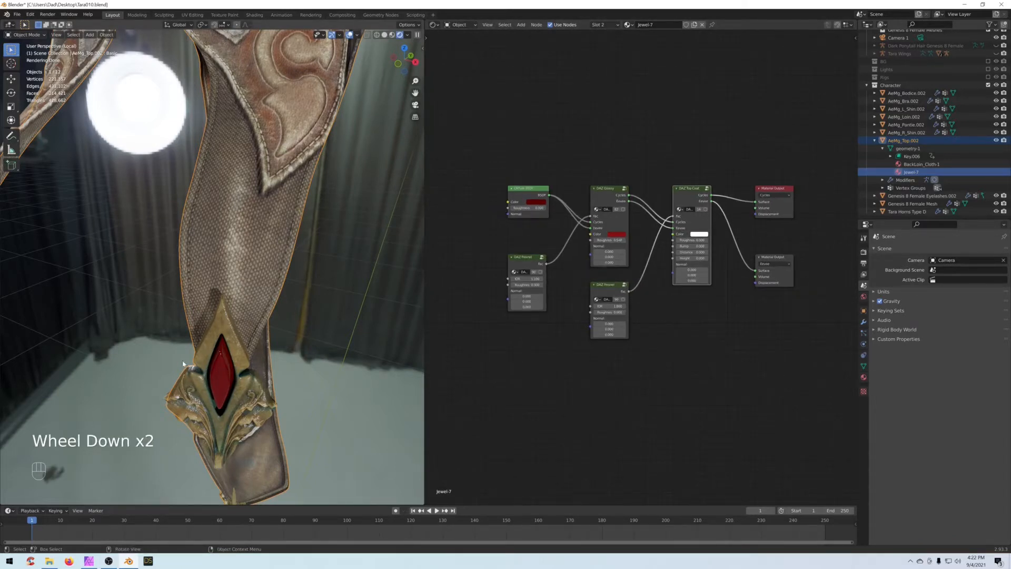
middle_click_drag(634, 339, 559, 294)
scroll(643, 379, "up", 2)
scroll(644, 317, "up", 1)
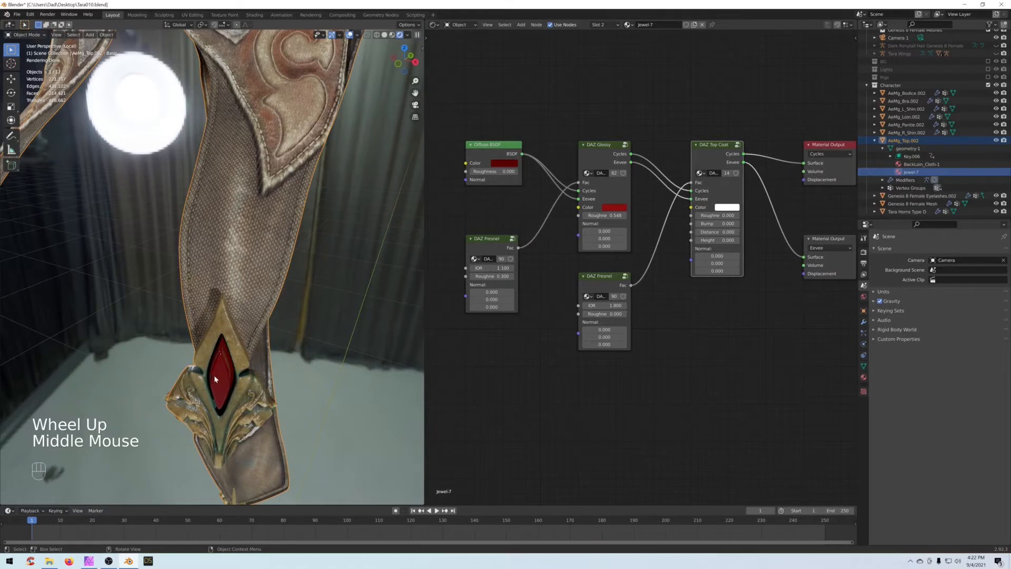
Step: Move the Diffuse BSDF and the DAZ Fresnel node below it closer to the DAZ Glossy node
scroll(717, 157, "down", 2)
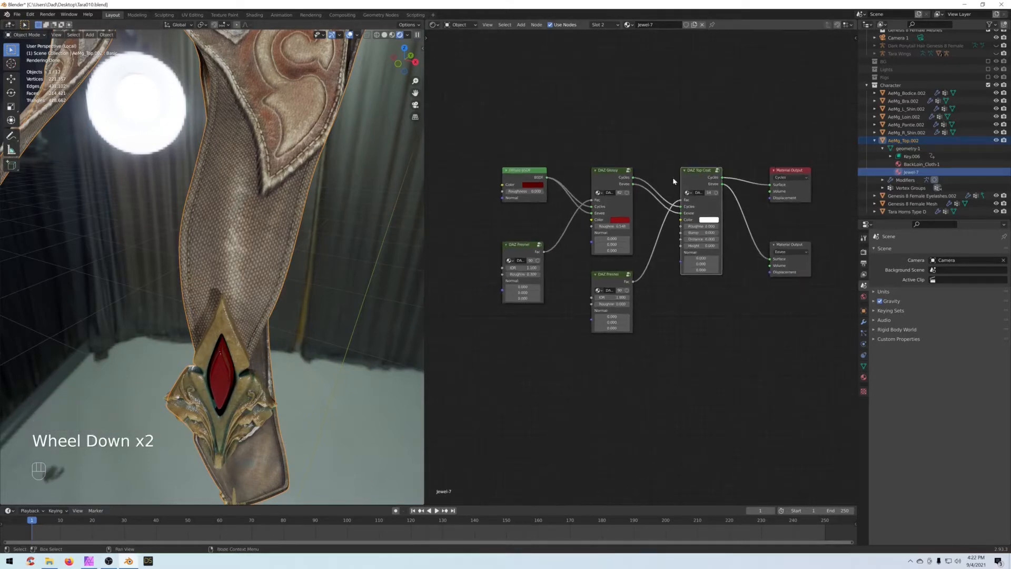
left_click_drag(517, 173, 525, 179)
left_click_drag(520, 243, 528, 238)
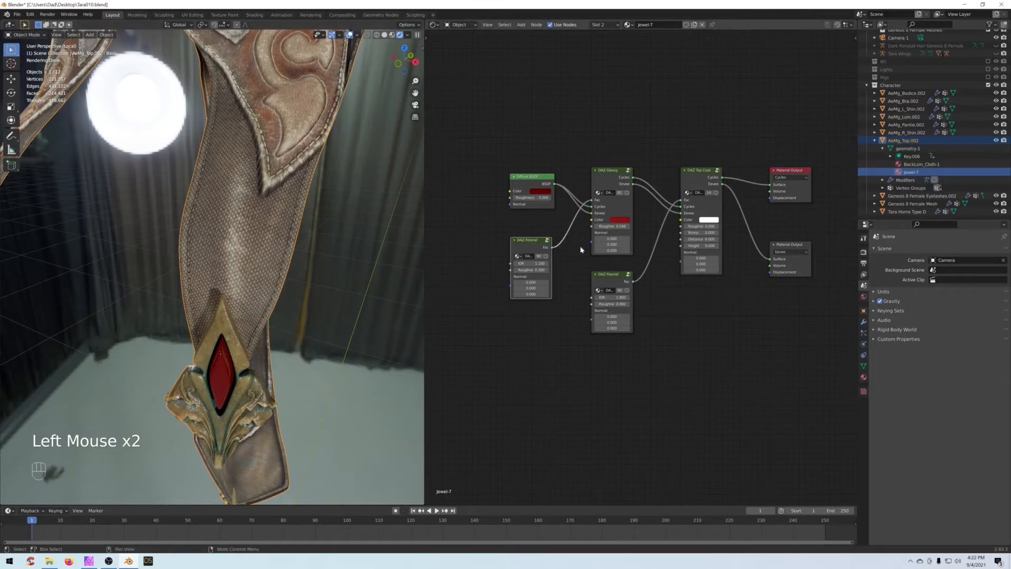
Step: Delete all DAZ shader nodes and the Eevee Material Output from Jewel-7, keeping only the Cycles Material Output
left_click_drag(711, 115, 468, 402)
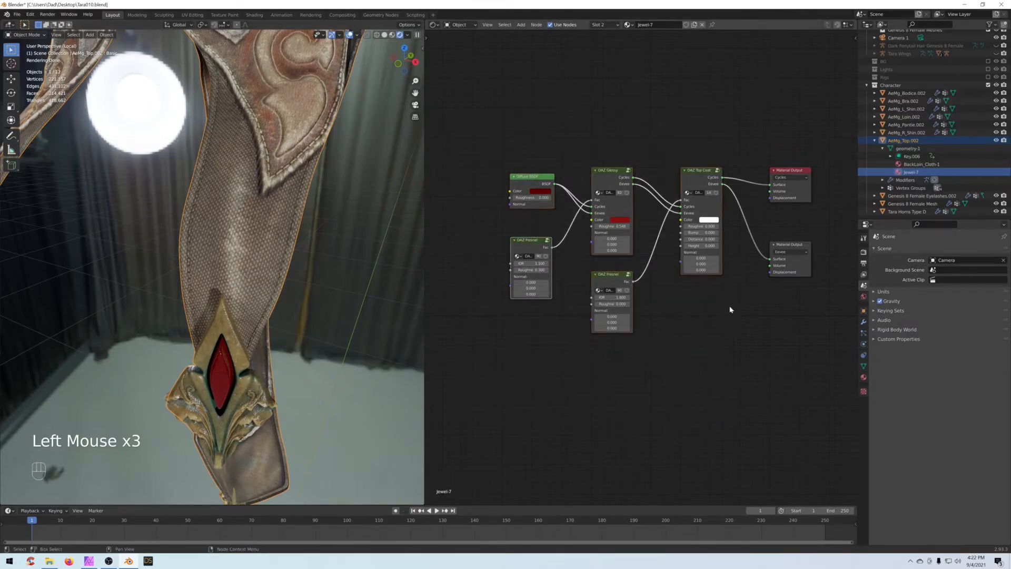
key("Delete")
left_click(789, 258)
key("Delete")
left_click(657, 276)
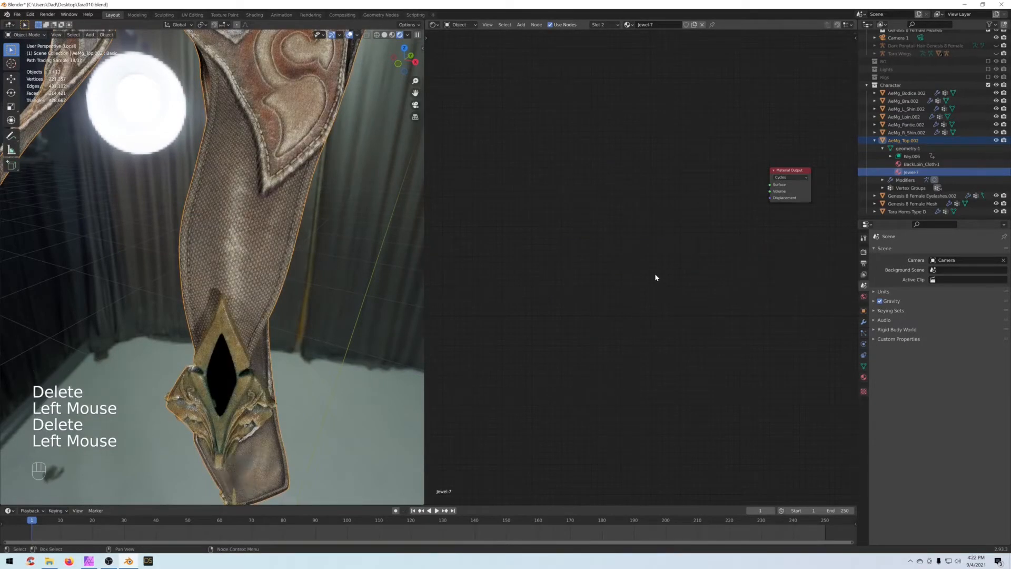
Step: Add a Glass BSDF node and connect it to the Surface of the Cycles Material Output
key("shift+a")
mouse_move(656, 251)
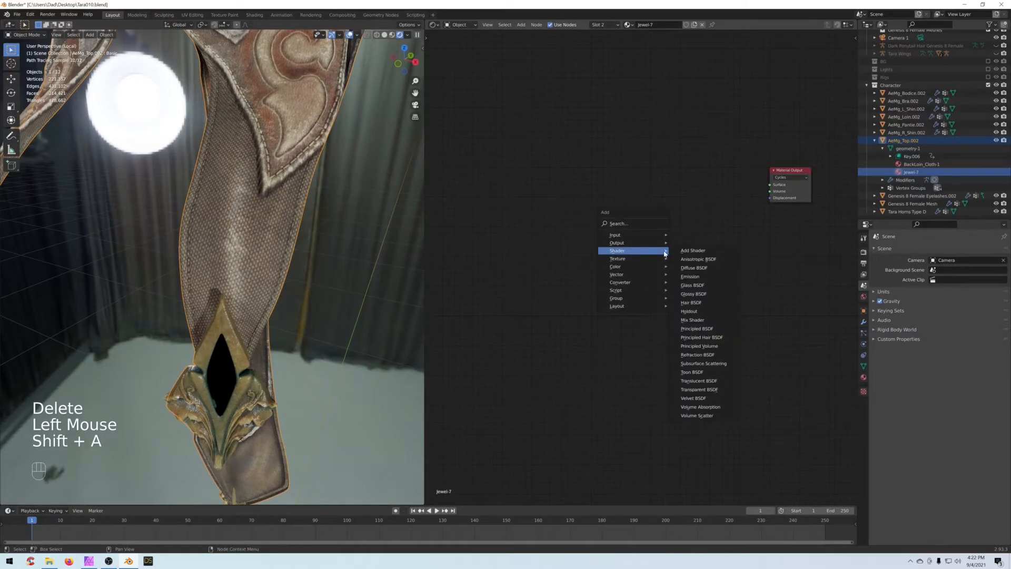
left_click(693, 284)
left_click(669, 178)
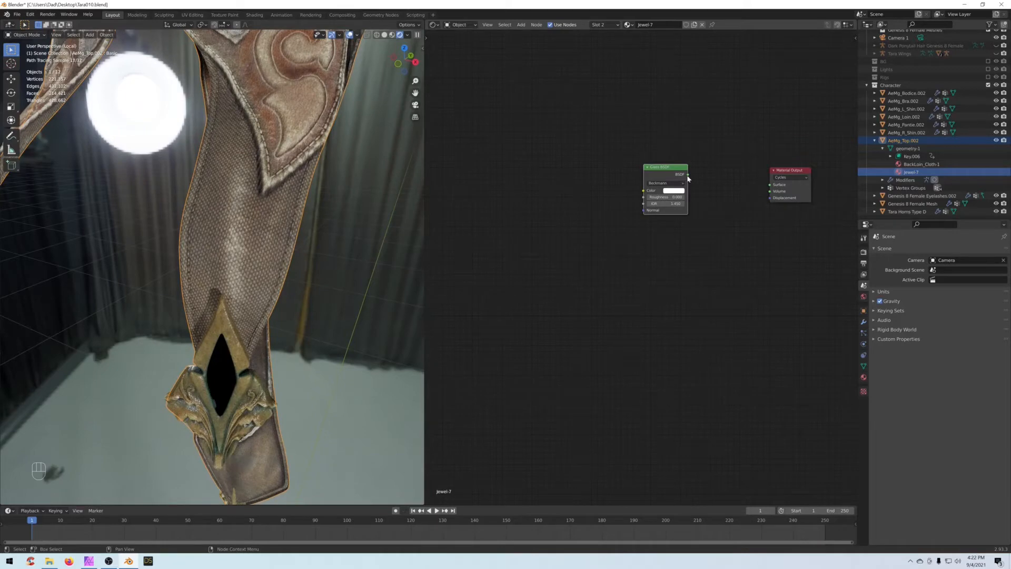
left_click_drag(688, 175, 770, 185)
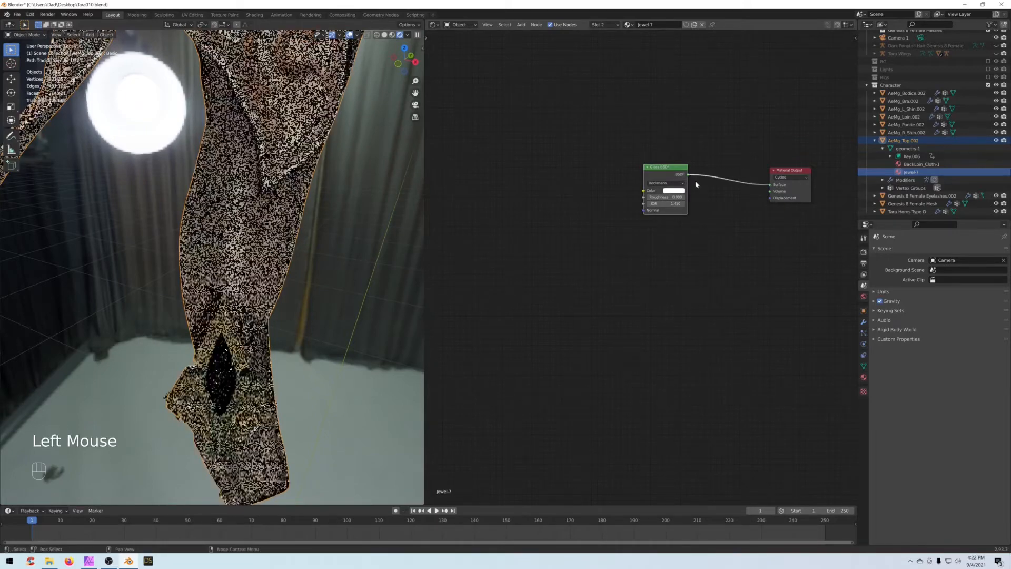
left_click_drag(652, 174, 660, 176)
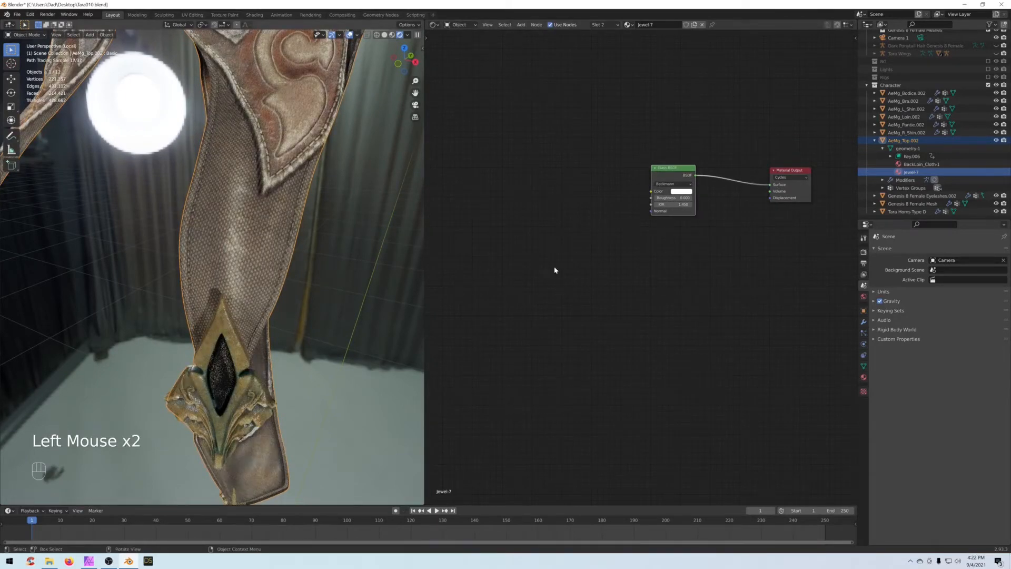
Step: Change the Glass BSDF's color to a saturated red
left_click(681, 191)
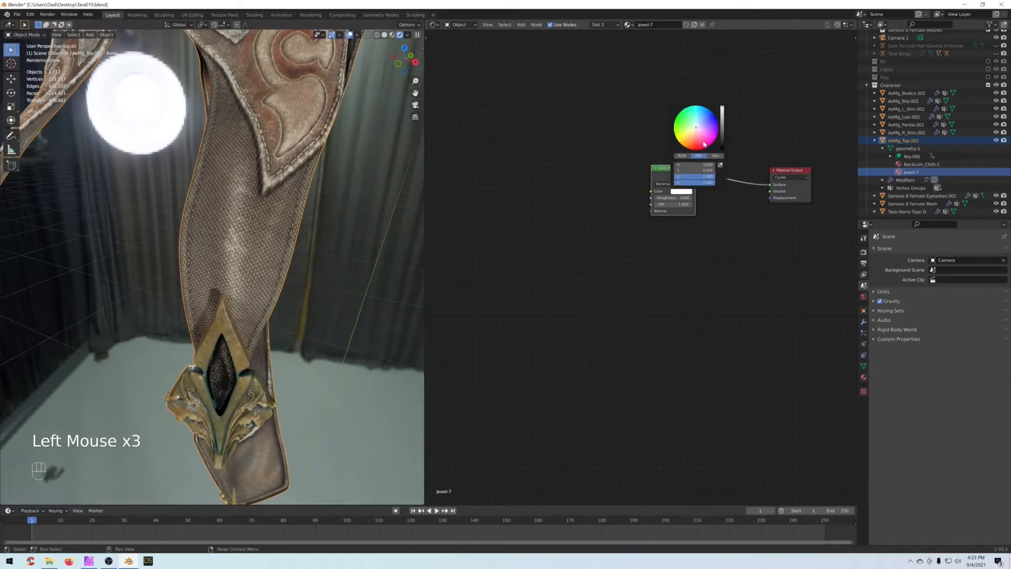
left_click(696, 145)
left_click_drag(696, 143, 695, 143)
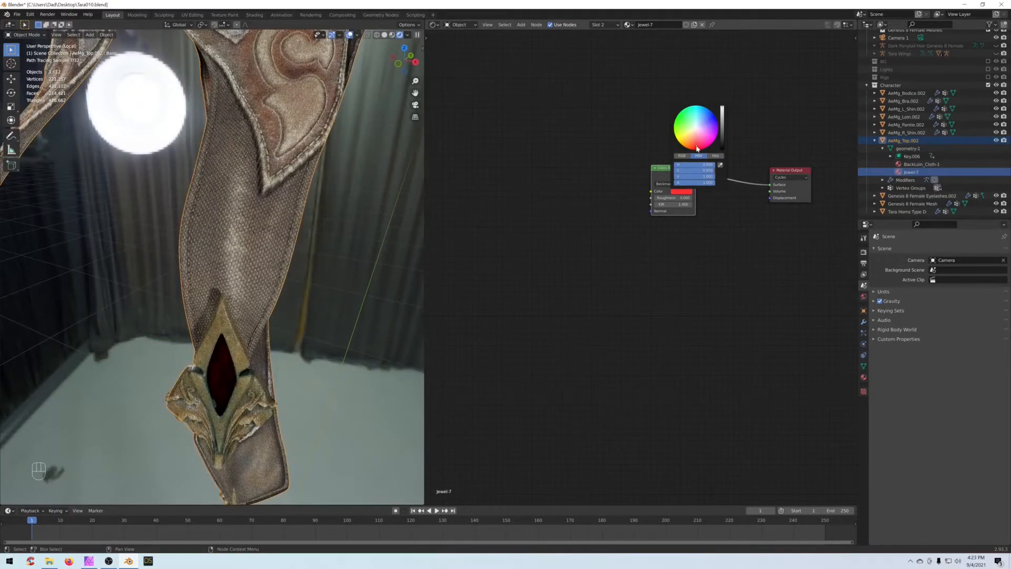
left_click(499, 206)
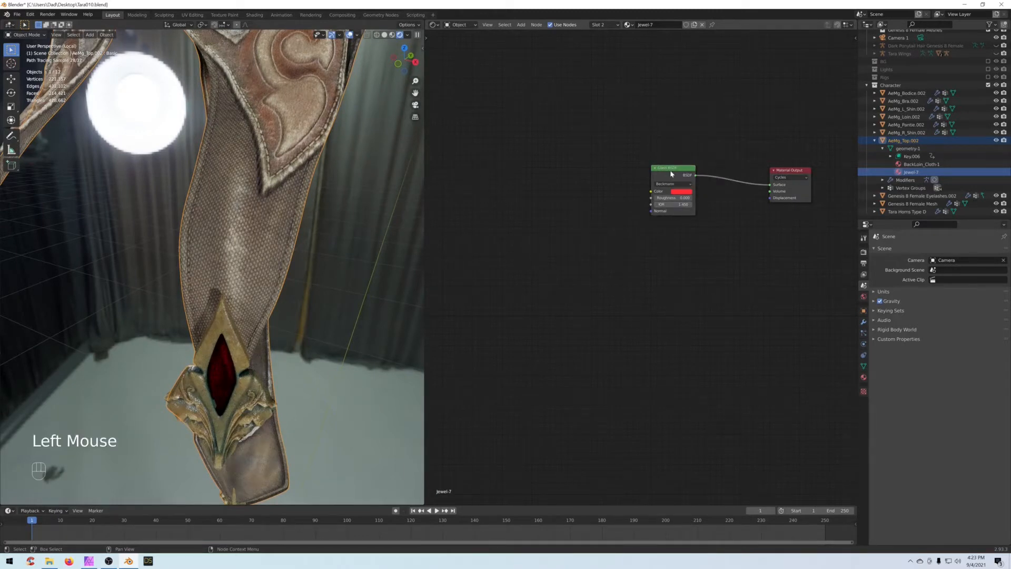
Step: Raise the Glass BSDF node slightly and set its distribution to Multiscatter GGX
left_click_drag(671, 174, 674, 151)
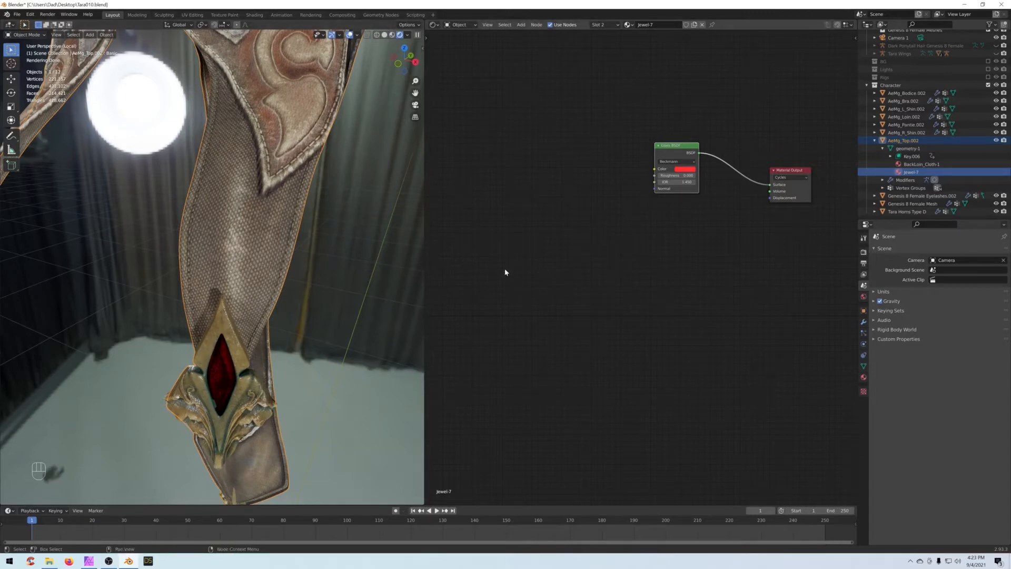
left_click_drag(673, 150, 669, 153)
left_click(671, 165)
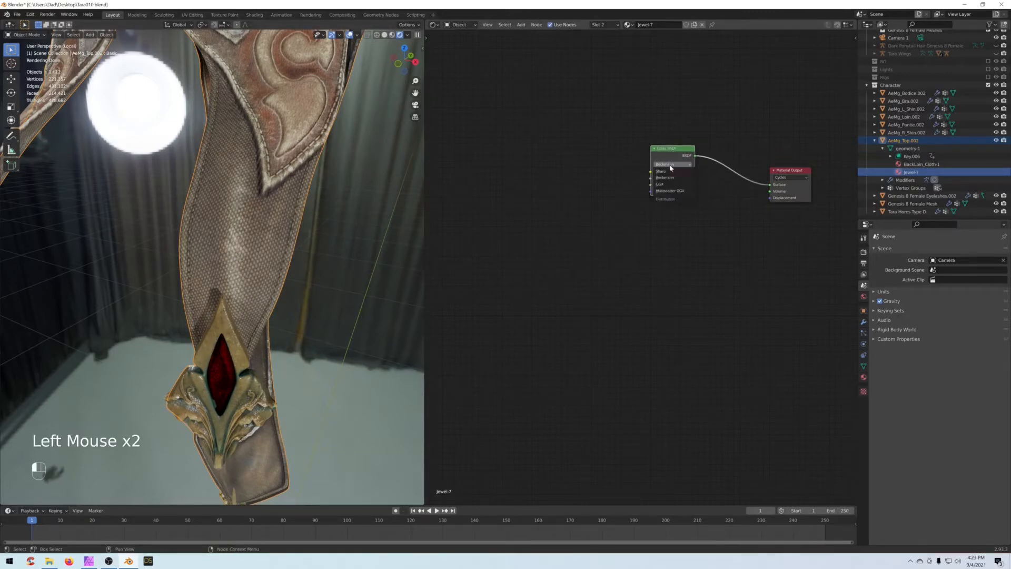
left_click(671, 191)
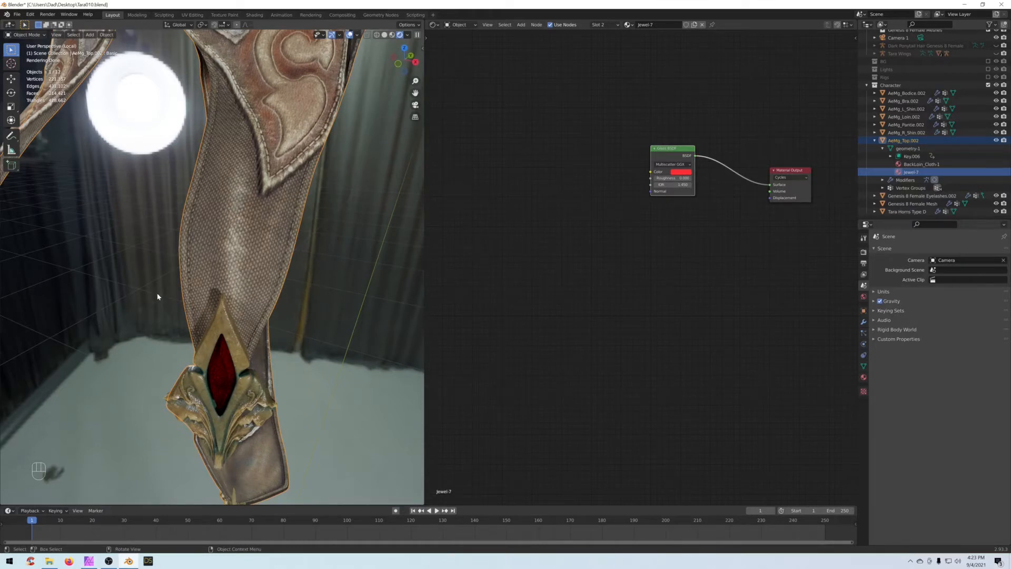
key("ctrl")
key("ctrl+b")
left_click_drag(173, 326, 275, 432)
scroll(233, 392, "up", 3)
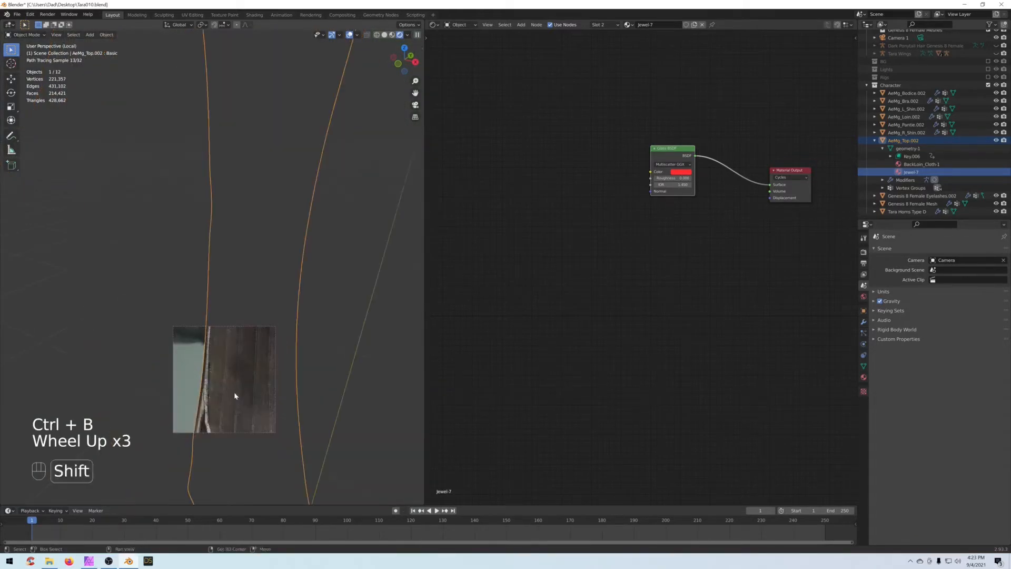
scroll(234, 396, "down", 4)
middle_click_drag(262, 393, 290, 386, "shift")
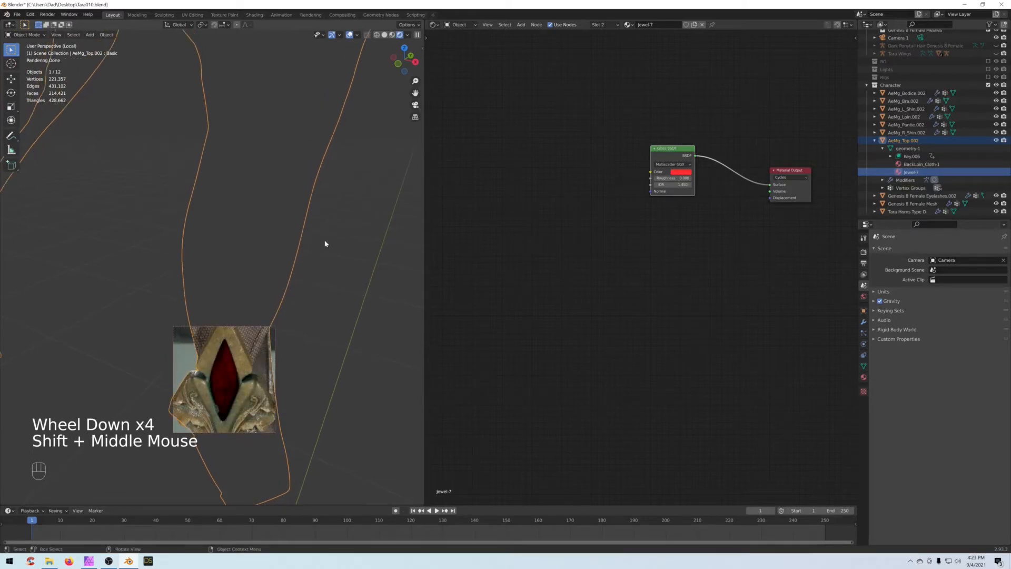
left_click(385, 35)
key("ctrl+alt+b")
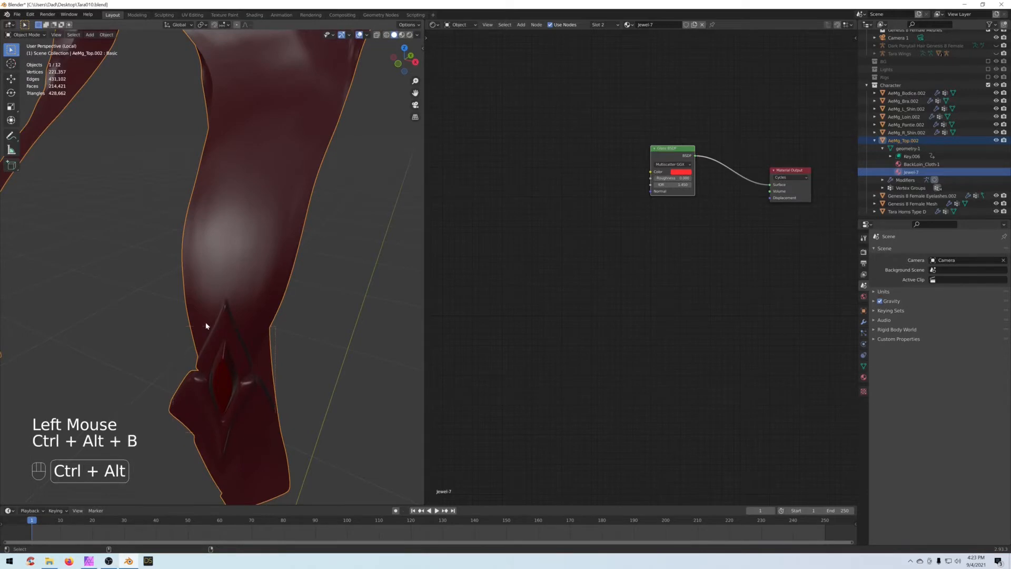
Step: Frame the jewel ornament up close and limit the rendered viewport to a render region around it
scroll(190, 326, "up", 3)
middle_click_drag(188, 327, 169, 301, "shift")
key("ctrl+b")
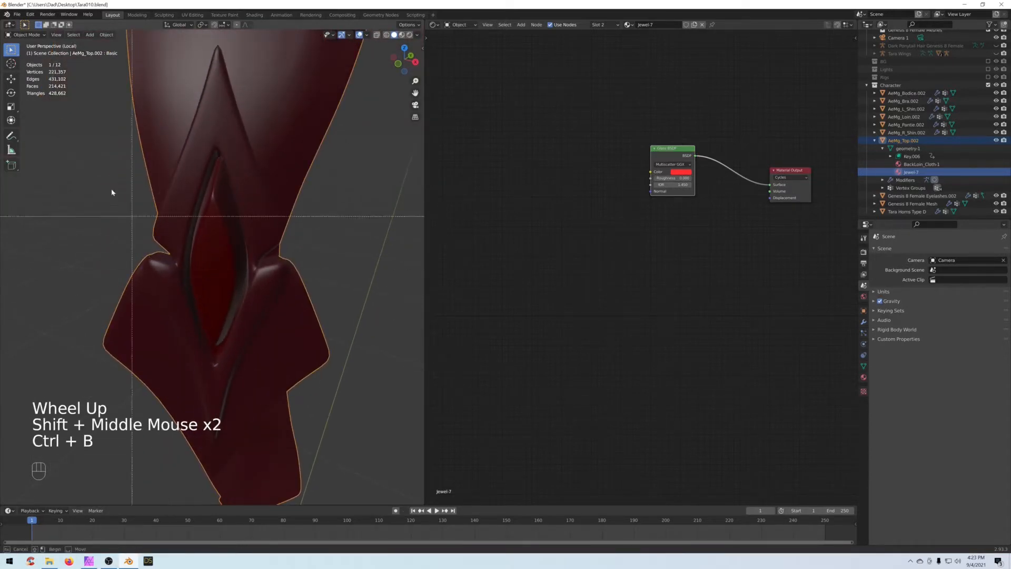
left_click_drag(107, 138, 328, 393)
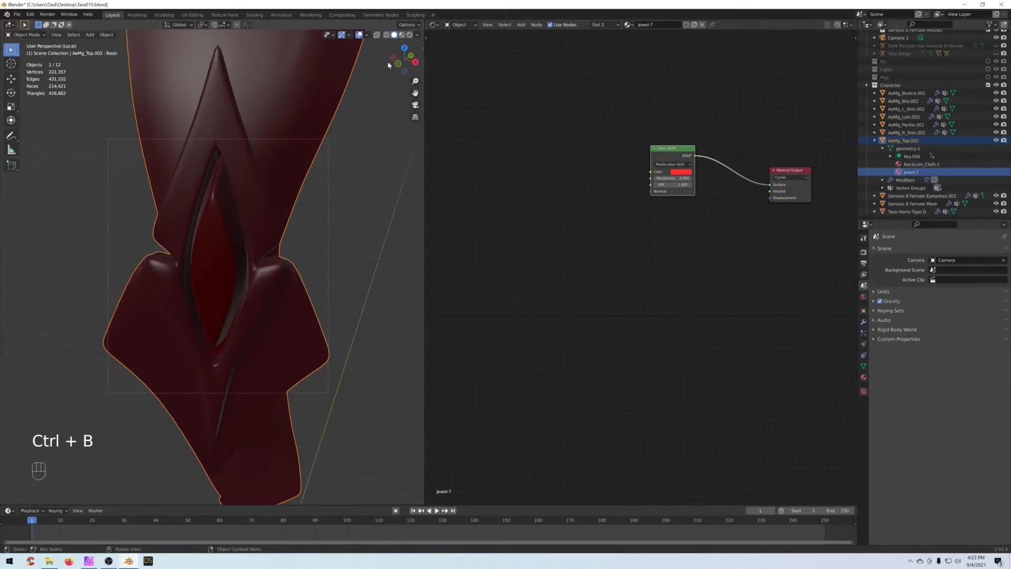
left_click(411, 35)
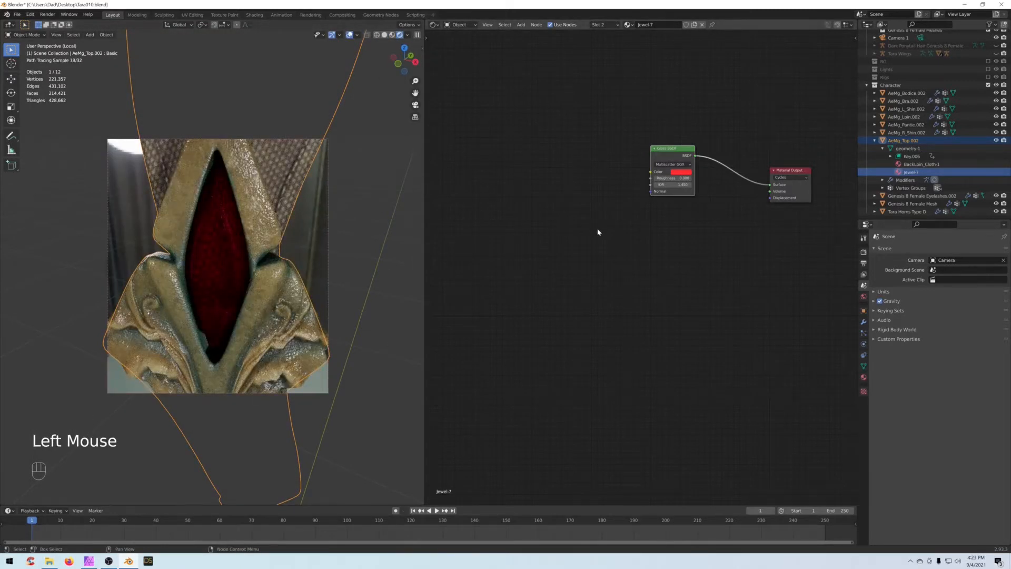
Step: Set the Cycles viewport samples to 256
left_click(864, 252)
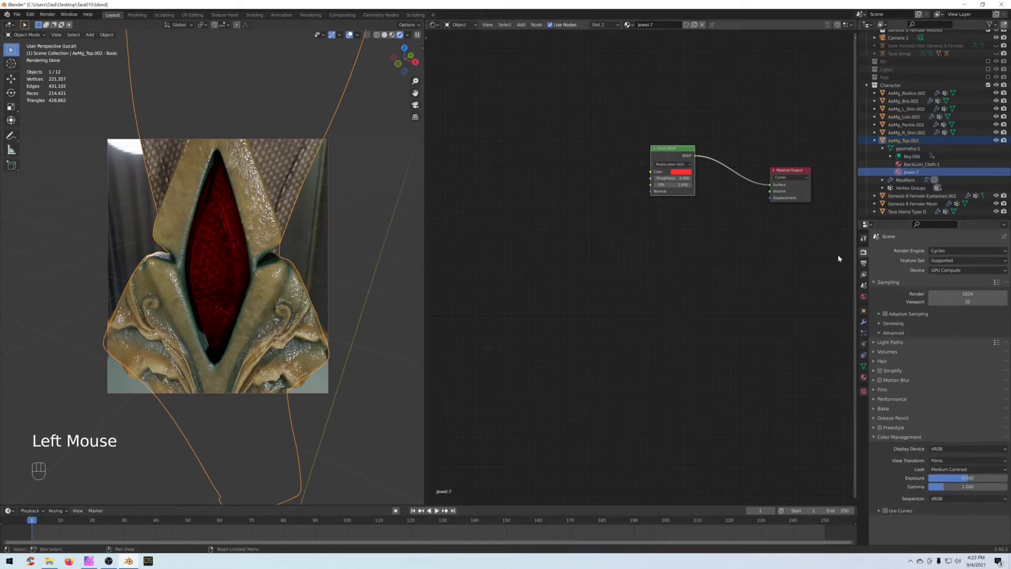
left_click(961, 301)
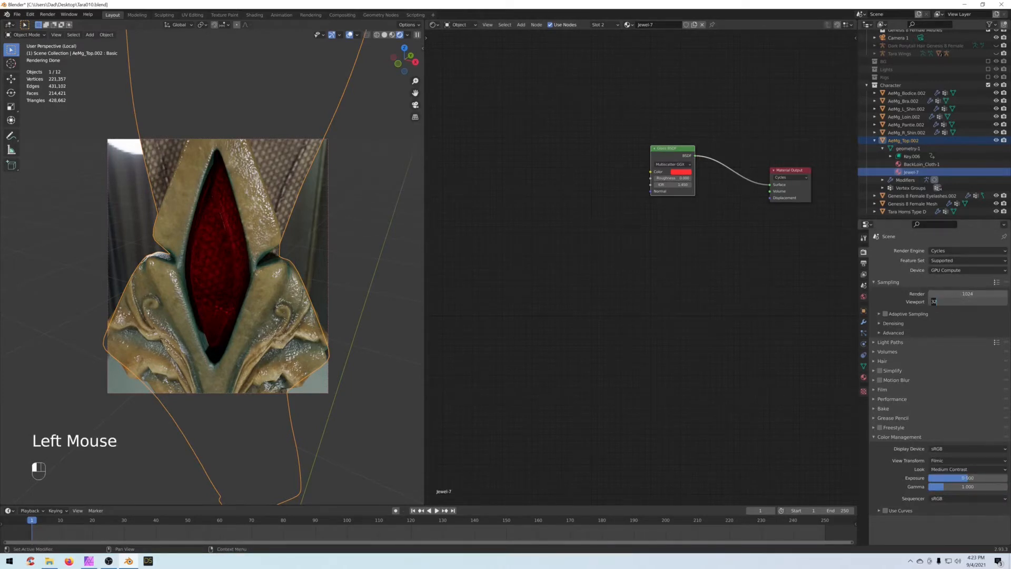
type("256")
key("Return")
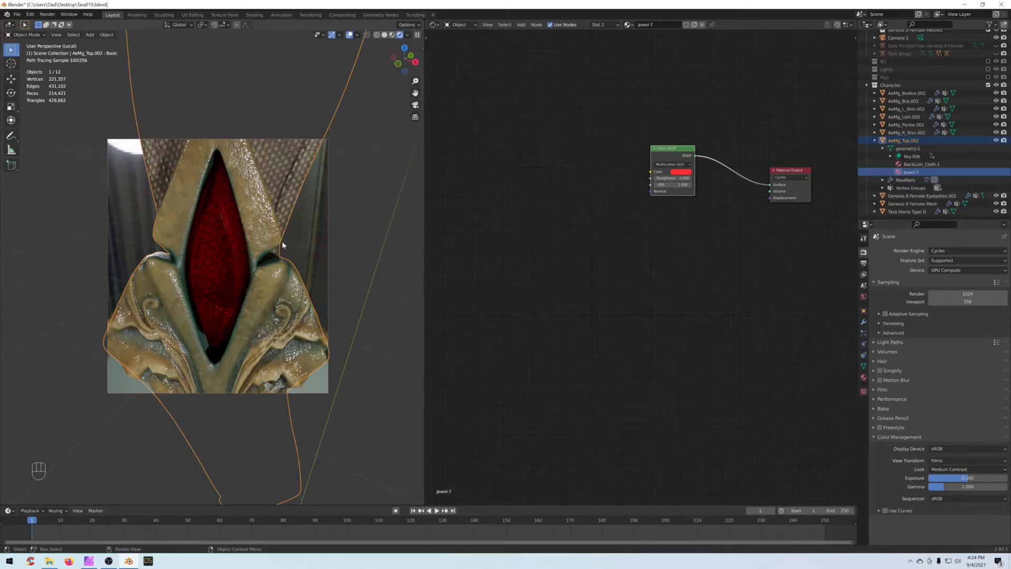
Step: Test the Glass BSDF with roughness values such as 0.1 and 0.2, and return the roughness to 0
left_click(670, 178)
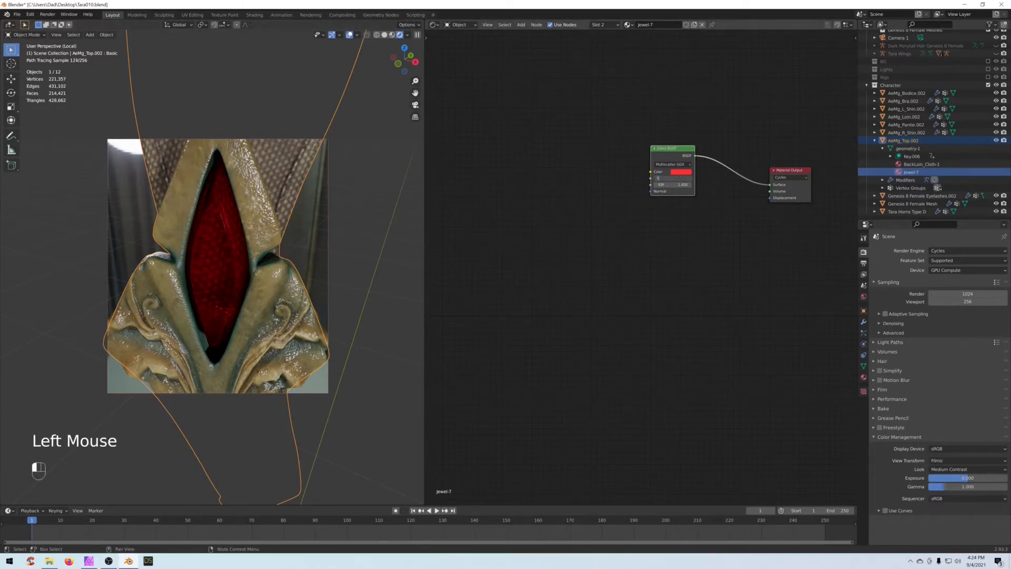
type(".1")
key("Return")
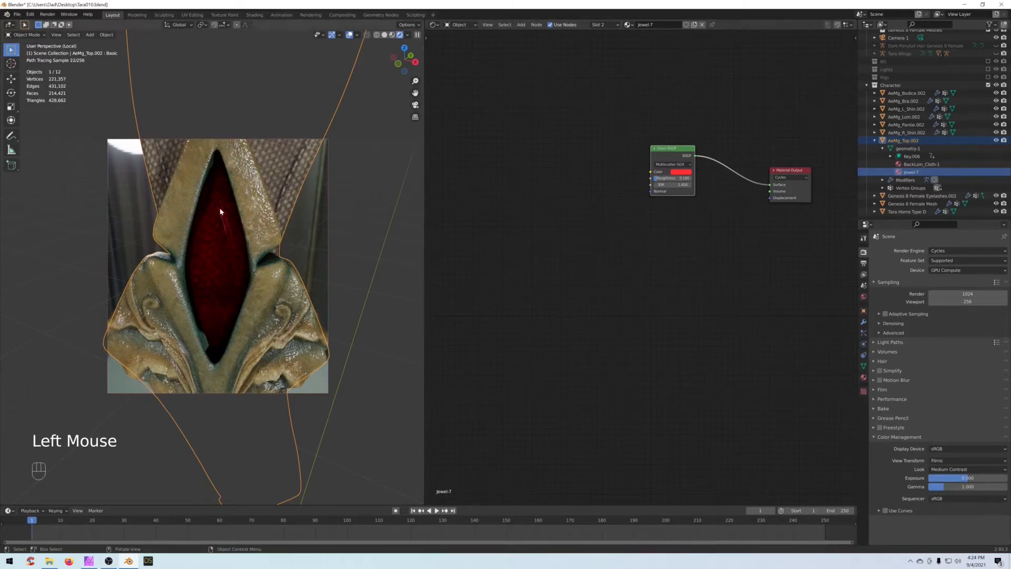
mouse_move(668, 178)
left_mouse_down()
mouse_move(685, 182)
mouse_move(676, 148)
left_mouse_up()
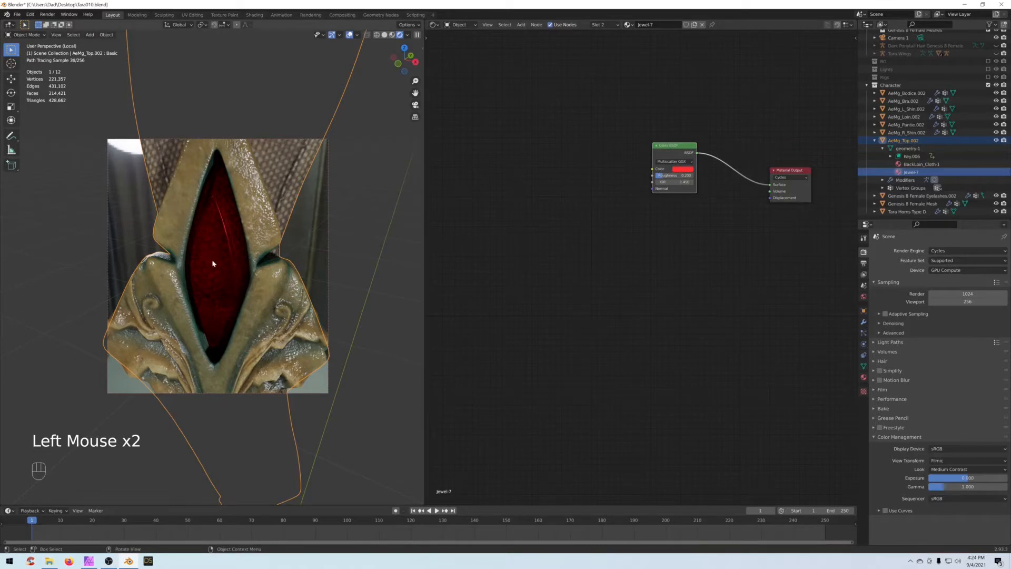
left_click(674, 175)
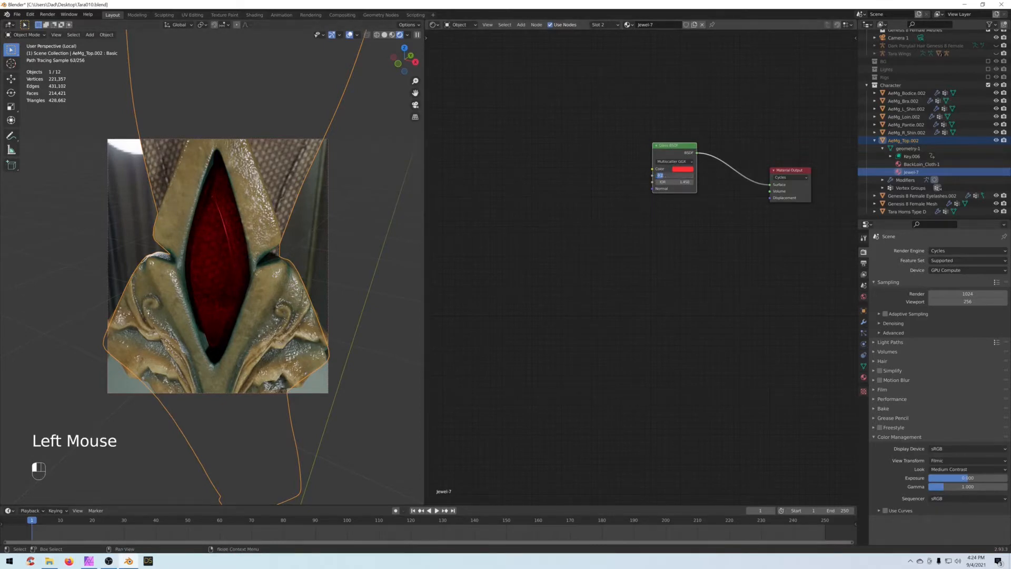
type("0.05")
key("Return")
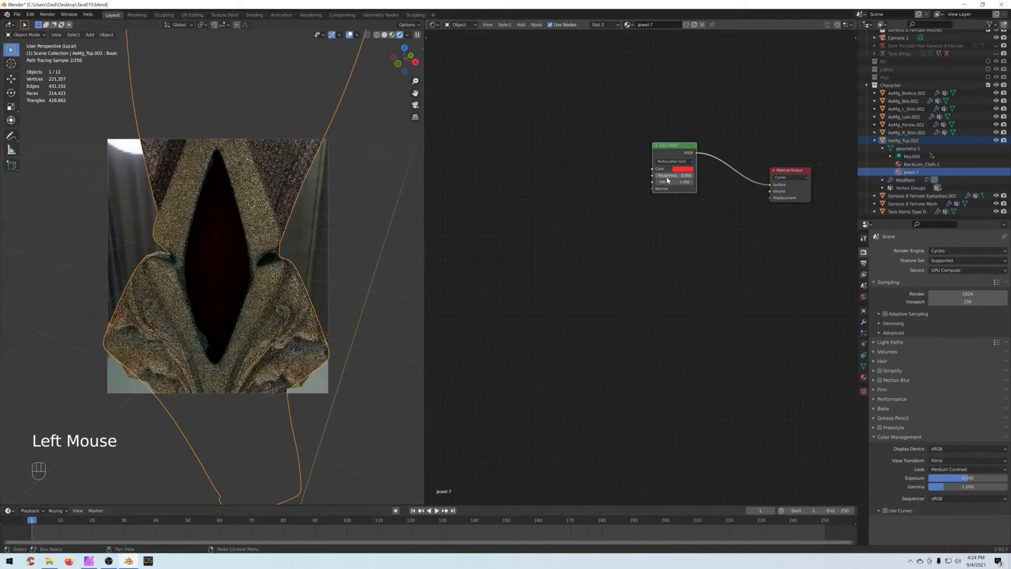
left_click(673, 181)
left_click(673, 176)
left_click(672, 177)
type("0")
left_click_drag(672, 147, 679, 153)
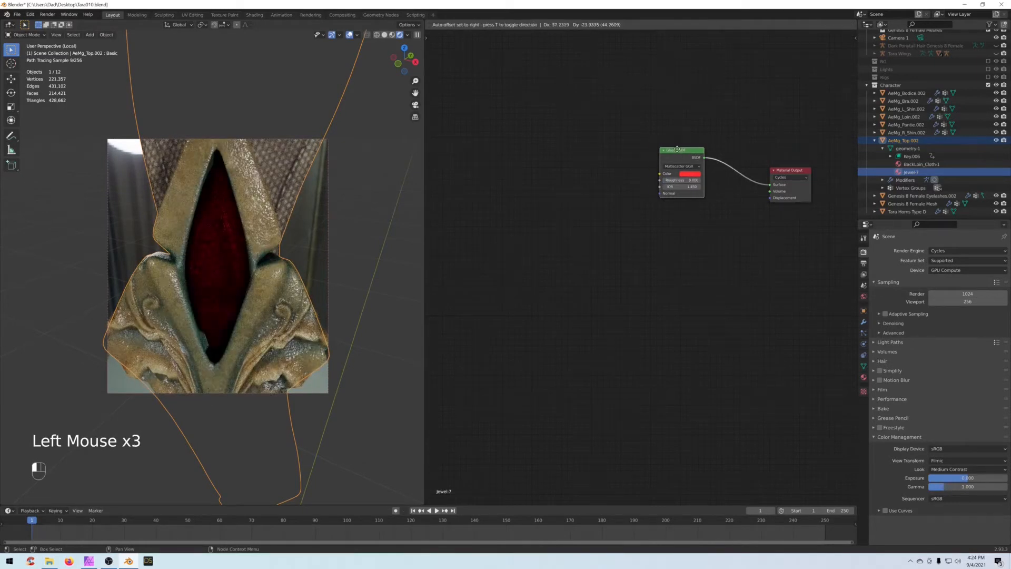
Step: Compare the GGX, Sharp and Multiscatter GGX distributions of the Glass BSDF on the rendered jewel
left_click(677, 168)
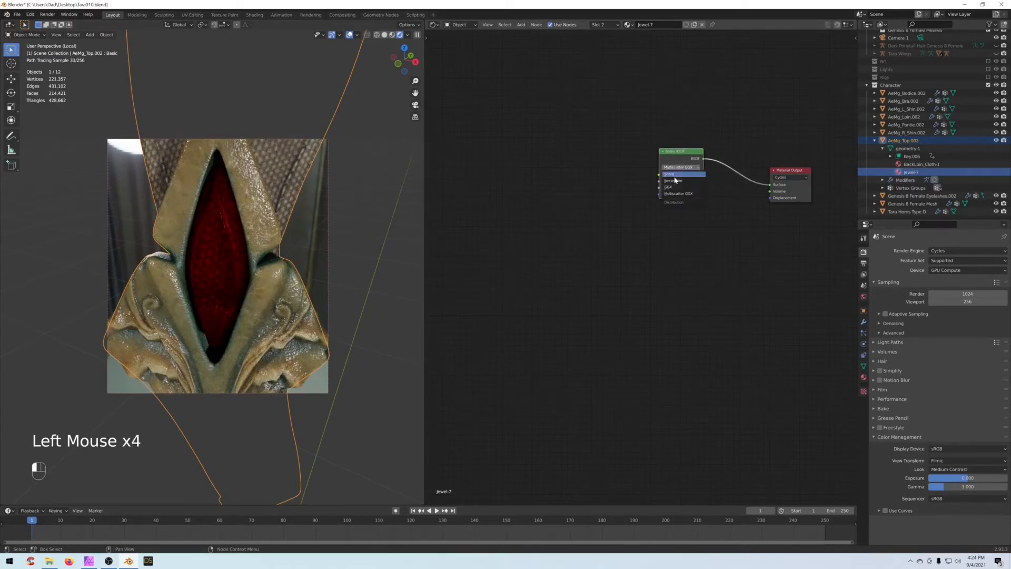
left_click(674, 187)
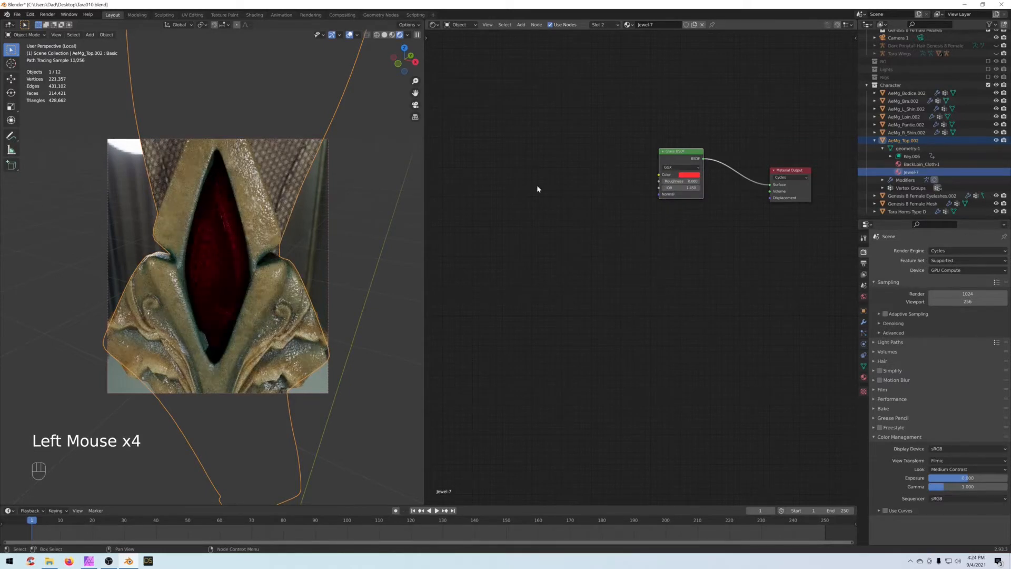
left_click(679, 169)
left_click(674, 174)
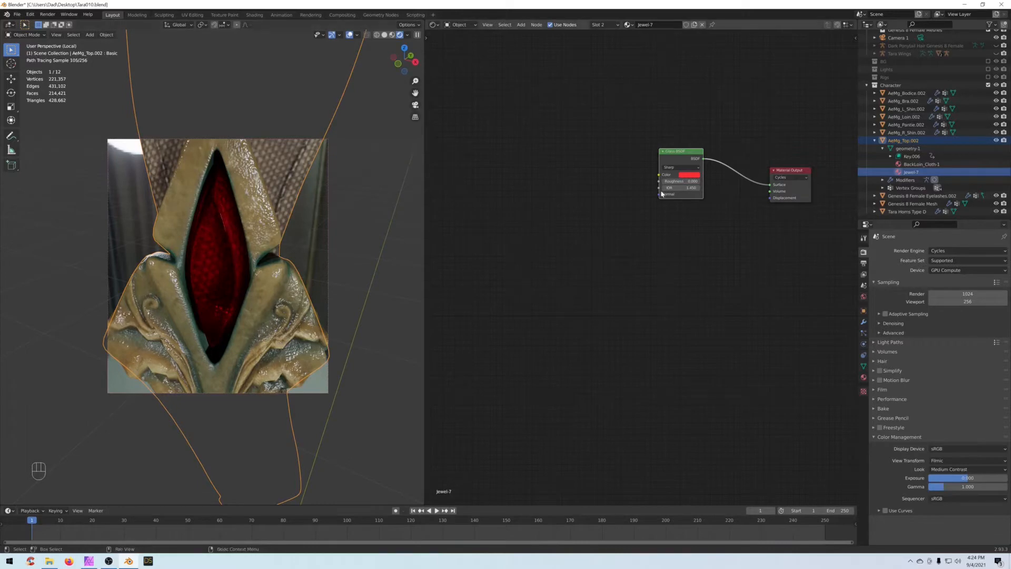
left_click(680, 167)
left_click(676, 193)
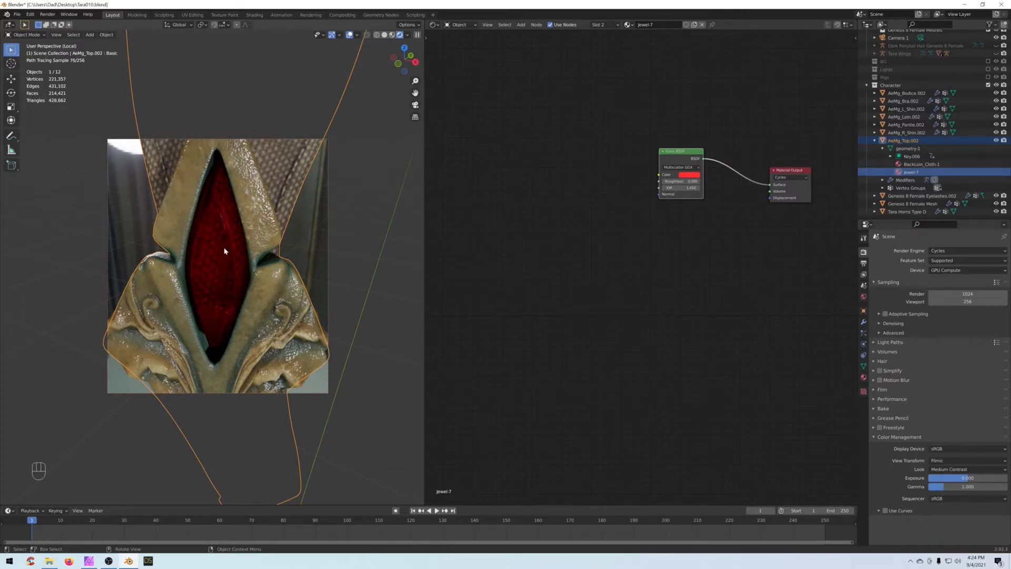
Step: Set the Glass BSDF's distribution to Sharp and move the node closer to the Material Output
left_click(677, 167)
left_click(679, 177)
left_click_drag(673, 157, 692, 166)
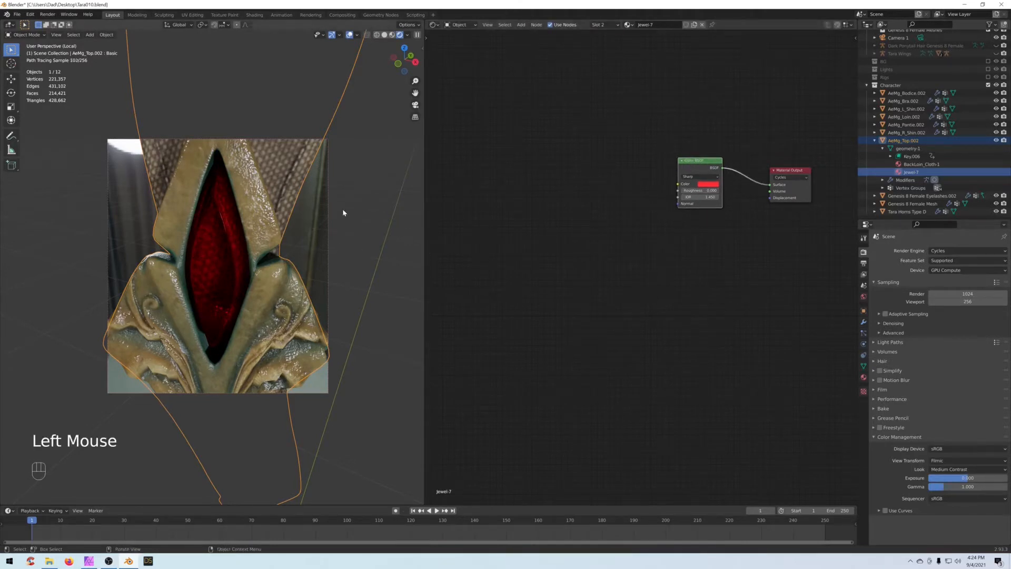
Step: Clear the render region and bring the whole garment back into view with its materials displayed
left_click(384, 35)
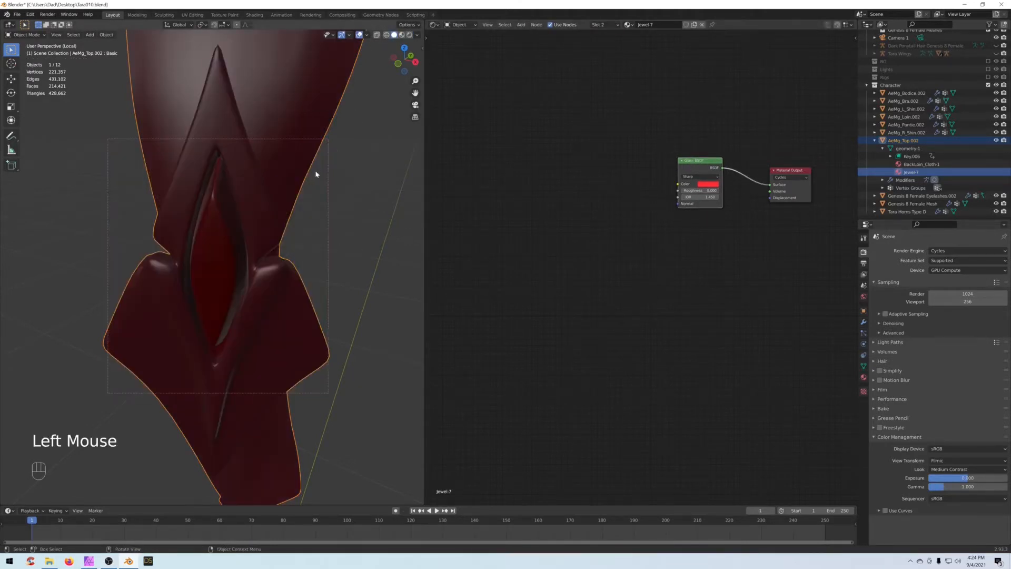
key("ctrl+alt+b")
scroll(310, 181, "down", 4)
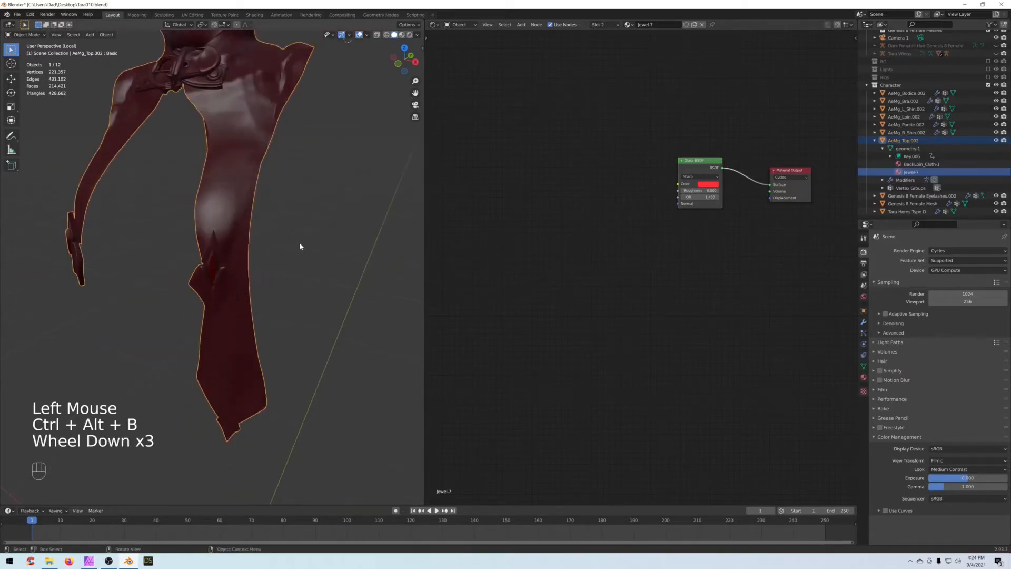
middle_click_drag(299, 242, 293, 270, "shift")
left_click(402, 35)
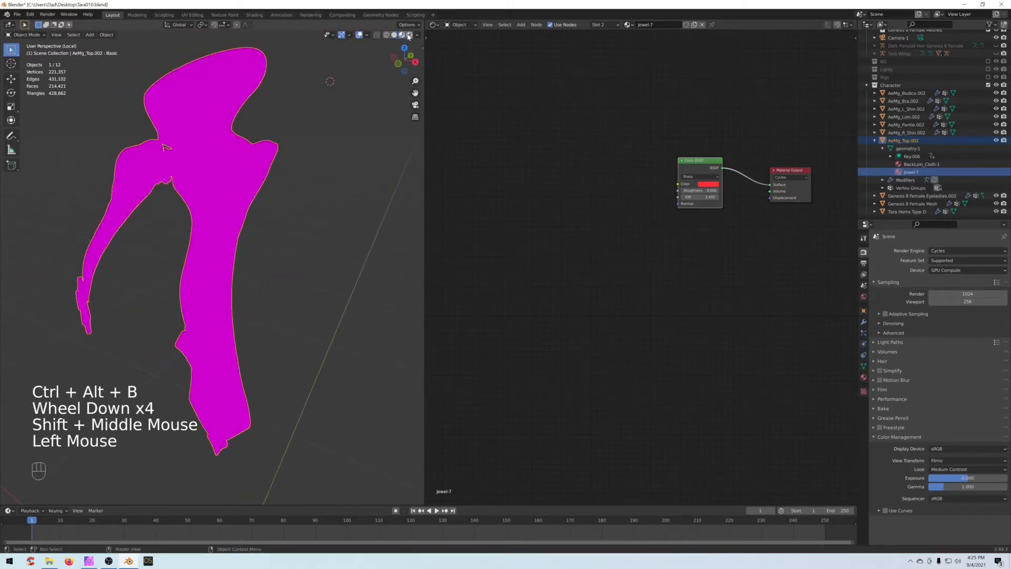
Step: Display the whole garment in rendered shading and inspect its front and back, including the red jewel
left_click(409, 35)
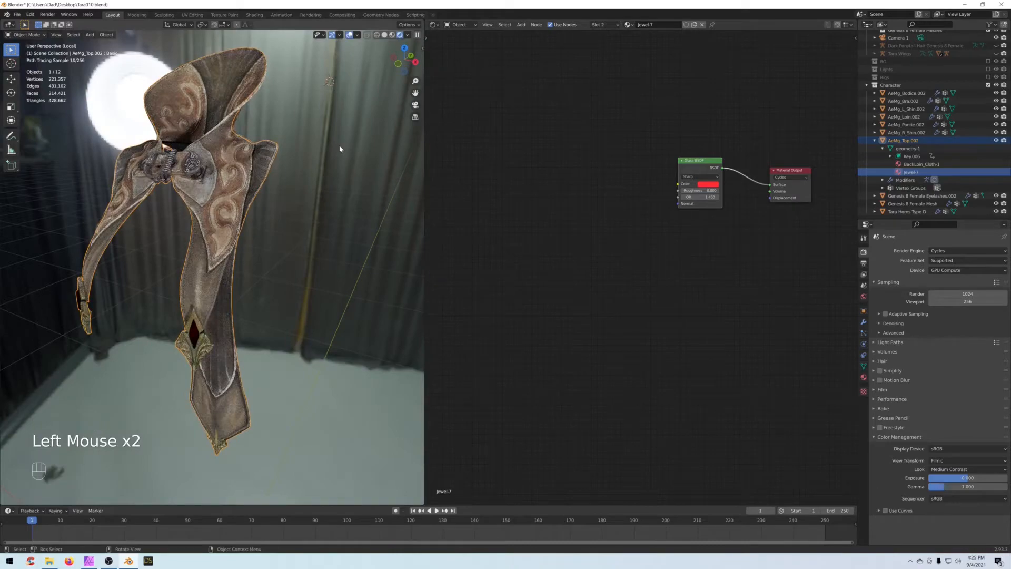
mouse_move(289, 171)
middle_mouse_down()
mouse_move(339, 165)
mouse_move(279, 170)
middle_mouse_up()
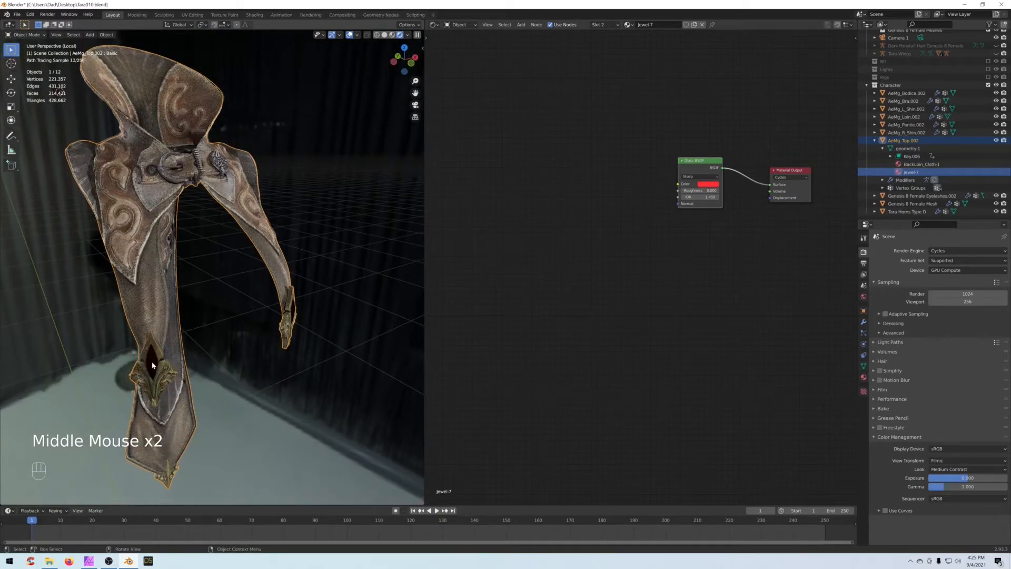
mouse_move(211, 261)
middle_mouse_down()
mouse_move(226, 260)
mouse_move(200, 268)
mouse_move(207, 279)
mouse_move(184, 281)
mouse_move(277, 289)
middle_mouse_up()
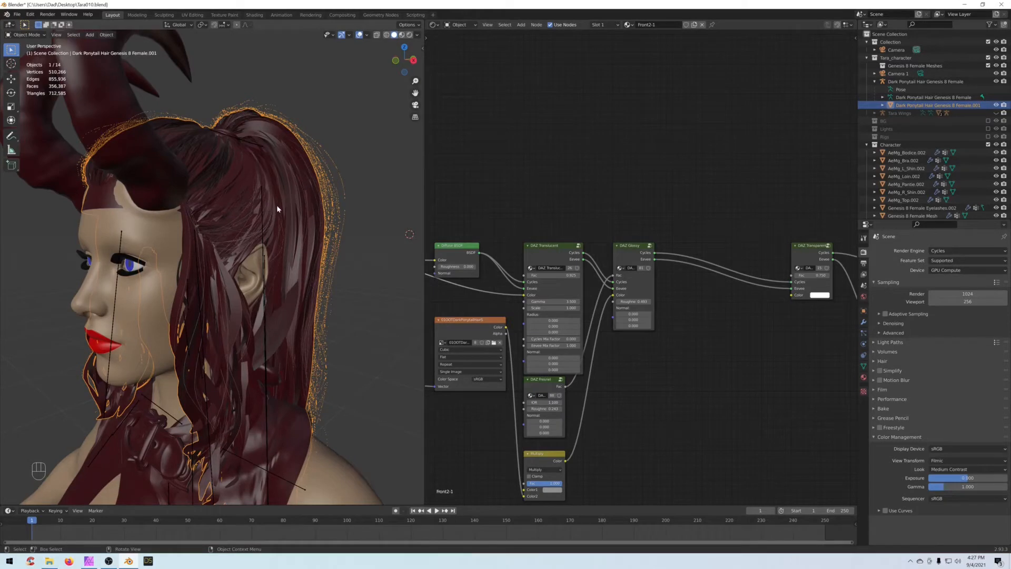
Step: Isolate the Dark Ponytail Hair mesh in local view and expand its outliner entry to list its materials
key("slash")
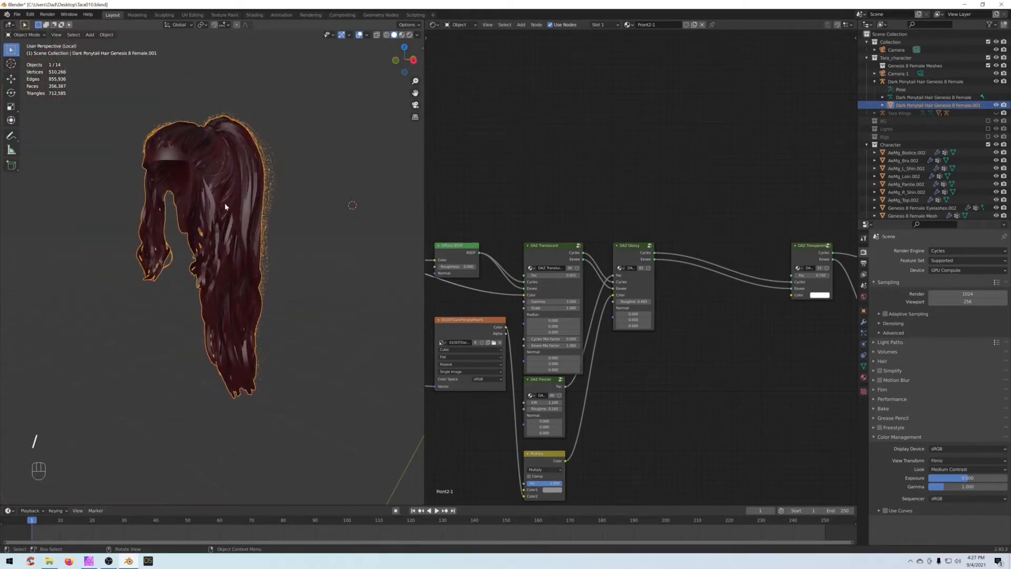
scroll(231, 202, "up", 2)
middle_click_drag(247, 203, 242, 228, "shift")
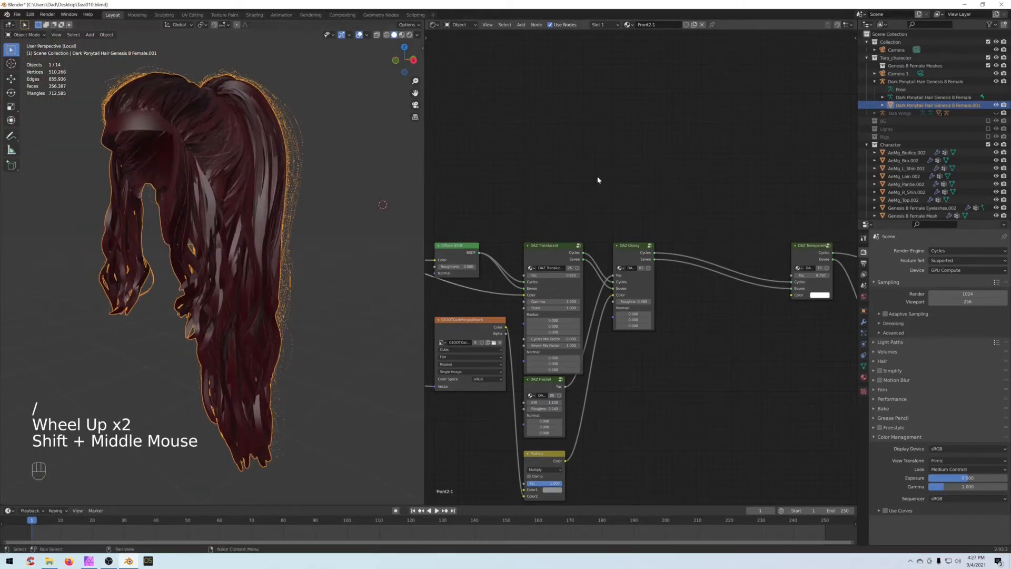
scroll(558, 185, "down", 4)
middle_click_drag(558, 185, 634, 100)
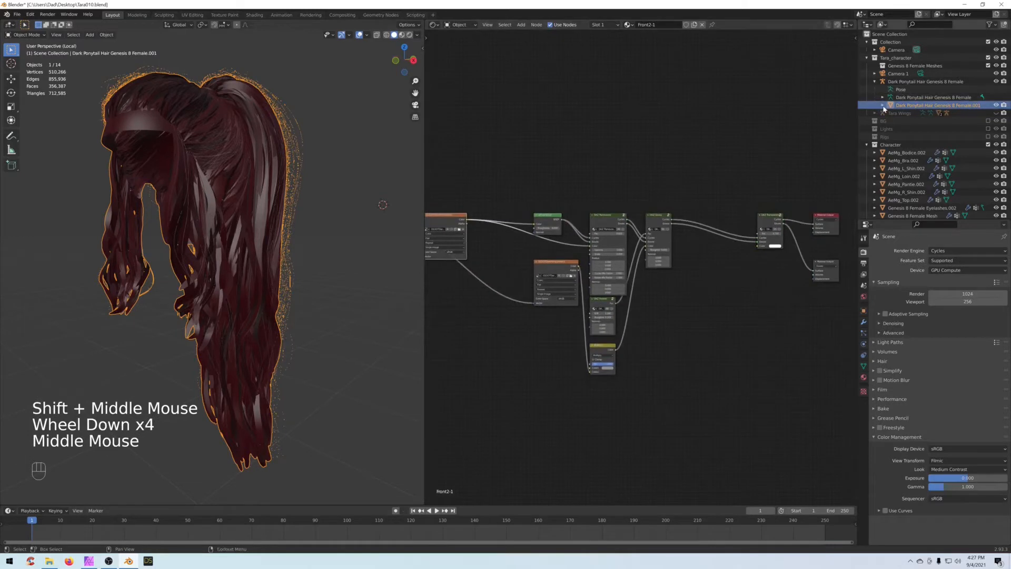
left_click(882, 106)
left_click(891, 112)
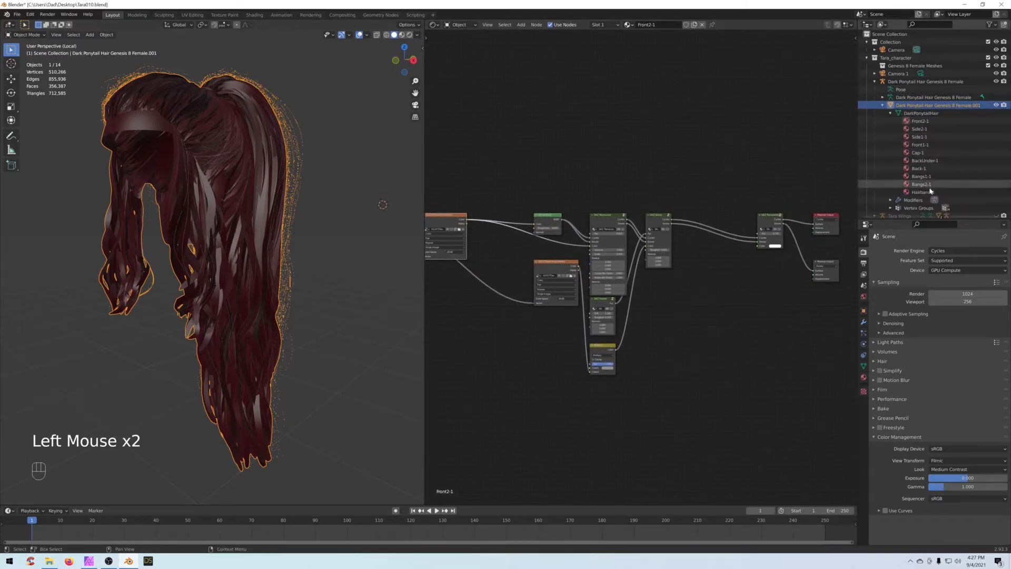
Step: Merge the identical materials of the Dark Ponytail Hair mesh with the DAZ Importer's Merge Materials command
key("n")
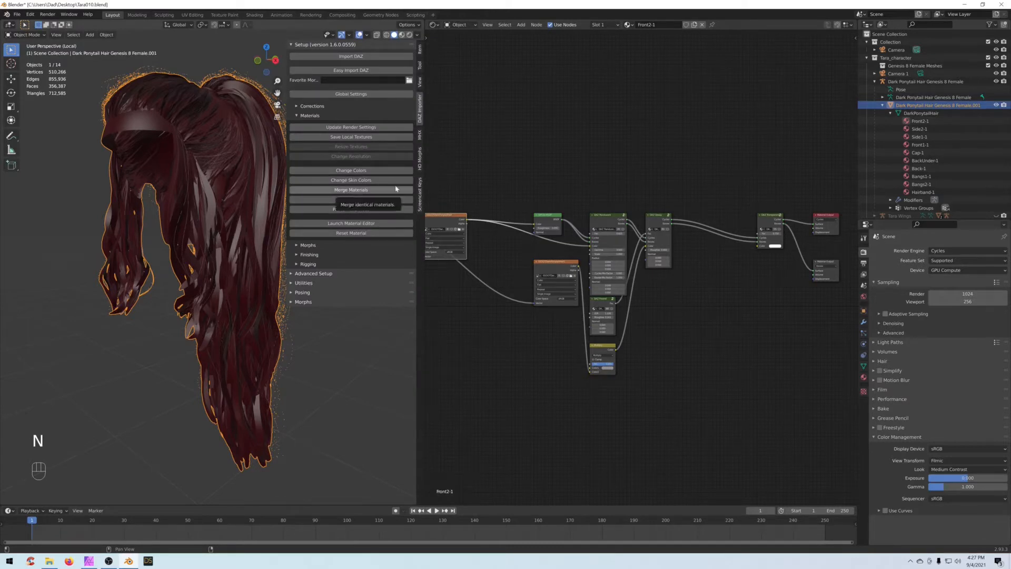
left_click(900, 107)
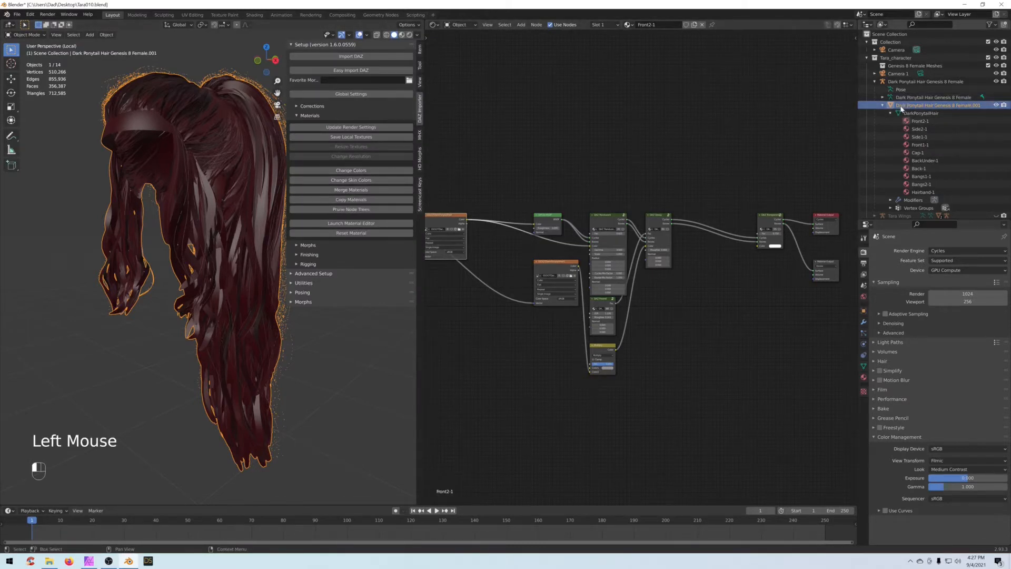
left_click(337, 191)
left_click(318, 223)
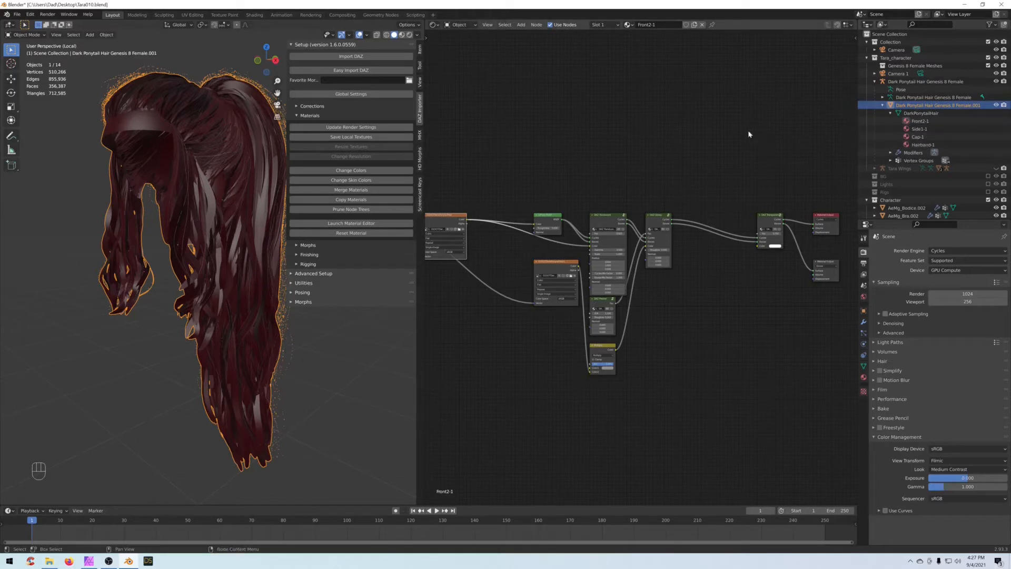
middle_click_drag(203, 143, 201, 106)
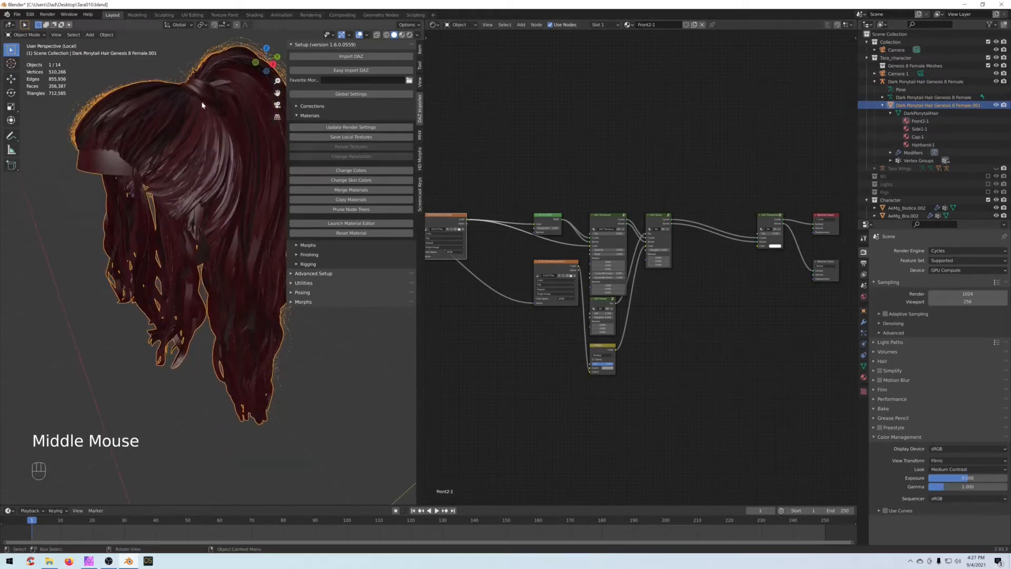
Step: Open the hair's Side1-1 material in the shader editor and bring its node tree into view
left_click(920, 131)
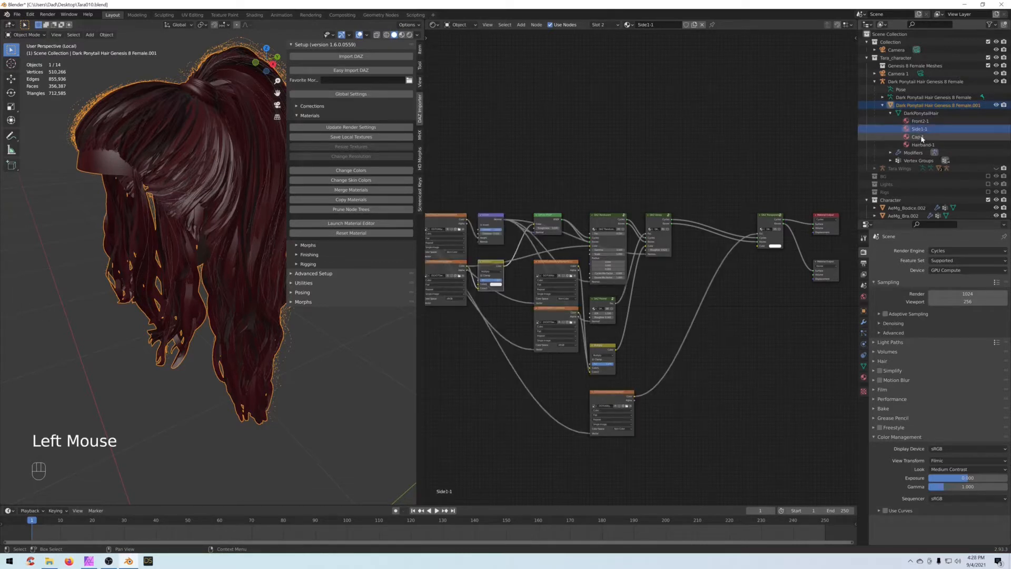
left_click(920, 127)
left_click(919, 131)
scroll(721, 137, "up", 1)
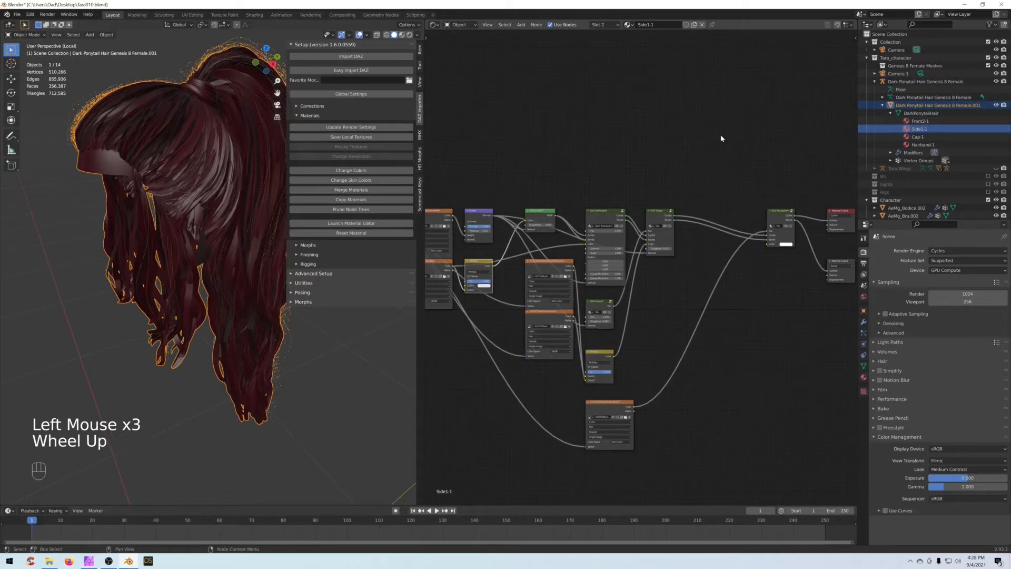
scroll(710, 141, "down", 1)
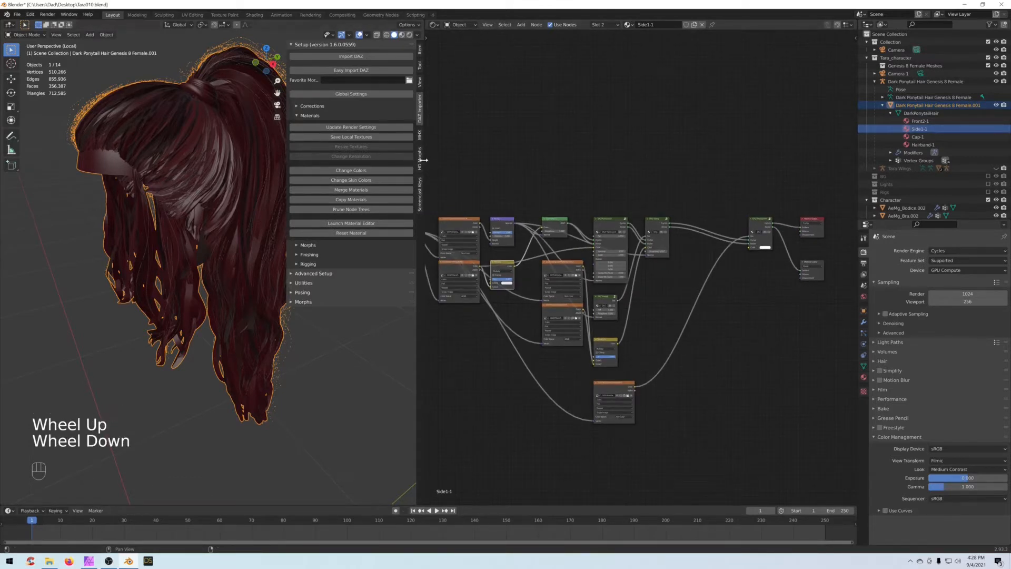
Step: Widen the shader editor, hide the viewport sidebar and display the isolated hair in rendered shading
left_click_drag(424, 159, 388, 160)
key("n")
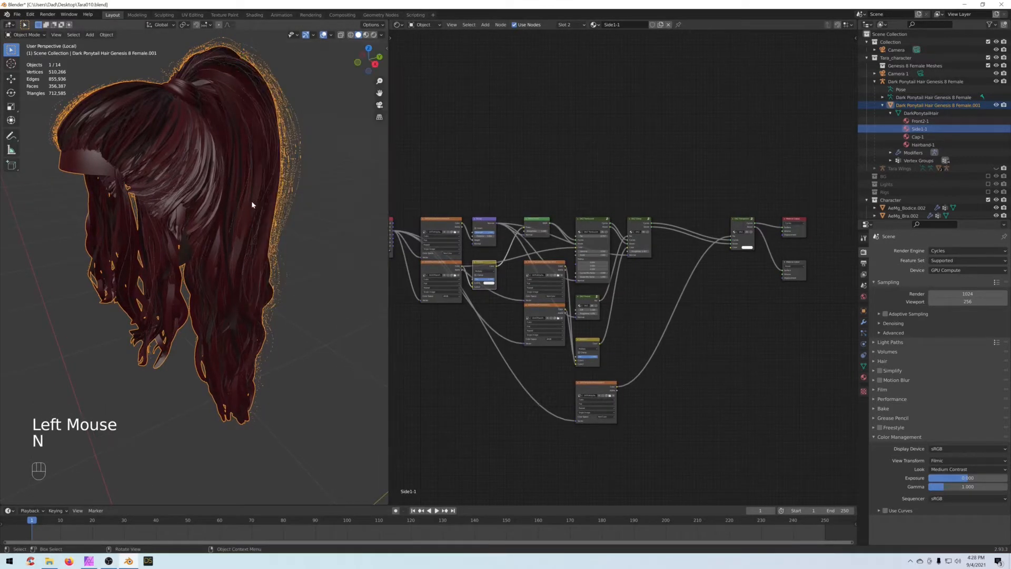
mouse_move(254, 203)
middle_mouse_down("shift")
mouse_move(249, 222)
mouse_move(300, 232)
mouse_move(284, 228)
middle_mouse_up("shift")
scroll(249, 222, "up", 1)
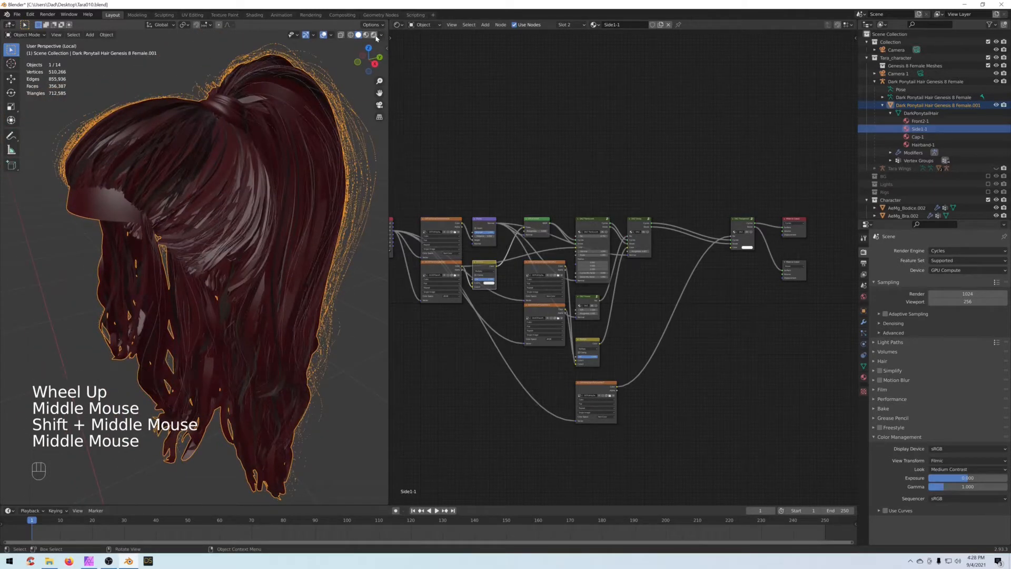
left_click(373, 35)
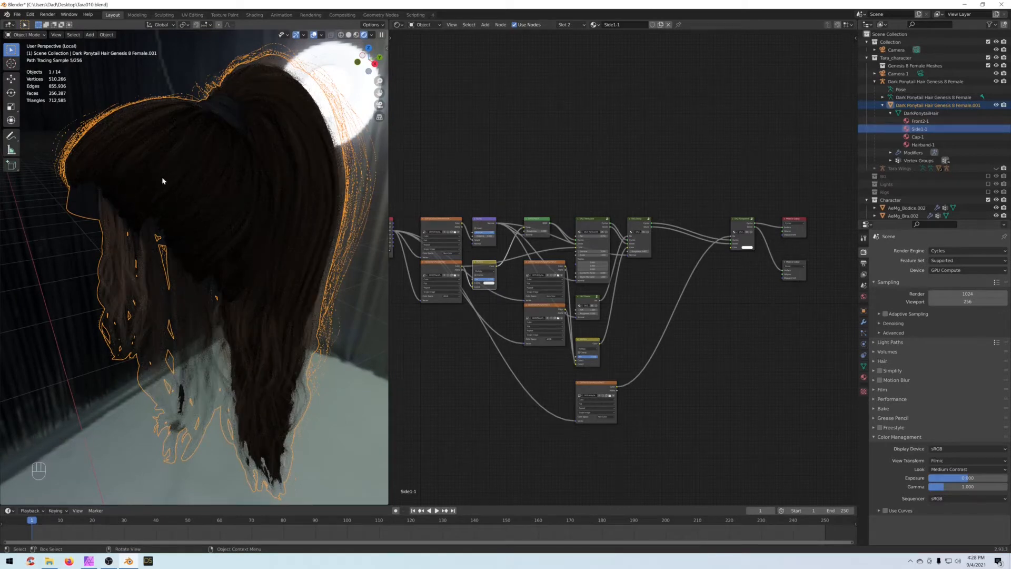
Step: Set the Cycles viewport samples to 32 and check the rendered ponytail hair
left_click(942, 301)
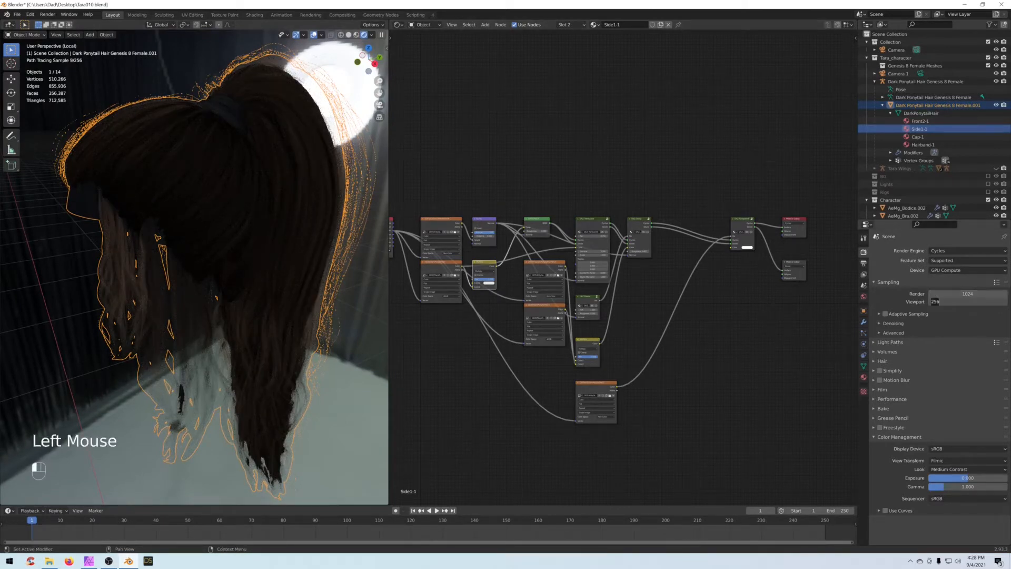
type("32")
key("Return")
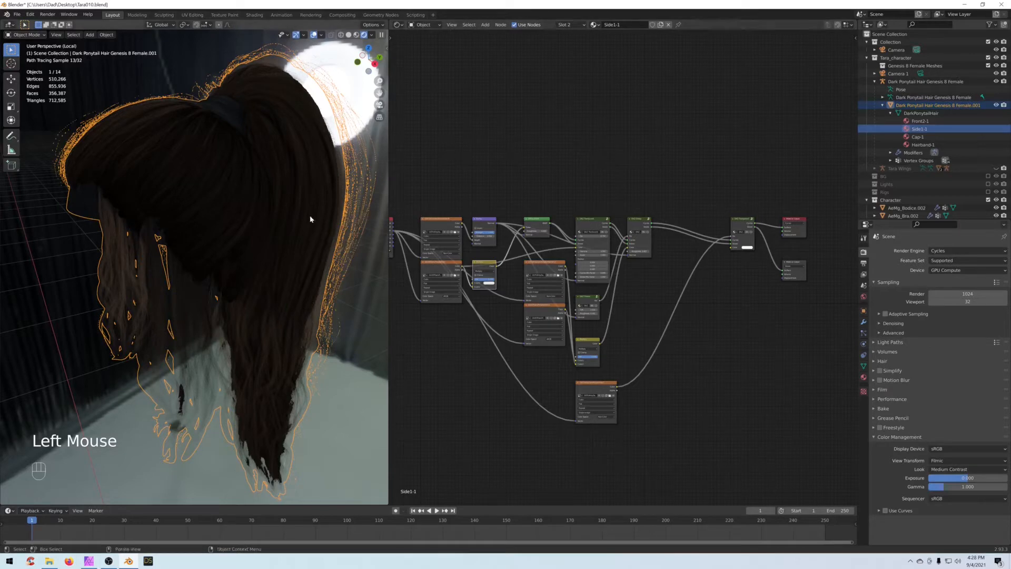
mouse_move(250, 225)
middle_mouse_down()
mouse_move(278, 228)
mouse_move(241, 232)
middle_mouse_up()
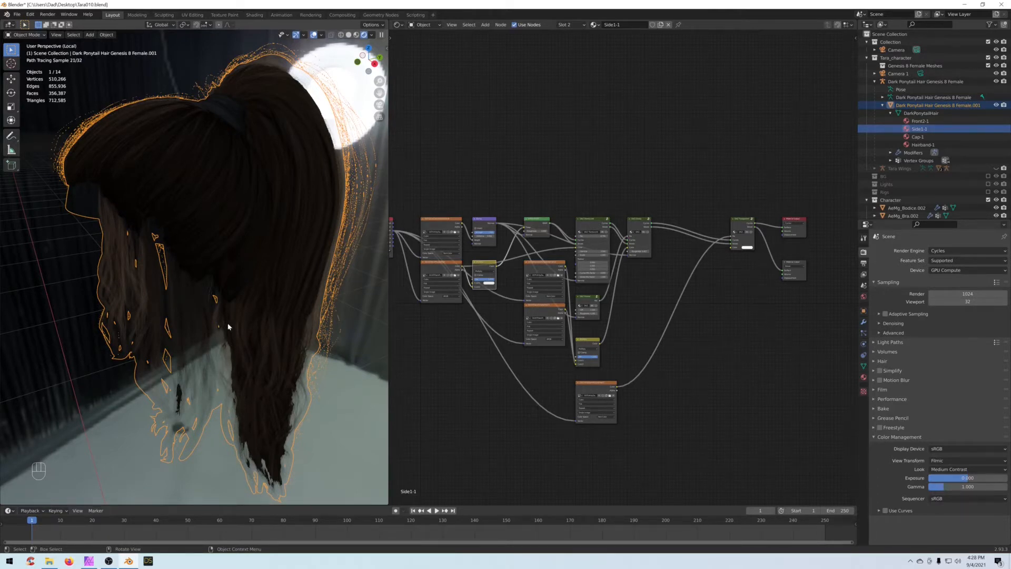
Step: Expand the Light Paths render settings and raise the maximum transparency bounces to 12
left_click(864, 275)
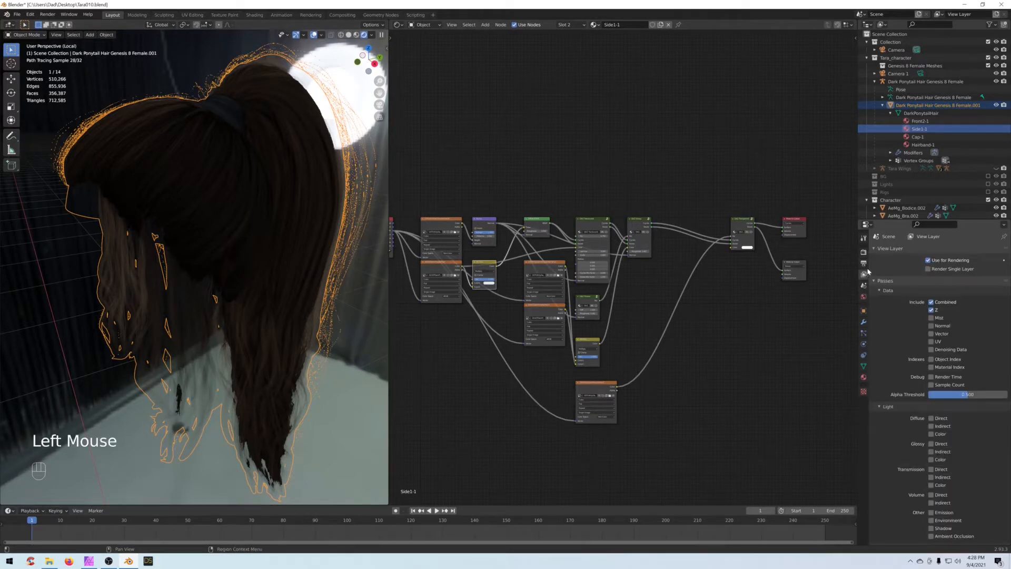
left_click(863, 265)
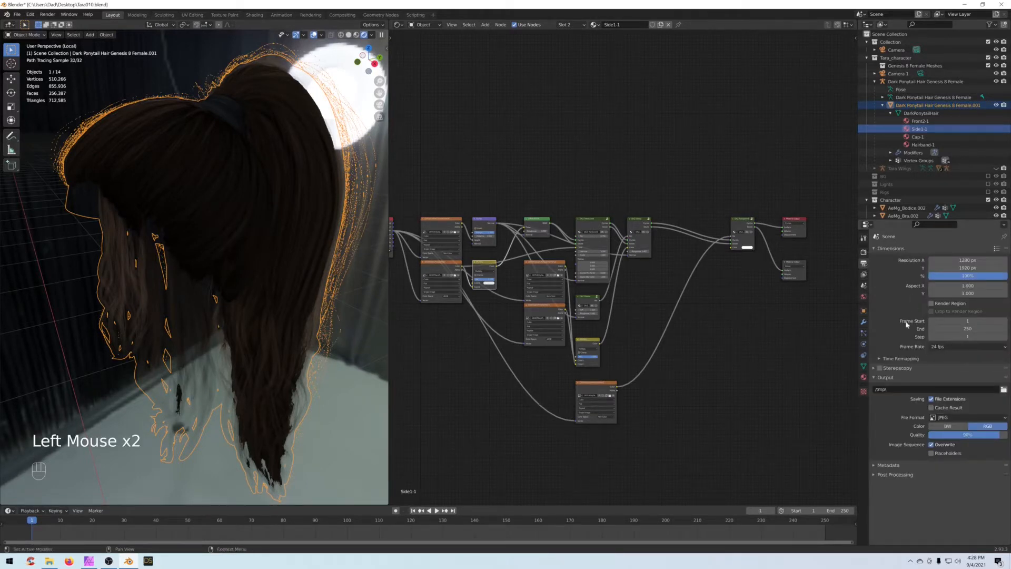
left_click(864, 253)
left_click(874, 343)
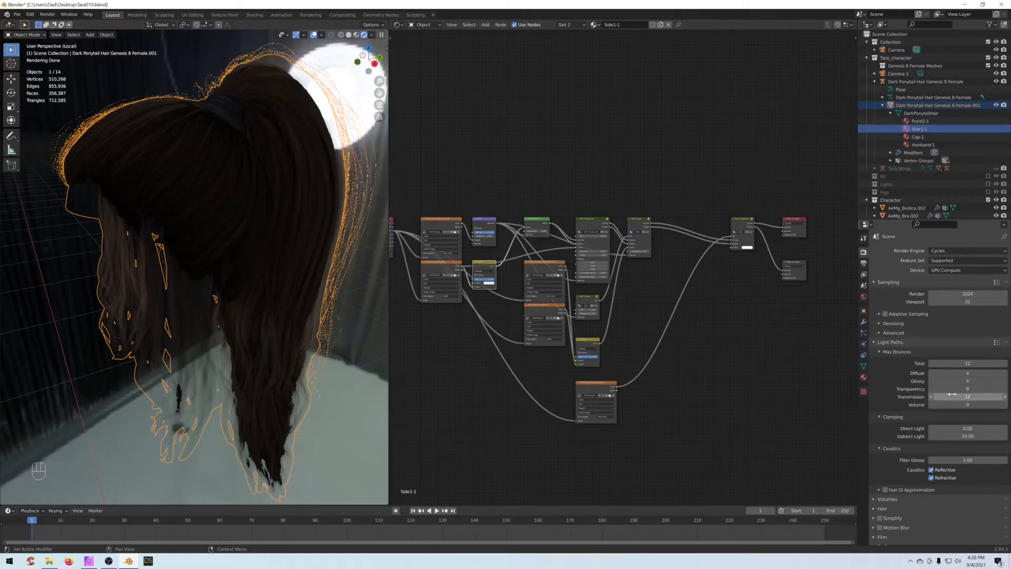
left_click_drag(952, 388, 961, 388)
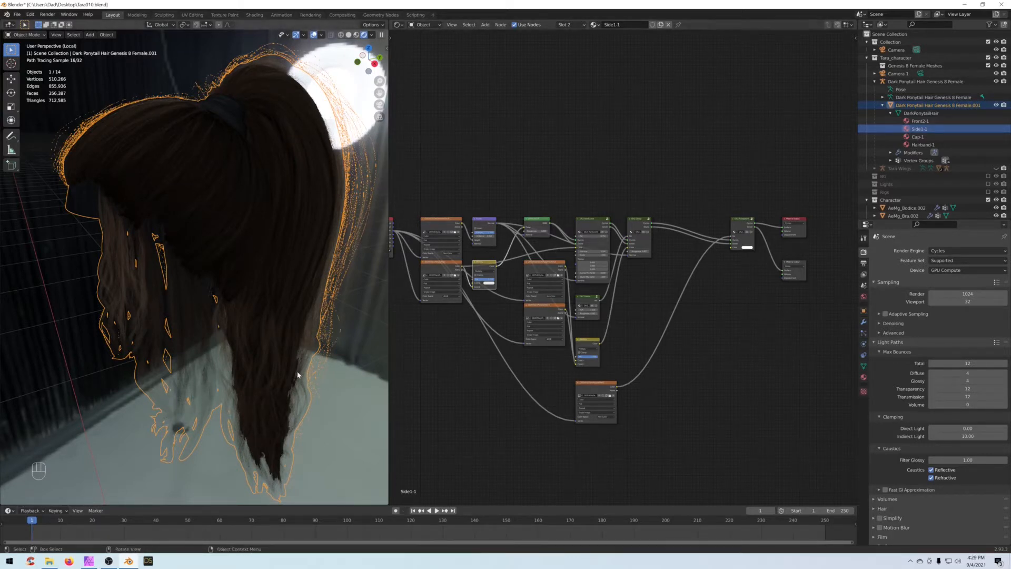
Step: Set the total light path bounces to 24 and the transparency bounces to 16
left_click(969, 363)
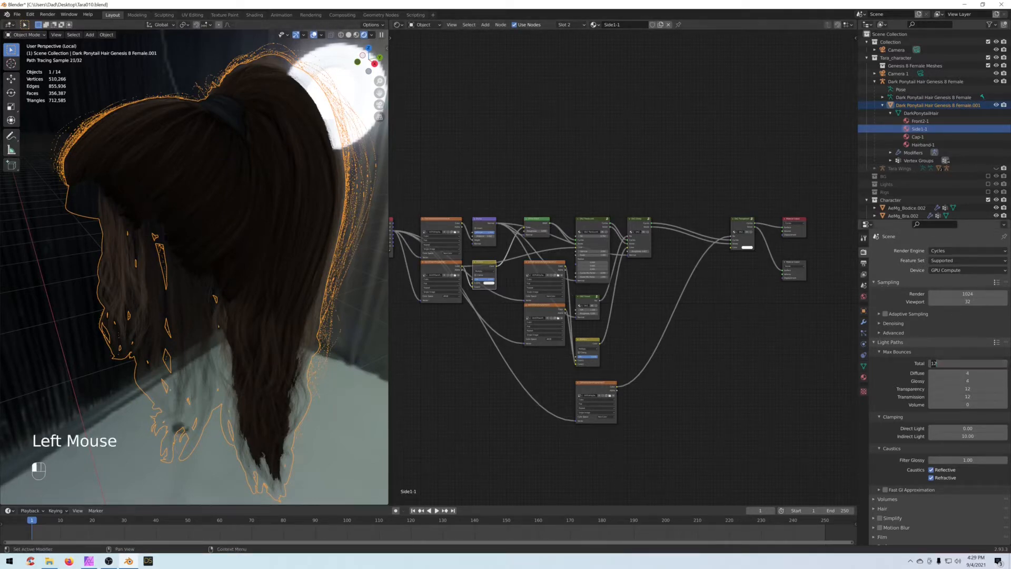
left_click(969, 388)
type("16")
key("Return")
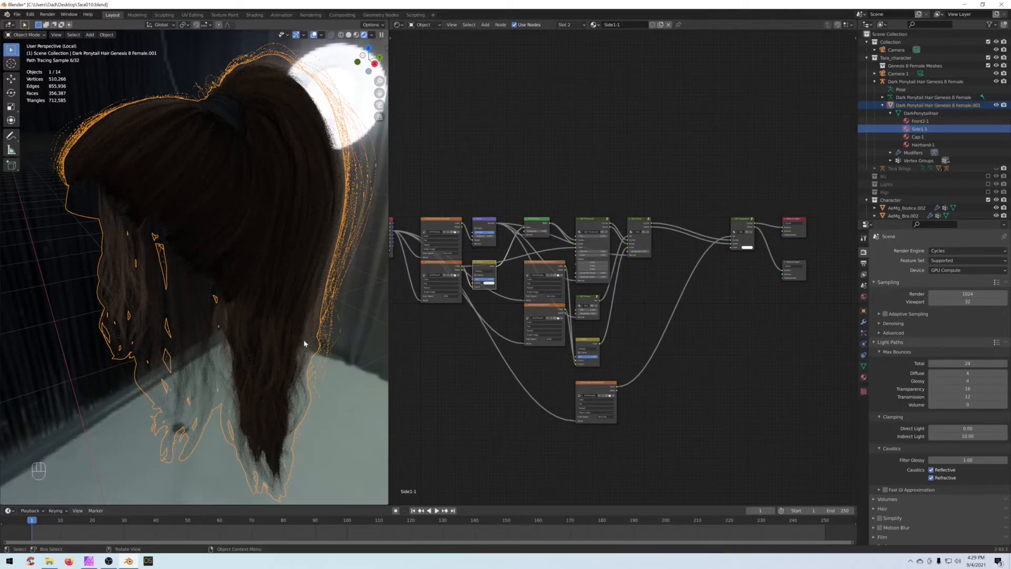
Step: Set the maximum transparency bounces to 24 and check the rendered hair strands up close
left_click(967, 388)
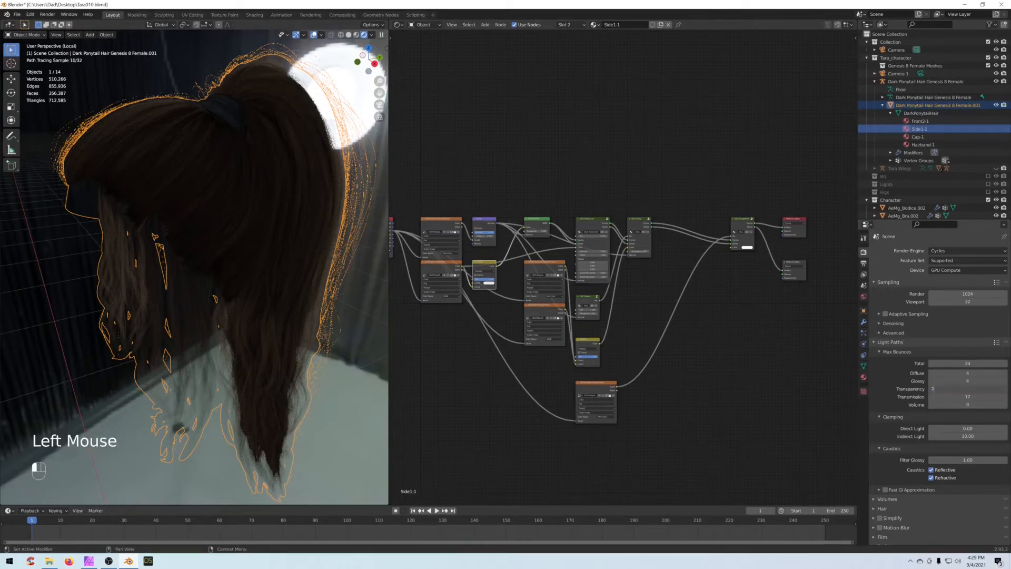
type("24")
key("Return")
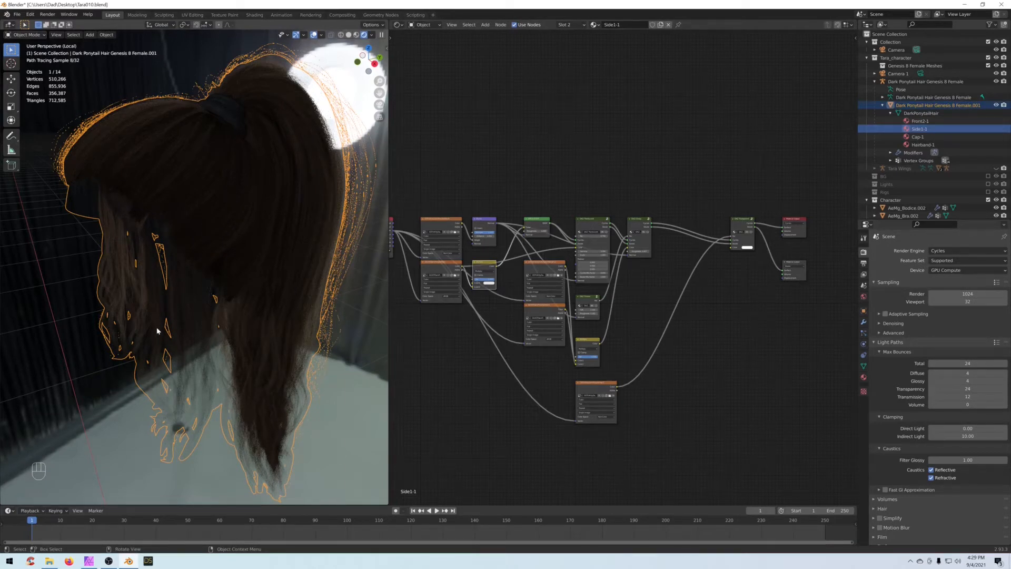
mouse_move(188, 332)
middle_mouse_down()
mouse_move(264, 331)
mouse_move(211, 320)
middle_mouse_up()
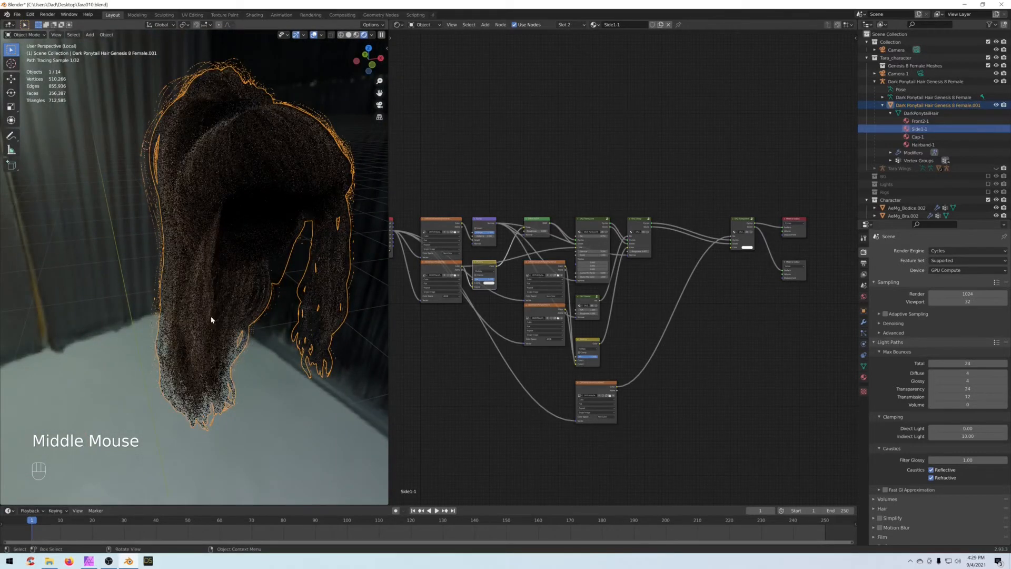
scroll(205, 319, "up", 4)
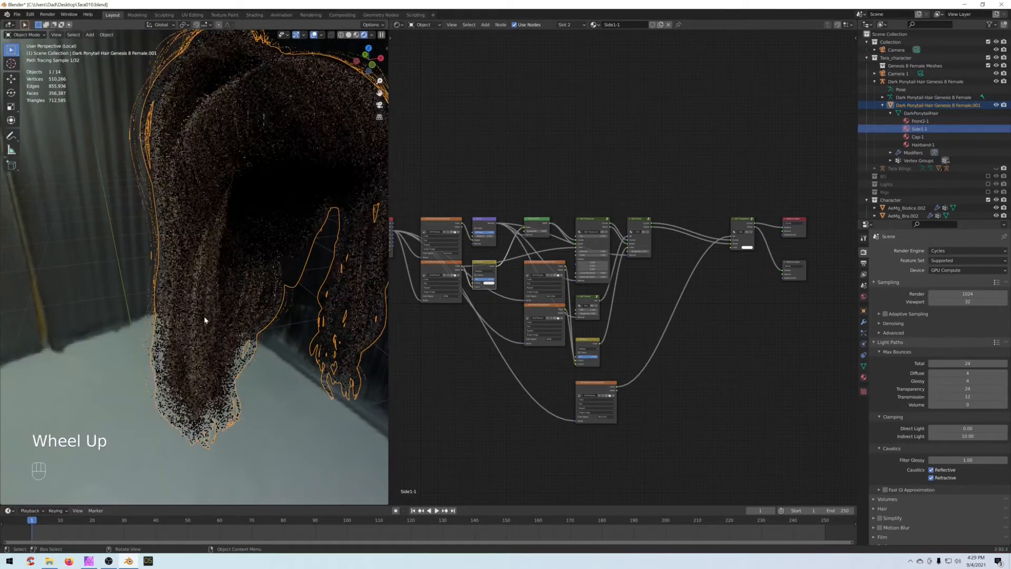
Step: Move the two image texture nodes feeding the lower Multiply node beneath the other textures in the Side1-1 node tree
mouse_move(485, 174)
middle_mouse_down()
mouse_move(577, 126)
mouse_move(524, 121)
middle_mouse_up()
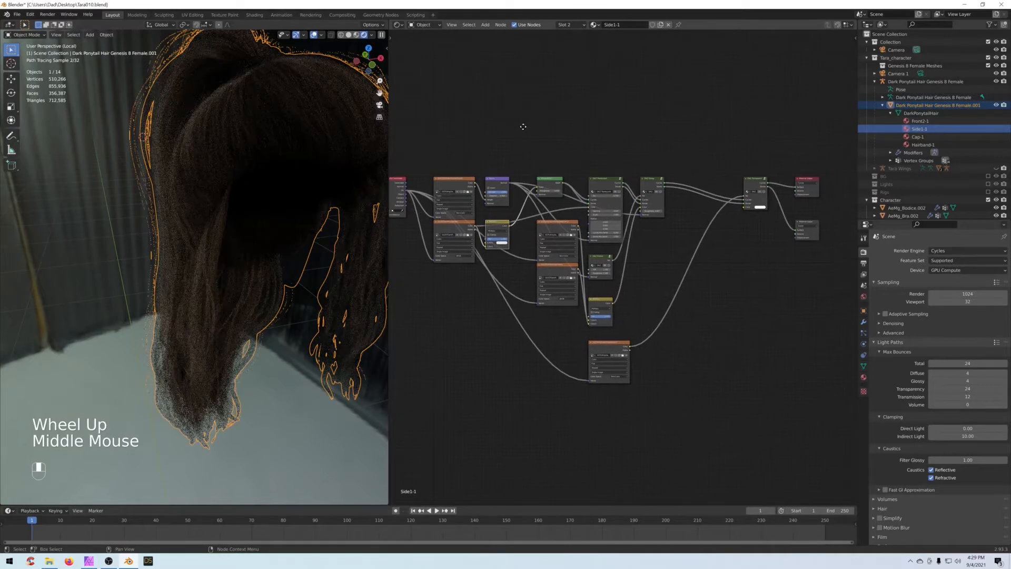
scroll(579, 165, "up", 2)
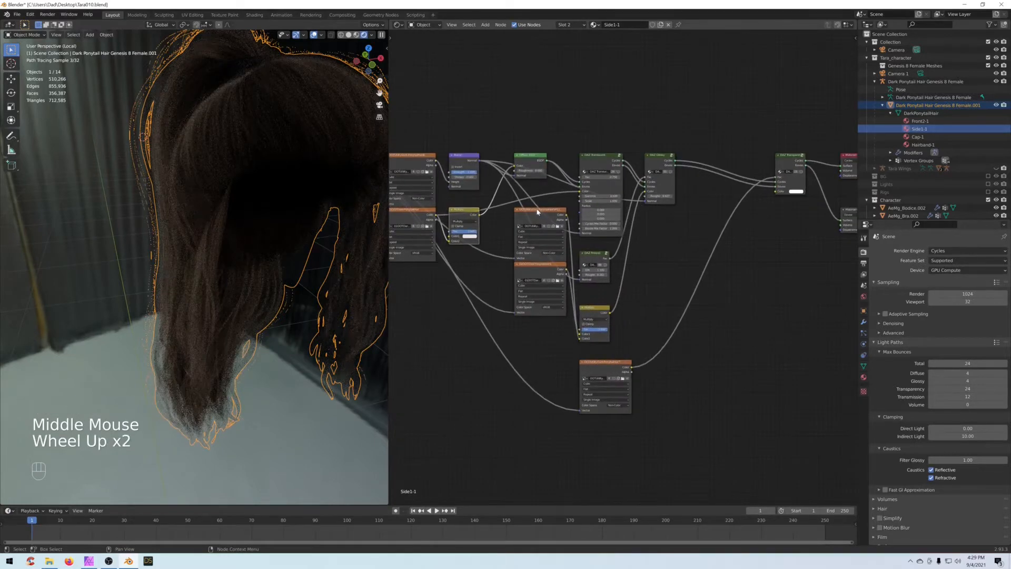
left_click_drag(535, 215, 417, 292)
middle_click_drag(517, 341, 556, 300)
left_click_drag(583, 223, 463, 319)
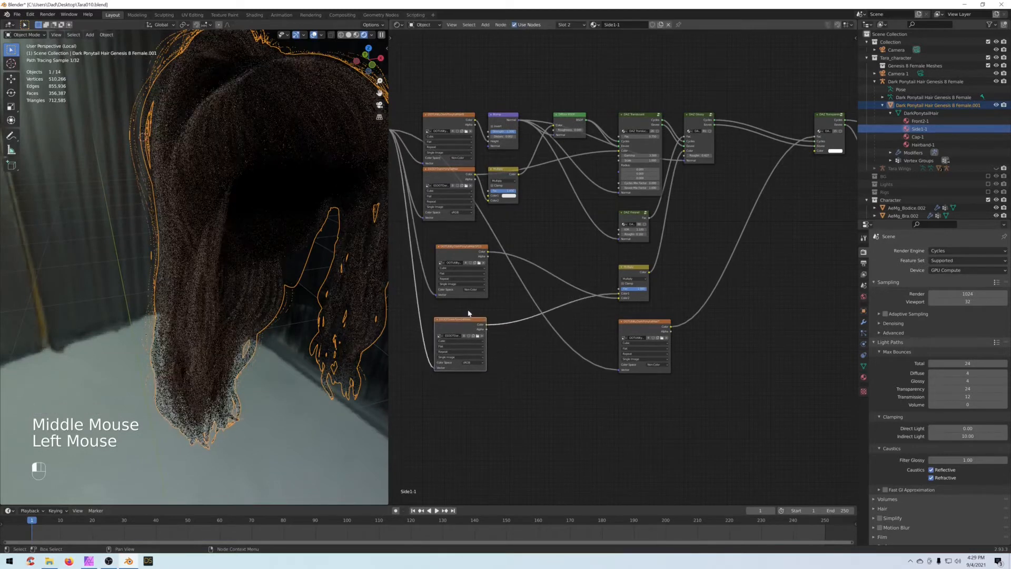
mouse_move(454, 253)
left_mouse_down()
mouse_move(434, 252)
mouse_move(444, 254)
left_mouse_up()
middle_click_drag(583, 239, 592, 300)
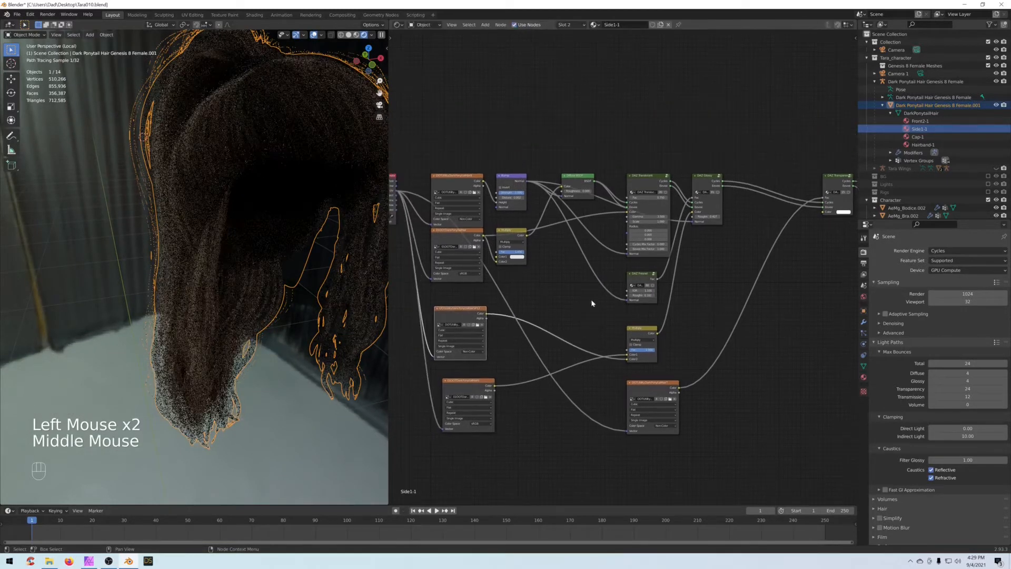
Step: Set the Side1-1 material's Bump node to a strength of 0.1 and a distance of 1
left_click(514, 193)
type(".1")
key("Return")
left_click(511, 198)
type("1")
key("Return")
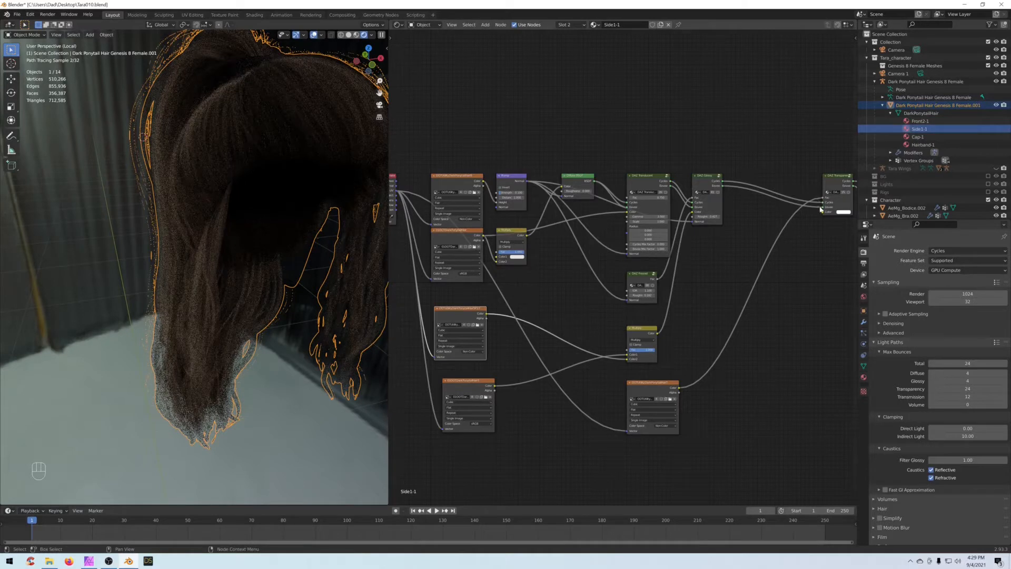
Step: Delete the second, lower Material Output node in Side1-1 and shift the DAZ Transparent node closer to the DAZ Glossy node
middle_click_drag(797, 198, 695, 209)
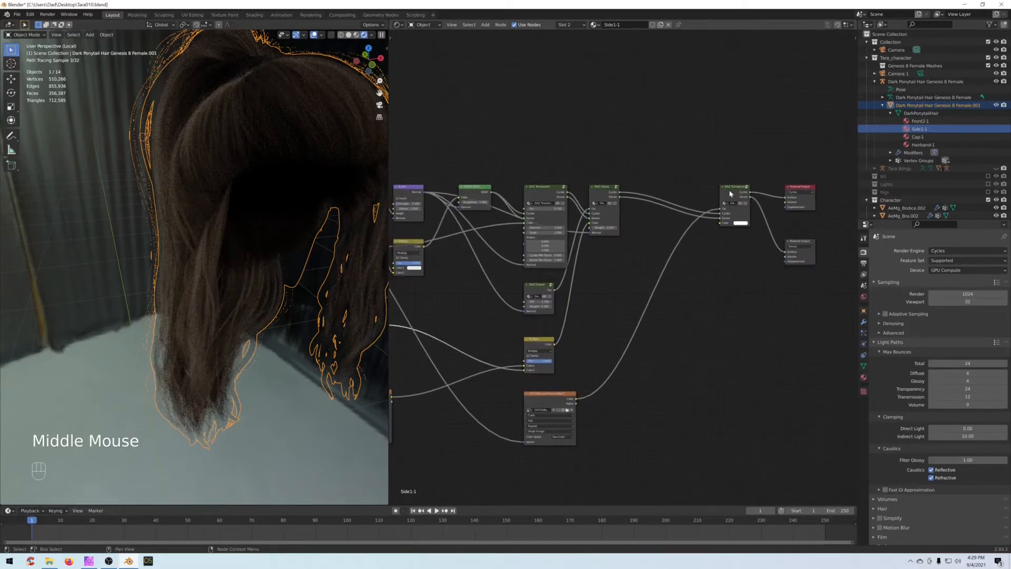
left_click_drag(729, 192, 691, 198)
left_click_drag(762, 229, 833, 276)
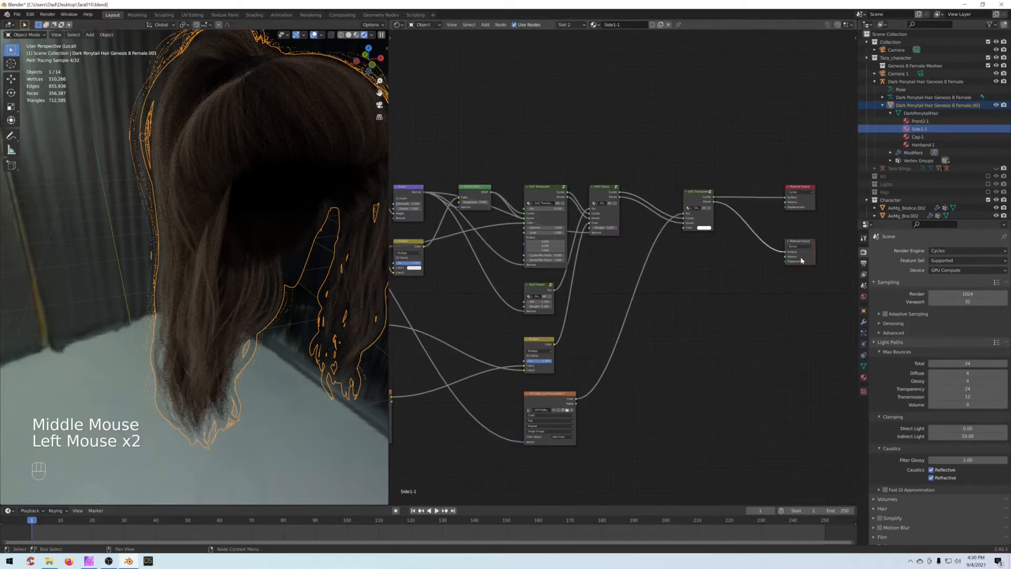
key("Delete")
left_click_drag(700, 197, 697, 197)
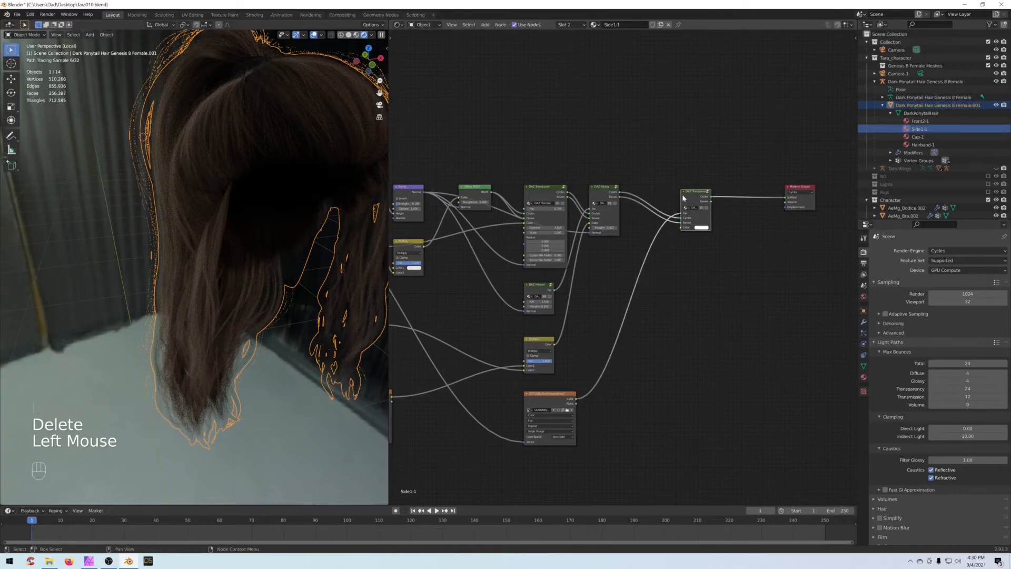
Step: Cut the link between DAZ Transparent and the Material Output in Side1-1, then reconnect the Cycles output to Surface
right_click_drag(762, 188, 765, 221, "ctrl")
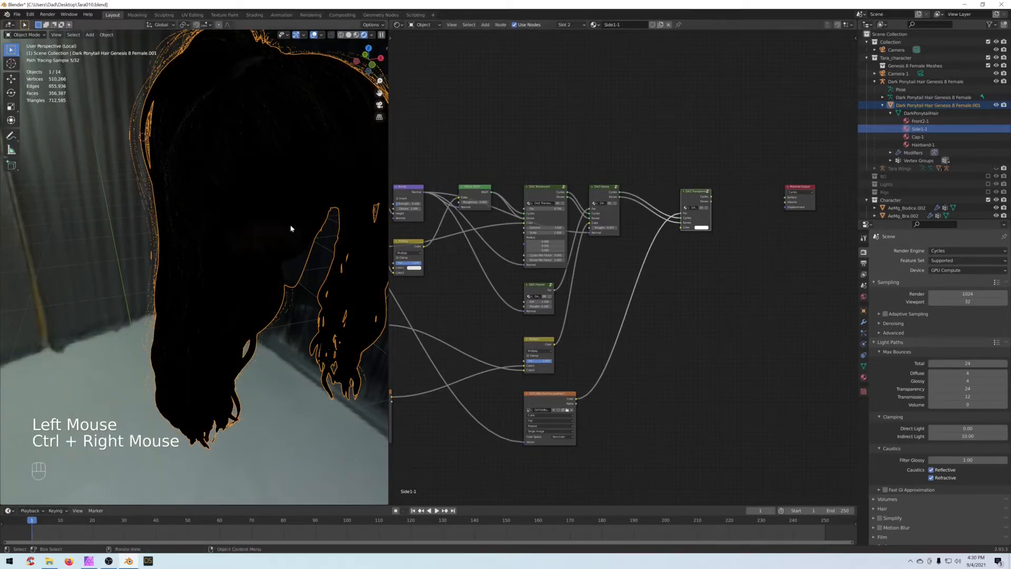
scroll(232, 251, "down", 1)
middle_click_drag(231, 250, 296, 254)
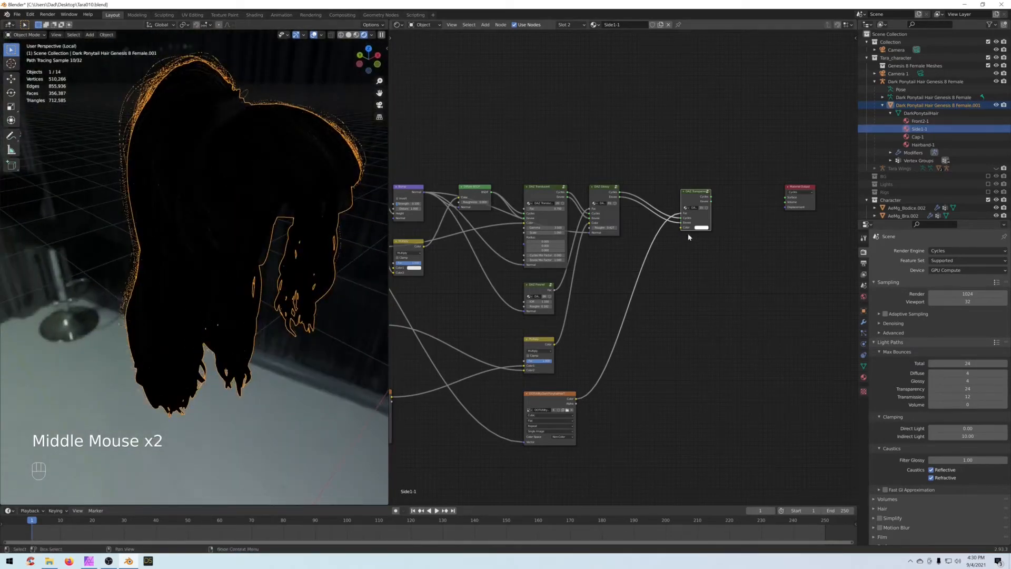
left_click_drag(711, 197, 713, 198)
left_click_drag(779, 202, 784, 198)
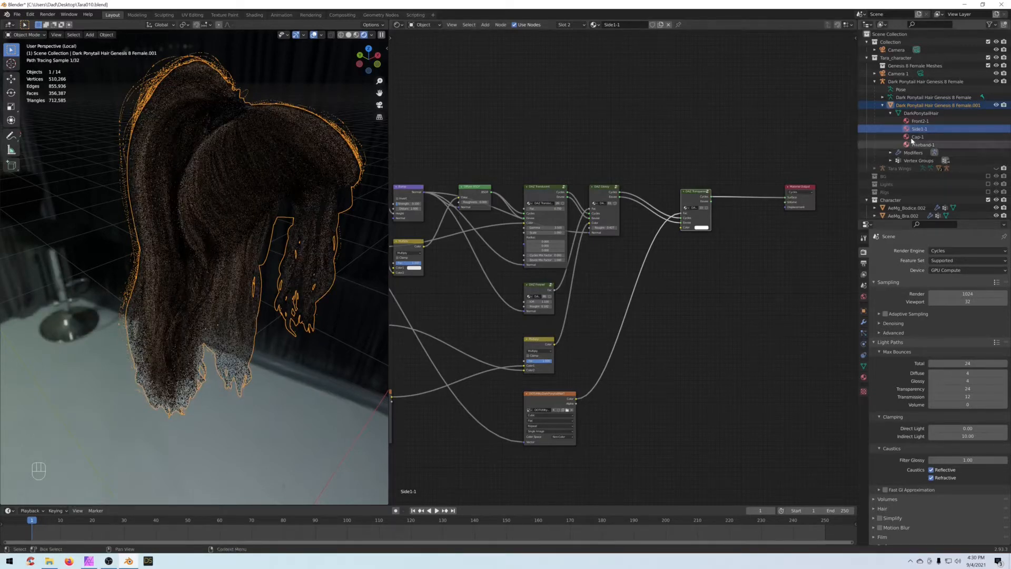
Step: In the Front2-1 material, delete the second Material Output and relink the DAZ Transparent node's Cycles output to the remaining output's Surface
left_click(917, 121)
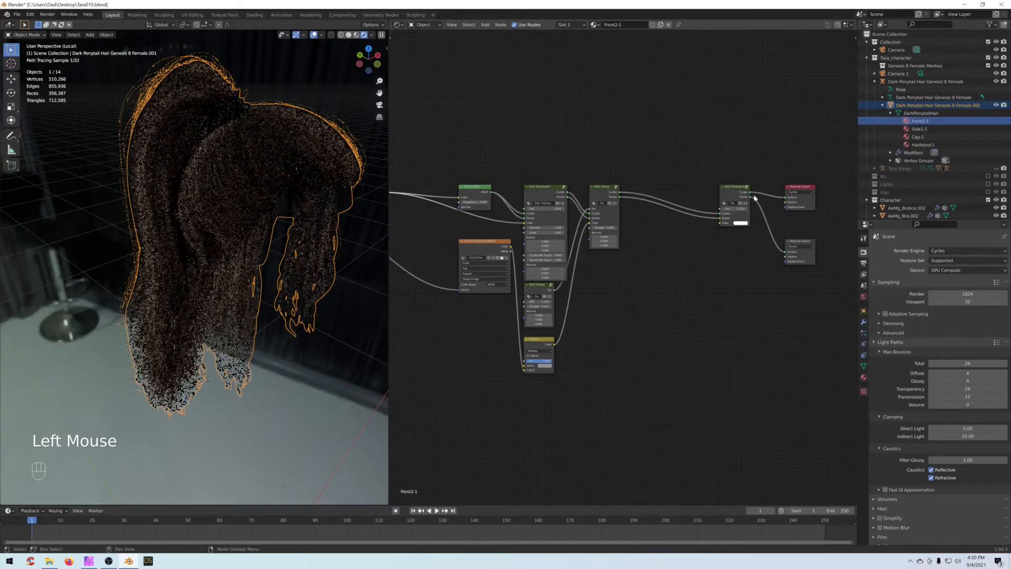
left_click(811, 258)
key("Delete")
right_click_drag(774, 190, 778, 210, "ctrl")
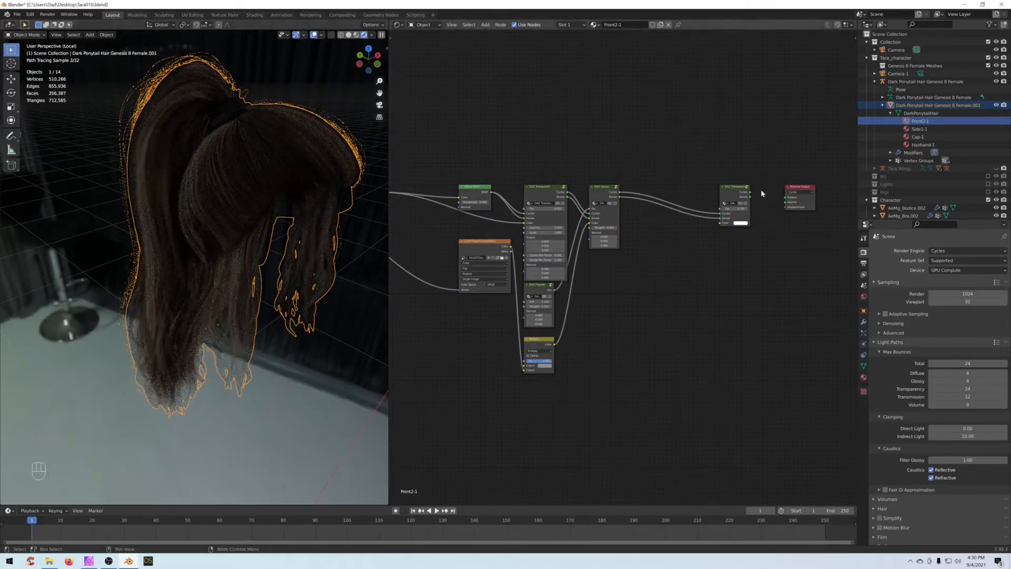
left_click_drag(752, 193, 786, 199)
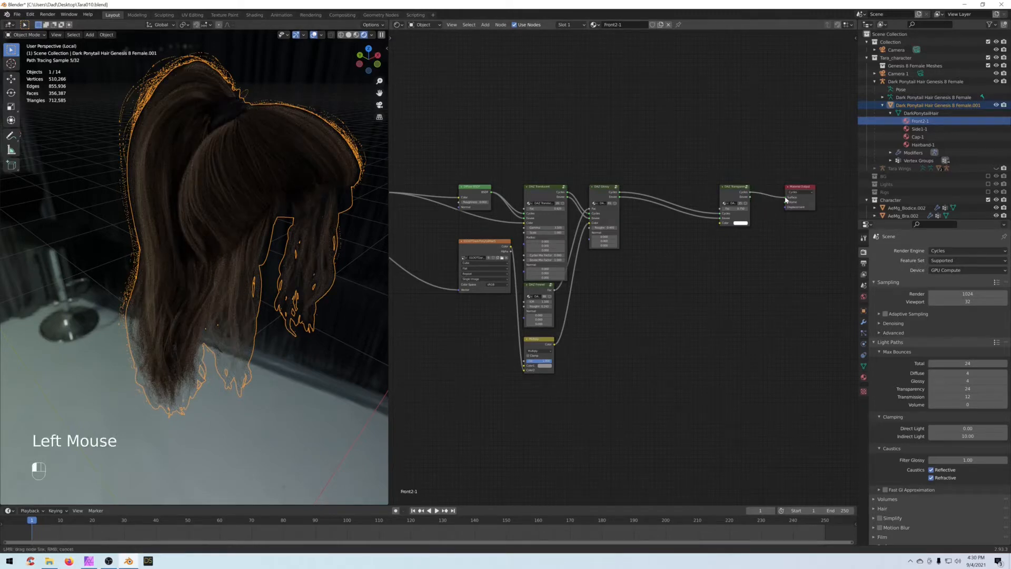
Step: Preview the image texture driving the Side1-1 material's transparency directly on the hair and inspect the strand mask
left_click(920, 130)
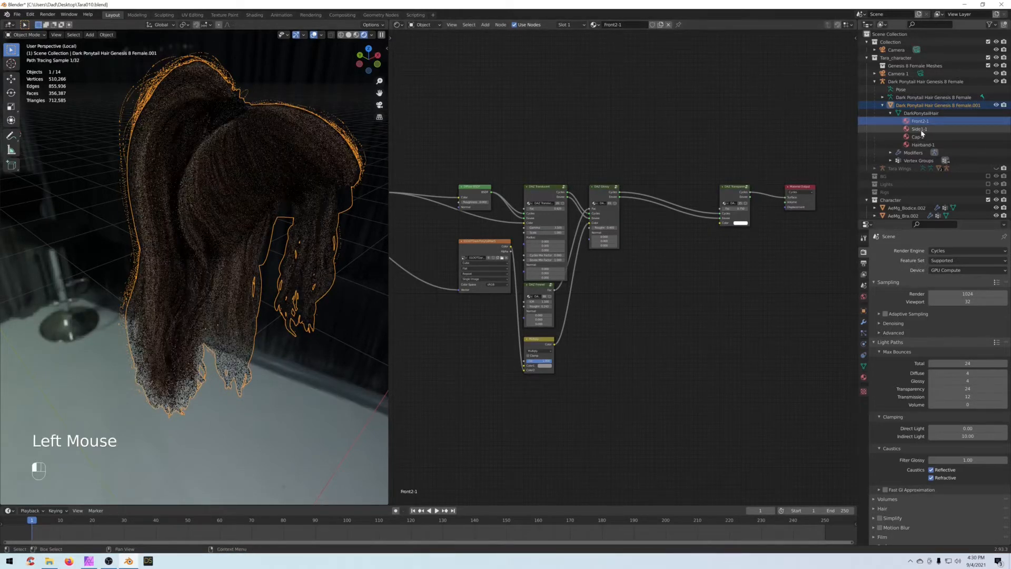
middle_click_drag(652, 251, 706, 256)
scroll(661, 263, "down", 1)
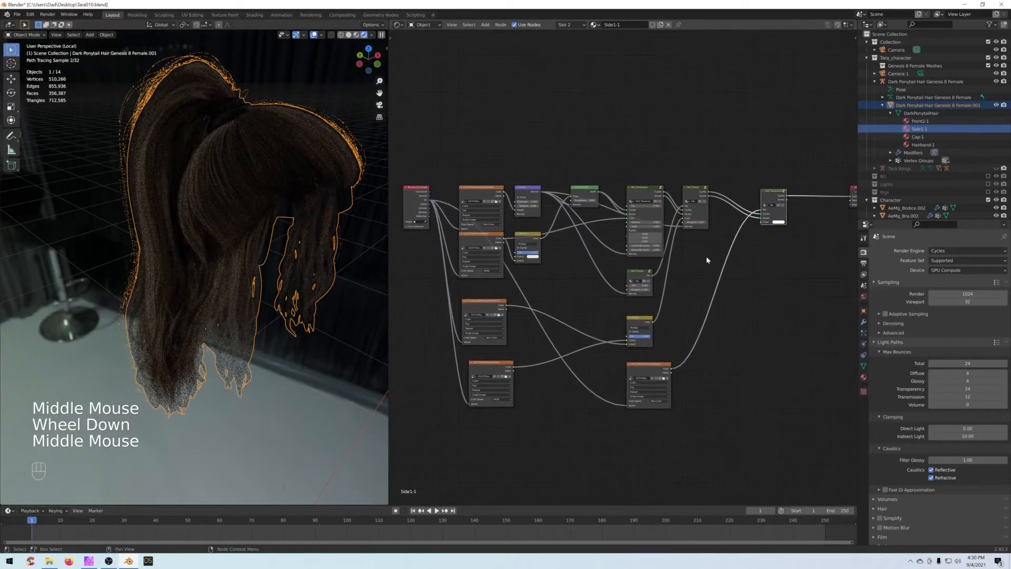
scroll(707, 257, "up", 2)
scroll(719, 248, "up", 2)
middle_click_drag(720, 248, 698, 282)
scroll(700, 256, "down", 2)
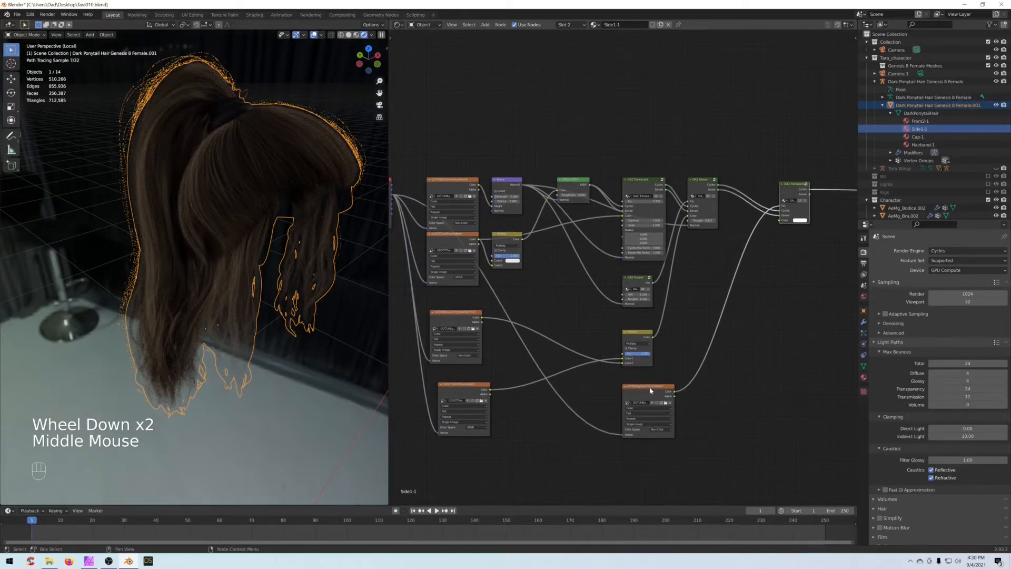
double_click(643, 398)
left_click_drag(643, 399, 635, 410)
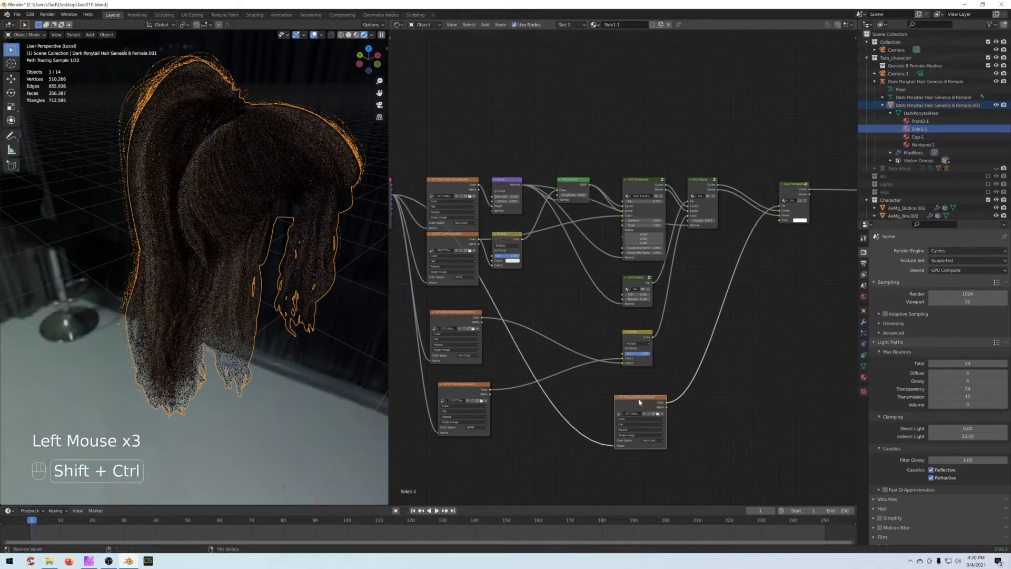
left_click(638, 404, "ctrl+shift")
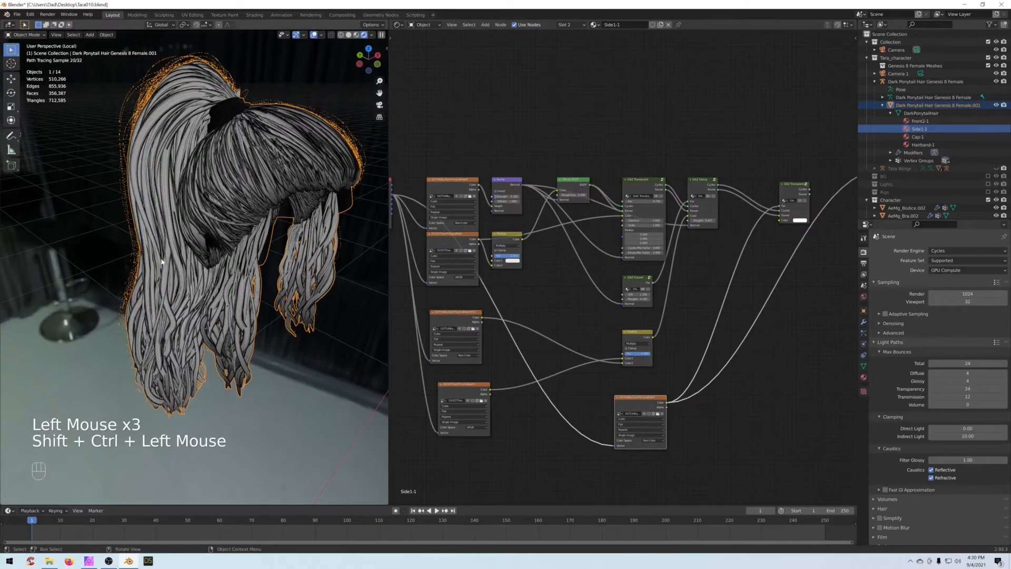
scroll(159, 170, "up", 1)
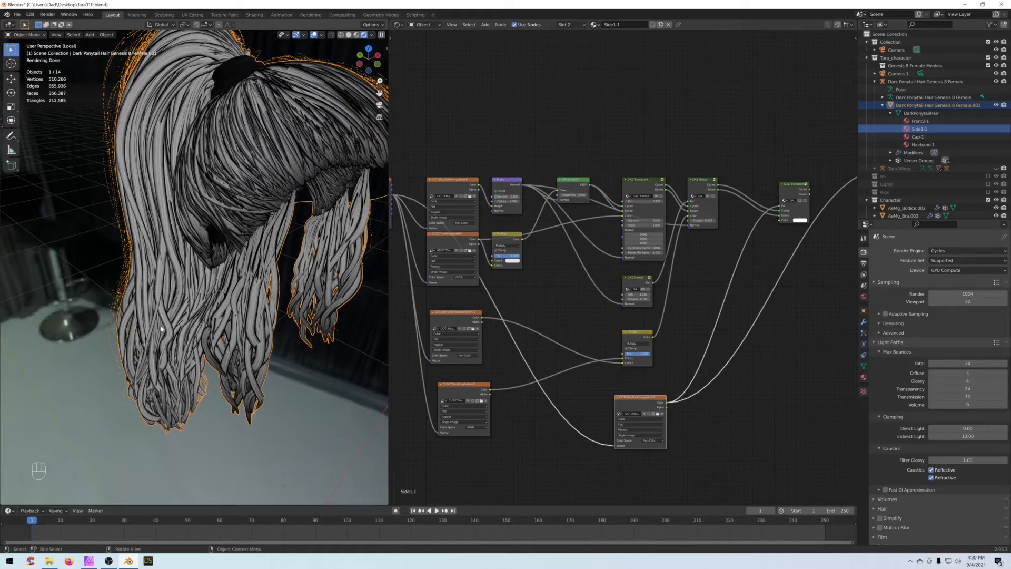
Step: Insert a ColorRamp node after the previewed transparency texture and move its white stop toward the black stop to brighten the mask
left_click_drag(638, 406, 621, 412)
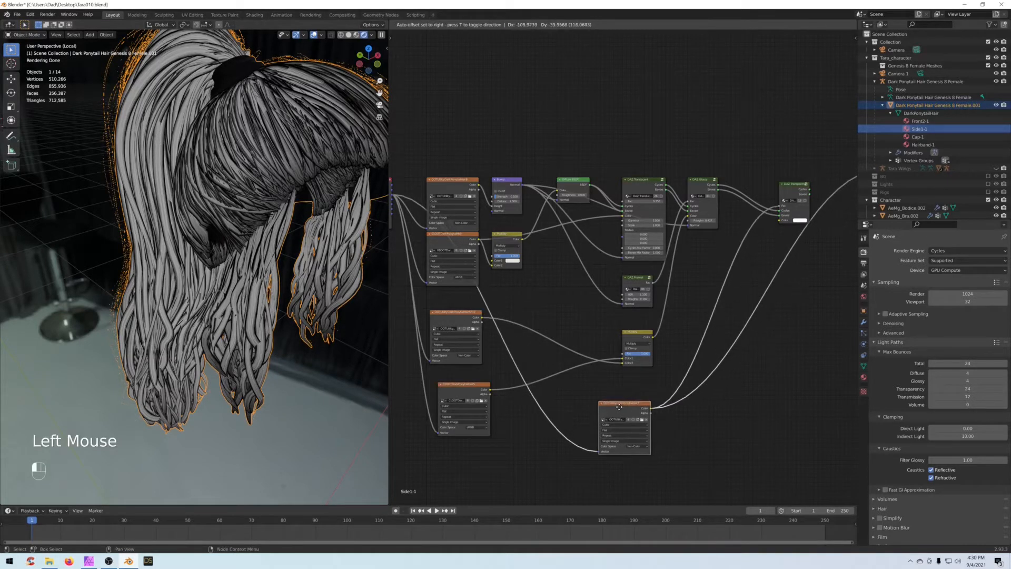
left_click(701, 428)
key("shift+a")
mouse_move(684, 445)
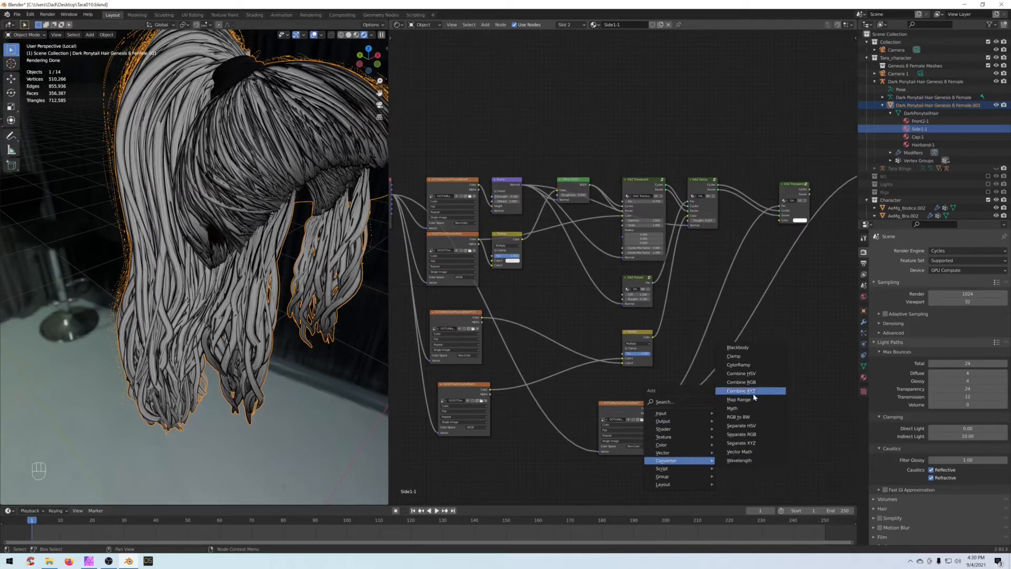
left_click(740, 364)
left_click(768, 356)
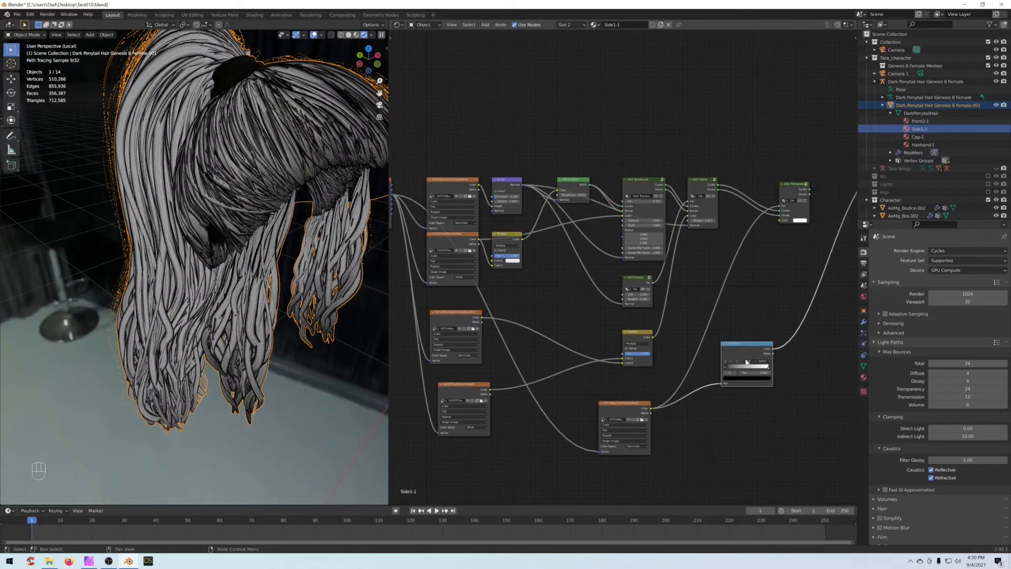
scroll(768, 370, "up", 2)
middle_click_drag(768, 370, 700, 327)
left_click_drag(710, 312, 676, 312)
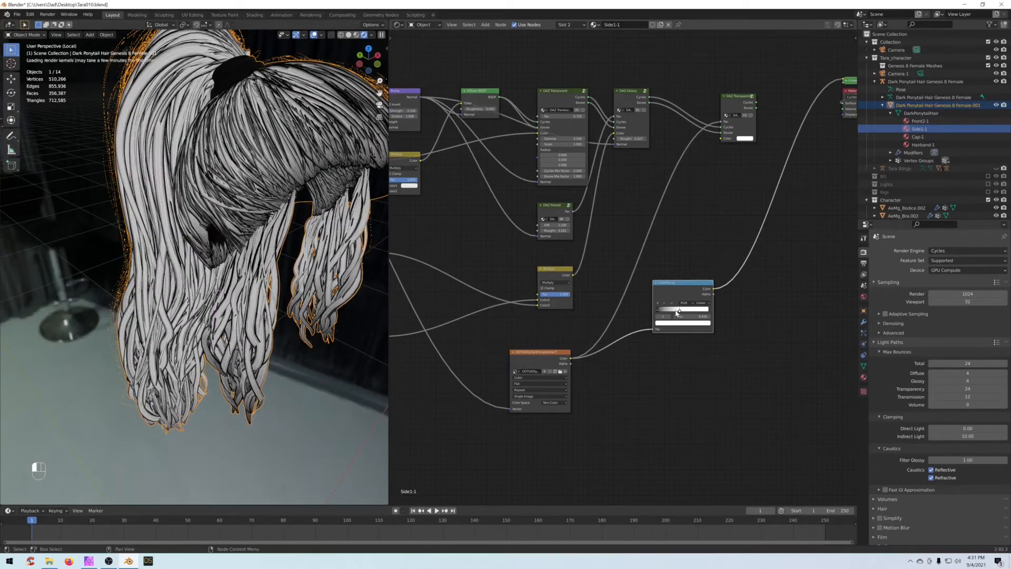
middle_click_drag(752, 272, 720, 319)
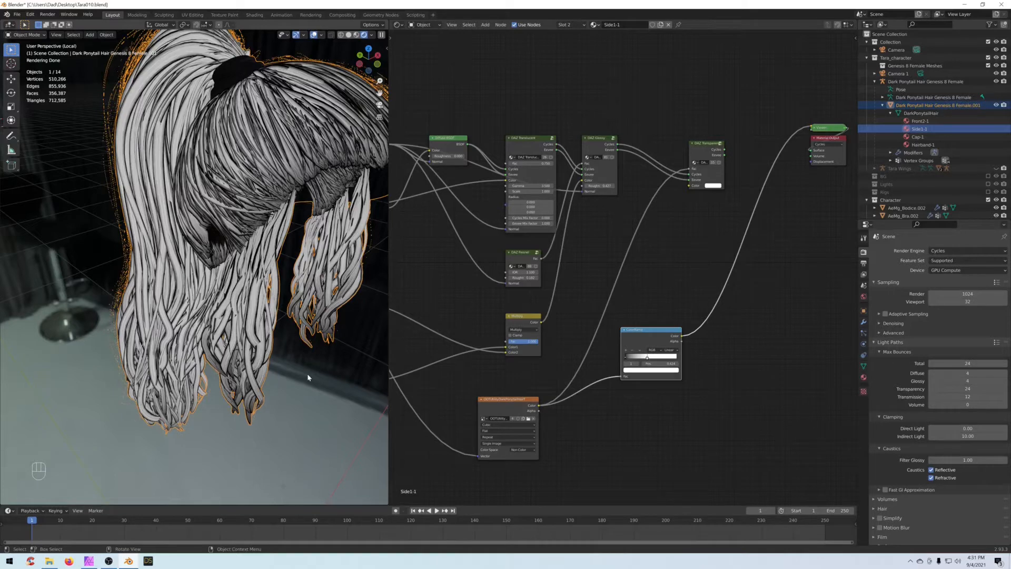
Step: Restore the DAZ Transparent node as the material's output and feed its Fac input from the ColorRamp's Color
middle_click_drag(701, 264, 611, 287)
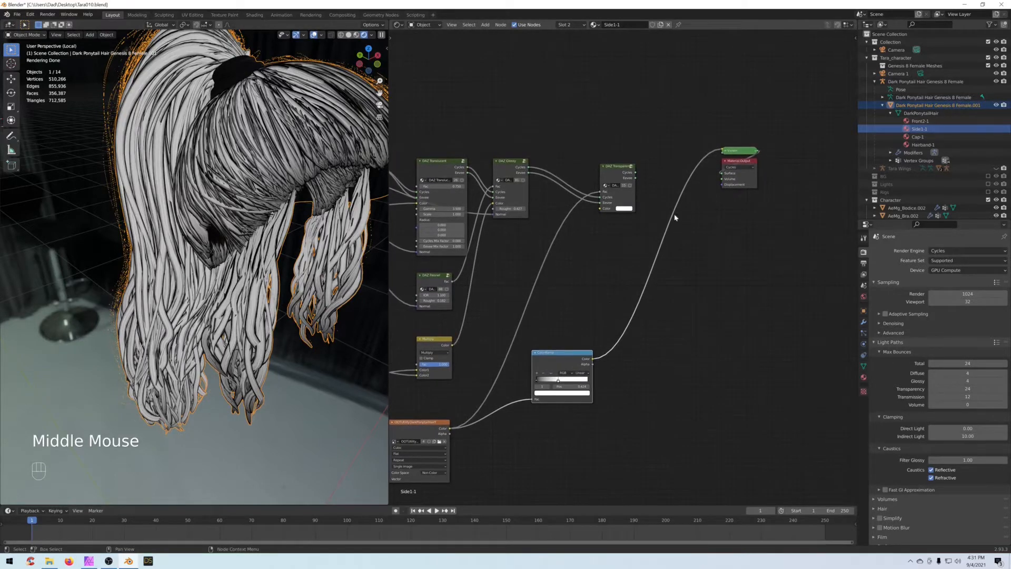
left_click(613, 172, "ctrl+shift")
middle_click_drag(598, 365, 633, 330)
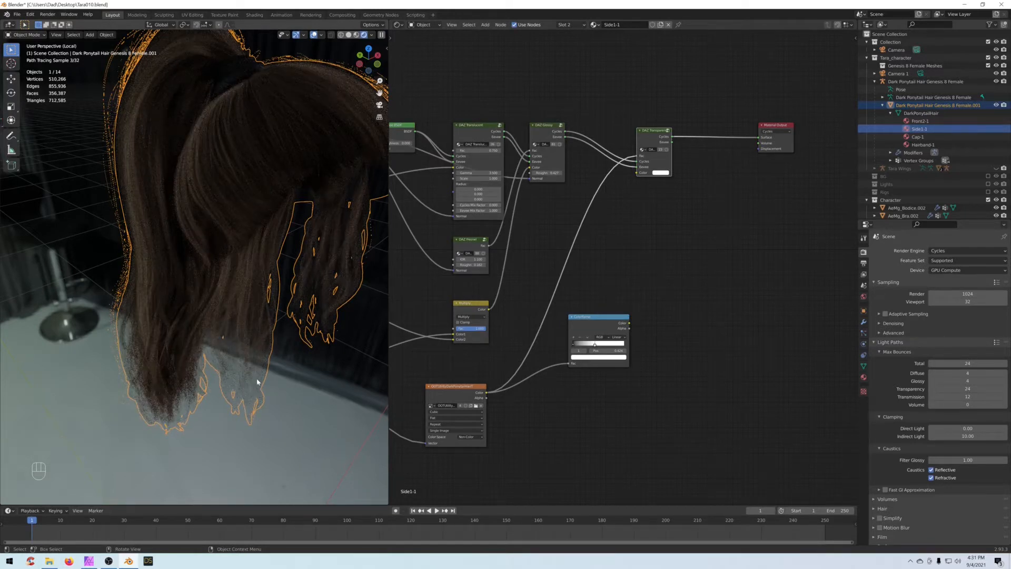
left_click_drag(629, 323, 700, 131)
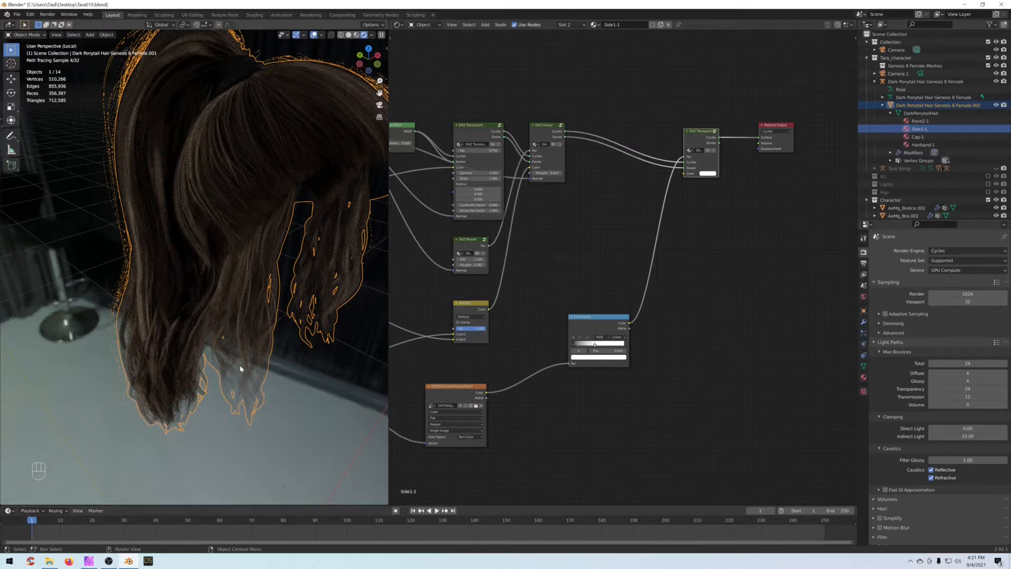
left_click_drag(605, 320, 603, 303)
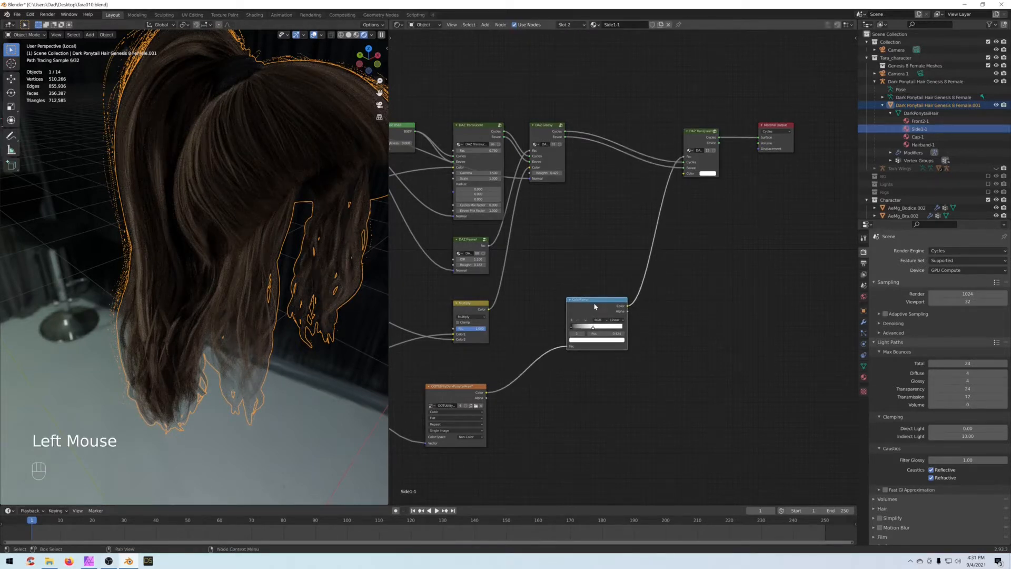
Step: Set the position of the ColorRamp's white stop to 0.2, checking the hair ends up close
scroll(595, 306, "up", 1)
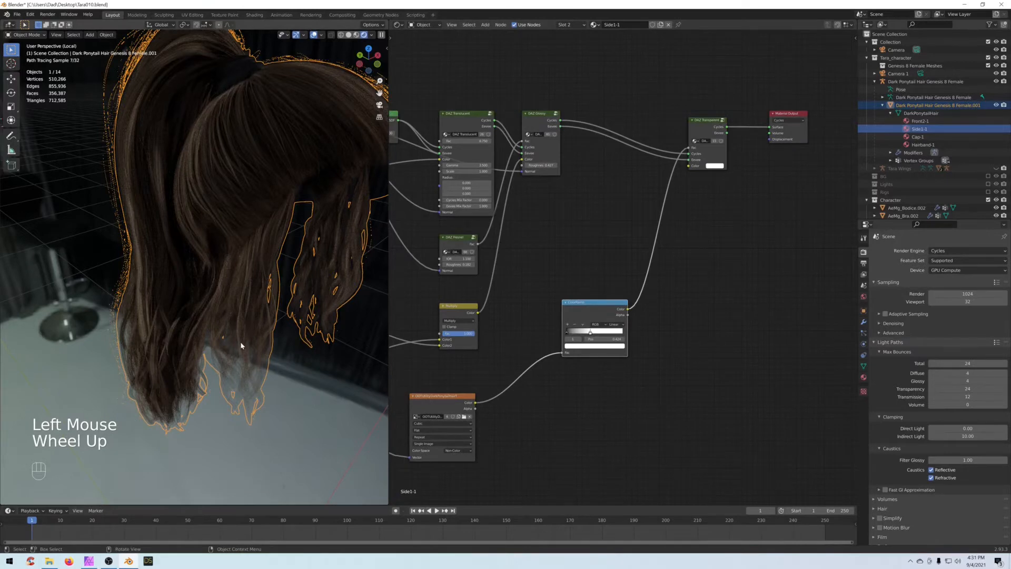
scroll(240, 341, "up", 2)
left_click(590, 333)
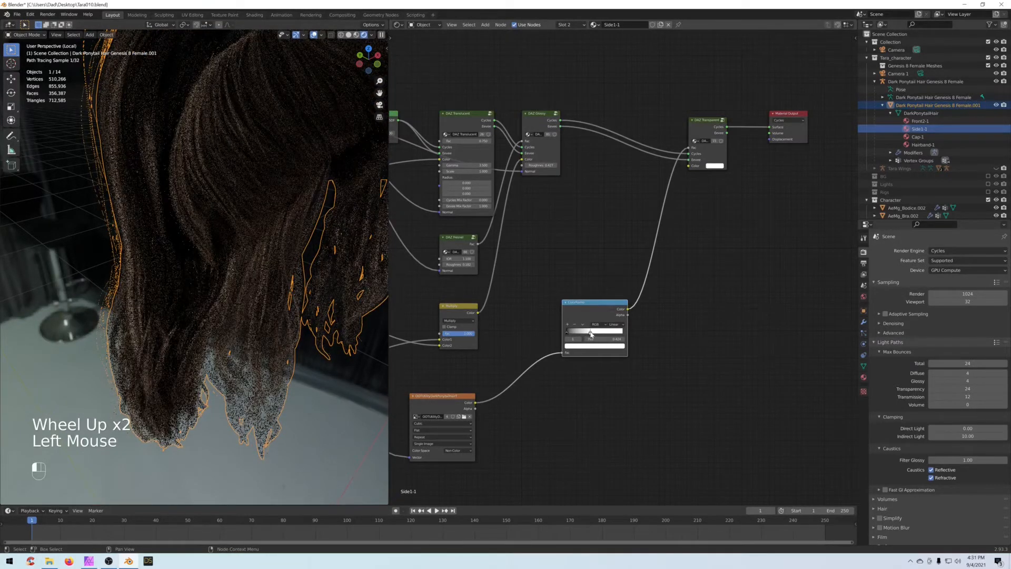
left_click_drag(582, 334, 575, 335)
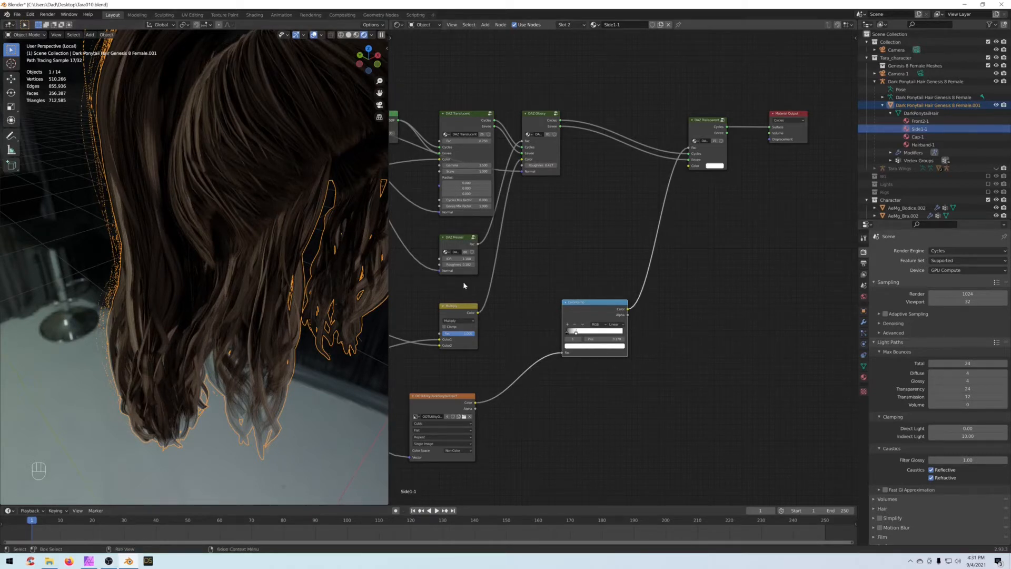
left_click(597, 338)
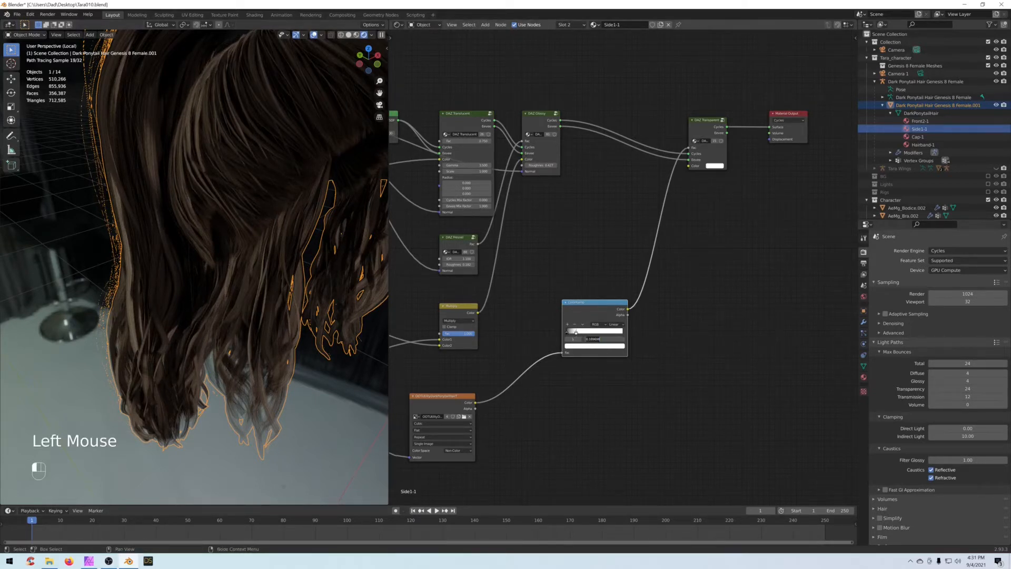
key("BackSpace")
type("0.2")
key("Return")
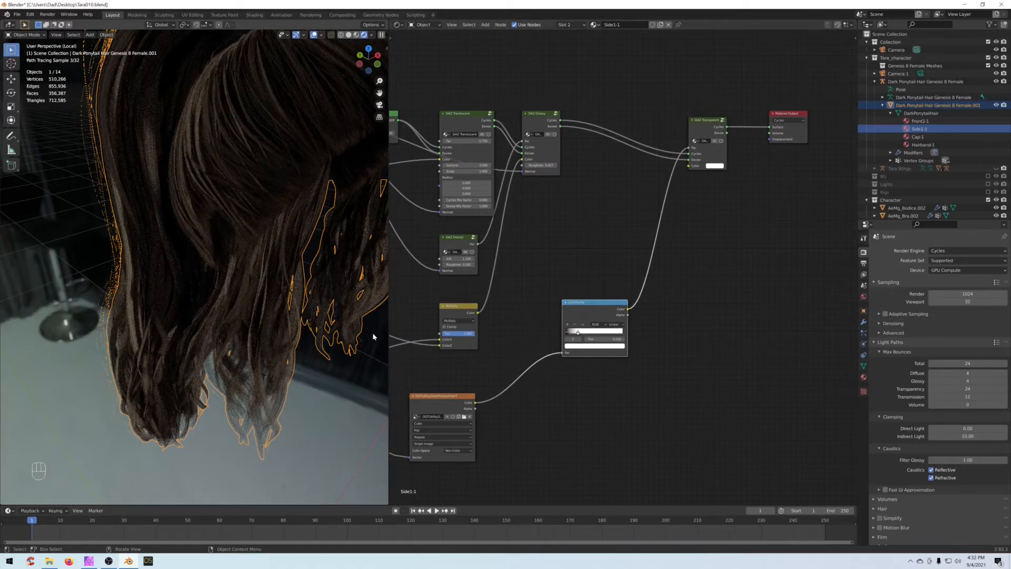
Step: Move the Bump node and the image texture feeding it upward in the Side1-1 node tree
left_click(577, 323)
middle_click_drag(576, 323, 559, 300)
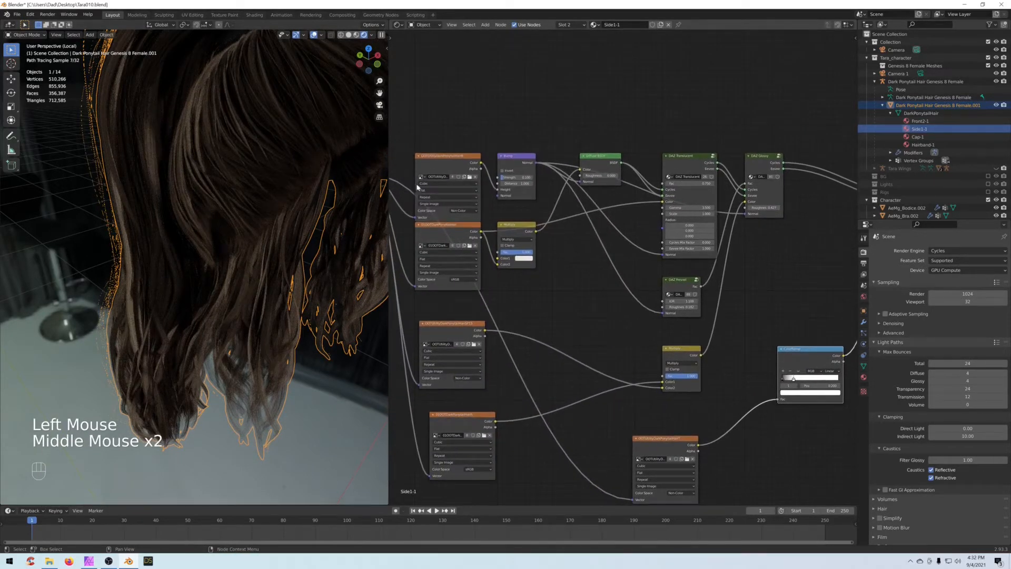
left_click_drag(432, 154, 432, 136)
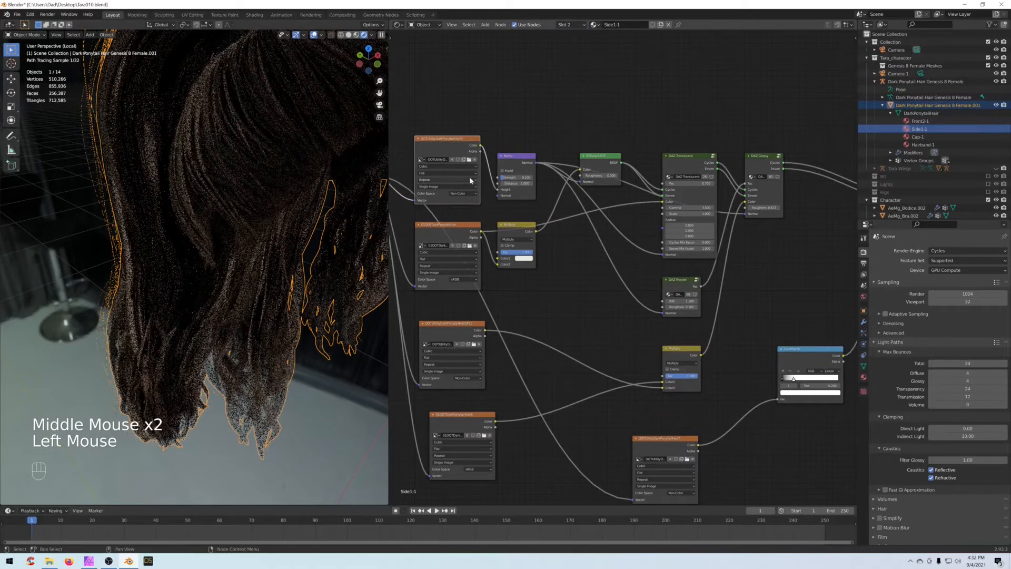
left_click_drag(510, 168, 507, 159)
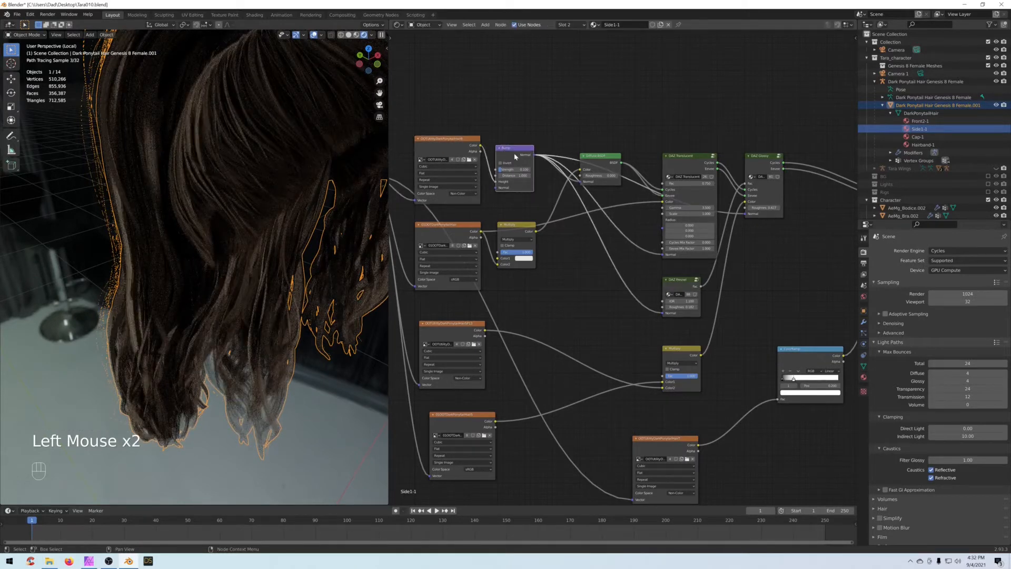
Step: Preview the Bump node's normals and the image texture feeding it directly on the hair
left_click(515, 156, "ctrl+shift")
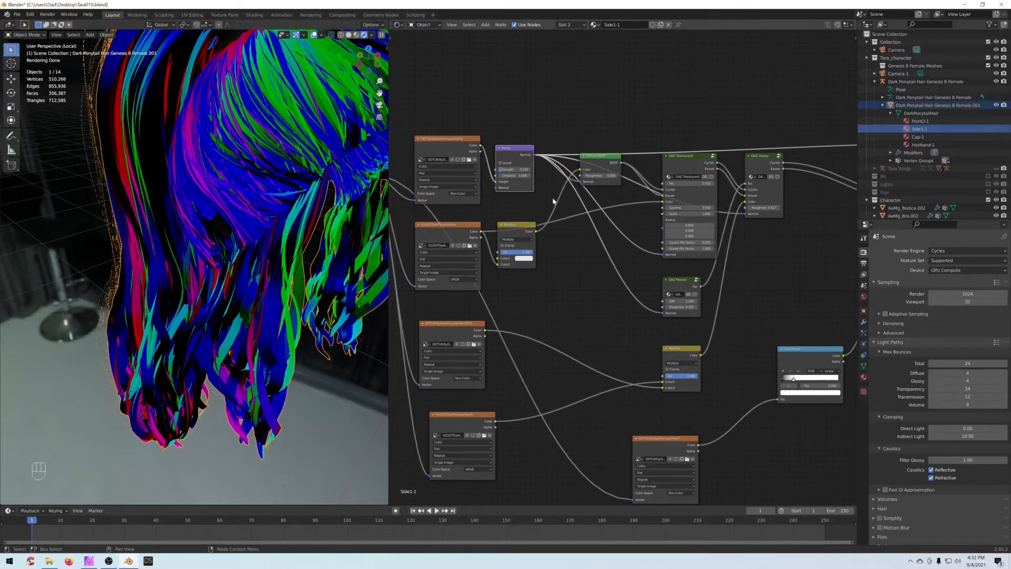
middle_click_drag(553, 200, 548, 224)
left_click(437, 164, "ctrl+shift")
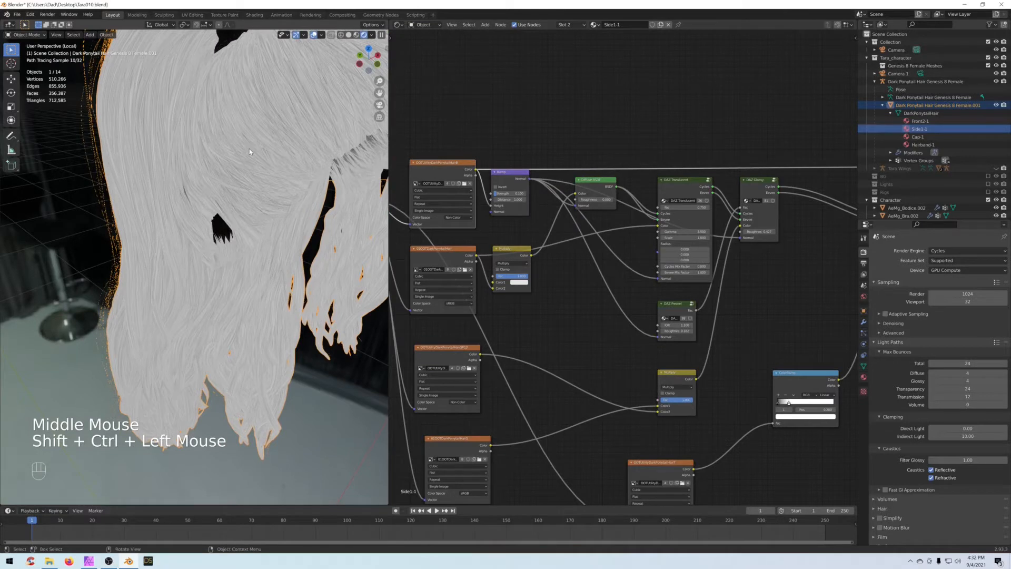
middle_click_drag(651, 120, 578, 108)
middle_click_drag(400, 240, 477, 202)
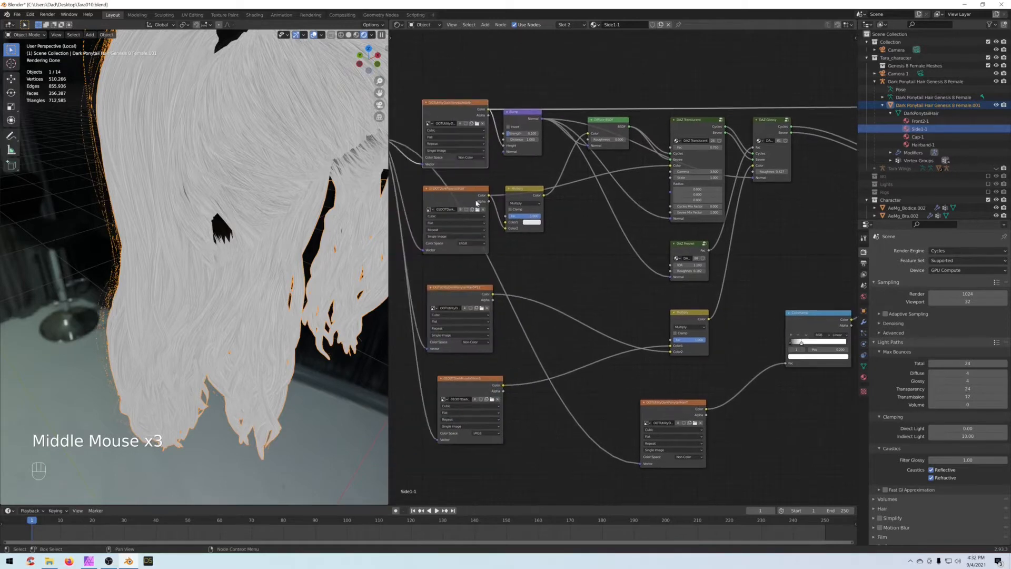
Step: Preview the hair's color texture, wire it directly into the Diffuse BSDF's Color, and delete the Multiply node between them
left_click(450, 198)
left_click(450, 199, "ctrl+shift")
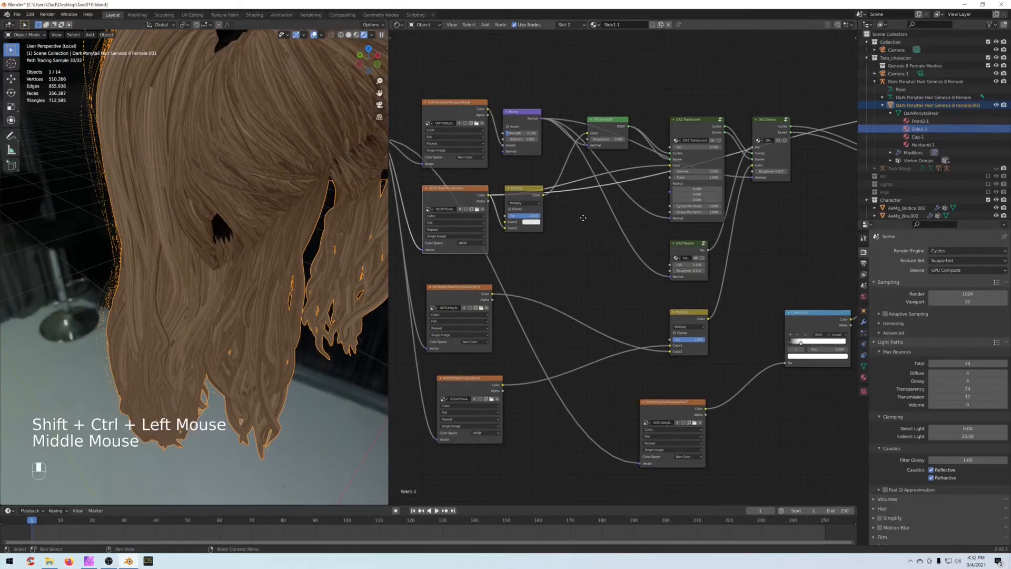
middle_click_drag(498, 179, 497, 164)
left_click_drag(520, 190, 519, 215)
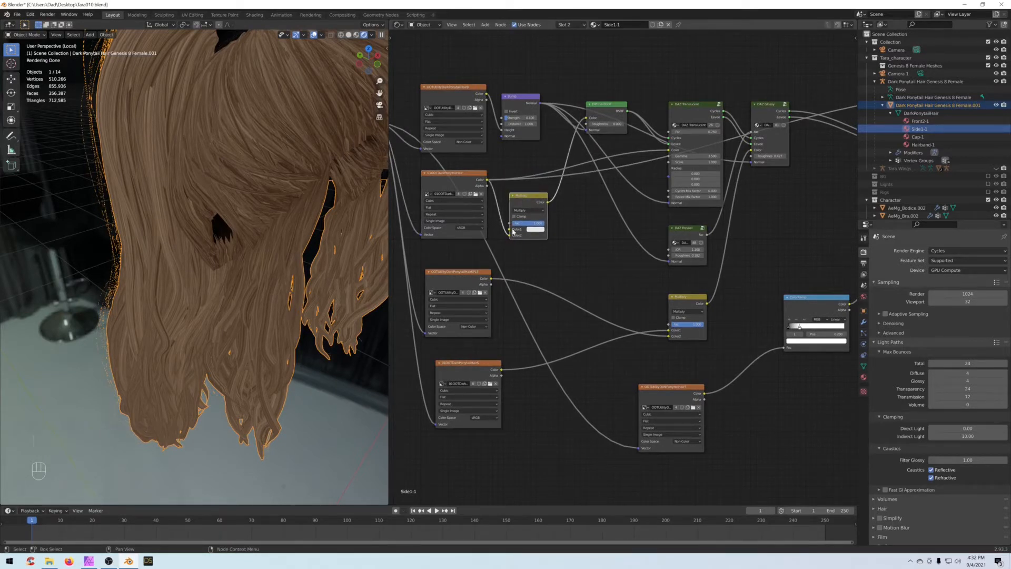
middle_click_drag(579, 198, 530, 231)
left_click_drag(439, 212, 538, 150)
left_click(476, 239)
key("Delete")
Step: Restore the DAZ Transparent node as the Side1-1 material's output
middle_click_drag(599, 213, 479, 236)
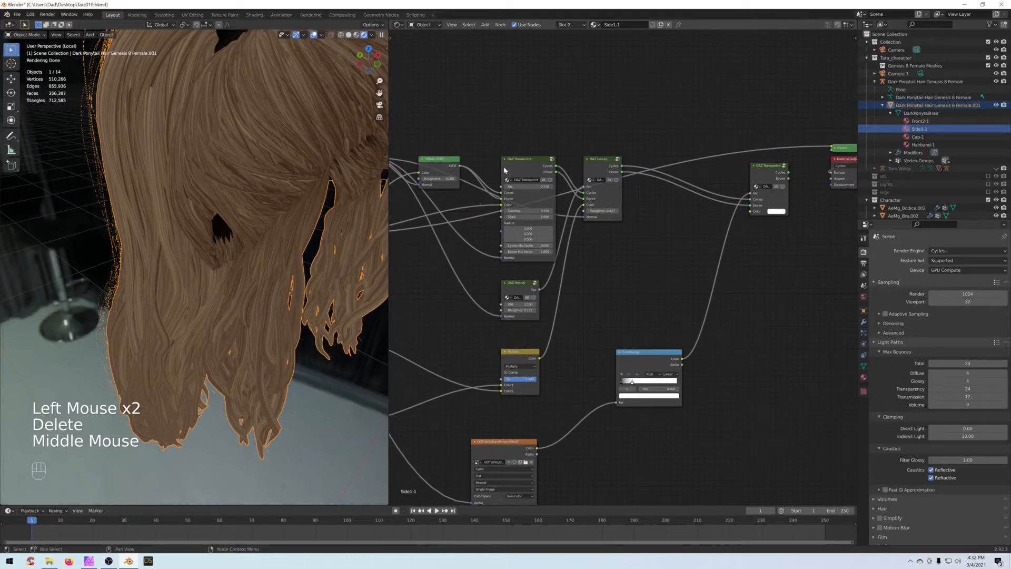
middle_click_drag(702, 173, 637, 164)
left_click(688, 163, "ctrl+shift")
Step: Move the lower image texture feeding the remaining Multiply node closer beneath the other texture that feeds it
middle_click_drag(443, 282, 587, 211)
middle_click_drag(417, 256, 526, 216)
left_click(481, 306)
mouse_move(483, 311)
left_mouse_down()
mouse_move(468, 299)
mouse_move(476, 300)
left_mouse_up()
left_click_drag(475, 217, 481, 217)
left_click(477, 292)
mouse_move(473, 292)
left_mouse_down()
mouse_move(483, 289)
mouse_move(474, 288)
left_mouse_up()
left_click(479, 289)
left_click(479, 288)
Step: Preview both image textures feeding the Multiply node on the hair, and reconnect DAZ Transparent to the material output
left_click(479, 288, "ctrl+shift")
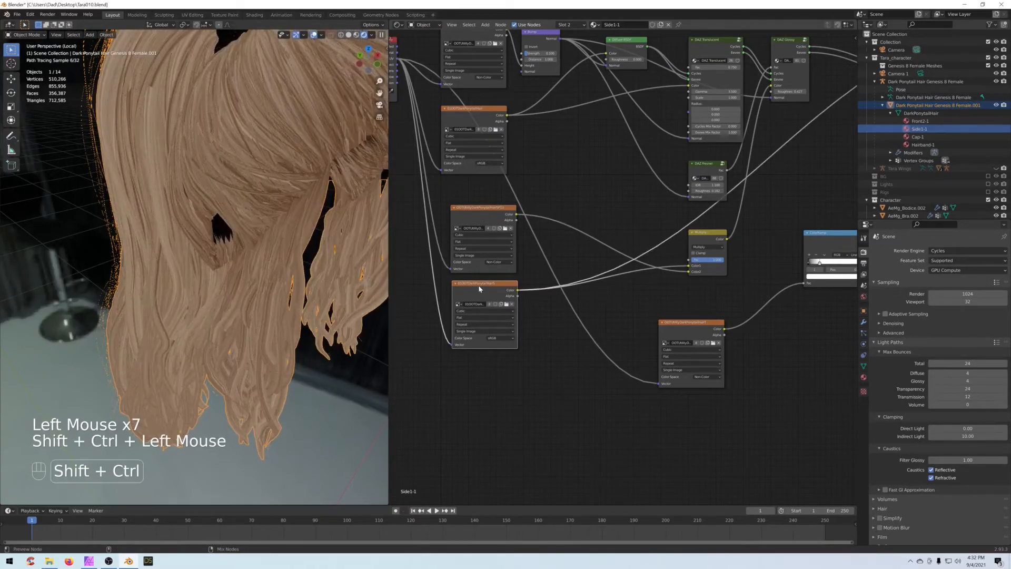
left_click(477, 215, "ctrl+shift")
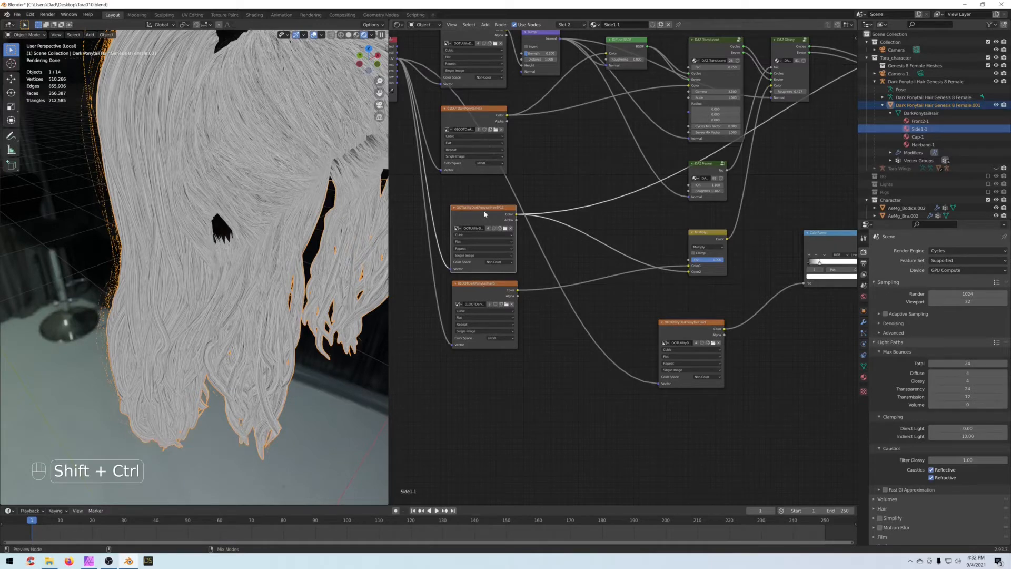
left_click(477, 289, "ctrl+shift")
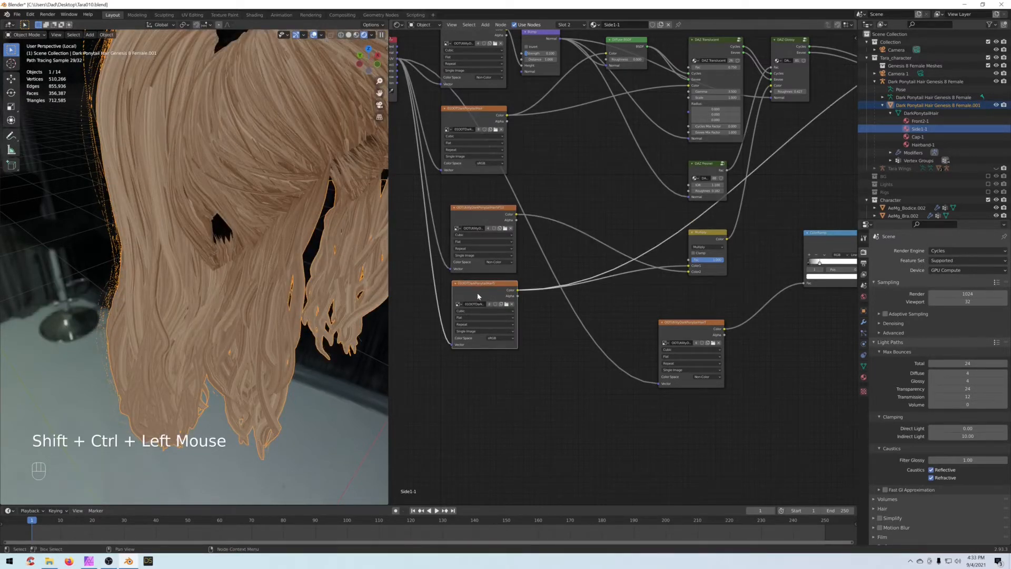
middle_click_drag(553, 213, 502, 293)
mouse_move(693, 219)
middle_mouse_down()
mouse_move(656, 251)
mouse_move(604, 234)
middle_mouse_up()
left_click(659, 173, "ctrl+shift")
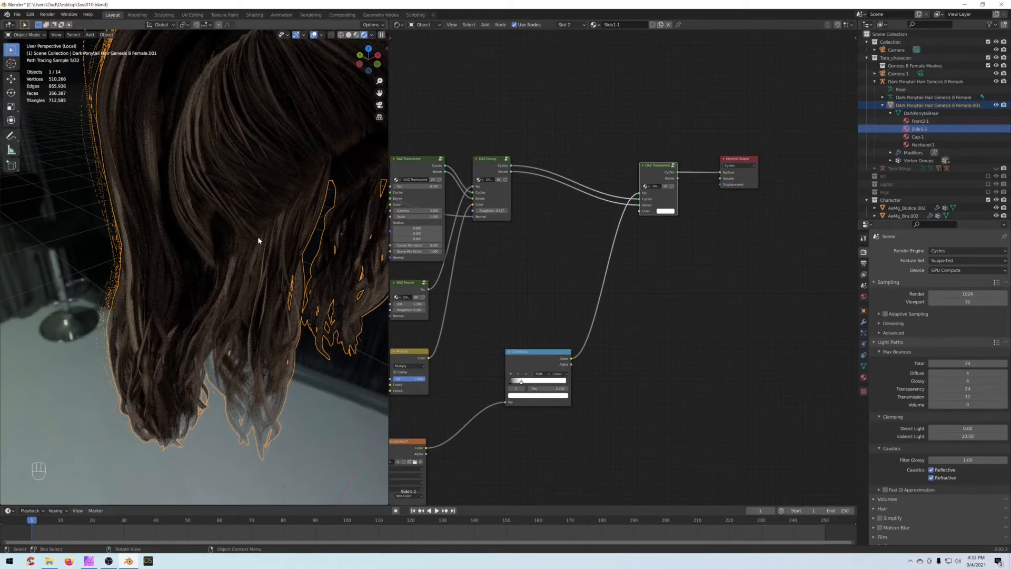
scroll(267, 243, "down", 2)
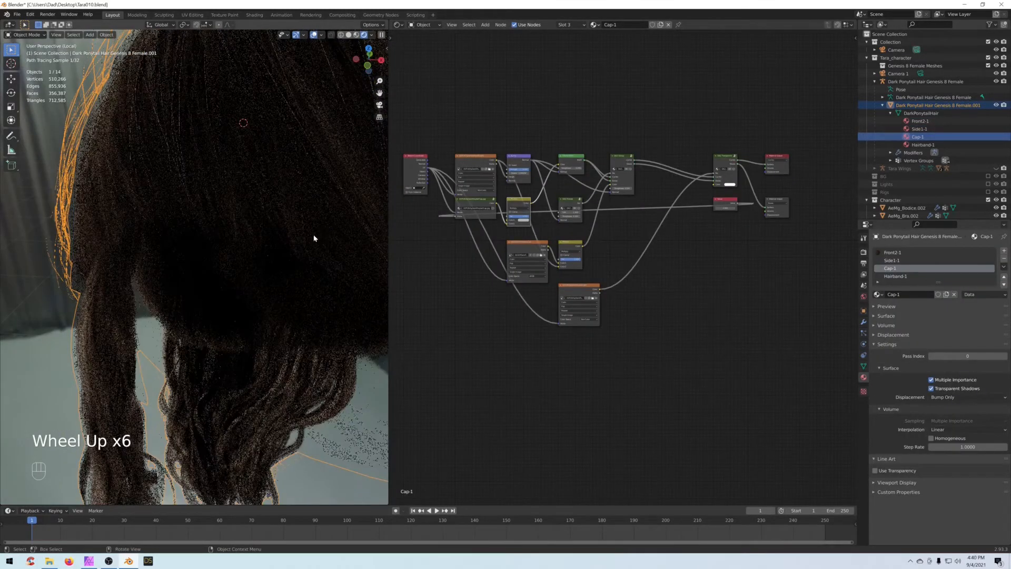
Step: Delete the second, lower Material Output node from the Cap-1 material
scroll(831, 273, "down", 2)
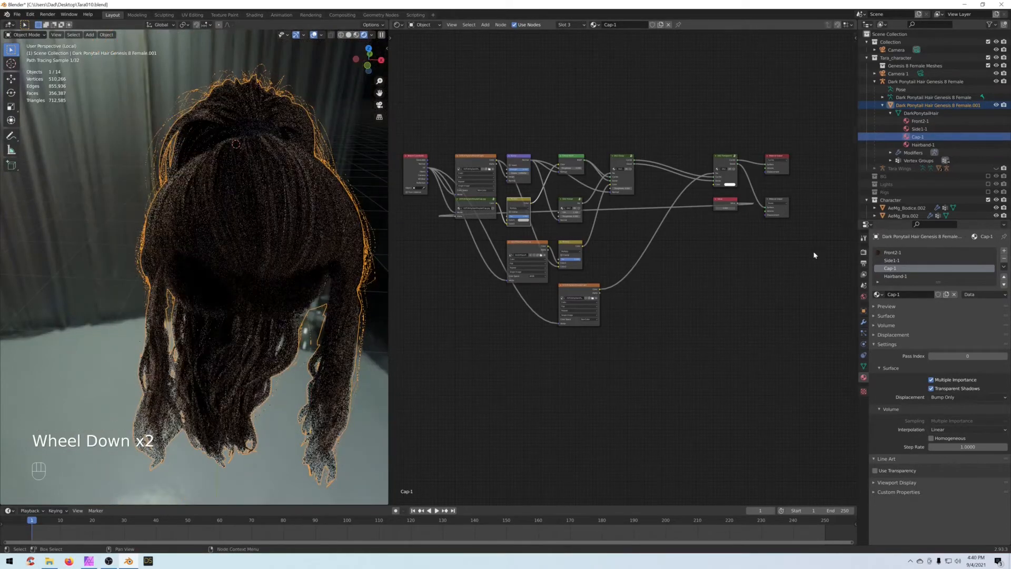
scroll(711, 259, "up", 2)
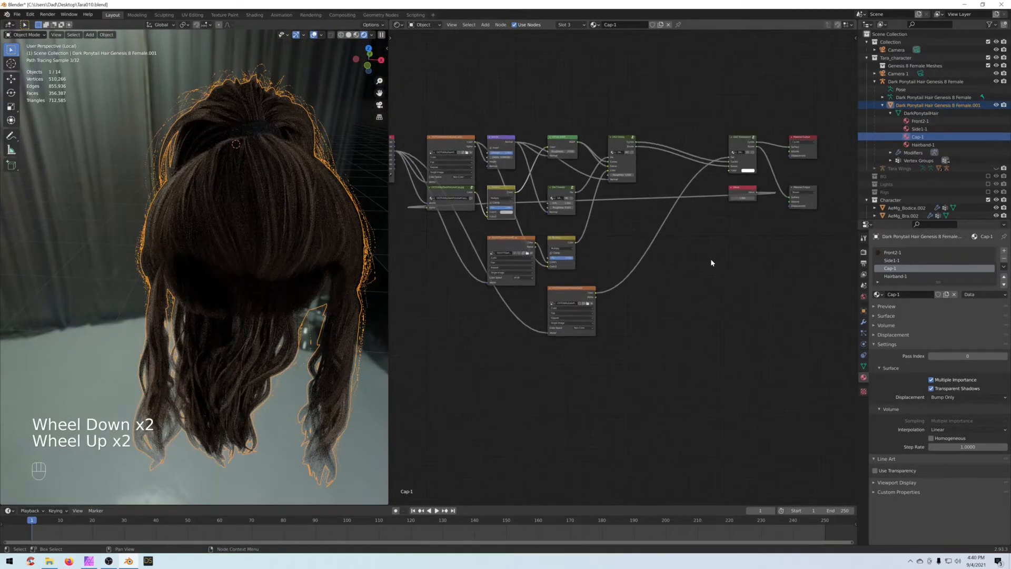
middle_click_drag(712, 258, 658, 304, "shift")
scroll(662, 257, "up", 2)
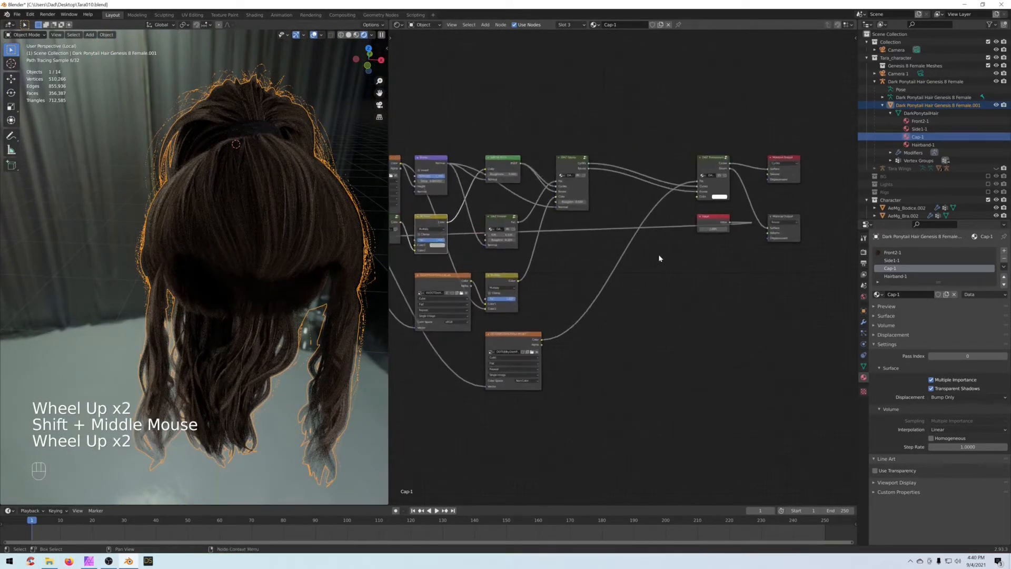
middle_click_drag(592, 263, 674, 264)
left_click(823, 225)
key("Delete")
Step: Set the Cap-1 material's Bump strength to 0.1 and its distance to 1
left_click(555, 184)
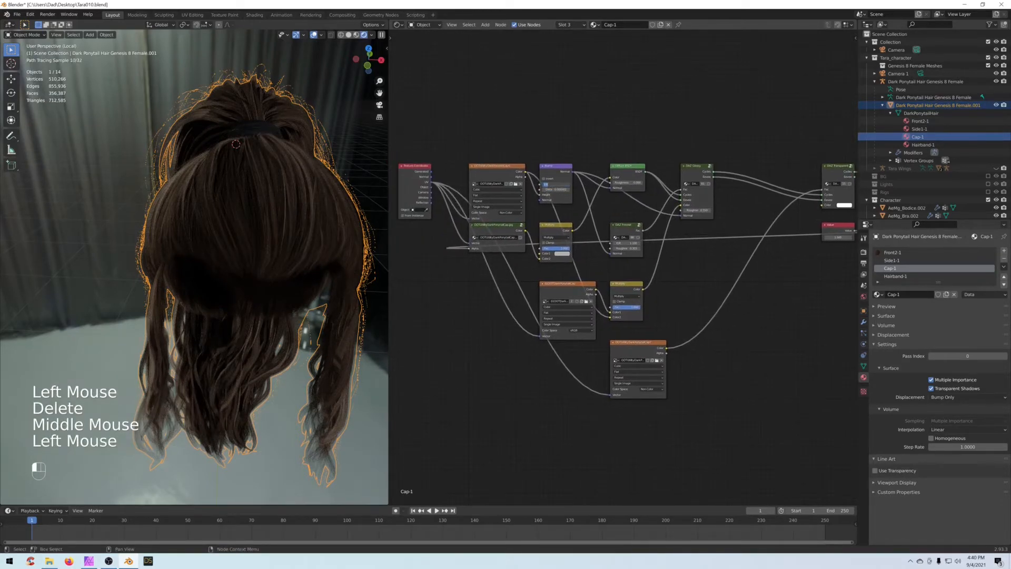
type(".1")
key("Return")
left_click(553, 189)
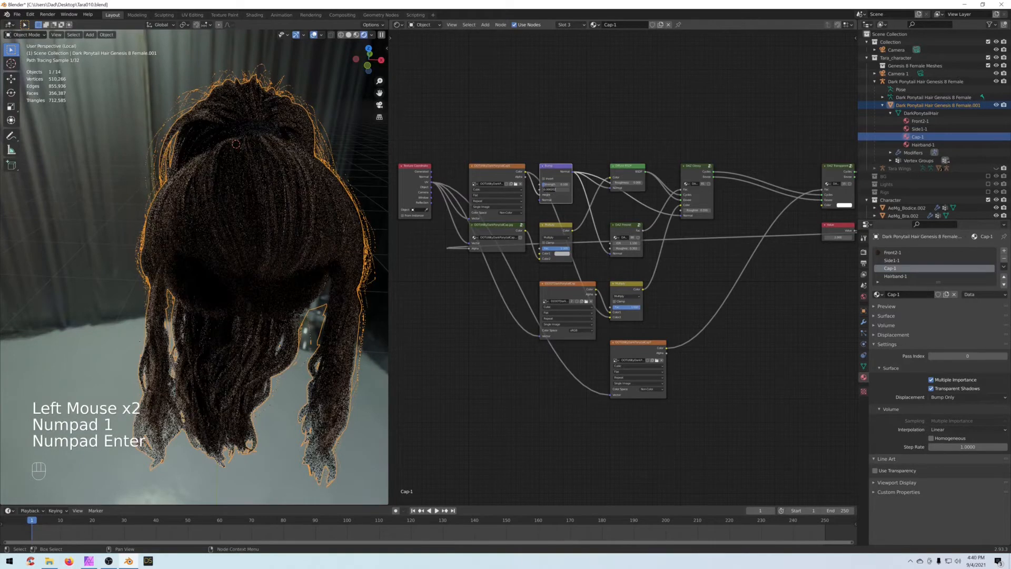
left_click(557, 192)
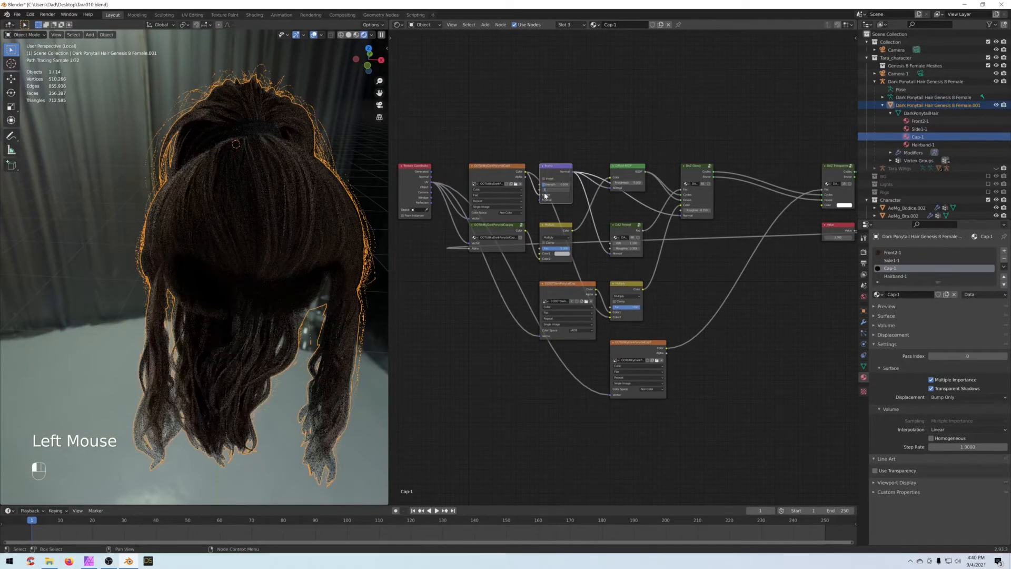
key("Return")
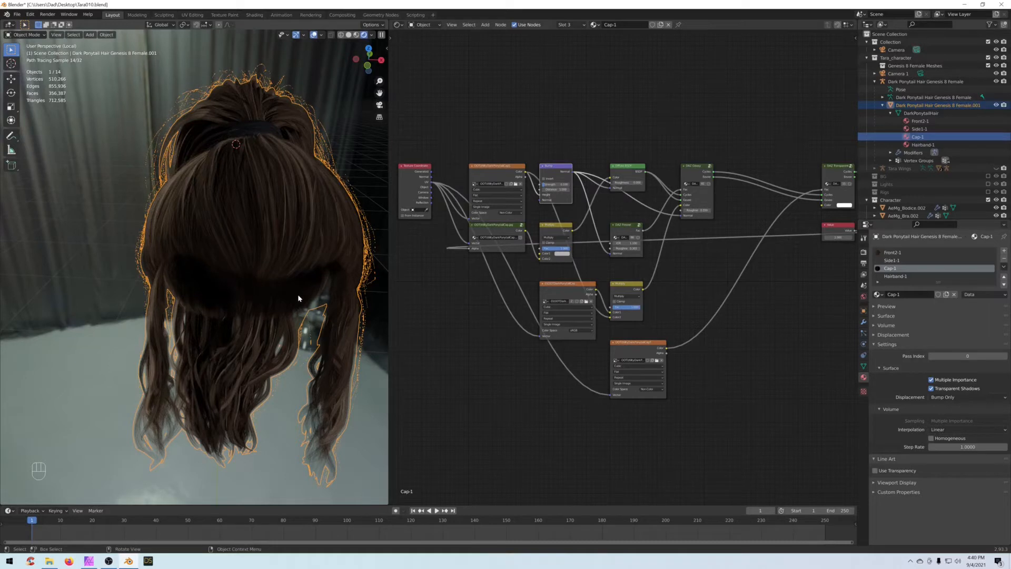
left_click(737, 256)
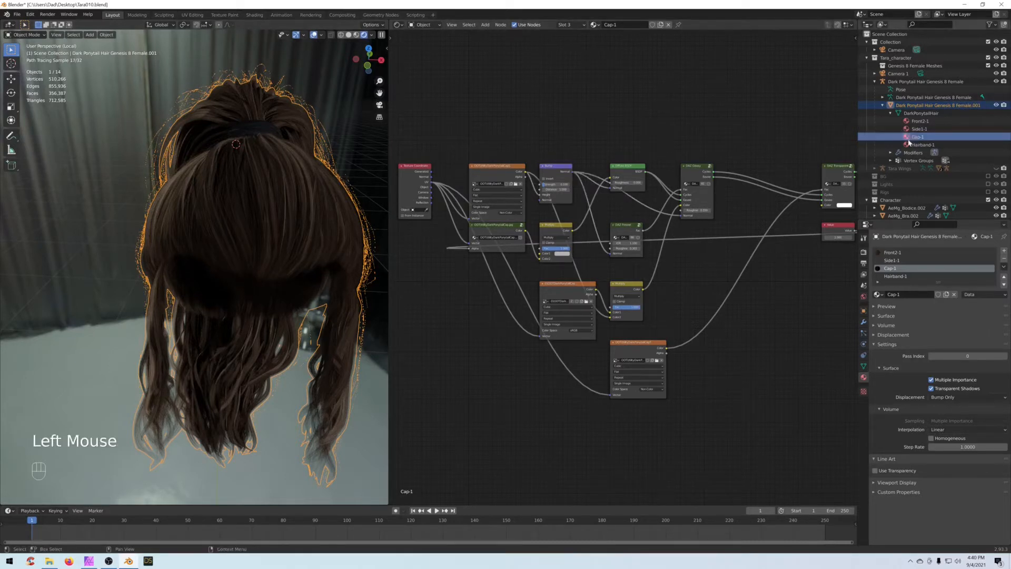
middle_click_drag(772, 265, 712, 256)
scroll(644, 262, "up", 1)
middle_click_drag(643, 262, 686, 278)
scroll(720, 274, "down", 2)
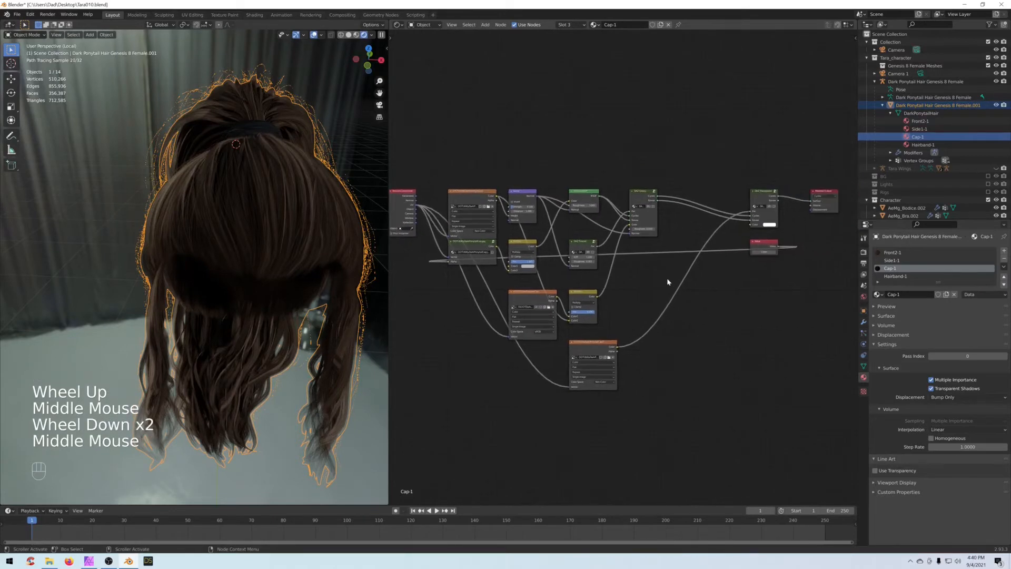
Step: Open the Hairband-1 material and set its Bump strength to 0.1 and distance to 1
left_click(923, 144)
middle_click_drag(255, 198, 227, 196)
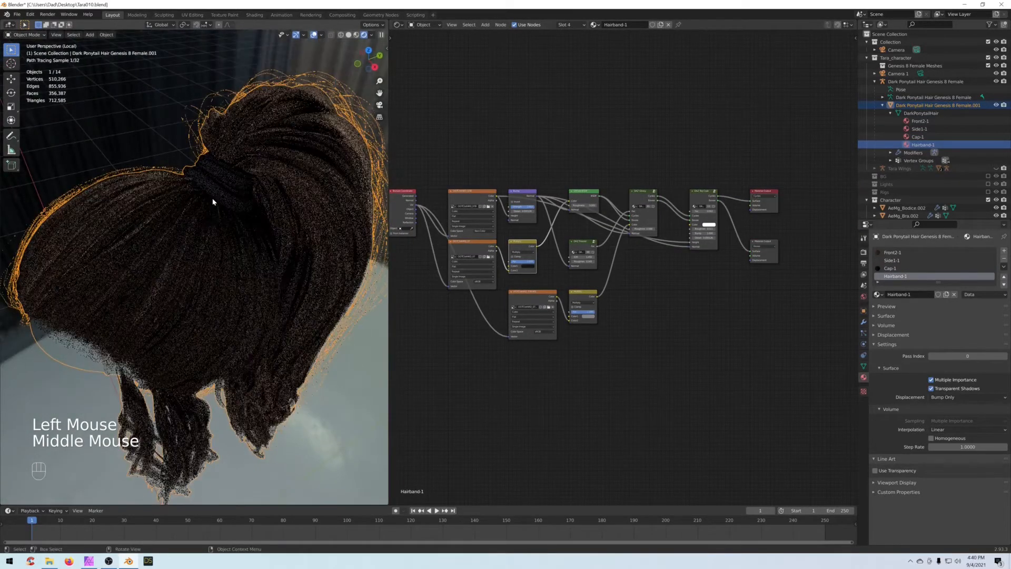
scroll(214, 196, "up", 2)
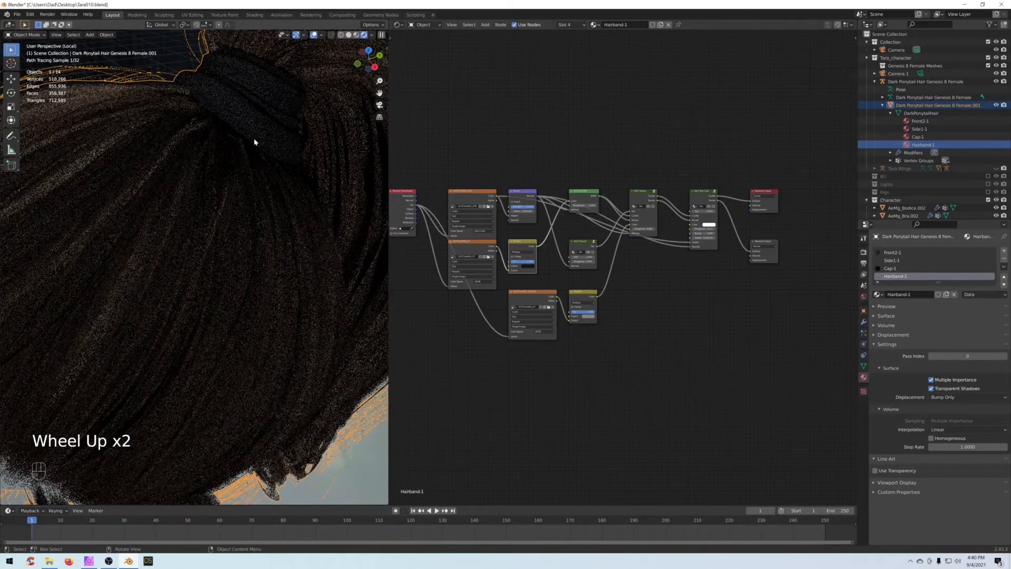
middle_click_drag(491, 166, 498, 170)
scroll(498, 170, "up", 2)
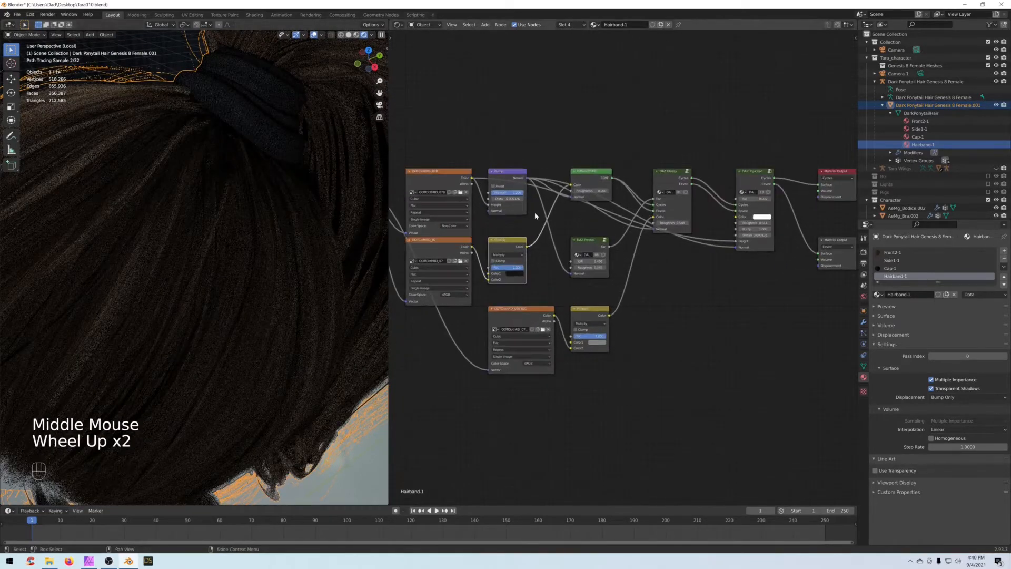
left_click(506, 192)
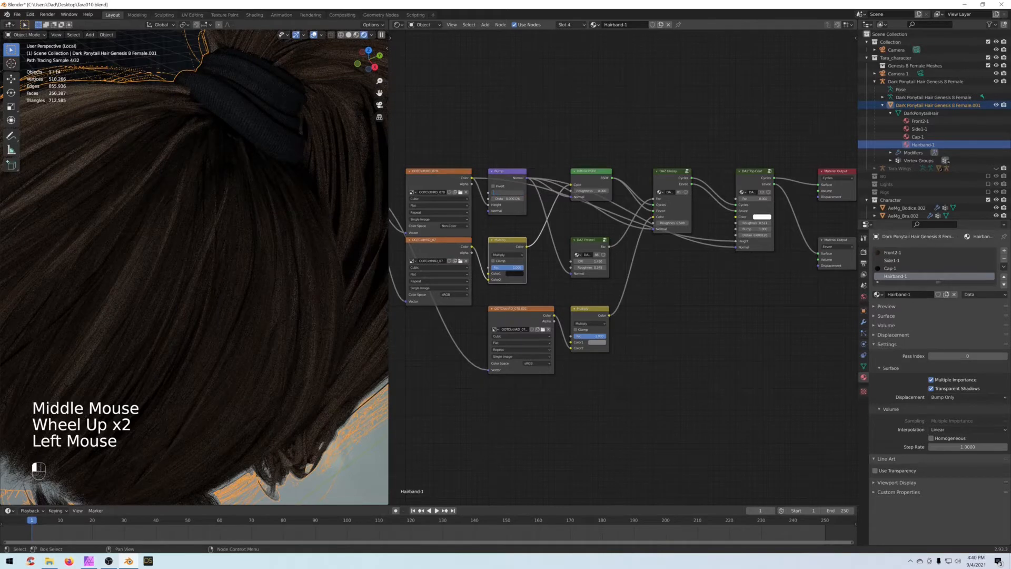
type(".1")
key("Return")
left_click(507, 199)
type("1")
key("Return")
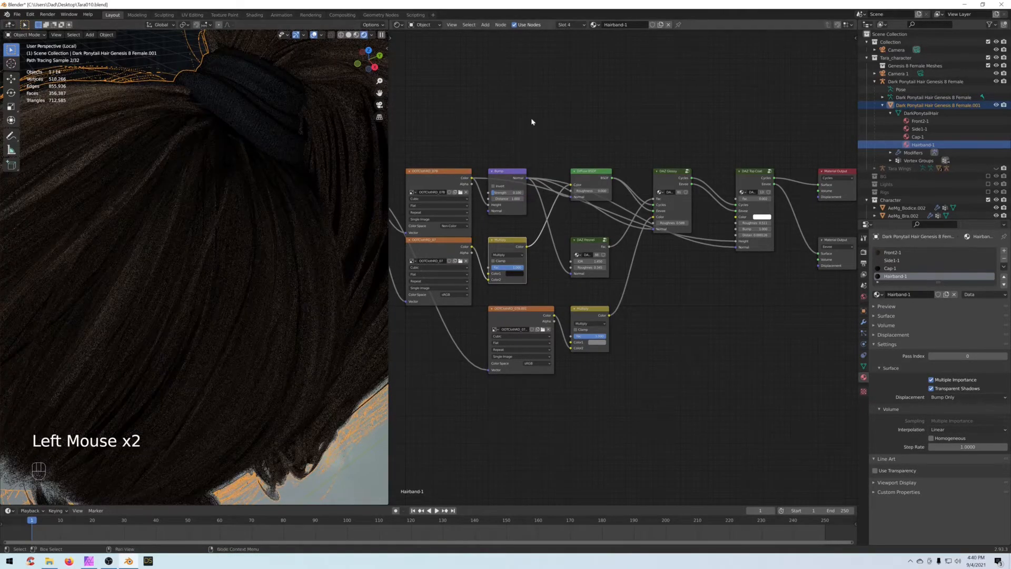
middle_click_drag(532, 120, 524, 136)
middle_click_drag(618, 162, 705, 120)
left_click(566, 277)
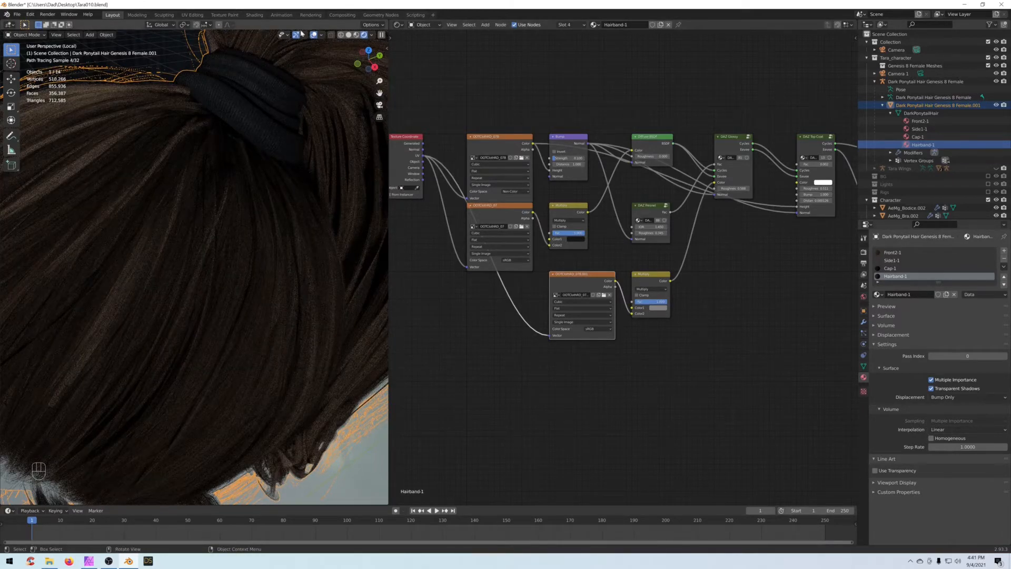
Step: Switch the viewport to Solid shading and collapse the ponytail hair object and the Character collection in the Outliner
left_click(349, 35)
scroll(203, 191, "down", 3)
mouse_move(227, 184)
middle_mouse_down()
mouse_move(251, 186)
mouse_move(239, 142)
mouse_move(209, 119)
mouse_move(214, 194)
middle_mouse_up()
scroll(250, 182, "up", 2)
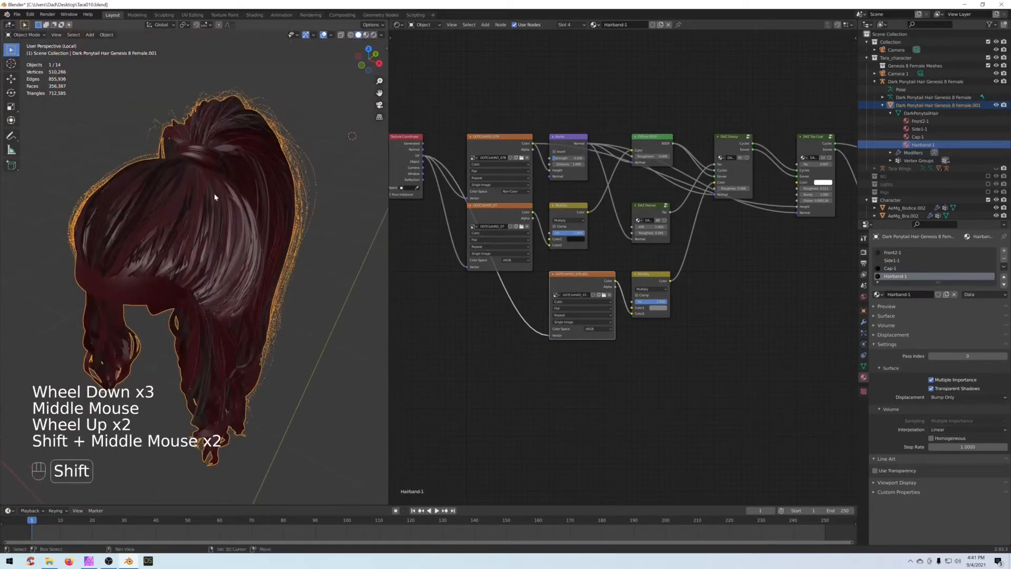
left_click(883, 105)
left_click(866, 145)
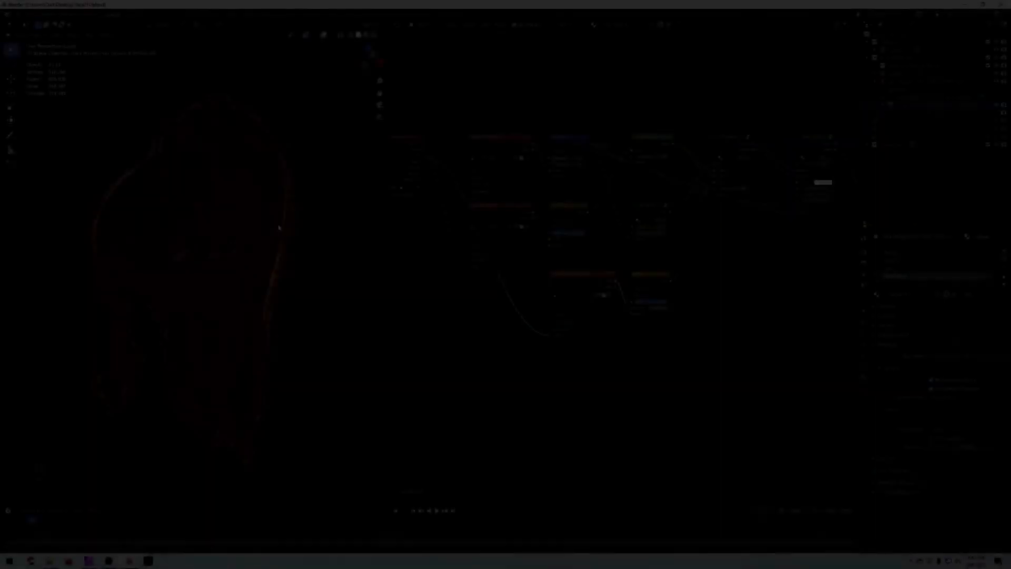
Step: Leave local view and frame the character's head and shoulders from the front
key("slash")
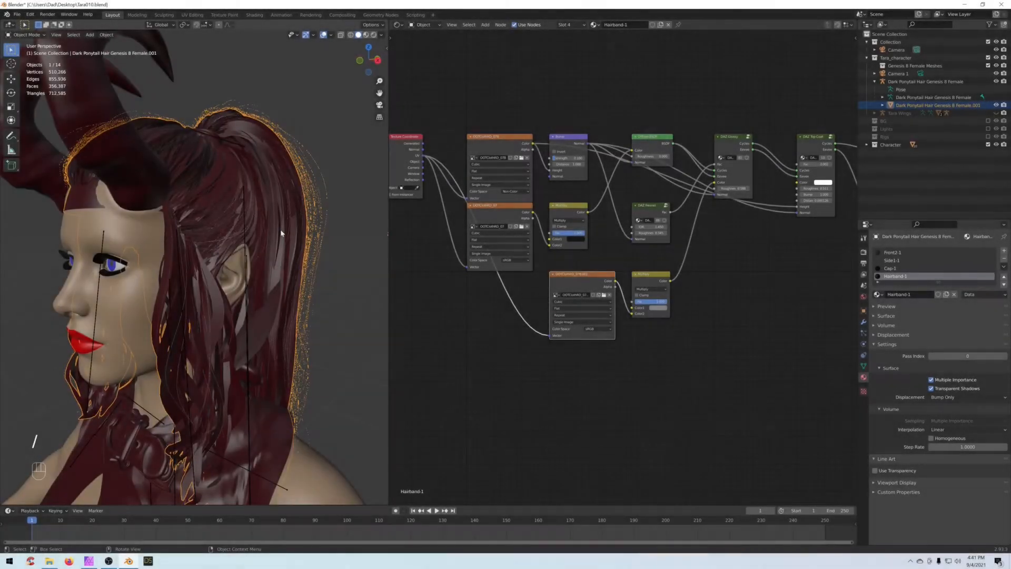
scroll(279, 229, "up", 1)
scroll(279, 229, "down", 3)
middle_click_drag(279, 228, 253, 206)
scroll(252, 206, "up", 2)
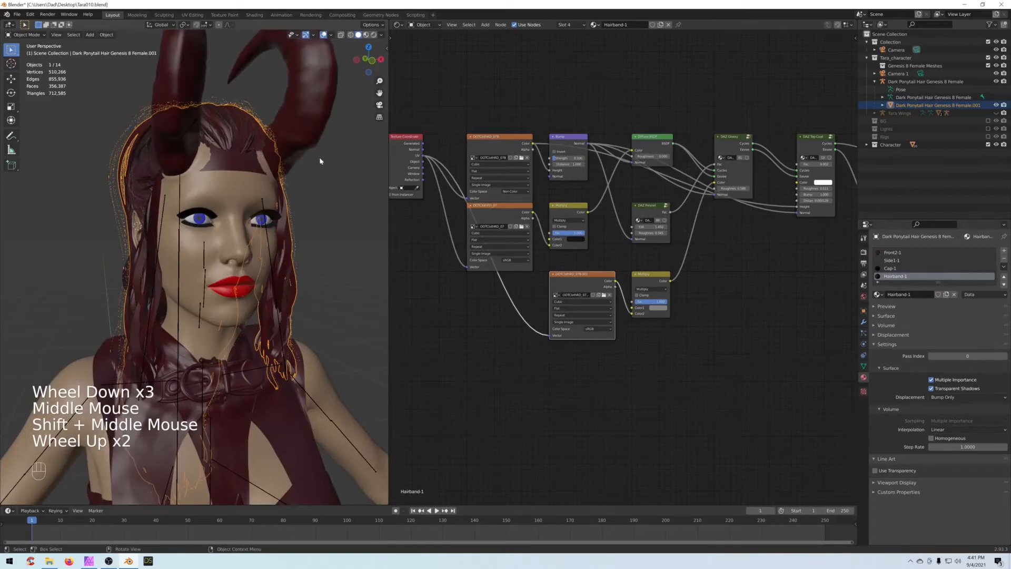
scroll(278, 170, "down", 1)
middle_click_drag(274, 168, 272, 181, "shift")
middle_click_drag(272, 181, 296, 179)
Step: Show the character in Rendered shading, deselect everything, and view the hair from the character's other side
left_click(374, 36)
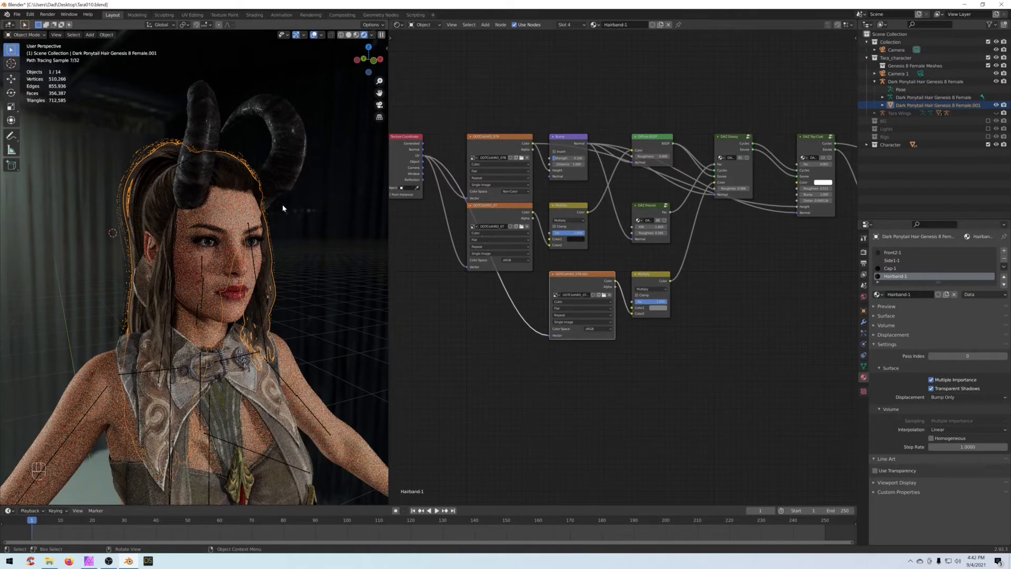
key("alt")
key("alt+a")
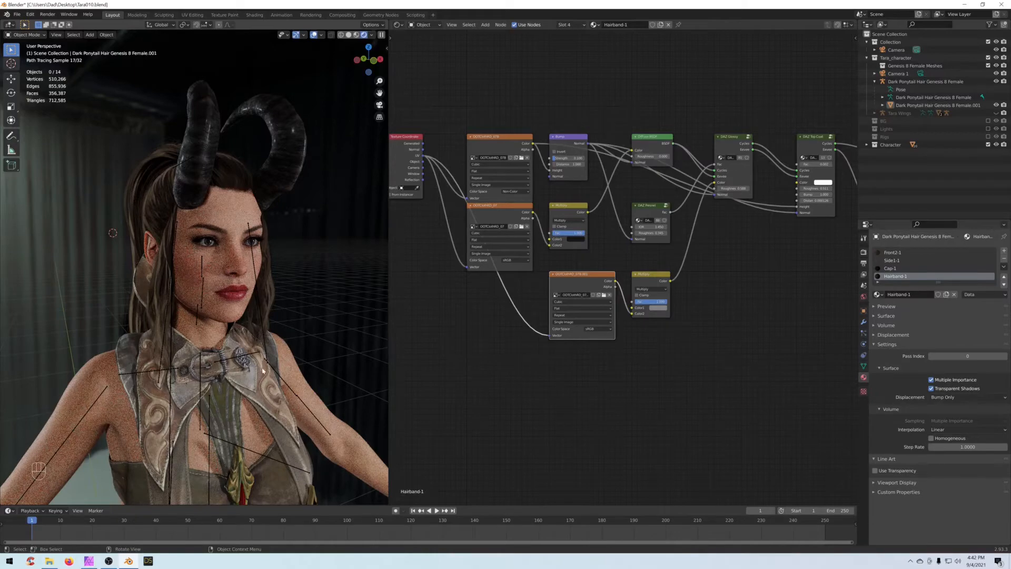
middle_click_drag(306, 213, 242, 209)
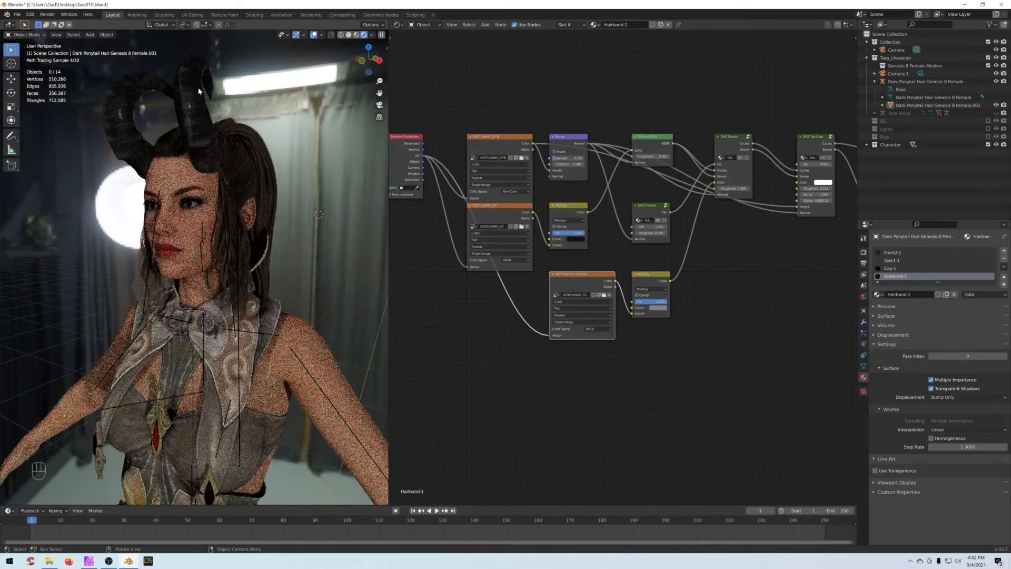
Step: Isolate the Tara Horns Type D object in local view and expand it in the Outliner to open its Horns-2 material
left_click(189, 118)
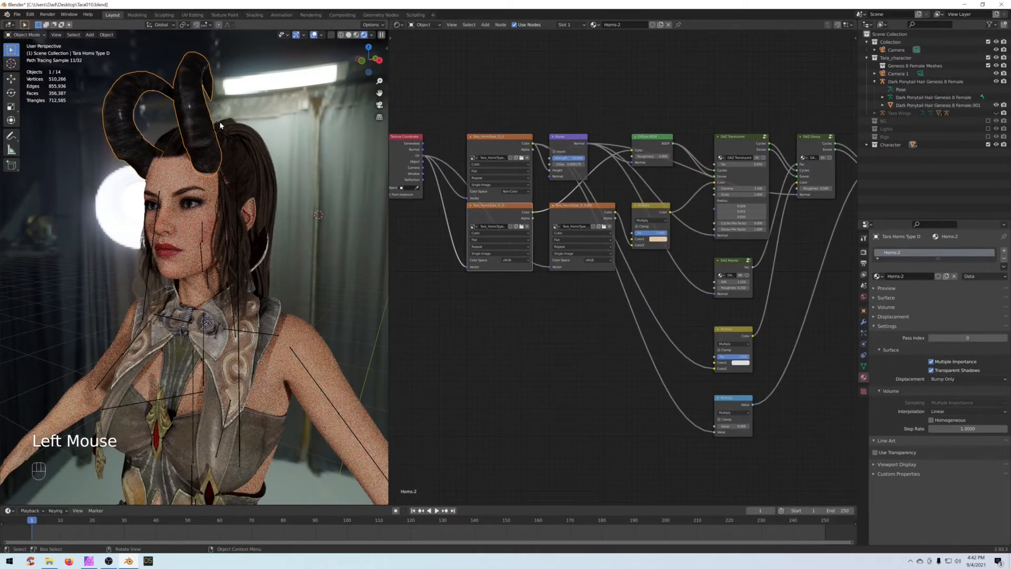
key("slash")
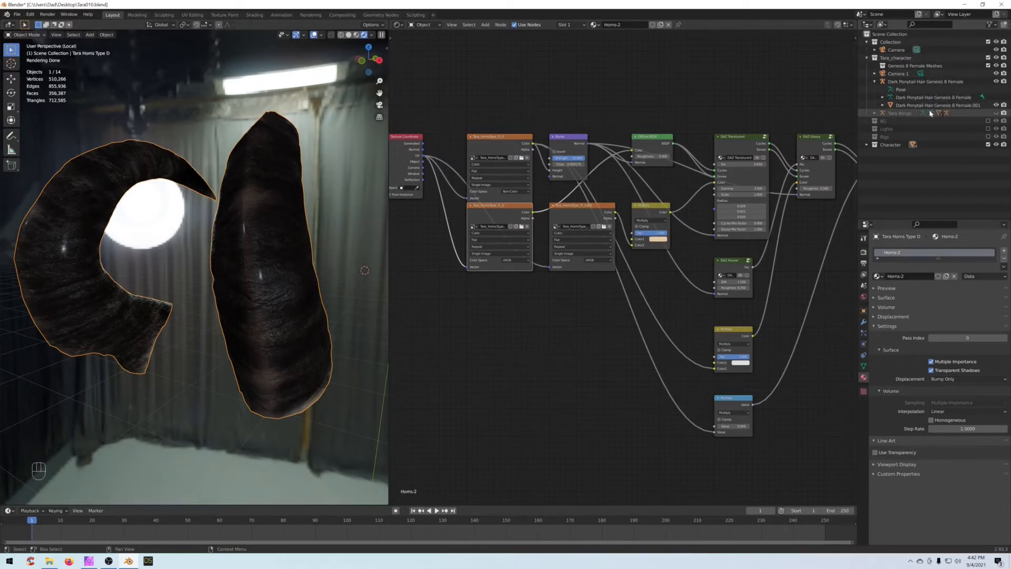
key("KP_Decimal")
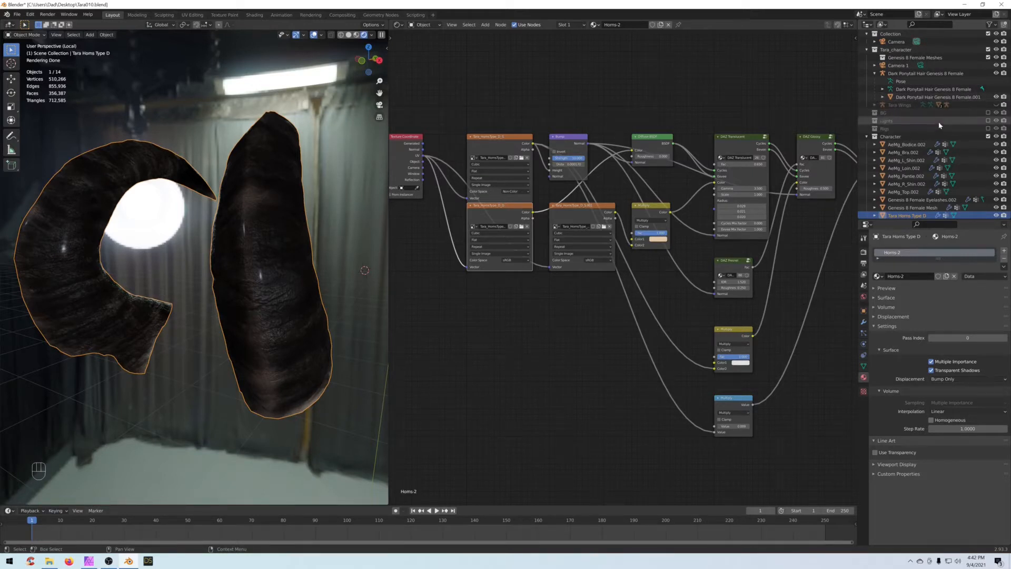
scroll(921, 209, "down", 2)
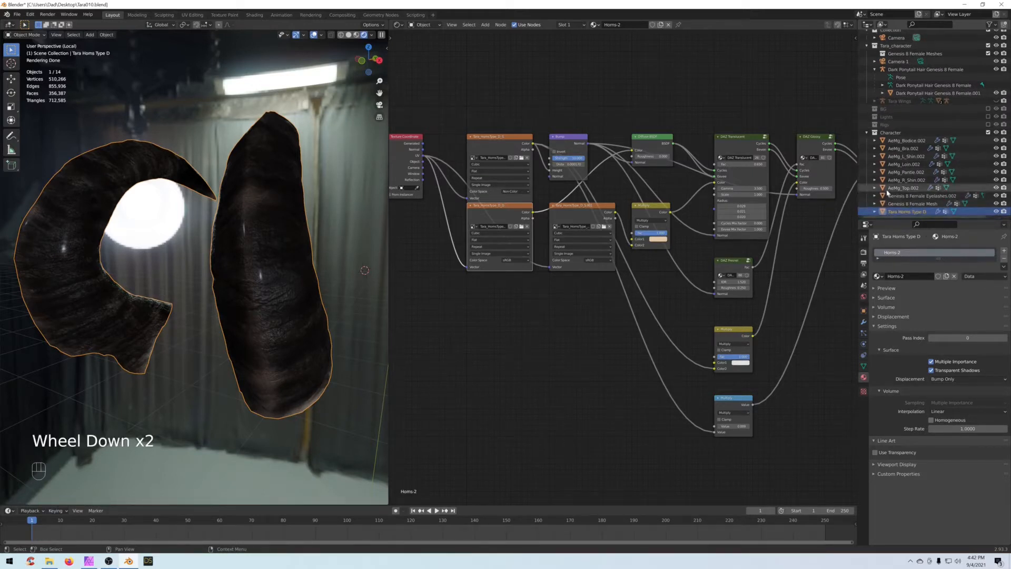
left_click(915, 204)
scroll(915, 205, "down", 2)
left_click(883, 195)
scroll(895, 195, "down", 2)
left_click(911, 196)
Step: Move the image texture feeding the upper Multiply node's Color2 beneath the other two textures in the Horns-2 node tree
middle_click_drag(601, 234, 612, 175)
left_click_drag(612, 175, 529, 267)
middle_click_drag(557, 187, 560, 240)
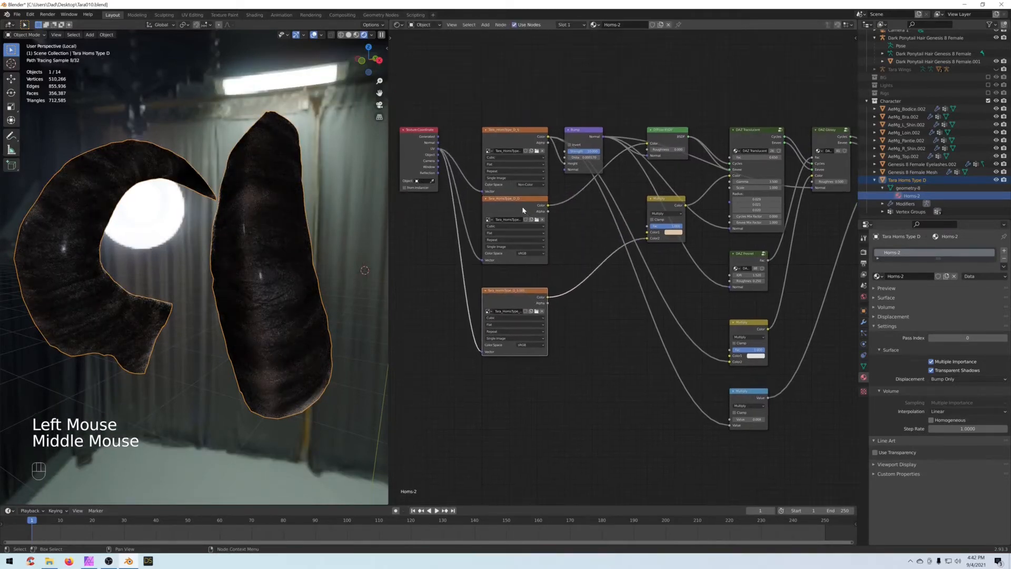
Step: Nudge the middle image texture down and set the Bump node's Strength and Distance to 1
left_click_drag(519, 199, 519, 209)
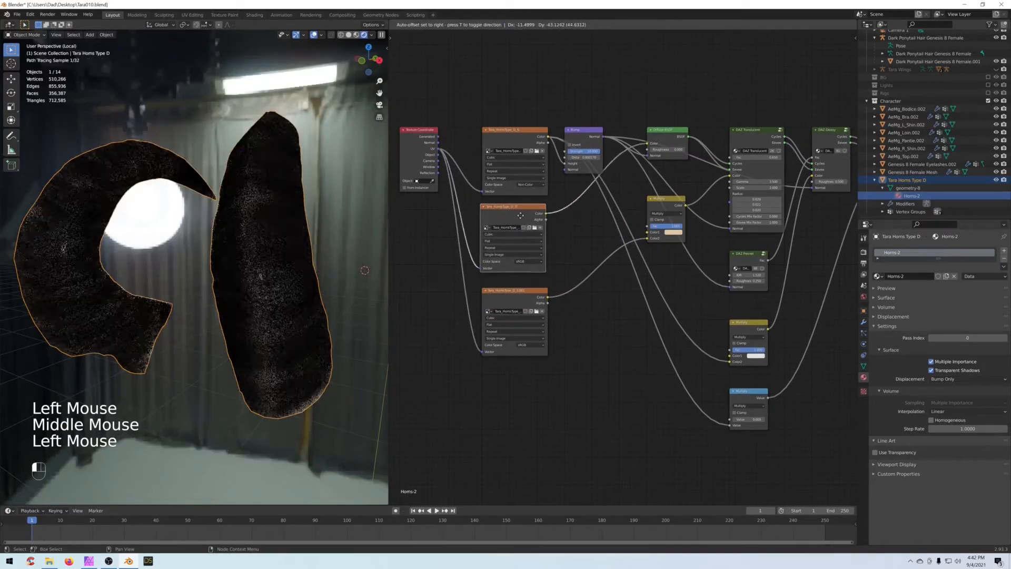
left_click(579, 152)
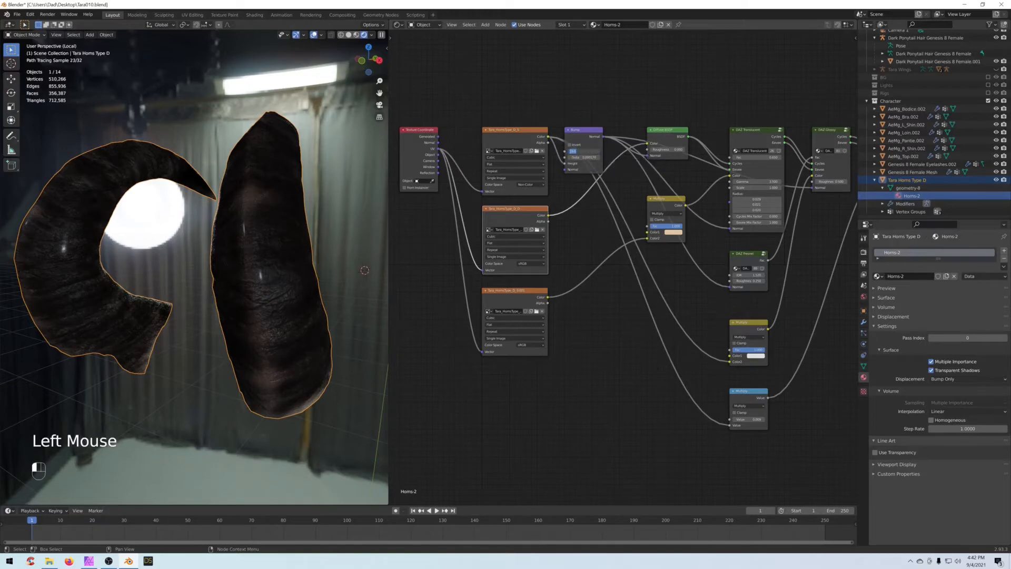
type("1")
key("Return")
left_click(576, 157)
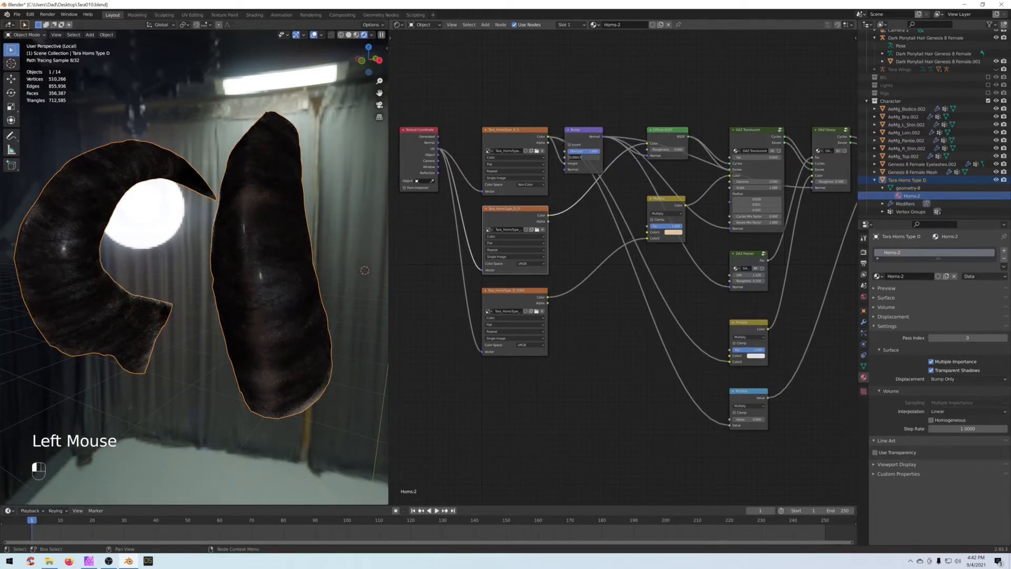
type("0.0001")
key("Return")
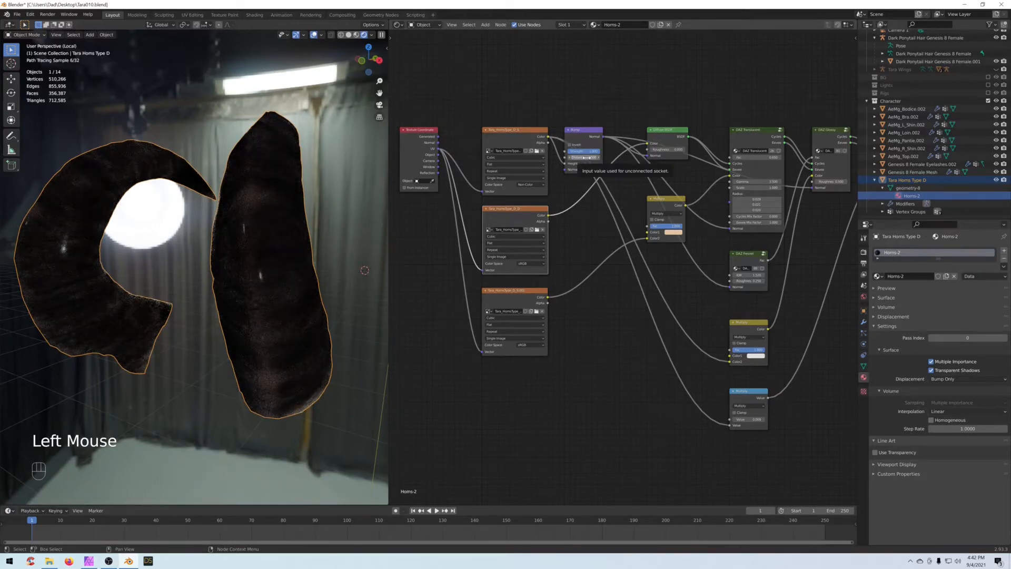
Step: Preview the Bump node's output on the horns and try a Strength of 10 with a different Distance
left_click(586, 155, "ctrl+shift")
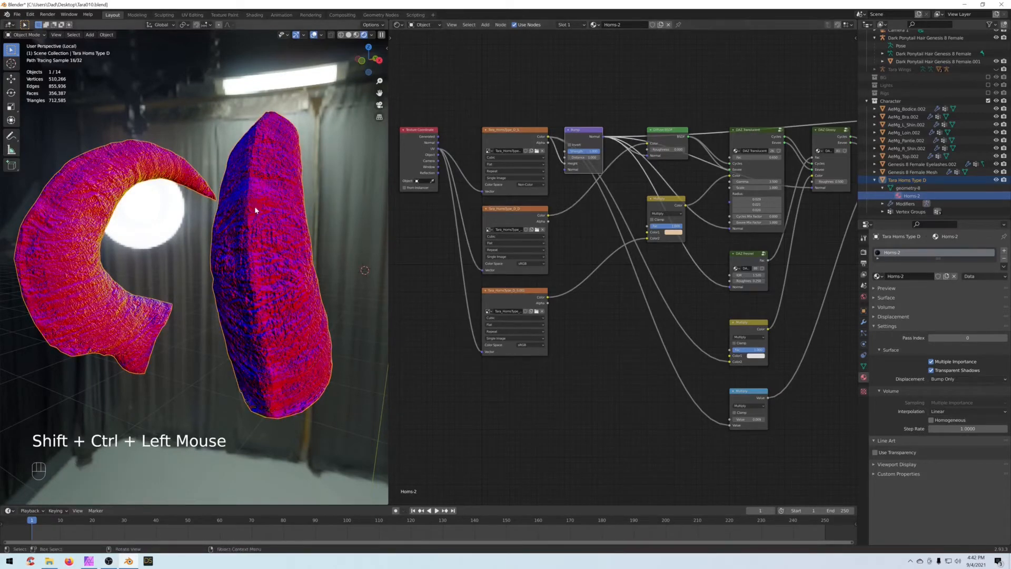
left_click(580, 151)
type("10")
key("Return")
double_click(580, 158)
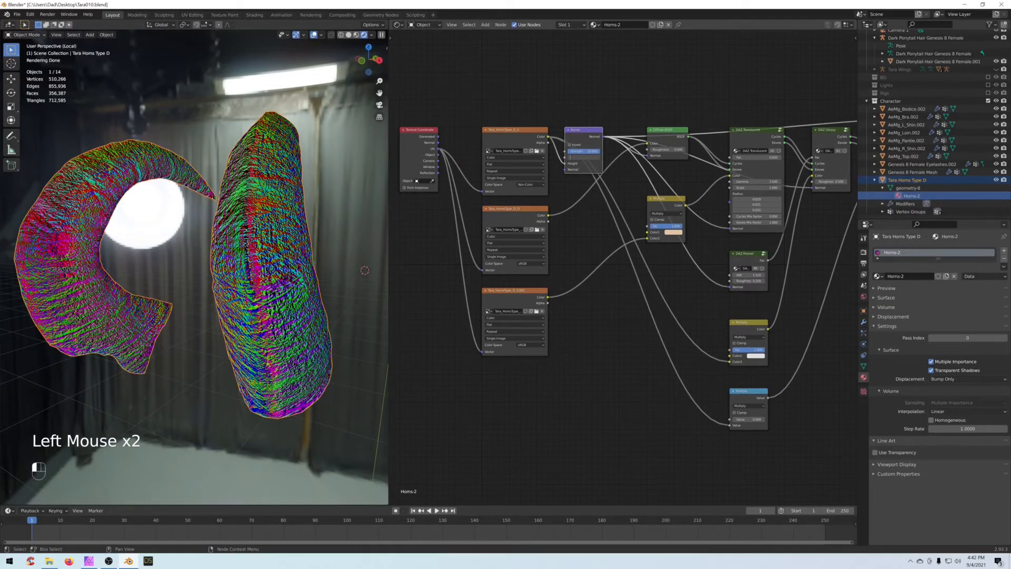
key("Return")
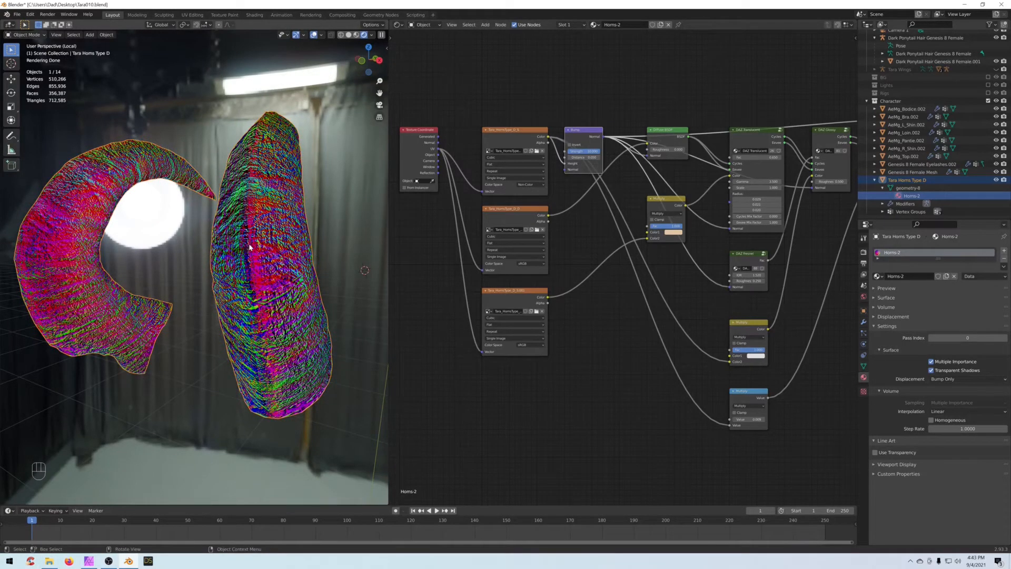
Step: Set the Bump node's Strength to 0.1 and its Distance to 1
left_click(579, 152)
type(".1")
key("Return")
left_click(573, 157)
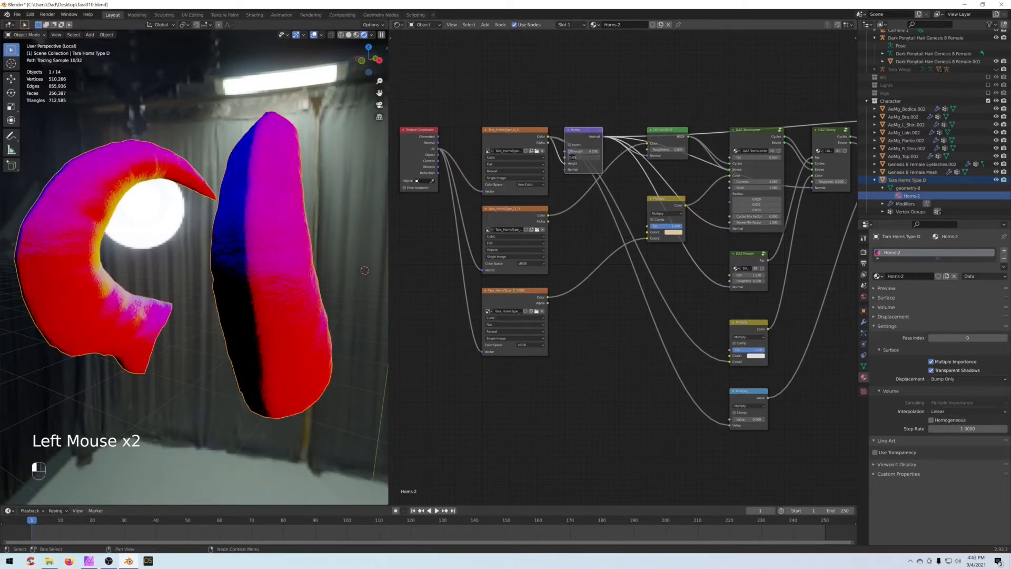
type("1")
key("Return")
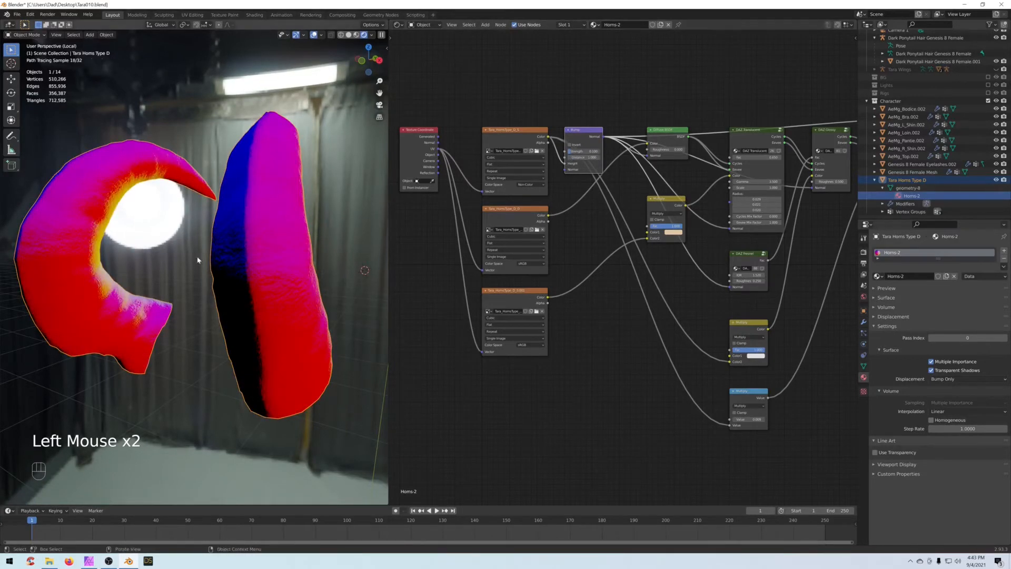
Step: Send the DAZ Top Coat output back to the Cycles Material Output and delete the Eevee Material Output node
mouse_move(268, 259)
middle_mouse_down()
mouse_move(259, 271)
mouse_move(277, 271)
mouse_move(265, 263)
middle_mouse_up()
middle_click_drag(610, 212, 497, 228)
middle_click_drag(804, 154, 667, 163)
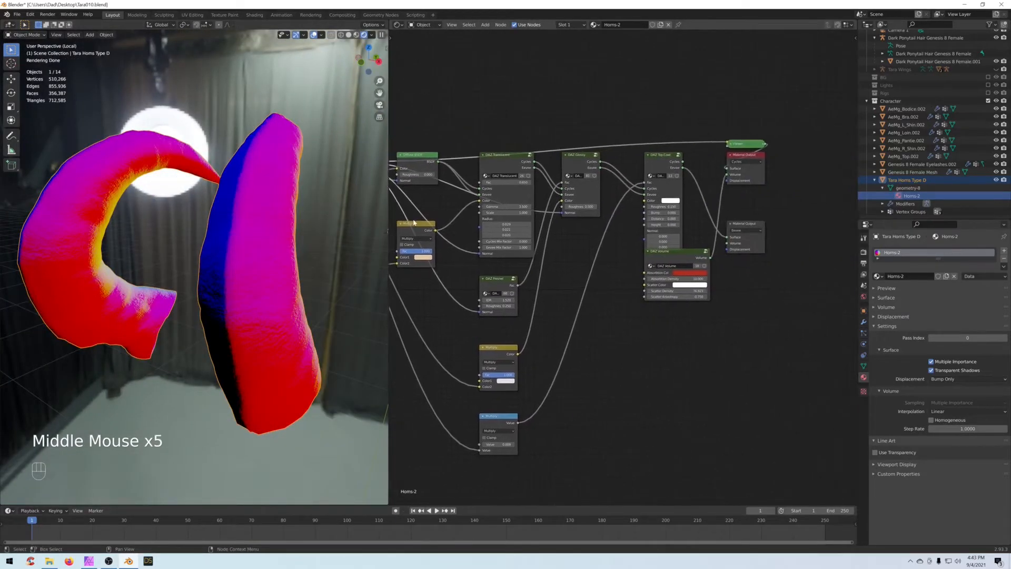
left_click(666, 163, "ctrl+shift")
left_click_drag(694, 253, 679, 274)
left_click_drag(781, 203, 743, 240)
key("Delete")
middle_click_drag(743, 240, 848, 221)
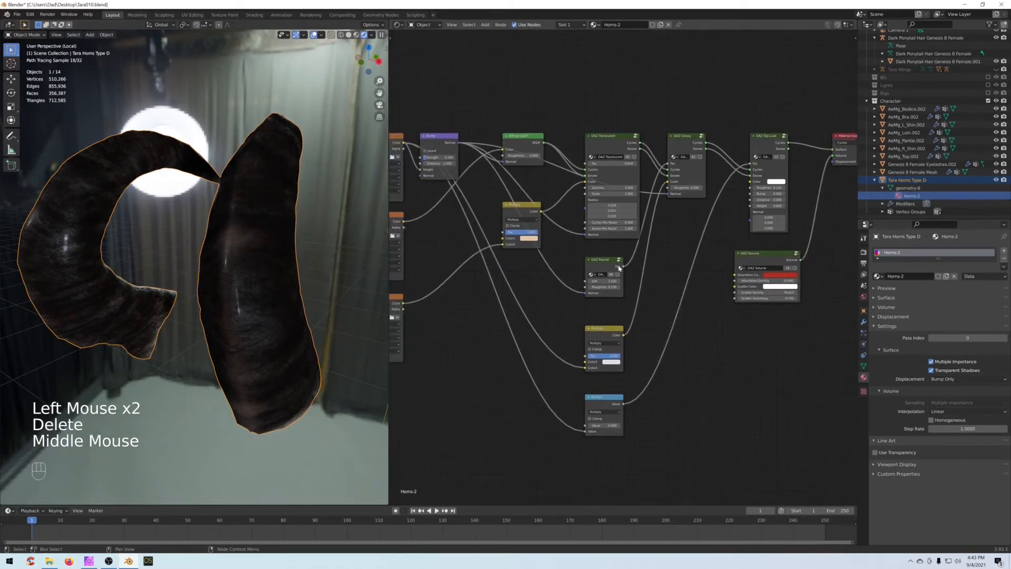
Step: Cut the link from DAZ Volume to the Material Output and delete the DAZ Volume node
middle_click_drag(681, 262, 643, 274)
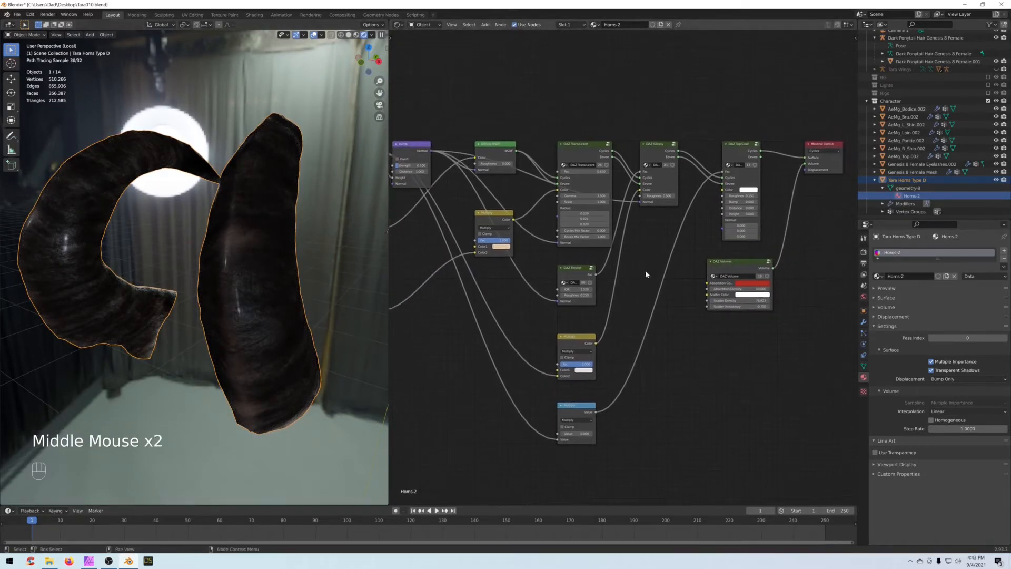
mouse_move(804, 192)
right_mouse_down("ctrl")
mouse_move(801, 228)
mouse_move(784, 231)
right_mouse_up("ctrl")
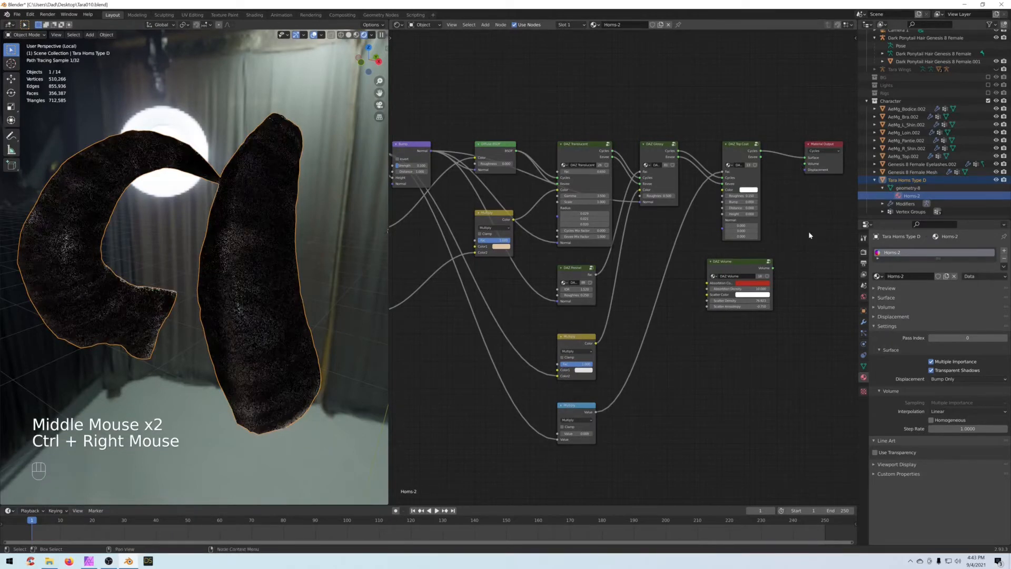
left_click(713, 308)
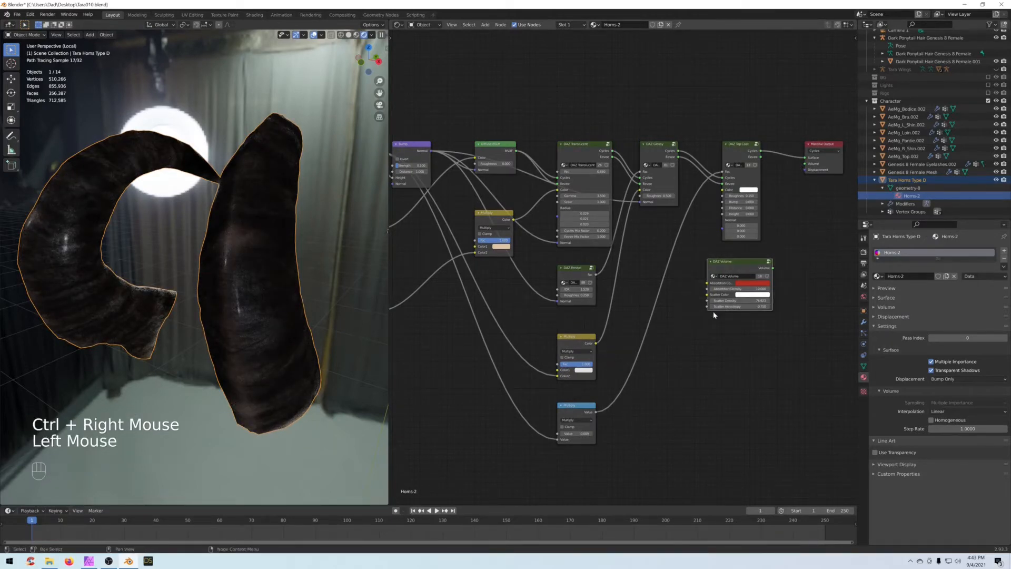
key("Delete")
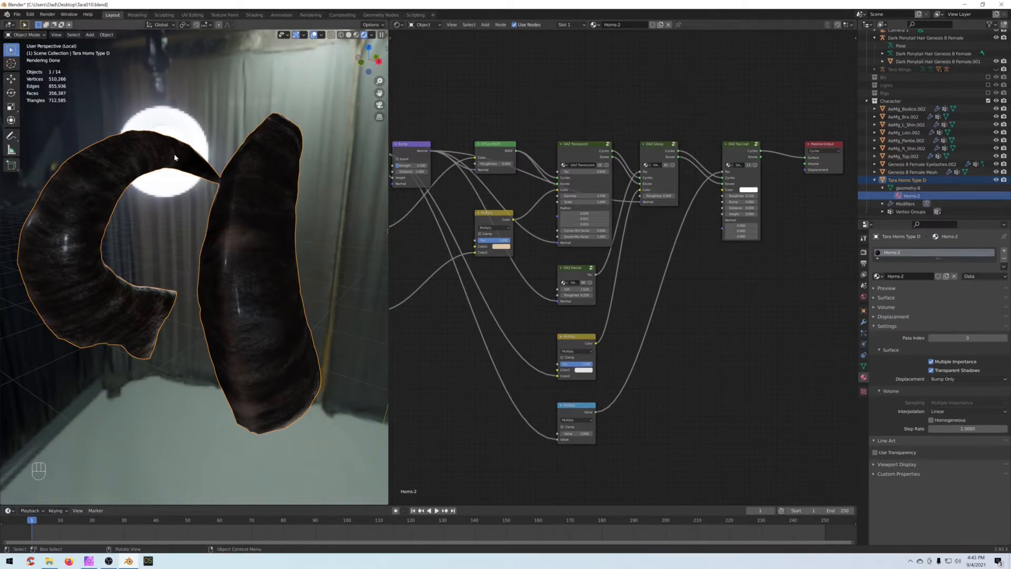
Step: View the horns from another angle and adjust the positions of the three stacked image texture nodes
mouse_move(243, 307)
middle_mouse_down()
mouse_move(214, 307)
mouse_move(238, 312)
middle_mouse_up()
scroll(219, 315, "down", 2)
scroll(235, 316, "up", 2)
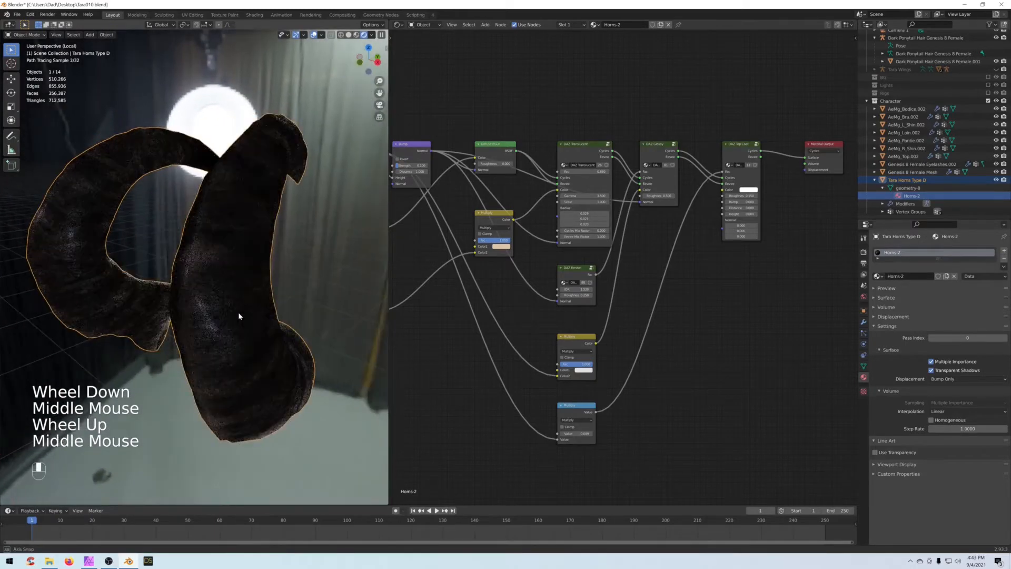
middle_click_drag(392, 222, 485, 215)
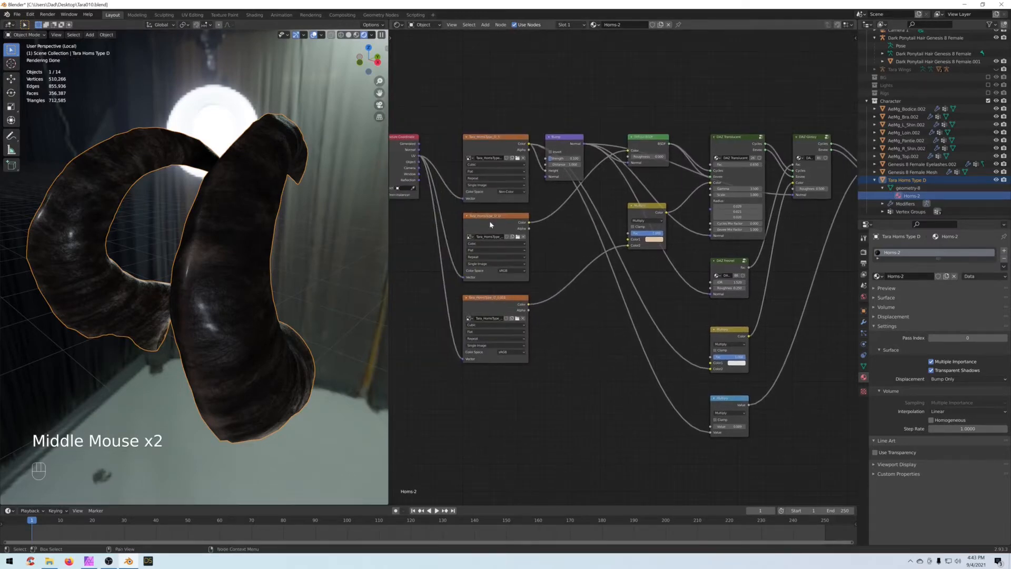
left_click_drag(490, 224, 485, 222)
left_click_drag(491, 298, 493, 298)
left_click_drag(486, 141, 484, 141)
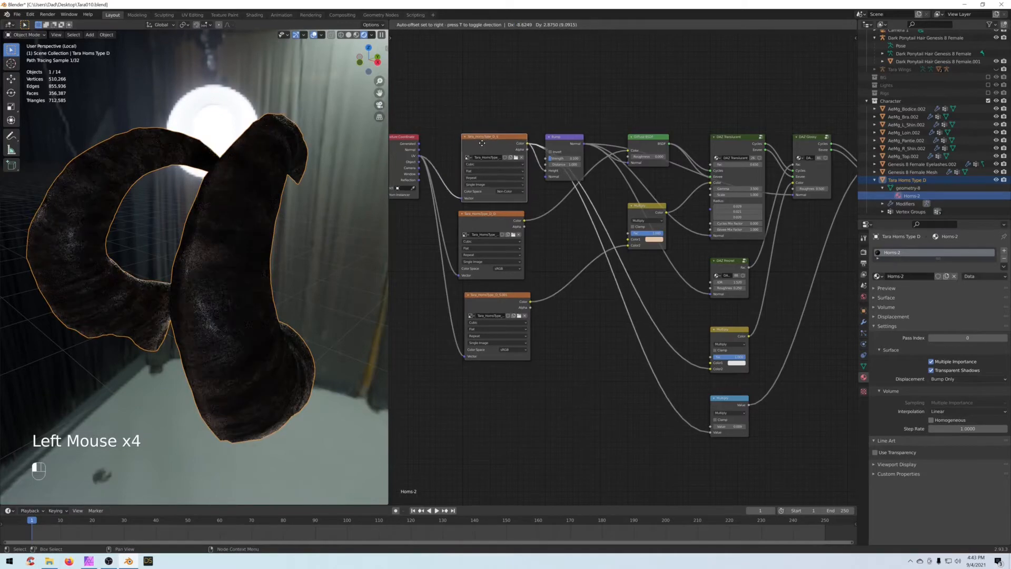
Step: Preview the lowest and topmost image textures on the horns to compare their maps
left_click(492, 302, "ctrl+shift")
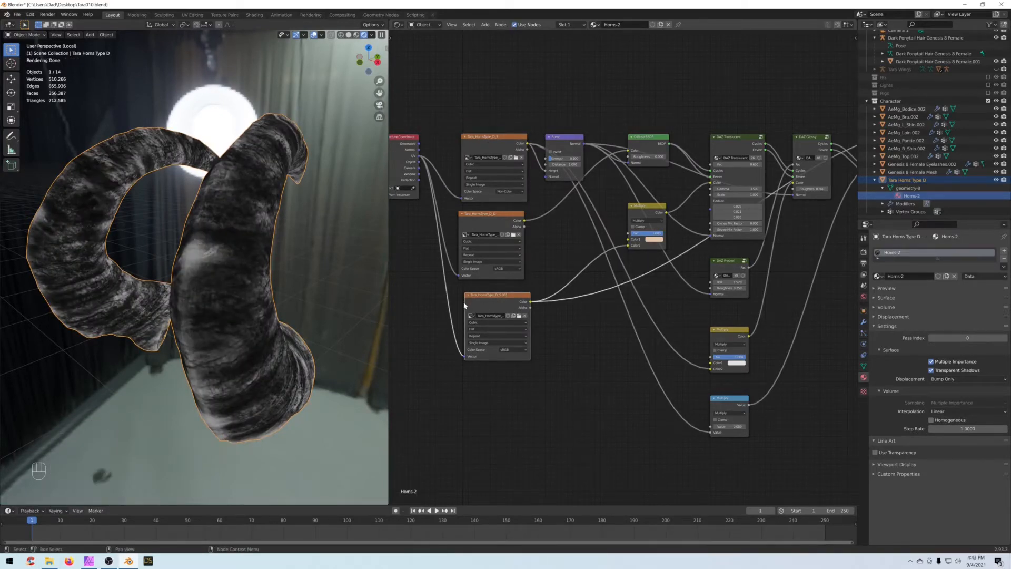
left_click_drag(465, 302, 456, 302)
left_click(485, 140)
left_click(484, 140, "ctrl+shift")
left_click(479, 303, "ctrl+shift")
Step: Preview the Bump node on the horns and increase its Strength, trying 0.3
middle_click_drag(582, 317, 594, 349)
left_click(582, 193, "ctrl+shift")
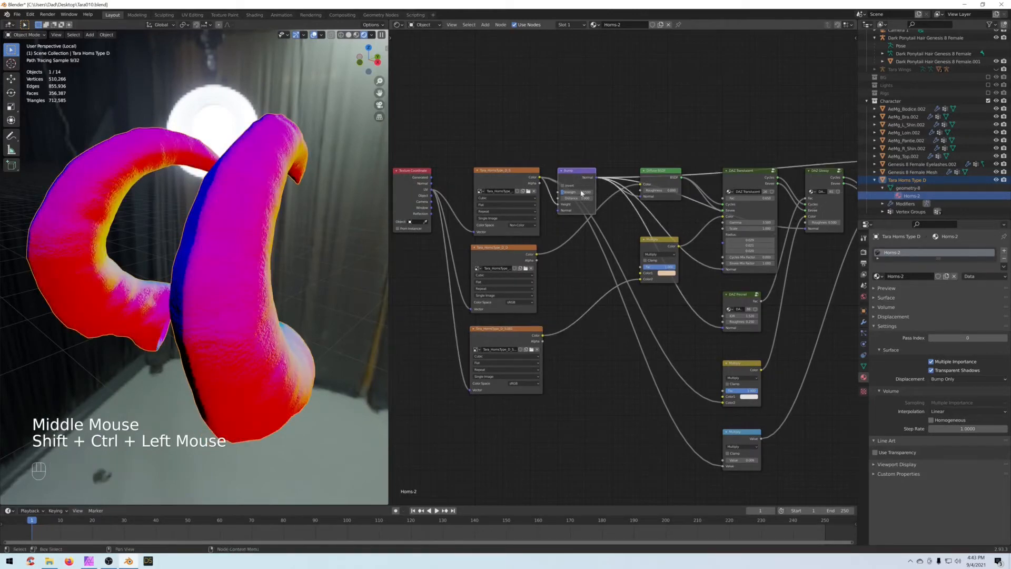
left_click_drag(578, 194, 581, 194)
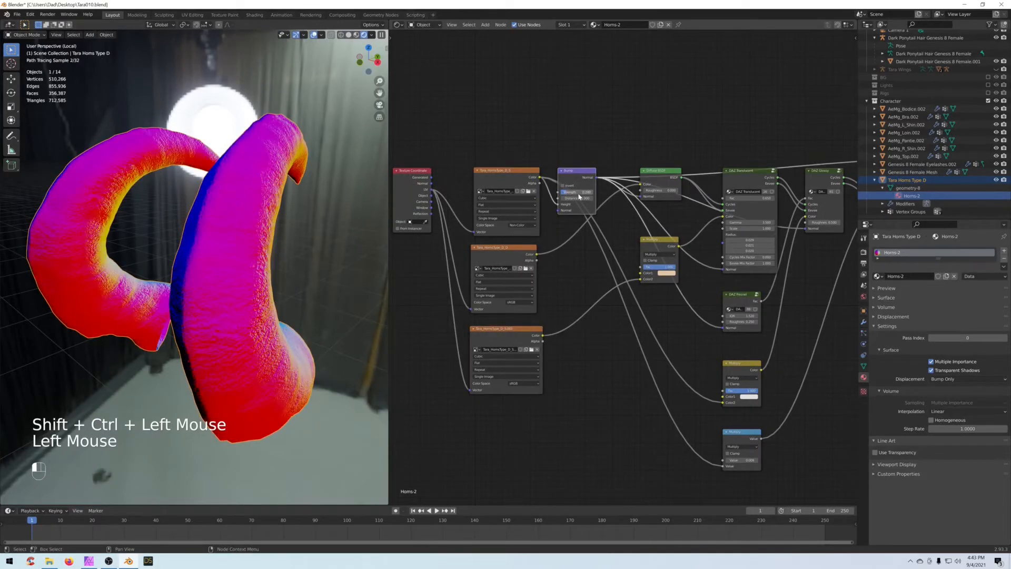
double_click(579, 193)
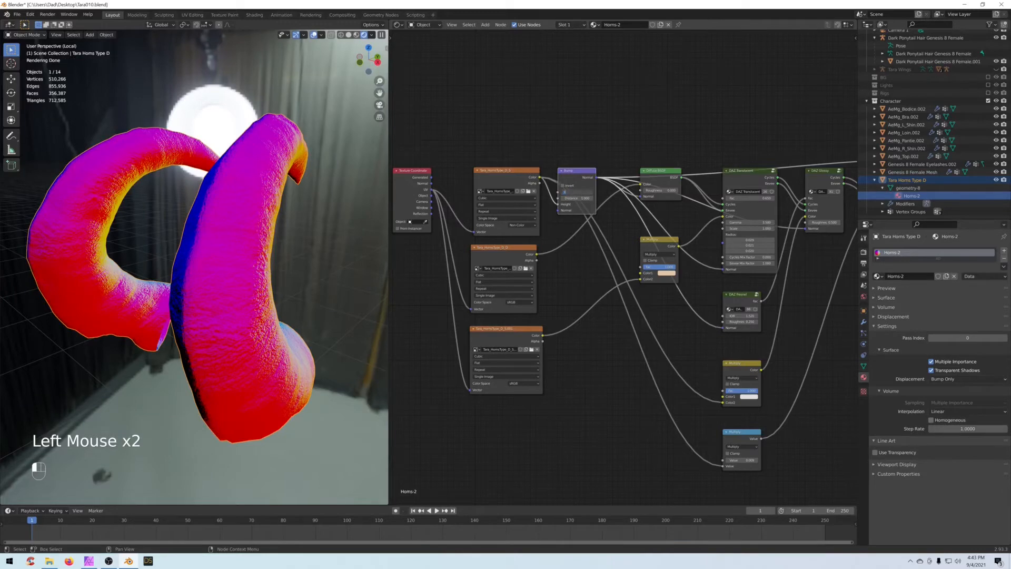
type(".3")
key("Return")
left_click(579, 193)
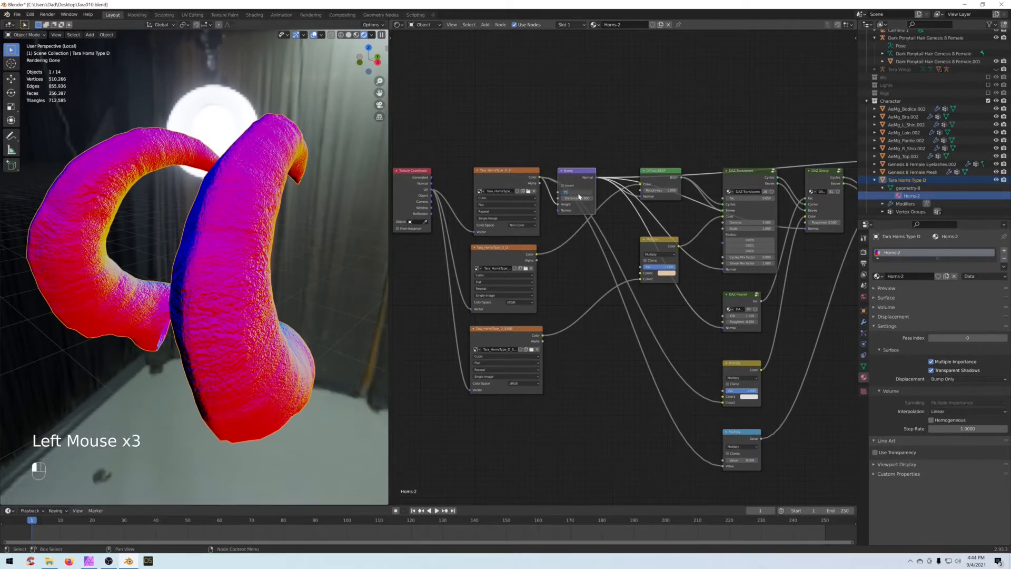
Step: Switch the horns from the Bump preview back to the DAZ Top Coat output
middle_click_drag(584, 221, 474, 227)
middle_click_drag(737, 179, 605, 182)
left_click(669, 178, "ctrl+shift")
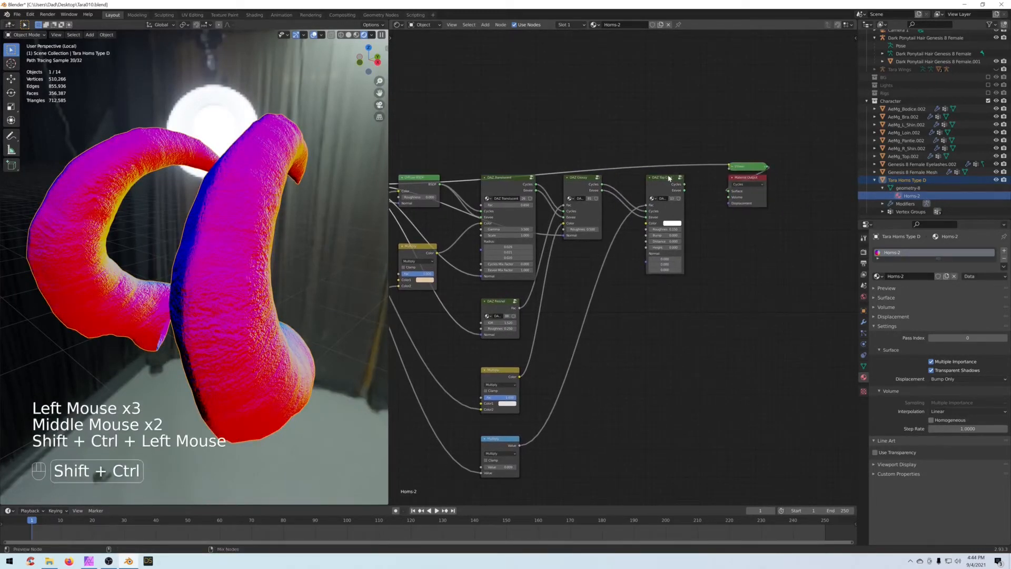
left_click(669, 178, "ctrl+shift")
middle_click_drag(473, 163, 610, 152)
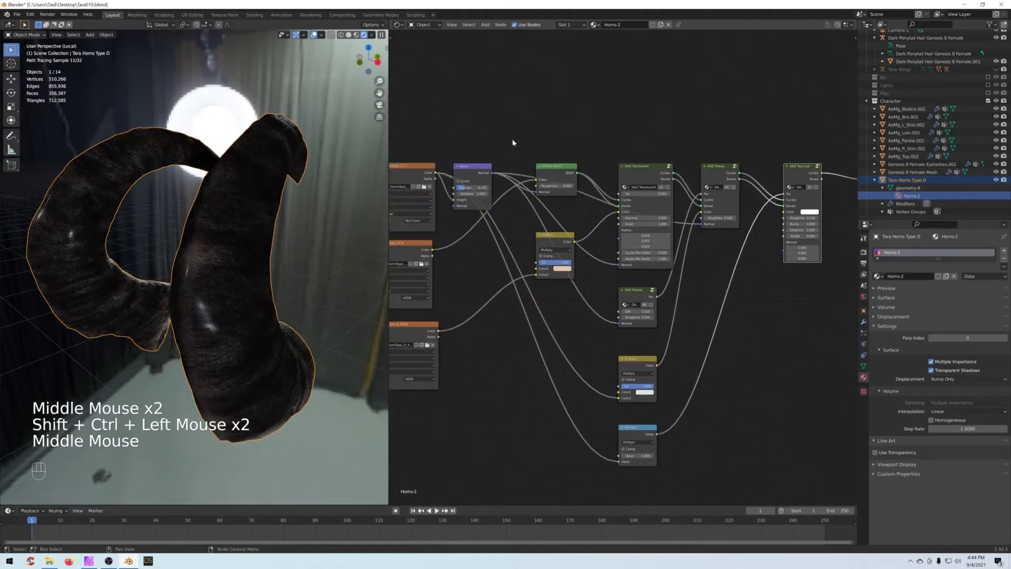
Step: Shift the Diffuse BSDF and DAZ Translucent nodes apart and move the upper Multiply node beside the lowest image texture
middle_click_drag(513, 141, 580, 168)
scroll(555, 189, "up", 1)
middle_click_drag(618, 200, 606, 186)
left_click_drag(605, 187, 602, 192)
middle_click_drag(560, 260, 570, 258)
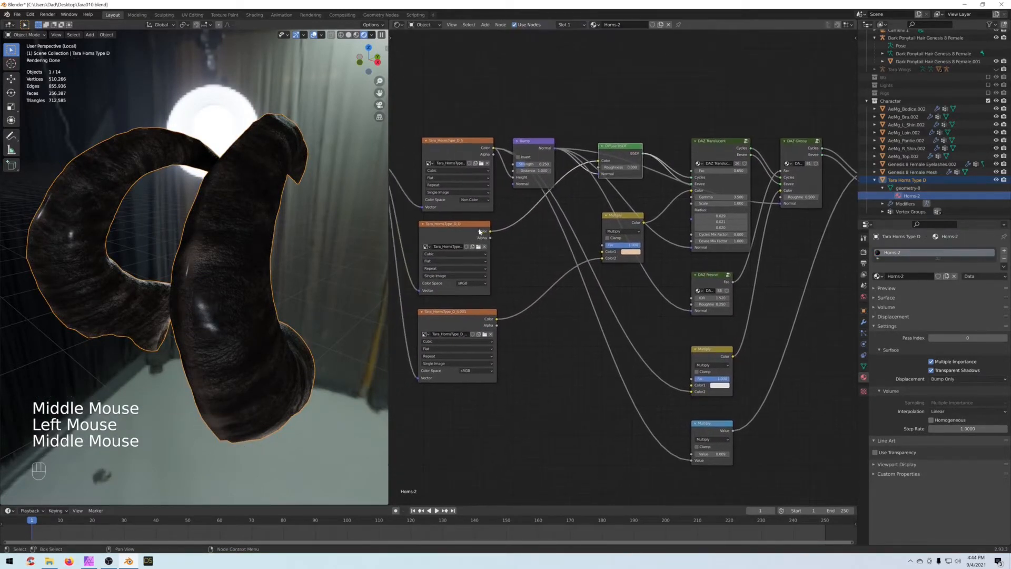
left_click(238, 341)
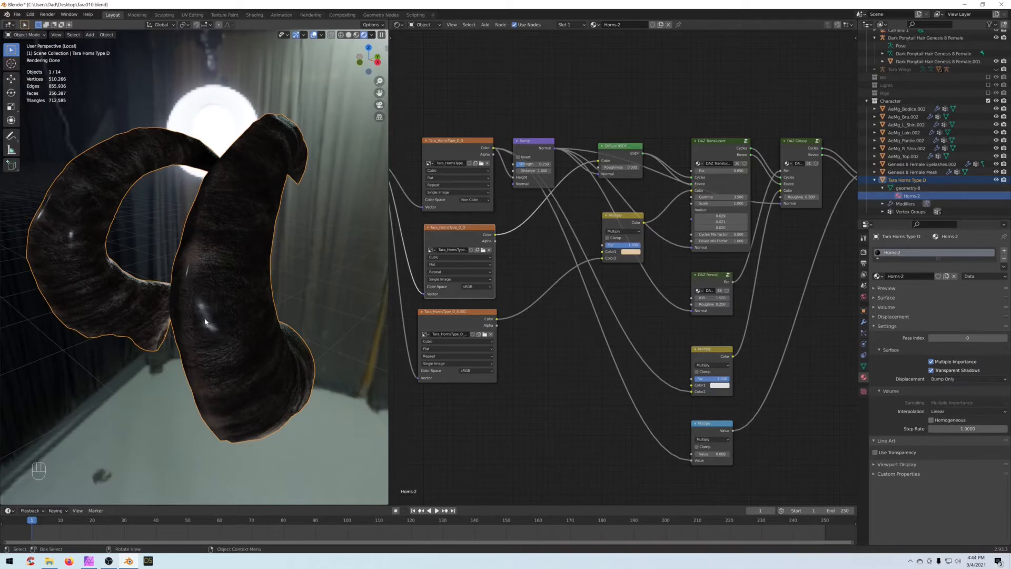
middle_click_drag(552, 274, 504, 272)
left_click_drag(685, 140, 681, 124)
left_click_drag(559, 231, 471, 303)
Step: Spread the DAZ Glossy, DAZ Top Coat and Material Output nodes farther apart
middle_click_drag(624, 293, 547, 290)
middle_click_drag(715, 236, 656, 238)
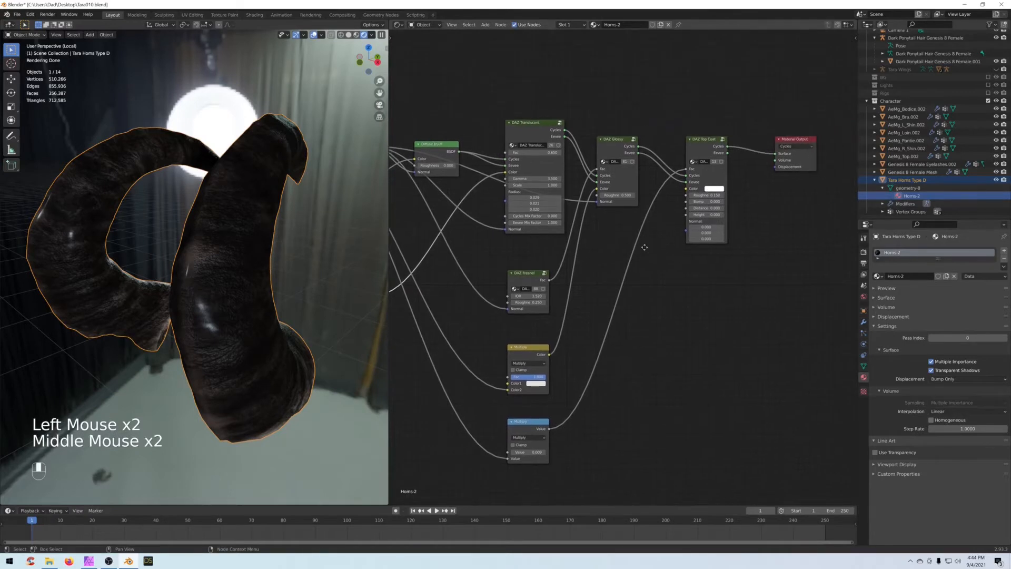
left_click_drag(612, 145, 640, 140)
left_click_drag(703, 140, 726, 137)
left_click_drag(793, 139, 860, 130)
left_click_drag(728, 145, 787, 132)
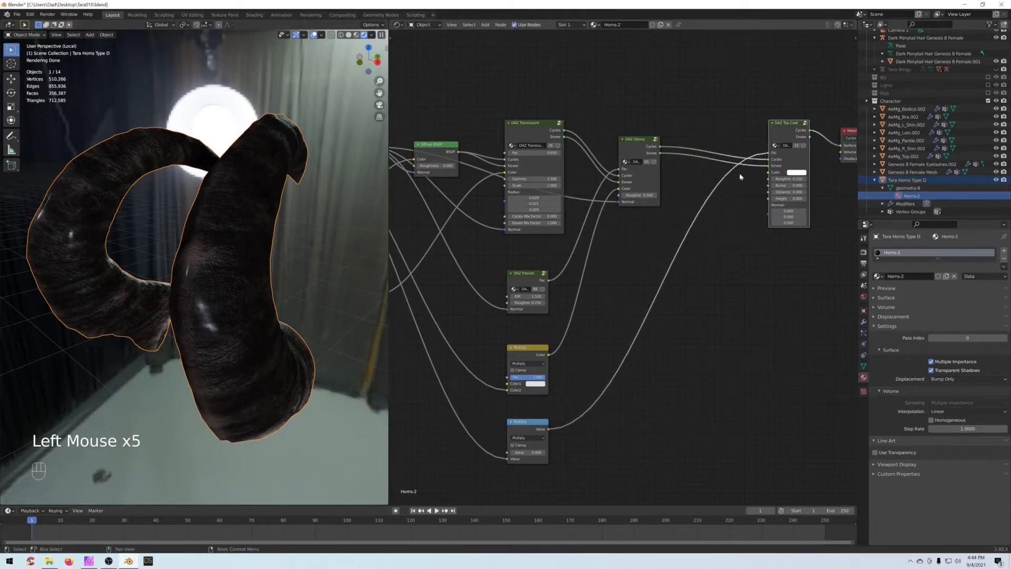
Step: Delete the Diffuse BSDF, all remaining DAZ group nodes and the two lower Multiply nodes from the Horns-2 material
scroll(678, 237, "down", 4)
middle_click_drag(677, 238, 692, 202)
scroll(692, 202, "up", 2)
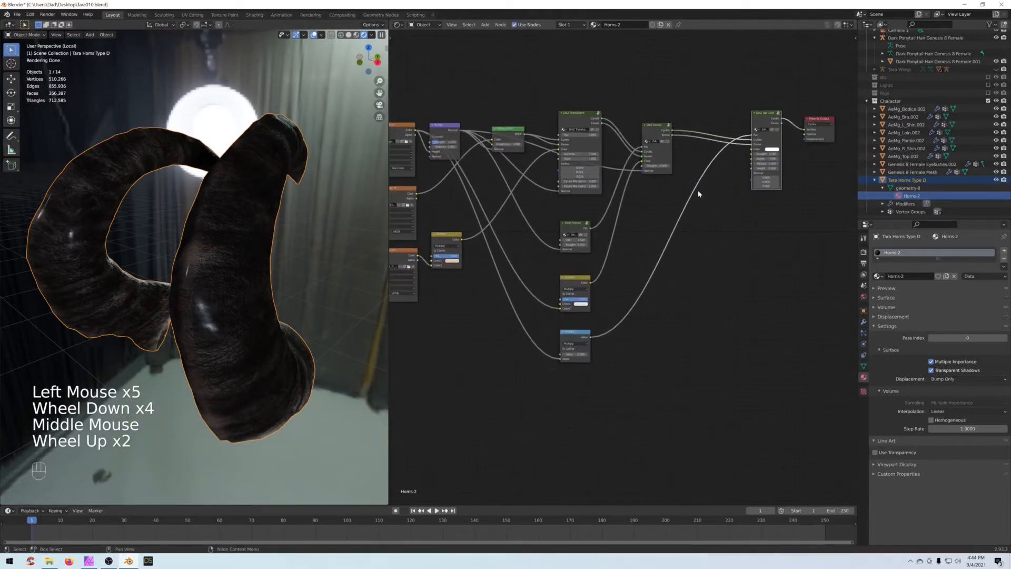
left_click_drag(765, 51, 502, 384)
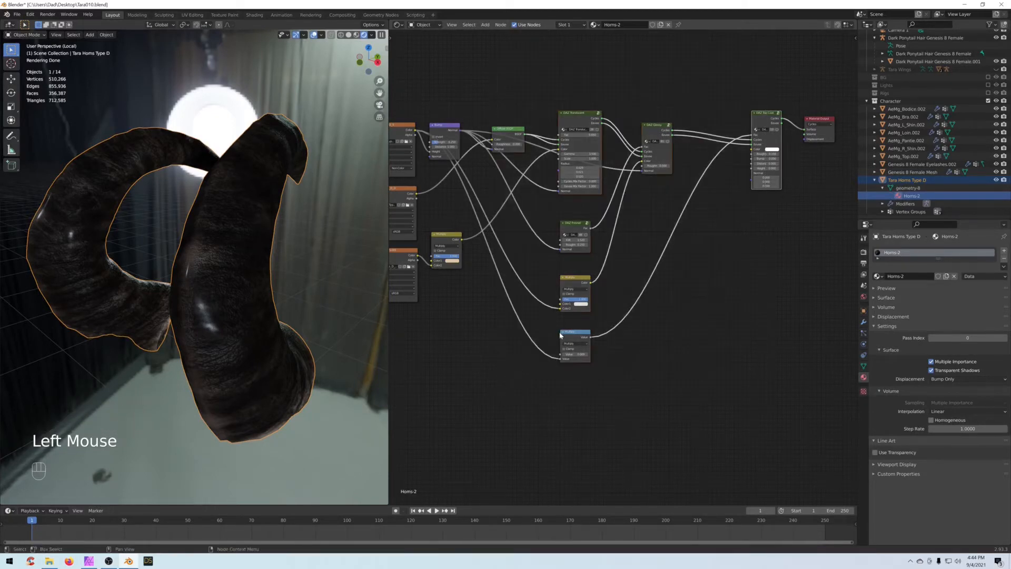
key("Delete")
Step: Add a Principled BSDF in the cleared area and connect it to the Material Output's Surface
middle_click_drag(548, 244, 611, 243)
left_click(608, 240)
key("shift+a")
mouse_move(607, 237)
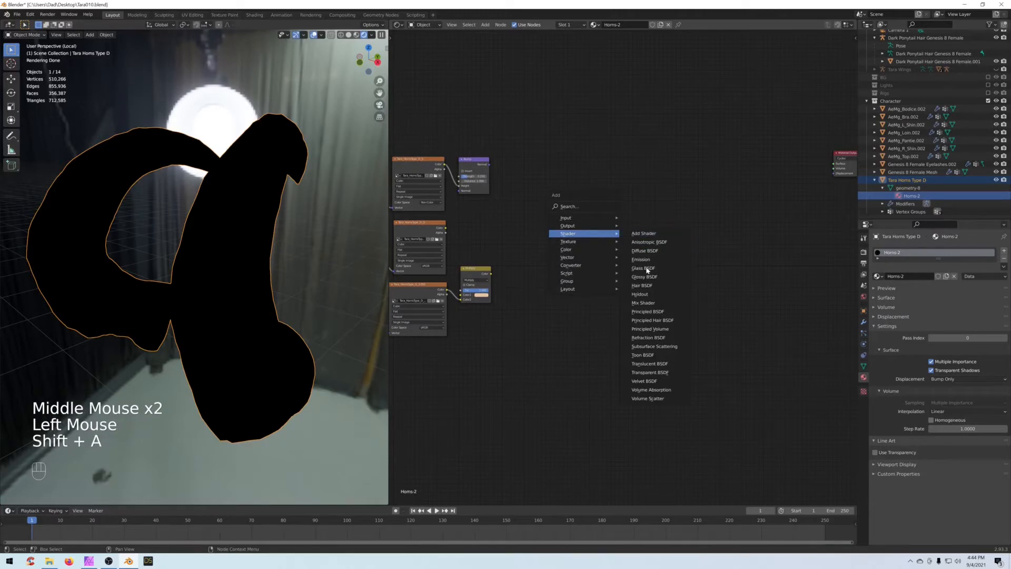
left_click(649, 313)
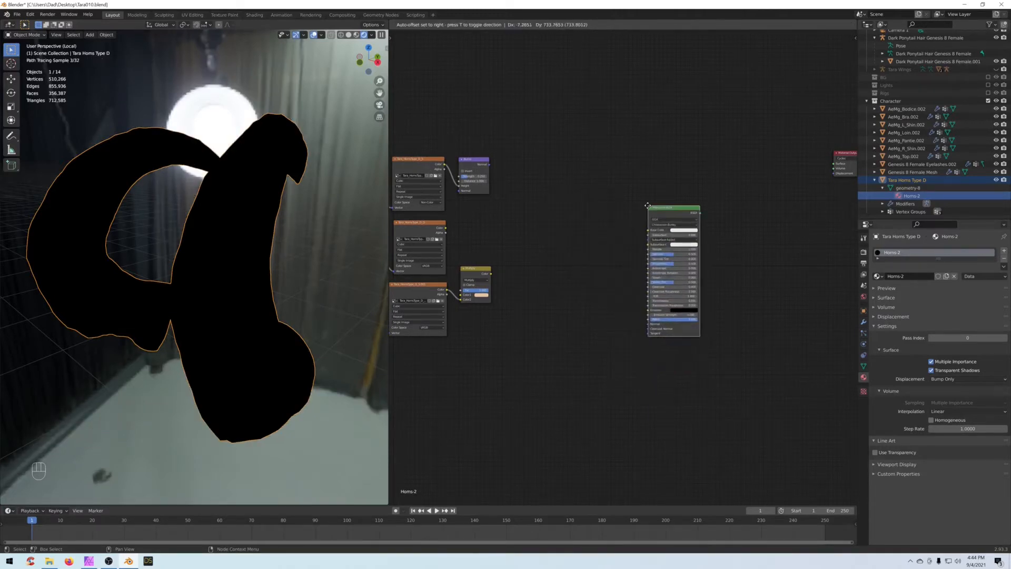
left_click_drag(791, 164, 678, 188)
middle_click_drag(516, 169, 585, 176)
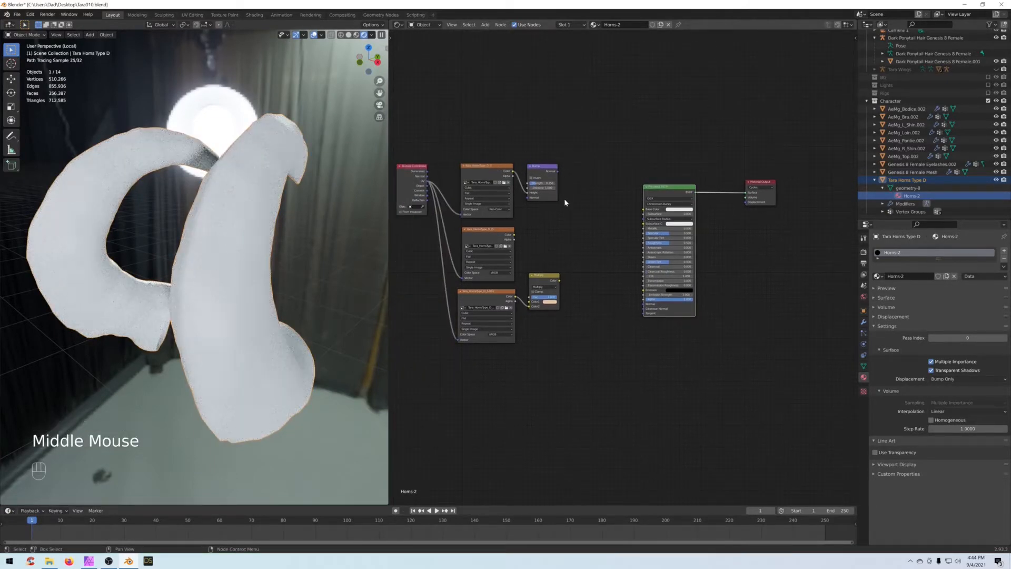
Step: Move the middle image texture above the one feeding the Bump node
left_click_drag(486, 235, 483, 106)
double_click(477, 195)
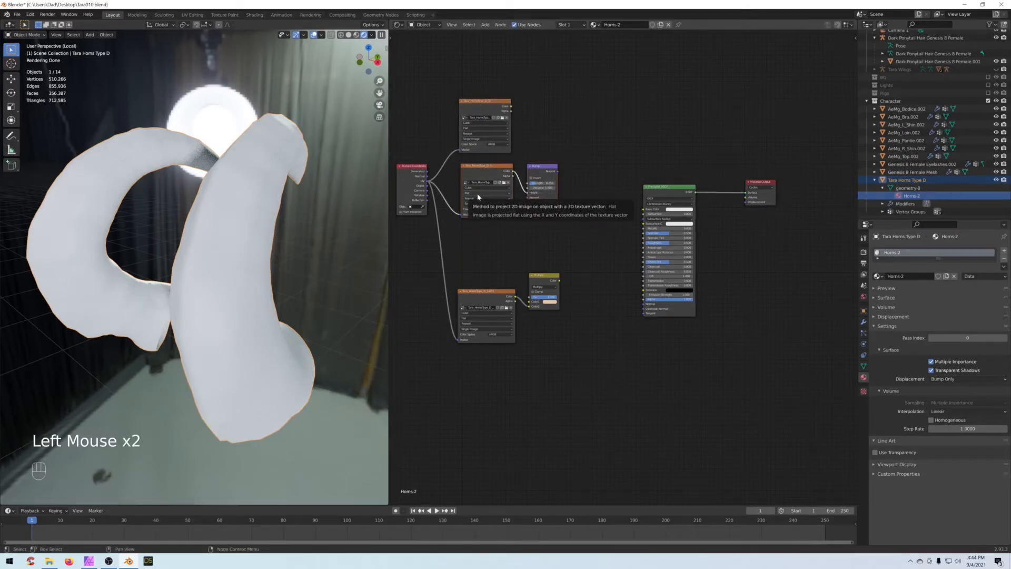
Step: Delete the remaining Multiply node and respace the Bump node, its texture and the lowest image texture further down
key("g")
left_click(499, 285)
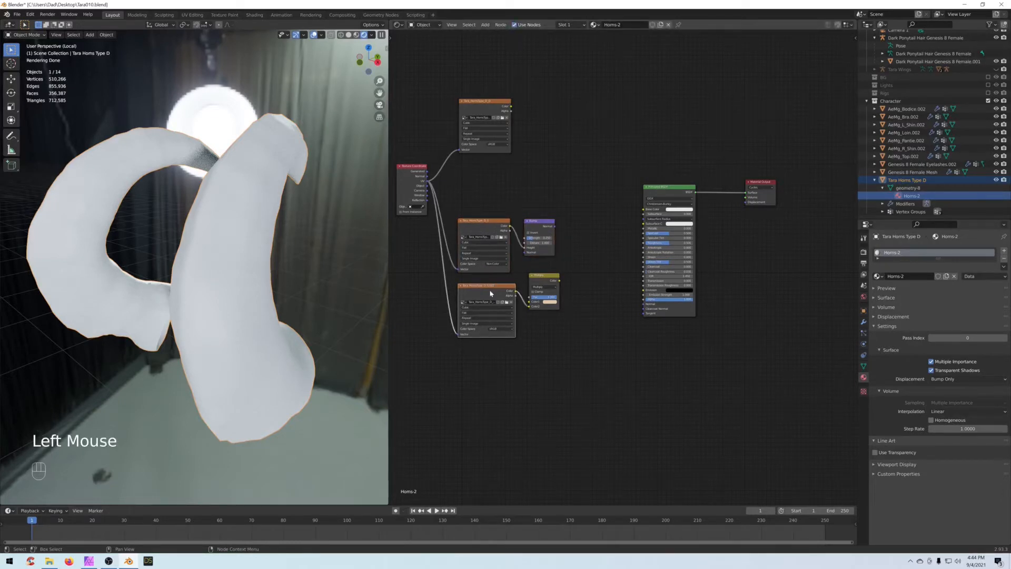
left_click(543, 279)
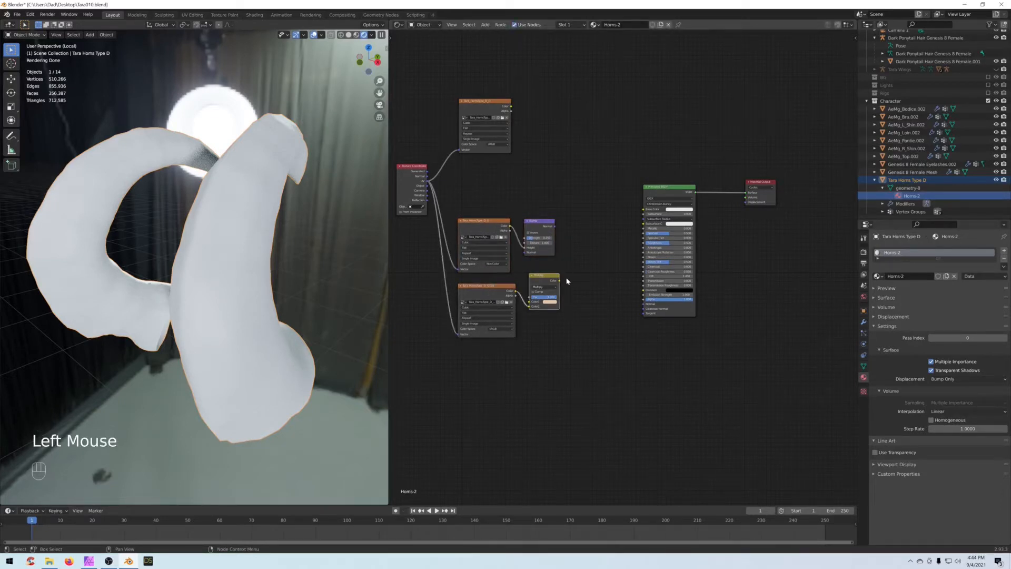
key("Delete")
left_click(489, 289)
left_click_drag(489, 288, 485, 308)
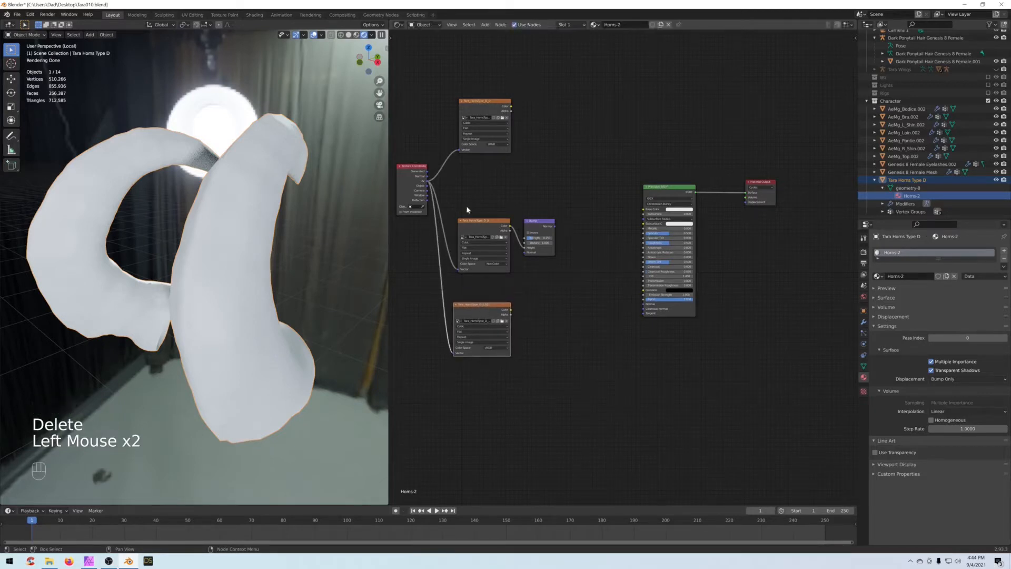
Step: Connect the Bump node to the Principled BSDF's Normal and the uppermost image texture's Color to its Base Color
left_click_drag(556, 228, 644, 304)
left_click_drag(486, 116, 619, 214)
left_click_drag(510, 147, 640, 210)
left_click(635, 209)
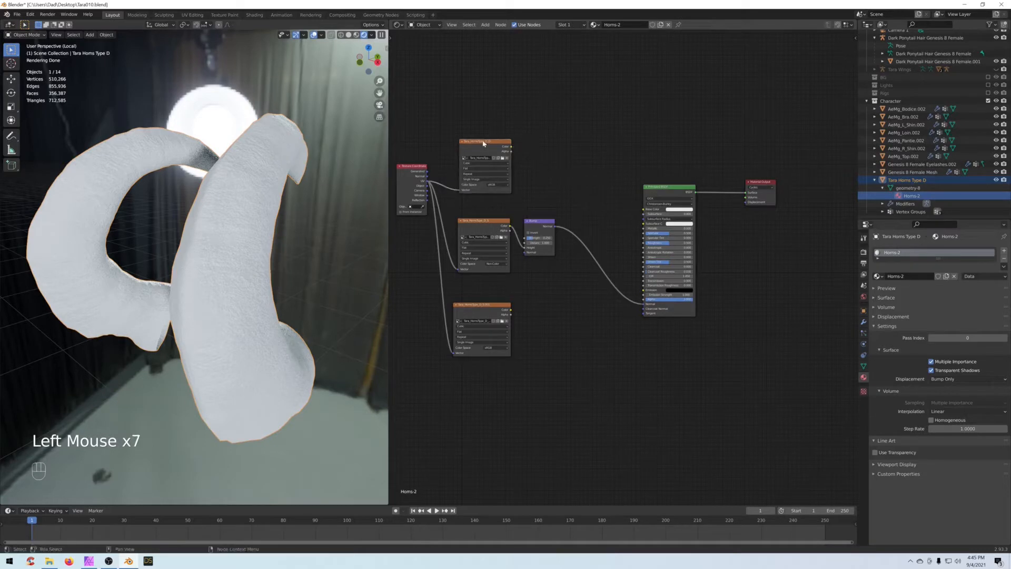
left_click_drag(511, 147, 598, 199)
left_click_drag(498, 147, 644, 210)
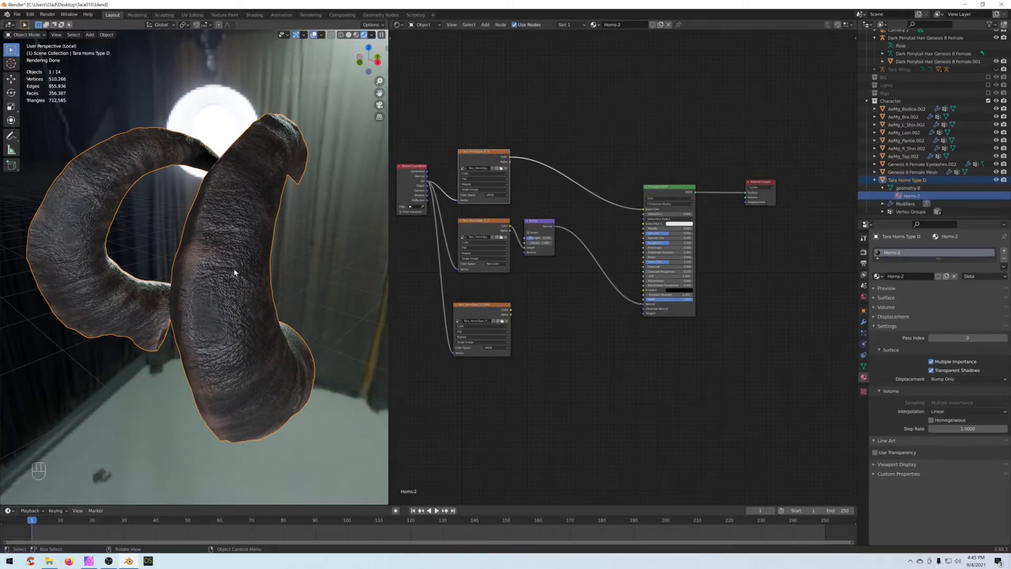
Step: Move the unconnected image texture up, directly beneath the one feeding the Bump node
scroll(244, 288, "down", 2)
scroll(244, 289, "up", 2)
mouse_move(244, 290)
middle_mouse_down()
mouse_move(203, 239)
mouse_move(182, 253)
mouse_move(214, 191)
middle_mouse_up()
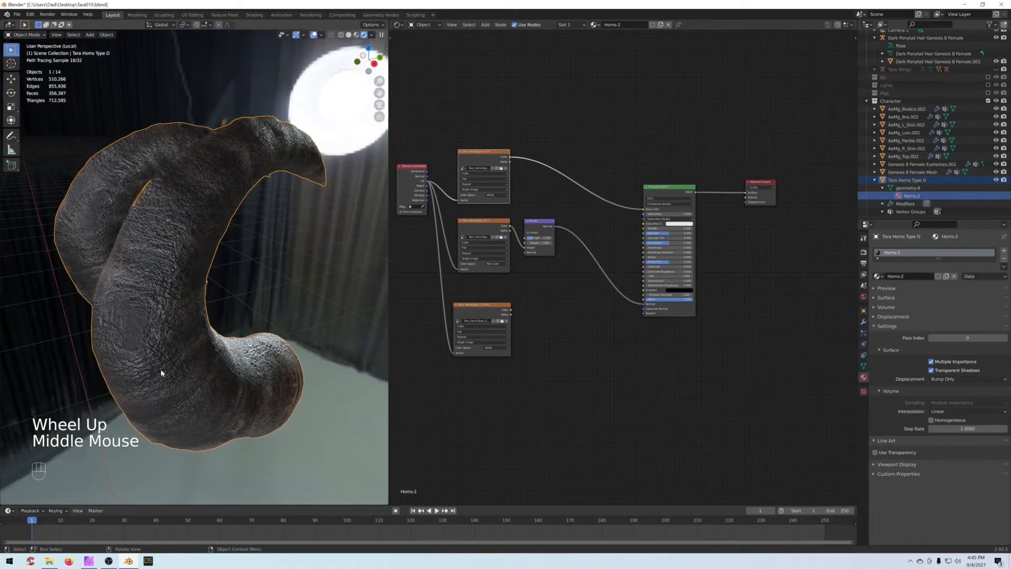
mouse_move(183, 188)
middle_mouse_down()
mouse_move(164, 273)
mouse_move(160, 248)
mouse_move(120, 227)
middle_mouse_up()
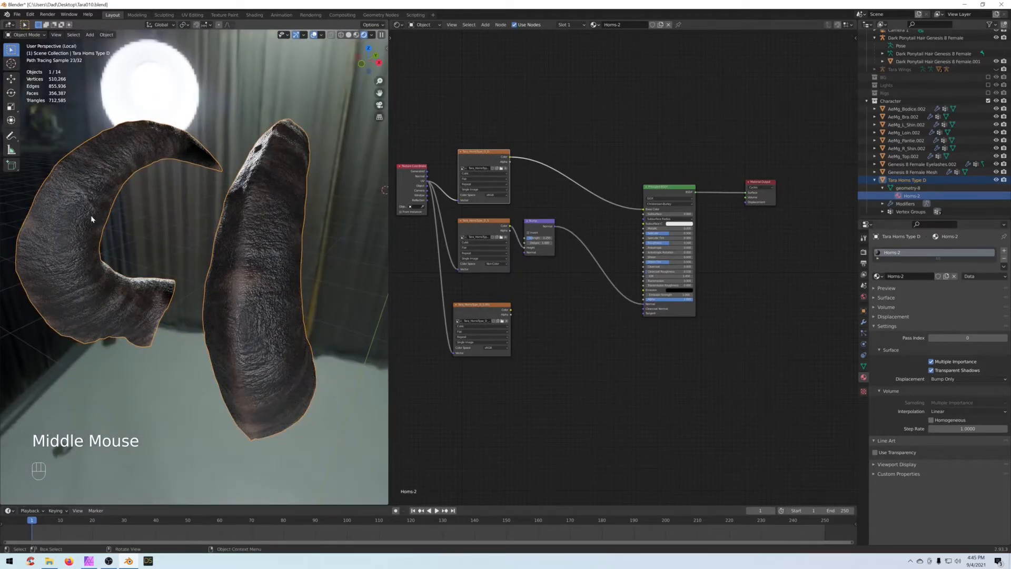
scroll(140, 226, "down", 1)
scroll(141, 229, "up", 1)
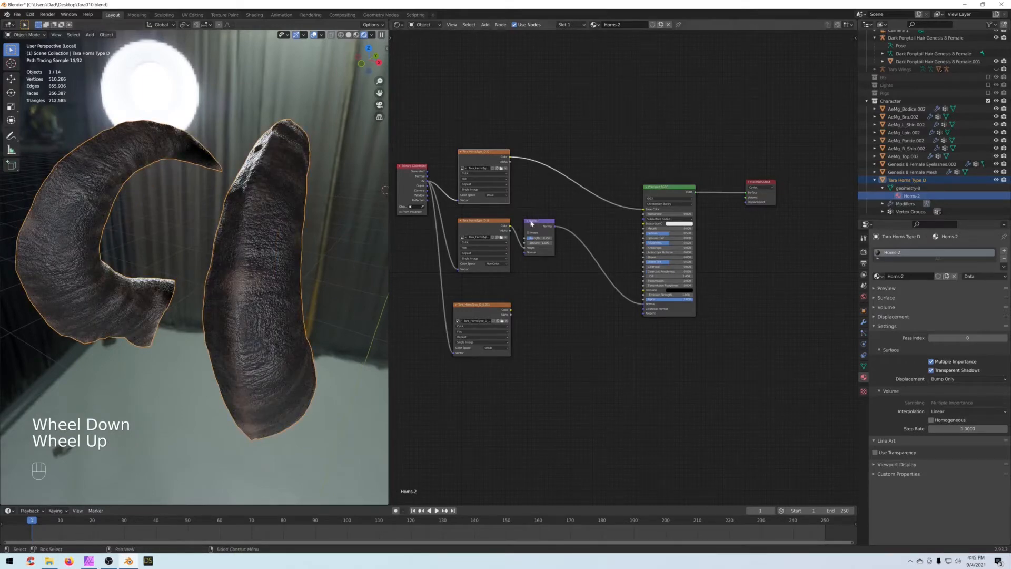
left_click_drag(479, 306, 480, 293)
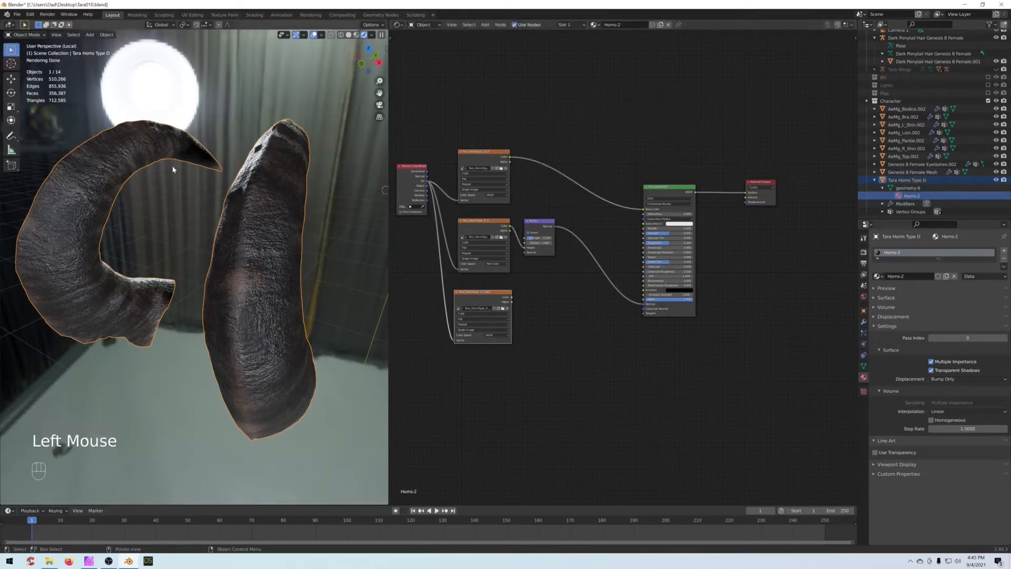
mouse_move(279, 286)
middle_mouse_down()
mouse_move(312, 280)
mouse_move(266, 287)
middle_mouse_up()
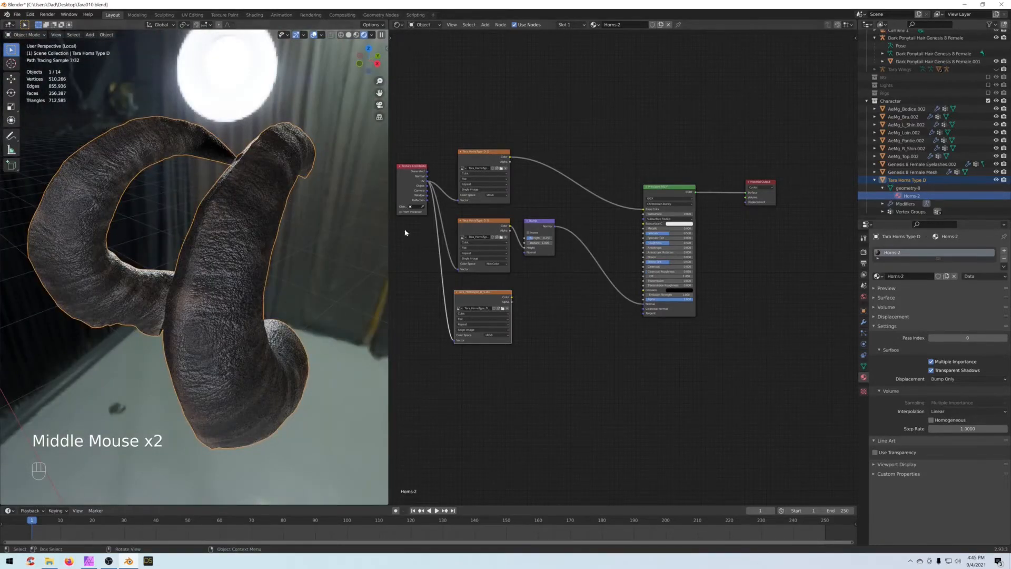
left_click_drag(485, 307, 487, 293)
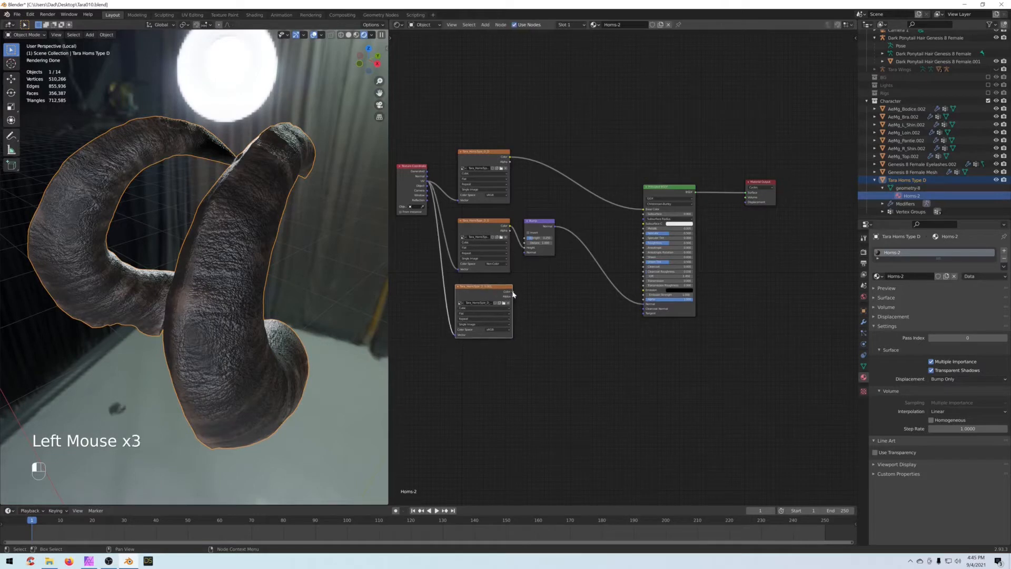
Step: Preview the lowest image texture on the horns, connect it to the Principled BSDF's Roughness, and restore the shader as output
left_click(480, 295)
left_click(480, 295, "ctrl+shift")
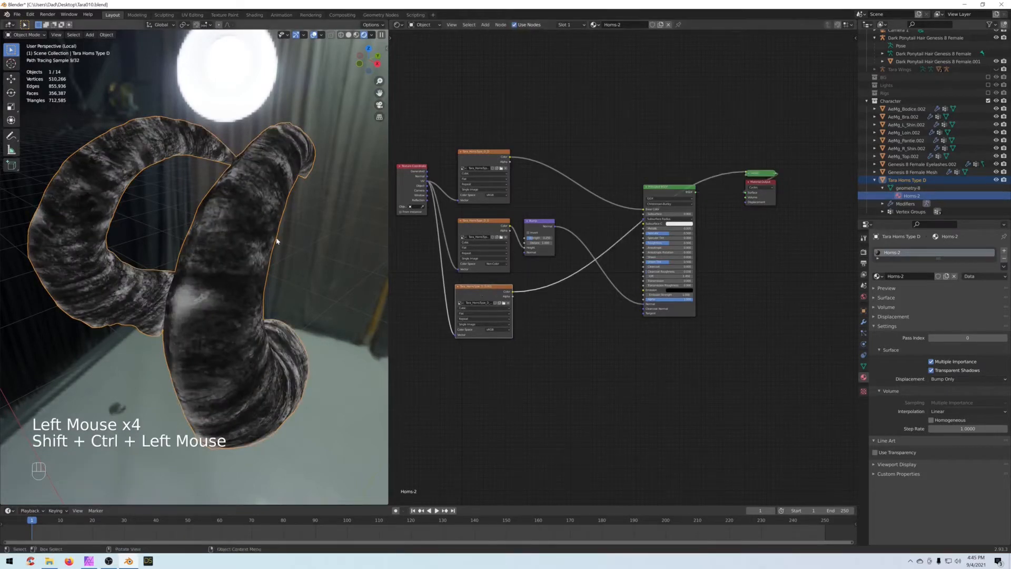
left_click_drag(514, 296, 644, 243)
left_click(672, 183, "ctrl+shift")
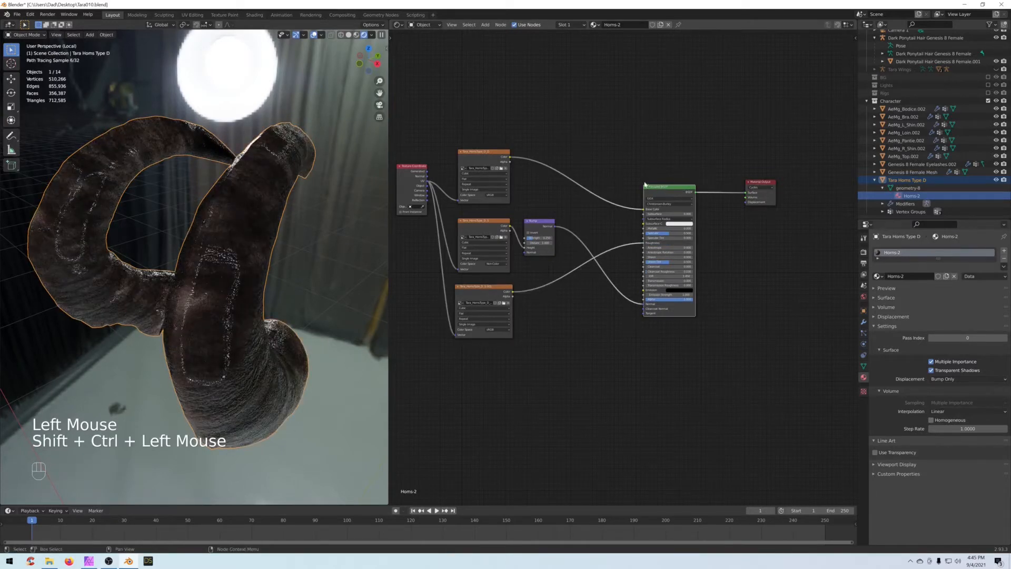
Step: Set the roughness texture's color space to Non-Color and briefly preview that texture on the horns
scroll(561, 269, "down", 1)
middle_click_drag(565, 297, 576, 271)
left_click(576, 271)
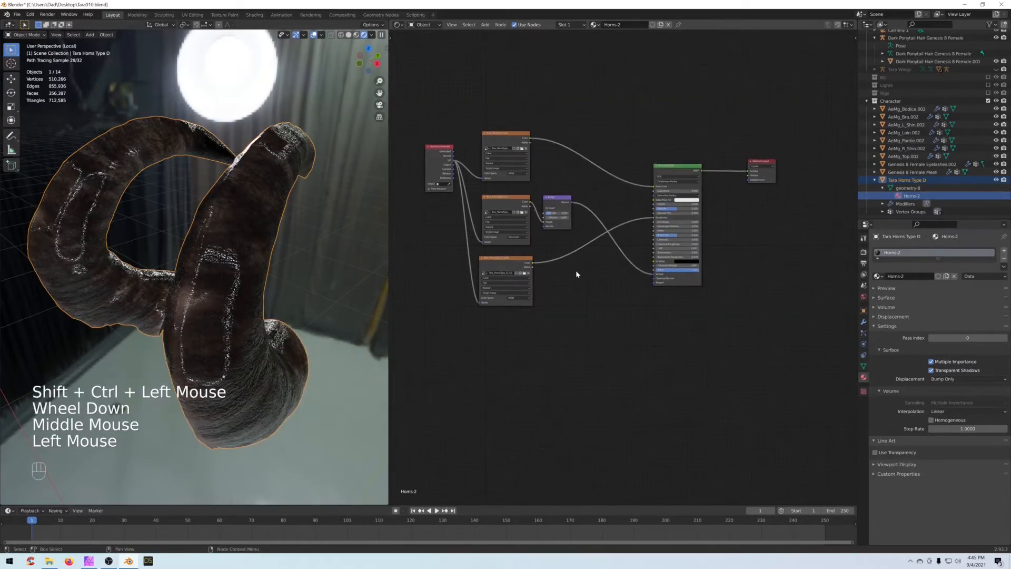
left_click(520, 298)
left_click(525, 318)
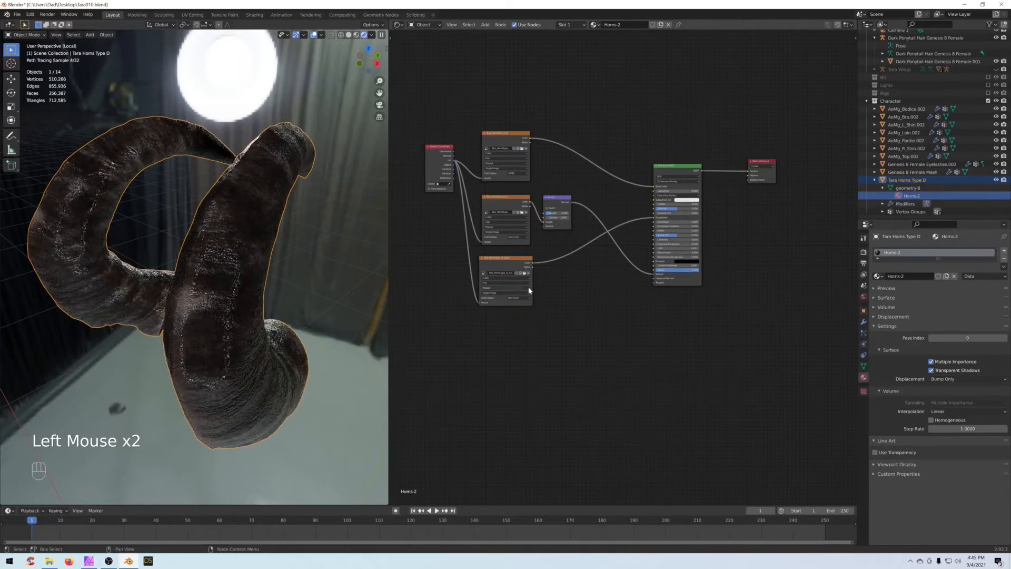
left_click(508, 268)
left_click(508, 267, "ctrl+shift")
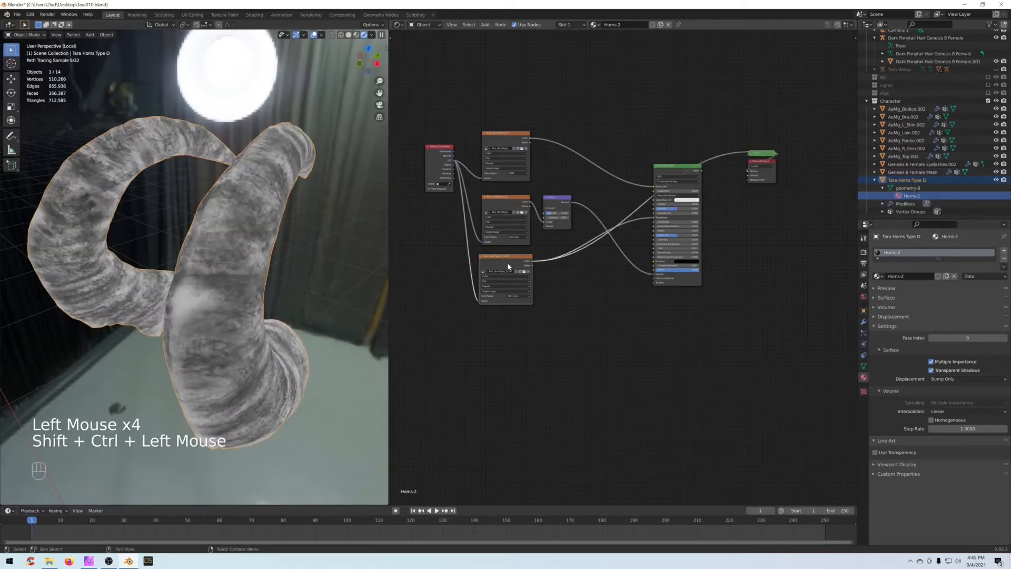
left_click(659, 168, "ctrl+shift")
Step: Insert a ColorRamp between the roughness texture and the Principled BSDF's Roughness, and preview its output on the horns
left_click(594, 296)
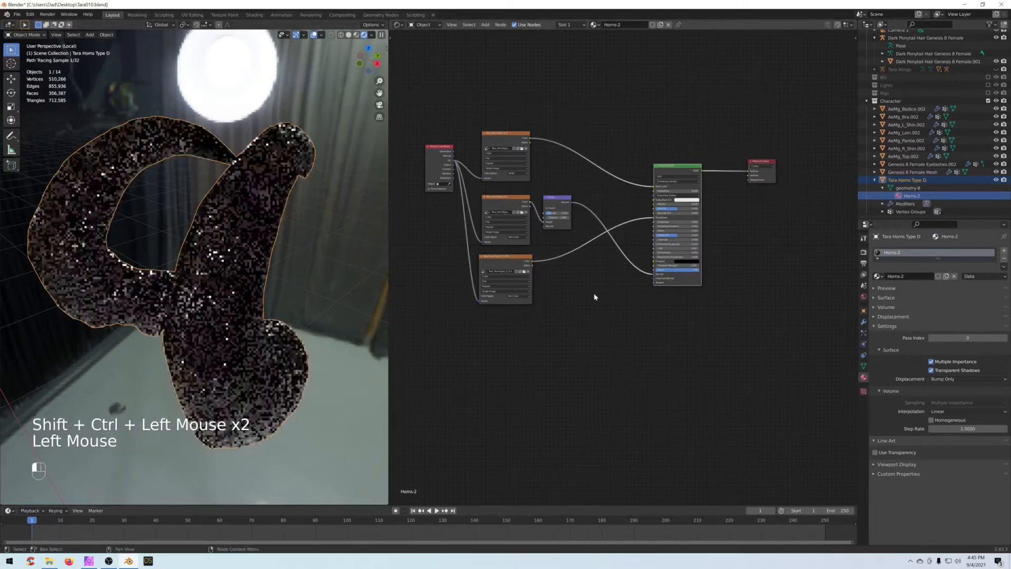
key("shift+a")
mouse_move(591, 295)
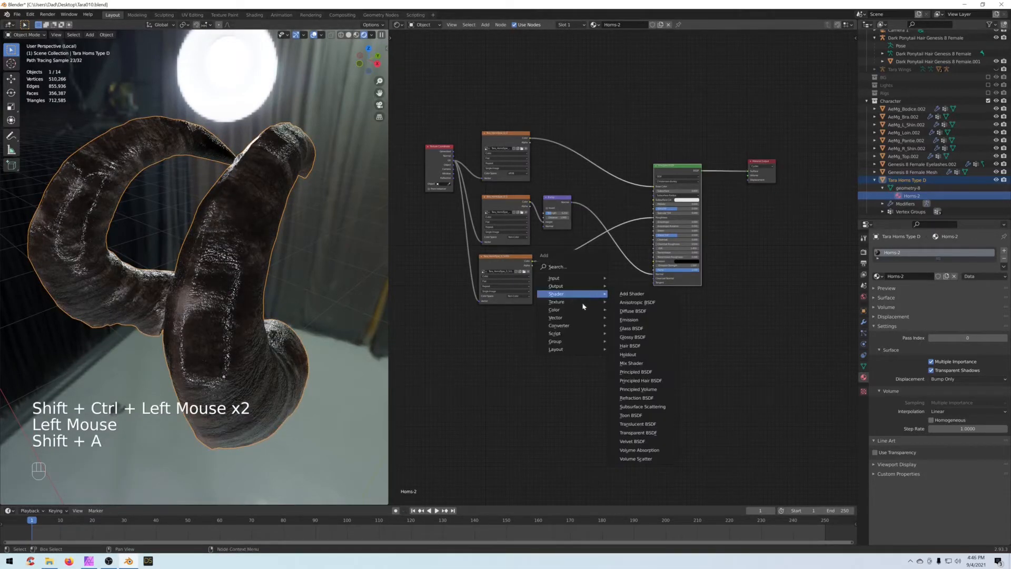
mouse_move(585, 320)
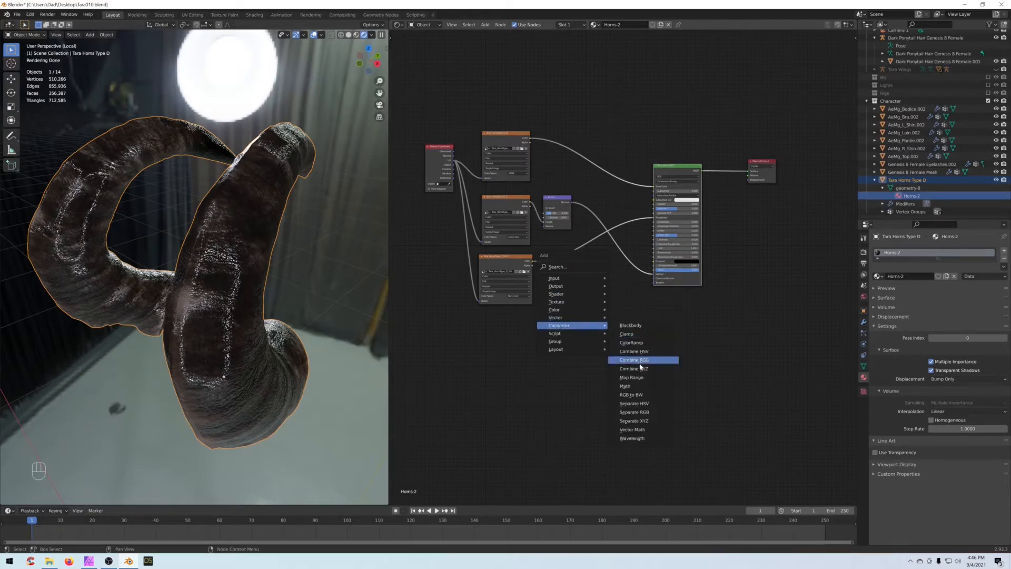
left_click(630, 343)
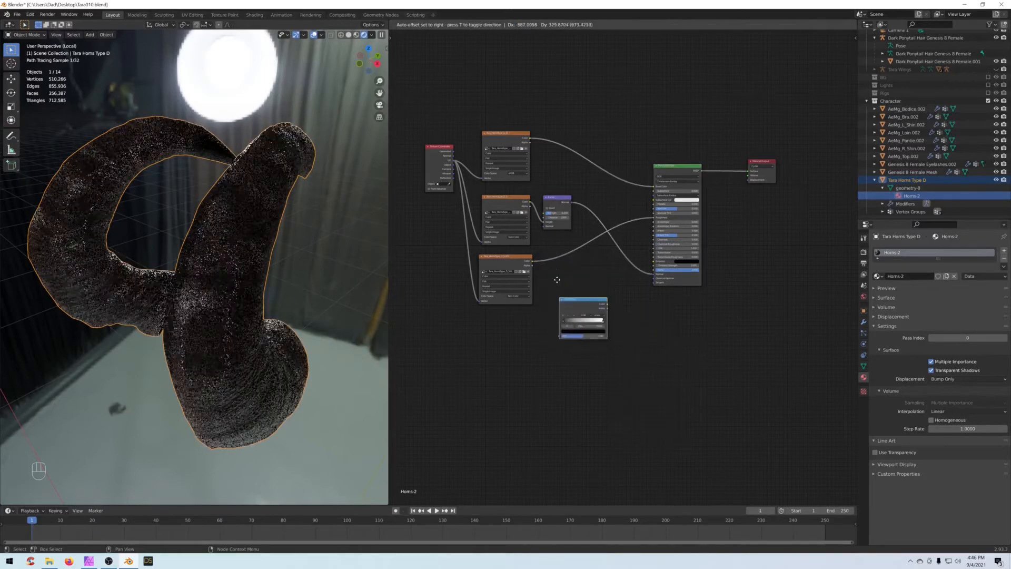
left_click(550, 251)
left_click(553, 275, "ctrl+shift")
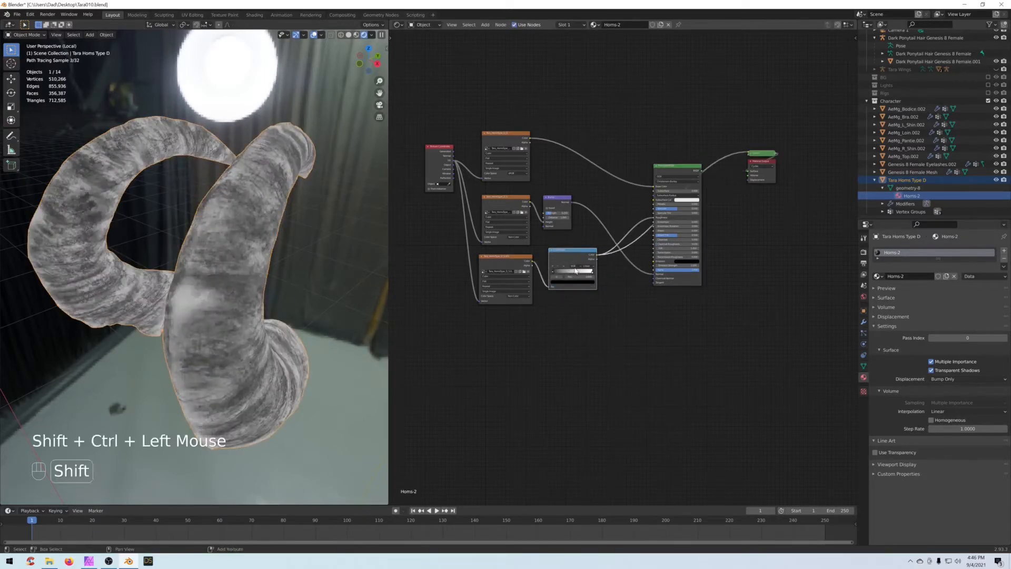
Step: Lighten the ColorRamp's black stop at position 0.000 to gray
left_click_drag(553, 273, 593, 272)
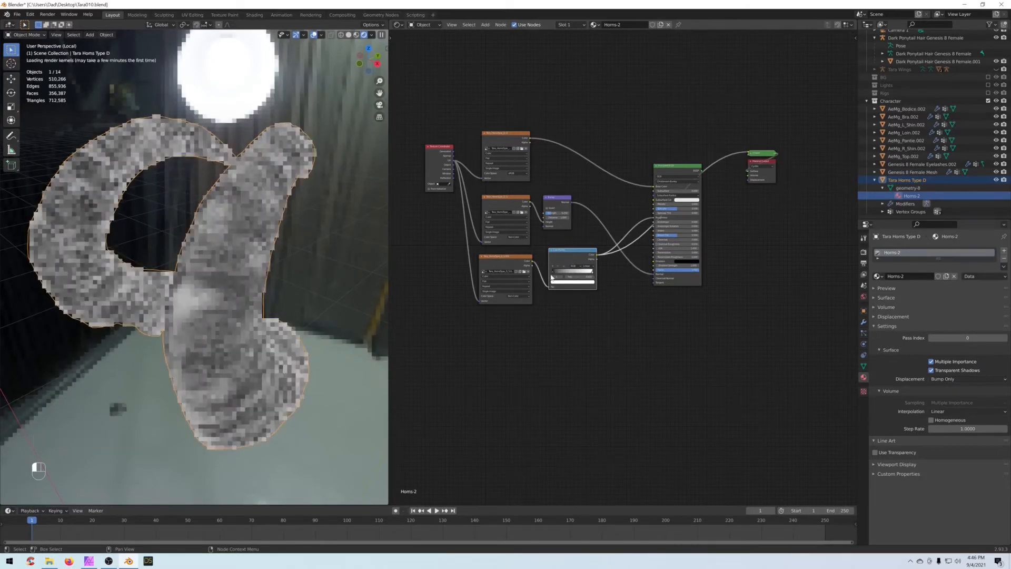
left_click(554, 274)
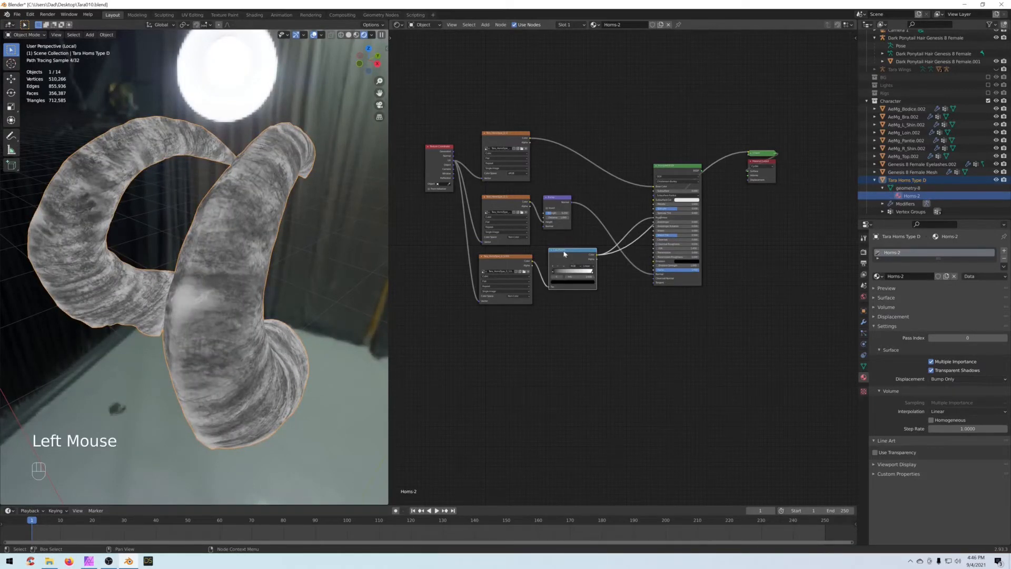
scroll(621, 266, "up", 4)
left_click(547, 240)
left_click_drag(547, 240, 574, 236)
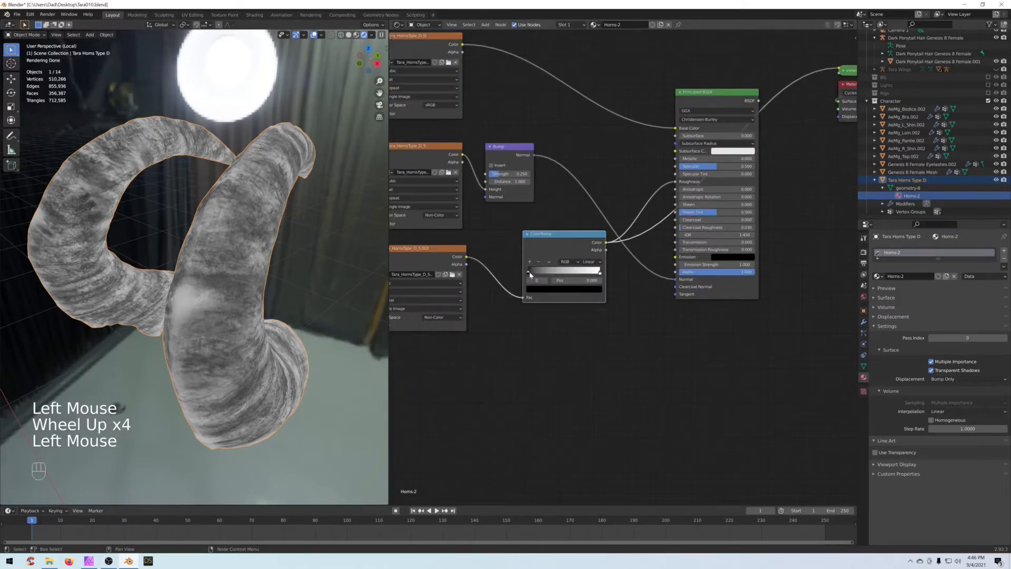
left_click(553, 289)
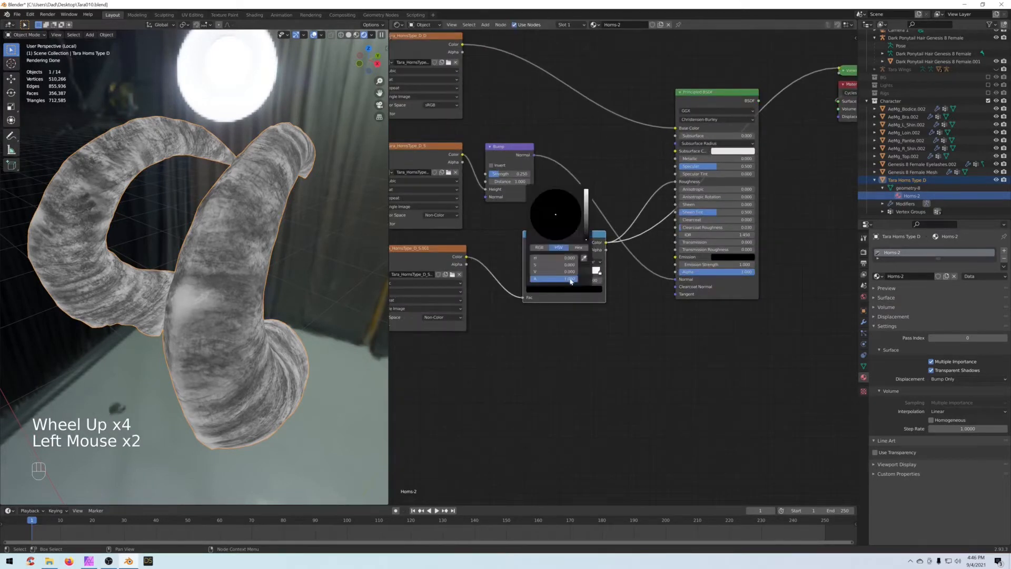
left_click(587, 216)
left_click(582, 291)
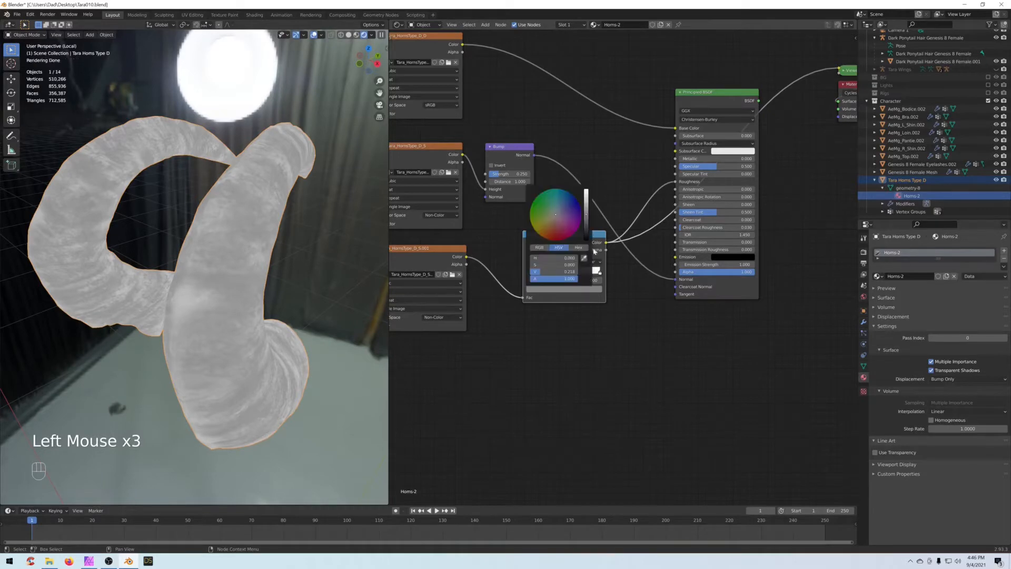
left_click(587, 227)
left_click(633, 280)
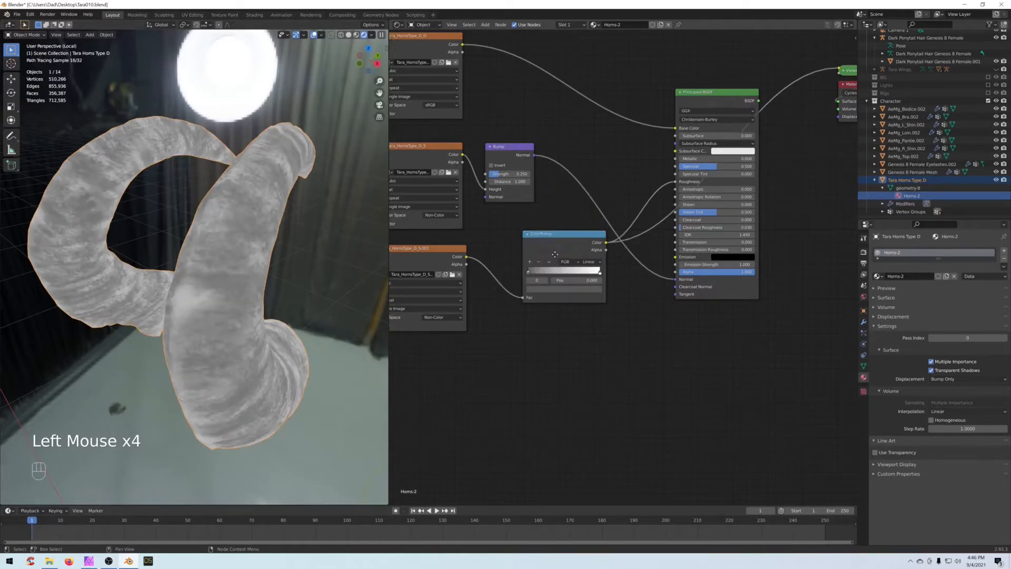
Step: Connect the Principled BSDF back to the material output and lighten the dark stop of the ColorRamp to light grey
left_click_drag(561, 235, 544, 246)
left_click(699, 94, "ctrl+shift")
middle_click_drag(587, 155, 620, 132)
left_click(559, 252)
left_click_drag(604, 189, 607, 165)
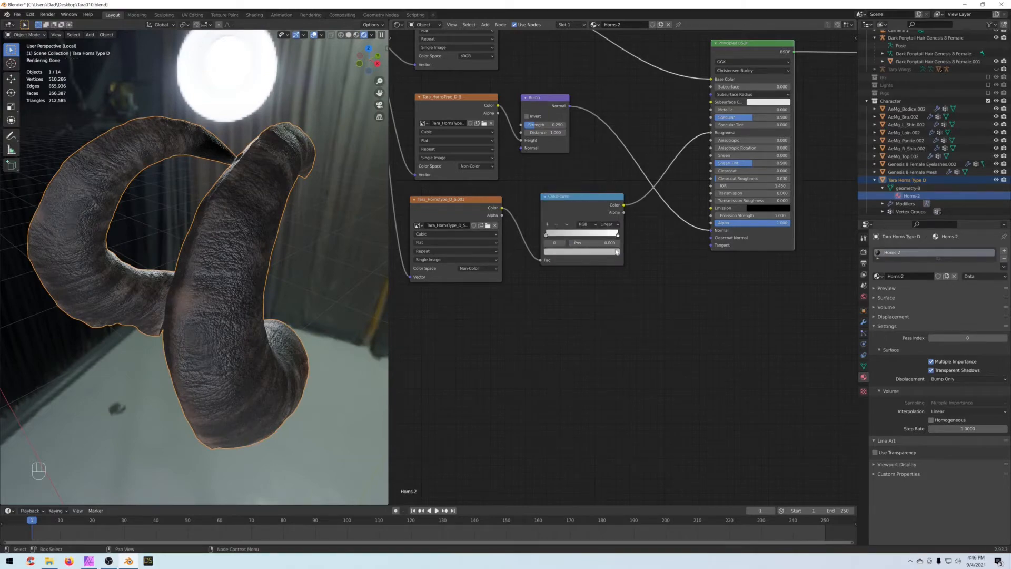
Step: Darken the ColorRamp's white stop to light grey by lowering its color value
left_click(618, 236)
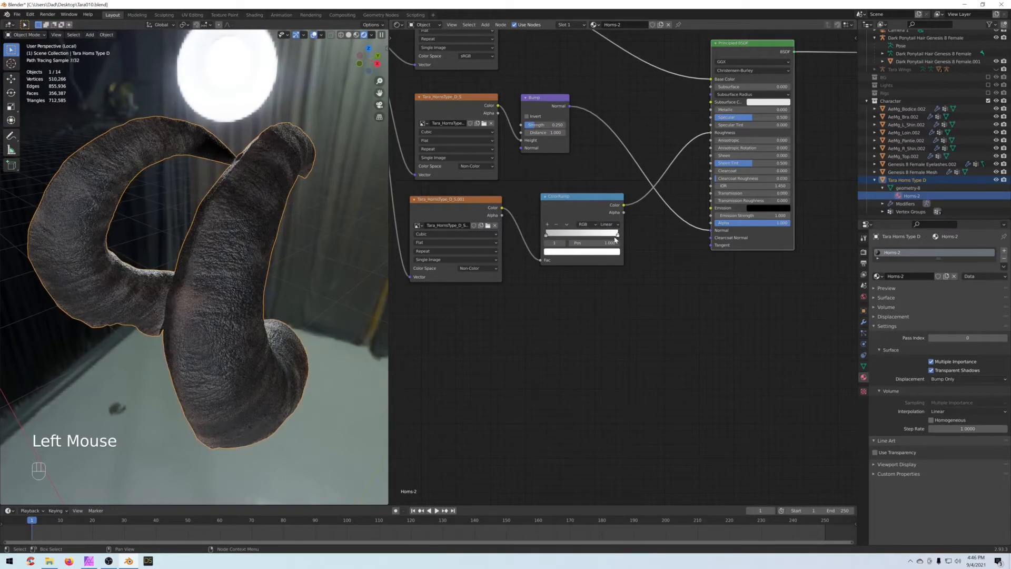
left_click(618, 236)
left_click(605, 254)
left_click(608, 252)
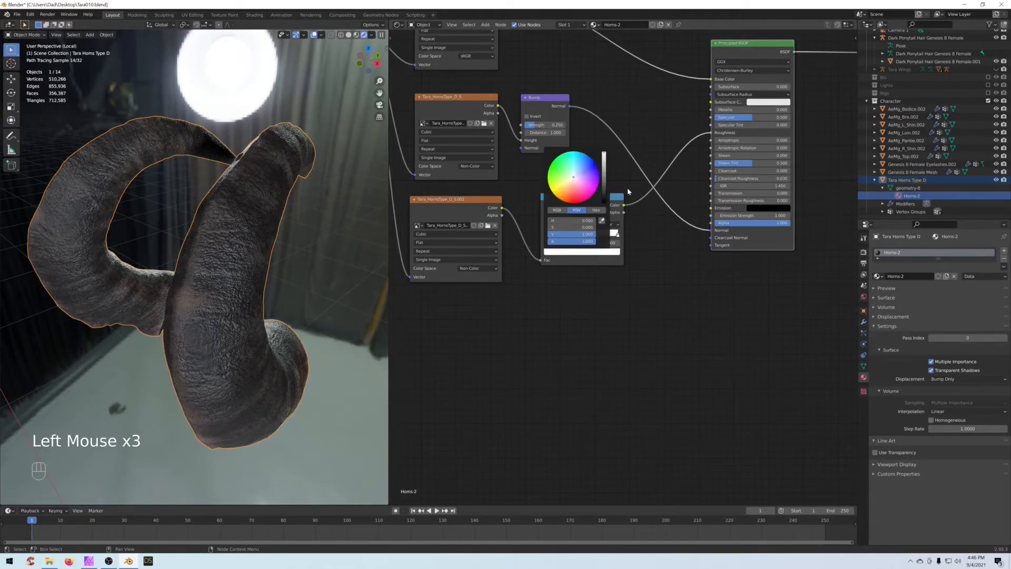
left_click(611, 253)
left_click_drag(605, 160, 606, 166)
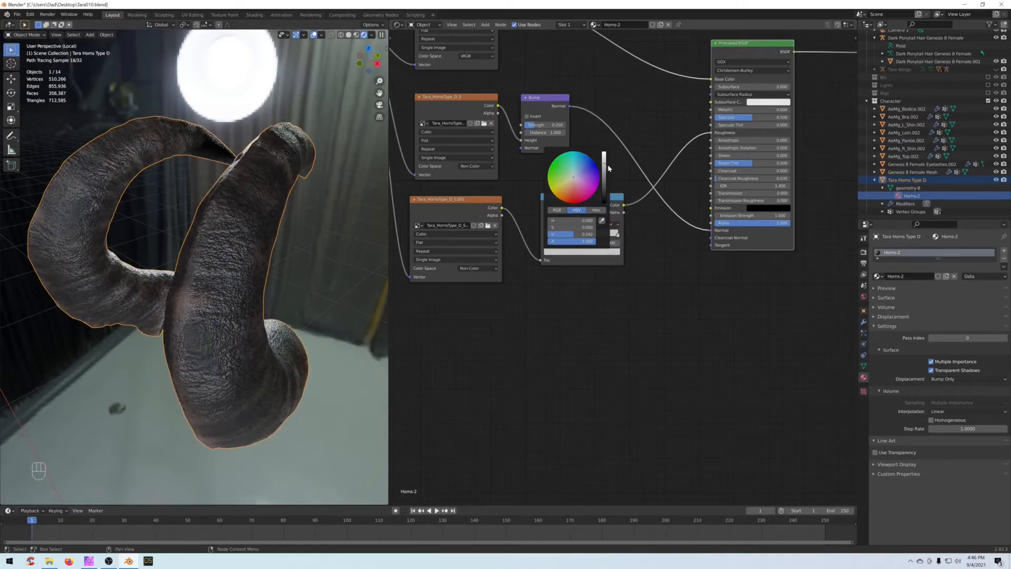
left_click(606, 168)
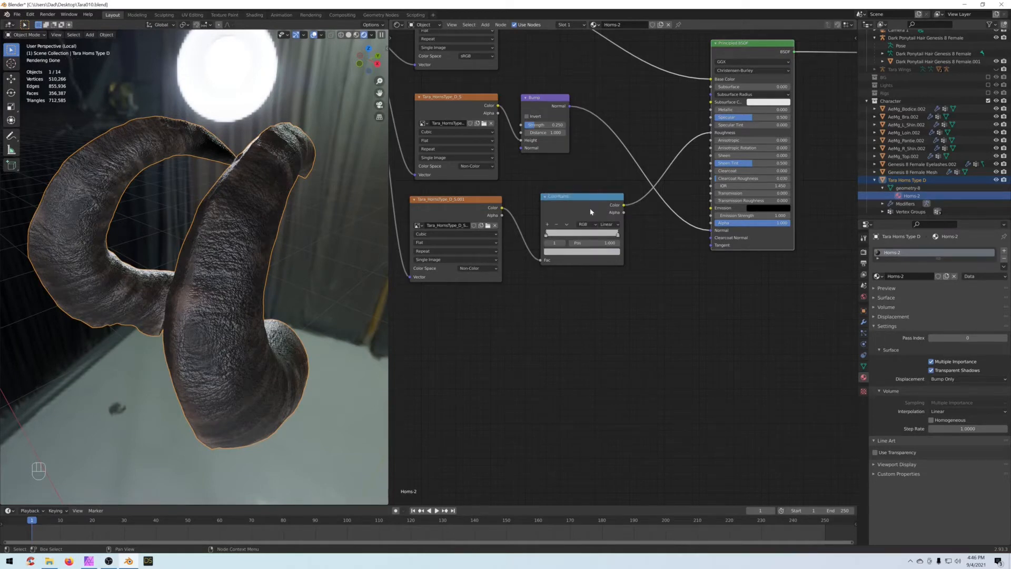
Step: Preview the ColorRamp output, cut its link to the Principled BSDF's roughness, and restore the Principled BSDF as the surface
left_click(576, 206, "ctrl+shift")
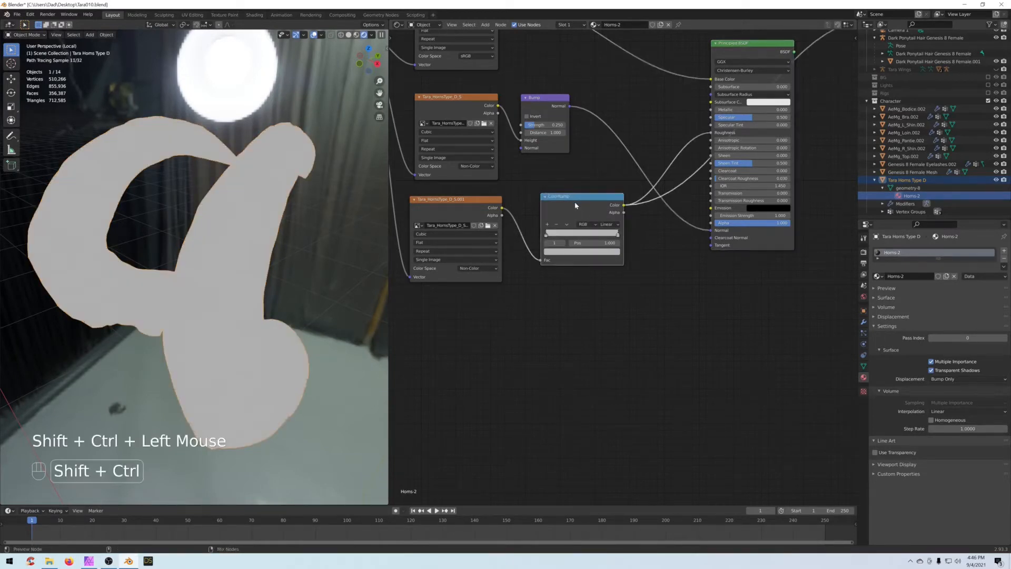
left_click(584, 205)
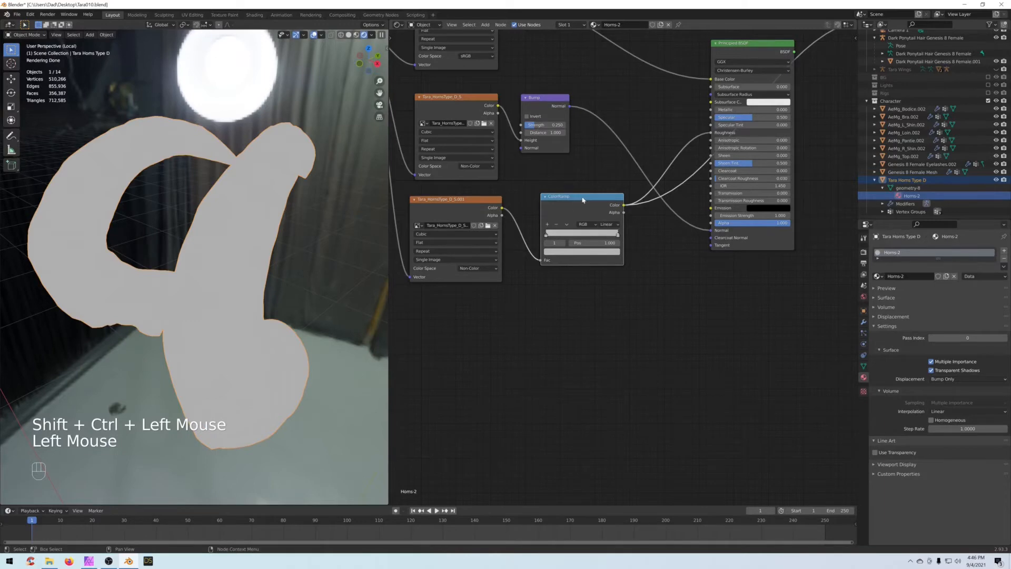
scroll(593, 201, "down", 2)
right_click_drag(658, 153, 679, 212, "ctrl")
left_click(725, 82, "ctrl+shift")
middle_click_drag(627, 178, 614, 217)
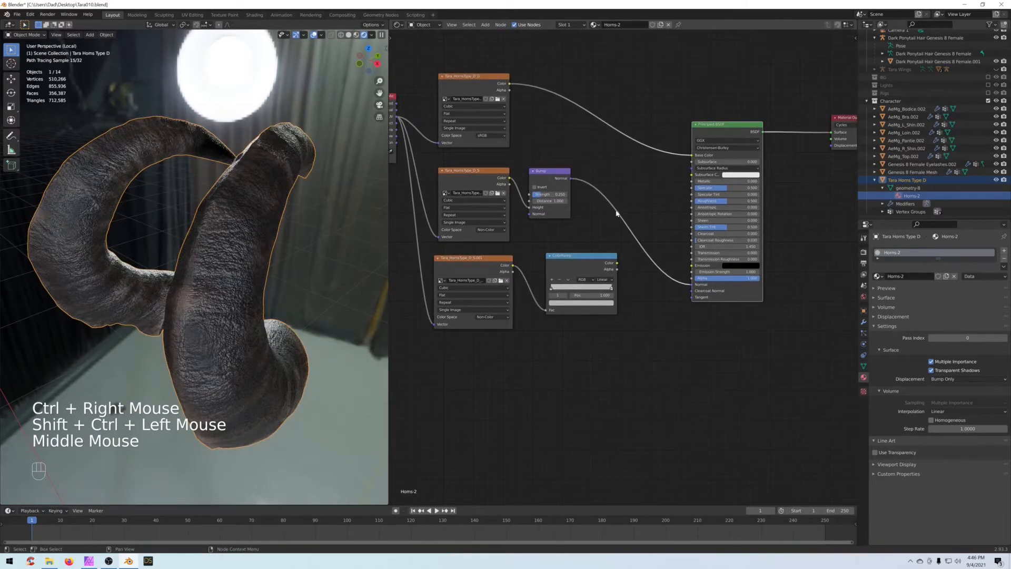
Step: Set the Principled BSDF's roughness to about 0.57, checking the horns from another angle
left_click_drag(722, 203, 731, 203)
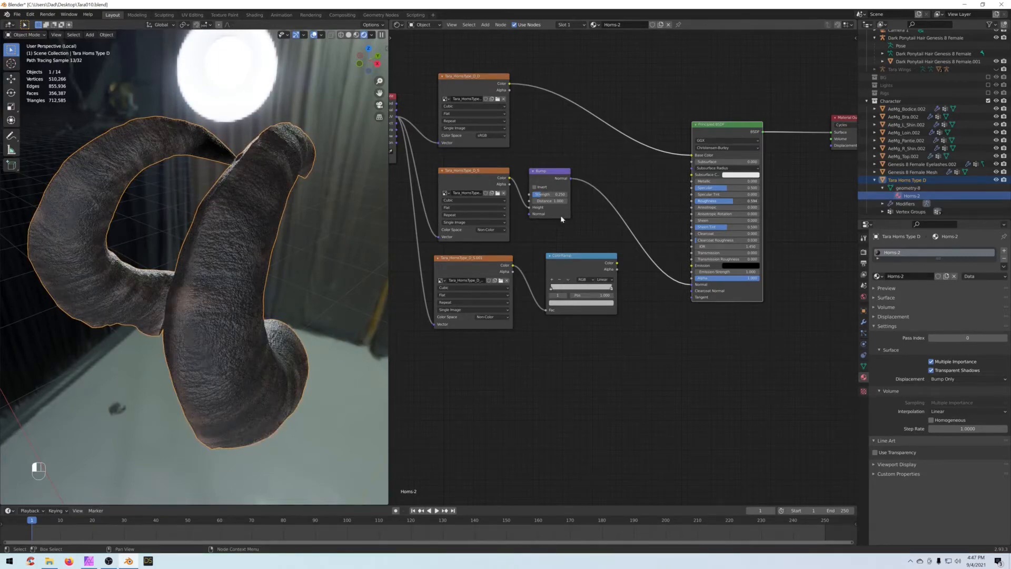
scroll(279, 238, "down", 2)
middle_click_drag(280, 238, 276, 241)
scroll(276, 242, "up", 2)
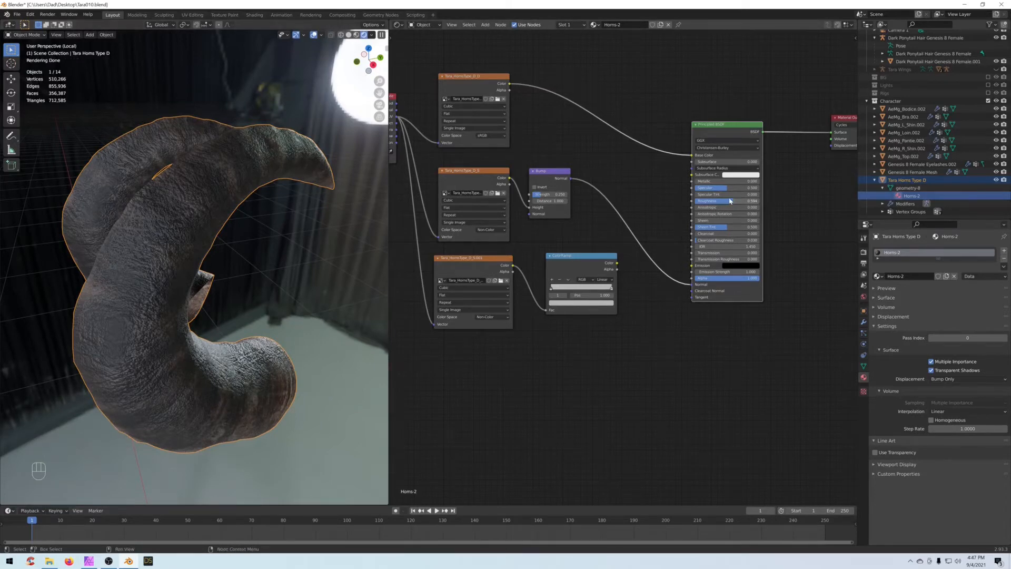
left_click_drag(731, 203, 726, 203)
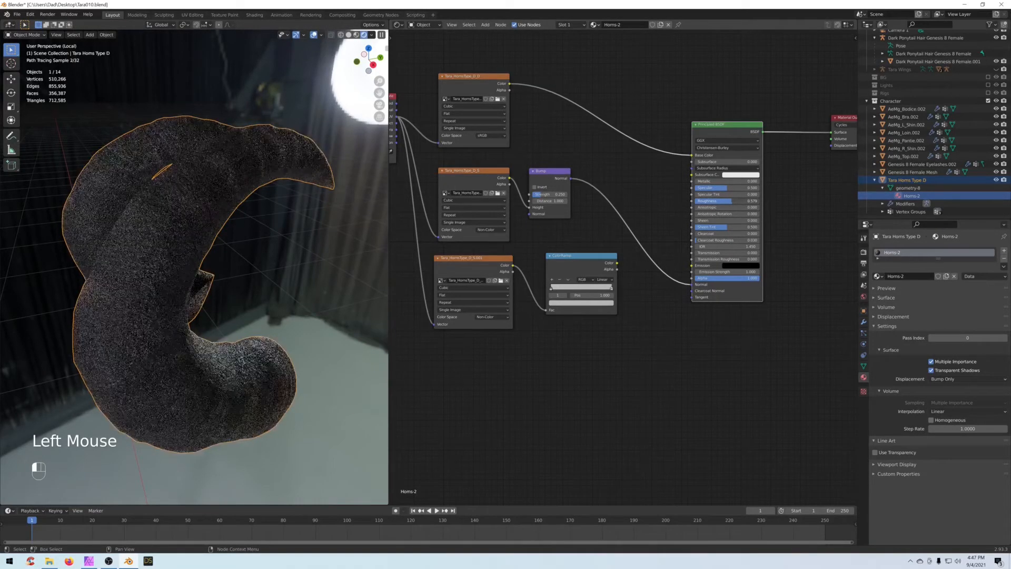
Step: Try different specular strengths on the horns' Principled BSDF, settling on about 0.37
left_click_drag(730, 192, 760, 190)
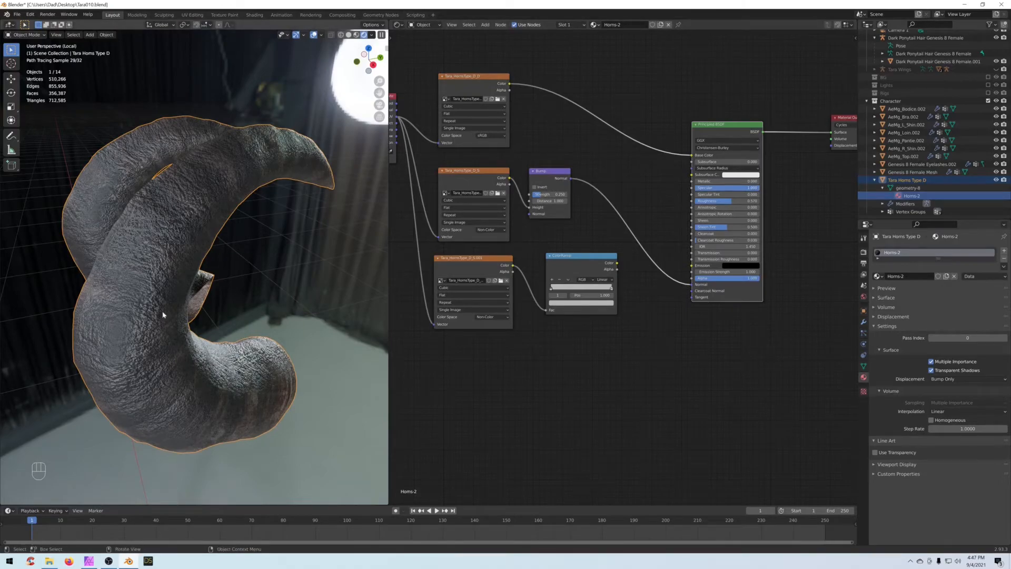
left_click_drag(756, 192, 714, 189)
left_click_drag(727, 187, 733, 188)
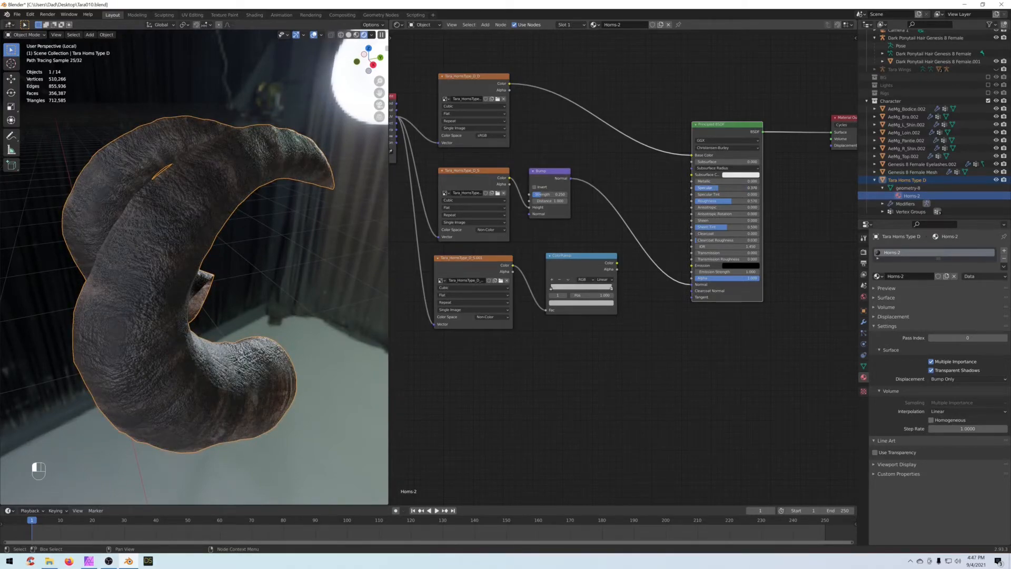
scroll(224, 253, "down", 2)
middle_click_drag(224, 253, 249, 169)
scroll(258, 257, "up", 2)
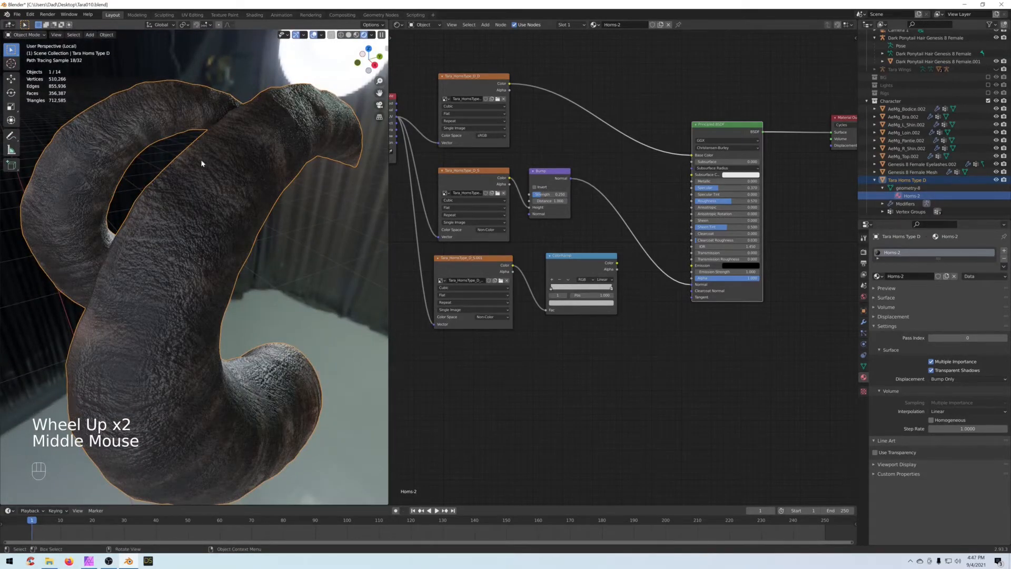
scroll(181, 223, "down", 1)
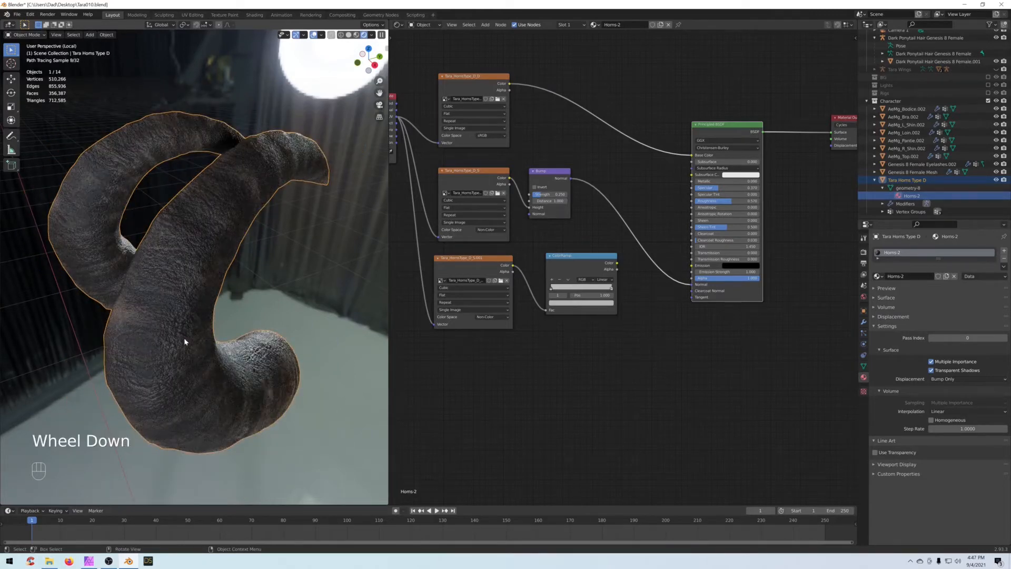
Step: Delete the disconnected ColorRamp node from the horn material
middle_click_drag(600, 254, 599, 288)
left_click(594, 267)
key("Delete")
scroll(575, 266, "down", 2)
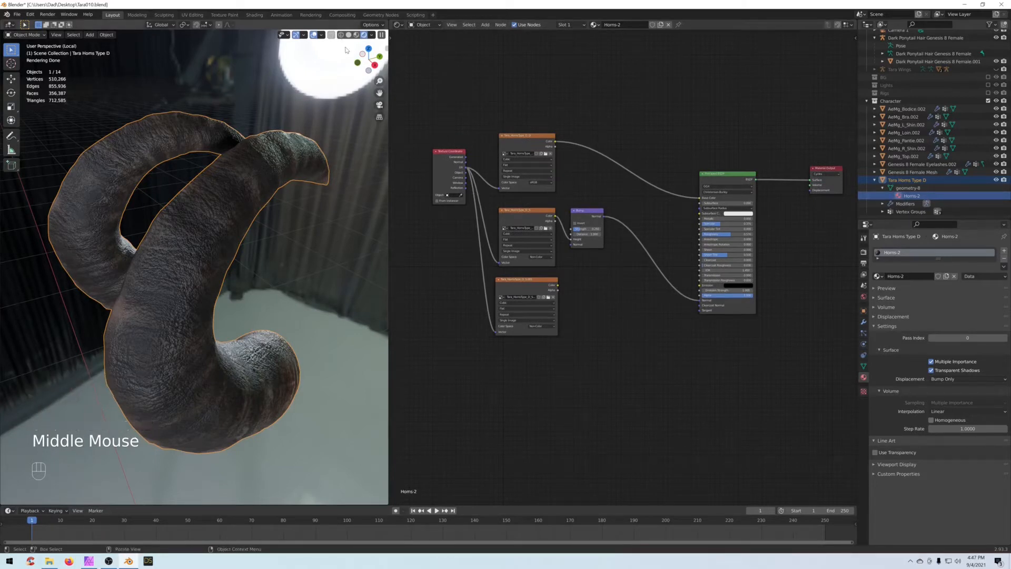
Step: Switch the viewport to solid shading and leave local view to show the whole character
left_click(348, 35)
scroll(202, 289, "down", 2)
mouse_move(202, 289)
middle_mouse_down()
mouse_move(275, 286)
mouse_move(263, 288)
middle_mouse_up()
key("KP_Divide")
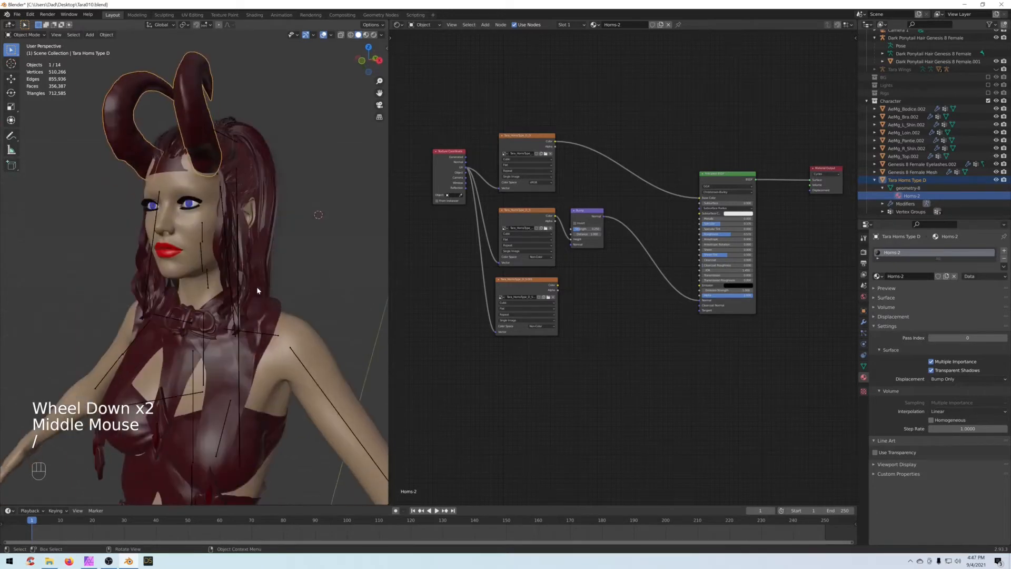
Step: Unhide the Tara Wings armature and its Tara Wings.001 mesh, framing the wings beside the character
left_click(874, 180)
scroll(874, 181, "up", 1)
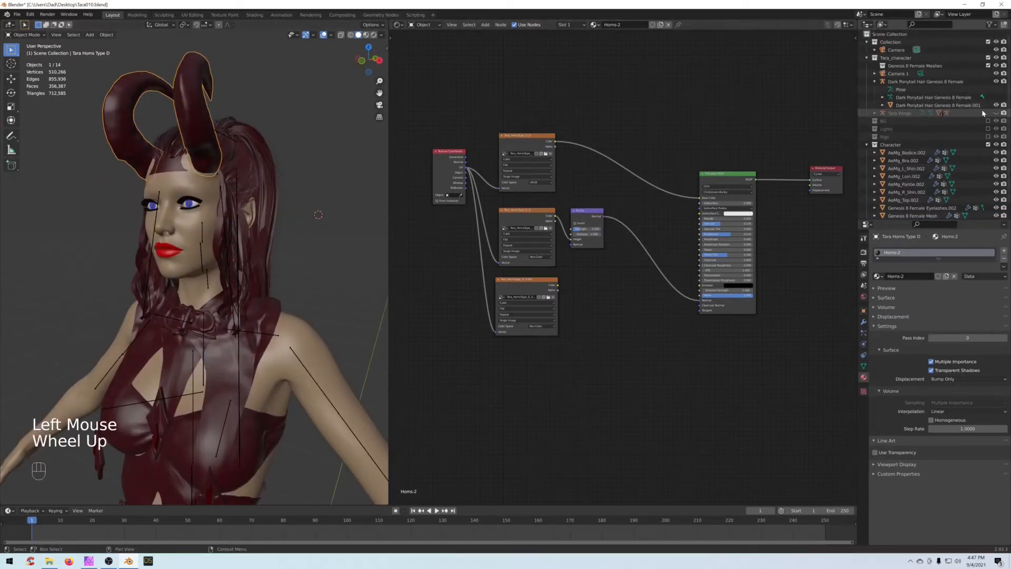
left_click(995, 112)
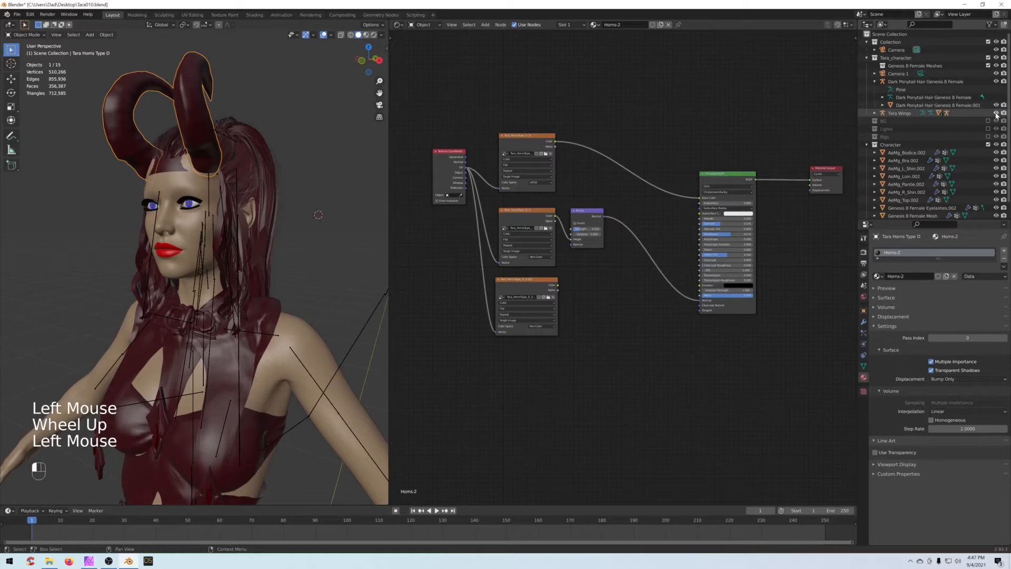
left_click(874, 113)
left_click(907, 146)
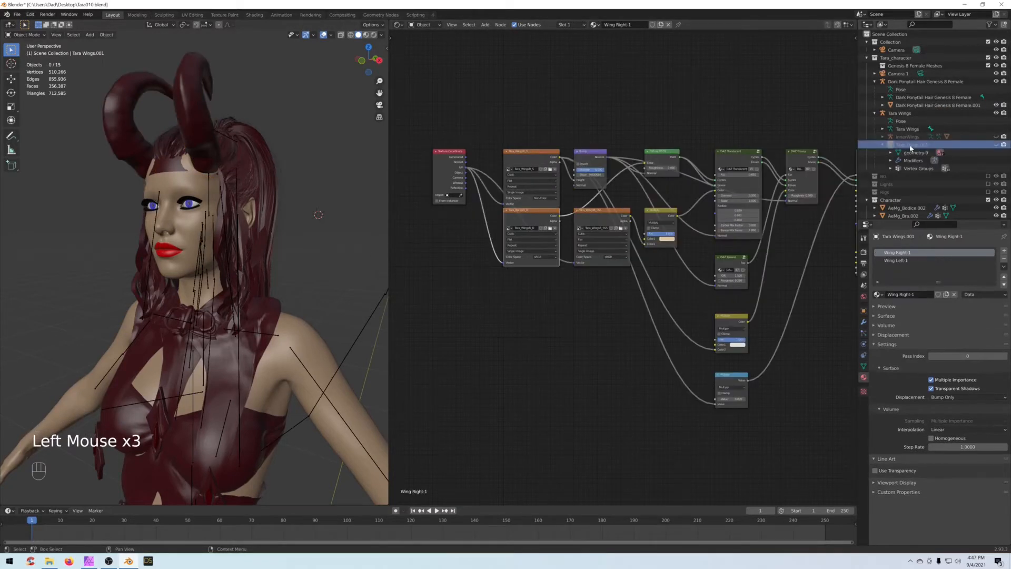
left_click(325, 230)
scroll(315, 242, "down", 2)
middle_click_drag(315, 242, 234, 240)
scroll(287, 244, "down", 2)
scroll(185, 233, "up", 1)
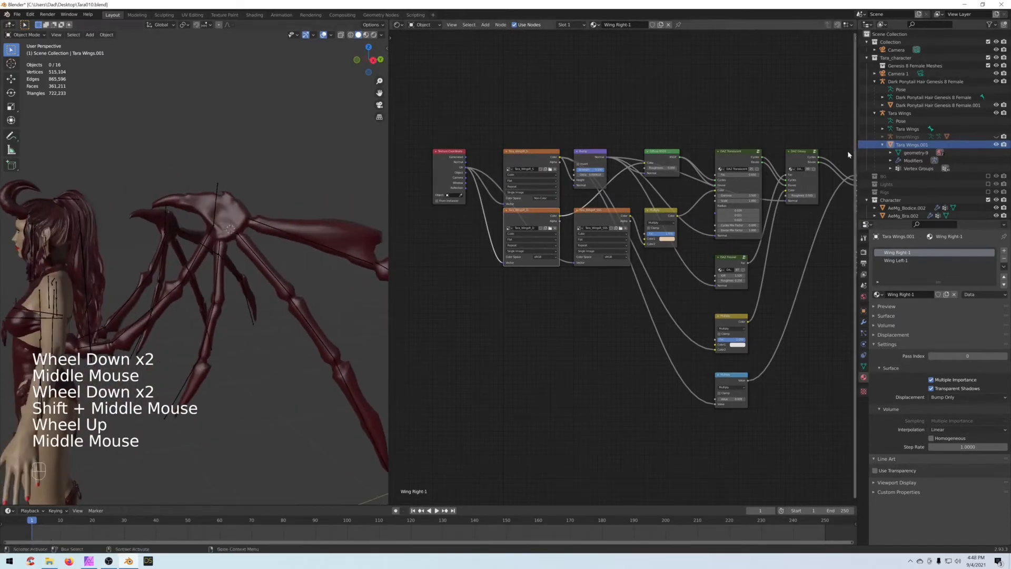
Step: Unhide the InnerWings armature and its InnerWings.001 mesh to show the wing membranes
left_click(891, 153)
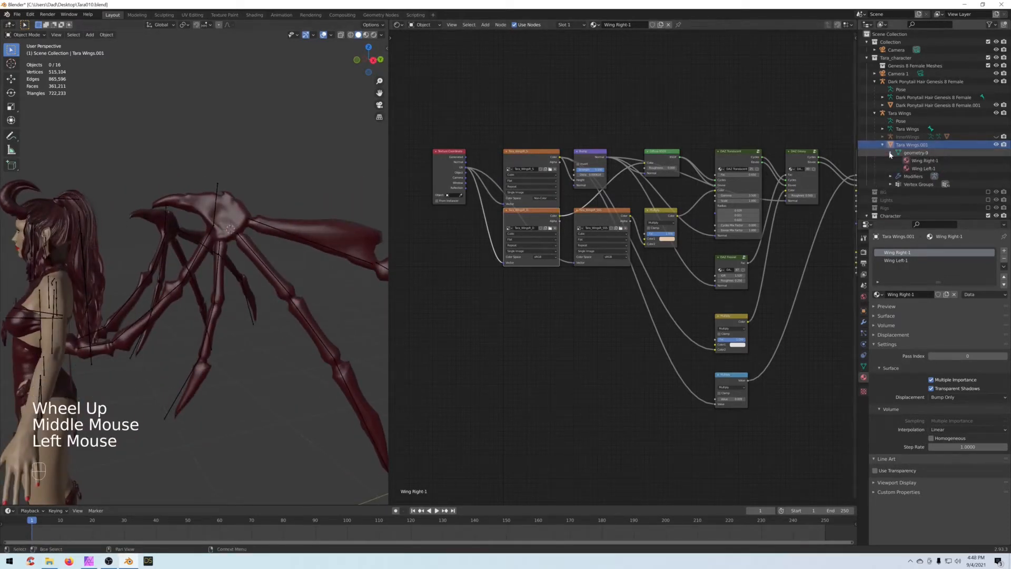
left_click(882, 146)
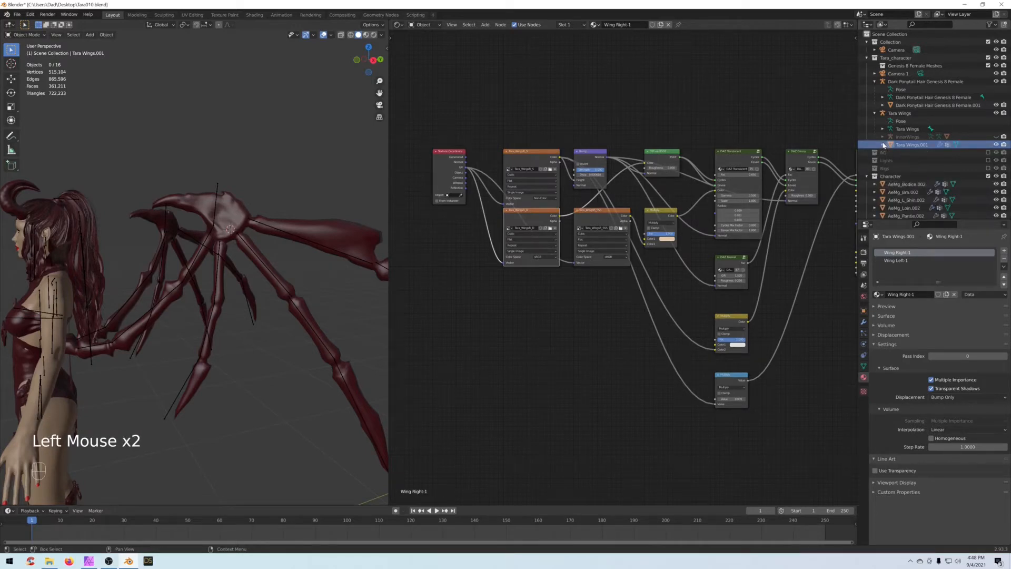
left_click(996, 137)
left_click(882, 136)
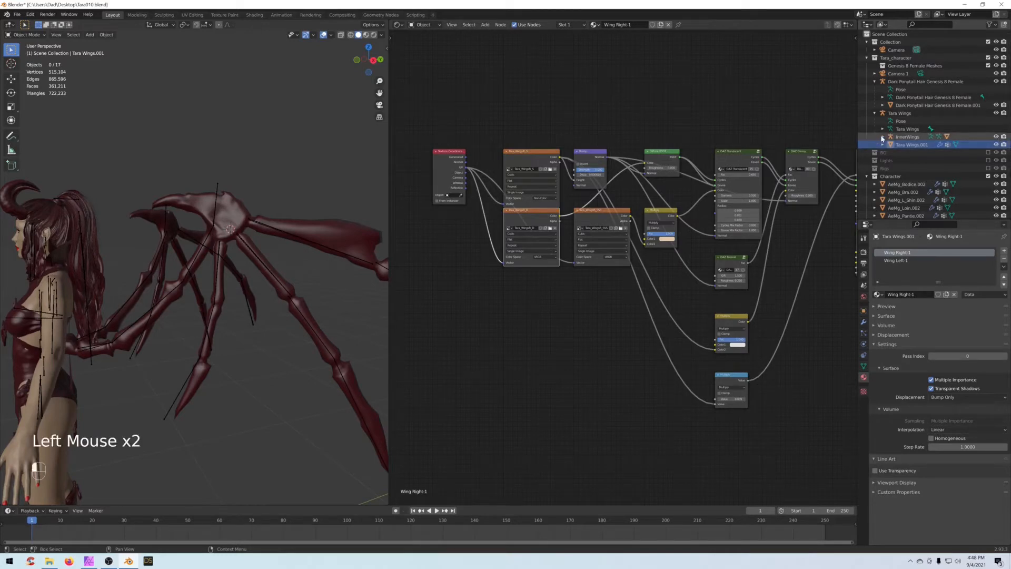
left_click(997, 160)
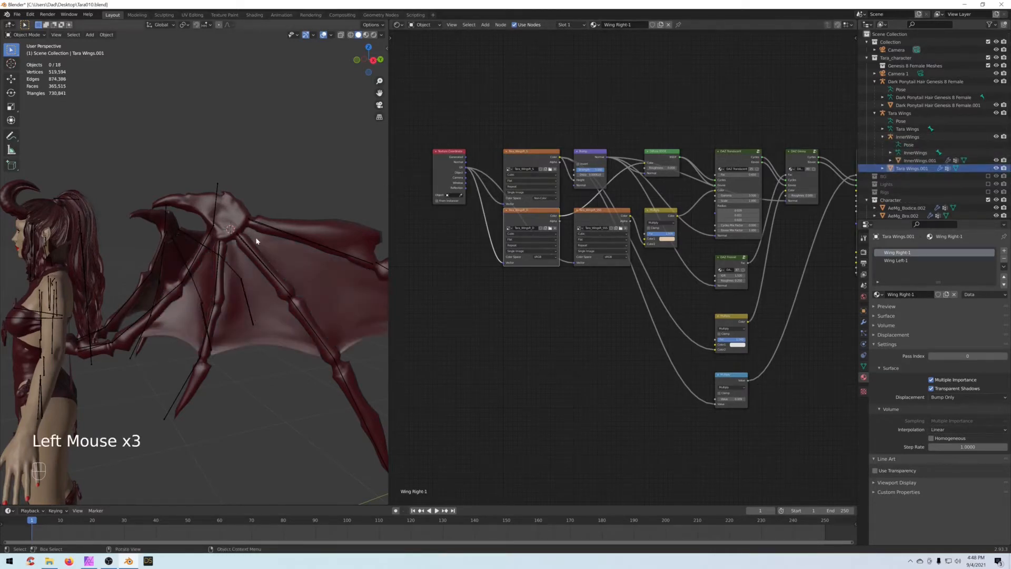
scroll(251, 250, "down", 2)
middle_click_drag(251, 250, 223, 266)
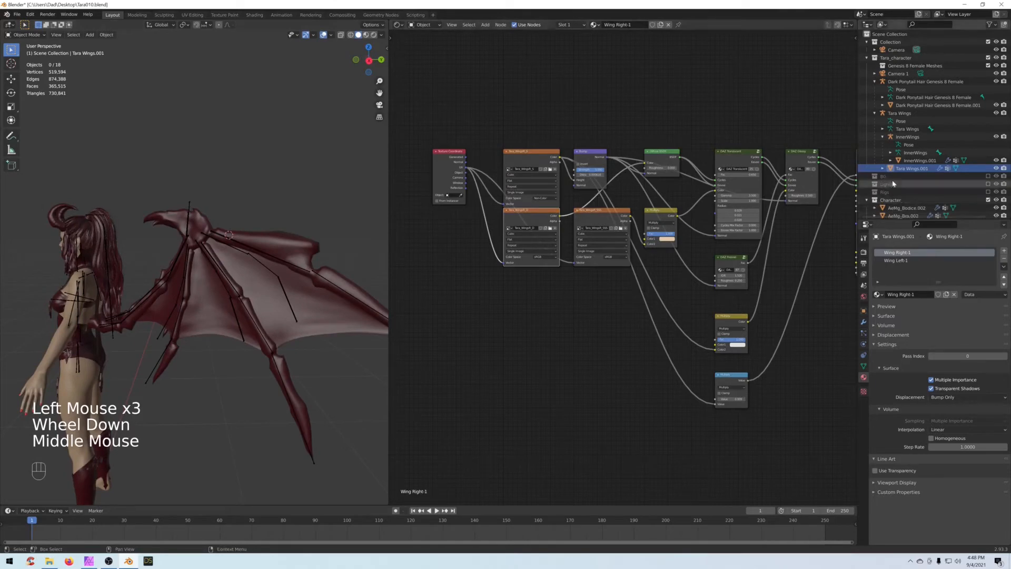
scroll(248, 275, "up", 2)
middle_click_drag(248, 275, 215, 252)
Step: Select the InnerWings.001 mesh and its InnerWings-2 material to show its shader nodes
left_click(303, 249)
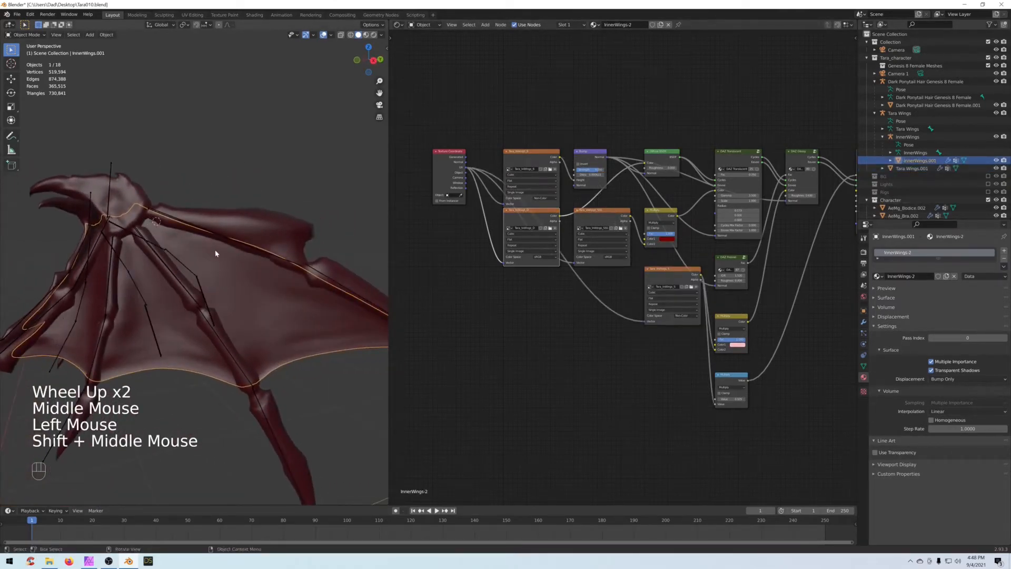
left_click(890, 160)
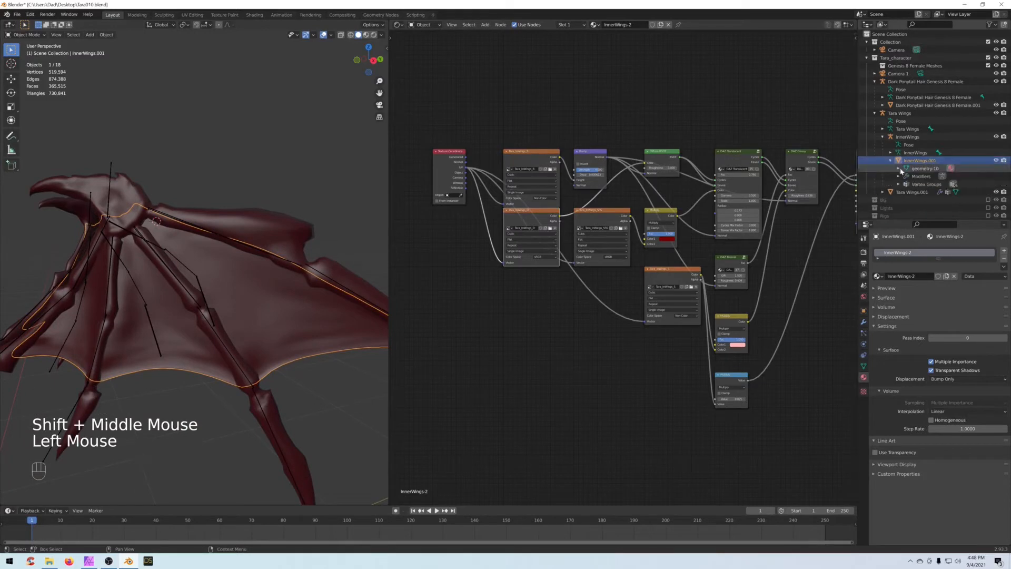
left_click(898, 168)
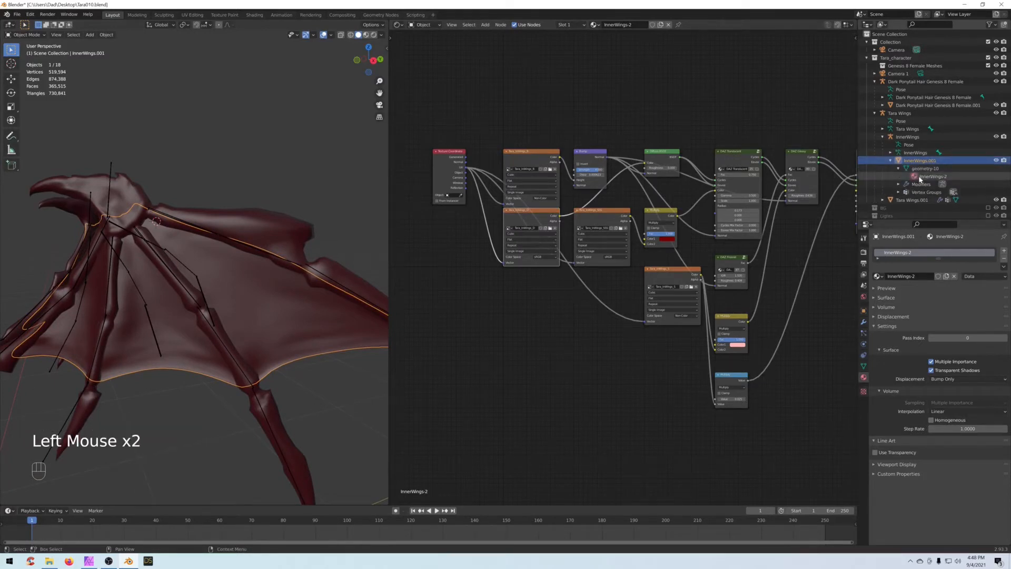
left_click(920, 177)
scroll(571, 282, "down", 2)
mouse_move(571, 282)
middle_mouse_down()
mouse_move(532, 269)
mouse_move(560, 267)
middle_mouse_up()
Step: Isolate the InnerWings.001 and Tara Wings.001 meshes together in local view and show them with rendered shading
scroll(228, 279, "down", 3)
middle_click_drag(228, 279, 266, 290, "shift")
scroll(266, 289, "up", 2)
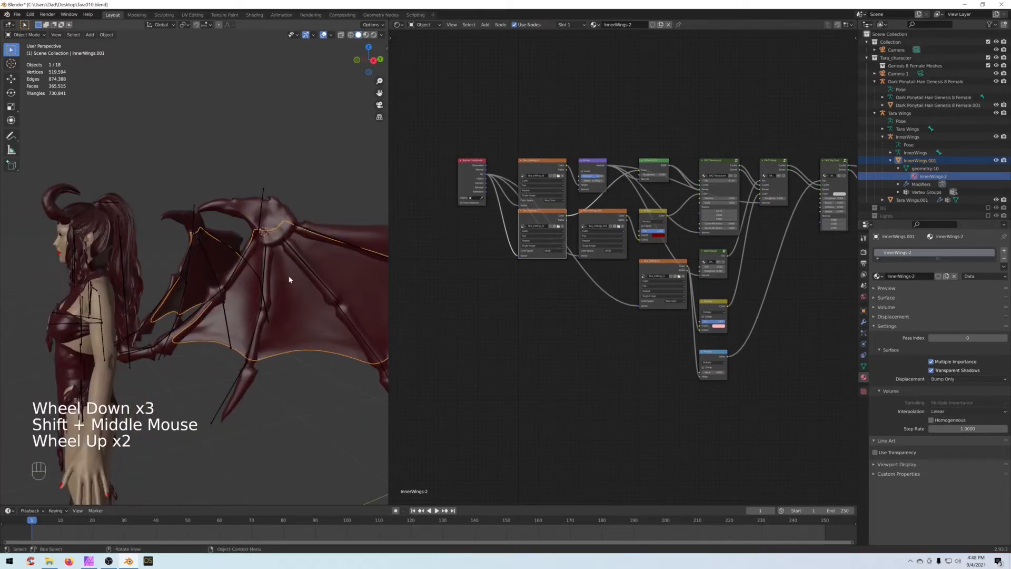
left_click(275, 215, "shift")
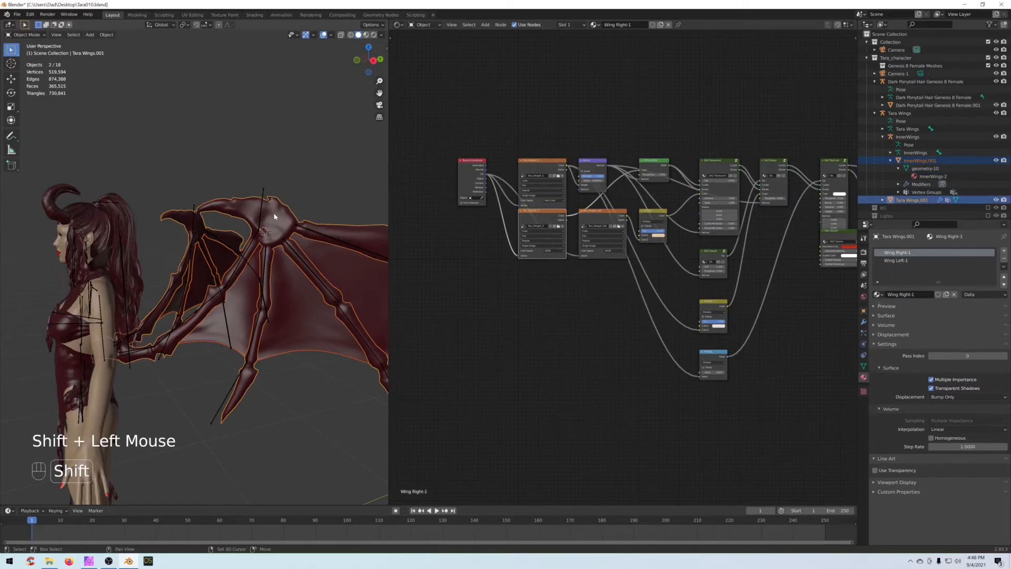
middle_click_drag(224, 283, 209, 220, "shift")
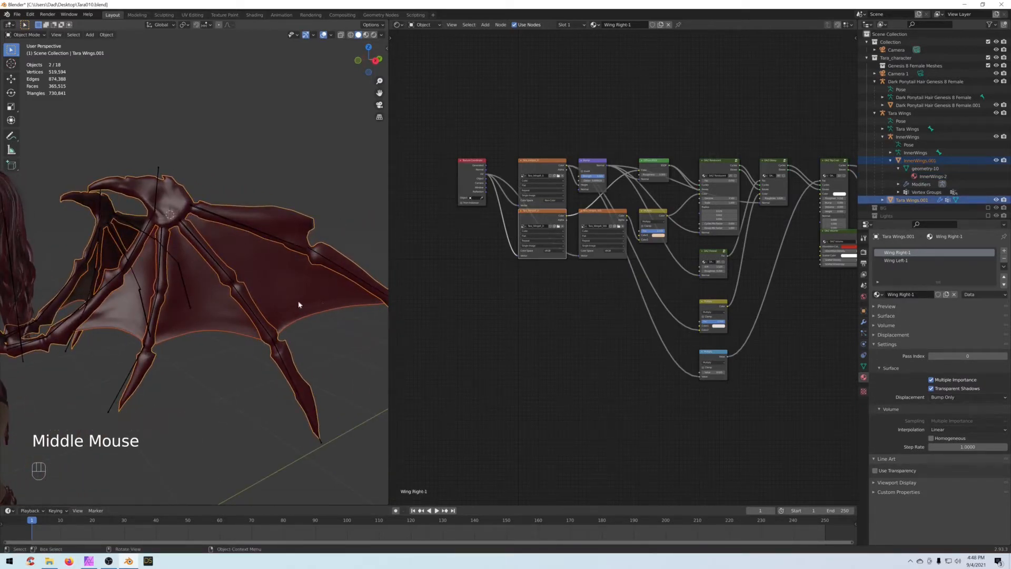
key("slash")
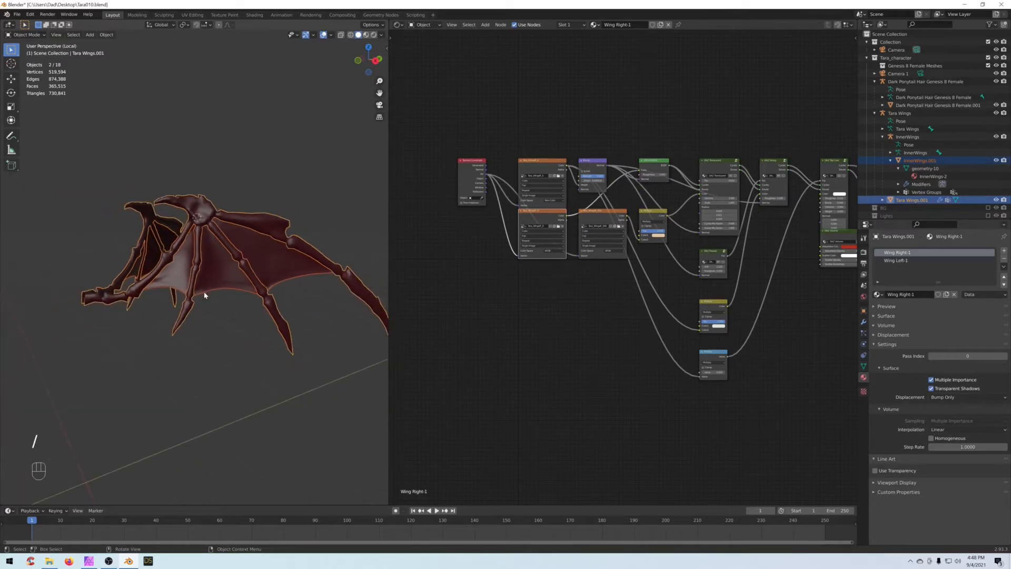
middle_click_drag(200, 290, 219, 274)
scroll(240, 279, "up", 2)
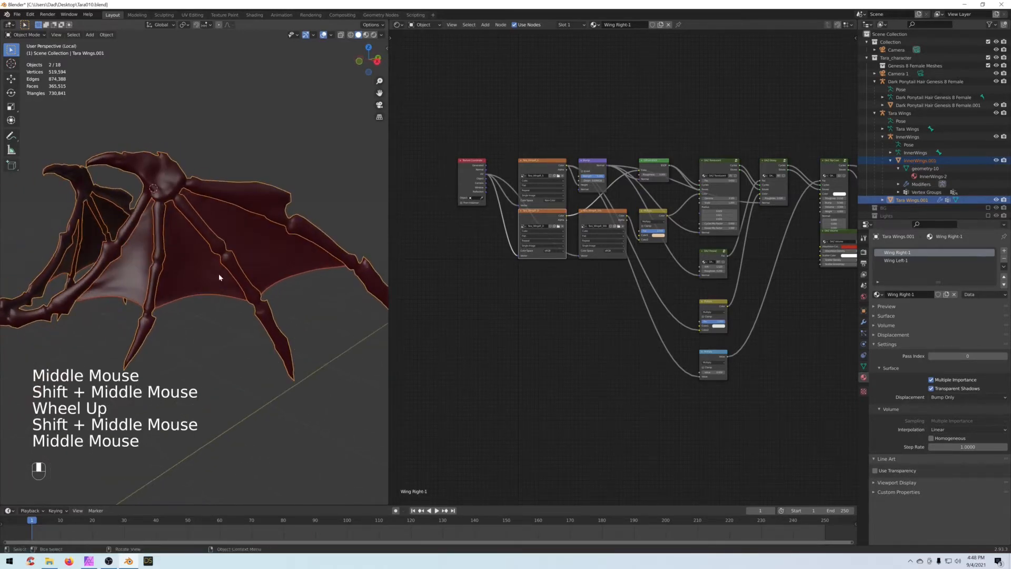
left_click(374, 35)
scroll(273, 225, "up", 2)
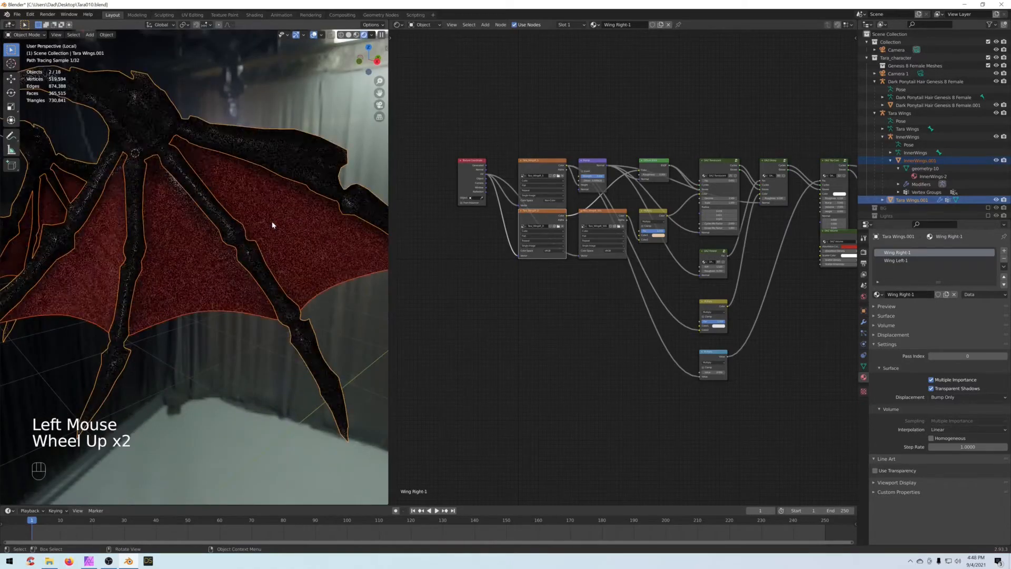
Step: Delete the red-coloured volume group and the second material output from the Wing Right-1 material, and reposition the remaining end nodes
scroll(218, 242, "up", 2)
middle_click_drag(191, 247, 174, 268)
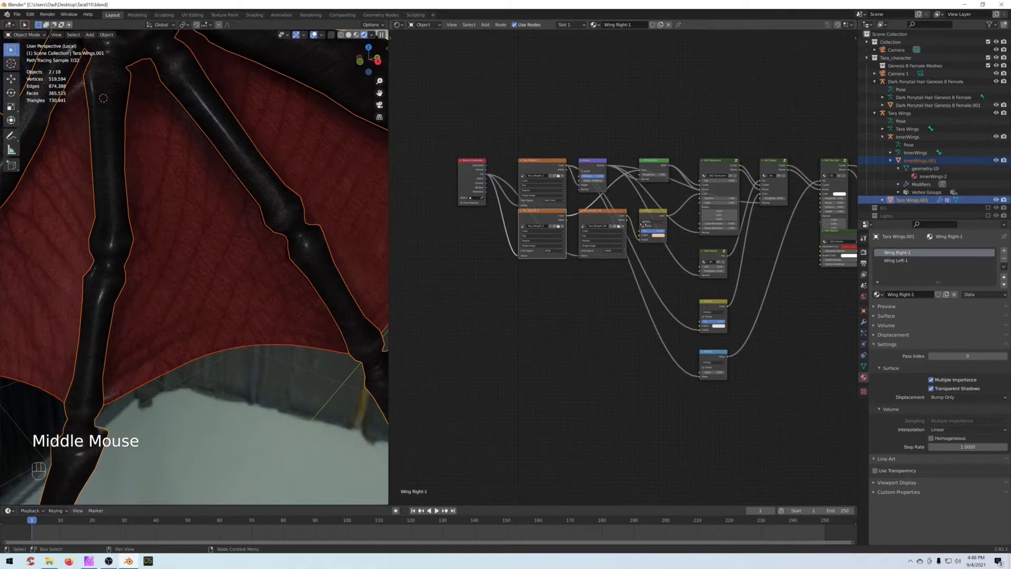
middle_click_drag(651, 223, 565, 219)
left_click_drag(732, 227, 736, 253)
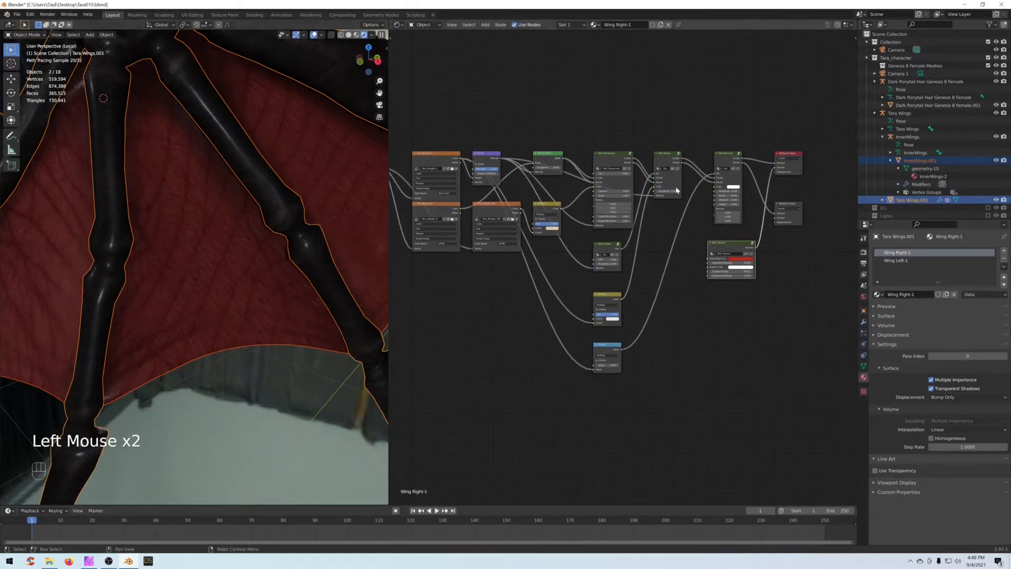
key("Delete")
left_click(779, 223)
key("Delete")
left_click_drag(775, 148, 730, 158)
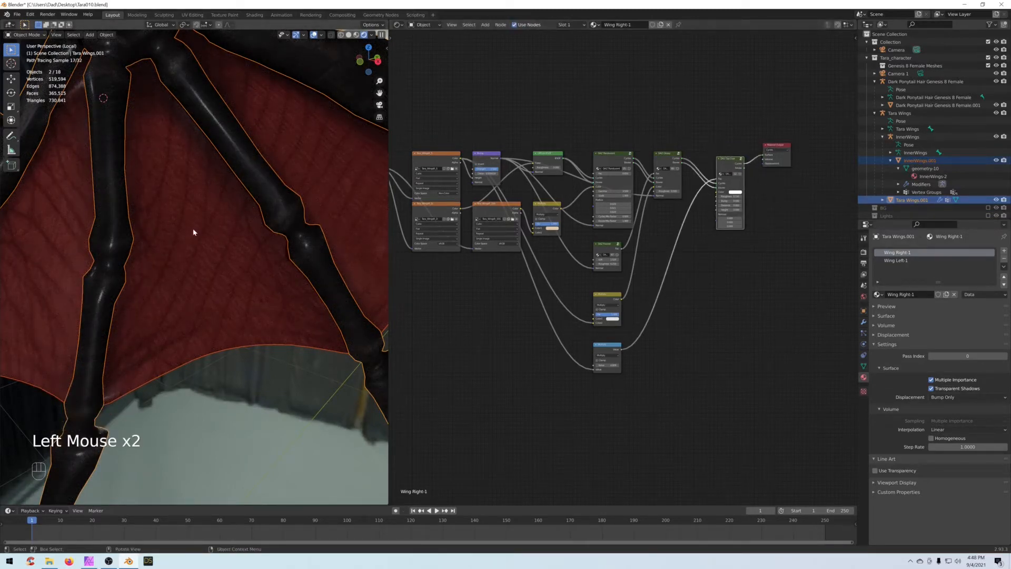
Step: Move the third image texture of the Wing Right-1 material below the other two texture nodes
scroll(194, 229, "up", 1)
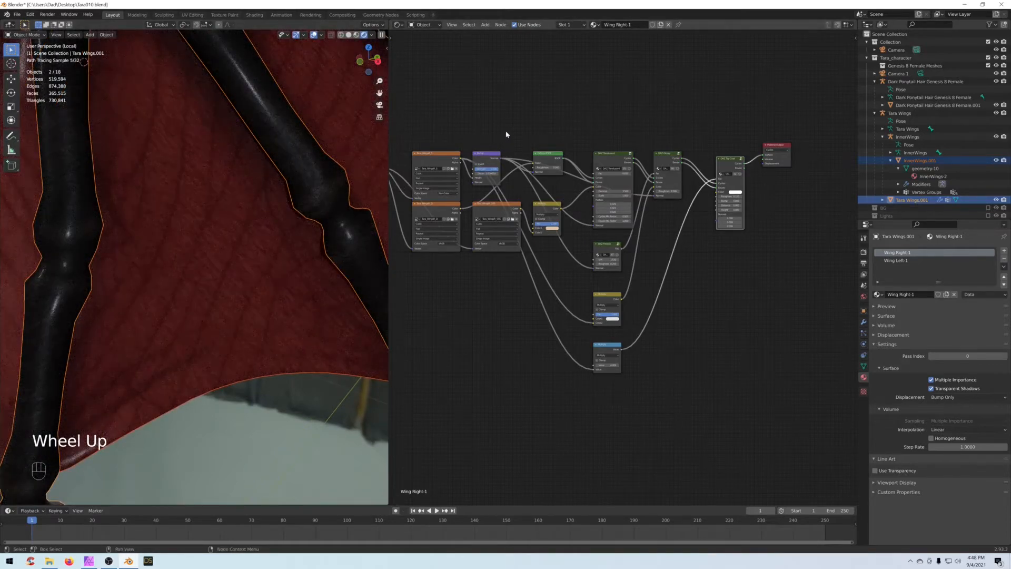
scroll(546, 124, "down", 1)
scroll(546, 124, "up", 1)
middle_click_drag(547, 124, 570, 138)
left_click_drag(567, 221, 515, 277)
scroll(514, 277, "up", 2)
middle_click_drag(557, 268, 548, 259)
left_click(500, 268)
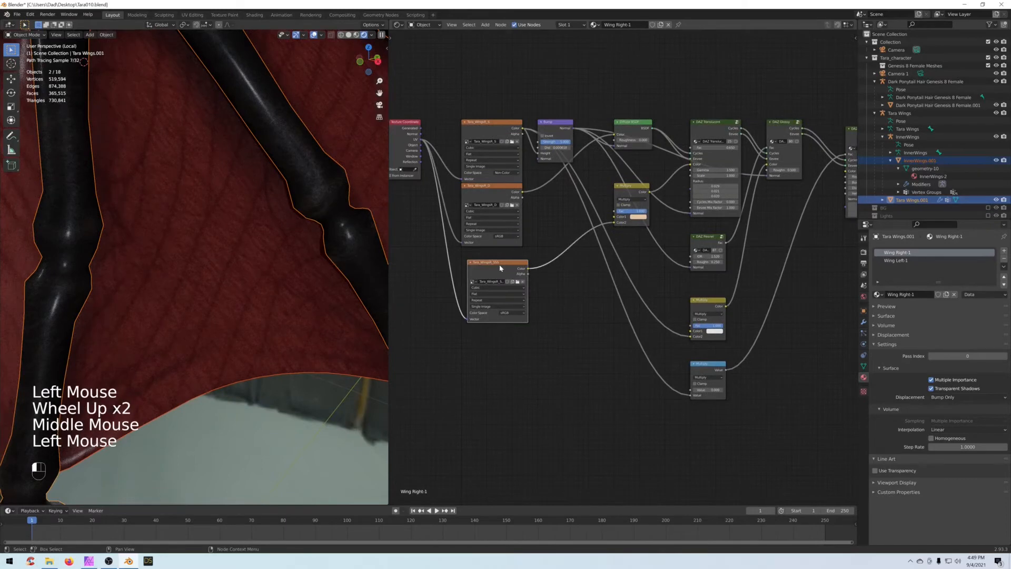
Step: Preview the three image textures of the Wing Right-1 material one after another on the wing
left_click(495, 270, "ctrl+shift")
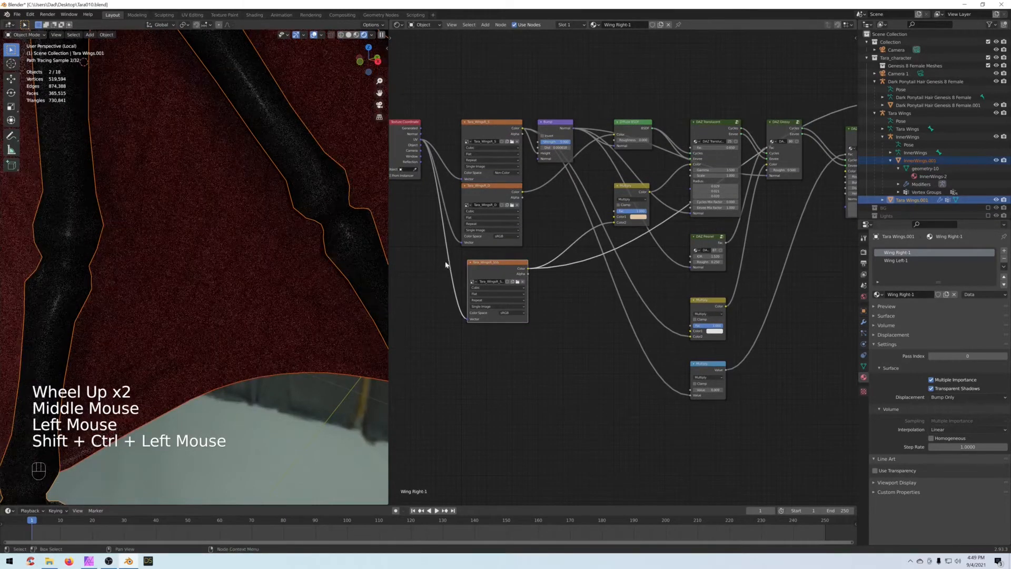
scroll(424, 271, "down", 3)
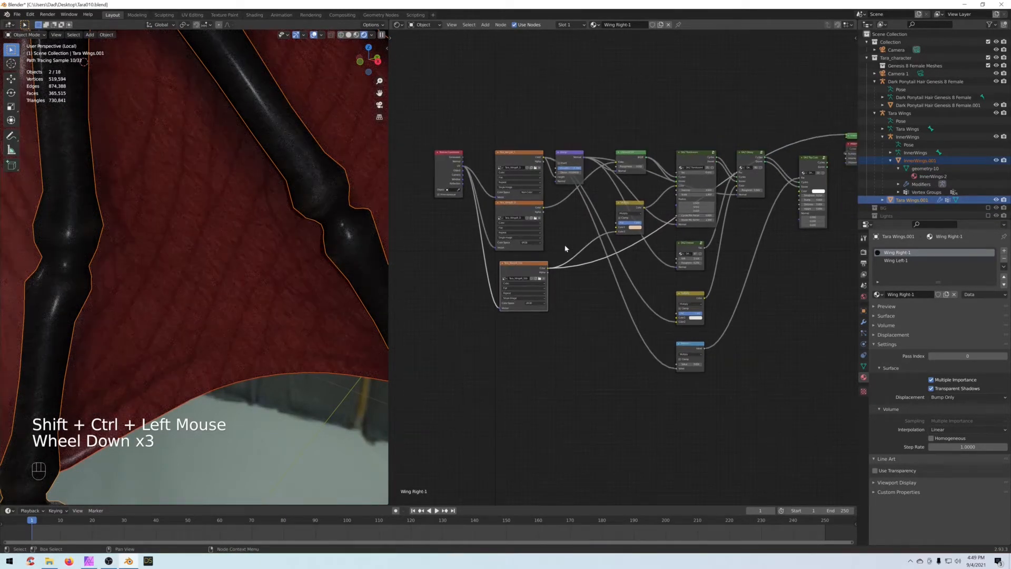
left_click(518, 168, "ctrl+shift")
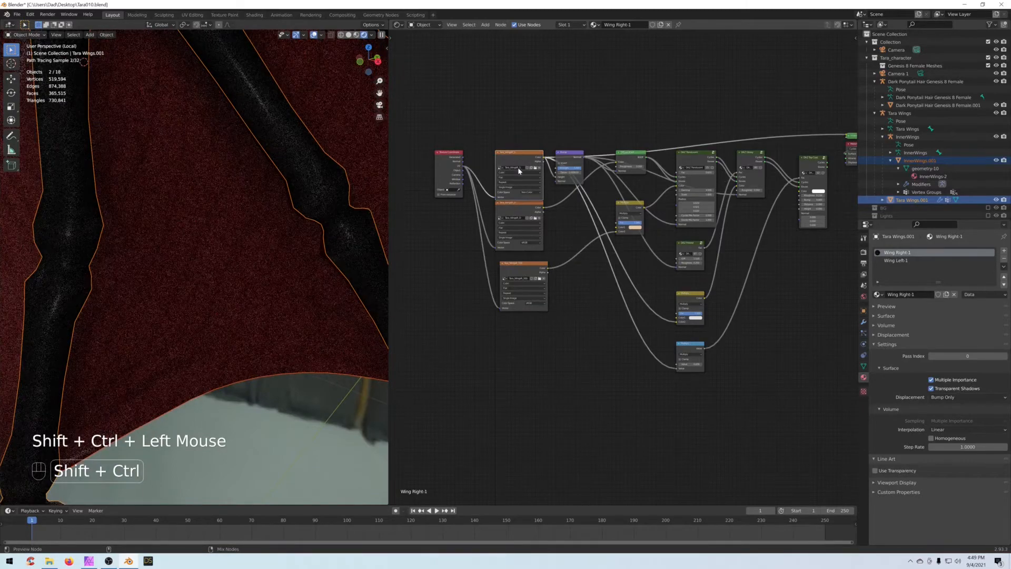
left_click(518, 211, "ctrl+shift")
left_click(527, 270, "ctrl+shift")
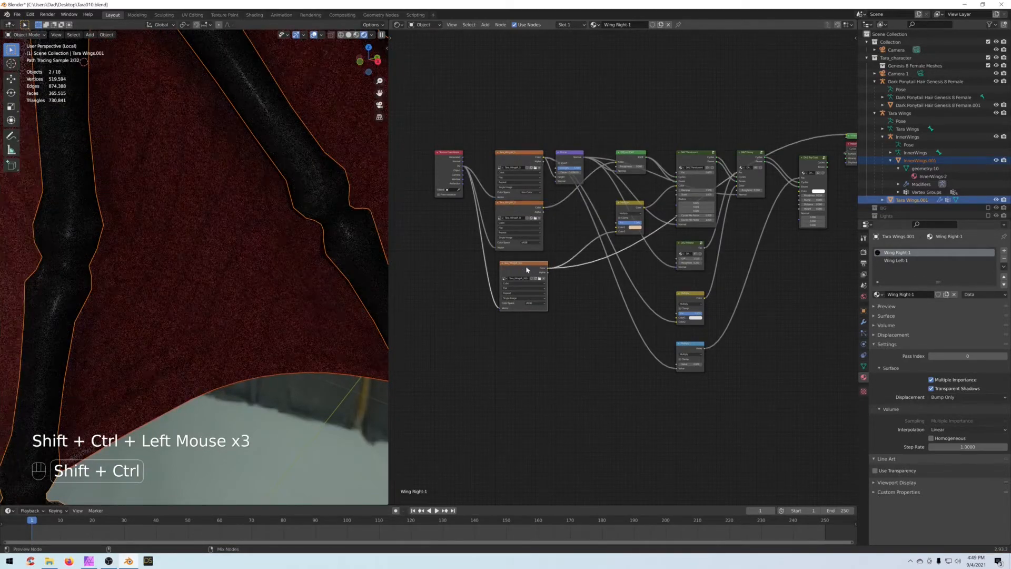
Step: Reconnect the final DAZ Top Coat group of Wing Right-1 to the material output and reposition the output node
middle_click_drag(526, 270, 458, 273)
left_click(740, 169, "ctrl+shift")
left_click_drag(739, 166, 795, 145)
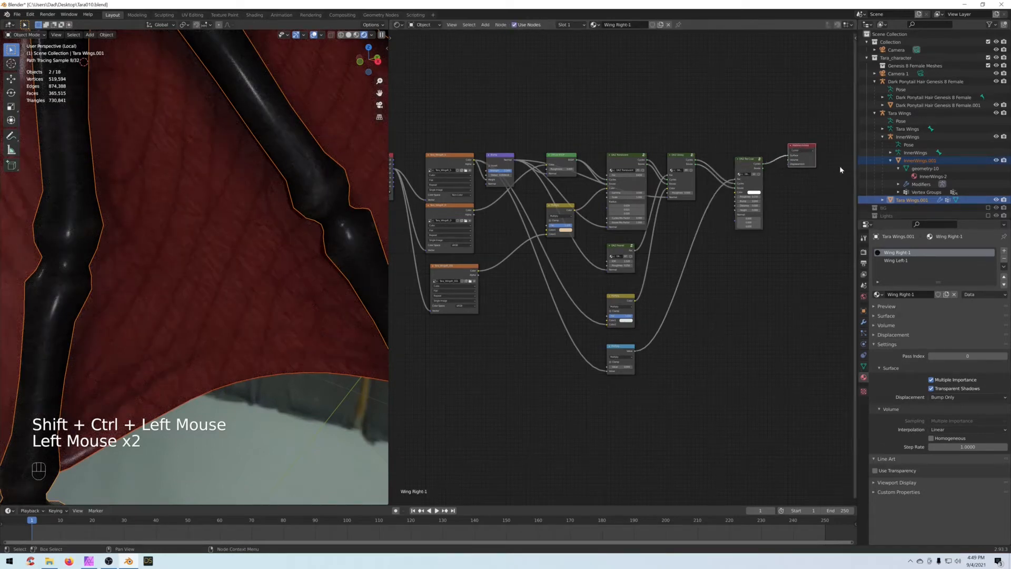
Step: Show the InnerWings-2 material of InnerWings.001 and stack its two outlying image textures below the other texture nodes
left_click(920, 179)
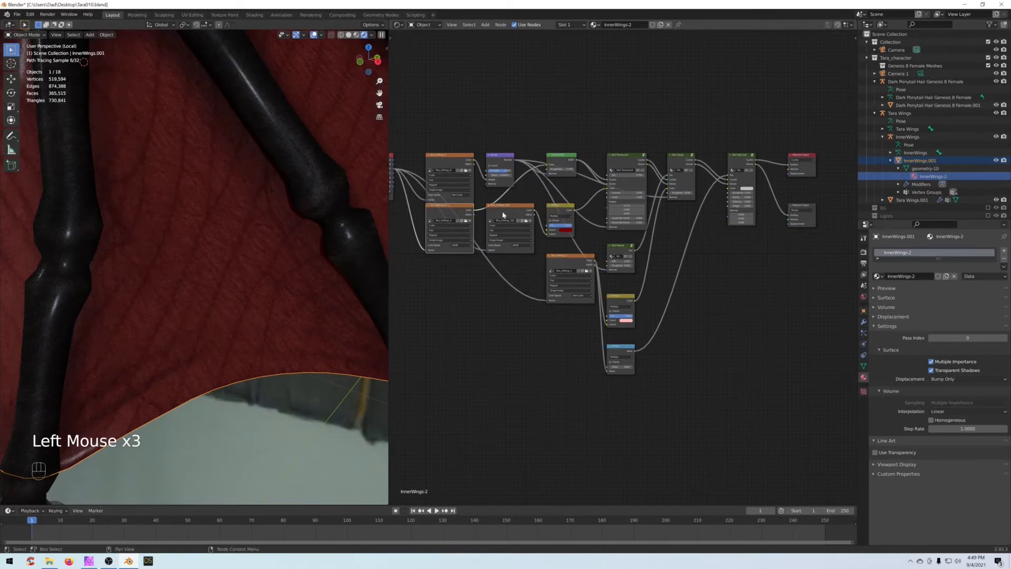
left_click(501, 214)
middle_click_drag(535, 284, 558, 250)
left_click_drag(576, 230, 459, 310)
left_click(469, 243)
Step: Preview the third image texture of InnerWings-2 on the wing membrane and examine its vein pattern
left_click(469, 243, "ctrl+shift")
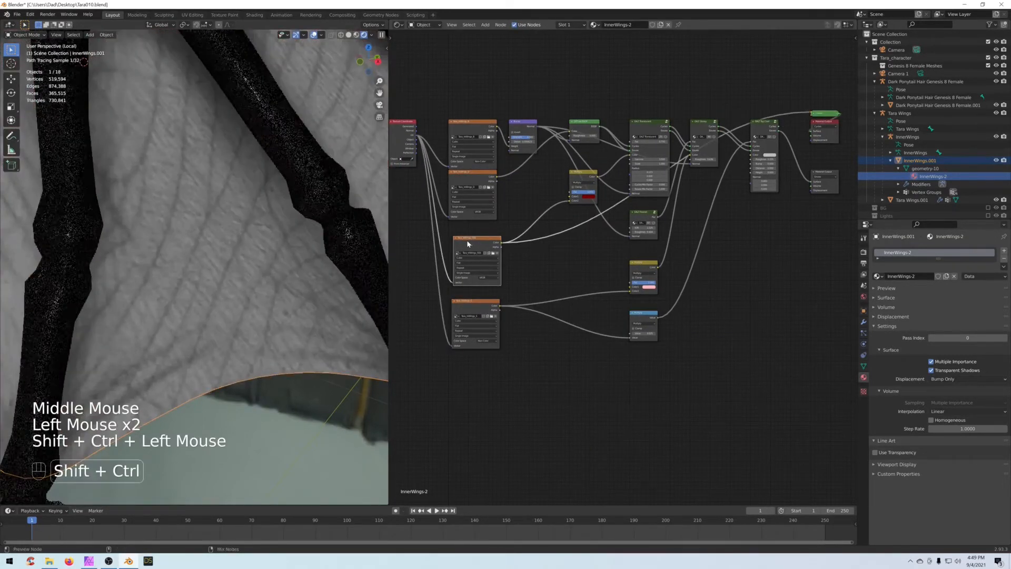
scroll(515, 242, "down", 2)
middle_click_drag(295, 242, 267, 233)
scroll(266, 232, "down", 2)
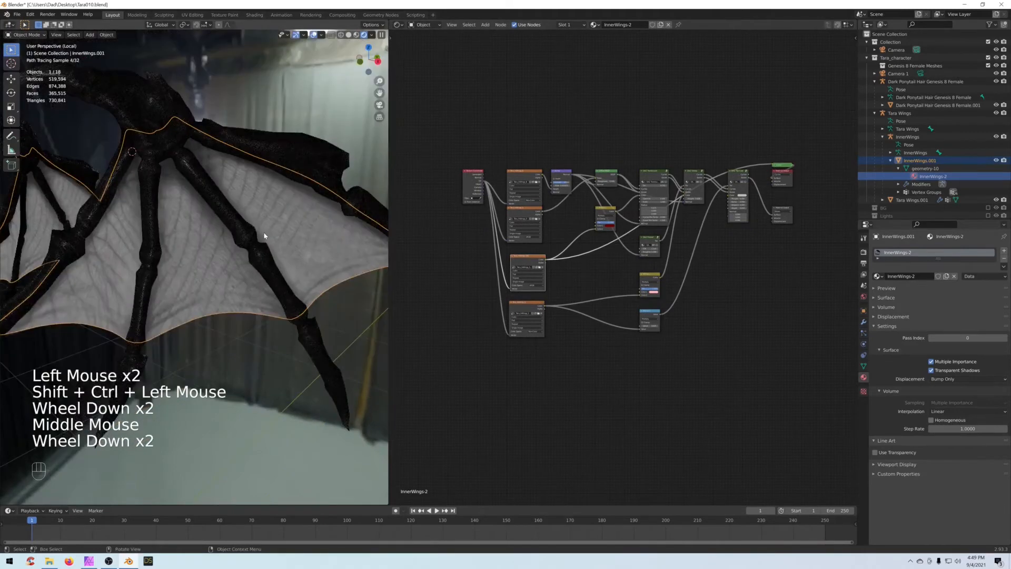
scroll(264, 234, "up", 2)
scroll(482, 258, "up", 5)
middle_click_drag(482, 258, 489, 253)
left_click(488, 254)
scroll(484, 253, "up", 2)
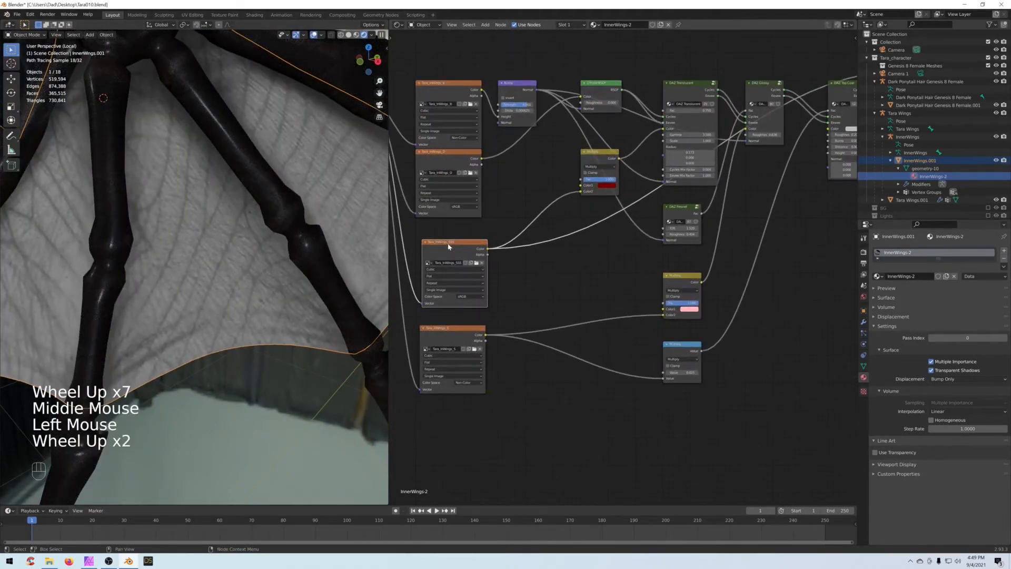
Step: Move the diffuse texture of InnerWings-2 above the bump texture and space the bump texture below it
middle_click_drag(553, 254, 573, 230)
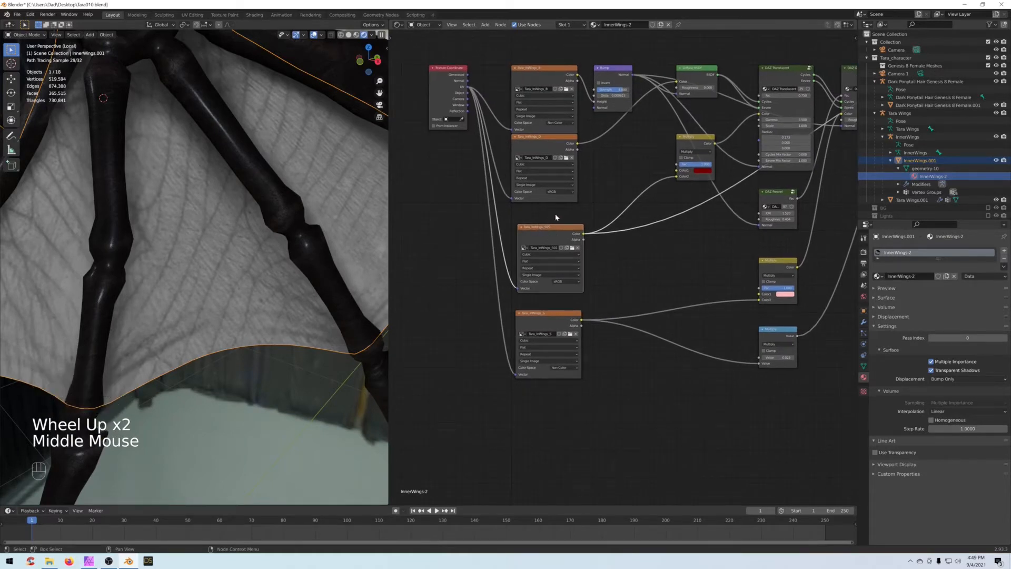
scroll(600, 184, "down", 1)
middle_click_drag(600, 185, 608, 218)
left_click(555, 129)
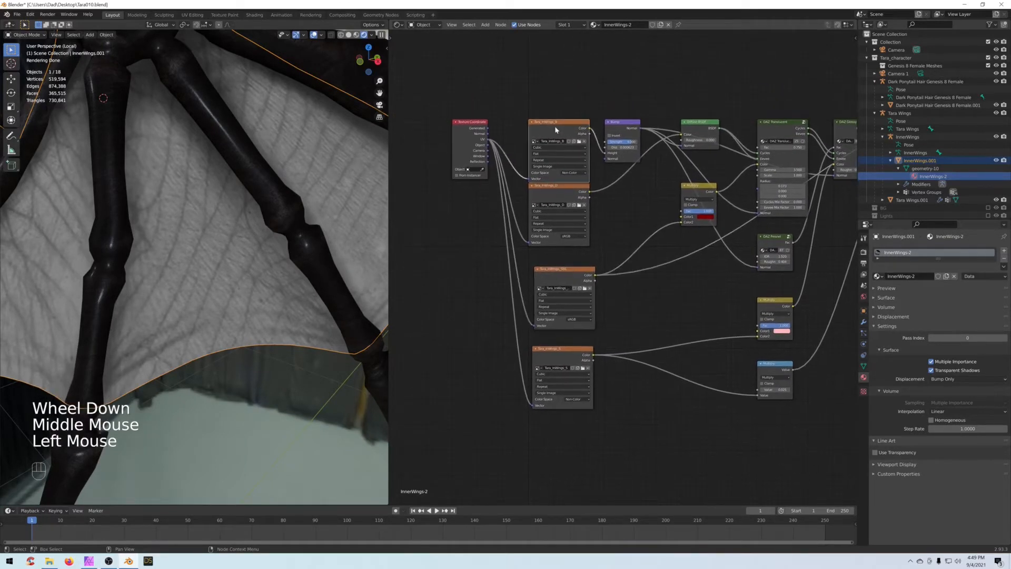
left_click(554, 192)
left_click_drag(556, 194, 560, 58)
left_click_drag(571, 176, 574, 225)
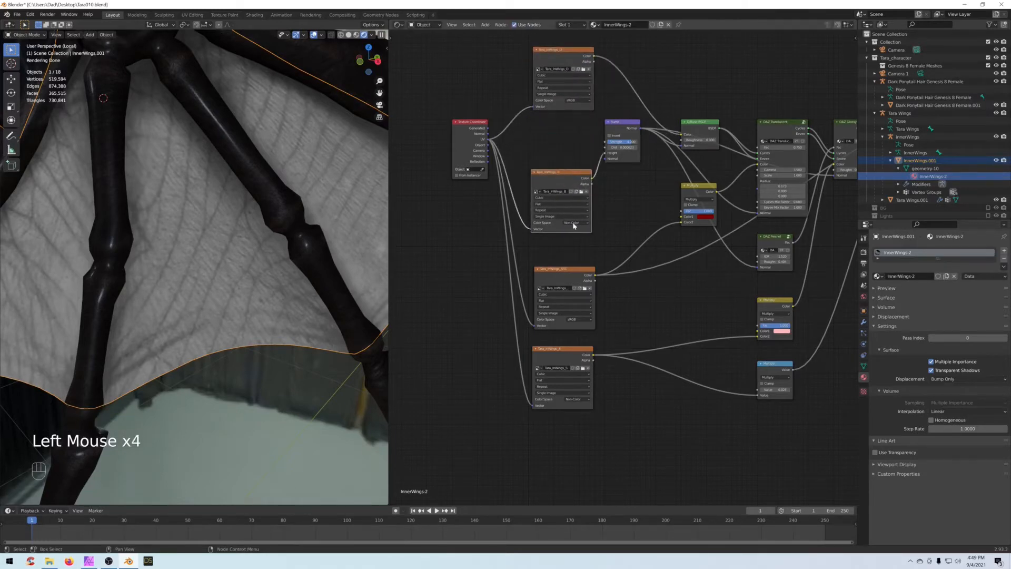
Step: Preview the lowest image texture of InnerWings-2 on the wing membrane
left_click(564, 353)
left_click(561, 354, "ctrl+shift")
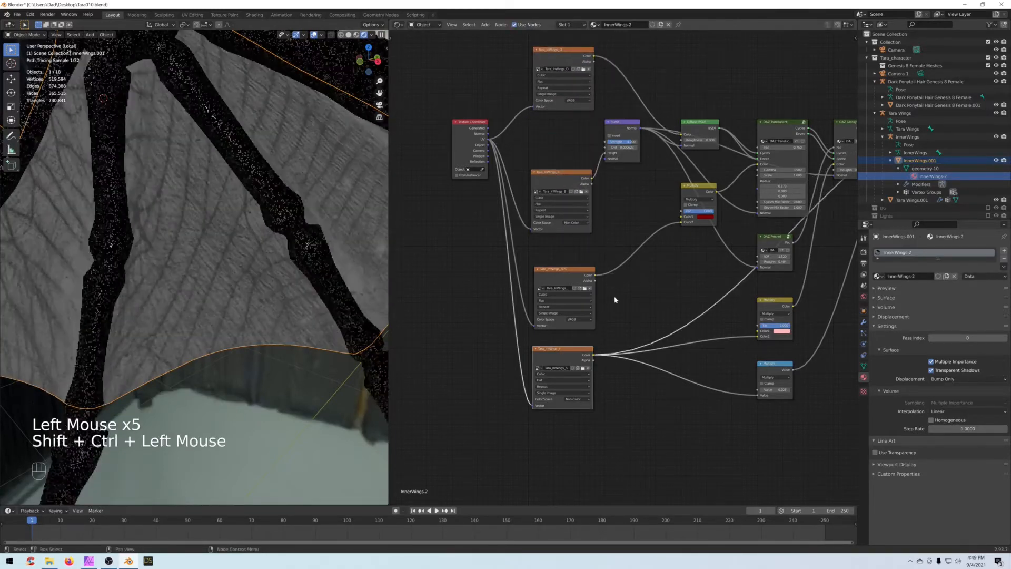
scroll(631, 297, "down", 3)
middle_click_drag(643, 296, 617, 317)
middle_click_drag(649, 257, 557, 251)
scroll(586, 286, "up", 1)
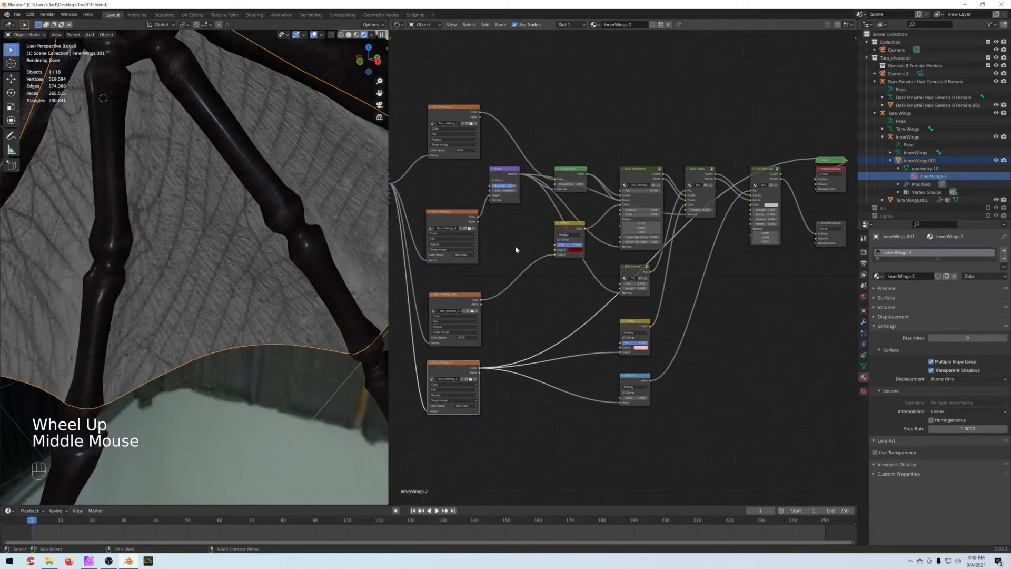
Step: Reconnect the DAZ Top Coat group of InnerWings-2 to the main material output and delete the second material output
left_click(768, 172, "ctrl+shift")
left_click(831, 226)
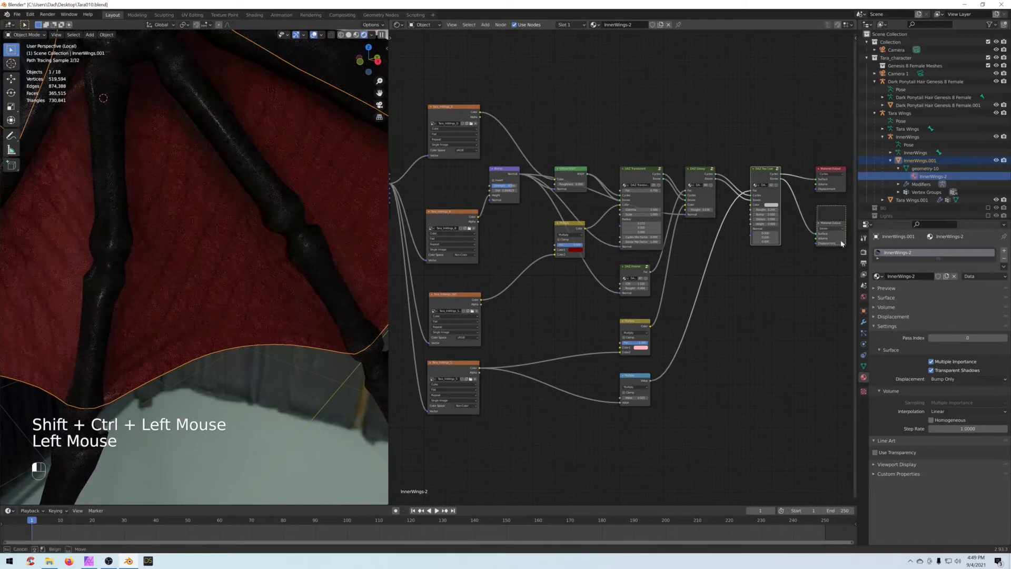
key("Delete")
Step: Set the InnerWings-2 Bump node's strength to 0.1 and its distance to 1, and inspect the rendered membrane
left_click(505, 183)
type(".1")
key("Return")
left_click(504, 190)
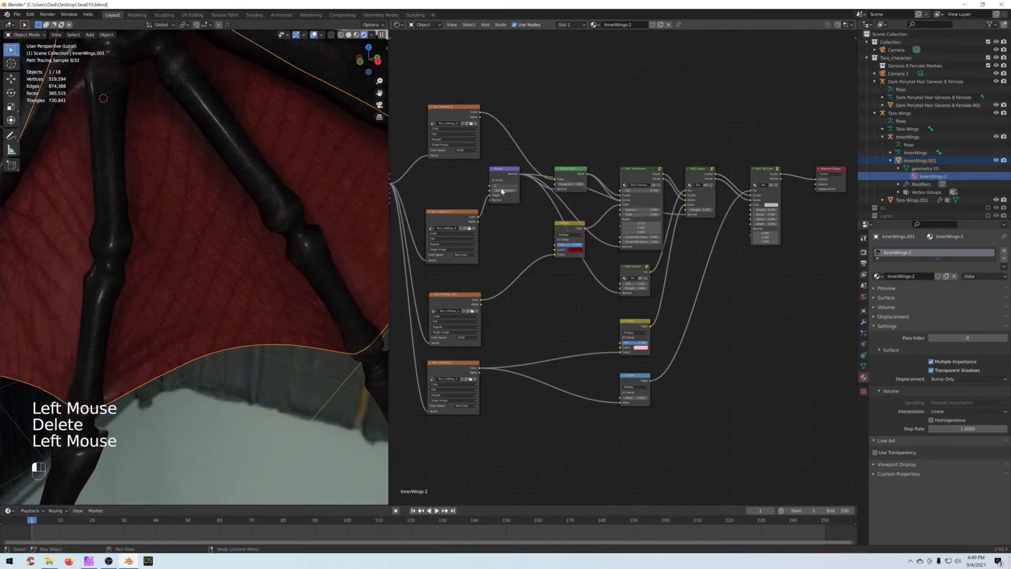
type("100")
key("Return")
scroll(228, 264, "down", 1)
middle_click_drag(228, 267, 248, 266)
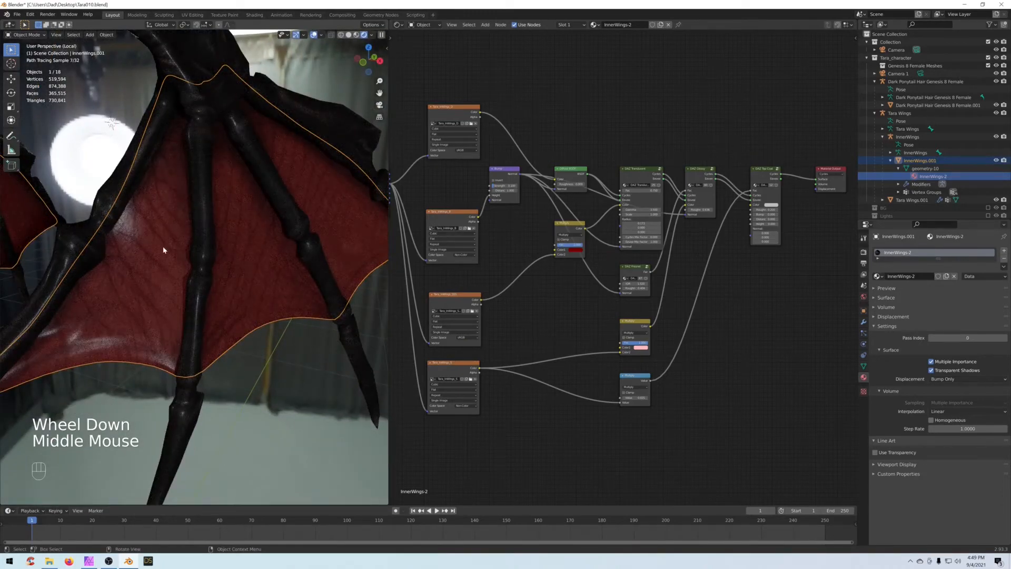
scroll(120, 332, "up", 2)
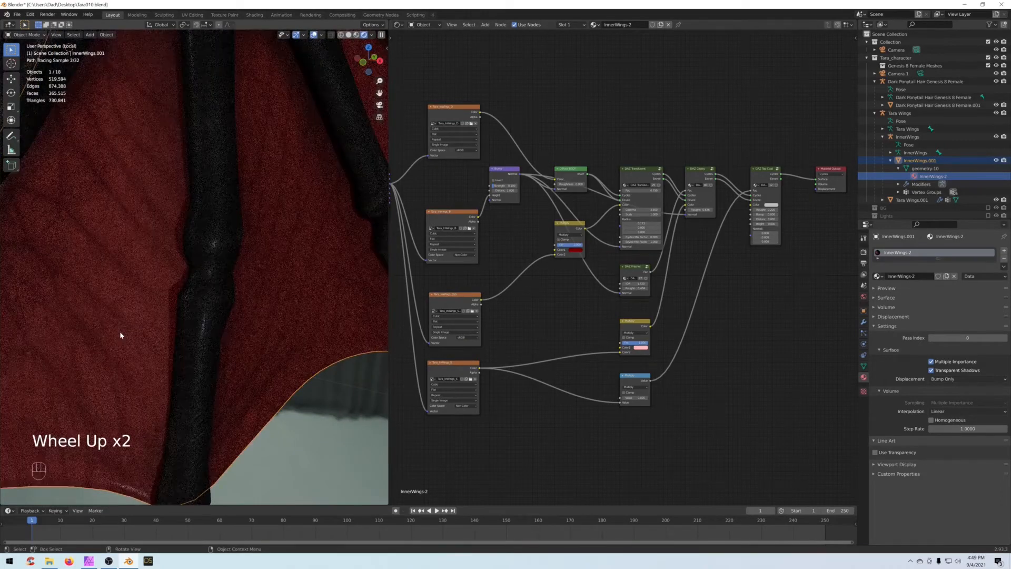
scroll(119, 332, "down", 1)
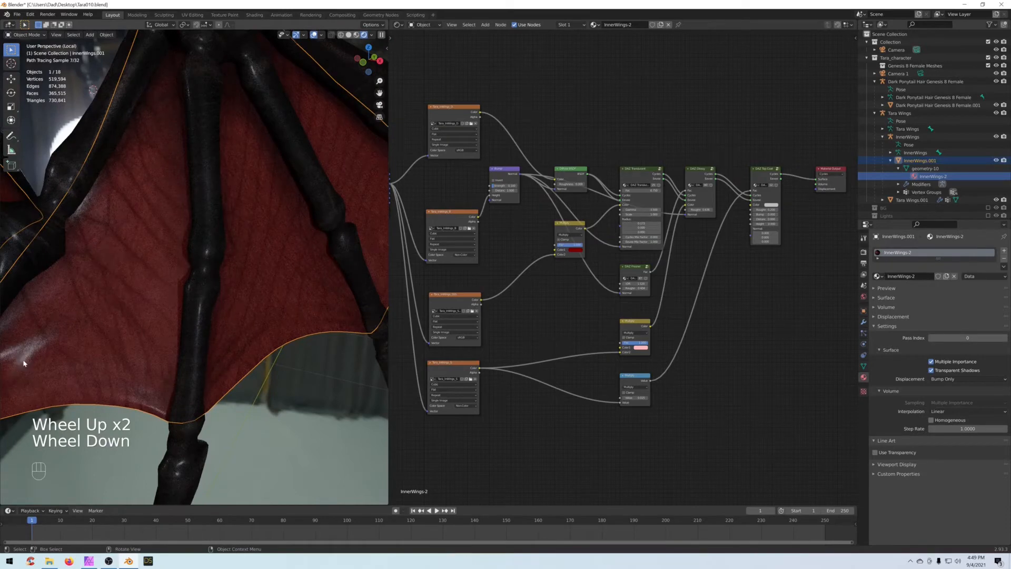
Step: Check the Bump node's normals on the membrane while shifting the bump and third image textures slightly upward in the node layout
left_click(503, 179, "ctrl+shift")
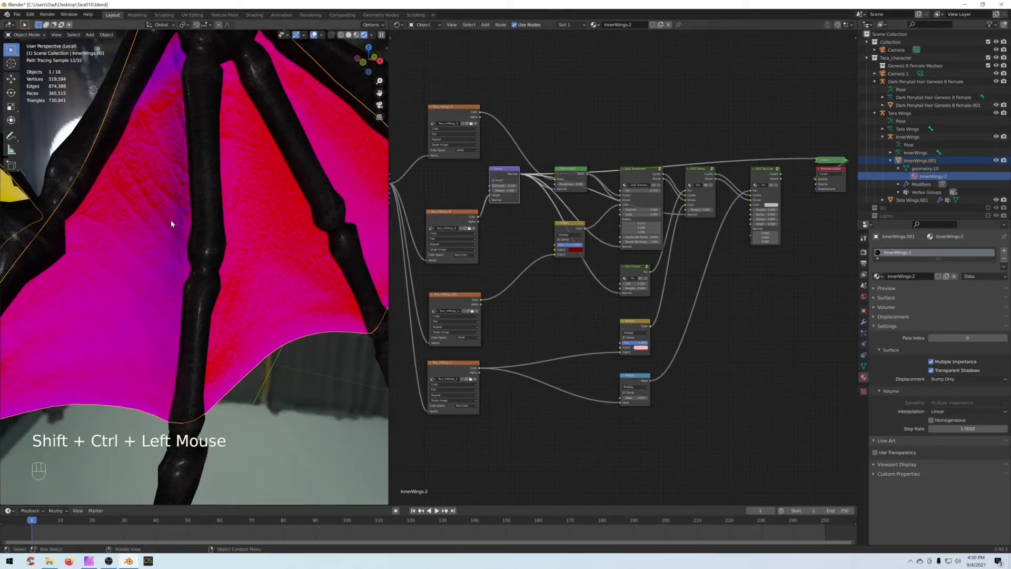
left_click_drag(440, 212, 439, 192)
left_click_drag(442, 295, 438, 270)
left_click(753, 170, "ctrl+shift")
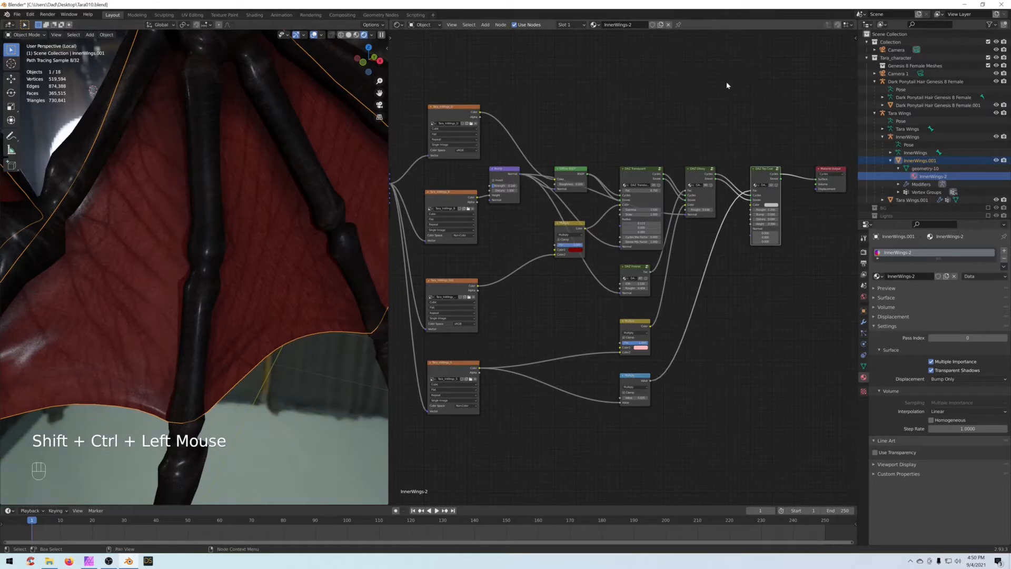
Step: Save the Blender file under its existing name
left_click_drag(550, 103, 786, 431)
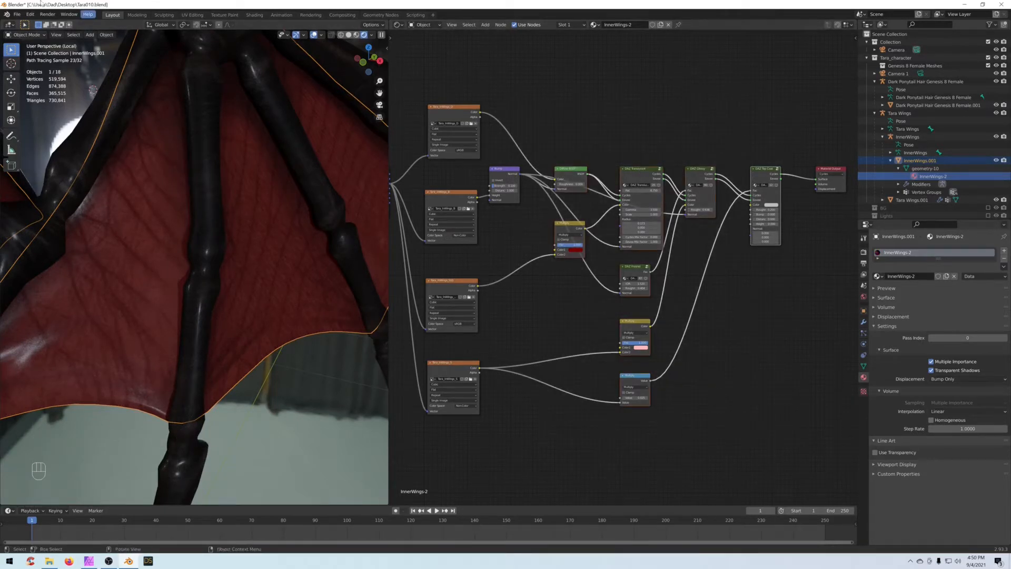
left_click(17, 14)
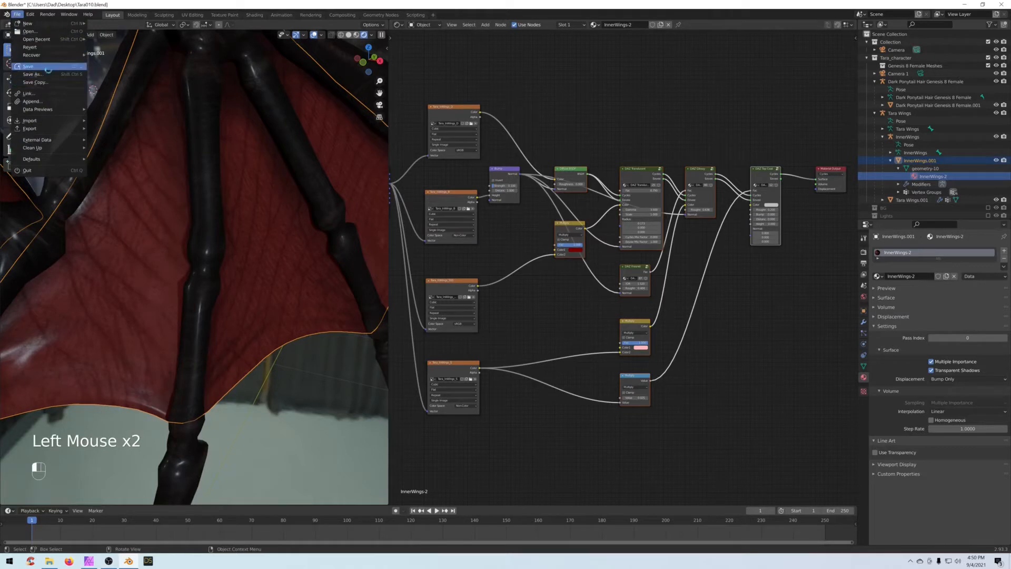
left_click(28, 67)
Step: Preview the dark-red Multiply node on the membrane and place it beside the third image texture
left_click_drag(771, 95, 561, 441)
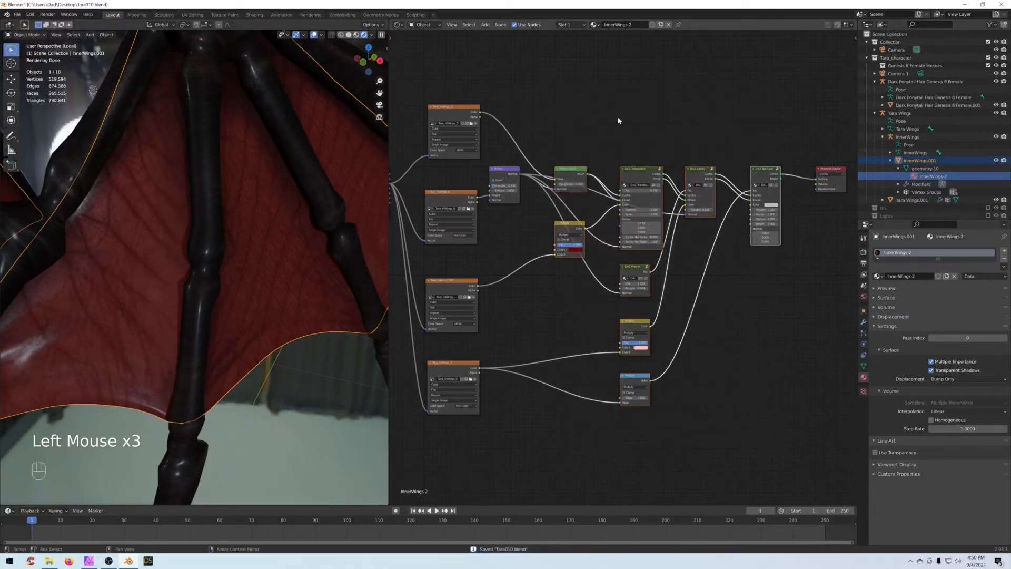
left_click(566, 226)
left_click(567, 225, "ctrl+shift")
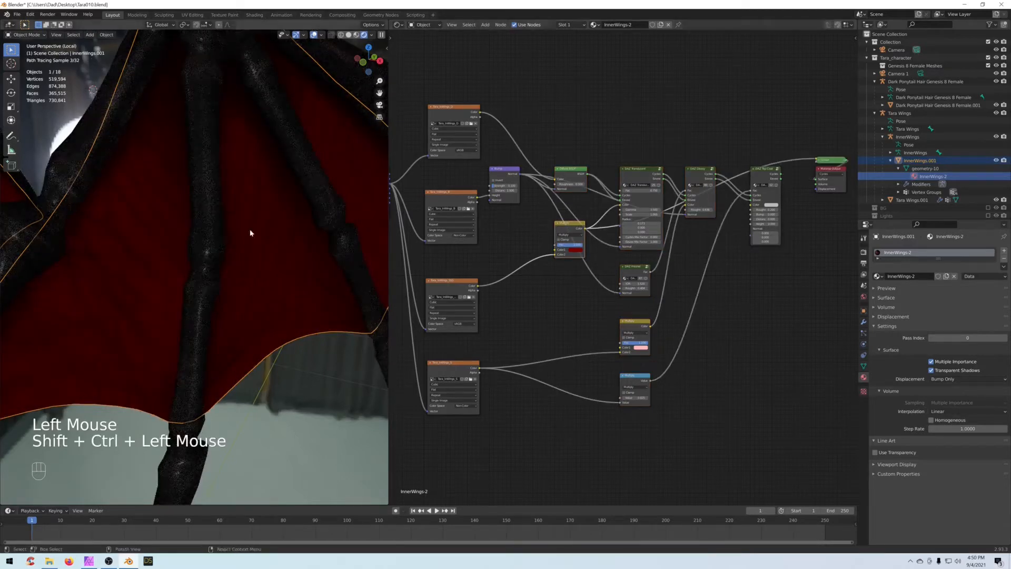
left_click_drag(556, 230, 491, 267)
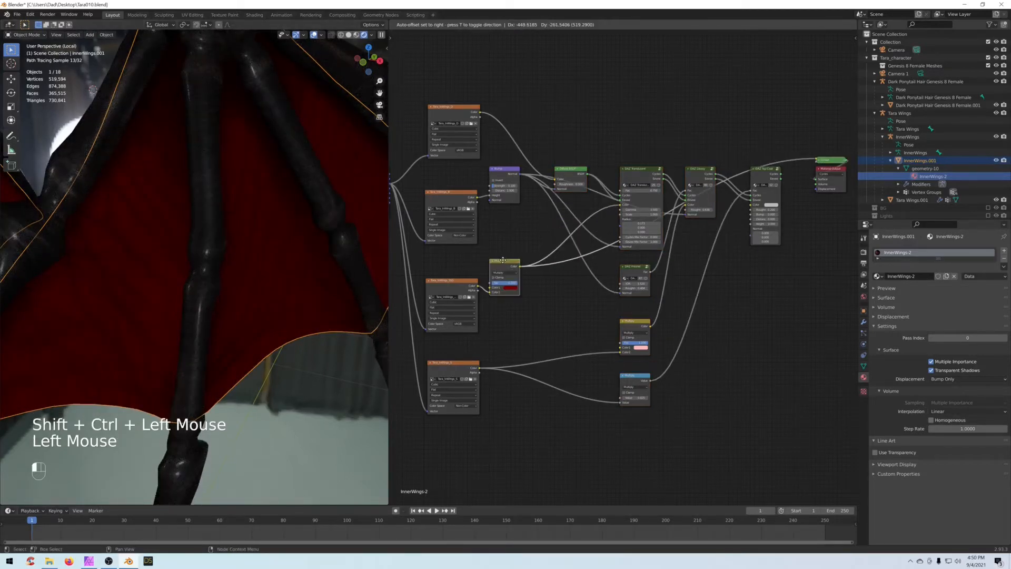
Step: Delete the Diffuse BSDF, the DAZ shader groups and the two lower Multiply nodes from the InnerWings-2 material
left_click_drag(554, 94, 732, 466)
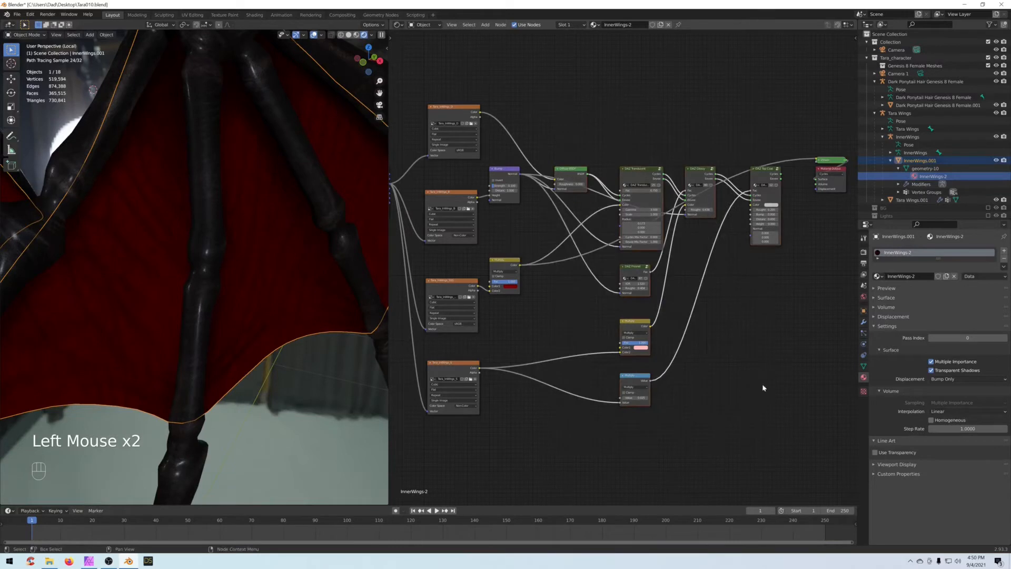
key("Delete")
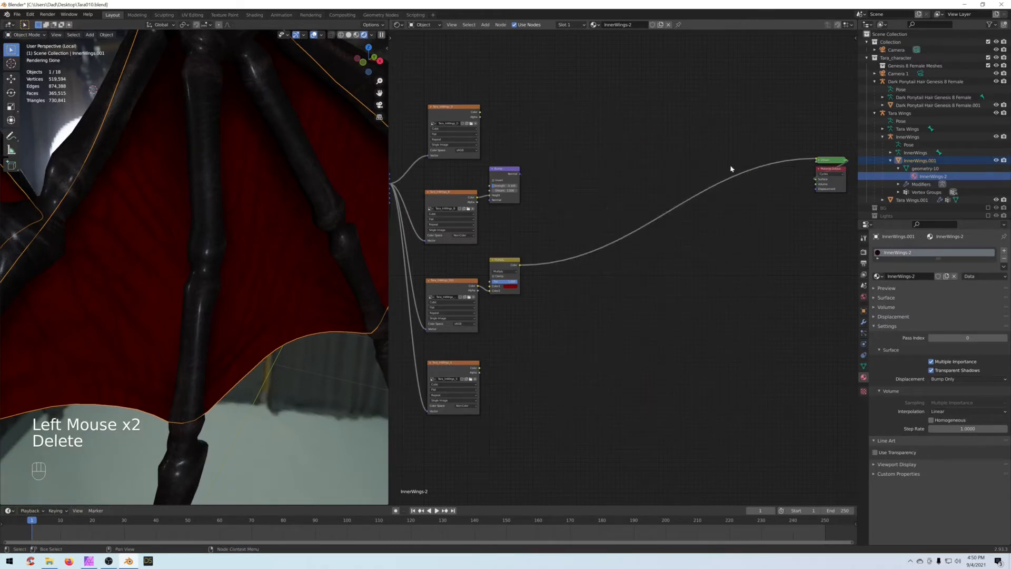
Step: Add a Principled BSDF node to the InnerWings-2 material and connect it to the Material Output's Surface
left_click(657, 159)
key("shift+a")
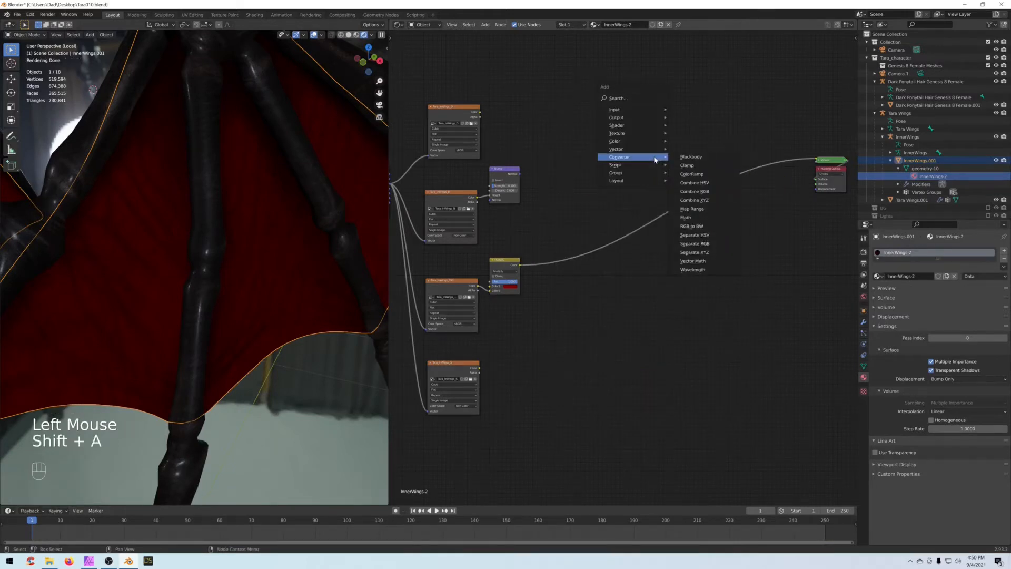
mouse_move(632, 125)
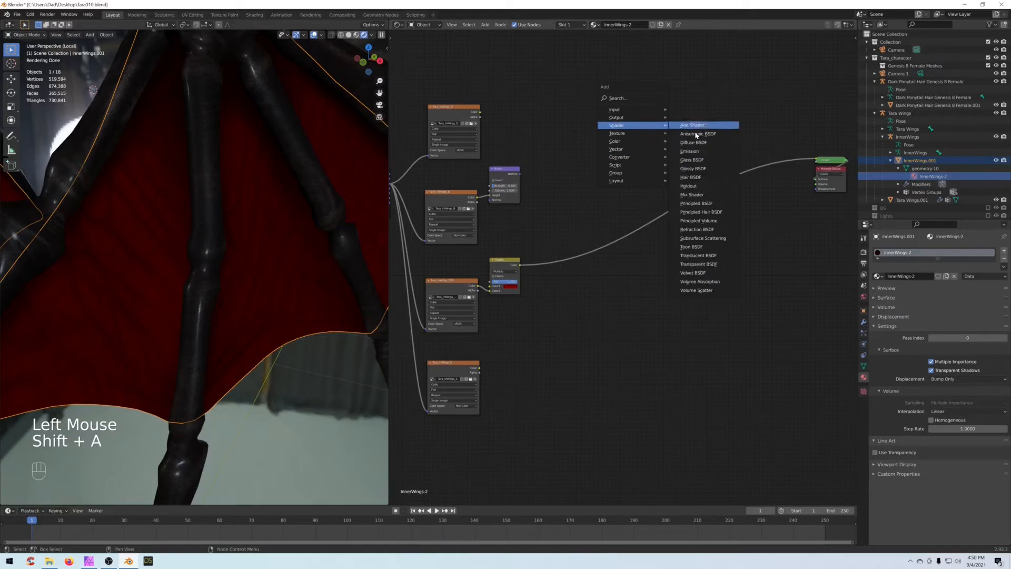
left_click(710, 203)
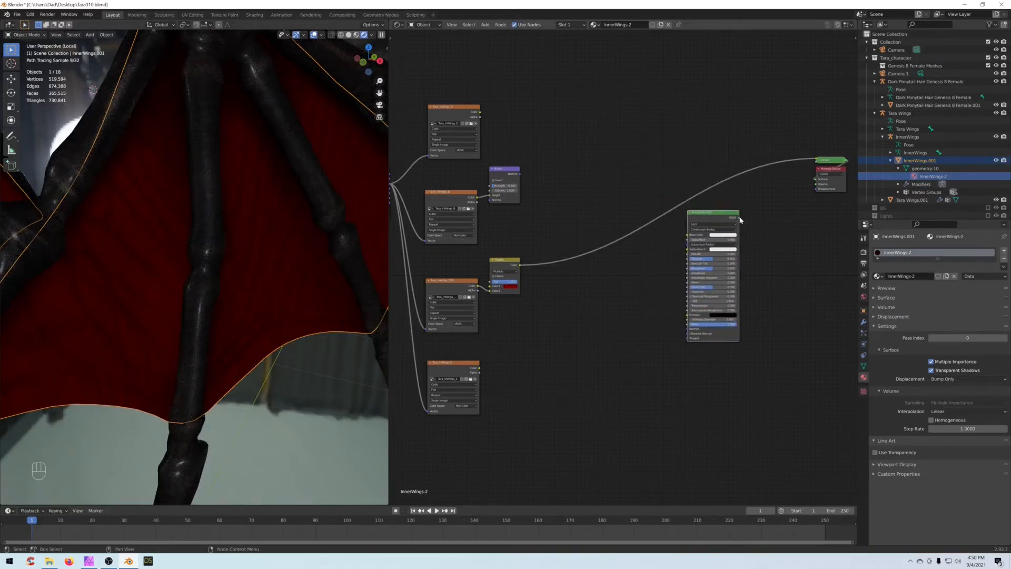
left_click_drag(816, 182, 817, 180)
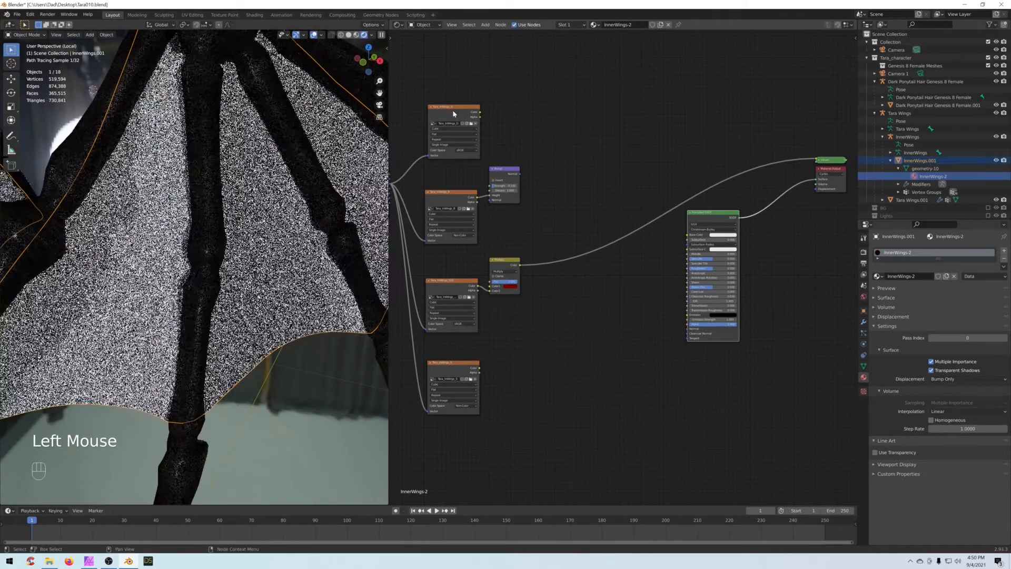
Step: Connect the first image texture's Color to the Principled BSDF's Base Color and the Bump node's Normal to its Normal input
left_click_drag(479, 112, 694, 210)
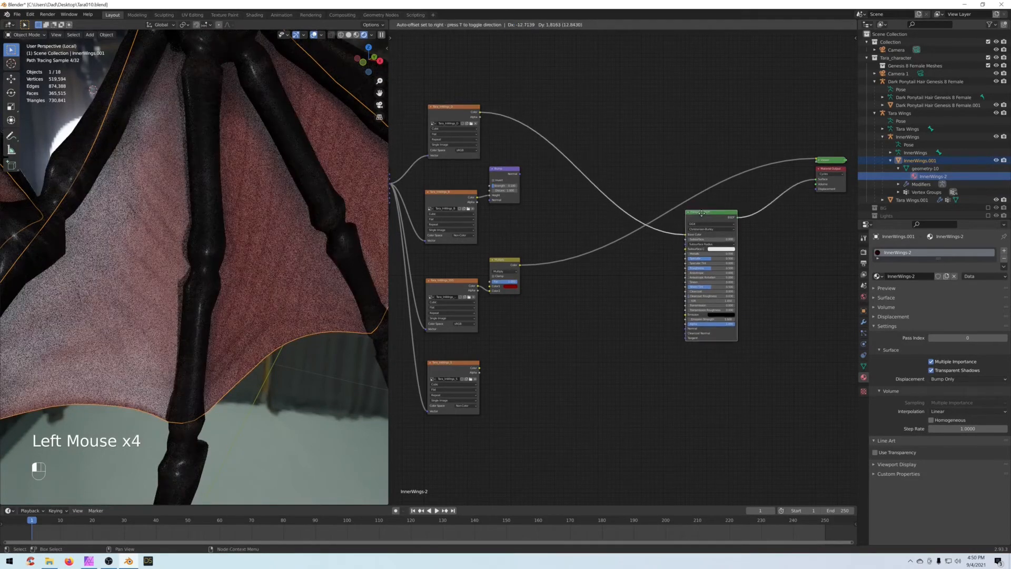
left_click_drag(519, 175, 625, 328)
left_click_drag(704, 287, 638, 257)
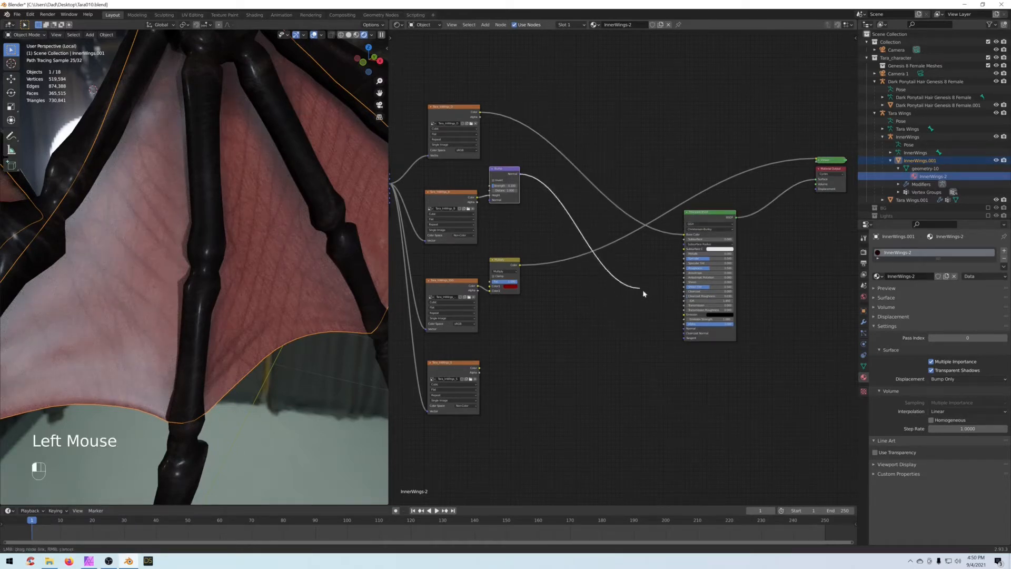
left_click_drag(672, 322, 684, 331)
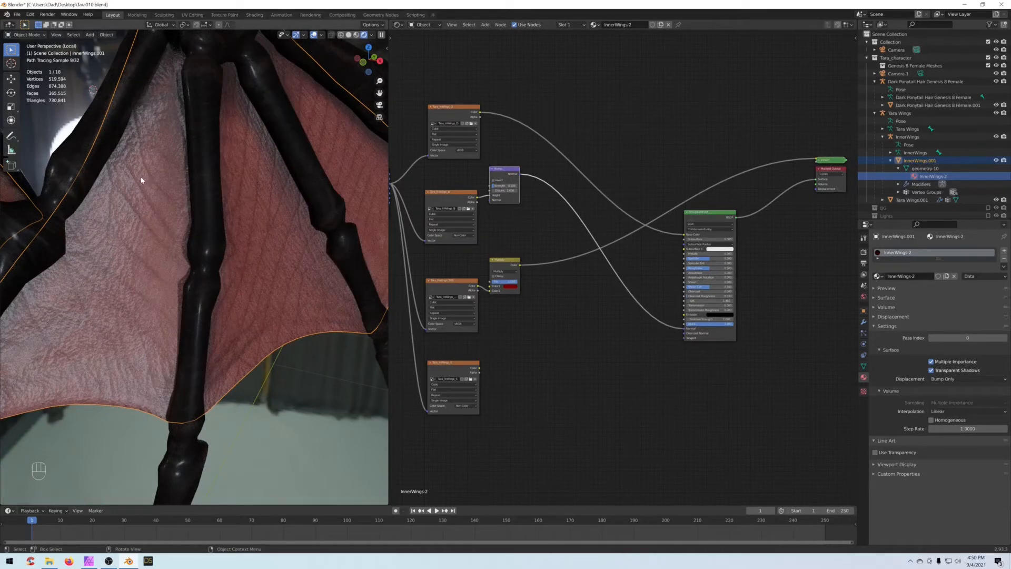
Step: Reroute the first image texture from Base Color to Subsurface Color and set the Principled BSDF's Subsurface to 1.000
left_click(504, 263)
scroll(583, 290, "up", 2)
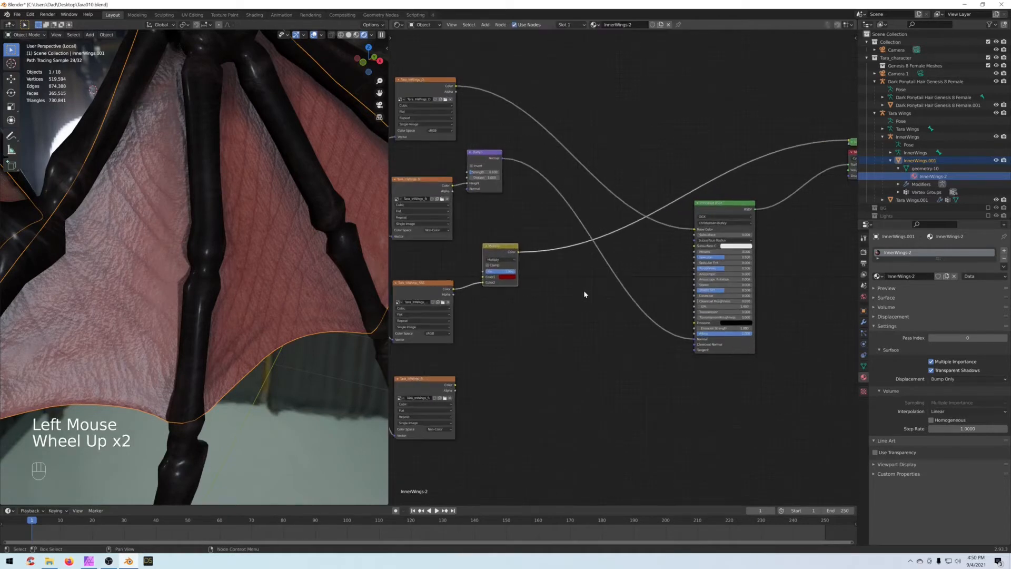
middle_click_drag(583, 290, 554, 263)
left_click(667, 203)
left_click(667, 203)
left_click_drag(667, 203, 677, 225)
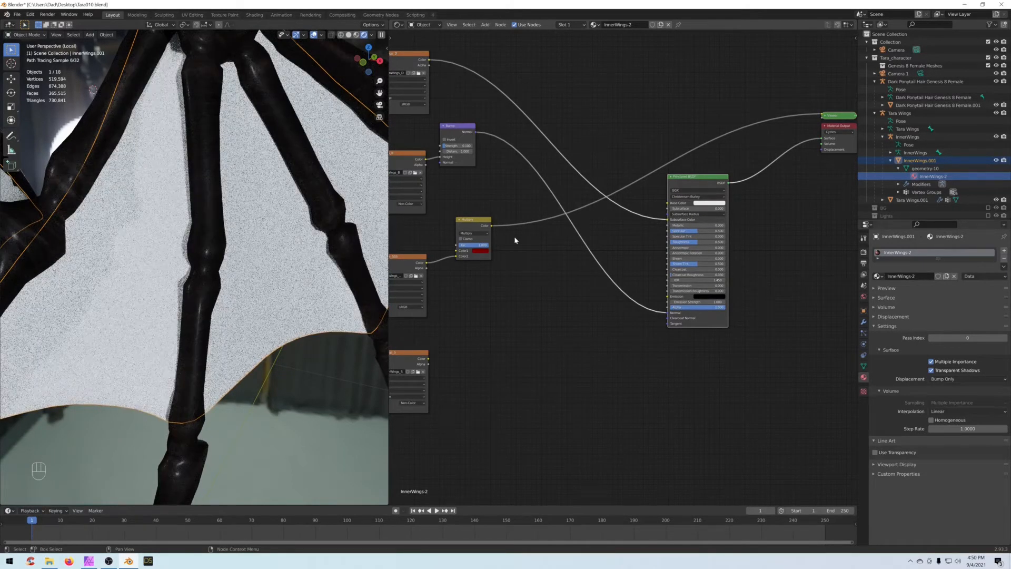
middle_click_drag(582, 176, 600, 190)
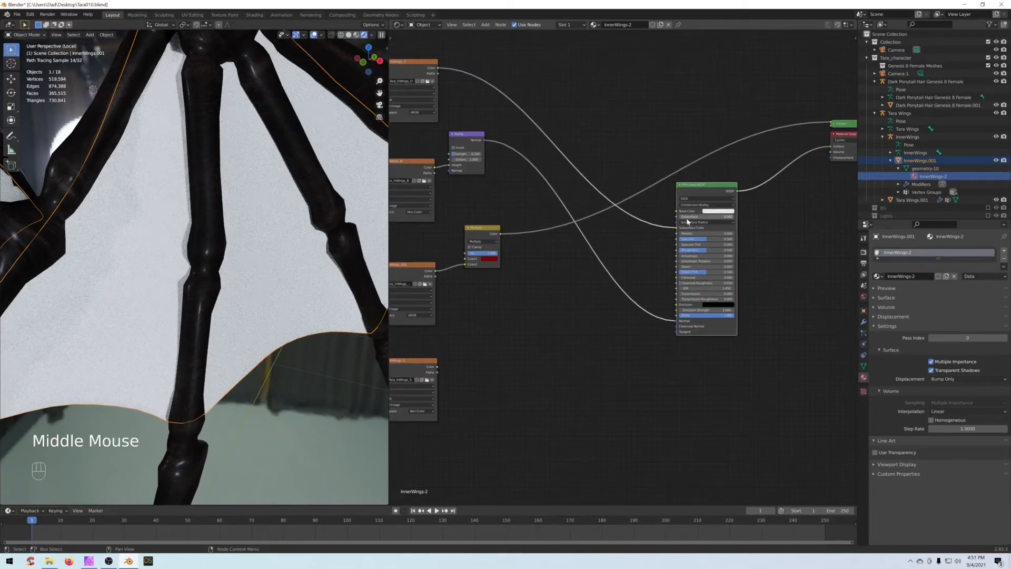
left_click_drag(688, 218, 732, 218)
left_click_drag(690, 185, 694, 180)
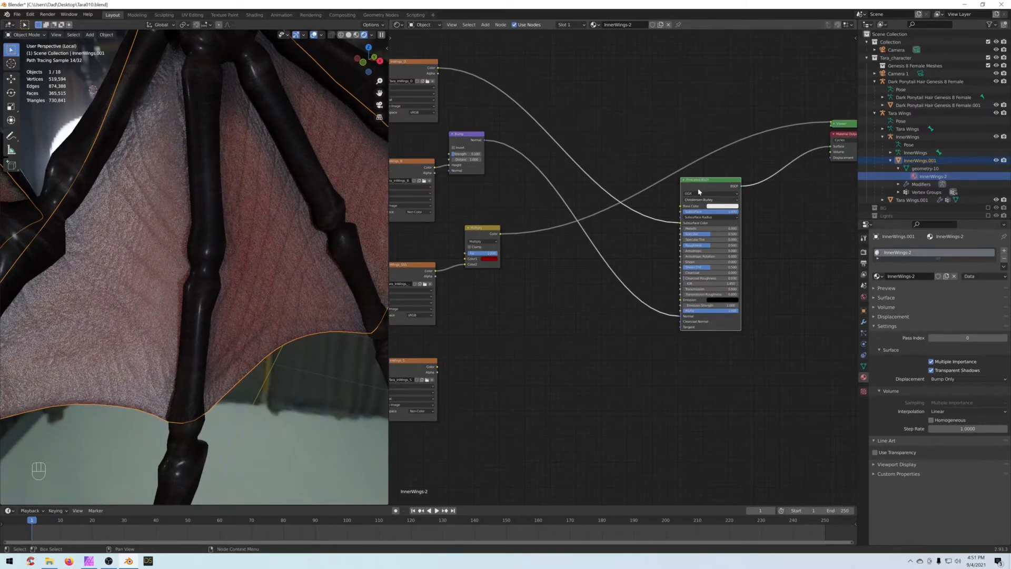
Step: Reduce the Principled BSDF's Subsurface Radius values, entering 0.0035 for the second component and 0.002 for the third
left_click(632, 97)
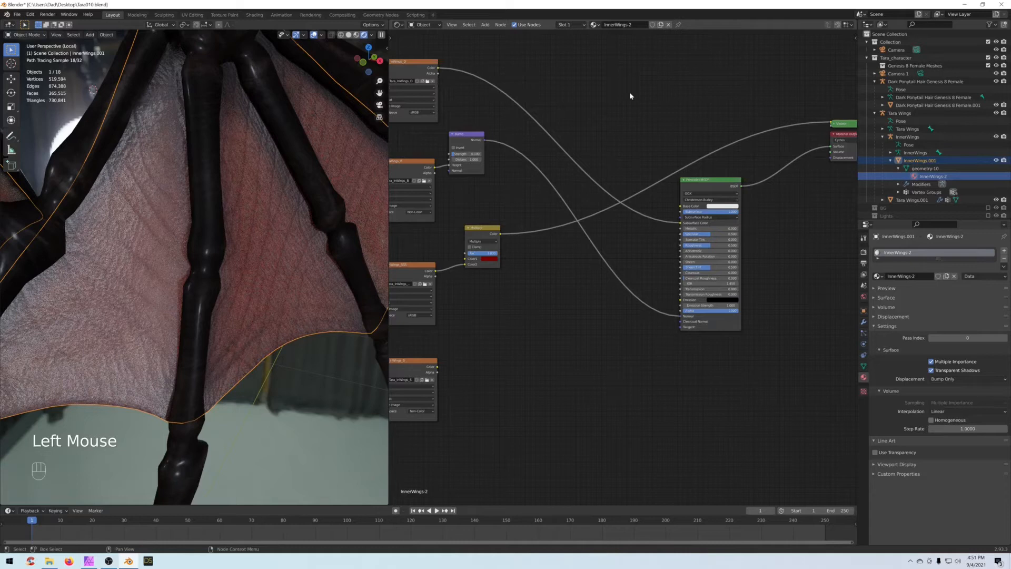
left_click(698, 219)
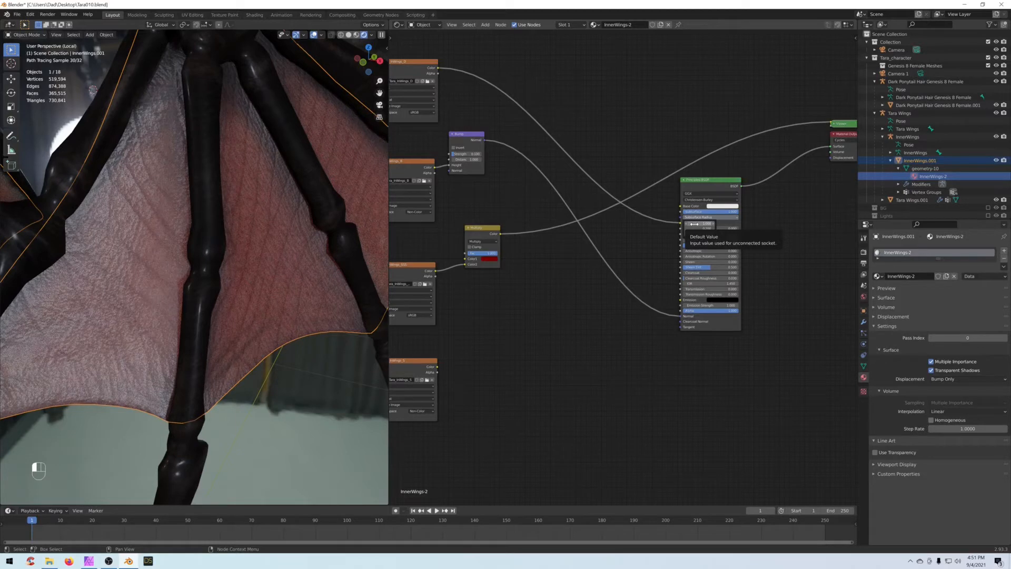
left_click(694, 224)
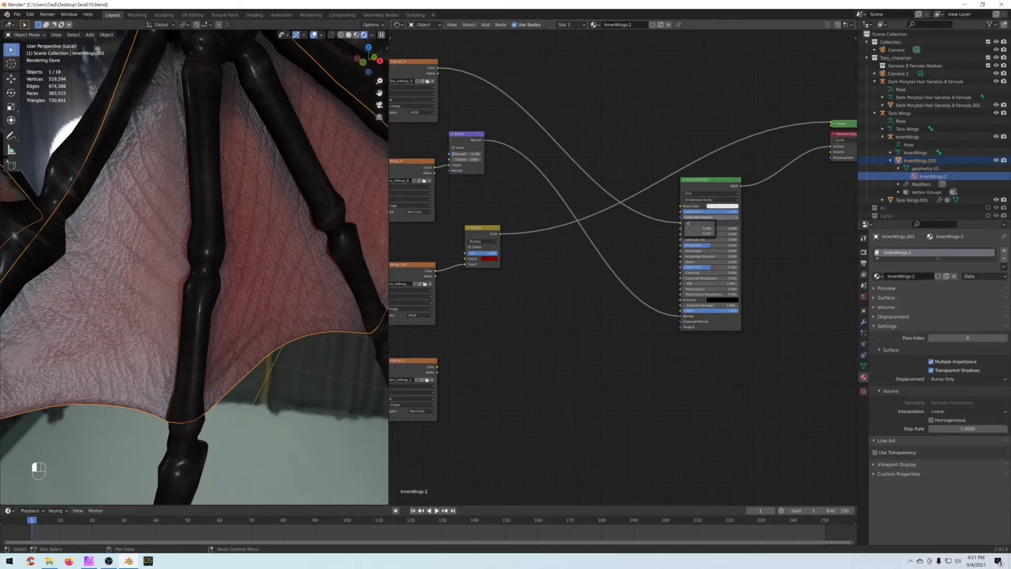
key("Return")
left_click(700, 229)
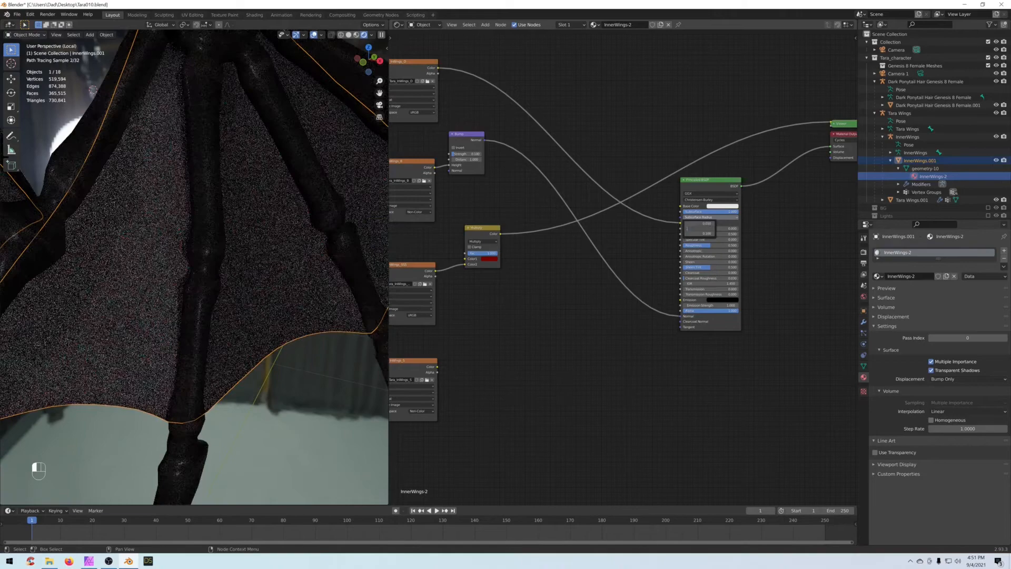
type(".0035")
key("Return")
left_click(698, 234)
type(".002")
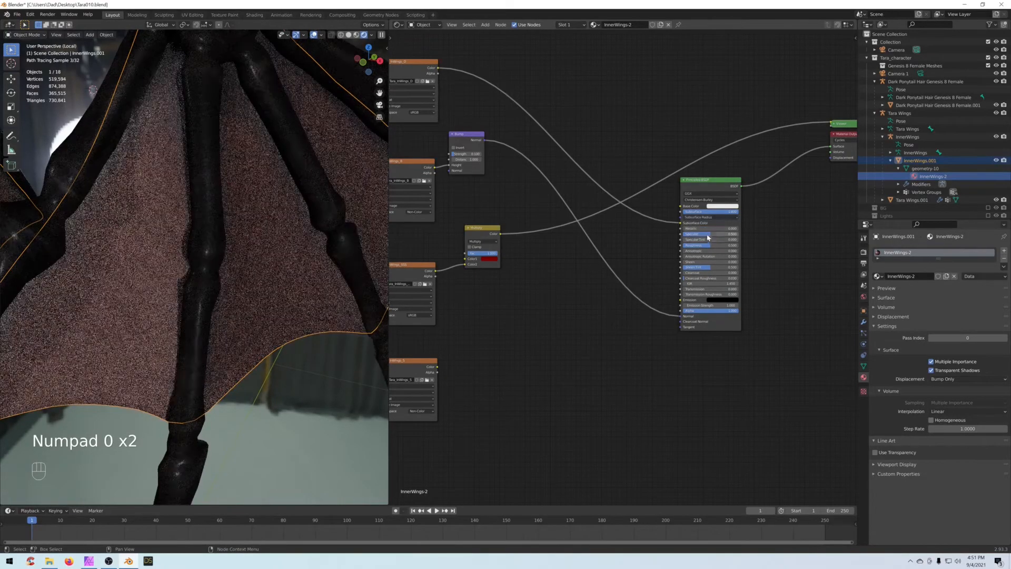
Step: Revise the second Subsurface Radius component on the Principled BSDF and inspect the membrane
left_click(701, 219)
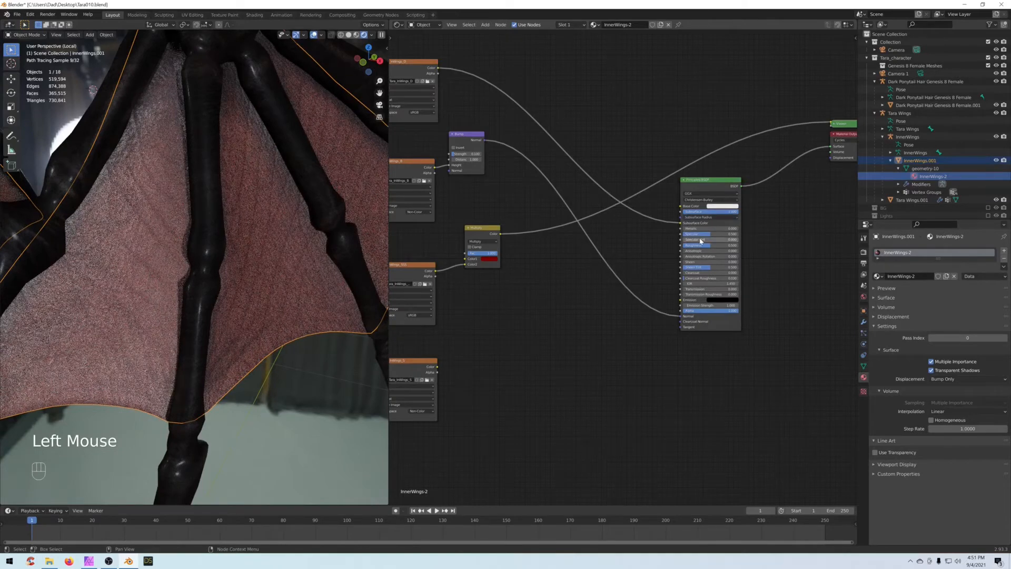
left_click(700, 220)
left_click(699, 218)
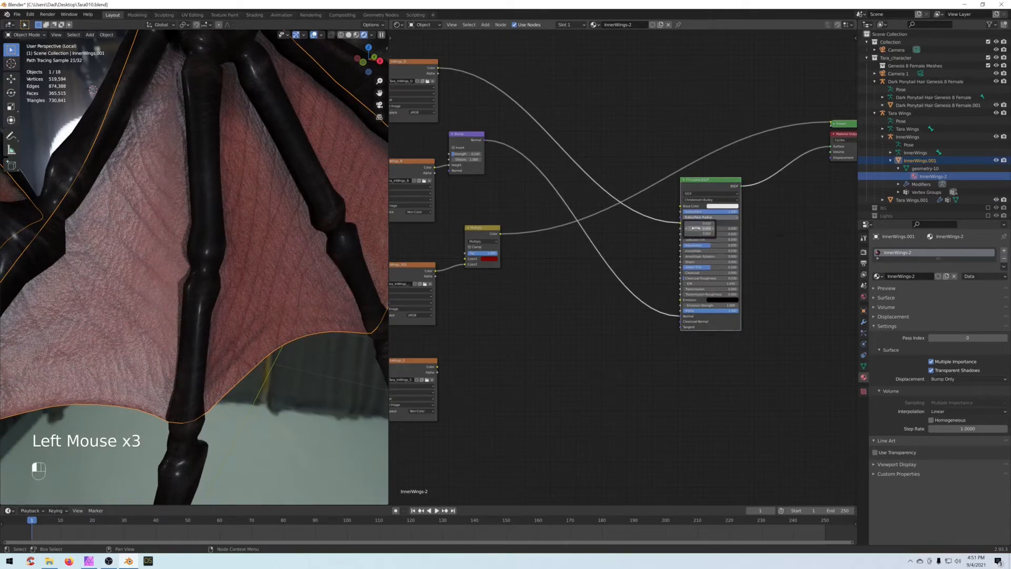
left_click(696, 228)
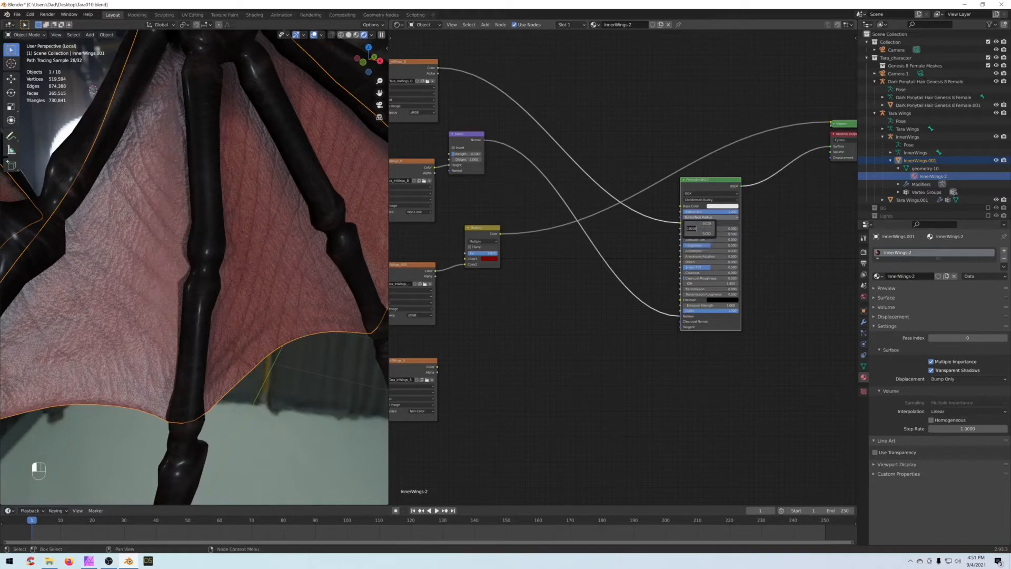
key("Return")
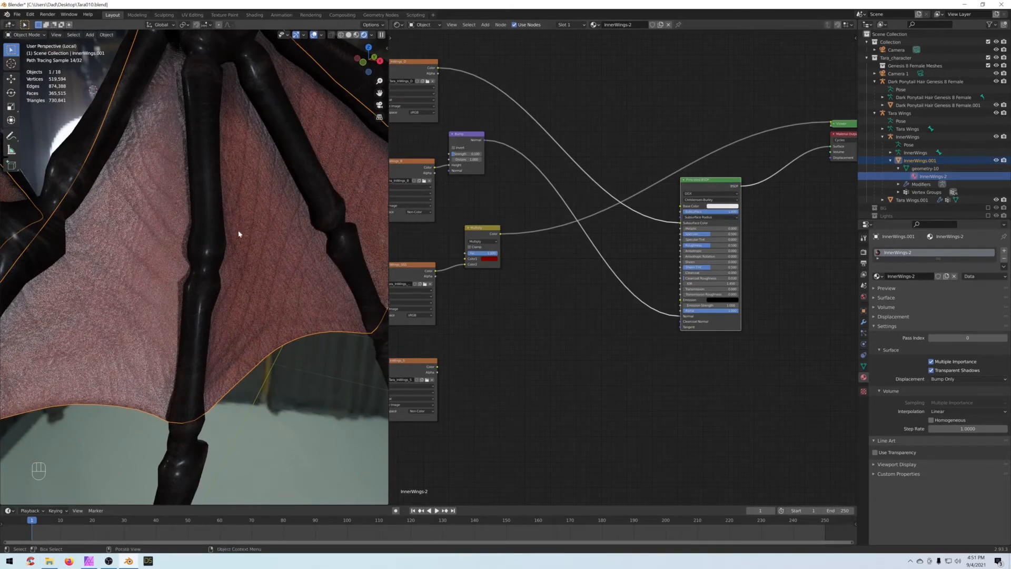
scroll(252, 264, "down", 2)
scroll(253, 264, "up", 2)
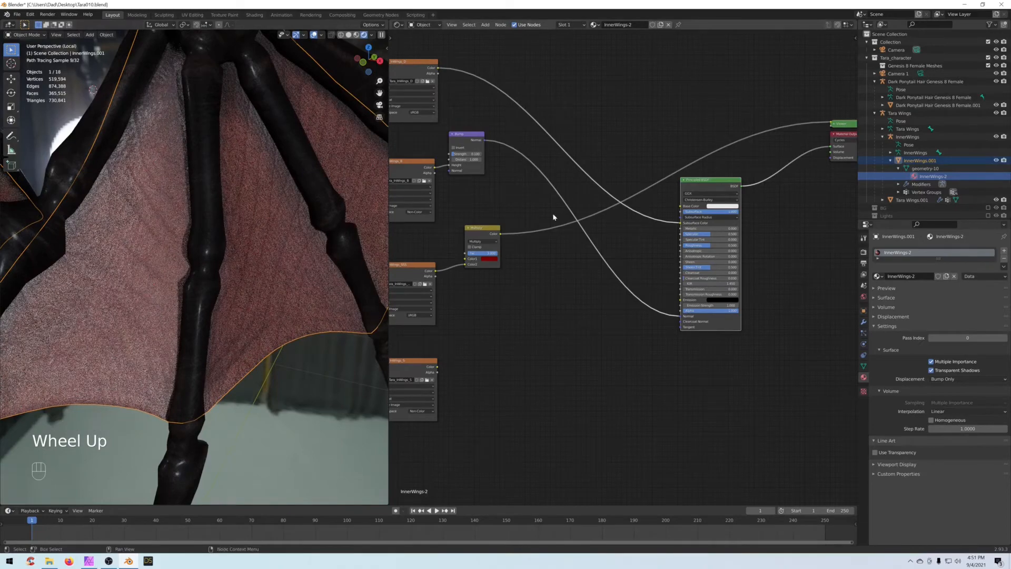
Step: Preview the first image texture on the membrane and return the preview to the Principled BSDF
middle_click_drag(513, 207, 536, 214, "shift")
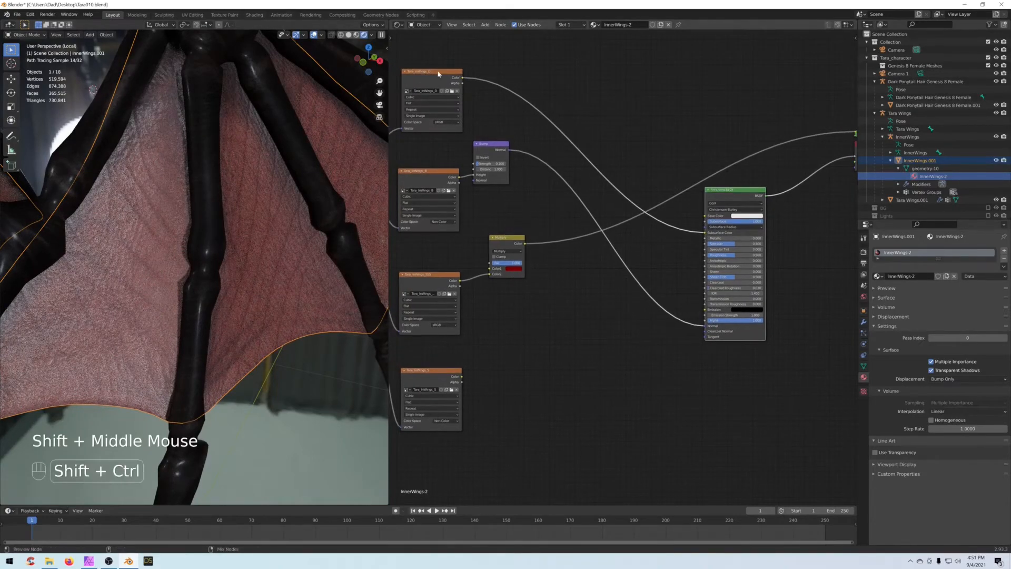
left_click(434, 81, "ctrl+shift")
left_click(732, 192, "ctrl+shift")
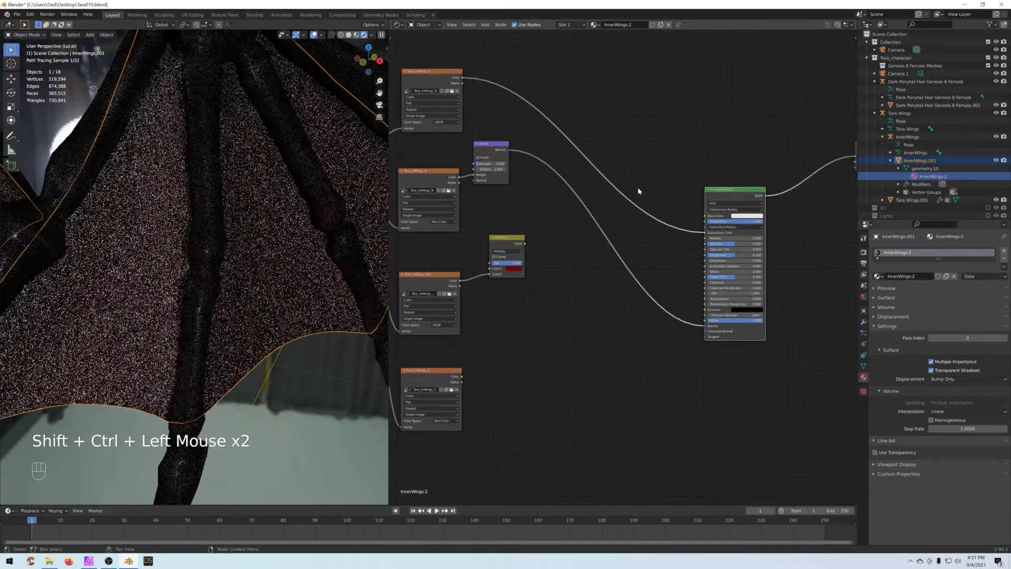
Step: Insert a Gamma node between the first image texture and the Subsurface Color input, with Gamma set to 1.3
left_click(569, 54)
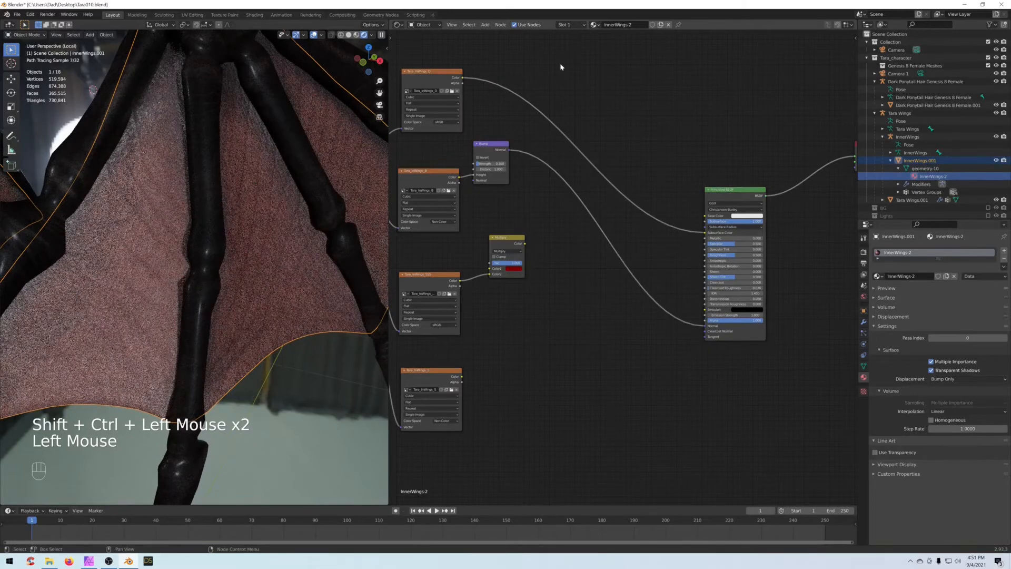
key("shift+a")
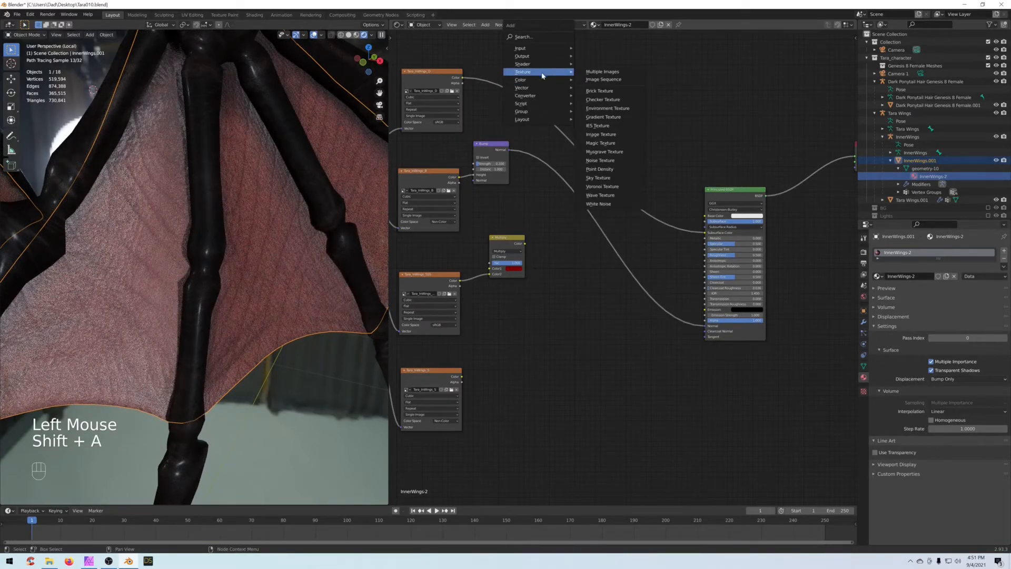
mouse_move(553, 79)
left_click(599, 90)
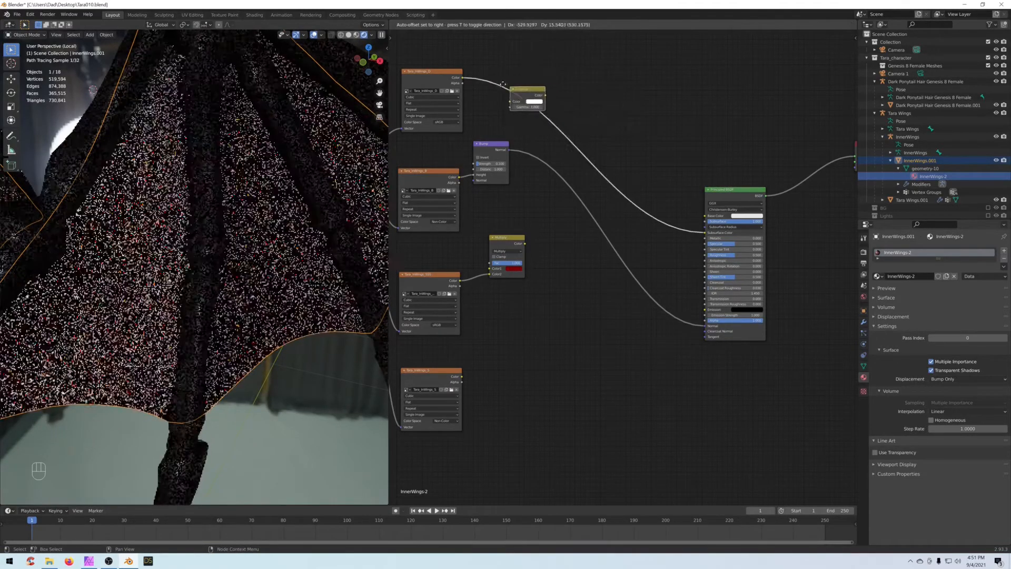
left_click(516, 91)
left_click(506, 95)
type("1.3")
key("Return")
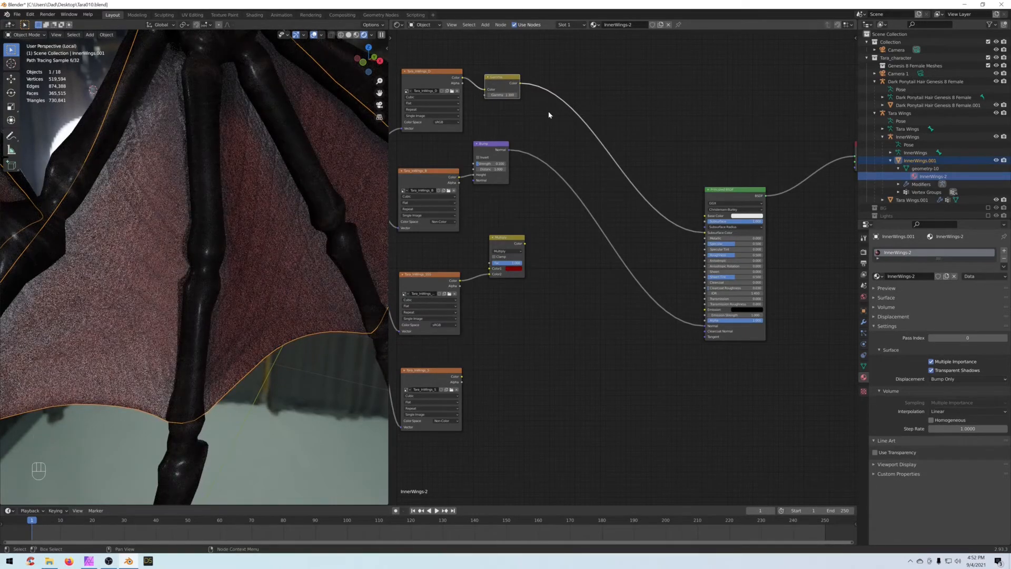
Step: Preview the lowest image texture on the membrane and move the two lower image textures upward in the node layout
middle_click_drag(584, 238, 662, 223)
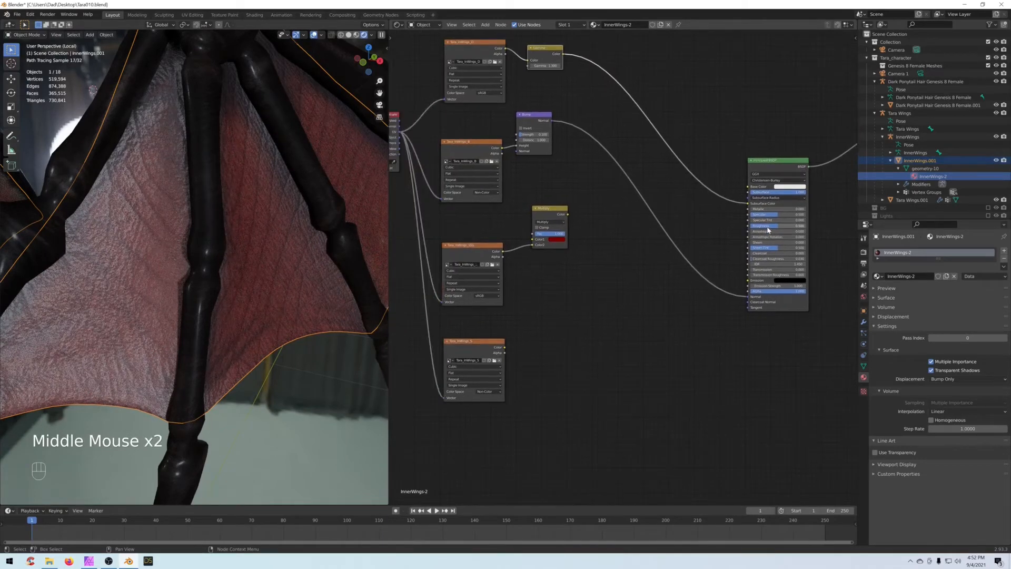
left_click(468, 347)
left_click_drag(468, 347, 466, 326)
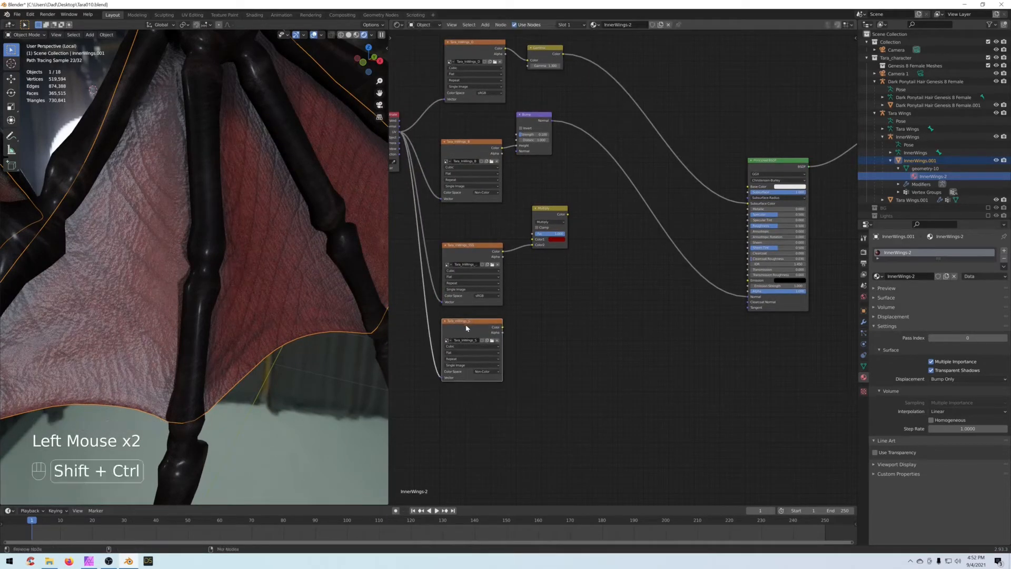
left_click(466, 327, "ctrl+shift")
left_click_drag(470, 243, 479, 218)
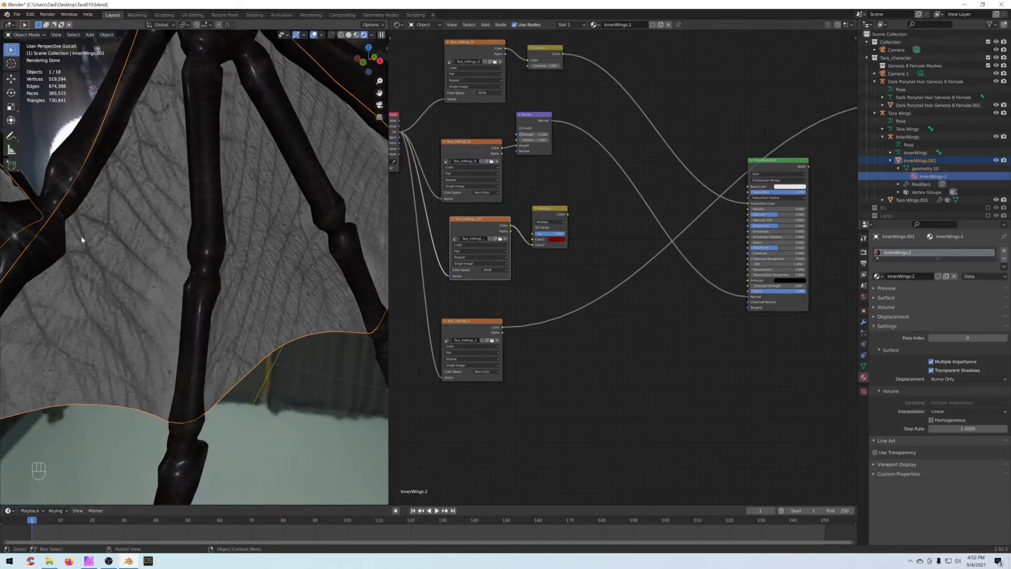
Step: Connect the lowest image texture's Color to the Principled BSDF's Specular input and preview the shader on the membrane
left_click_drag(475, 322, 748, 215)
left_click(481, 309)
left_click(772, 169, "ctrl+shift")
middle_click_drag(703, 114, 657, 134)
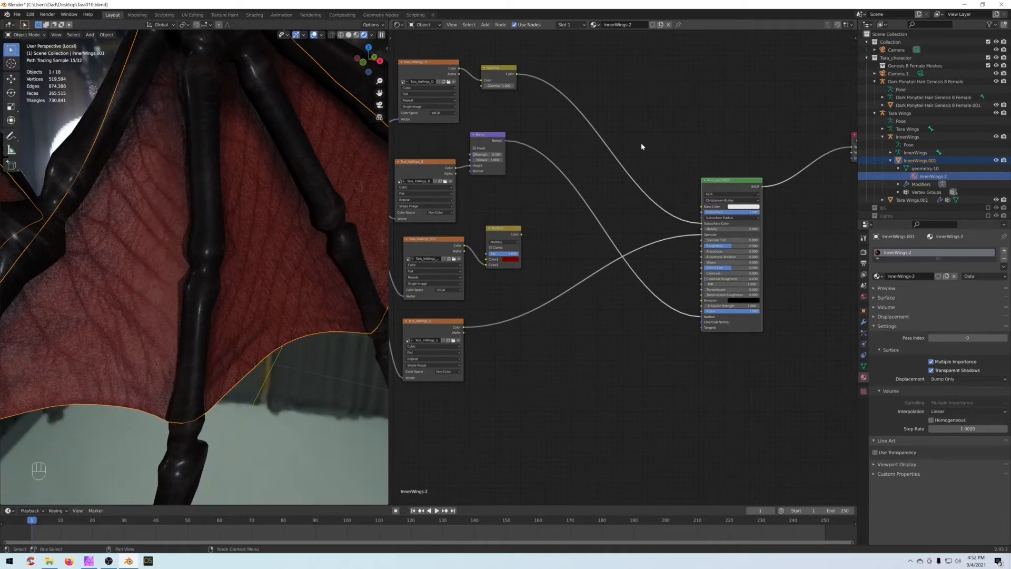
Step: Compare the texture feeding Specular with the Principled BSDF by previewing each on the membrane
middle_click_drag(581, 236, 595, 229)
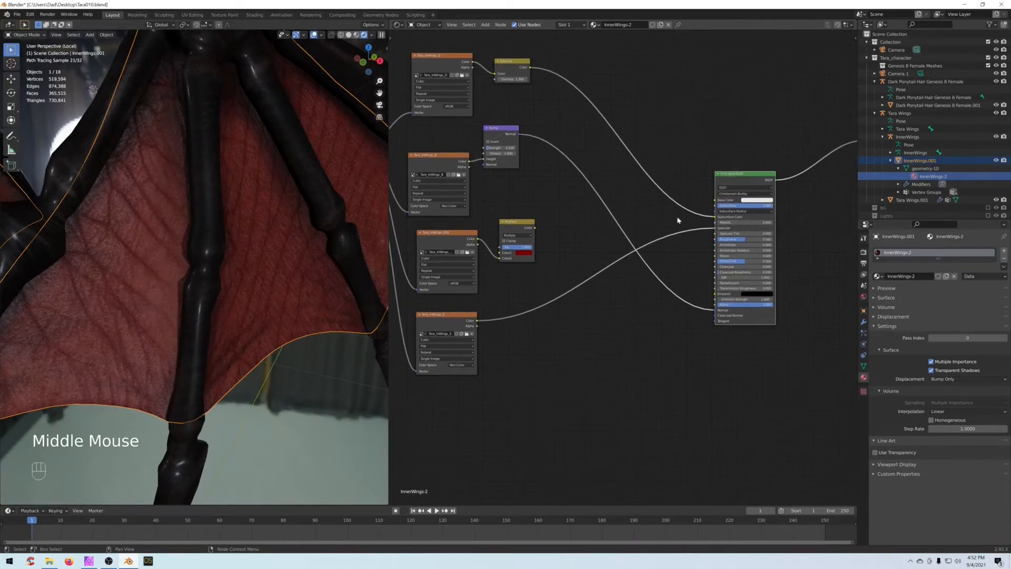
left_click_drag(715, 228, 715, 229)
left_click(440, 320, "ctrl+shift")
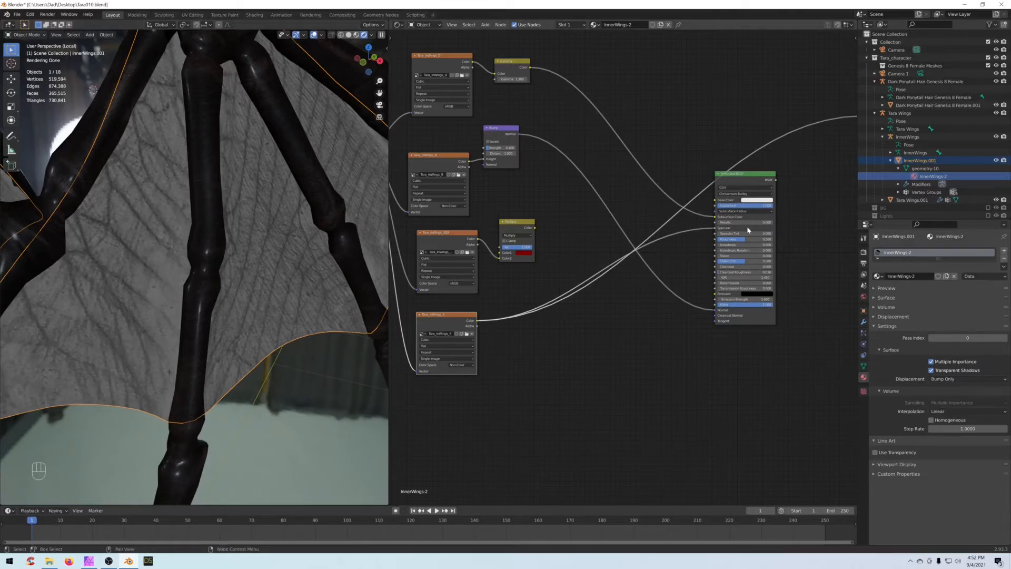
mouse_move(716, 230)
left_mouse_down()
mouse_move(709, 235)
mouse_move(717, 230)
left_mouse_up()
left_click(756, 179)
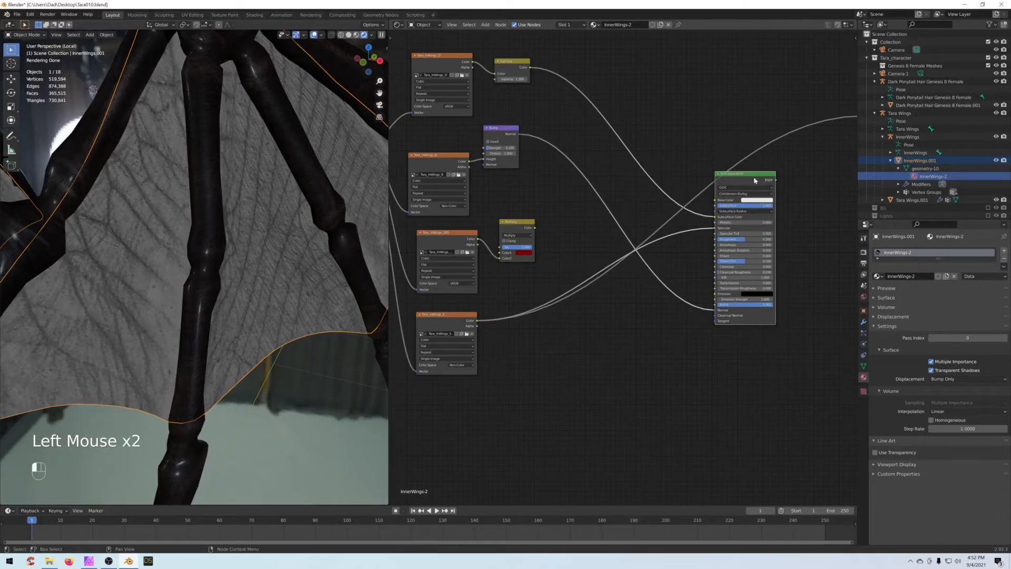
left_click(752, 180, "ctrl+shift")
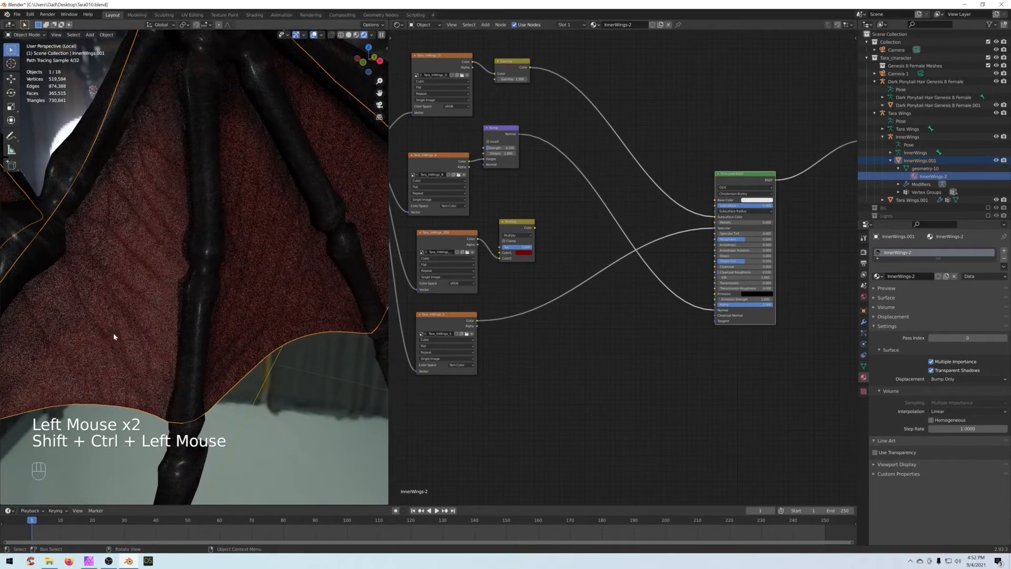
Step: Connect the Multiply node's Color output to the Principled BSDF's Subsurface Color and inspect the membrane close up and from farther away
middle_click_drag(457, 234, 462, 234)
left_click(507, 222)
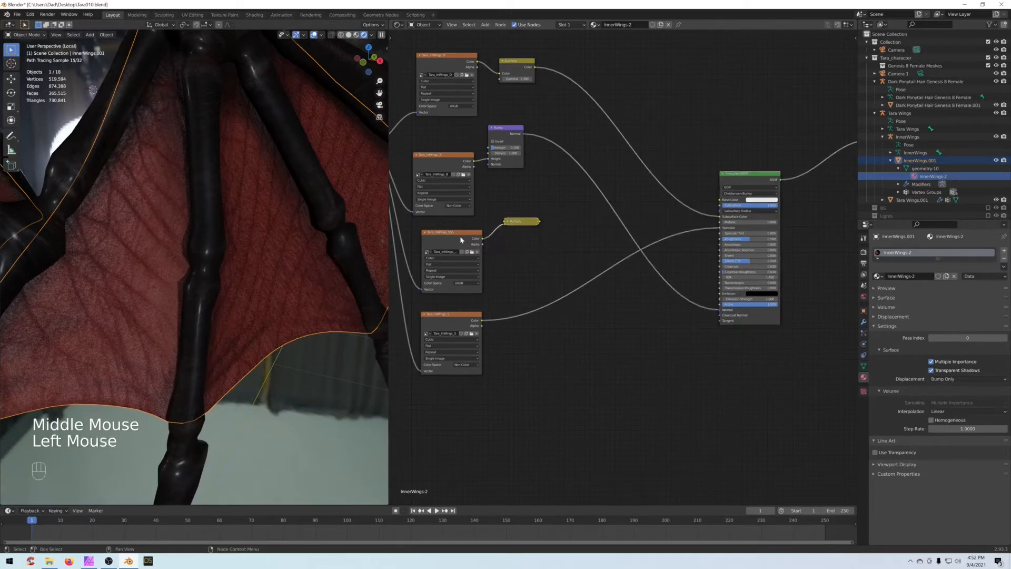
left_click(508, 222)
left_click_drag(538, 229, 719, 216)
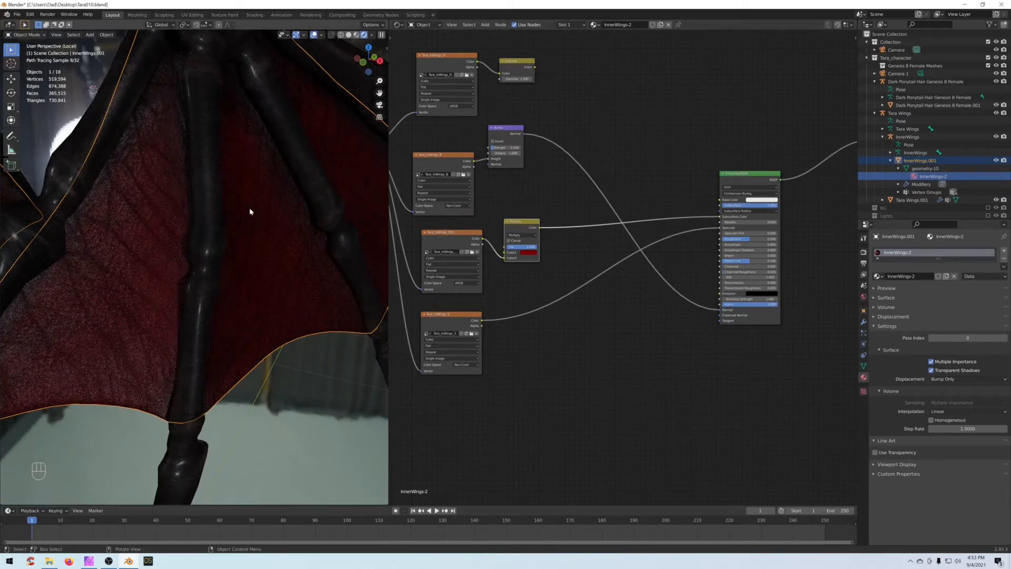
scroll(246, 218, "down", 2)
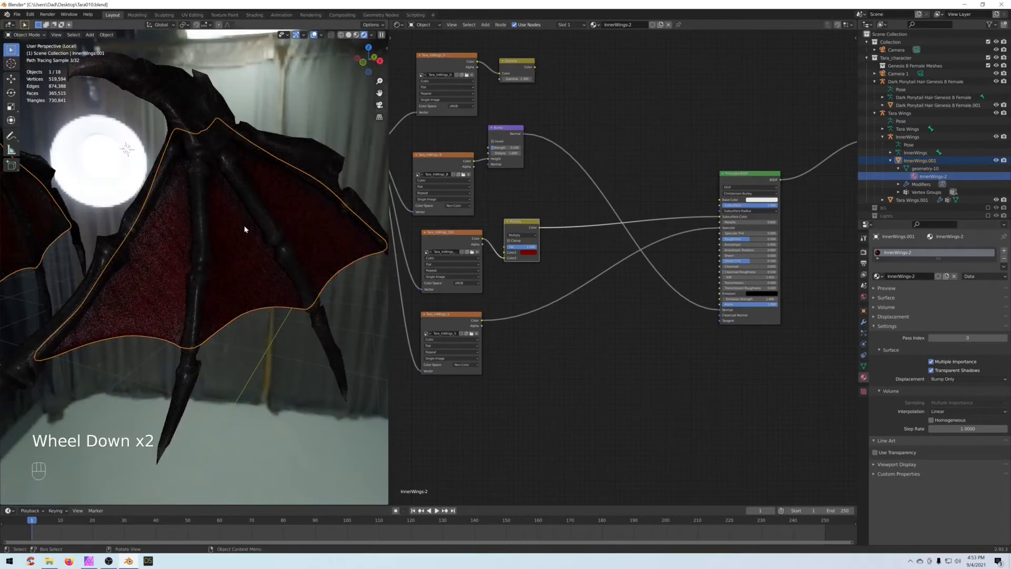
scroll(231, 259, "up", 2)
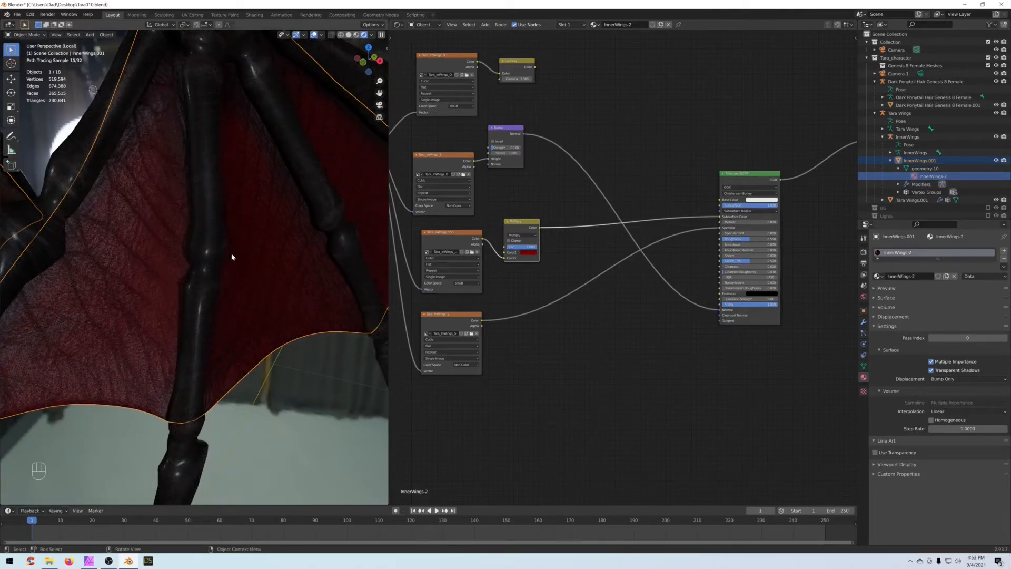
scroll(227, 241, "down", 2)
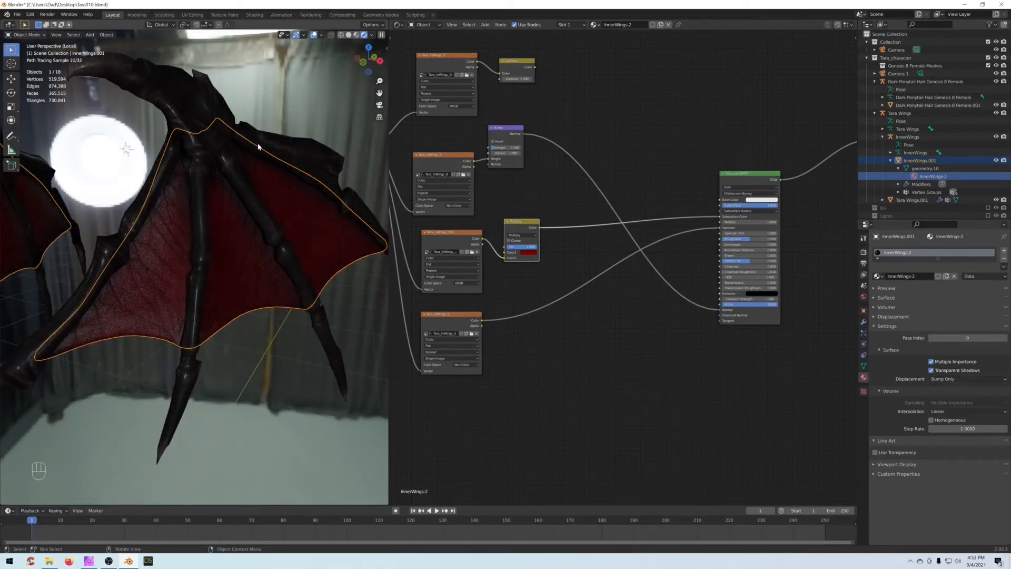
Step: Select the Tara Wings.001 mesh and move the top image texture higher in the Wing Right-1 node layout
left_click(139, 102)
scroll(200, 141, "up", 1)
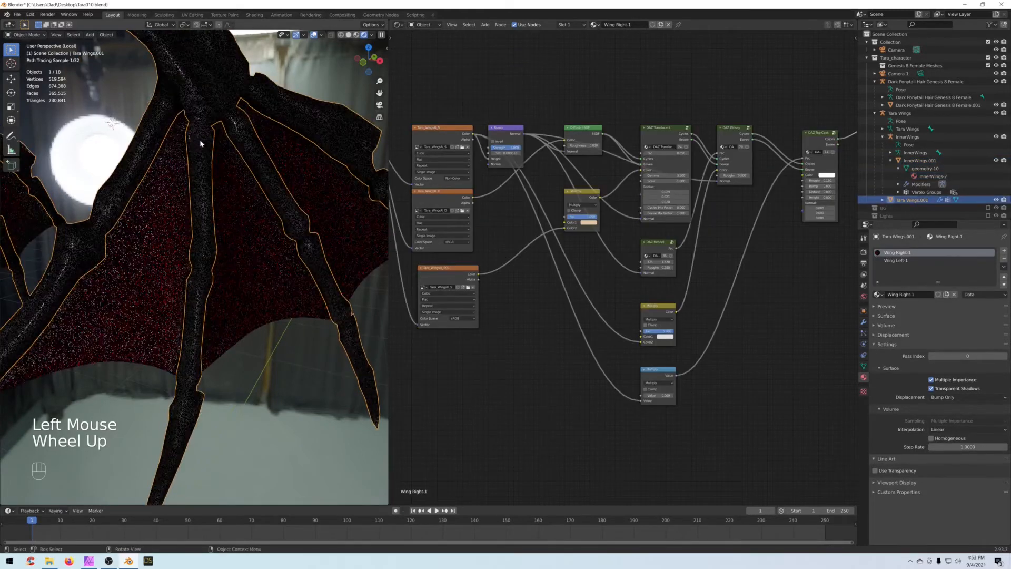
scroll(253, 161, "down", 1)
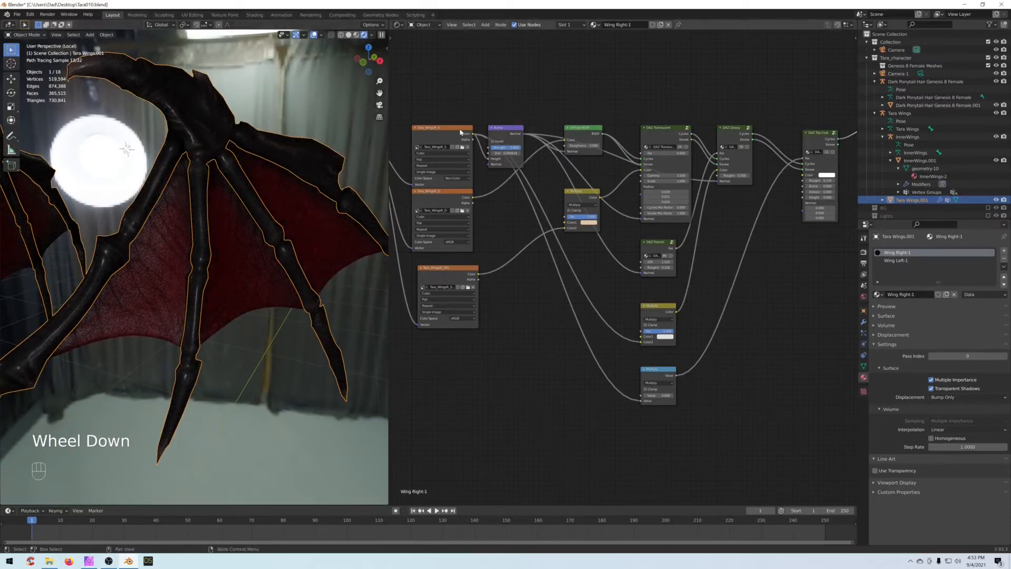
left_click_drag(442, 127, 442, 103)
middle_click_drag(642, 175, 605, 171)
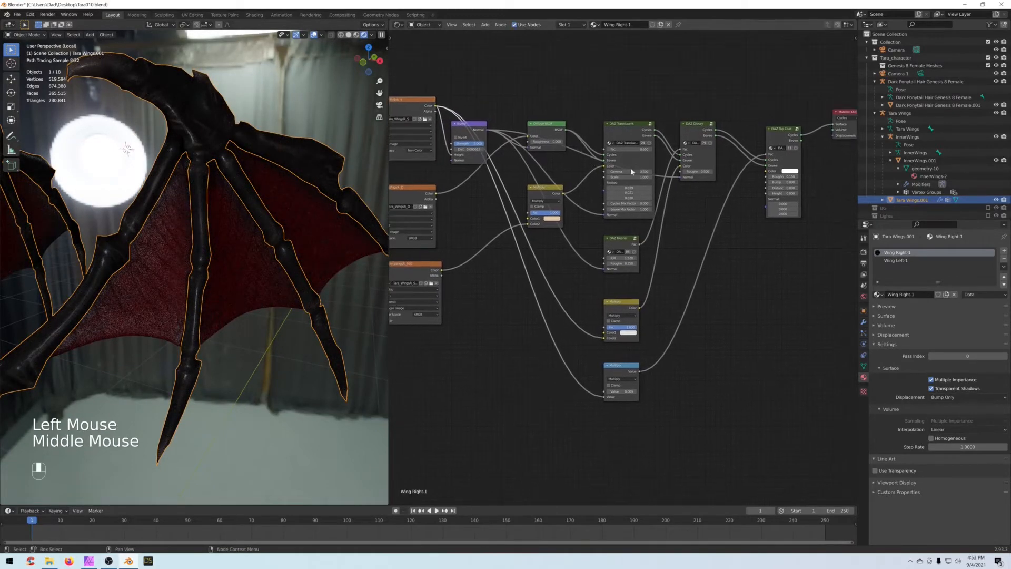
Step: Expand Tara Wings.001 in the outliner and compare the node setups of its Wing Right-1 and Wing Left-1 materials
left_click(884, 201)
scroll(900, 178, "down", 2)
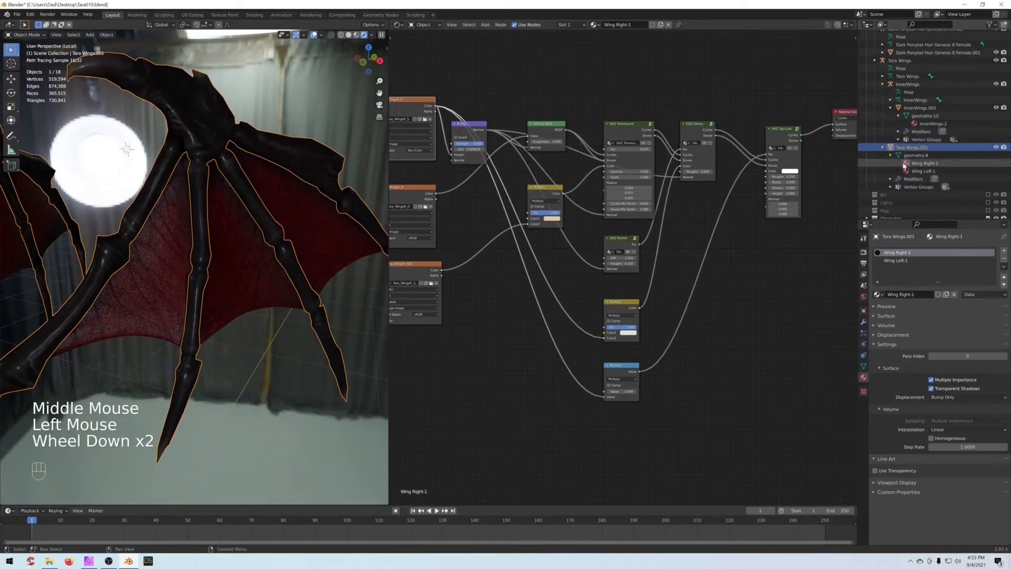
left_click(919, 164)
left_click(919, 164)
left_click(919, 171)
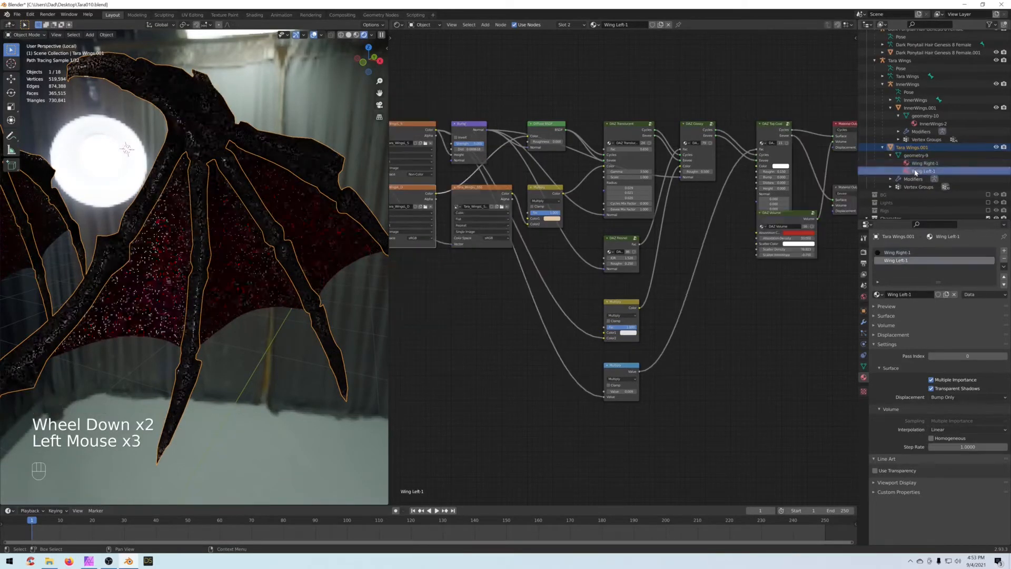
left_click(922, 163)
scroll(691, 206, "down", 3)
middle_click_drag(685, 207, 697, 189)
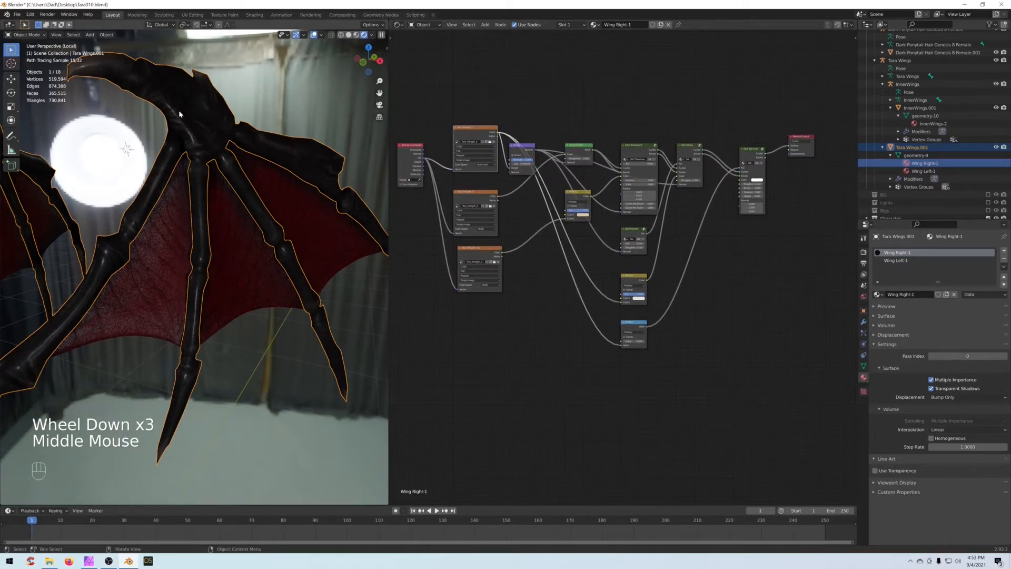
scroll(595, 196, "up", 2)
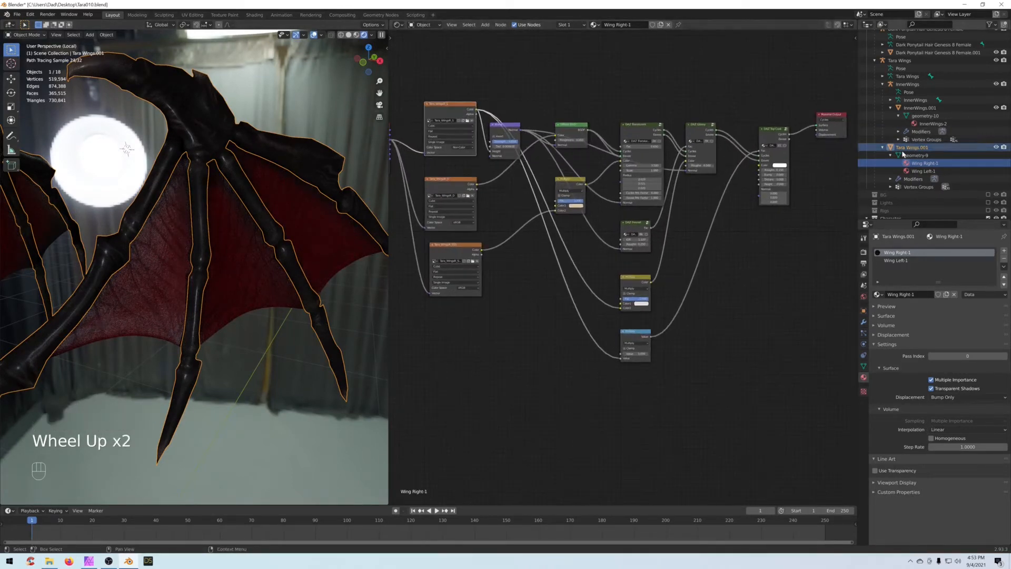
Step: Delete the DAZ Volume node and the extra lower Material Output node from the Wing Left-1 material
left_click(923, 172)
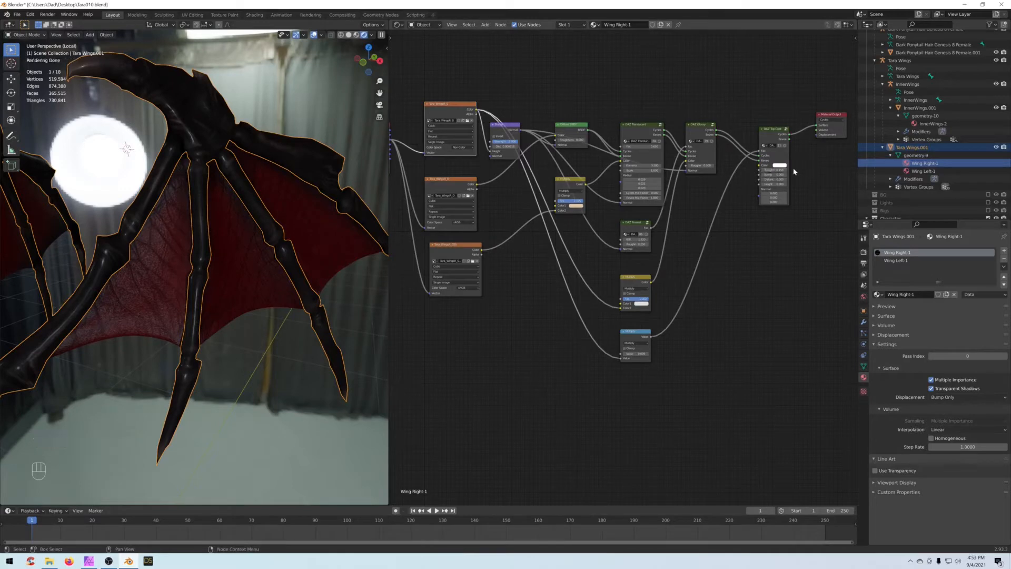
left_click_drag(769, 201, 766, 225)
left_click_drag(800, 229, 800, 228)
key("Delete")
left_click(831, 181)
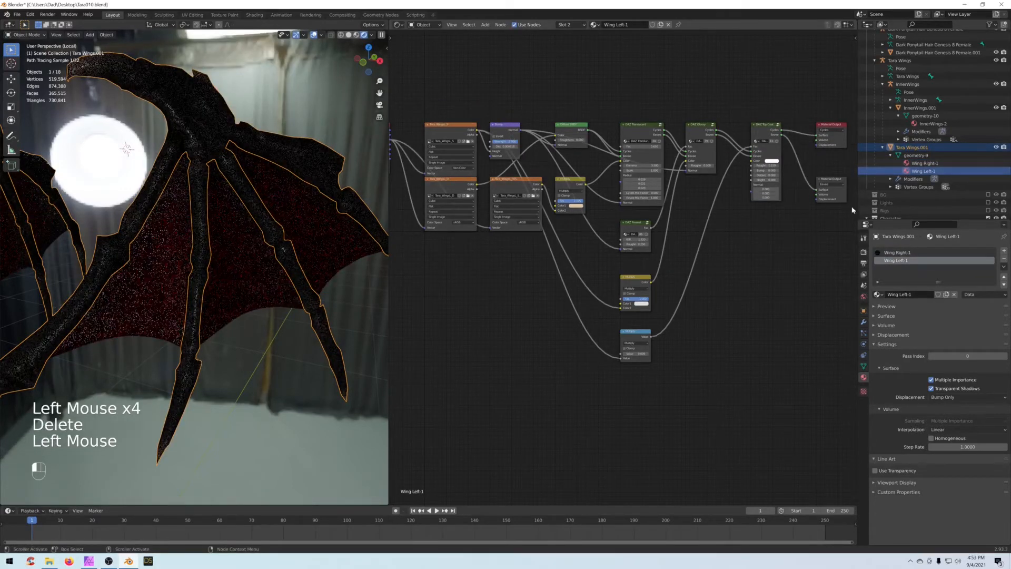
key("Delete")
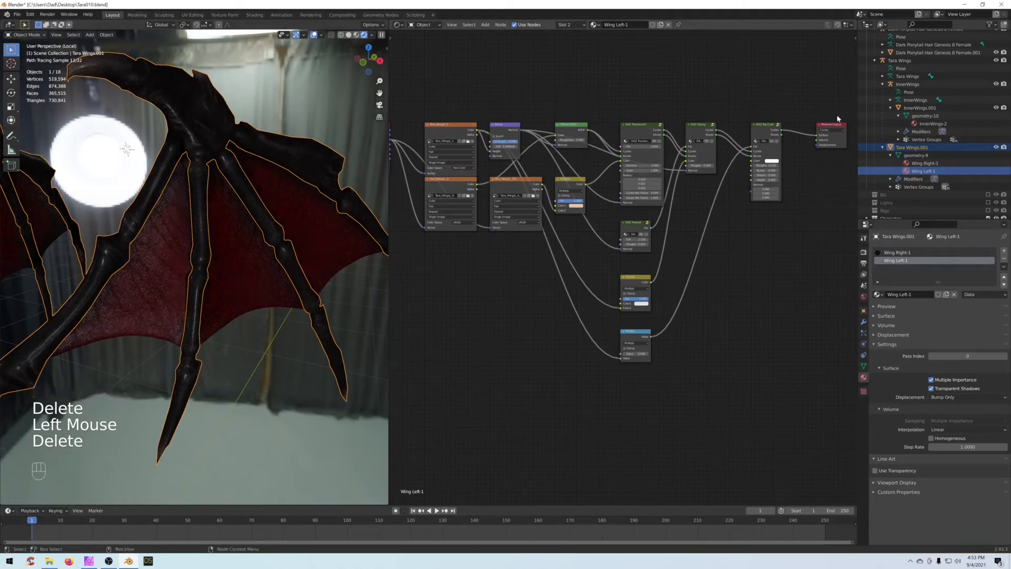
Step: Try replacing Wing Left-1 with Wing Right-1 in the second material slot, and compare the two slots
left_click(915, 163)
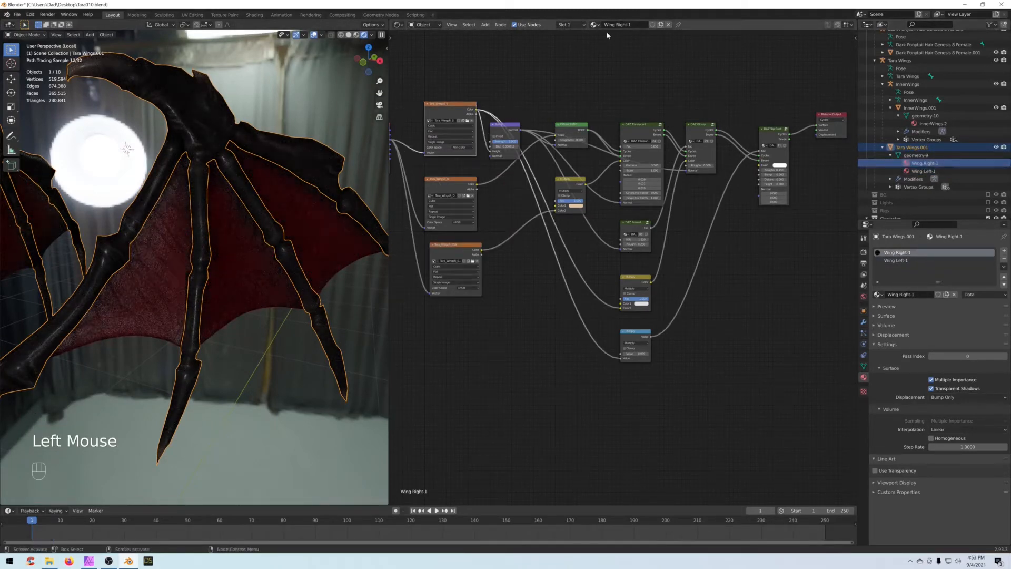
left_click(914, 170)
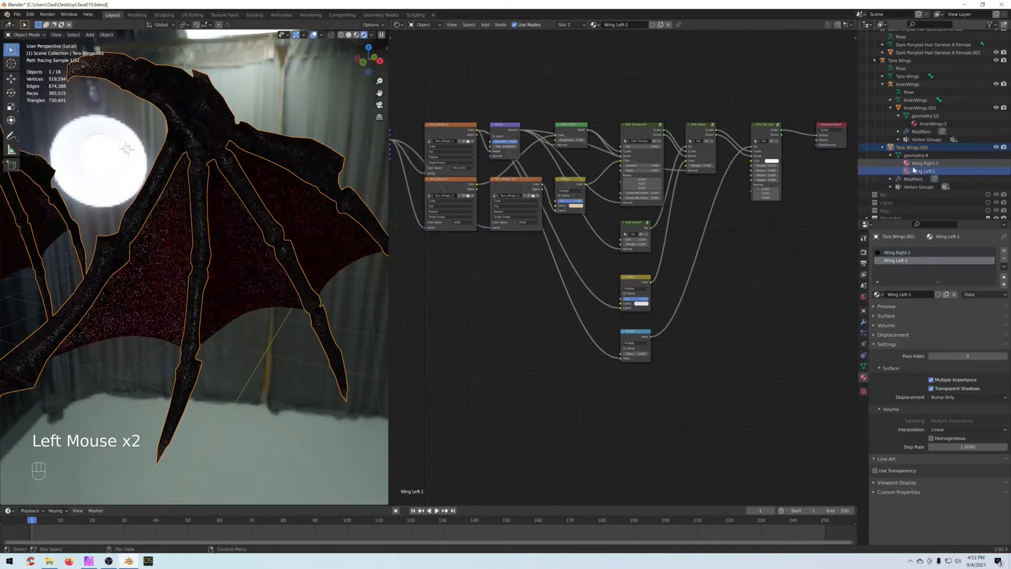
left_click(594, 24)
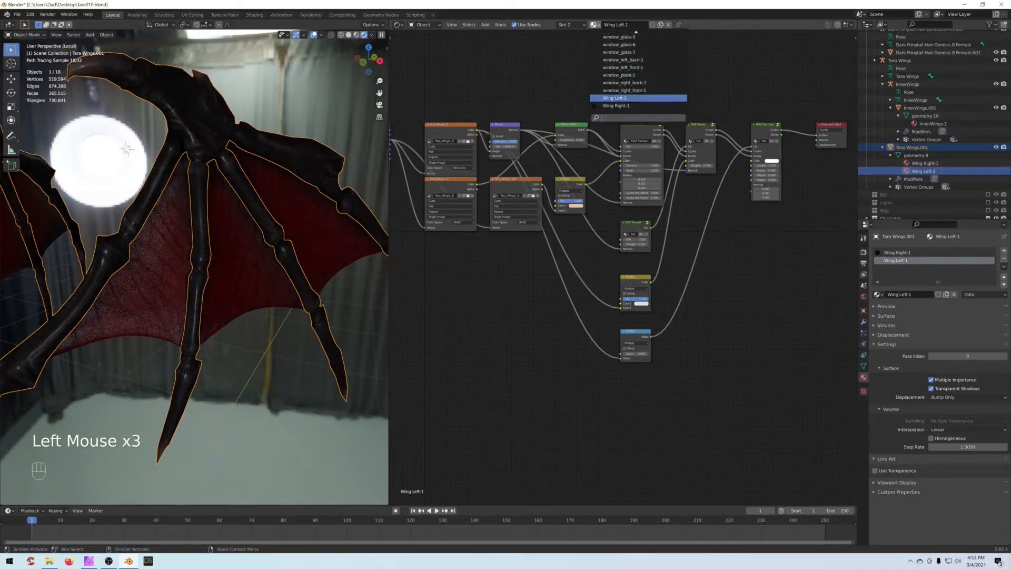
left_click(619, 106)
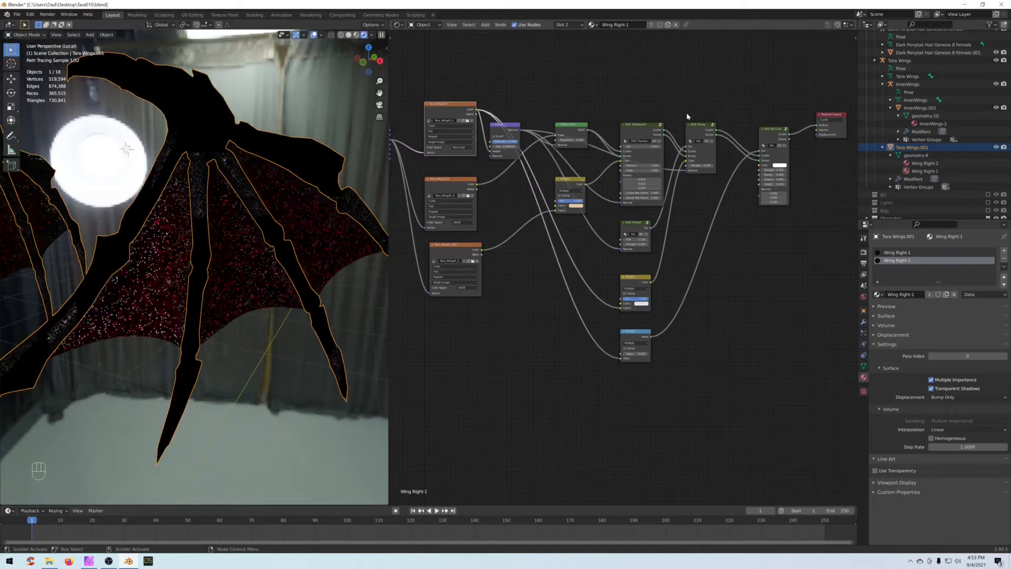
left_click(922, 164)
left_click(921, 172)
left_click(916, 165)
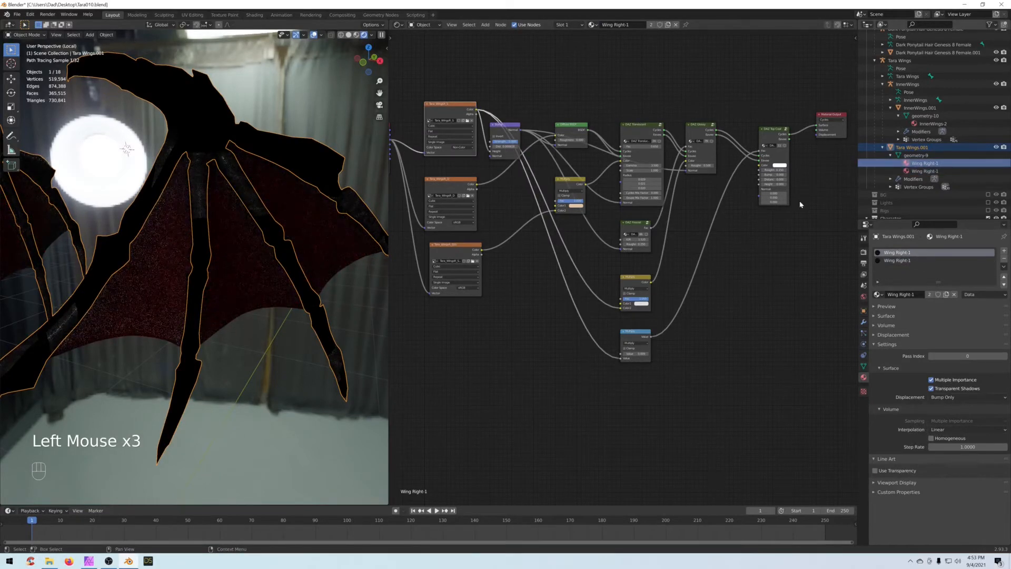
Step: Lower the Wing Right-1 Bump node's Strength, set its Distance to 1, and view the wings from another angle
middle_click_drag(763, 227, 750, 239)
middle_click_drag(615, 228, 739, 232)
scroll(649, 242, "up", 1)
scroll(659, 243, "up", 1)
scroll(659, 243, "down", 1)
middle_click_drag(864, 190, 702, 188)
mouse_move(715, 154)
left_mouse_down()
mouse_move(703, 143)
mouse_move(713, 151)
left_mouse_up()
middle_click_drag(634, 230, 687, 217)
middle_click_drag(485, 147, 527, 171)
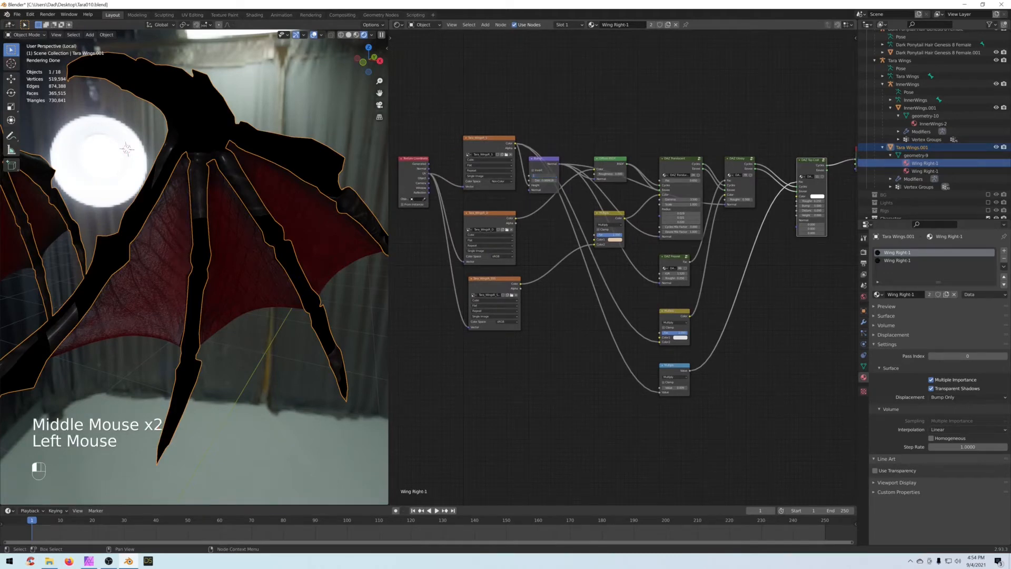
key("Return")
left_click(542, 180)
type("1")
key("Return")
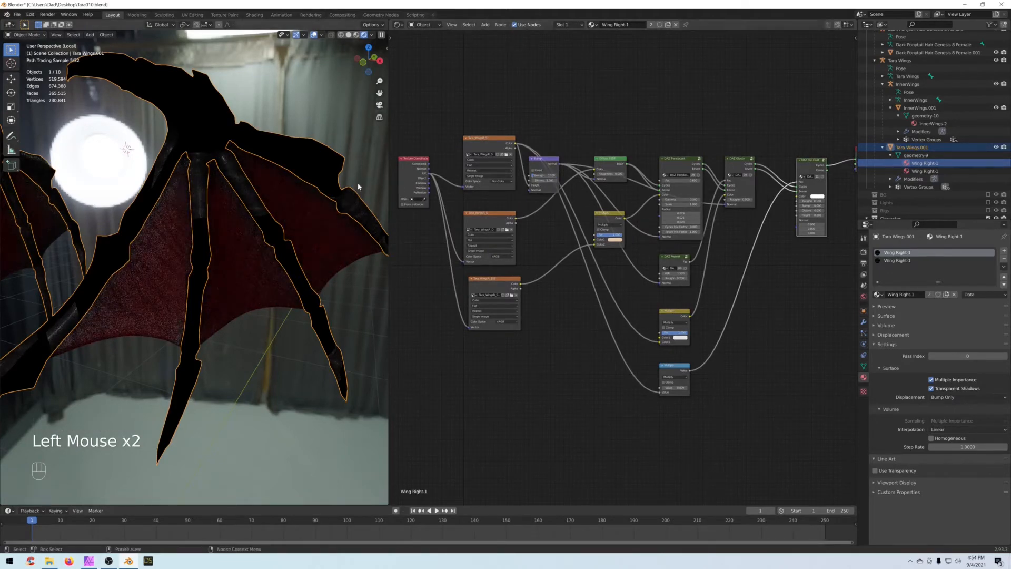
scroll(242, 232, "down", 2)
middle_click_drag(227, 241, 166, 253)
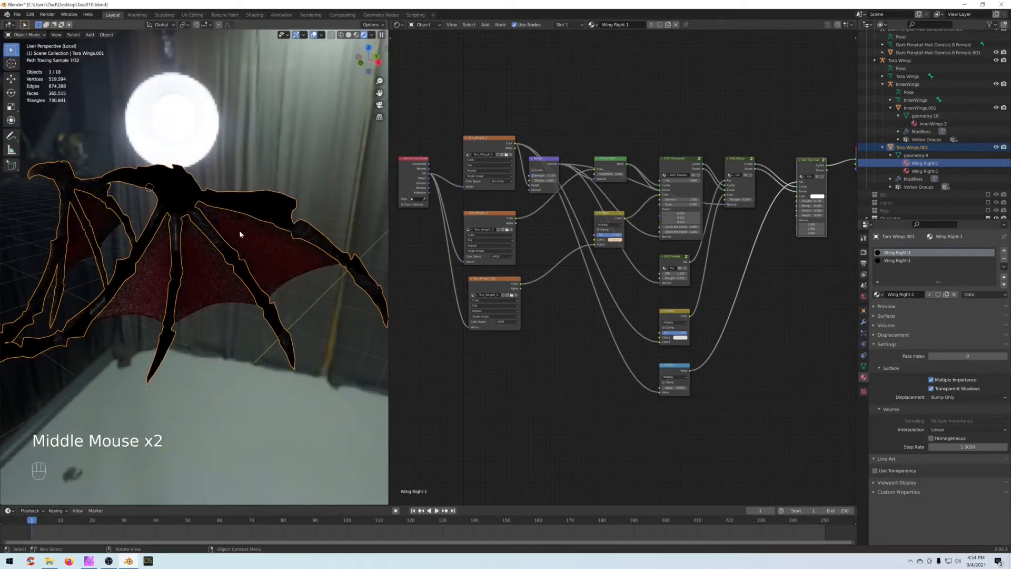
Step: Undo the Wing Right-1 Bump changes and the material replacement in the second slot
key("ctrl+z")
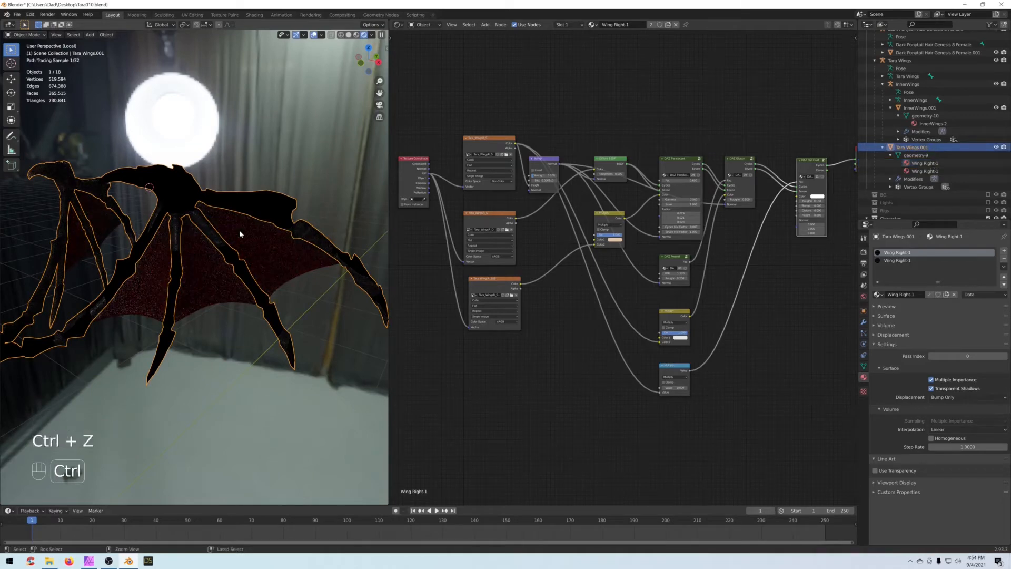
key("ctrl+z")
key("ctrl+z")
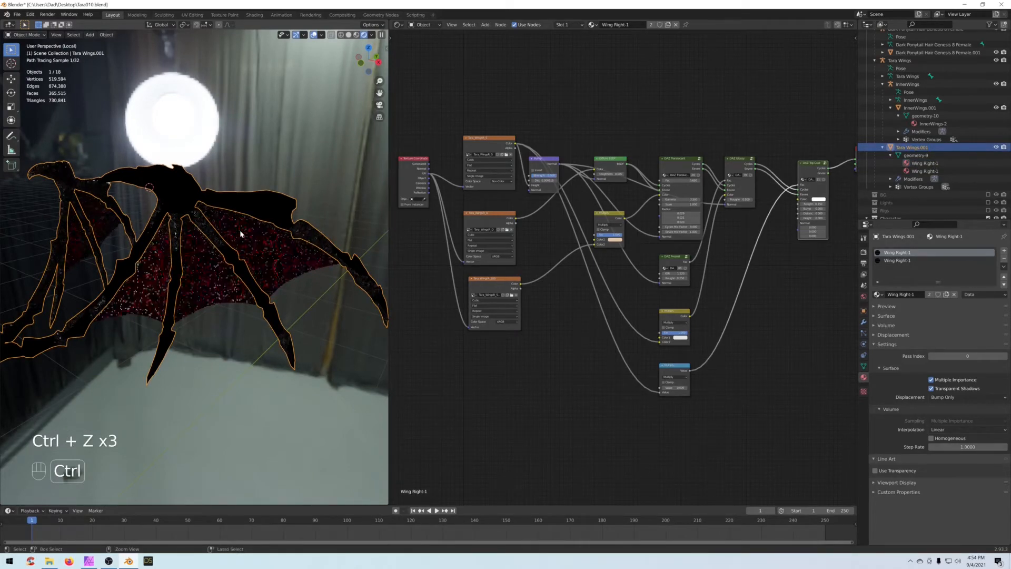
key("ctrl+z")
key("ctrl+z")
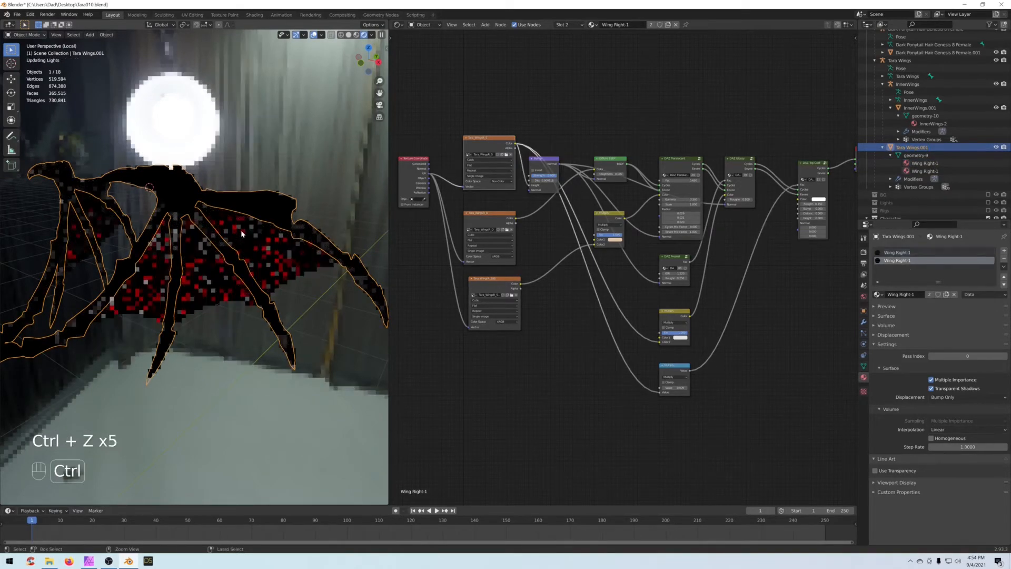
key("ctrl+z")
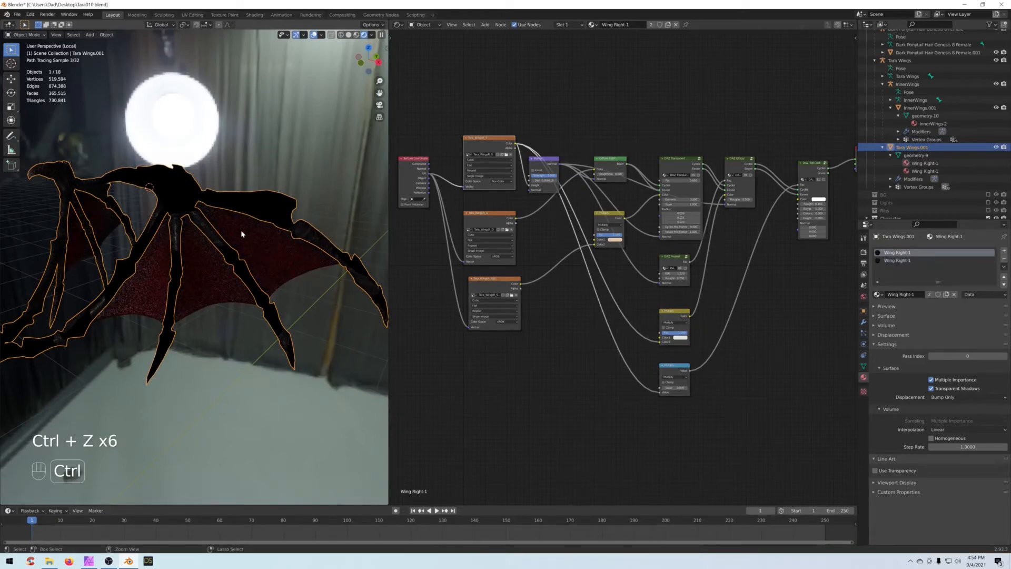
key("ctrl+z")
key("ctrl+z")
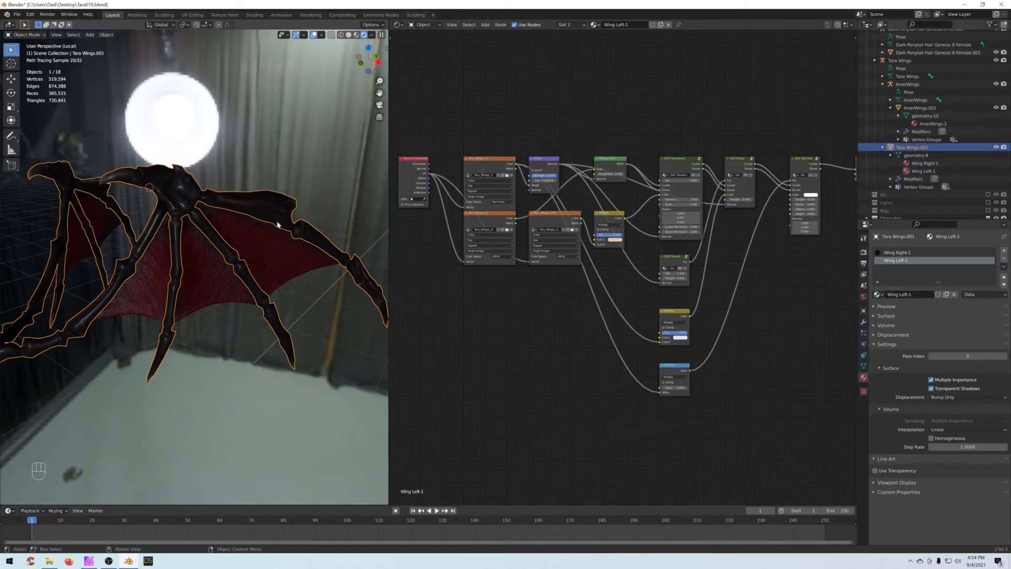
Step: Stack the three Wing Left-1 image textures in one column and move the Multiply node closer to the middle one
scroll(278, 225, "up", 1)
mouse_move(648, 108)
middle_mouse_down()
mouse_move(562, 97)
mouse_move(635, 102)
middle_mouse_up()
left_click_drag(494, 162, 485, 279)
left_click_drag(502, 214, 503, 116)
left_click_drag(568, 211, 501, 195)
scroll(511, 206, "up", 1)
scroll(511, 206, "up", 1)
scroll(511, 207, "down", 2)
middle_click_drag(567, 221, 557, 217)
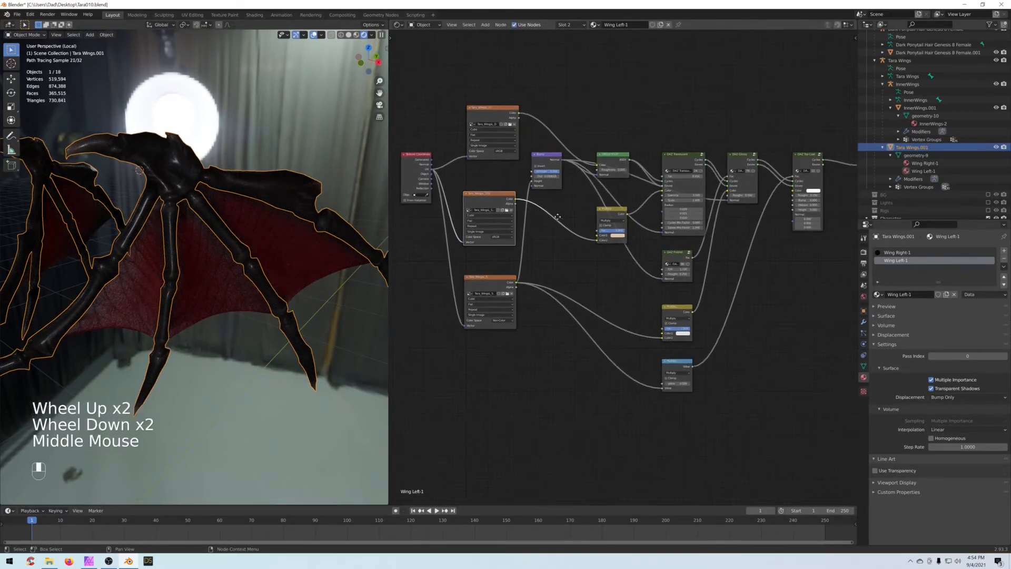
left_click_drag(604, 215, 557, 222)
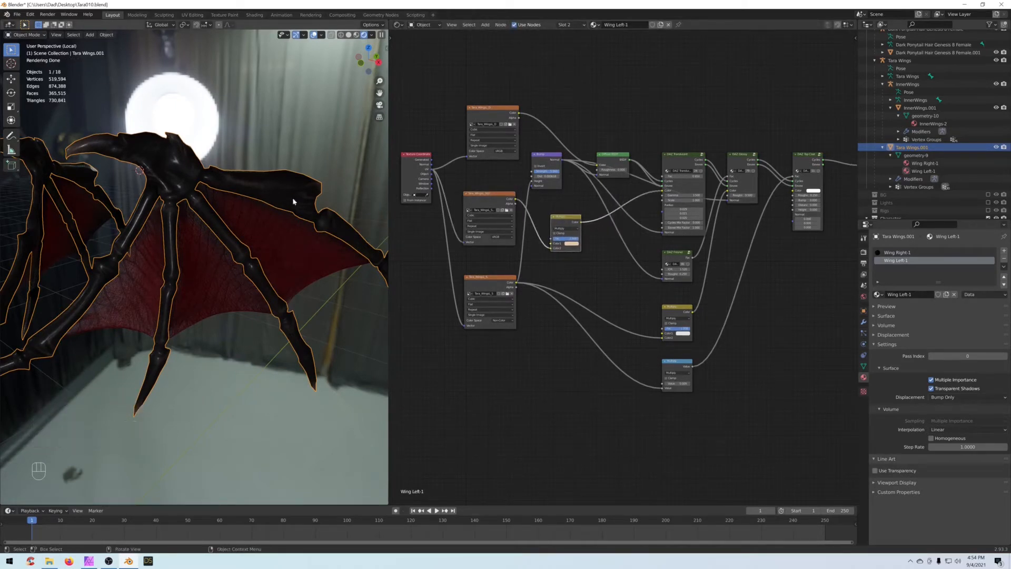
Step: Preview the top Wing Left-1 image texture on the wing, then return the preview to the DAZ Top Coat shader
middle_click_drag(572, 149, 636, 100)
scroll(591, 118, "down", 1)
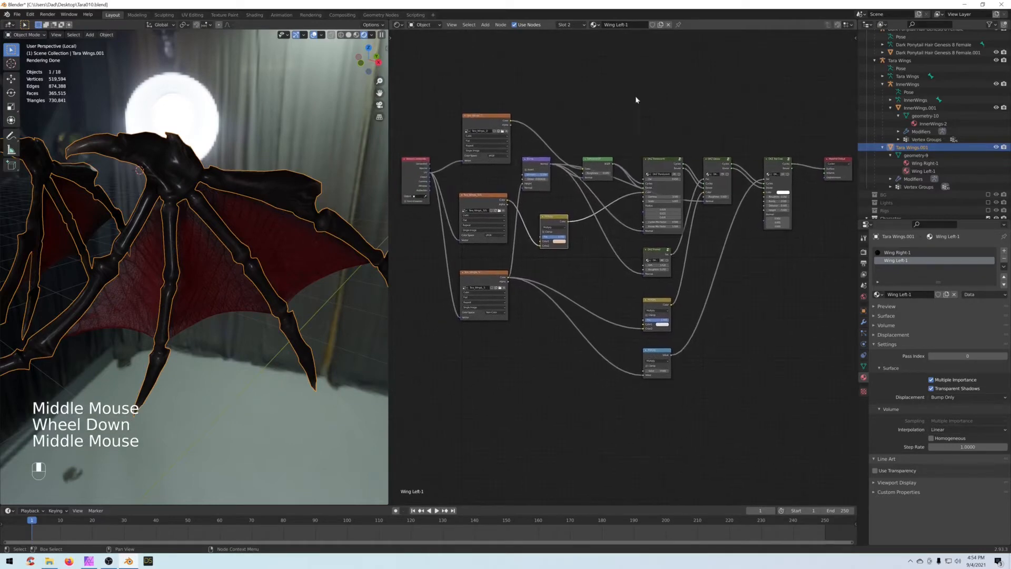
left_click(481, 122)
left_click(481, 123, "ctrl+shift")
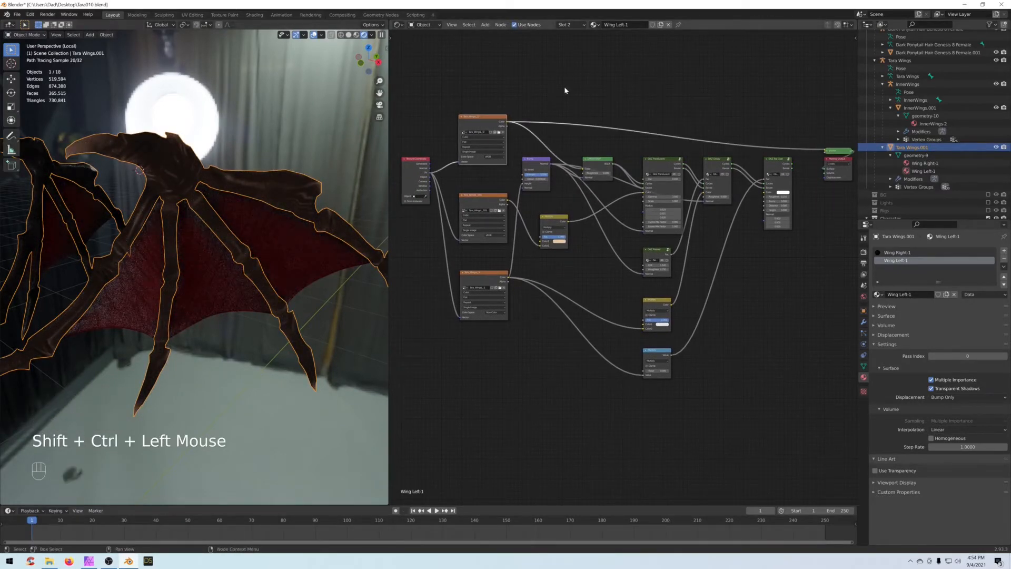
middle_click_drag(549, 100, 465, 107)
left_click(682, 168, "ctrl+shift")
middle_click_drag(557, 99, 620, 103)
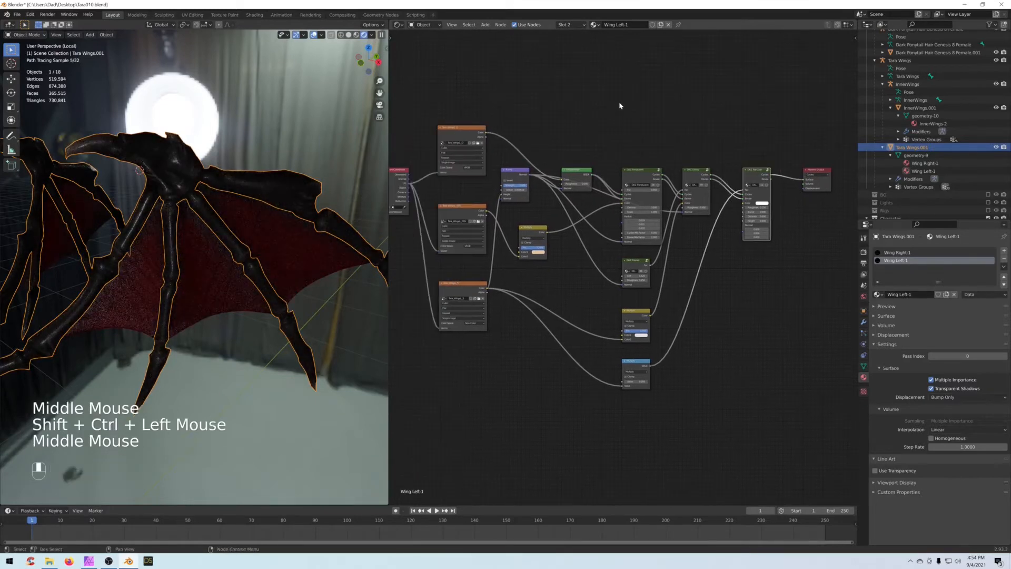
Step: Set the Wing Left-1 Bump node's Strength to 0.1 and Distance to 1
left_click(516, 170)
scroll(516, 188, "up", 2)
left_click(503, 171)
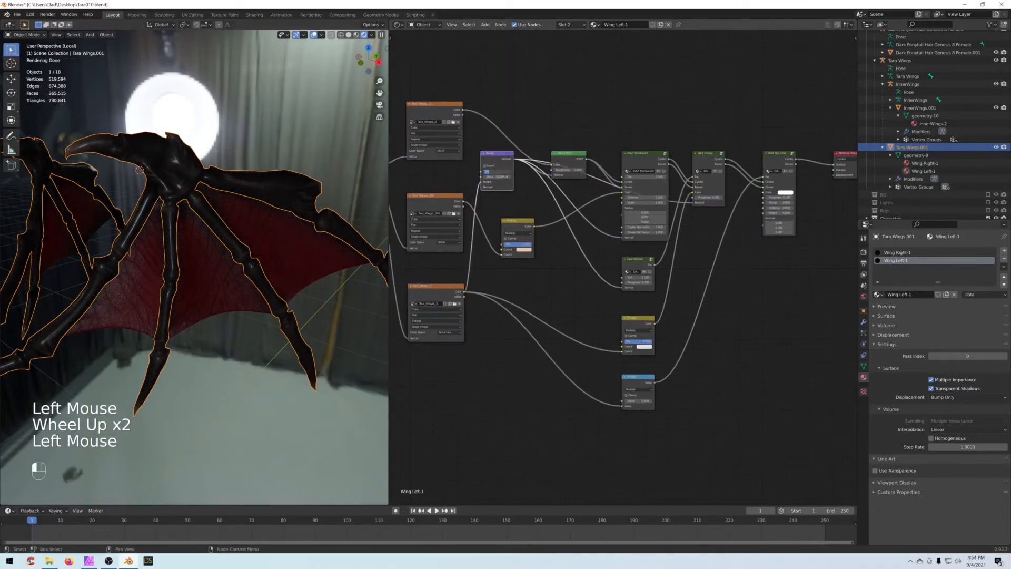
type(".1")
key("Return")
left_click(501, 177)
type("1")
key("Return")
middle_click_drag(546, 91, 586, 98)
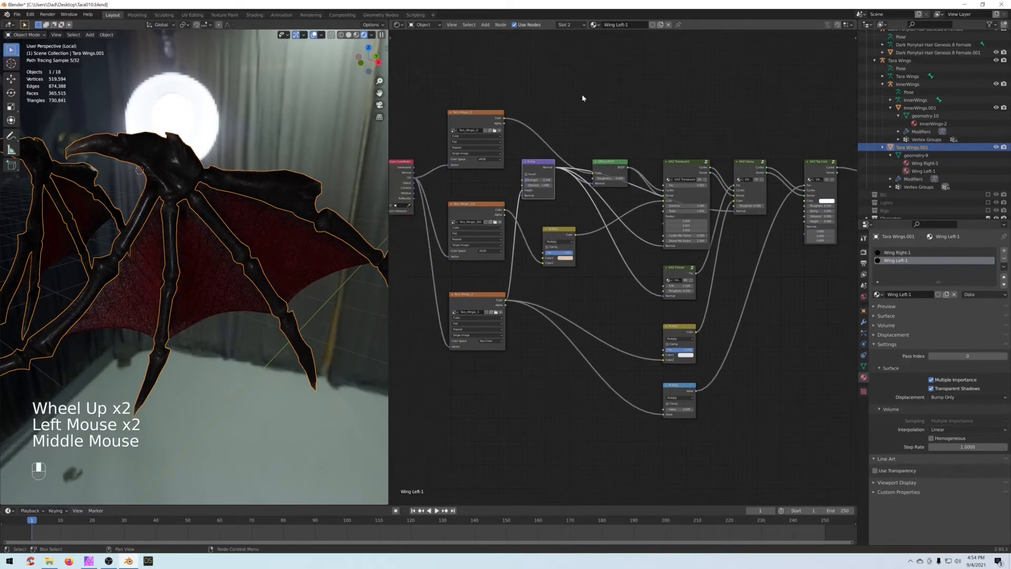
Step: Preview the Wing Left-1 Bump node on the wing up close, and return the preview to the DAZ Top Coat shader
scroll(222, 190, "up", 2)
middle_click_drag(221, 189, 289, 160, "shift")
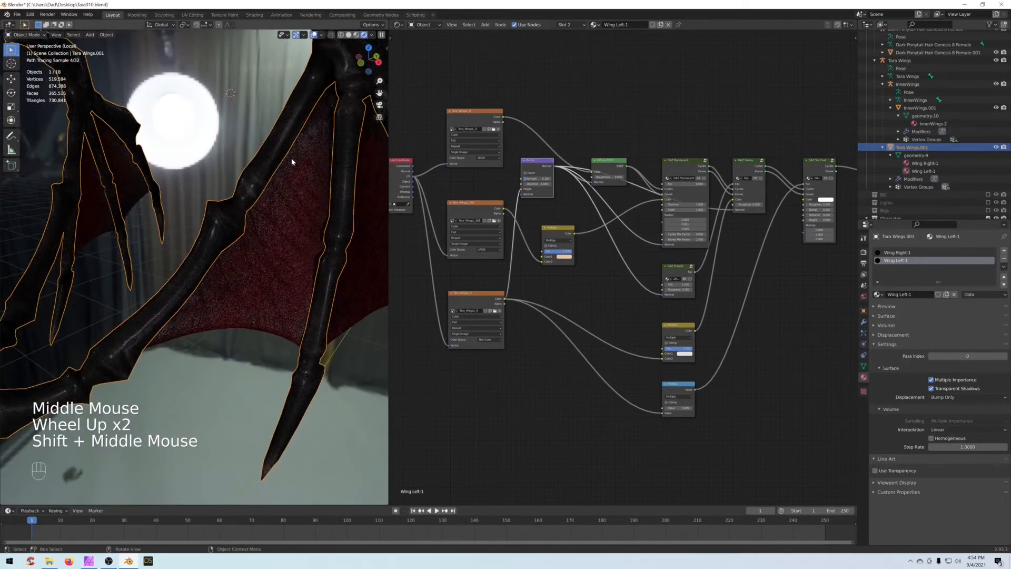
left_click(521, 169, "ctrl+shift")
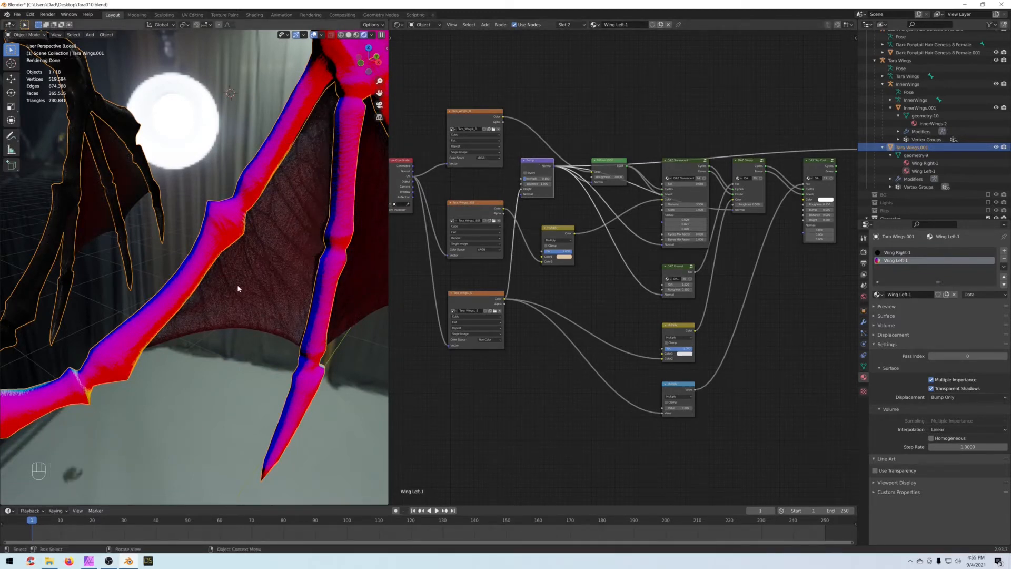
middle_click_drag(639, 102, 529, 100)
left_click(638, 68, "ctrl+shift")
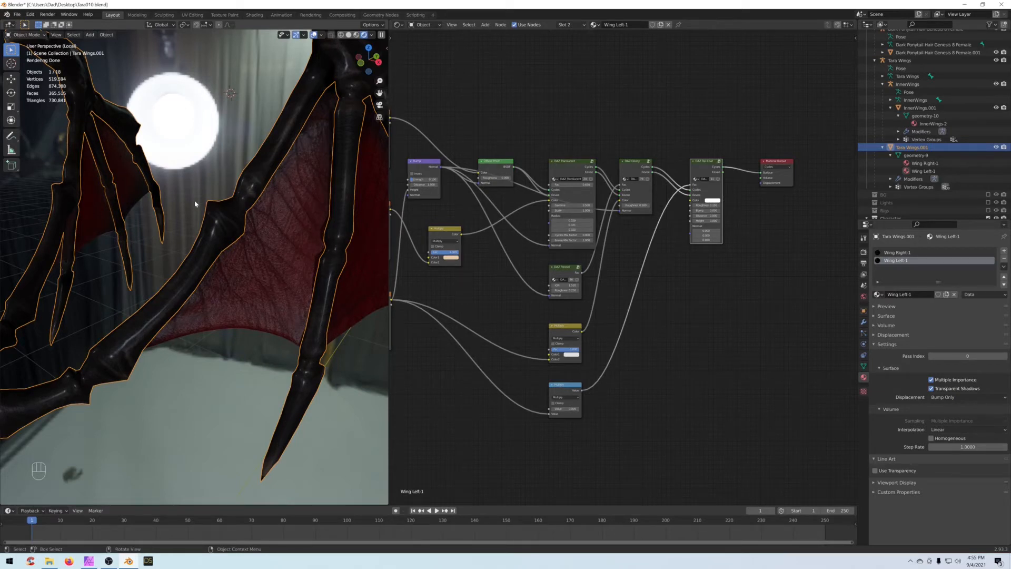
Step: Delete the Wing Left-1 DAZ shader groups, the separate BSDF node and the two lower Multiply nodes, keeping the Material Output
scroll(640, 97, "down", 1)
middle_click_drag(656, 100, 751, 59)
scroll(732, 69, "up", 1)
left_click_drag(754, 52, 521, 429)
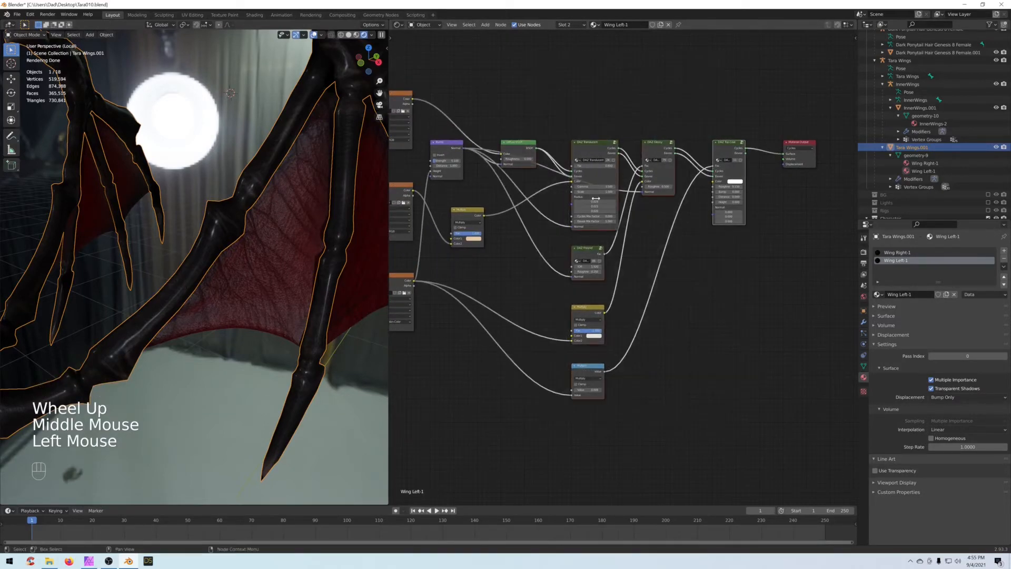
key("Delete")
Step: Add a Principled BSDF, connect its output to the Material Output's Surface, and place the Material Output closer to it
middle_click_drag(535, 167, 648, 133)
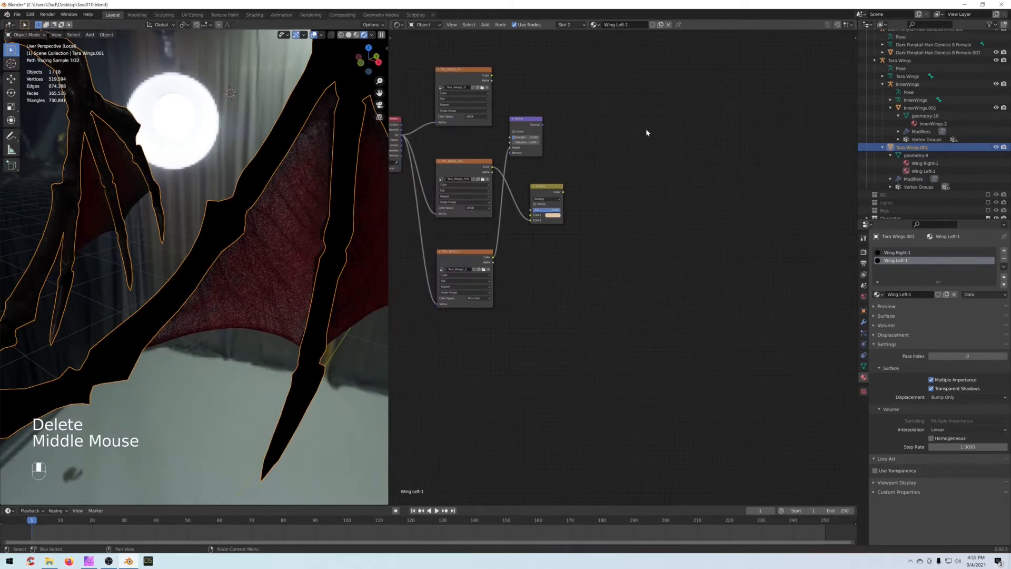
left_click(552, 191)
left_click(670, 172)
middle_click_drag(684, 170, 602, 198)
left_click(601, 199)
key("shift+a")
mouse_move(599, 180)
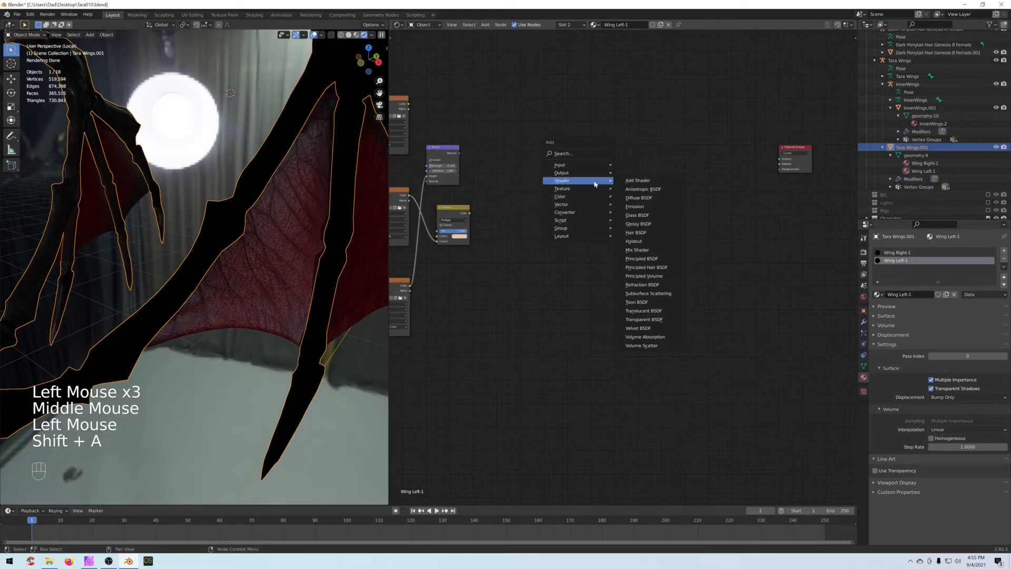
left_click(641, 259)
left_click(627, 149)
left_click_drag(626, 145, 689, 149)
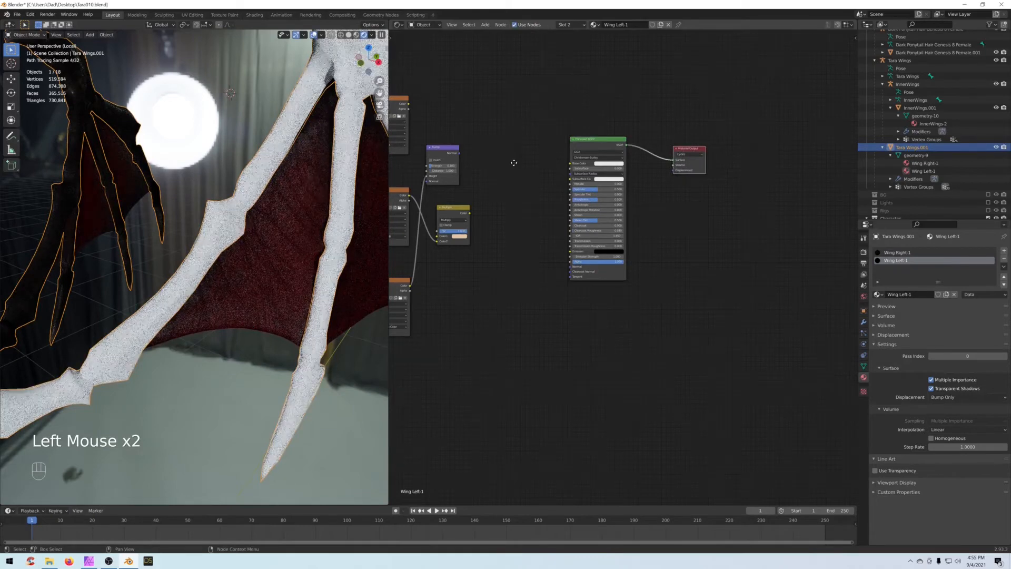
Step: Connect the top image texture's Color to the Principled BSDF's Base Color and move the Bump node beside the bottom image texture
middle_click_drag(407, 112, 503, 115)
left_click_drag(504, 108, 666, 167)
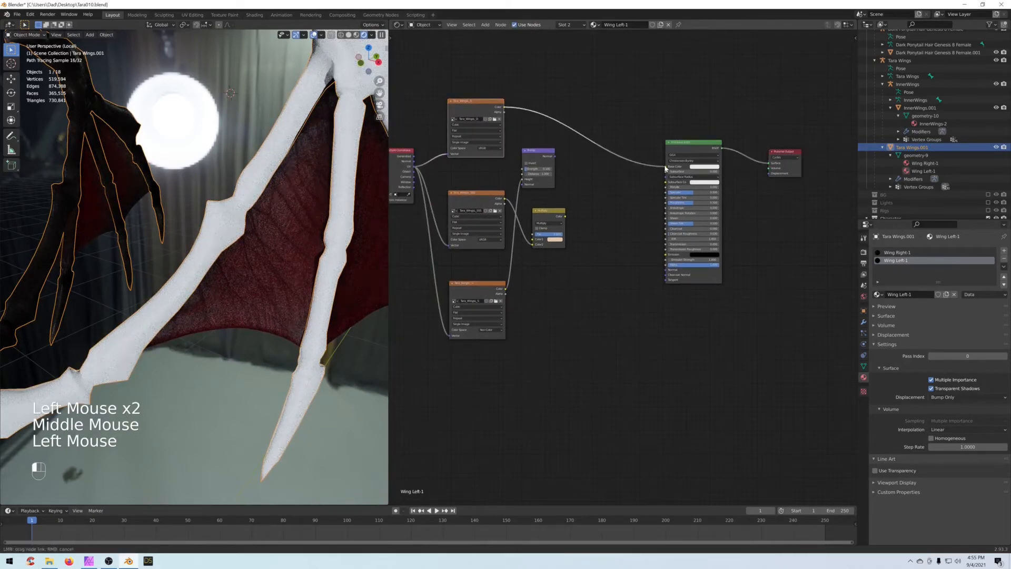
left_click(475, 292)
left_click_drag(534, 157, 532, 278)
left_click(465, 289)
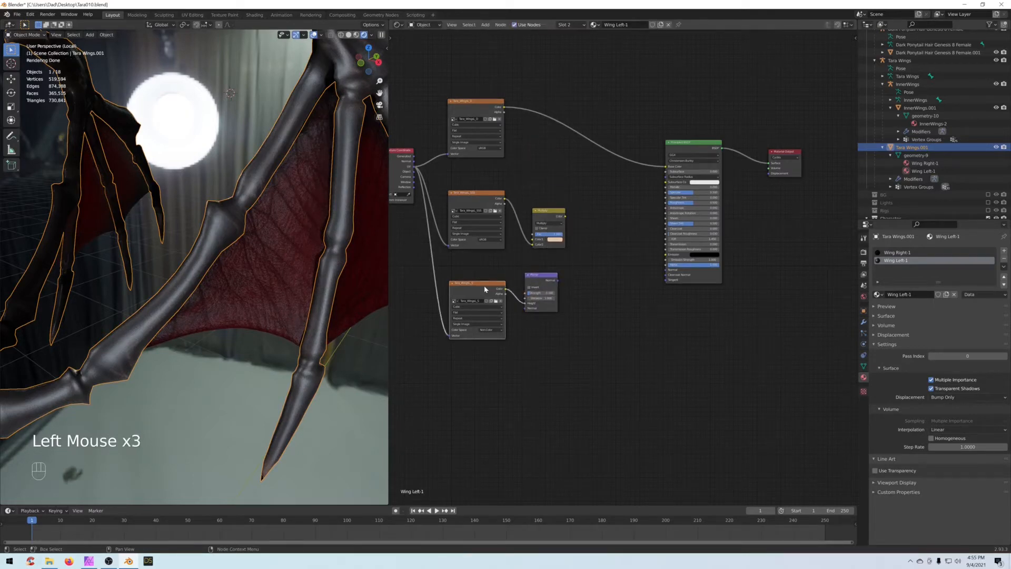
Step: Compare the bottom image texture and the Bump node by previewing each on the wing
left_click(464, 290, "ctrl+shift")
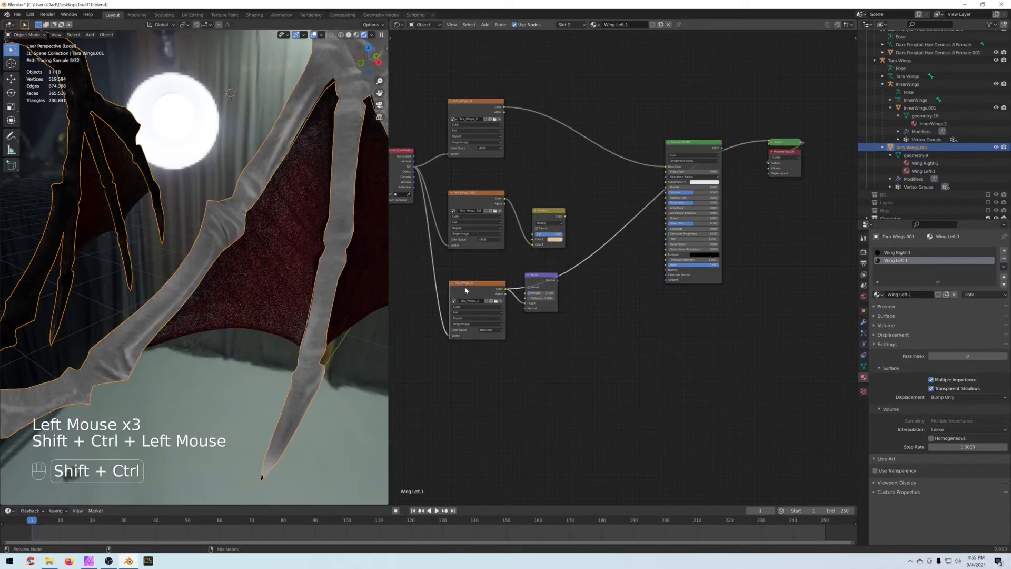
left_click(535, 275, "ctrl+shift")
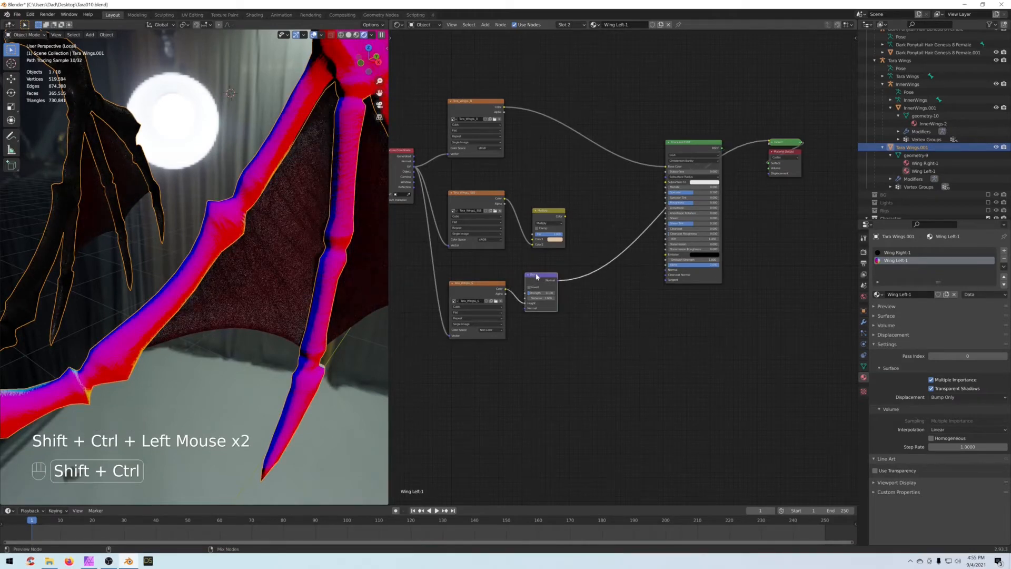
left_click(481, 289, "ctrl+shift")
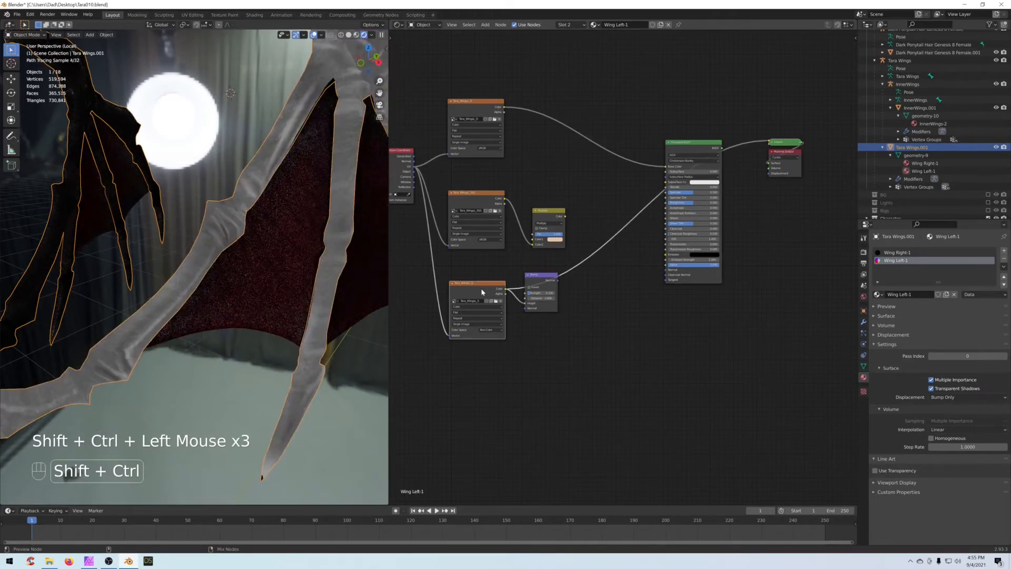
scroll(480, 287, "up", 2)
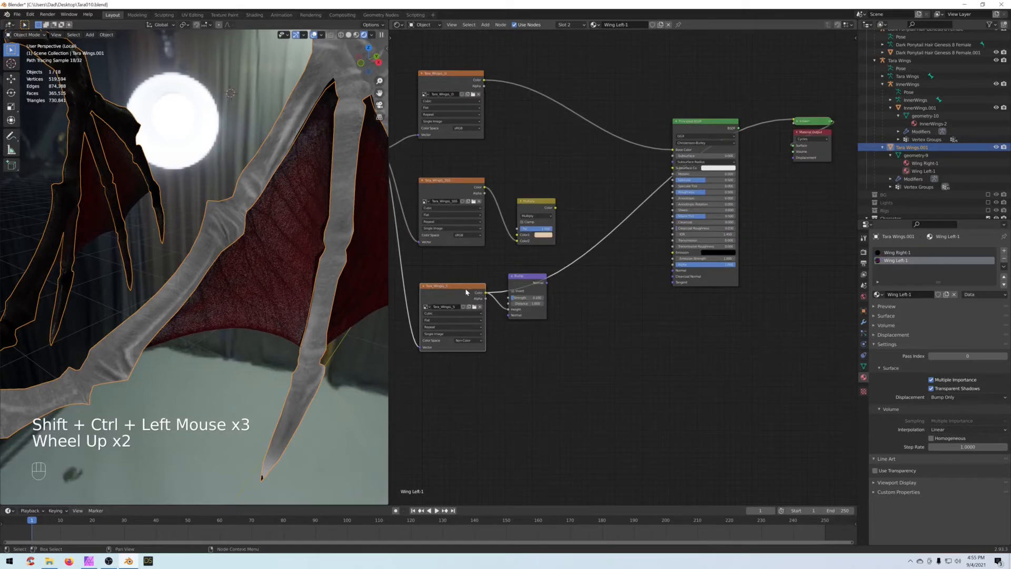
left_click(461, 292, "ctrl+shift")
left_click(447, 296, "ctrl+shift")
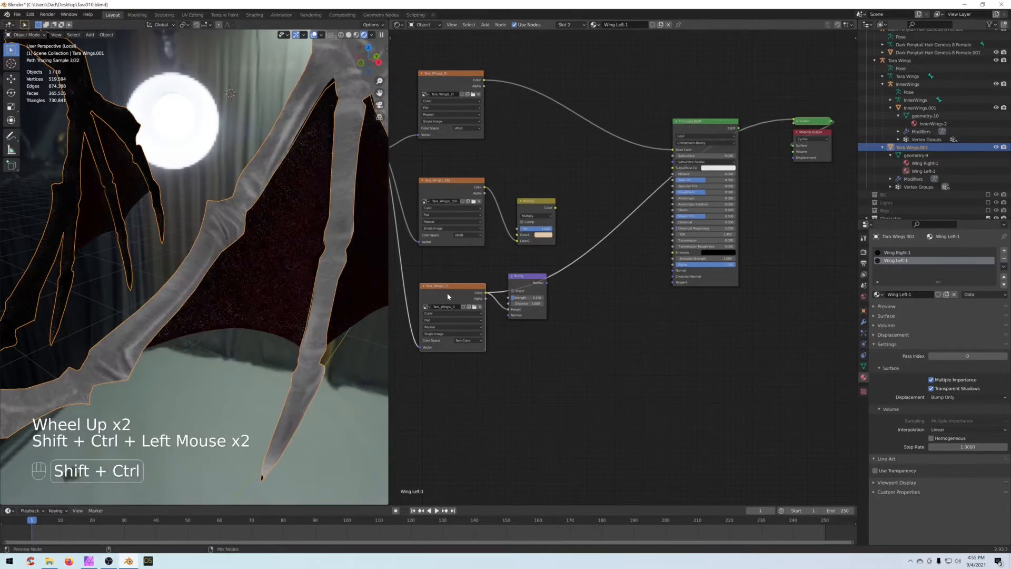
Step: Connect the Bump node to the Principled BSDF's Normal input and return the preview to the Principled BSDF
mouse_move(545, 284)
left_mouse_down()
mouse_move(614, 264)
mouse_move(624, 275)
mouse_move(673, 271)
left_mouse_up()
left_click(706, 126, "ctrl+shift")
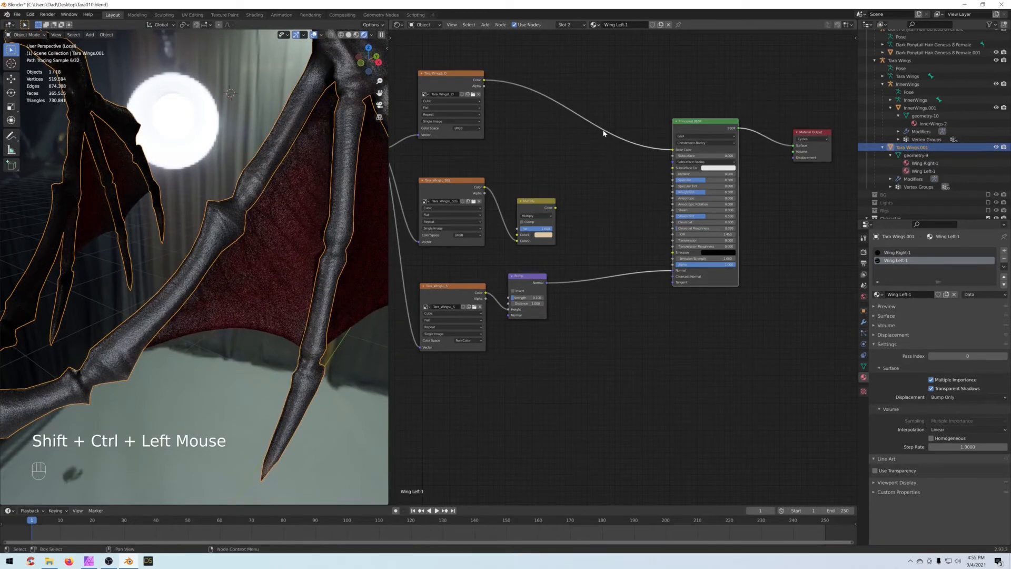
mouse_move(601, 140)
middle_mouse_down()
mouse_move(607, 175)
mouse_move(604, 150)
middle_mouse_up()
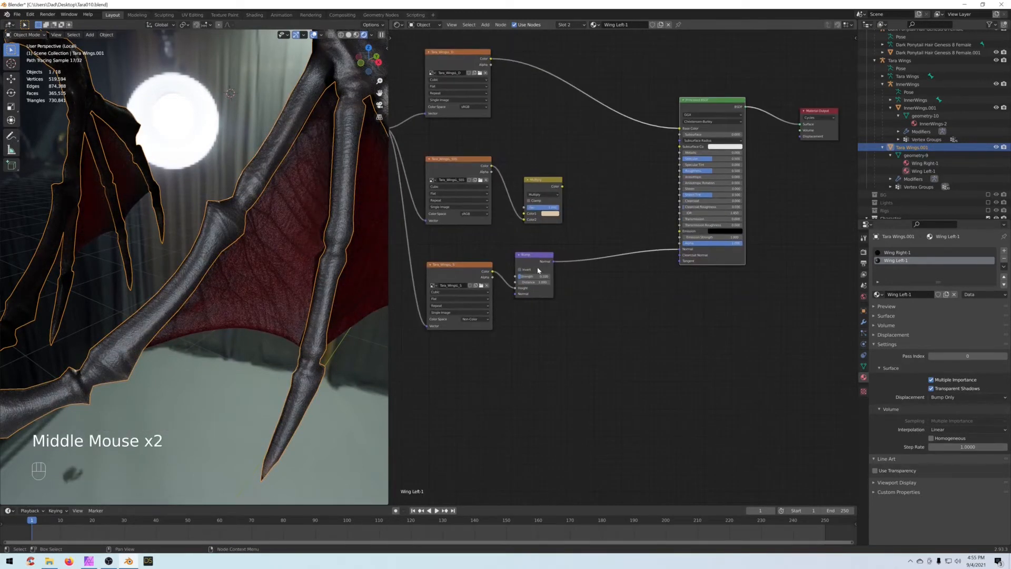
Step: Try feeding the bottom image texture's Color into the Principled BSDF's Specular input, then into Roughness instead
left_click_drag(492, 271, 679, 158)
middle_click_drag(599, 159, 604, 134)
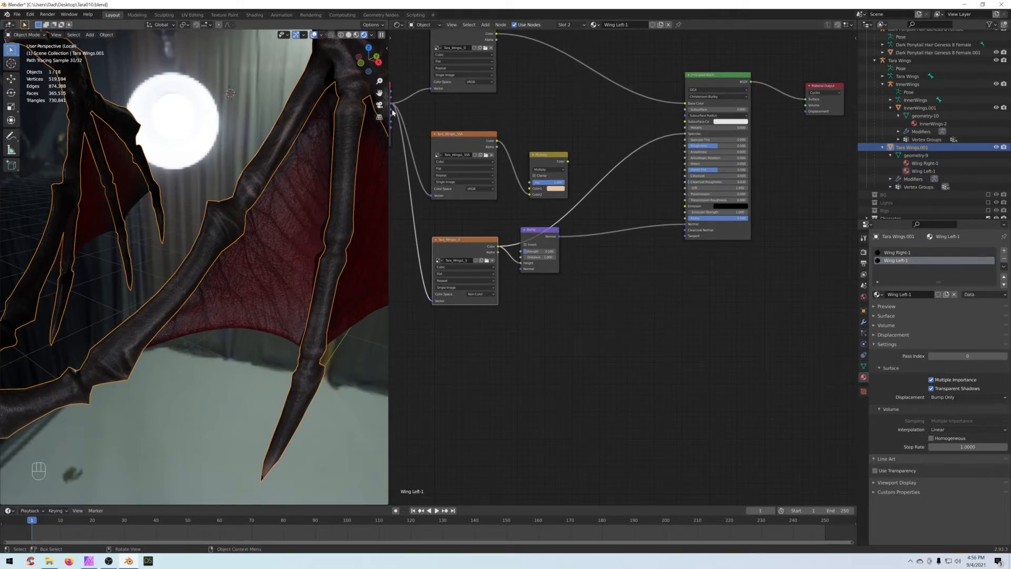
mouse_move(686, 134)
left_mouse_down()
mouse_move(664, 150)
mouse_move(677, 157)
mouse_move(685, 146)
left_mouse_up()
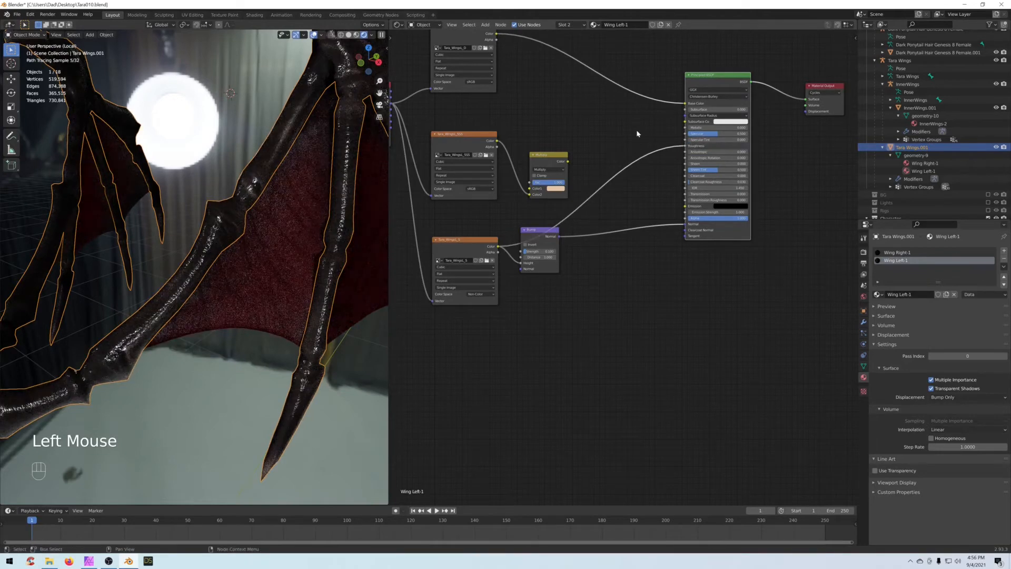
Step: Insert a ColorRamp node into the link between the bottom image texture and the Roughness input
middle_click_drag(589, 196, 606, 198)
scroll(610, 191, "up", 1)
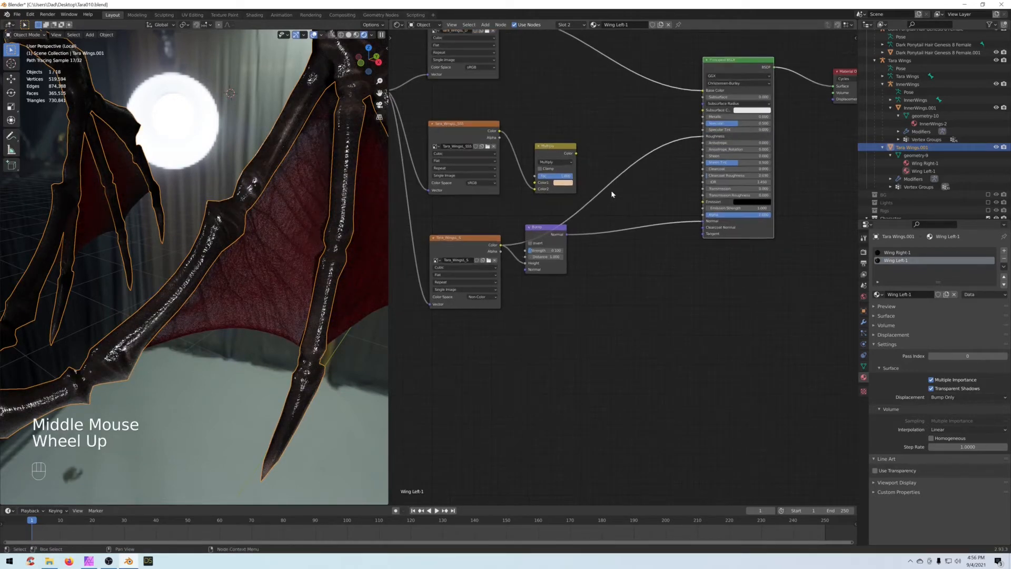
scroll(178, 290, "down", 2)
middle_click_drag(616, 194, 629, 185)
left_click(641, 189)
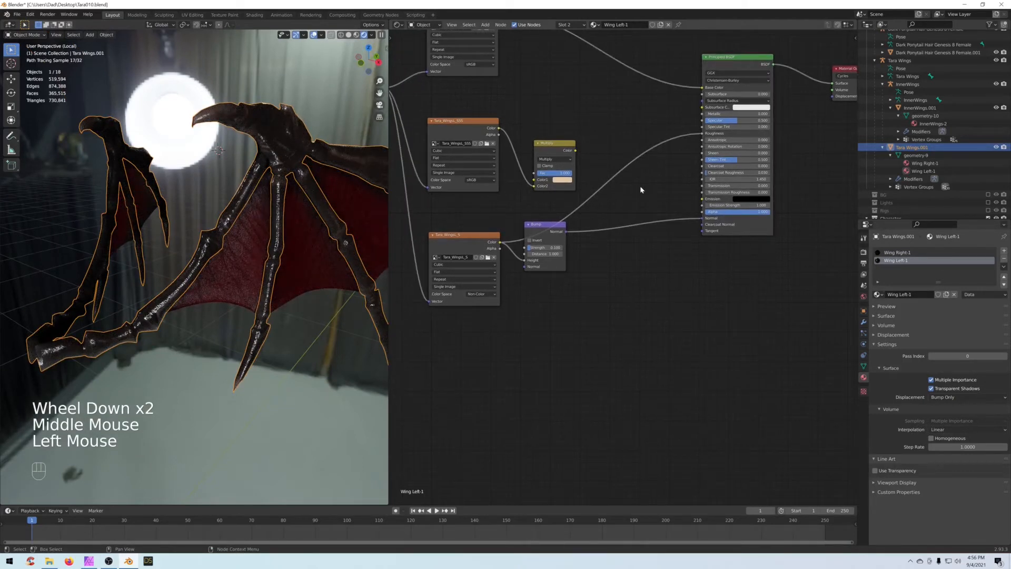
key("shift+a")
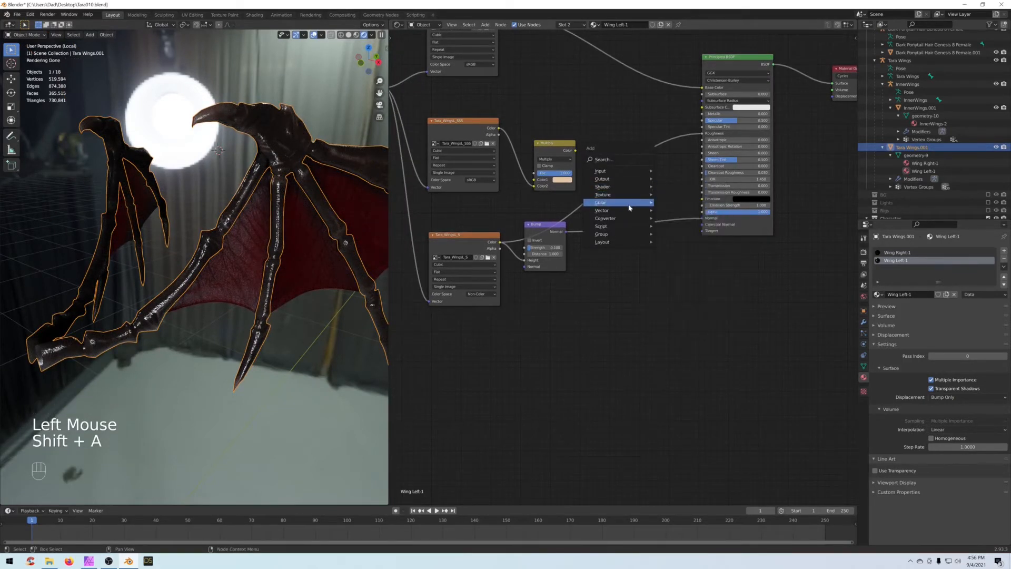
mouse_move(632, 210)
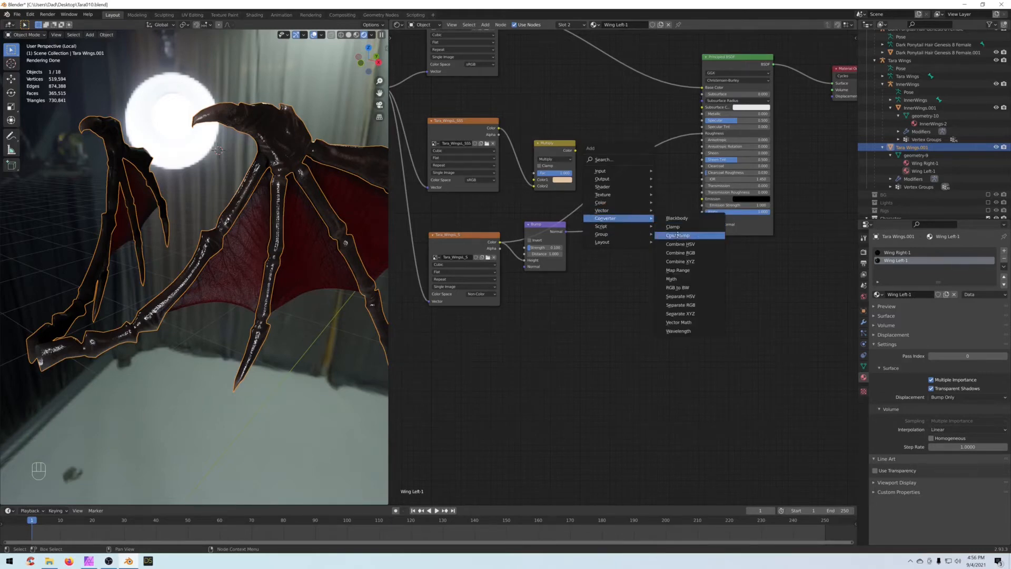
left_click(678, 235)
left_click(605, 154)
Step: Preview the ColorRamp's output on the wing, and return the preview to the Principled BSDF
scroll(606, 154, "up", 2)
scroll(605, 154, "up", 1)
middle_click_drag(594, 113, 551, 154)
left_click(575, 167, "ctrl+shift")
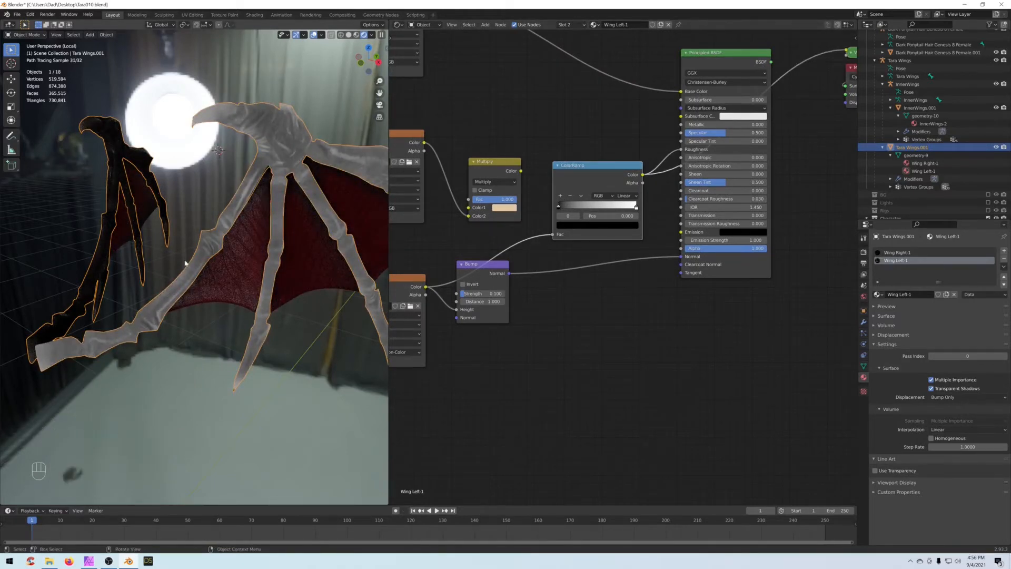
left_click(721, 54, "ctrl+shift")
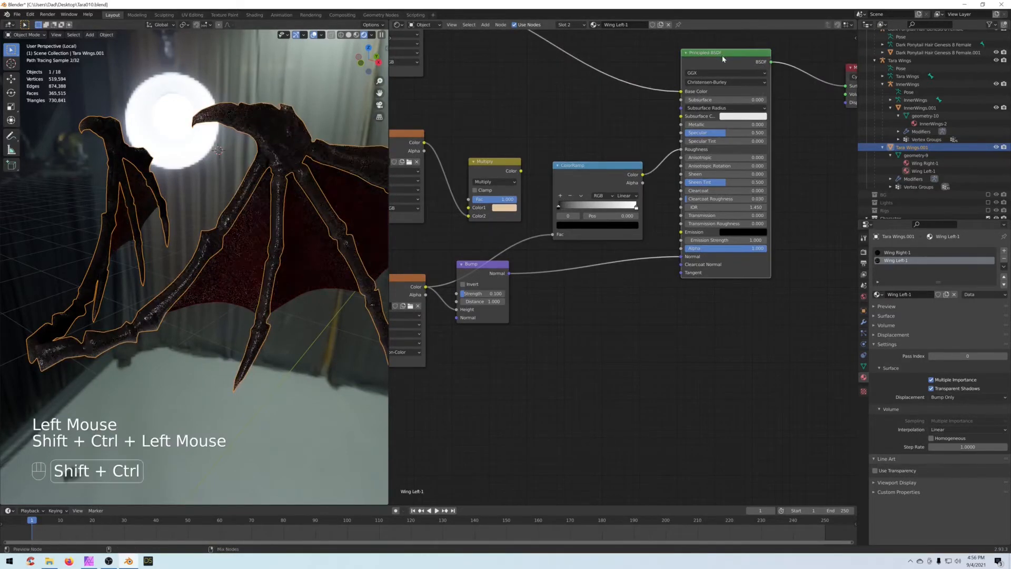
Step: Lighten the ColorRamp's black stop to a grey with value 0.225 and select its white stop
scroll(203, 285, "up", 1)
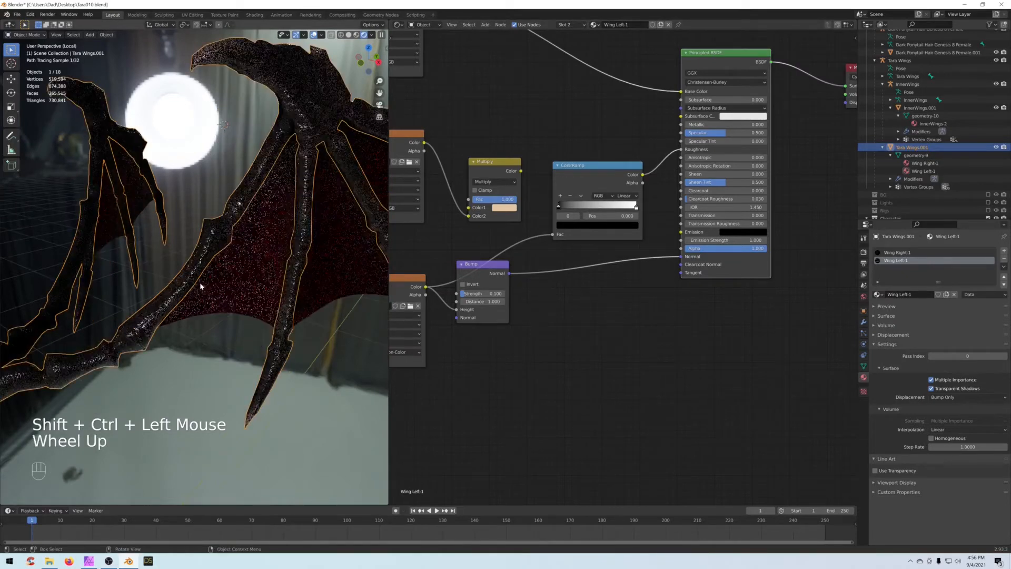
left_click(576, 231)
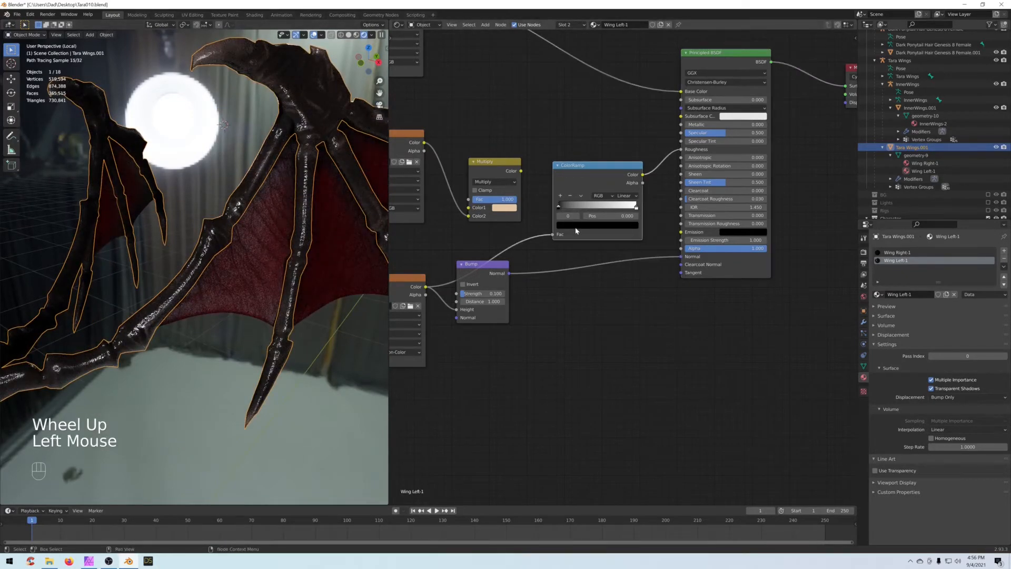
left_click(579, 225)
left_click(624, 147)
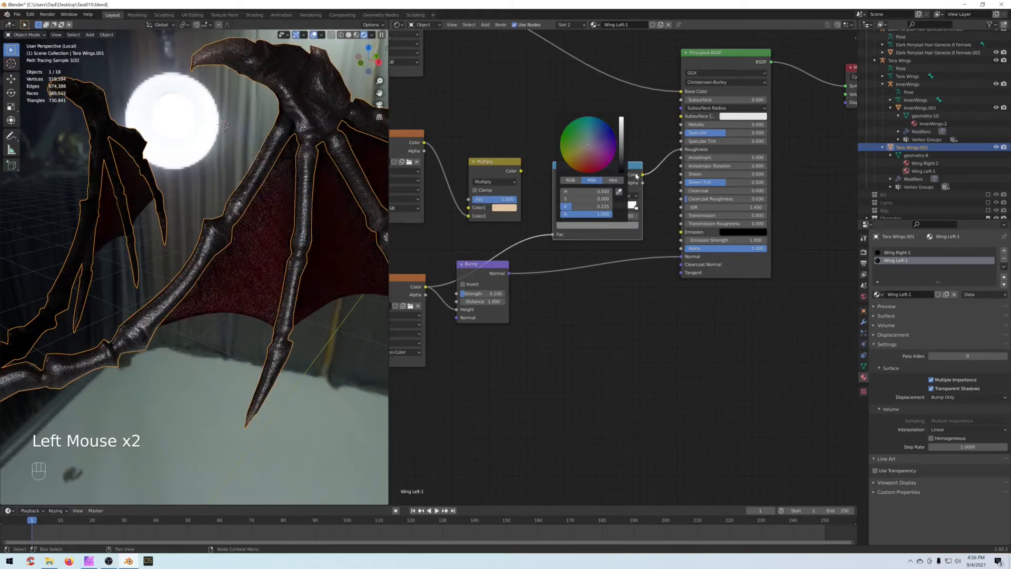
left_click(634, 208)
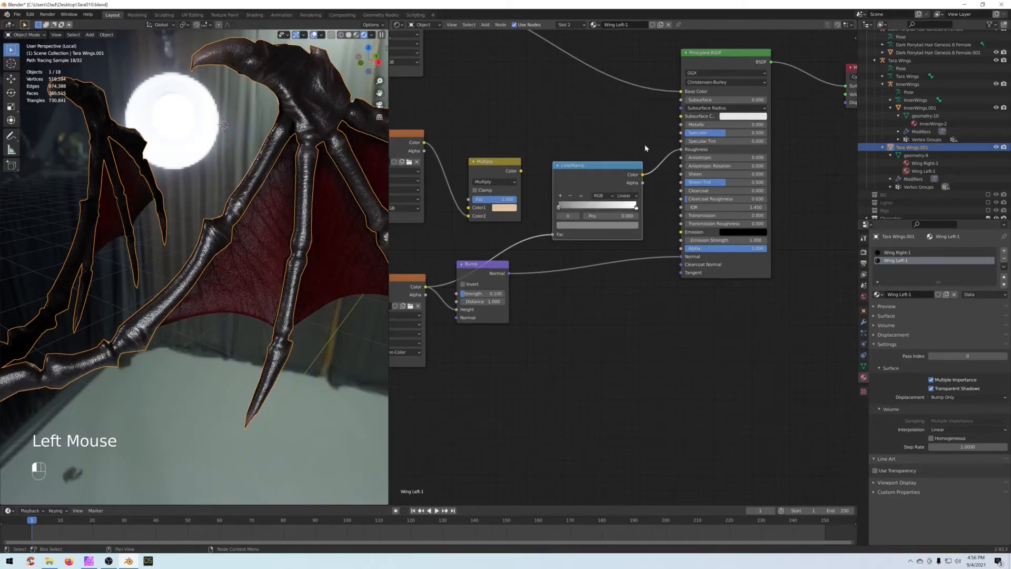
left_click(633, 208)
mouse_move(634, 210)
left_mouse_down()
mouse_move(564, 210)
mouse_move(646, 209)
left_mouse_up()
left_click(587, 224)
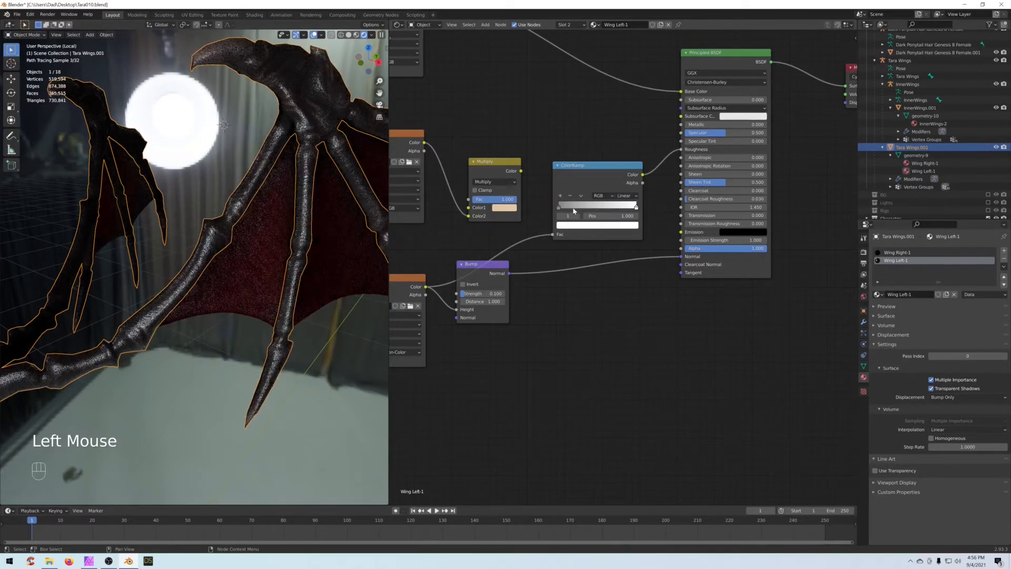
Step: Try darker greys down to value 0.037 on the ColorRamp's first stop, then delete the ColorRamp node
left_click(559, 208)
left_click(594, 226)
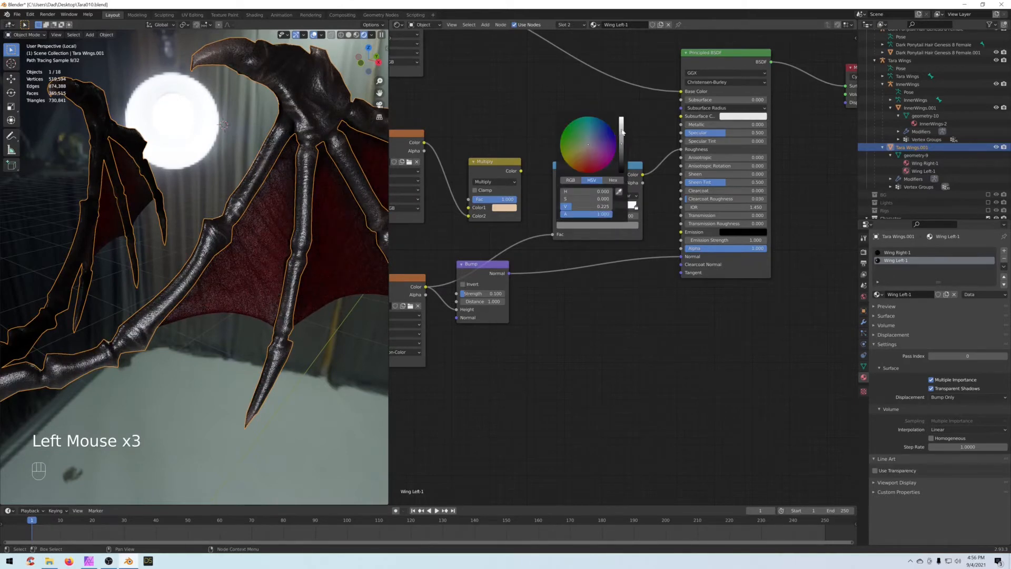
left_click(622, 132)
left_click(622, 161)
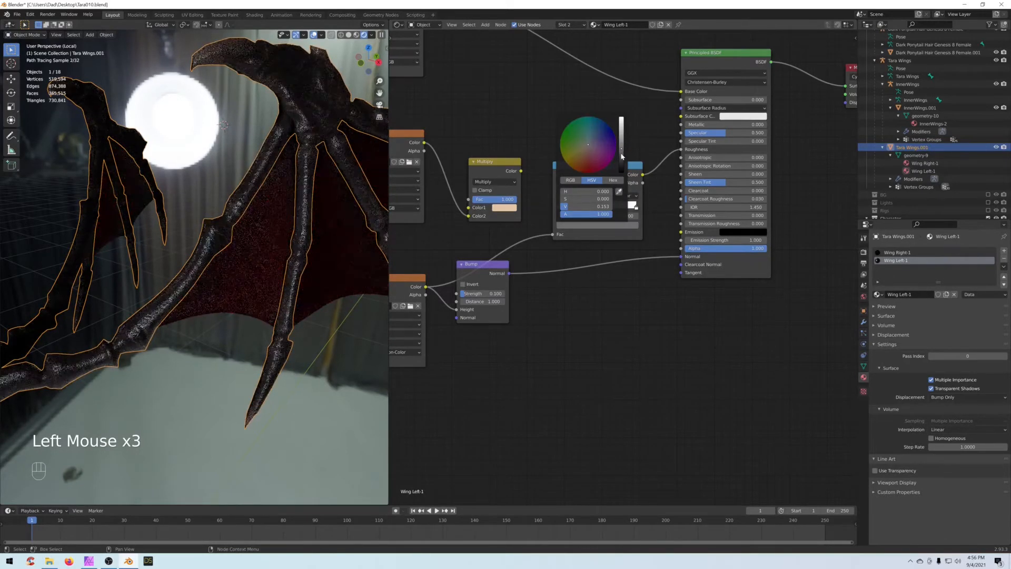
left_click(622, 163)
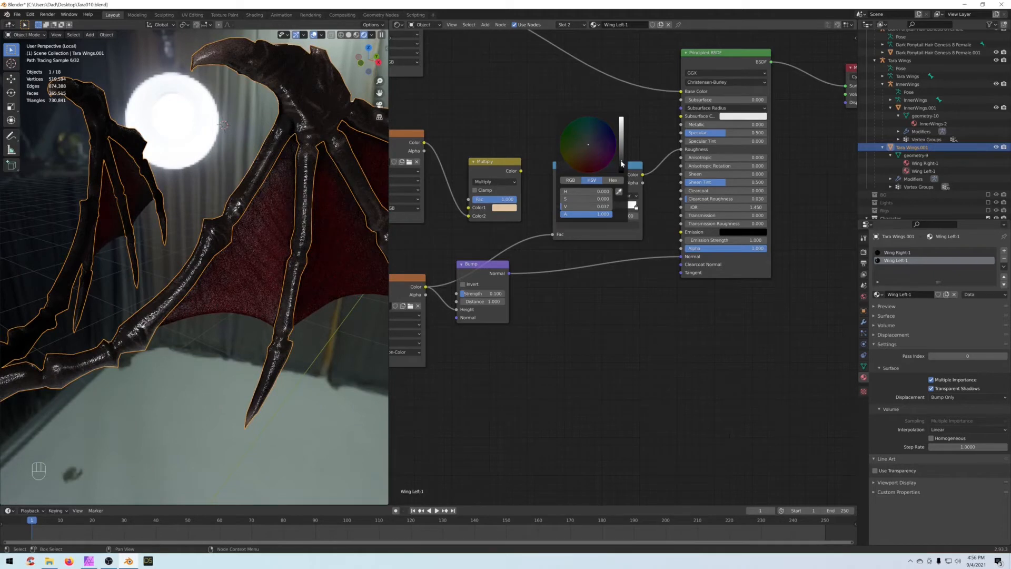
left_click_drag(618, 168, 600, 154)
key("Delete")
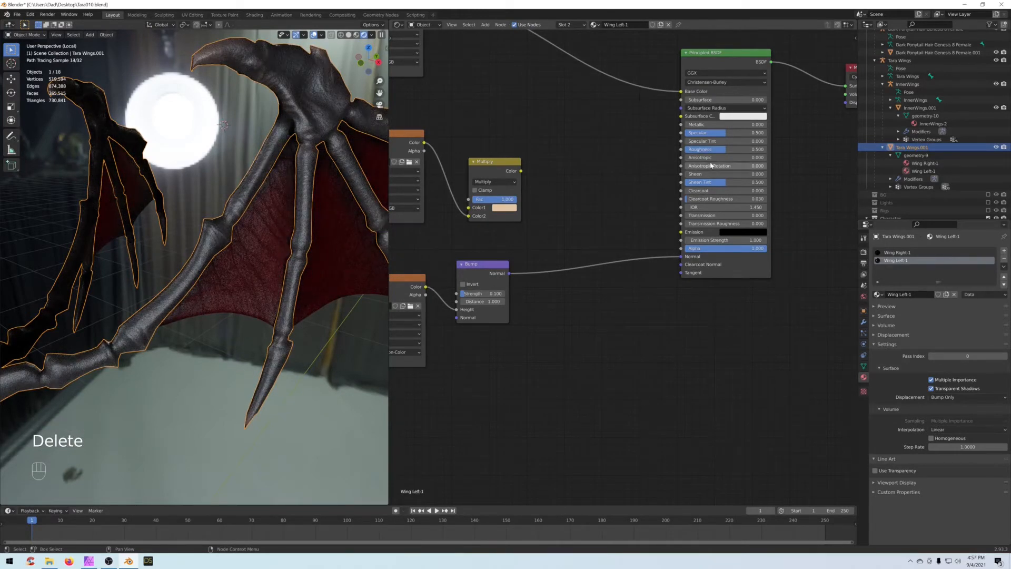
Step: Set the Principled BSDF's Roughness to 0.218 and Specular to about 0.06, and deselect the wings
mouse_move(715, 153)
left_mouse_down()
mouse_move(701, 150)
mouse_move(751, 150)
mouse_move(702, 150)
mouse_move(723, 133)
mouse_move(691, 133)
left_mouse_up()
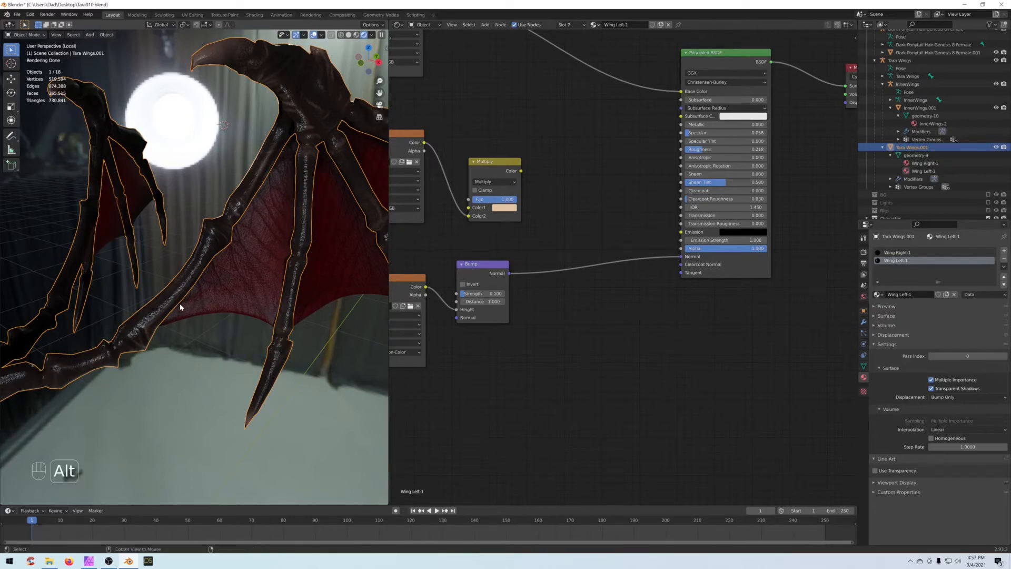
key("alt+a")
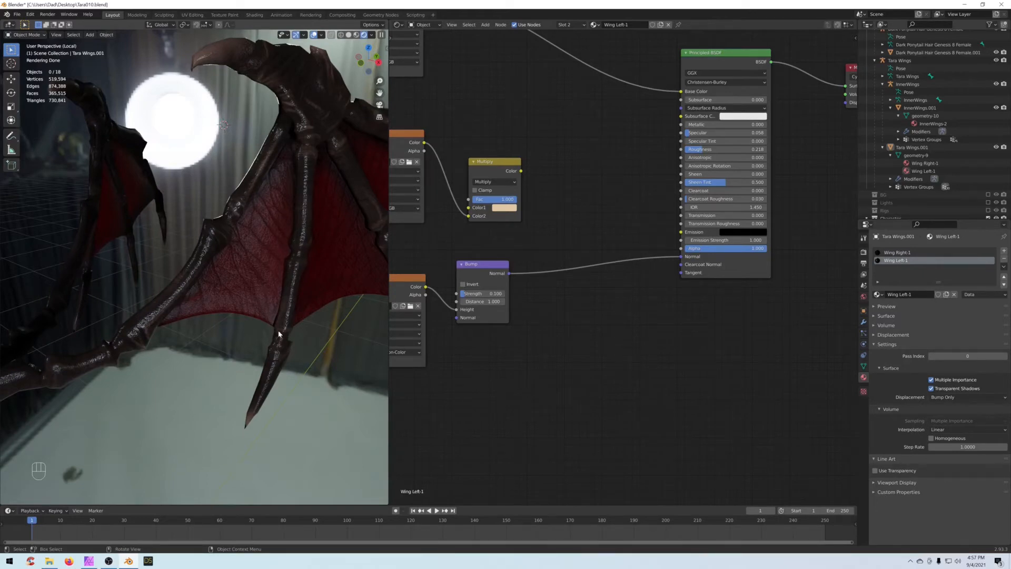
Step: Raise the Roughness of the Wing Left-1 Principled BSDF to 0.285
scroll(226, 323, "down", 2)
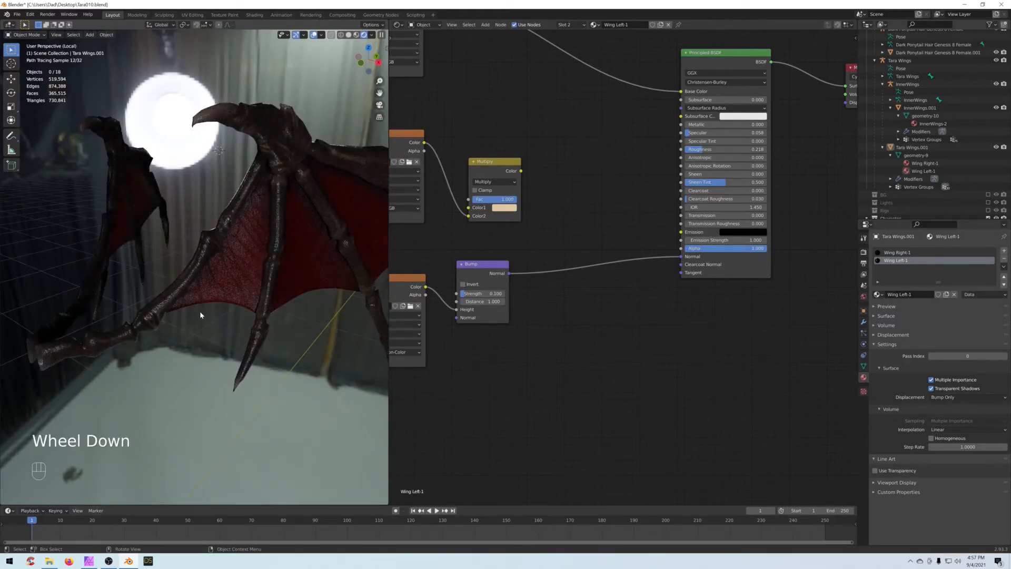
scroll(201, 315, "up", 2)
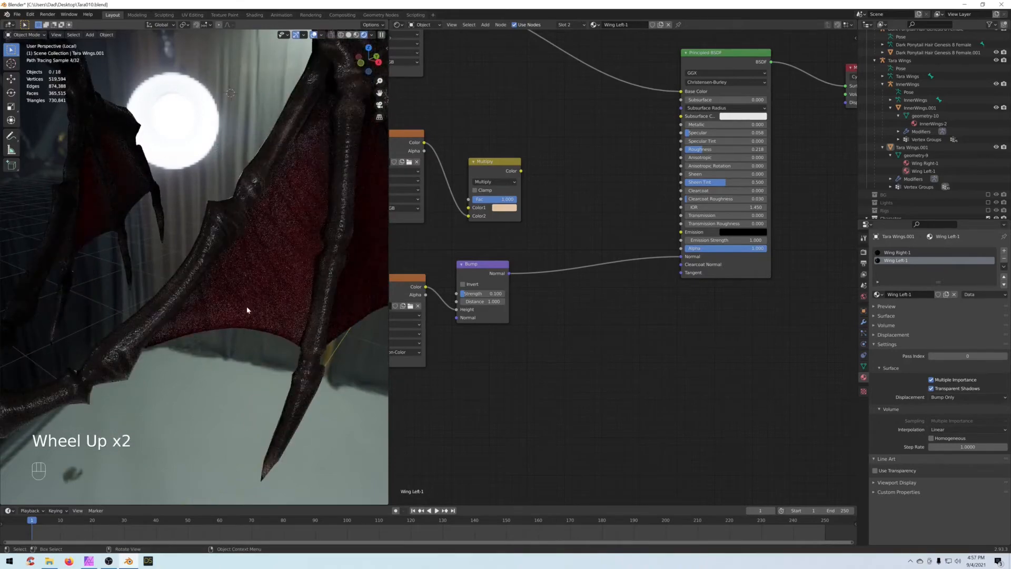
left_click_drag(700, 150, 708, 151)
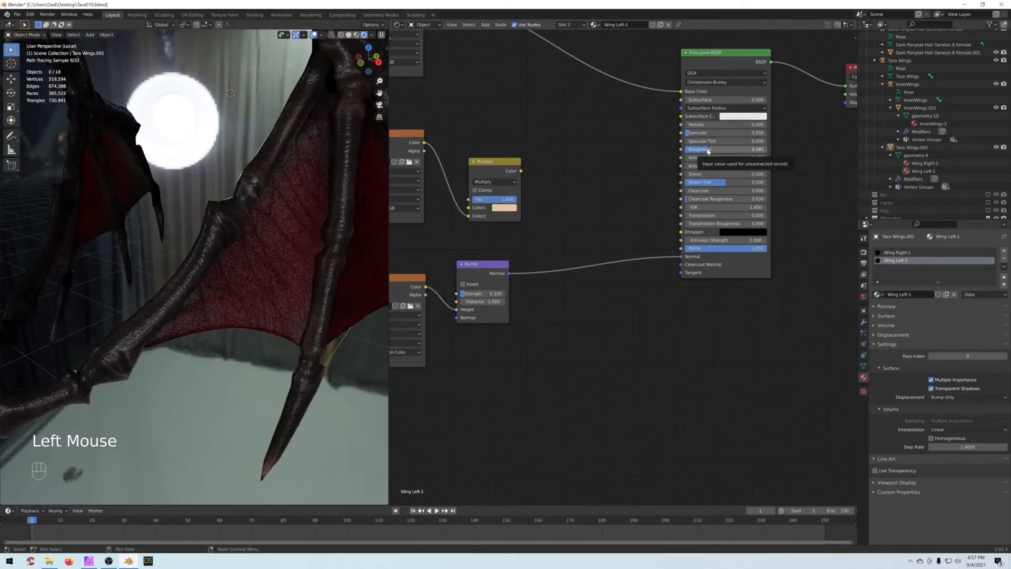
Step: Examine the rendered wings' shading and highlights from several angles and distances
scroll(301, 209, "down", 1)
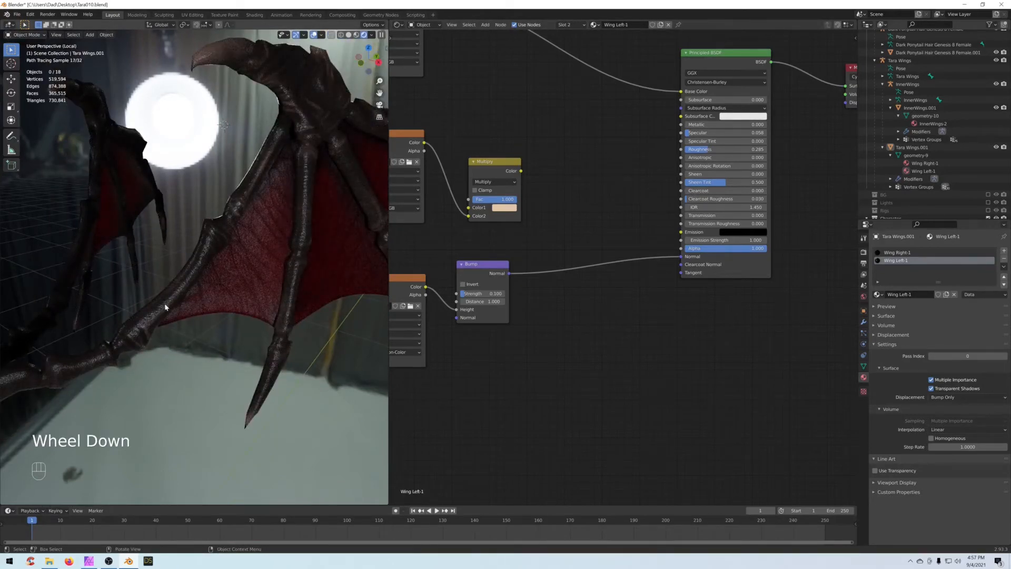
scroll(127, 325, "down", 1)
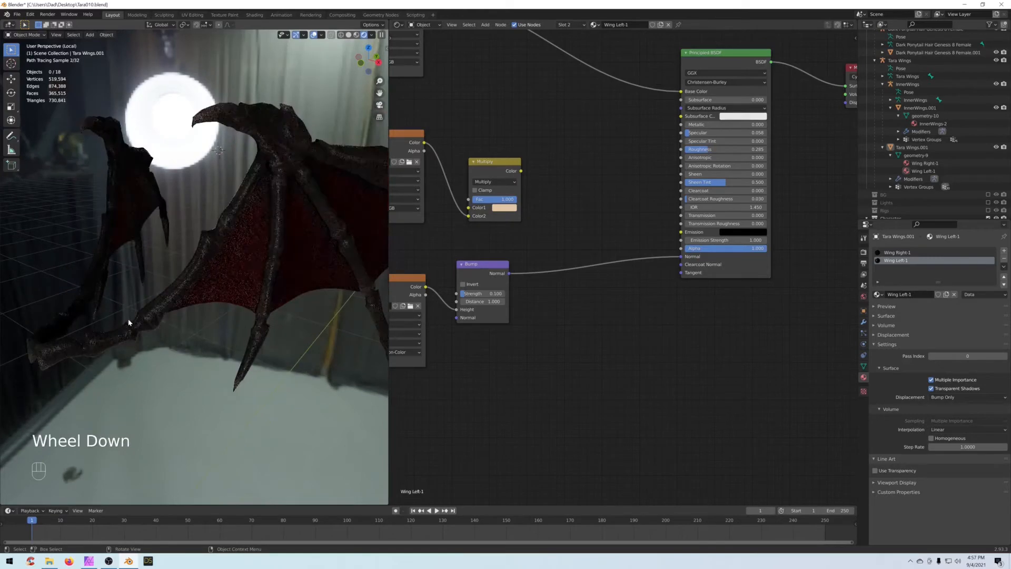
middle_click_drag(133, 311, 210, 264)
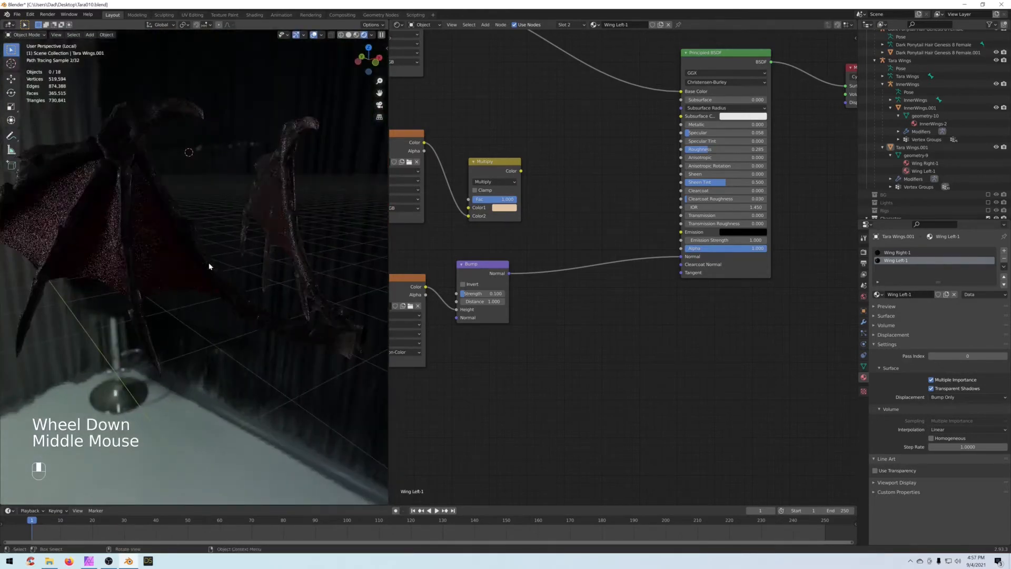
scroll(211, 264, "up", 2)
scroll(256, 236, "down", 2)
middle_click_drag(258, 235, 280, 235)
scroll(248, 226, "up", 1)
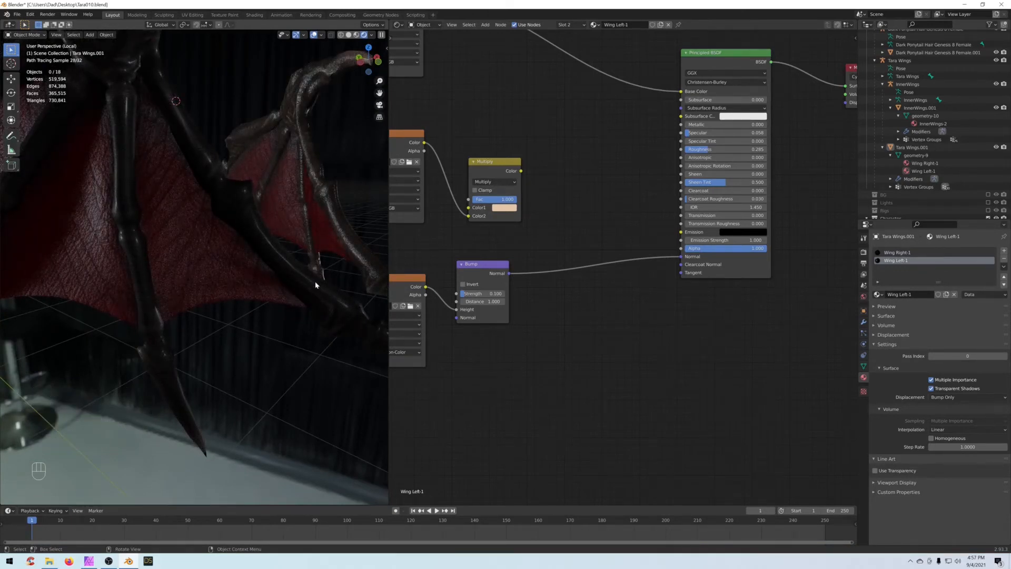
middle_click_drag(199, 148, 269, 143)
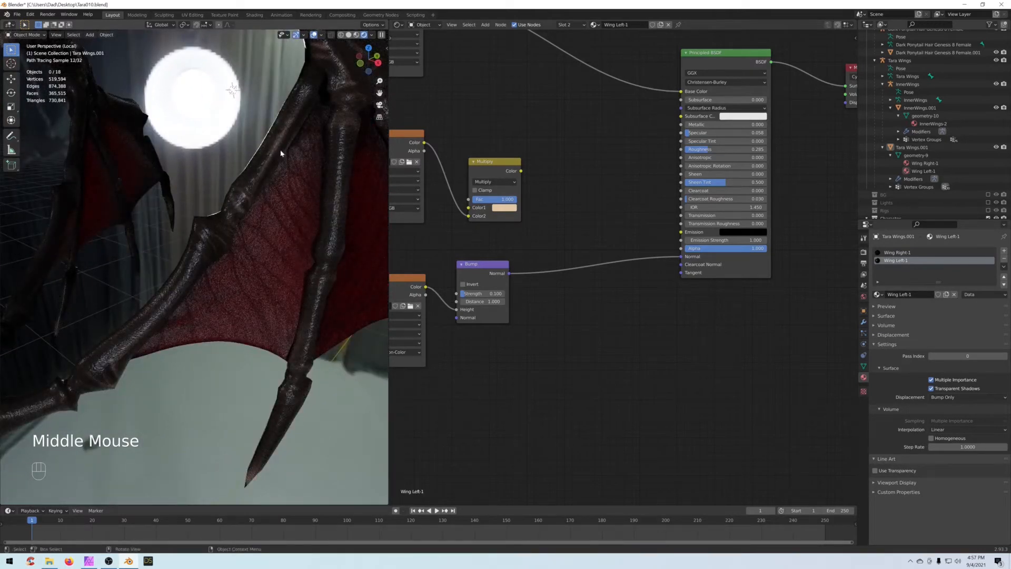
scroll(232, 222, "down", 2)
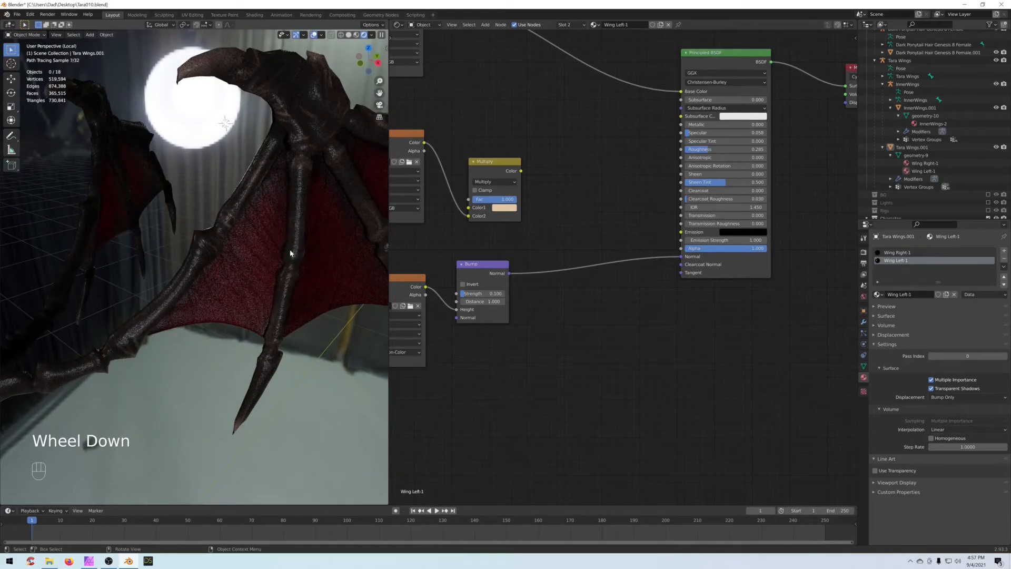
mouse_move(184, 183)
middle_mouse_down()
mouse_move(255, 193)
mouse_move(180, 194)
middle_mouse_up()
scroll(192, 190, "down", 1)
scroll(194, 186, "down", 1)
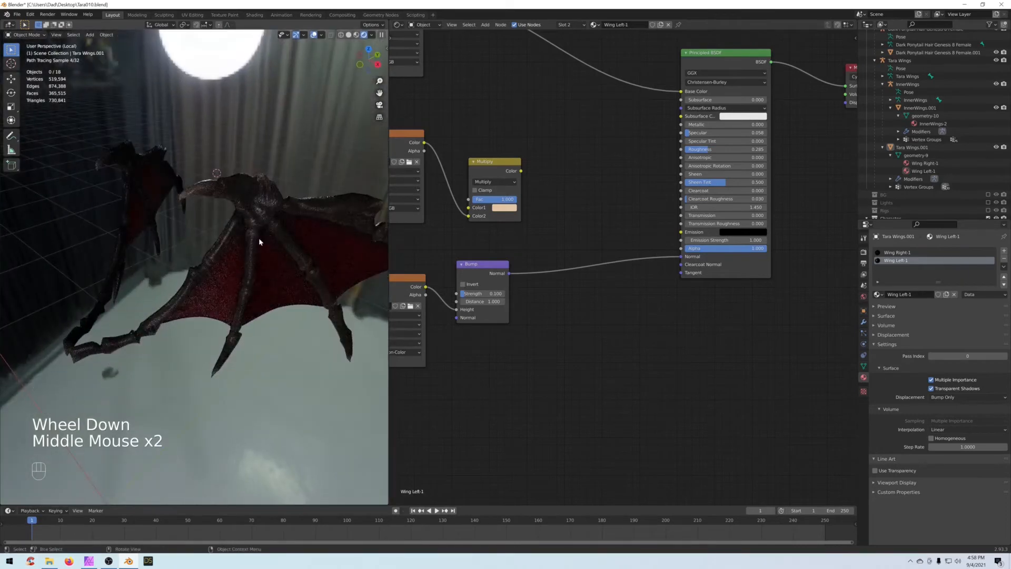
Step: Copy the tuned Principled BSDF node from the Wing Left-1 material
scroll(715, 95, "down", 5)
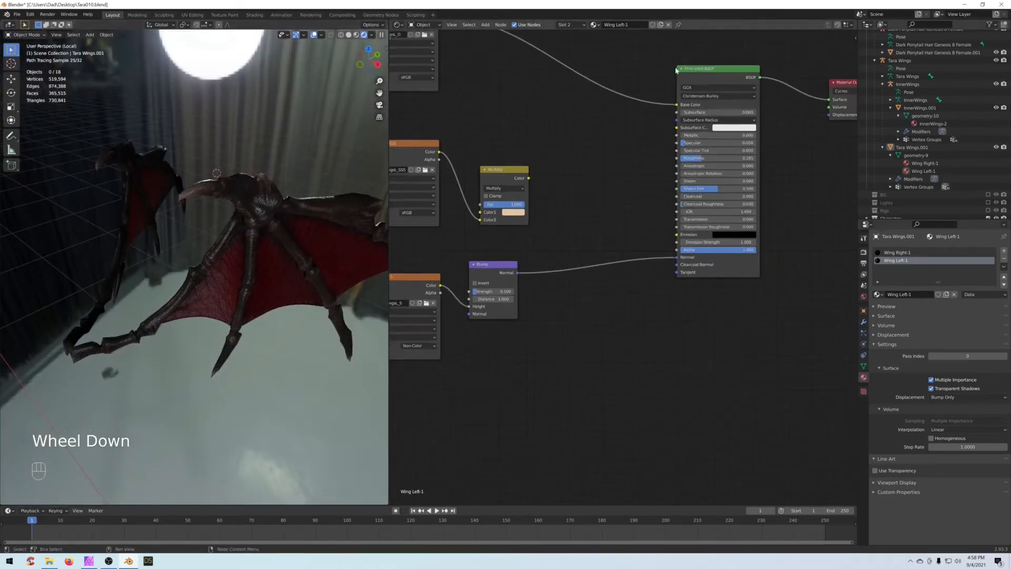
left_click_drag(703, 72, 552, 337)
scroll(605, 232, "up", 6)
mouse_move(605, 232)
middle_mouse_down()
mouse_move(577, 247)
mouse_move(614, 219)
middle_mouse_up()
scroll(577, 247, "down", 1)
scroll(578, 247, "down", 1)
left_click(716, 154)
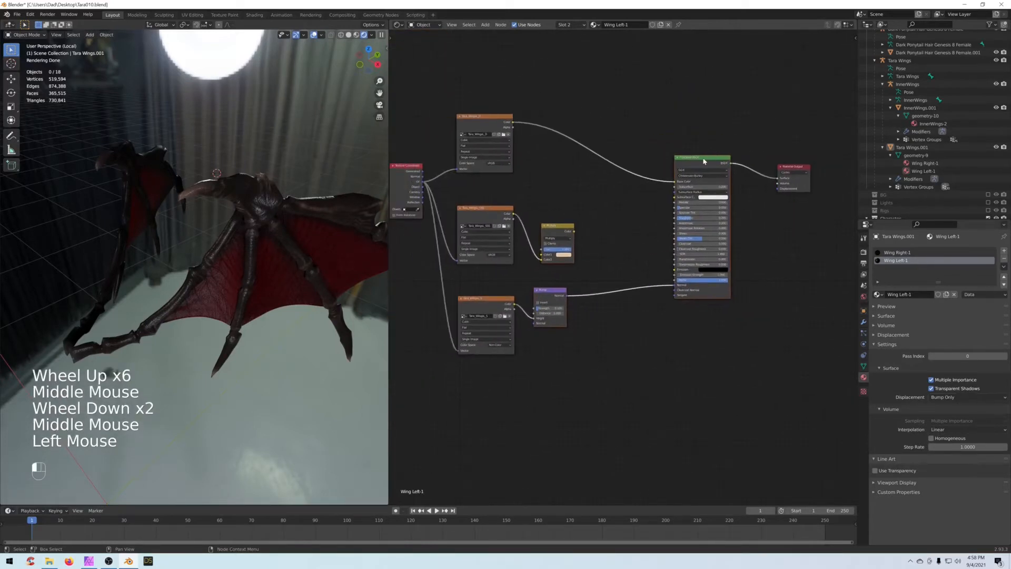
left_click(707, 164)
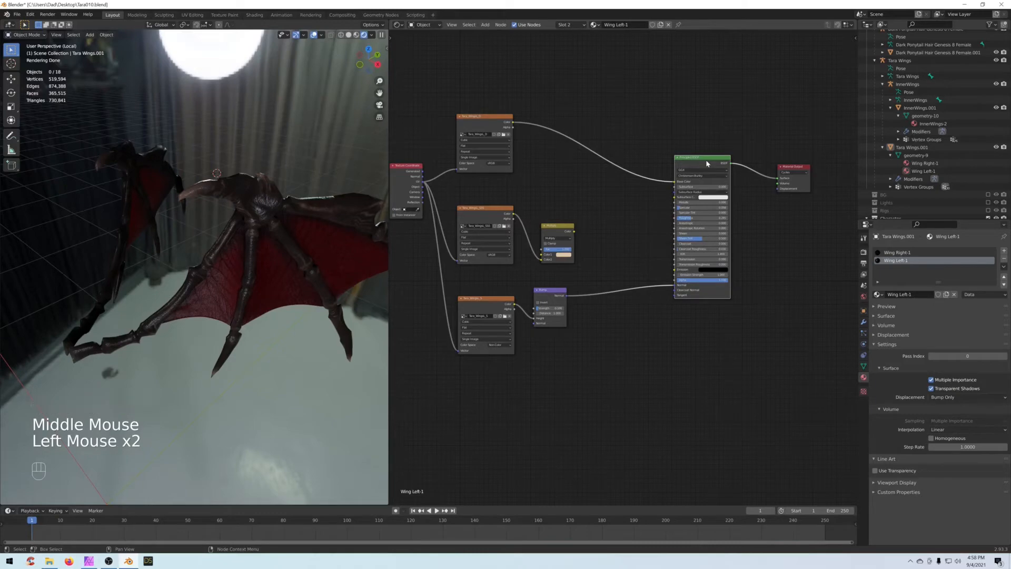
key("ctrl+c")
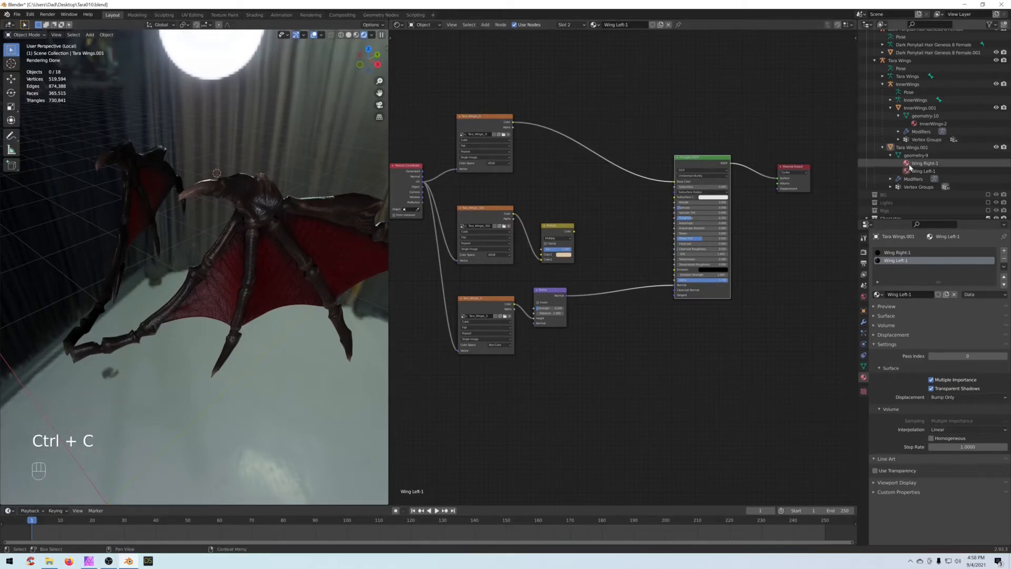
Step: Open the Wing Right-1 material and delete its DAZ shader nodes between the textures and the Material Output
left_click(924, 164)
scroll(681, 163, "down", 3)
middle_click_drag(681, 162, 662, 106)
left_click(785, 74)
left_click(783, 60)
left_click_drag(783, 60, 579, 376)
key("Delete")
Step: Paste the copied Principled BSDF into Wing Right-1 and connect its BSDF output to the Material Output's Surface
left_click(641, 221)
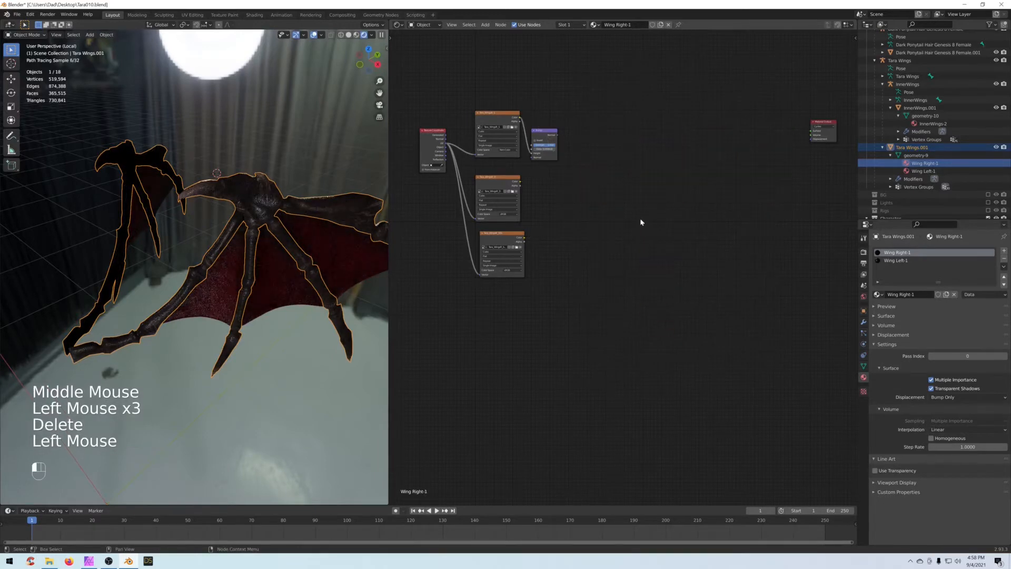
key("ctrl+v")
left_click_drag(688, 128, 811, 131)
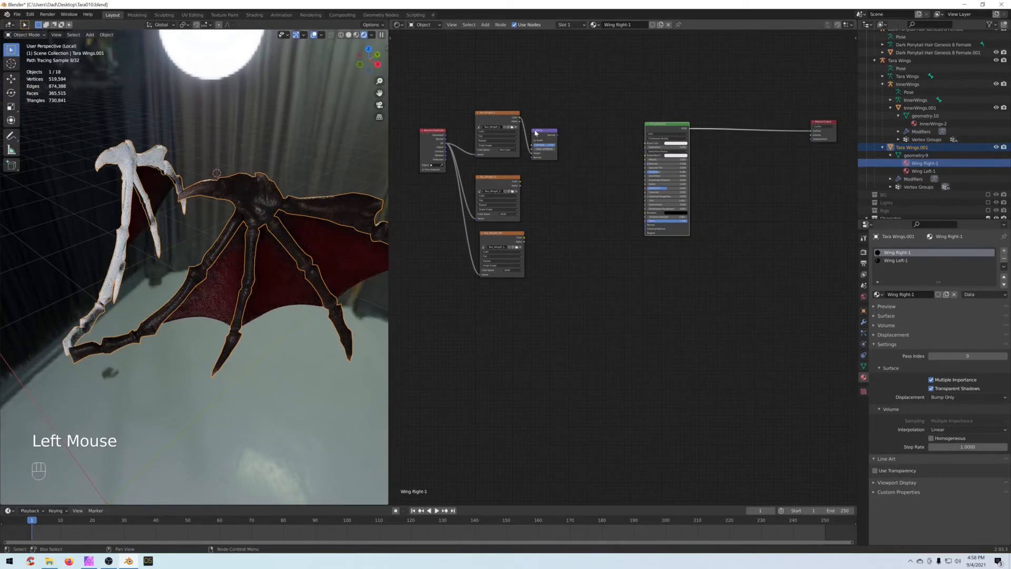
Step: Set the Wing Right-1 Bump node's Strength to 0.1 and Distance to 1
left_click(549, 145)
type("0.2")
key("Return")
left_click(548, 149)
type("1")
key("Return")
Step: Connect the Bump output to the Principled BSDF's Normal and the middle image texture's Color to its Base Color
left_click_drag(558, 136, 646, 225)
left_click(558, 135)
left_click_drag(558, 135, 643, 226)
scroll(501, 235, "up", 2)
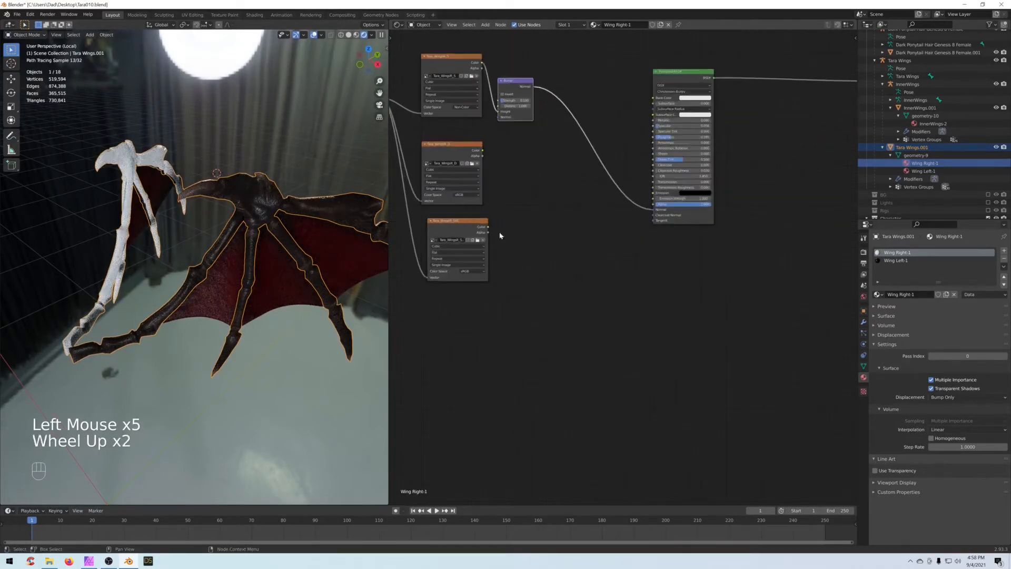
middle_click_drag(500, 235, 524, 205)
left_click_drag(500, 182, 676, 129)
Step: Check both wings in the rendered view and save the Tara010.blend file
scroll(114, 213, "up", 2)
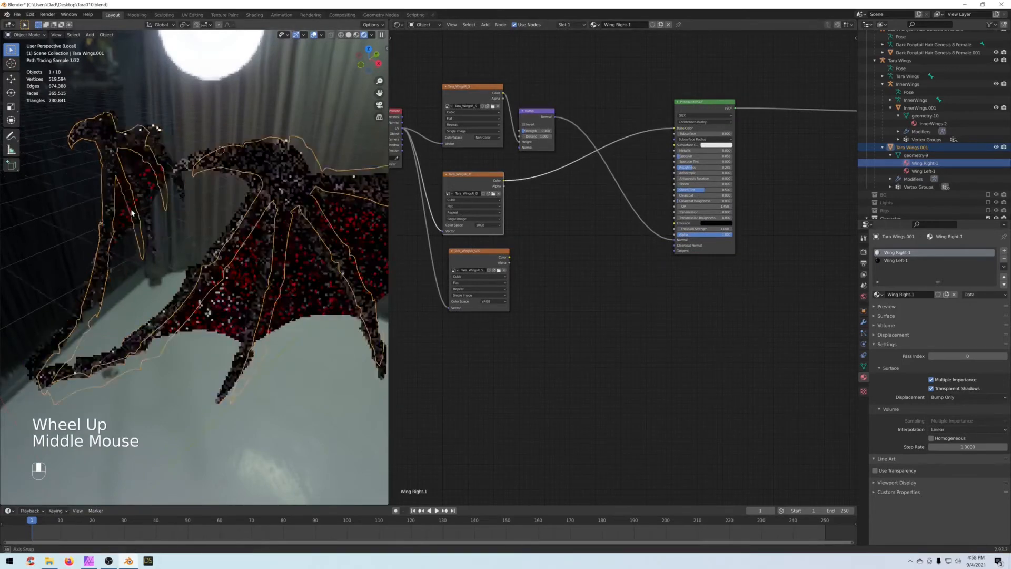
middle_click_drag(113, 213, 148, 153)
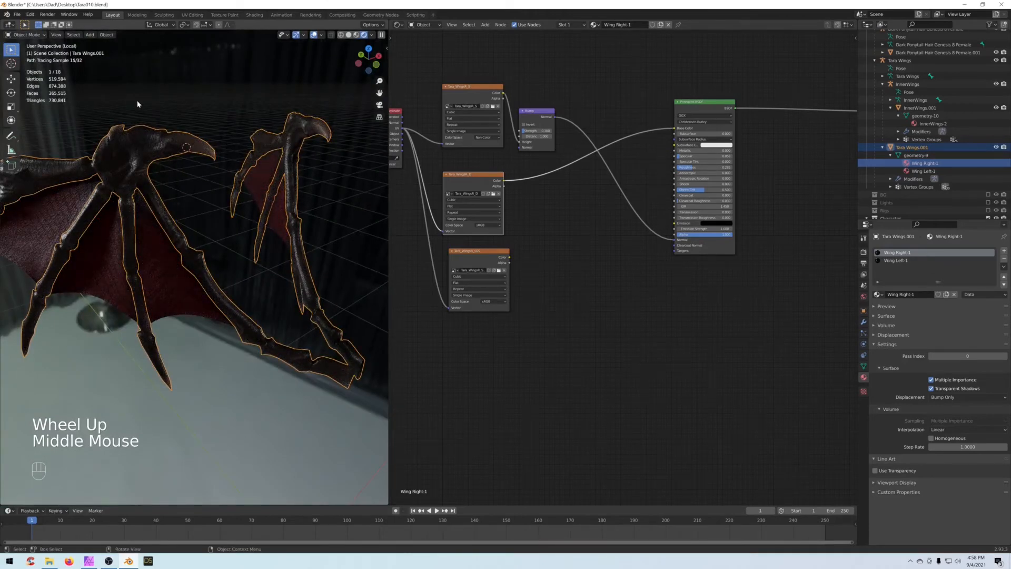
left_click(16, 14)
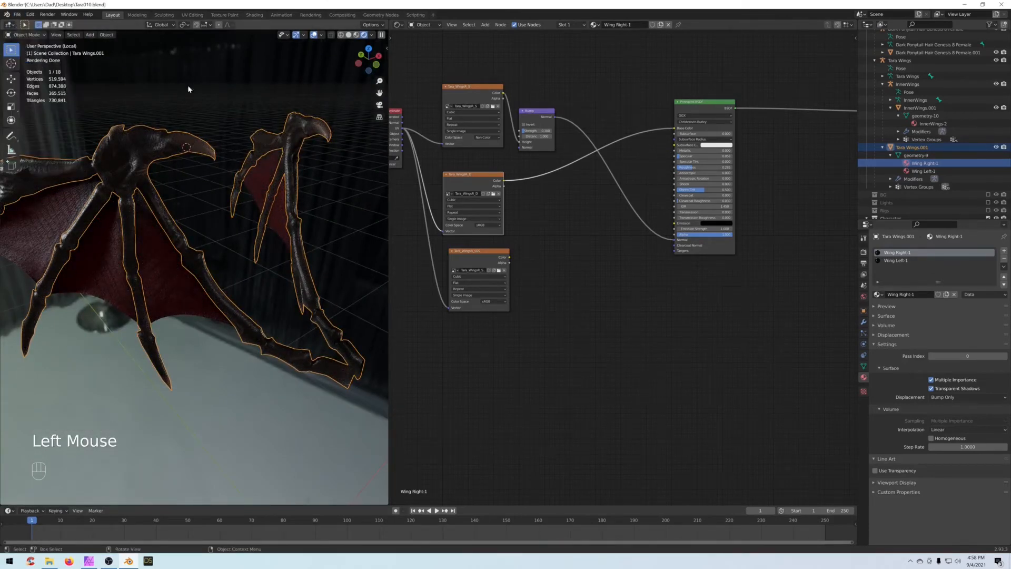
Step: Switch the viewport to solid shading and collapse the Tara Wings hierarchy in the Outliner
left_click(348, 35)
mouse_move(211, 168)
middle_mouse_down()
mouse_move(236, 180)
mouse_move(201, 176)
mouse_move(211, 182)
middle_mouse_up()
scroll(237, 179, "down", 2)
scroll(217, 168, "up", 2)
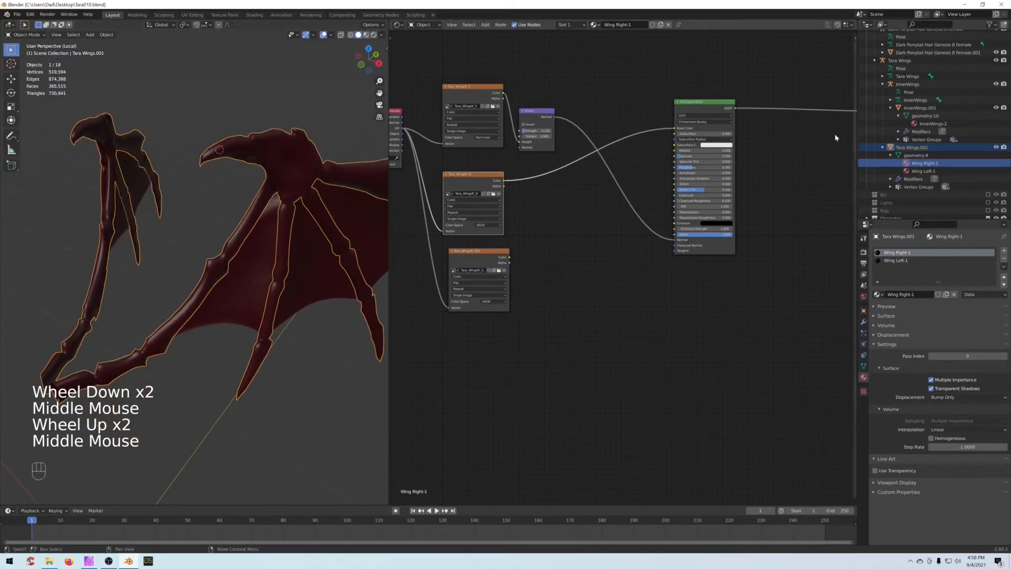
left_click(884, 149)
left_click(890, 108)
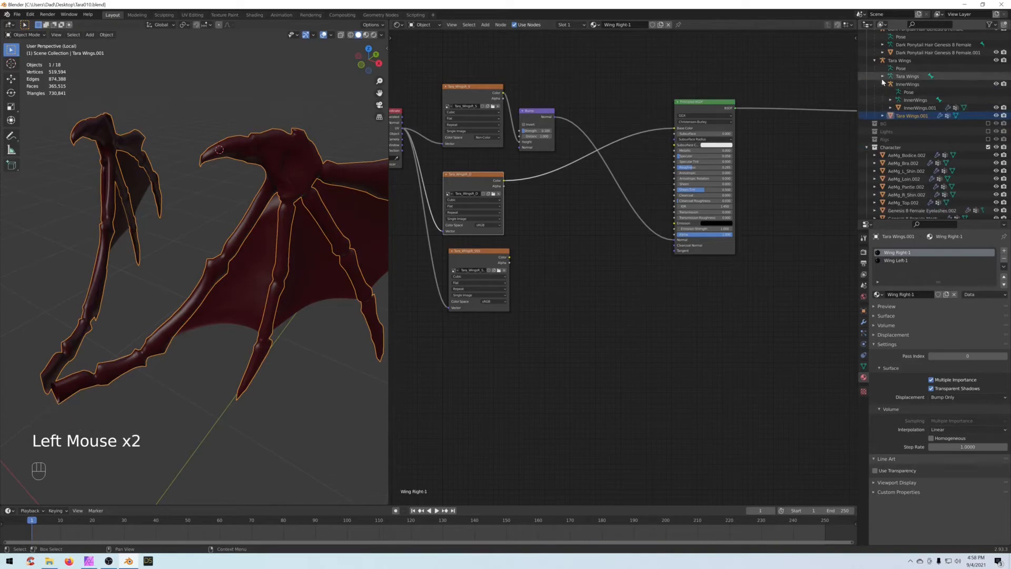
left_click(883, 85)
left_click(873, 70)
middle_click_drag(600, 139, 614, 162)
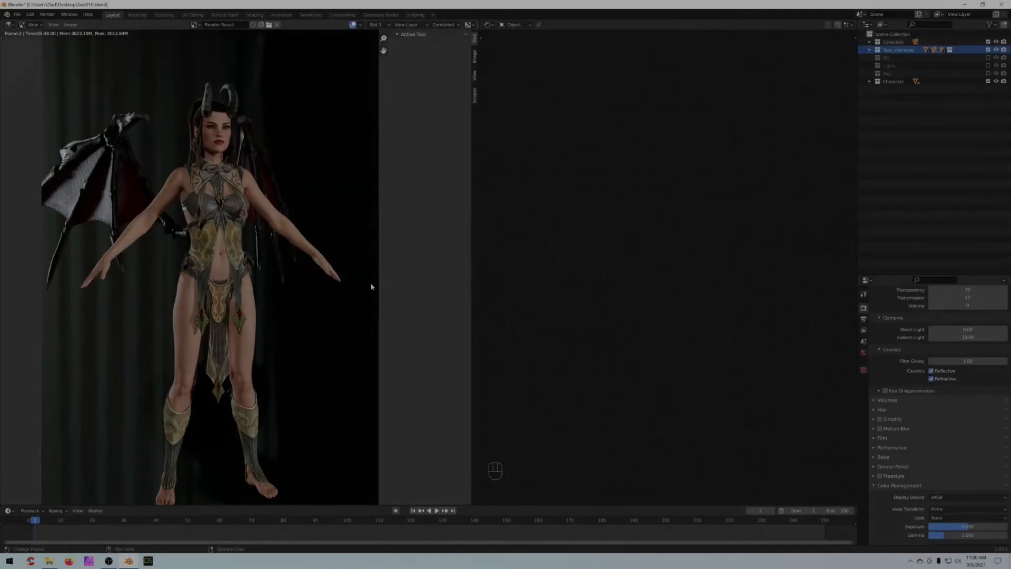
Step: Examine the final render of the character with her outfit, horns and wings
scroll(371, 285, "up", 2)
middle_click_drag(371, 286, 369, 252)
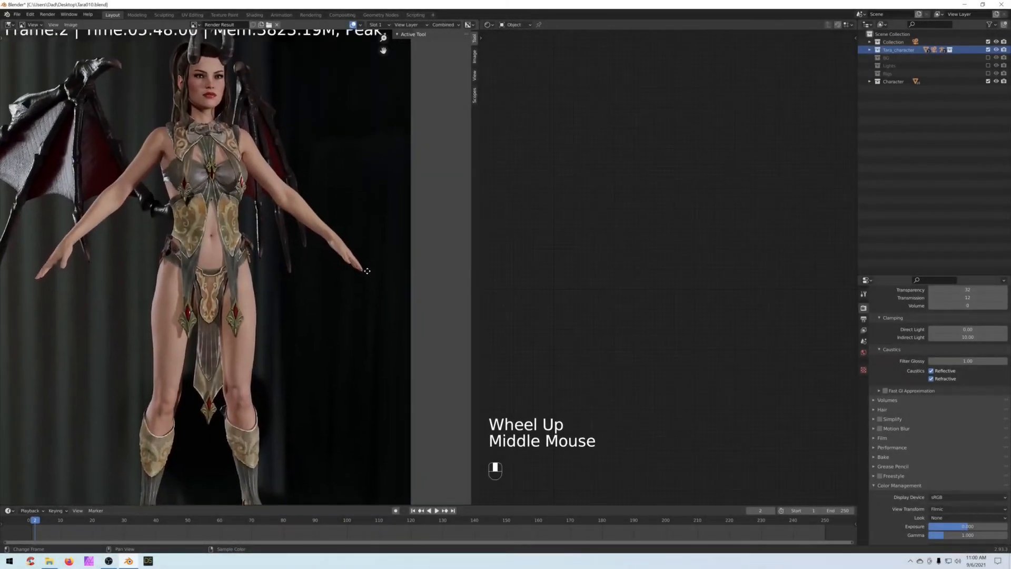
scroll(366, 276, "down", 1)
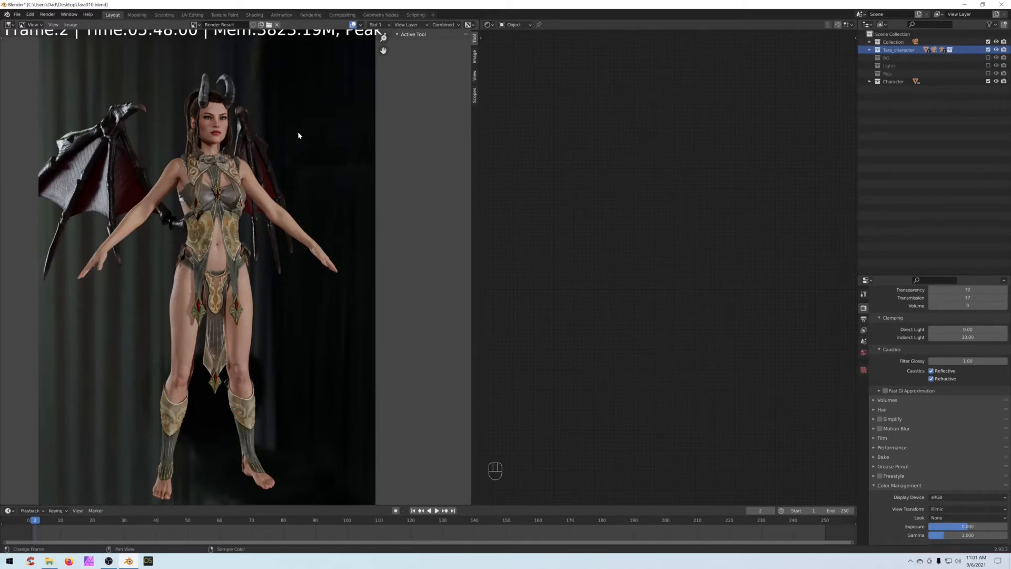
scroll(293, 158, "up", 1)
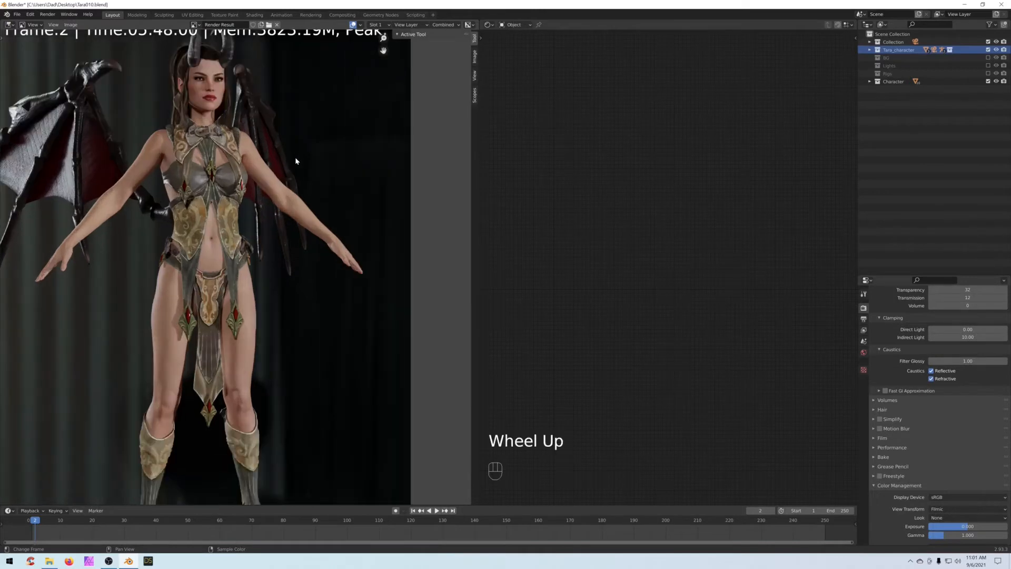
scroll(295, 157, "down", 1)
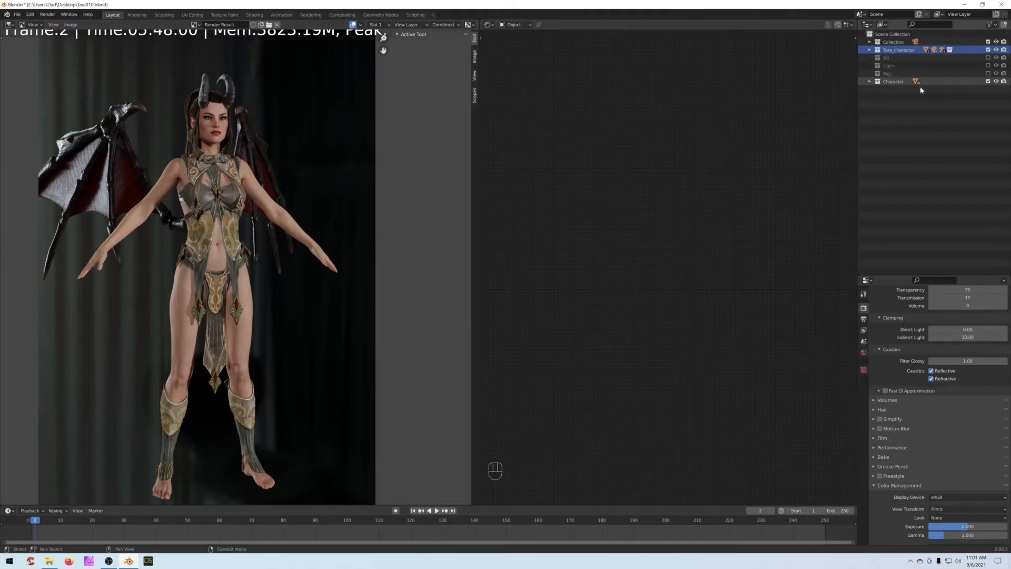
Step: Change the render result area back to a 3D Viewport and exclude the Character collection from the view layer
left_click(10, 25)
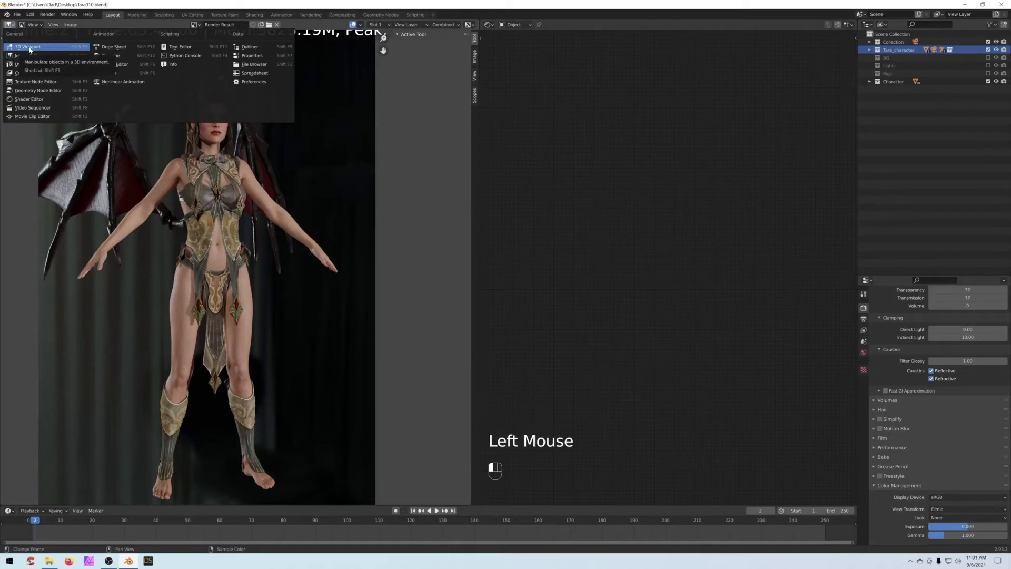
left_click(29, 48)
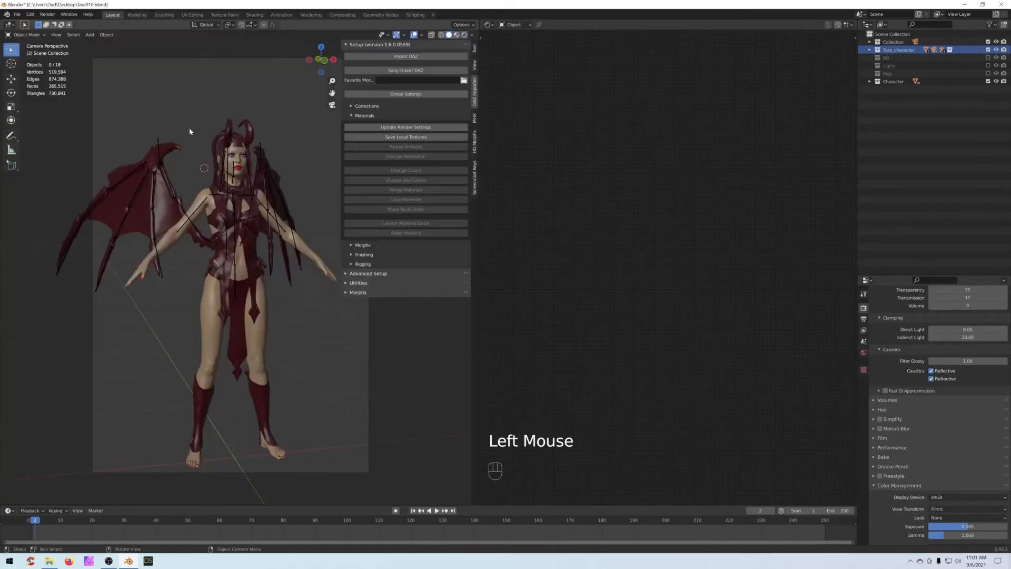
left_click(989, 82)
Step: Move Camera 1 out of the Tara_character collection into the Scene Collection, and delete the Genesis 8 Female Meshes collection
left_click(869, 50)
left_click_drag(900, 66, 884, 133)
left_click(901, 58)
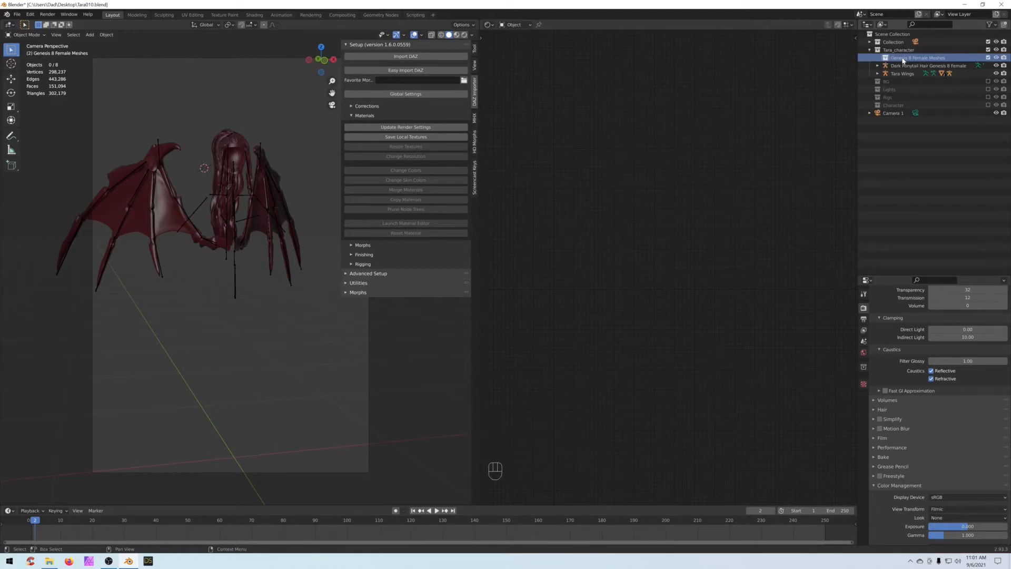
key("Delete")
Step: Rename the Tara_character collection as "Wings and Hair"
left_click(898, 49)
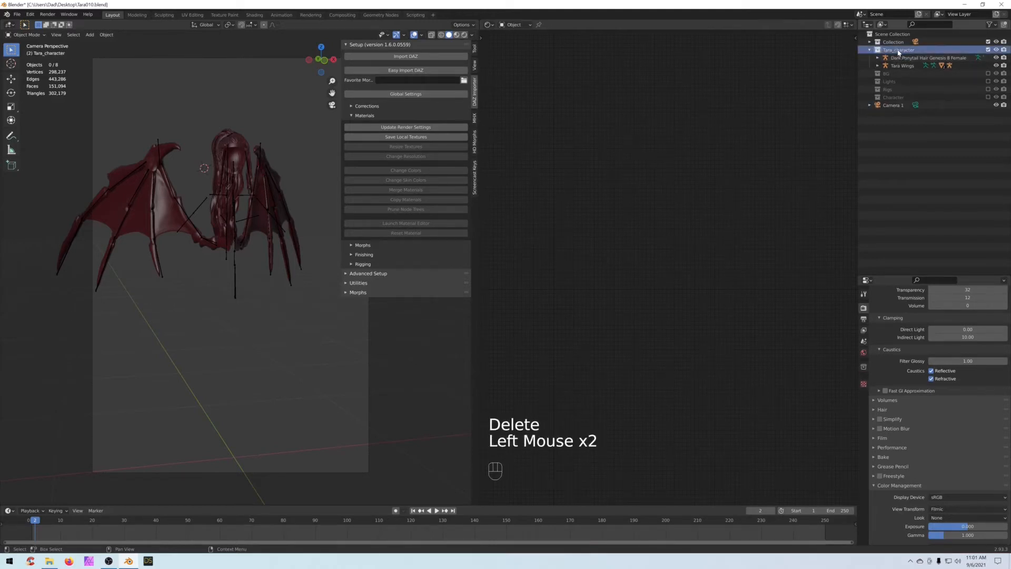
double_click(898, 50)
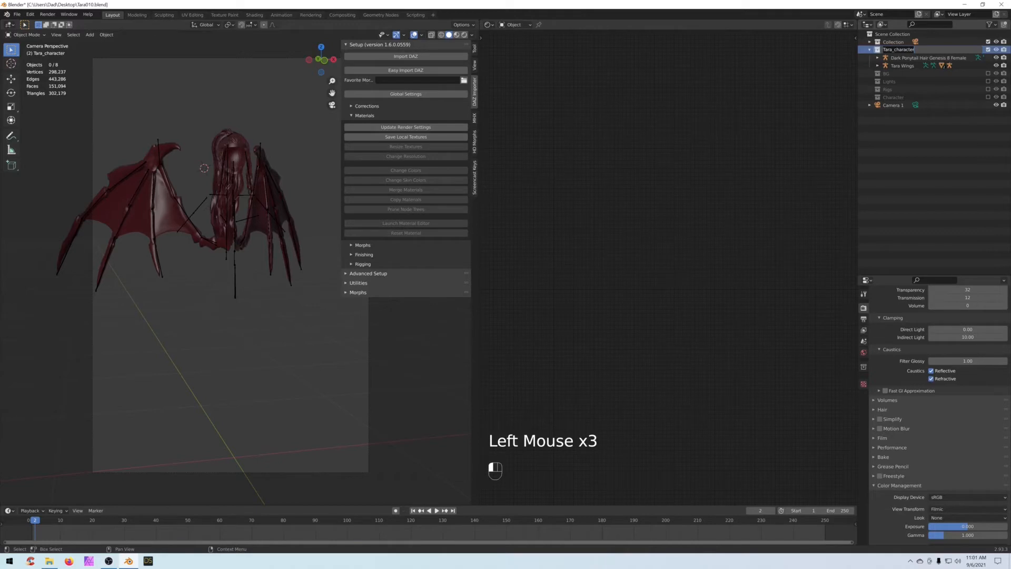
type("Wings and Hiar")
key("Return")
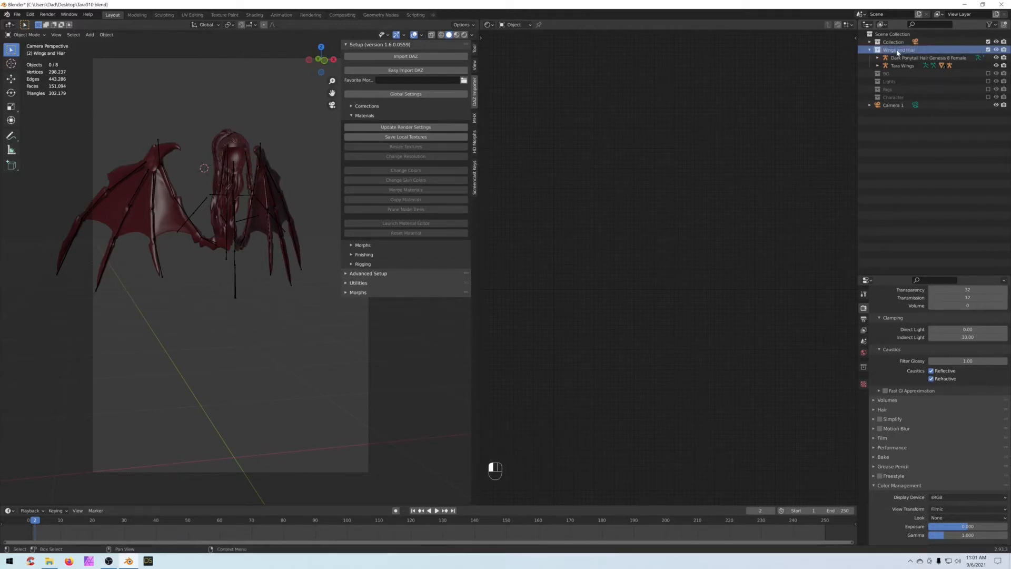
left_click(920, 51)
left_click(920, 51)
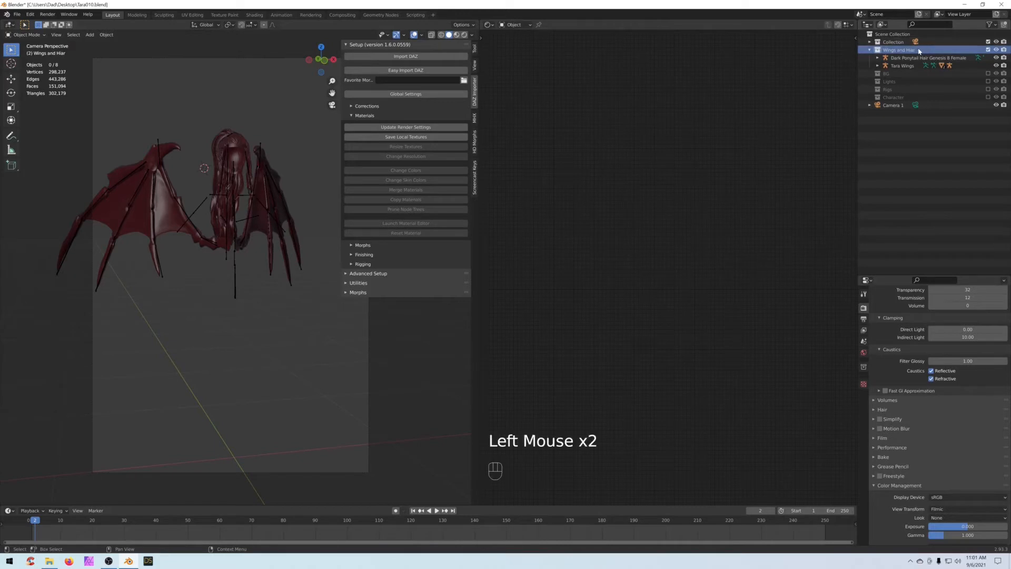
double_click(910, 51)
key("BackSpace")
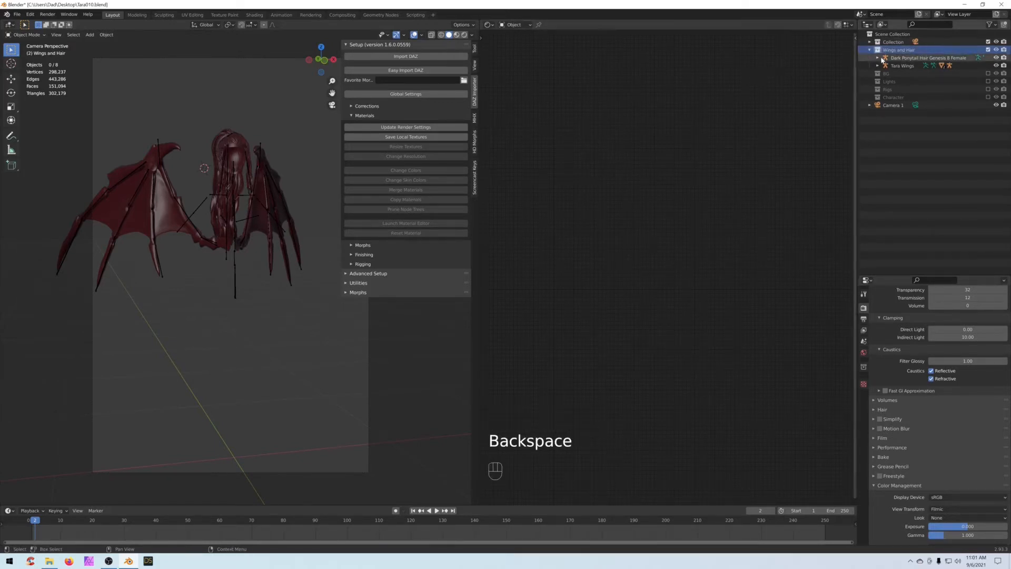
Step: Nest the Wings and Hair collection inside the Character collection, check its contents, and leave Character excluded from the view layer
left_click_drag(901, 50, 892, 96)
left_click(870, 73)
left_click(957, 81)
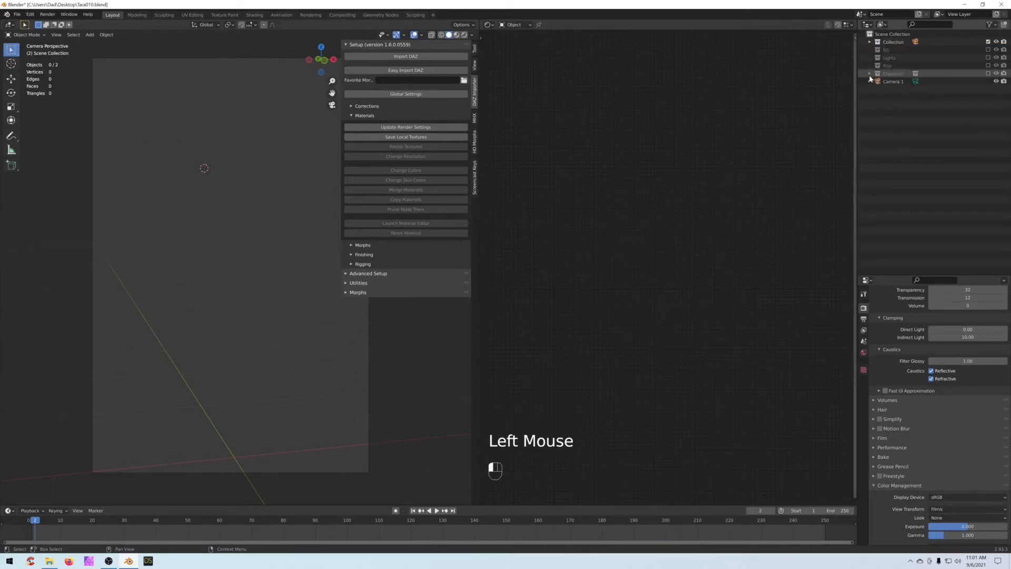
left_click(988, 74)
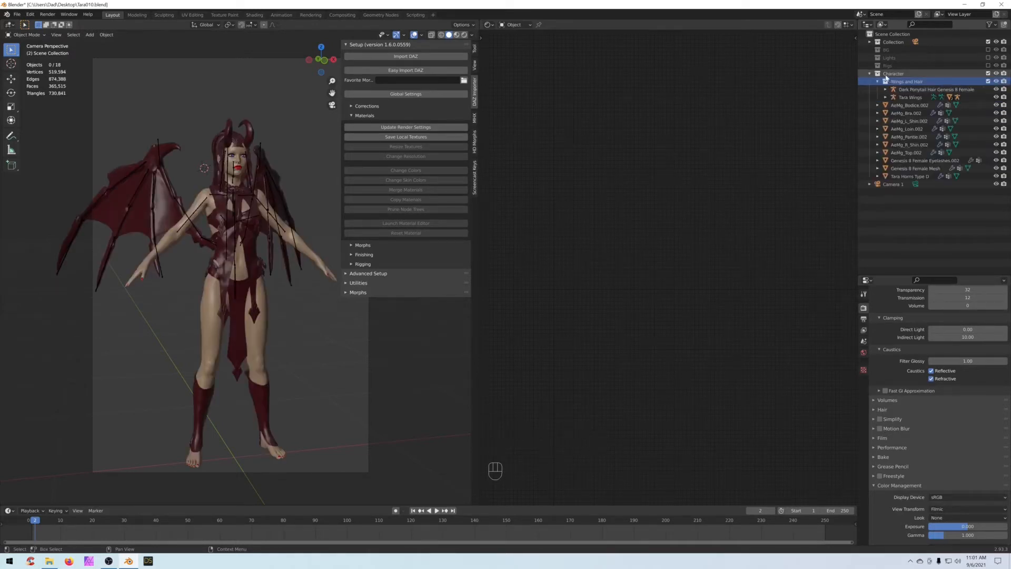
left_click(870, 74)
left_click(988, 74)
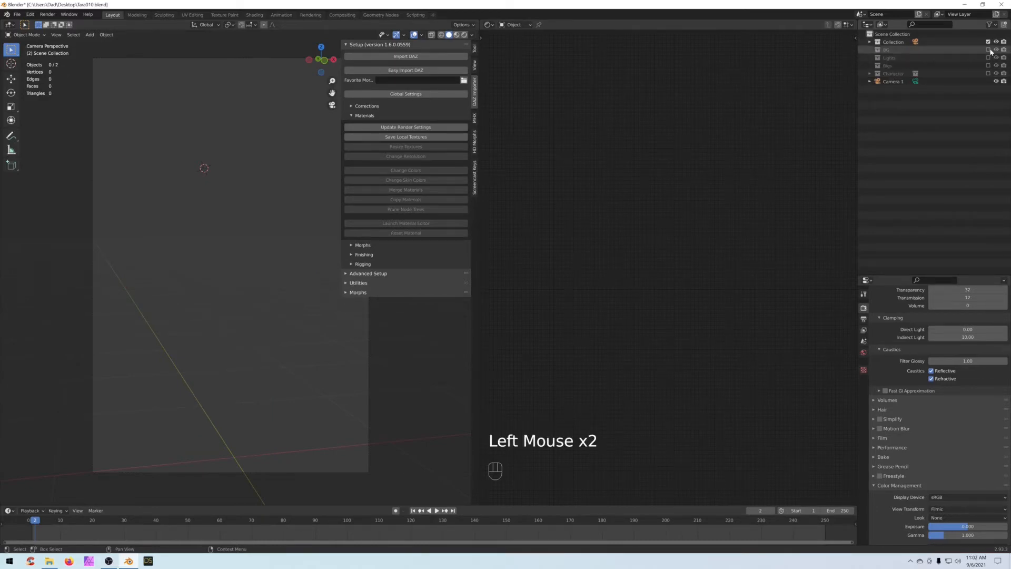
Step: Include the BG collection in the view layer and hide the viewport sidebar to view the whole throne room
left_click(988, 50)
scroll(295, 241, "down", 3)
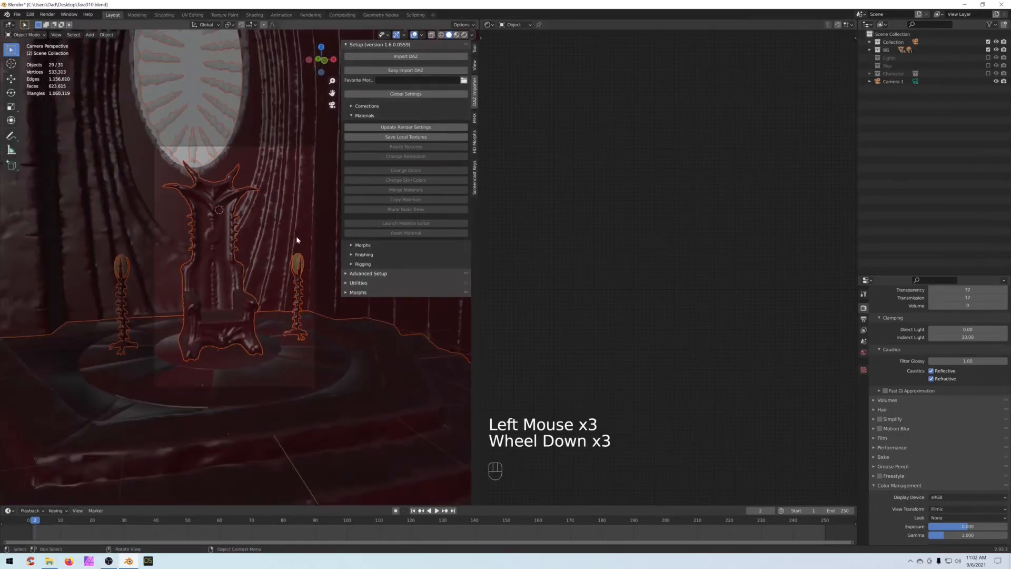
scroll(297, 240, "down", 2)
scroll(297, 241, "up", 2)
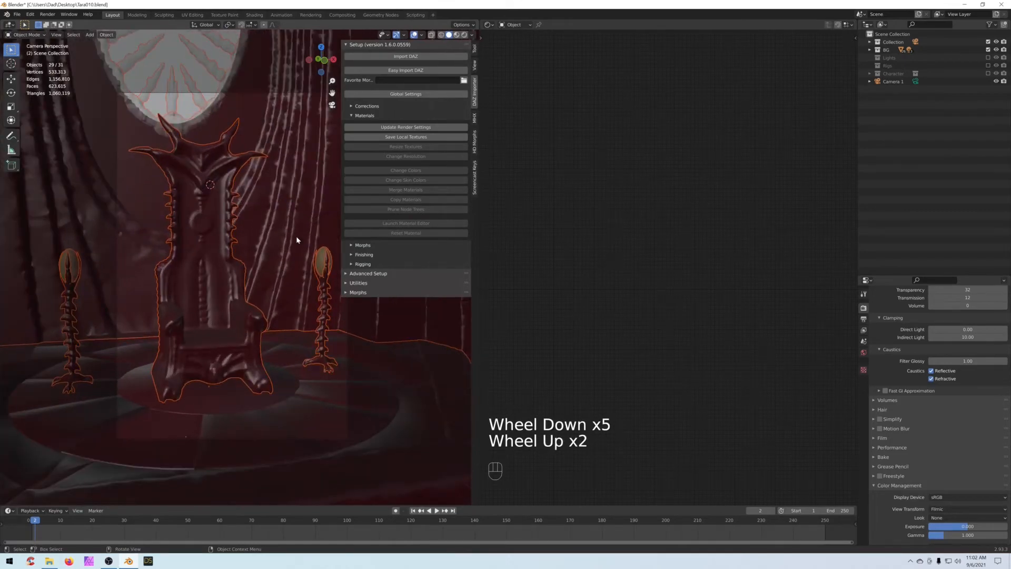
key("n")
scroll(303, 242, "down", 2)
middle_click_drag(314, 244, 316, 273)
scroll(309, 245, "down", 5)
scroll(307, 248, "up", 2)
scroll(298, 285, "down", 1)
scroll(320, 265, "down", 1)
scroll(320, 266, "down", 1)
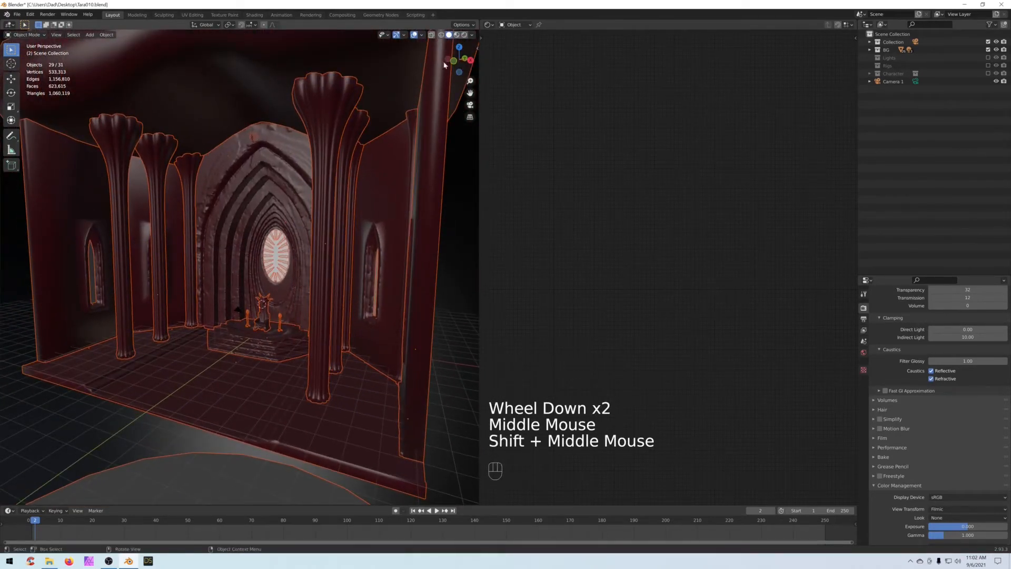
Step: Preview the throne room in rendered shading and set the world background strength to 0
left_click(465, 35)
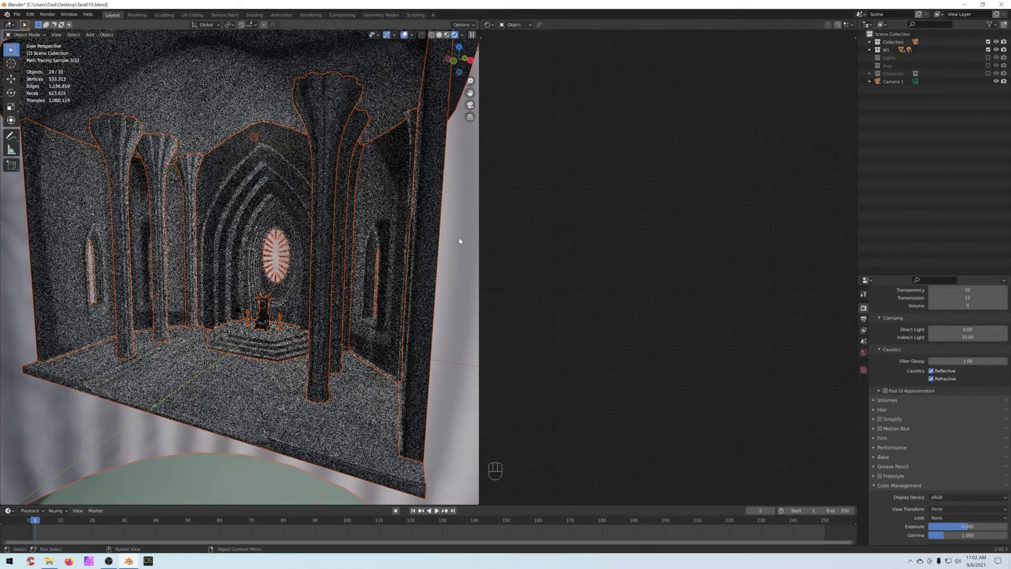
scroll(461, 241, "down", 3)
middle_click_drag(461, 241, 312, 287)
scroll(312, 287, "up", 2)
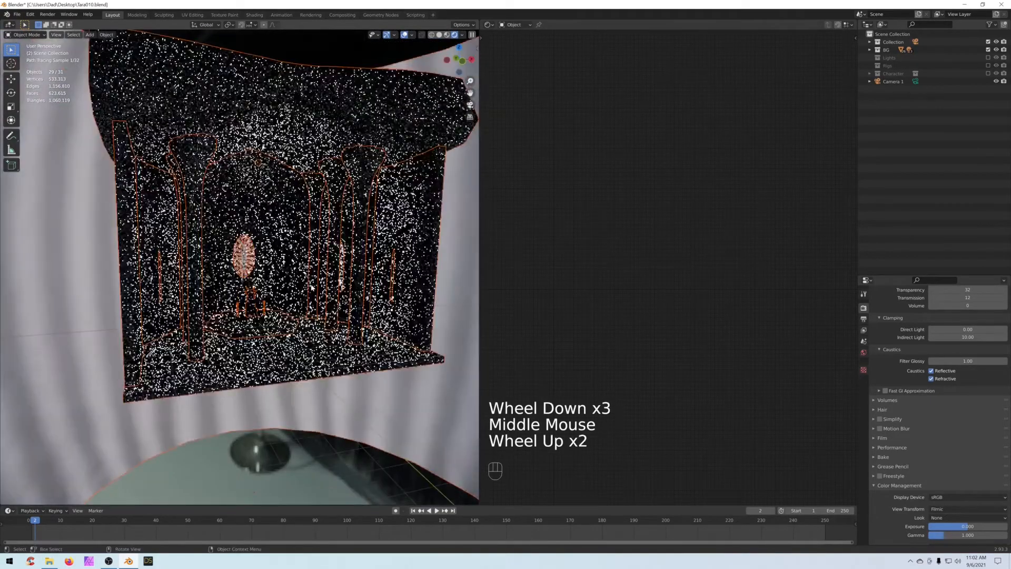
left_click(863, 352)
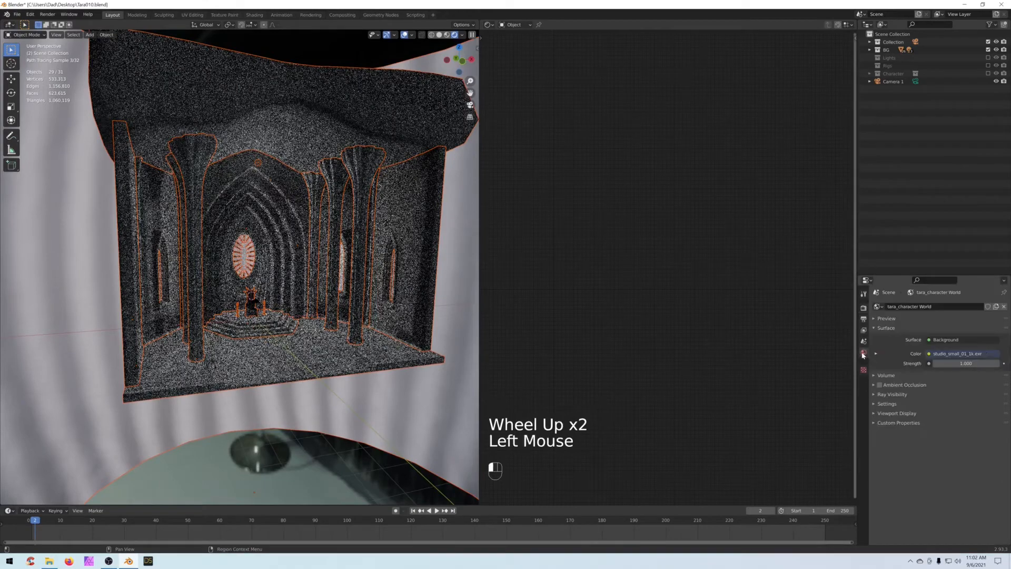
left_click(968, 363)
type("0")
key("Return")
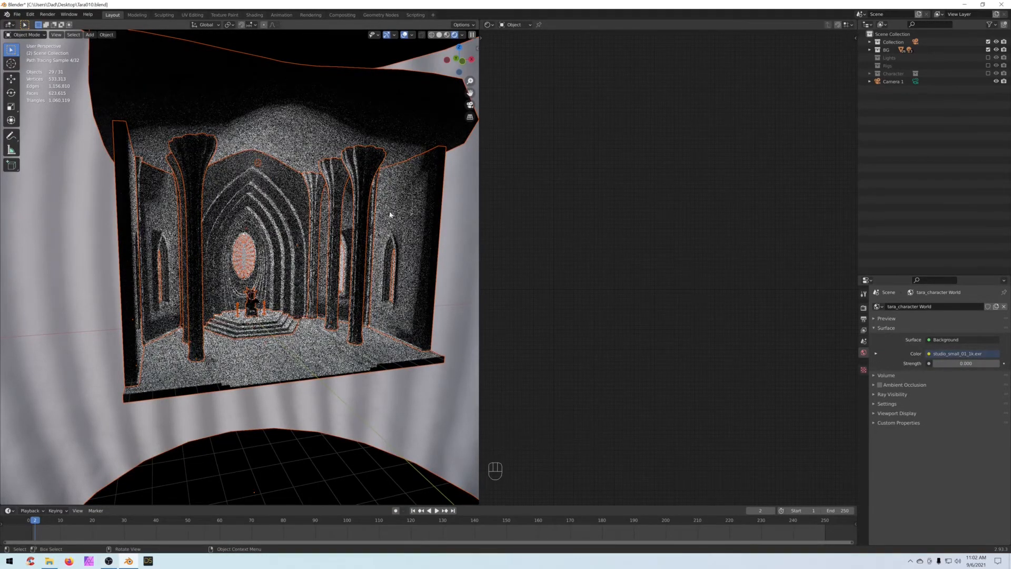
scroll(409, 267, "down", 2)
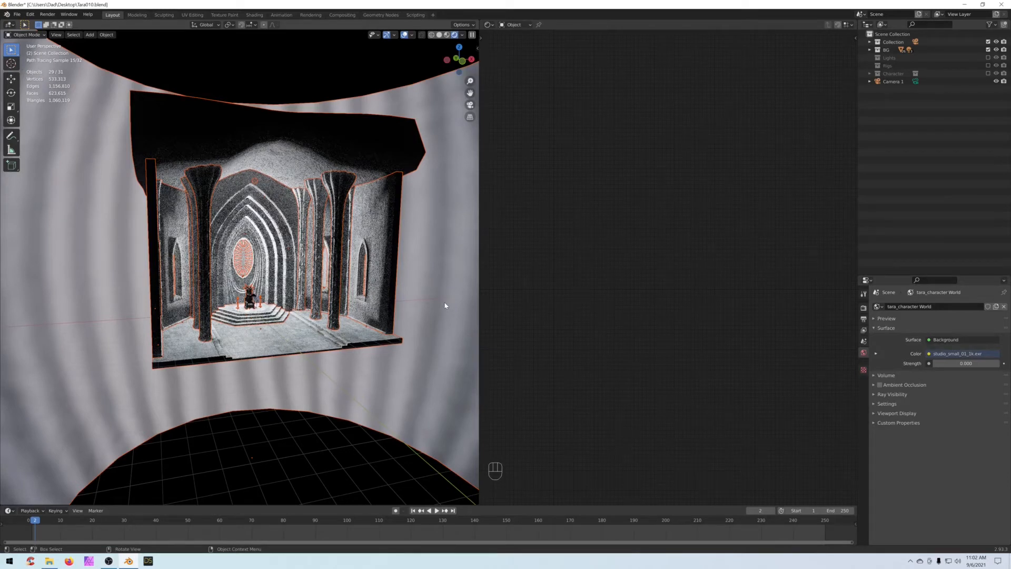
Step: Move the background sphere surrounding the throne room into the Lights collection
left_click(436, 219)
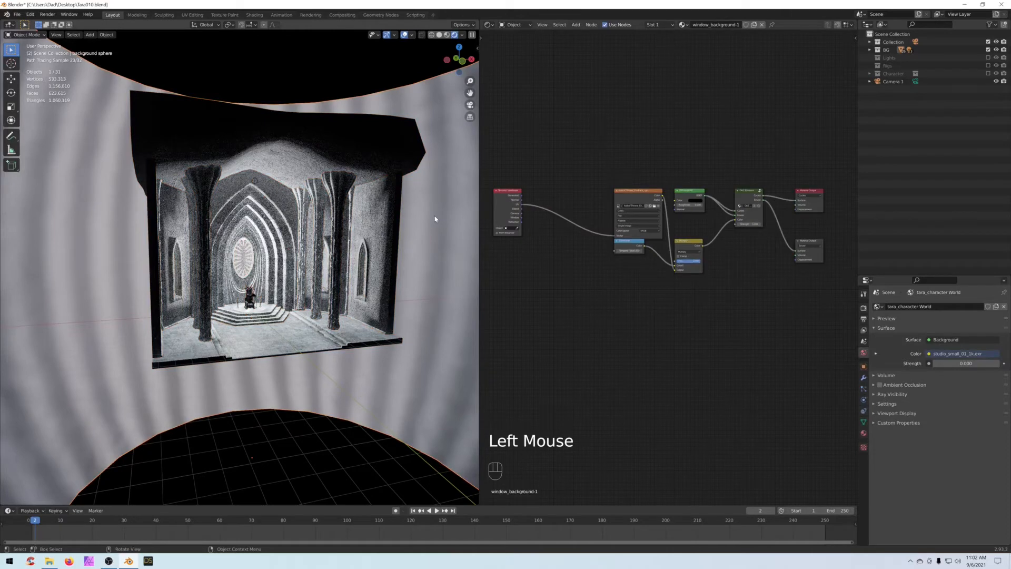
key("m")
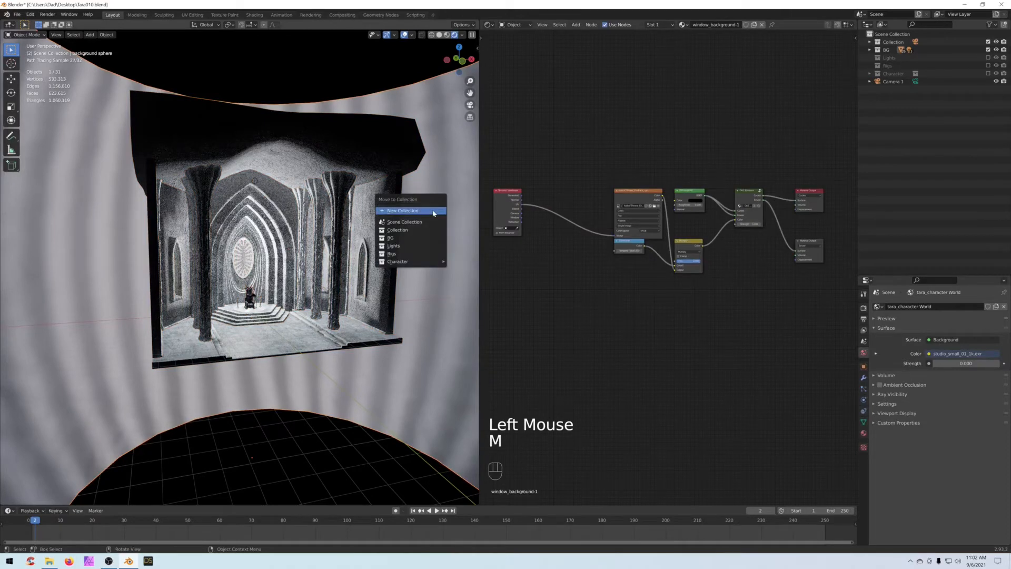
left_click(420, 246)
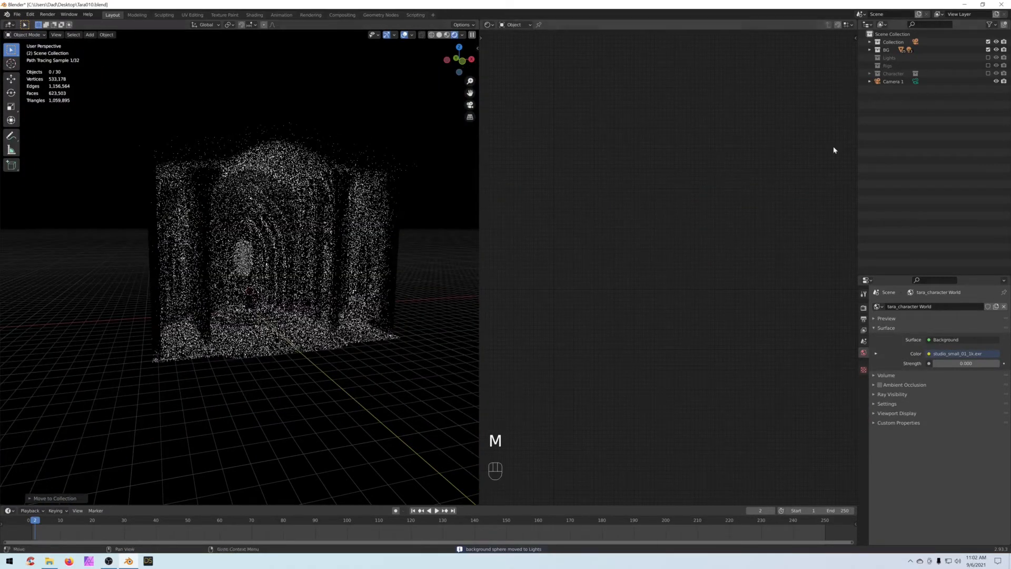
scroll(316, 276, "up", 3)
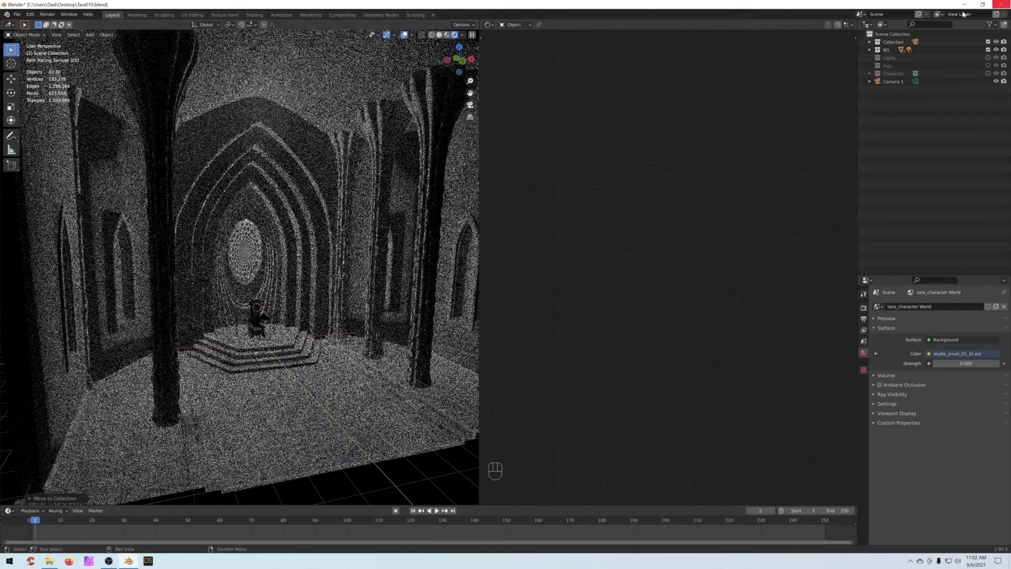
Step: Filter the outliner by "light", return the viewport to solid shading, and look for the object named Light in the throne room
left_click(929, 25)
type("light")
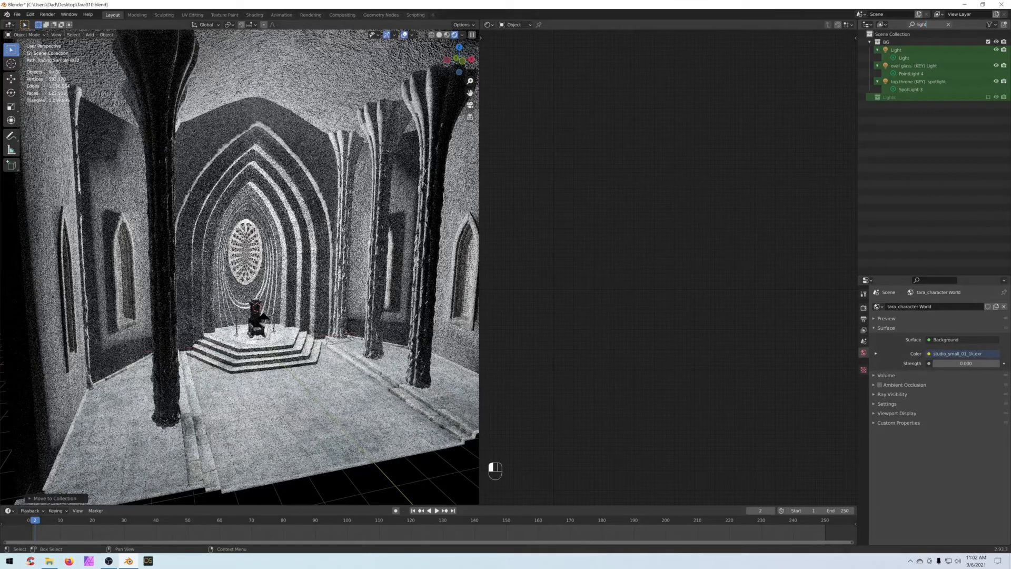
left_click(449, 34)
scroll(386, 150, "down", 2)
middle_click_drag(387, 150, 269, 151)
left_click(903, 51)
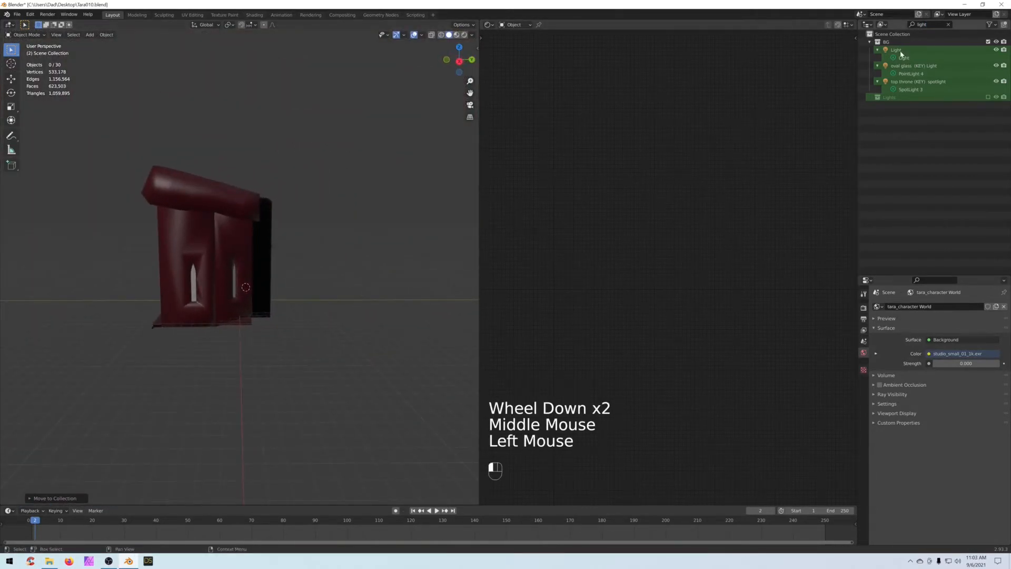
middle_click_drag(464, 190, 430, 215)
scroll(357, 230, "up", 3)
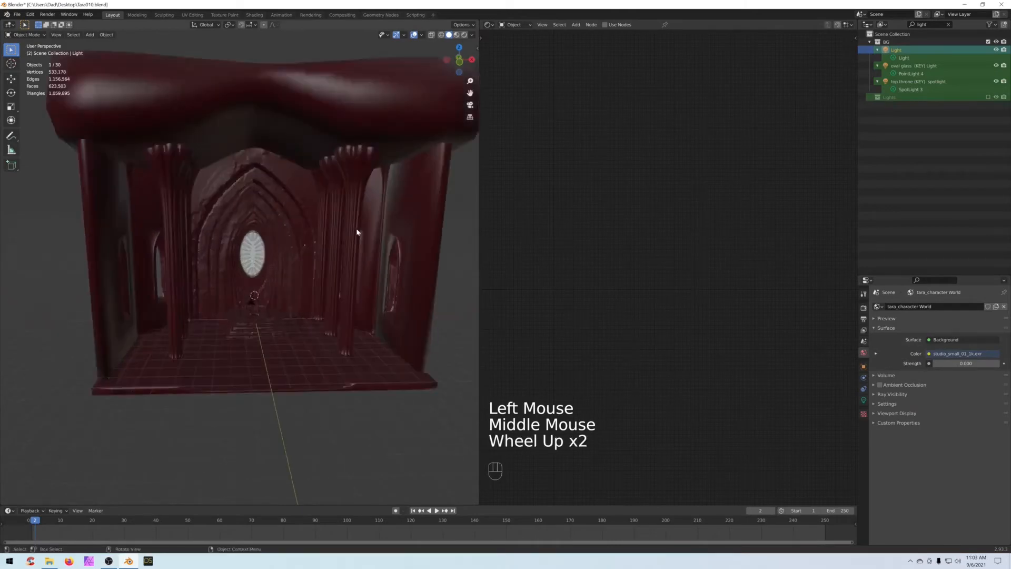
middle_click_drag(379, 235, 348, 232)
scroll(348, 232, "up", 2)
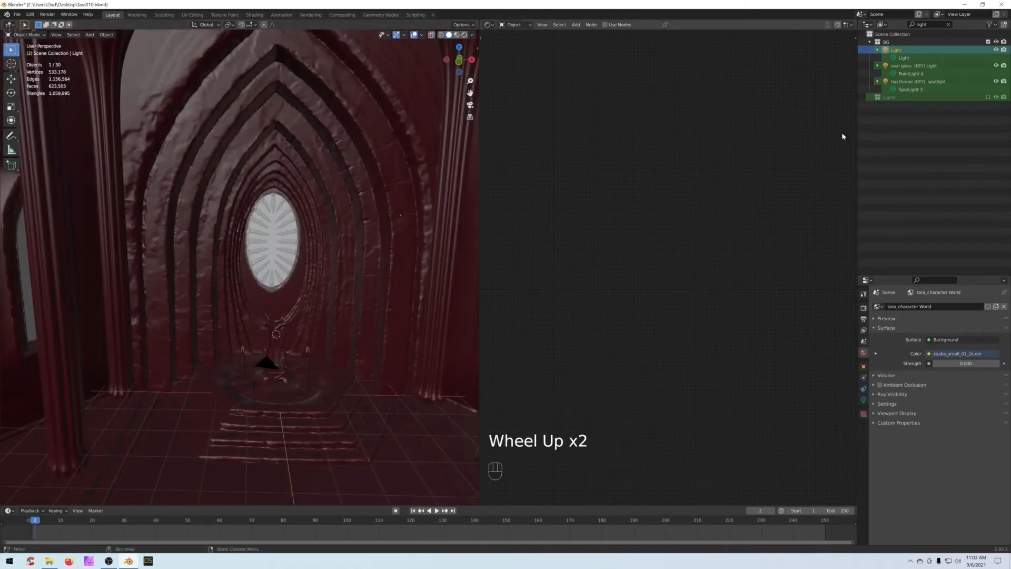
Step: Select the oval glass key light and the top throne spotlight to locate them around the throne room
left_click(902, 67)
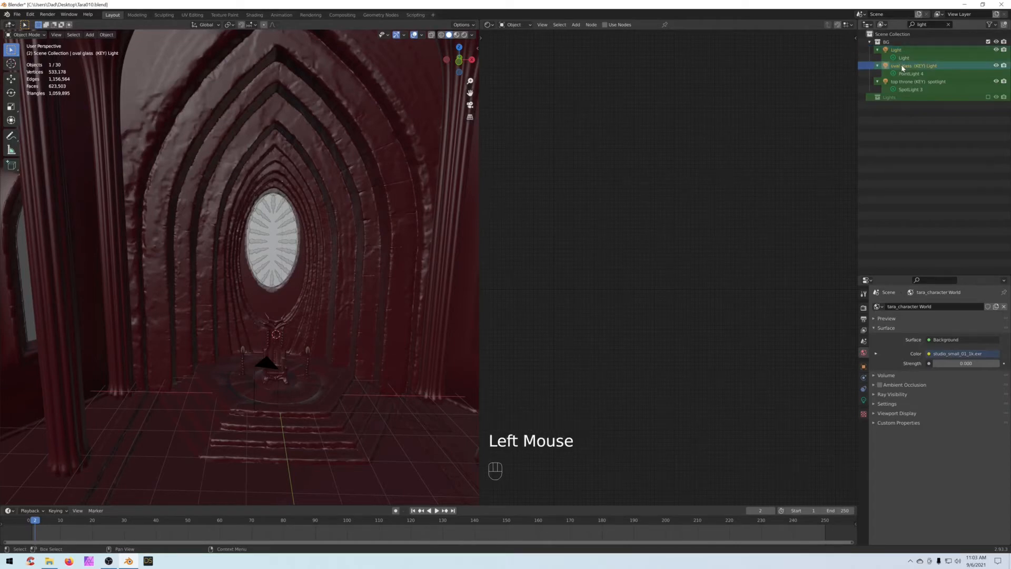
scroll(191, 256, "down", 2)
middle_click_drag(190, 255, 163, 256)
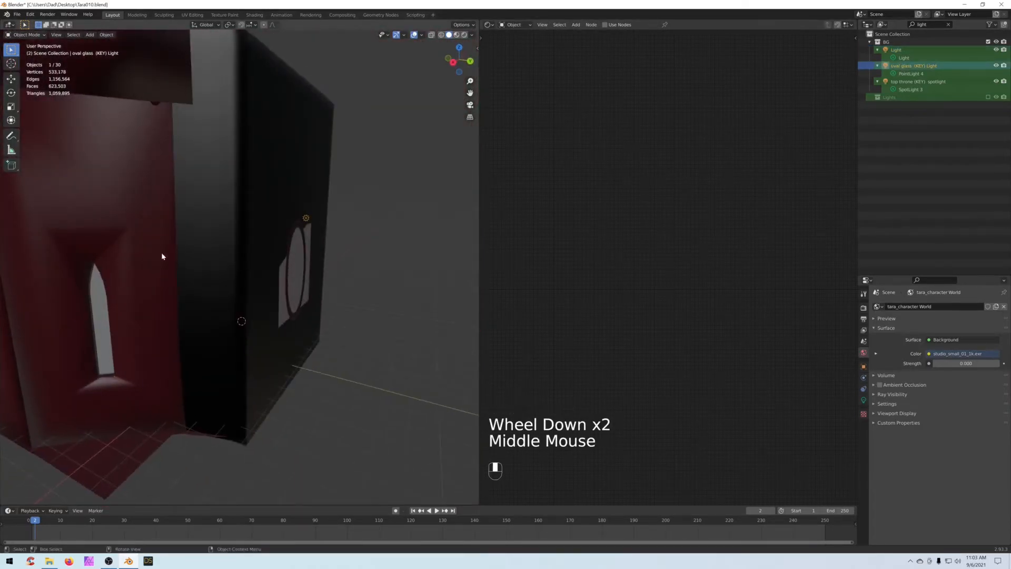
middle_click_drag(247, 222, 402, 226)
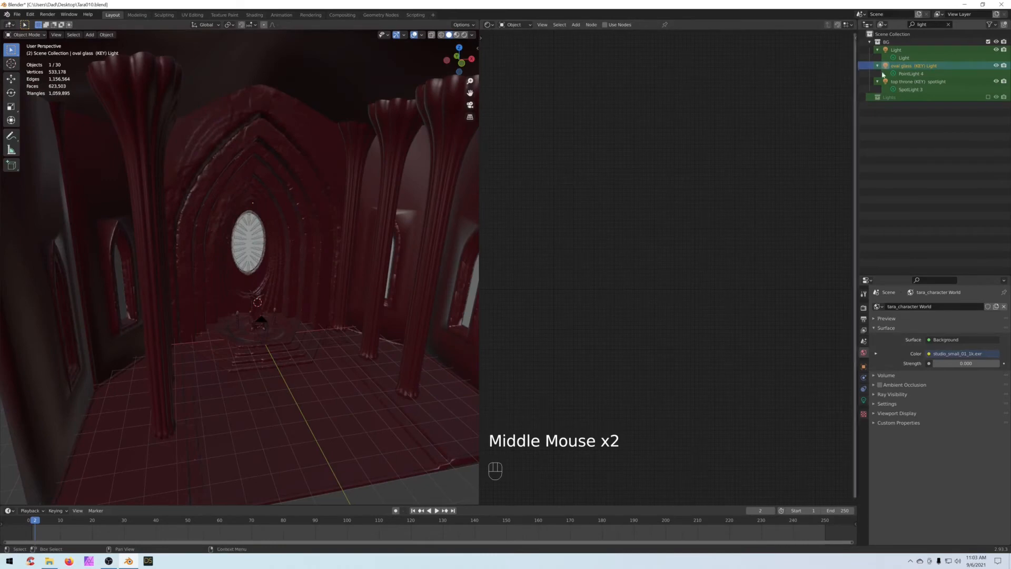
left_click(906, 83)
middle_click_drag(318, 189, 250, 125)
left_click(249, 124)
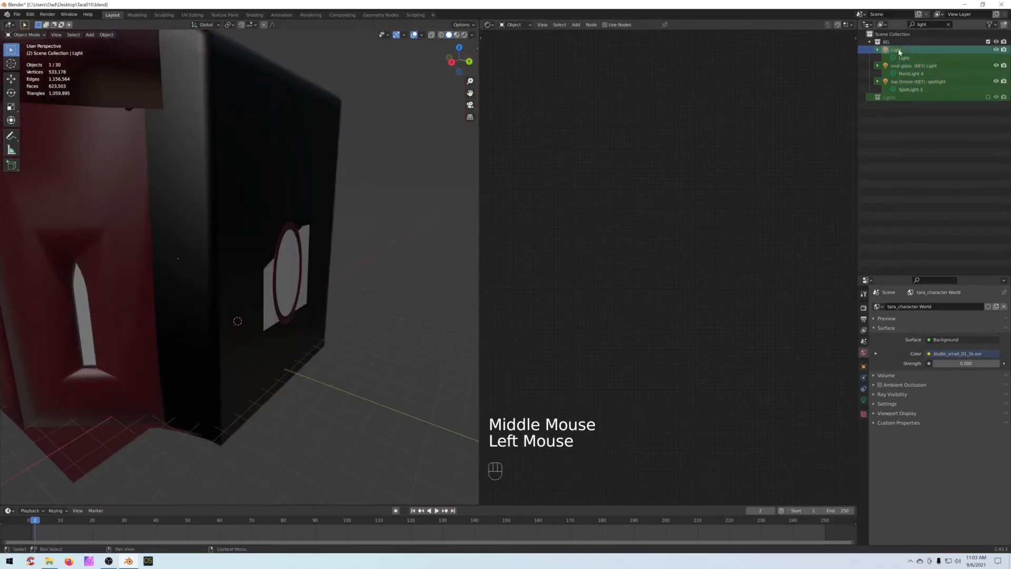
scroll(226, 162, "down", 2)
middle_click_drag(226, 163, 349, 165)
scroll(348, 164, "up", 2)
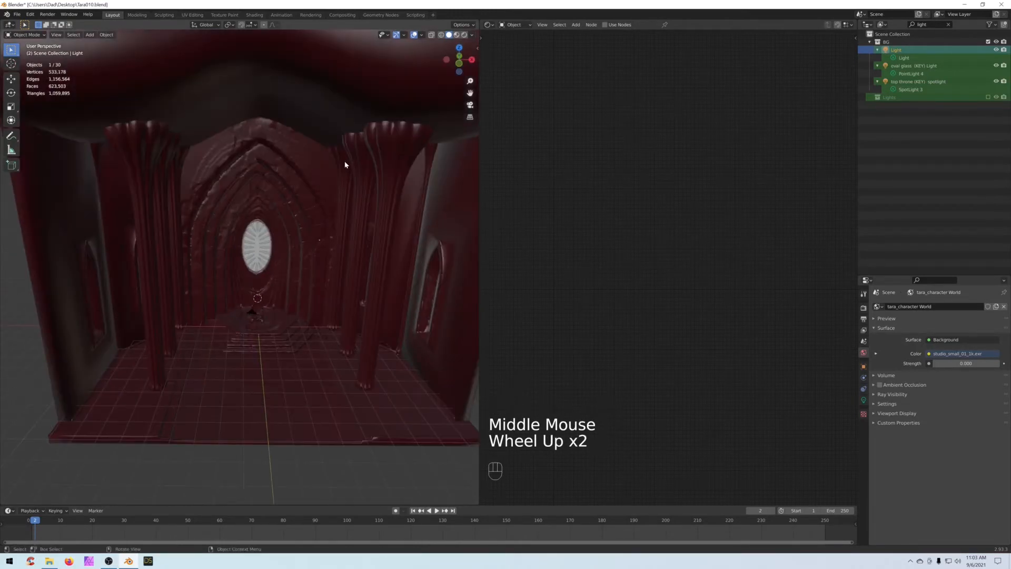
Step: Isolate the object named Light in local view, clear the outliner filter, and move the light into the Lights collection
key("slash")
scroll(271, 211, "up", 2)
scroll(272, 212, "down", 4)
mouse_move(273, 212)
middle_mouse_down()
mouse_move(199, 210)
mouse_move(274, 209)
middle_mouse_up()
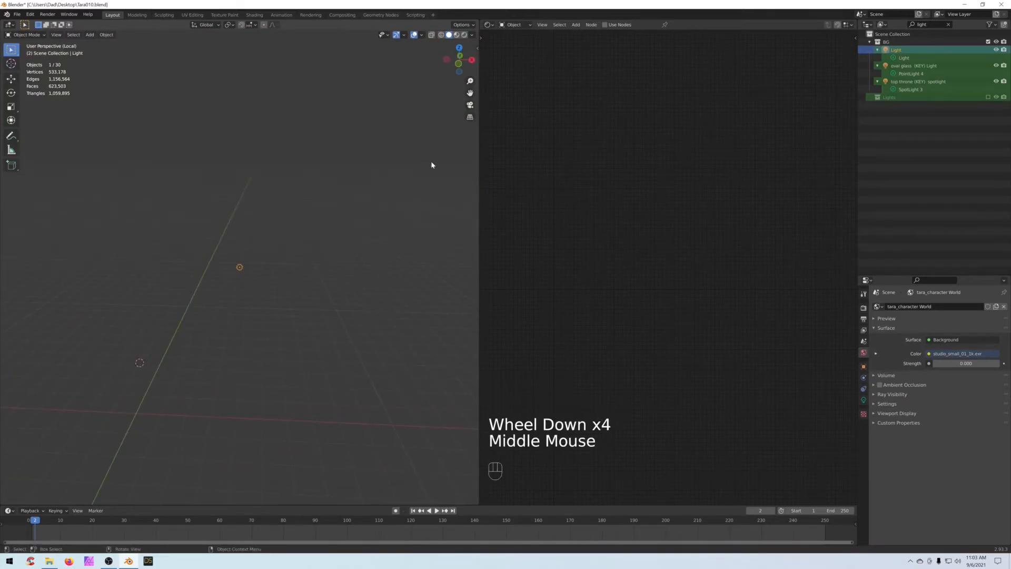
left_click(950, 25)
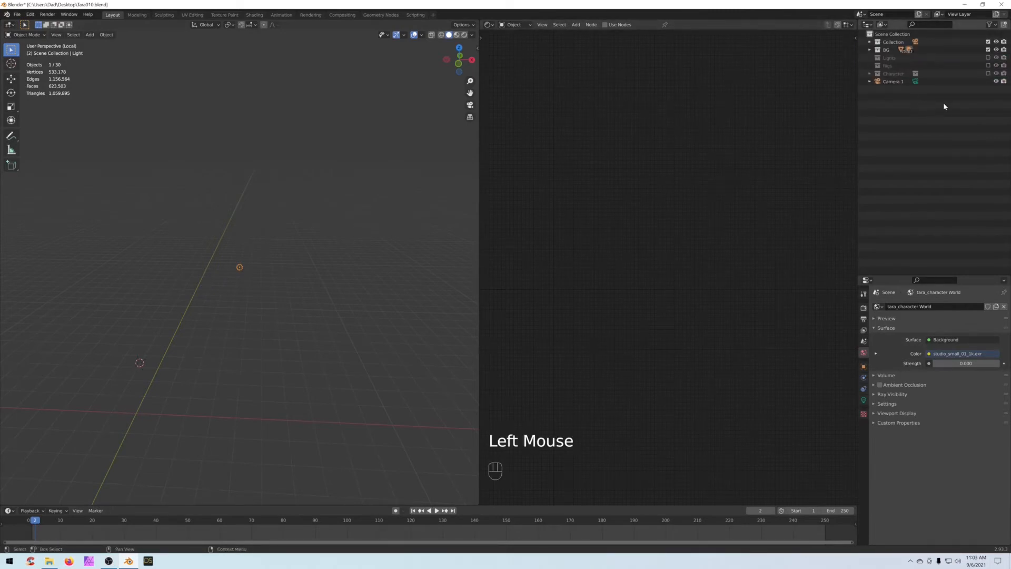
key("KP_Decimal")
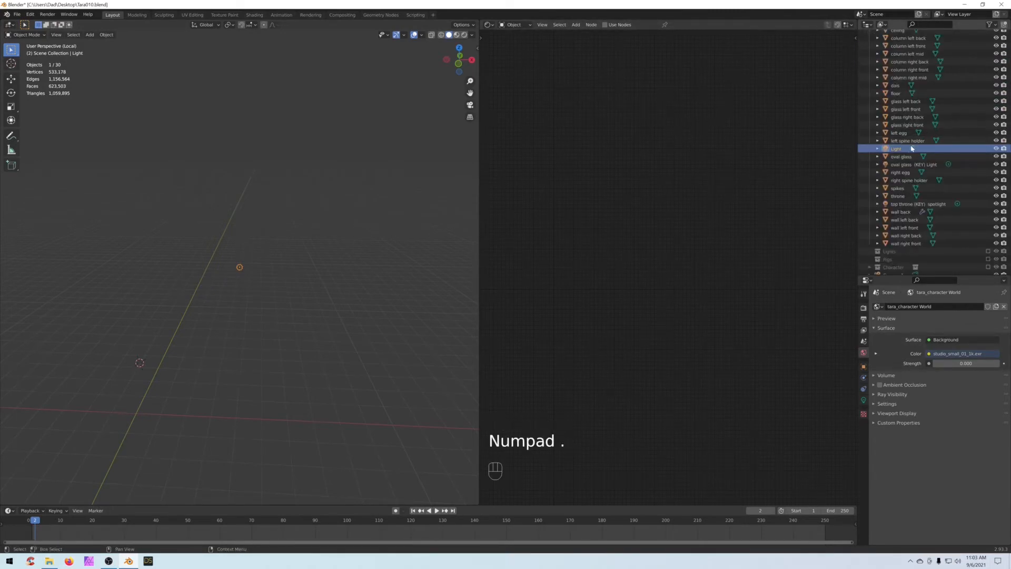
scroll(342, 219, "down", 3)
middle_click_drag(327, 219, 305, 223)
key("m")
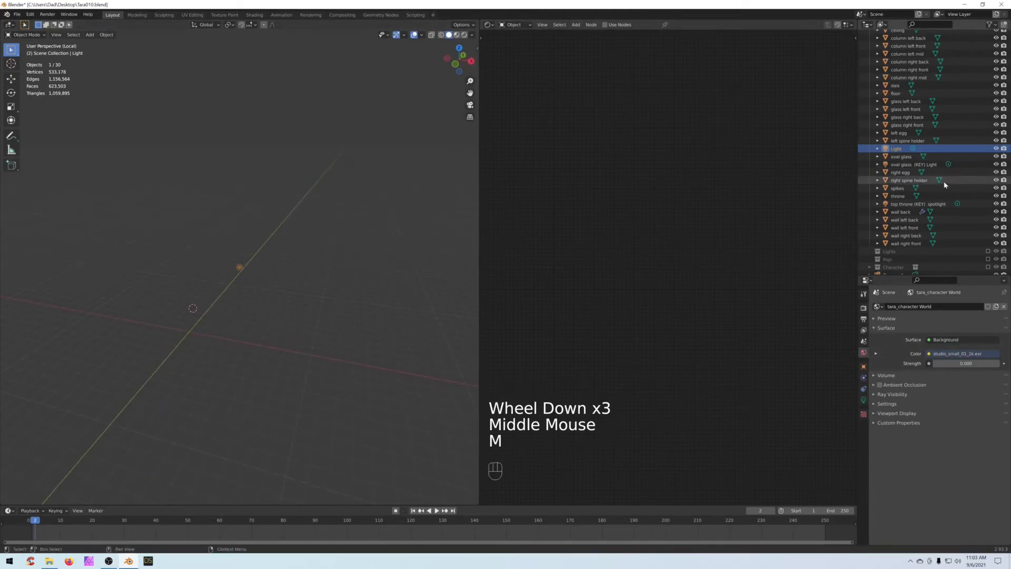
key("m")
left_click(911, 167)
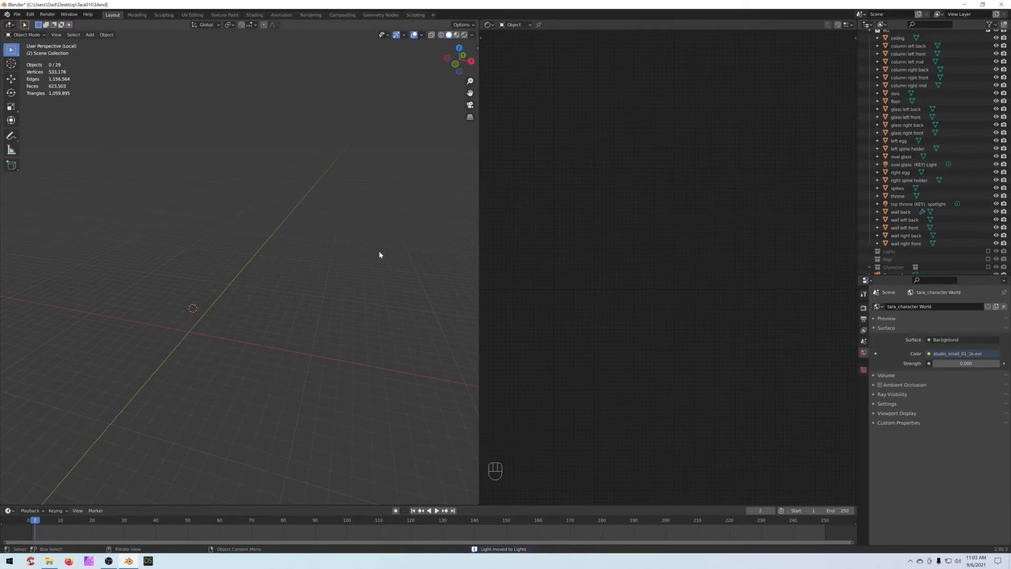
Step: Leave local view and move the top throne (KEY) spotlight into the Lights collection
key("slash")
scroll(295, 237, "up", 2)
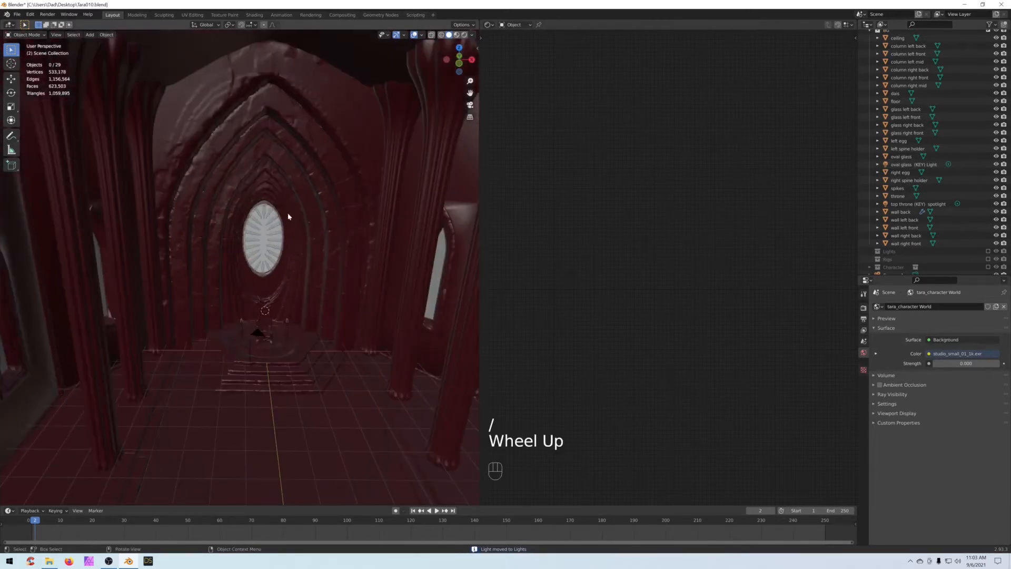
middle_click_drag(286, 217, 279, 174)
left_click(276, 73)
key("m")
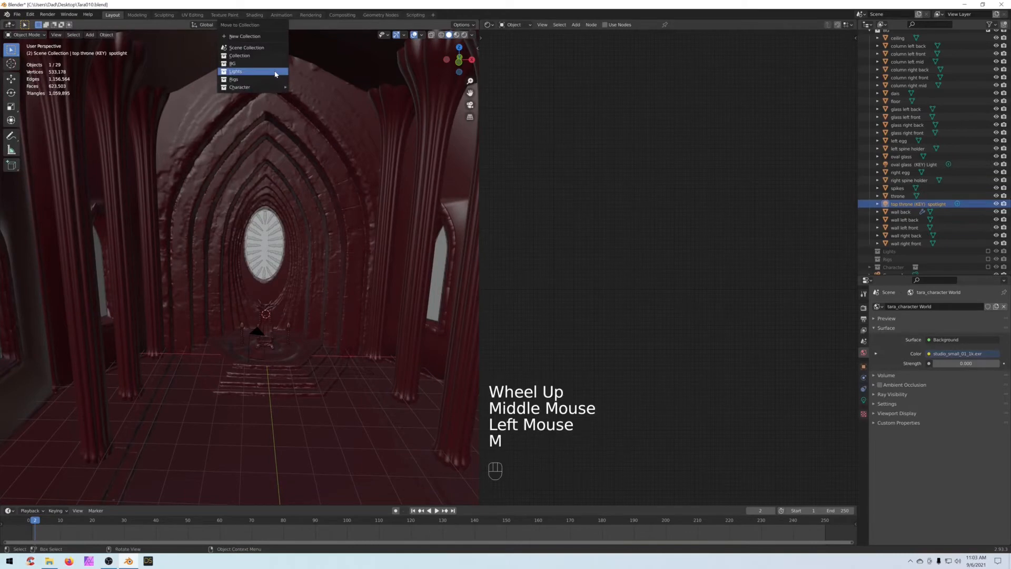
left_click(268, 72)
Step: Move the oval glass (KEY) Light behind the back wall into the Lights collection
scroll(268, 74, "down", 2)
middle_click_drag(268, 74, 288, 196)
left_click(285, 237)
key("m")
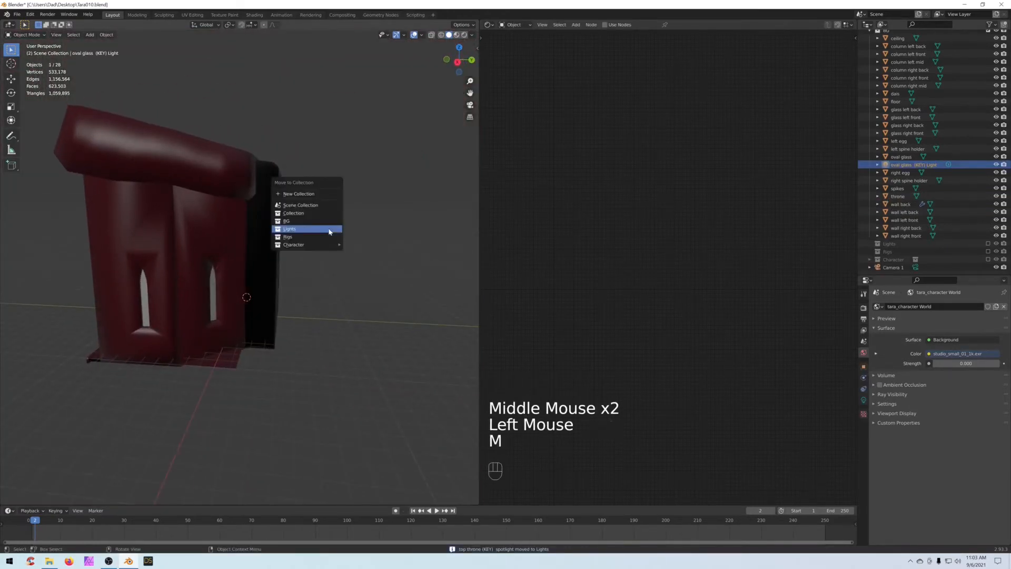
left_click(327, 228)
middle_click_drag(327, 228, 344, 244)
scroll(350, 242, "up", 1)
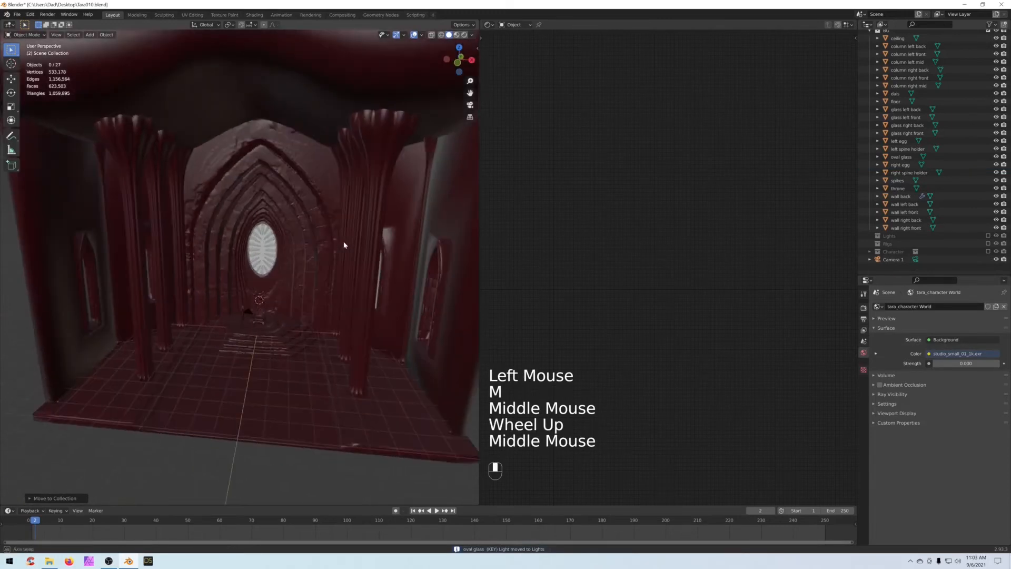
Step: Switch the viewport to rendered shading and select the oval glass to examine its material nodes
left_click(464, 34)
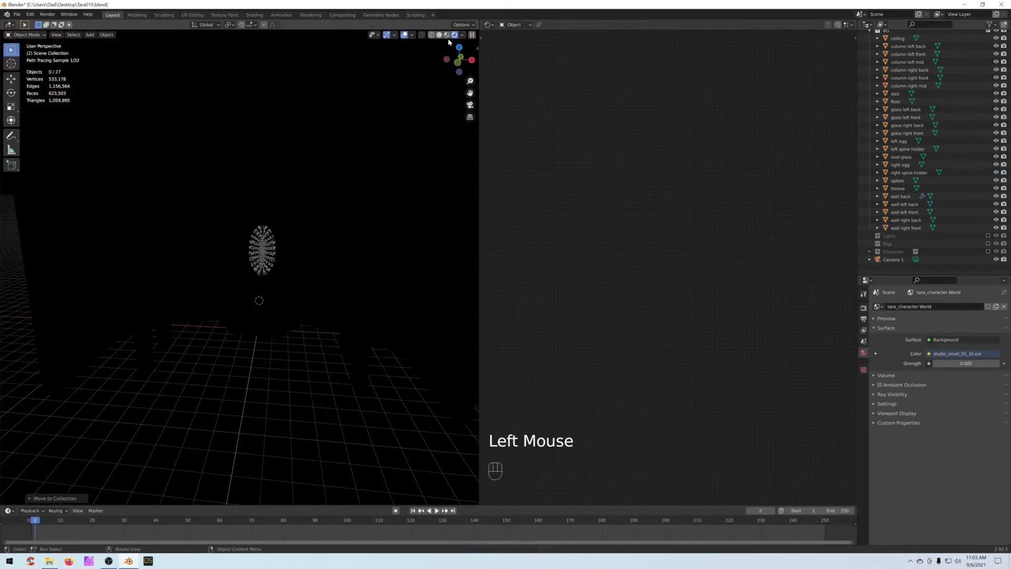
left_click(262, 249)
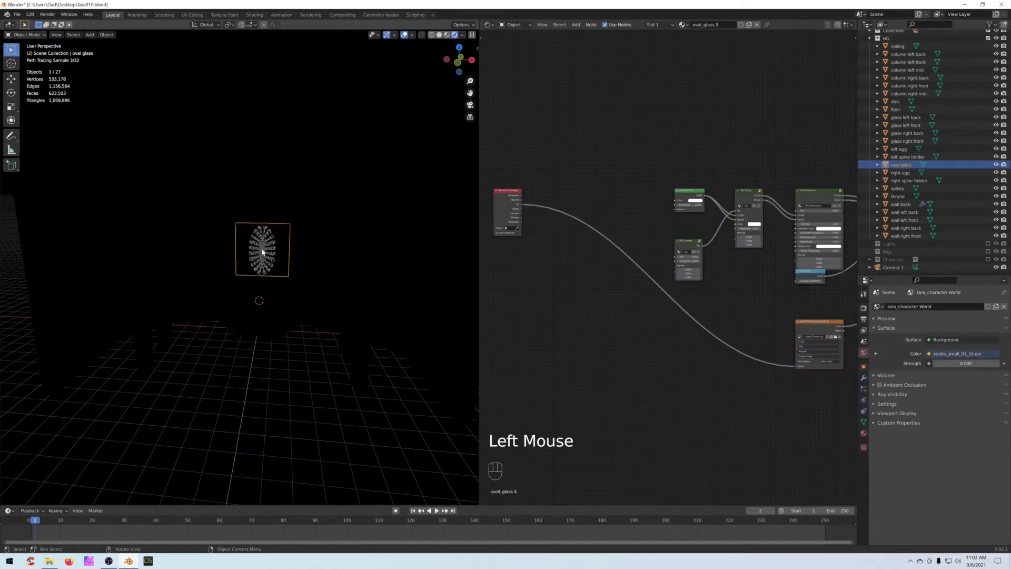
scroll(264, 247, "up", 3)
middle_click_drag(662, 120, 474, 88)
middle_click_drag(711, 114, 536, 114)
scroll(248, 234, "up", 2)
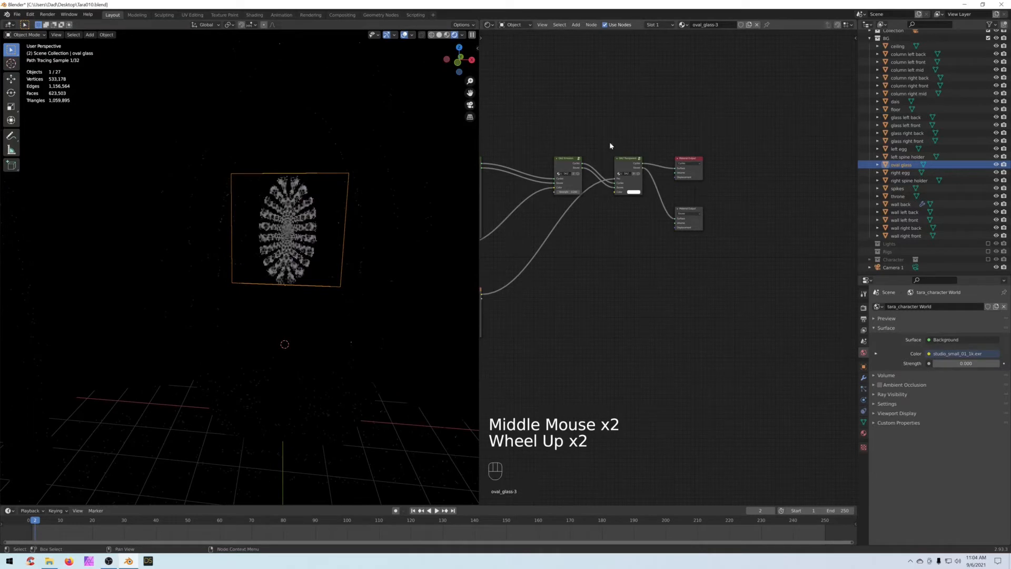
middle_click_drag(630, 143, 643, 151)
scroll(601, 158, "up", 2)
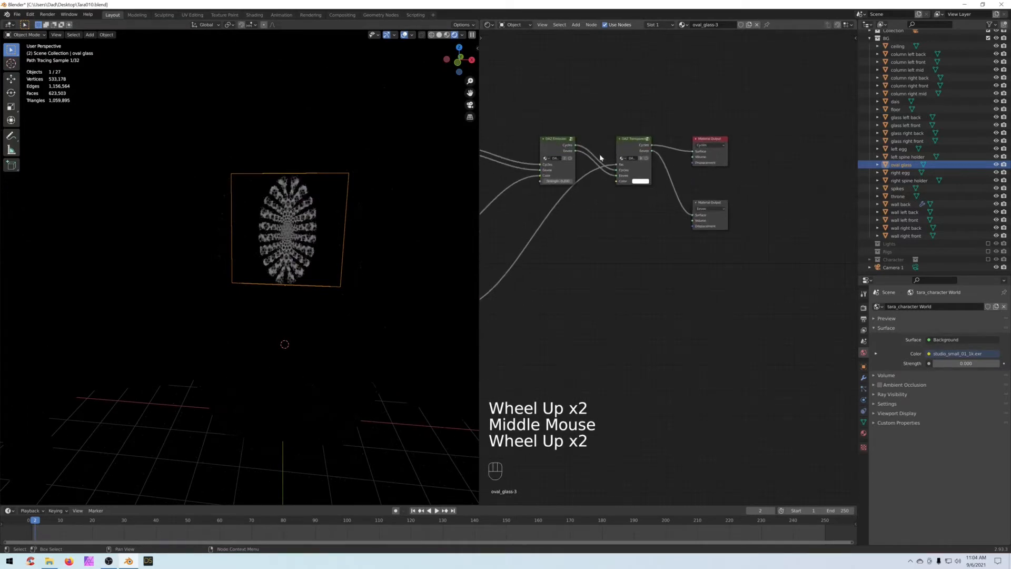
Step: Move the oval glass material's emission group node up, clear of the neighbouring nodes
left_click(548, 149)
left_click_drag(548, 149, 534, 106)
middle_click_drag(540, 189, 659, 220)
scroll(647, 219, "down", 2)
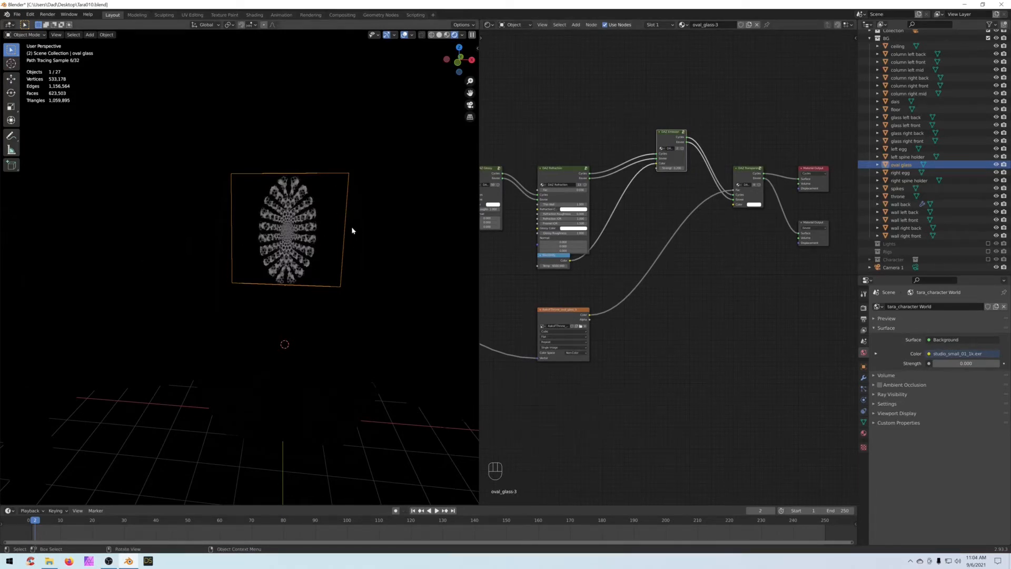
Step: Return the viewport to solid shading, select the throne, and look at it through the camera
left_click(439, 35)
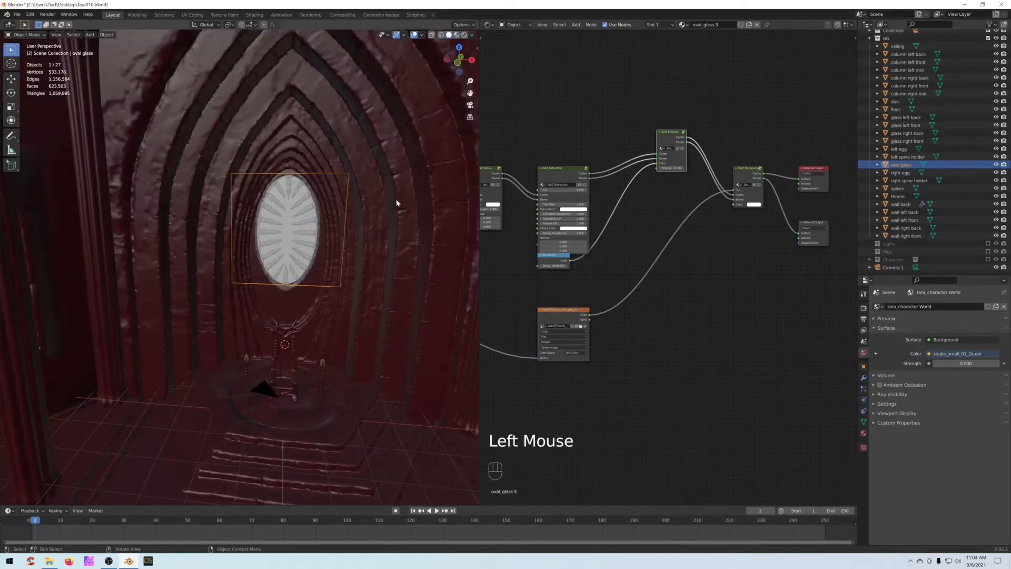
scroll(394, 203, "down", 4)
scroll(391, 211, "up", 2)
middle_click_drag(392, 211, 318, 180, "shift")
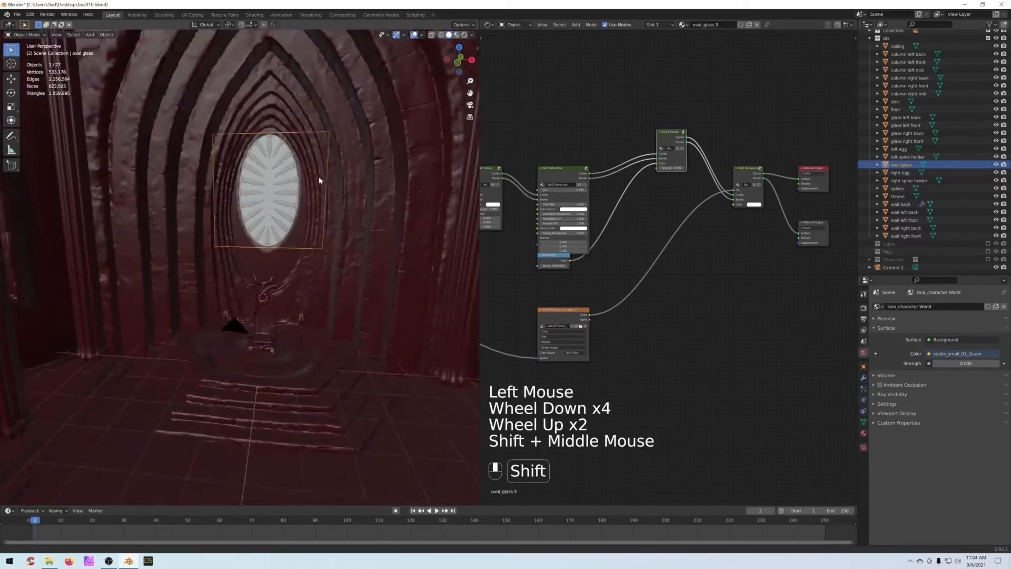
scroll(318, 190, "up", 3)
left_click(277, 203)
scroll(350, 200, "up", 2)
middle_click_drag(350, 201, 323, 273, "shift")
scroll(327, 263, "up", 2)
scroll(290, 274, "down", 3)
key("KP_0")
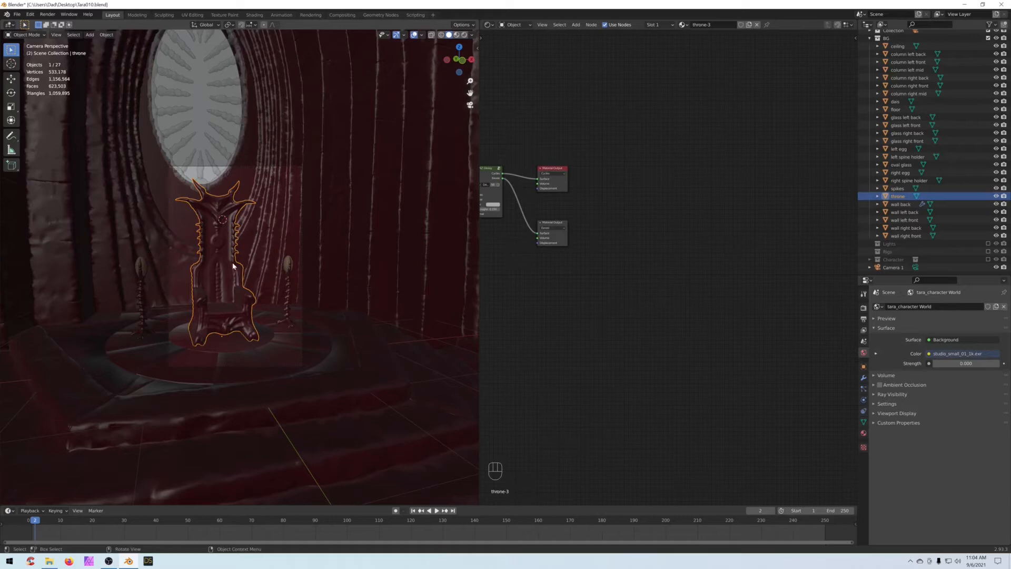
Step: Examine the throne, dais and surrounding walls from several sides and return to the camera view
middle_click_drag(233, 261, 107, 149)
scroll(256, 261, "down", 2)
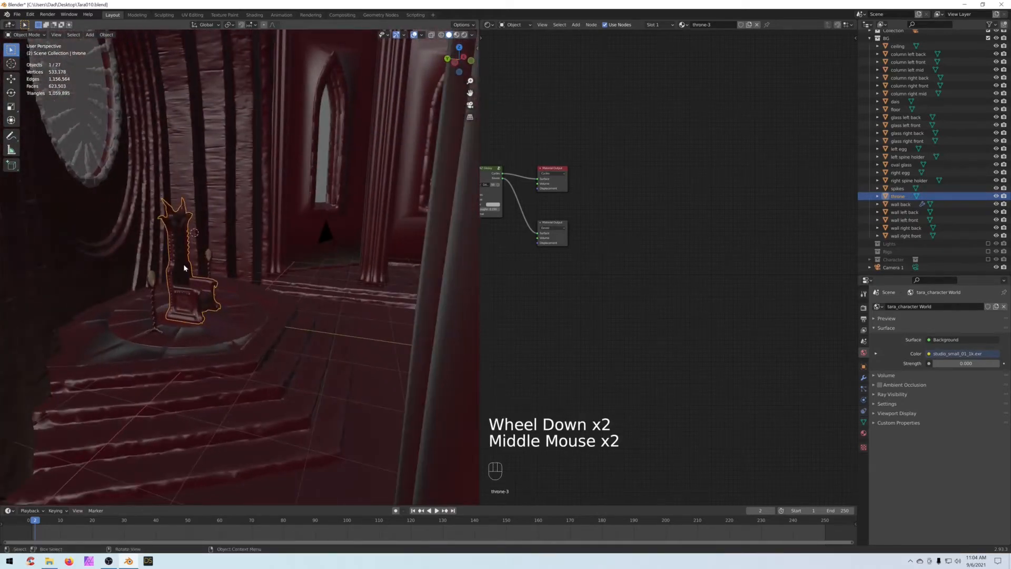
middle_click_drag(168, 248, 172, 272)
scroll(228, 253, "up", 2)
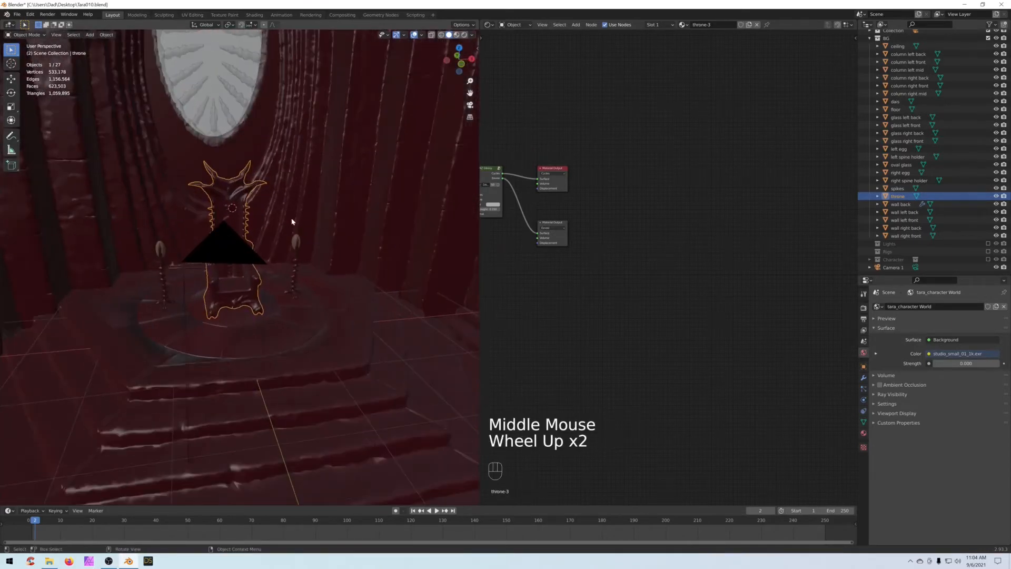
middle_click_drag(292, 221, 158, 223)
scroll(186, 221, "down", 2)
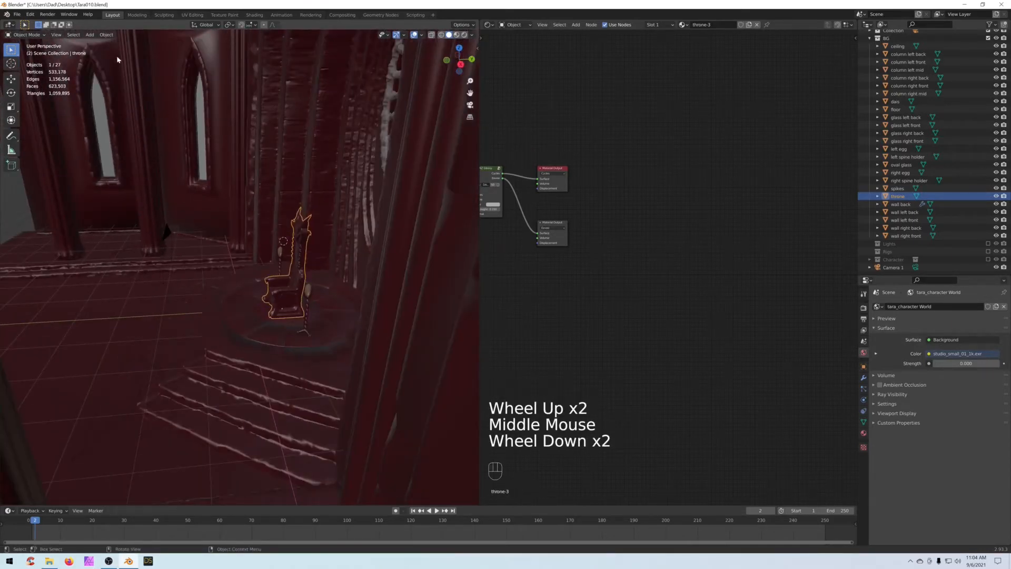
middle_click_drag(210, 221, 267, 217)
scroll(289, 274, "up", 2)
scroll(279, 267, "up", 4)
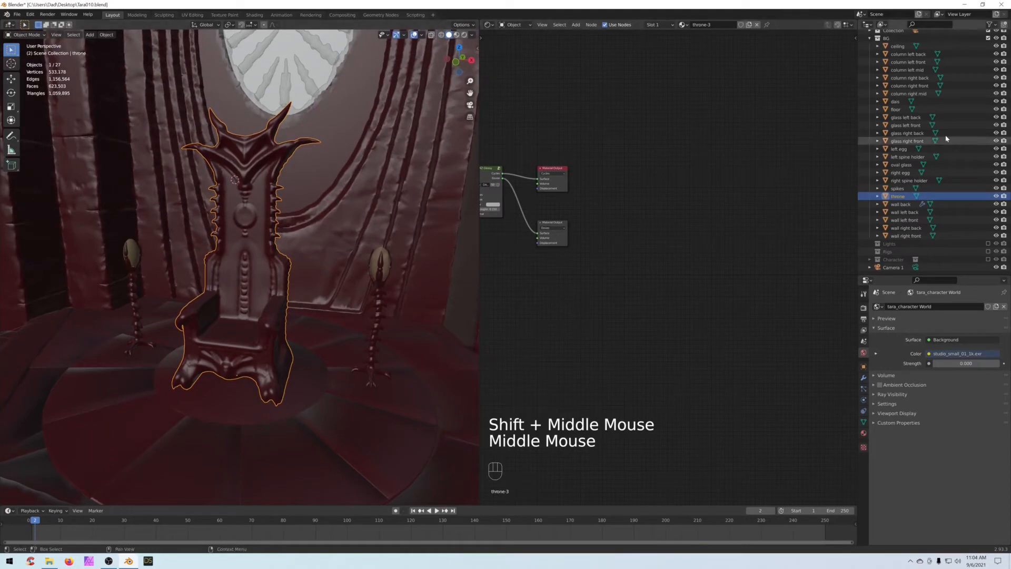
scroll(948, 143, "up", 2)
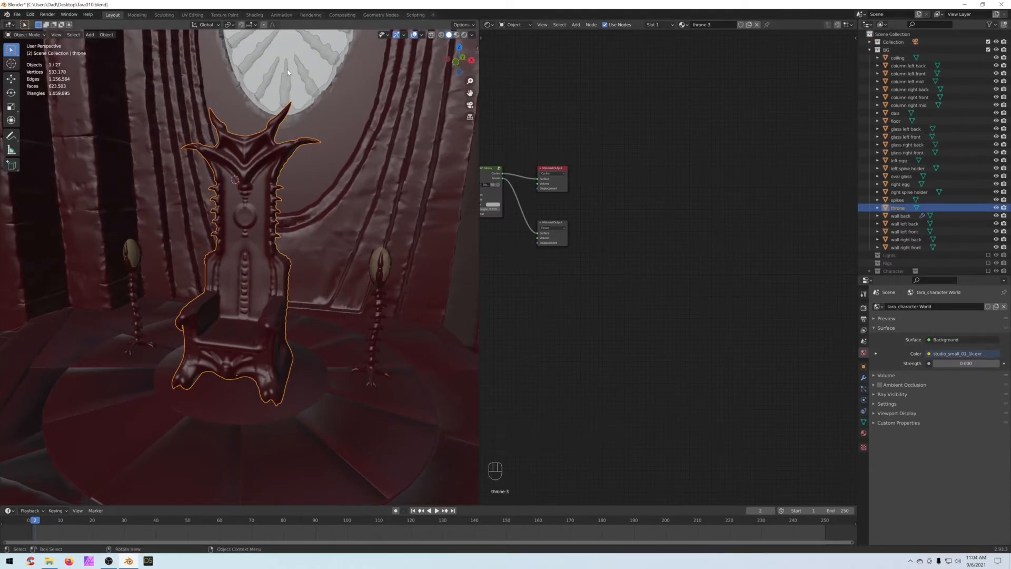
key("KP_0")
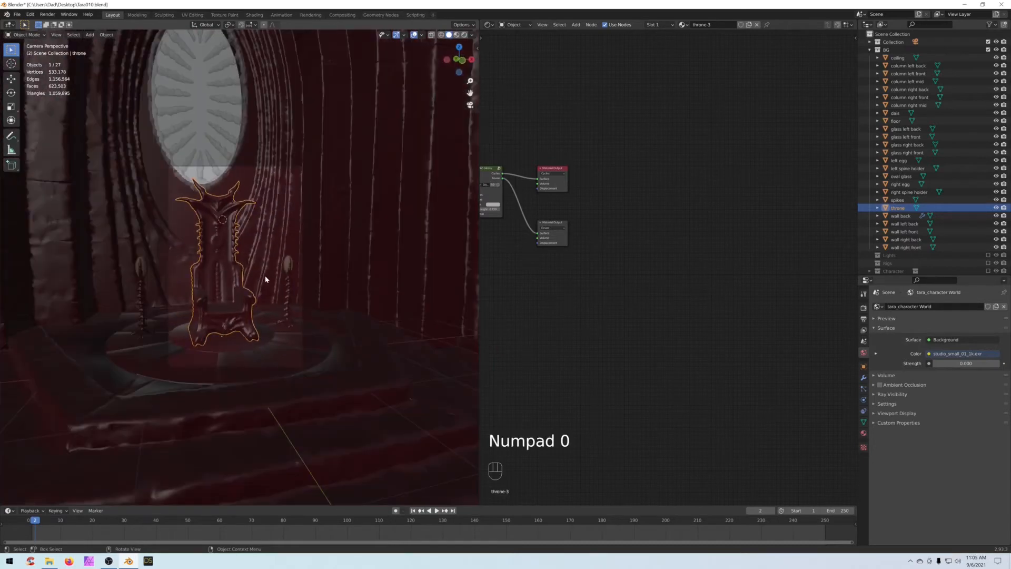
Step: Apply the 4K UHDTV 2160p preset to the render dimensions
left_click(864, 307)
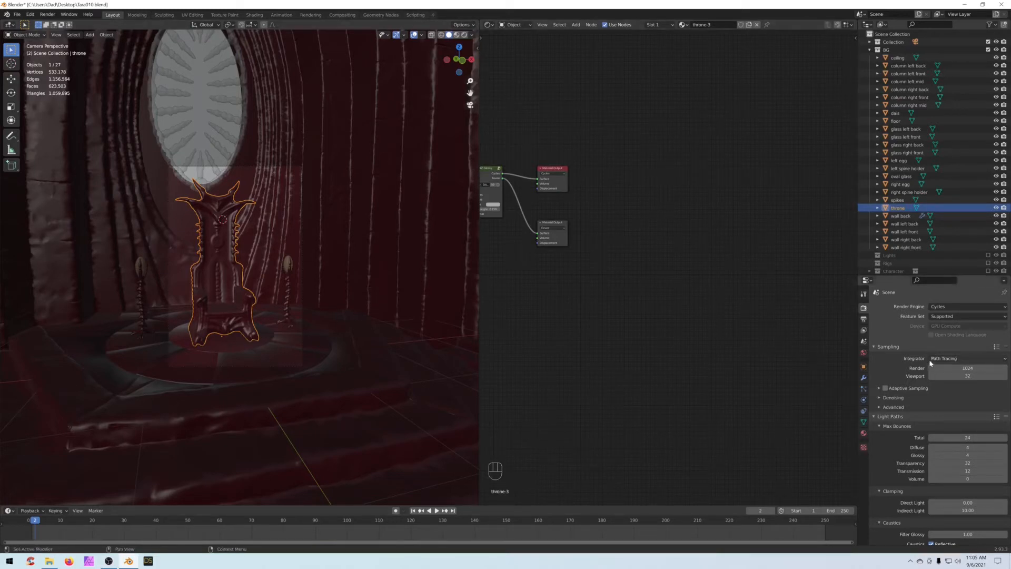
left_click(864, 321)
left_click(996, 304)
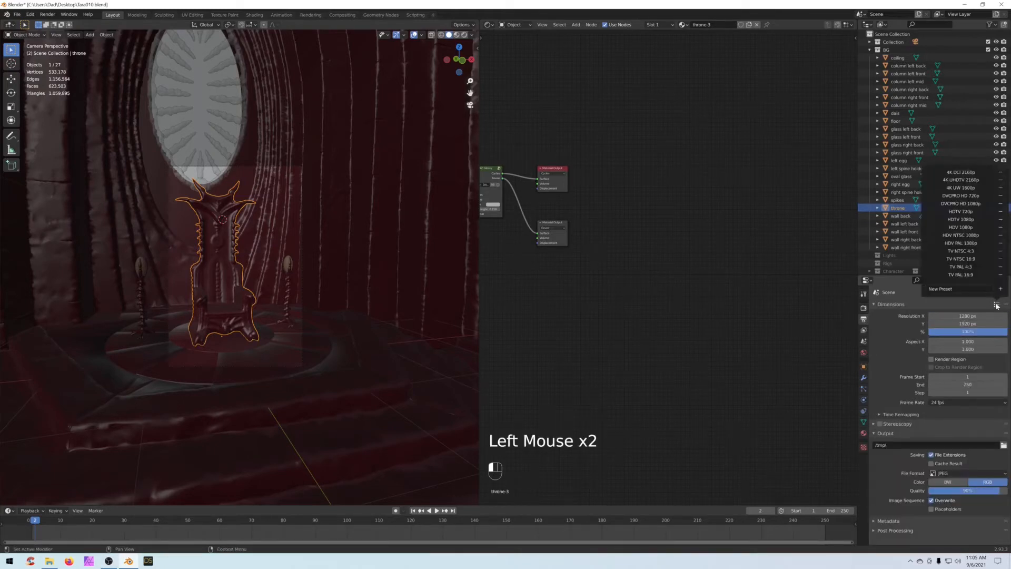
left_click(952, 181)
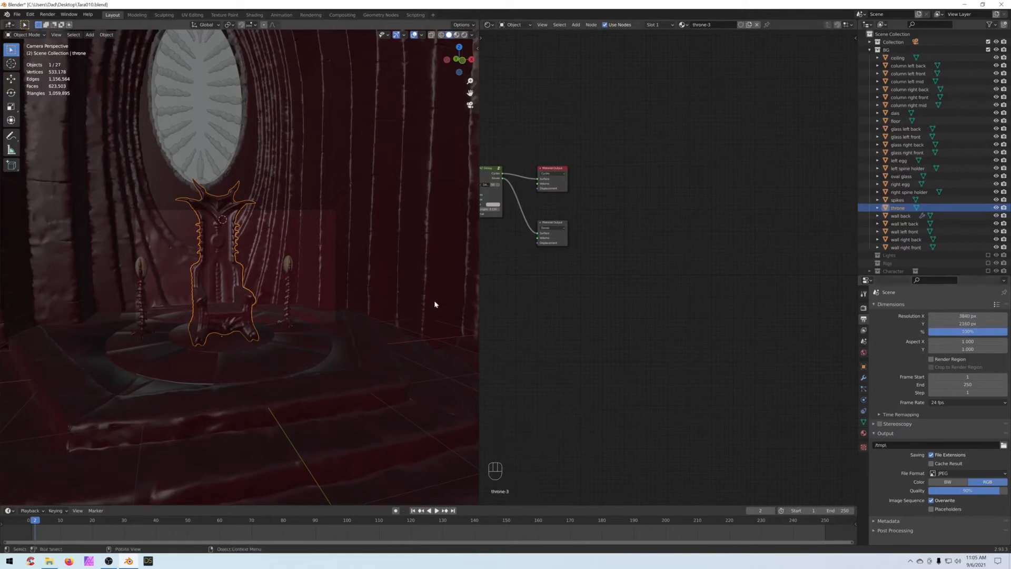
Step: Lock the camera to the view, reframe it from the front on the throne and steps, and unlock it
key("n")
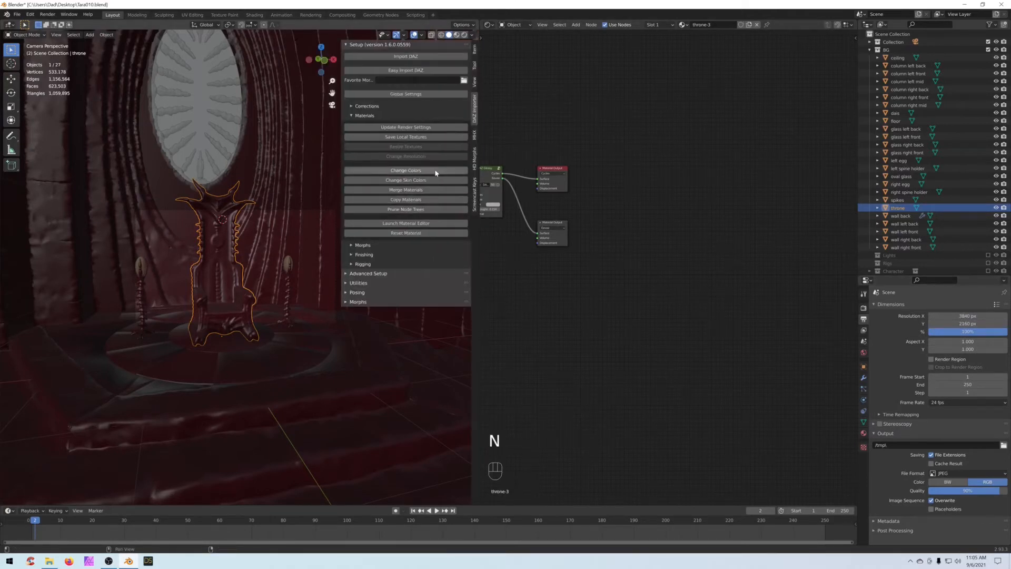
left_click(474, 83)
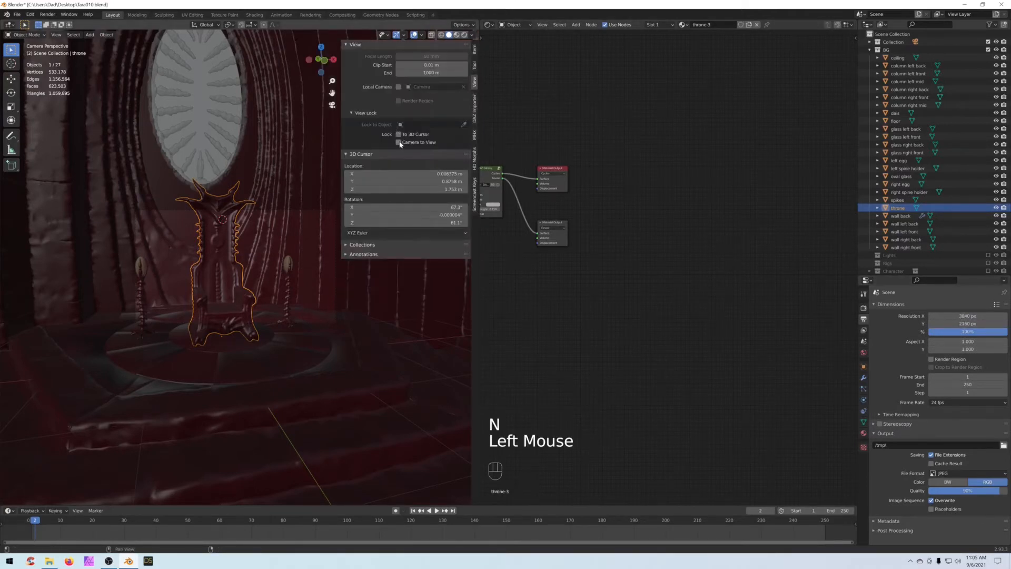
middle_click_drag(261, 278, 230, 288)
scroll(260, 291, "down", 2)
scroll(230, 288, "down", 1)
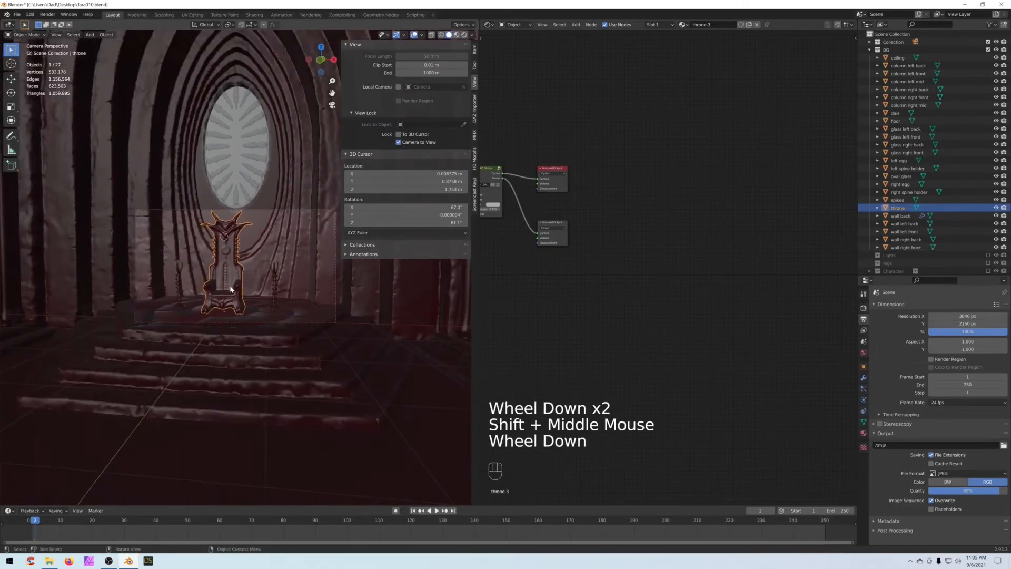
left_click(399, 141)
double_click(399, 141)
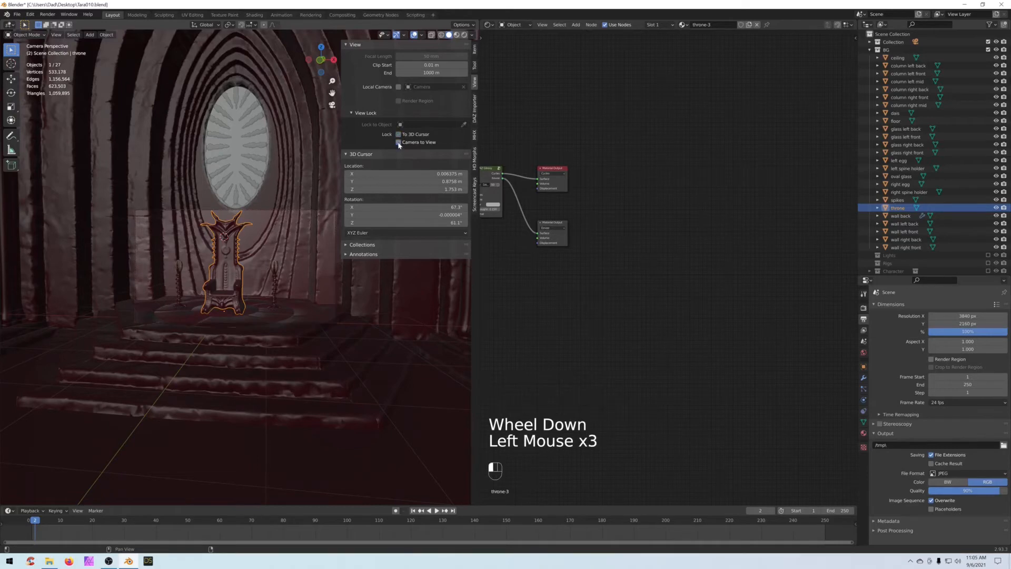
Step: Lock the camera to the view again, adjust the throne's framing slightly, and unlock it to check the frame
scroll(292, 315, "up", 3)
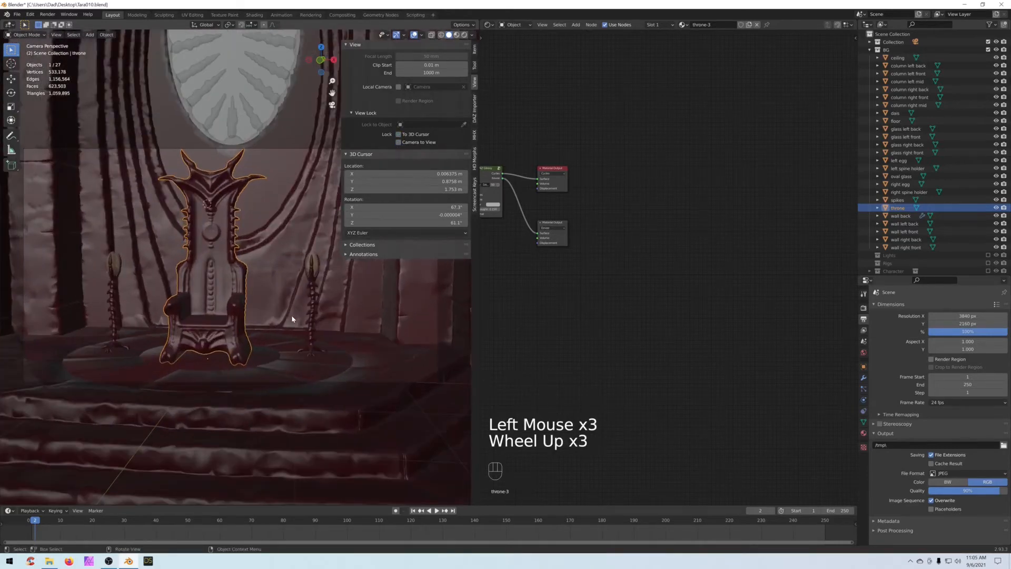
mouse_move(292, 315)
middle_mouse_down("shift")
mouse_move(252, 339)
mouse_move(310, 314)
middle_mouse_up("shift")
left_click(411, 142)
scroll(307, 293, "down", 1)
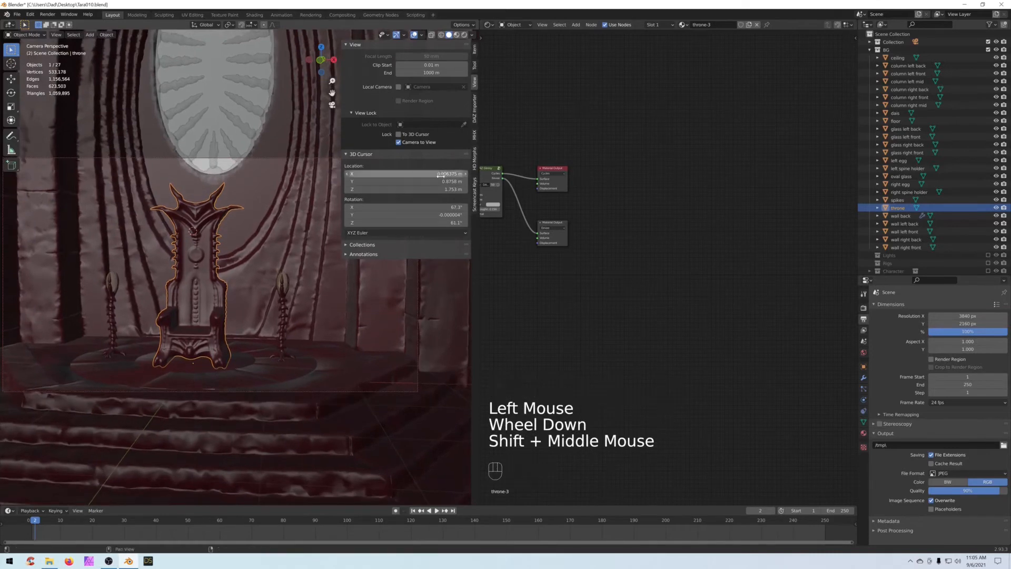
left_click(420, 143)
scroll(241, 322, "up", 1)
middle_click_drag(241, 323, 266, 335, "shift")
scroll(247, 339, "down", 2)
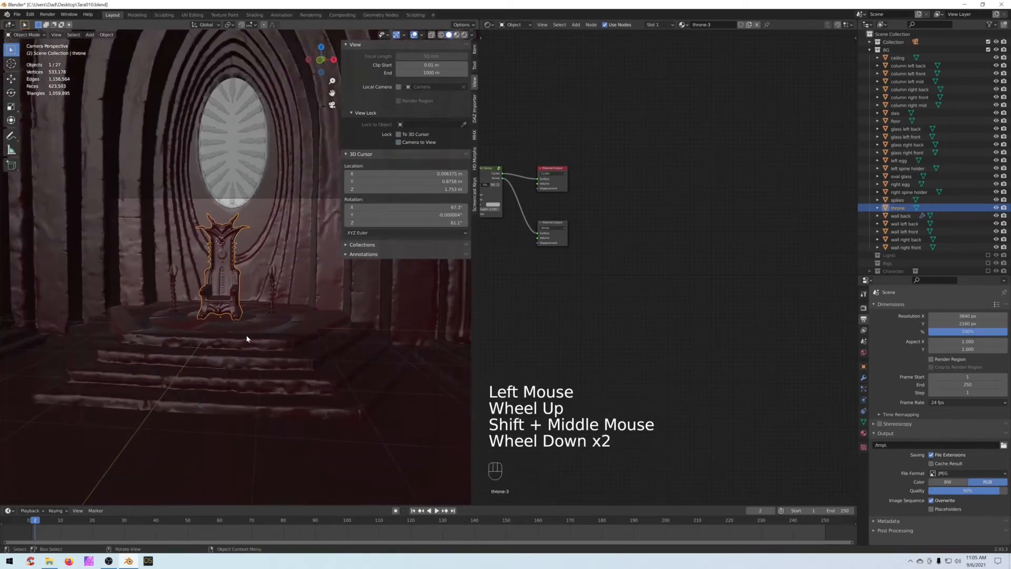
scroll(247, 339, "down", 2)
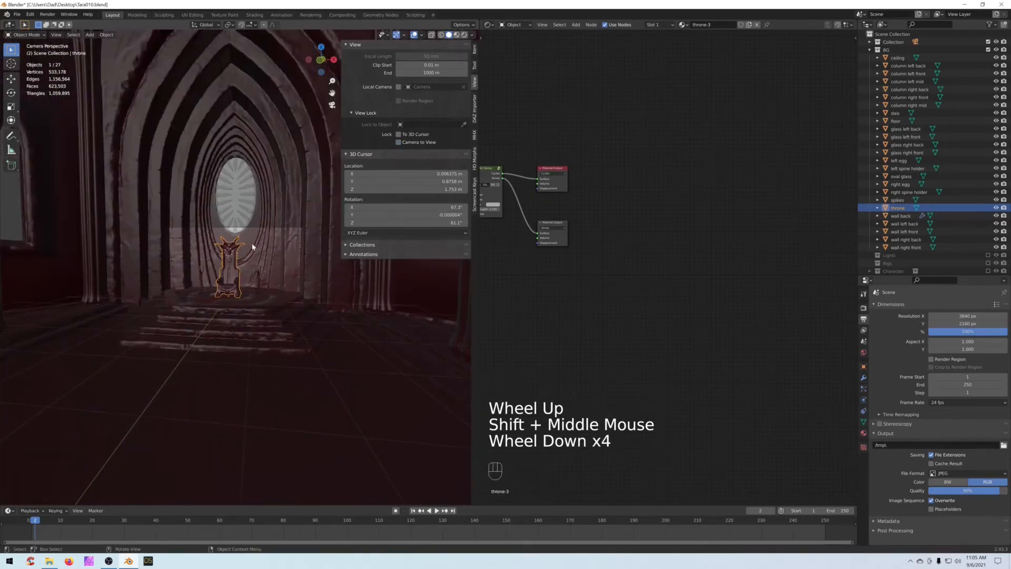
scroll(139, 264, "down", 1)
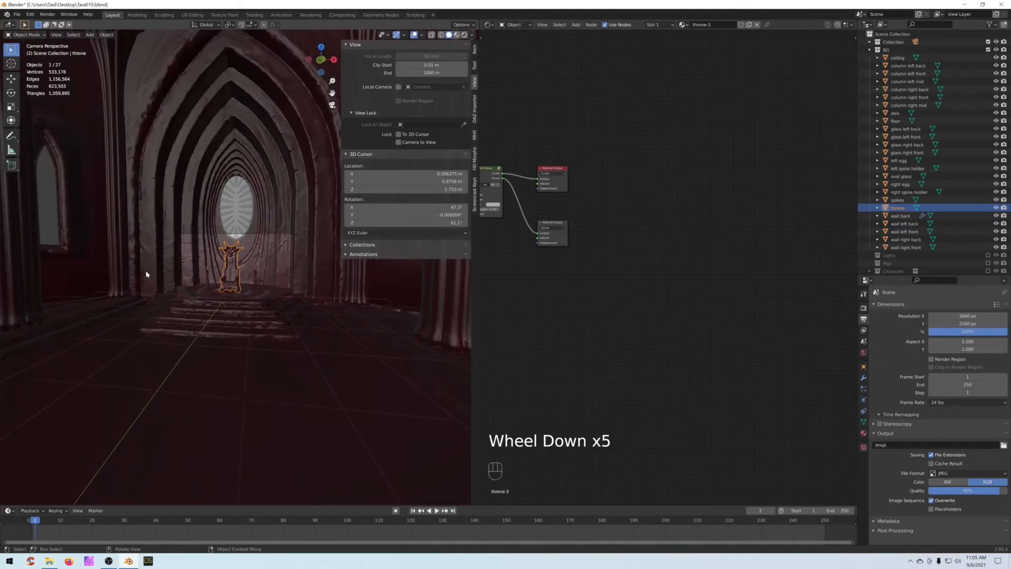
scroll(202, 286, "up", 5)
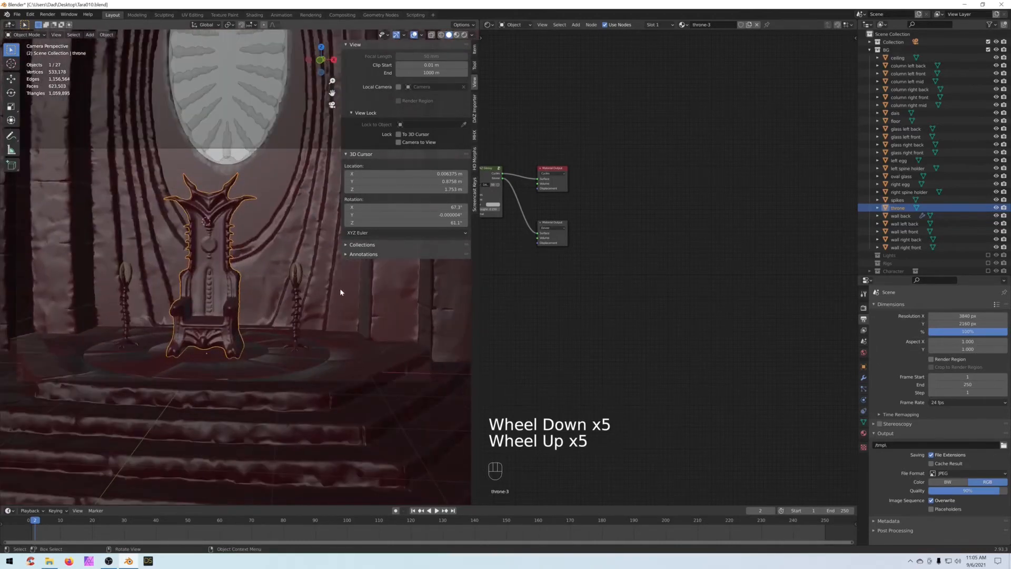
Step: Hide the viewport's sidebar and isolate the throne in local view
key("n")
scroll(372, 298, "up", 2)
scroll(203, 271, "up", 2)
middle_click_drag(253, 289, 215, 268, "shift")
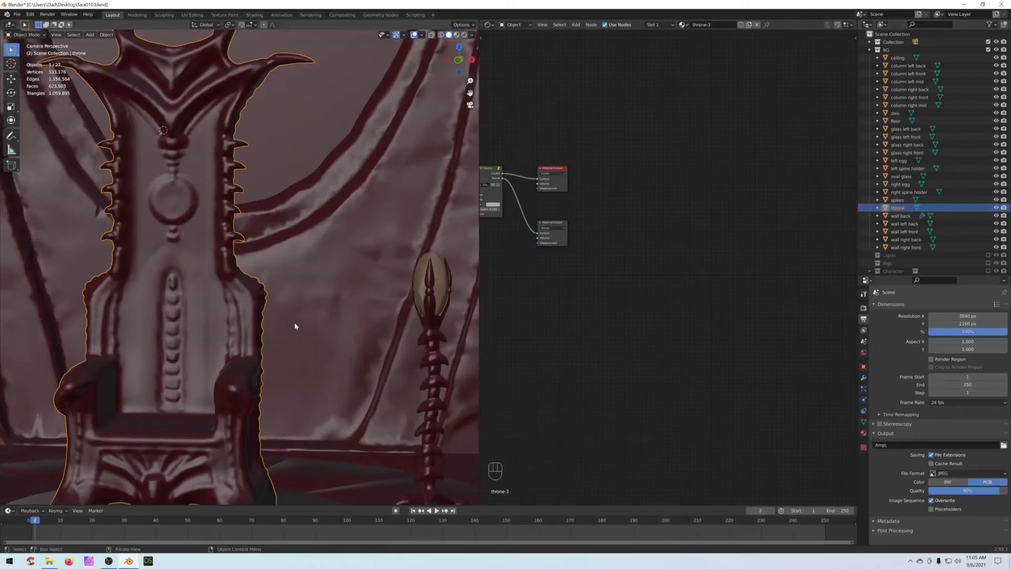
key("slash")
scroll(314, 316, "up", 3)
middle_click_drag(314, 316, 369, 313)
Step: Set the world background strength to 1.000 and show the isolated throne in rendered shading
left_click(863, 353)
left_click(940, 363)
left_click(463, 35)
scroll(371, 307, "up", 2)
middle_click_drag(370, 307, 328, 280, "shift")
middle_click_drag(664, 299, 671, 297)
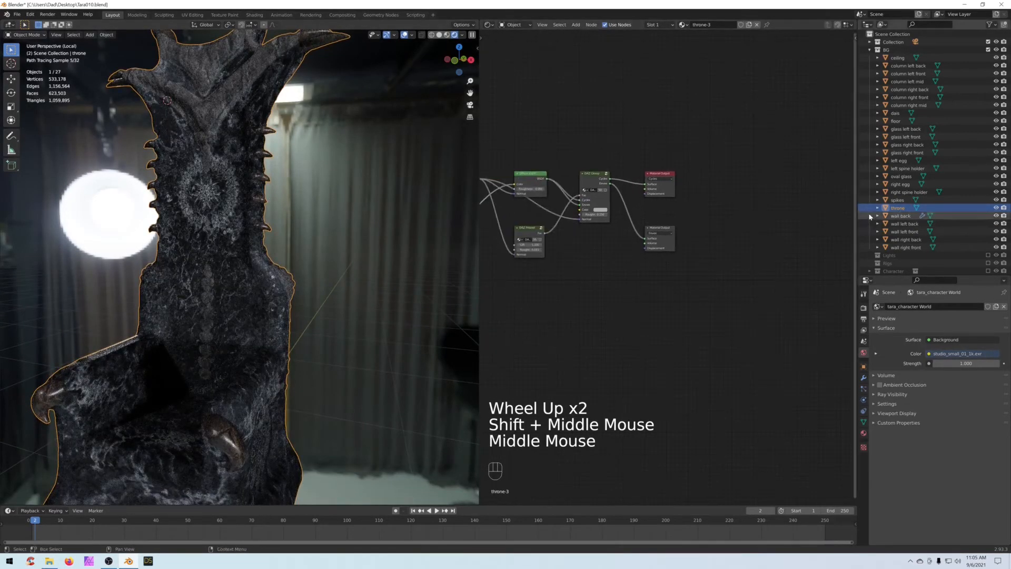
Step: Delete the Eevee Material Output from the throne-3 material and relink the glossy group's Cycles output to the remaining output's Surface
left_click(877, 207)
left_click(886, 216)
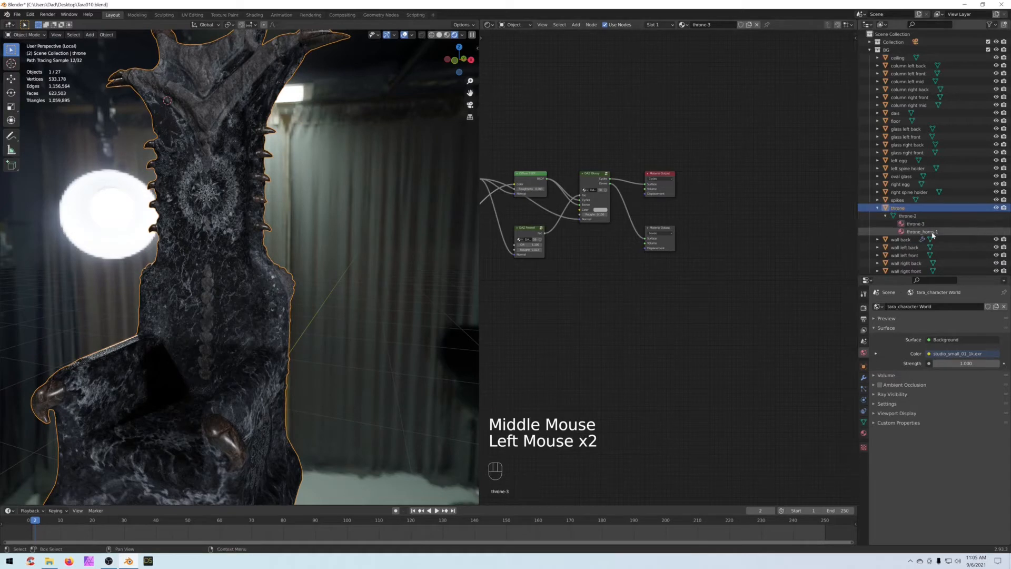
middle_click_drag(673, 236, 706, 251)
left_click(706, 252)
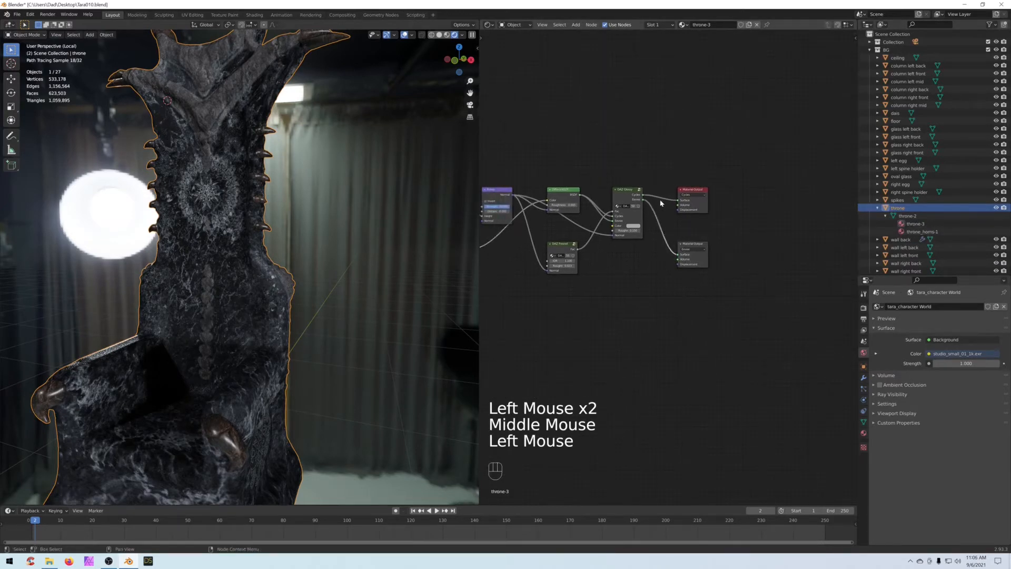
key("Delete")
left_click_drag(677, 202, 656, 196)
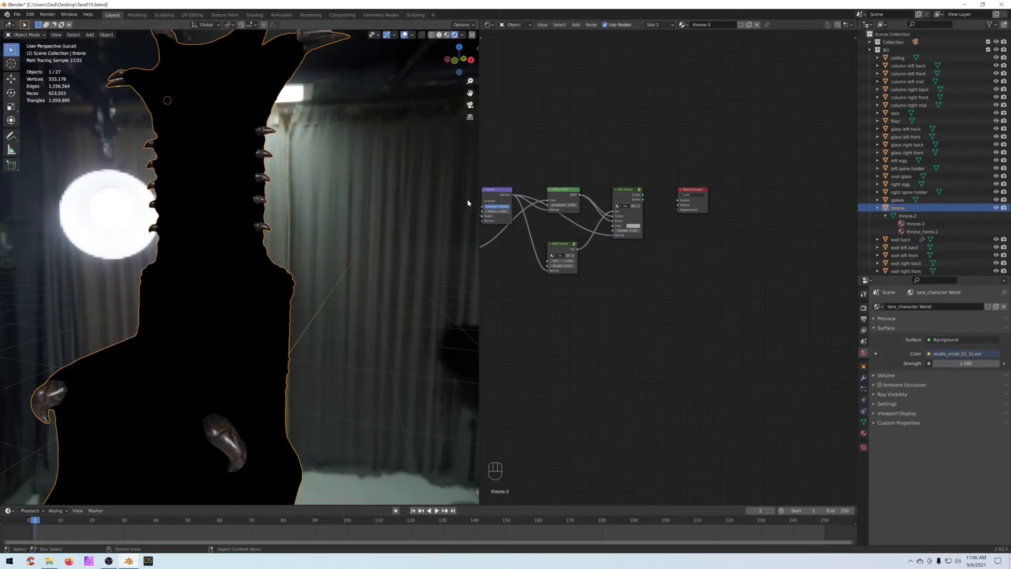
left_click_drag(643, 195, 681, 200)
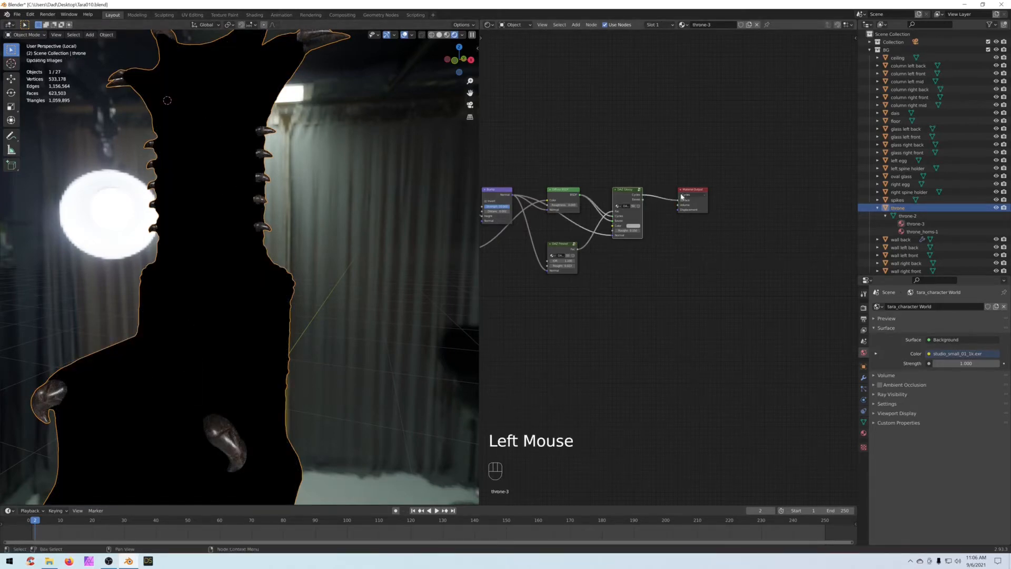
Step: Open the throne_horns-1 material's nodes and shift its image texture node slightly upward
middle_click_drag(621, 148, 659, 153)
left_click(910, 232)
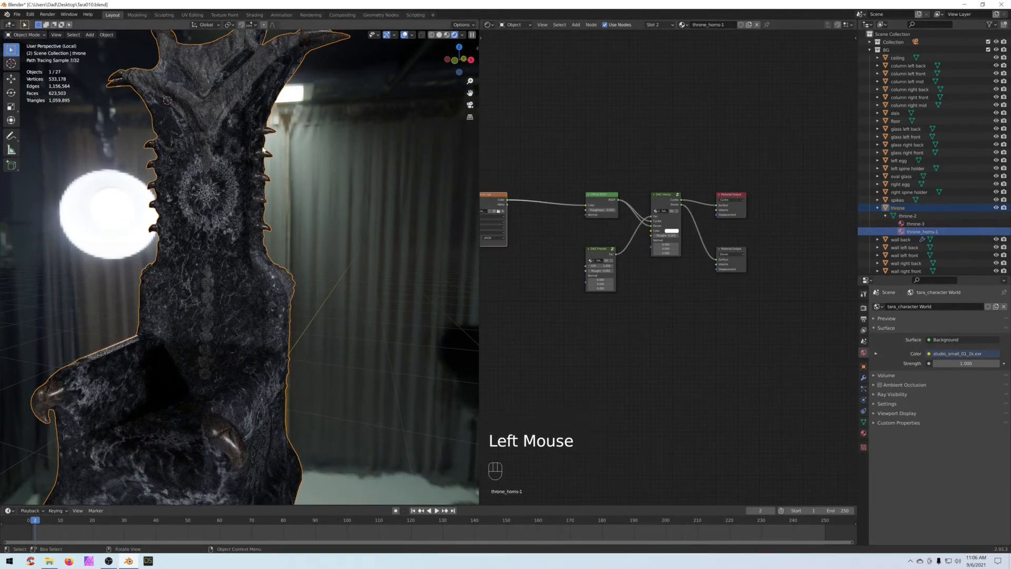
scroll(684, 319, "up", 2)
middle_click_drag(684, 320, 751, 321)
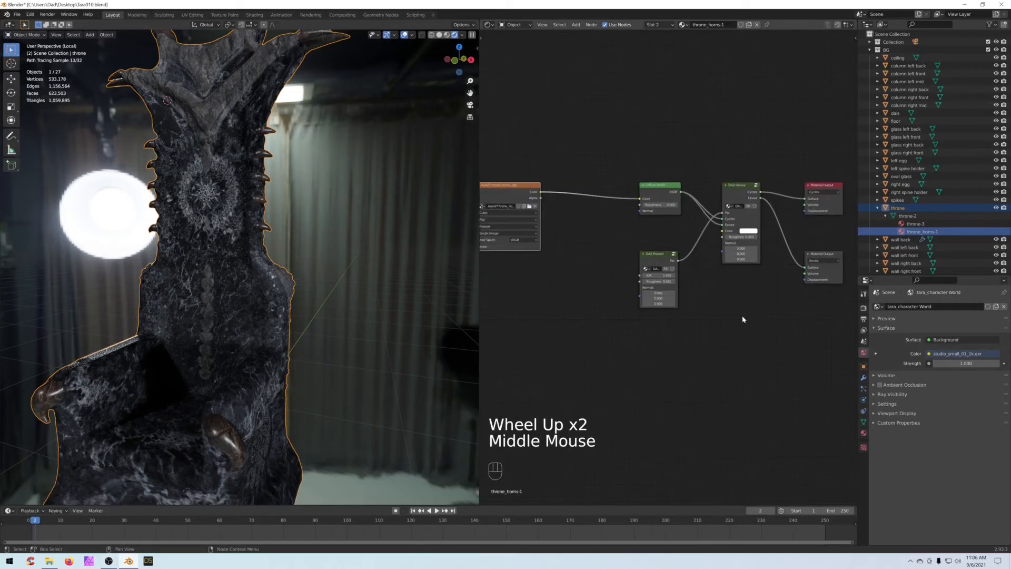
scroll(664, 324, "down", 3)
middle_click_drag(561, 324, 574, 323)
scroll(576, 323, "up", 1)
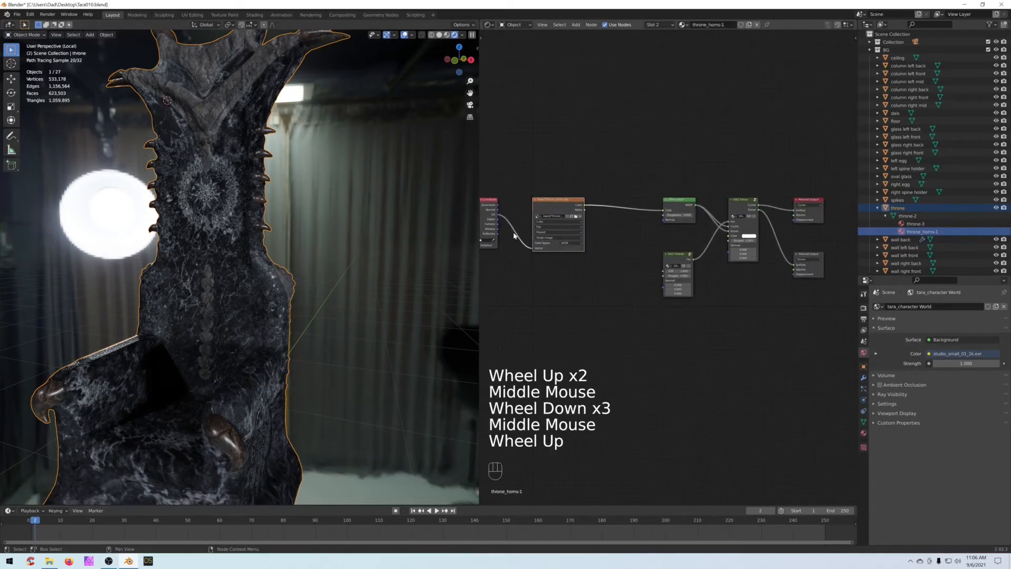
left_click(561, 206)
left_click_drag(560, 206, 558, 195)
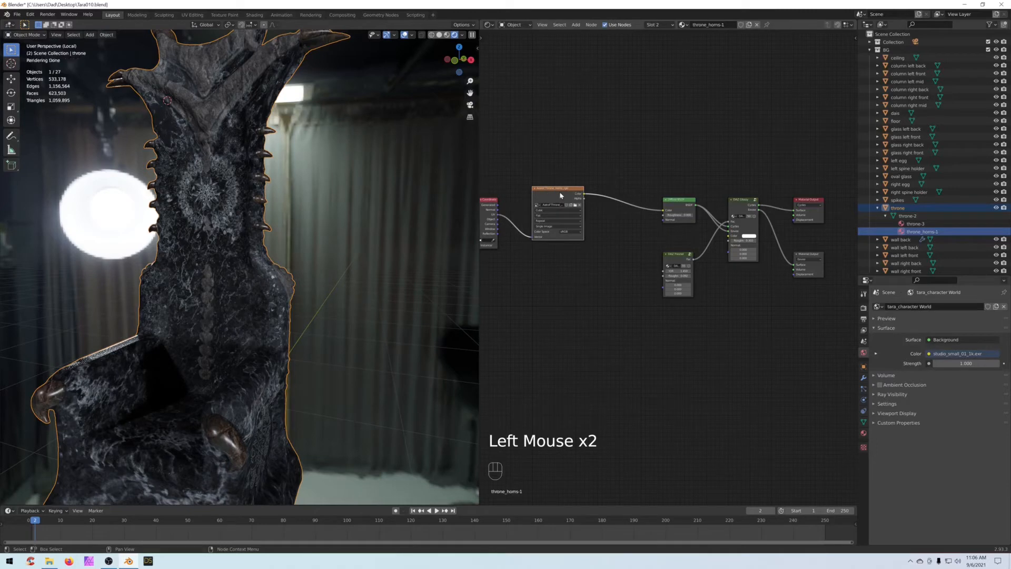
Step: Delete the Eevee Material Output and all the old shader nodes from throne_horns-1, keeping the image texture and Cycles output
middle_click_drag(663, 193, 585, 206)
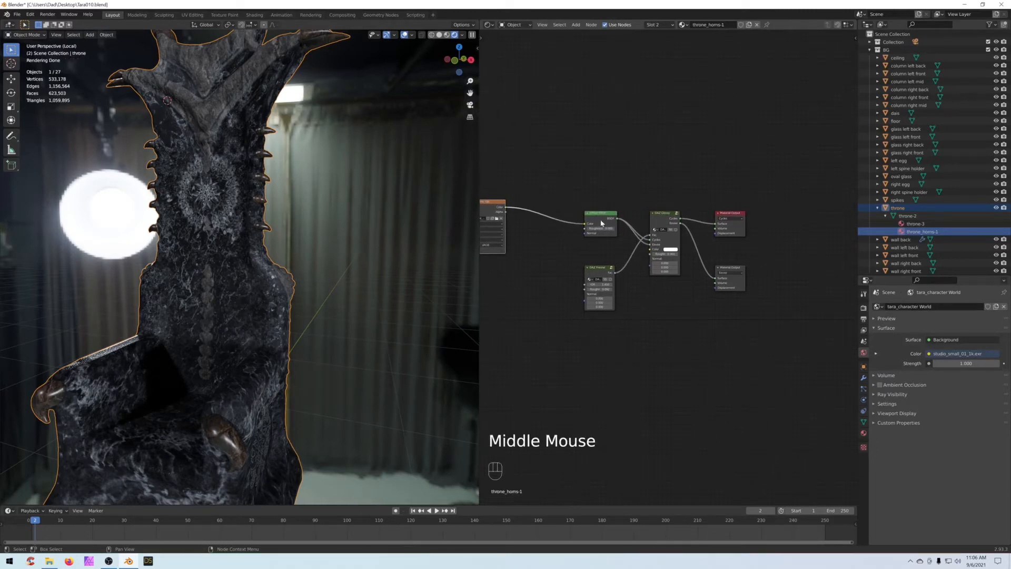
left_click(735, 274)
key("Delete")
left_click_drag(699, 155, 488, 424)
left_click(633, 343)
left_click_drag(688, 176, 574, 333)
key("Delete")
Step: Add a Principled BSDF shader to throne_horns-1 and link its BSDF output to the Material Output's Surface
key("shift+a")
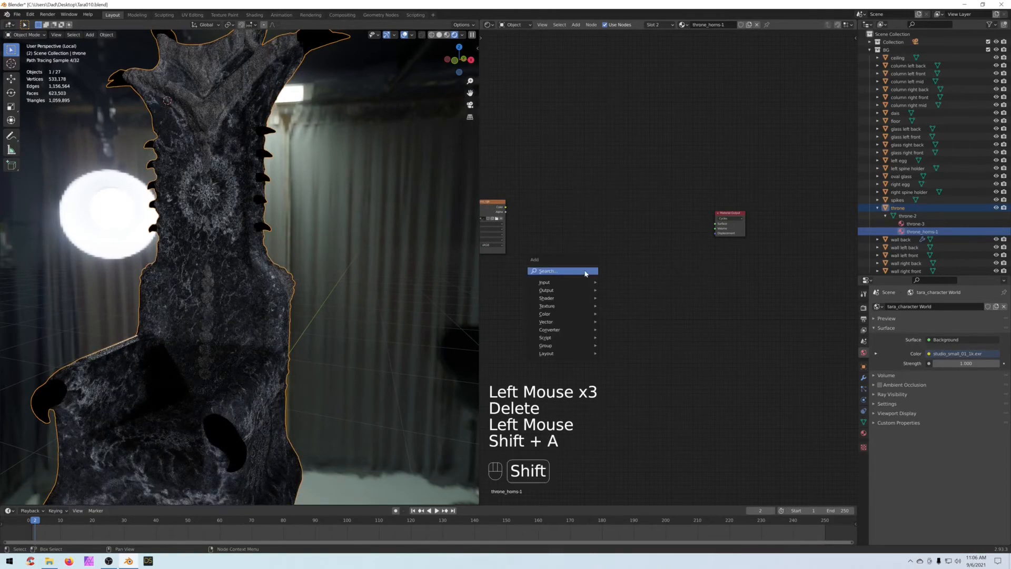
mouse_move(558, 298)
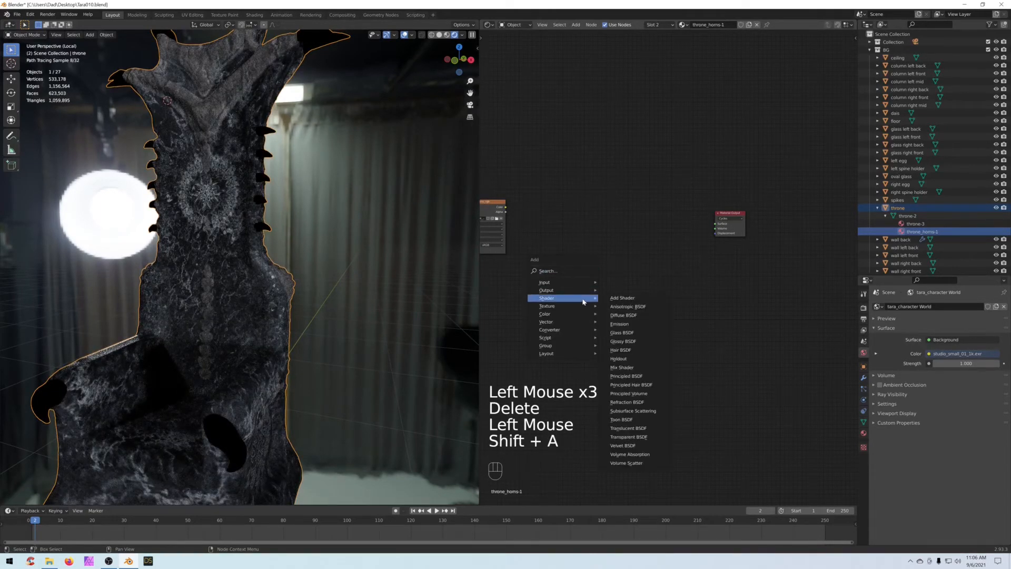
left_click(639, 377)
left_click(623, 177)
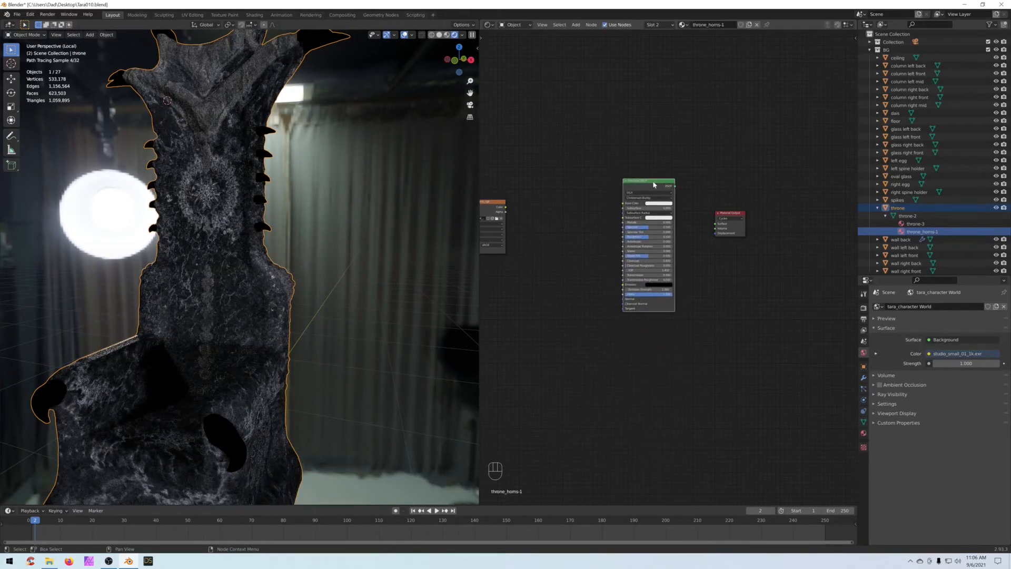
left_click_drag(677, 186, 715, 224)
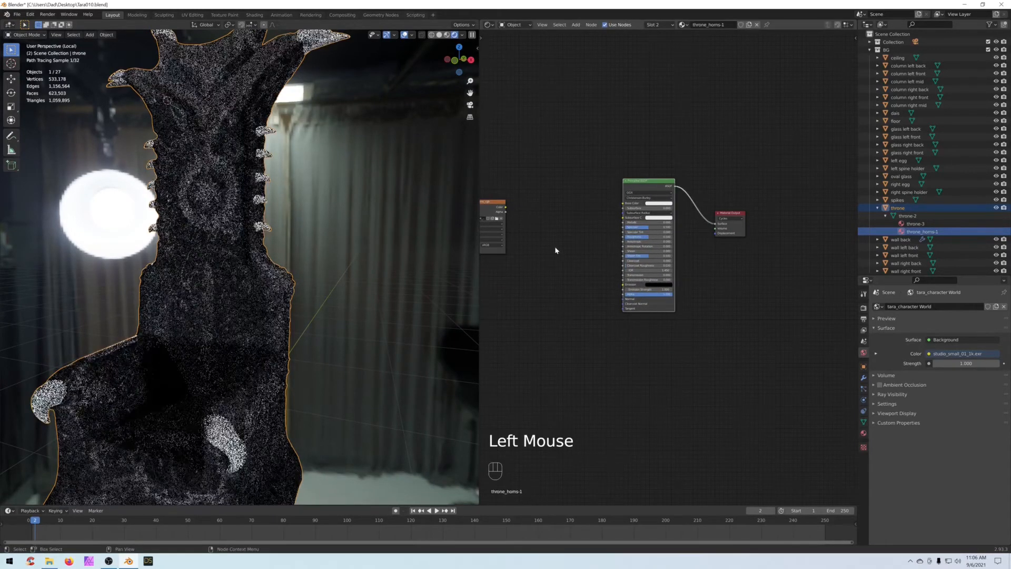
Step: Link the horn texture's Color to the Principled BSDF's Base Color and tidy the texture node's position
middle_click_drag(548, 239, 616, 249)
left_click_drag(573, 216, 691, 213)
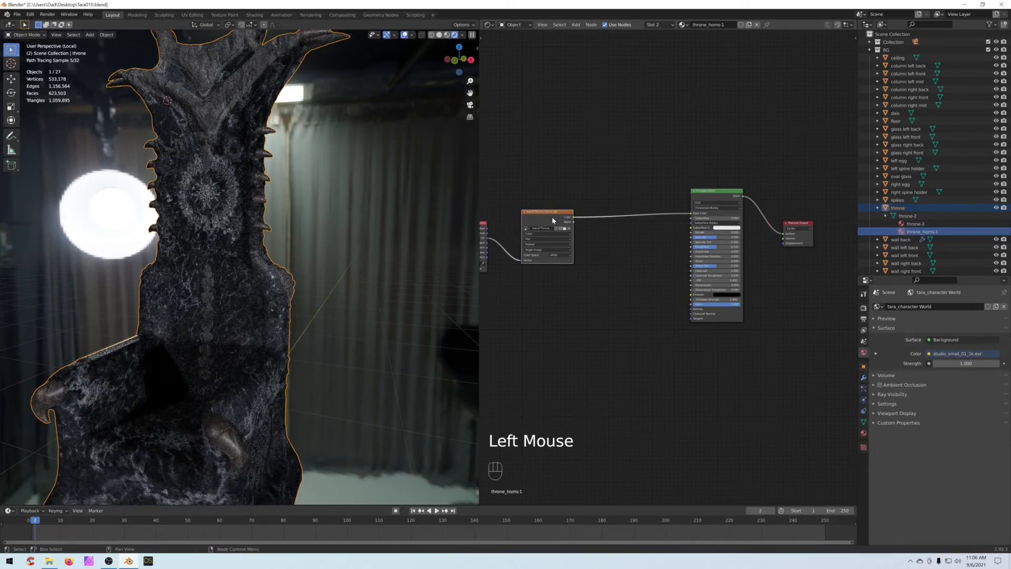
left_click_drag(553, 220, 559, 221)
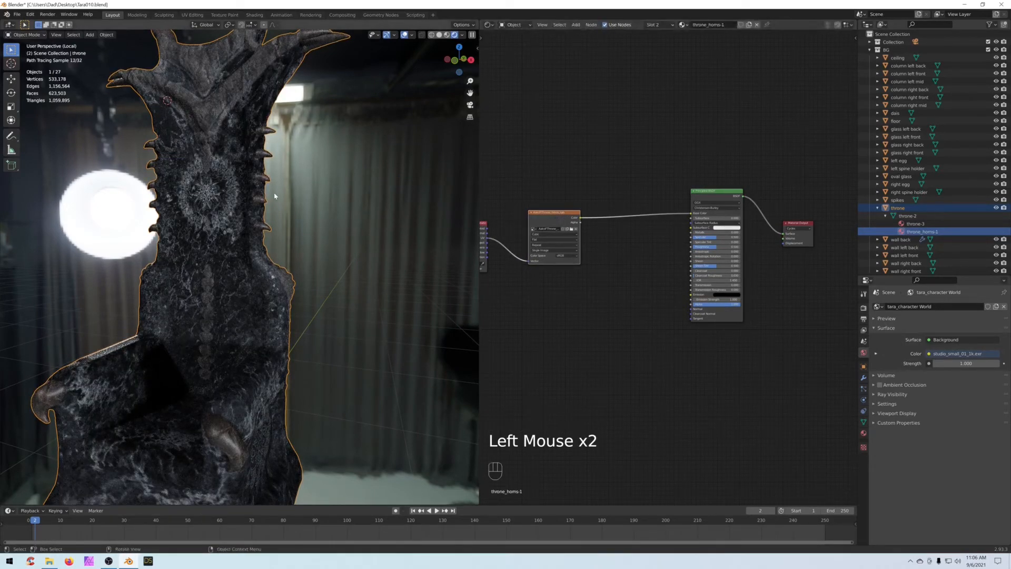
left_click_drag(566, 221, 564, 212)
middle_click_drag(640, 283, 601, 282)
scroll(623, 285, "up", 2)
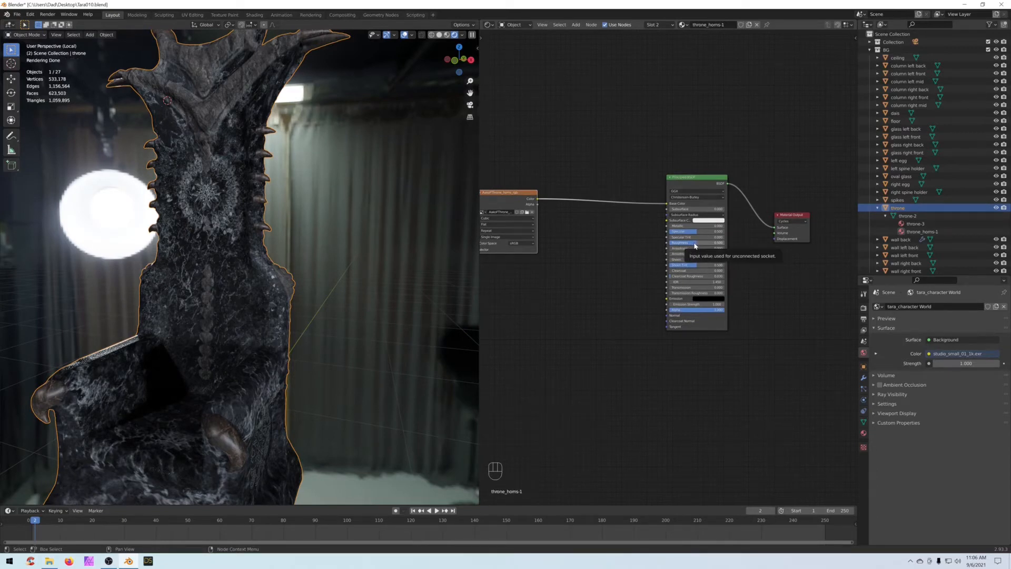
Step: Lower the horn shader's Roughness for a glossier finish, judging it on a close view of the throne's spikes
left_click_drag(681, 242, 669, 243)
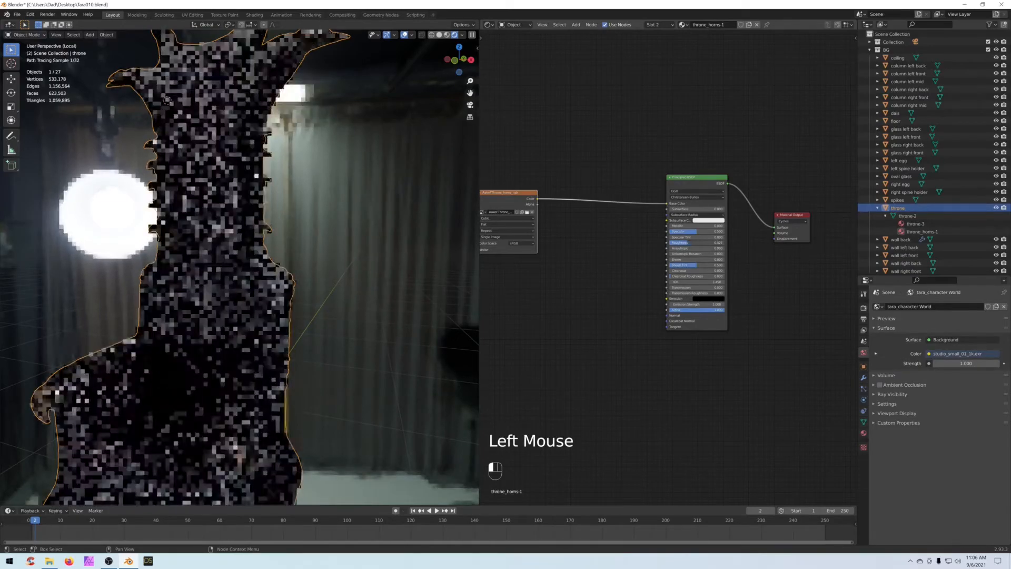
scroll(334, 235, "up", 2)
middle_click_drag(333, 235, 332, 280, "shift")
scroll(332, 280, "up", 2)
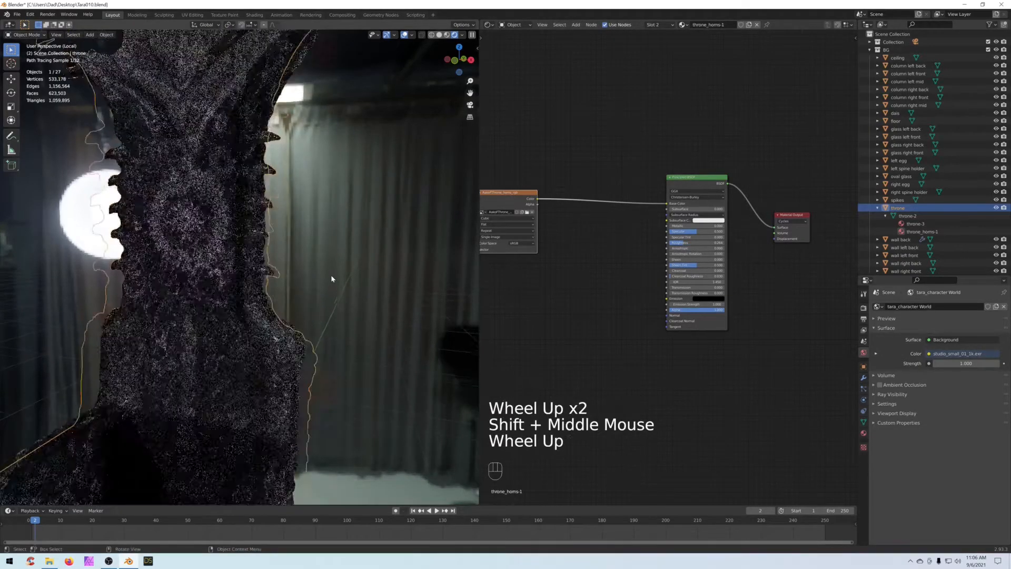
scroll(402, 240, "up", 1)
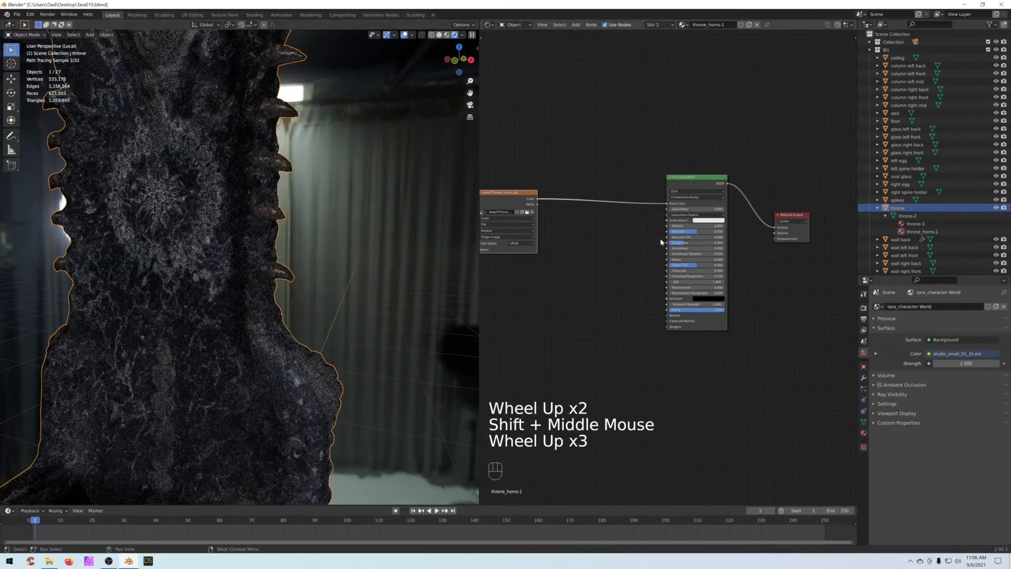
left_click_drag(678, 244, 677, 244)
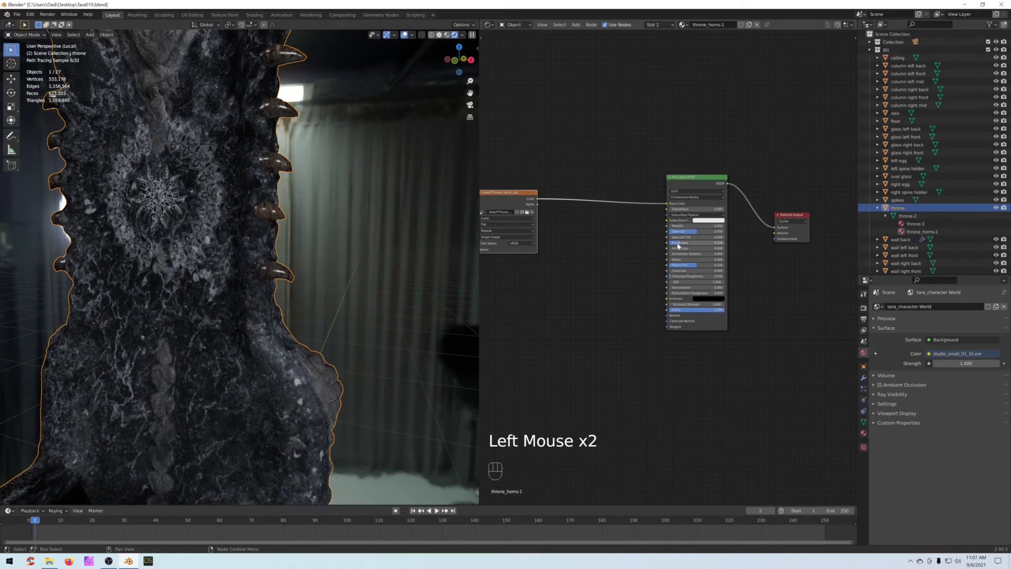
left_click_drag(681, 244, 680, 245)
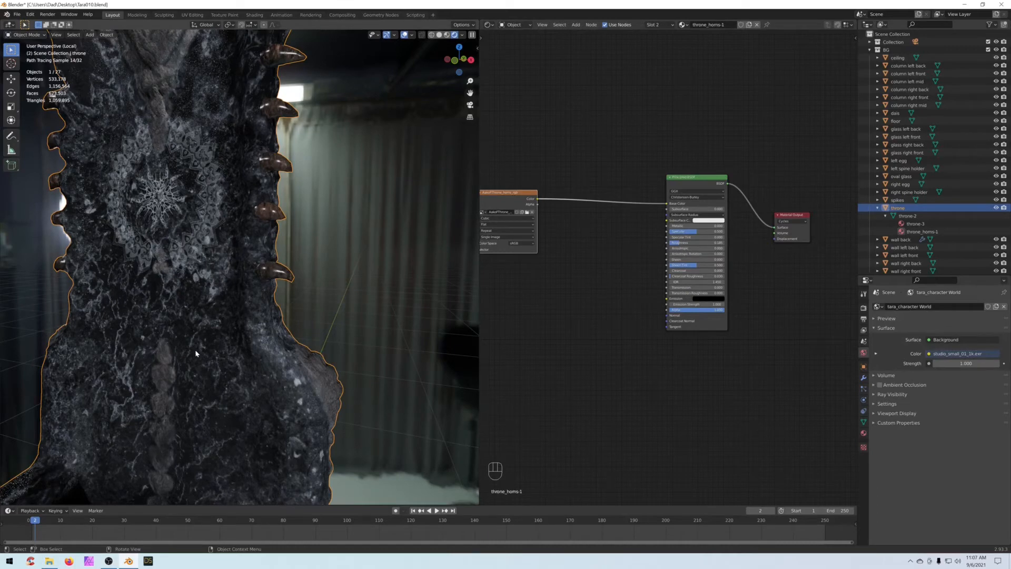
Step: Check the horns from another angle and raise the horn shader's Specular slightly
scroll(198, 354, "down", 3)
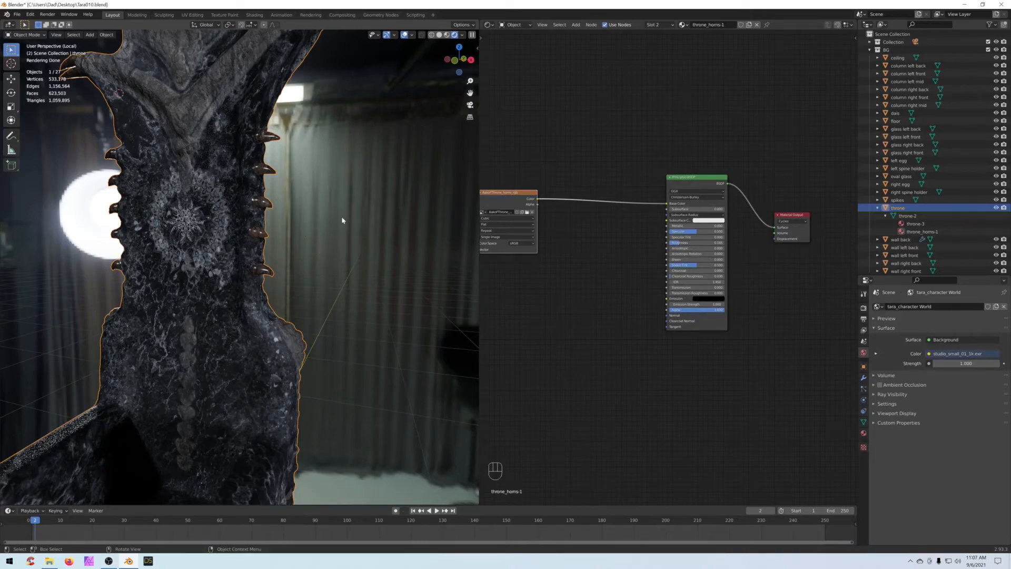
scroll(354, 232, "down", 3)
middle_click_drag(318, 232, 264, 239)
scroll(265, 240, "up", 2)
middle_click_drag(685, 159, 630, 158)
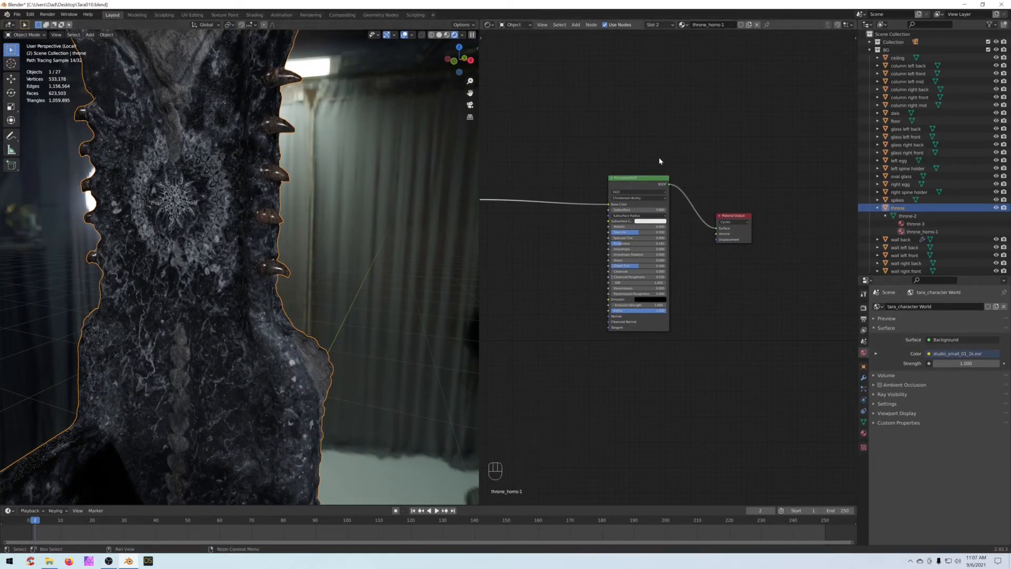
scroll(659, 158, "up", 1)
left_click_drag(634, 231, 635, 230)
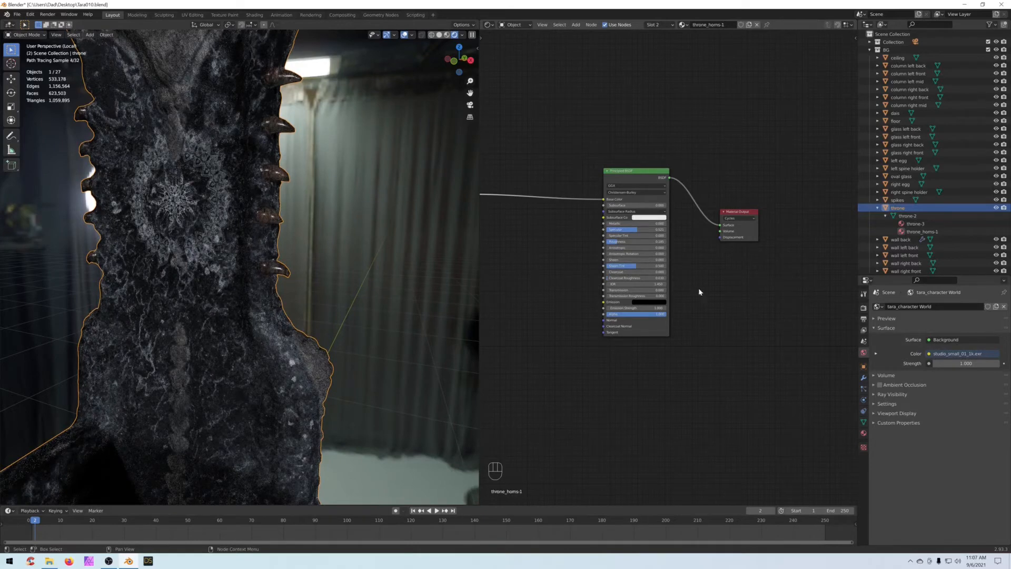
Step: Open the throne-3 material's nodes and space its bump and colour image texture nodes apart
left_click(917, 224)
middle_click_drag(637, 280, 776, 246)
scroll(669, 291, "down", 2)
middle_click_drag(666, 288, 661, 299)
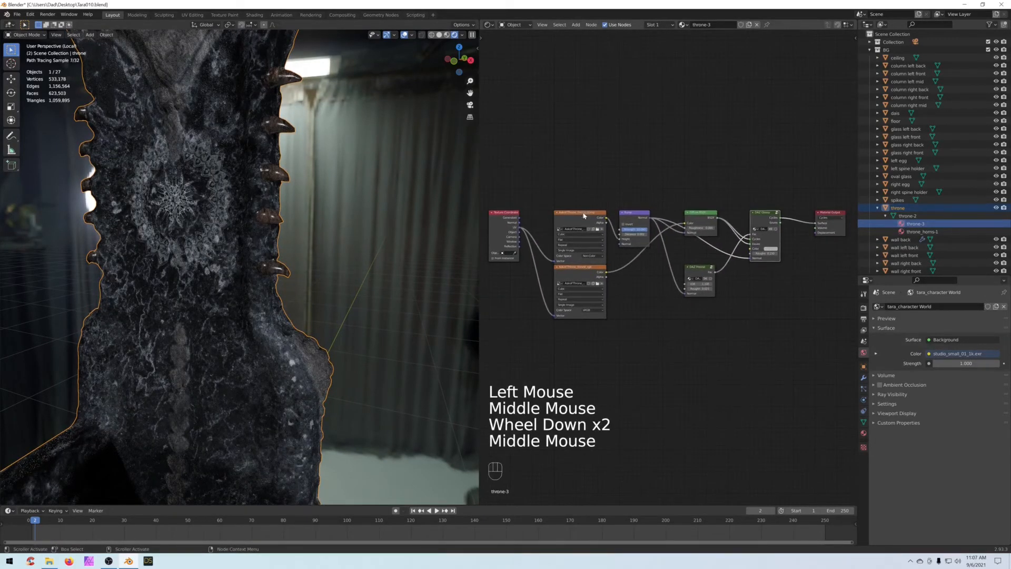
left_click_drag(583, 215, 572, 199)
left_click_drag(584, 271, 572, 270)
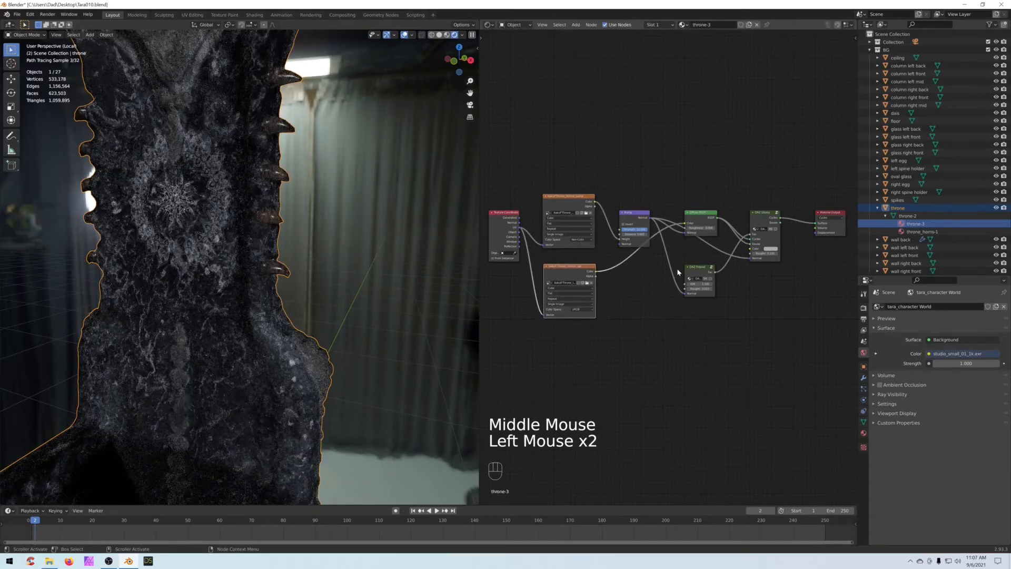
Step: Delete the old diffuse, Fresnel and glossy shader nodes between the Bump node and the Material Output in throne-3
middle_click_drag(668, 286, 605, 289)
scroll(624, 274, "up", 3)
left_click_drag(751, 146, 648, 407)
key("Delete")
left_click(661, 294)
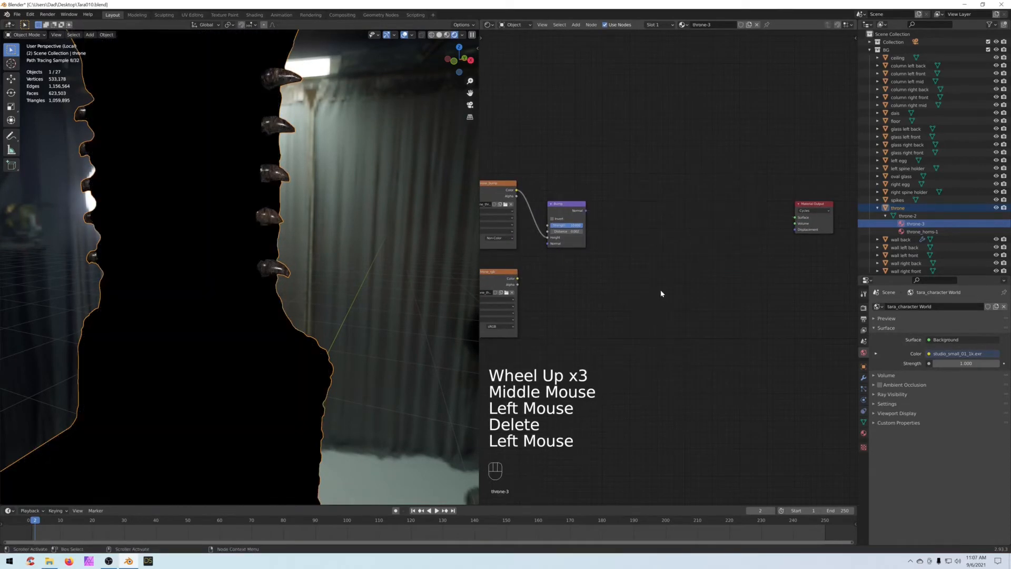
Step: Add a Principled BSDF to throne-3, linking it to Surface, the Bump node to its Normal, and the colour texture to Base Color
key("shift+a")
mouse_move(661, 291)
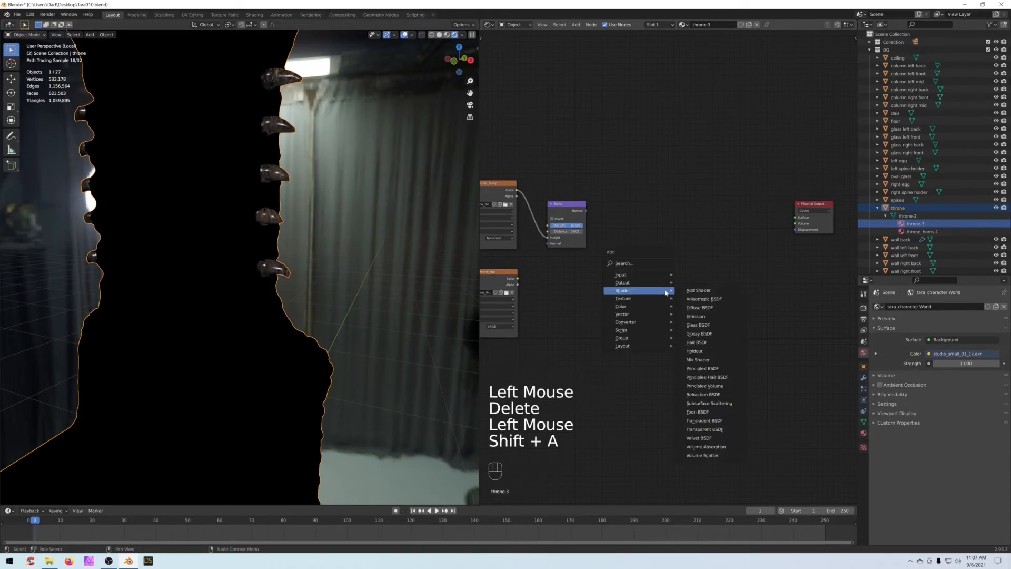
left_click(706, 368)
left_click(748, 191)
left_click_drag(749, 191, 794, 217)
left_click_drag(586, 210, 682, 330)
left_click_drag(519, 278, 683, 211)
Step: Set the throne-3 Bump node's Strength to 0.1 and Distance to 1
left_click(566, 225)
type(".1")
key("Return")
left_click(567, 231)
type("1")
key("Return")
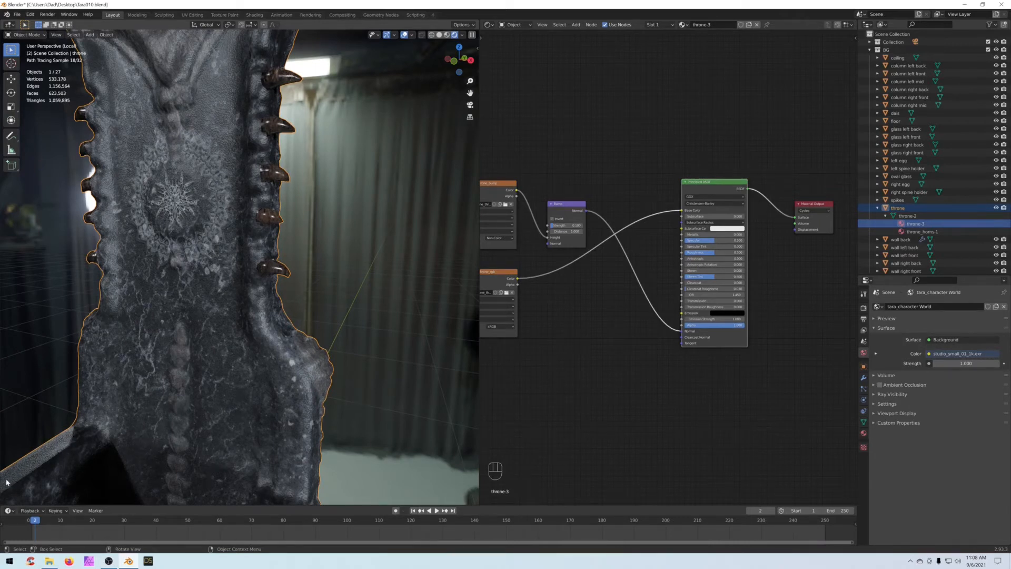
Step: Preview the throne-3 Bump node's output and the colour texture separately on the throne
middle_click_drag(679, 176, 675, 134)
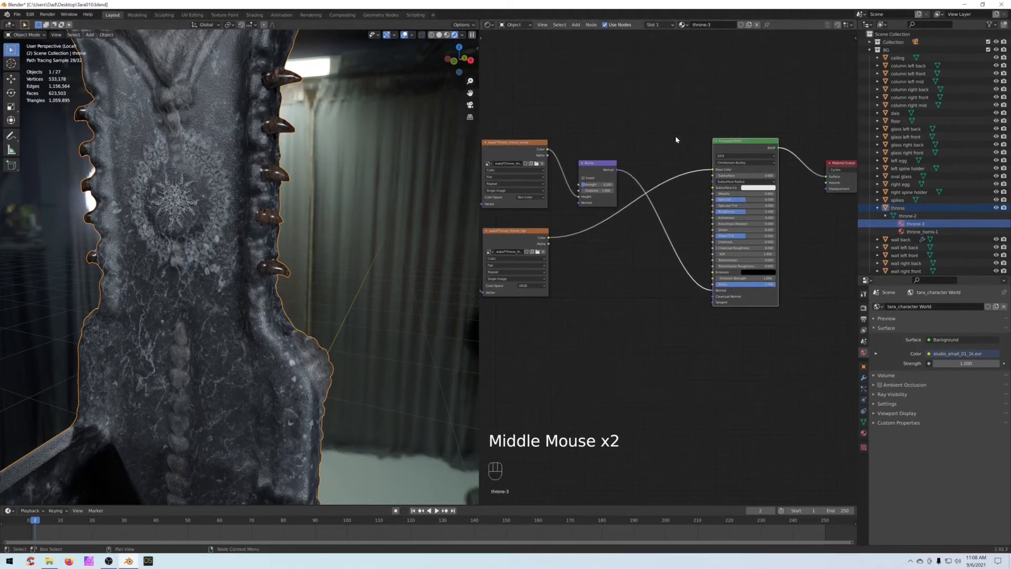
left_click(594, 169, "ctrl+shift")
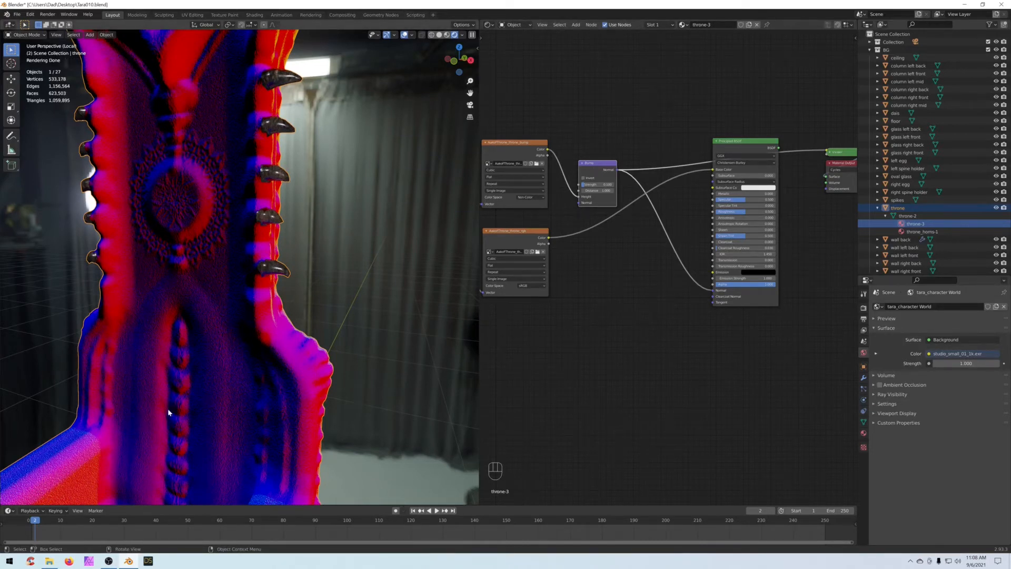
middle_click_drag(669, 152, 651, 141)
left_click(712, 129, "ctrl+shift")
left_click(712, 129, "ctrl+shift")
middle_click_drag(595, 251, 644, 239)
left_click(548, 210)
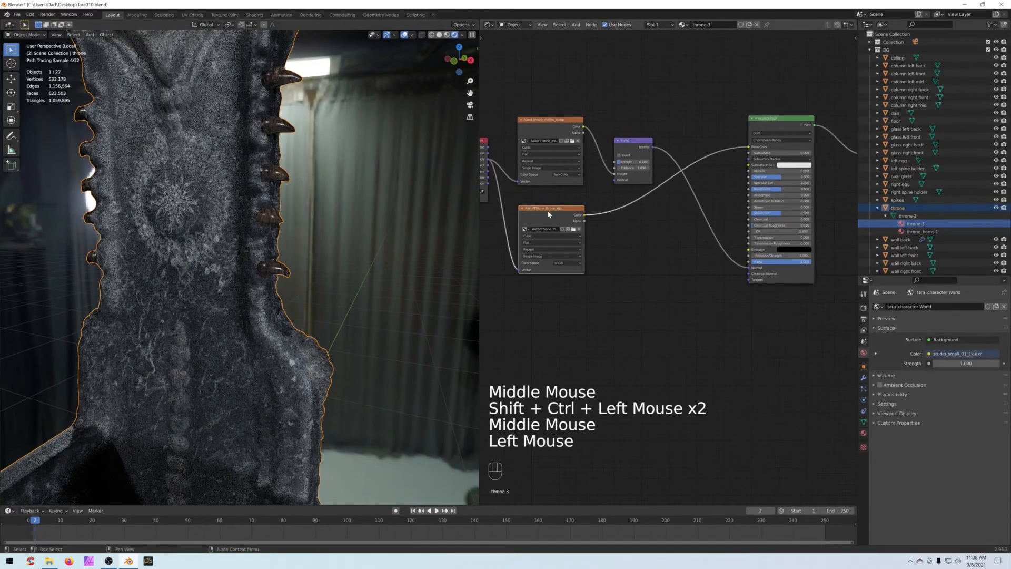
left_click(548, 210, "ctrl+shift")
Step: Restore the Principled BSDF as throne-3's surface shader and raise its Roughness to about 0.7
left_click(782, 186, "ctrl+shift")
left_click(782, 186, "ctrl+shift")
left_click_drag(782, 186, 797, 188)
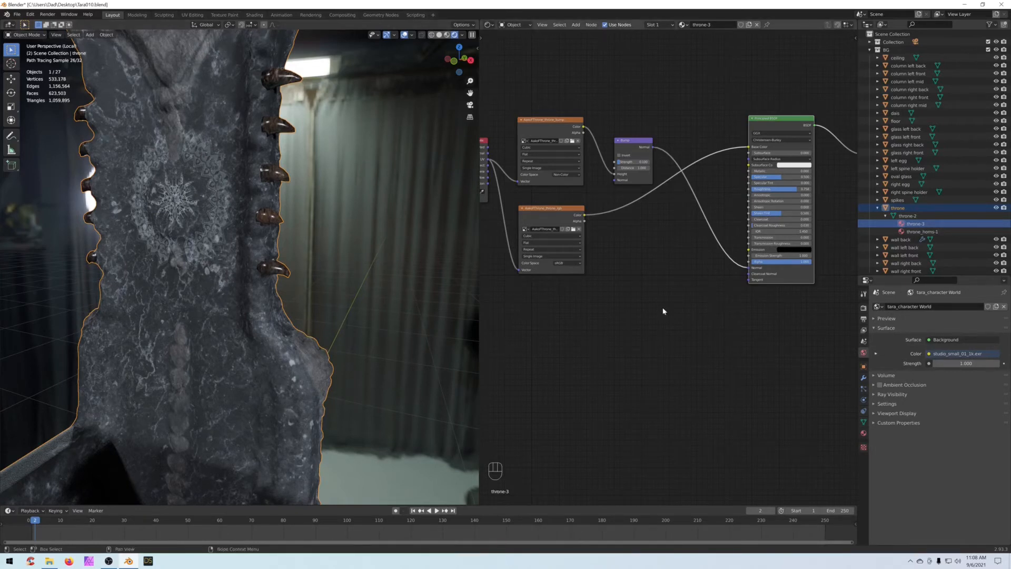
Step: Insert a Gamma node between the throne's colour texture and the Principled BSDF's Base Color
left_click(654, 280)
key("shift+a")
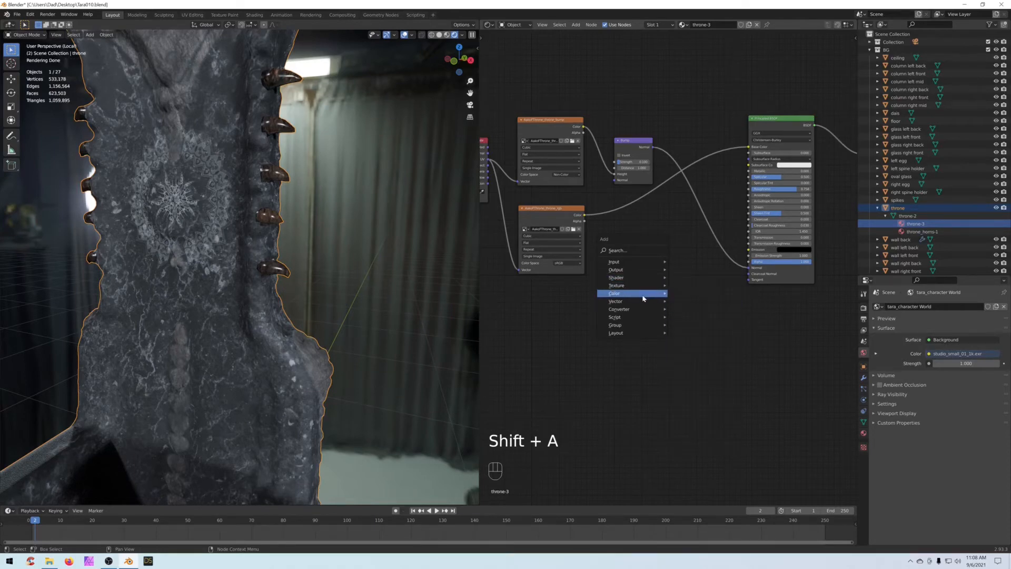
mouse_move(642, 298)
left_click(684, 302)
left_click(620, 237)
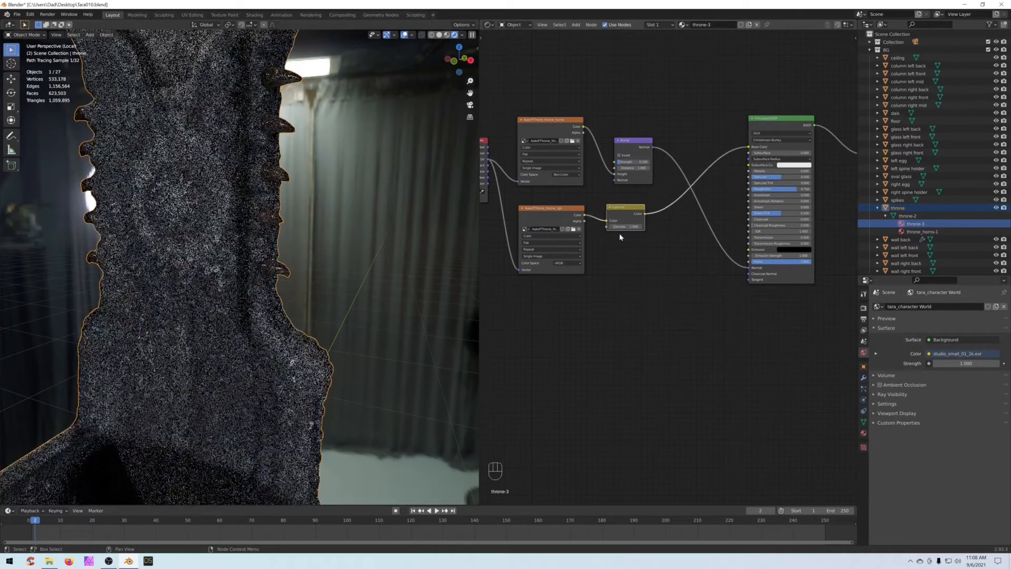
Step: Try a Gamma value of 1.2 on the throne's colour texture and settle on 1.3
left_click(625, 227)
type("1.2")
key("Return")
left_click(621, 227)
type("1.3")
key("Return")
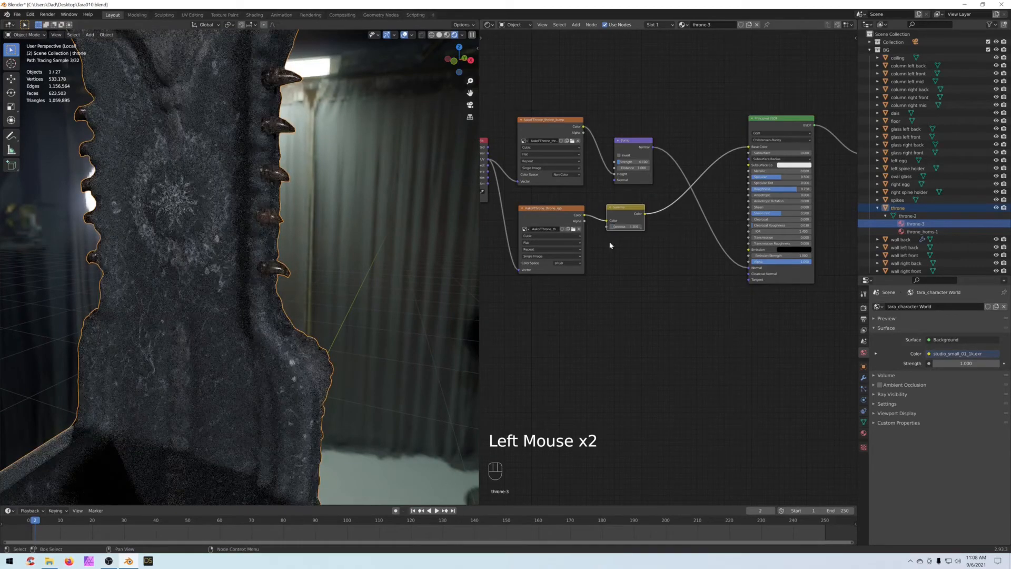
Step: Nudge the Gamma node sideways and mute it to compare the throne without the correction
left_click(623, 212)
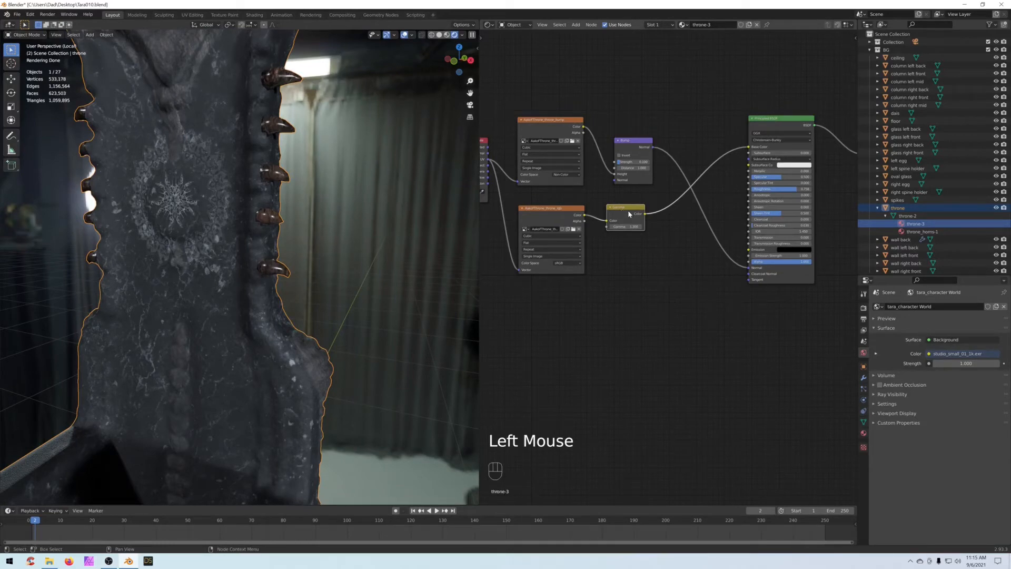
left_click_drag(626, 211, 629, 211)
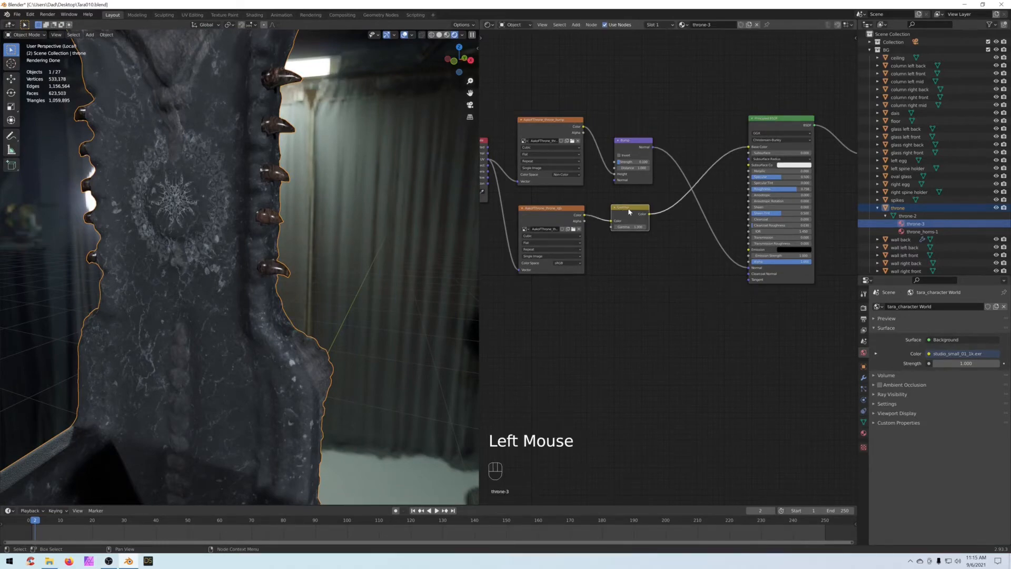
key("m")
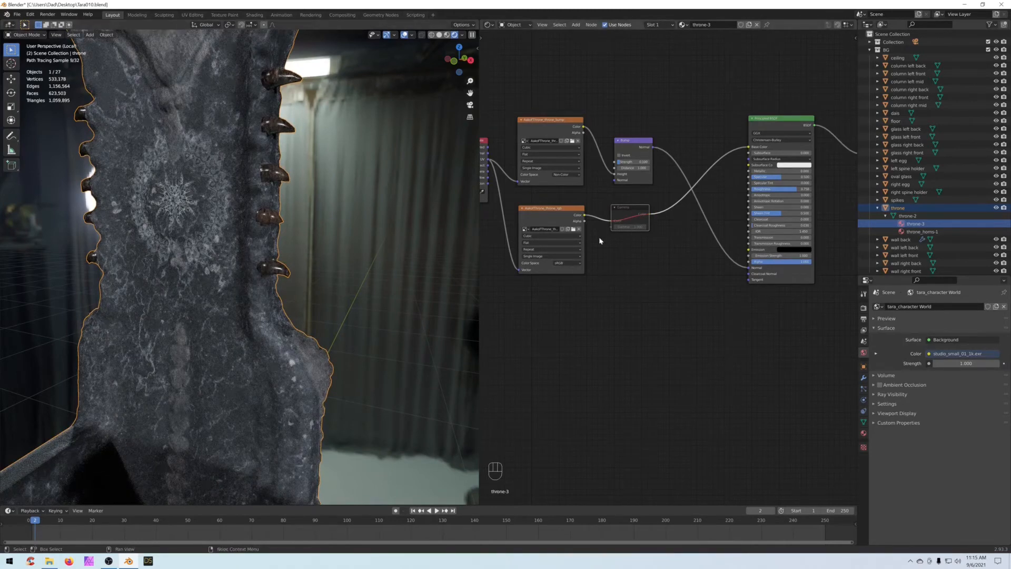
Step: Unmute the Gamma node on the throne's colour texture so the correction applies again
left_click(628, 212)
key("m")
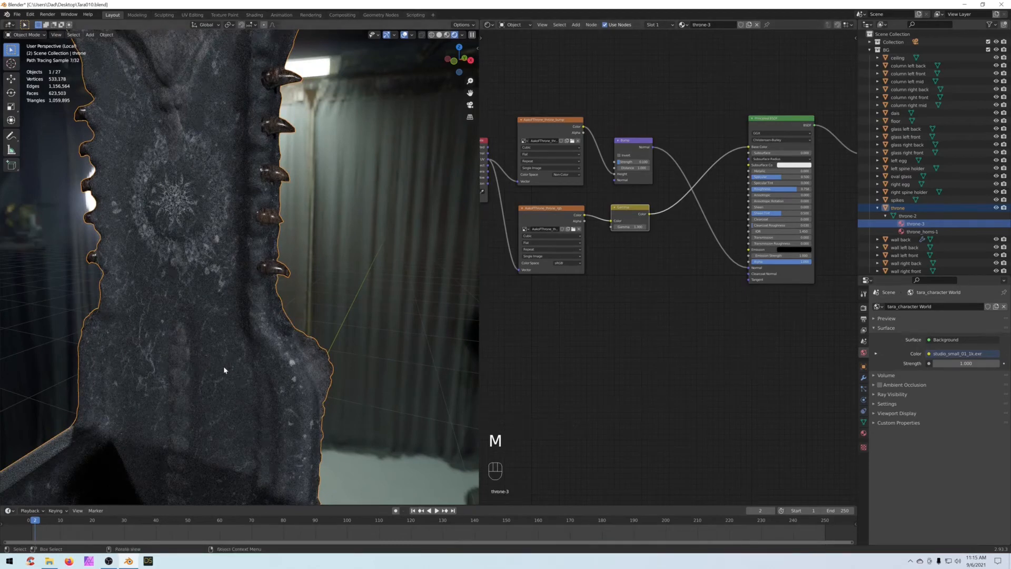
middle_click_drag(662, 273, 673, 289)
scroll(679, 286, "down", 2)
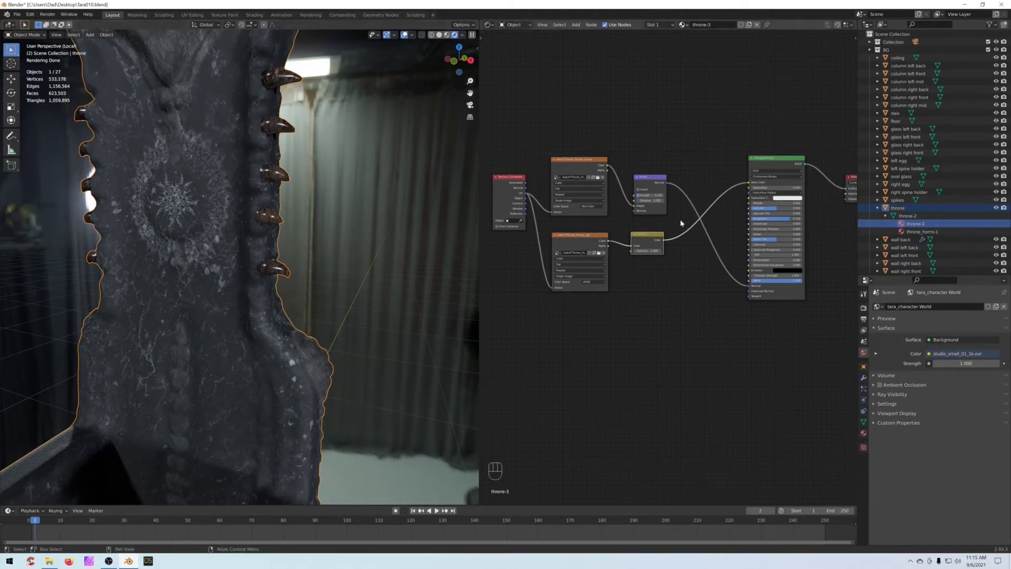
scroll(680, 224, "down", 1)
middle_click_drag(681, 223, 664, 182)
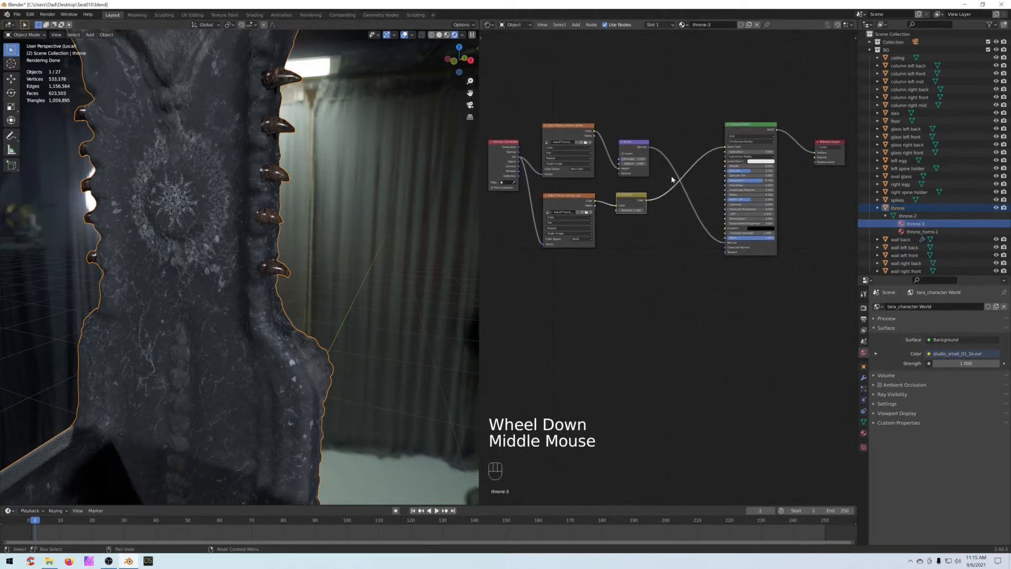
Step: Switch the viewport to solid shading and leave the throne's local view to bring back the whole room
left_click(879, 209)
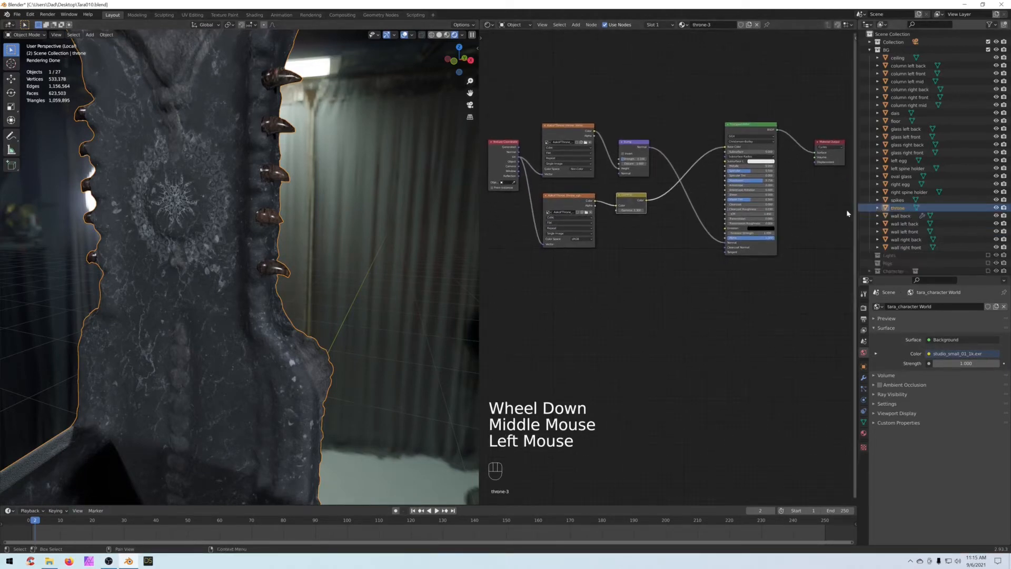
left_click(440, 37)
scroll(397, 282, "down", 1)
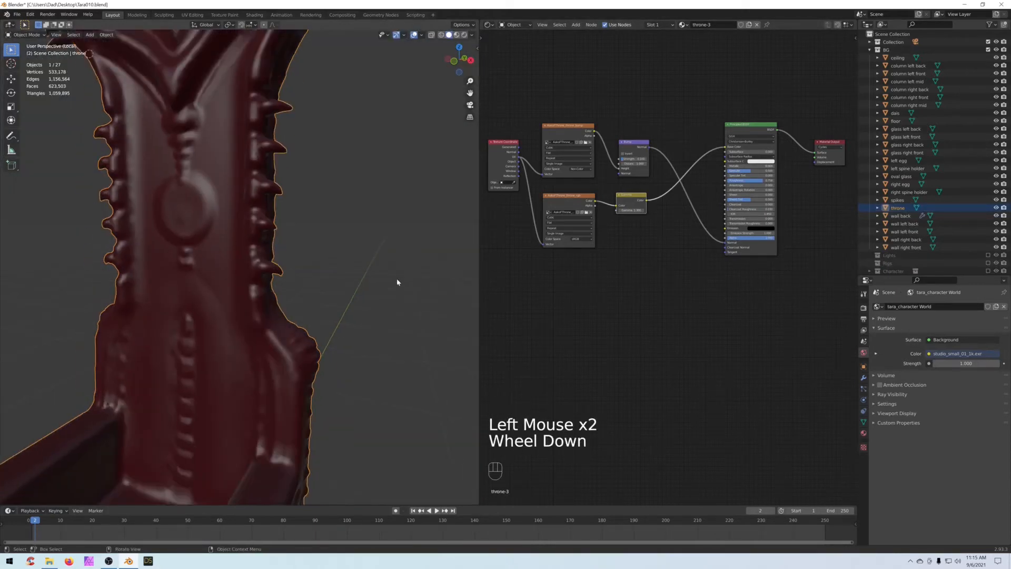
scroll(397, 282, "down", 3)
middle_click_drag(395, 280, 405, 214, "shift")
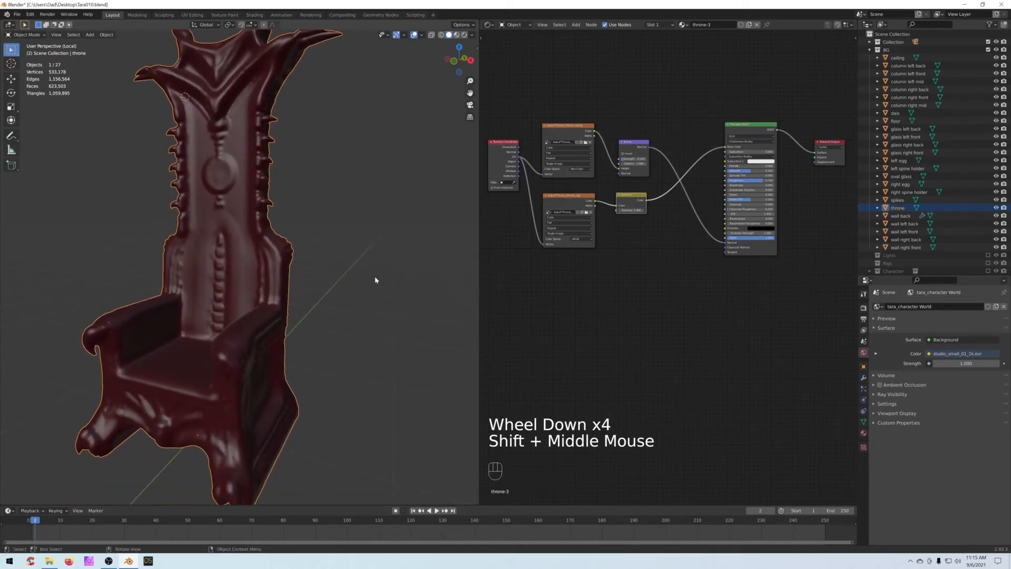
scroll(375, 280, "up", 1)
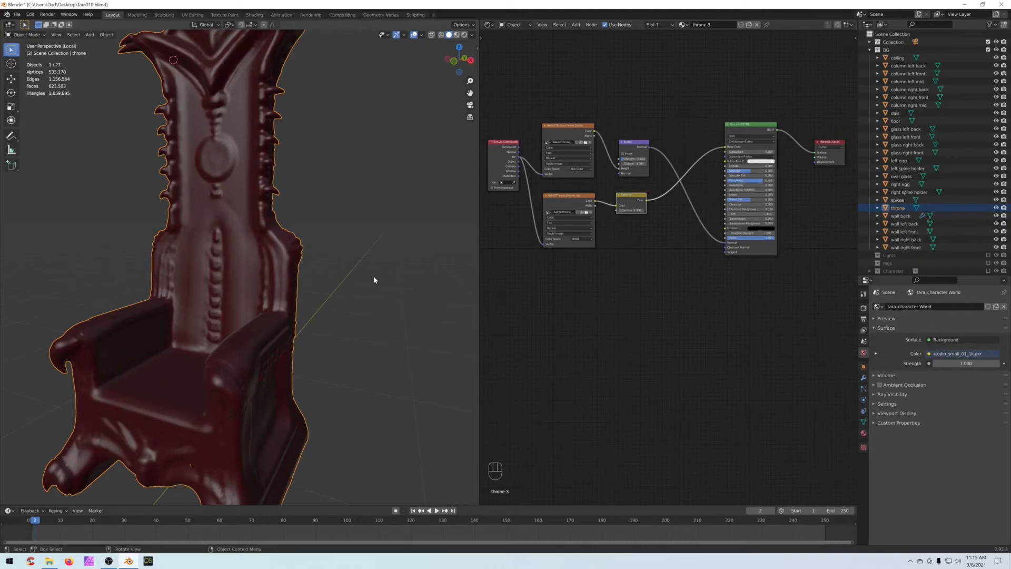
key("KP_Divide")
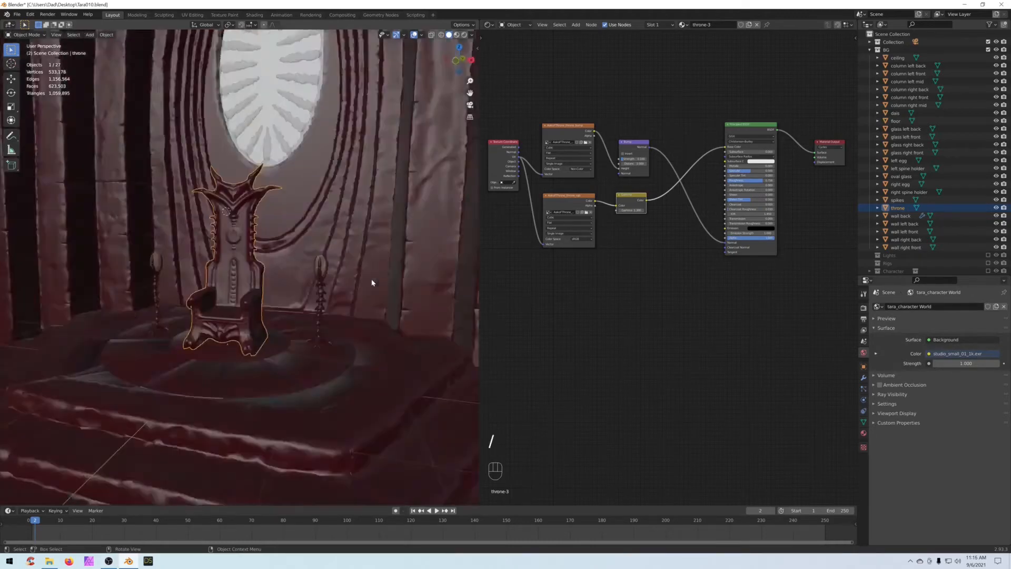
scroll(370, 277, "down", 2)
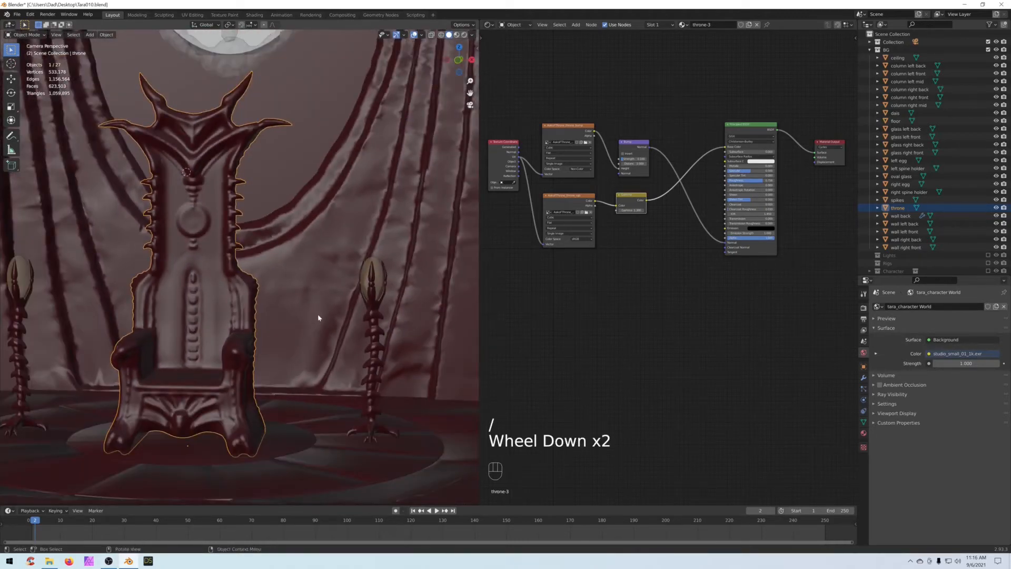
Step: Select the dais through the camera view and expand its mesh data to list its materials
key("KP_0")
scroll(316, 322, "down", 5)
scroll(315, 323, "up", 2)
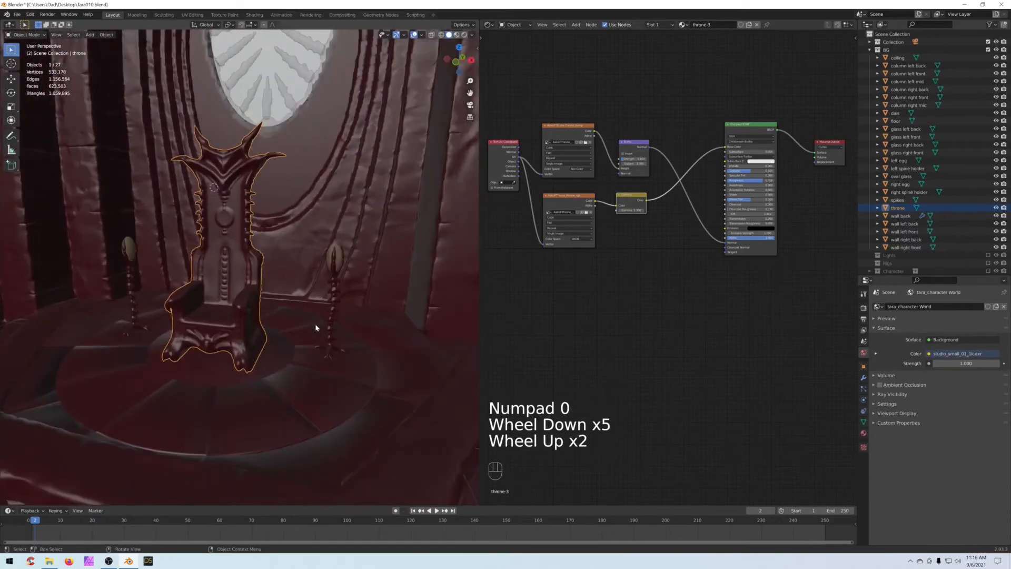
key("KP_0")
scroll(315, 322, "down", 2)
scroll(315, 322, "down", 1)
middle_click_drag(315, 321, 331, 343, "shift")
scroll(330, 343, "up", 2)
left_click(316, 402)
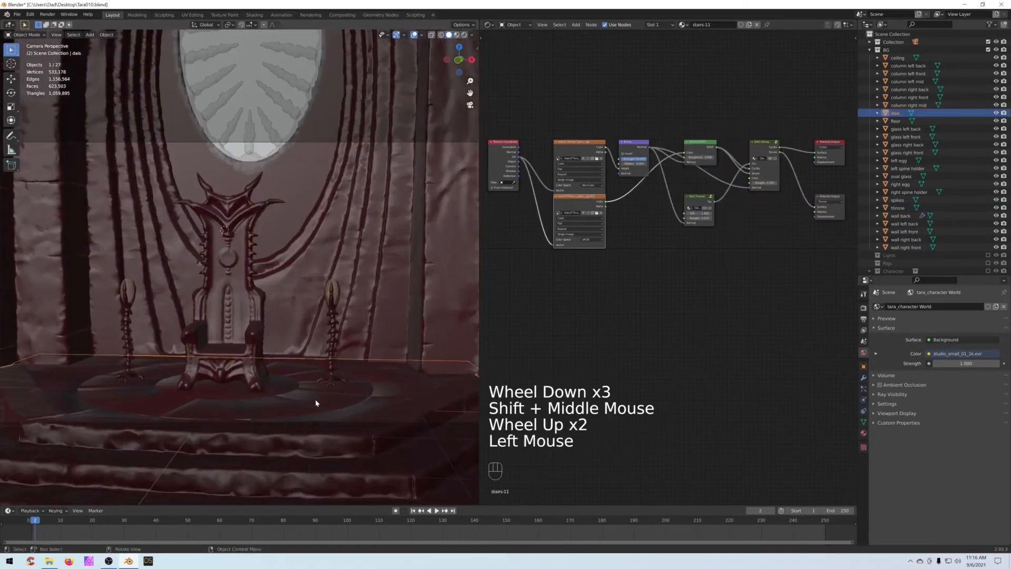
left_click(877, 115)
left_click(885, 122)
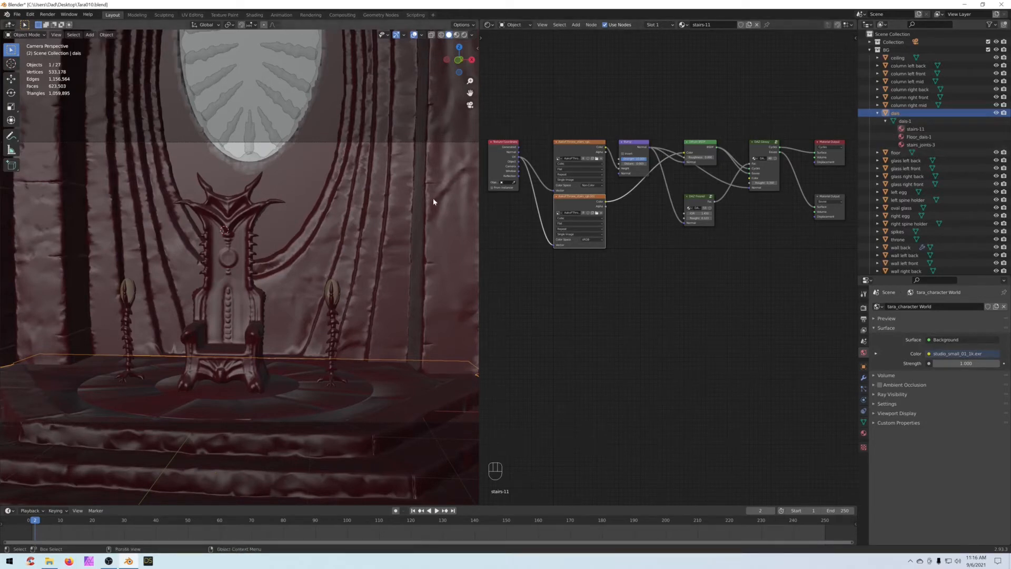
Step: Set the Screencast Keys display origin to the 3D viewport
key("n")
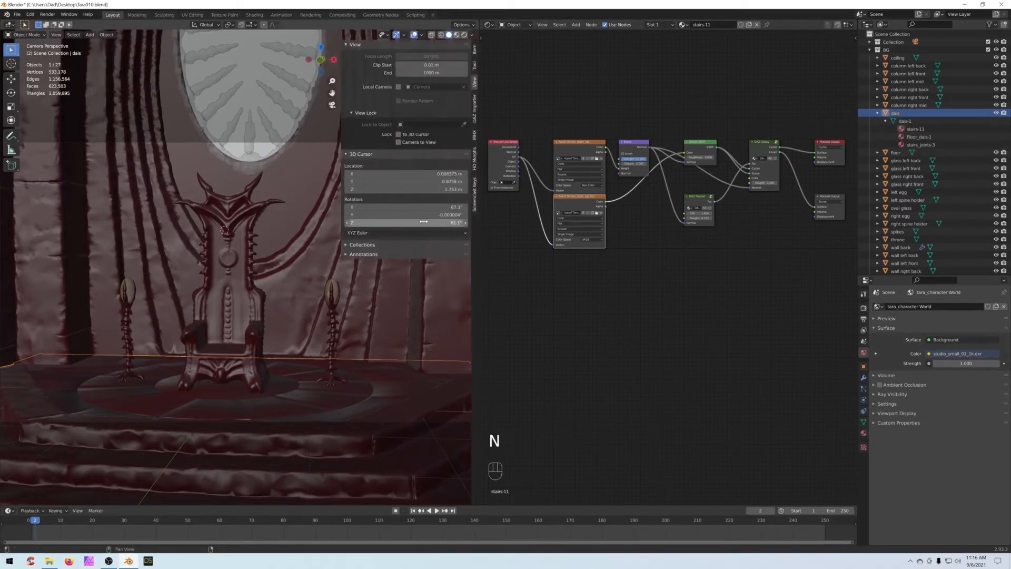
left_click(475, 196)
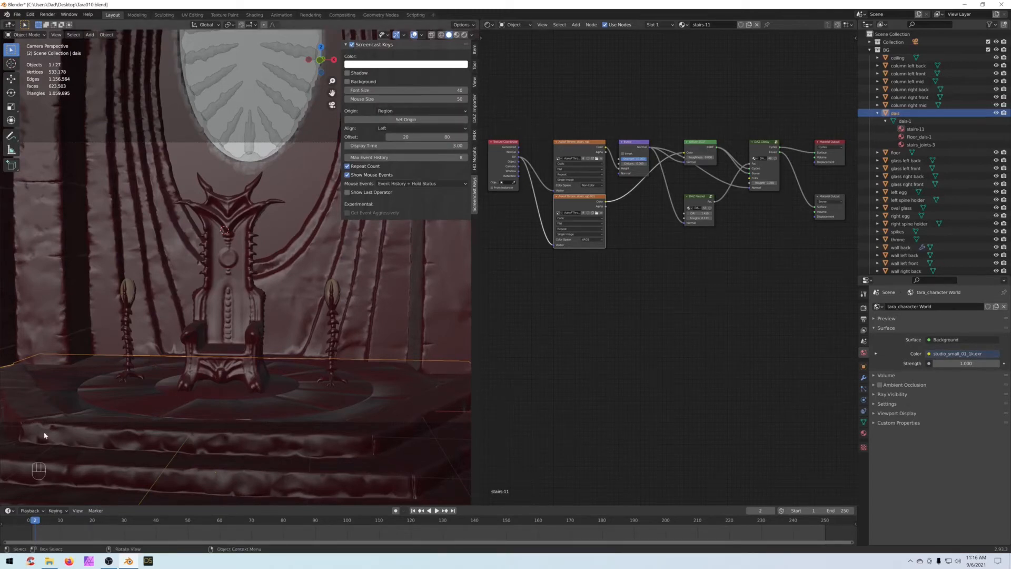
key("n")
Step: Run the DAZ Importer's Merge Materials on the dais with Ignore Strength and Ignore Color off
key("n")
left_click(475, 121)
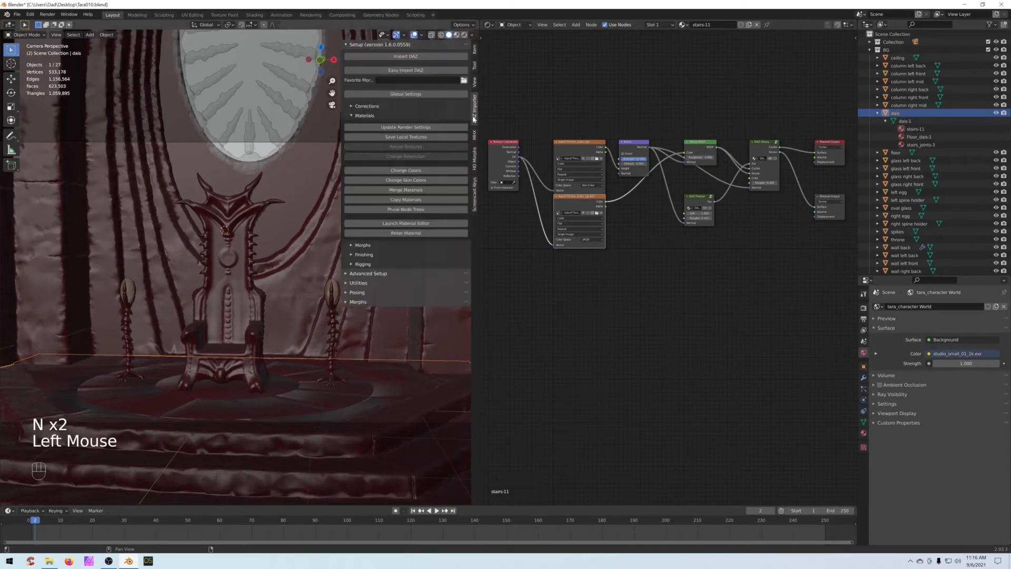
left_click(387, 190)
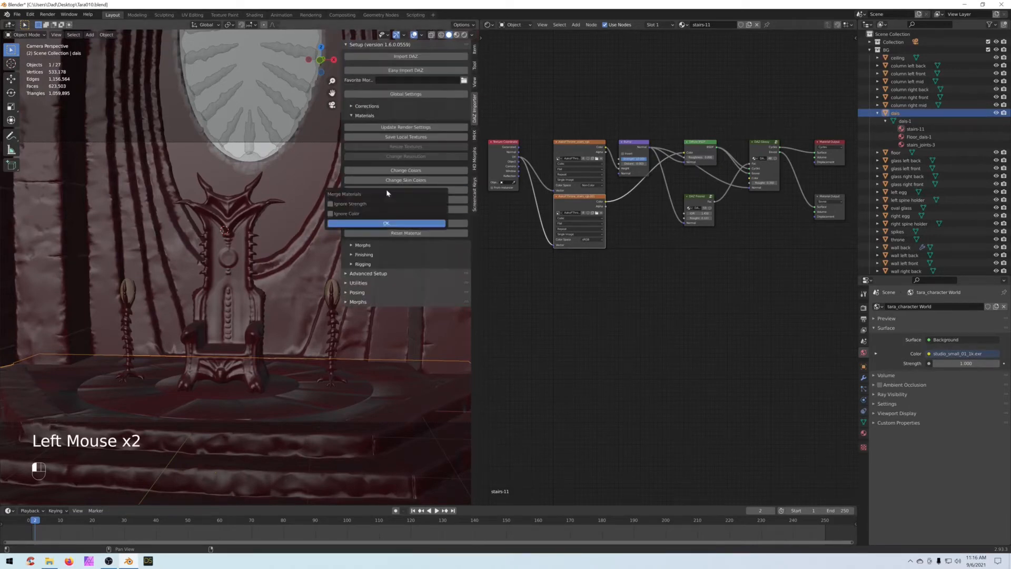
left_click(385, 221)
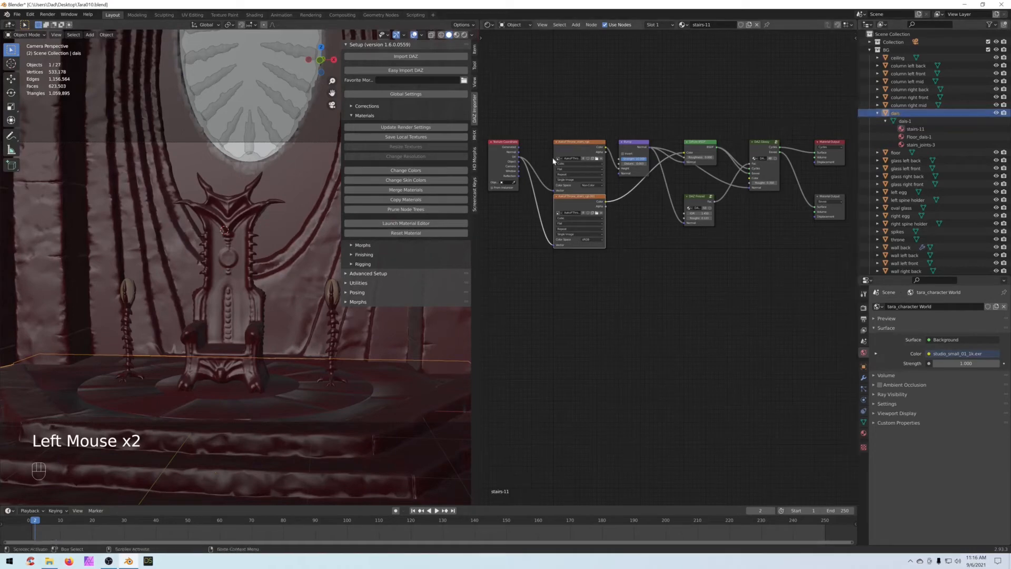
key("n")
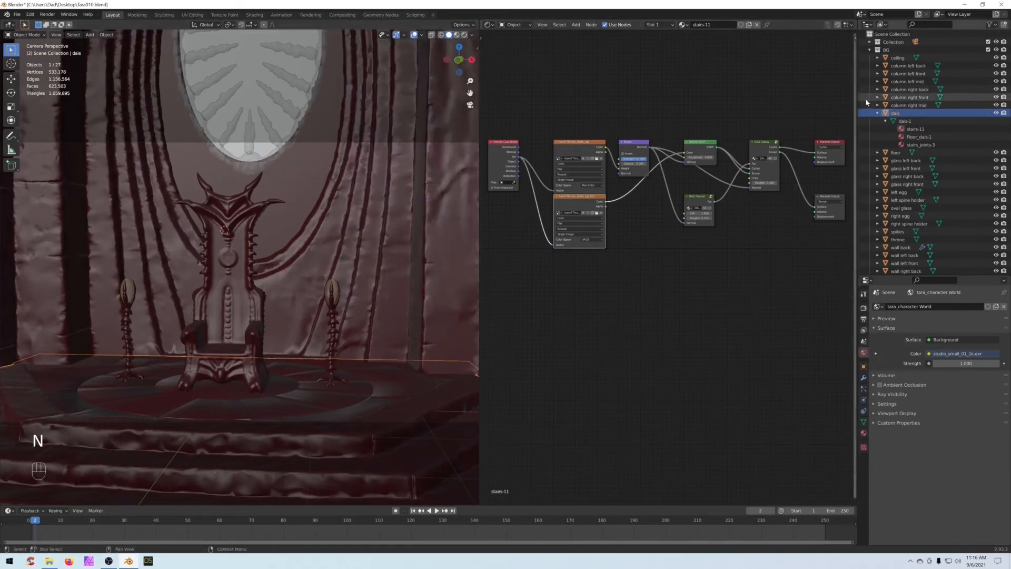
Step: Examine the node trees of the dais materials stairs-11, Floor_dais-1 and stairs_joints-3
left_click(901, 128)
scroll(390, 319, "up", 1)
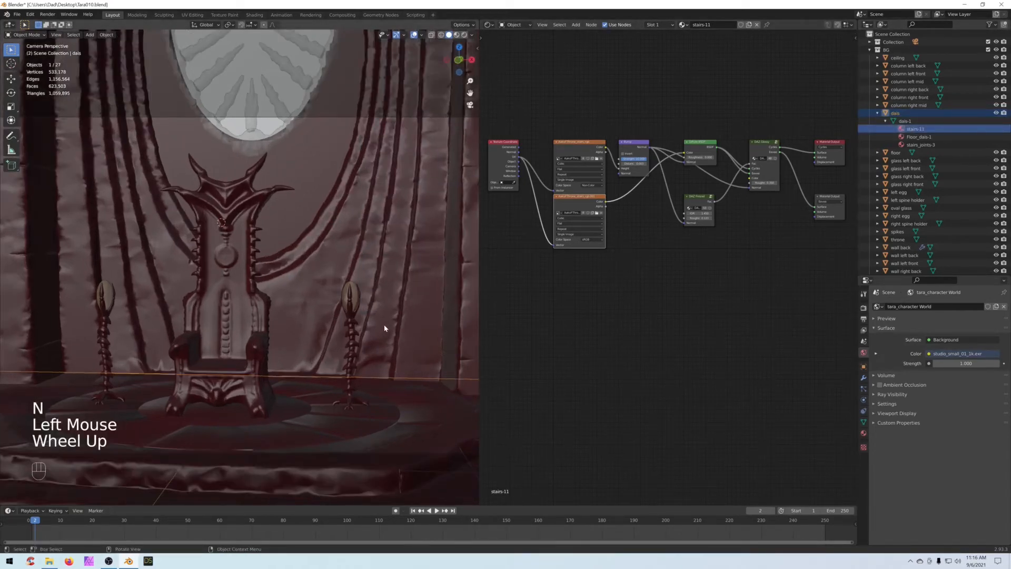
scroll(385, 328, "down", 2)
scroll(383, 330, "up", 1)
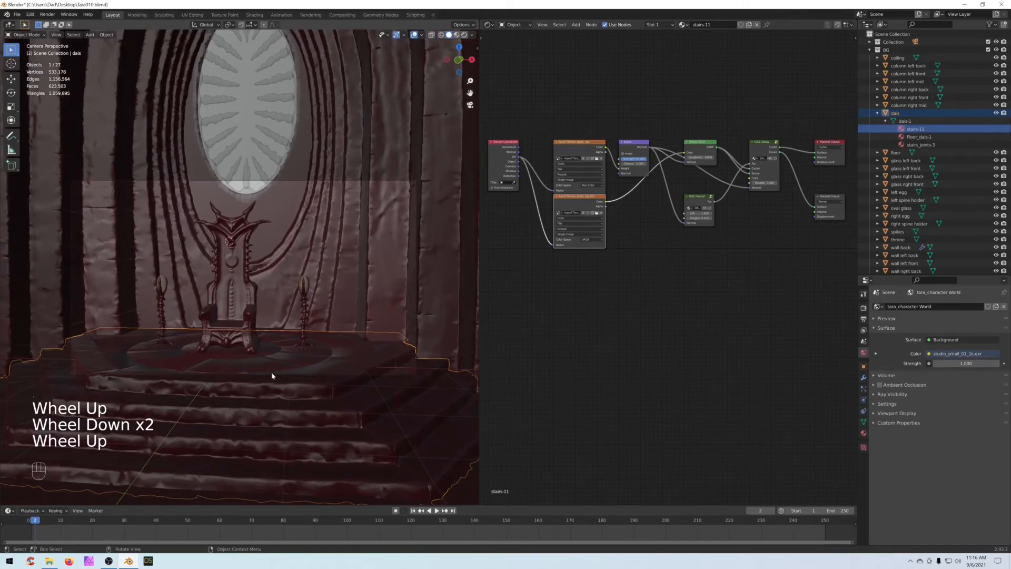
left_click(914, 138)
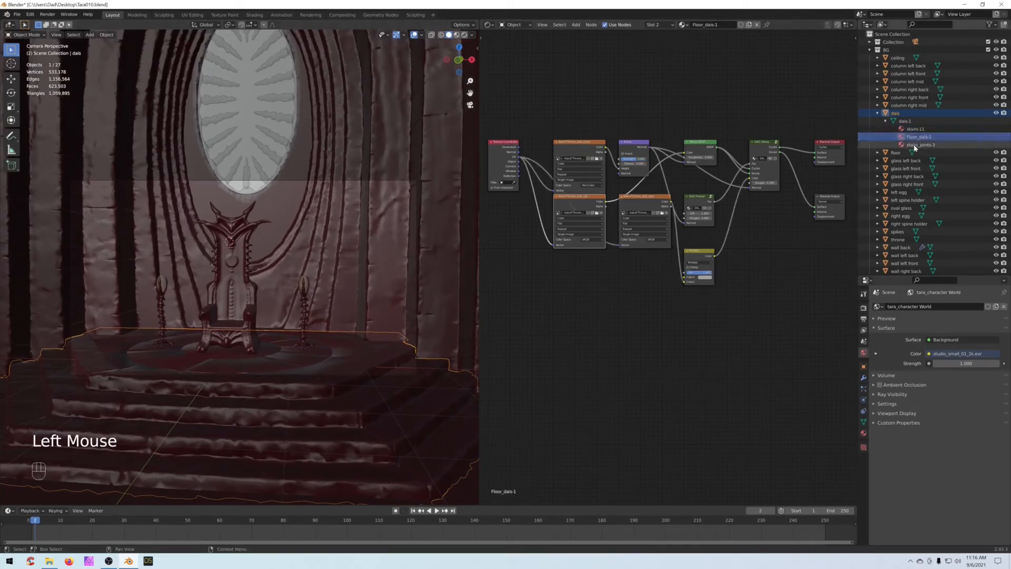
left_click(915, 147)
middle_click_drag(718, 216, 696, 219)
left_click(696, 220)
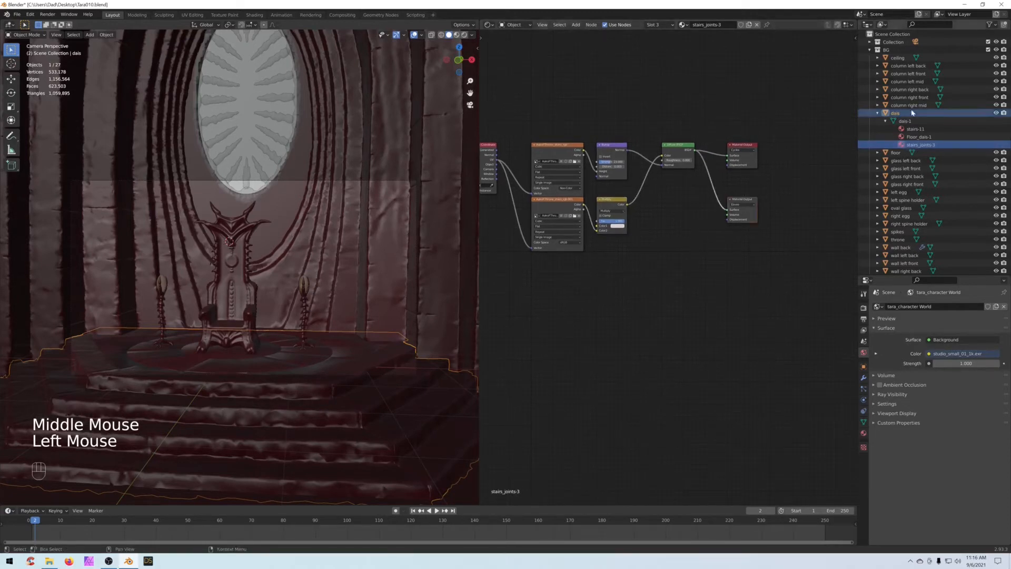
Step: Isolate the dais in local view and show its top platform in rendered shading
key("slash")
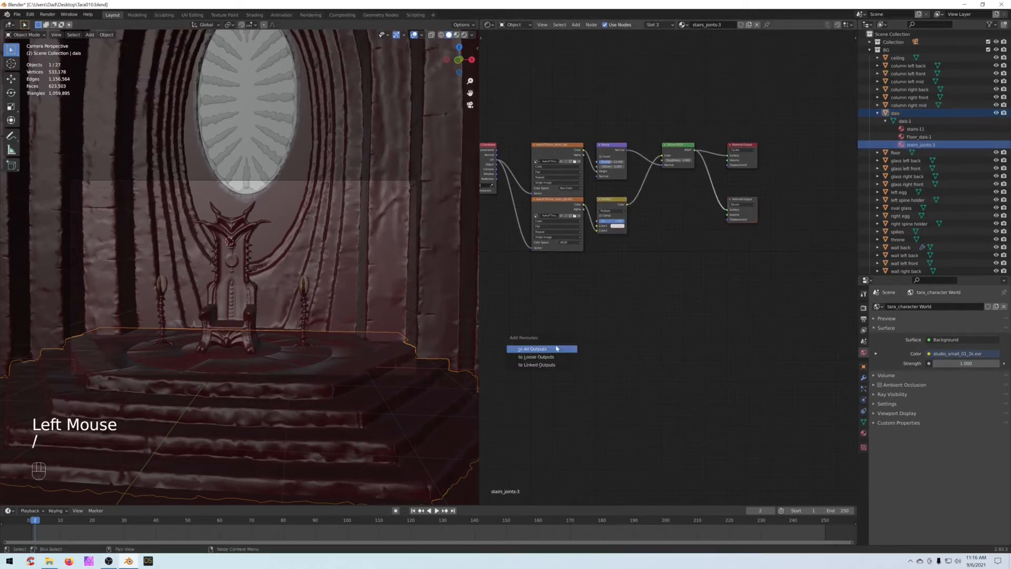
key("slash")
scroll(390, 292, "up", 2)
middle_click_drag(390, 292, 424, 143)
scroll(393, 307, "down", 1)
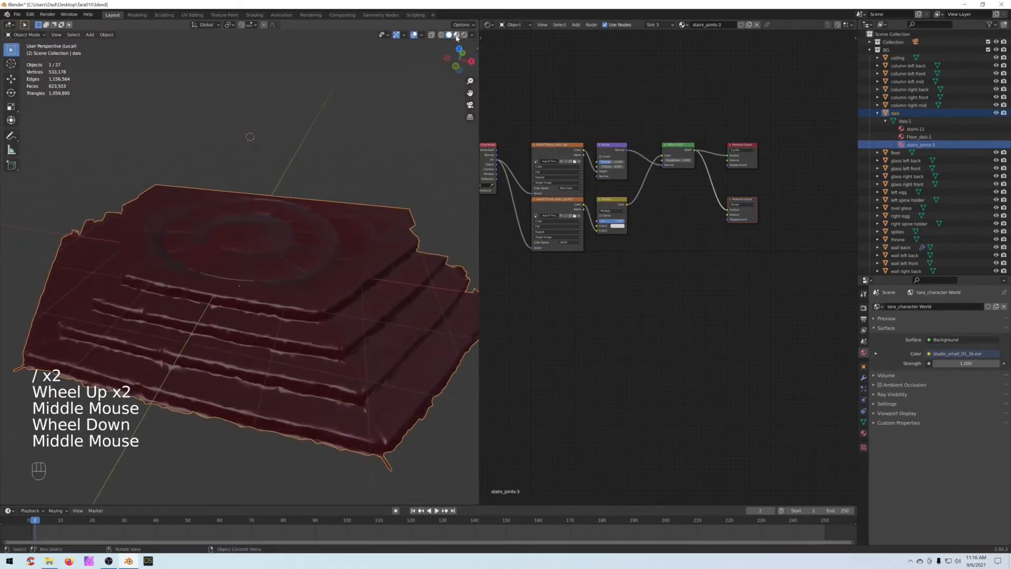
left_click(464, 35)
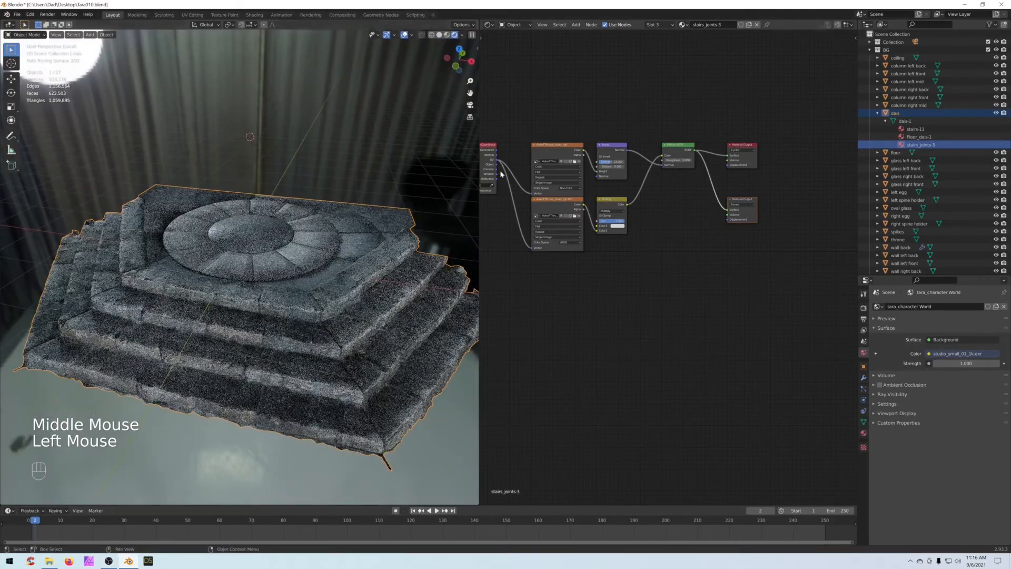
scroll(323, 216, "up", 2)
middle_click_drag(384, 174, 344, 205, "shift")
Step: Delete the second Material Output from stairs_joints-3, and briefly unlink the Diffuse BSDF to identify the affected surface
left_click(763, 209)
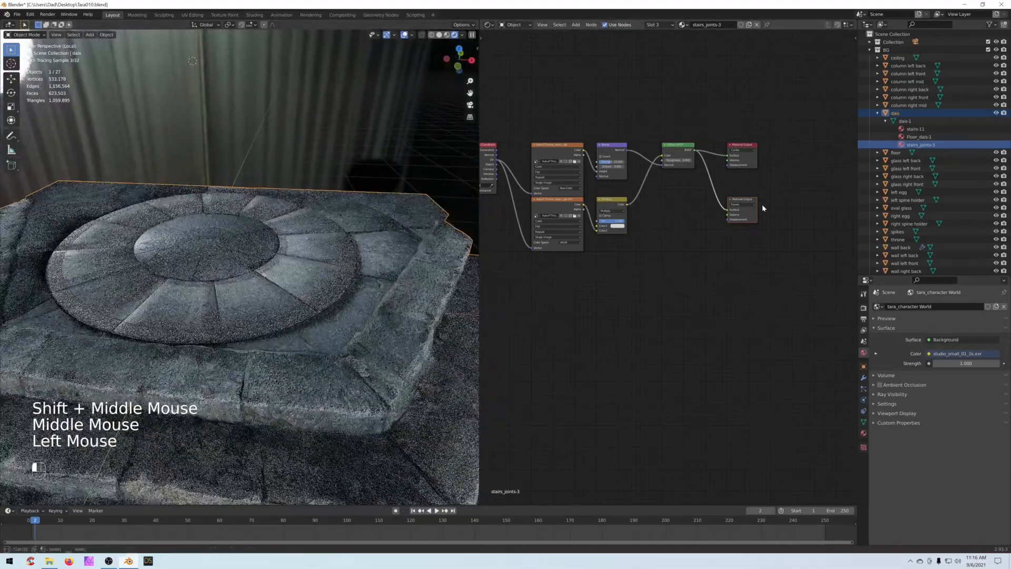
key("Delete")
right_click_drag(706, 135, 711, 165, "ctrl")
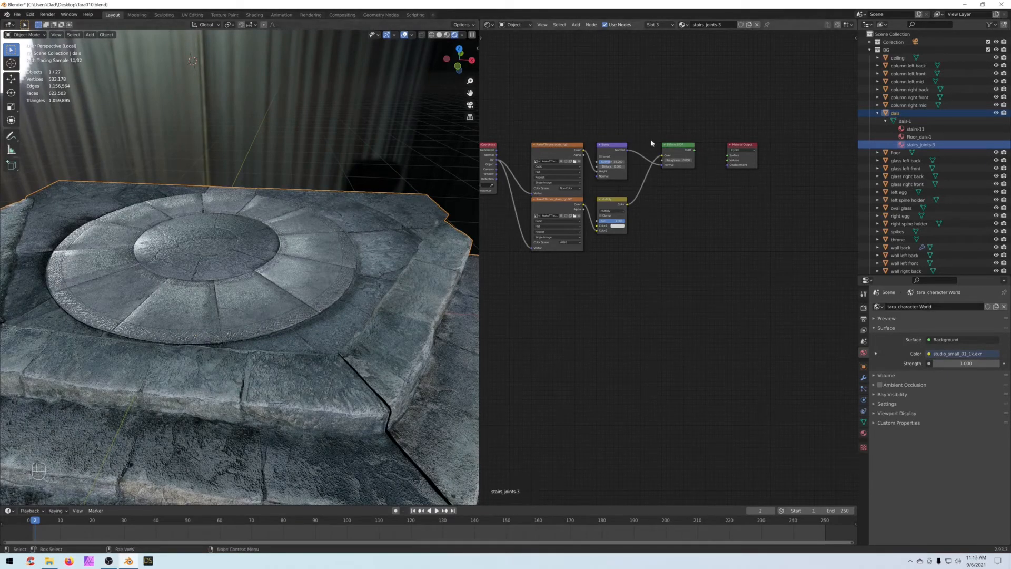
left_click_drag(695, 151, 727, 155)
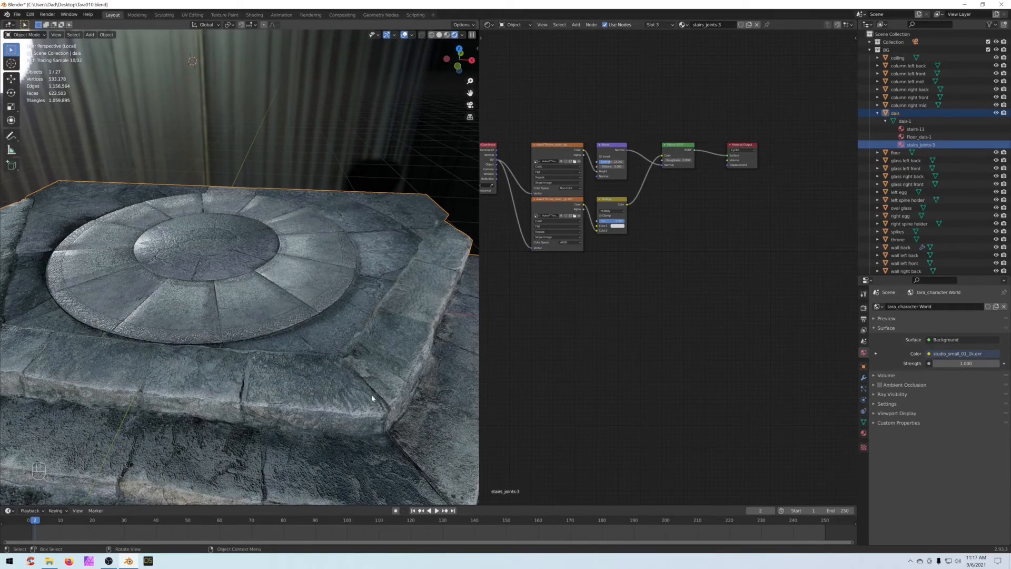
Step: Add a Principled BSDF to stairs_joints-3 and connect it to the Material Output's Surface
middle_click_drag(652, 253, 662, 276)
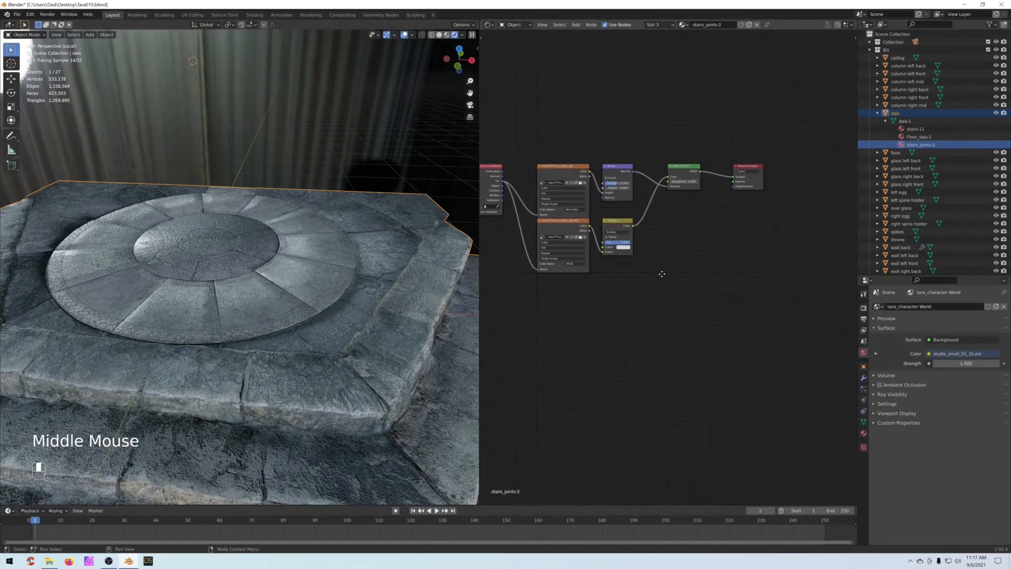
scroll(663, 273, "up", 2)
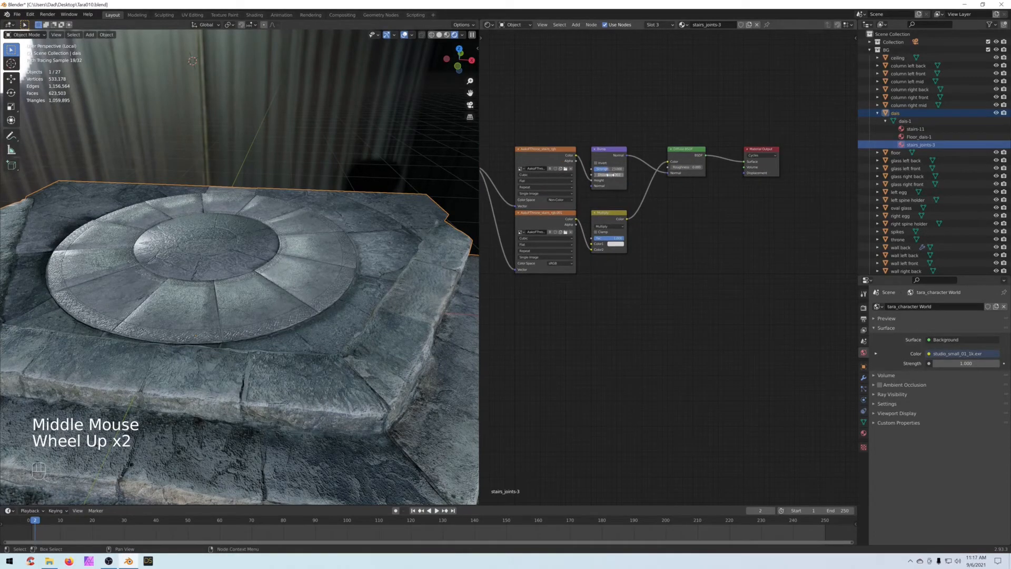
left_click(686, 224)
key("shift+a")
mouse_move(698, 222)
mouse_move(684, 205)
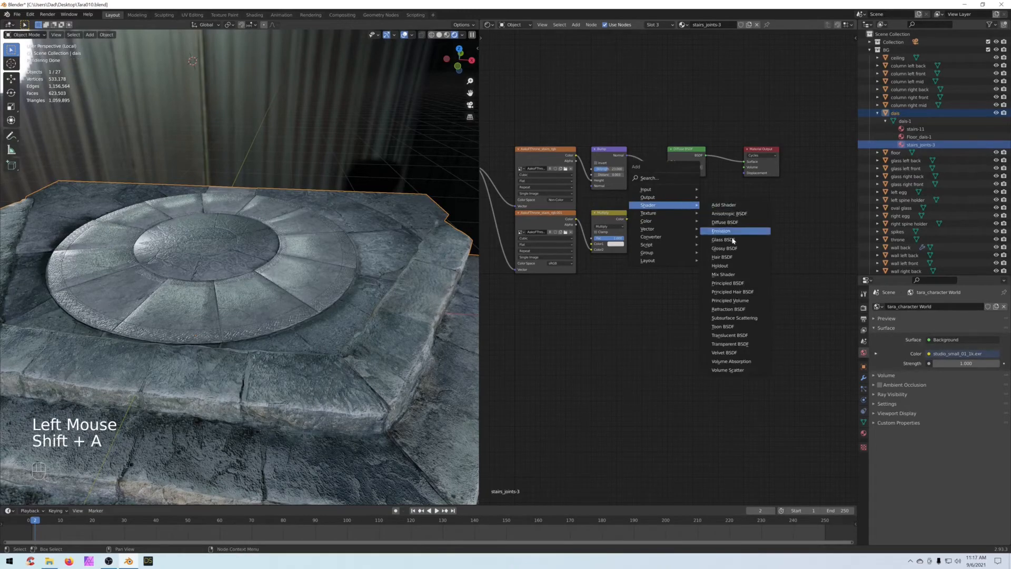
left_click(735, 282)
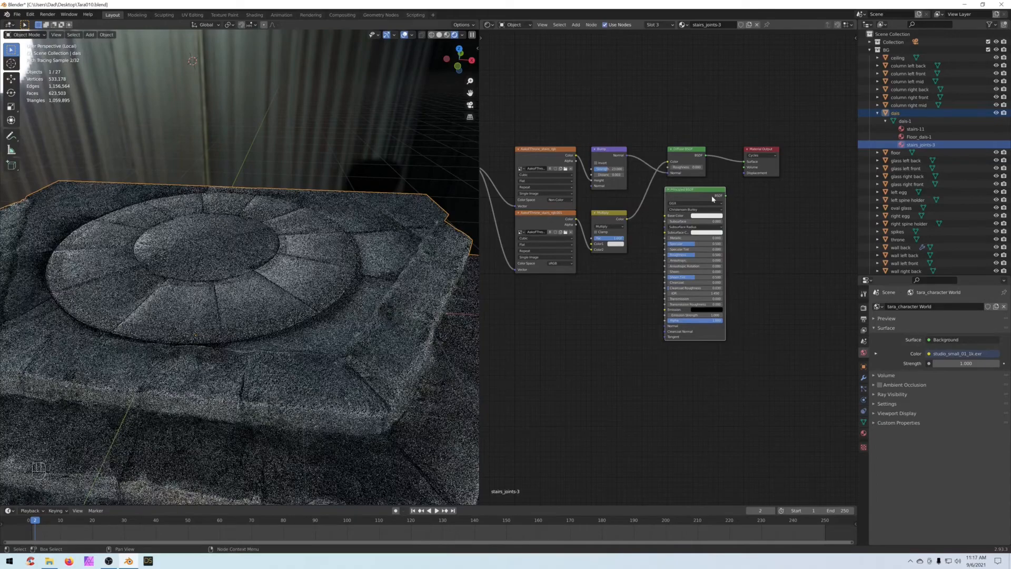
left_click(713, 200)
left_click_drag(726, 195, 745, 162)
Step: Set the Bump node's Strength to 0.1 and Distance to 1, and link its Normal to the Principled BSDF
left_click(611, 169)
type(".1")
key("Return")
left_click(610, 175)
type("1")
key("Return")
left_click(631, 157)
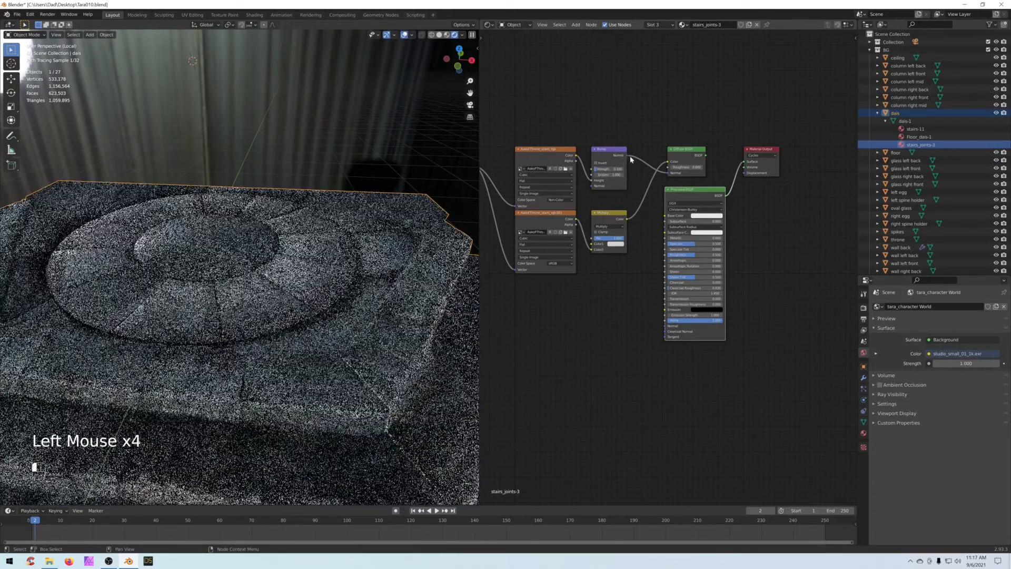
left_click_drag(628, 155, 665, 326)
Step: Delete the Multiply node and connect the colour texture directly to the Principled BSDF's Base Color
left_click(605, 214)
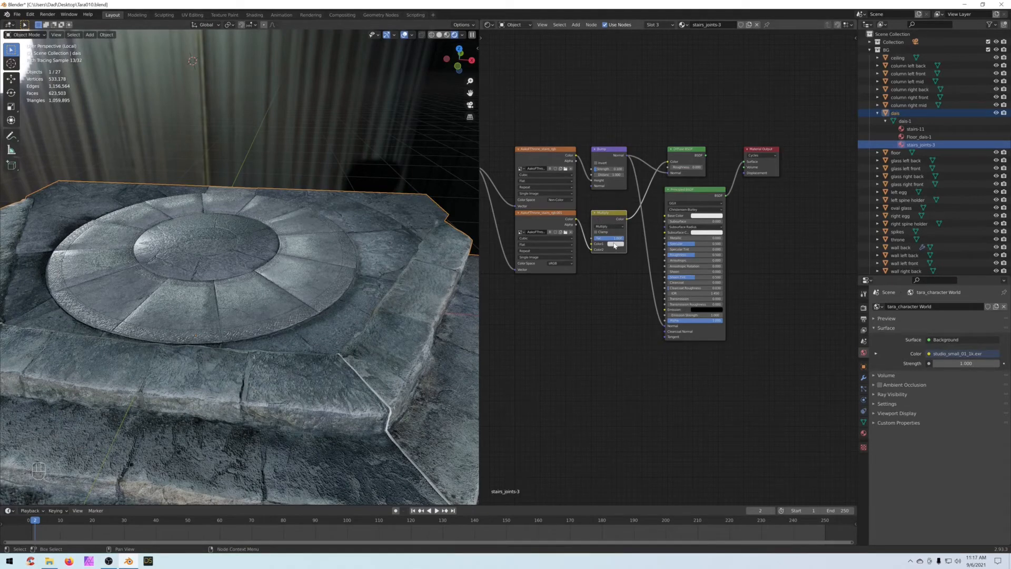
left_click(611, 218)
left_click(608, 220)
key("Delete")
left_click_drag(576, 220, 665, 215)
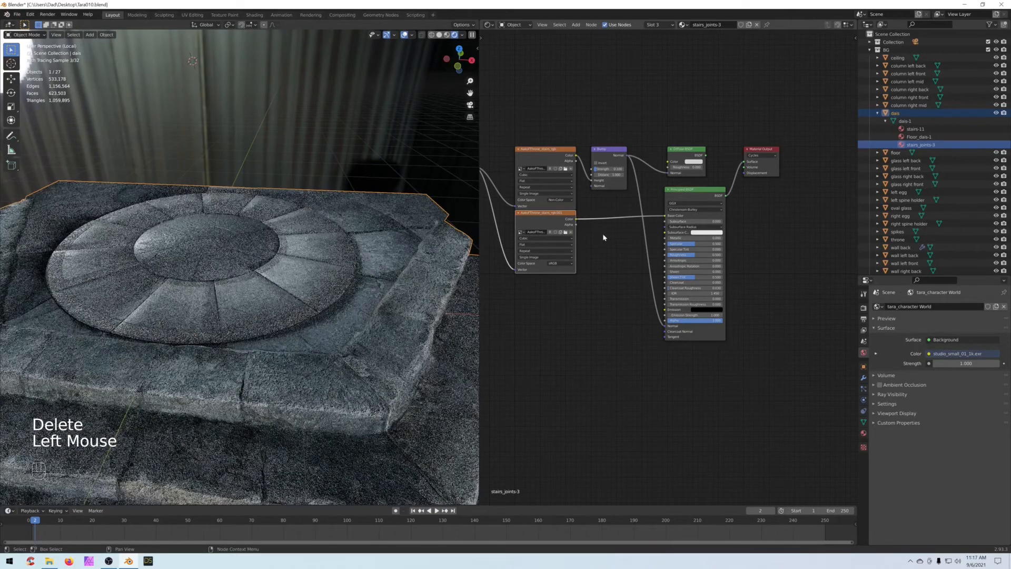
Step: Delete the unused Diffuse BSDF from stairs_joints-3, and raise the Principled BSDF's Roughness while lowering its Specular
left_click(674, 148)
left_click(674, 148)
key("Delete")
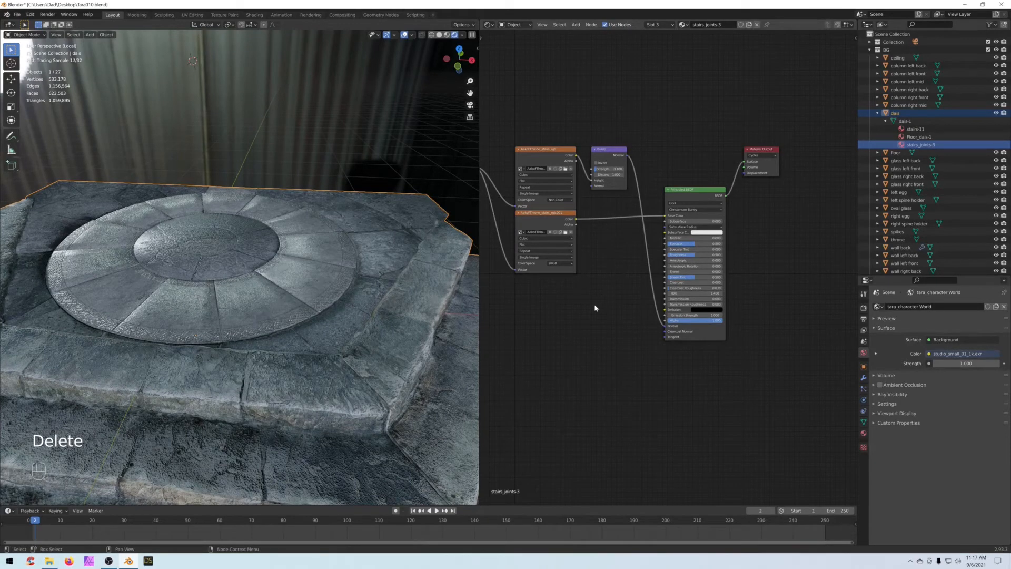
left_click_drag(693, 259, 681, 258)
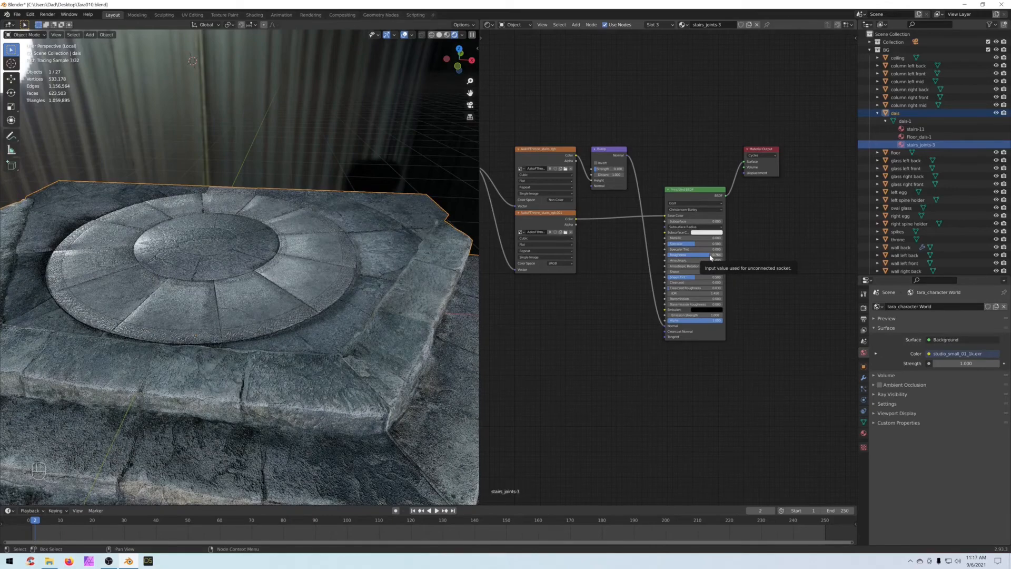
left_click_drag(695, 243, 680, 243)
Step: In the Floor_dais-1 material, delete the second Material Output and briefly unlink the shader from Surface to identify the affected area
left_click(919, 136)
middle_click_drag(735, 226, 688, 180)
left_click(789, 174)
key("Delete")
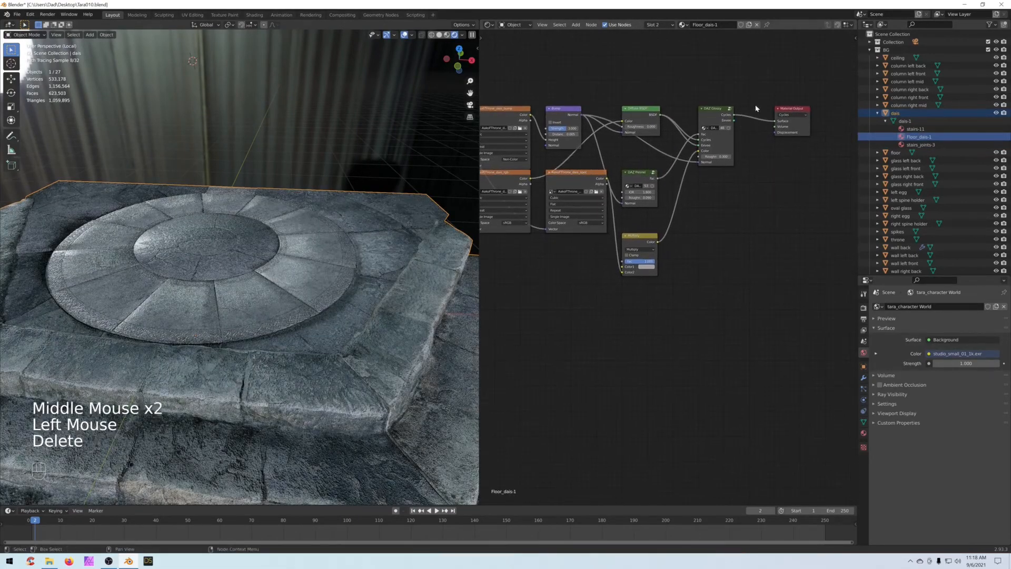
left_click_drag(774, 121, 751, 109)
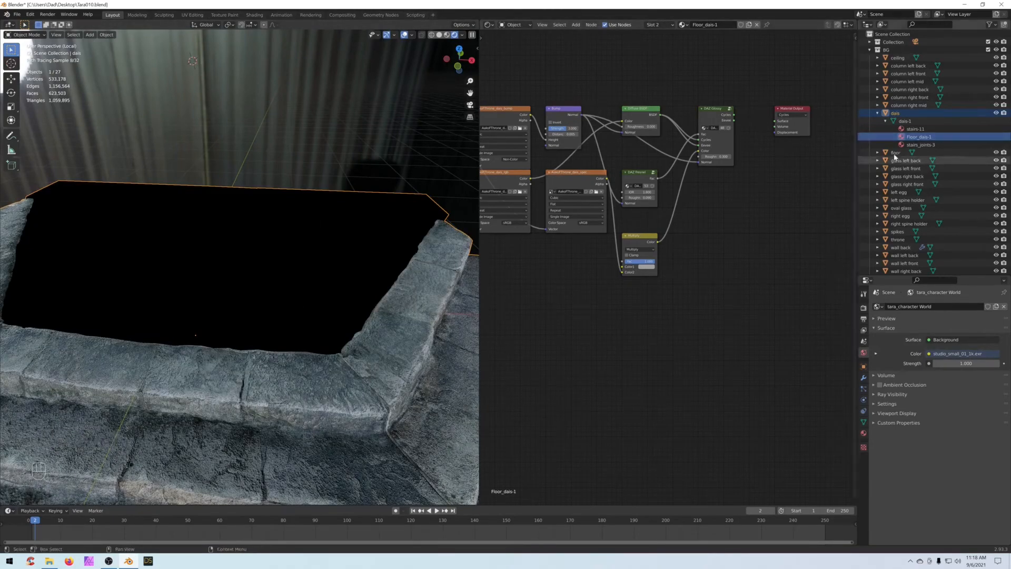
left_click_drag(735, 117, 778, 122)
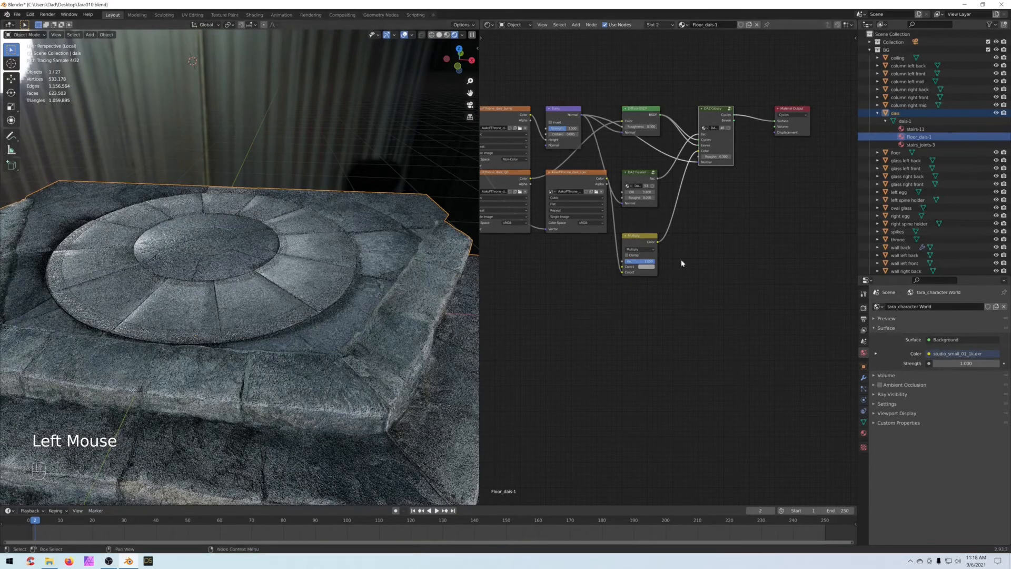
Step: Delete the Multiply, Diffuse BSDF and both DAZ shader group nodes from Floor_dais-1
middle_click_drag(677, 304, 706, 371)
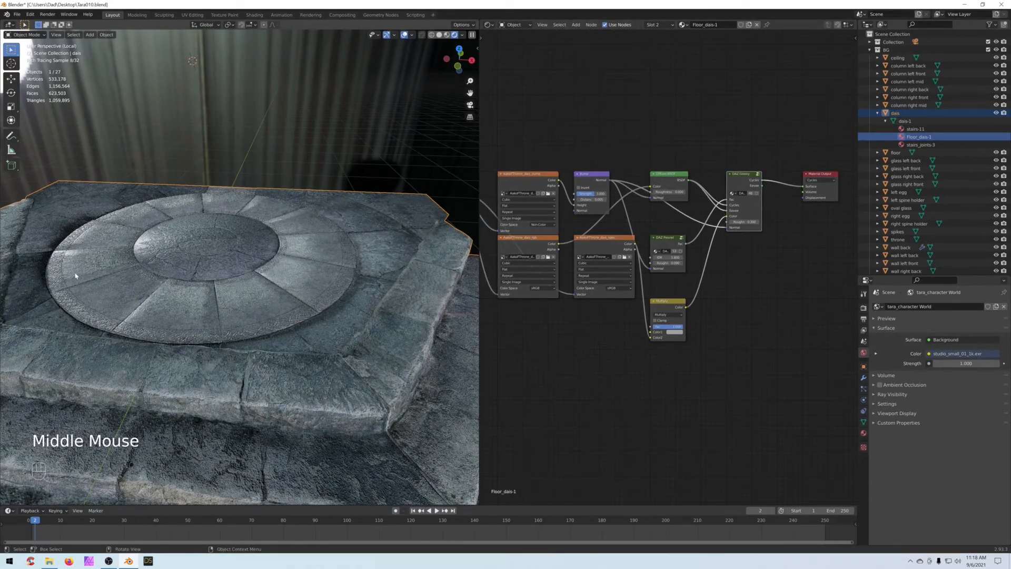
middle_click_drag(680, 286, 655, 259)
left_click(646, 275)
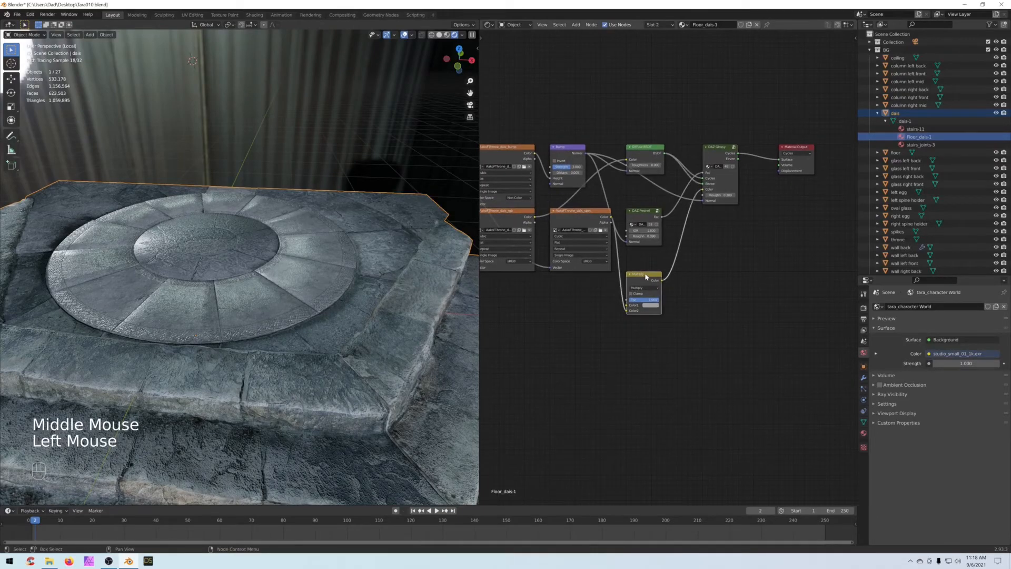
key("Delete")
left_click_drag(748, 100, 639, 267)
key("Delete")
Step: Add a Principled BSDF to Floor_dais-1 and connect it to the Material Output's Surface
left_click(665, 229)
key("shift+a")
mouse_move(675, 230)
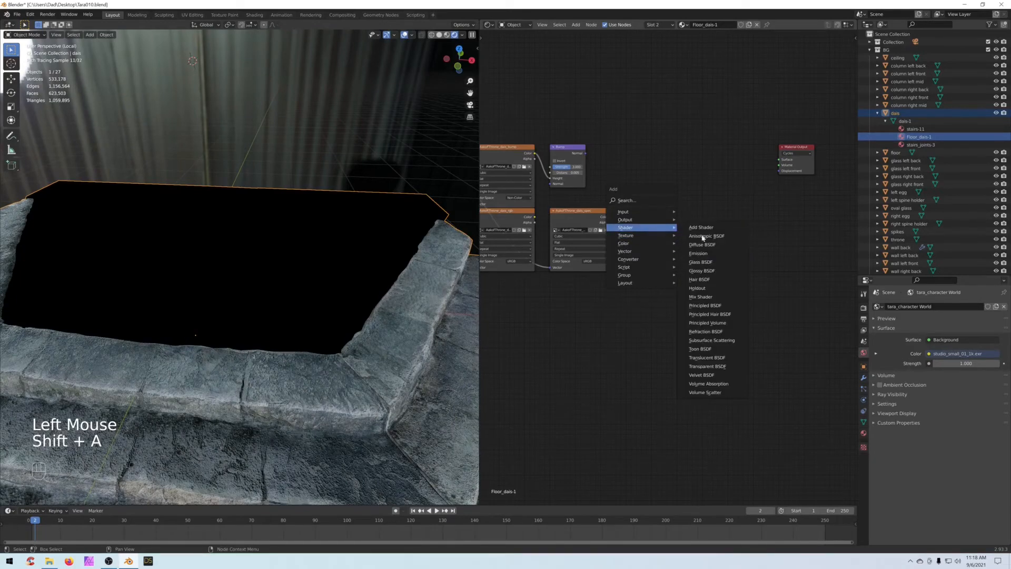
left_click(705, 306)
left_click(684, 289)
left_click_drag(720, 132, 779, 159)
middle_click_drag(615, 177, 625, 189)
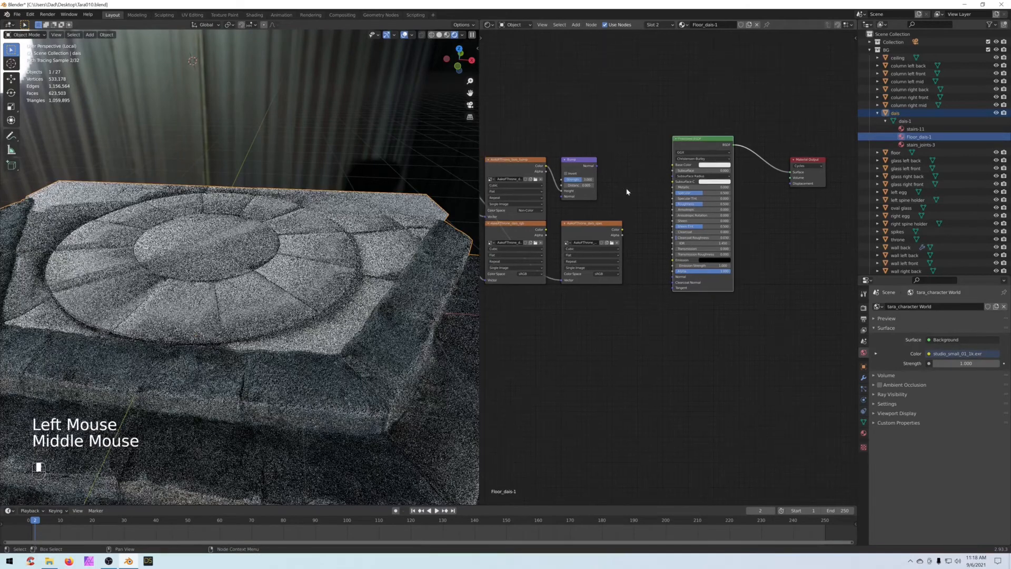
Step: Stack the three image textures in a column, and link the Bump node, with Distance 1, to the Principled BSDF's Normal
left_click_drag(593, 234, 524, 311)
middle_click_drag(577, 297, 605, 289)
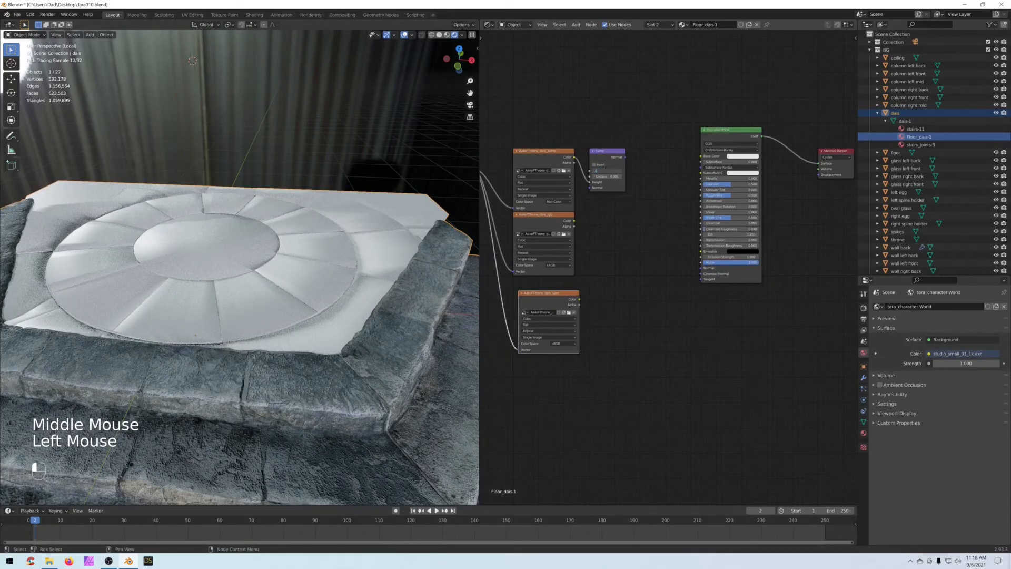
left_click_drag(626, 157, 701, 268)
left_click_drag(541, 217, 541, 222)
left_click_drag(547, 296, 543, 290)
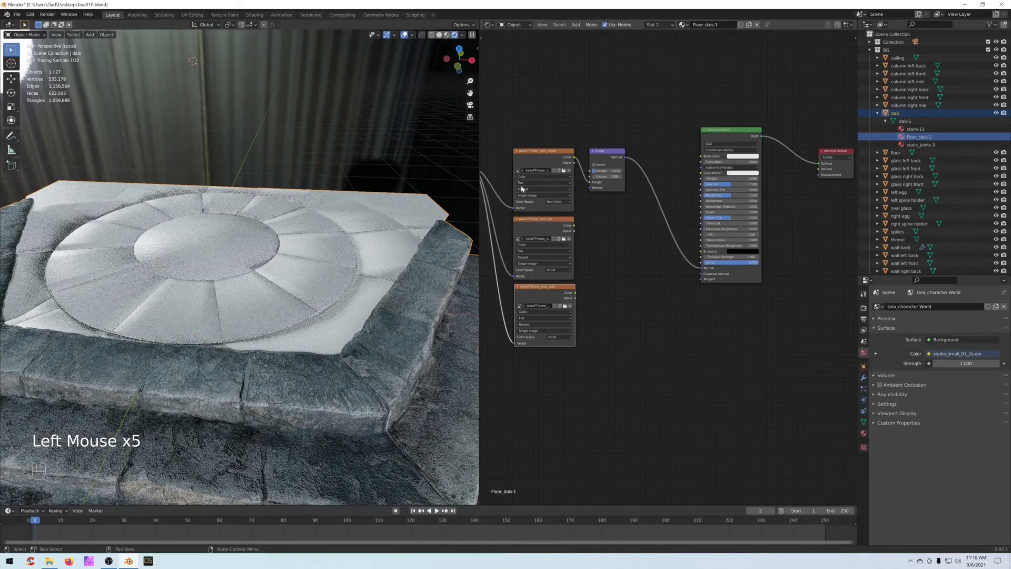
left_click(537, 160)
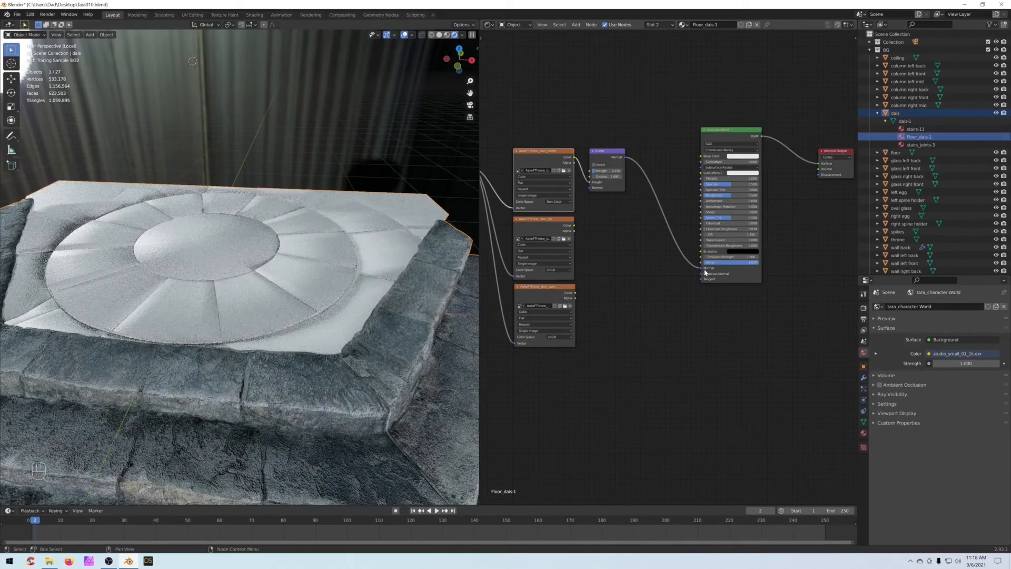
Step: Preview the Bump node's output on the dais floor, try a Strength of 0.2, and set it to 0.1
left_click(607, 156, "ctrl+shift")
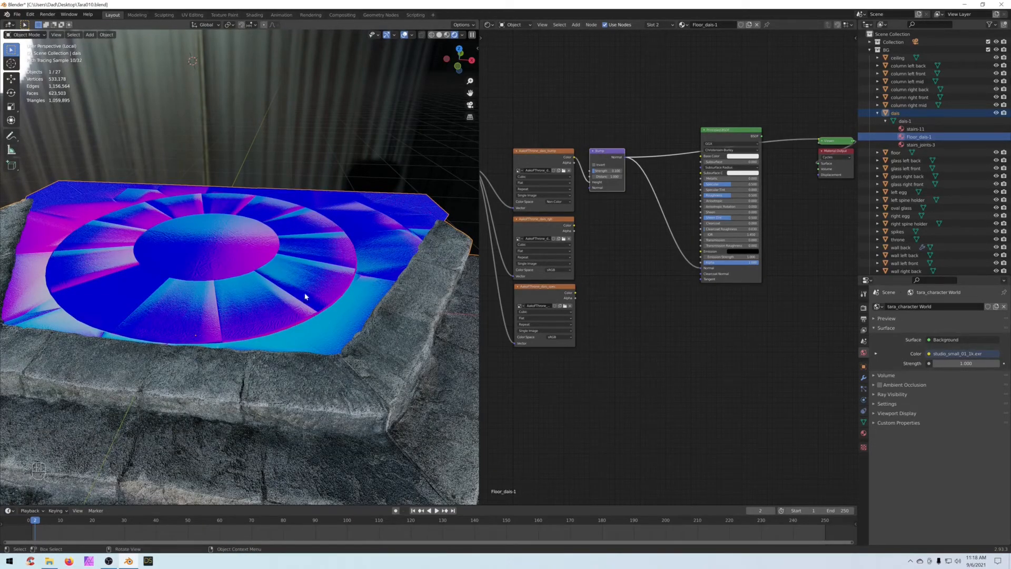
left_click(564, 227)
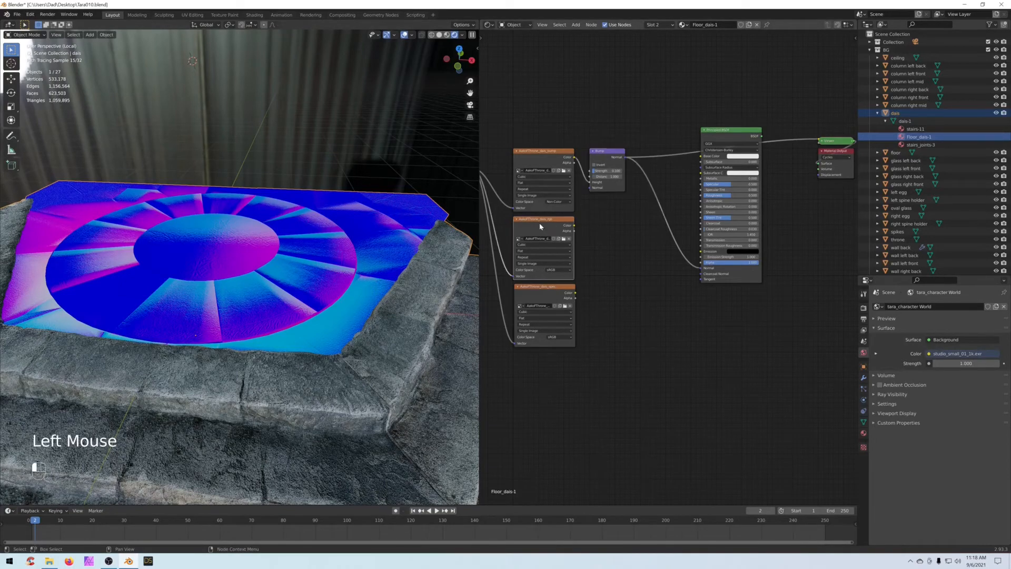
double_click(609, 172)
type(".2")
key("Return")
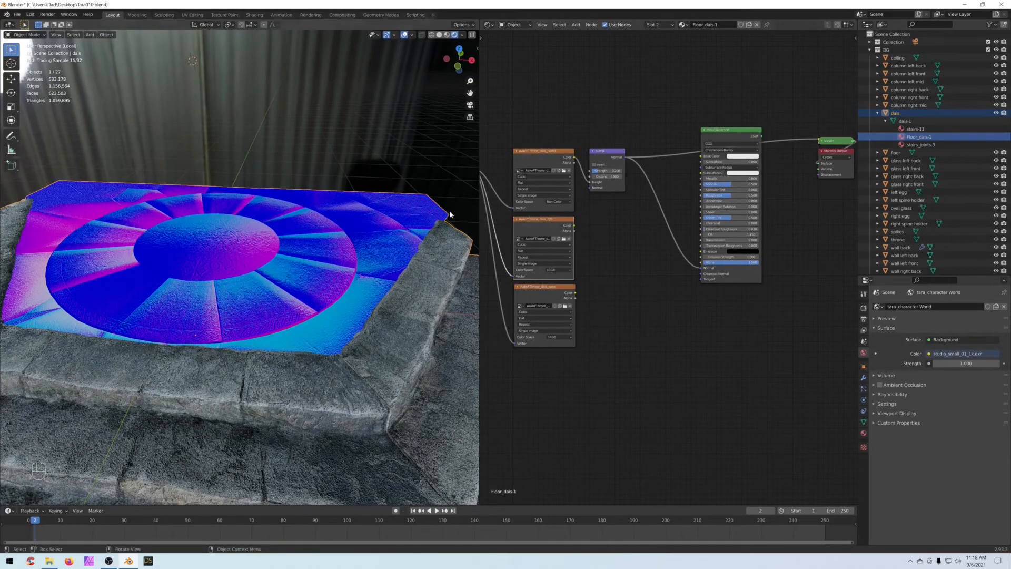
left_click(610, 172)
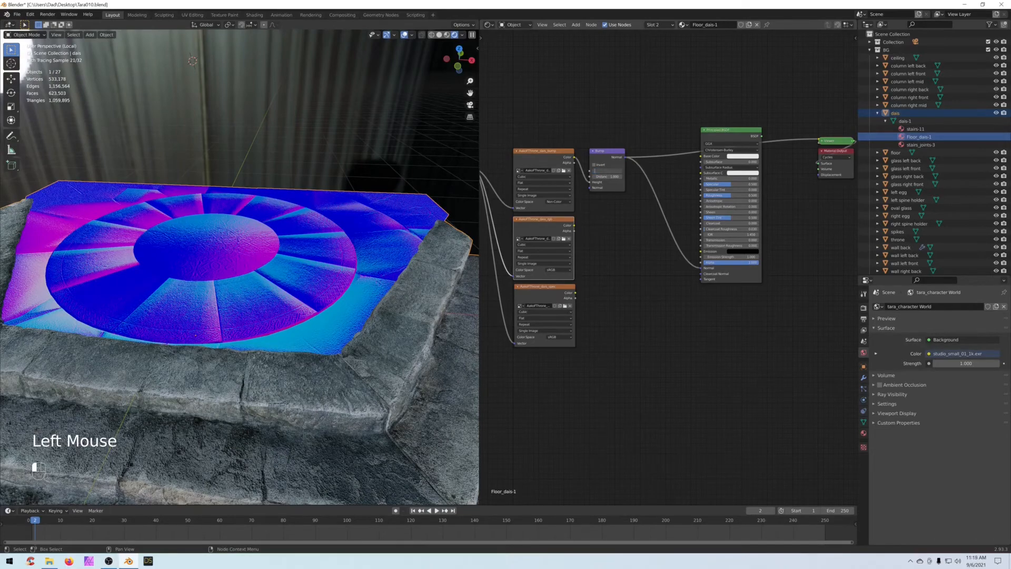
type(".1")
key("Return")
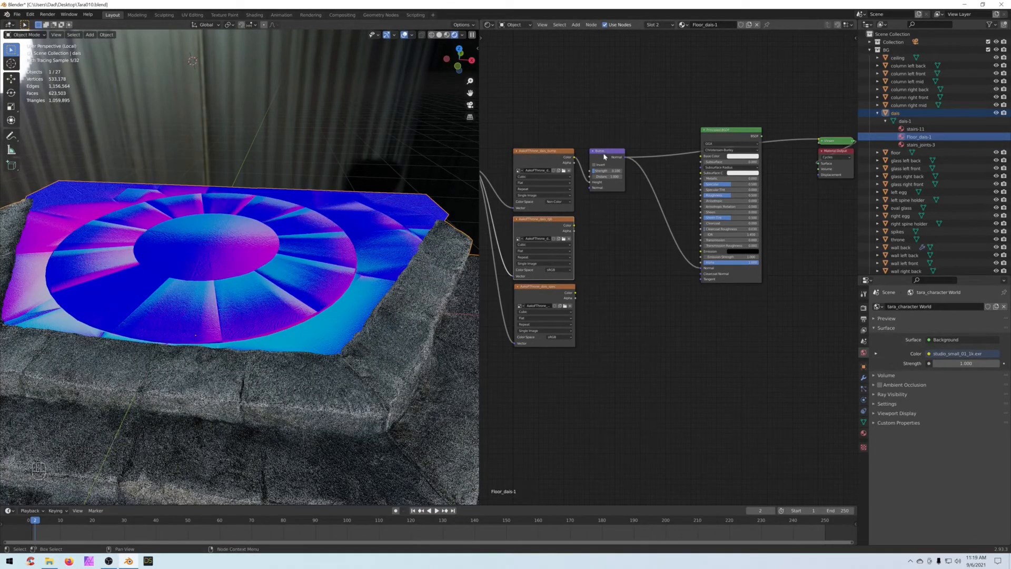
left_click_drag(604, 156, 602, 156)
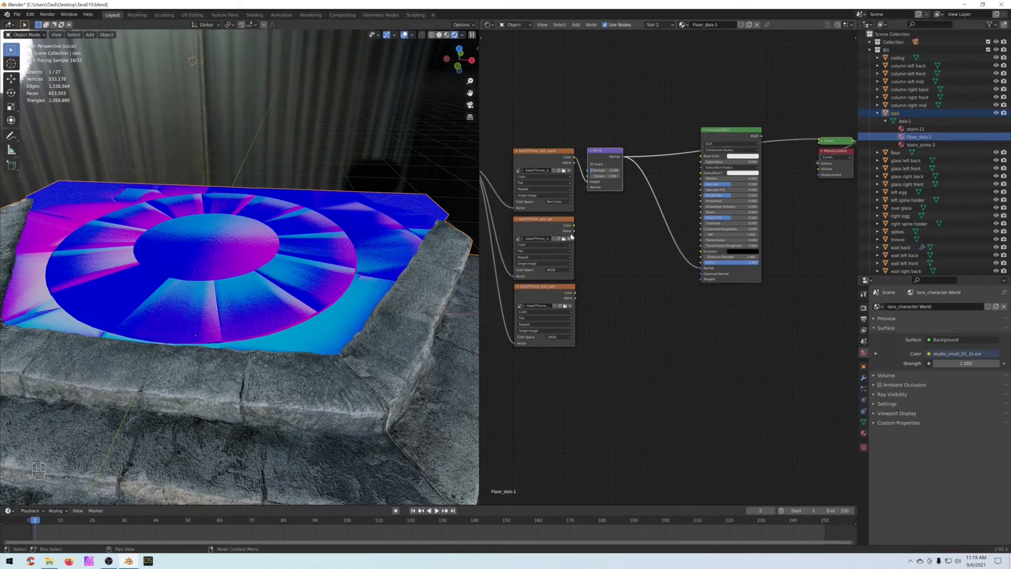
Step: Connect the colour texture to Base Color, route the Principled BSDF back to the Material Output, and raise its Roughness slightly
left_click(555, 228)
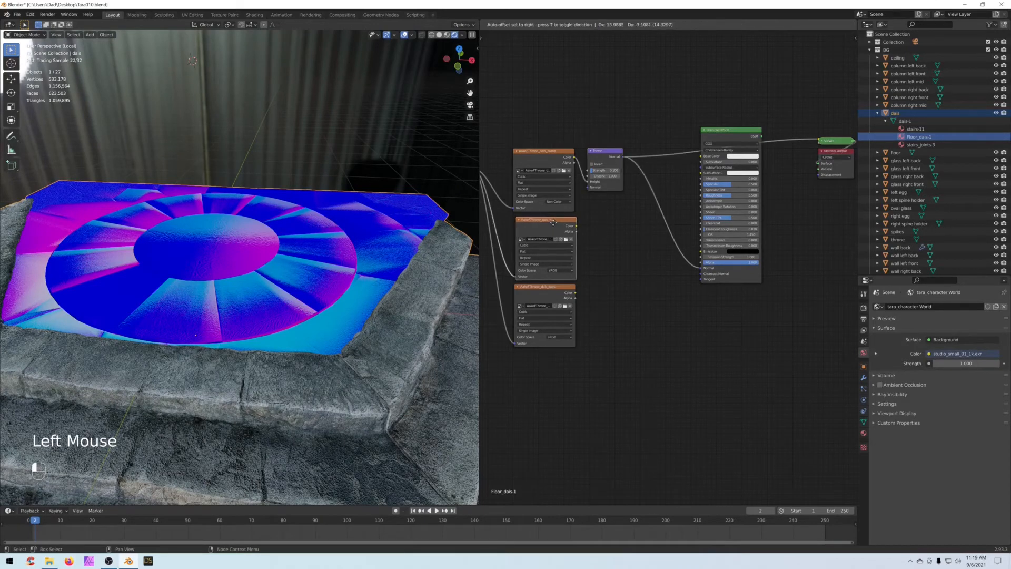
left_click_drag(574, 228, 701, 156)
left_click(725, 133, "ctrl+shift")
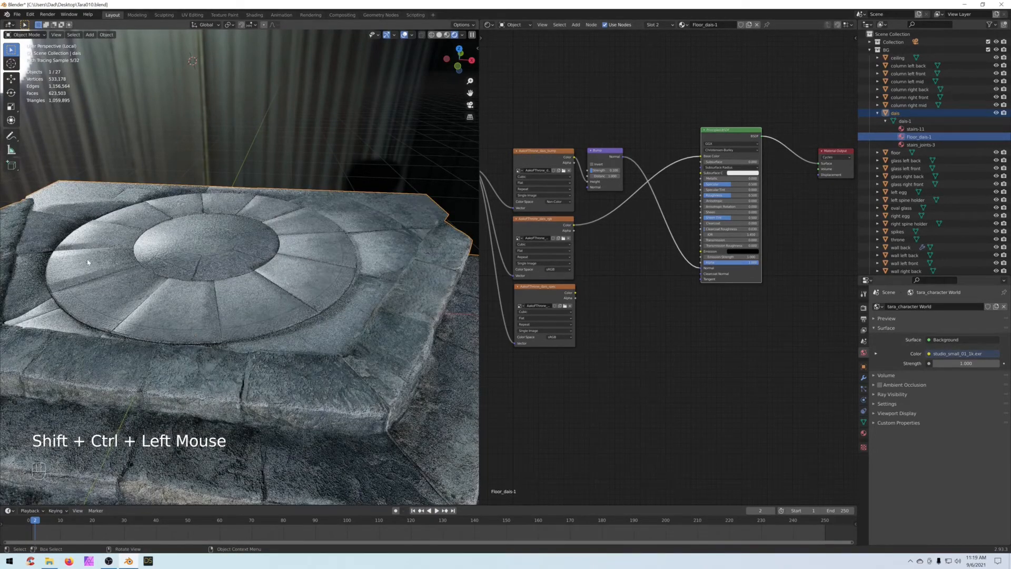
left_click_drag(731, 195, 740, 195)
Step: Preview the specular texture on the dais floor and try the Principled BSDF's Specular at its maximum
left_click(527, 289)
left_click_drag(527, 289, 526, 290)
left_click(546, 297, "ctrl+shift")
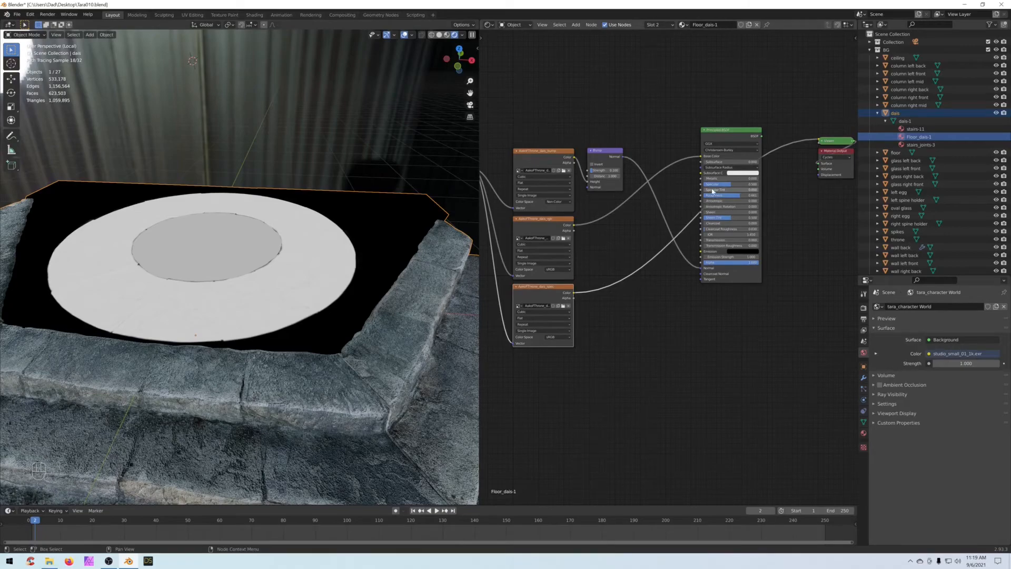
left_click_drag(733, 187, 759, 185)
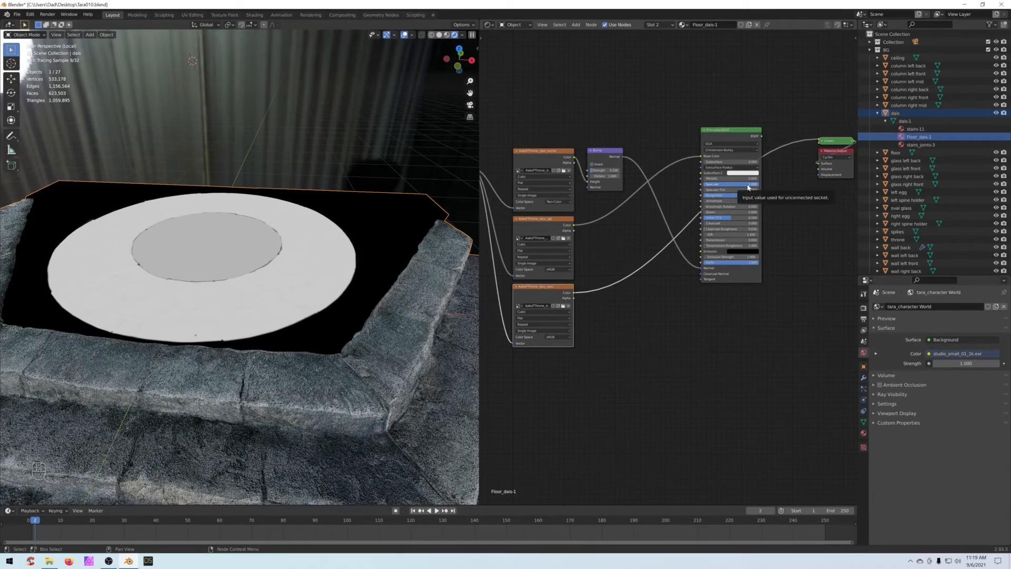
left_click_drag(555, 290, 554, 289)
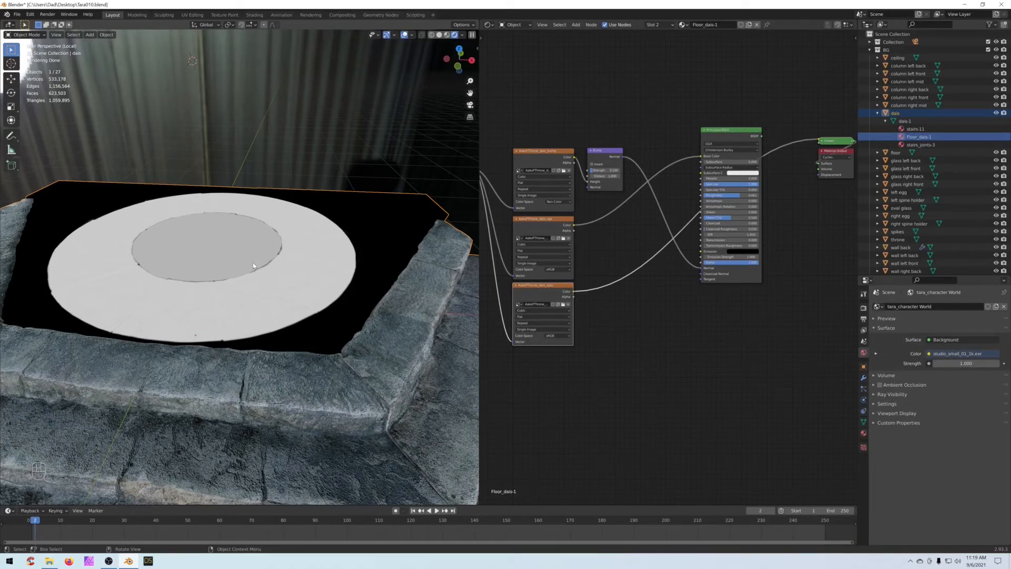
Step: Try driving the Principled BSDF's Specular with the specular texture set to Non-Color, and output the full shader again
mouse_move(577, 291)
left_mouse_down()
mouse_move(701, 184)
mouse_move(719, 197)
left_mouse_up()
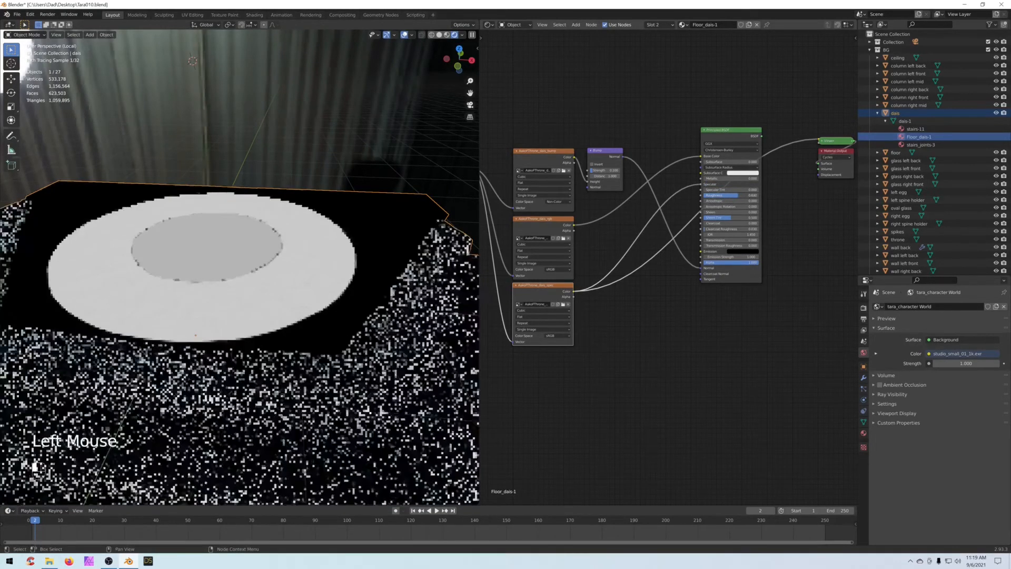
left_click(731, 130)
left_click(730, 131)
left_click(730, 134, "ctrl+shift")
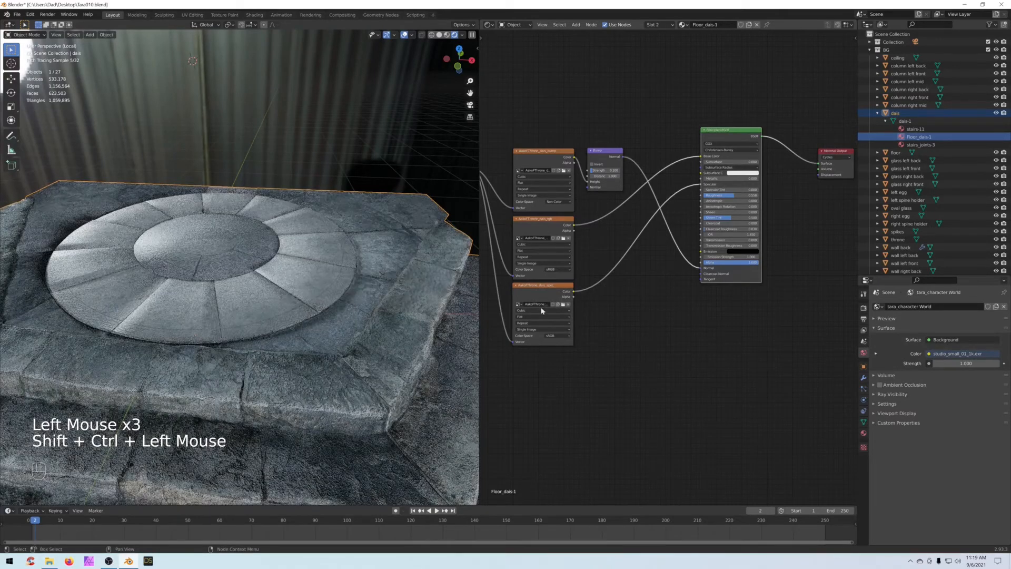
left_click(557, 336)
left_click(572, 361)
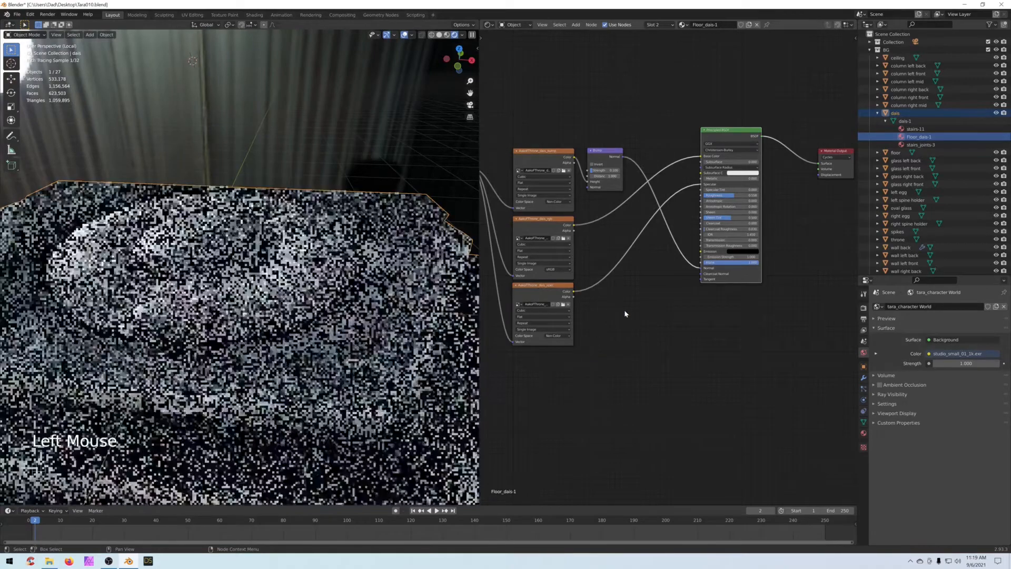
left_click_drag(544, 290, 544, 295)
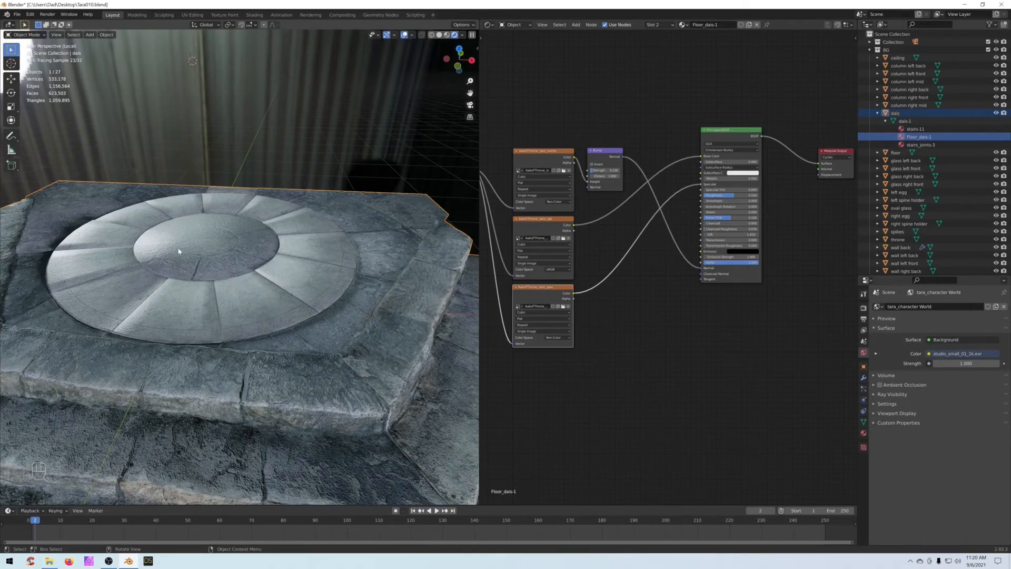
Step: Unlink the specular texture from the Principled BSDF, and raise the Roughness while lowering the Specular for a duller stone
left_click_drag(695, 187, 641, 239)
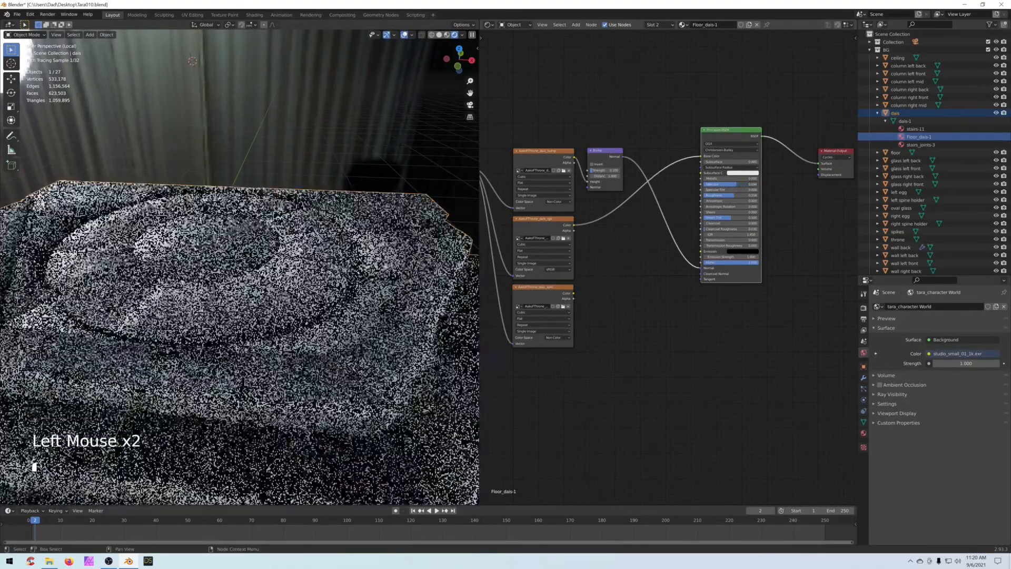
left_click_drag(734, 196, 746, 197)
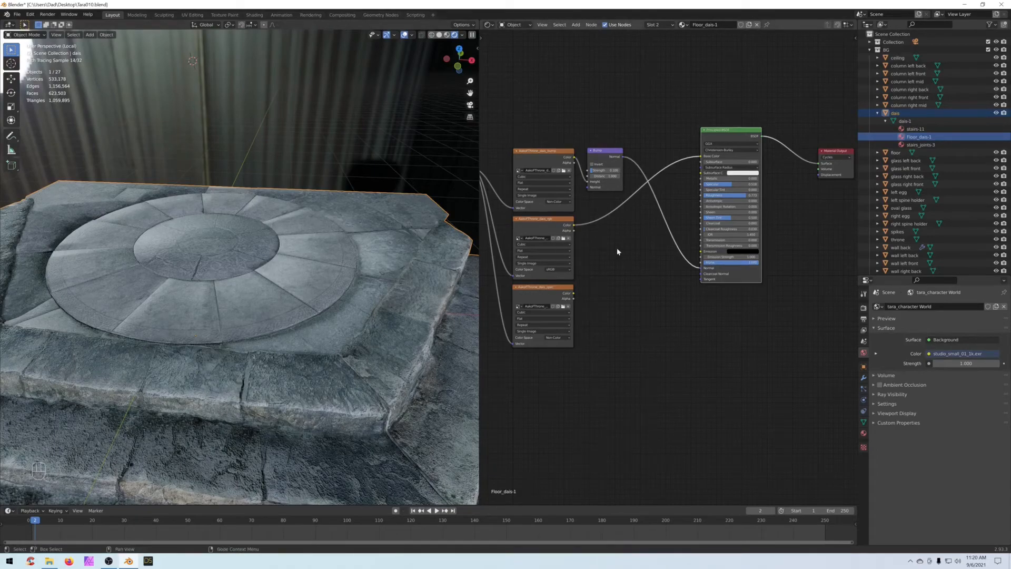
left_click_drag(737, 195, 744, 195)
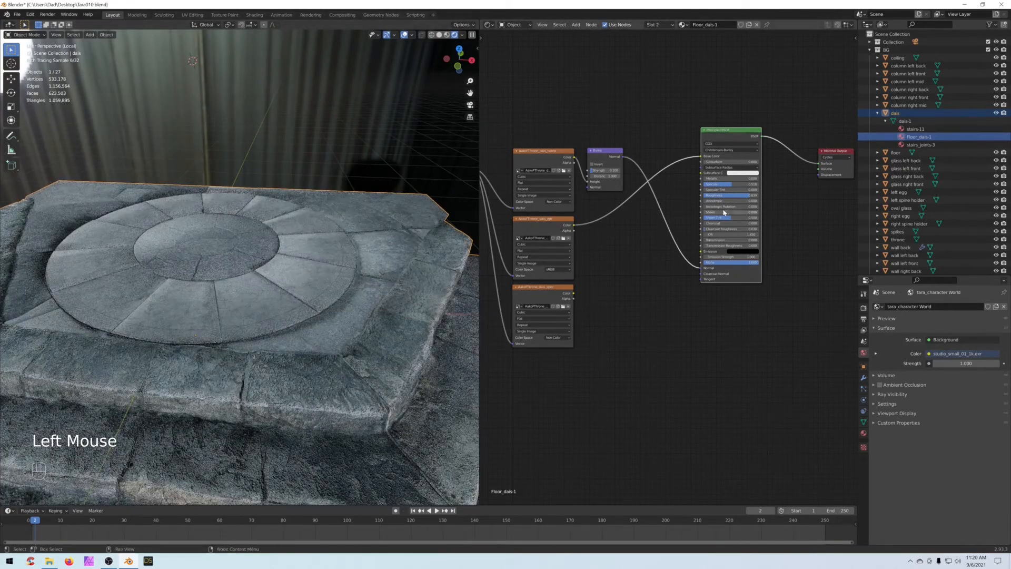
left_click_drag(751, 196, 753, 198)
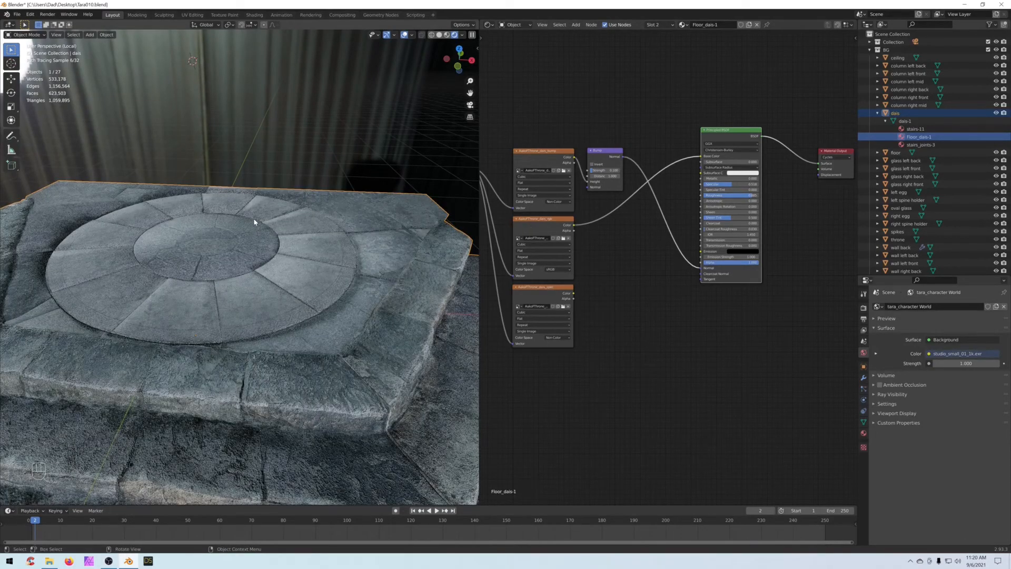
left_click_drag(739, 184, 729, 183)
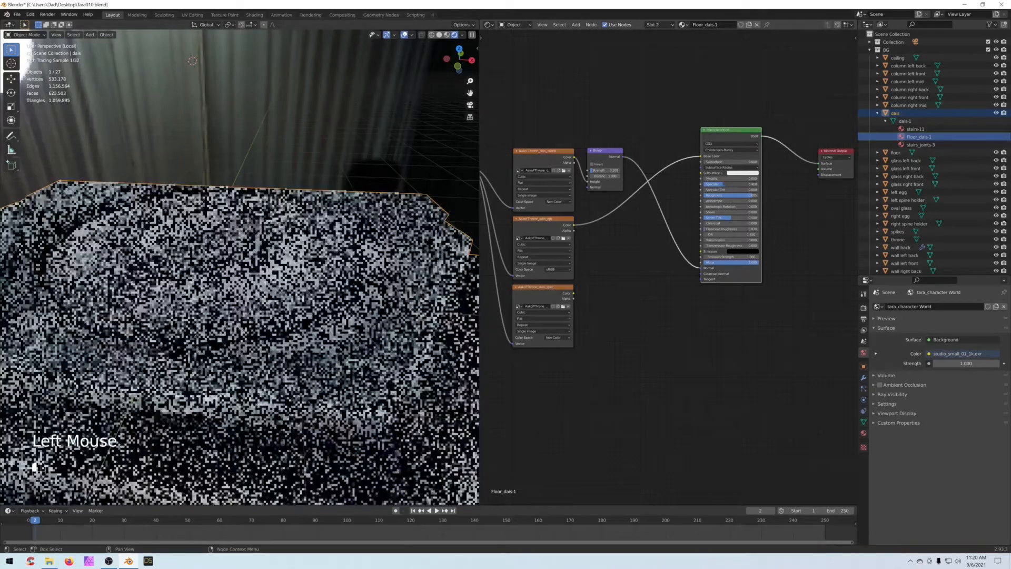
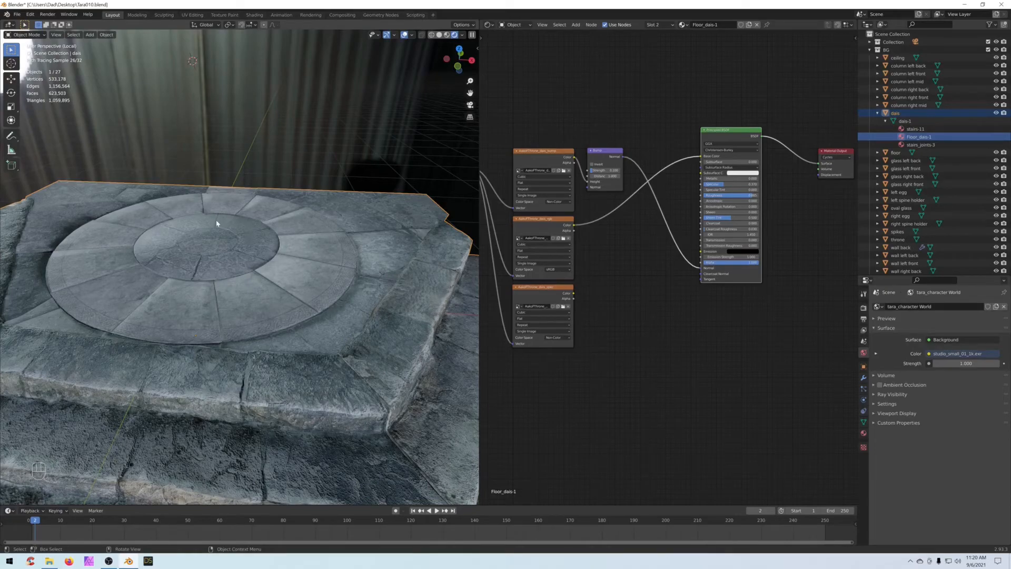
Step: Fine-tune the roughness of the Floor_dais-1 material's Principled BSDF and copy that node
left_click_drag(753, 196, 755, 197)
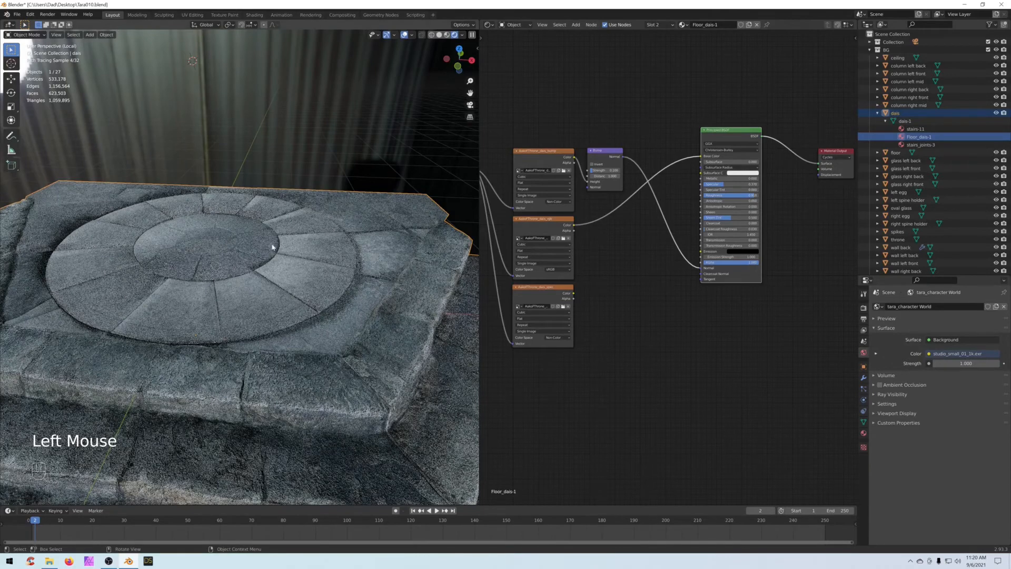
left_click(725, 129)
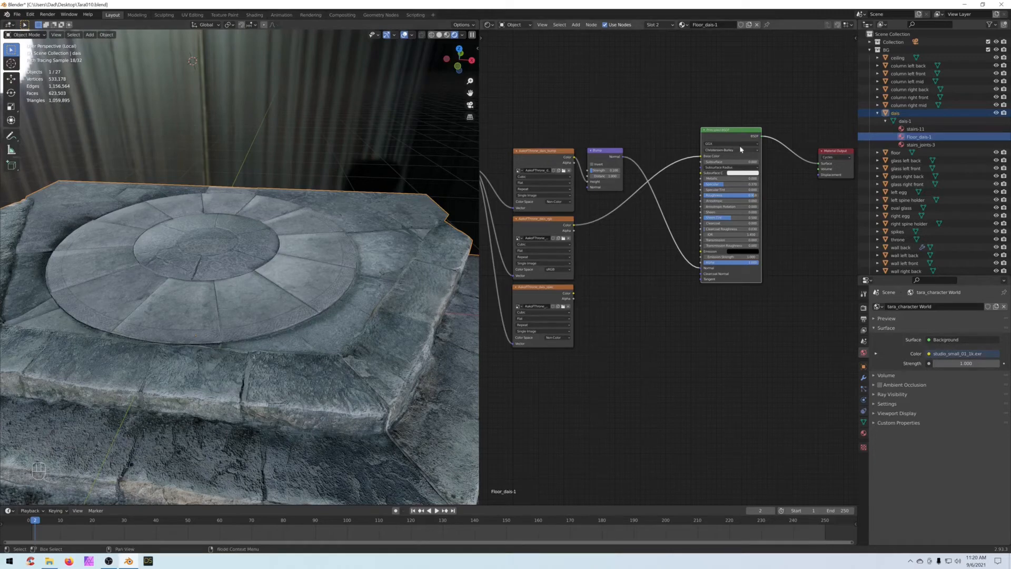
left_click(735, 129)
left_click(729, 137)
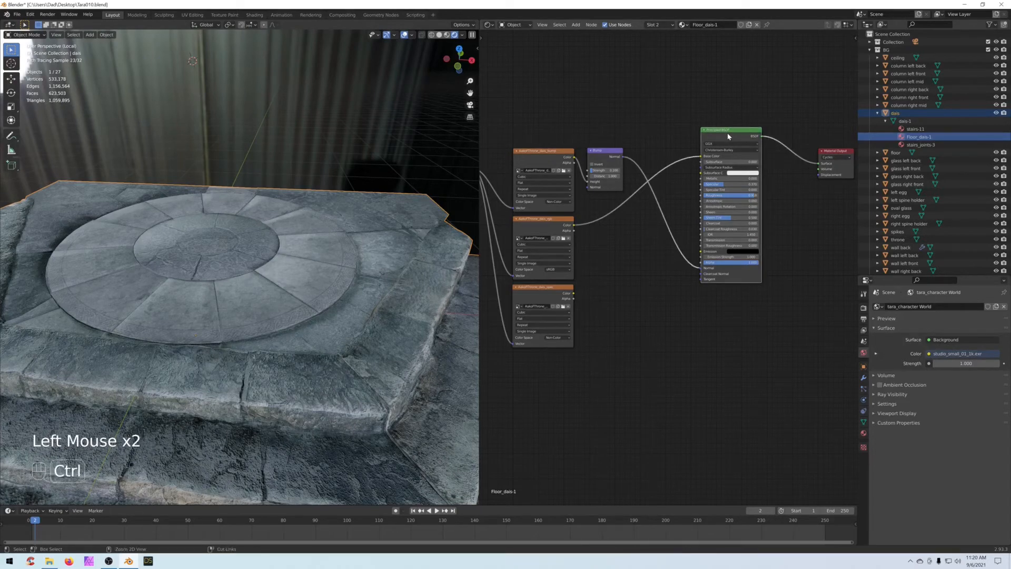
key("ctrl+c")
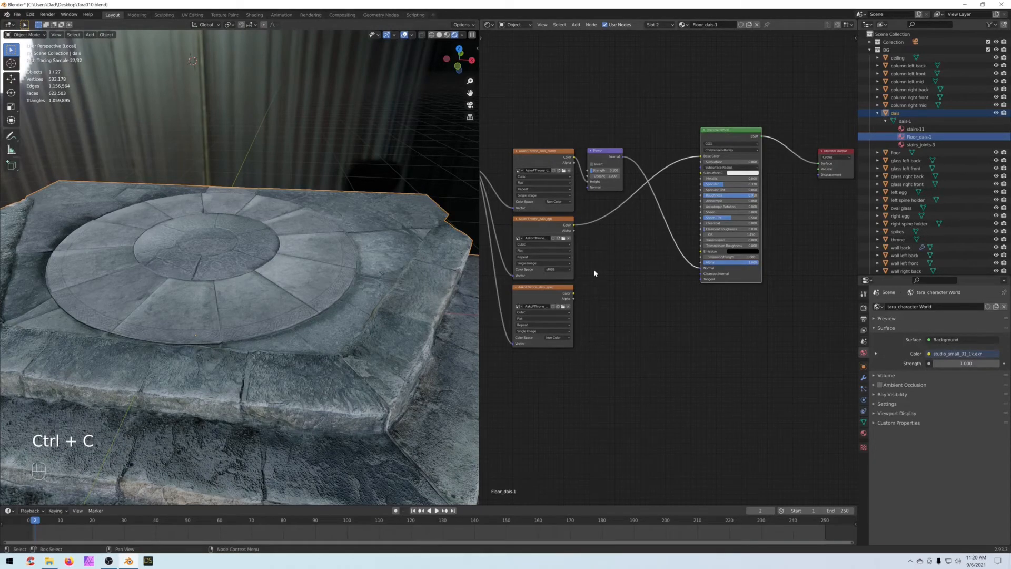
left_click_drag(557, 294, 561, 292)
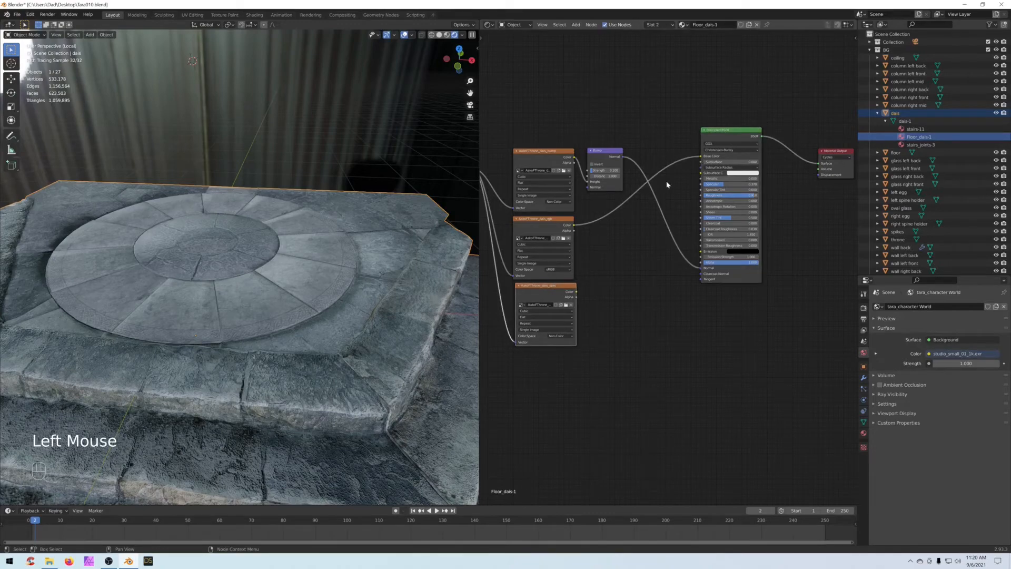
middle_click_drag(623, 266, 615, 251)
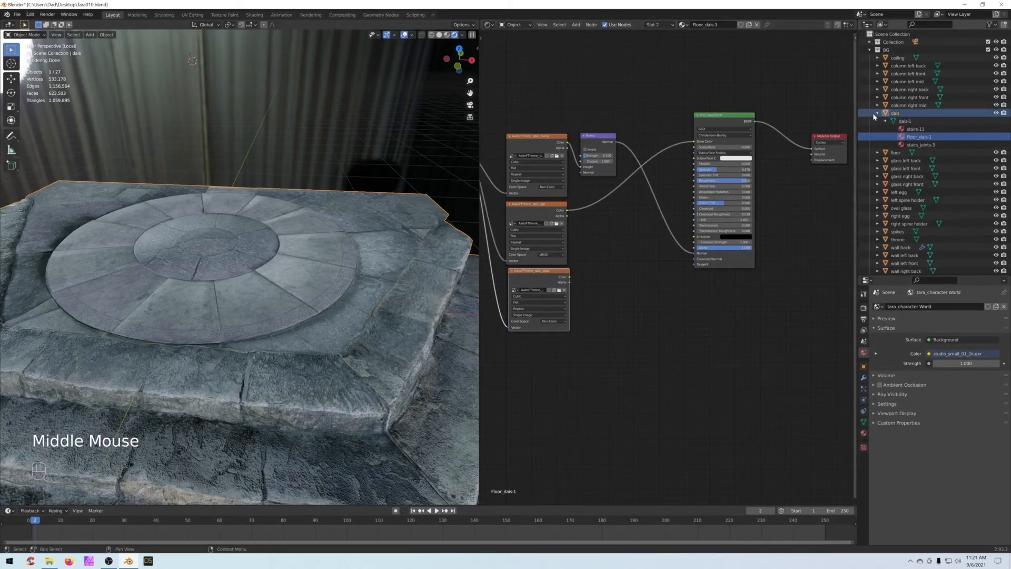
Step: Paste the copied Principled BSDF into the stairs-11 material and delete its old shader and group nodes
left_click(919, 145)
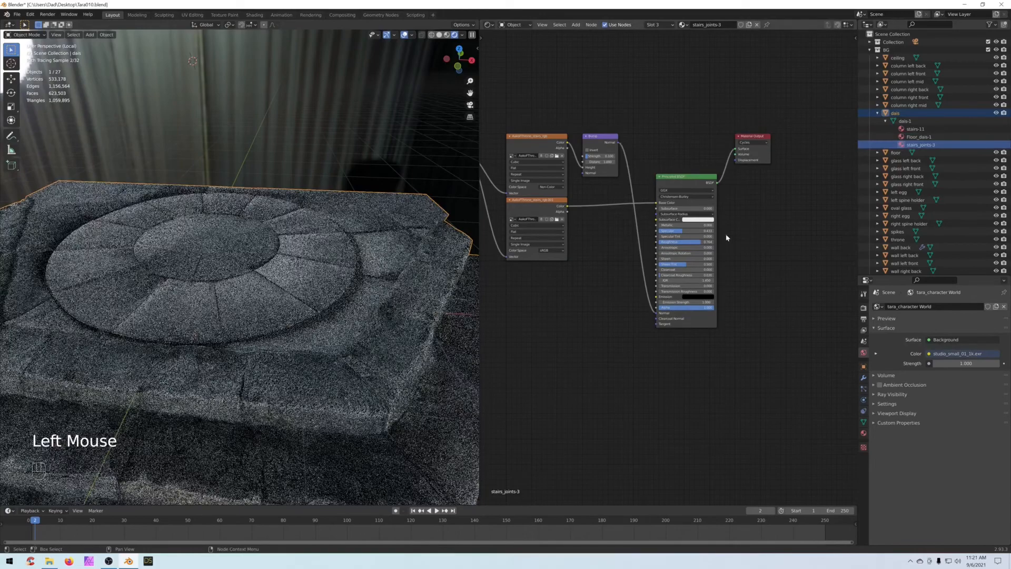
left_click(915, 128)
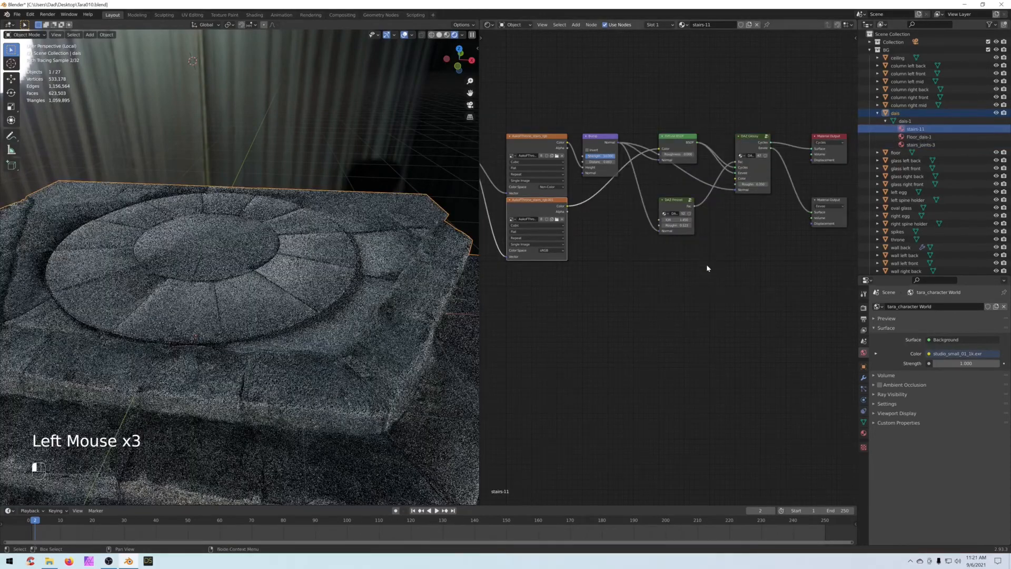
left_click(707, 268)
key("ctrl+v")
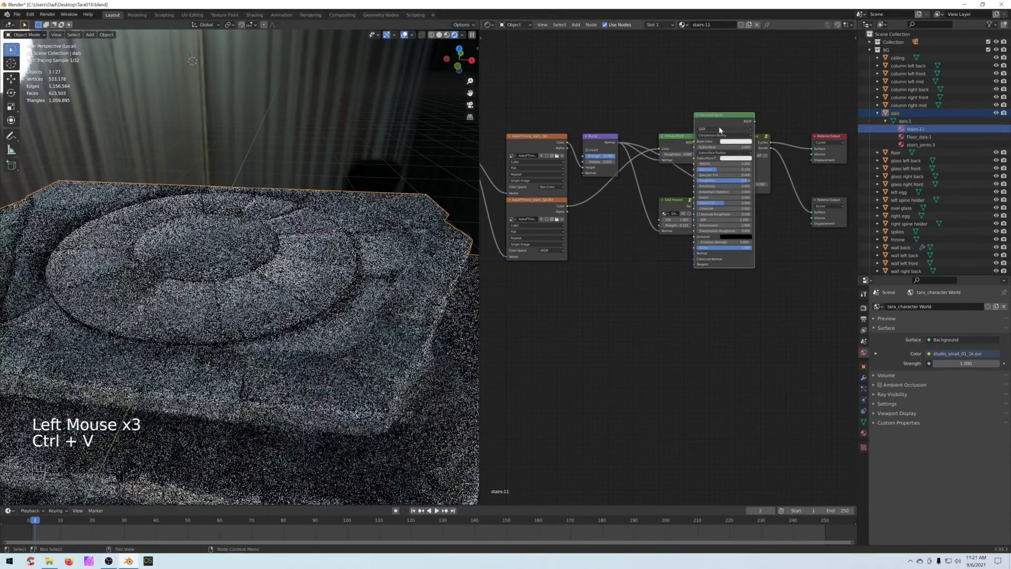
left_click(715, 225)
left_click_drag(716, 225, 724, 284)
left_click_drag(772, 61, 658, 224)
key("Delete")
Step: Wire the color texture through the Principled BSDF into the Cycles Material Output and delete the second Material Output
left_click_drag(567, 206, 812, 153)
left_click(828, 206)
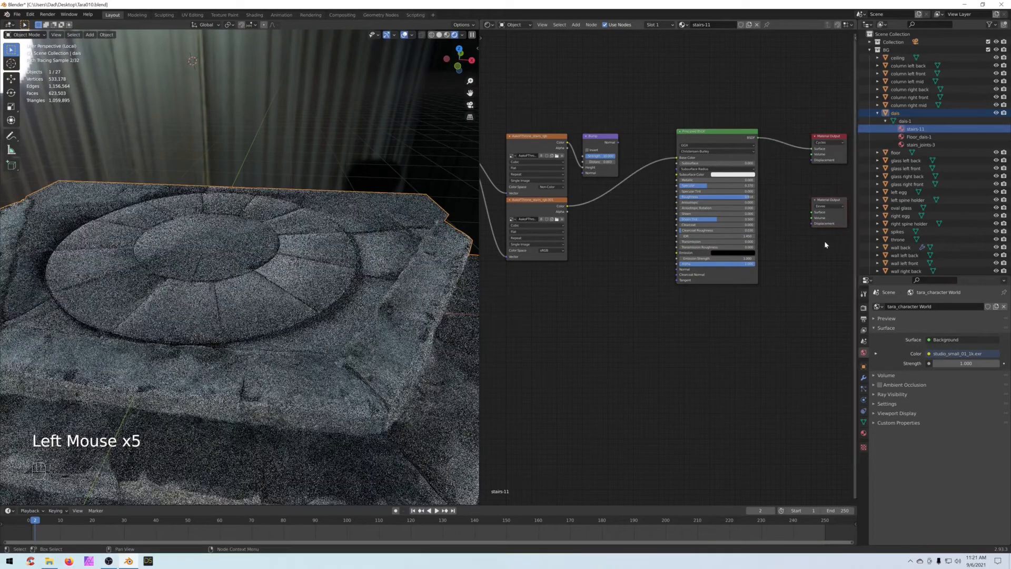
key("Delete")
Step: Set the stairs-11 Bump node's strength to 0.1 and distance to 1, and connect it to the Principled BSDF's Normal input
left_click_drag(619, 143, 618, 142)
type("0.1")
key("Return")
left_click(599, 166)
left_click(599, 162)
type("1")
key("Return")
left_click_drag(618, 142, 677, 269)
Step: Line up the two image texture nodes of the stairs-11 material in front of the Bump node
left_click_drag(534, 226, 537, 233)
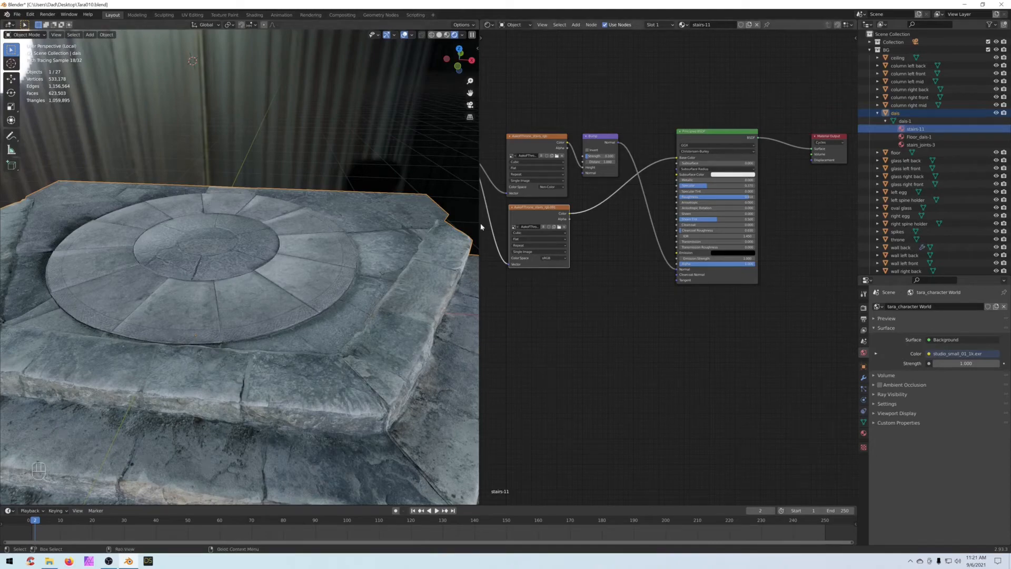
left_click_drag(545, 210, 540, 210)
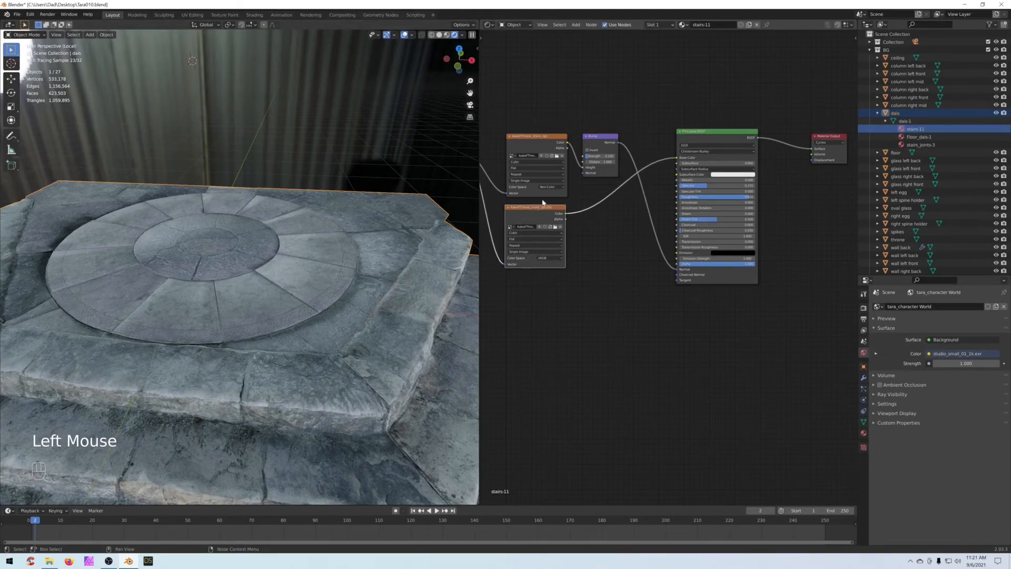
left_click_drag(533, 140, 531, 141)
Step: Preview the stairs-11 Bump node's output and the color texture's output separately on the dais
left_click(596, 143, "ctrl")
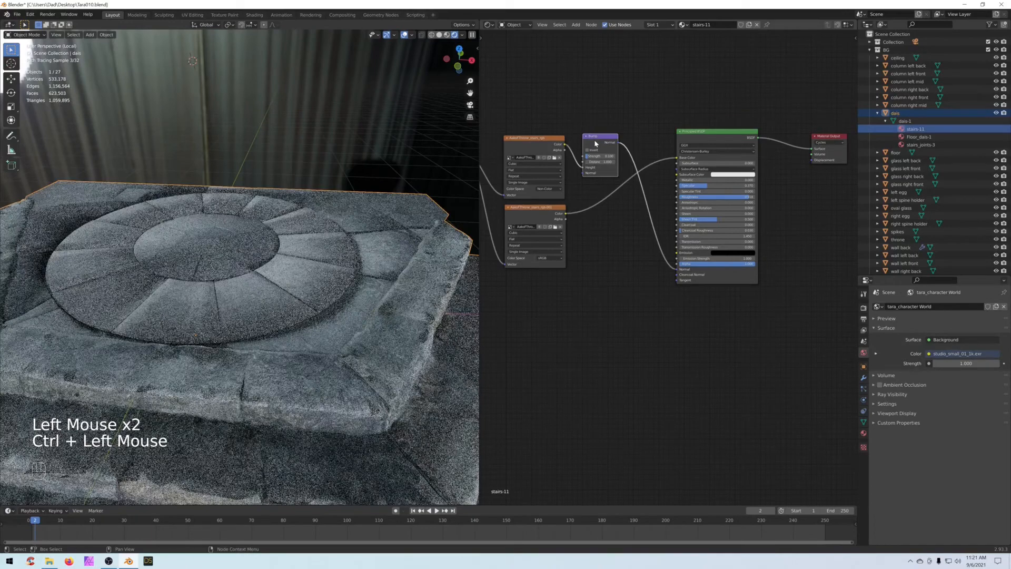
left_click(596, 143, "ctrl+shift")
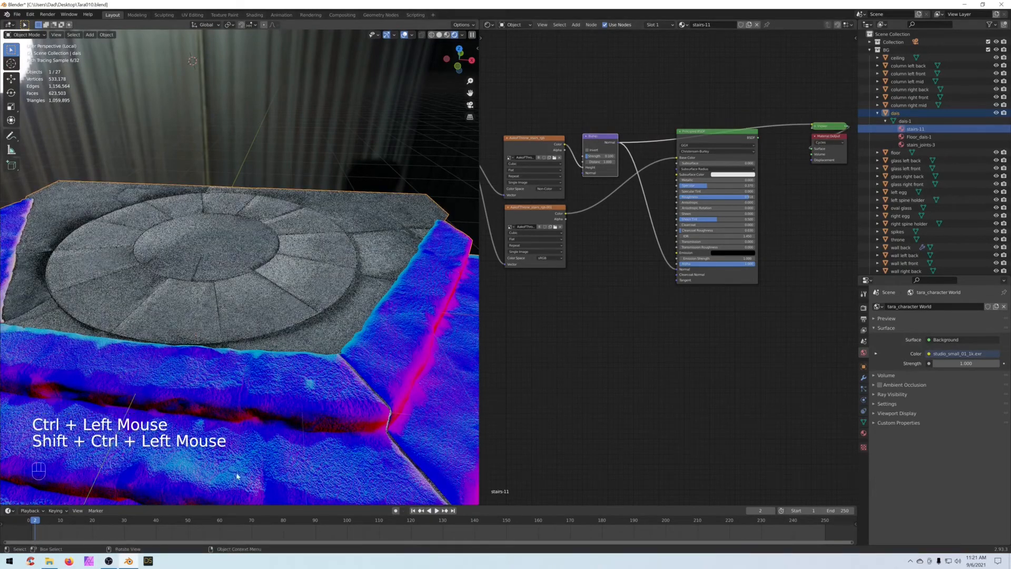
left_click(541, 214)
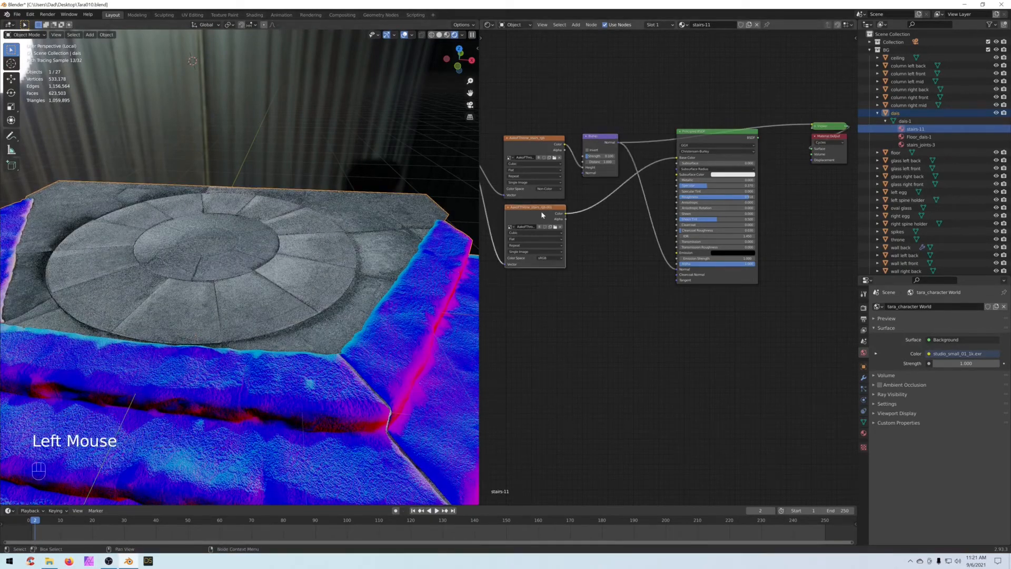
left_click(541, 214, "ctrl+shift")
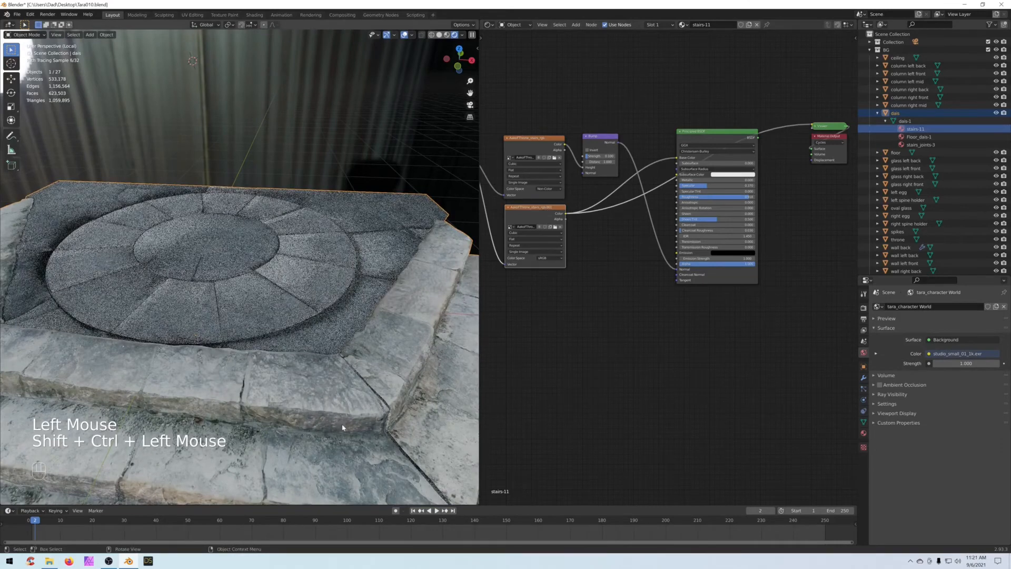
Step: Add a Gamma node between the stairs-11 color texture and Base Color, and route the Principled BSDF back to the output
left_click(605, 318)
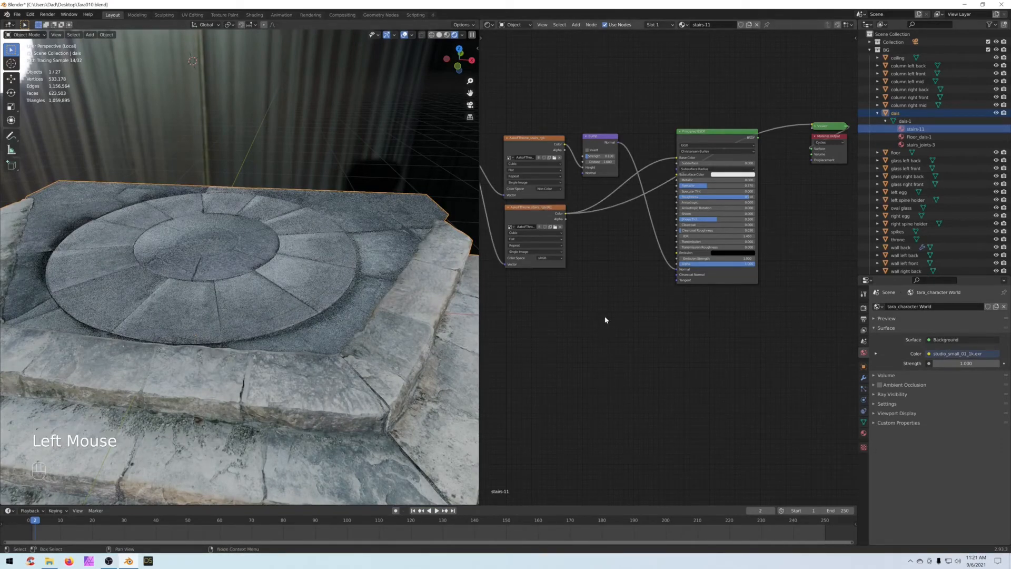
key("shift+a")
mouse_move(606, 318)
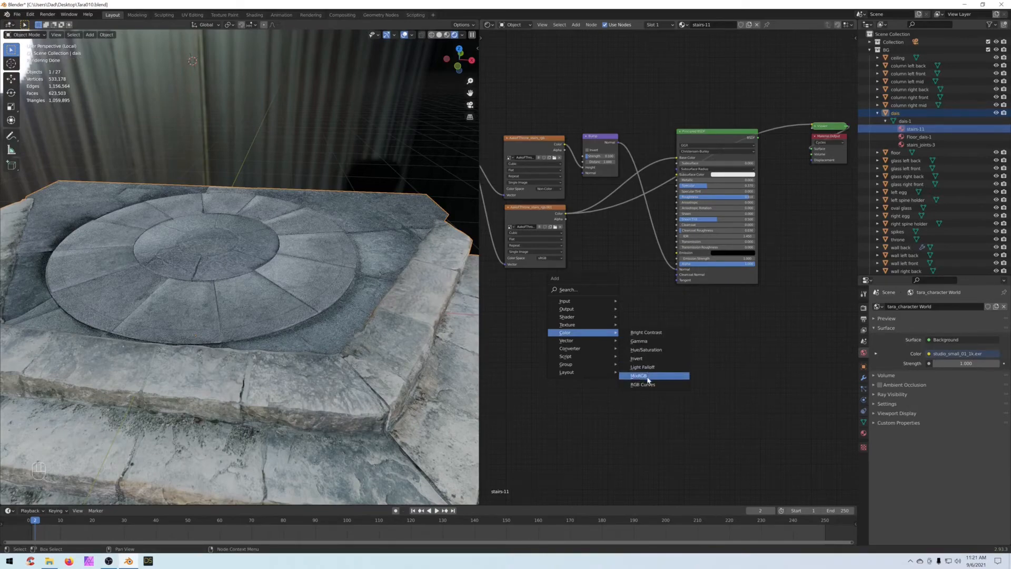
left_click(642, 342)
left_click(594, 209)
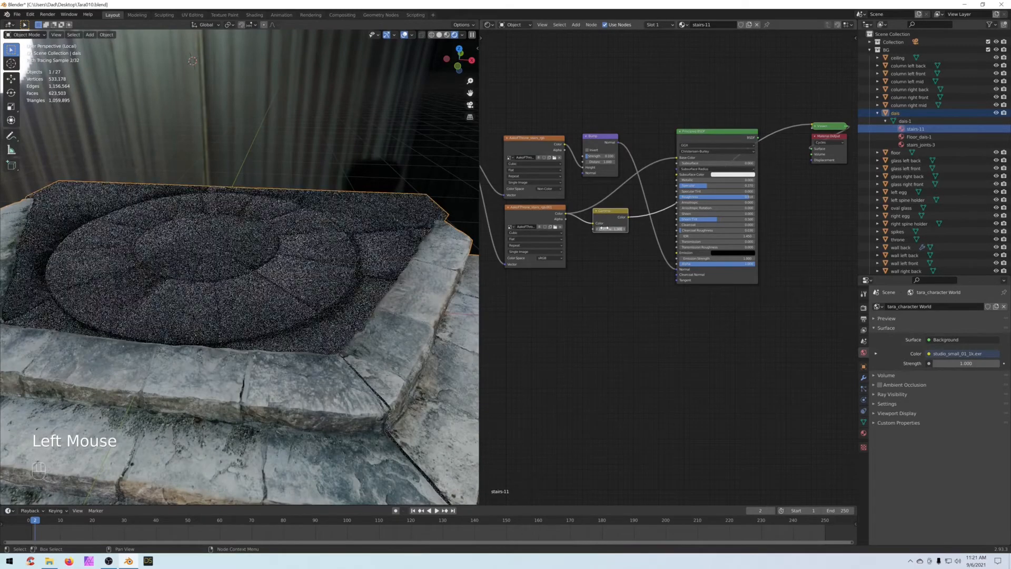
left_click_drag(613, 212, 634, 216)
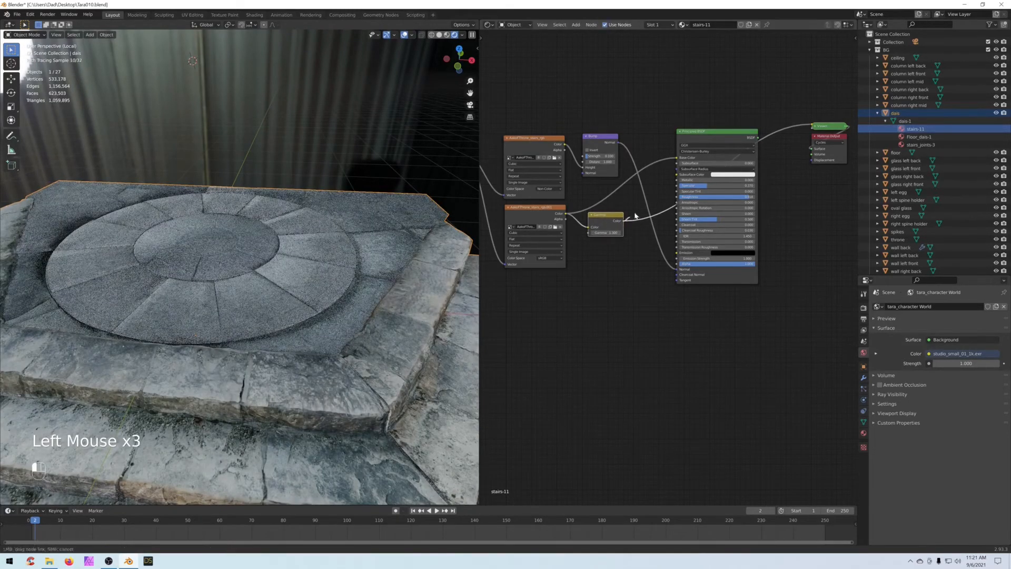
left_click_drag(671, 166, 676, 157)
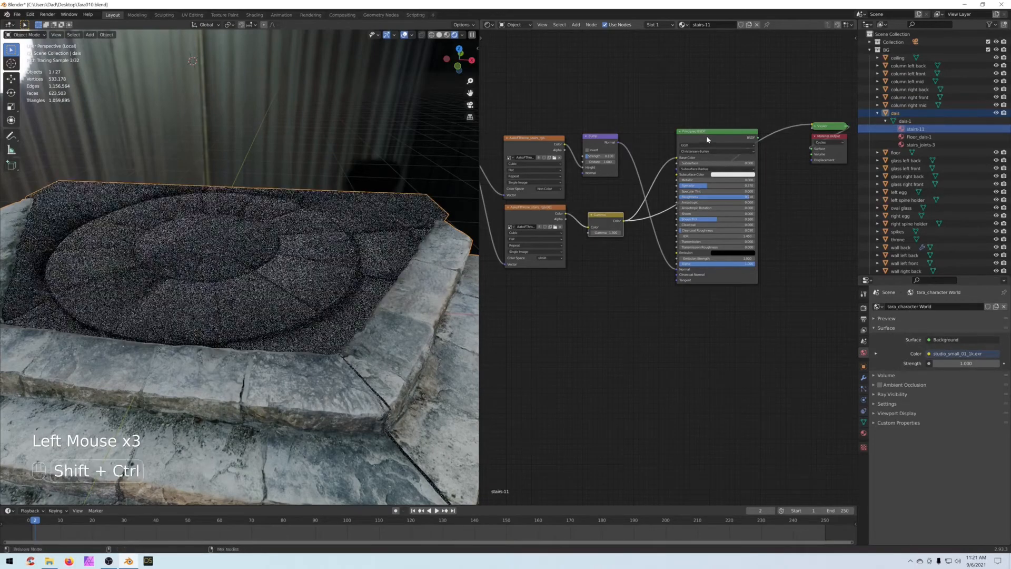
left_click(706, 135, "ctrl+shift")
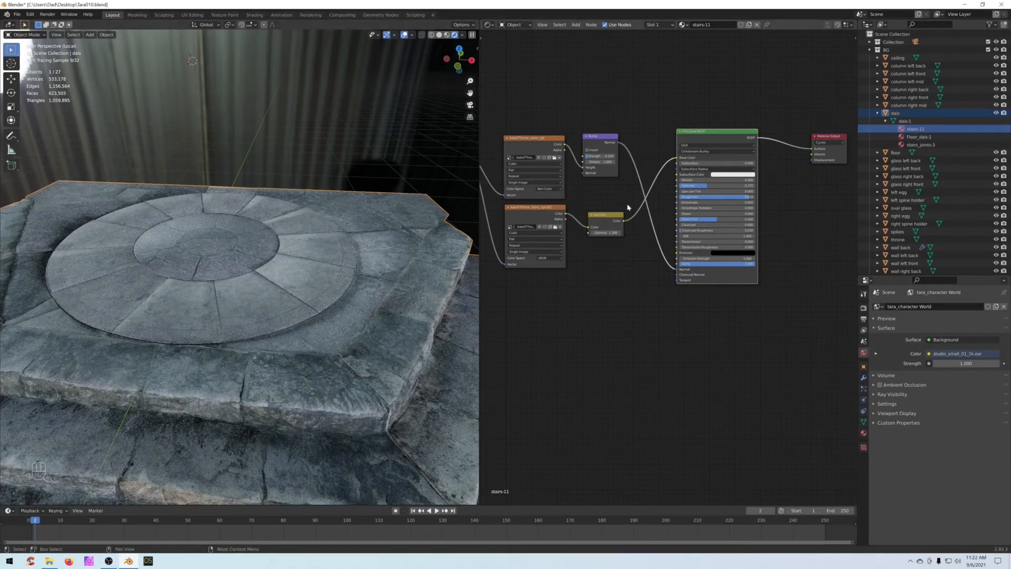
Step: Insert a Gamma node between the color texture and Base Color in the Floor_dais-1 material
left_click(606, 222)
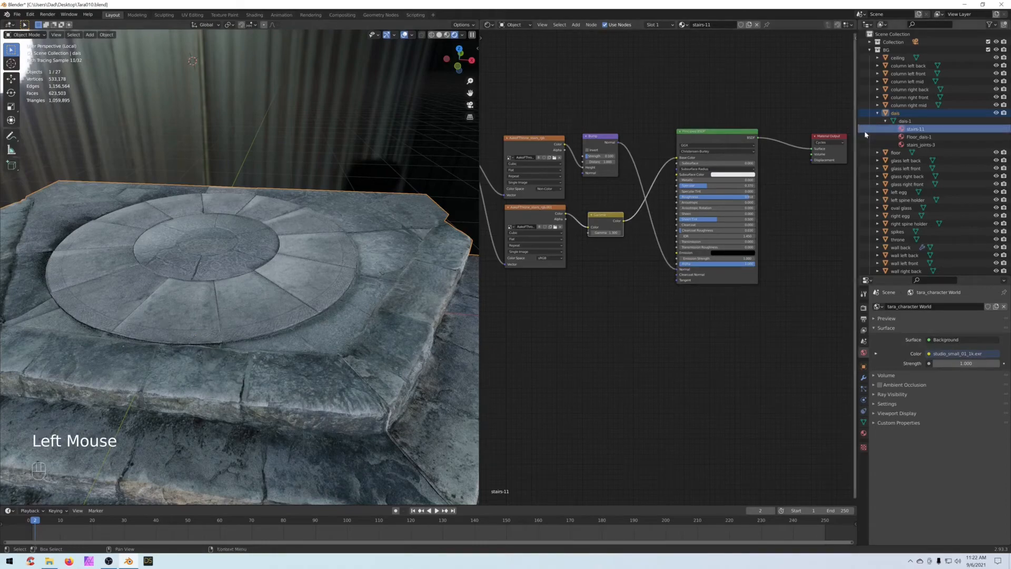
left_click(919, 137)
left_click(621, 240)
key("shift+a")
mouse_move(621, 237)
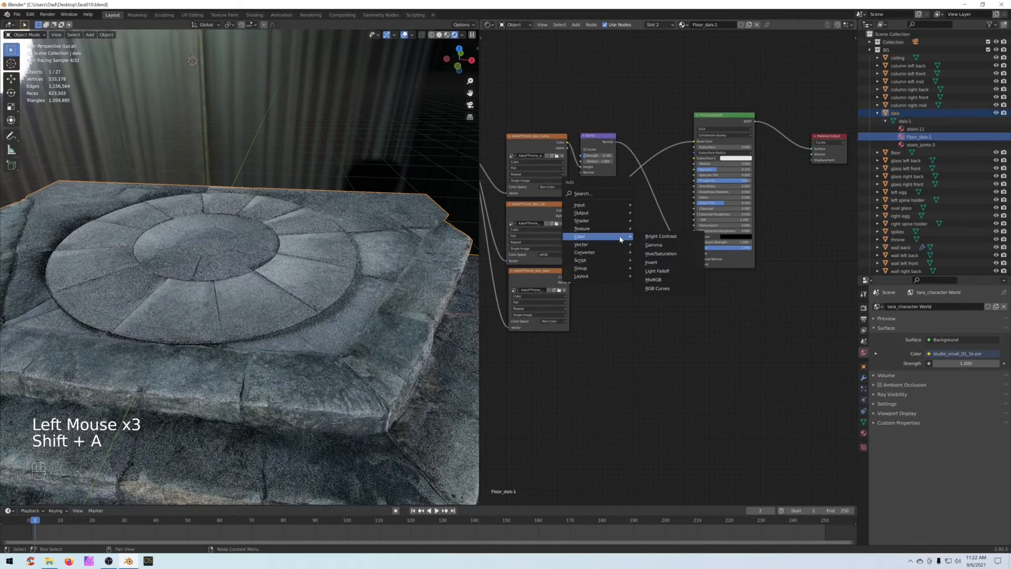
left_click(654, 245)
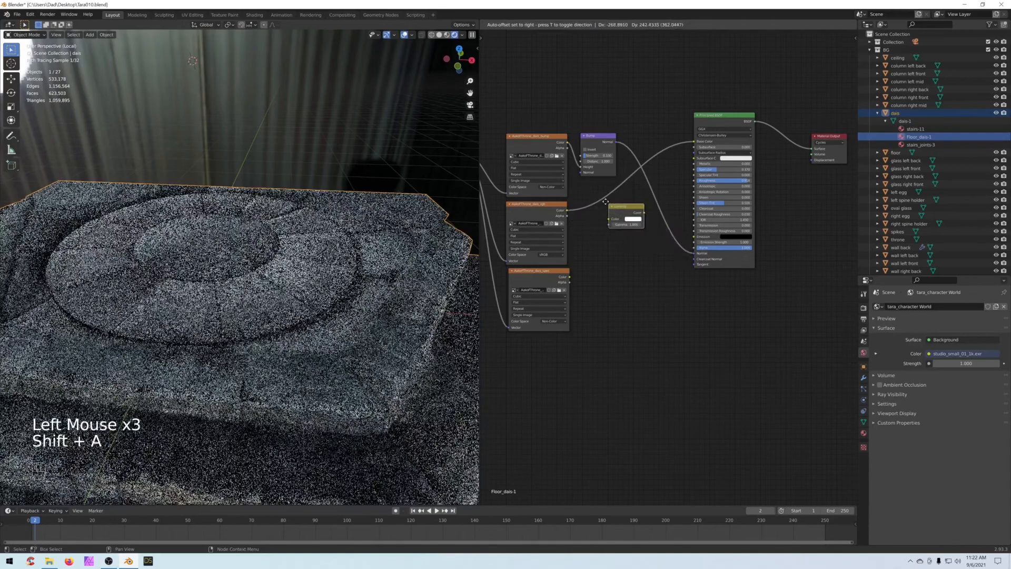
left_click(613, 207)
left_click_drag(608, 215, 622, 216)
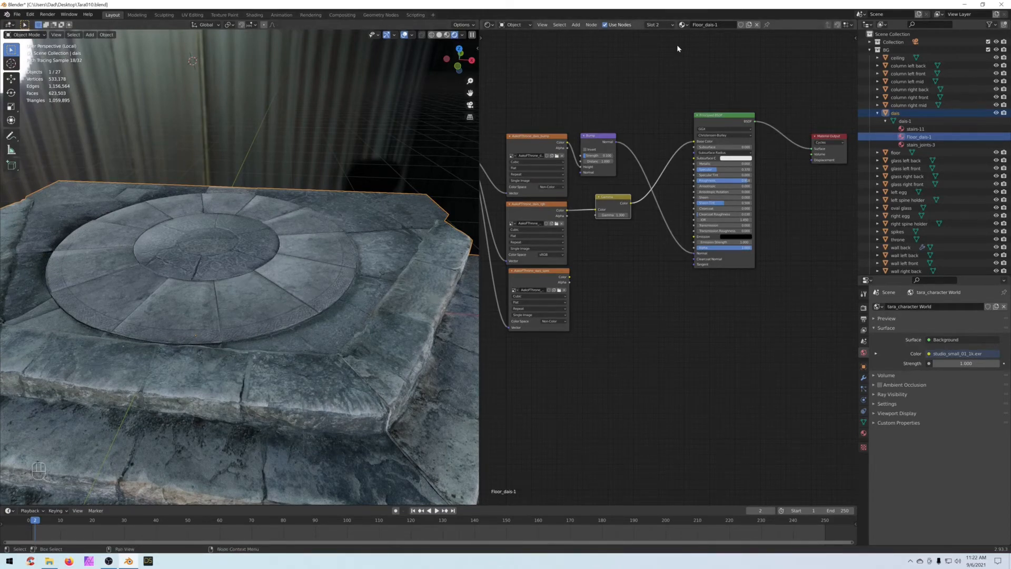
Step: Examine the dais in solid and rendered shading and compare the stairs-11 and Floor_dais-1 node setups
middle_click_drag(637, 83, 646, 85)
scroll(400, 95, "down", 3)
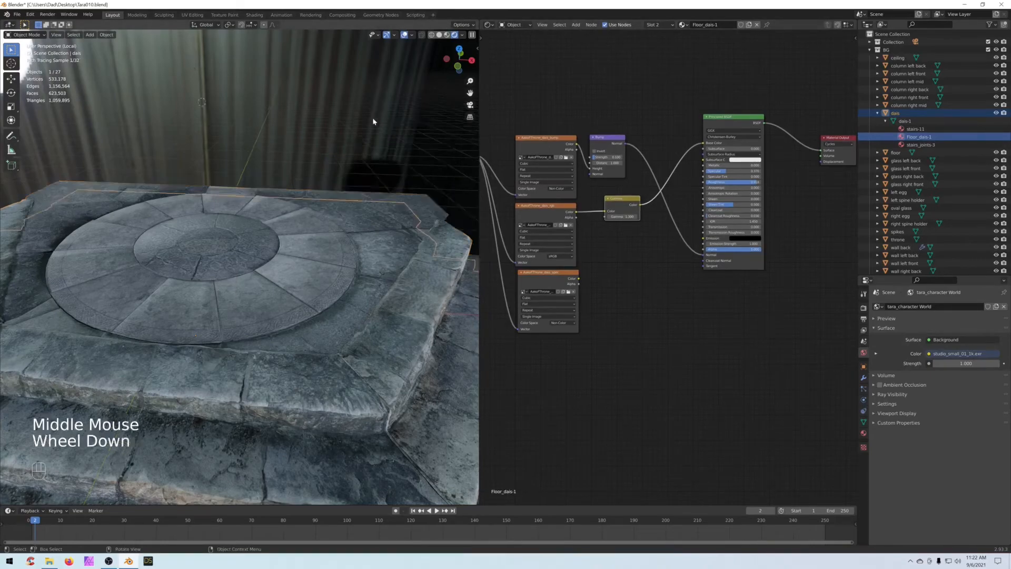
middle_click_drag(361, 126, 356, 122)
scroll(354, 122, "up", 1)
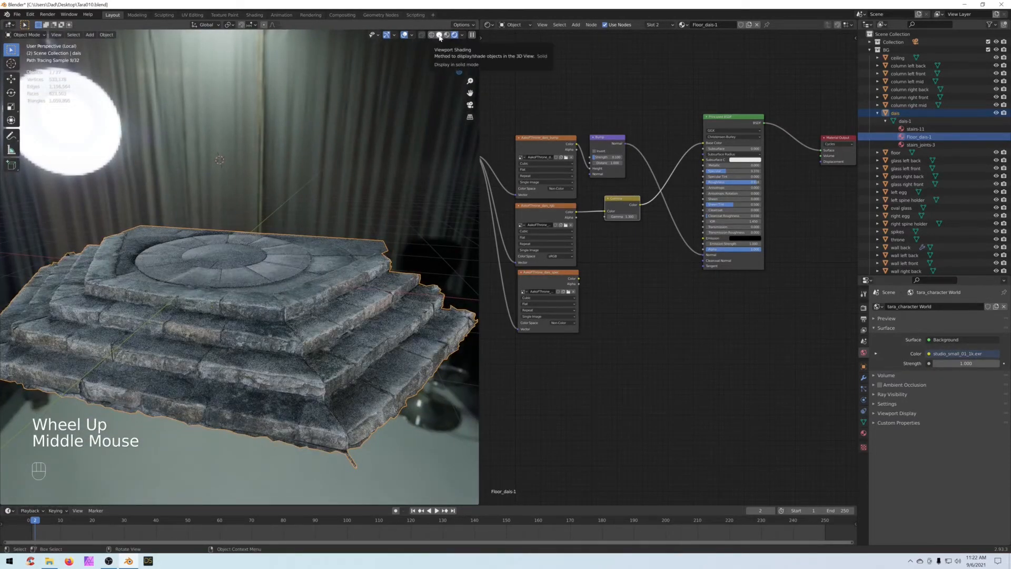
left_click(439, 35)
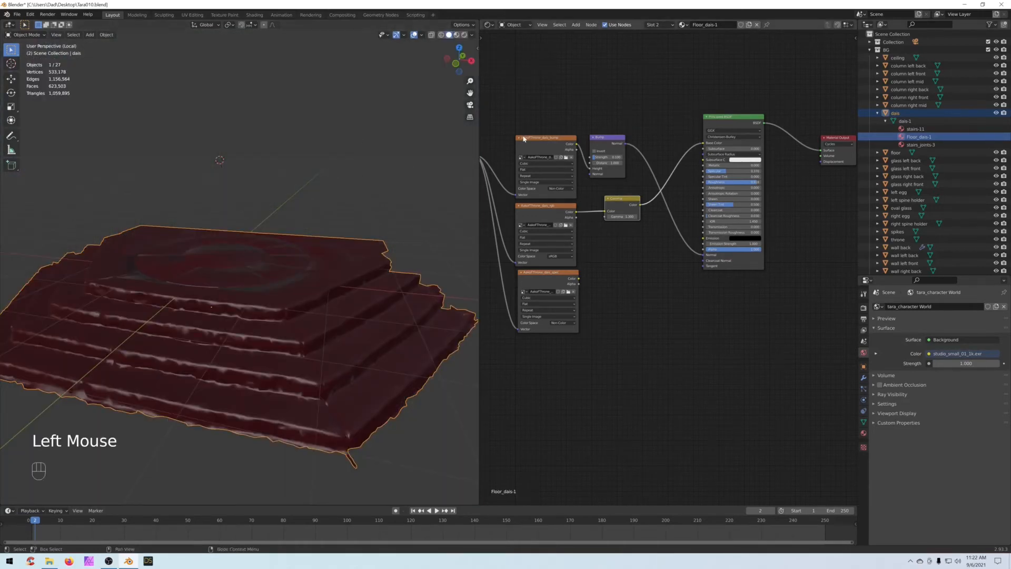
middle_click_drag(247, 197, 260, 204)
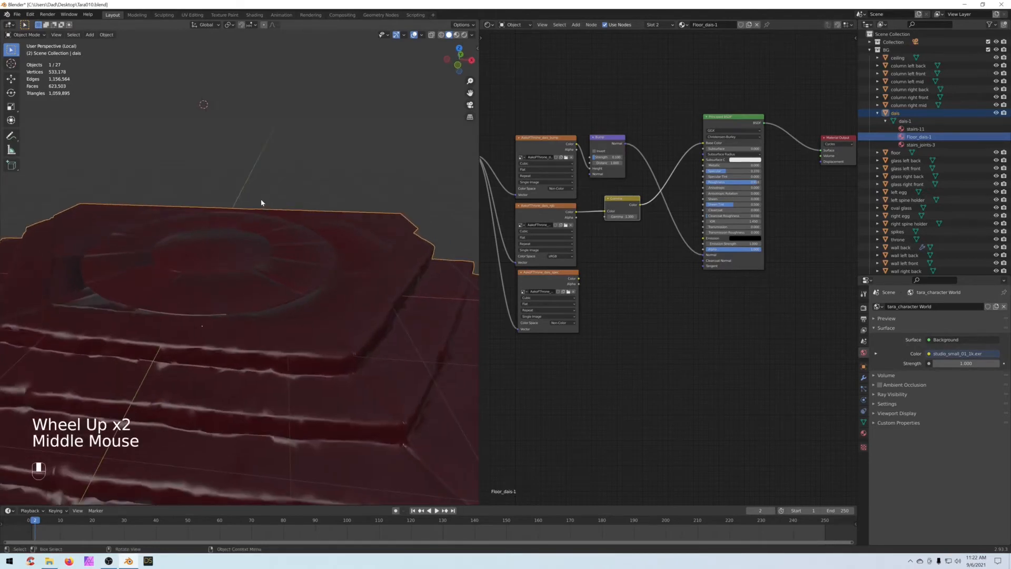
middle_click_drag(614, 95, 616, 99)
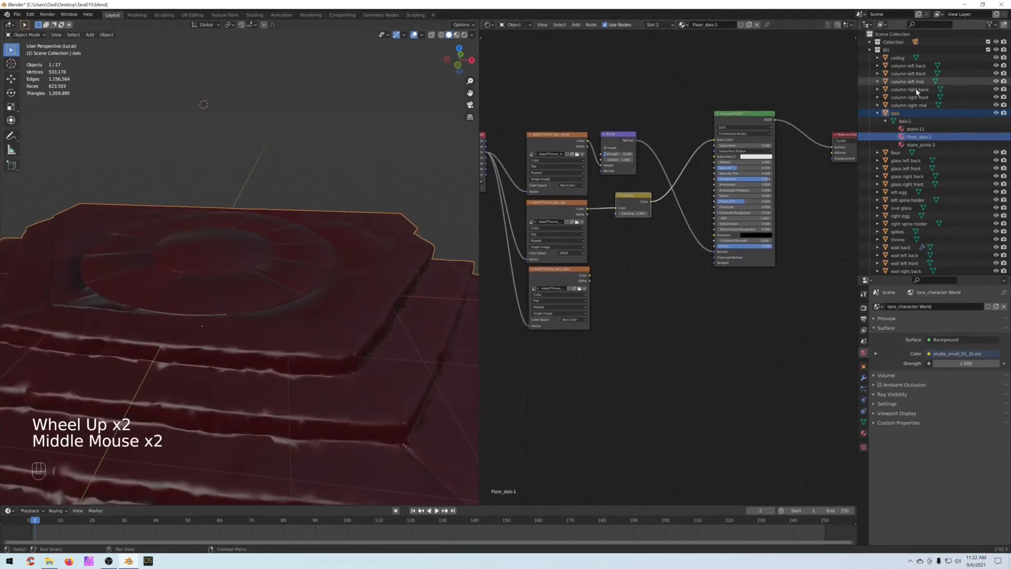
left_click(915, 129)
left_click(919, 136)
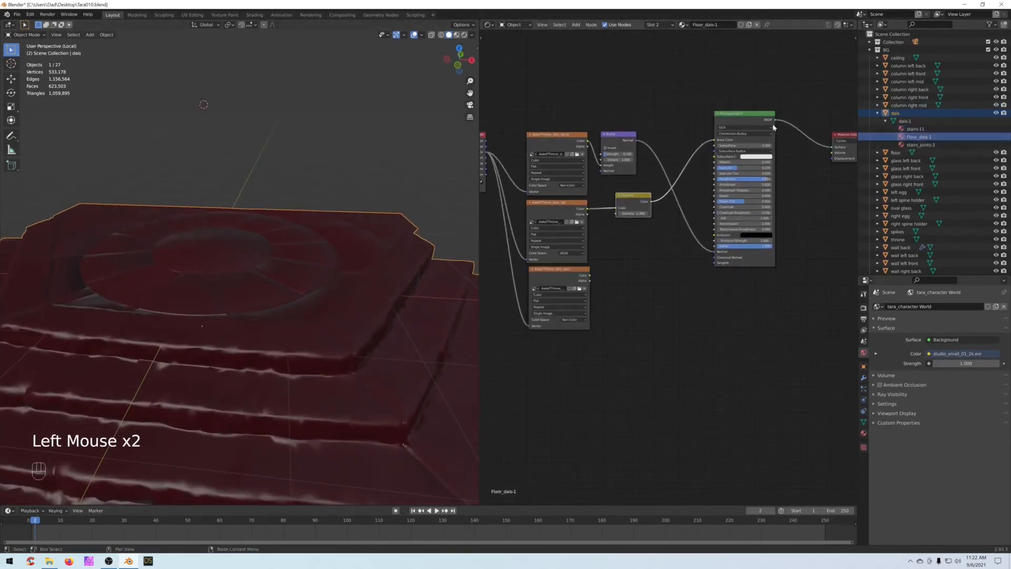
middle_click_drag(550, 158, 557, 149)
left_click(557, 149)
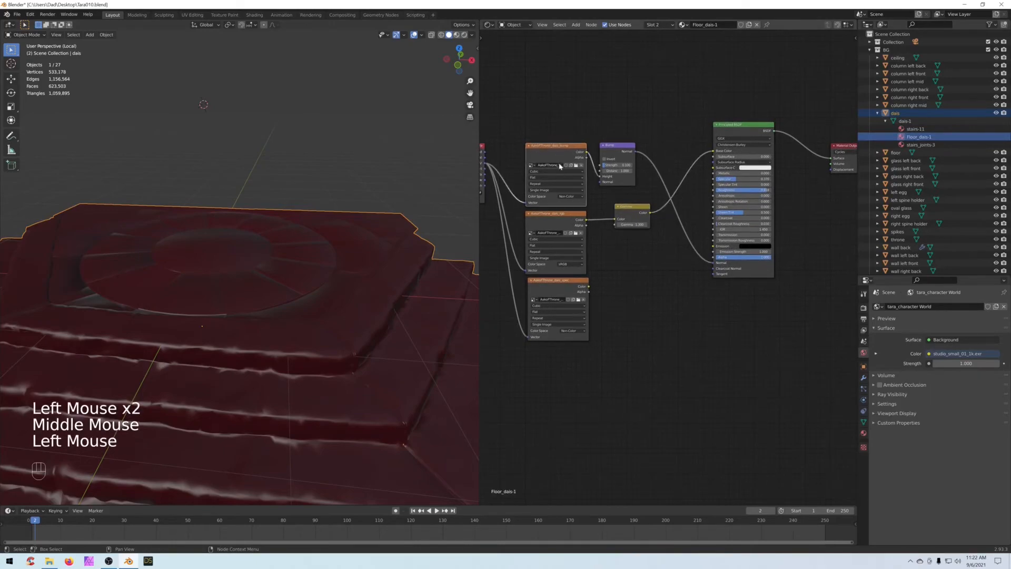
left_click(464, 35)
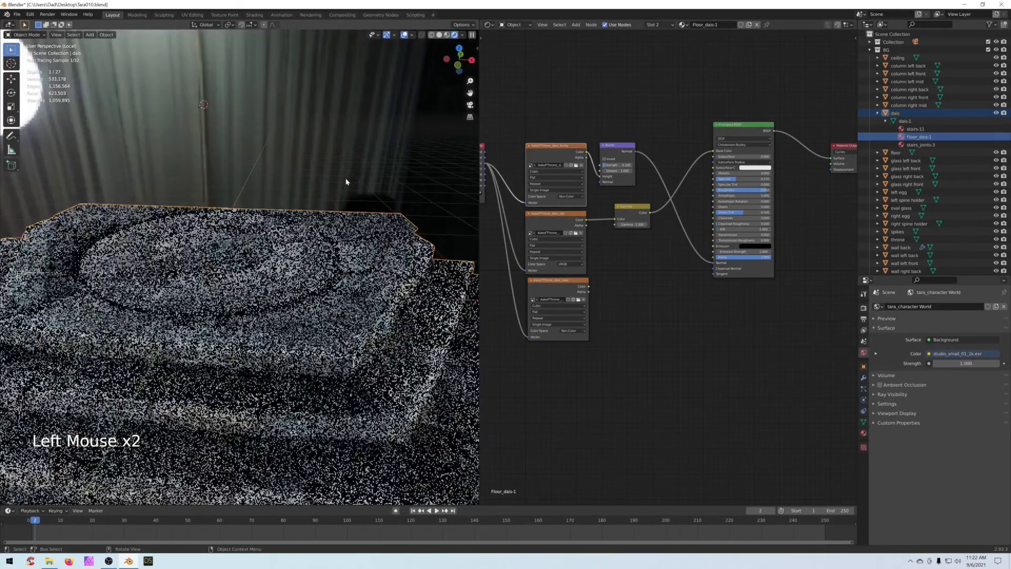
Step: Preview the Floor_dais-1 Bump node's output and the bump texture's output separately on the dais top
mouse_move(350, 181)
middle_mouse_down()
mouse_move(358, 193)
mouse_move(416, 163)
middle_mouse_up()
scroll(357, 193, "up", 2)
left_click(607, 150, "ctrl+shift")
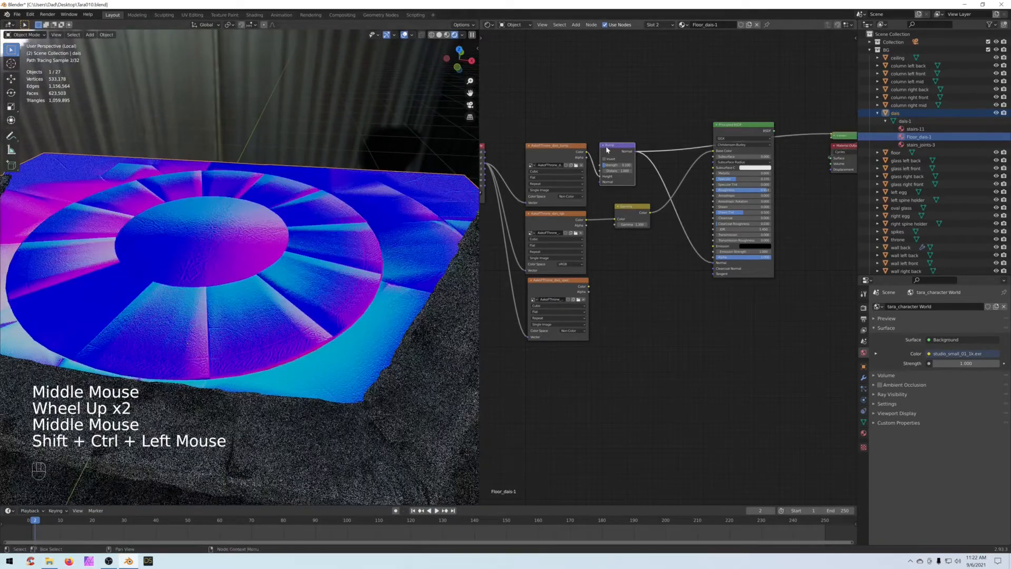
left_click(540, 149)
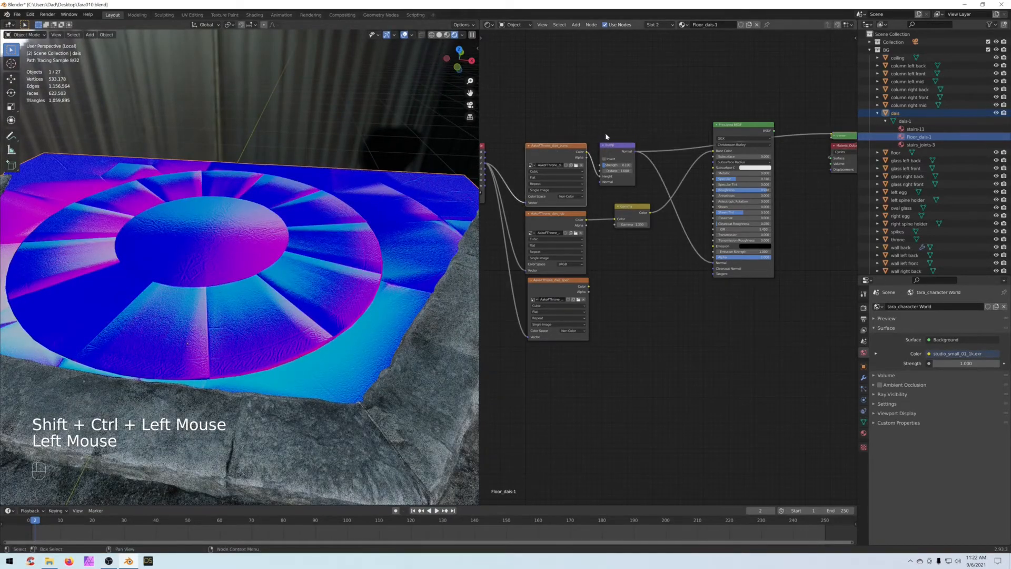
left_click(547, 150, "ctrl+shift")
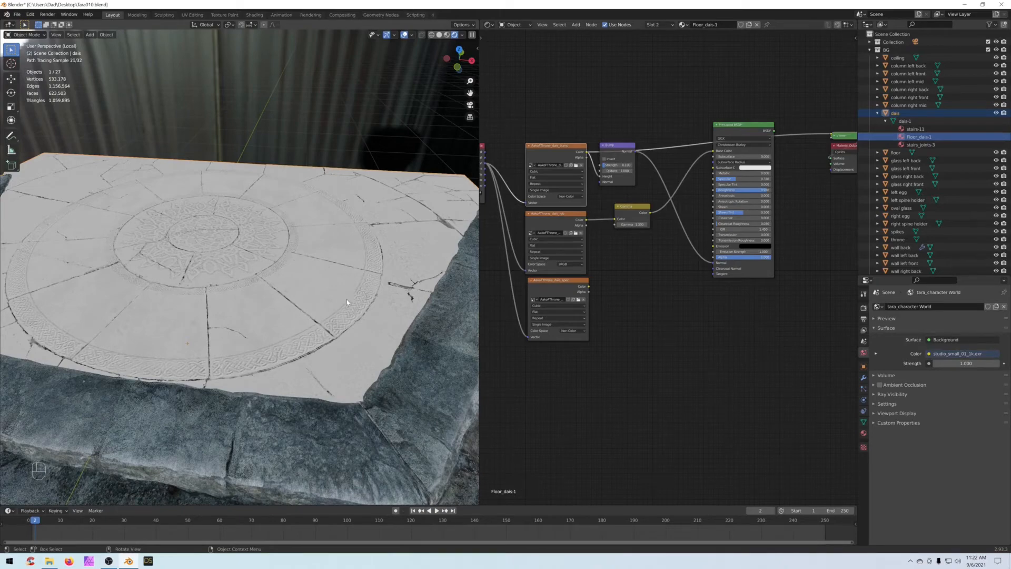
scroll(328, 305, "up", 4)
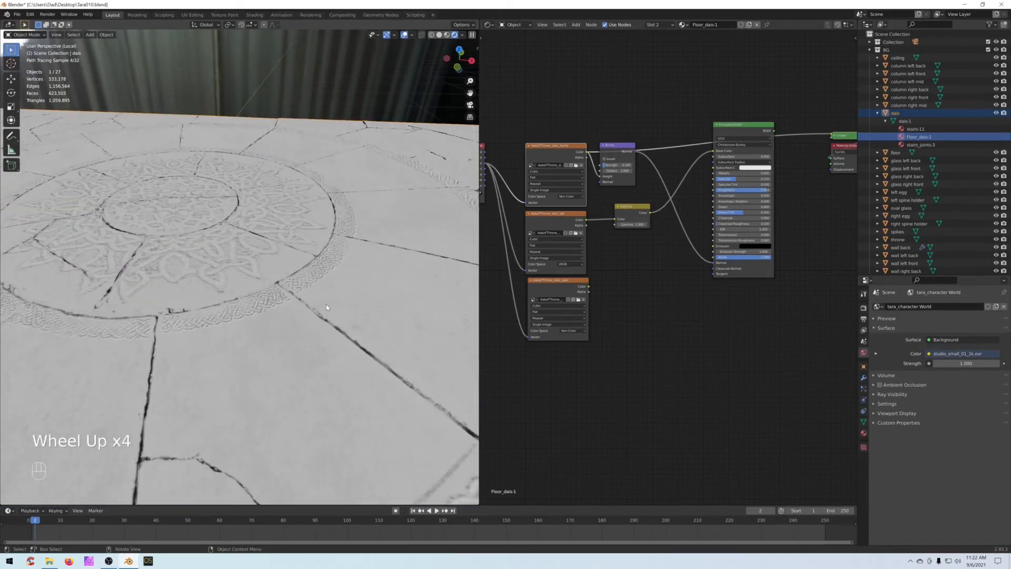
scroll(327, 307, "down", 4)
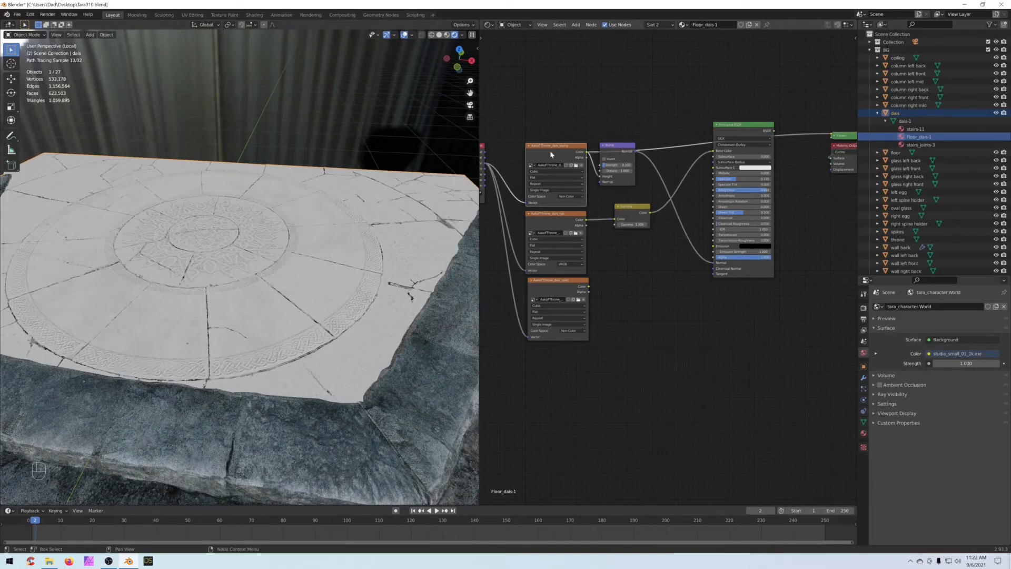
Step: Route the Floor_dais-1 Principled BSDF back to the output, and test the bump texture's color as its Roughness input before removing that link
middle_click_drag(557, 139, 550, 130)
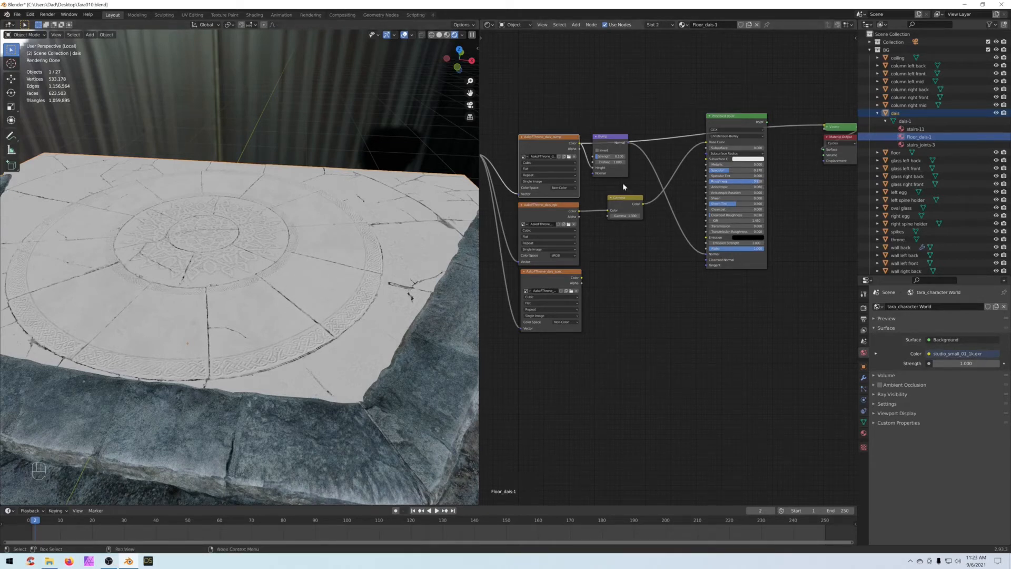
left_click_drag(580, 144, 603, 173)
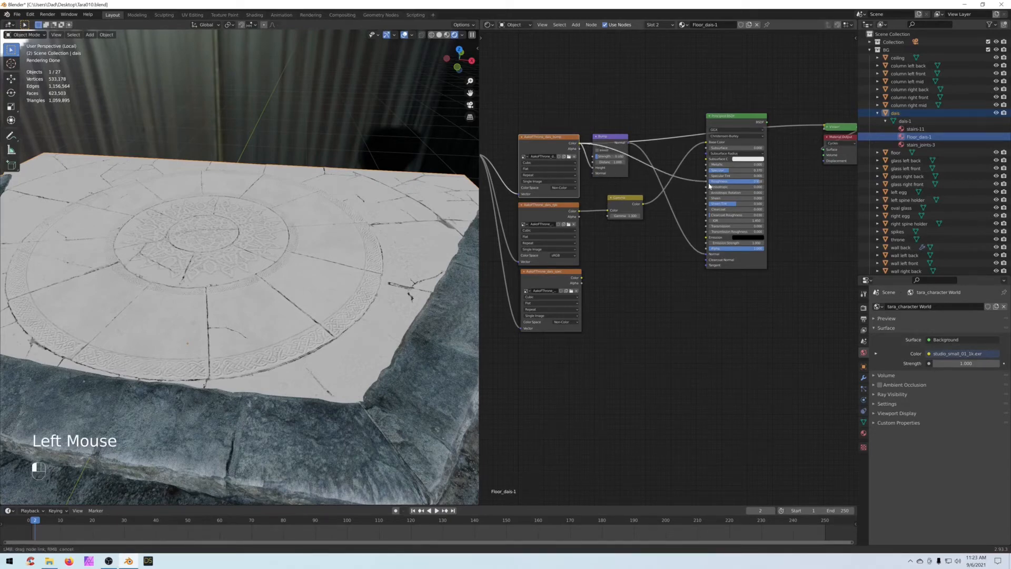
left_click_drag(709, 185, 706, 181)
left_click(739, 120)
left_click(739, 121, "ctrl+shift")
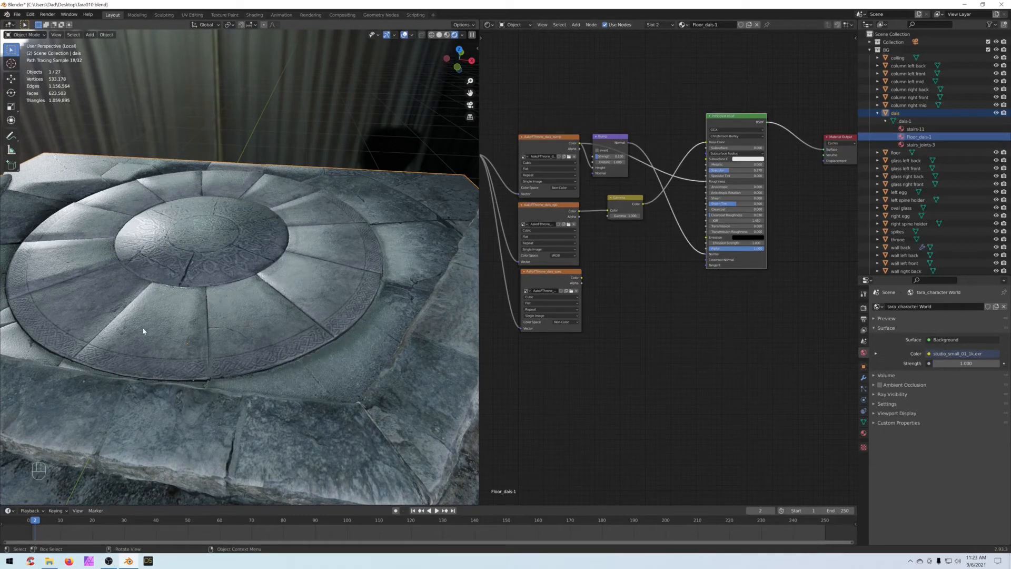
left_click(731, 118, "ctrl+shift")
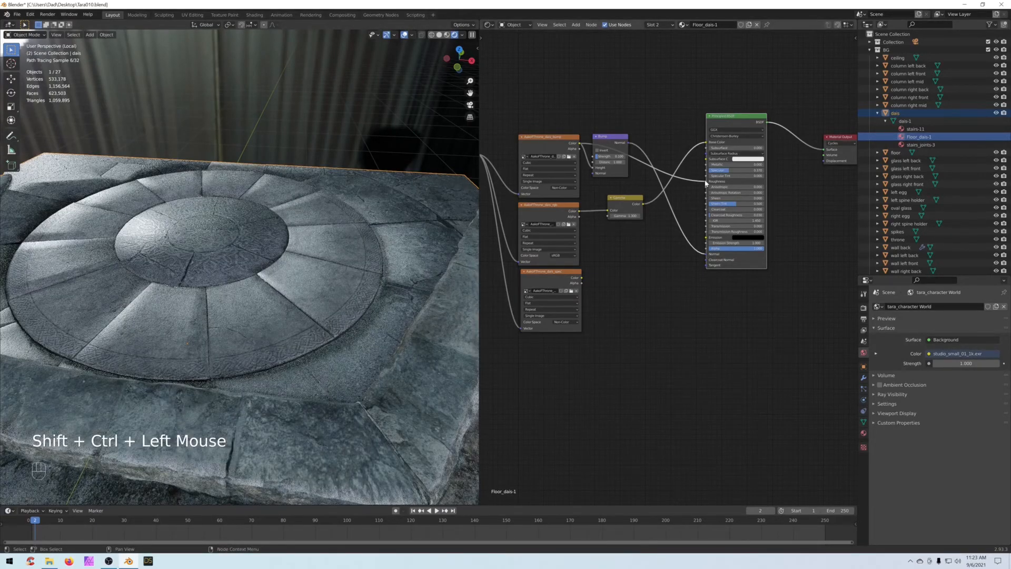
left_click_drag(705, 183, 654, 113)
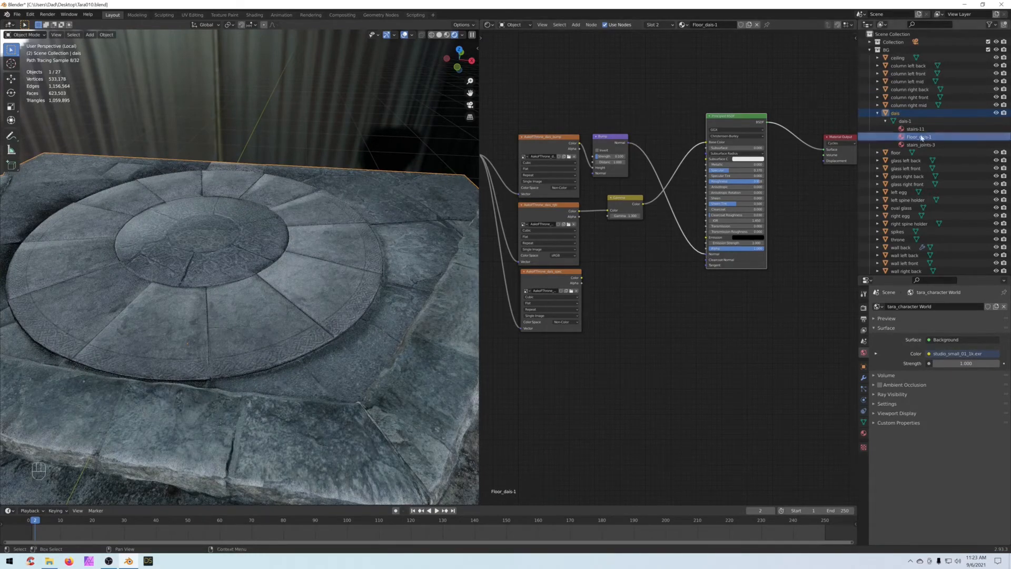
Step: Collapse the dais hierarchy and return to the full throne room scene in solid shading
left_click(877, 113)
middle_click_drag(638, 100, 652, 104)
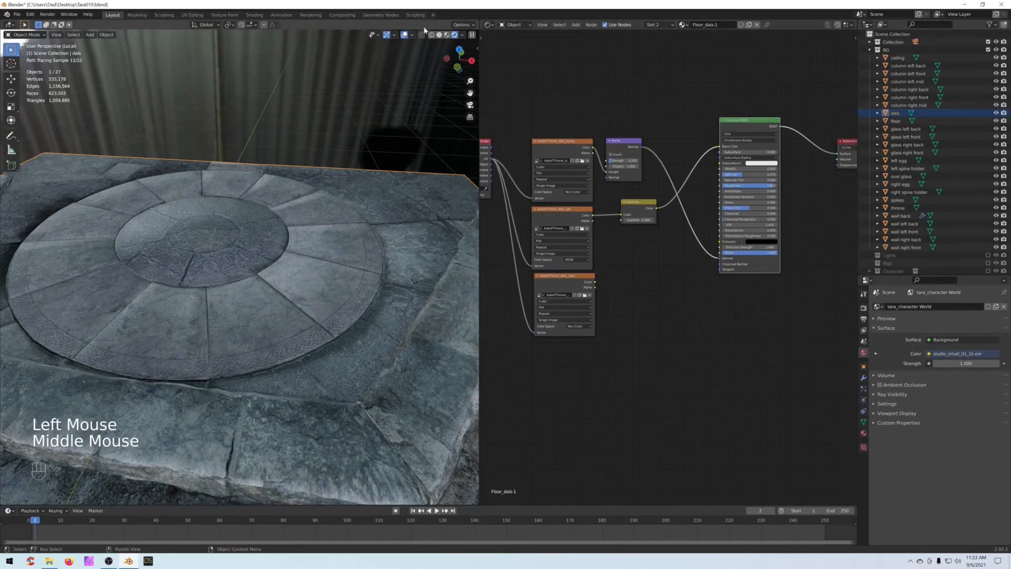
left_click(440, 35)
scroll(349, 176, "down", 3)
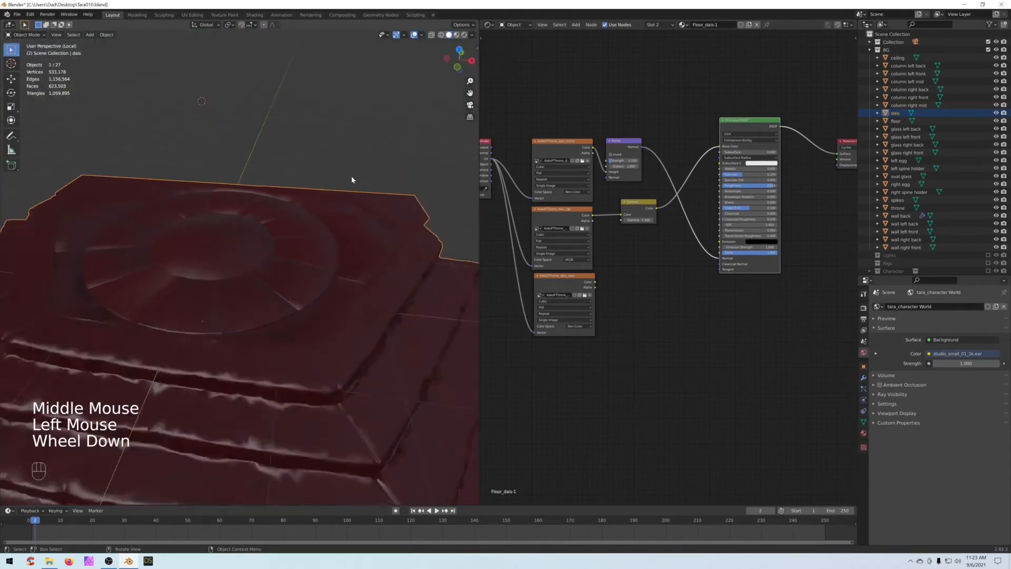
key("slash")
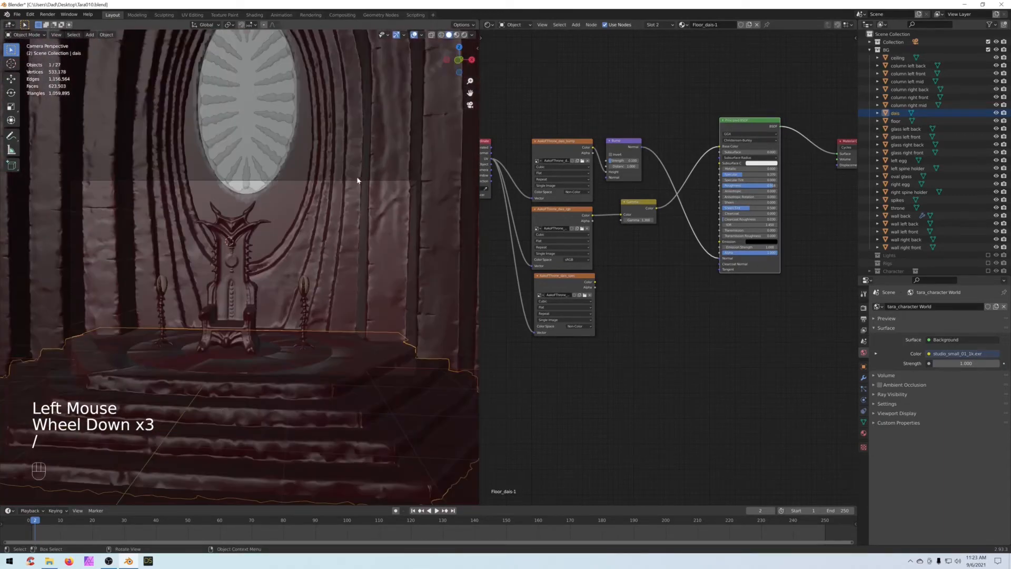
scroll(295, 300, "up", 2)
middle_click_drag(295, 300, 318, 232, "shift")
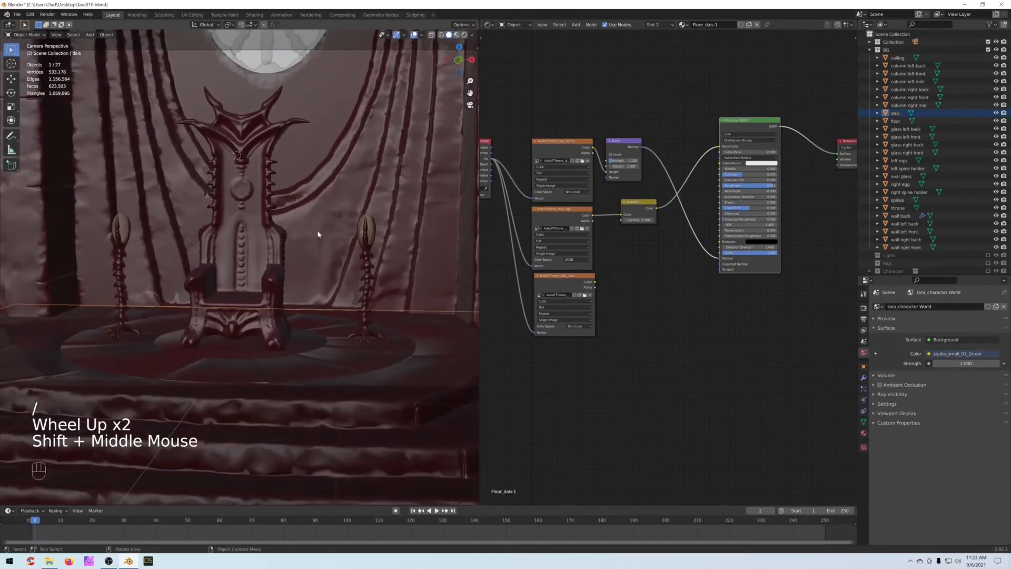
Step: Select the back wall and expand its hierarchy to list its materials
left_click(313, 233)
left_click(313, 233)
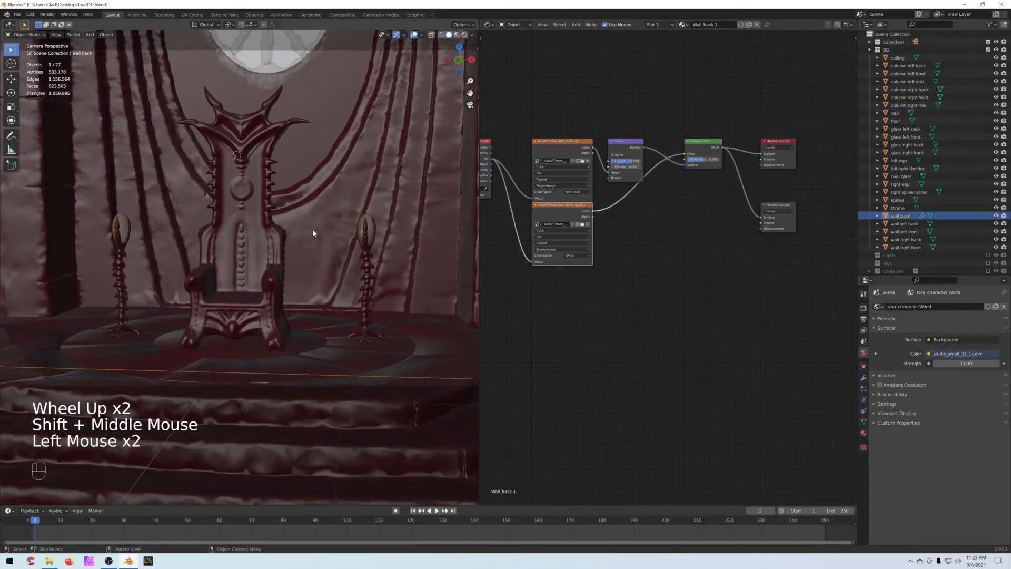
left_click(877, 216)
left_click(886, 224)
scroll(887, 227, "down", 3)
left_click(830, 181)
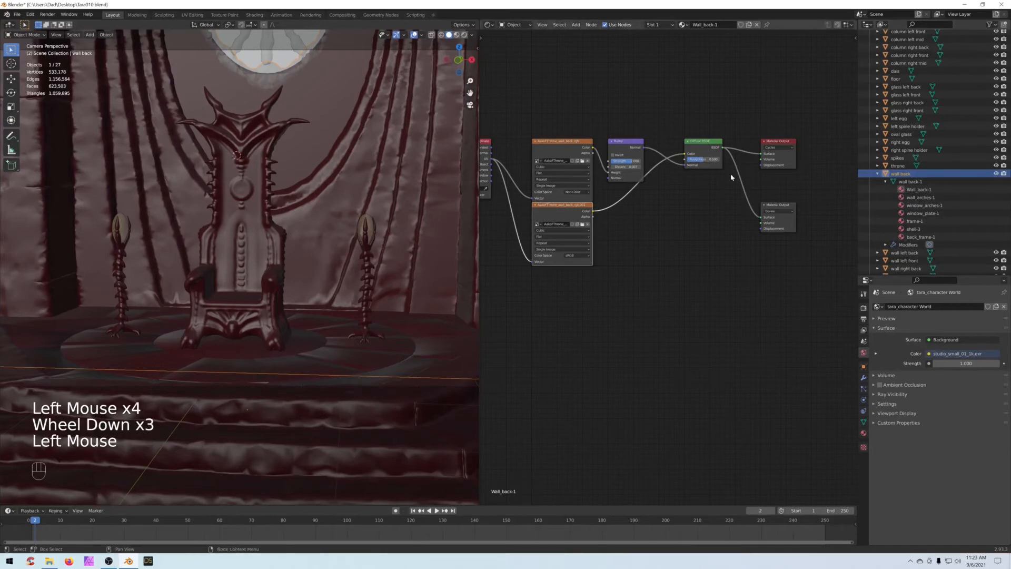
Step: Run DAZ Importer's Merge Materials on the back wall with Ignore Strength and Ignore Color off
key("n")
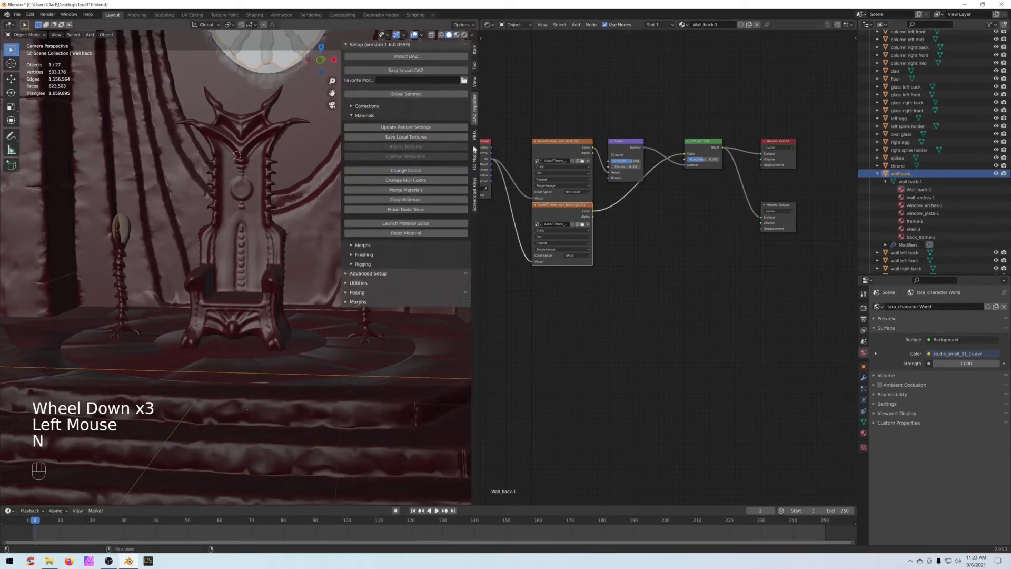
left_click(402, 190)
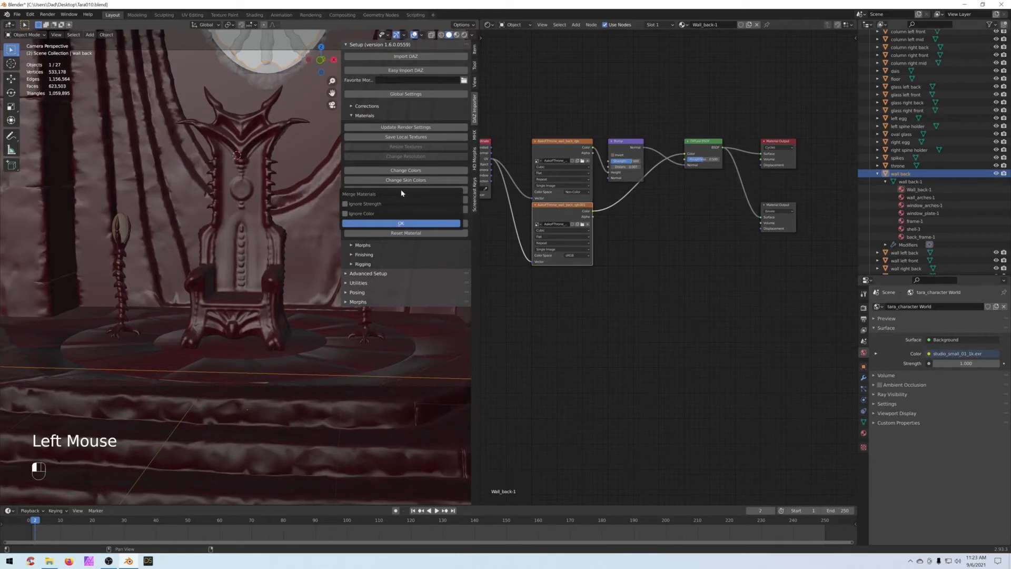
left_click(402, 224)
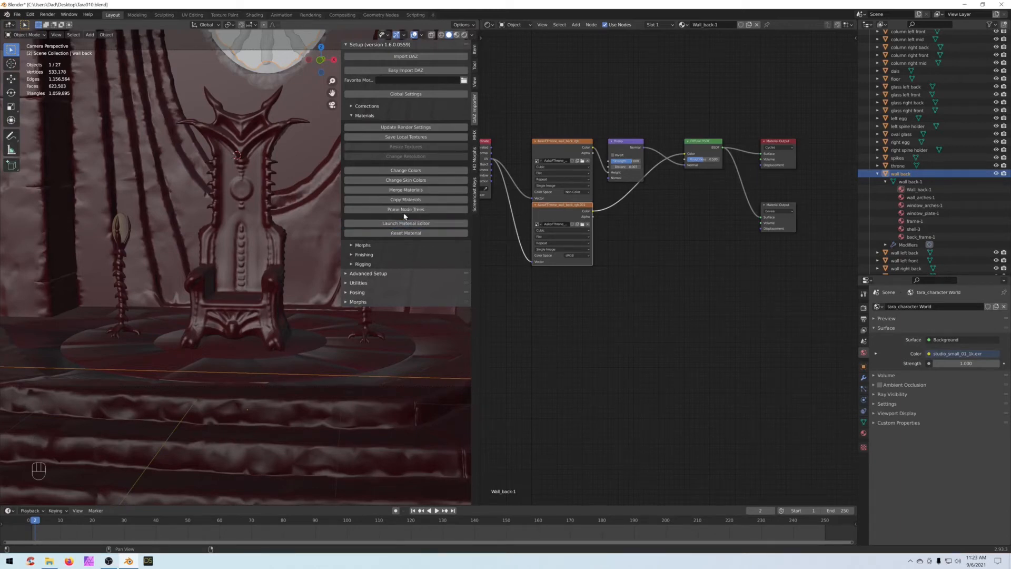
key("b")
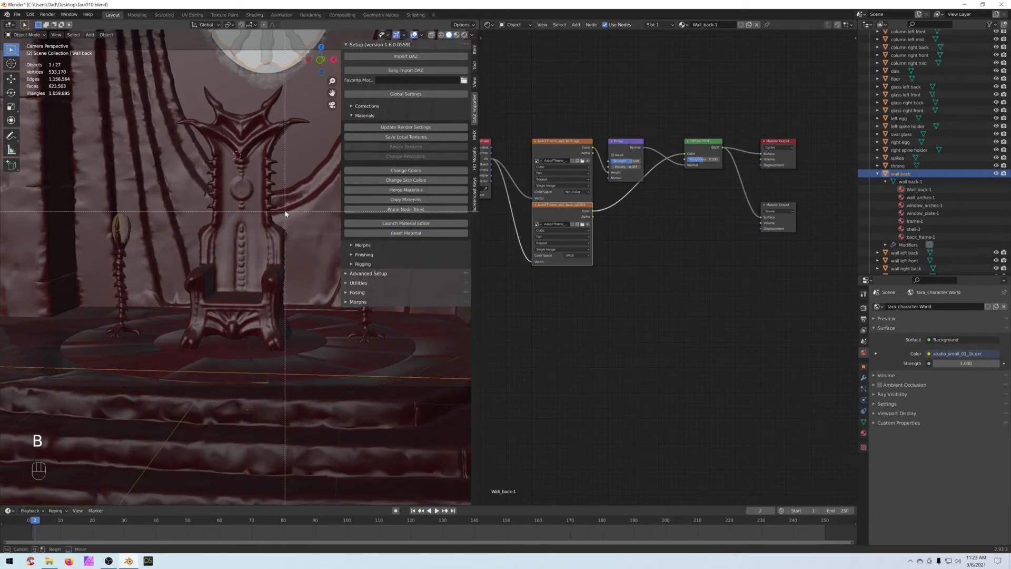
key("n")
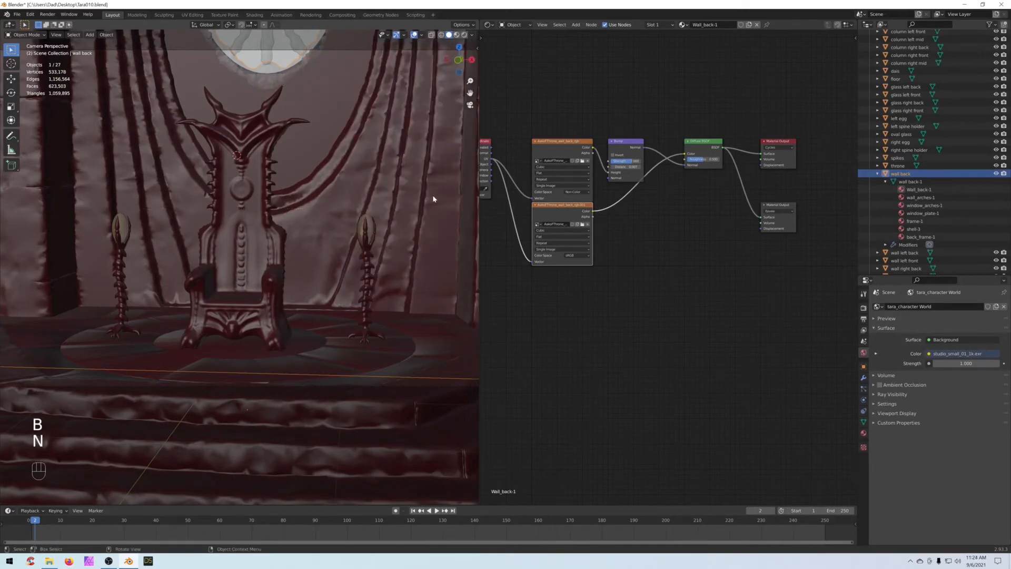
Step: Isolate the back wall in local view and show it in rendered shading
key("slash")
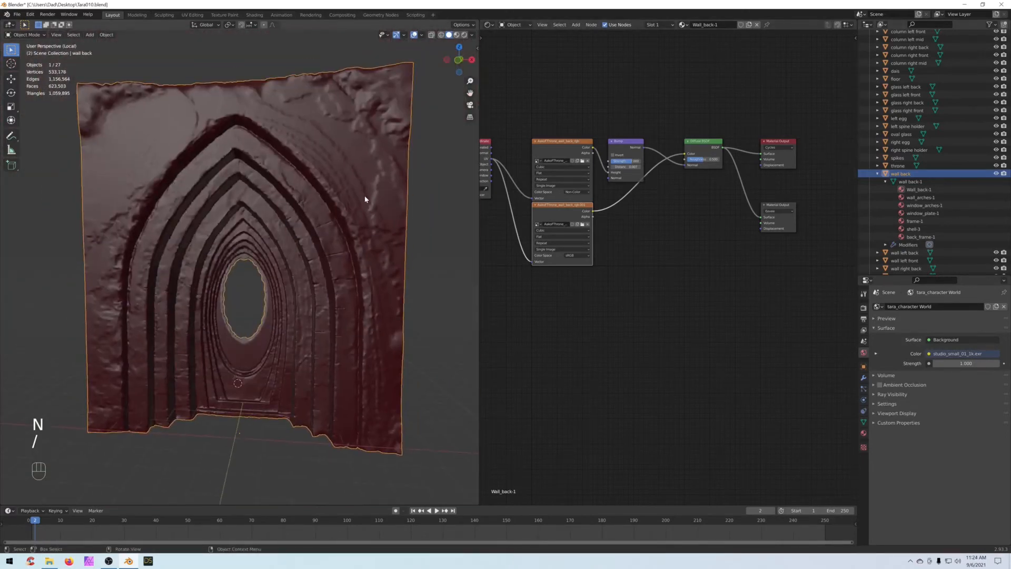
scroll(365, 199, "up", 2)
middle_click_drag(364, 205, 383, 172, "shift")
scroll(343, 174, "up", 2)
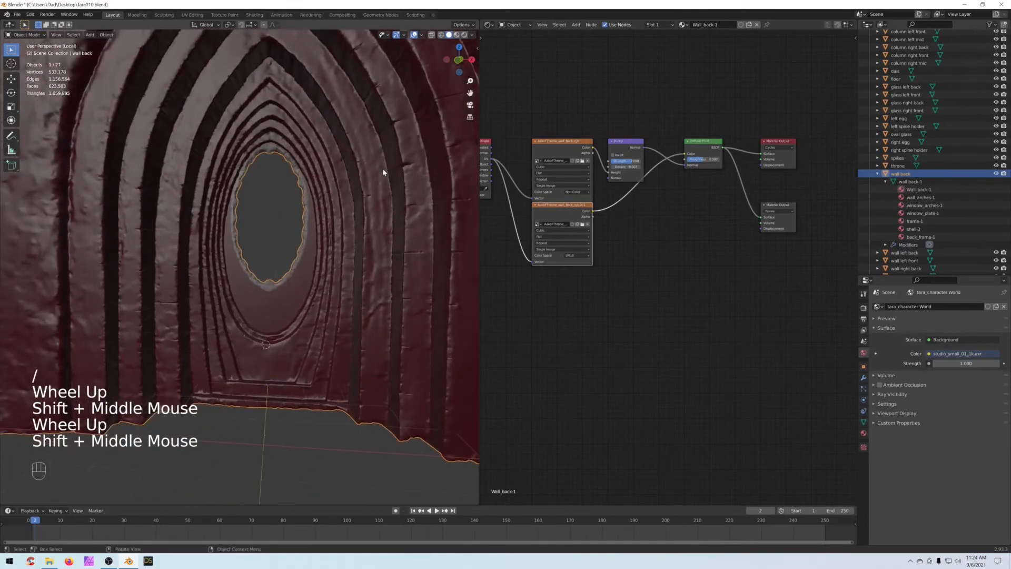
left_click(464, 35)
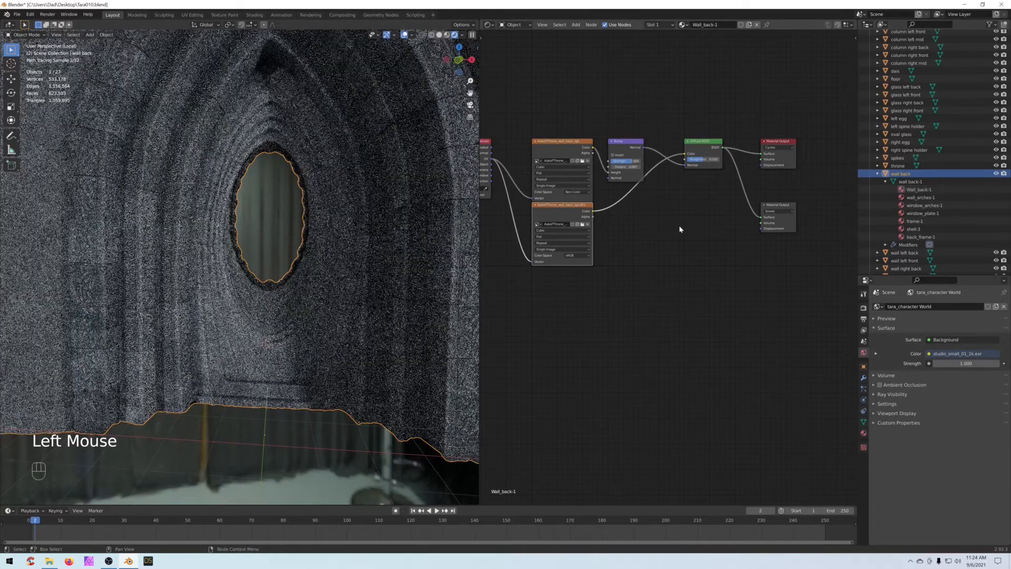
Step: Delete the extra Material Output node from Wall_back-1, keeping the Cycles output
middle_click_drag(704, 219, 686, 229, "shift")
left_click(754, 197)
left_click_drag(746, 203, 807, 246)
key("Delete")
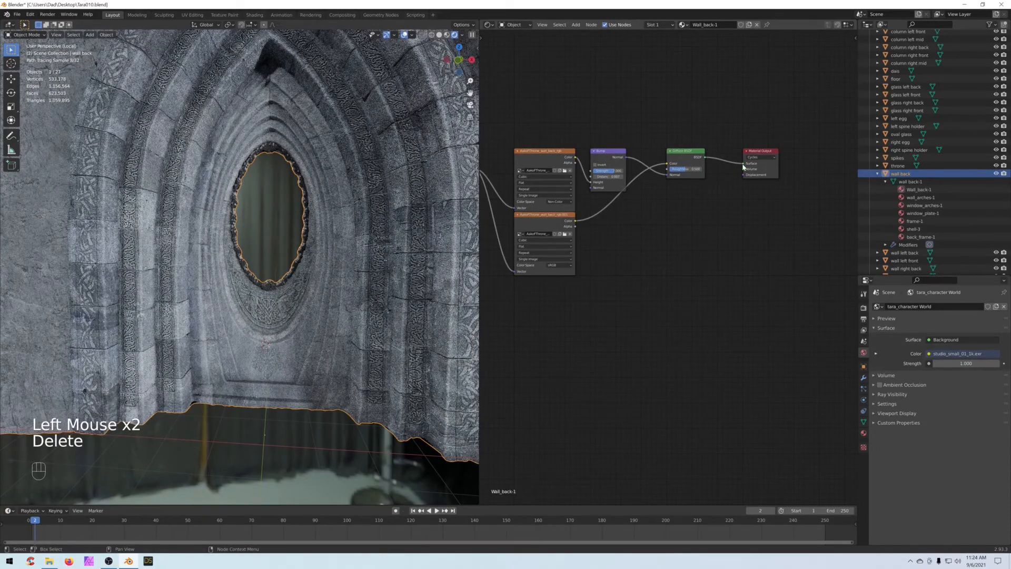
Step: Disconnect the Wall_back-1 shader from its output to check which surfaces it covers, and reconnect the Diffuse BSDF
left_click_drag(743, 164, 724, 164)
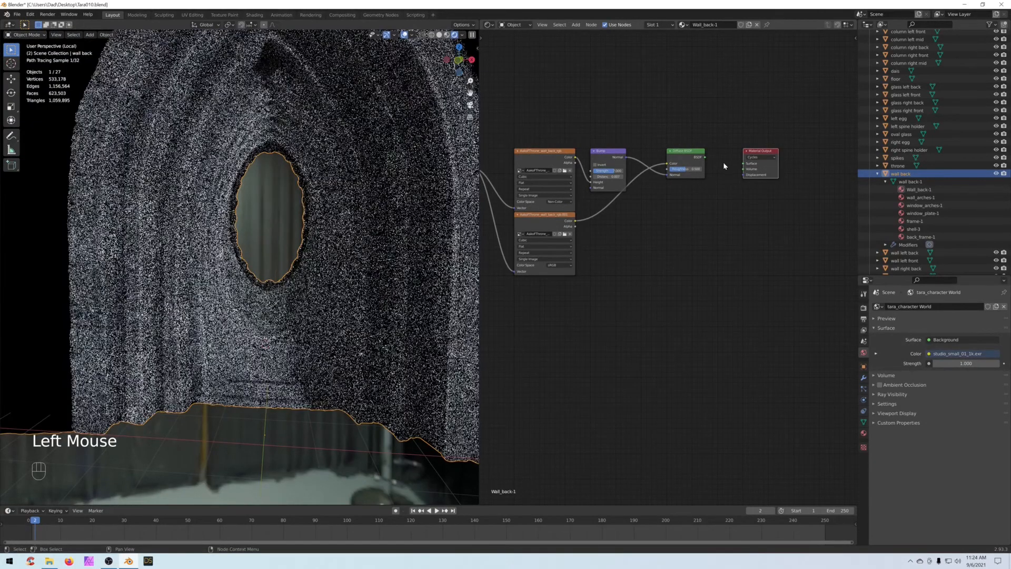
scroll(214, 300, "down", 2)
scroll(214, 304, "up", 2)
scroll(214, 305, "up", 2)
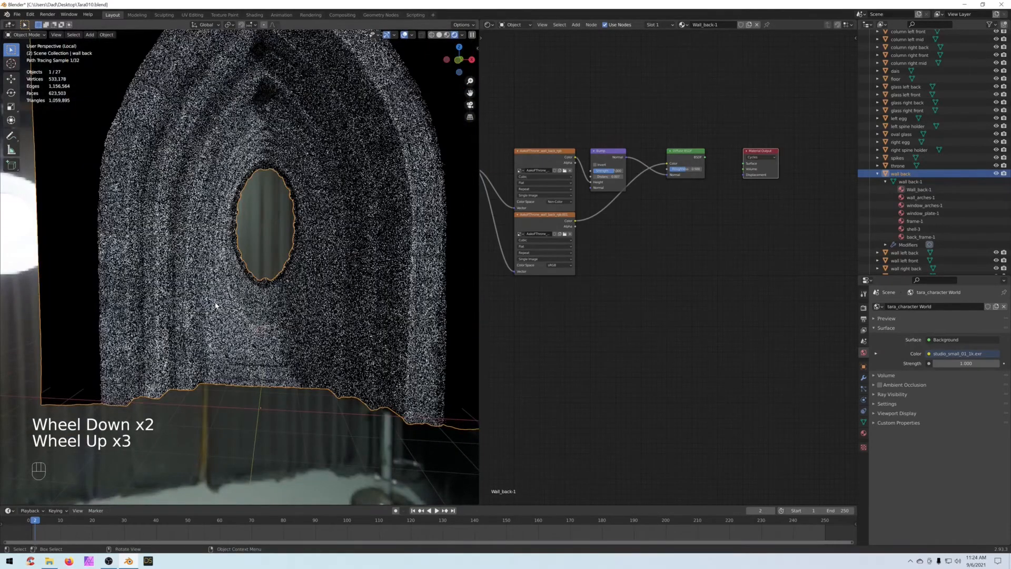
scroll(212, 302, "up", 1, "shift")
middle_click_drag(212, 302, 209, 299, "shift")
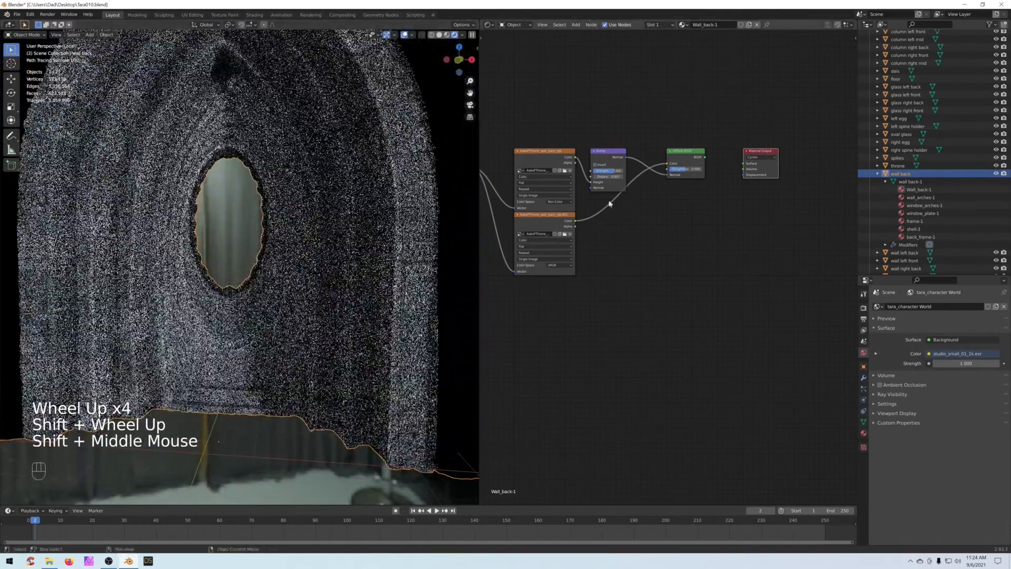
left_click(683, 156, "ctrl+shift")
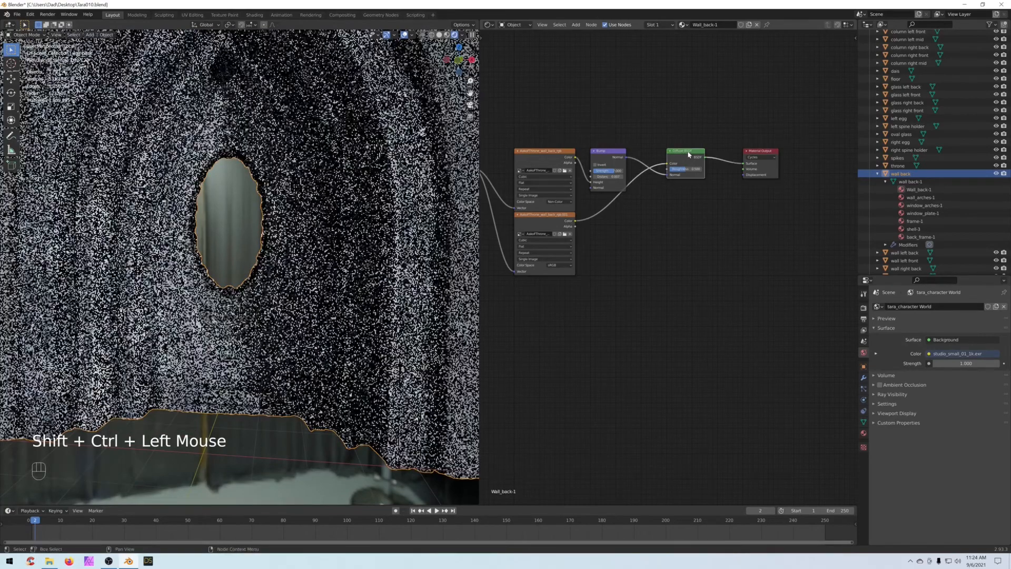
Step: Open the wall_arches-1 material and delete its extra Material Output node, keeping the Cycles output connected
left_click(925, 199)
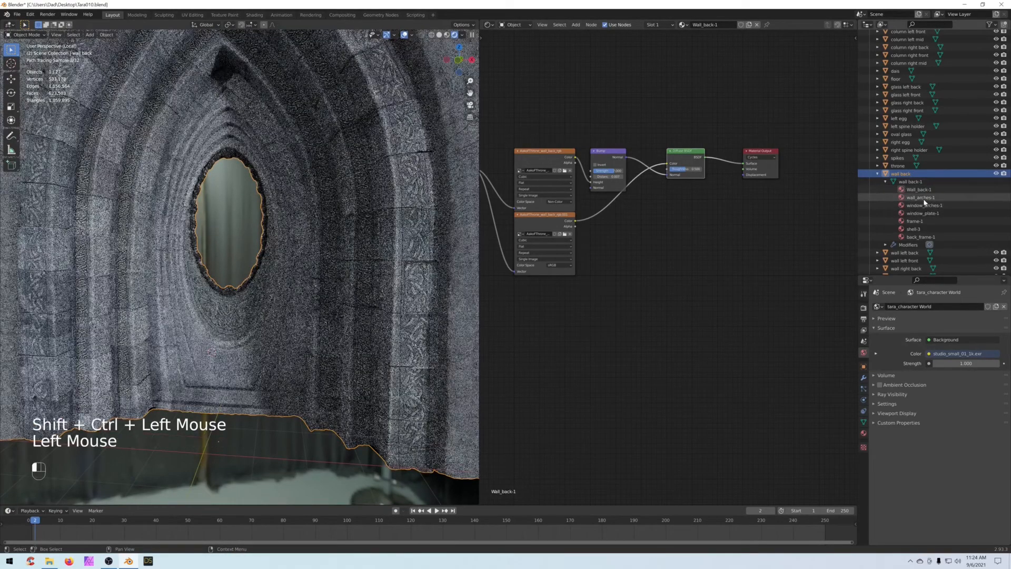
left_click(809, 207)
key("Delete")
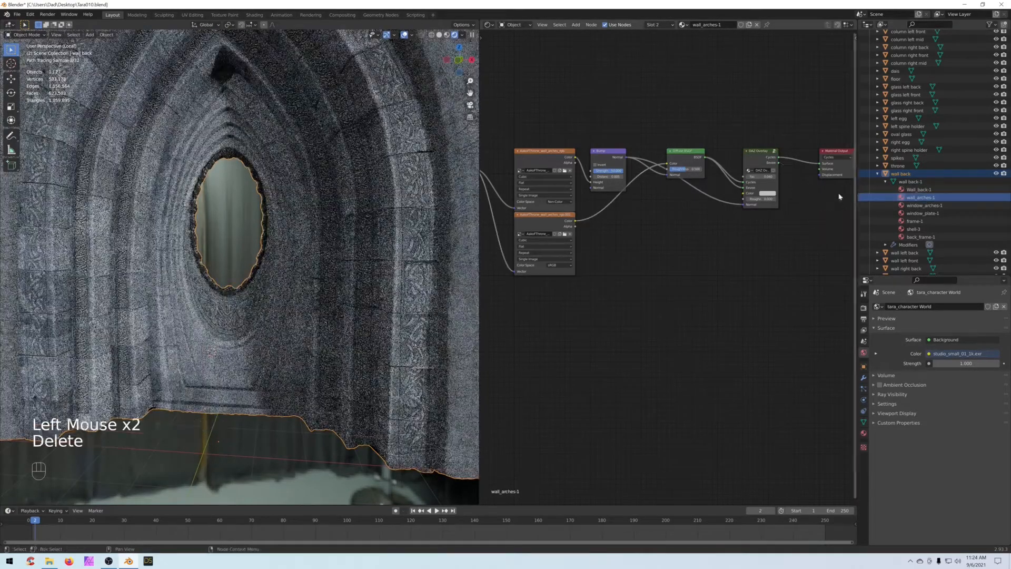
mouse_move(820, 164)
left_mouse_down()
mouse_move(787, 158)
mouse_move(820, 164)
left_mouse_up()
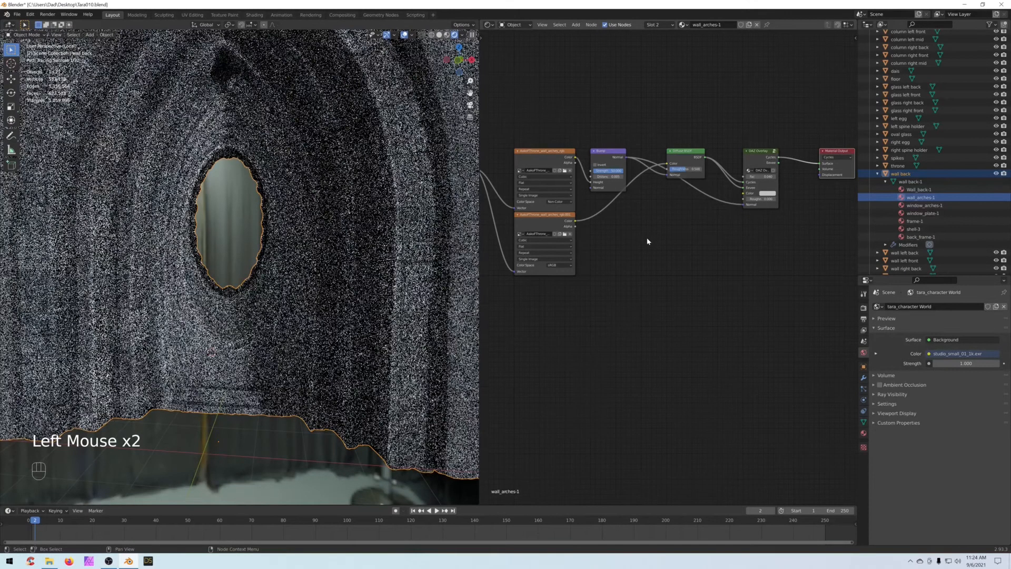
Step: Move the sRGB color texture node lower in the wall_arches-1 node tree to separate it from the bump texture
scroll(650, 237, "up", 2)
middle_click_drag(649, 237, 661, 244)
mouse_move(543, 216)
left_mouse_down()
mouse_move(549, 233)
mouse_move(540, 227)
left_mouse_up()
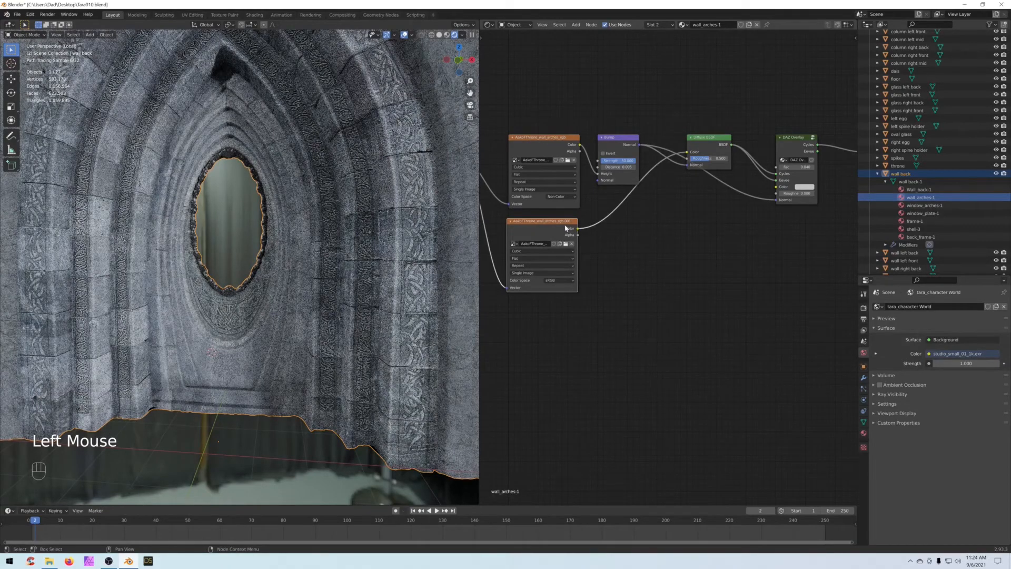
Step: Return to the Wall_back-1 material and spread its two image texture nodes apart, away from the Bump node
left_click(915, 190)
left_click_drag(546, 142, 541, 129)
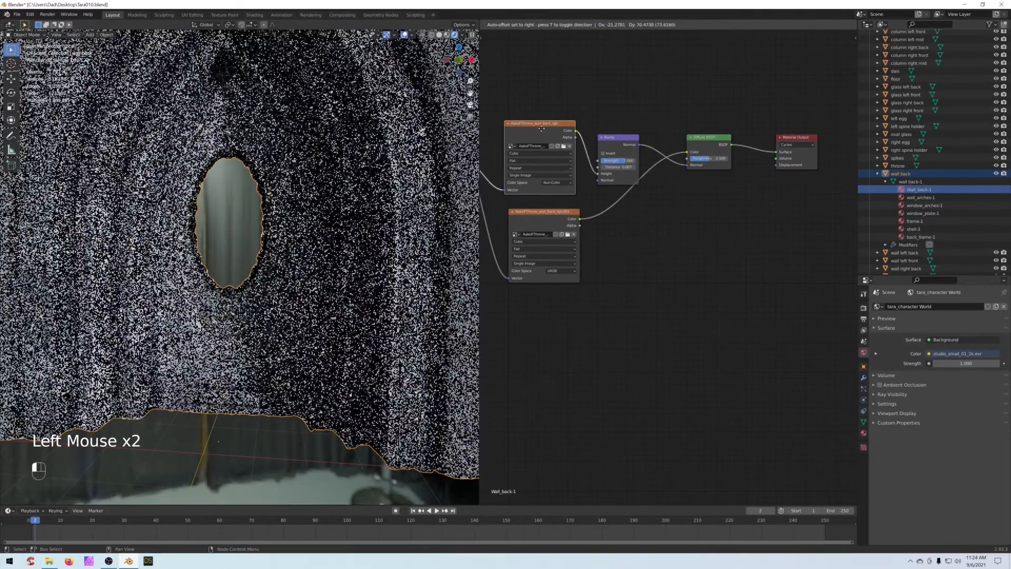
left_click(542, 128)
scroll(684, 232, "down", 3)
middle_click_drag(684, 232, 672, 227)
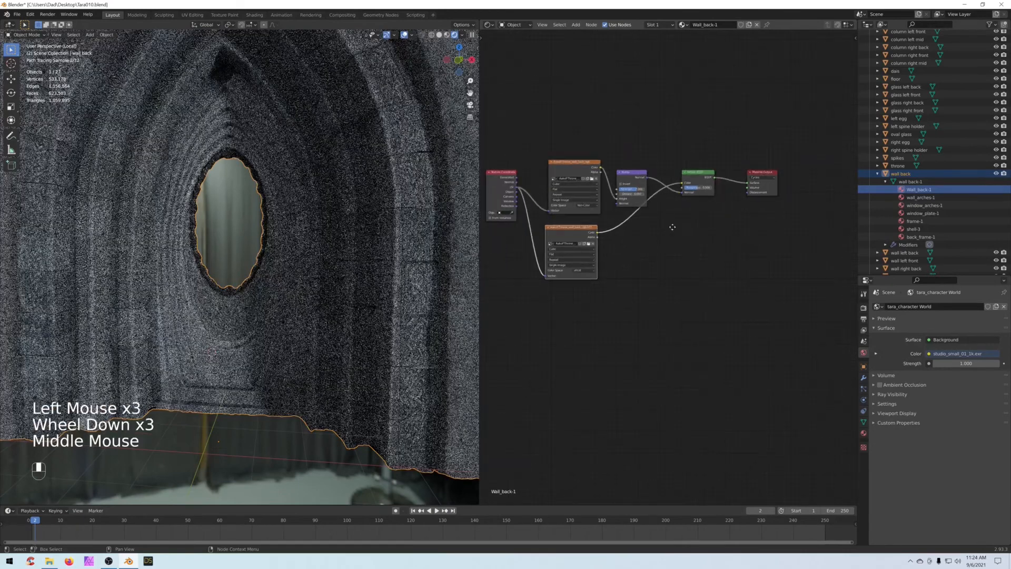
Step: Add a Principled BSDF to the Wall_back-1 material and connect its BSDF output to the Material Output surface
middle_click_drag(682, 276, 680, 279)
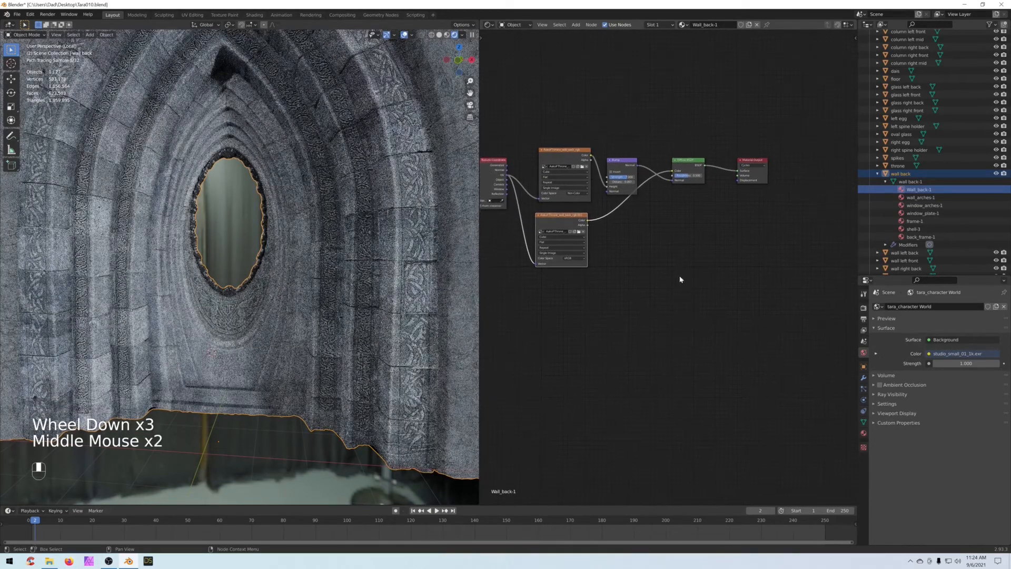
left_click(678, 267)
key("shift+a")
mouse_move(680, 271)
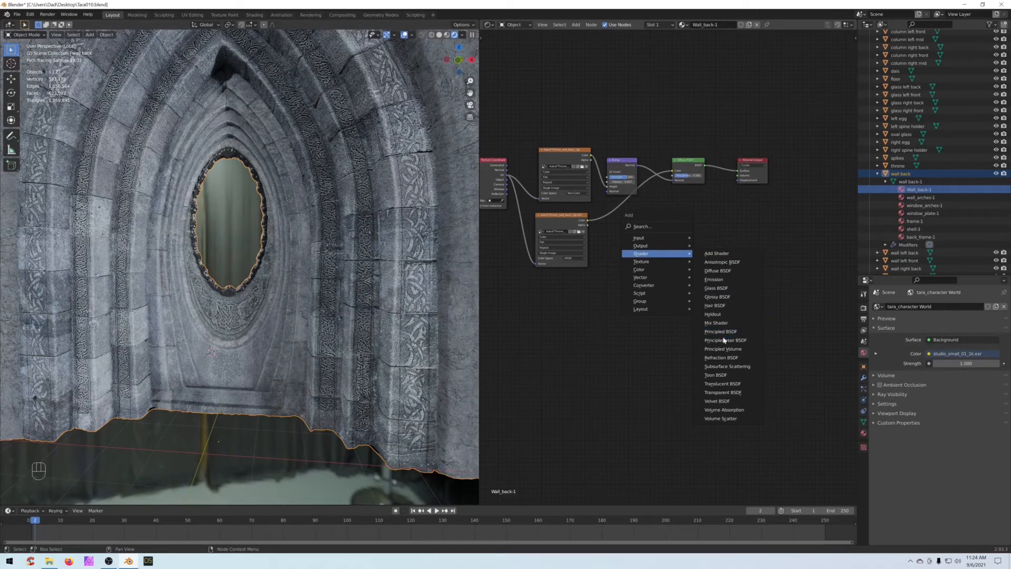
left_click(723, 331)
left_click(700, 216)
left_click_drag(712, 212, 737, 170)
Step: Connect the Bump node to the Principled BSDF's Normal input and the sRGB color texture to its Base Color
left_click_drag(627, 178, 661, 324)
left_click(626, 181)
left_click_drag(586, 224, 661, 230)
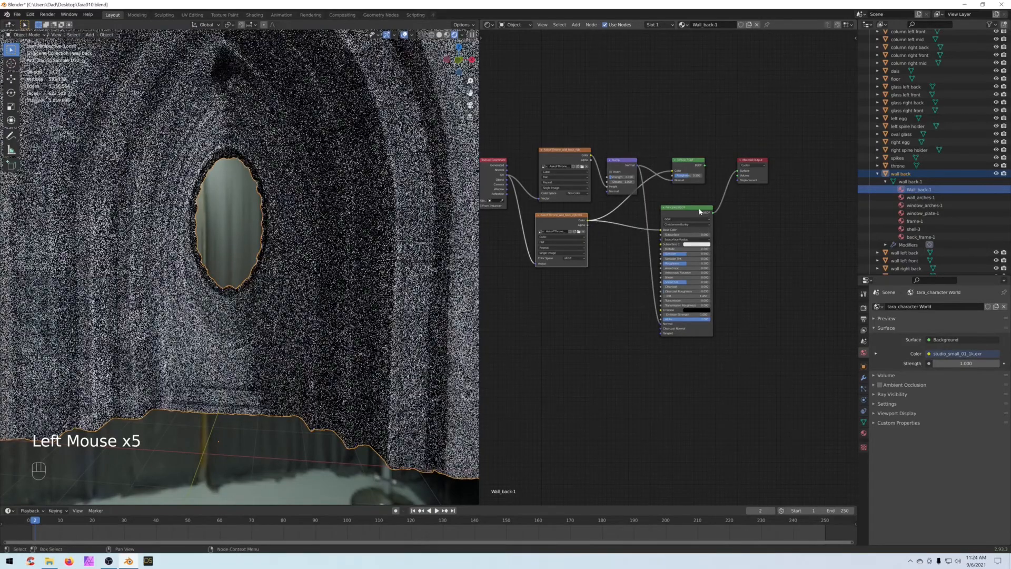
Step: Delete the old Diffuse BSDF from Wall_back-1 and move the Principled BSDF into its place
left_click(689, 160)
key("Delete")
left_click_drag(684, 207, 693, 147)
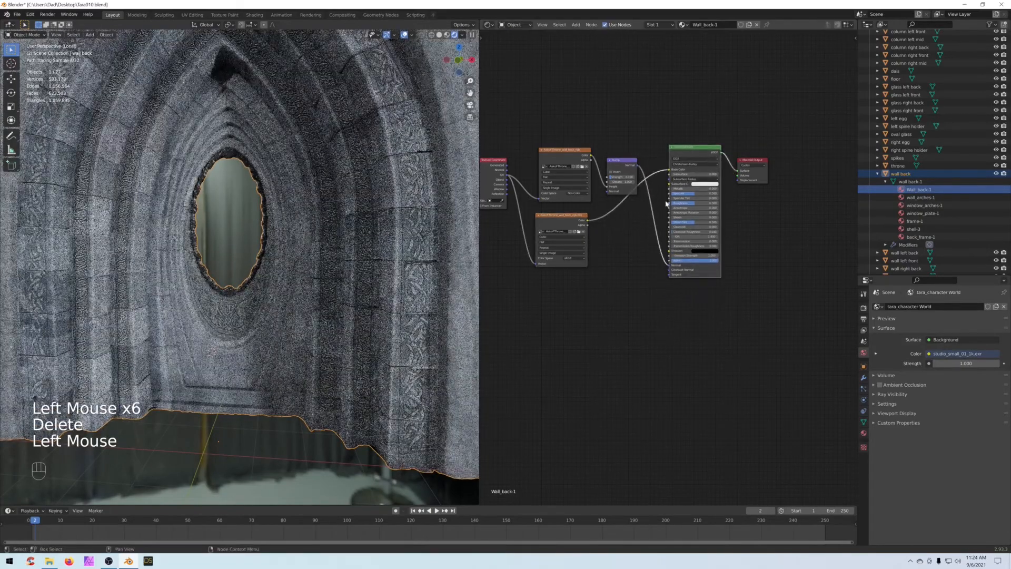
Step: Insert a Gamma node between Wall_back-1's color texture and the Base Color input, and set its gamma to 1.3
scroll(365, 315, "down", 2)
middle_click_drag(365, 315, 332, 311, "shift")
scroll(373, 304, "up", 2)
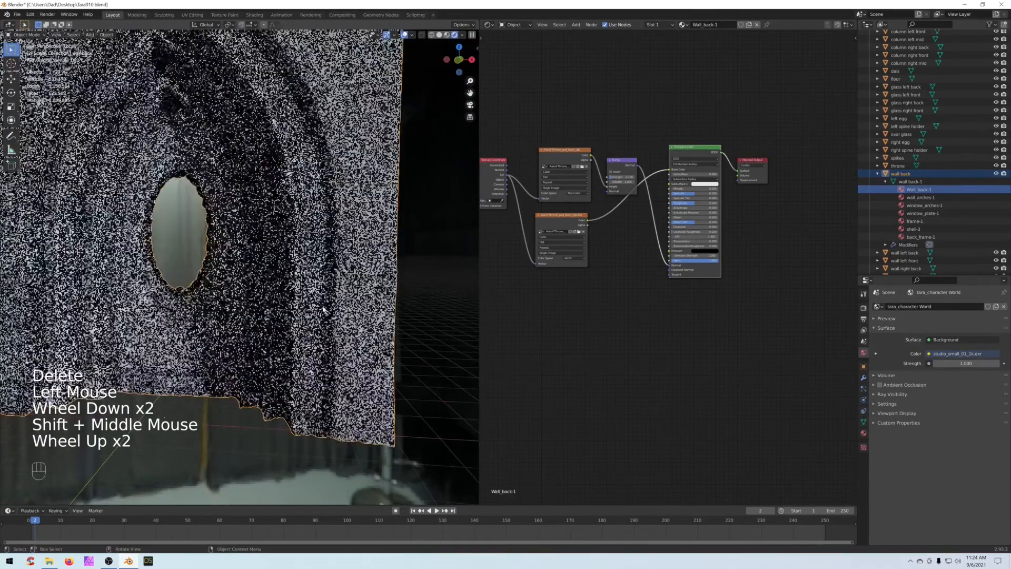
left_click(568, 318)
key("shift+a")
mouse_move(567, 319)
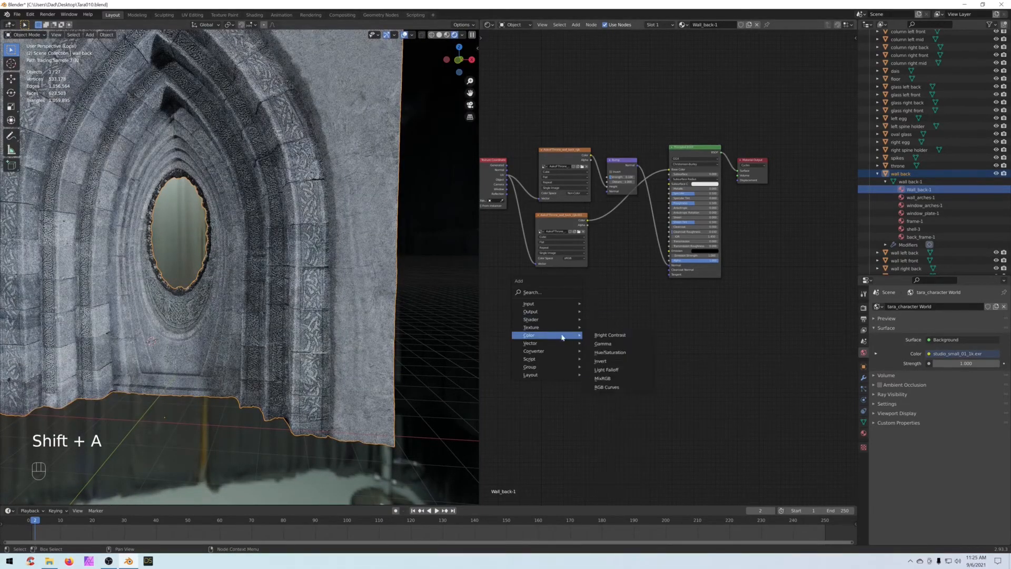
left_click(622, 345)
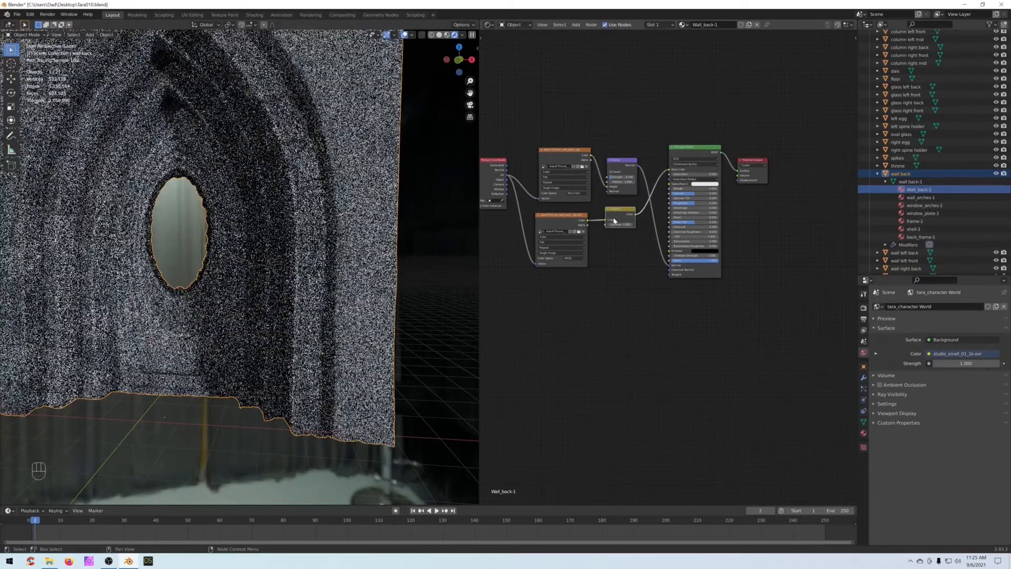
left_click(614, 223)
type("1.3")
key("Return")
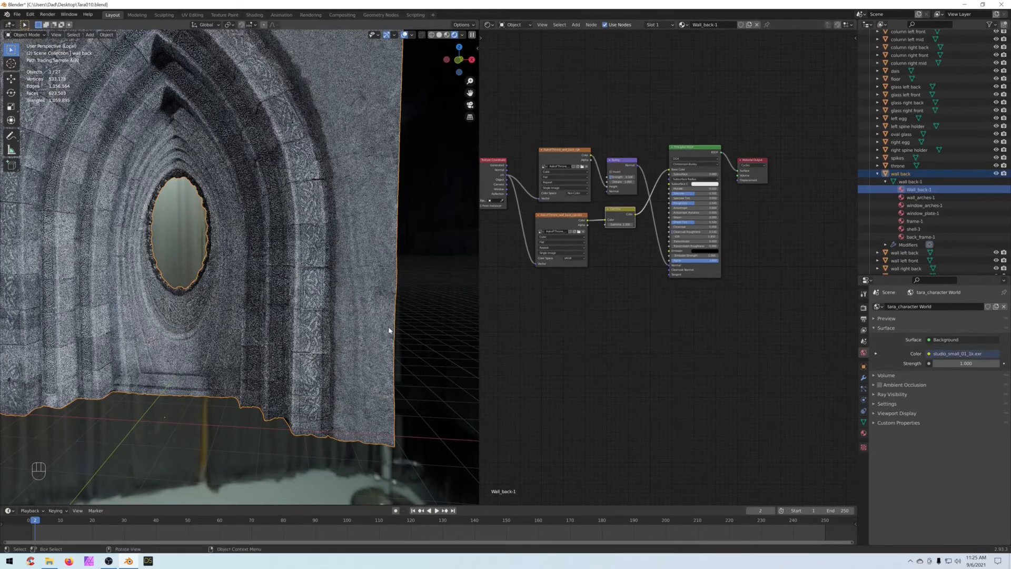
Step: Mute and unmute the Gamma node to compare the back wall's look with and without it
left_click(620, 213)
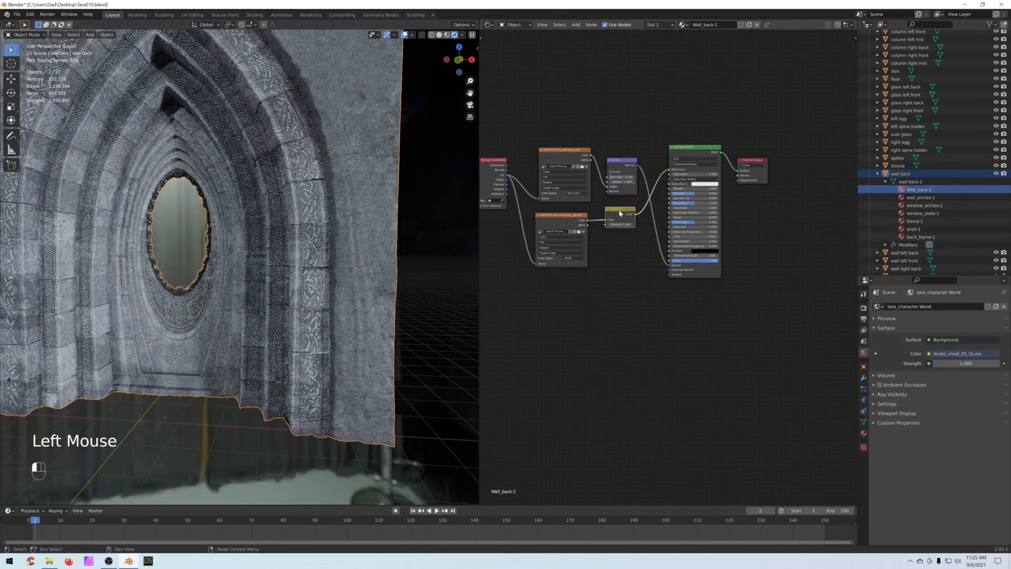
key("m")
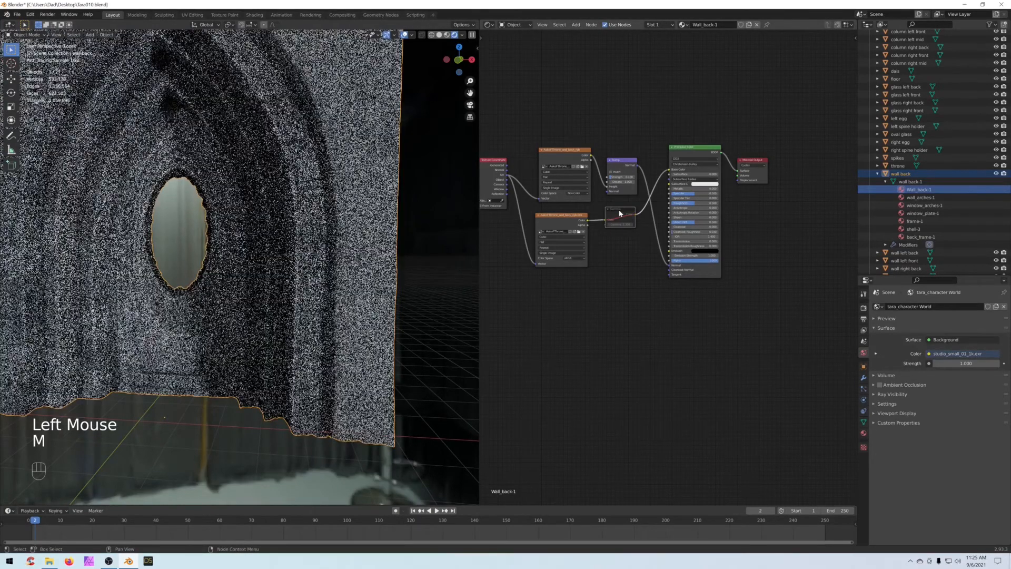
left_click(616, 212)
key("m")
middle_click_drag(634, 277, 631, 298)
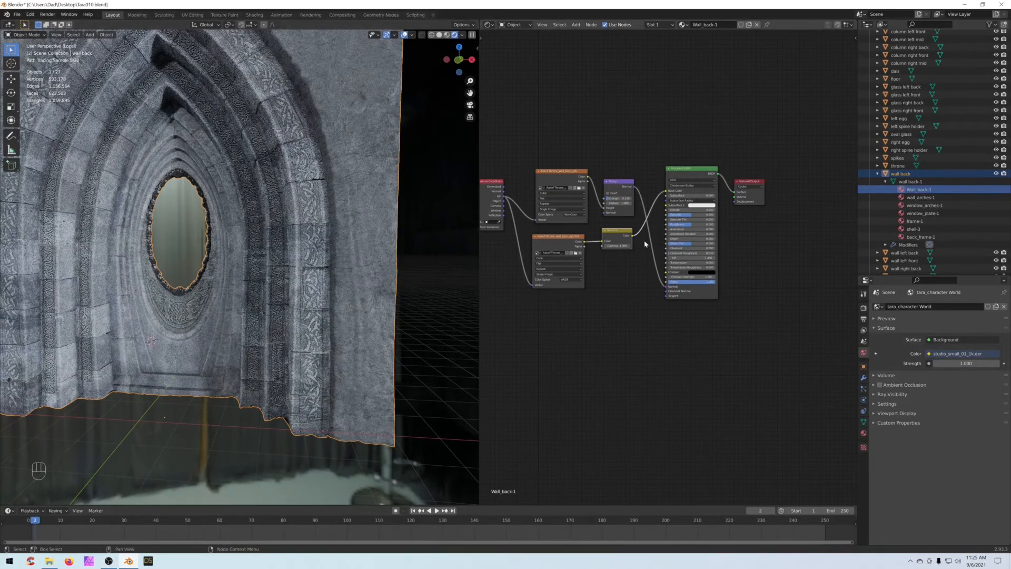
Step: Raise the roughness of Wall_back-1's Principled BSDF close to its maximum and move the Gamma node lower
scroll(629, 258, "up", 2)
middle_click_drag(644, 251, 634, 258)
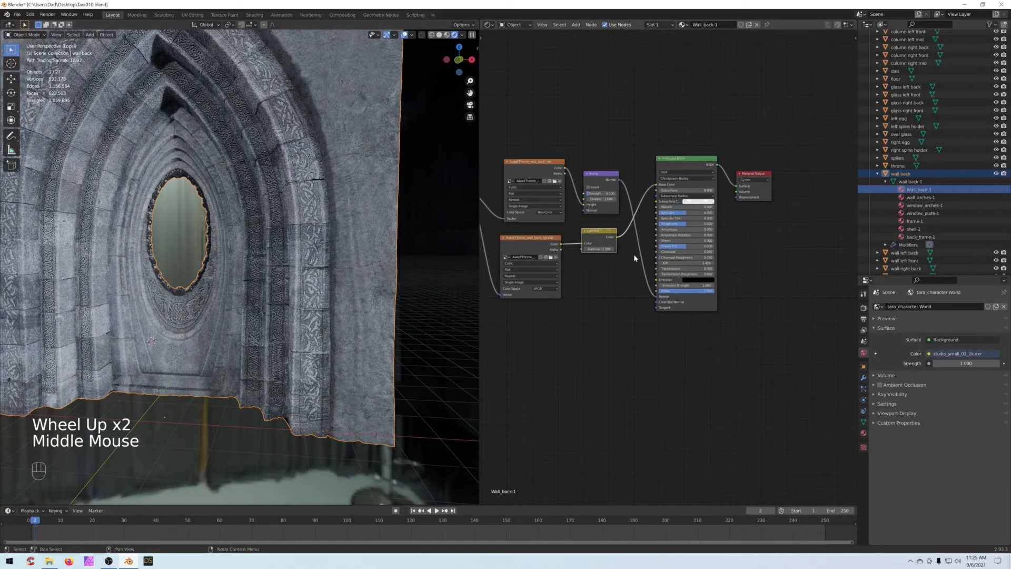
left_click(685, 224)
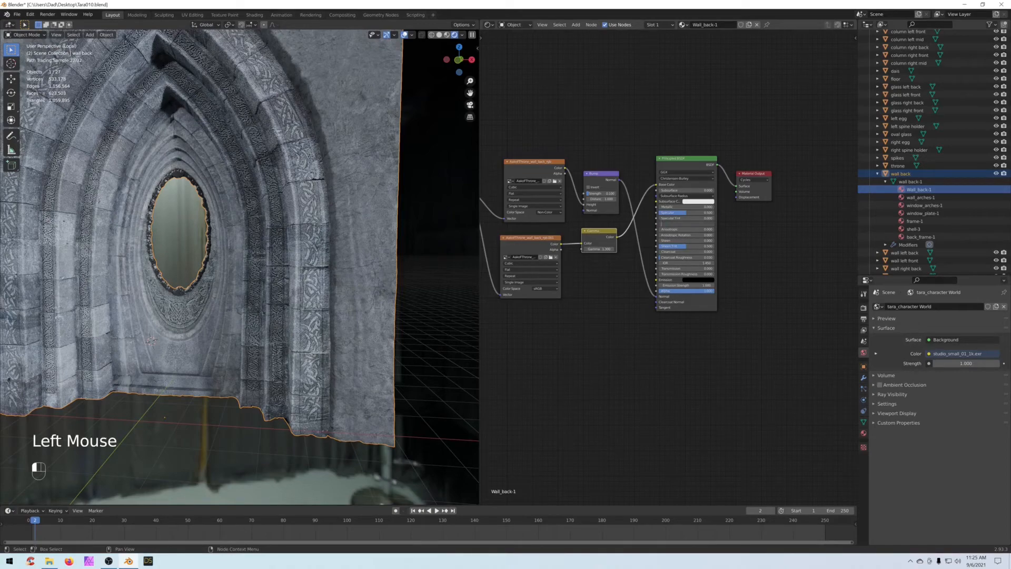
type("1")
key("Return")
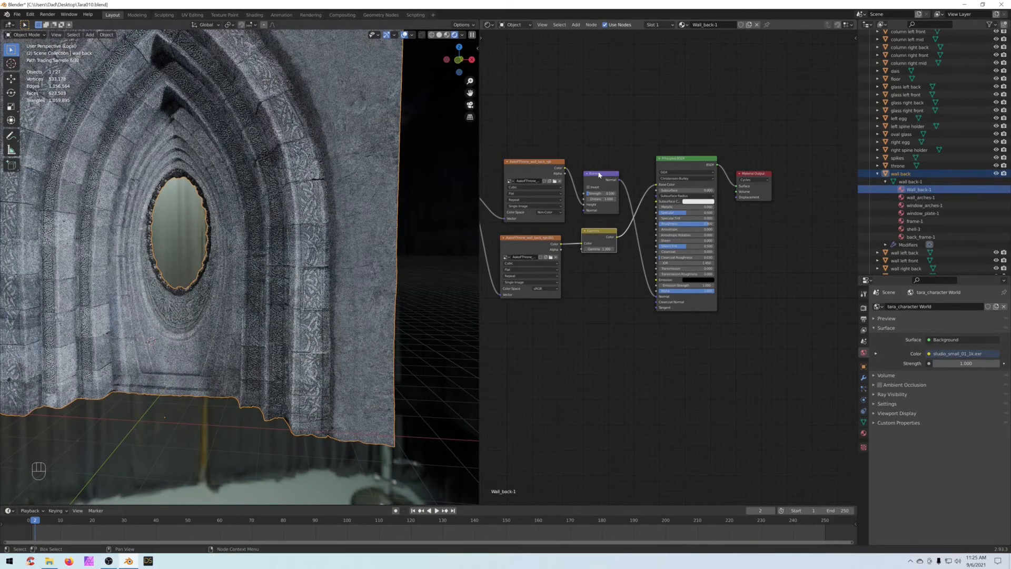
mouse_move(601, 231)
left_mouse_down()
mouse_move(619, 233)
mouse_move(612, 246)
left_mouse_up()
Step: Copy Wall_back-1's Principled BSDF node and paste it into the wall_arches-1 material
left_click(609, 250)
left_click(687, 164, "shift")
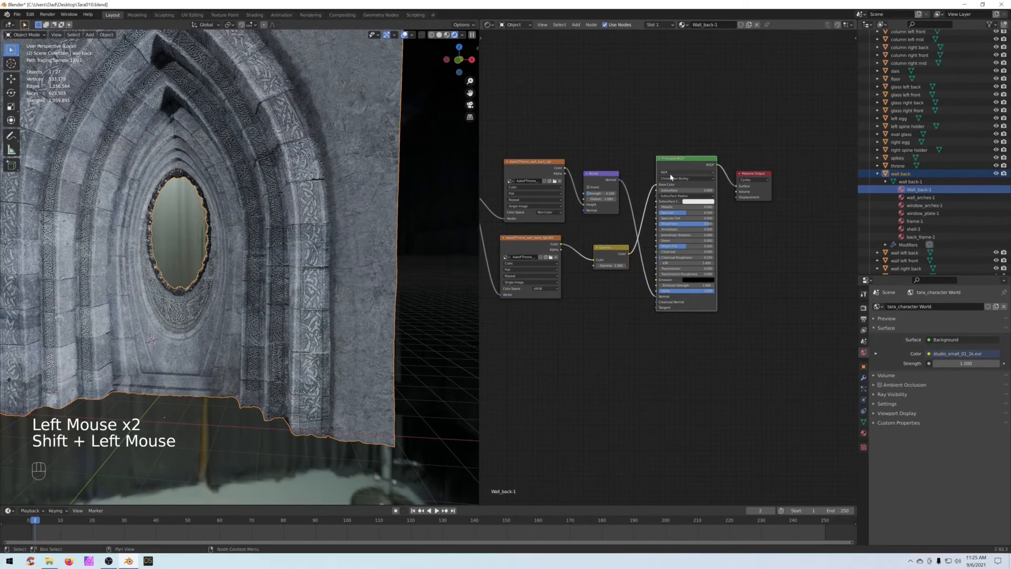
key("ctrl+c")
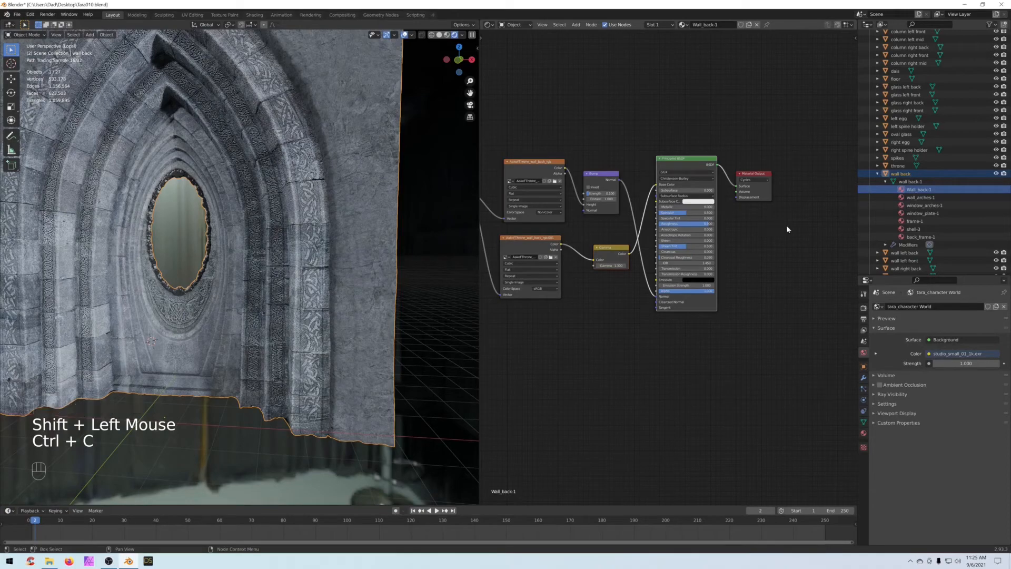
left_click(917, 199)
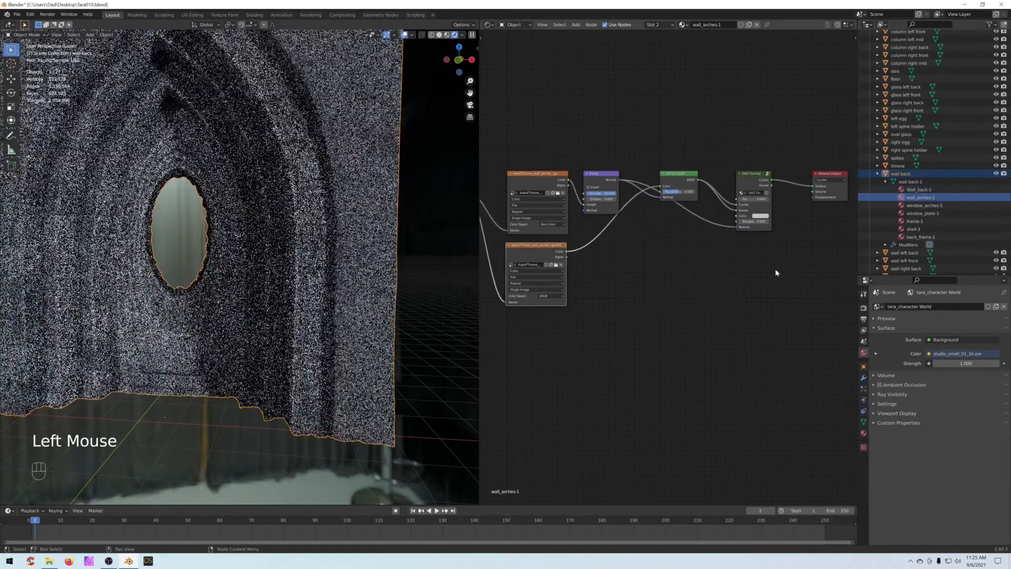
key("ctrl+v")
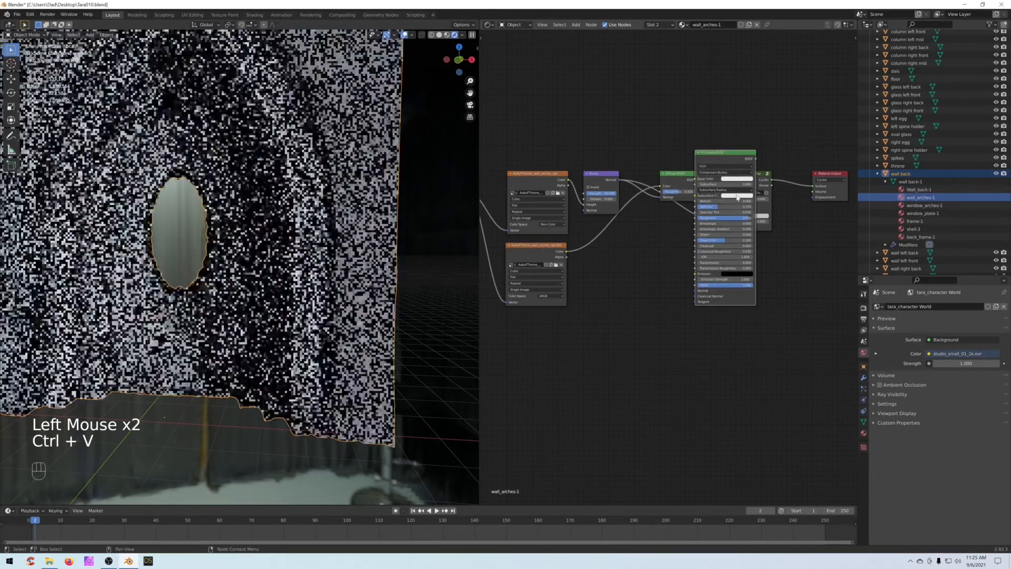
Step: Delete the Diffuse BSDF and the DAZ overlay group from wall_arches-1 and move the pasted Principled BSDF into their place
left_click_drag(725, 156, 737, 257)
left_click_drag(762, 154, 736, 202)
key("Delete")
left_click(660, 202)
left_click_drag(717, 257, 706, 161)
Step: Set wall_arches-1's Bump to strength 0.1 and distance 1, linking it to the Principled BSDF's Normal and the color texture to Base Color
left_click(638, 187)
type(".1")
key("Tab")
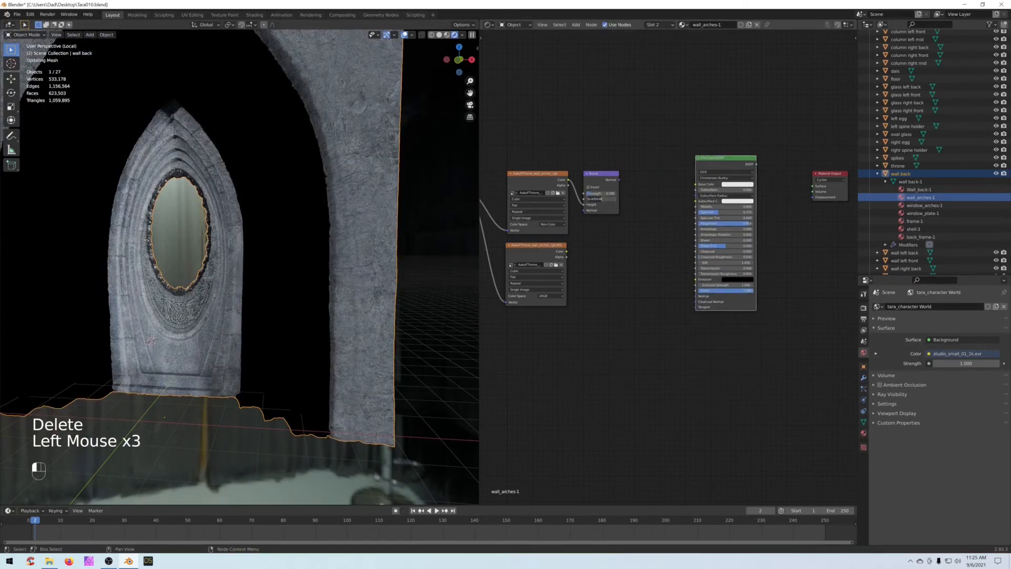
type("1")
key("Return")
left_click_drag(617, 175, 696, 299)
left_click_drag(566, 252, 696, 184)
left_click(625, 269)
key("ctrl")
key("ctrl+v")
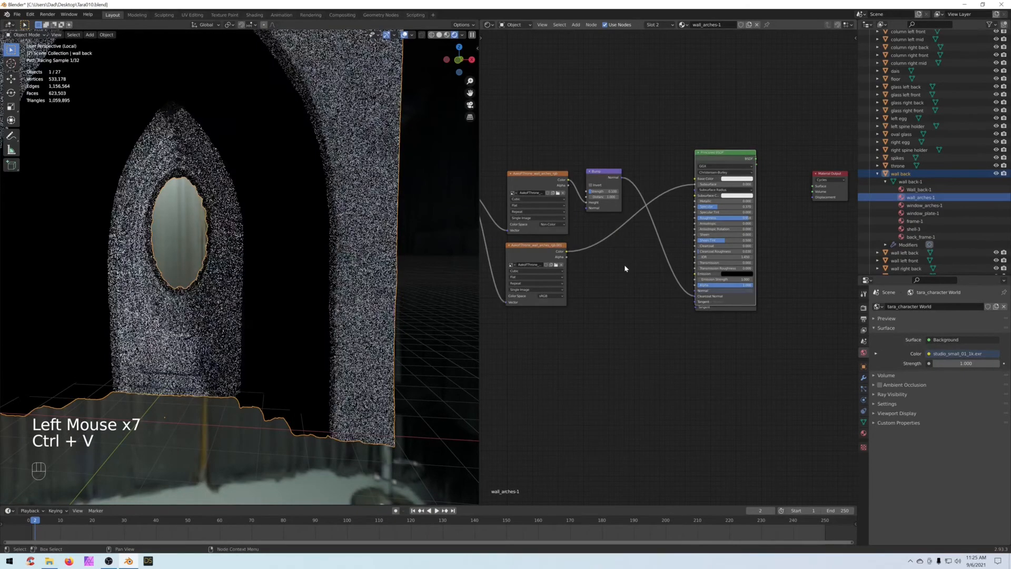
key("ctrl+z")
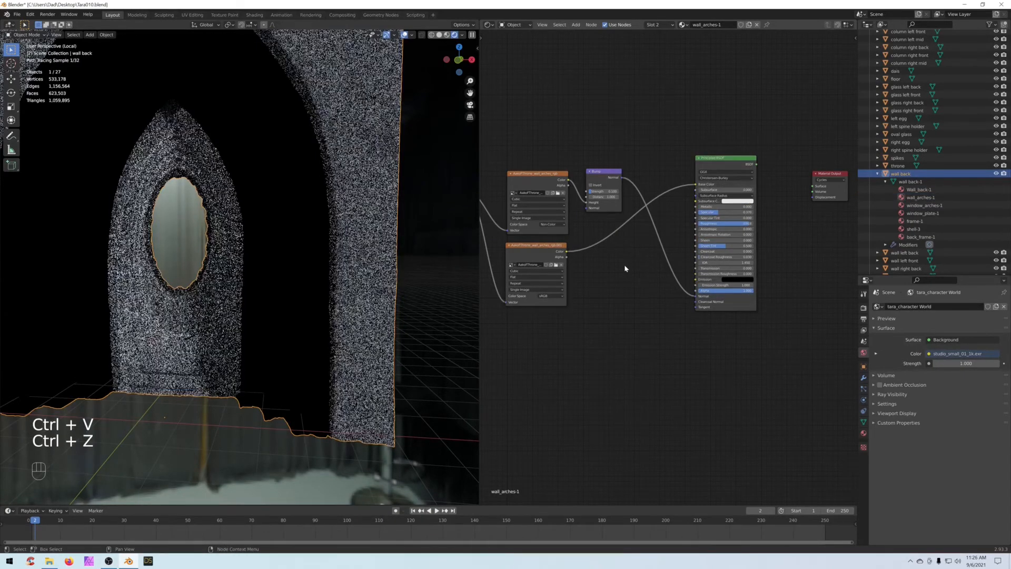
Step: Insert a Gamma node on wall_arches-1's color texture link and connect the Principled BSDF to the Material Output
key("shift")
key("shift+a")
mouse_move(611, 265)
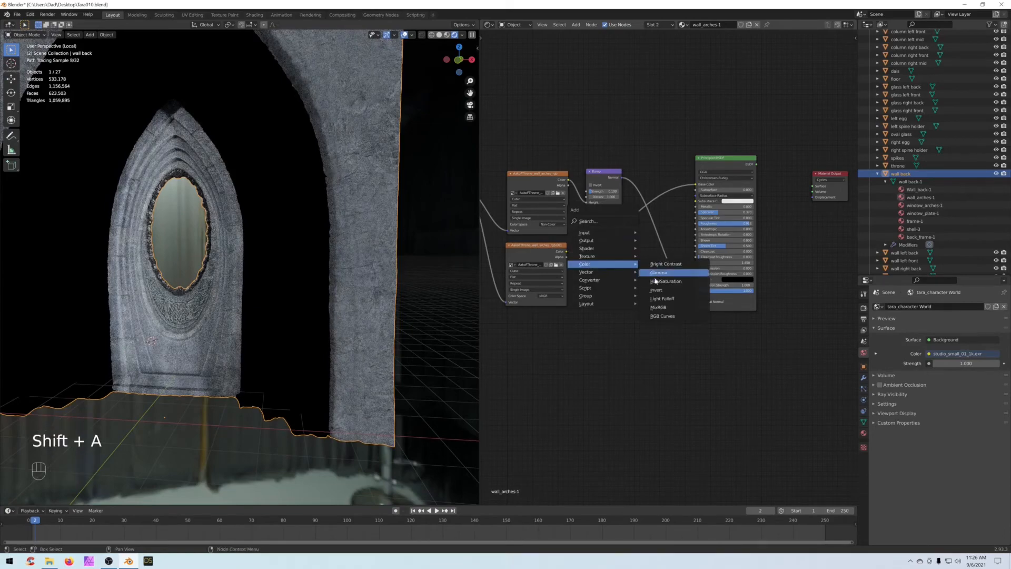
left_click(655, 276)
left_click(598, 227)
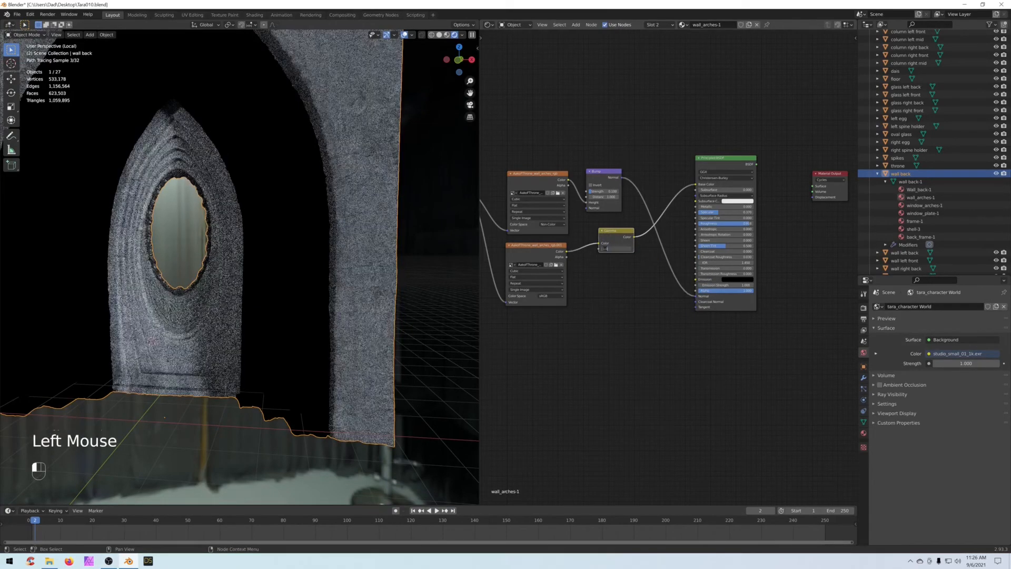
left_click(725, 248)
left_click(726, 248, "ctrl+shift")
middle_click_drag(641, 271, 617, 273)
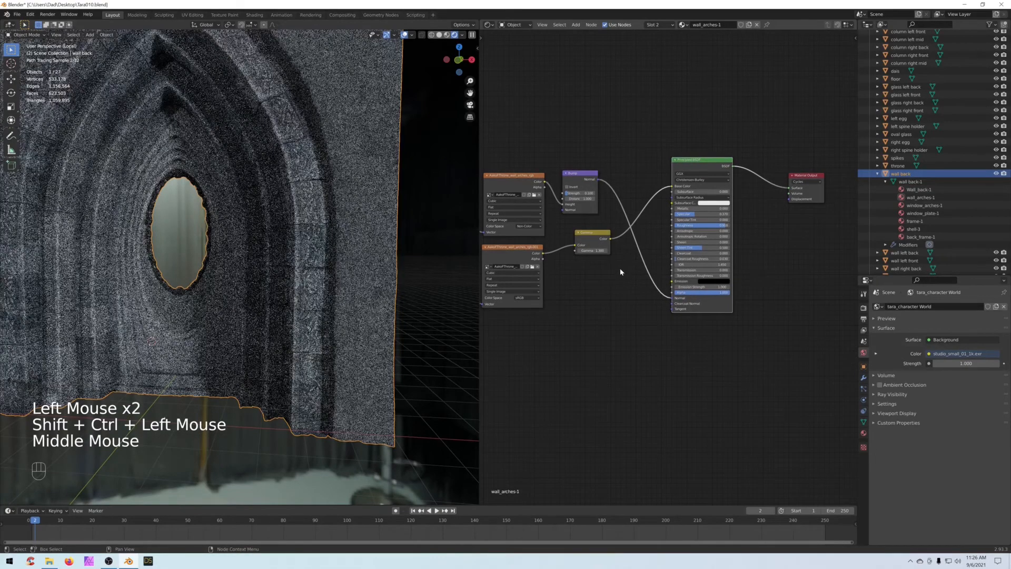
Step: Open the window_arches-1 material and delete its extra Material Output and its Diffuse BSDF
left_click(928, 208)
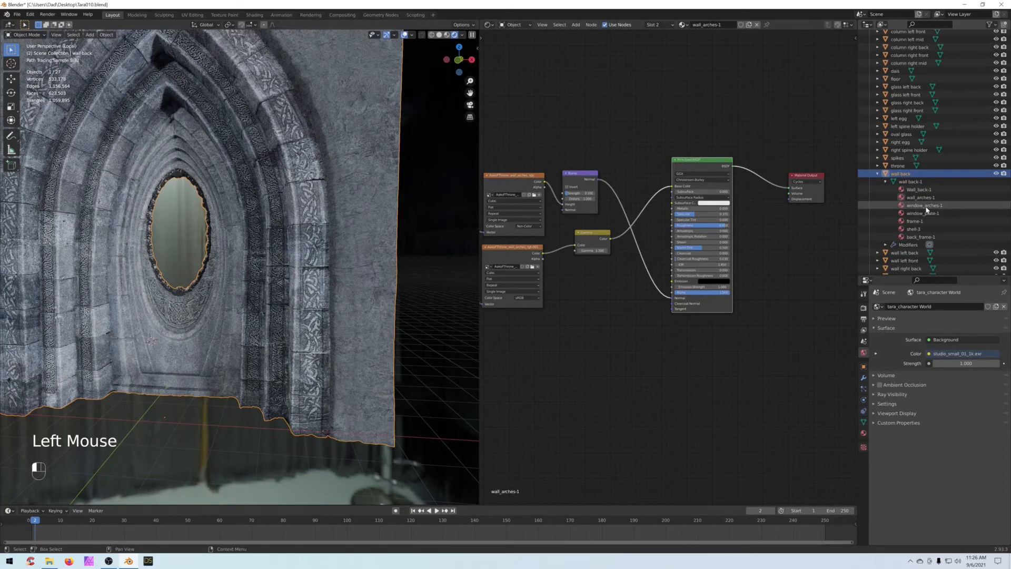
middle_click_drag(713, 232, 766, 227)
left_click(777, 234)
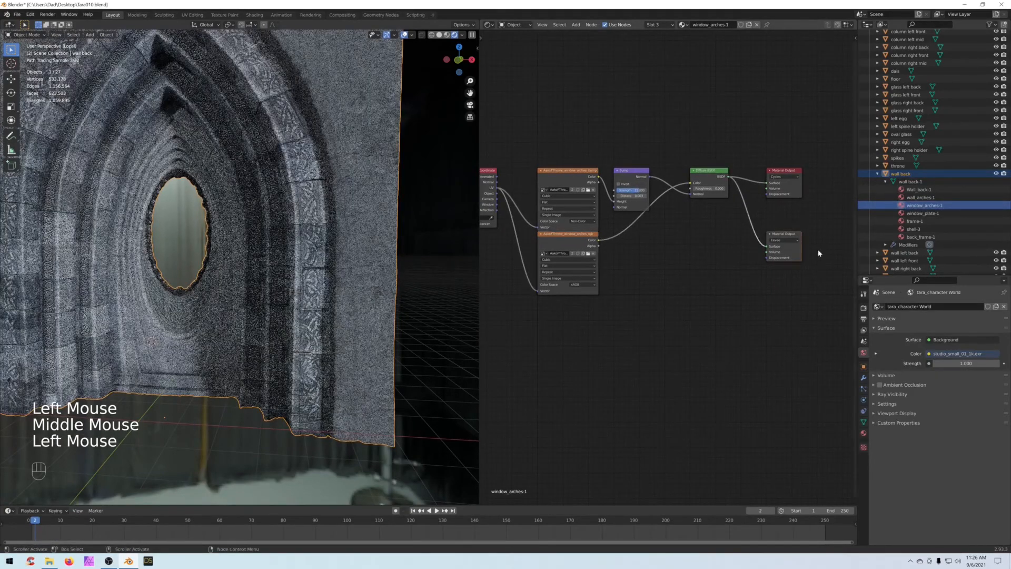
key("Delete")
left_click(729, 188)
key("Delete")
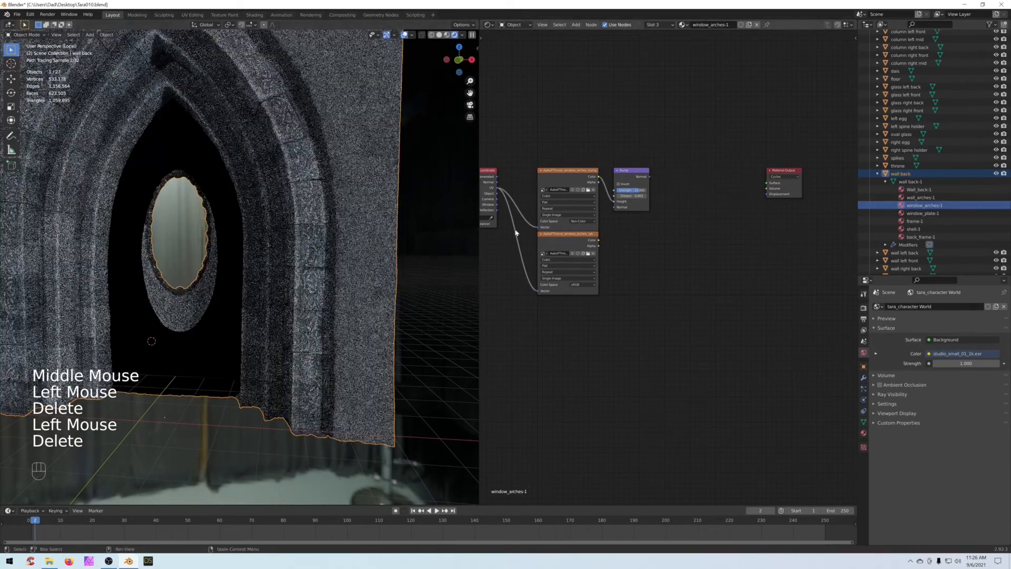
Step: Paste the copied Principled BSDF into window_arches-1 and connect it to the Material Output surface
left_click(698, 219)
key("ctrl+v")
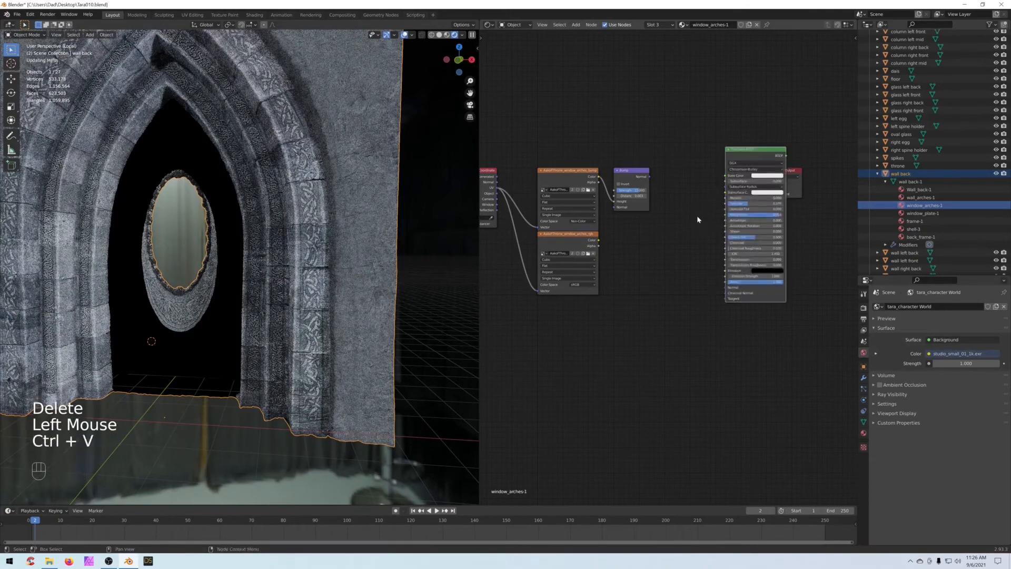
left_click(698, 190)
left_click_drag(750, 182, 766, 184)
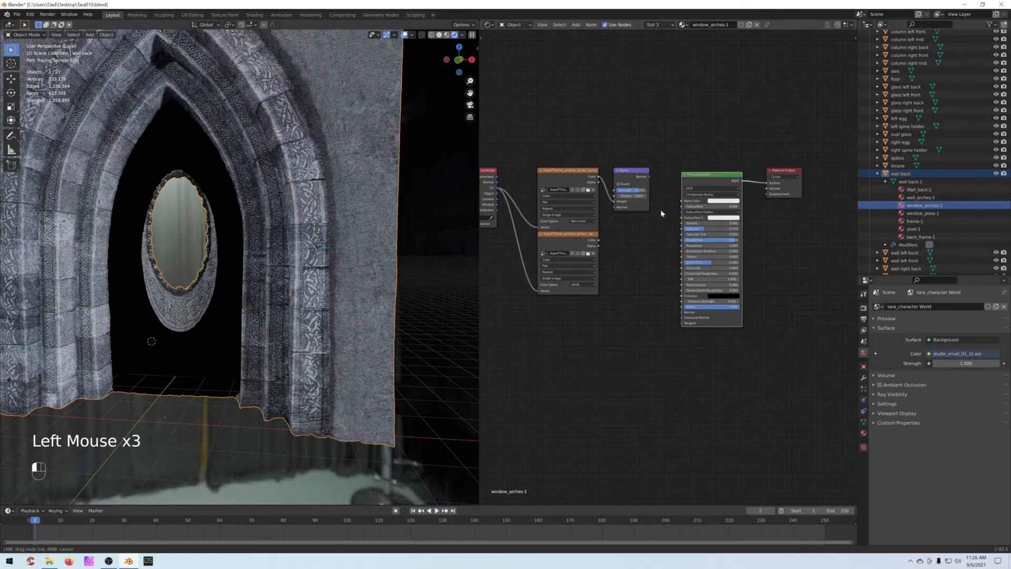
Step: Link window_arches-1's color texture to Base Color, set its Bump to strength 0.1 and distance 1, and connect the Bump to Normal
left_click_drag(598, 240, 683, 201)
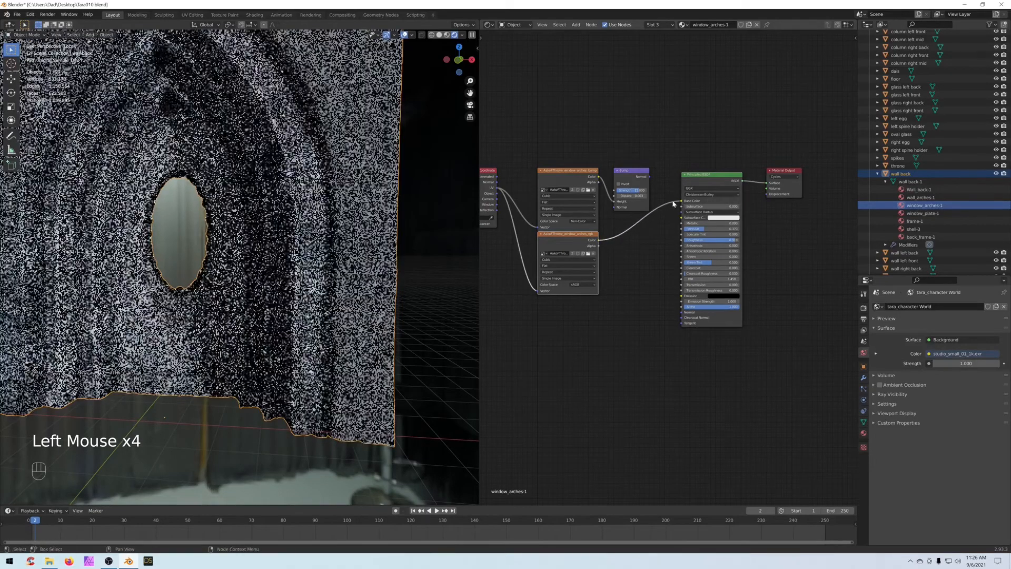
left_click(631, 190)
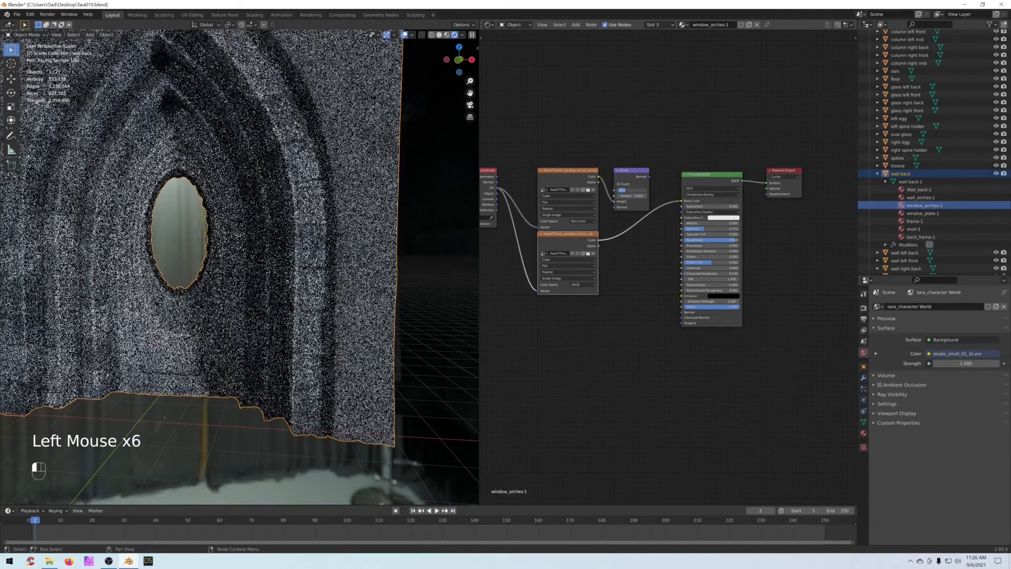
key("Return")
left_click(629, 191)
left_click(630, 201)
type("1")
left_click_drag(649, 176, 682, 312)
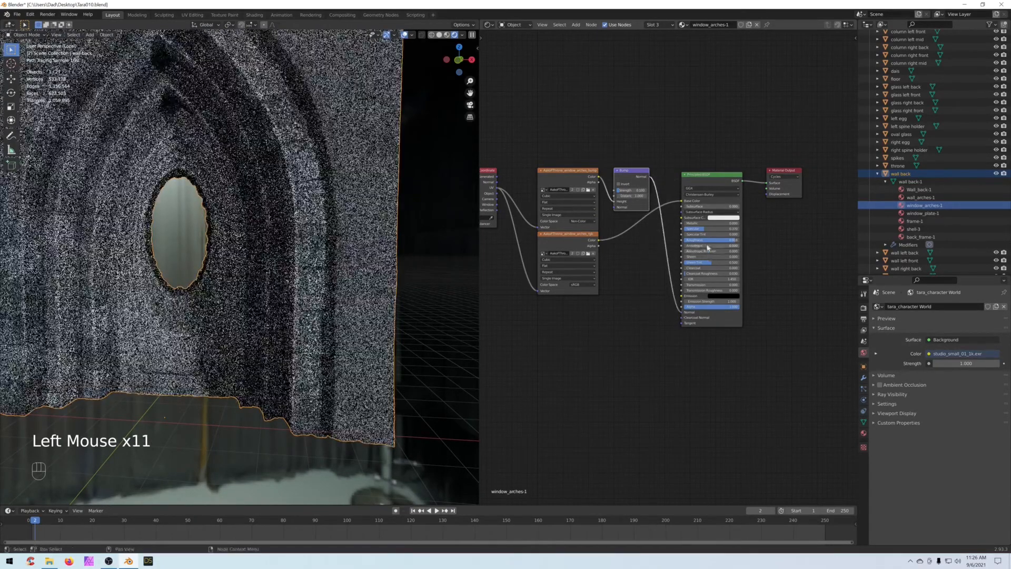
left_click_drag(704, 176, 707, 164)
Step: Insert a Gamma node on window_arches-1's color texture link, and open the window_plate-1 material
left_click(625, 269)
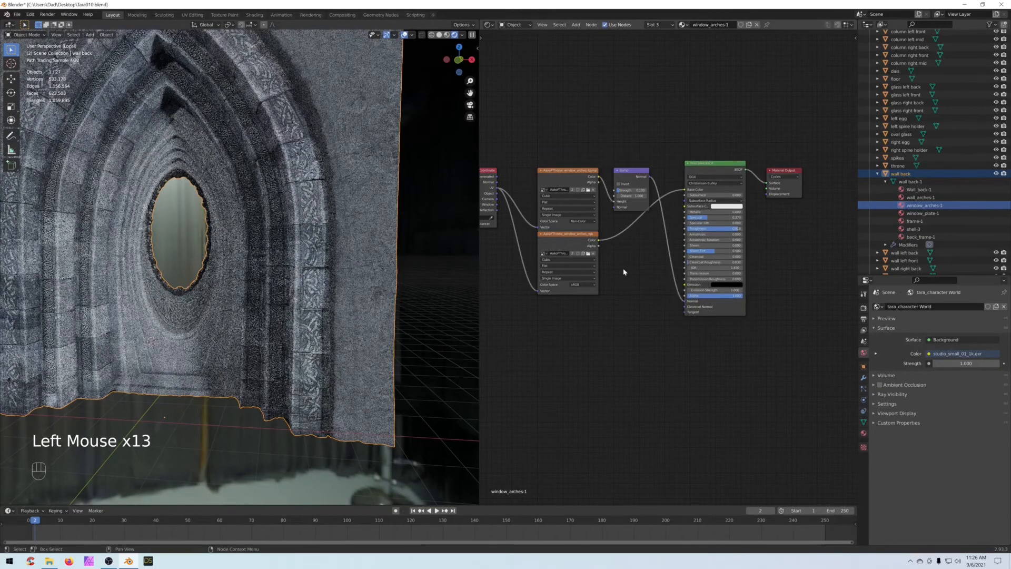
key("shift+a")
mouse_move(629, 272)
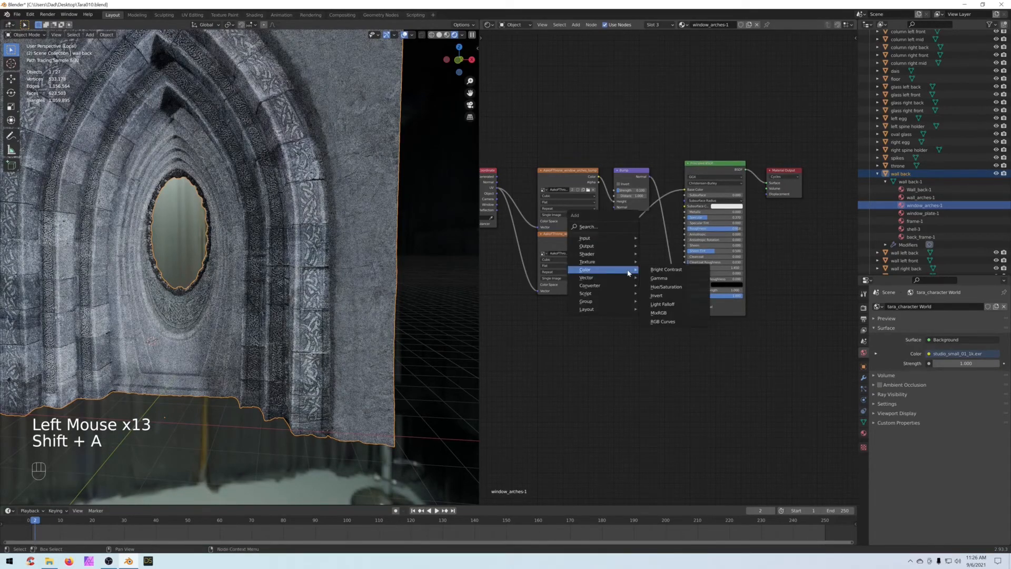
left_click(658, 278)
left_click(637, 238)
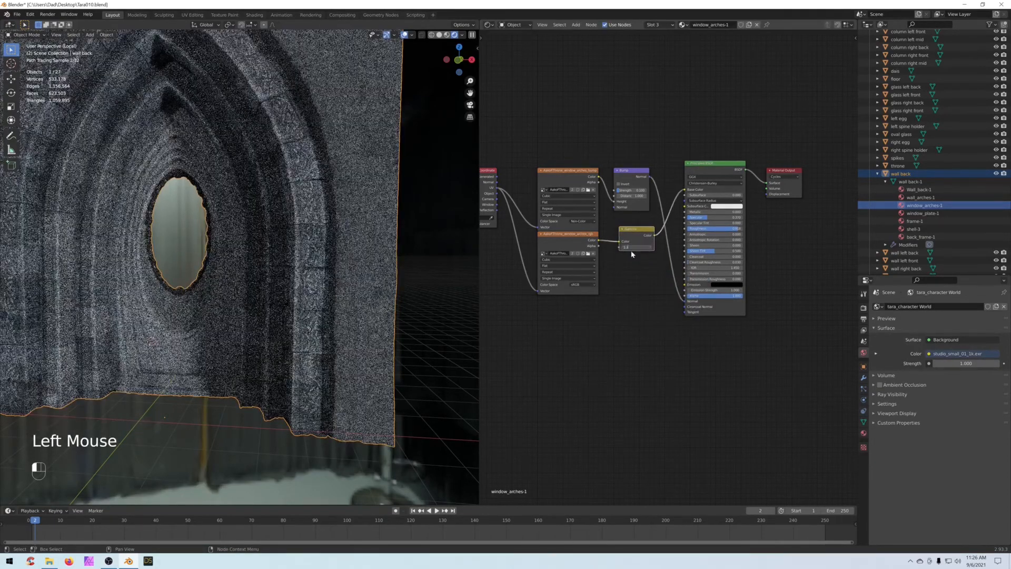
middle_click_drag(625, 315, 601, 303)
left_click(933, 214)
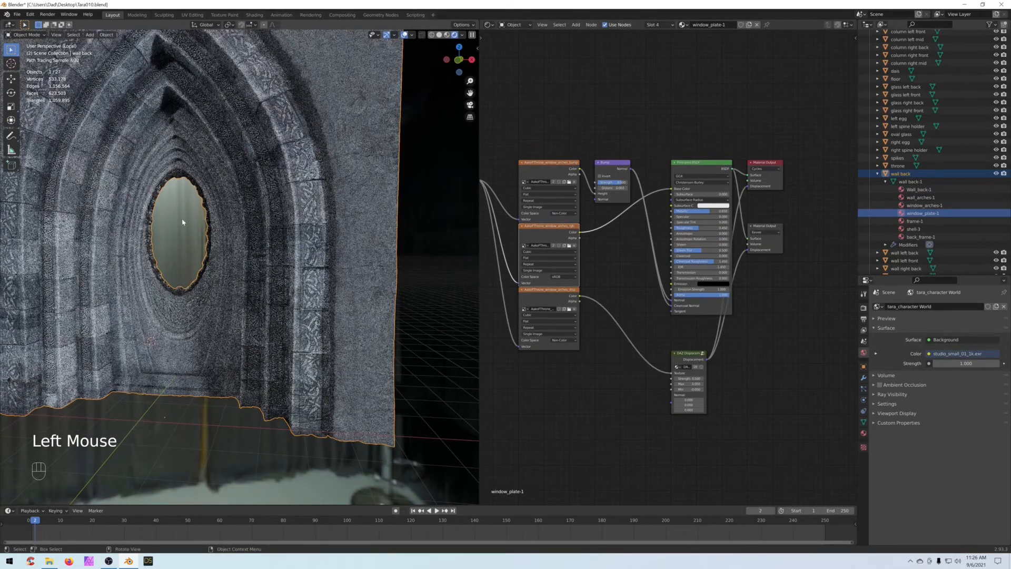
left_click_drag(770, 230, 796, 235)
left_click(781, 238)
key("Delete")
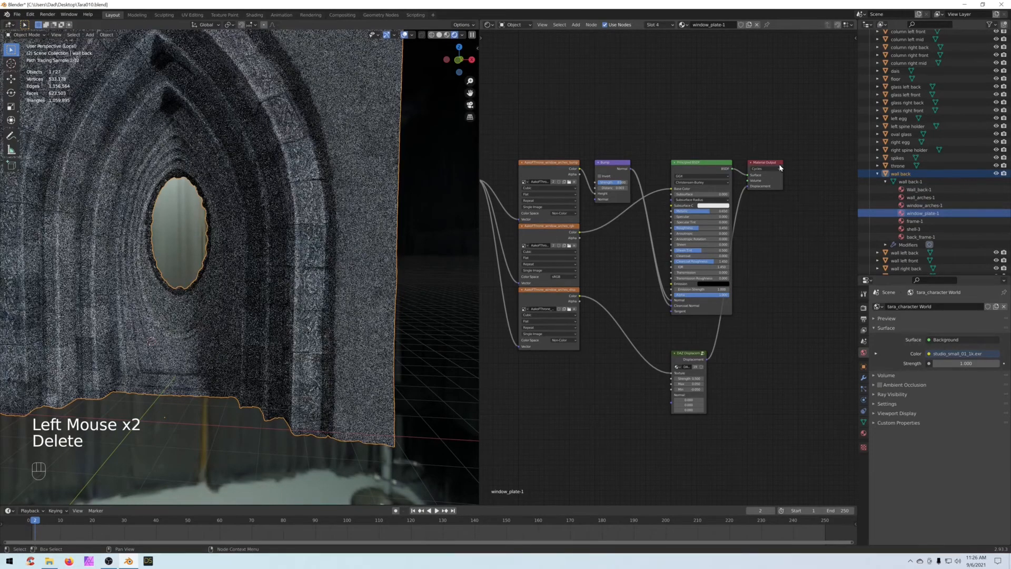
left_click_drag(771, 163, 802, 166)
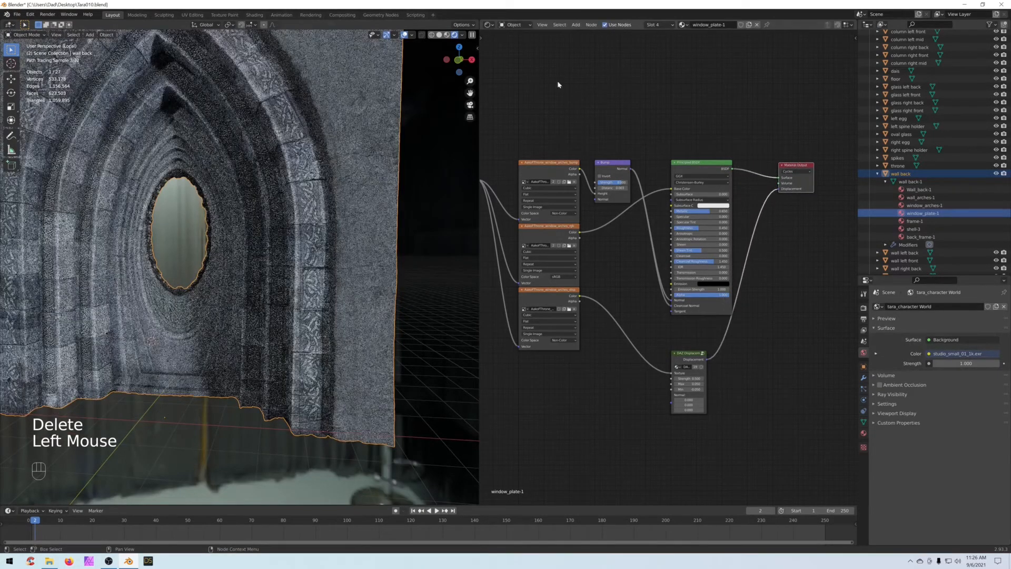
left_click(30, 15)
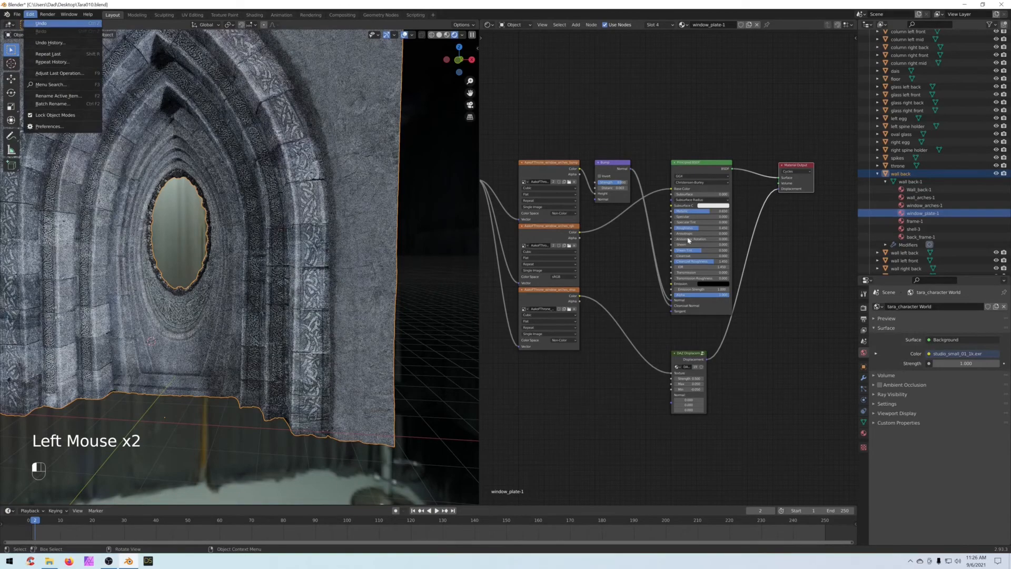
left_click(39, 23)
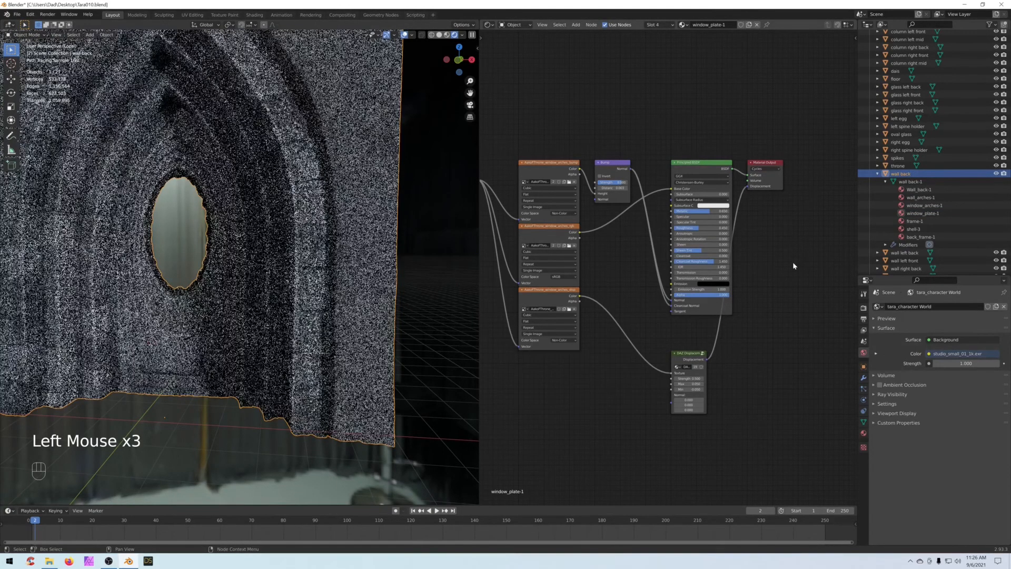
left_click(30, 14)
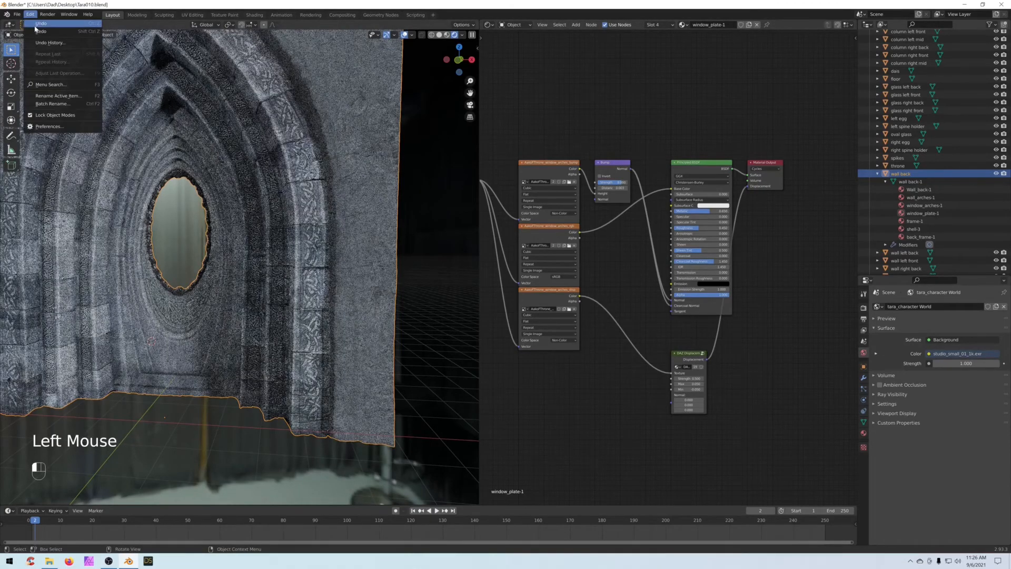
left_click(40, 33)
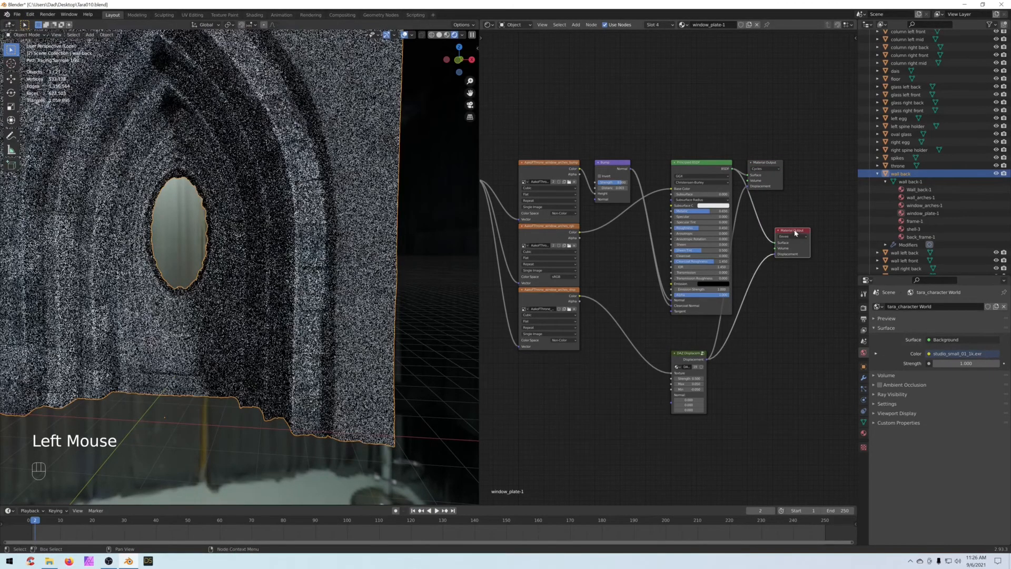
Step: Delete window_plate-1's Eevee Material Output and reposition the remaining Cycles output beside the Principled BSDF
left_click_drag(769, 164, 813, 155)
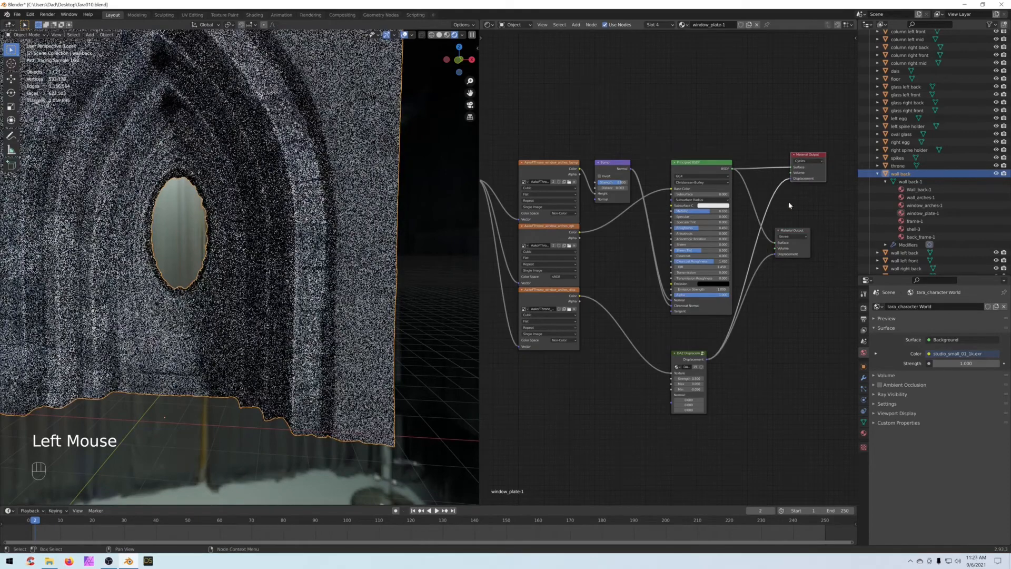
left_click_drag(796, 230, 812, 227)
left_click_drag(817, 207, 781, 253)
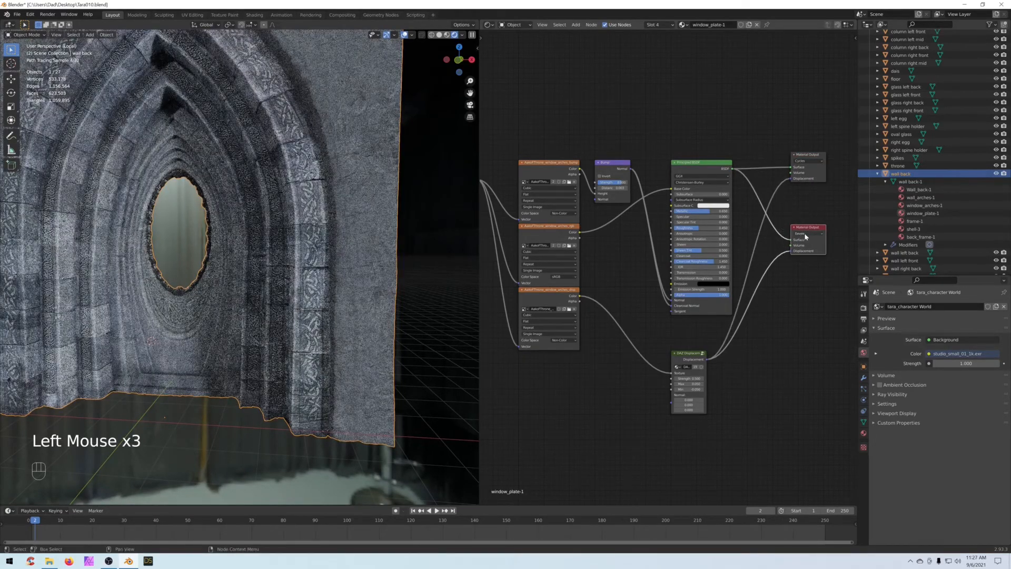
key("Delete")
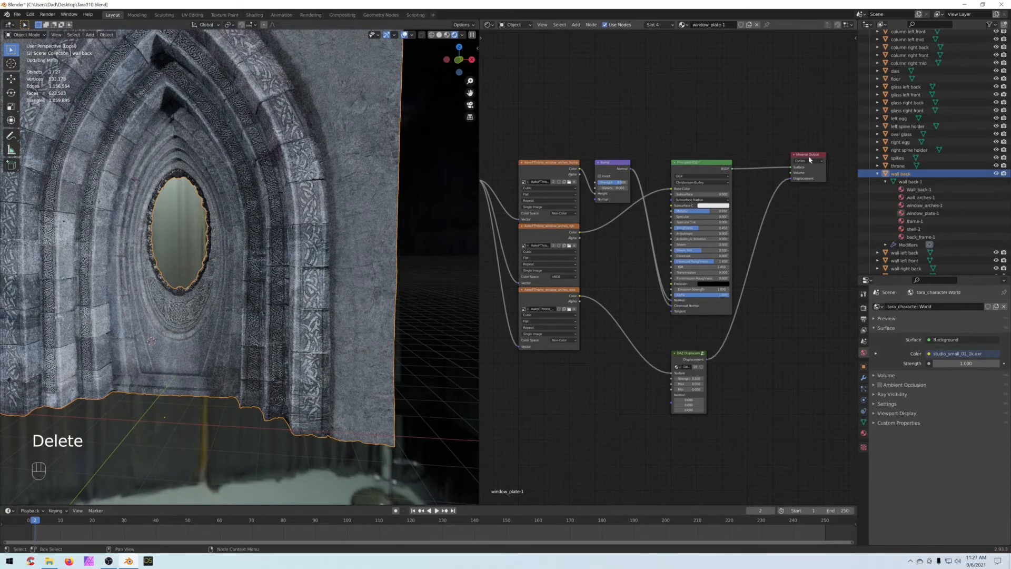
left_click_drag(803, 157, 789, 229)
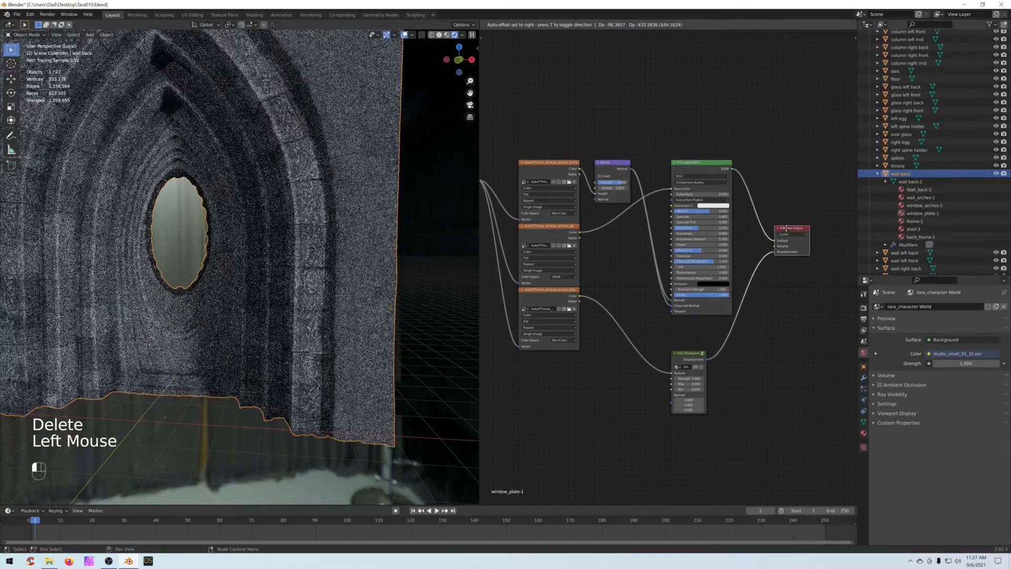
Step: Move window_plate-1's bump texture away from the color texture and remove the Bump link to Clearcoat Normal
middle_click_drag(613, 254, 628, 246)
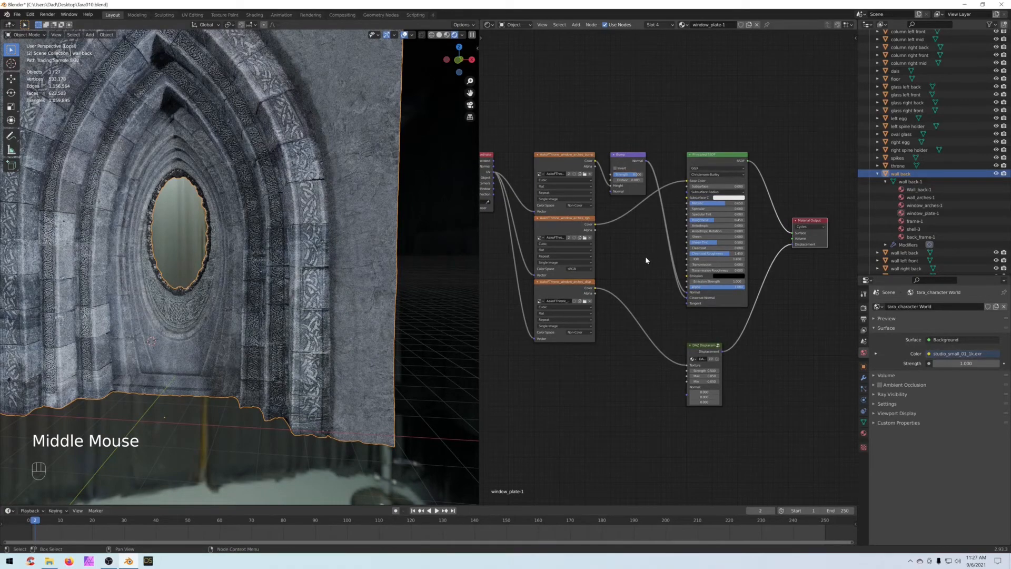
left_click_drag(560, 160, 555, 145)
left_click_drag(687, 297, 643, 278)
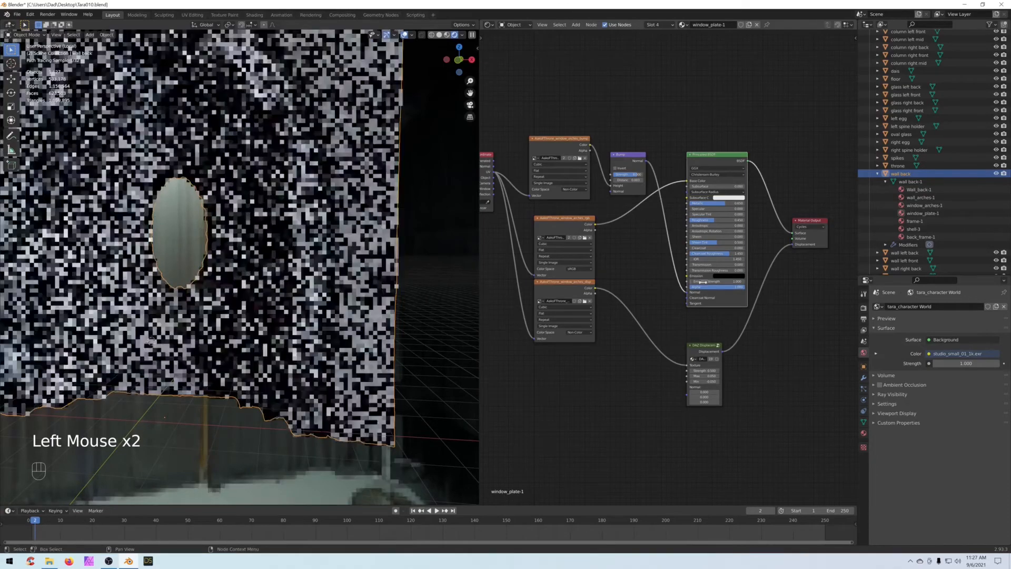
left_click(709, 249)
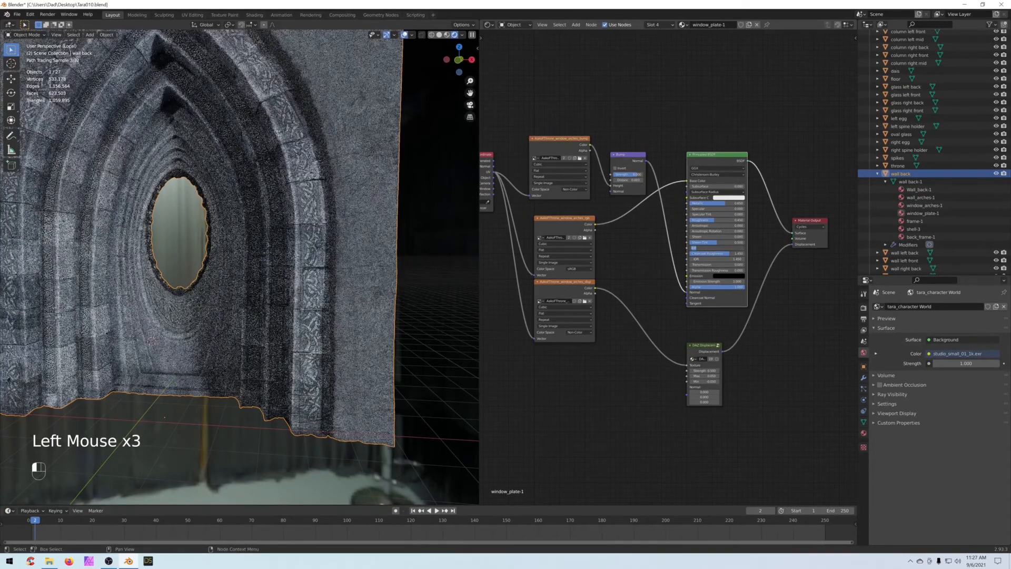
left_click(648, 227)
Step: Set window_plate-1's Bump to strength 0.1 and distance 1, and unlink and reconnect the Principled BSDF to the Material Output surface
left_click(633, 174)
left_click_drag(633, 175, 624, 180)
type("1")
key("Return")
left_click_drag(792, 232, 762, 210)
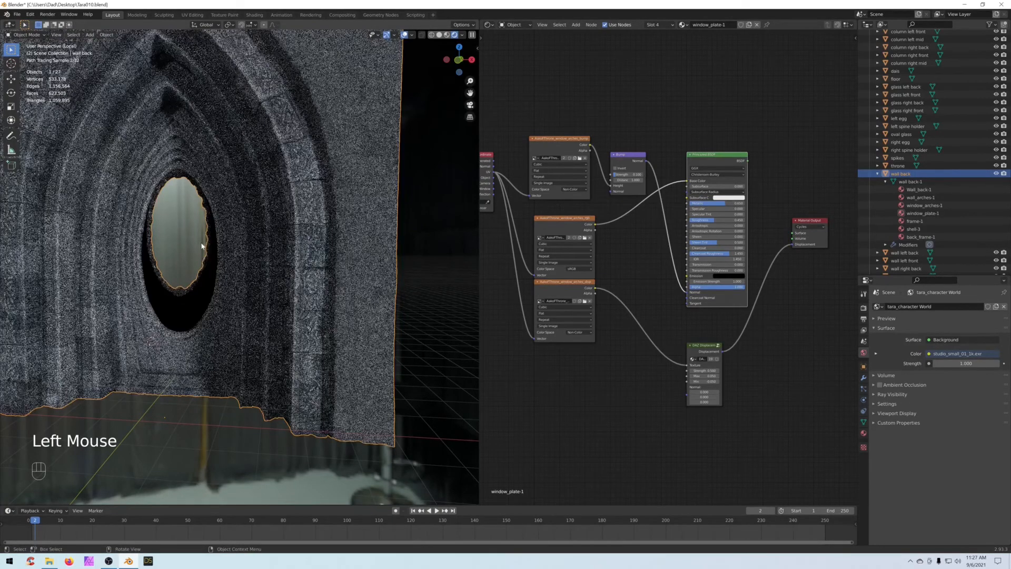
left_click_drag(748, 161, 793, 234)
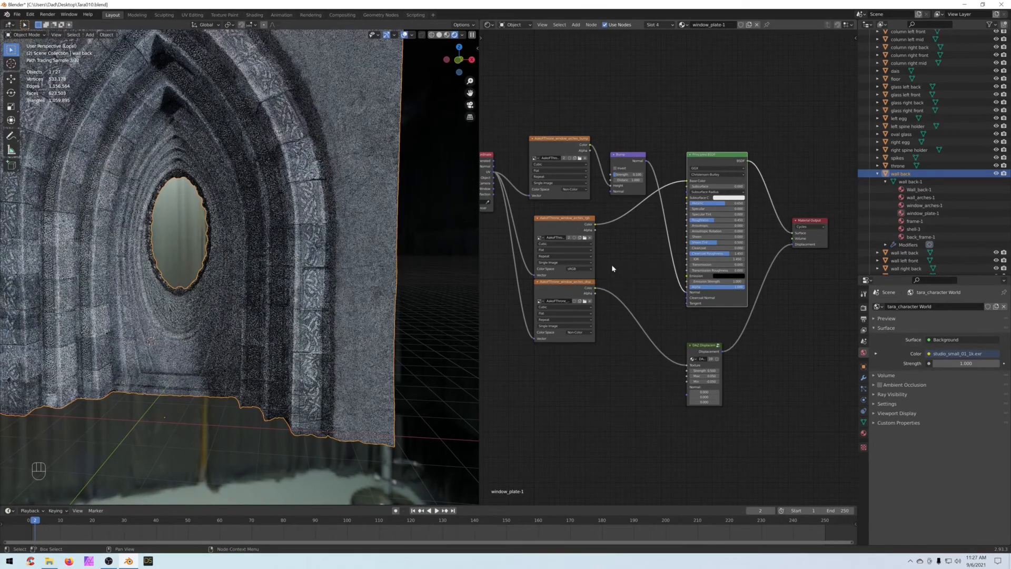
Step: Insert a Gamma node between window_plate-1's color texture and the Principled BSDF's Base Color
left_click(625, 247)
key("shift+a")
mouse_move(627, 249)
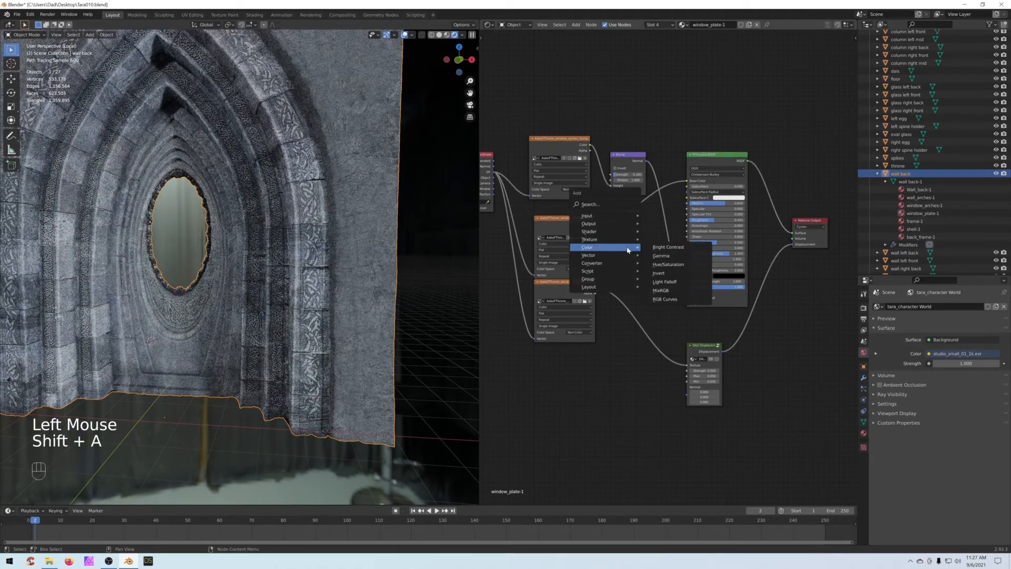
left_click(661, 256)
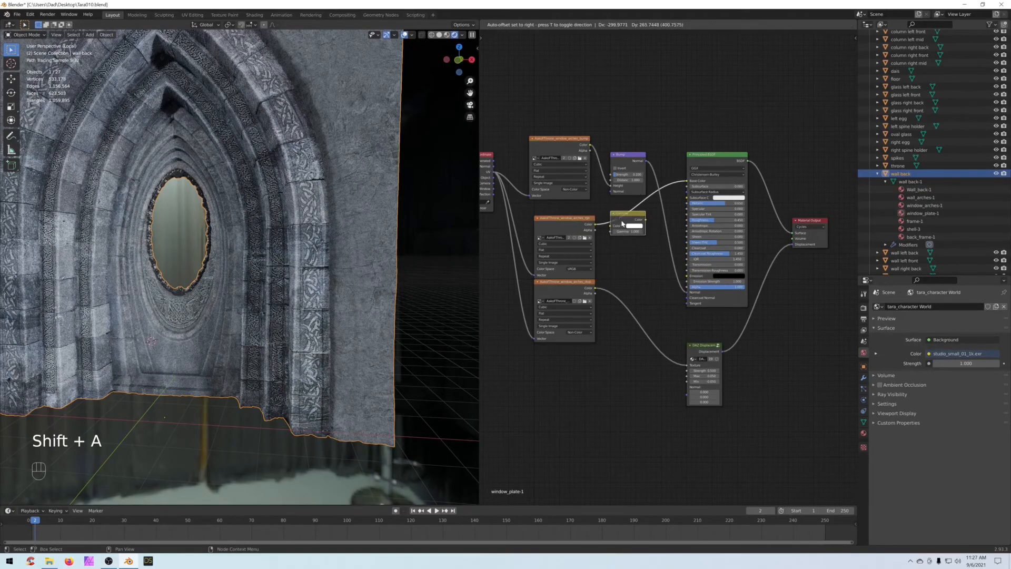
left_click(623, 237)
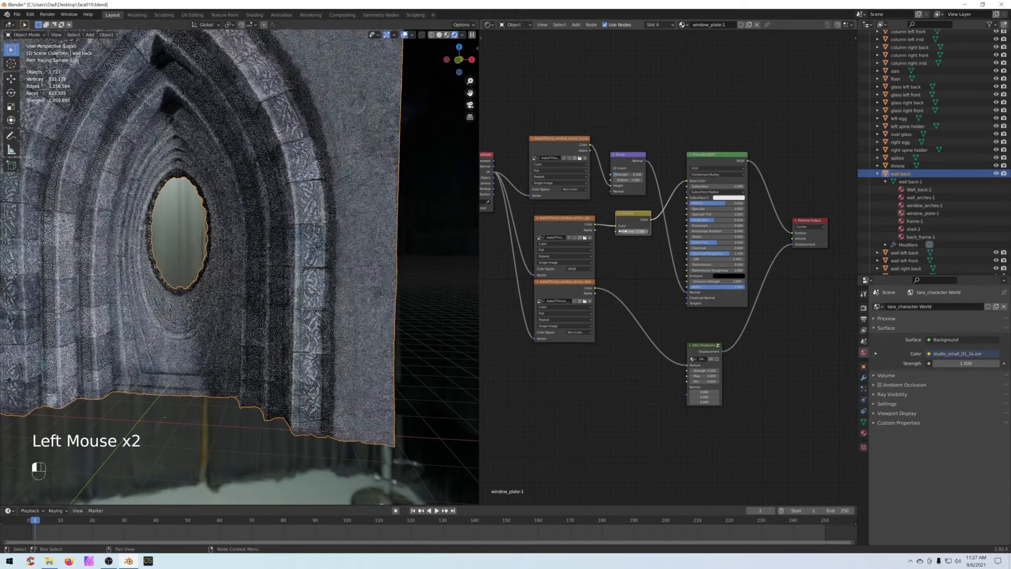
middle_click_drag(629, 295, 606, 258)
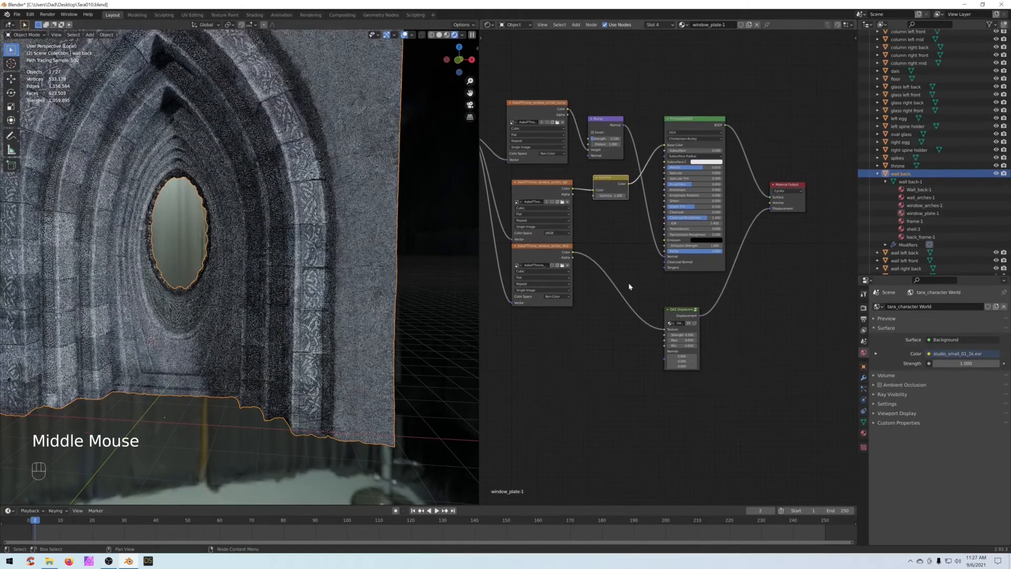
Step: Shift the DAZ Displacement group and preview window_plate-1's displacement texture on the plate through a viewer
left_click(682, 312)
left_click_drag(682, 312, 668, 308)
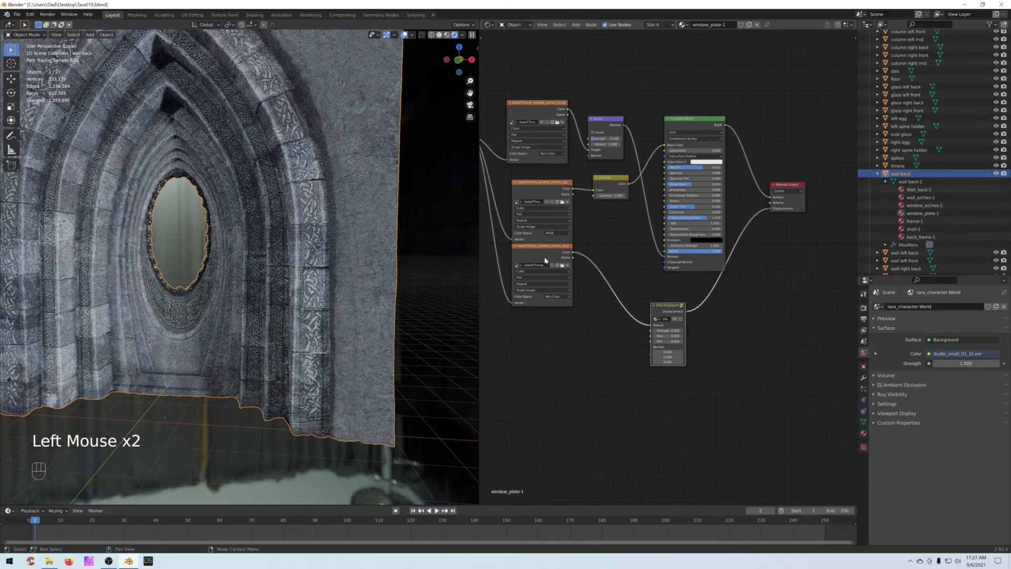
left_click(534, 252)
left_click(534, 252, "ctrl+shift")
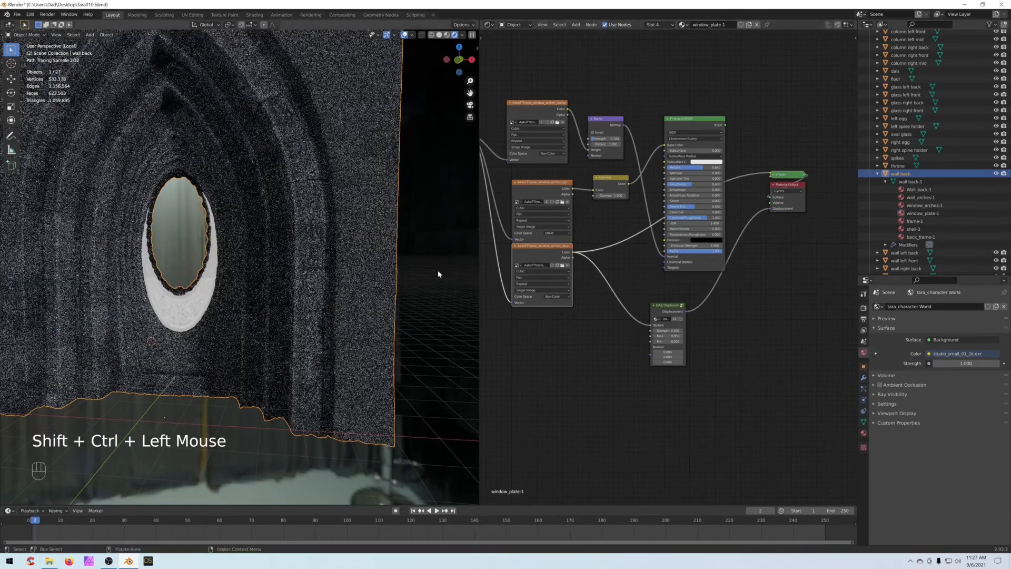
scroll(200, 335, "up", 4)
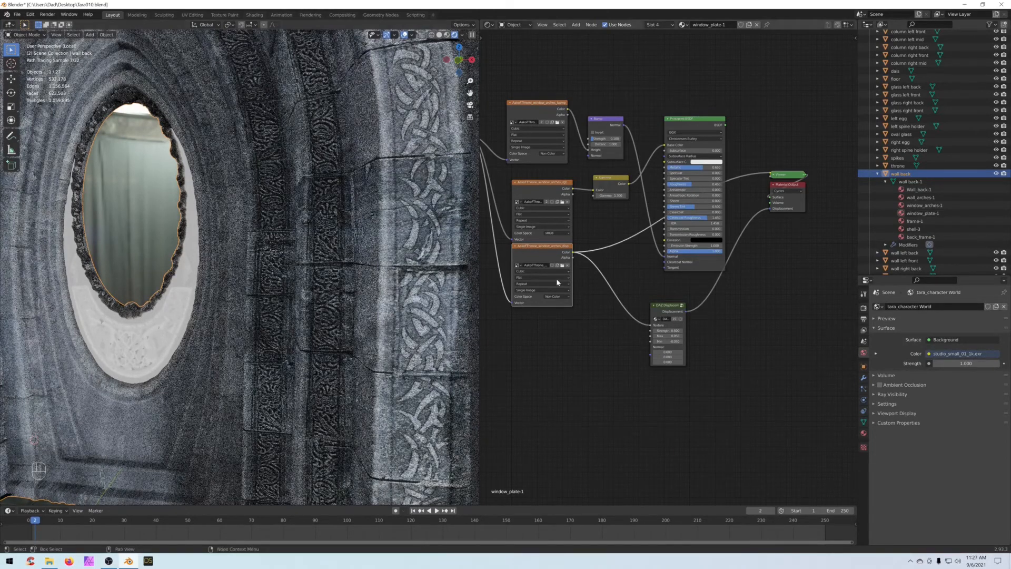
Step: Add a Displacement node after window_plate-1's displacement texture and link the texture's color to its Height
middle_click_drag(599, 333, 593, 322)
left_click(585, 329)
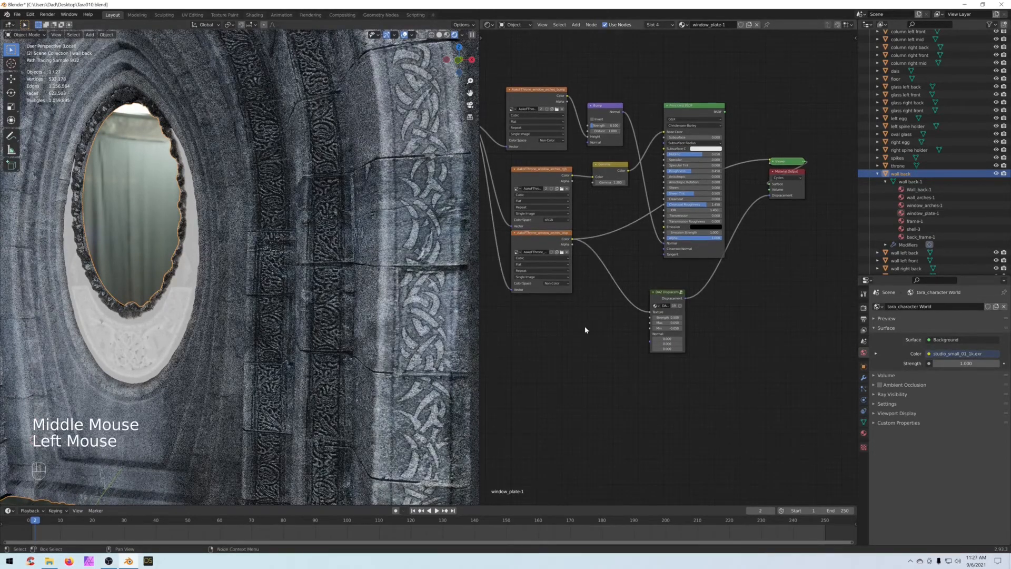
key("shift+a")
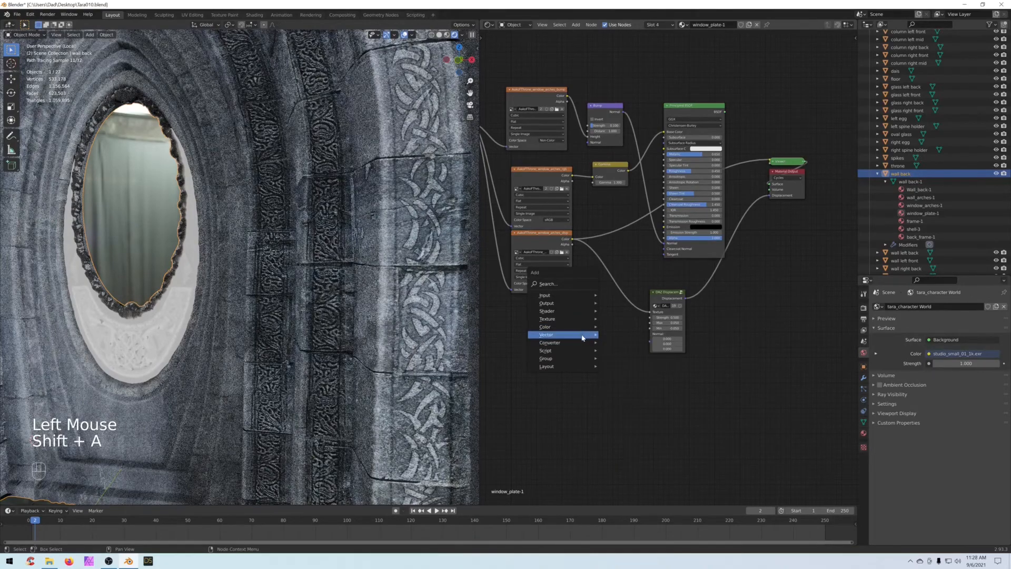
left_click(610, 343)
left_click(607, 216)
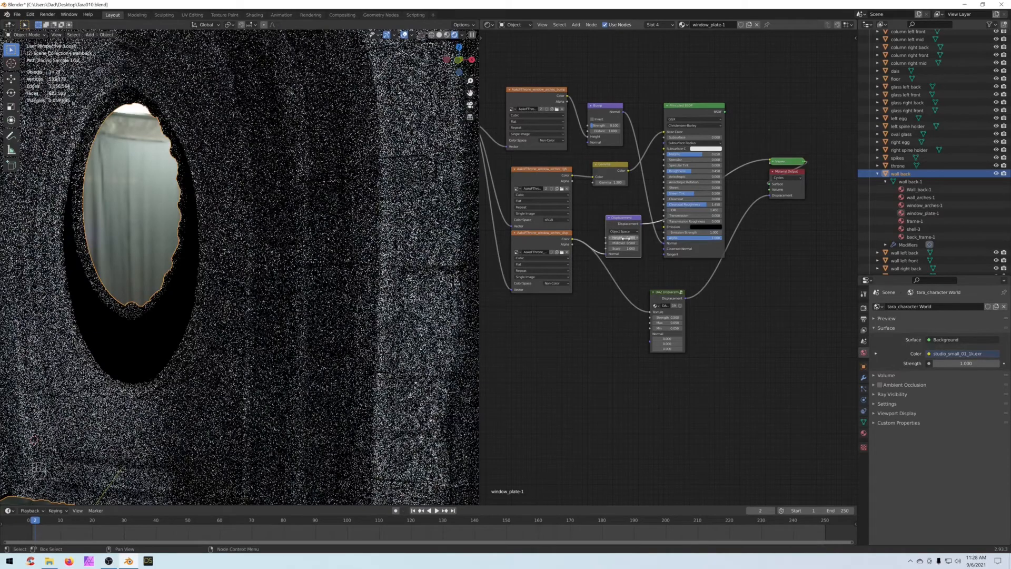
left_click(625, 238)
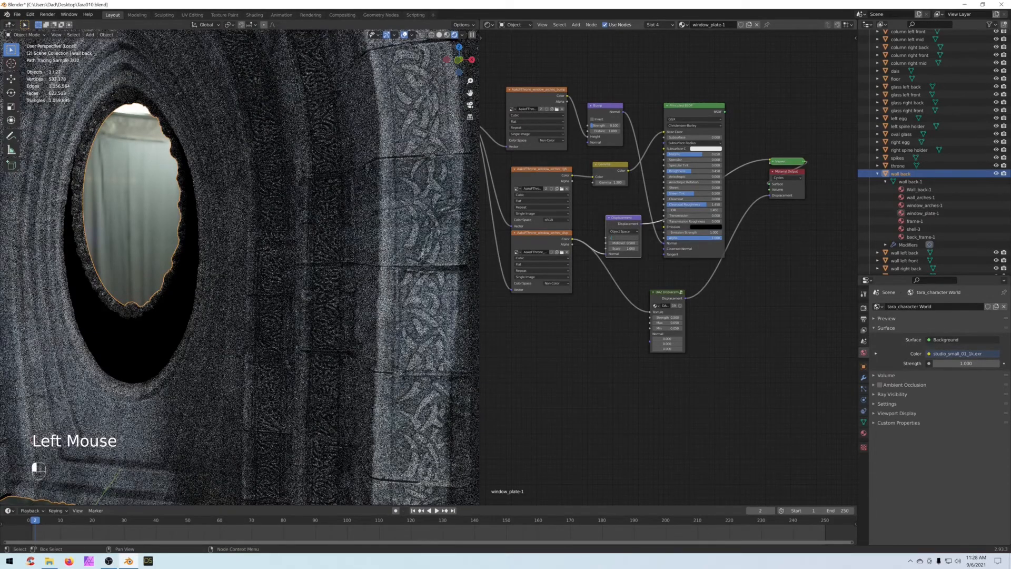
key("Return")
left_click_drag(606, 256, 610, 238)
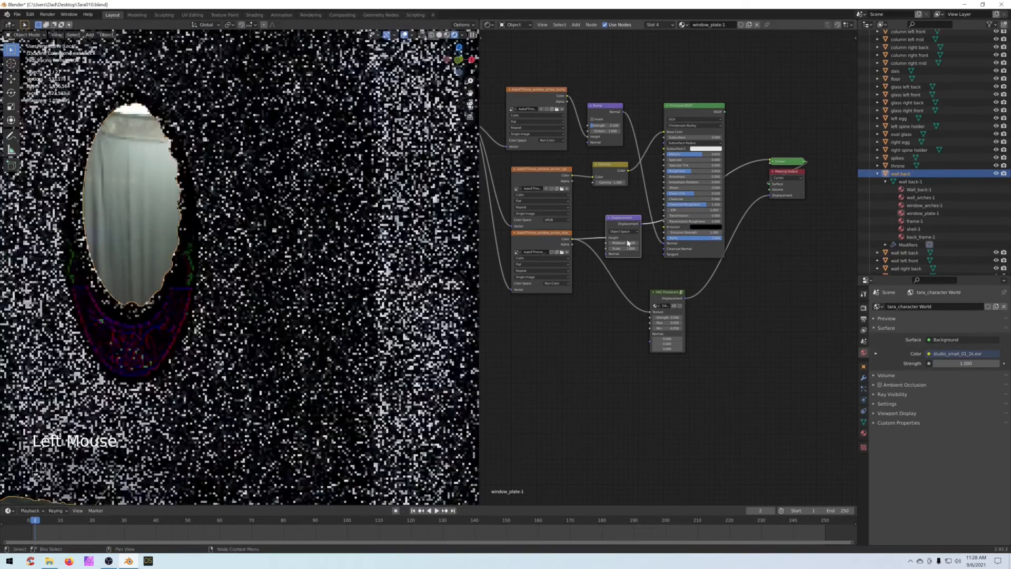
Step: Set the new Displacement node's scale to 0.01
left_click(624, 248)
type(".0")
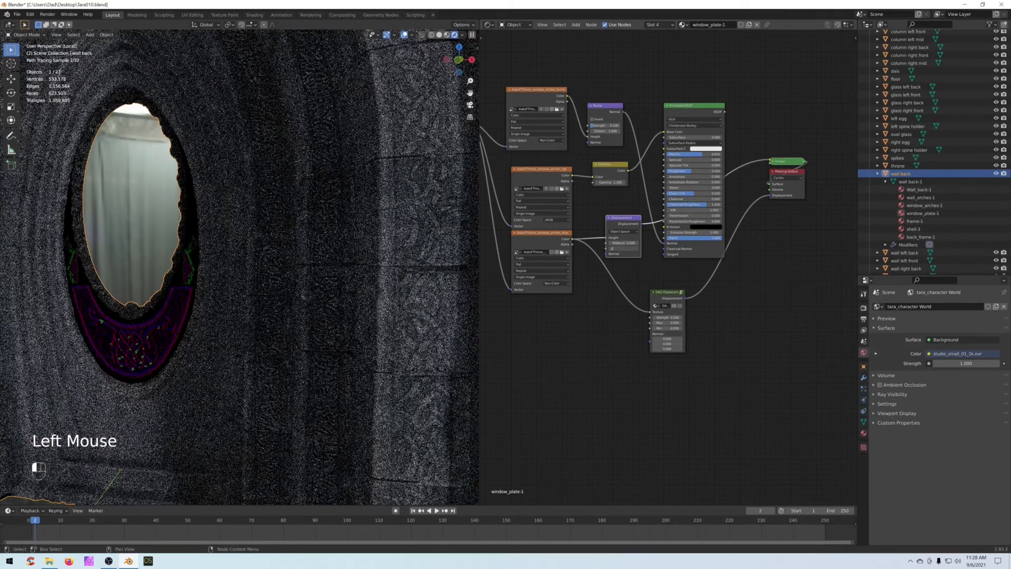
type("1")
key("Return")
Step: Connect the new Displacement node to the Material Output's Displacement in place of the DAZ group, and the Principled BSDF to Surface
left_click_drag(627, 219, 616, 311)
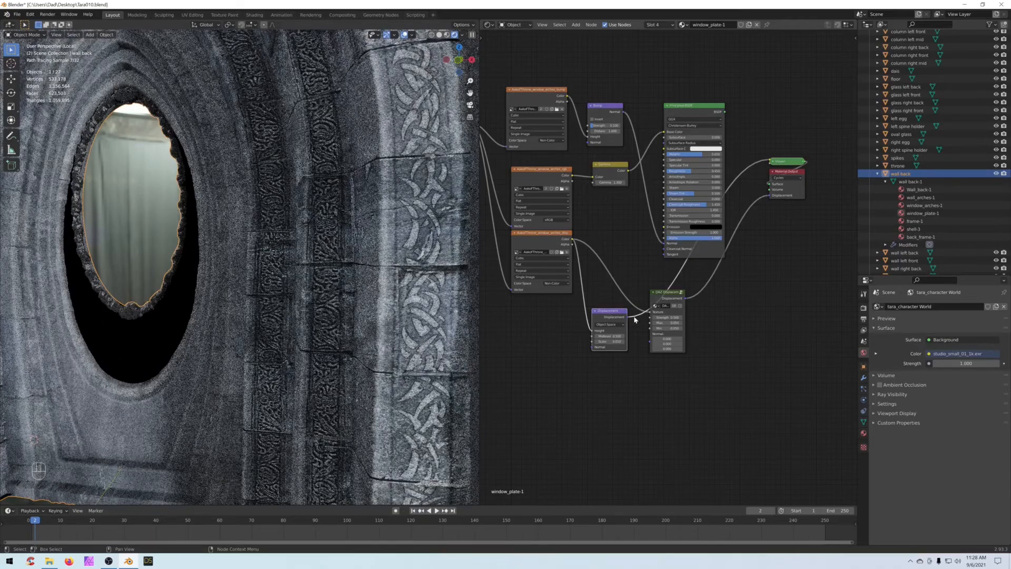
left_click_drag(627, 318, 770, 195)
left_click_drag(683, 294, 759, 291)
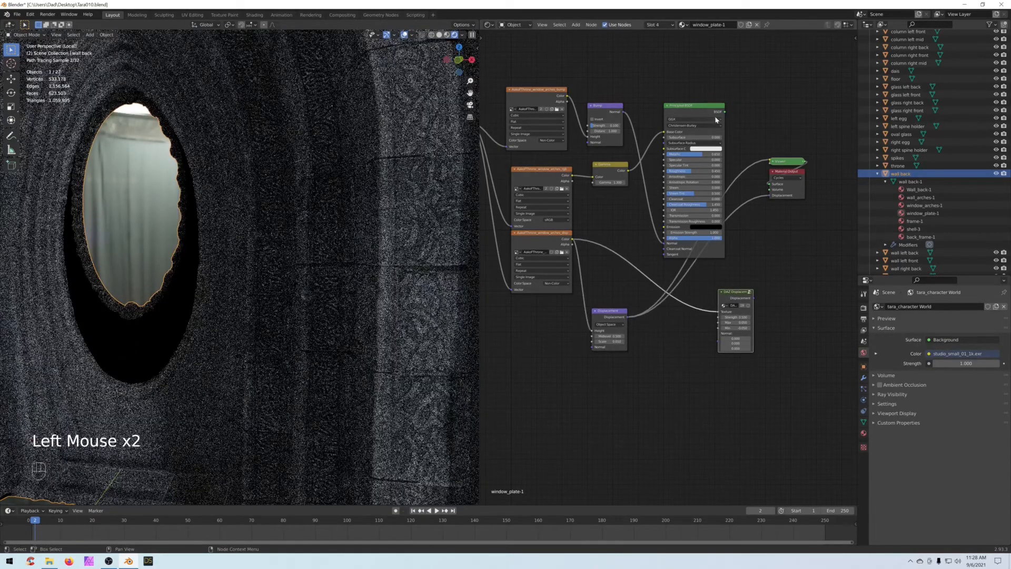
left_click_drag(725, 112, 769, 184)
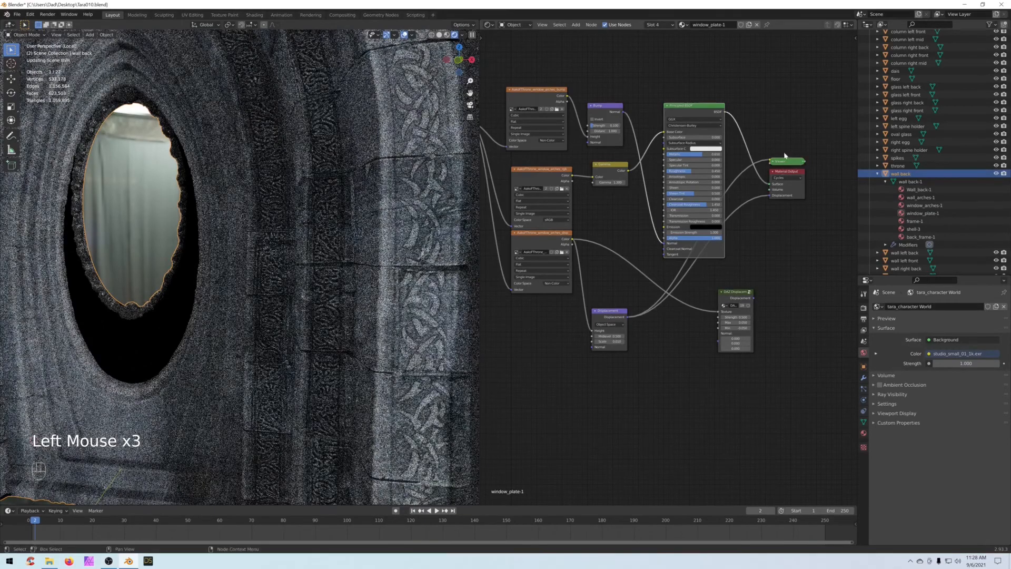
Step: Delete the viewer node from window_plate-1 and shift the Displacement node slightly toward the Material Output
left_click(785, 160)
key("Delete")
left_click_drag(611, 310, 630, 310)
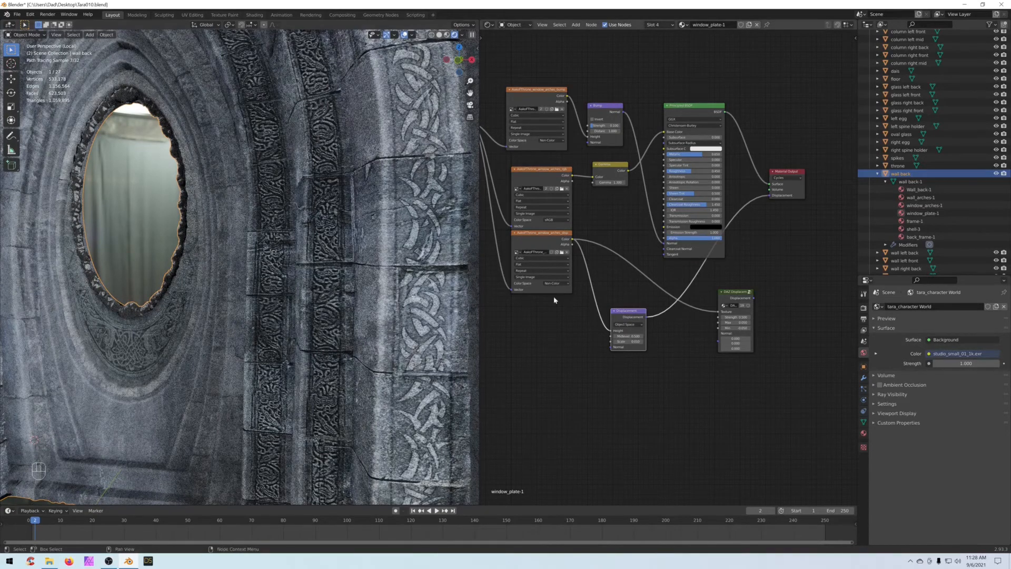
left_click(628, 312)
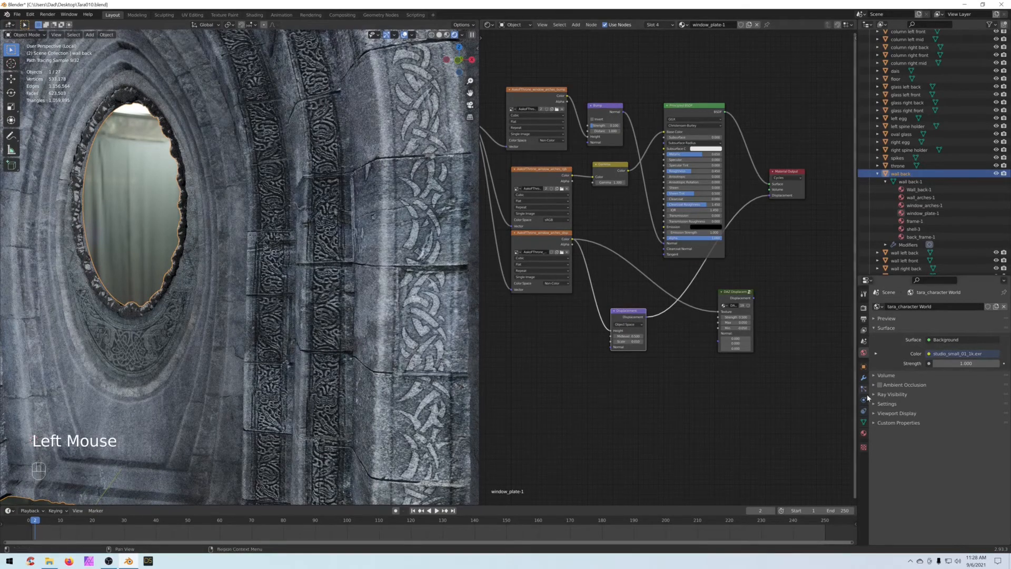
Step: Open window_plate-1's material settings and check which surface displacement method it uses
left_click(864, 435)
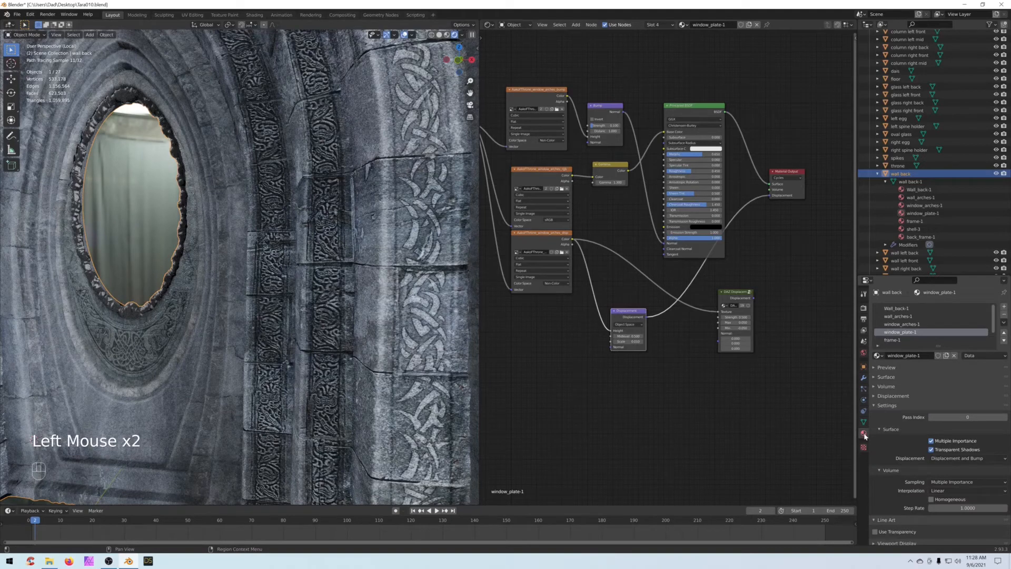
scroll(904, 438, "down", 3)
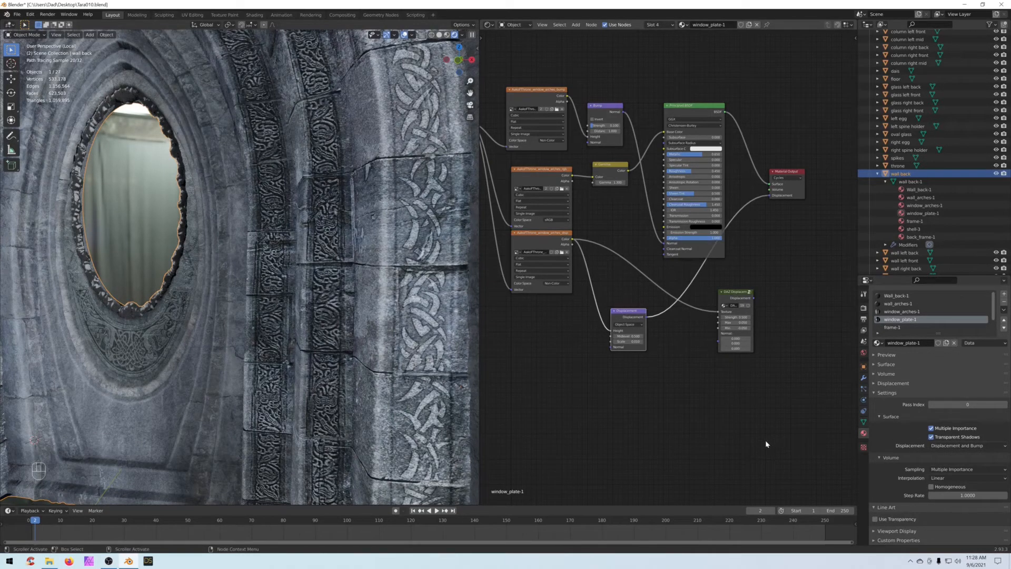
middle_click_drag(767, 434, 634, 374)
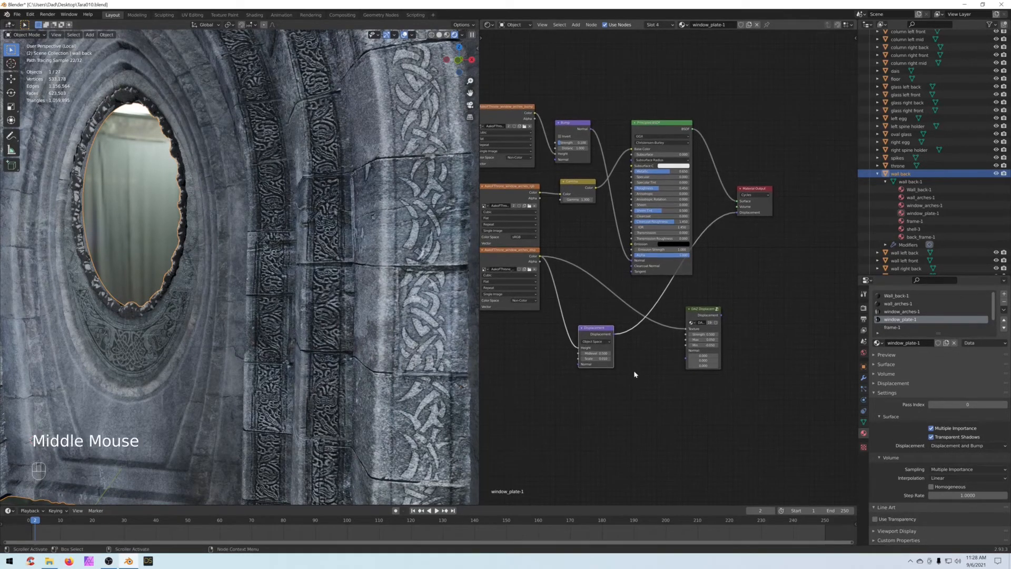
Step: Temporarily unlink the Displacement node from window_plate-1's Material Output, compare the plate without displacement, and link it back
left_click(591, 330)
left_click_drag(737, 212, 710, 280)
left_click_drag(665, 304, 664, 304)
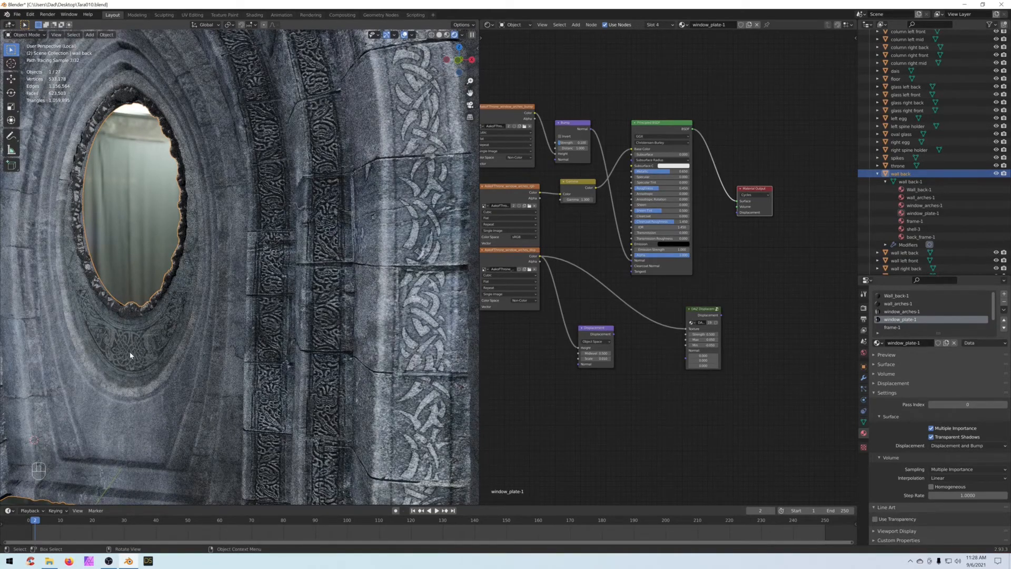
mouse_move(157, 348)
middle_mouse_down()
mouse_move(150, 338)
mouse_move(161, 341)
middle_mouse_up()
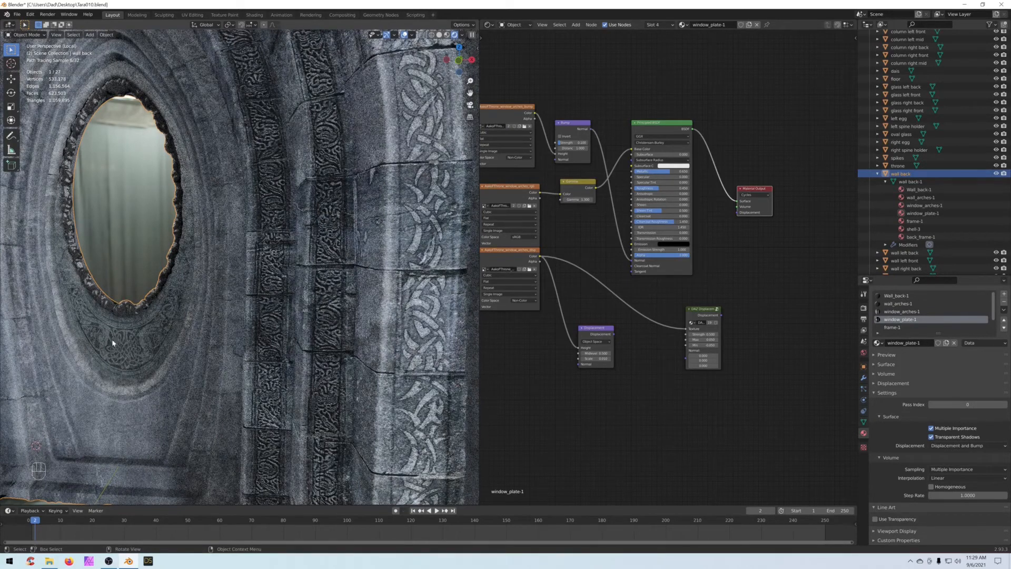
left_click_drag(614, 334, 738, 223)
left_click_drag(740, 213, 737, 216)
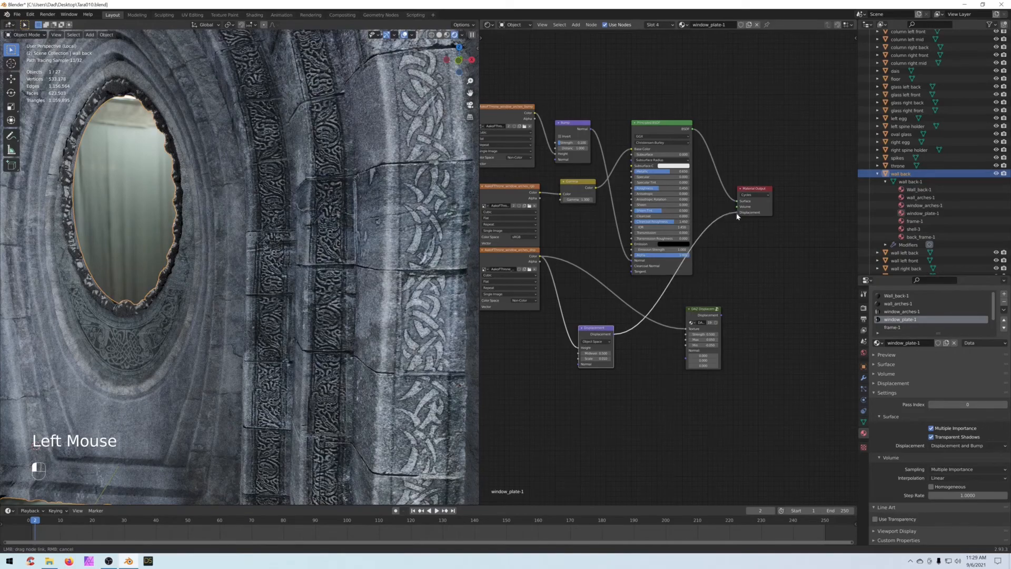
Step: Move window_plate-1's Principled BSDF up clear of the displacement link and inspect the plate from another angle
left_click_drag(660, 143, 654, 110)
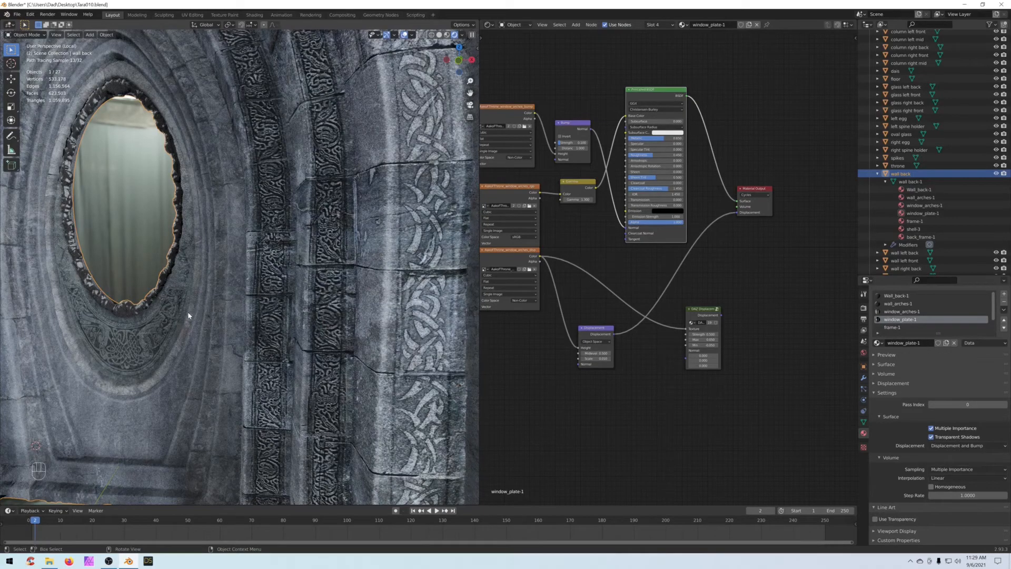
middle_click_drag(137, 335, 150, 340)
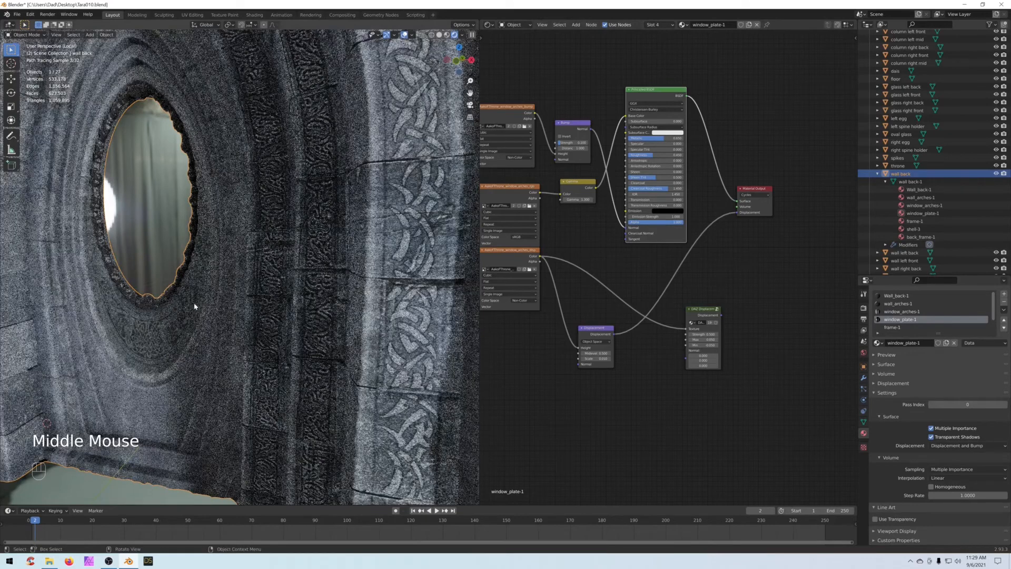
middle_click_drag(582, 274, 603, 269)
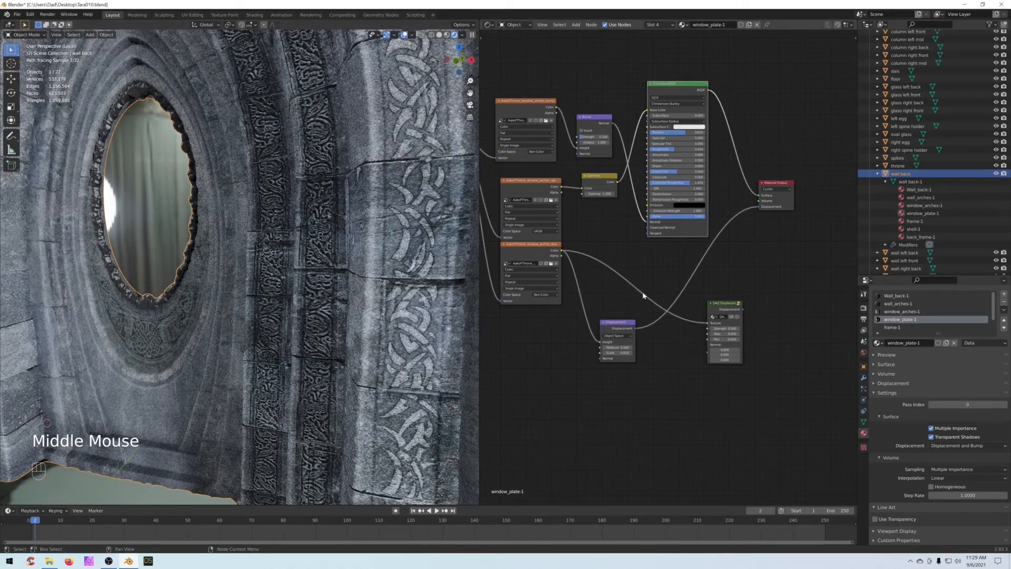
Step: Open the frame-1 material and delete its second, lower Material Output node
left_click(914, 221)
middle_click_drag(662, 314, 553, 315)
scroll(624, 313, "down", 6)
middle_click_drag(624, 313, 533, 305)
scroll(695, 299, "up", 2)
scroll(694, 300, "up", 1)
middle_click_drag(739, 266, 684, 280)
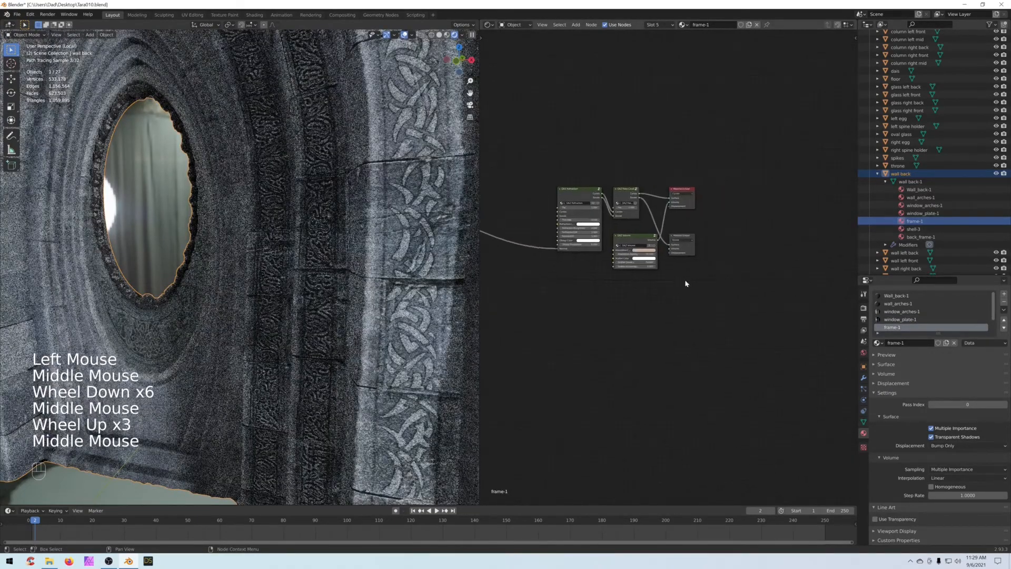
left_click(682, 237)
key("Delete")
Step: Unlink and relink the Surface input of frame-1's Material Output, and examine the carved frame around the mirror
left_click_drag(669, 199, 652, 199)
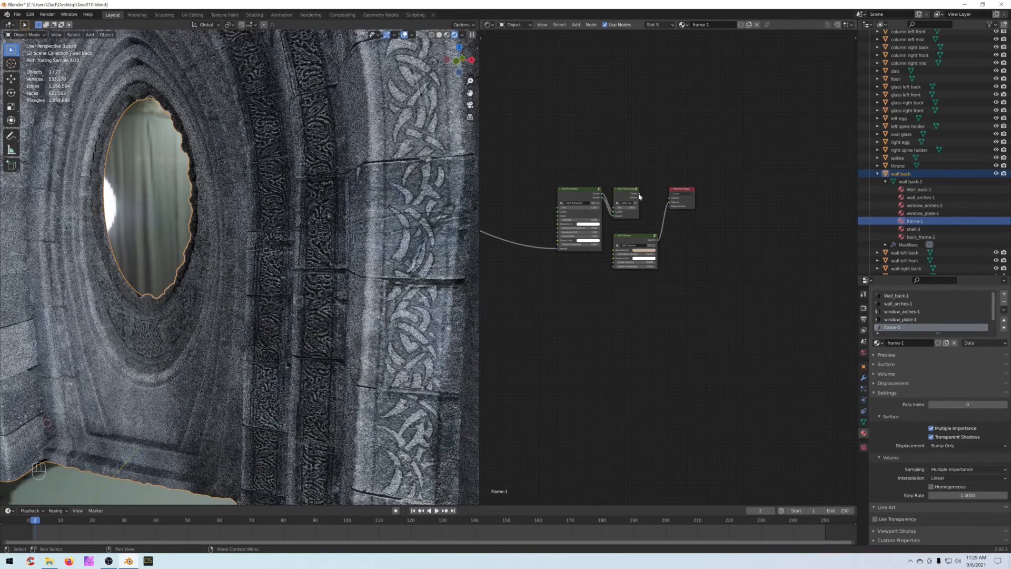
left_click_drag(639, 194, 671, 199)
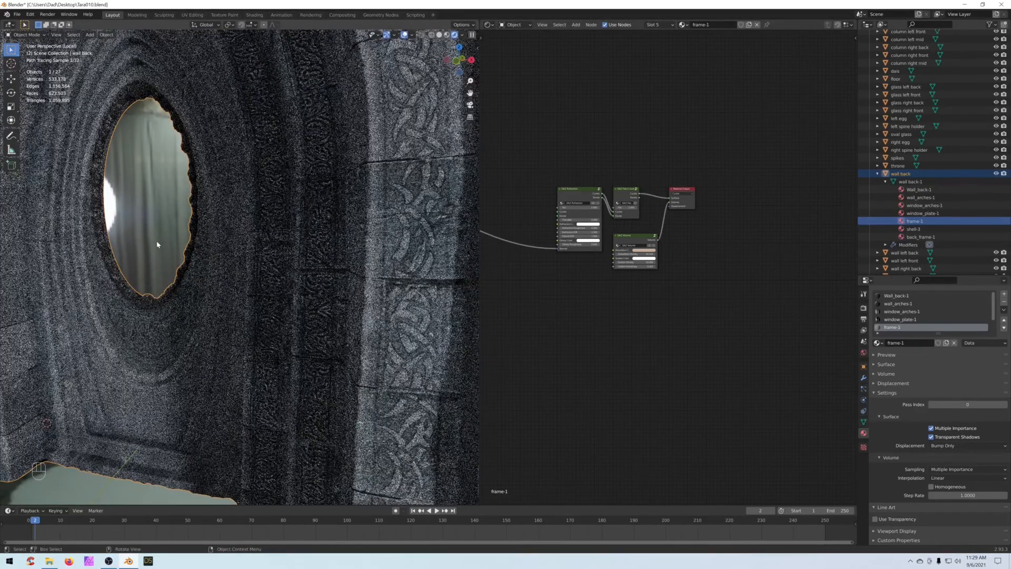
scroll(179, 248, "down", 2)
middle_click_drag(179, 248, 239, 299)
scroll(176, 252, "down", 2)
scroll(177, 253, "down", 2)
scroll(199, 270, "up", 4)
scroll(162, 264, "up", 2)
scroll(239, 299, "up", 2)
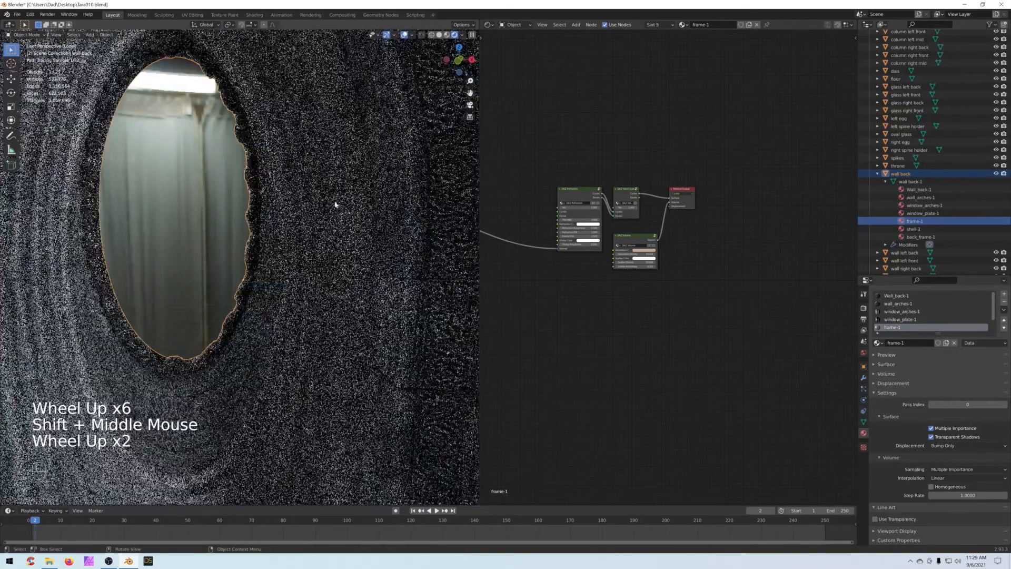
Step: Unlink Surface and Volume from frame-1's Material Output, and space the output and the DAZ Volume group further apart
left_click(670, 201)
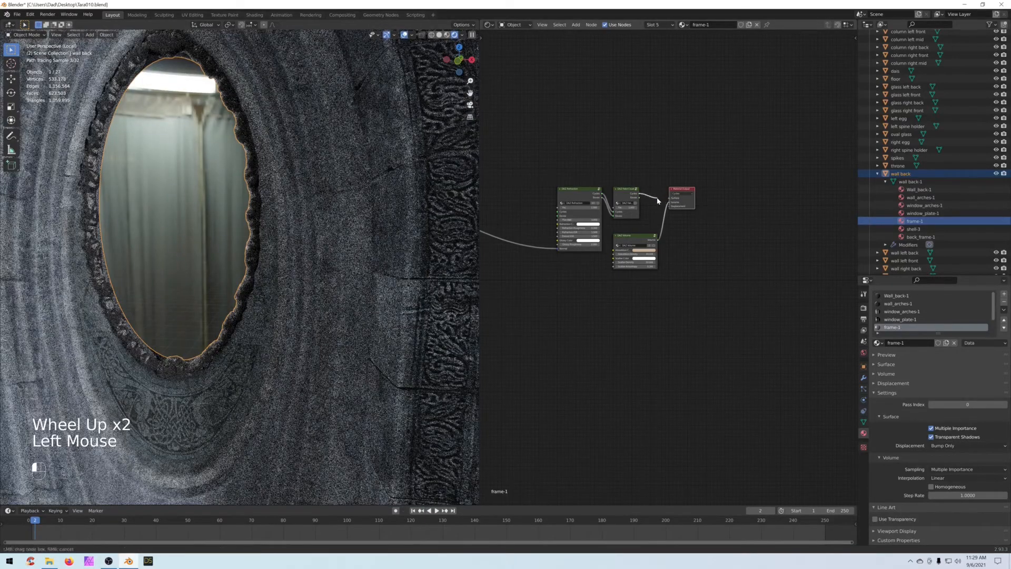
left_click(667, 206)
left_click_drag(667, 205, 660, 211)
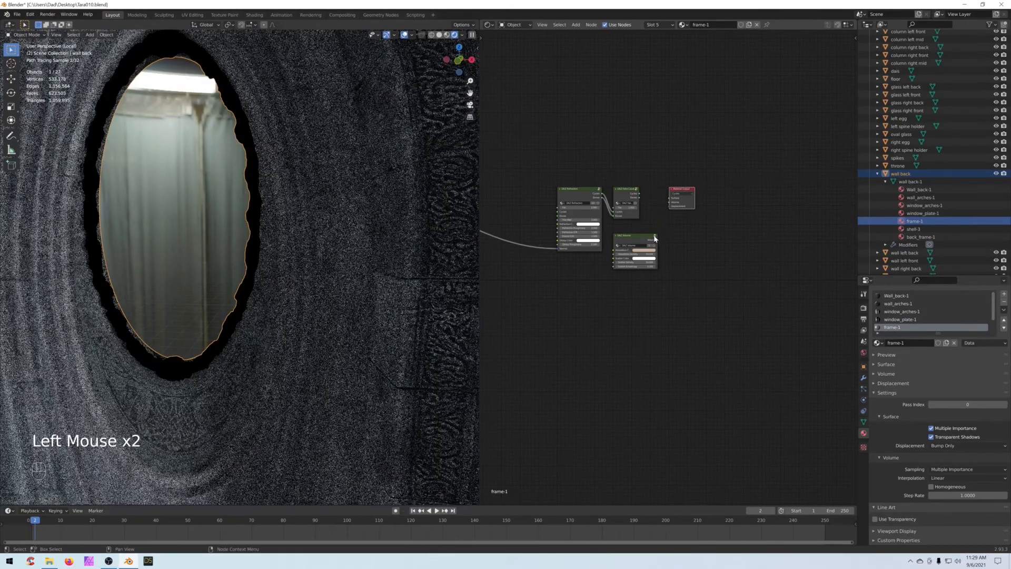
left_click_drag(679, 188, 702, 190)
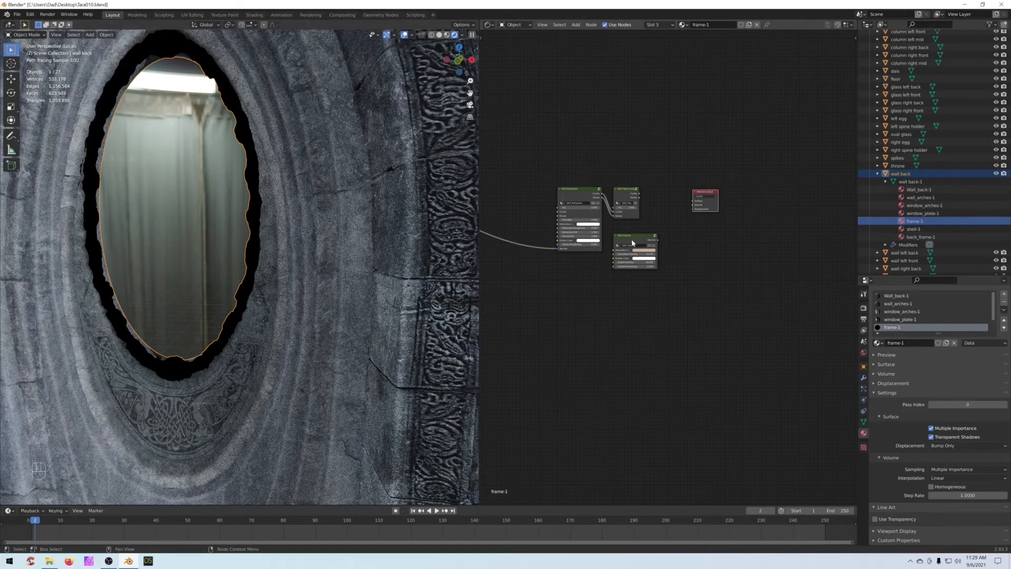
left_click_drag(646, 243, 643, 249)
Step: Connect the DAZ group fed by DAZ Refraction to the Material Output's Surface and DAZ Volume to its Volume
left_click_drag(639, 194, 671, 171)
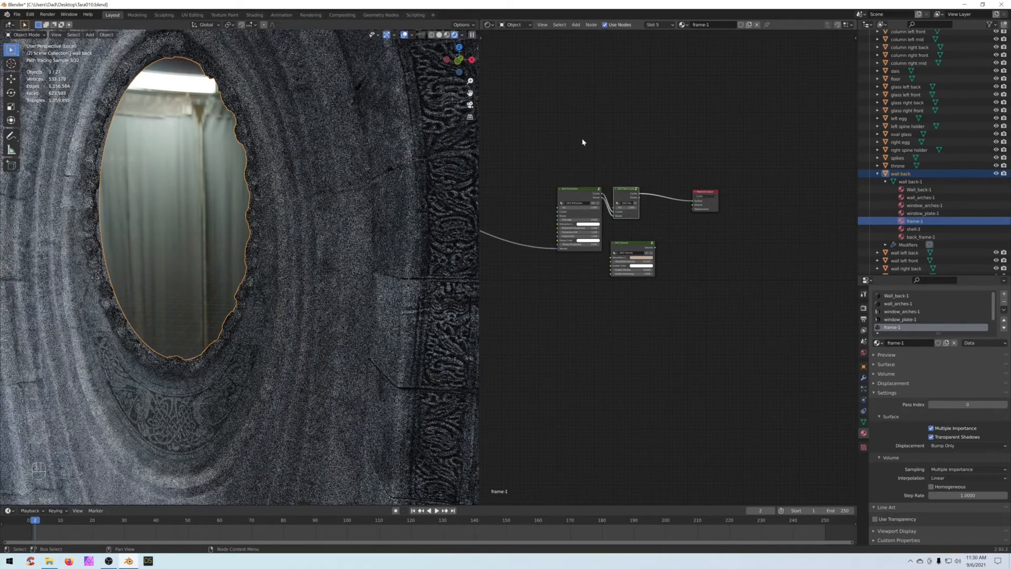
scroll(574, 162, "up", 3)
scroll(542, 128, "up", 2)
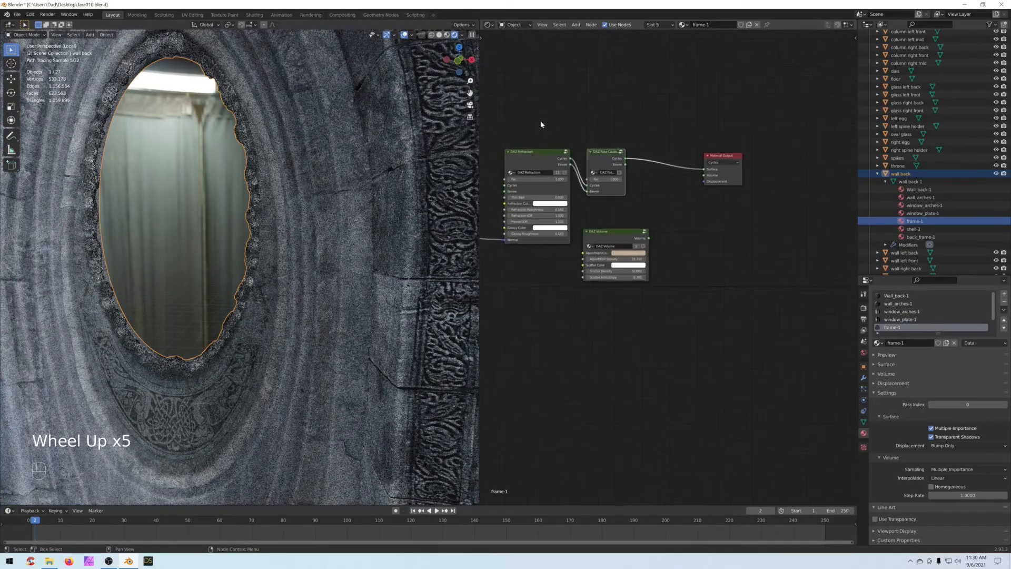
middle_click_drag(542, 129, 576, 137)
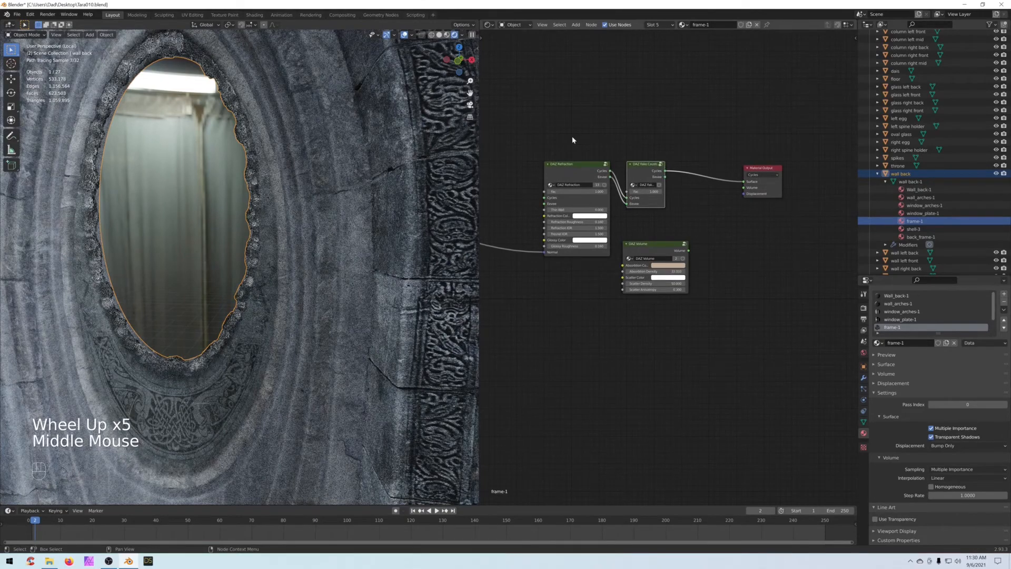
left_click_drag(688, 250, 743, 188)
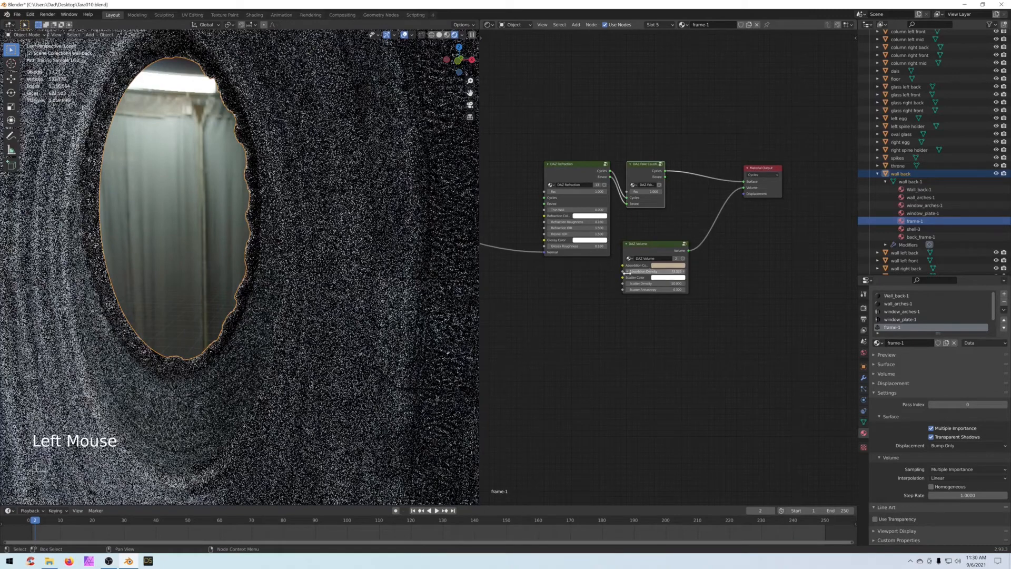
Step: Move frame-1's texture coordinate, image texture and Bump nodes closer to the DAZ Refraction group
middle_click_drag(627, 272, 648, 293)
scroll(573, 296, "down", 4)
middle_click_drag(573, 295, 637, 280)
scroll(568, 270, "up", 3)
middle_click_drag(568, 271, 598, 255)
scroll(598, 251, "up", 5)
left_click_drag(559, 166, 753, 168)
left_click_drag(499, 168, 670, 188)
scroll(551, 189, "down", 4)
middle_click_drag(552, 189, 532, 203)
left_click_drag(532, 203, 661, 250)
mouse_move(661, 249)
middle_mouse_down()
mouse_move(639, 282)
mouse_move(667, 283)
mouse_move(668, 259)
middle_mouse_up()
scroll(667, 284, "up", 3)
scroll(672, 265, "down", 3)
scroll(668, 260, "up", 2)
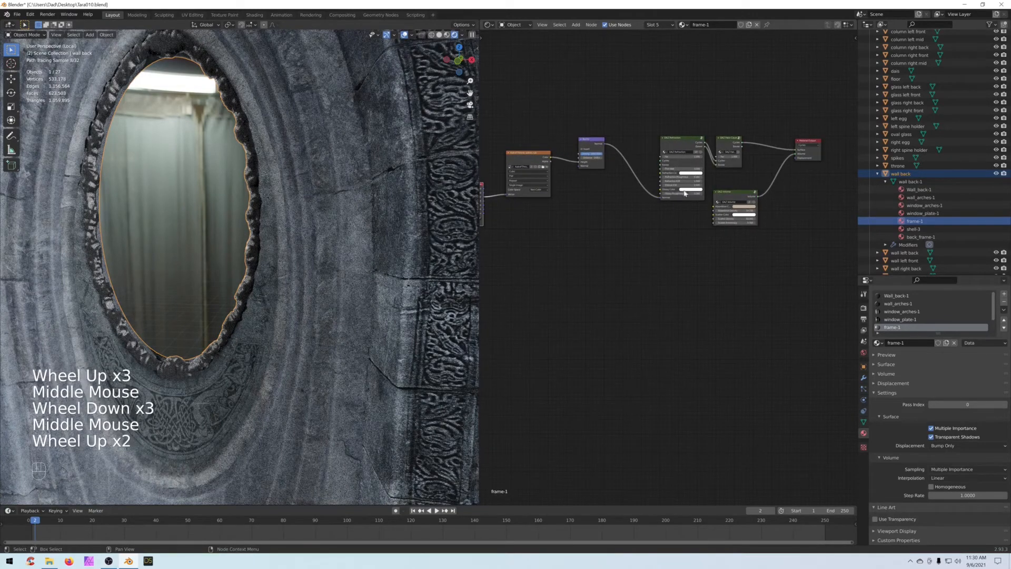
Step: Lower the strength of frame-1's Bump node and preview the Bump output on the mirror frame through a viewer
left_click(742, 228)
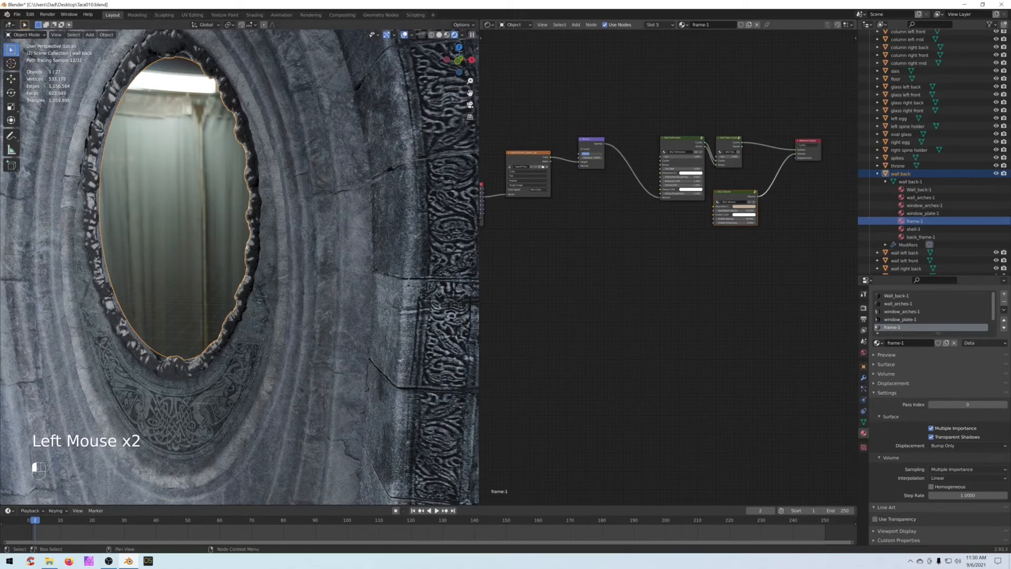
key("Return")
left_click(591, 163)
left_click(592, 151)
left_click_drag(593, 151, 578, 152)
left_click(578, 151, "ctrl+shift")
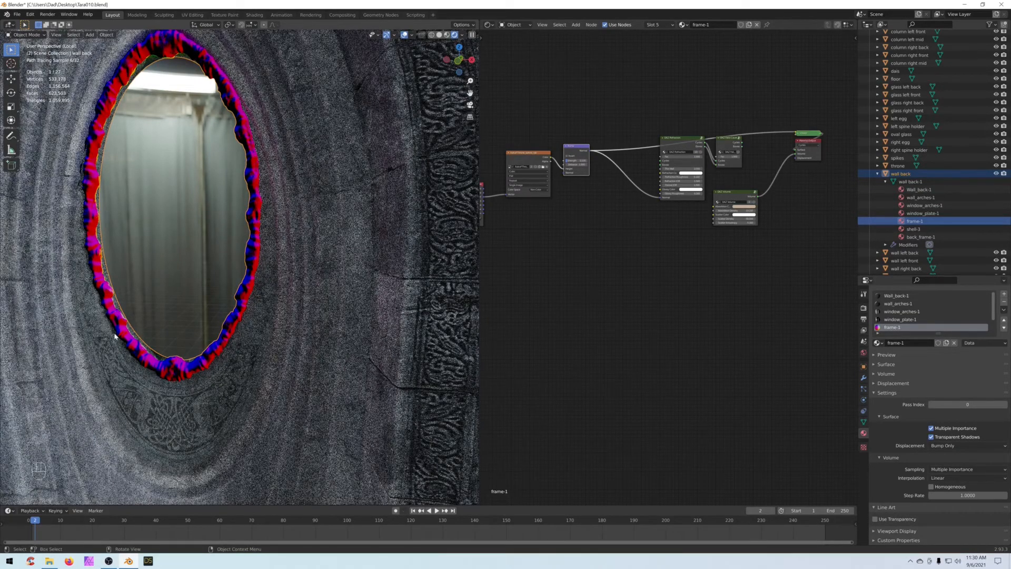
Step: Move frame-1's three DAZ groups down out of the way and cut their links to the Bump and Material Output nodes
middle_click_drag(683, 283, 695, 236)
scroll(687, 294, "up", 2)
left_click_drag(765, 250, 699, 126)
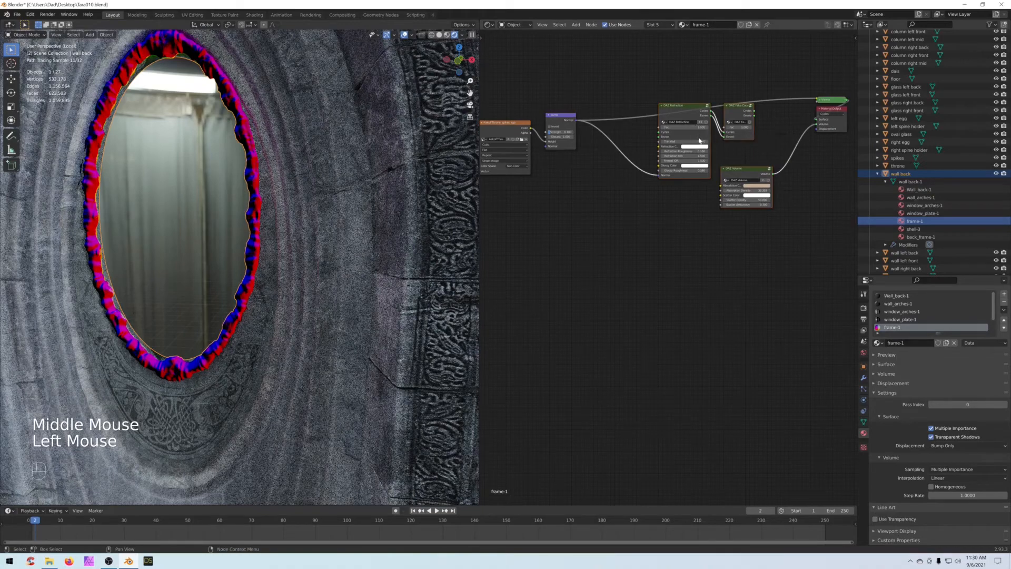
key("g")
right_click_drag(609, 221, 570, 275, "ctrl")
right_click_drag(740, 187, 837, 257, "ctrl")
left_click(731, 201)
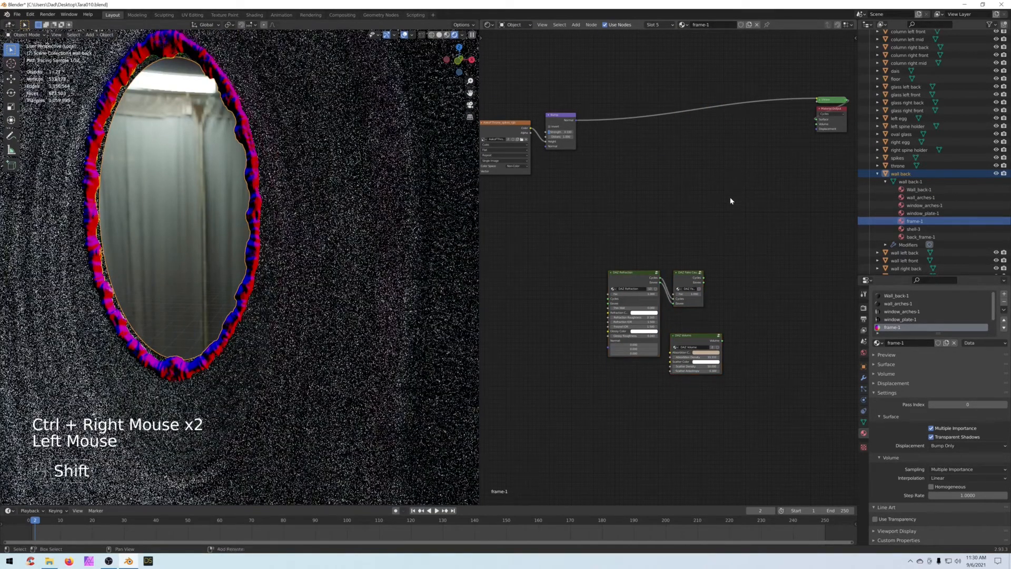
Step: Add a Principled BSDF between frame-1's Bump and Material Output nodes and connect it to Surface
key("shift+a")
mouse_move(733, 184)
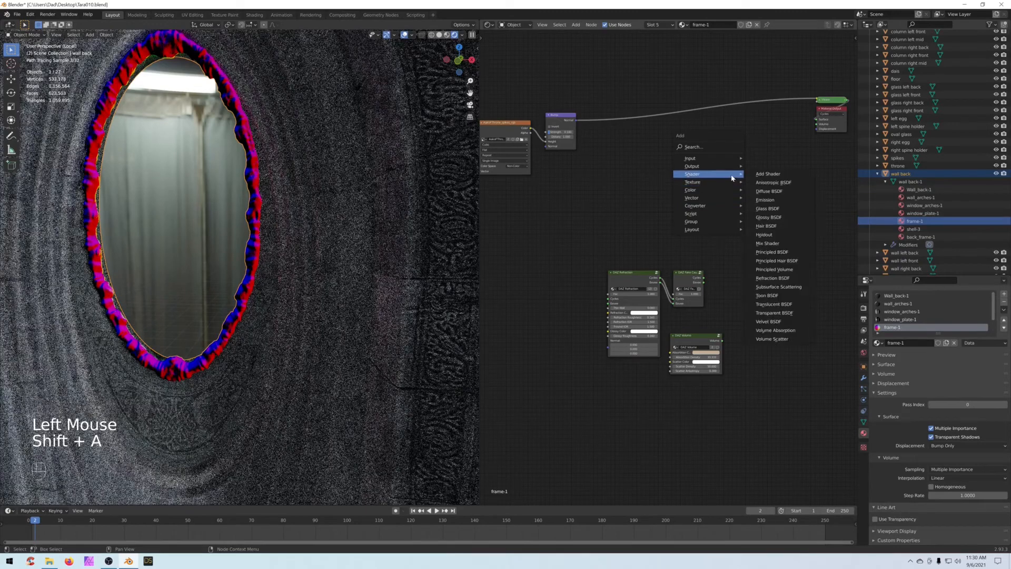
left_click(768, 253)
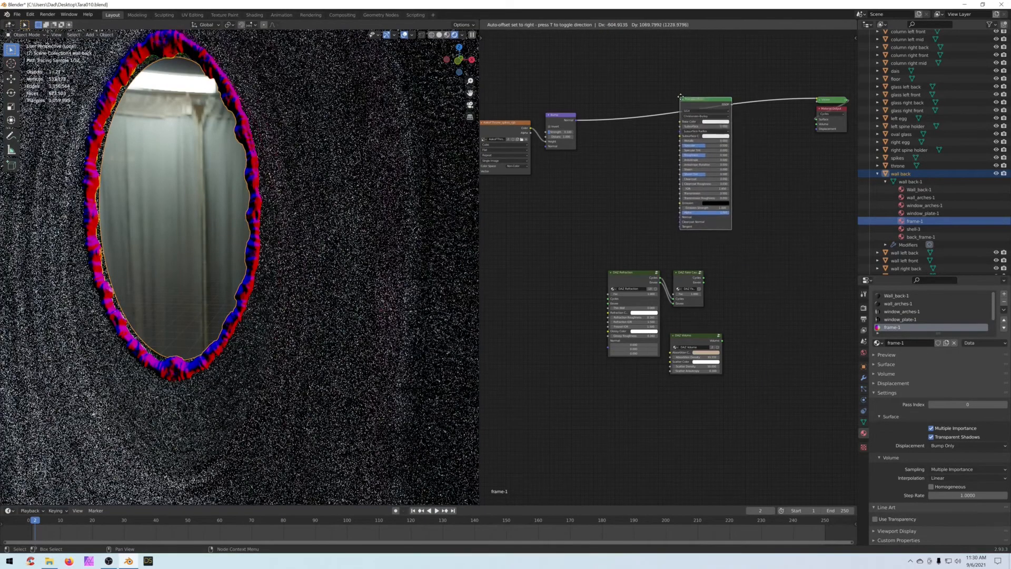
left_click(695, 107)
left_click_drag(739, 100, 816, 121)
Step: Delete frame-1's viewer node and shift the Principled BSDF closer to the Material Output
left_click(827, 100)
key("Delete")
left_click_drag(713, 96, 741, 106)
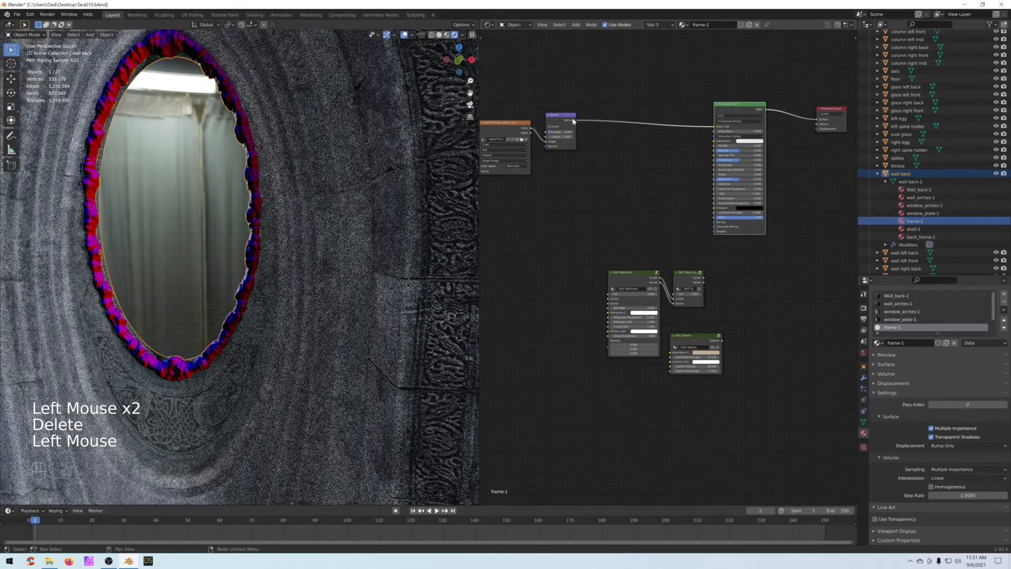
Step: Connect the Bump node to the Principled BSDF's Normal, remove its Base Color link, and reposition the shader node
left_click_drag(579, 122, 715, 222)
left_click_drag(716, 129, 605, 127)
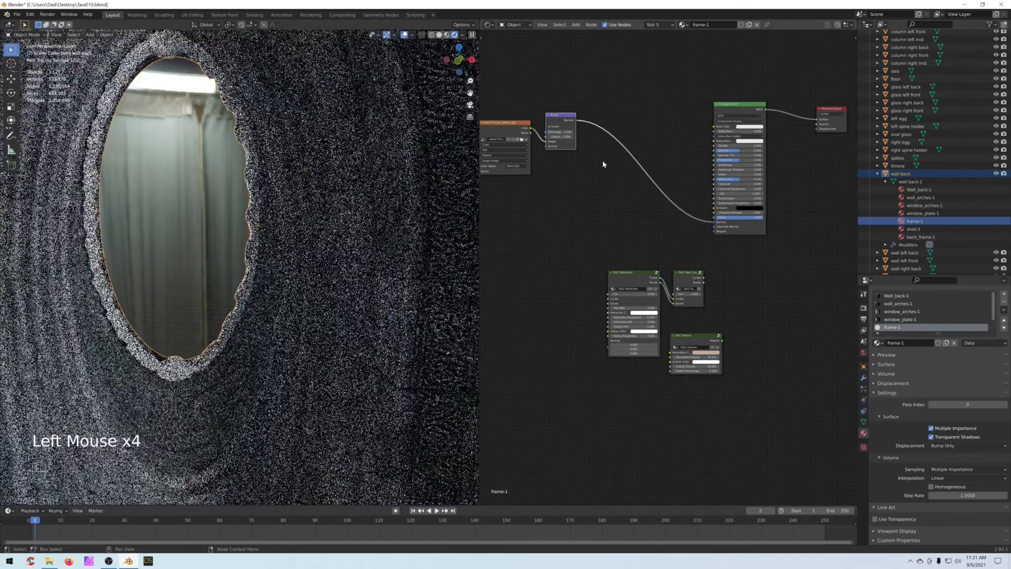
left_click_drag(724, 111, 698, 100)
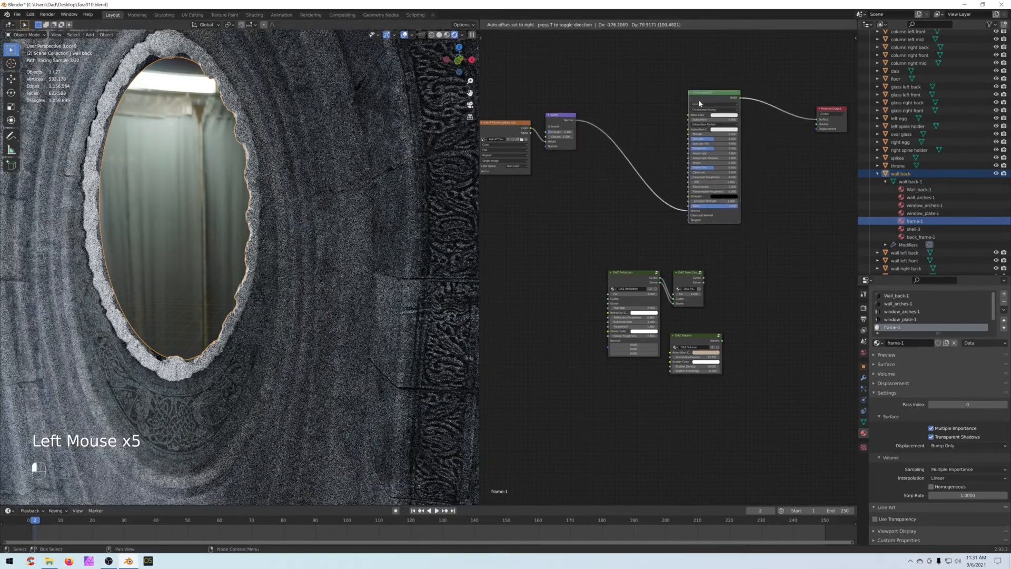
Step: Tint the Base Color of frame-1's Principled BSDF a light beige
left_click(713, 116)
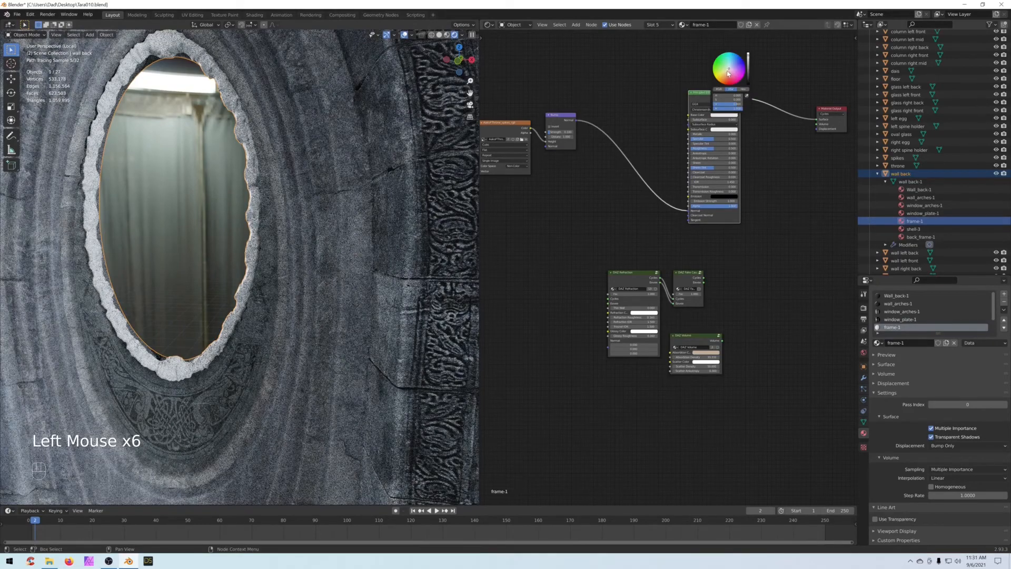
left_click(727, 71)
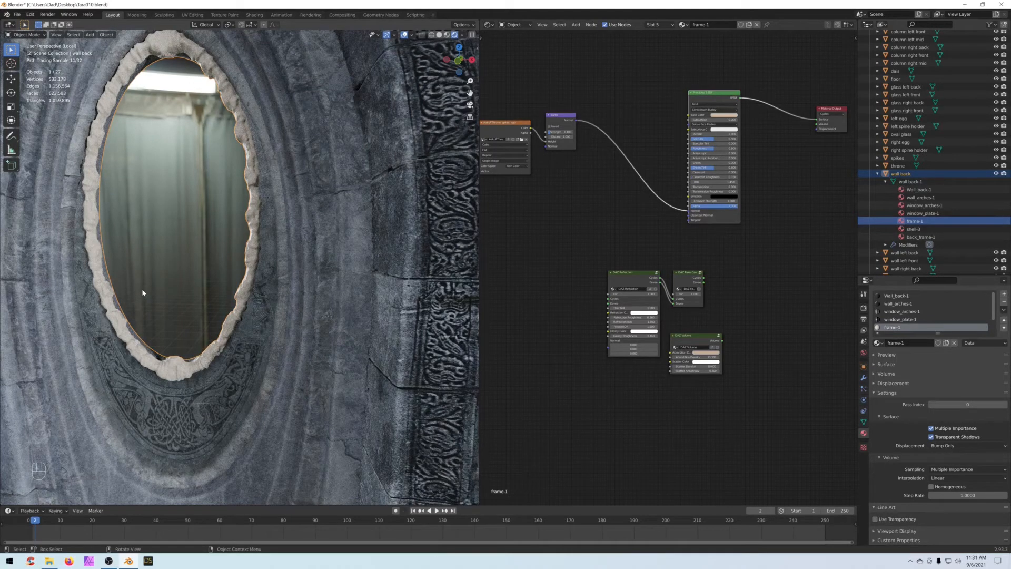
middle_click_drag(529, 228, 602, 188)
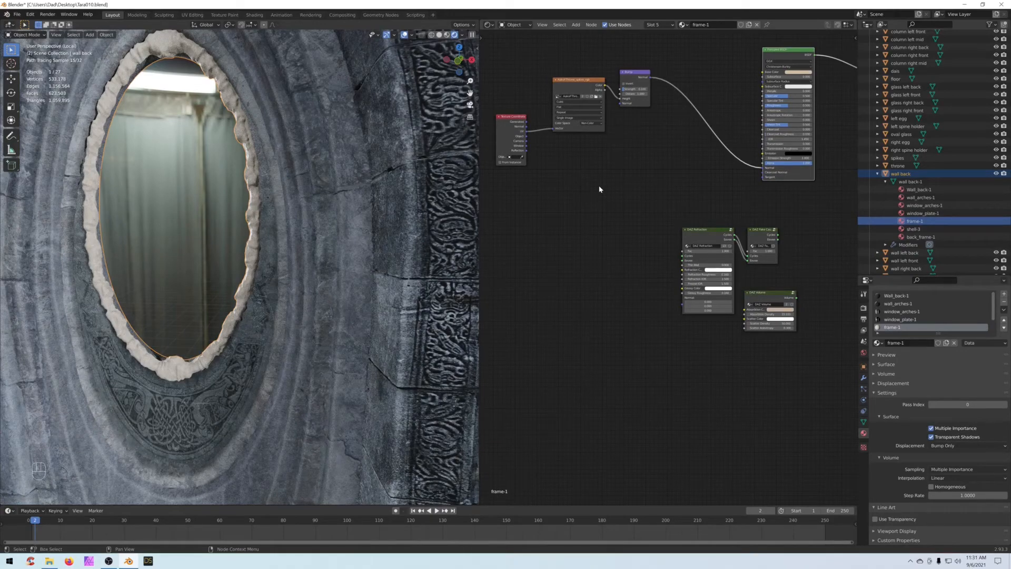
Step: Set the frame-1 Principled BSDF's Roughness to about 0.785 and feed its Base Color from a new RGB node
left_click_drag(795, 106, 774, 106)
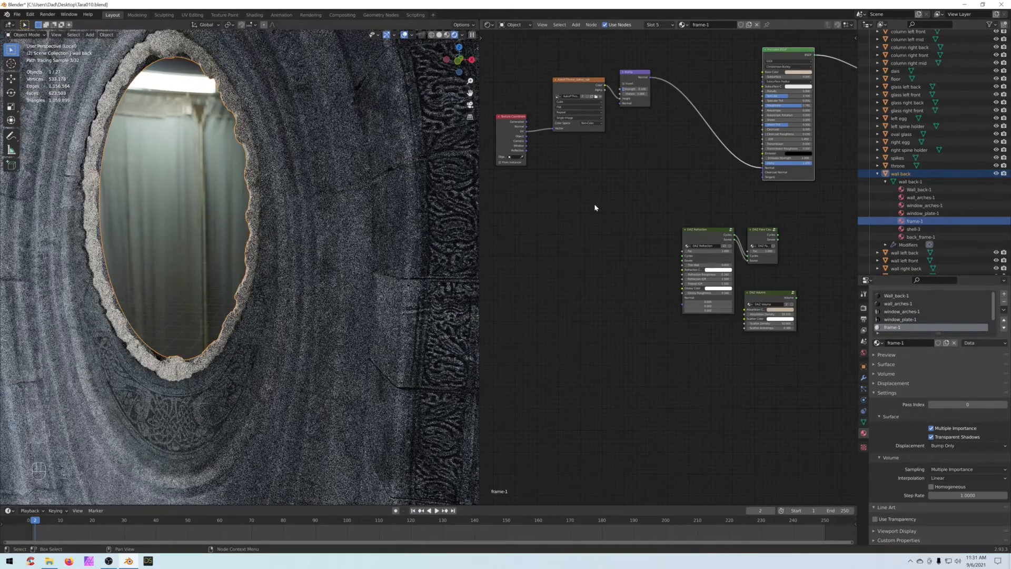
middle_click_drag(684, 180, 611, 241)
middle_click_drag(606, 144, 603, 205)
scroll(595, 203, "up", 3)
left_click(558, 184)
left_click(605, 206)
key("shift+a")
mouse_move(605, 204)
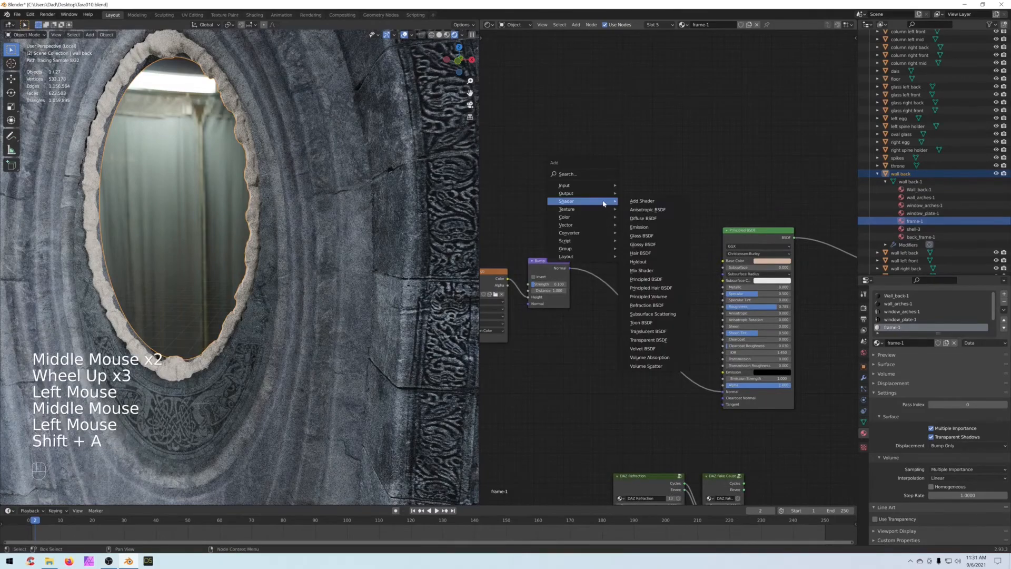
mouse_move(605, 185)
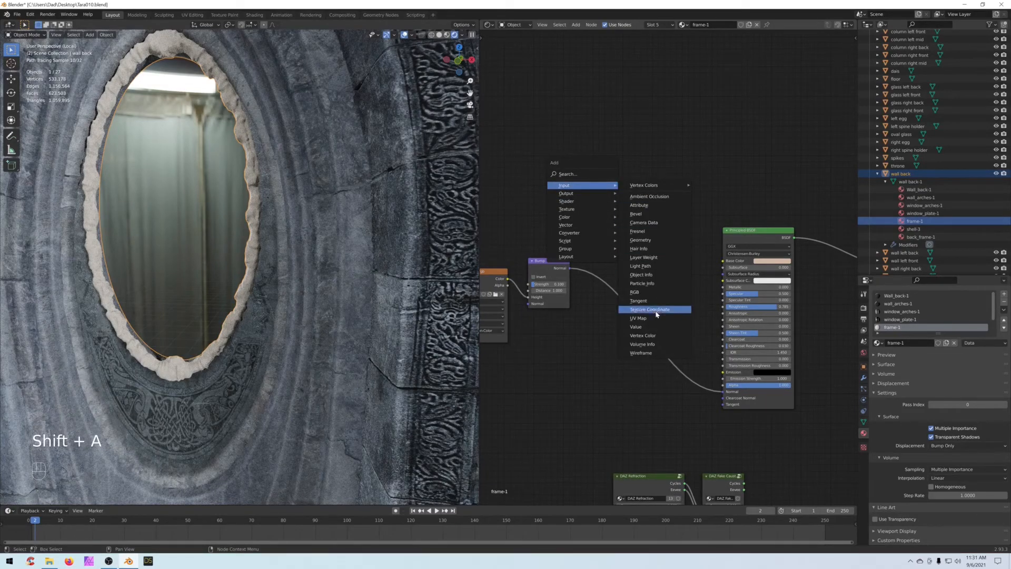
left_click(637, 292)
left_click(620, 177)
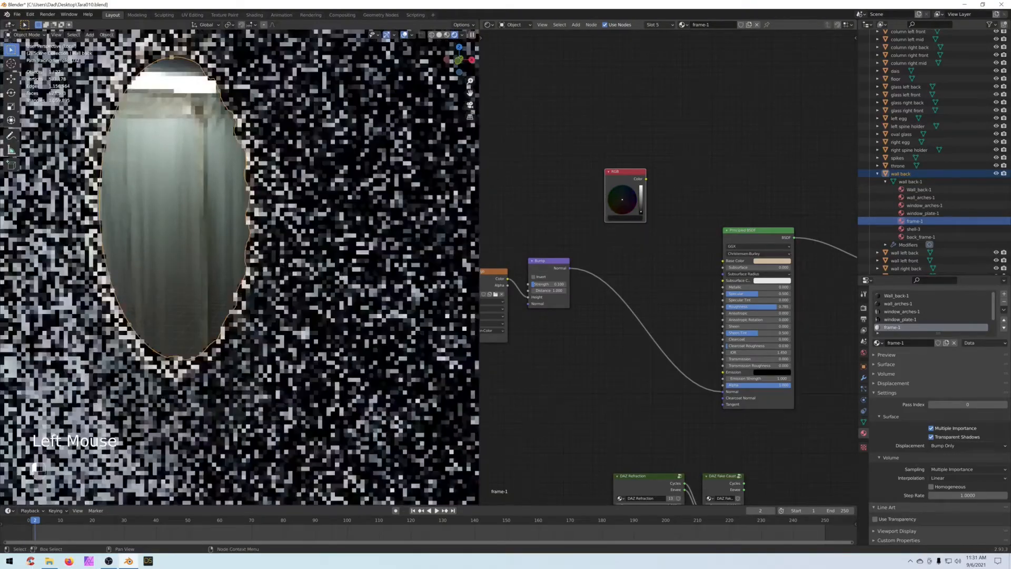
left_click_drag(645, 180, 725, 260)
middle_click_drag(681, 160, 636, 140)
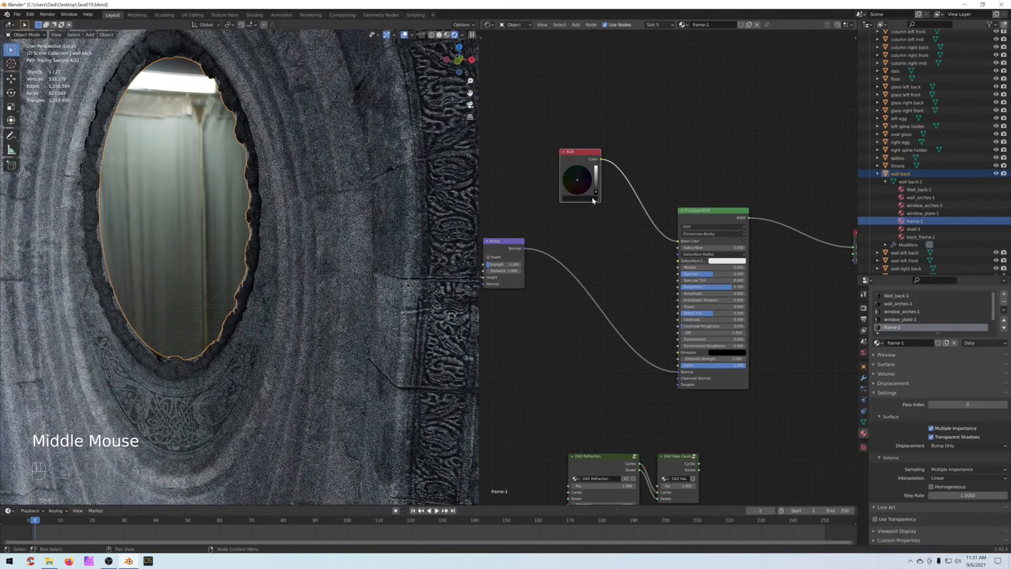
Step: Darken the RGB node's color to near-black and lower the Principled BSDF's Specular to about 0.297
left_click(599, 199)
type("0")
key("Return")
left_click(670, 148)
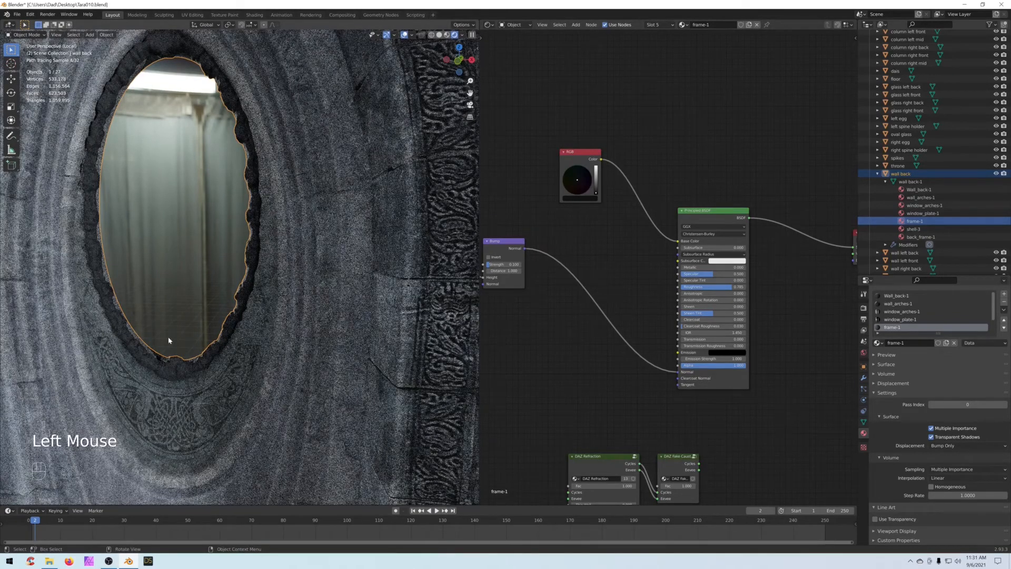
left_click_drag(712, 274, 699, 274)
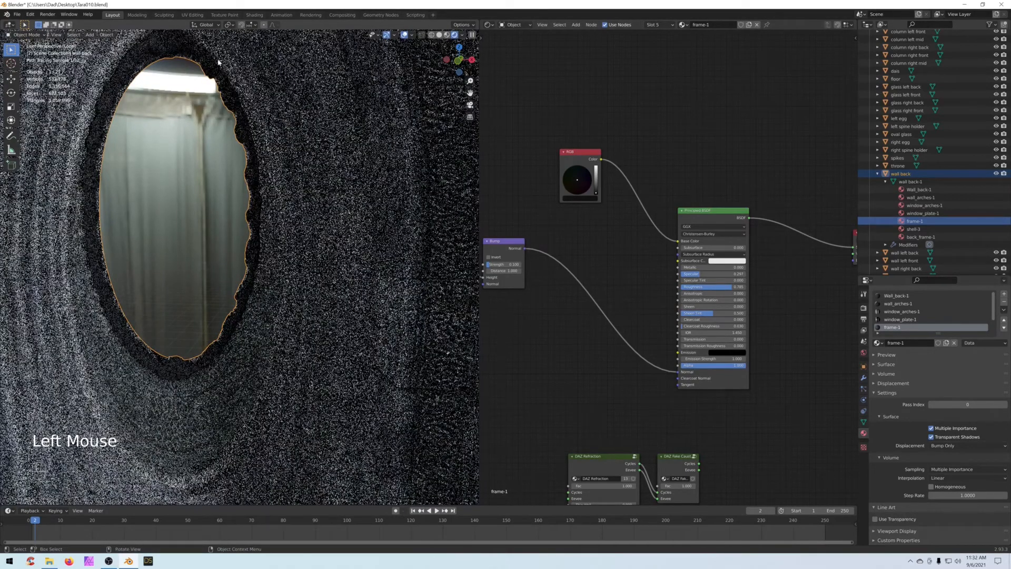
Step: Connect the DAZ Volume node's Volume output to the Volume input of frame-1's Material Output
scroll(630, 258, "down", 2)
middle_click_drag(630, 259, 572, 128)
mouse_move(673, 412)
left_mouse_down()
mouse_move(755, 211)
mouse_move(689, 410)
left_mouse_up()
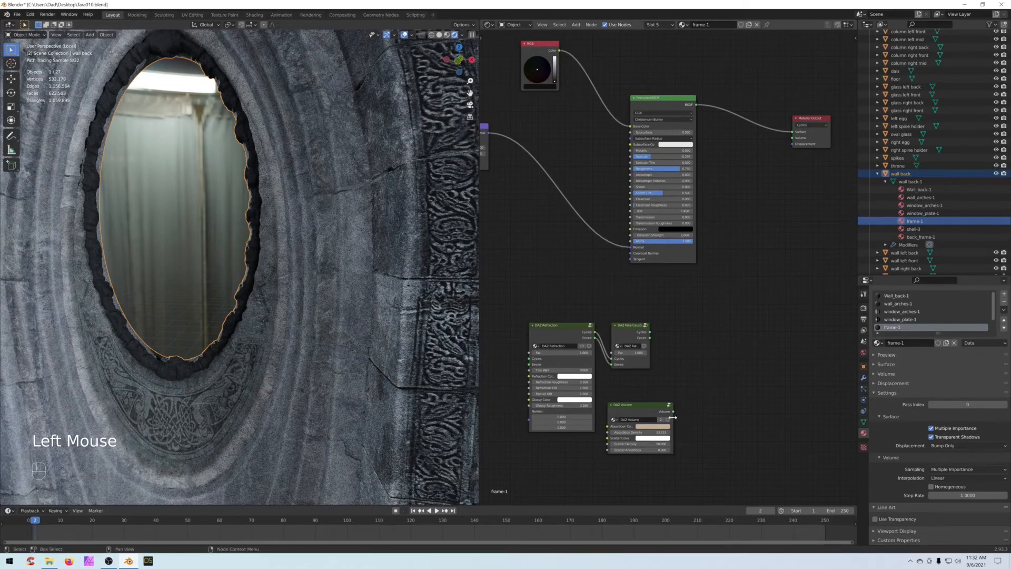
left_click_drag(660, 406, 793, 138)
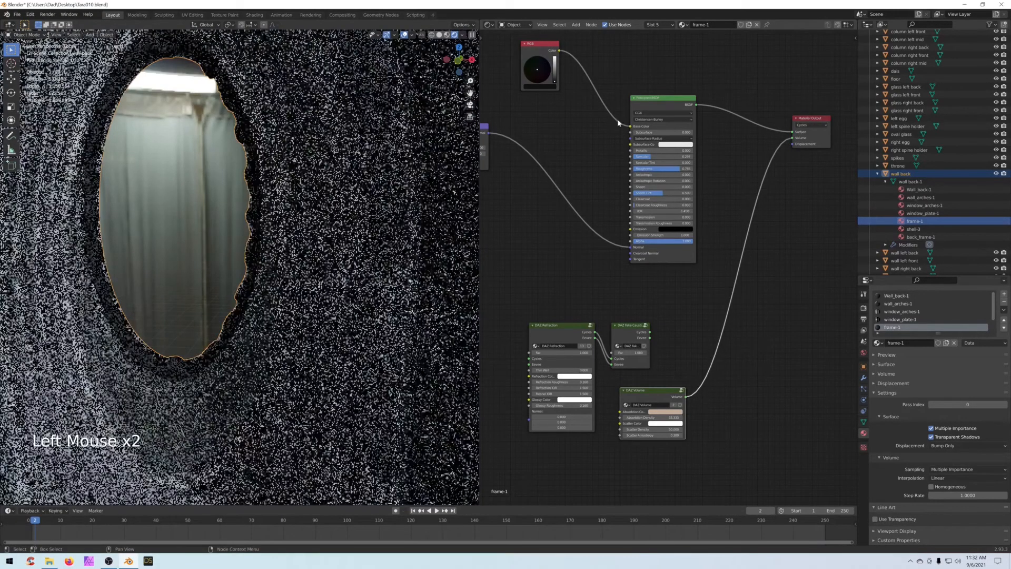
Step: Unlink the RGB node from the Principled BSDF's Base Color and move the DAZ Volume node next to the Material Output
left_click_drag(631, 126, 612, 134)
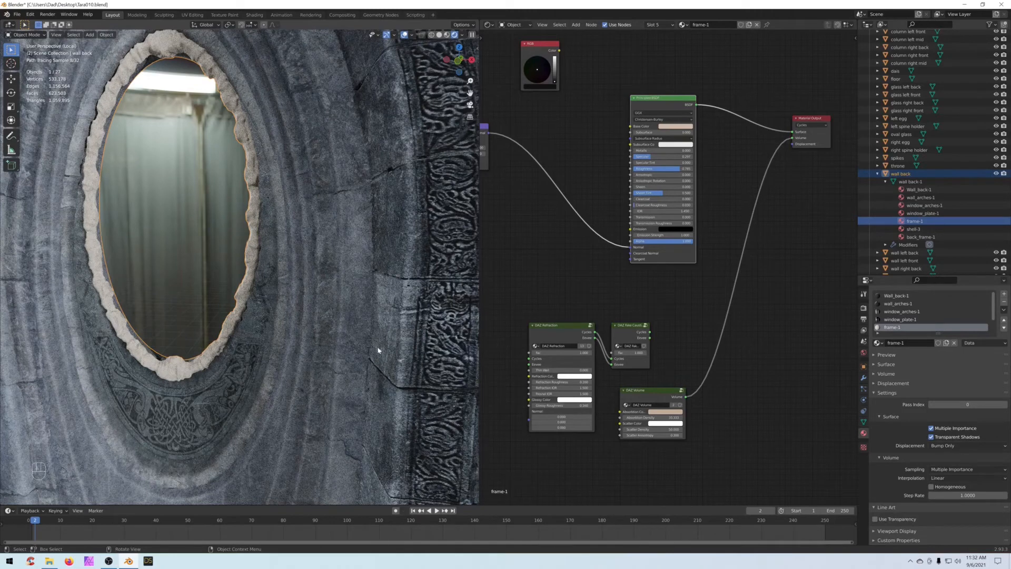
left_click_drag(655, 392, 750, 178)
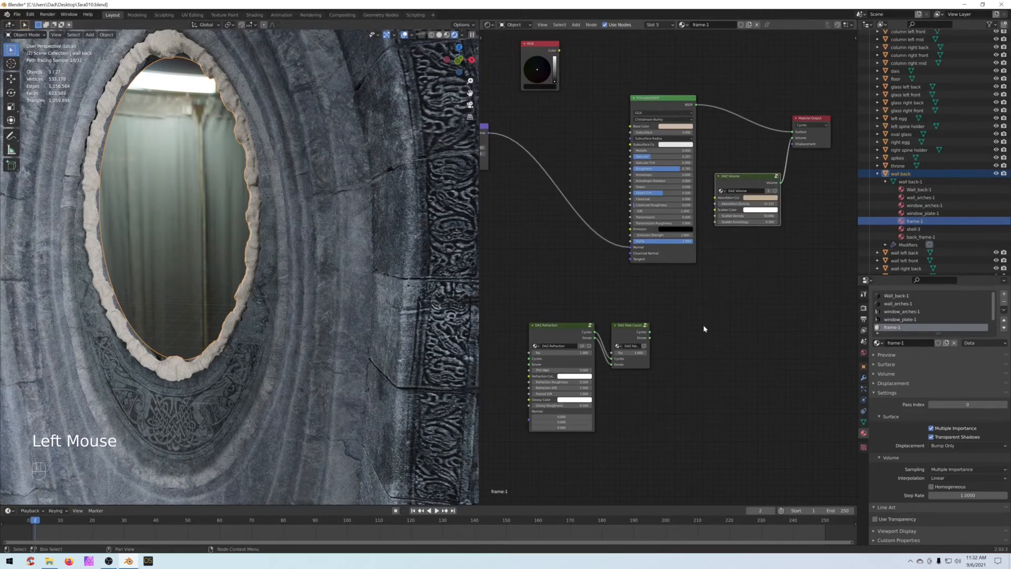
Step: Raise the Principled BSDF's Transmission to about 0.267 and switch its distribution to Multiscatter GGX
middle_click_drag(682, 319, 730, 313)
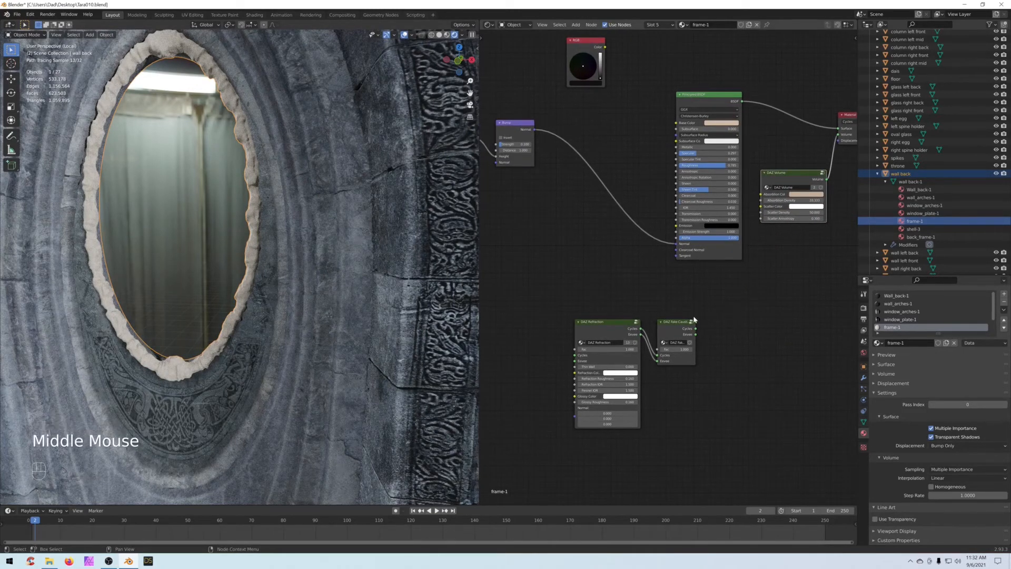
scroll(693, 319, "up", 2)
middle_click_drag(555, 260, 542, 325)
scroll(497, 300, "down", 1)
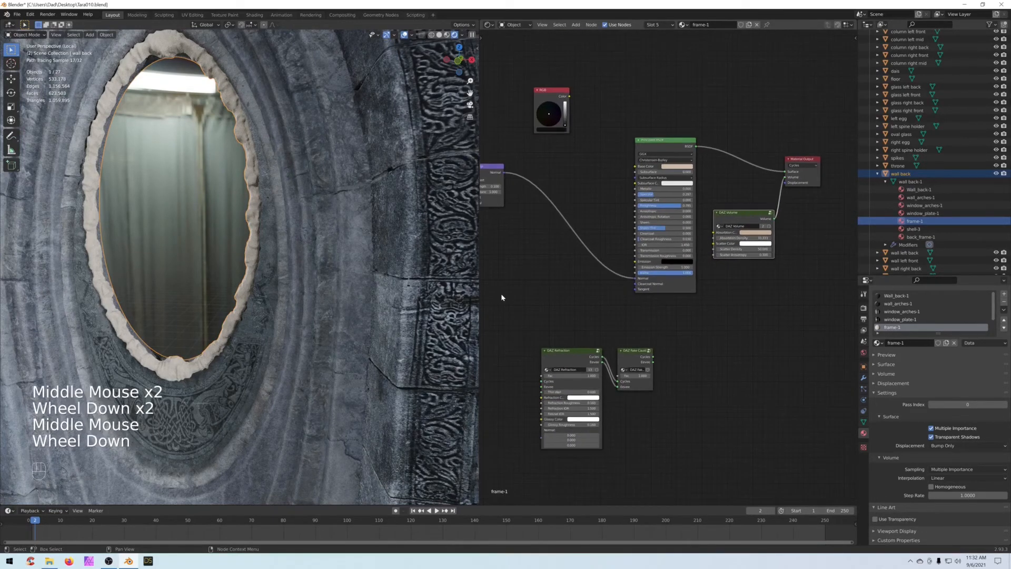
middle_click_drag(535, 264, 538, 309)
scroll(546, 314, "down", 1)
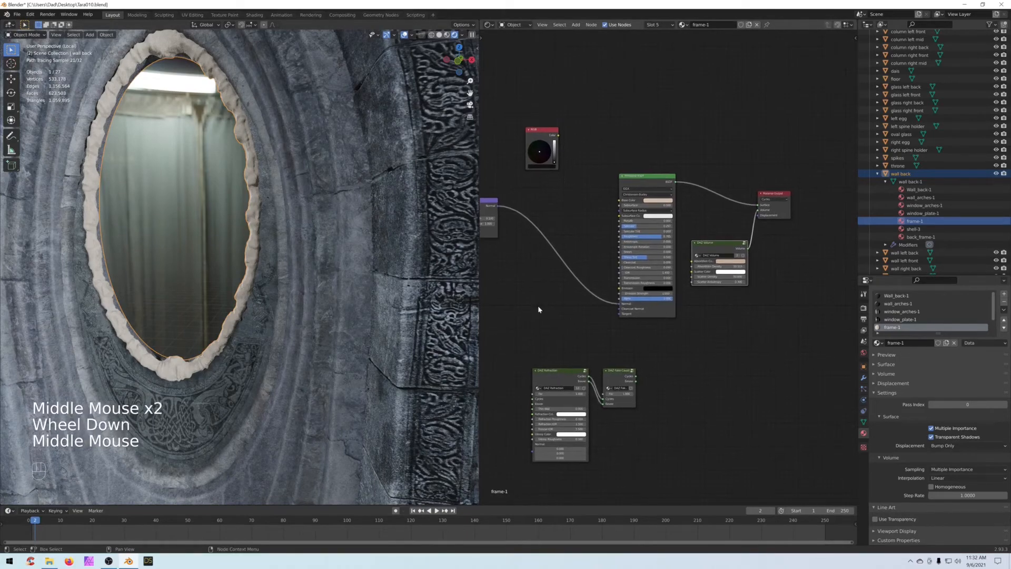
scroll(547, 311, "up", 2)
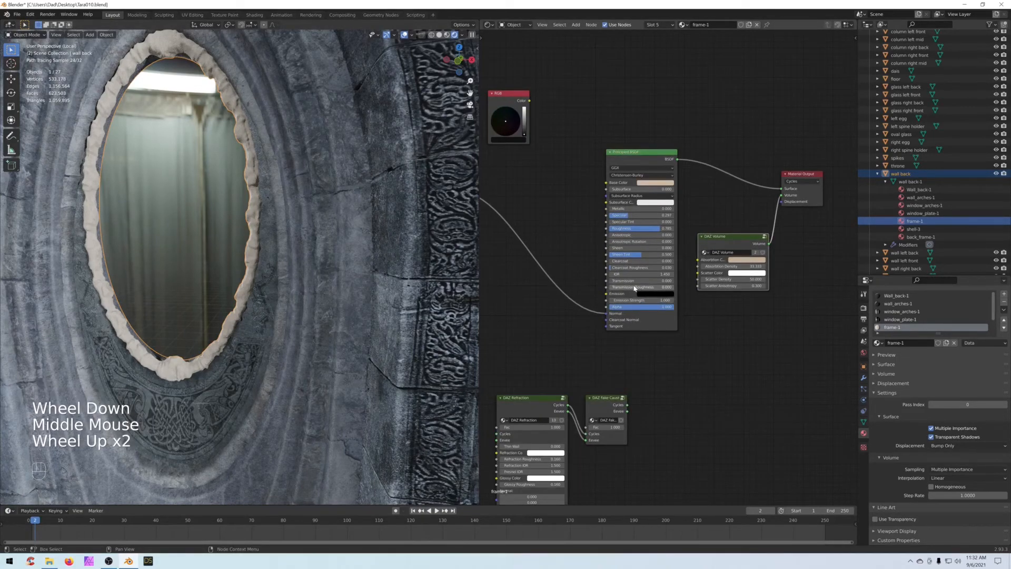
left_click_drag(627, 283, 645, 283)
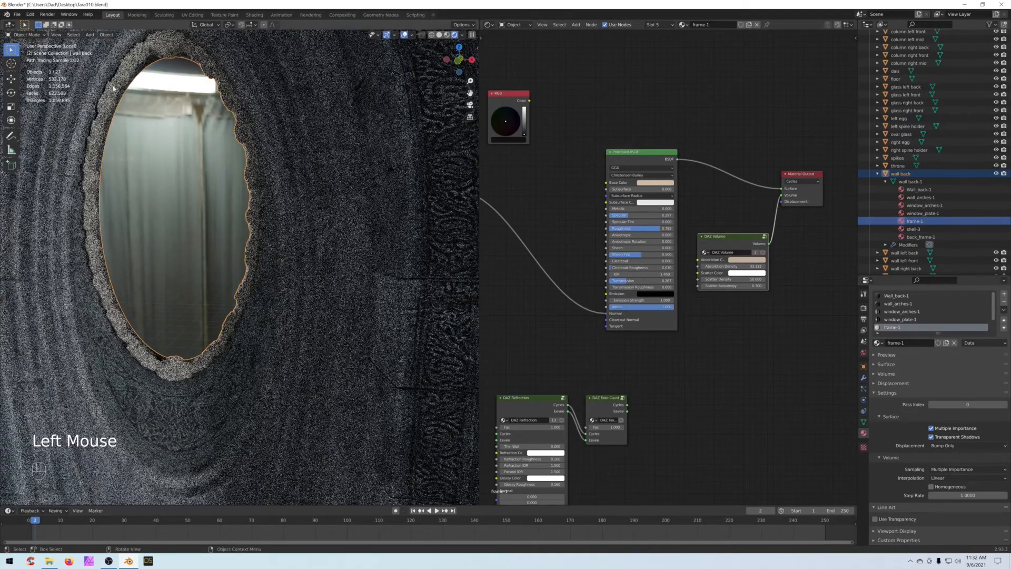
left_click(628, 170)
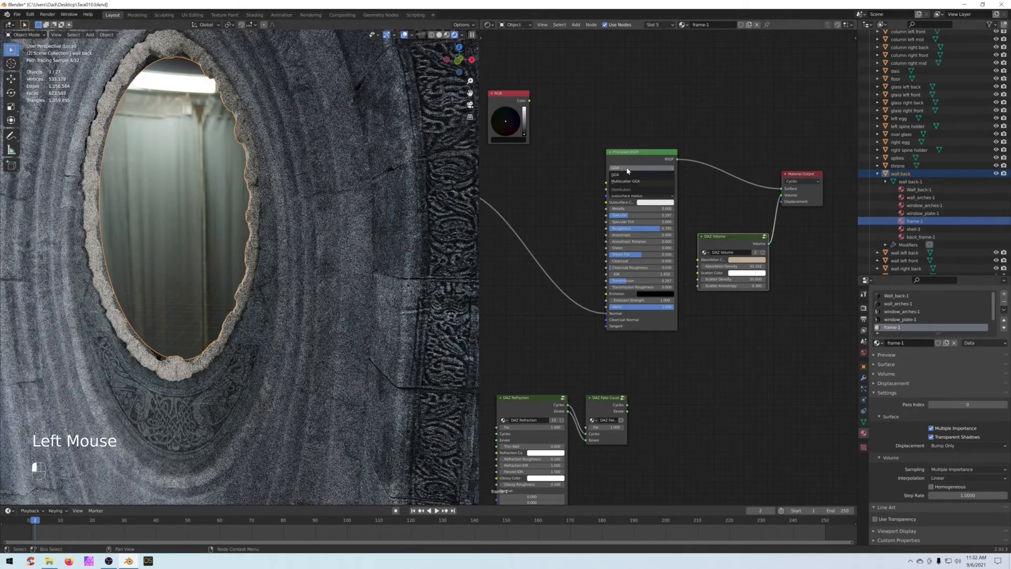
left_click(631, 182)
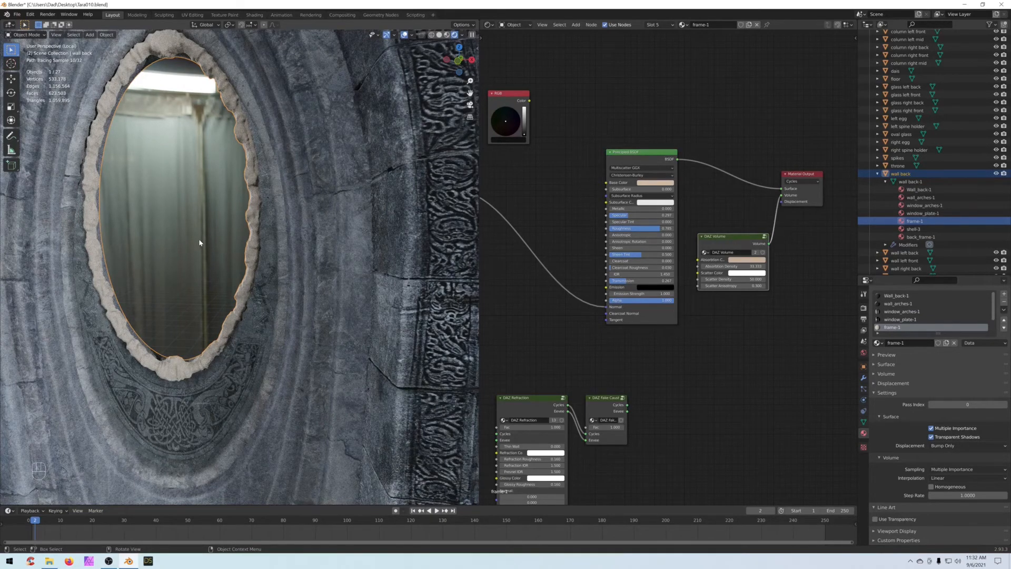
Step: Examine the mirror frame's rendered look on the back wall from near and far, along with its node layout
scroll(553, 220, "down", 5)
middle_click_drag(553, 219, 621, 211)
scroll(621, 210, "up", 3)
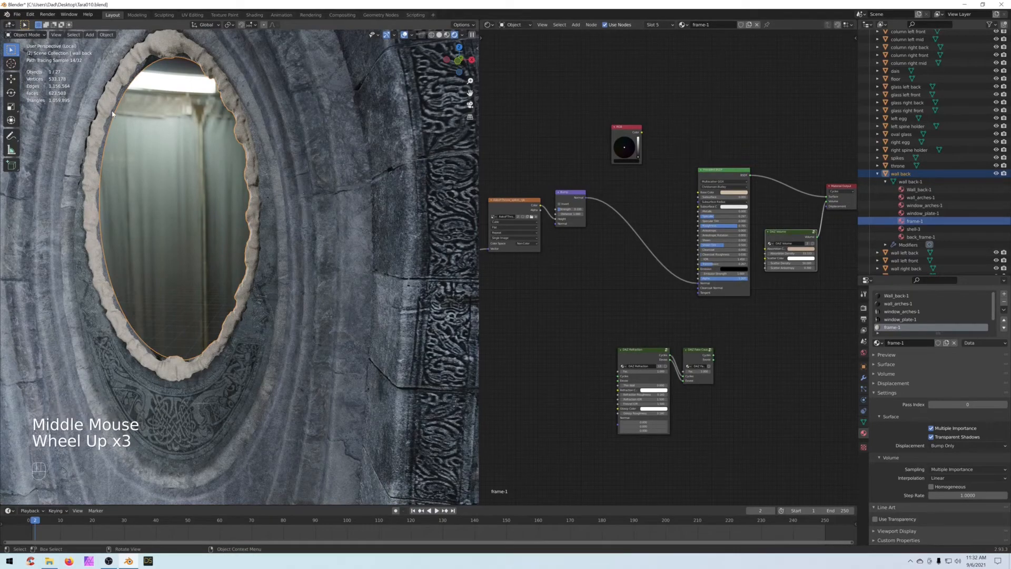
scroll(253, 262, "down", 4)
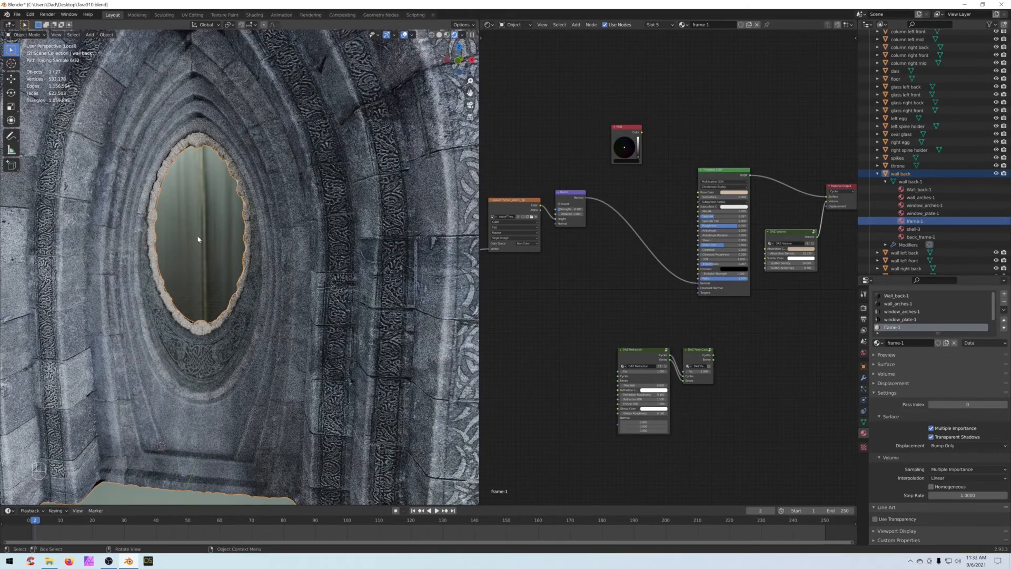
scroll(198, 239, "up", 4)
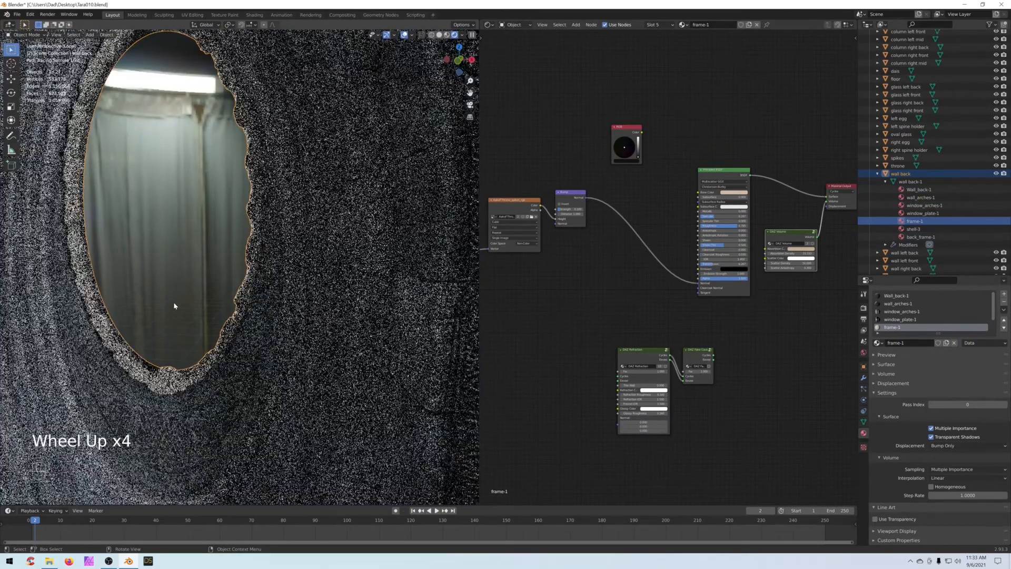
scroll(174, 306, "down", 3)
middle_click_drag(790, 365, 707, 292)
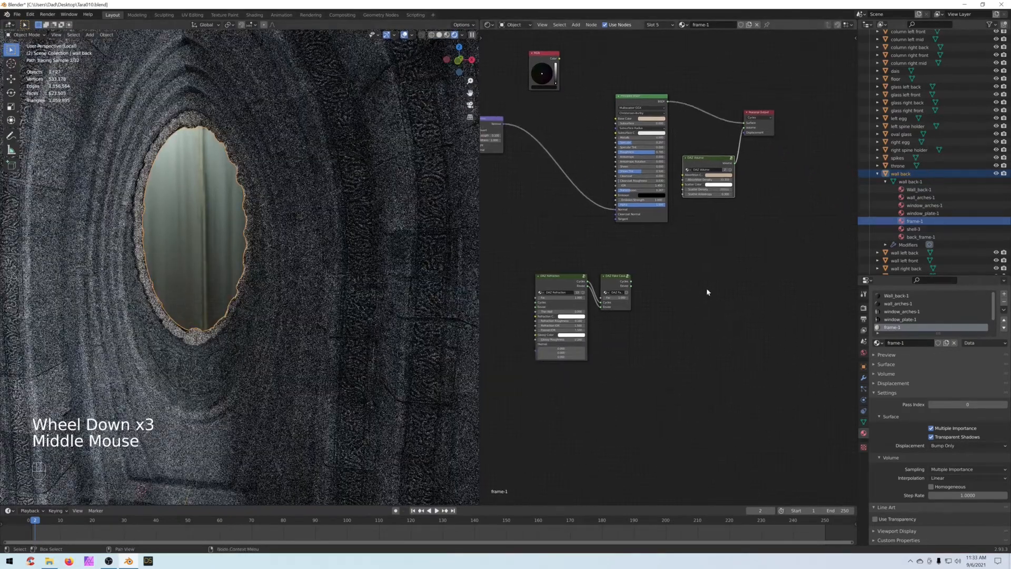
Step: Open the back wall's shell material and delete its second Material Output node
left_click(914, 229)
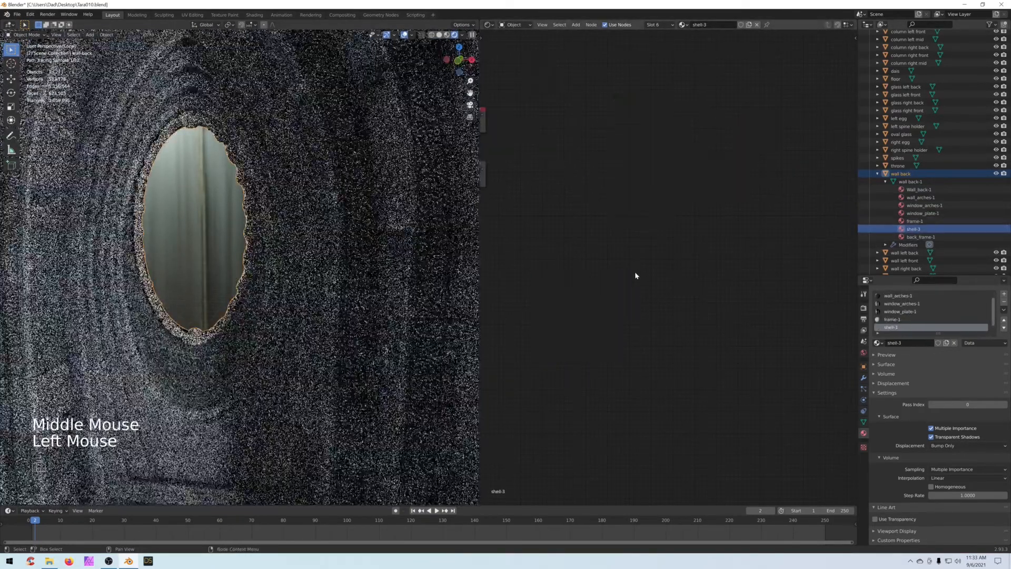
scroll(605, 269, "down", 4)
middle_click_drag(598, 267, 727, 282)
scroll(627, 275, "up", 6)
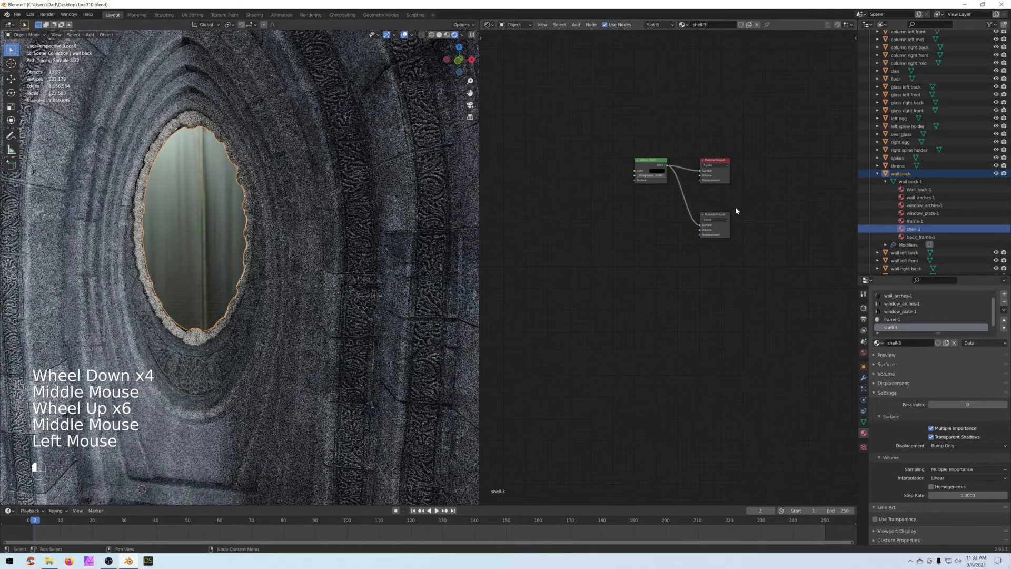
left_click(715, 219)
key("Delete")
Step: Unlink the shell's Diffuse BSDF from the Material Output, view the wall from behind, and reconnect it to Surface
left_click_drag(701, 171, 677, 166)
scroll(358, 316, "down", 4)
middle_click_drag(358, 316, 368, 276)
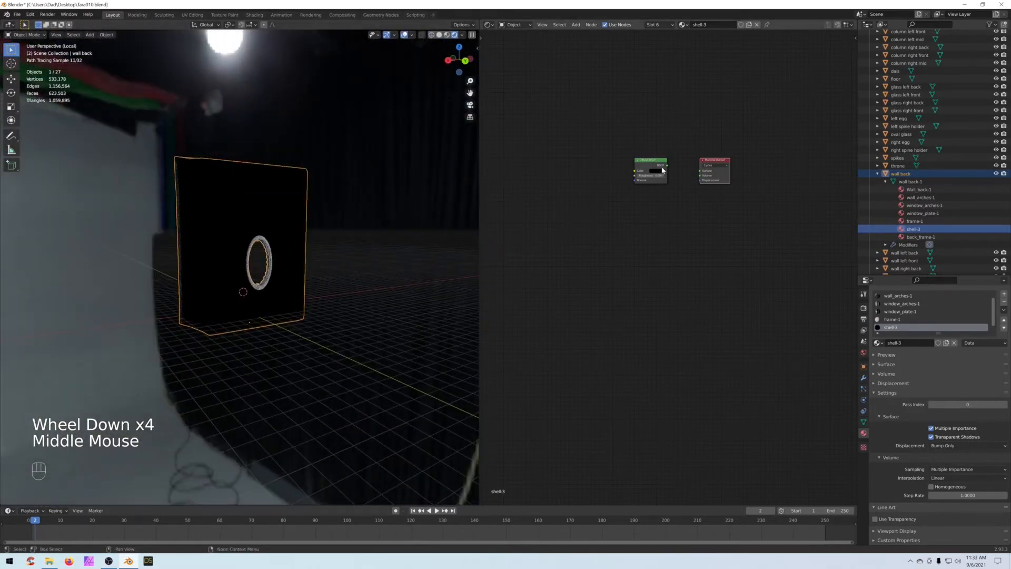
left_click_drag(667, 165, 698, 171)
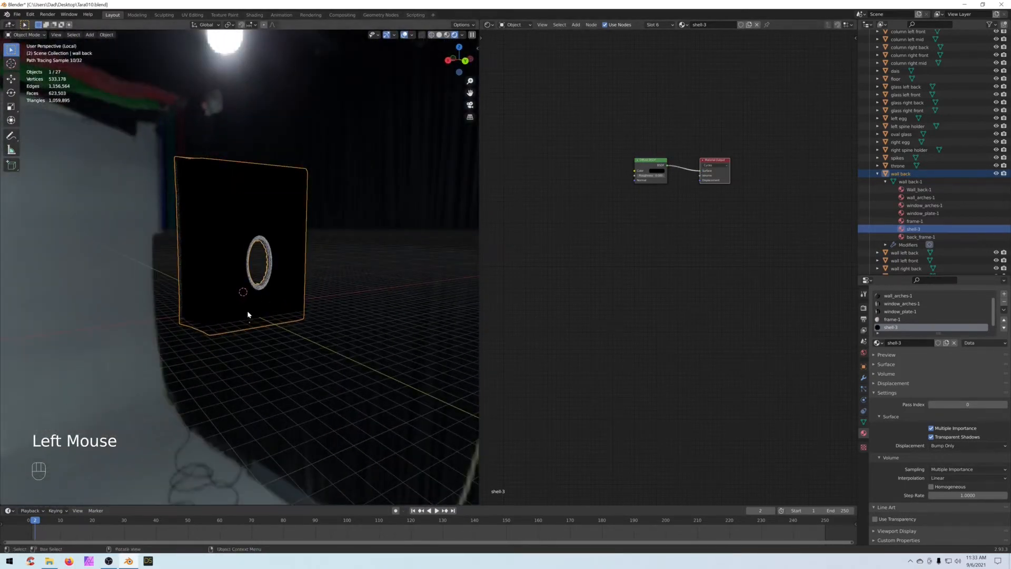
Step: Set the color value of the shell material's Diffuse BSDF to 0.008
scroll(243, 317, "up", 3)
middle_click_drag(240, 321, 333, 361)
scroll(282, 339, "up", 2)
scroll(287, 347, "up", 2)
scroll(334, 362, "up", 1)
left_click(654, 172)
left_click(520, 184)
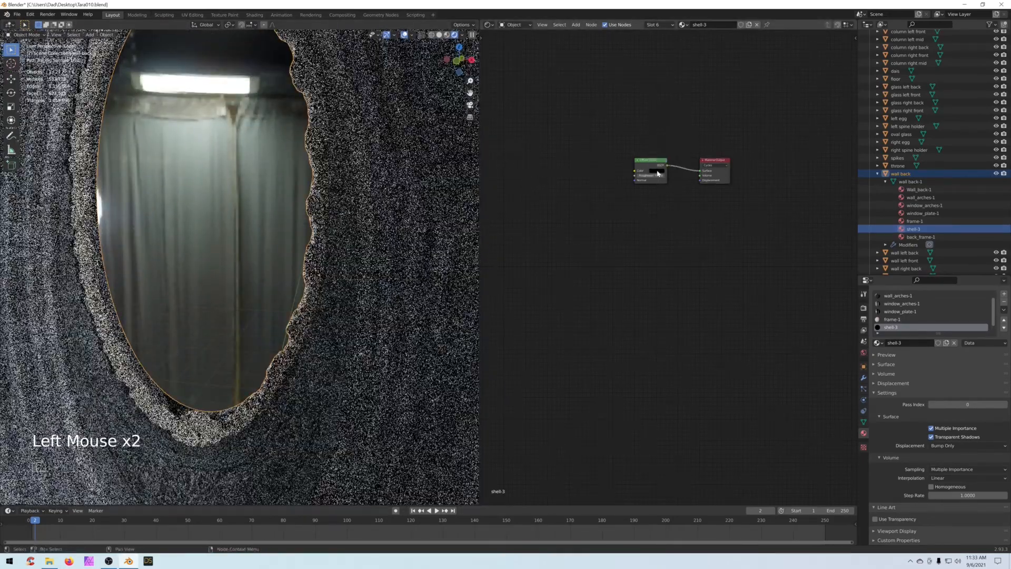
left_click(658, 172)
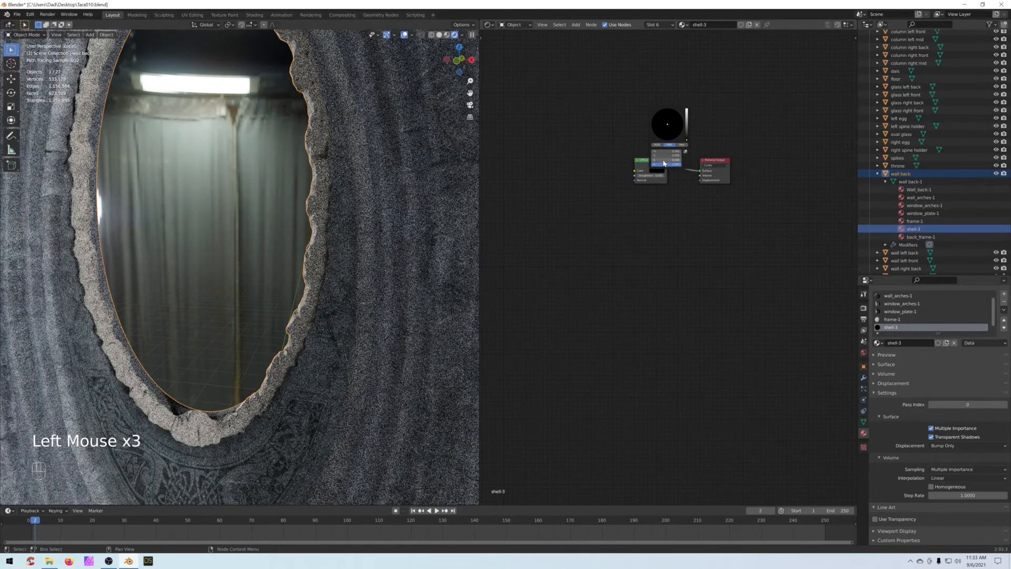
left_click(577, 207)
middle_click_drag(620, 225, 599, 260)
scroll(599, 259, "up", 5)
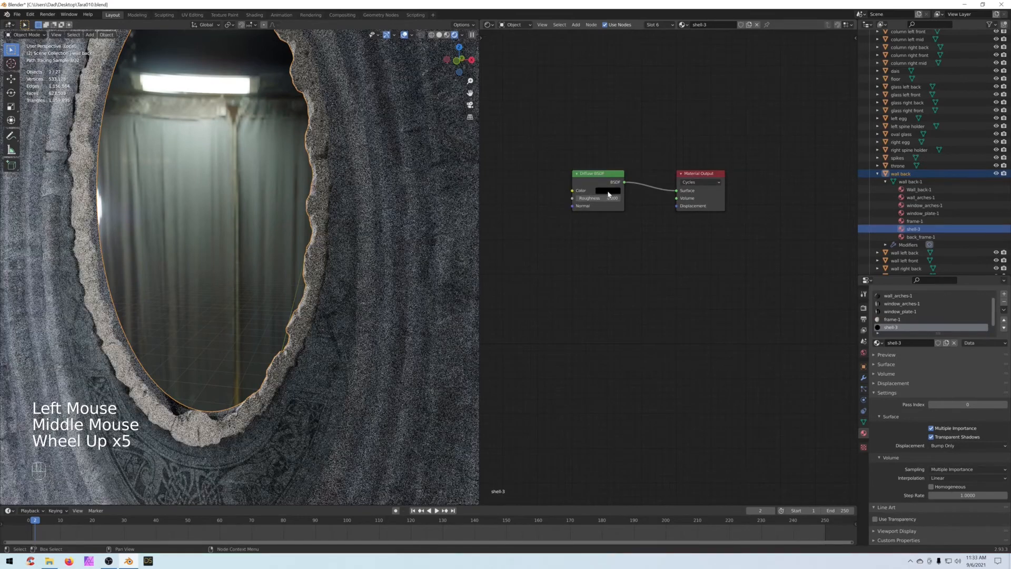
left_click(608, 193)
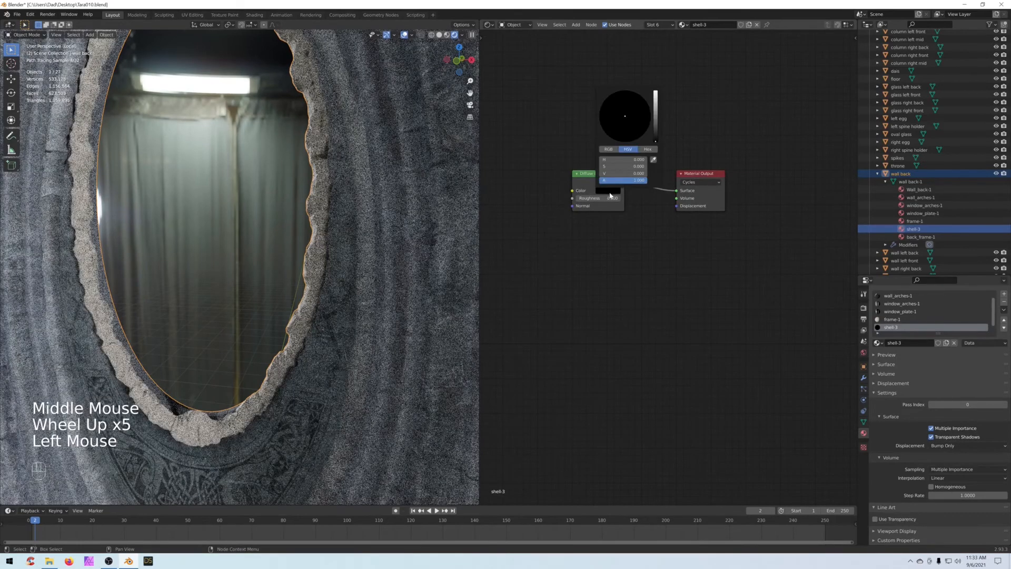
left_click(629, 174)
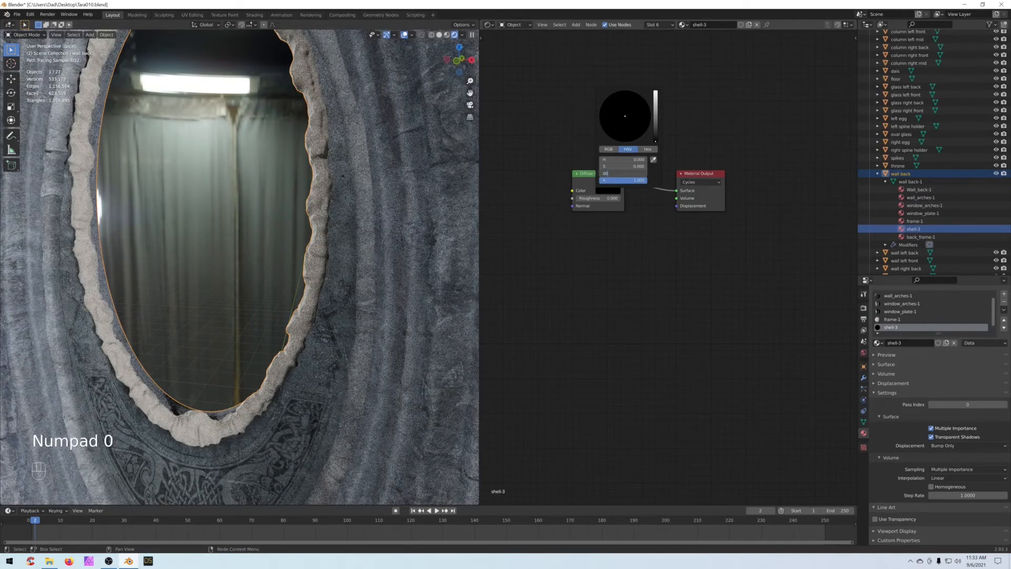
type(".008")
key("Return")
Step: Set the shell Diffuse BSDF's color value to 0.005
left_click(628, 175)
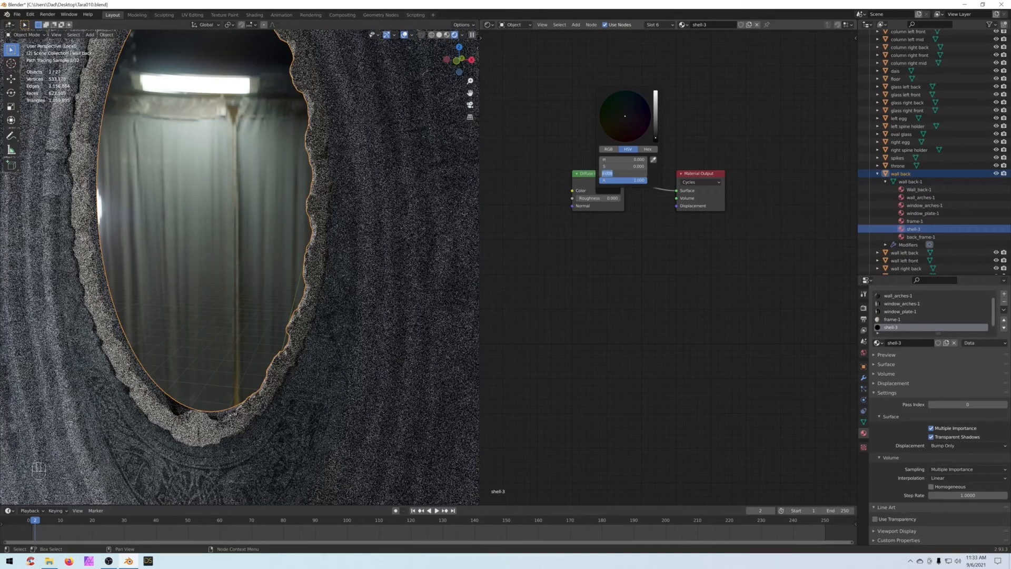
type(".005")
key("Return")
Step: Examine the mirror, its frame and the surrounding back wall in the rendered viewport
scroll(530, 219, "down", 2)
scroll(301, 216, "down", 2)
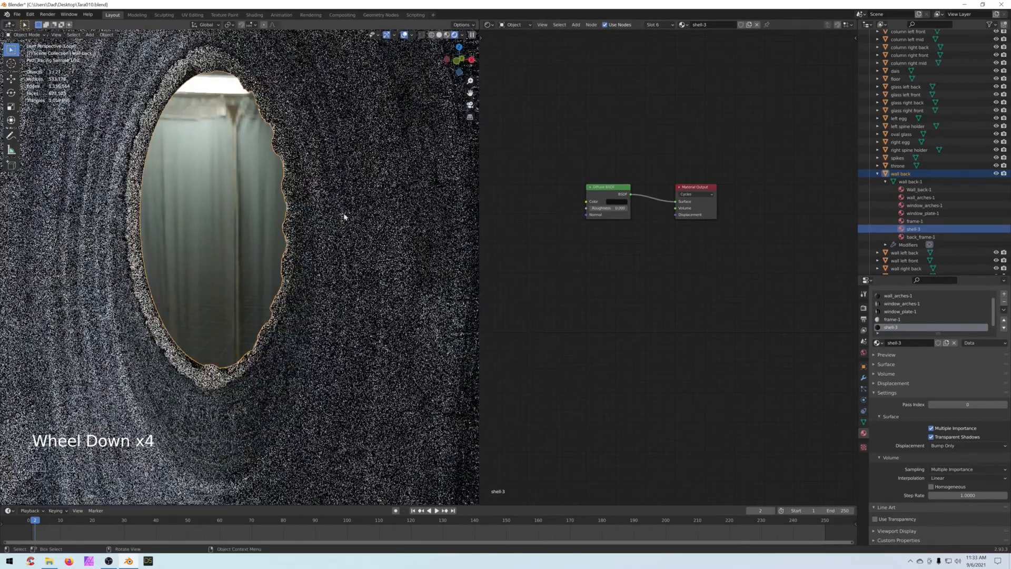
scroll(337, 216, "down", 2)
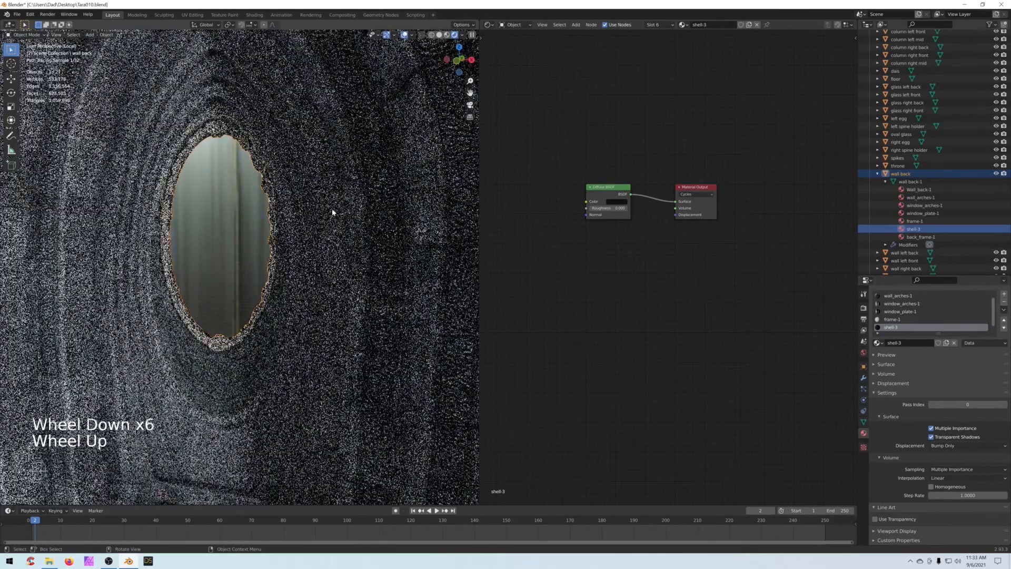
scroll(332, 212, "up", 4)
middle_click_drag(333, 210, 332, 257, "shift")
middle_click_drag(258, 215, 257, 237, "shift")
scroll(258, 237, "down", 2)
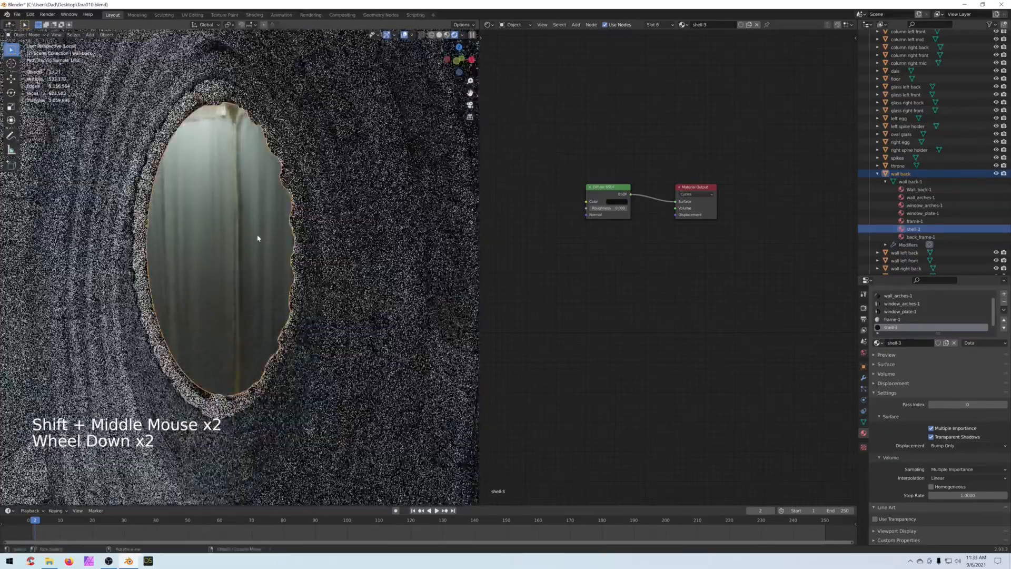
Step: Examine the mirror frame and back wall with the shell material's Diffuse BSDF connected to Surface
scroll(257, 237, "down", 6)
scroll(258, 235, "up", 4)
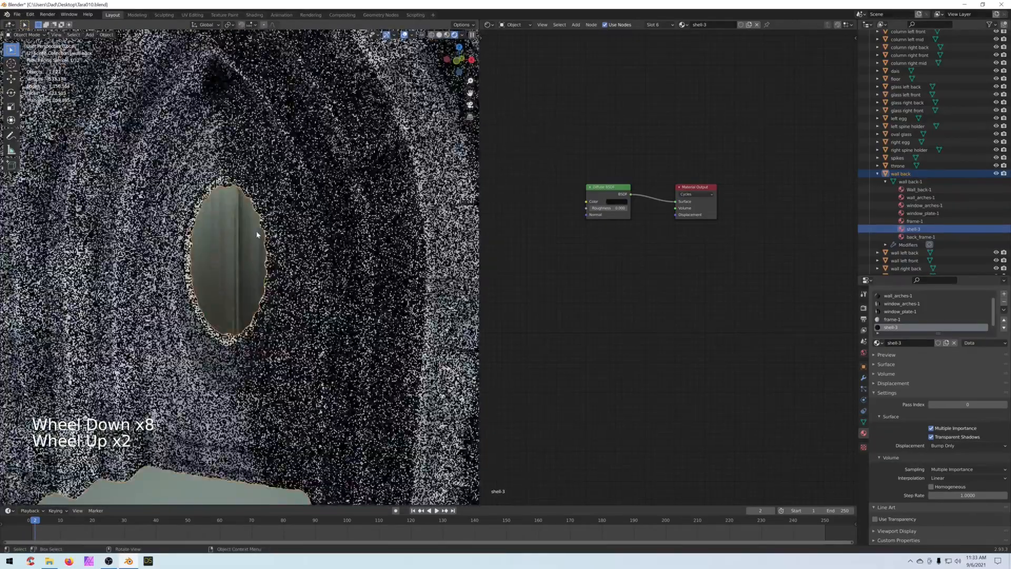
scroll(258, 235, "up", 2)
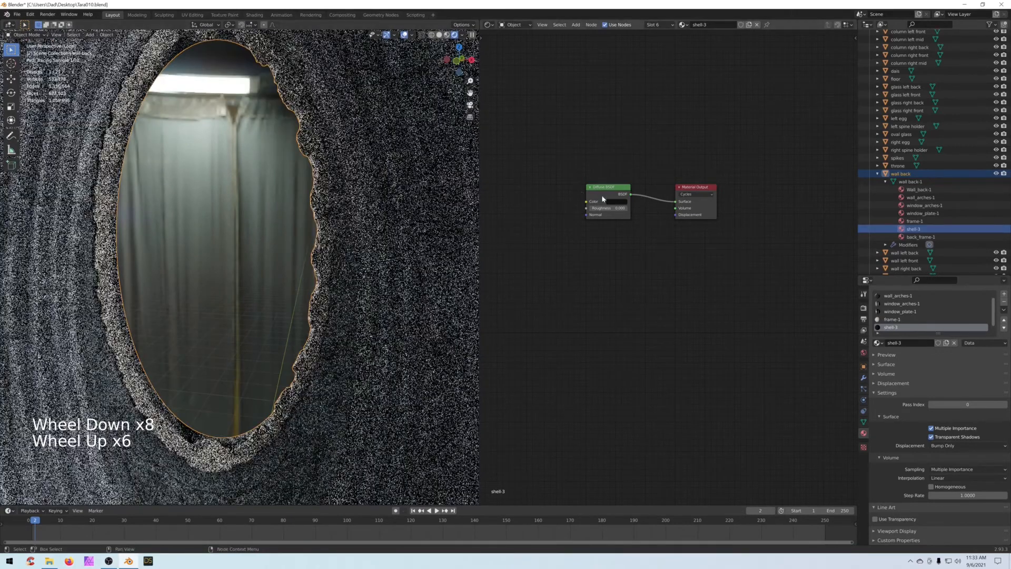
left_click(607, 193)
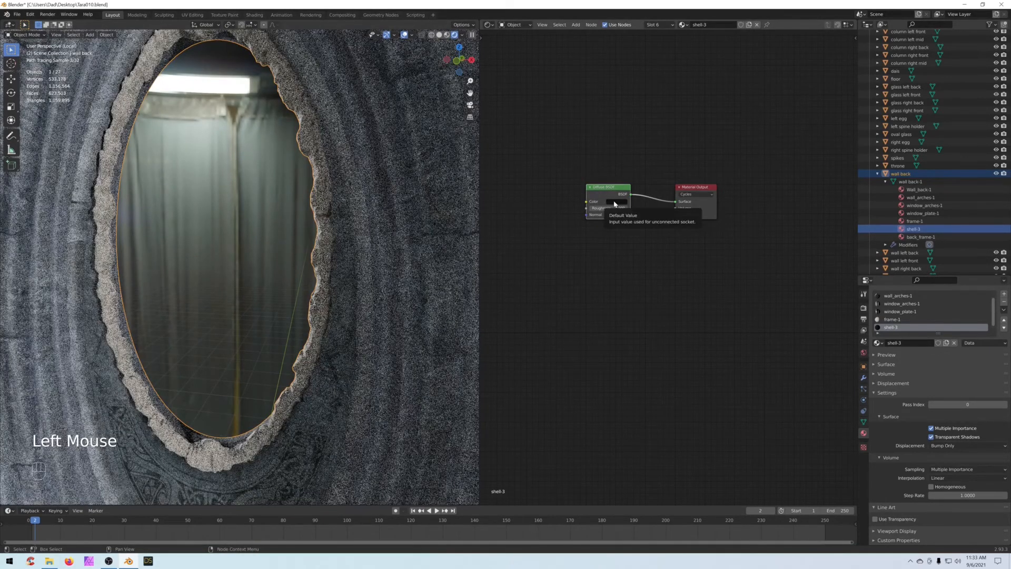
left_click(615, 202)
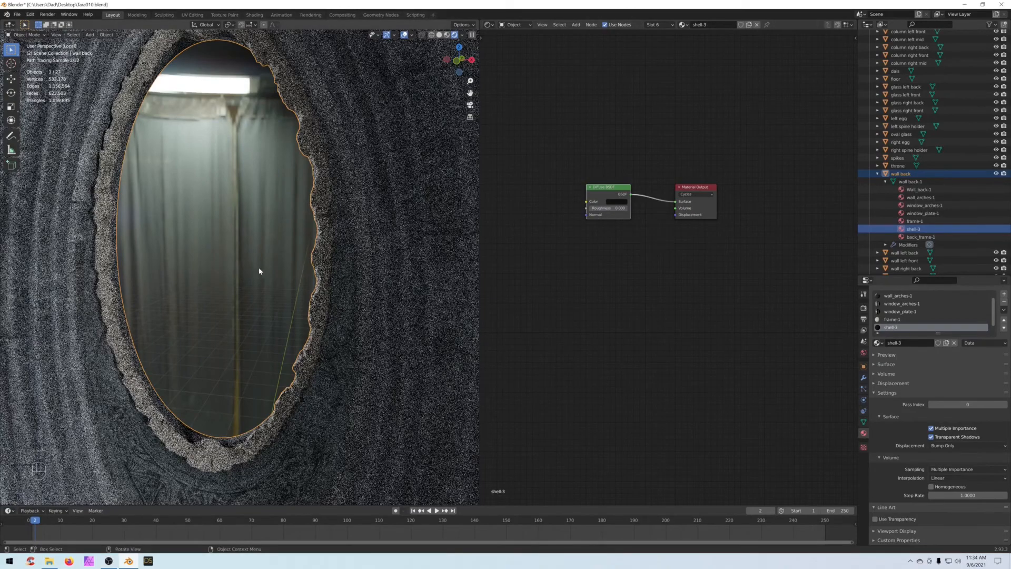
scroll(283, 251, "down", 4)
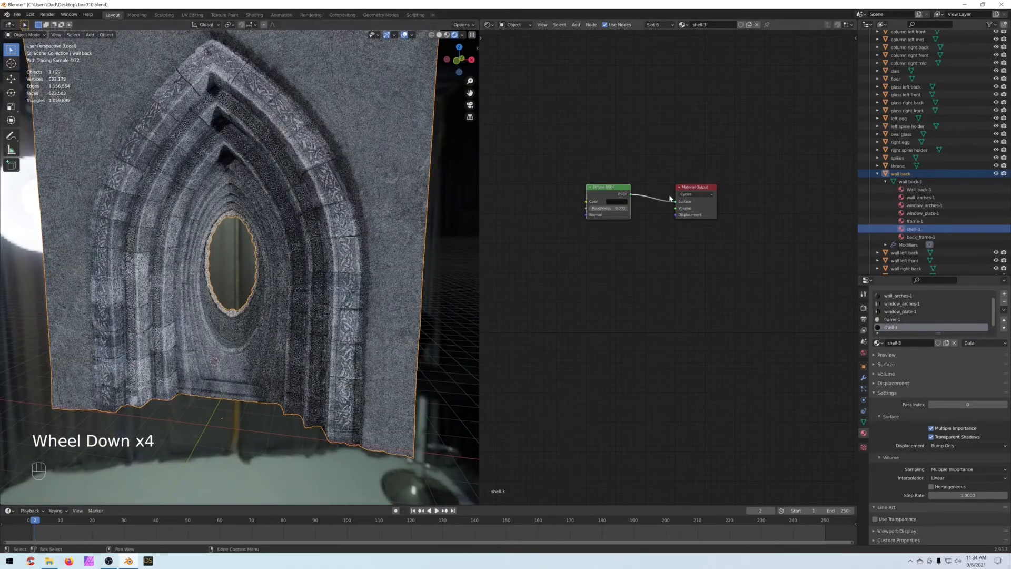
mouse_move(675, 201)
left_mouse_down()
mouse_move(658, 199)
mouse_move(693, 198)
left_mouse_up()
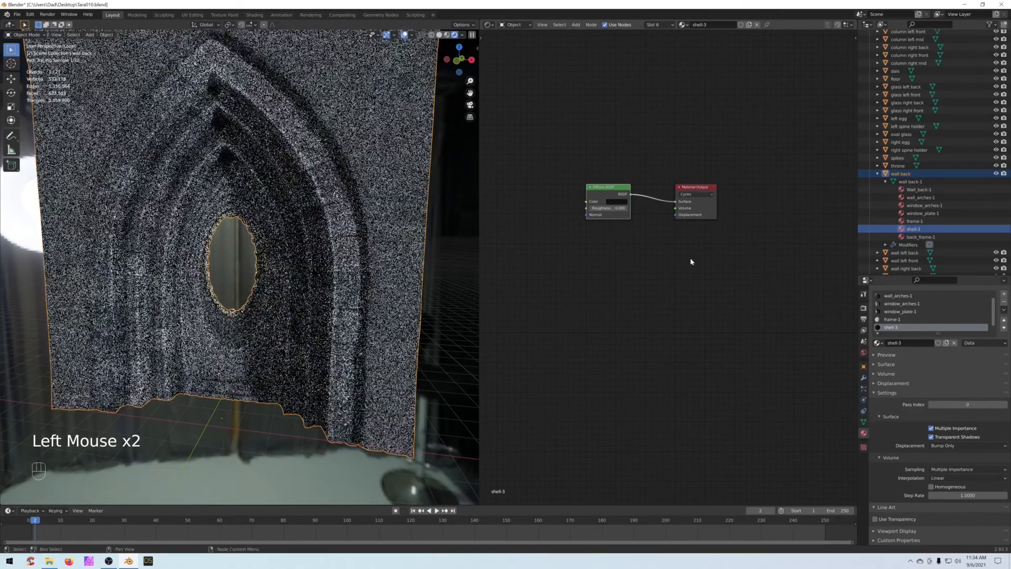
Step: Open the back_frame-1 material and unlink its Diffuse BSDF from both the Cycles and Eevee Material Outputs
left_click(905, 237)
scroll(640, 269, "up", 2)
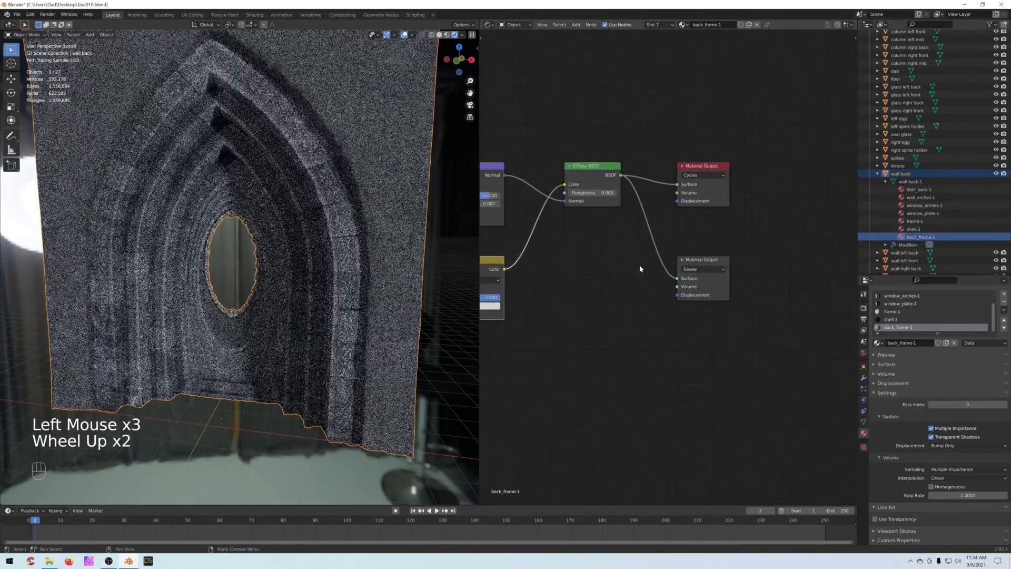
left_click_drag(677, 278, 643, 256)
left_click_drag(677, 185, 631, 167)
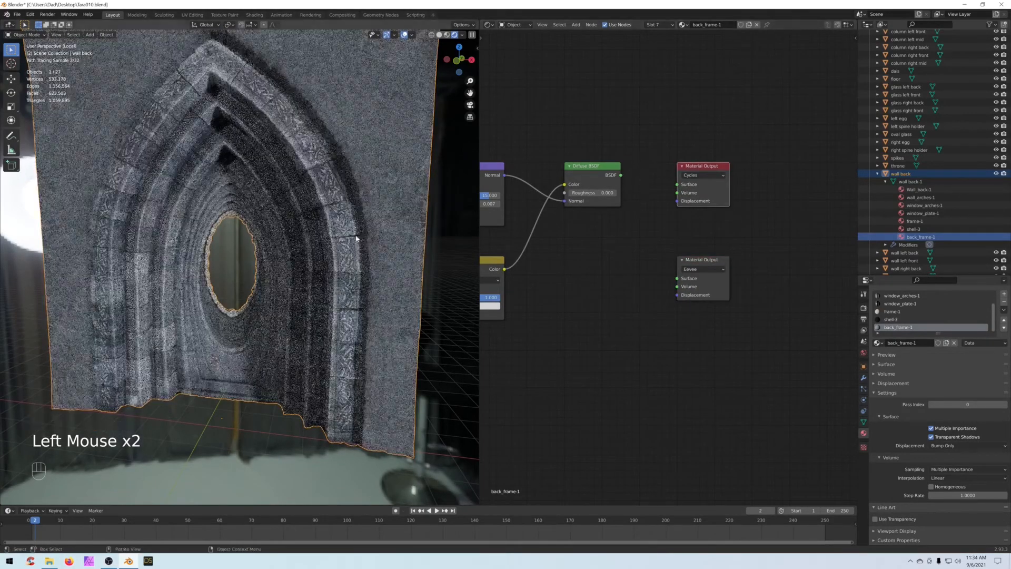
Step: View the mirror from behind the wall and reconnect the back_frame-1 Diffuse BSDF to the Cycles output's Surface
scroll(390, 240, "down", 2)
middle_click_drag(408, 241, 295, 254)
scroll(295, 255, "up", 2)
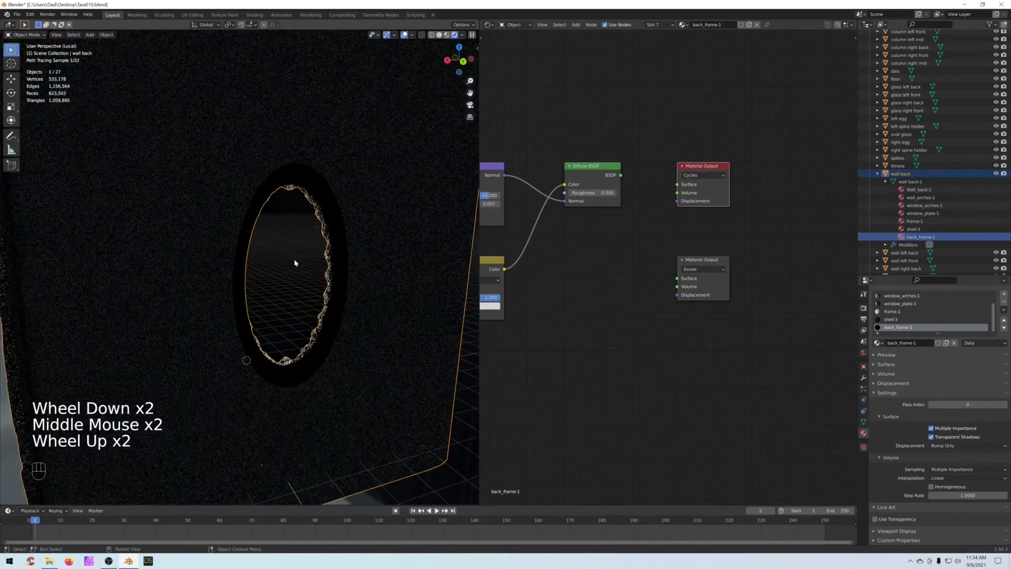
middle_click_drag(463, 237, 287, 210)
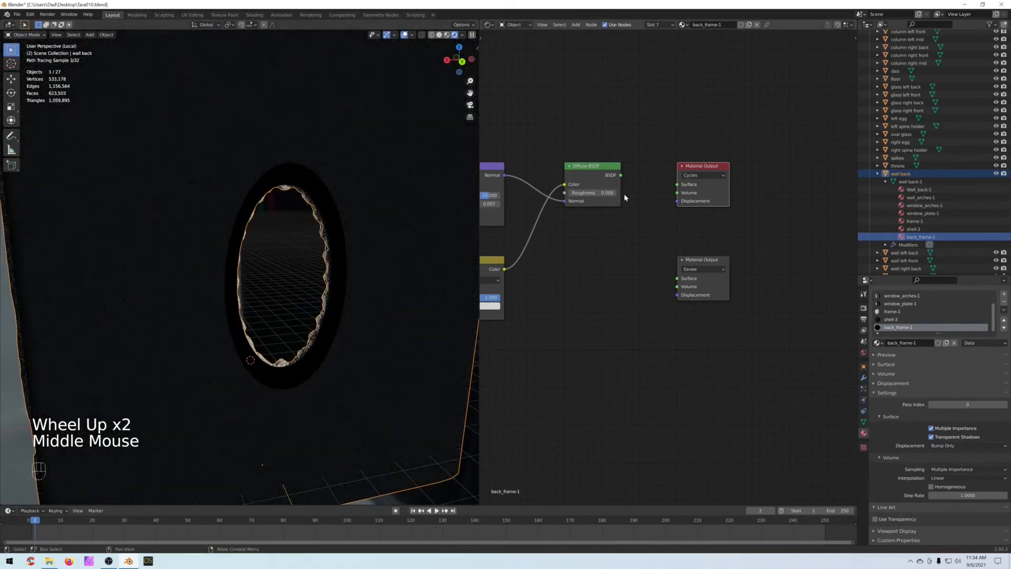
left_click_drag(621, 175, 678, 184)
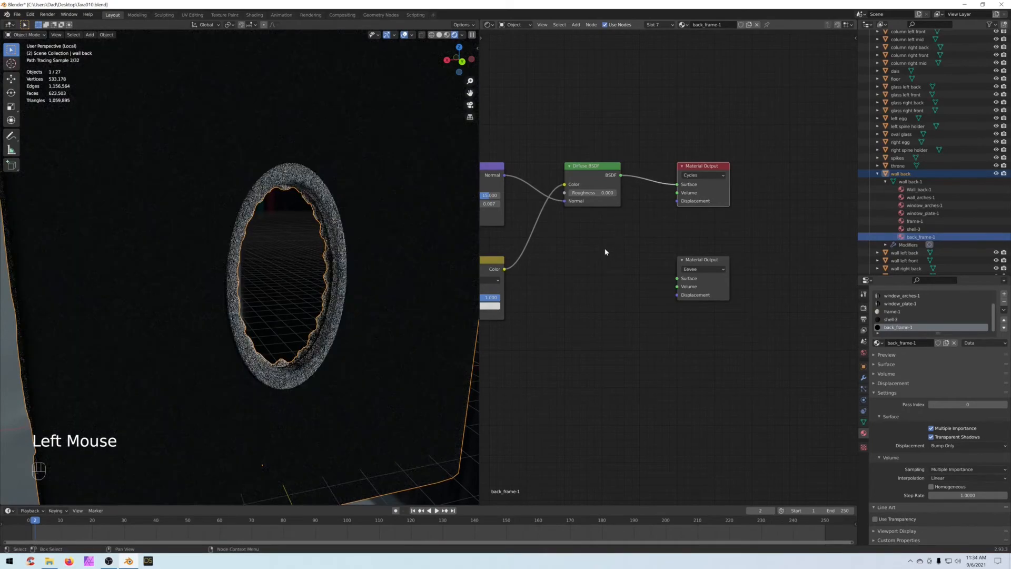
Step: Inspect the back frame up close and delete the Eevee Material Output from the back_frame-1 material
scroll(299, 282, "up", 3)
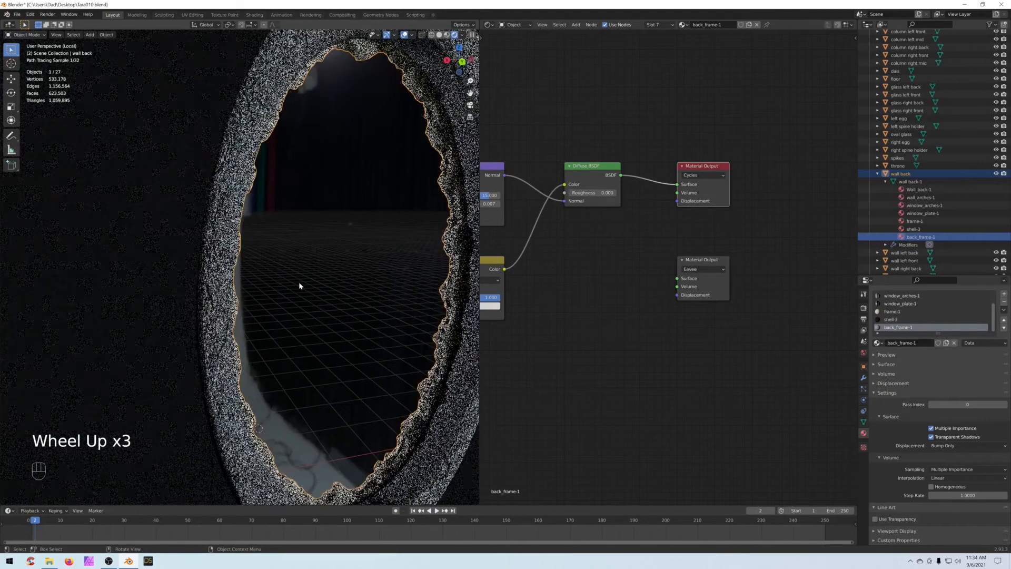
scroll(298, 282, "down", 2)
scroll(333, 282, "up", 1)
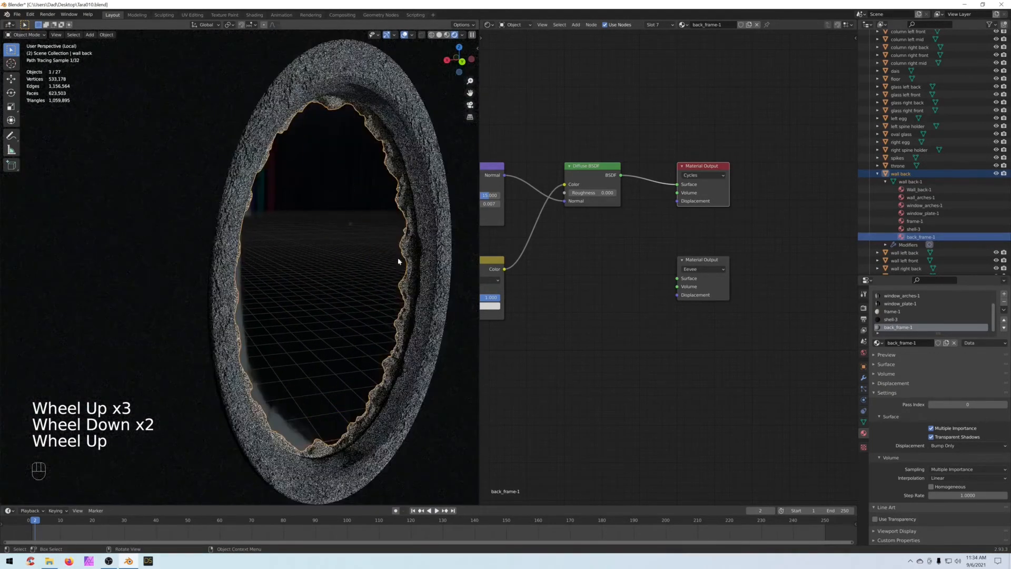
mouse_move(677, 184)
left_mouse_down()
mouse_move(652, 184)
mouse_move(677, 184)
left_mouse_up()
left_click_drag(659, 242, 769, 316)
key("Delete")
Step: Return to the camera view, check the wall below the mirror, and save the blend file
scroll(374, 298, "down", 2)
middle_click_drag(374, 298, 365, 298)
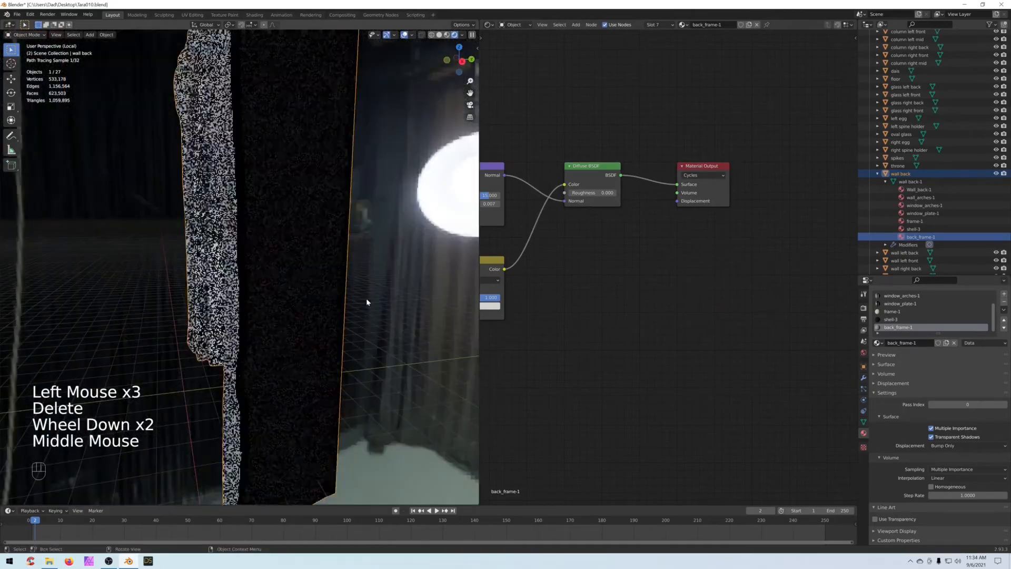
key("KP_0")
scroll(277, 311, "up", 3)
scroll(328, 242, "down", 2)
middle_click_drag(316, 147, 282, 241, "shift")
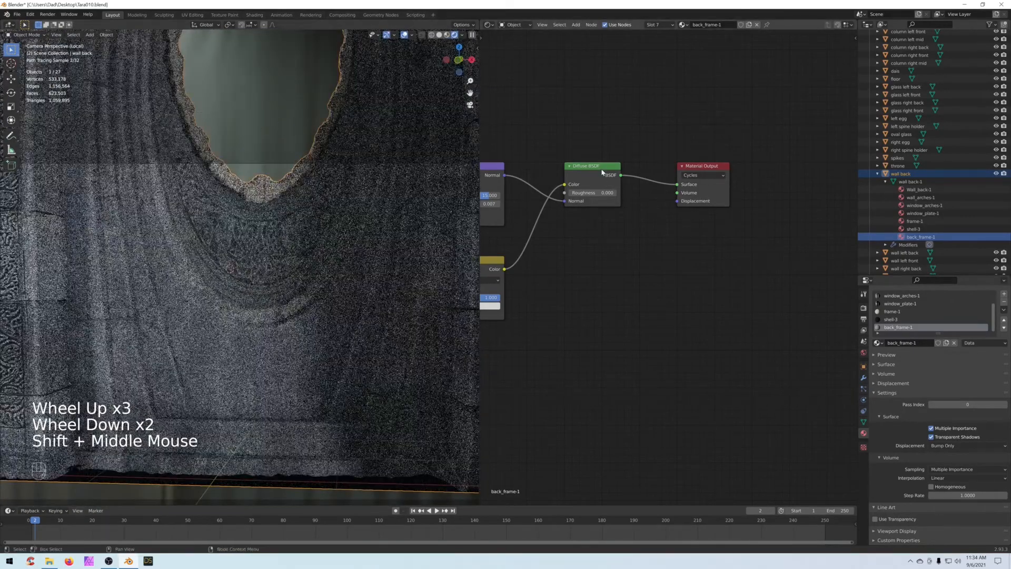
middle_click_drag(614, 253, 679, 169)
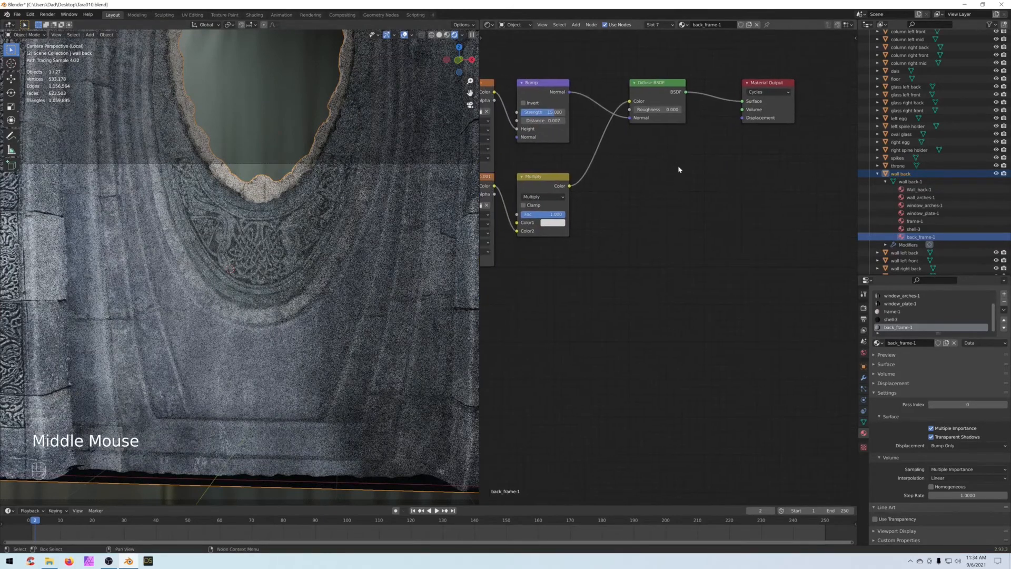
left_click(318, 117)
left_click(16, 14)
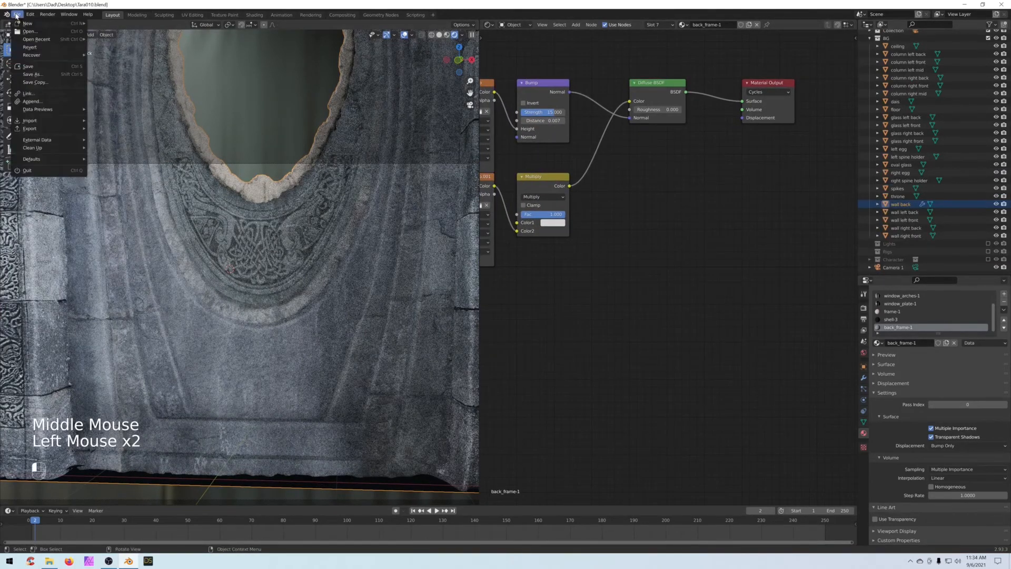
left_click(29, 66)
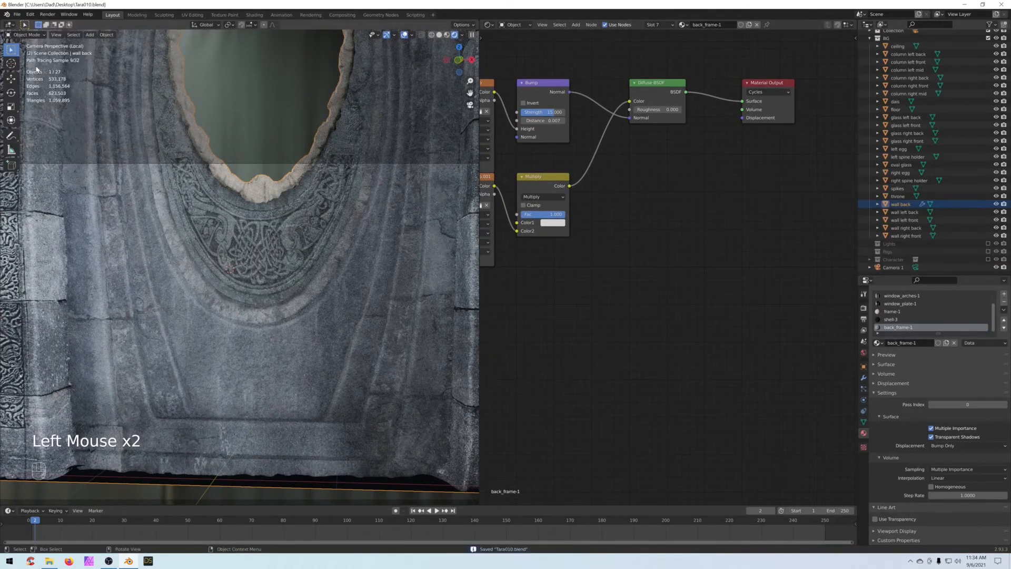
Step: Set the viewport to solid shading and leave local view to bring back the whole throne room
scroll(681, 261, "down", 4)
middle_click_drag(681, 261, 713, 279)
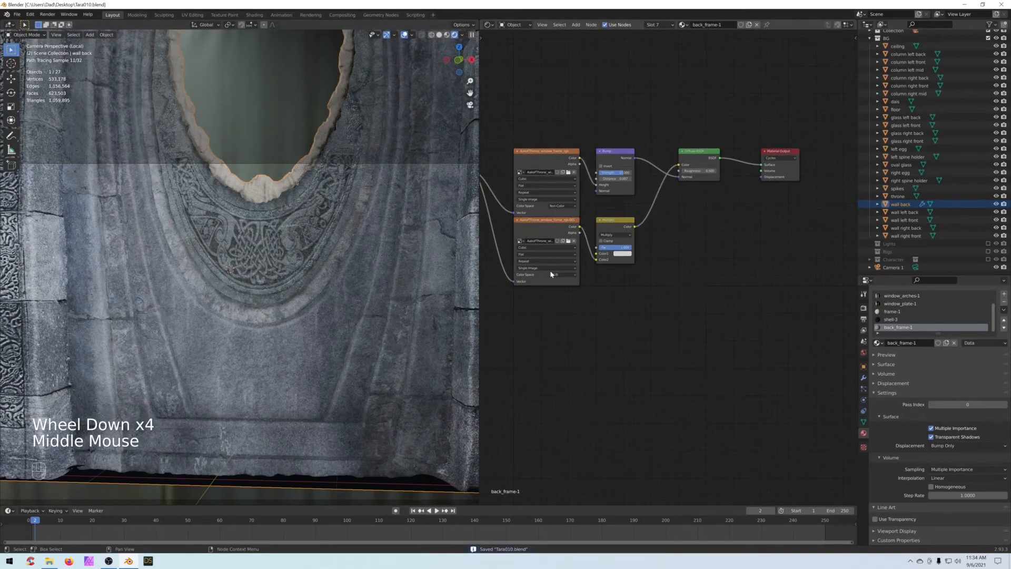
scroll(287, 308, "down", 2)
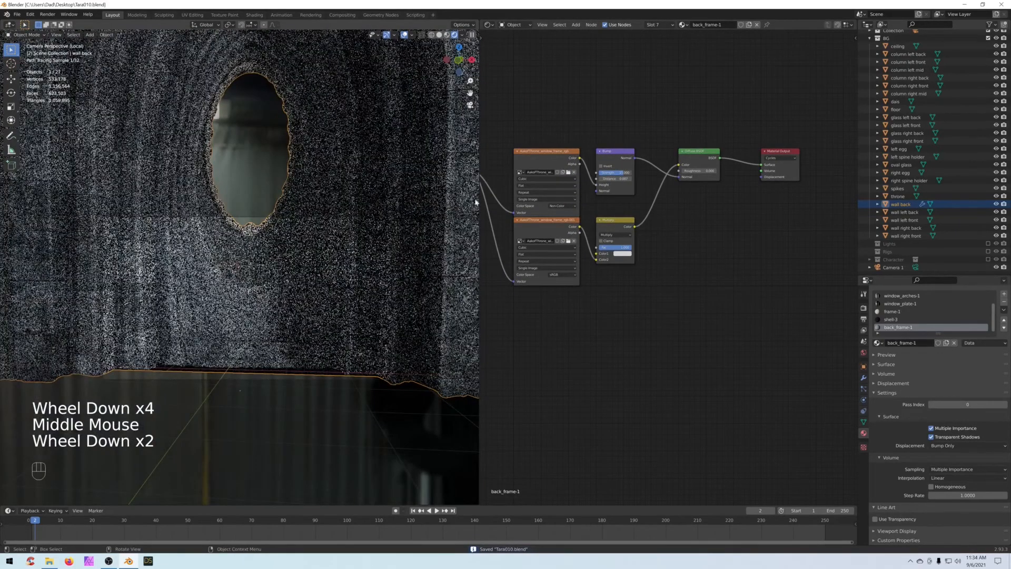
left_click(439, 35)
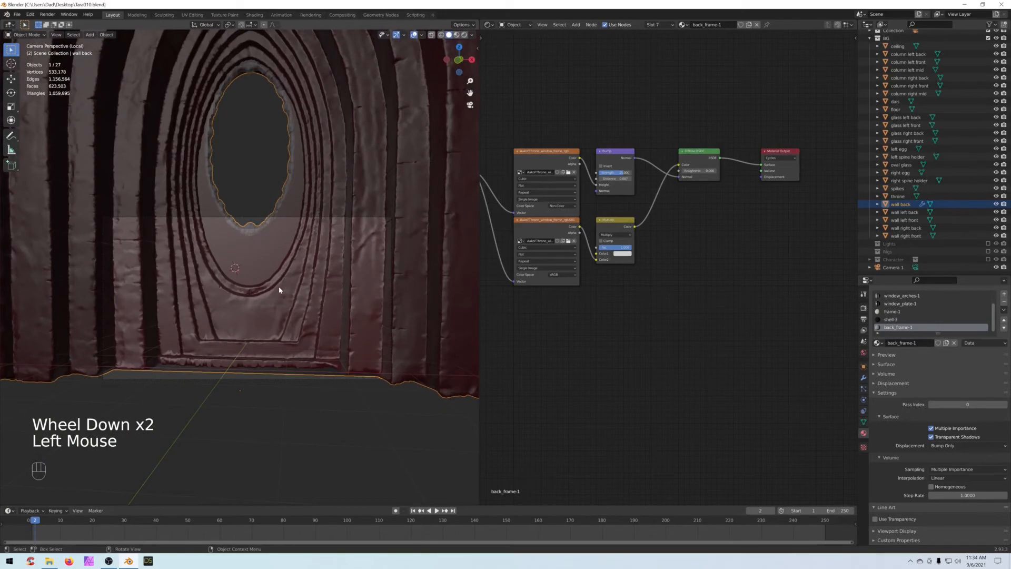
key("slash")
Step: Widen the 3D viewport over the shader editor and frame the throne and its steps in the camera view
scroll(297, 341, "down", 2)
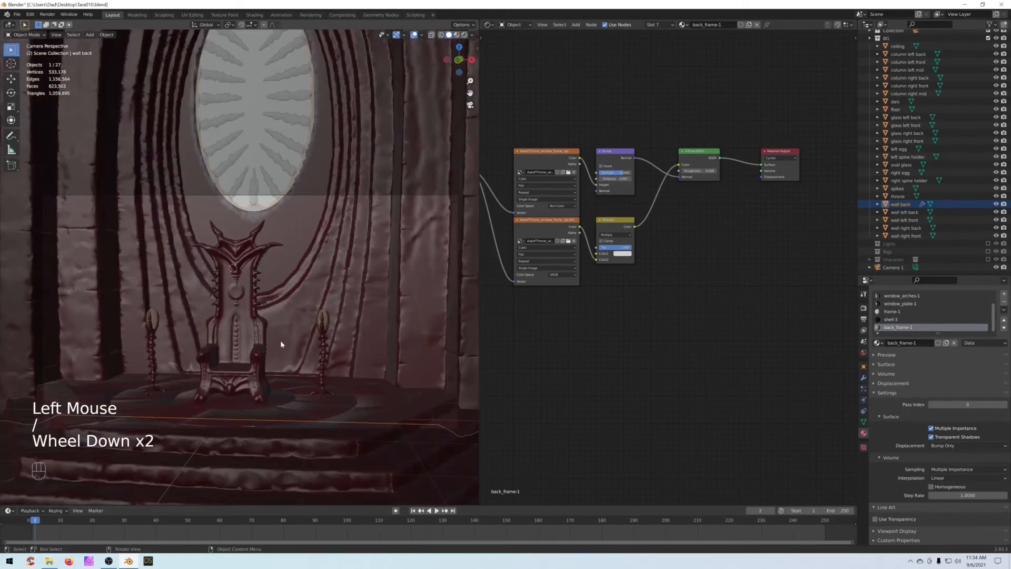
scroll(281, 345, "up", 1)
scroll(280, 343, "up", 1, "shift")
middle_click_drag(280, 343, 235, 285, "shift")
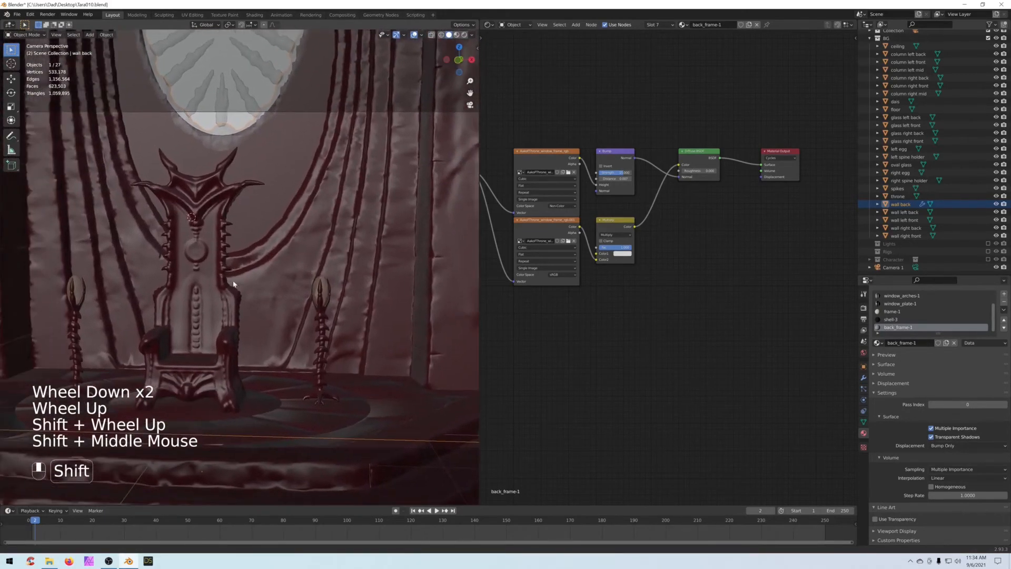
scroll(235, 284, "down", 2)
left_click_drag(480, 136, 587, 135)
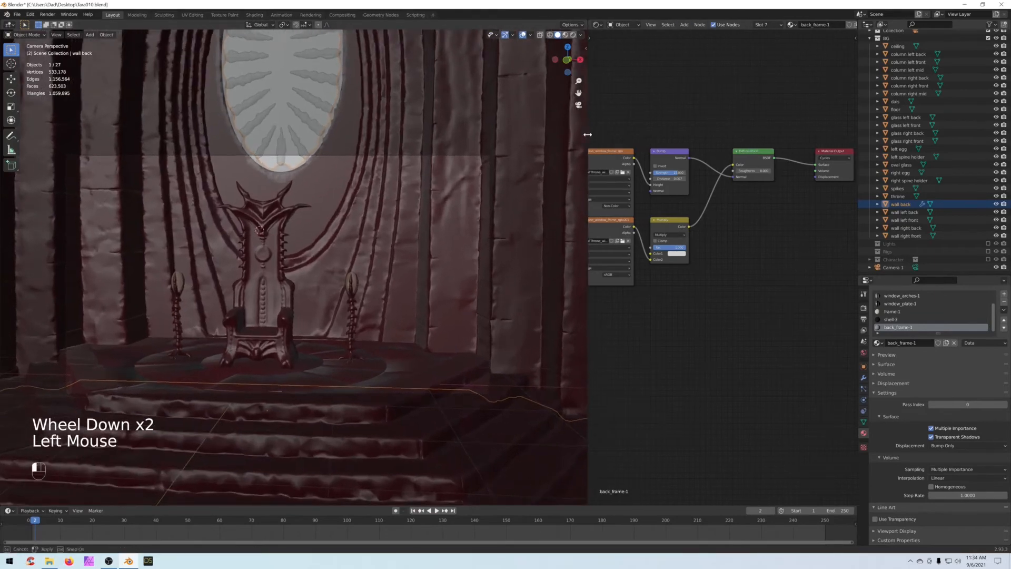
scroll(415, 226, "down", 1)
scroll(416, 226, "up", 1)
middle_click_drag(416, 225, 447, 209, "shift")
scroll(395, 216, "up", 1)
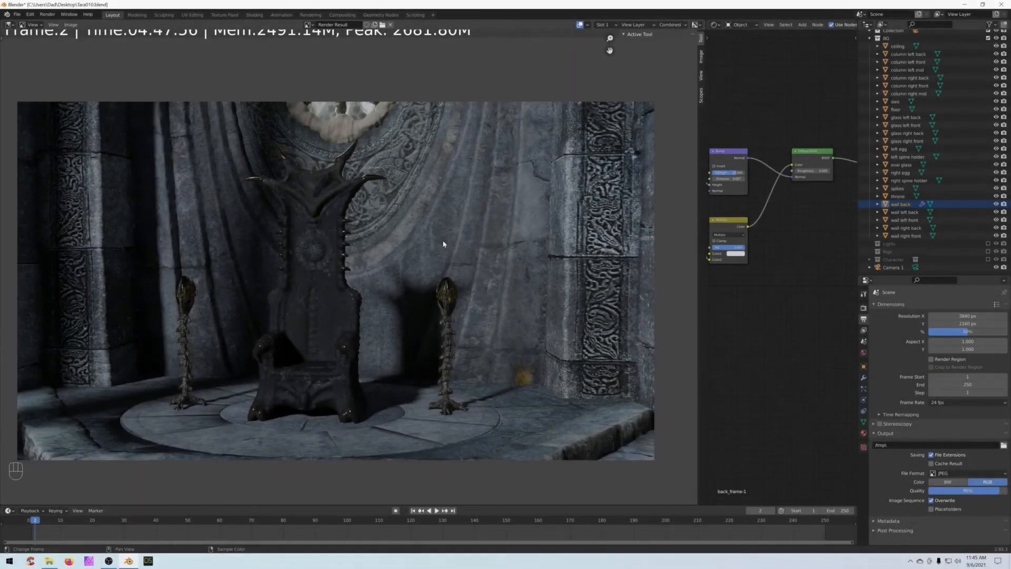
Step: Examine the finished render of the throne, back wall, columns, spine holders and mirror frame
middle_click_drag(442, 239, 444, 231)
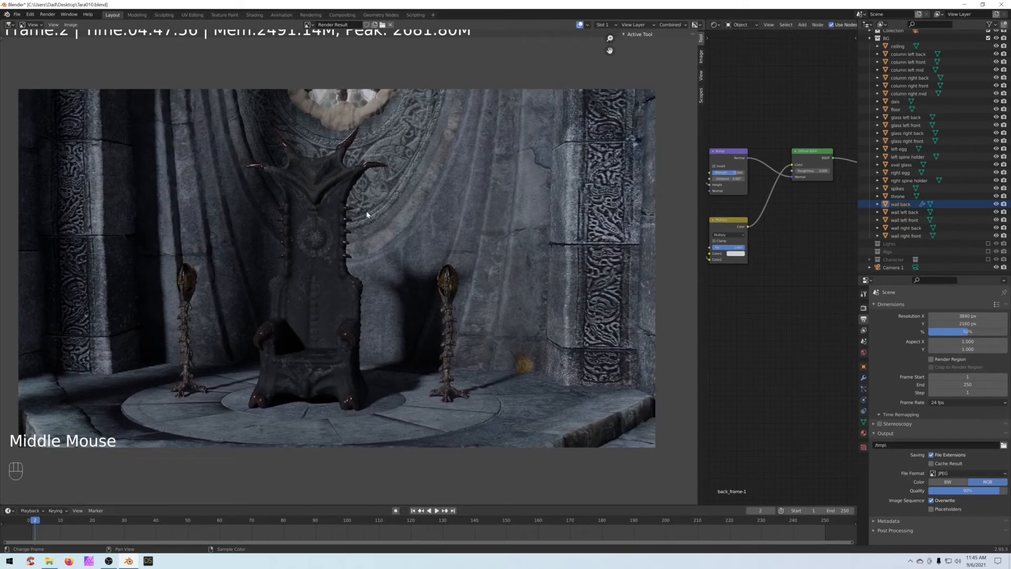
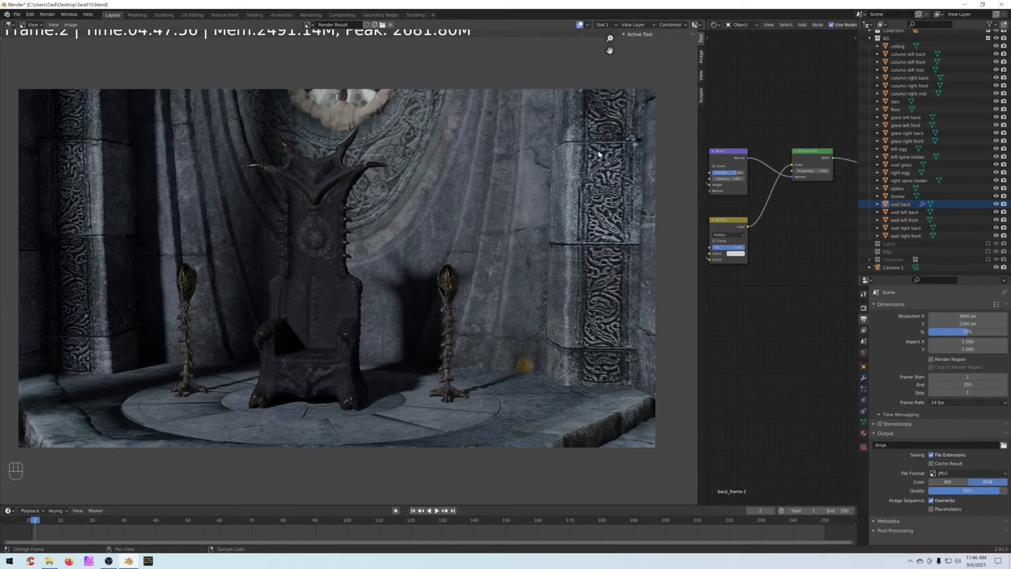
middle_click_drag(582, 216, 511, 242)
scroll(514, 248, "up", 1)
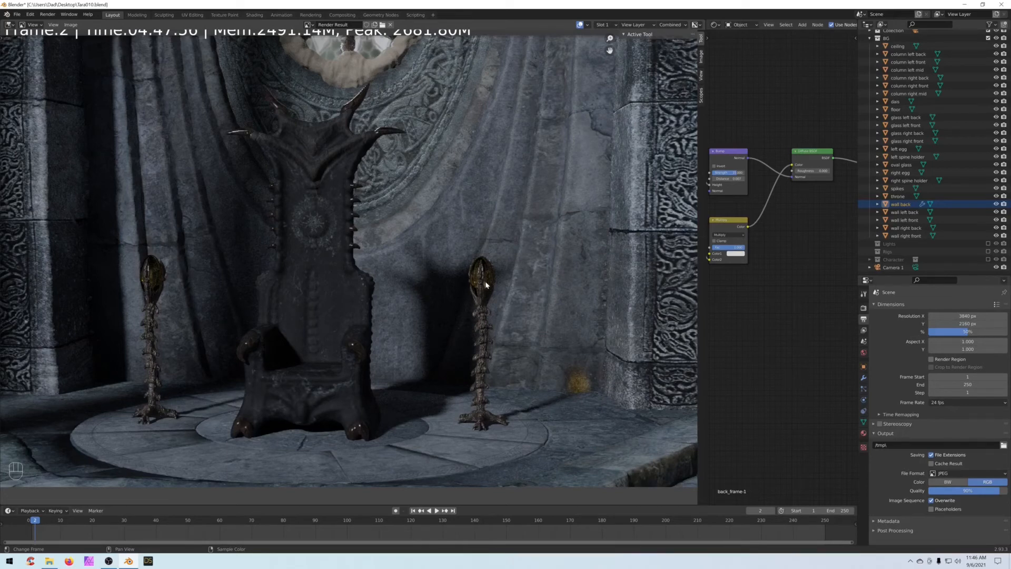
scroll(484, 282, "down", 1)
scroll(486, 285, "up", 1)
middle_click_drag(457, 224, 458, 264)
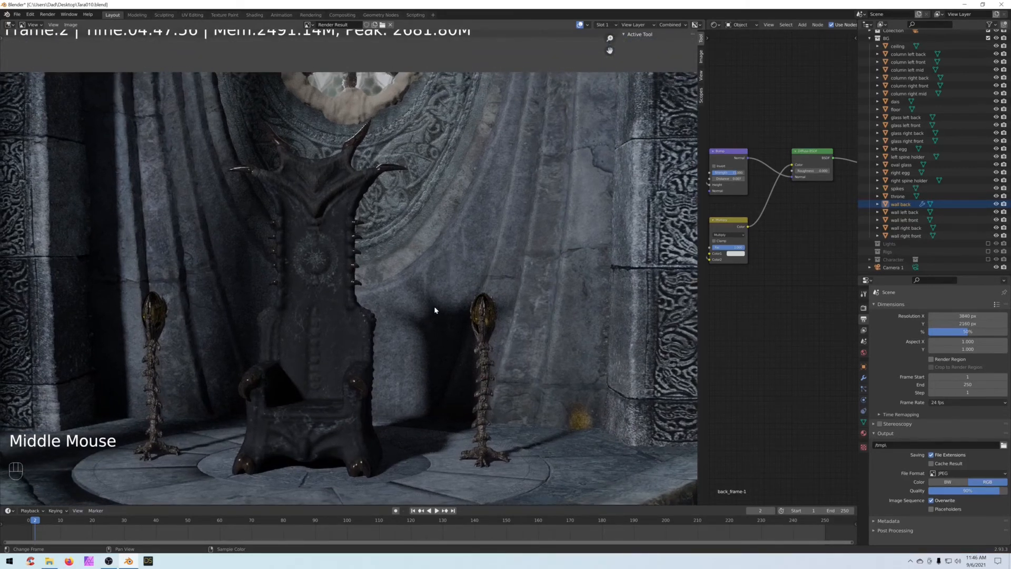
middle_click_drag(422, 186, 422, 220)
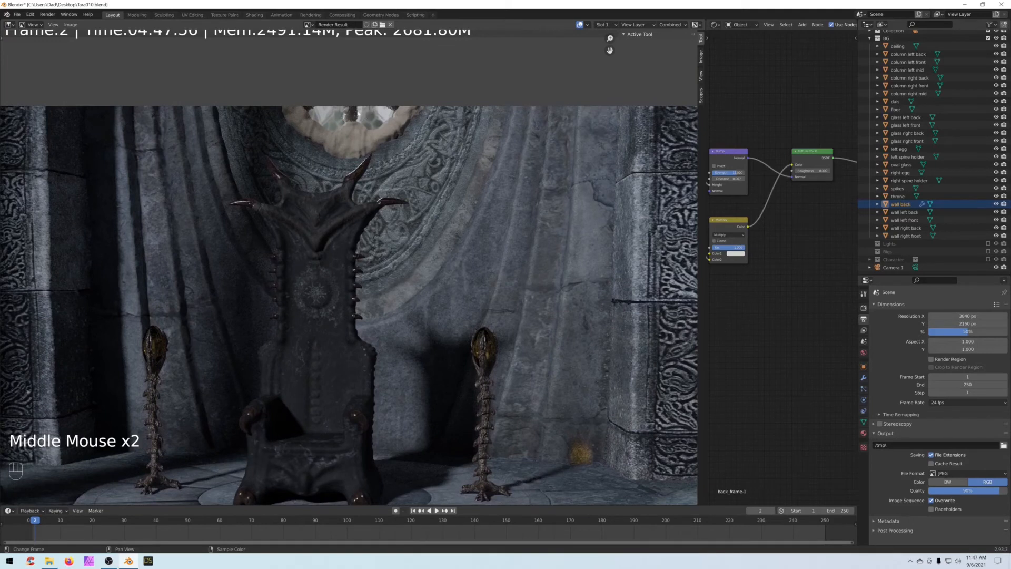
left_click(346, 110)
scroll(347, 264, "down", 2)
middle_click_drag(369, 174, 394, 173)
scroll(360, 153, "up", 2)
scroll(385, 179, "down", 1)
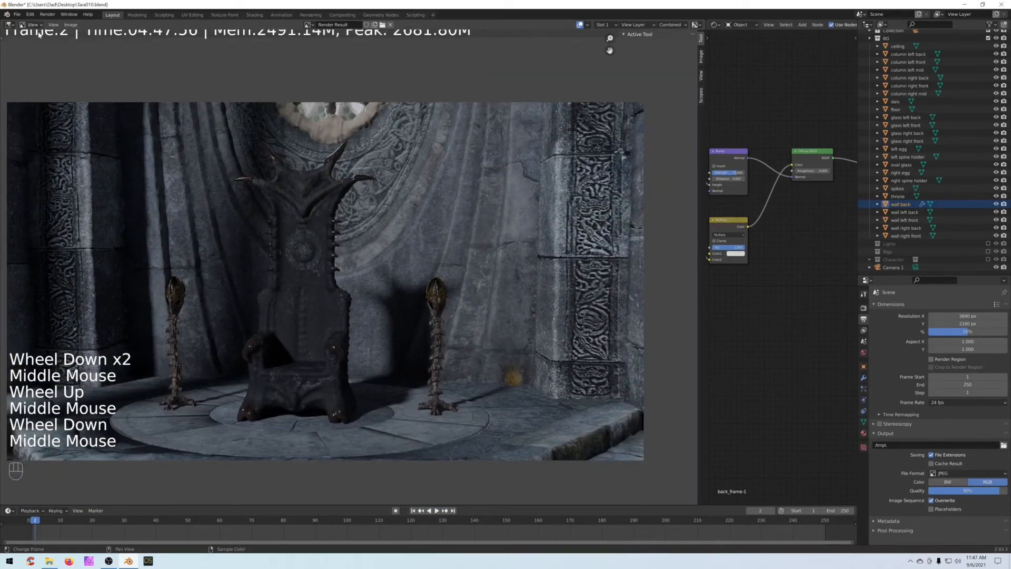
Step: Switch the render result area back to the 3D Viewport and select the spikes around the oval window
left_click(10, 26)
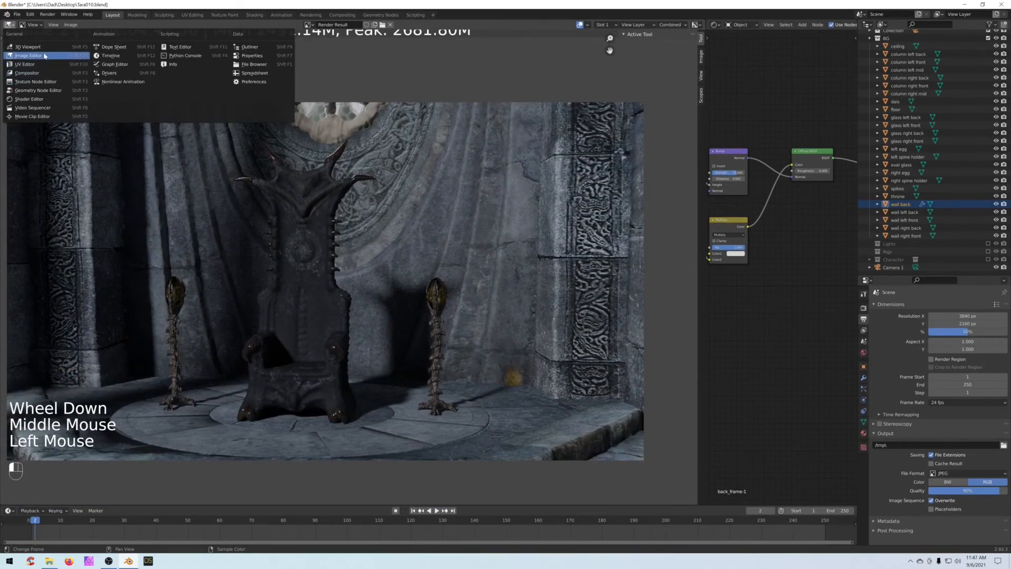
left_click(27, 47)
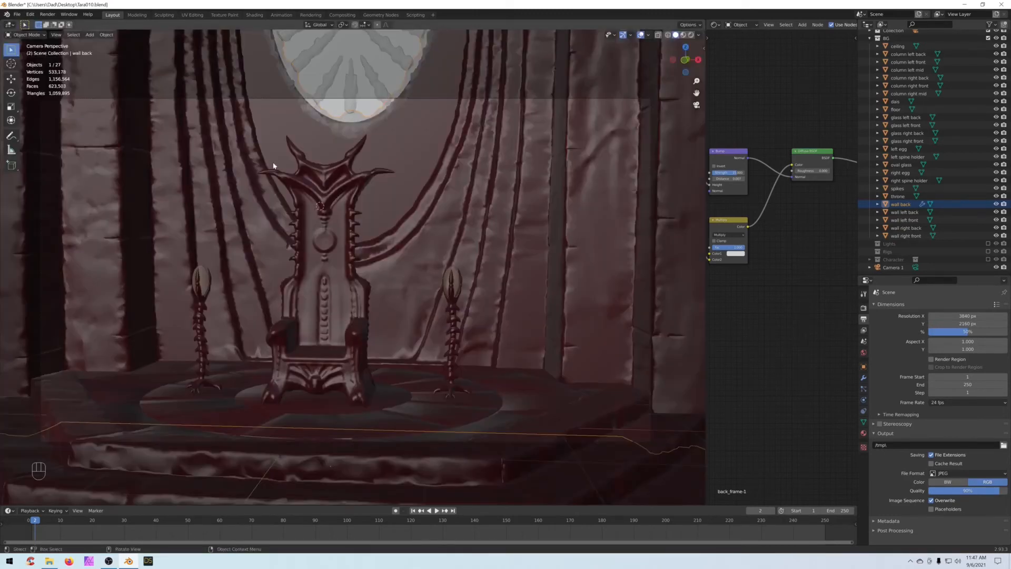
left_click(361, 116)
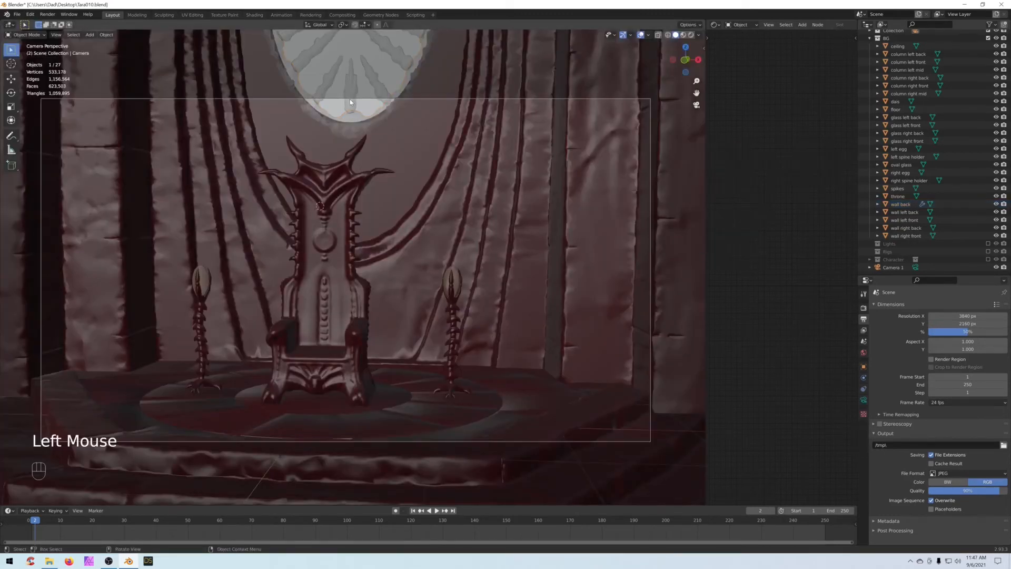
left_click(350, 106)
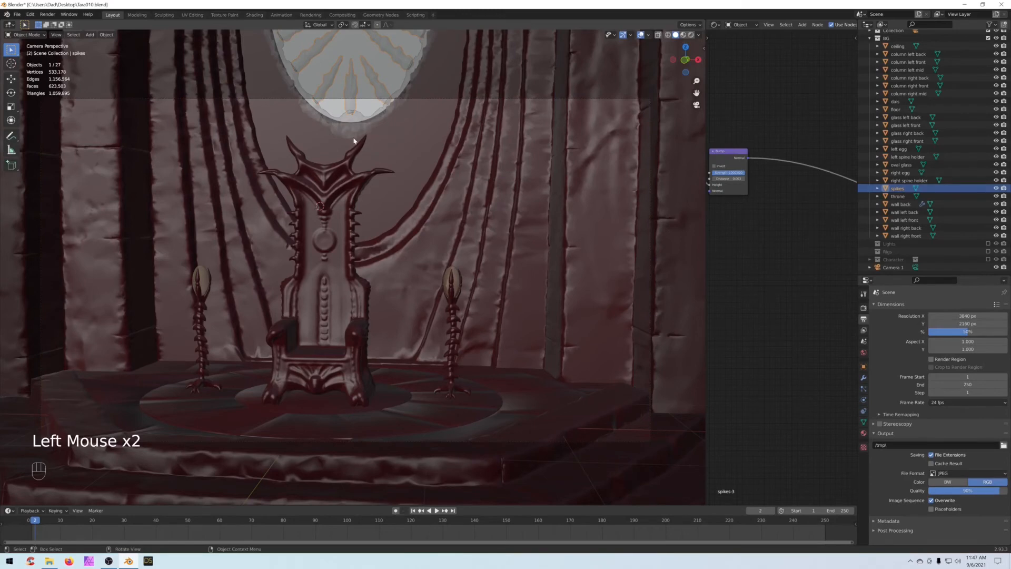
Step: Isolate the spikes in local view with rendered shading and widen the shader editor beside the viewport
key("slash")
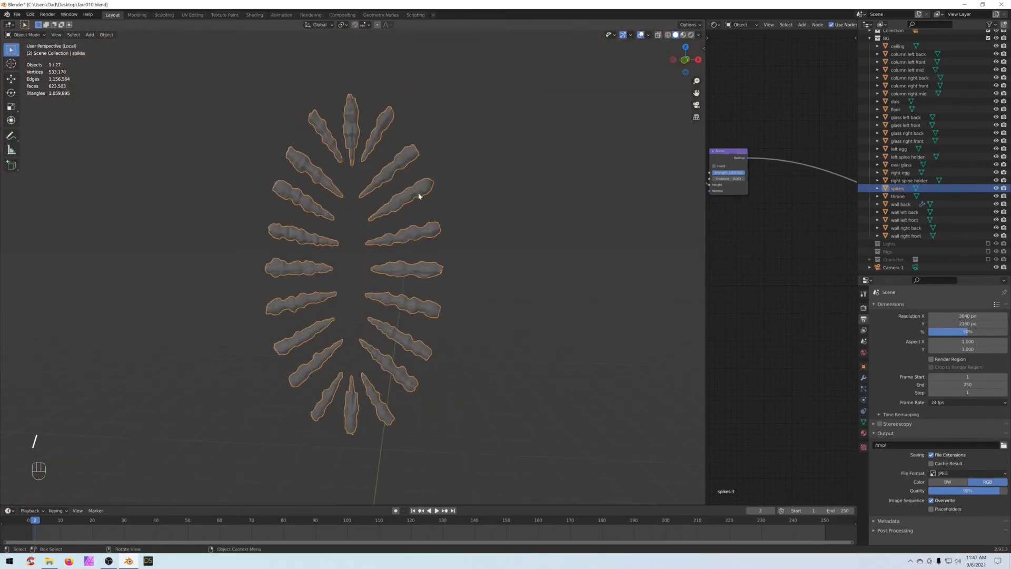
left_click(691, 34)
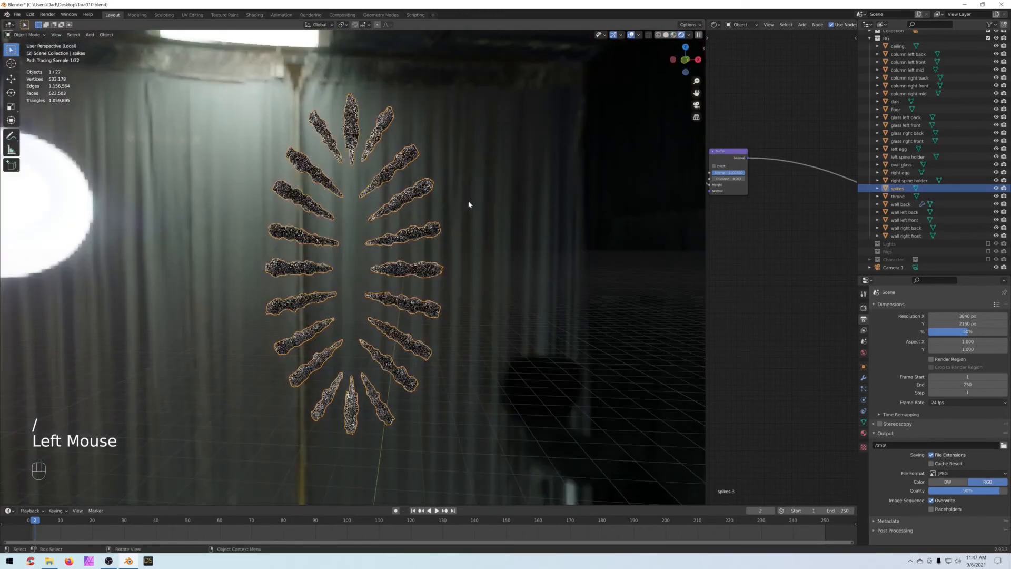
left_click_drag(706, 227, 507, 226)
scroll(382, 256, "up", 2)
scroll(625, 220, "down", 7)
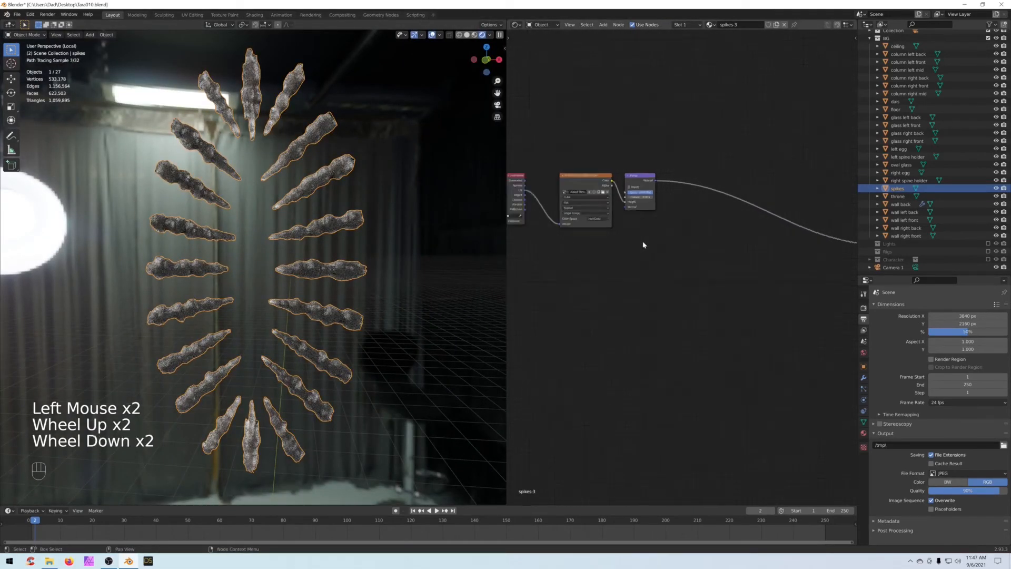
Step: Open the spikes-3 material under the spikes object and examine its node tree
middle_click_drag(751, 248, 762, 182)
left_click(877, 188)
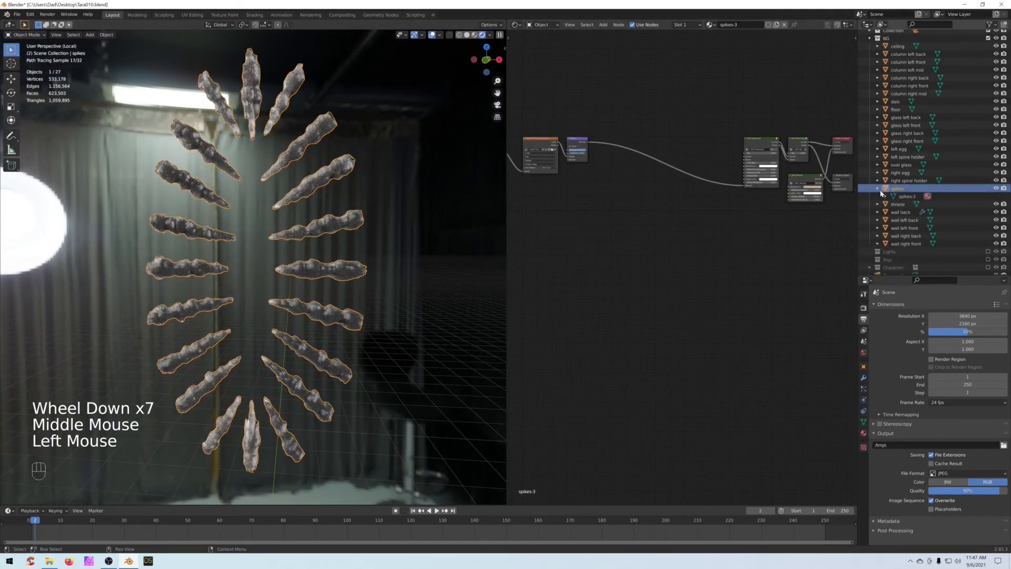
left_click(885, 196)
left_click(914, 204)
middle_click_drag(736, 216, 695, 271)
scroll(691, 264, "up", 1)
scroll(691, 264, "up", 2)
scroll(745, 255, "down", 2)
scroll(737, 230, "up", 1)
scroll(621, 263, "up", 1)
scroll(634, 241, "down", 3)
middle_click_drag(616, 229, 647, 245)
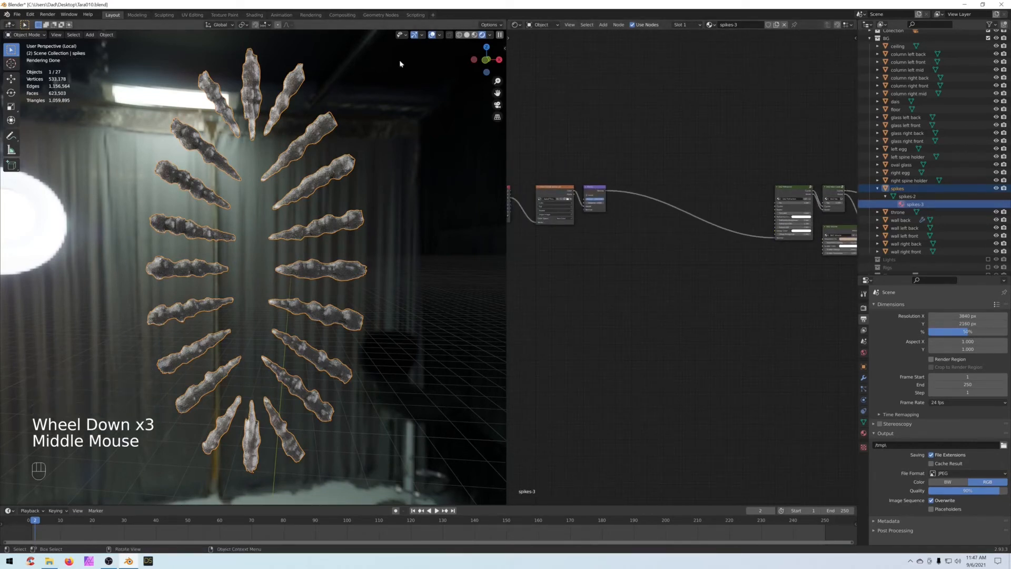
Step: Return to solid shading, leave local view, and isolate the spikes together with the back wall
left_click(468, 37)
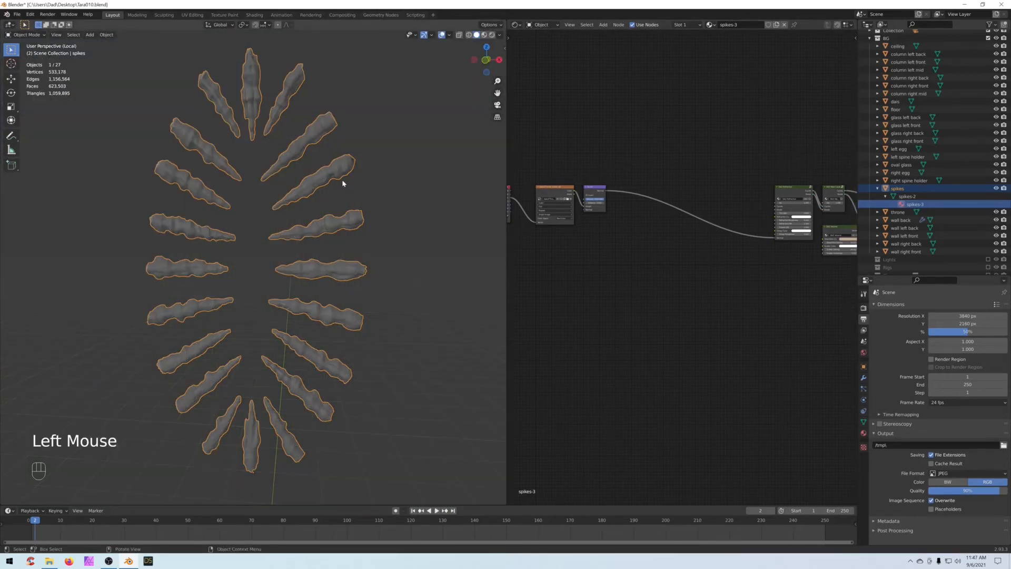
key("slash")
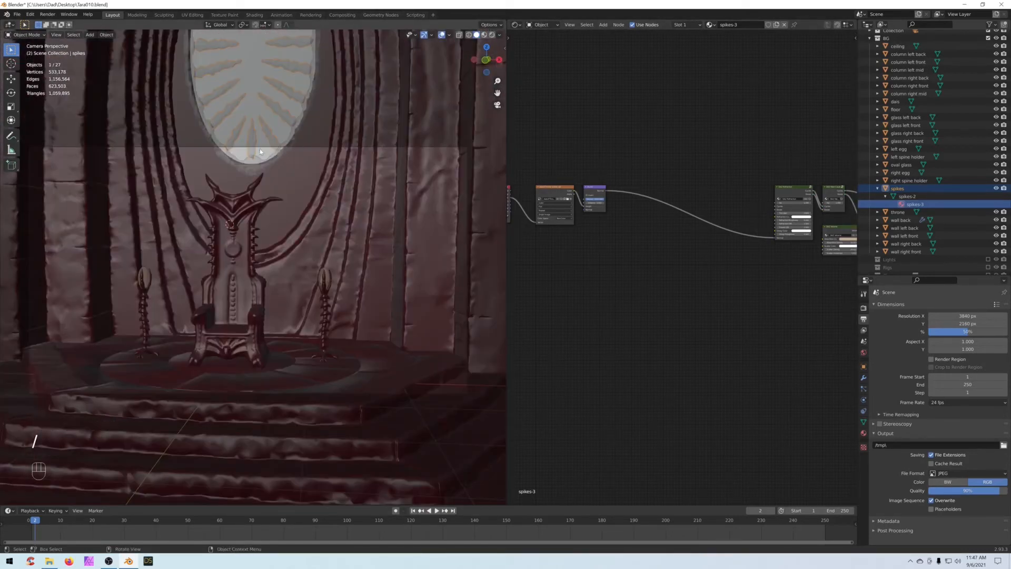
left_click(254, 162, "shift")
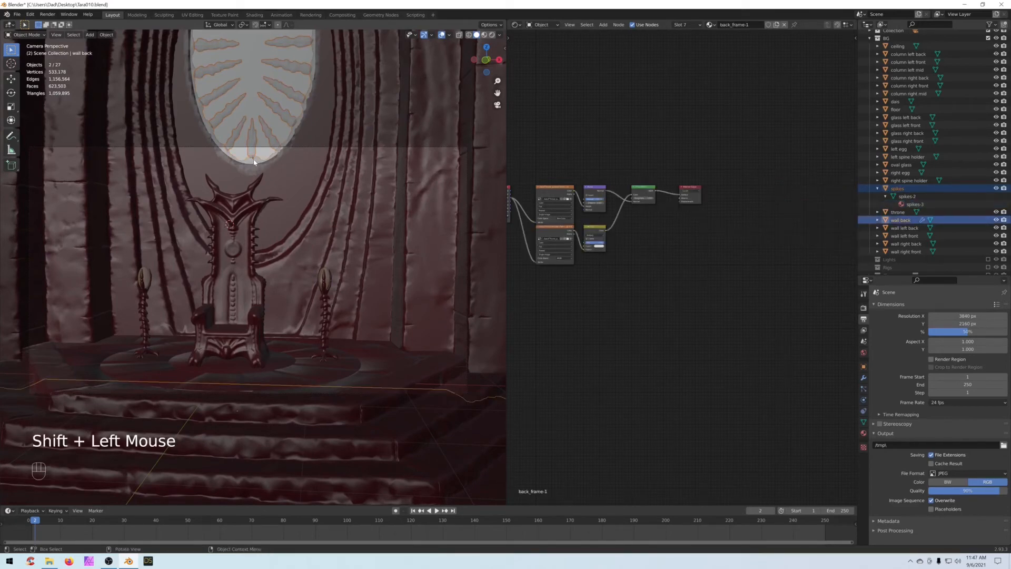
key("slash")
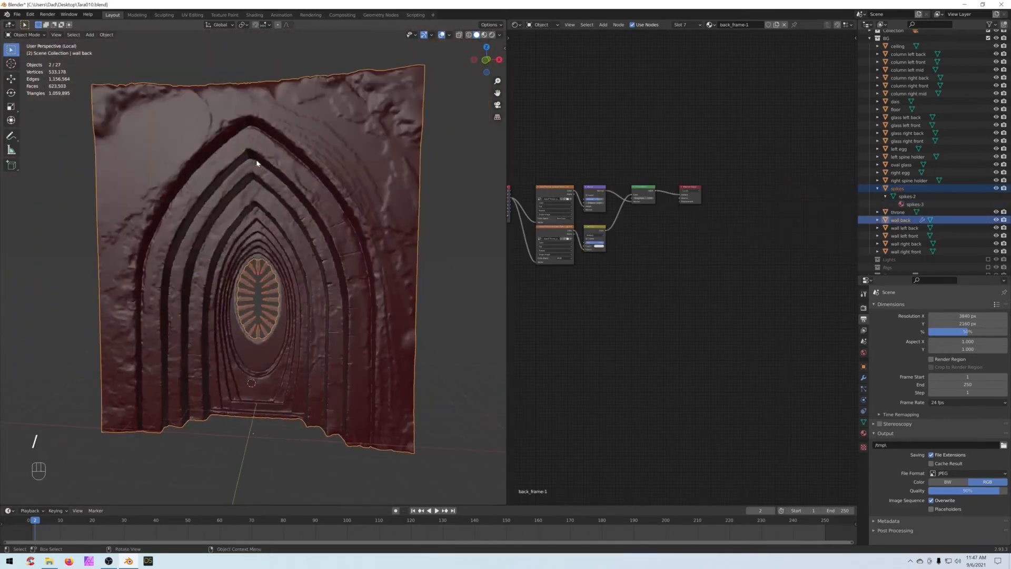
Step: Frame the oval window, select only the spikes, and set the viewport to rendered shading
scroll(270, 253, "up", 4)
middle_click_drag(271, 253, 262, 235, "shift")
scroll(279, 221, "up", 1)
scroll(279, 222, "up", 1)
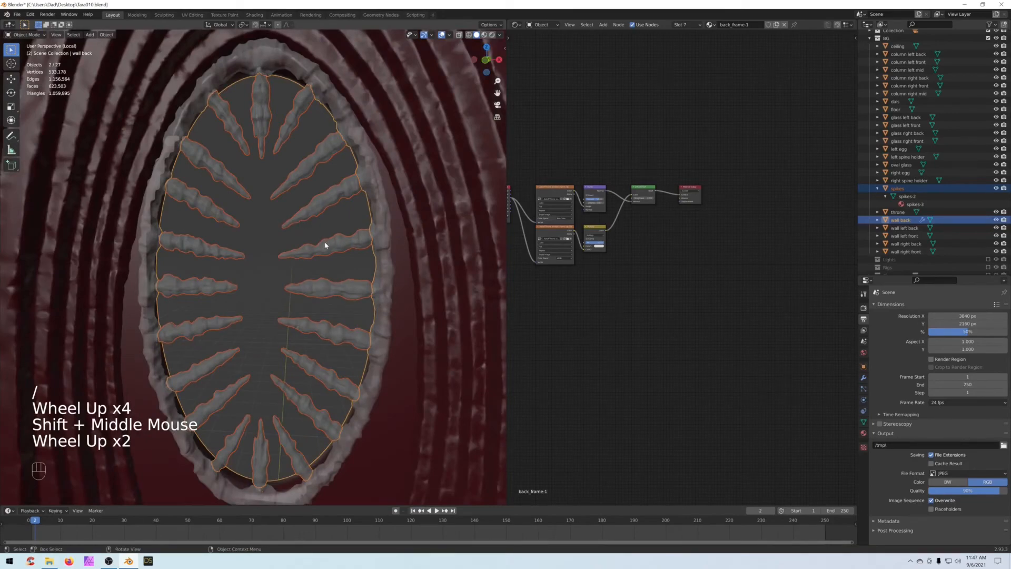
left_click(323, 252)
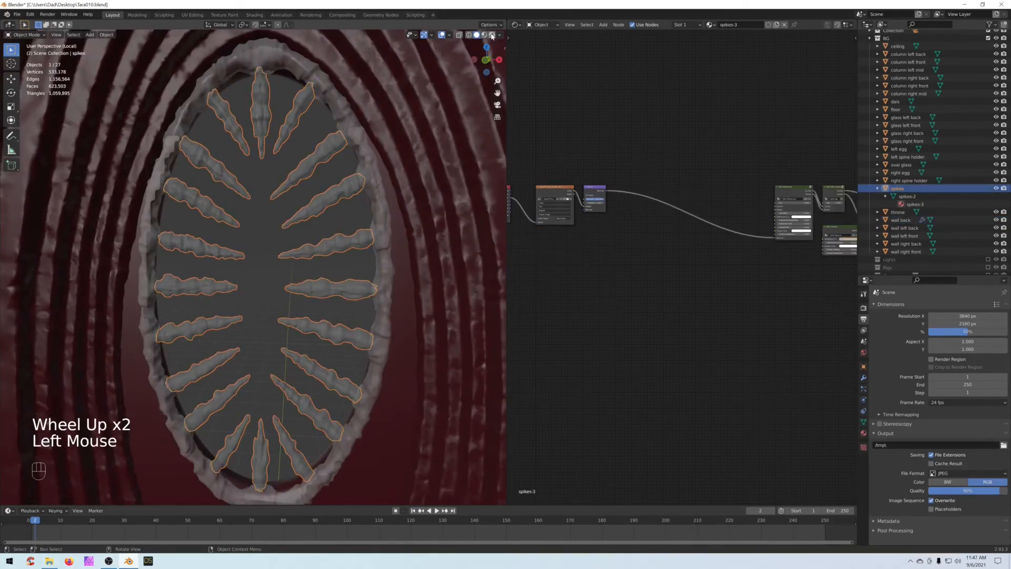
left_click(491, 35)
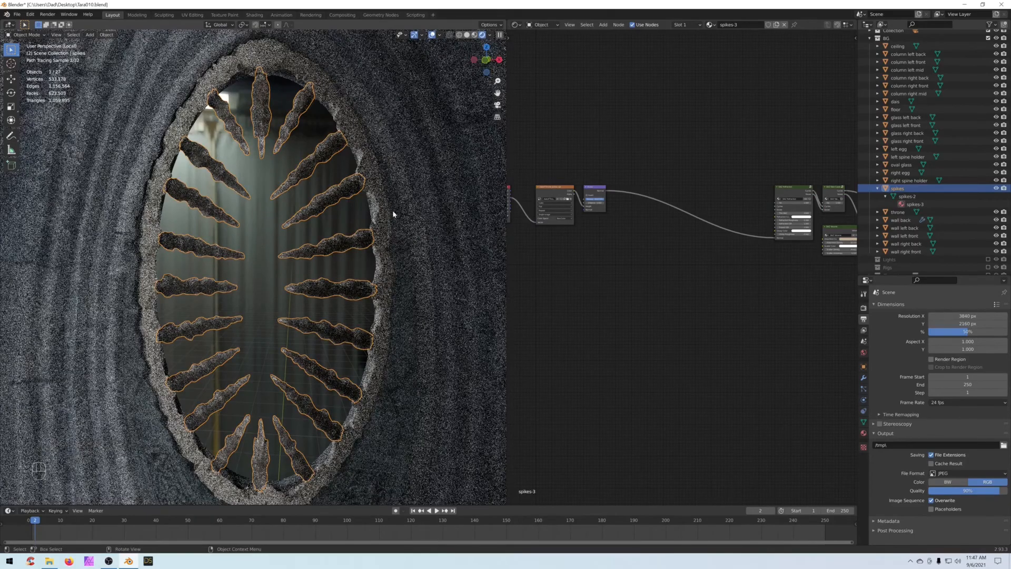
middle_click_drag(376, 216, 295, 228)
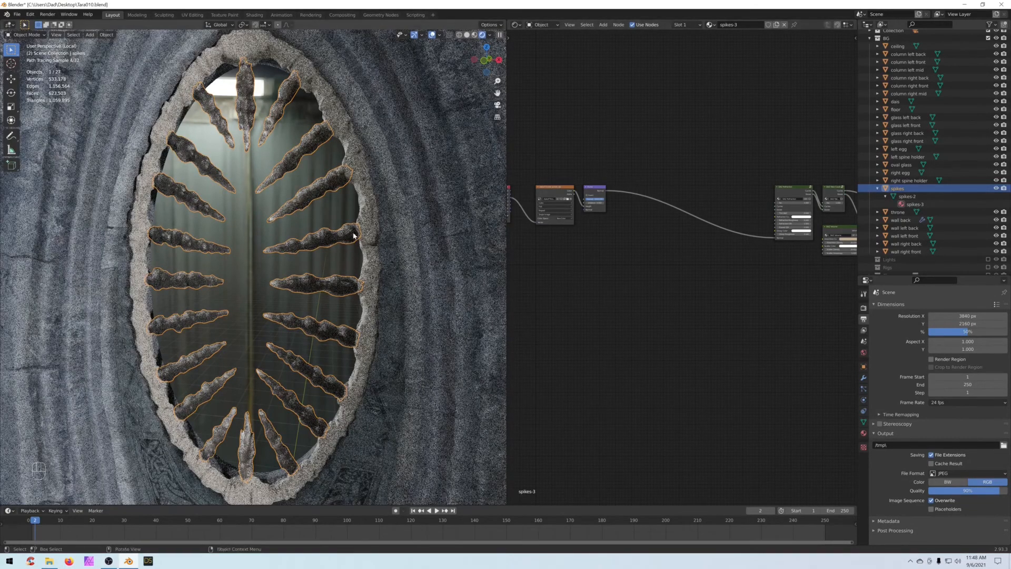
Step: Select the back wall and open its frame-1 material in the shader editor
left_click(370, 247)
scroll(605, 230, "down", 2)
middle_click_drag(632, 233, 716, 228)
scroll(684, 221, "up", 5)
scroll(684, 222, "up", 1)
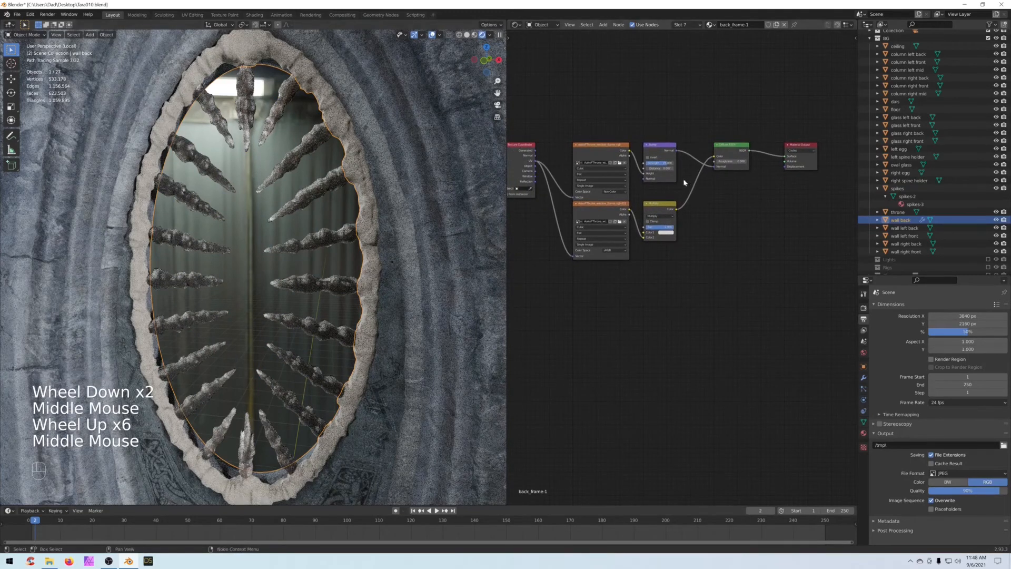
left_click(878, 220)
scroll(899, 232, "down", 2)
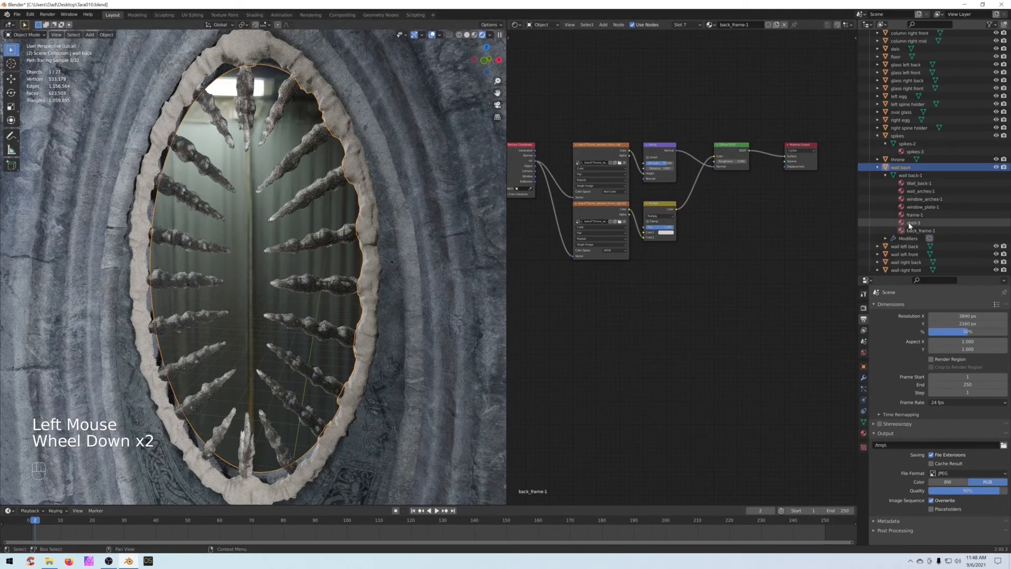
left_click(918, 222)
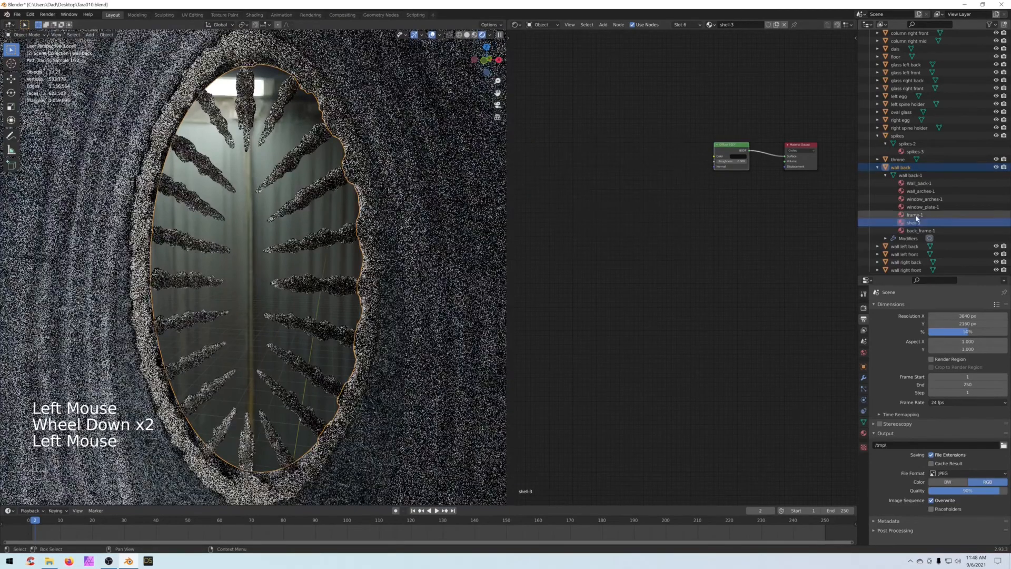
left_click(915, 215)
middle_click_drag(850, 244, 813, 111)
scroll(736, 235, "down", 3)
scroll(788, 221, "down", 2)
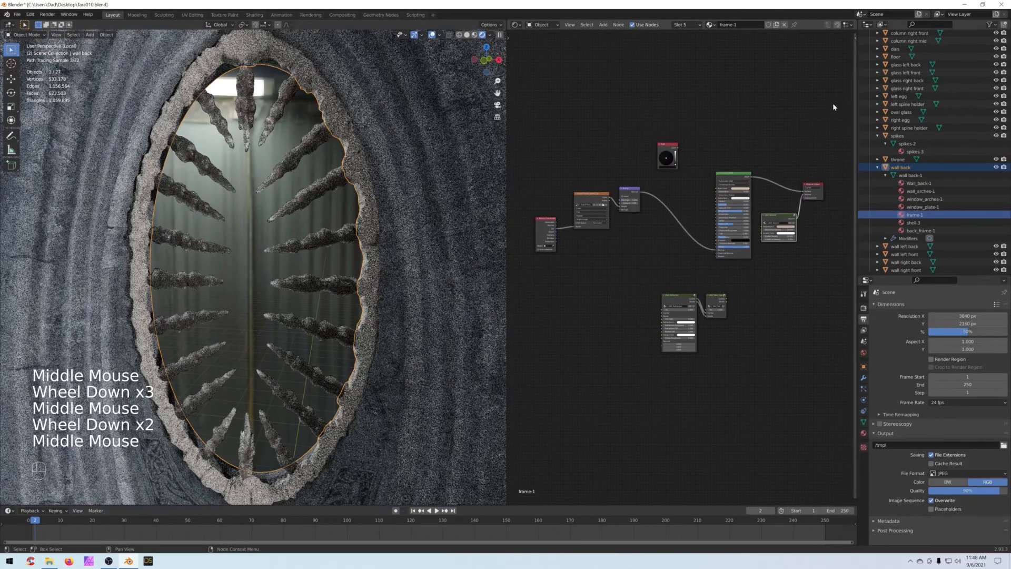
Step: Copy the frame-1 material's RGB, Bump, Principled BSDF, volume group and Material Output nodes
scroll(813, 125, "up", 1)
left_click(829, 113)
left_click_drag(829, 112, 626, 258)
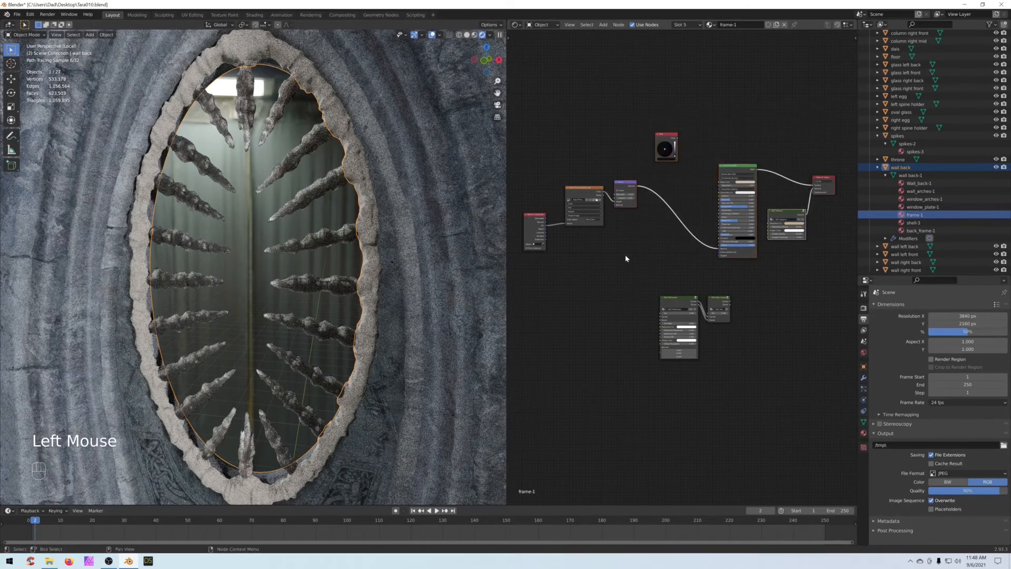
key("ctrl+c")
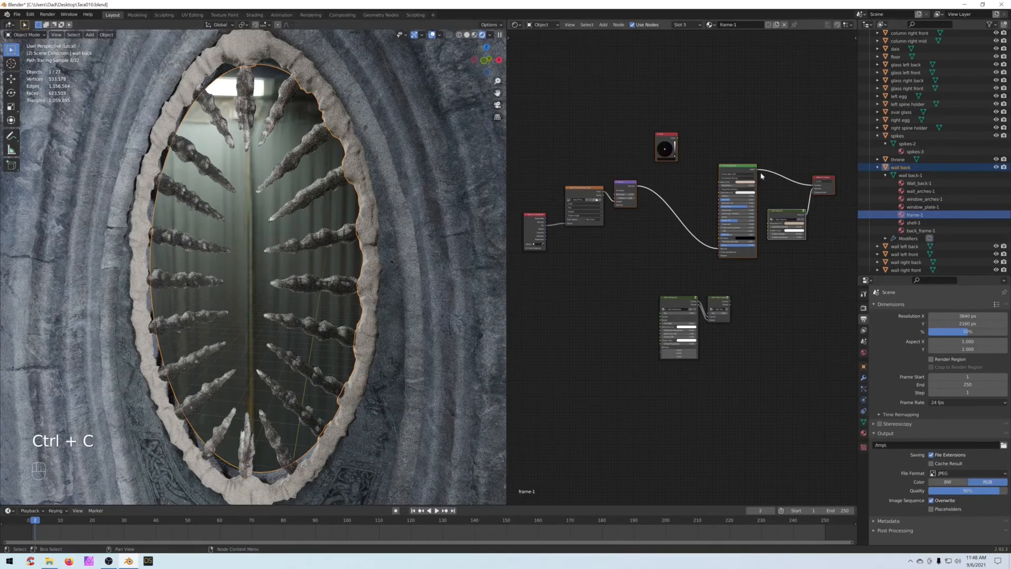
Step: In the spikes-3 material, move the shader groups below the tree, cut their links and delete the second Material Output
left_click(914, 151)
scroll(695, 221, "down", 2)
middle_click_drag(695, 221, 710, 233)
scroll(709, 233, "up", 2)
left_click(726, 269)
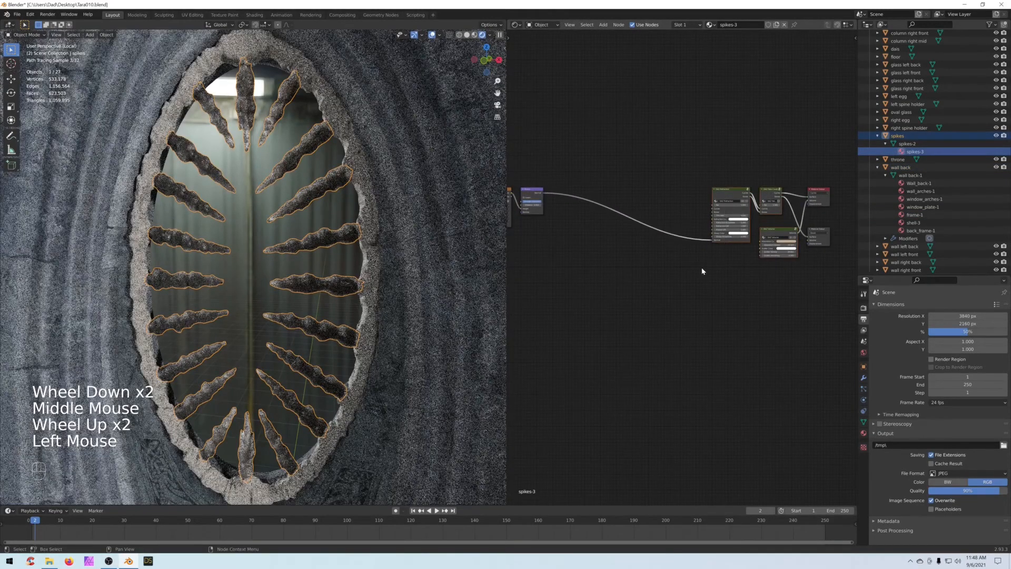
key("g")
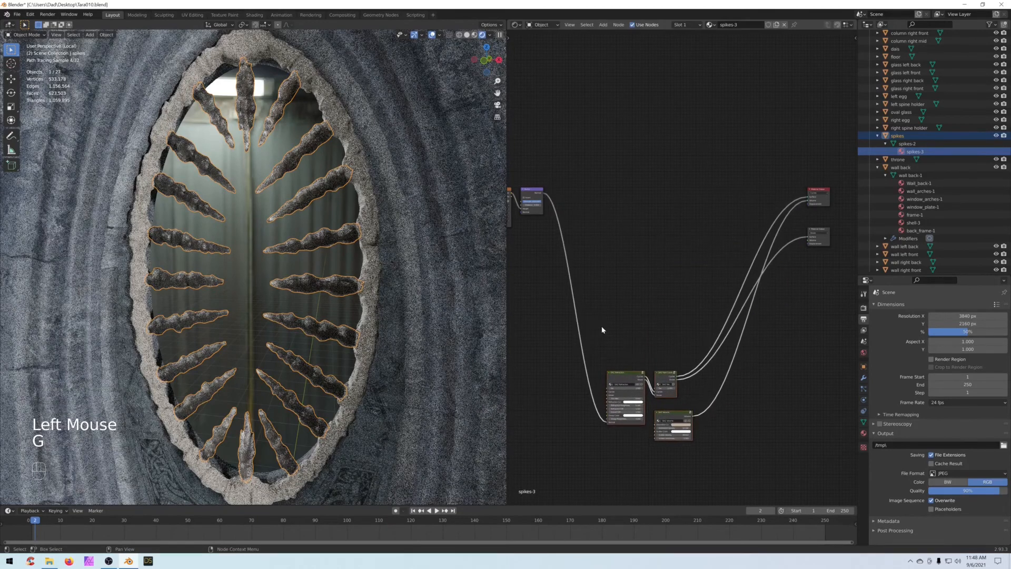
key("ctrl")
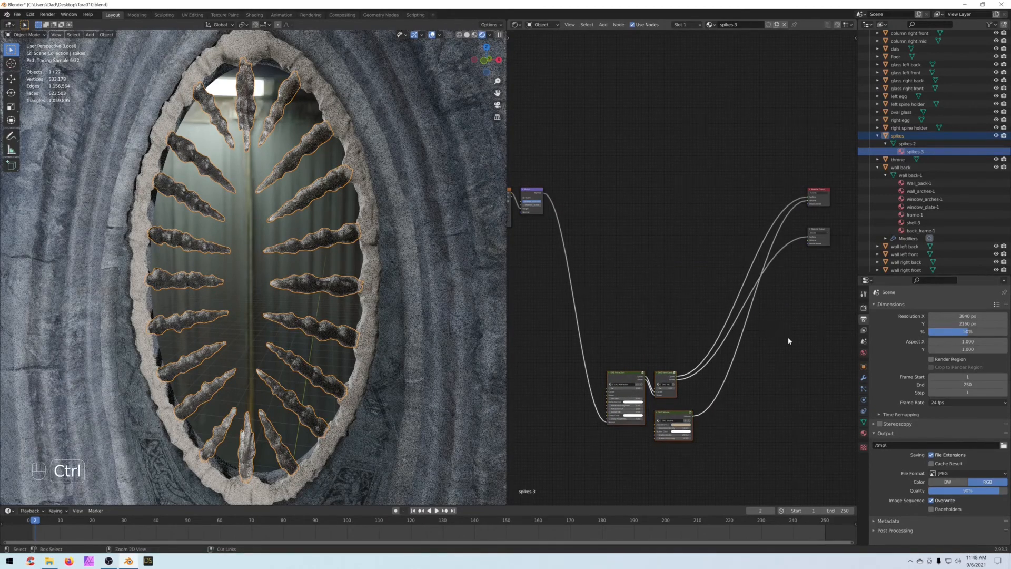
left_click_drag(789, 341, 532, 294, "ctrl")
mouse_move(529, 274)
right_mouse_down("ctrl")
mouse_move(591, 279)
mouse_move(755, 345)
right_mouse_up("ctrl")
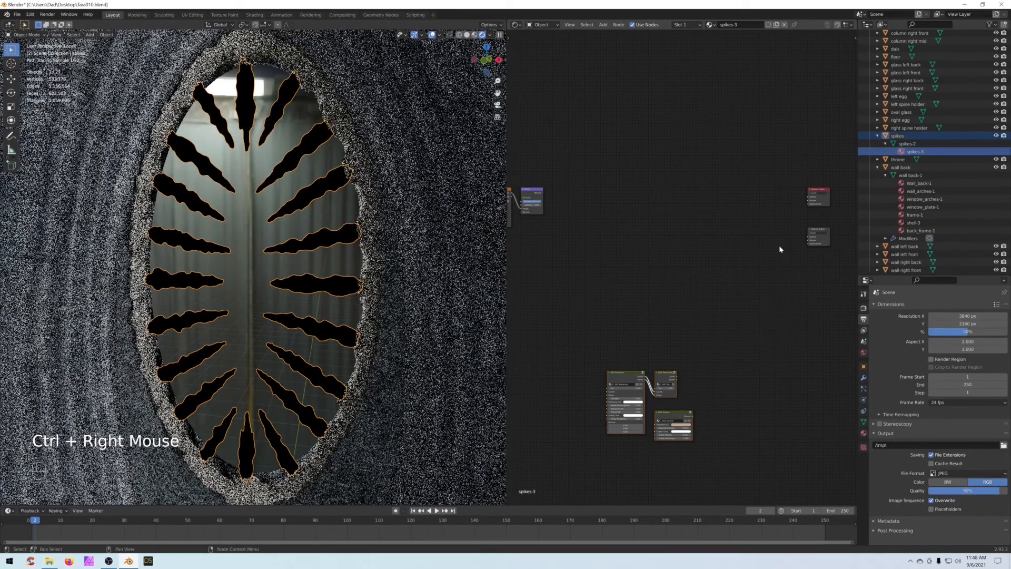
left_click(819, 235)
key("Delete")
Step: Paste the frame nodes into the spikes-3 material and delete the original unconnected Material Output
middle_click_drag(638, 225, 665, 236)
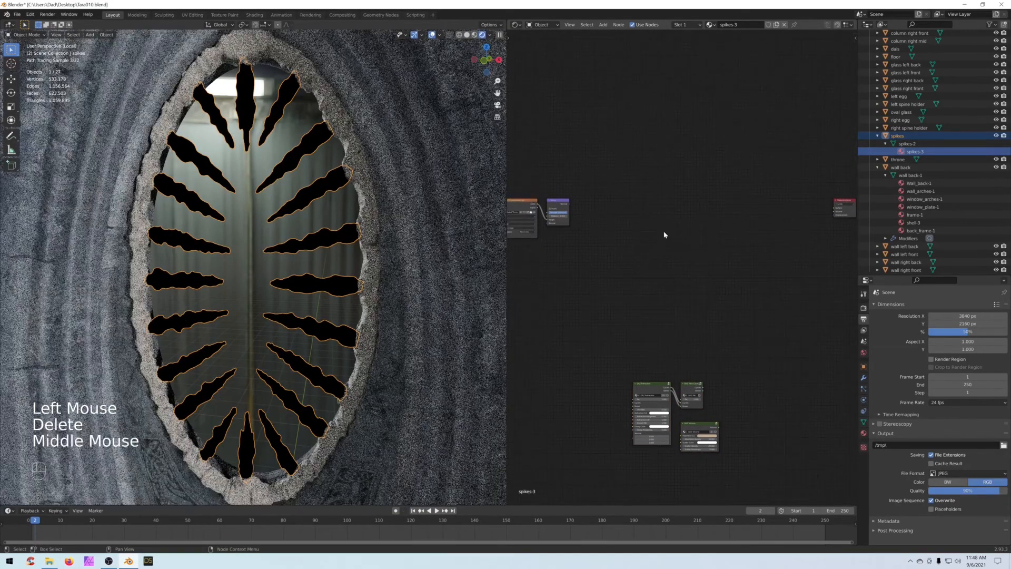
left_click(672, 221)
key("ctrl+v")
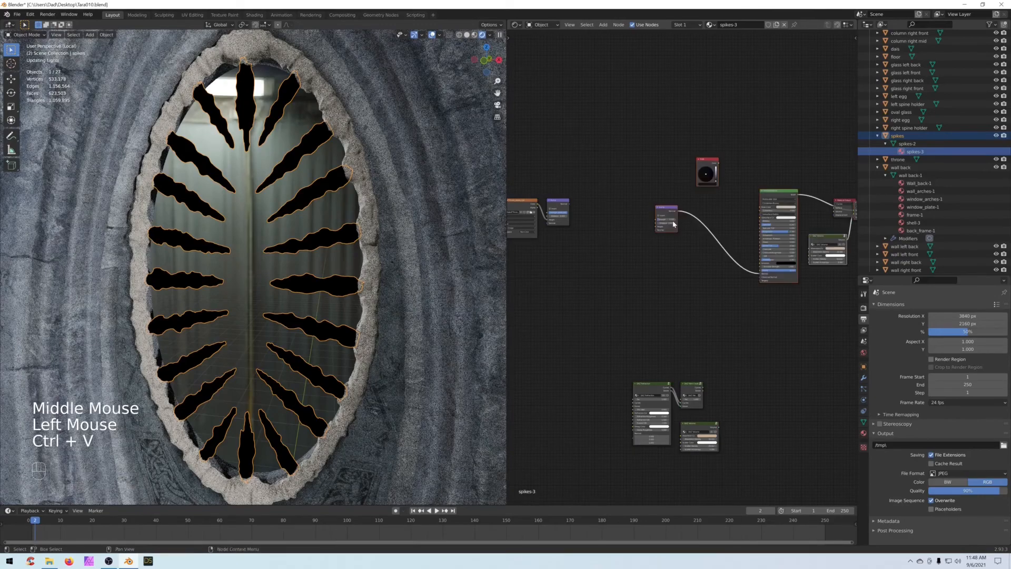
middle_click_drag(743, 180, 652, 186)
mouse_move(779, 208)
left_mouse_down()
mouse_move(792, 199)
mouse_move(765, 212)
mouse_move(717, 202)
left_mouse_up()
left_click_drag(739, 192, 780, 225)
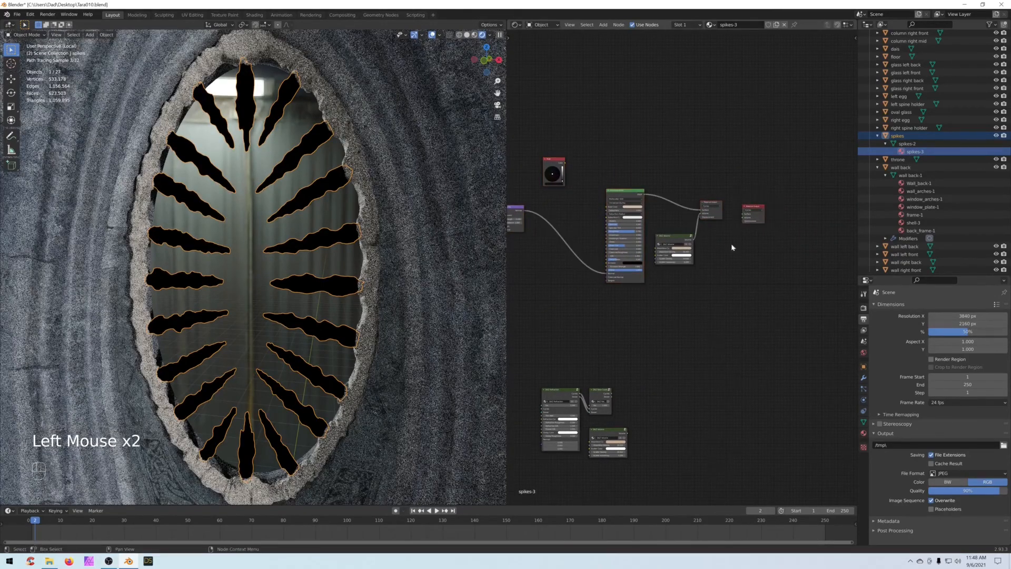
key("Delete")
Step: Link the spikes' image texture to the pasted Bump node's Height and delete the old Bump node
middle_click_drag(632, 247, 729, 251)
middle_click_drag(639, 279, 670, 281)
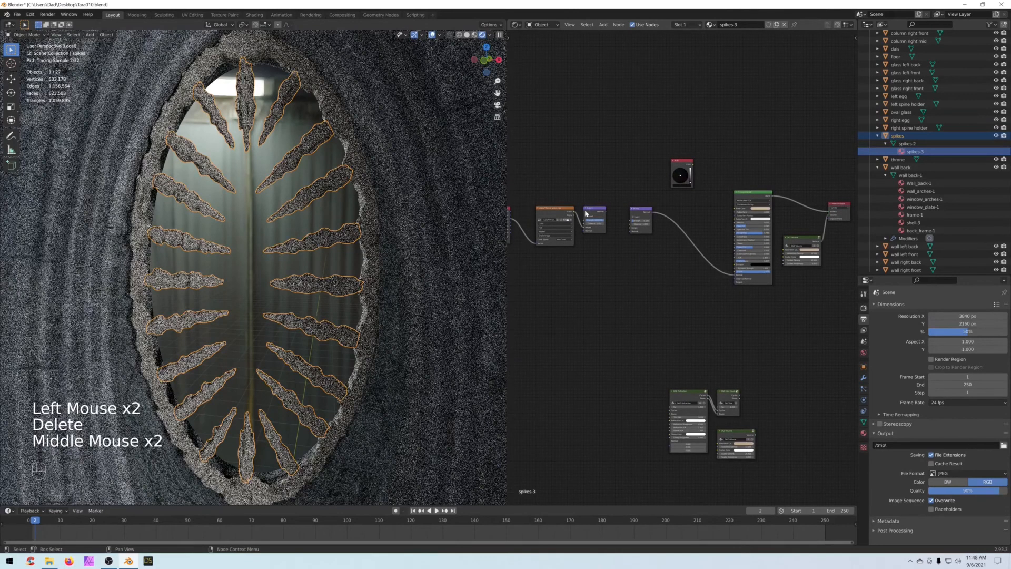
left_click_drag(584, 211, 629, 228)
left_click(596, 208)
key("Delete")
scroll(600, 219, "up", 2)
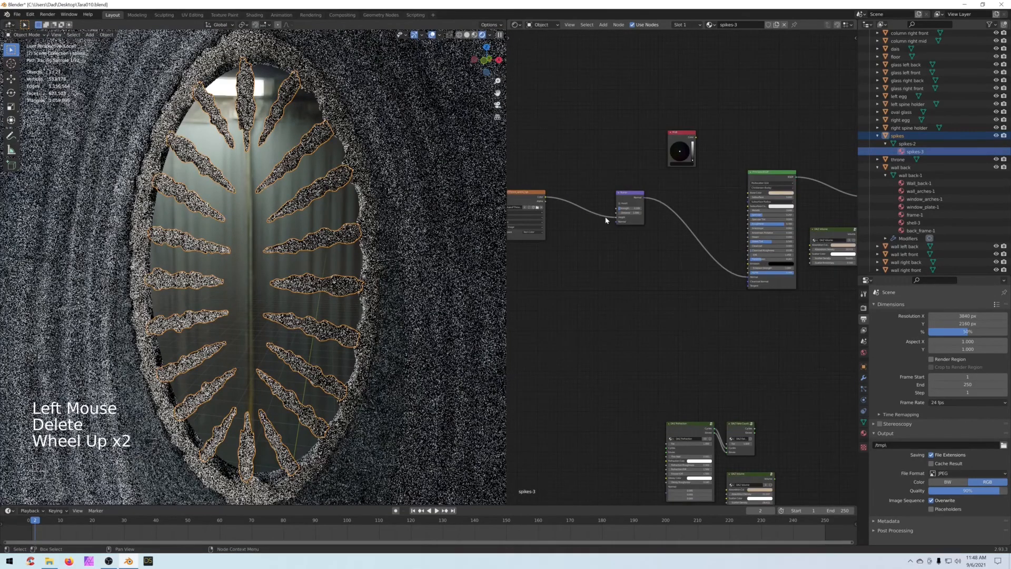
middle_click_drag(601, 219, 651, 228)
middle_click_drag(619, 275, 519, 247)
scroll(567, 293, "down", 2)
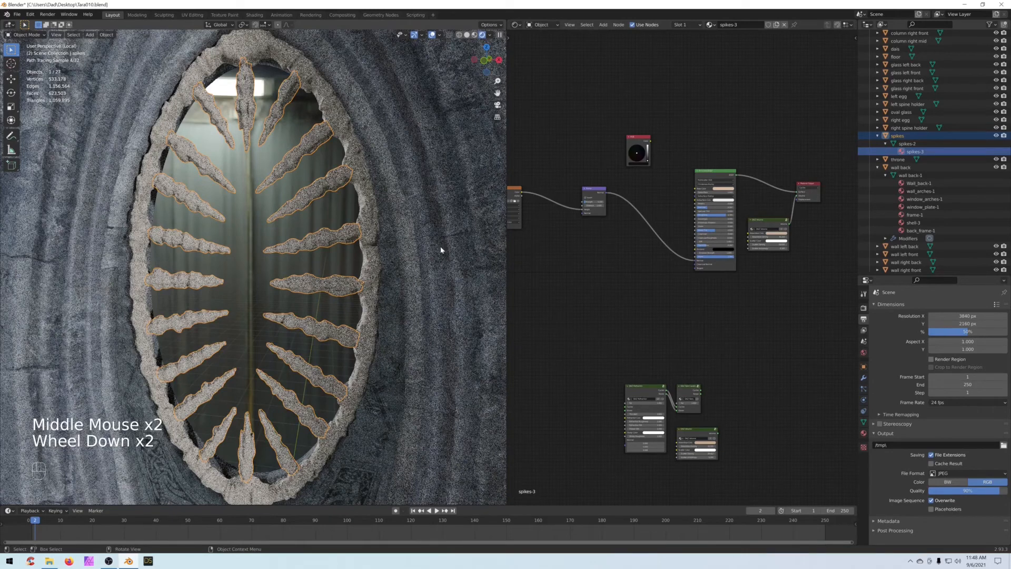
Step: Sample the Principled BSDF's base color into the spikes material's RGB node with the eyedropper
scroll(648, 295, "down", 2)
middle_click_drag(647, 295, 621, 327)
scroll(621, 327, "up", 5)
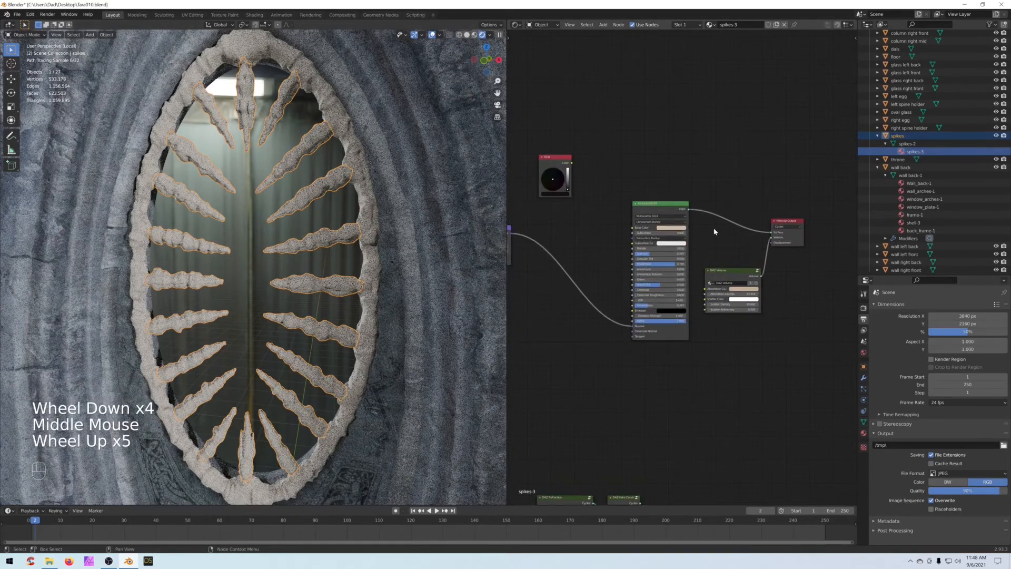
middle_click_drag(715, 231, 727, 257)
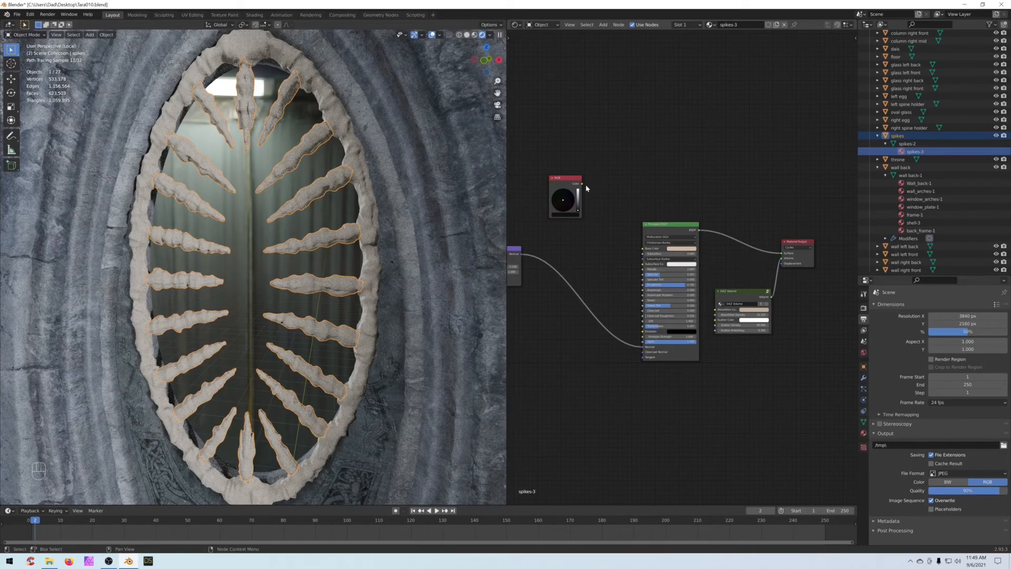
left_click(568, 213)
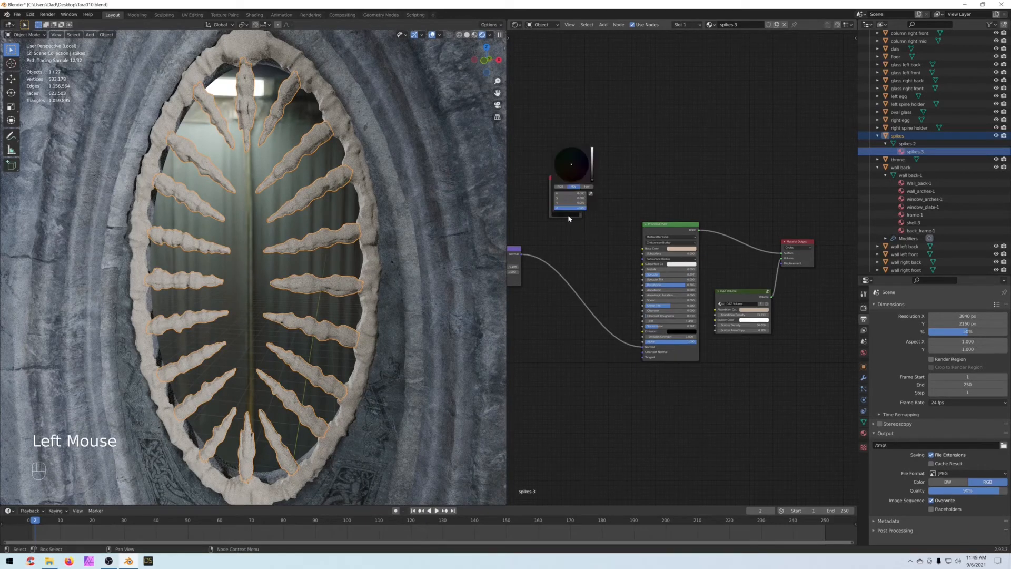
left_click(590, 193)
left_click(670, 250)
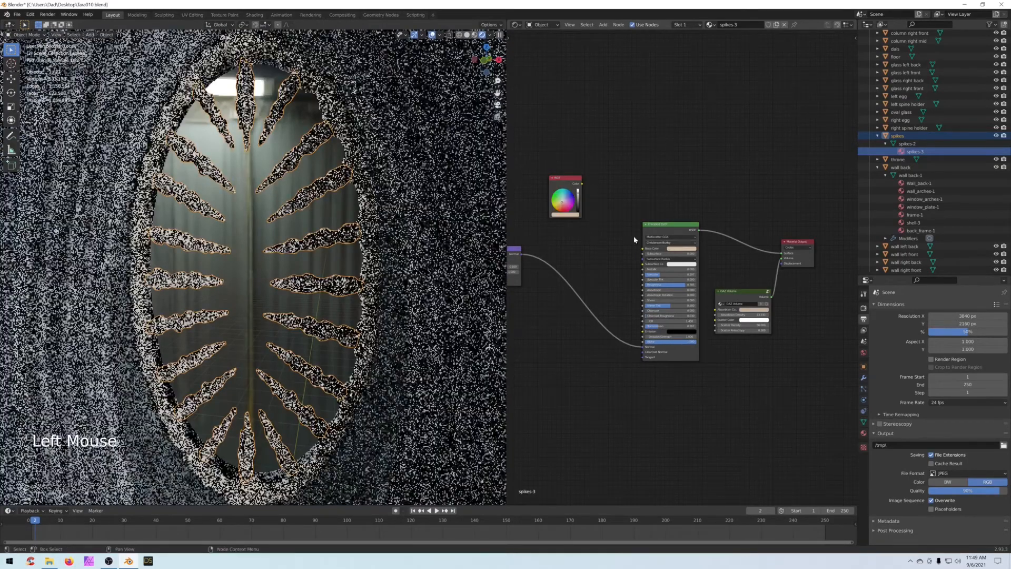
Step: Darken the RGB node's color and link it to the Principled BSDF's Base Color
left_click(567, 214)
left_click(589, 192)
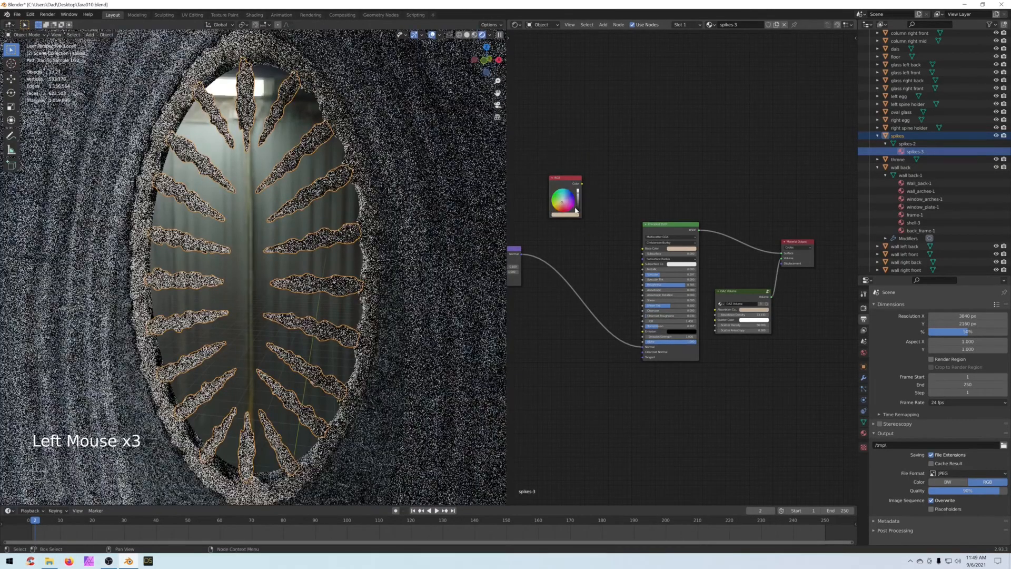
left_click(579, 202)
left_click_drag(581, 184, 647, 252)
middle_click_drag(647, 160, 661, 185)
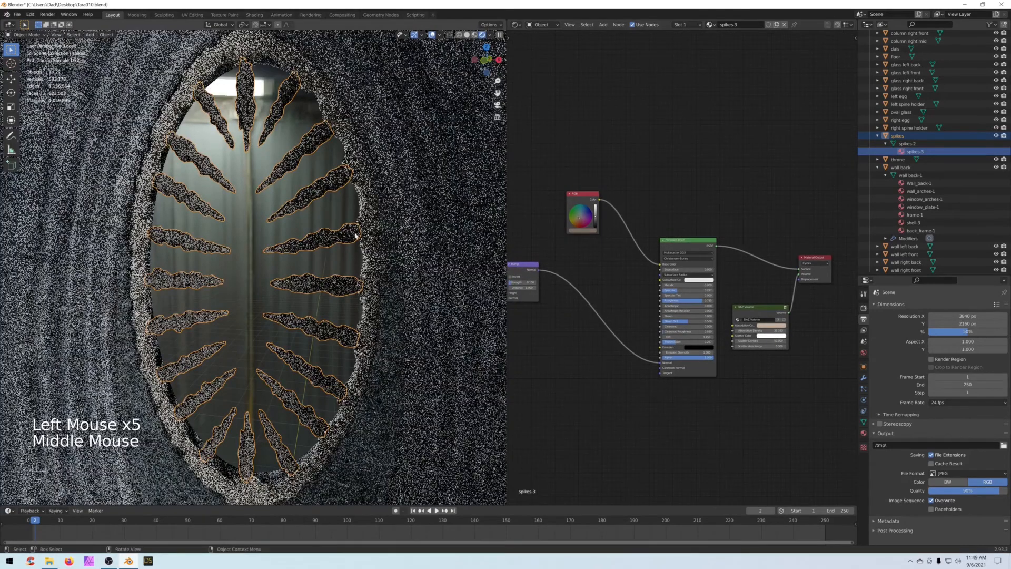
Step: Rearrange the Principled BSDF and DAZ Volume nodes in the spikes material to tidy the layout
left_click_drag(756, 307, 758, 305)
left_click_drag(681, 240, 660, 220)
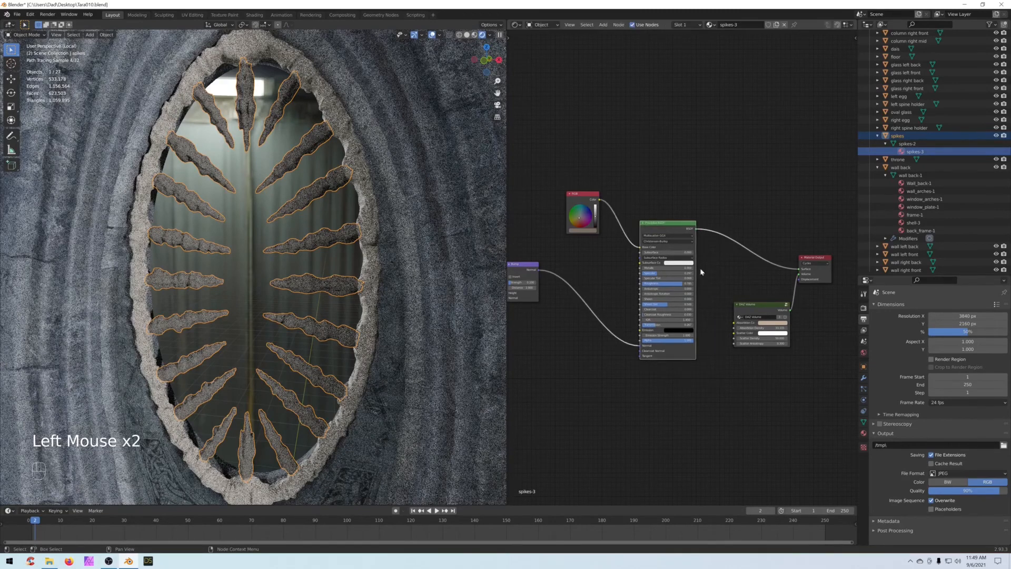
left_click_drag(758, 304, 742, 287)
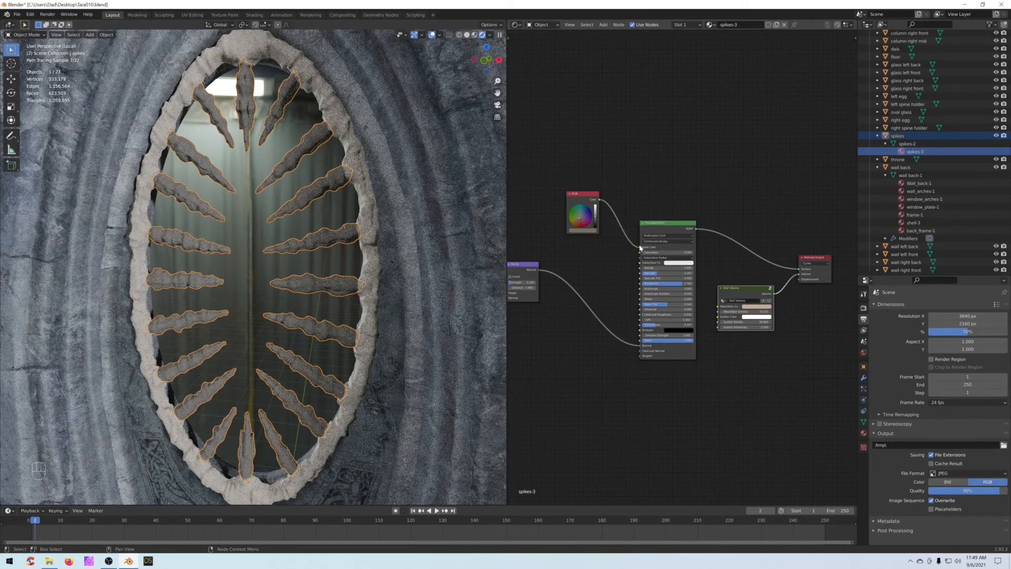
Step: Try feeding the RGB node into the DAZ Volume's absorption color, and move the link back to the Principled BSDF's Base Color
left_click_drag(639, 248, 617, 238)
left_click_drag(599, 200, 718, 306)
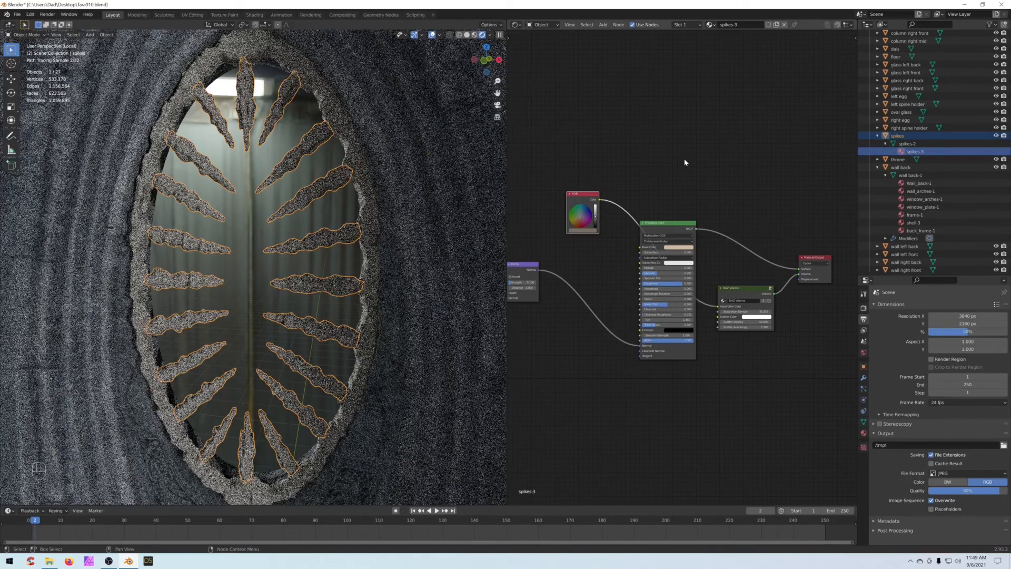
left_click_drag(680, 229, 662, 203)
left_click_drag(719, 307, 632, 225)
Step: Shift the spikes' RGB node color toward brown and darken it
left_click(586, 230)
left_click(612, 242)
left_click(597, 216)
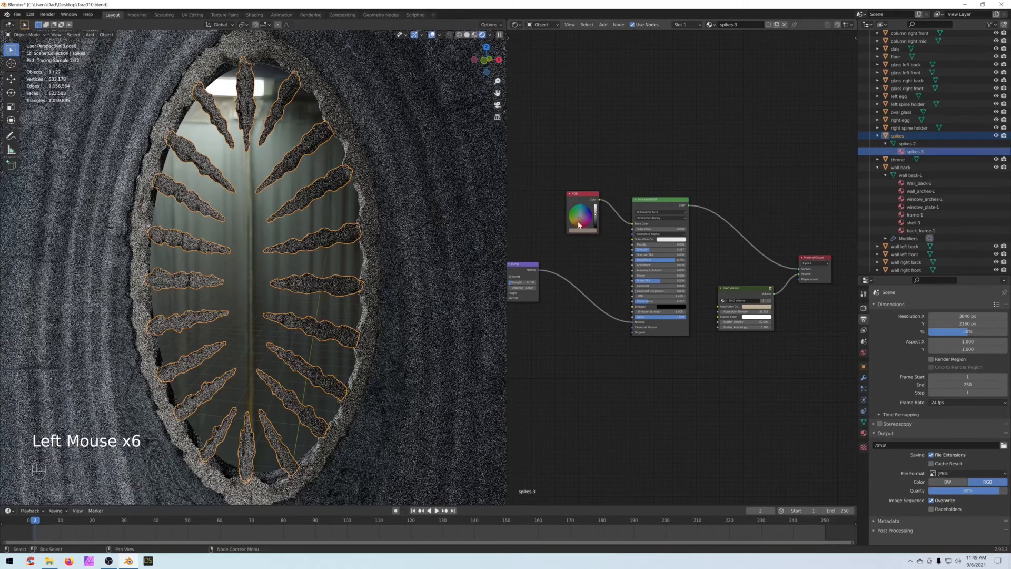
left_click(579, 221)
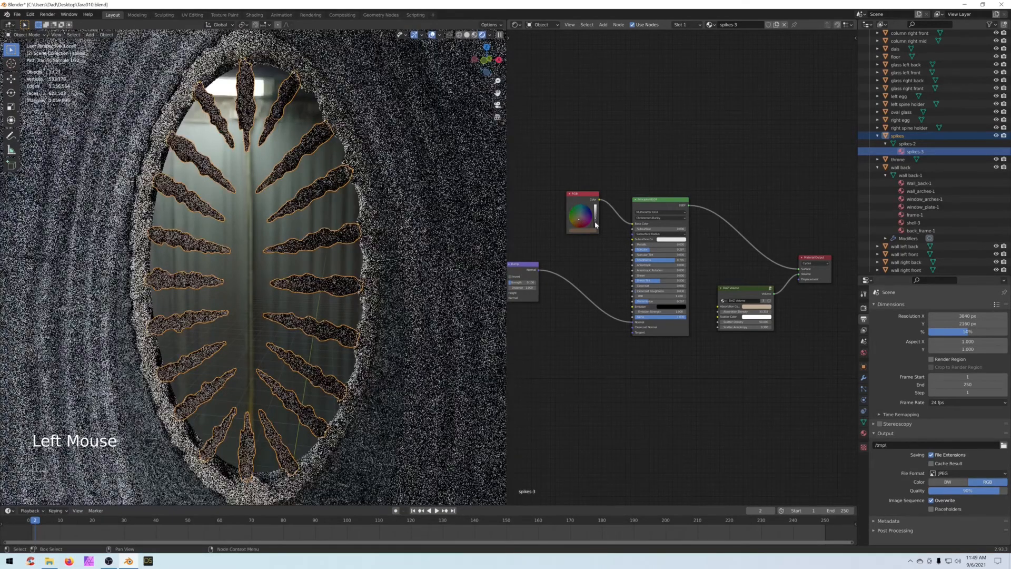
left_click(596, 225)
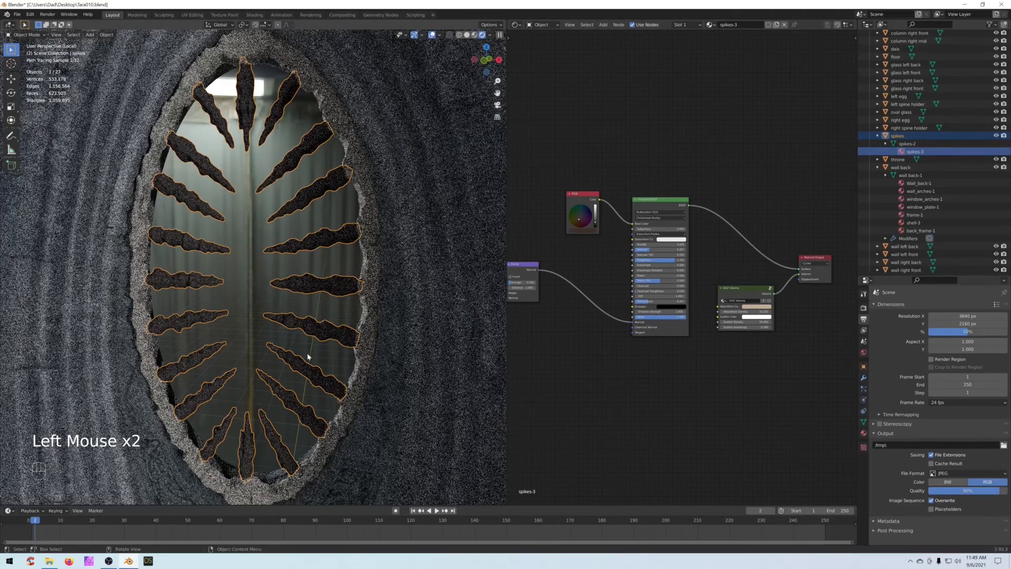
Step: Lower the spikes' Principled BSDF Roughness to about 0.47
scroll(588, 371, "up", 3)
middle_click_drag(588, 371, 585, 365)
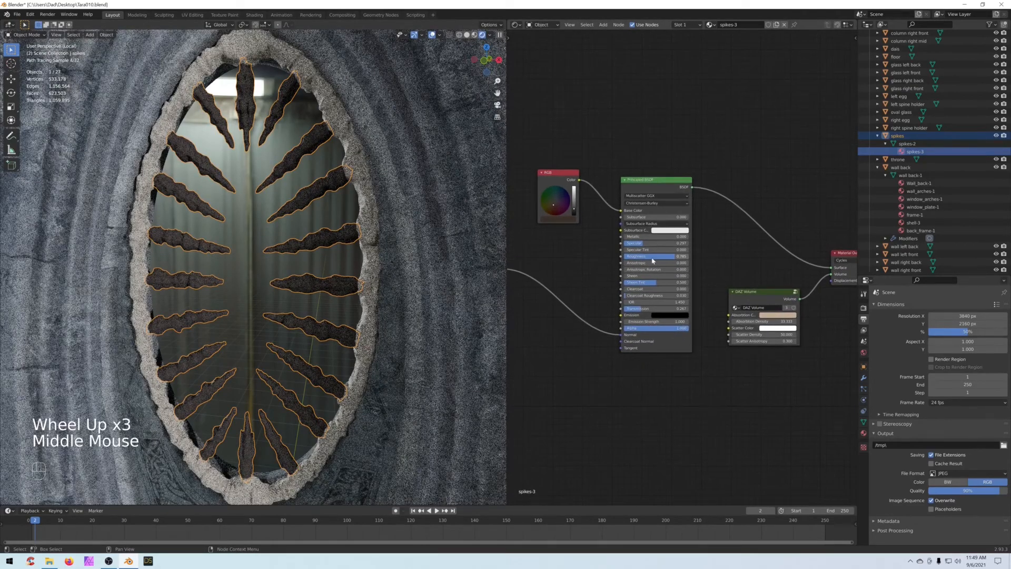
left_click_drag(669, 257, 657, 259)
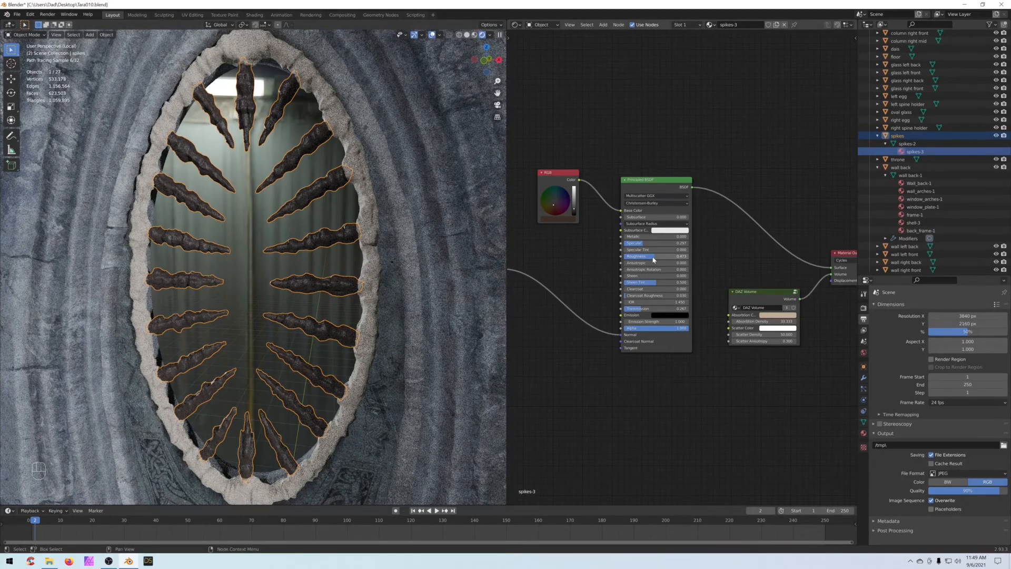
Step: Preview the spikes' image texture and the Bump node's output on the model
middle_click_drag(557, 275, 627, 265)
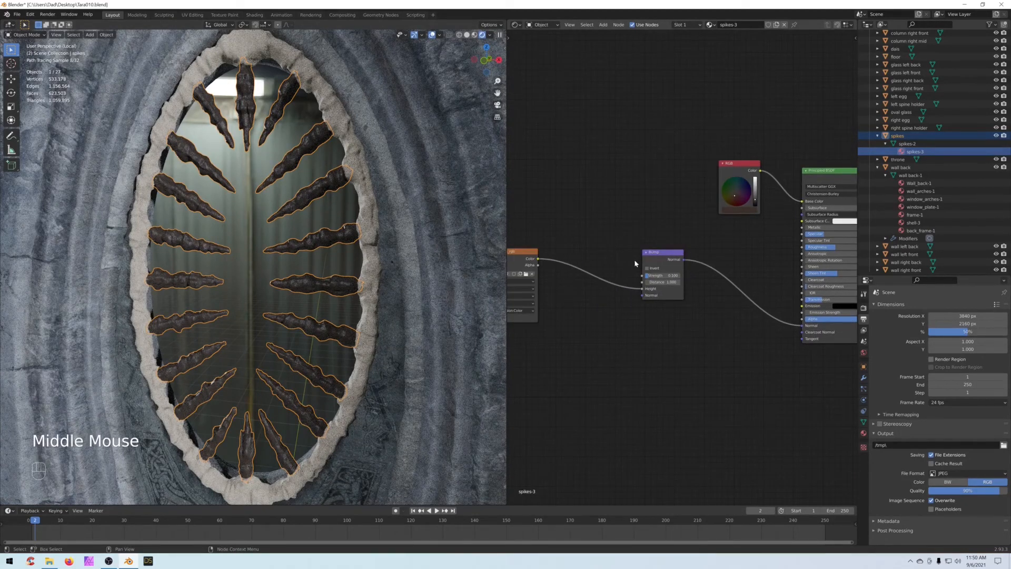
left_click(649, 256)
middle_click_drag(532, 263, 587, 266)
left_click(587, 266)
left_click(577, 268, "ctrl+shift")
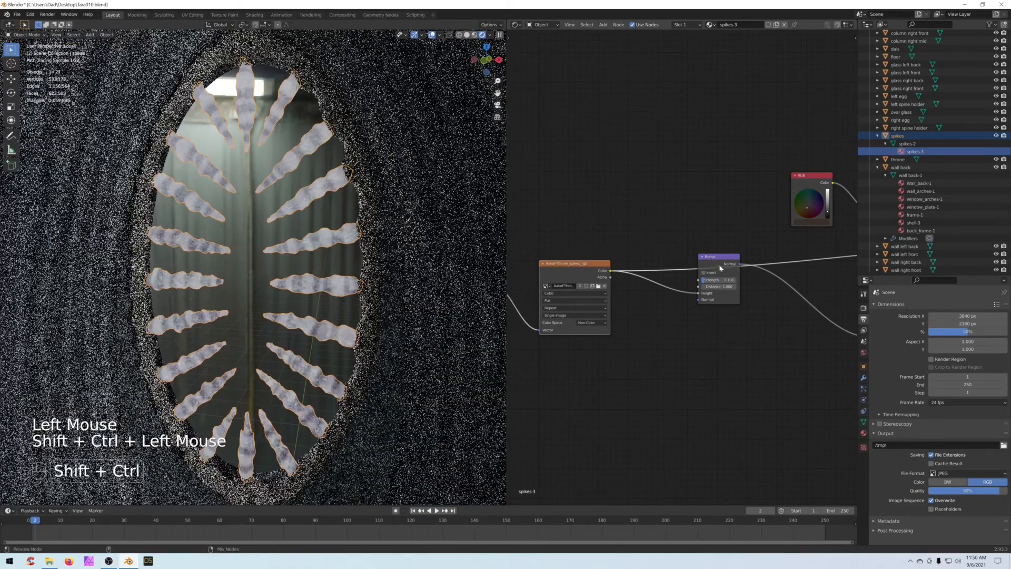
left_click(708, 255, "ctrl+shift")
left_click_drag(708, 255, 675, 291)
Step: Raise the spikes' Bump node Strength and reconnect the Principled BSDF to the Material Output
middle_click_drag(763, 375, 705, 303)
scroll(708, 304, "down", 3)
scroll(659, 289, "down", 2)
scroll(659, 289, "up", 3)
scroll(659, 289, "up", 1)
left_click(604, 244)
left_click(604, 244)
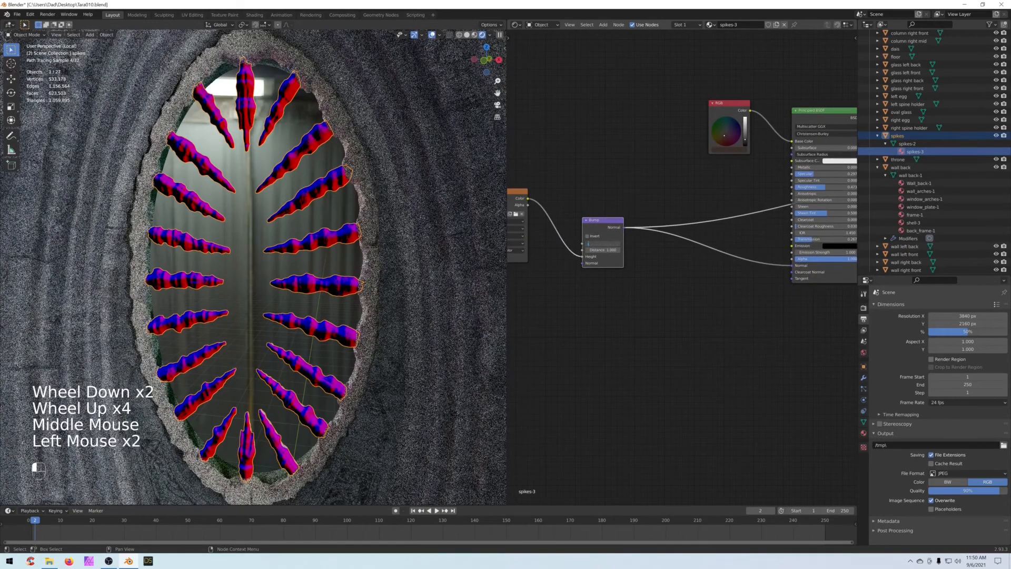
middle_click_drag(668, 285, 523, 319)
scroll(603, 303, "down", 3)
left_click(645, 184, "ctrl+shift")
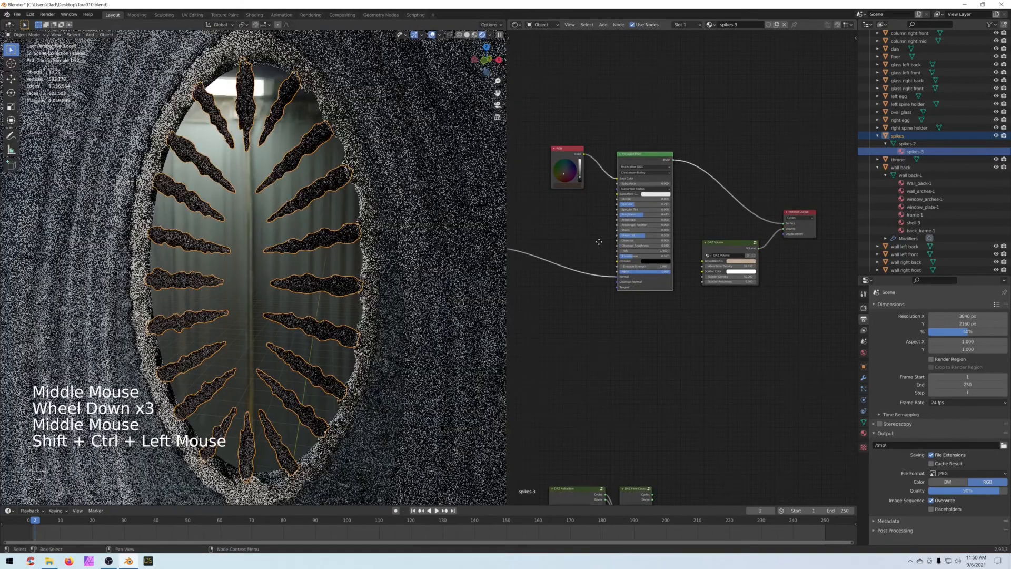
Step: Set the spikes' Principled BSDF Roughness to 0.7
middle_click_drag(595, 244, 659, 250)
scroll(679, 263, "up", 2)
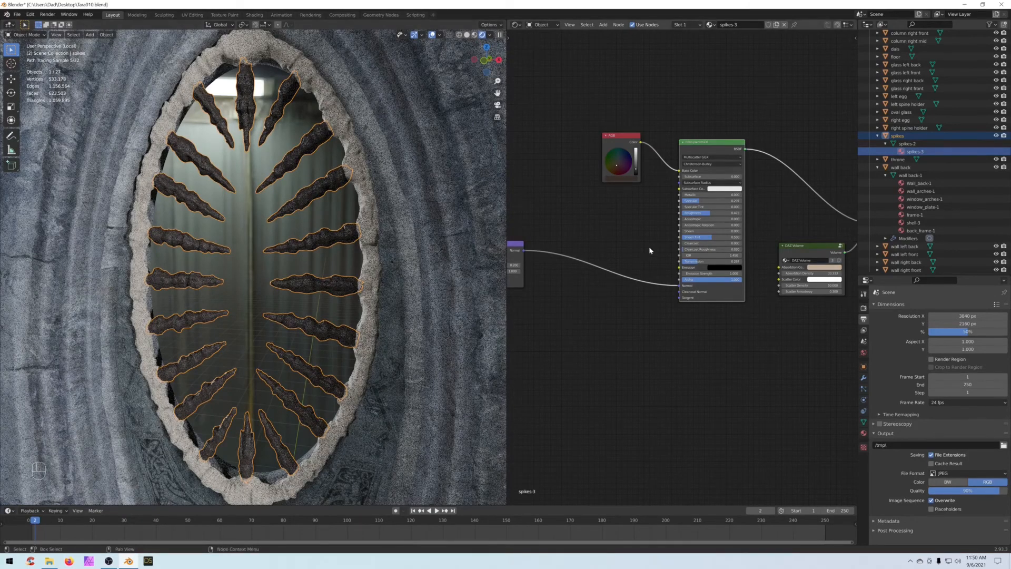
left_click_drag(710, 218, 721, 217)
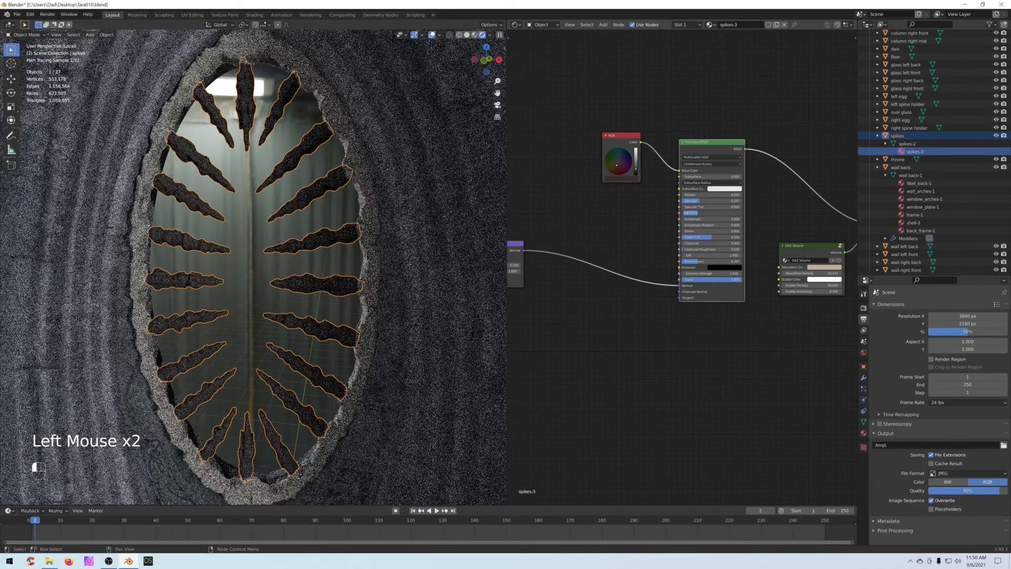
key("Return")
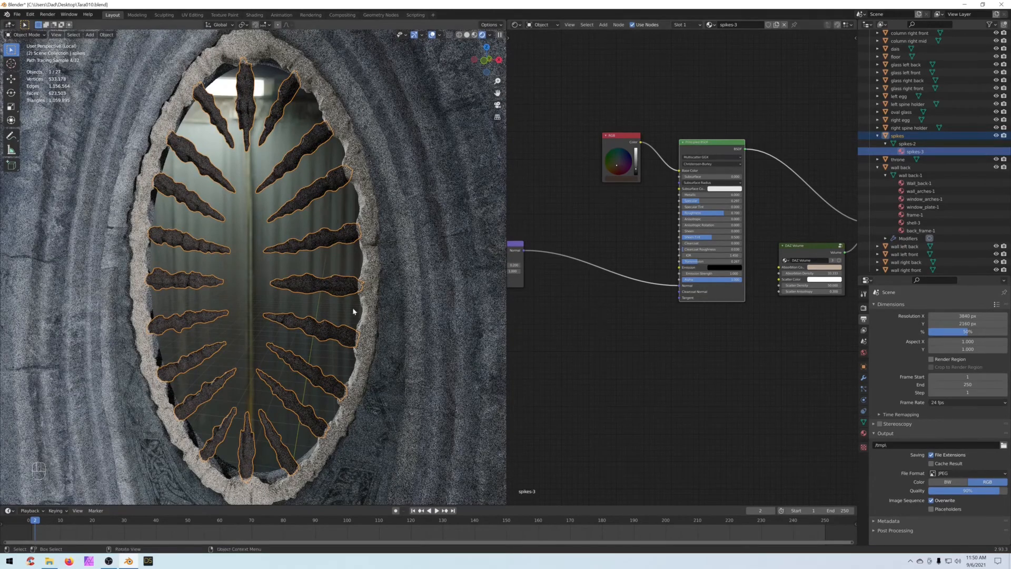
Step: Deselect the spikes, switch the viewport to solid shading and return to the full scene in camera view
key("alt+a")
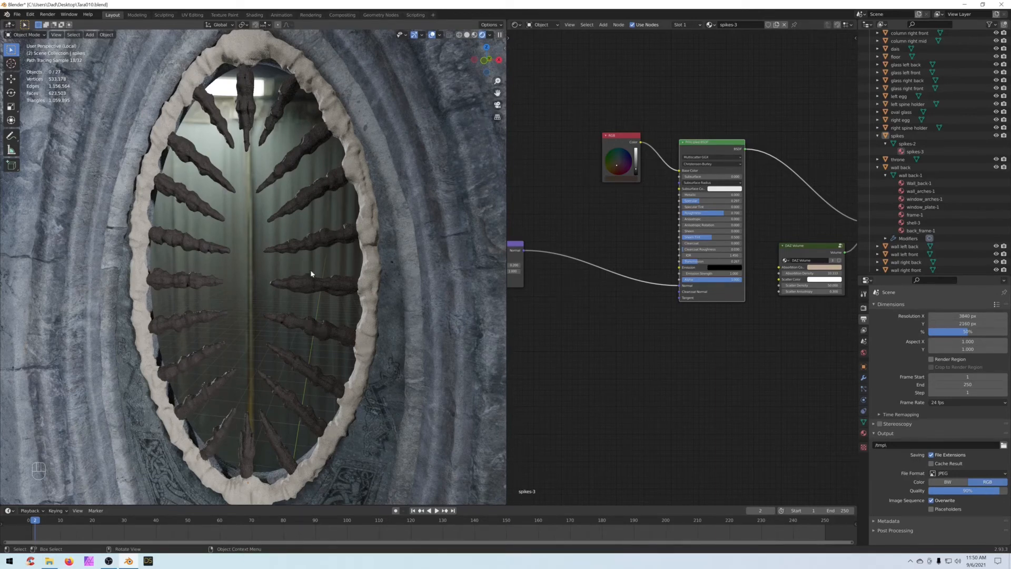
scroll(300, 326, "down", 2)
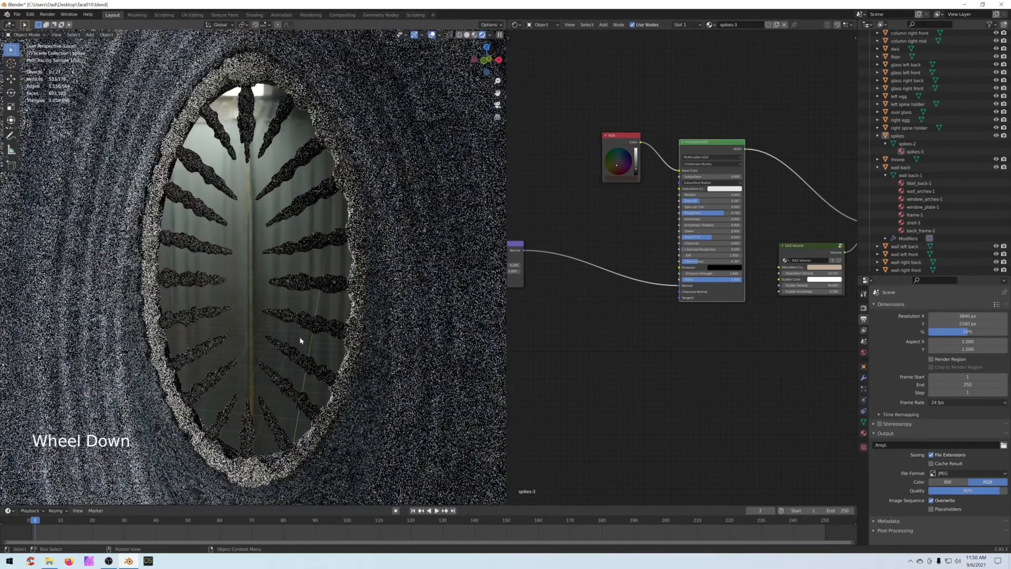
left_click(474, 35)
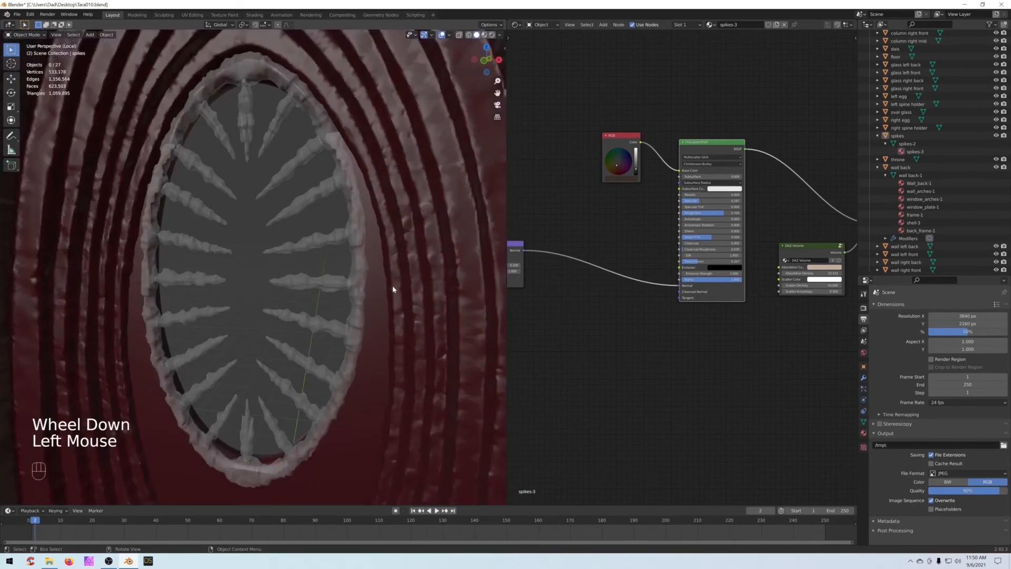
scroll(309, 345, "down", 2)
middle_click_drag(309, 345, 333, 175, "shift")
scroll(323, 242, "down", 3)
middle_click_drag(323, 242, 324, 245)
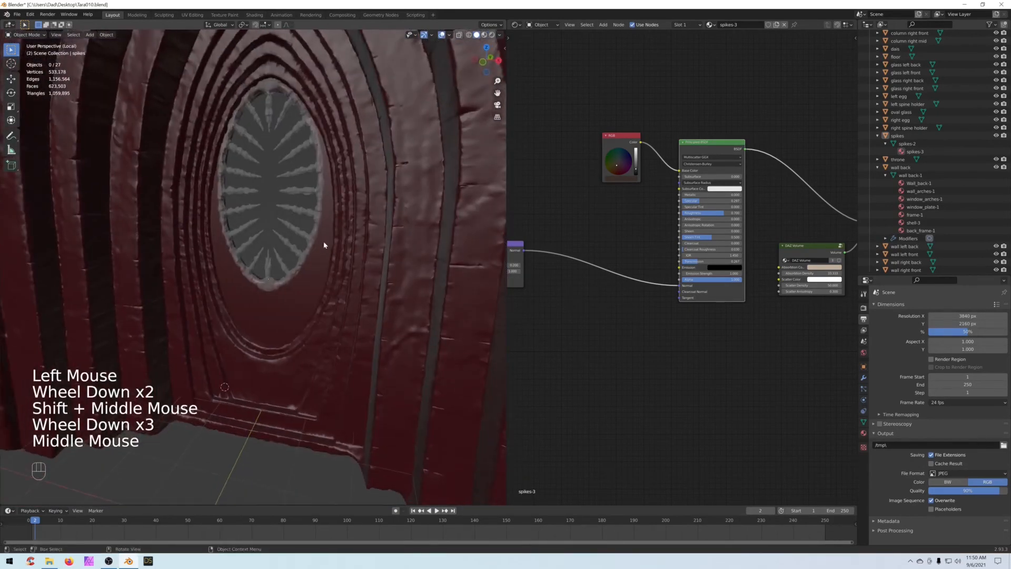
key("KP_0")
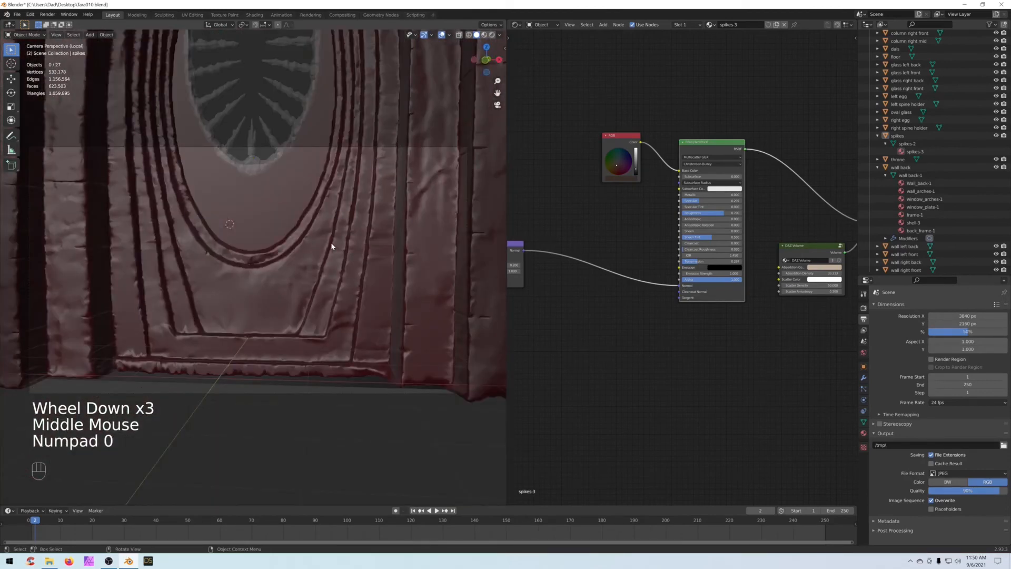
key("slash")
Step: Examine the two spine holders beside the throne and which material each one uses
left_click(322, 309)
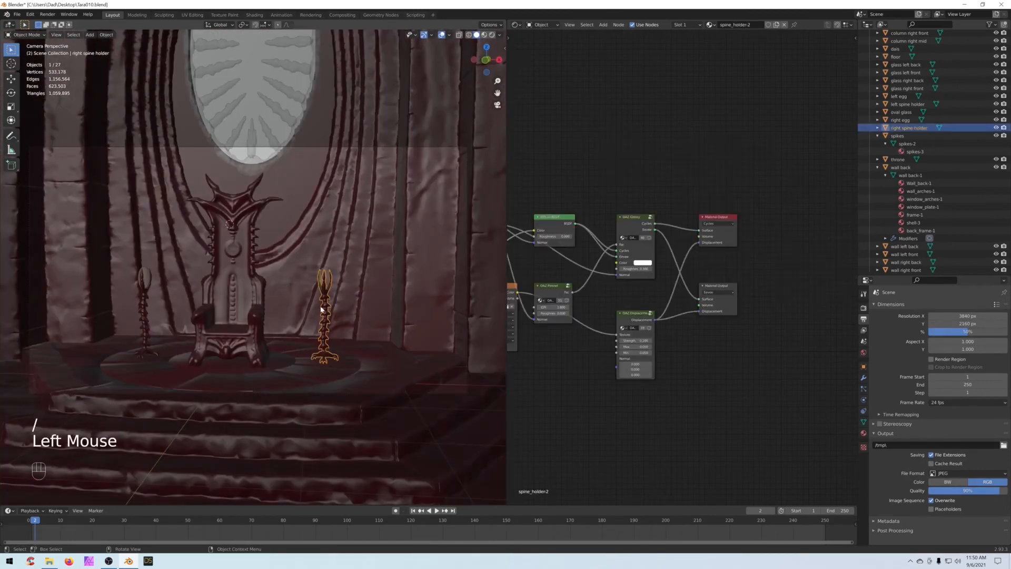
left_click(151, 316)
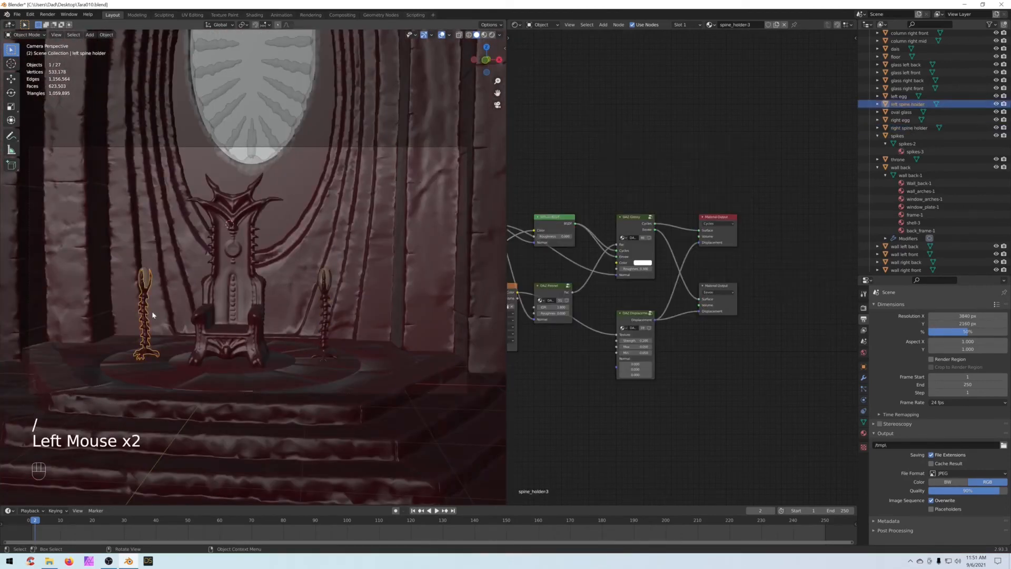
left_click(326, 279)
scroll(326, 279, "up", 3)
middle_click_drag(342, 282, 330, 262, "shift")
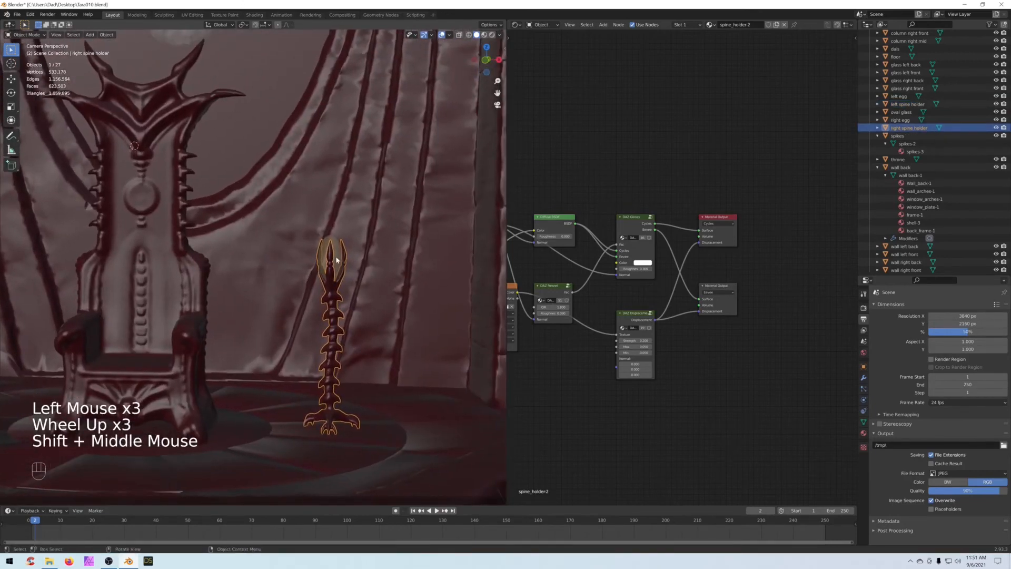
left_click(336, 259)
left_click(330, 302, "shift")
scroll(228, 302, "down", 2)
middle_click_drag(228, 302, 277, 265, "shift")
scroll(175, 358, "up", 2)
left_click(388, 298)
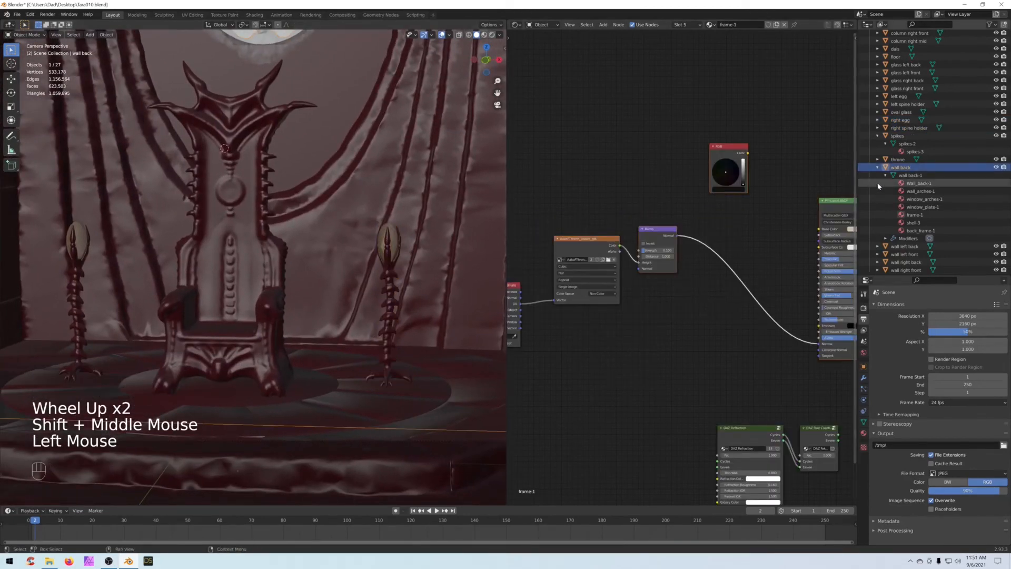
Step: Expand both spine holders in the scene hierarchy and compare their spine_holder-2 and spine_holder-3 materials
left_click(390, 299)
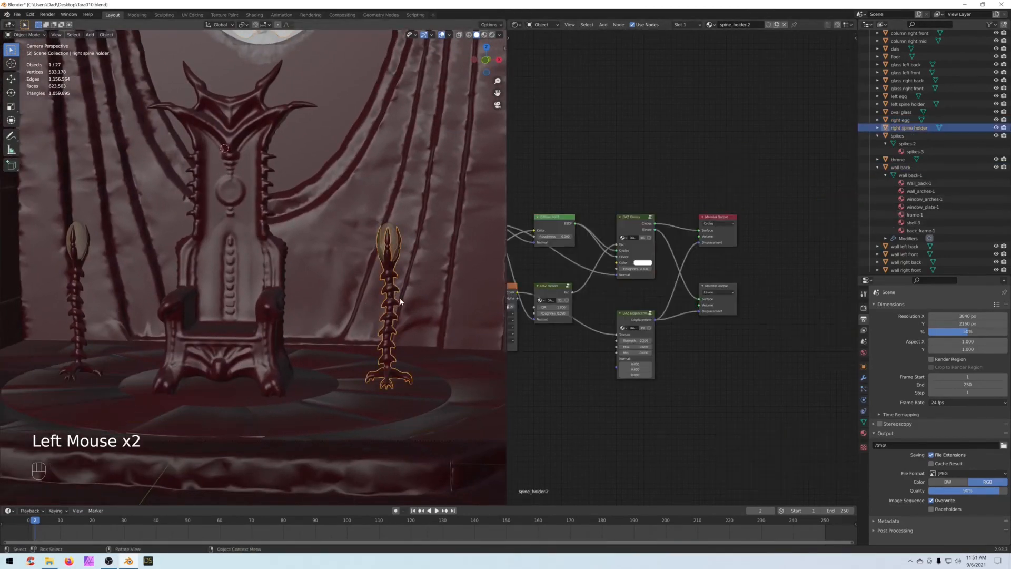
left_click(877, 128)
left_click(885, 136)
left_click(919, 144)
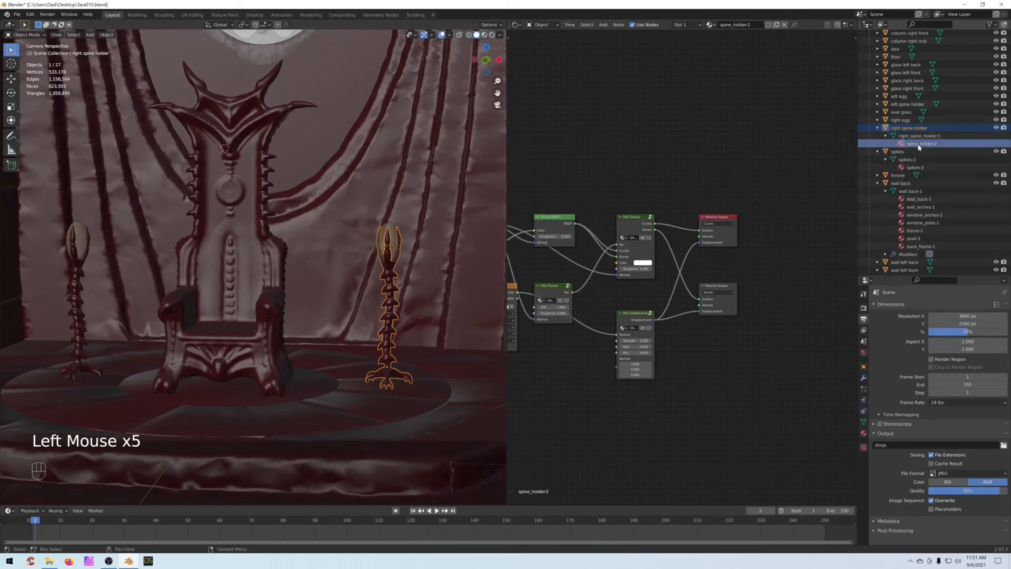
left_click(78, 309)
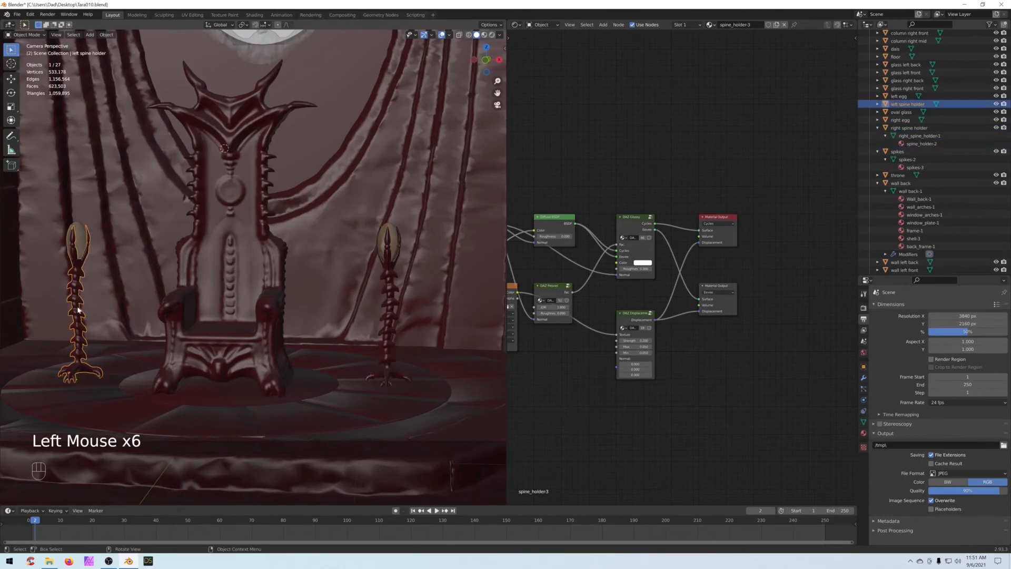
left_click(877, 104)
left_click(885, 112)
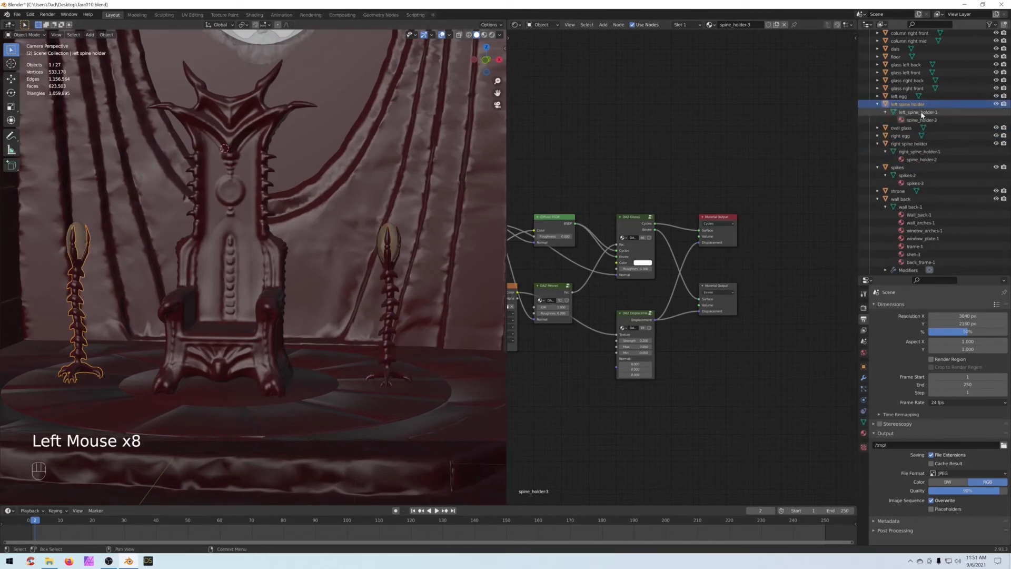
left_click(918, 160)
left_click(921, 120)
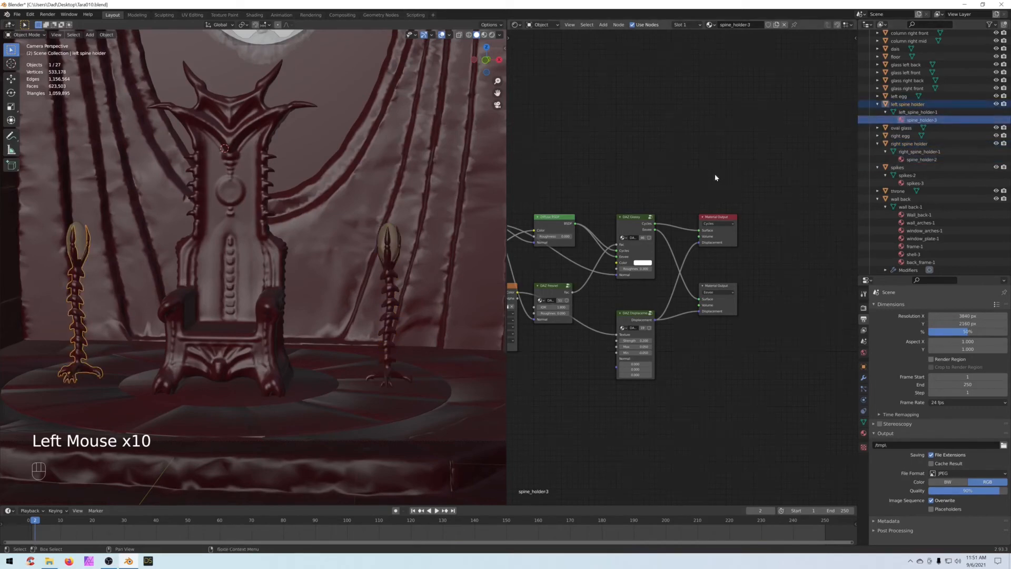
scroll(717, 172, "down", 2)
middle_click_drag(717, 171, 787, 126)
scroll(788, 131, "up", 2)
Step: Isolate the right spine holder together with the right egg in local view and switch to rendered shading
left_click(921, 160)
scroll(426, 298, "up", 1)
scroll(425, 299, "up", 1)
middle_click_drag(425, 298, 350, 216, "shift")
left_click(347, 208, "shift")
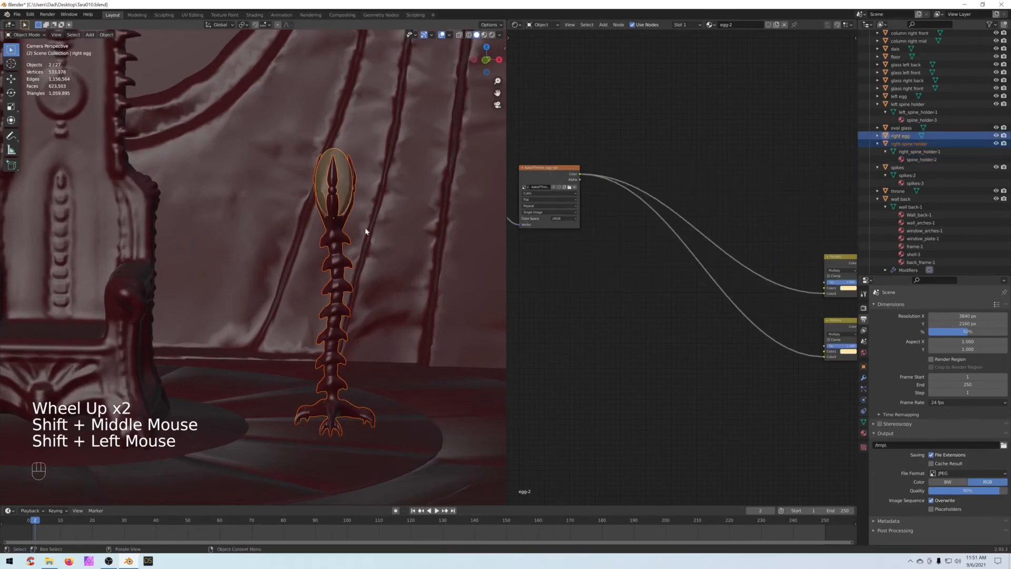
key("KP_Divide")
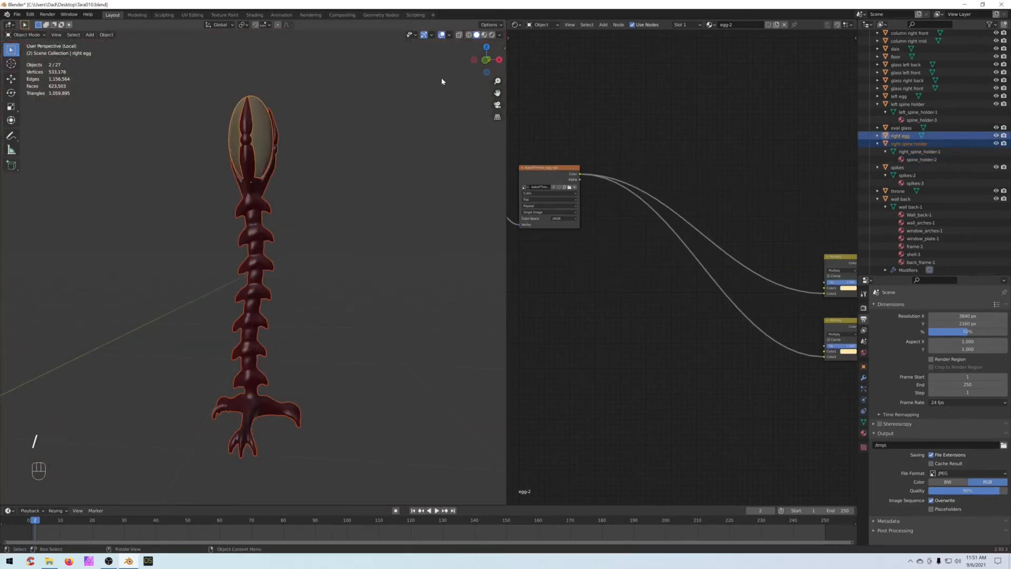
left_click(493, 34)
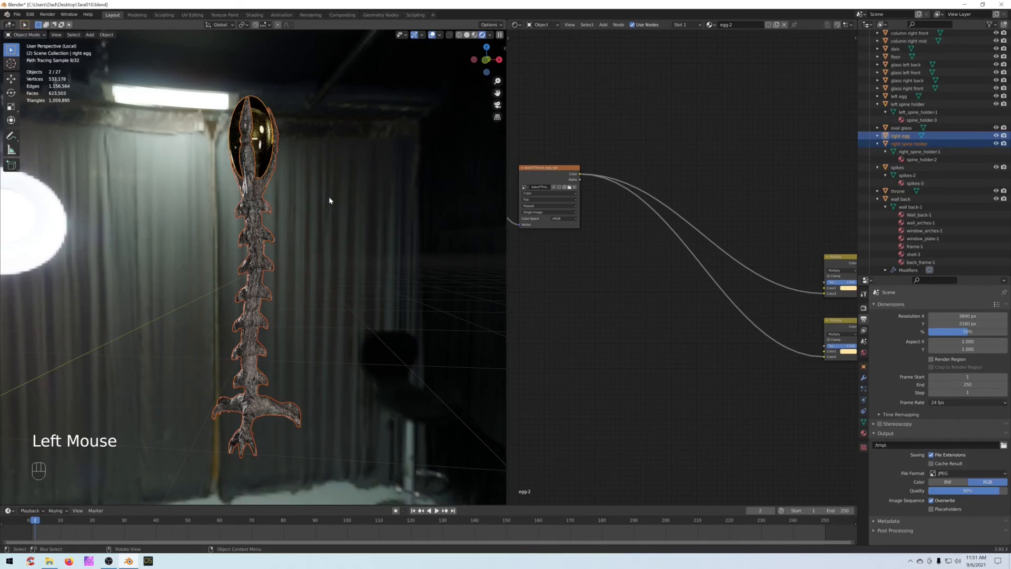
Step: Select only the right spine holder to show its spine_holder-2 material nodes
scroll(316, 236, "up", 1)
middle_click_drag(316, 235, 323, 232)
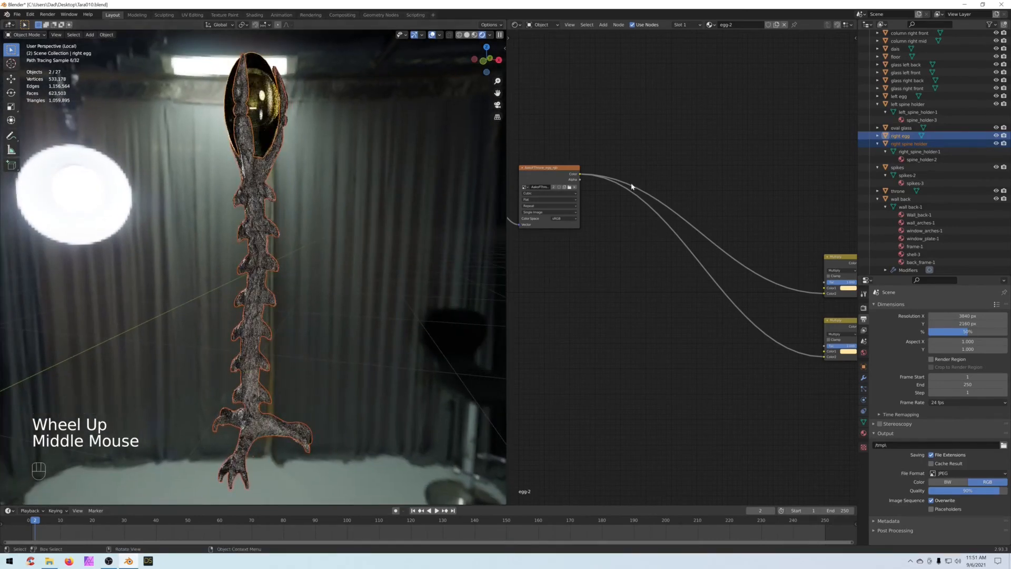
left_click(278, 234)
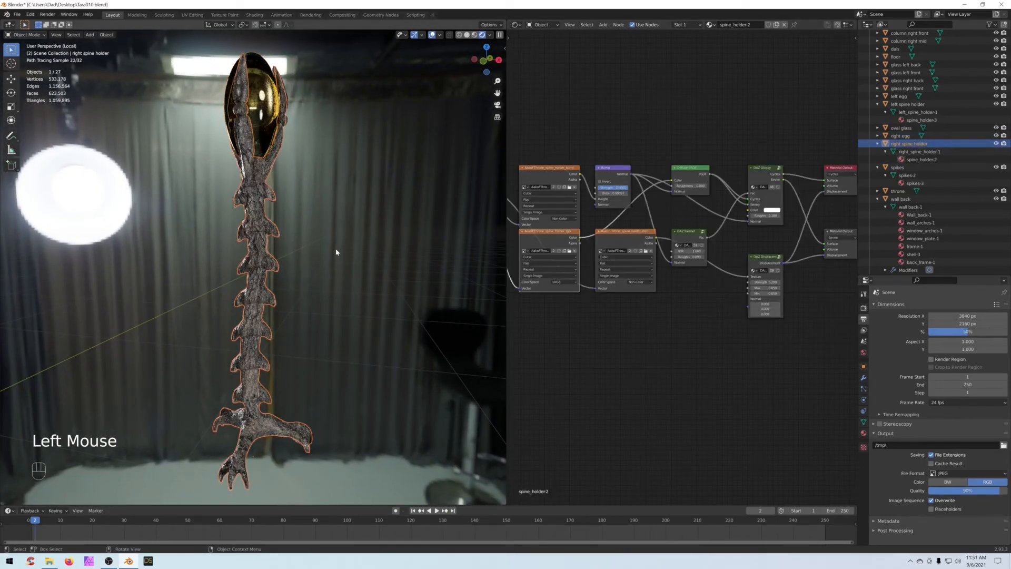
middle_click_drag(348, 246, 324, 314, "shift")
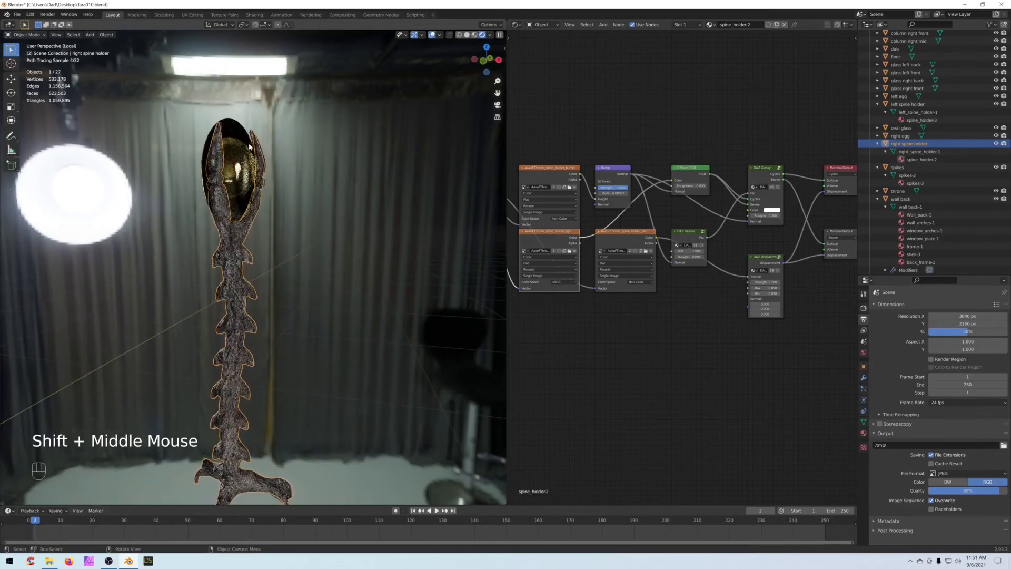
Step: Examine the right egg's egg-2 material nodes and its glassy look in the rendered view
left_click(236, 162)
scroll(695, 248, "down", 3)
middle_click_drag(699, 241, 596, 210)
scroll(753, 253, "up", 3)
middle_click_drag(764, 262, 661, 266)
scroll(652, 286, "down", 2)
scroll(661, 266, "up", 2)
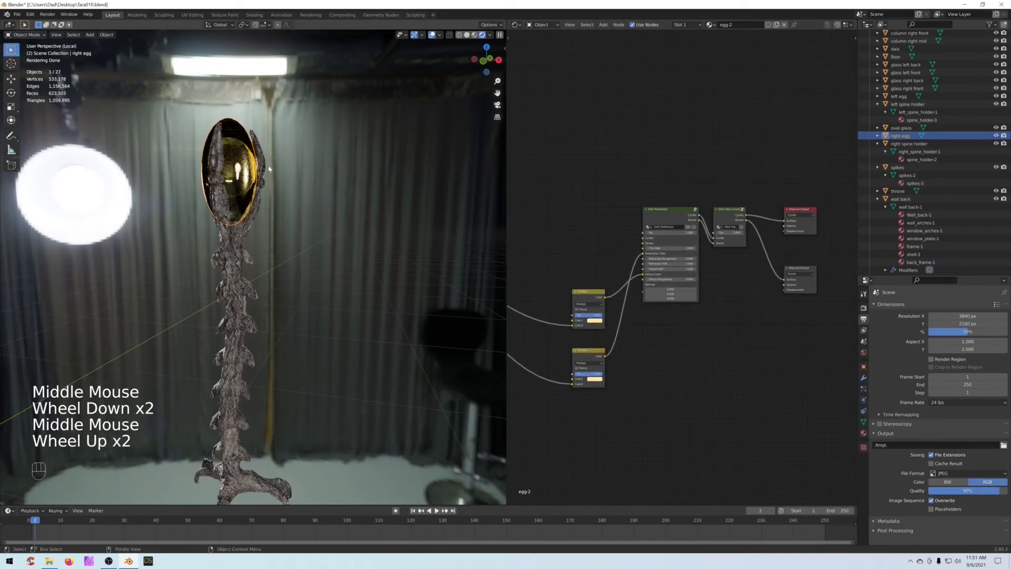
scroll(308, 211, "down", 2)
middle_click_drag(307, 214, 329, 270)
scroll(350, 226, "up", 4)
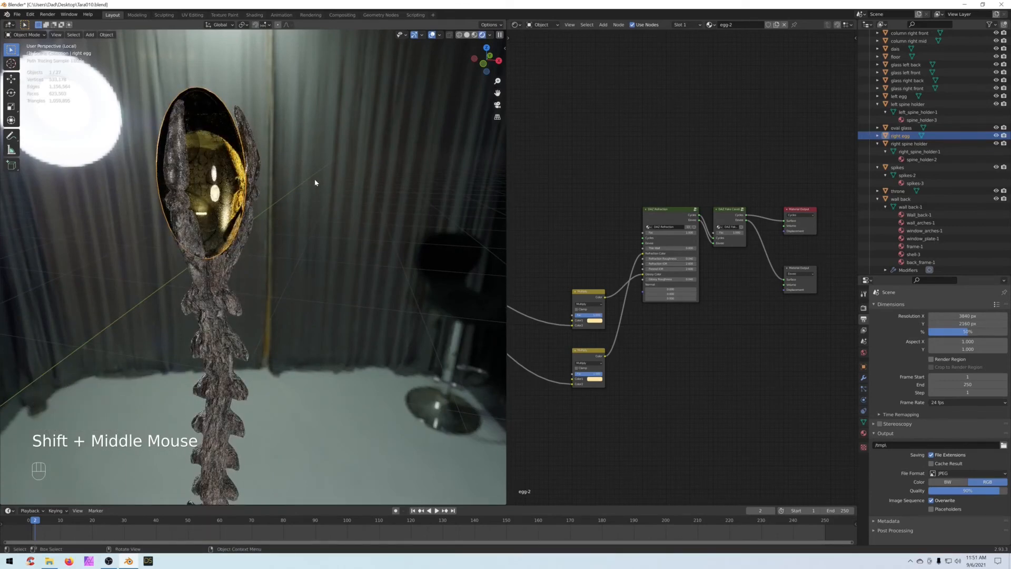
scroll(317, 186, "down", 1)
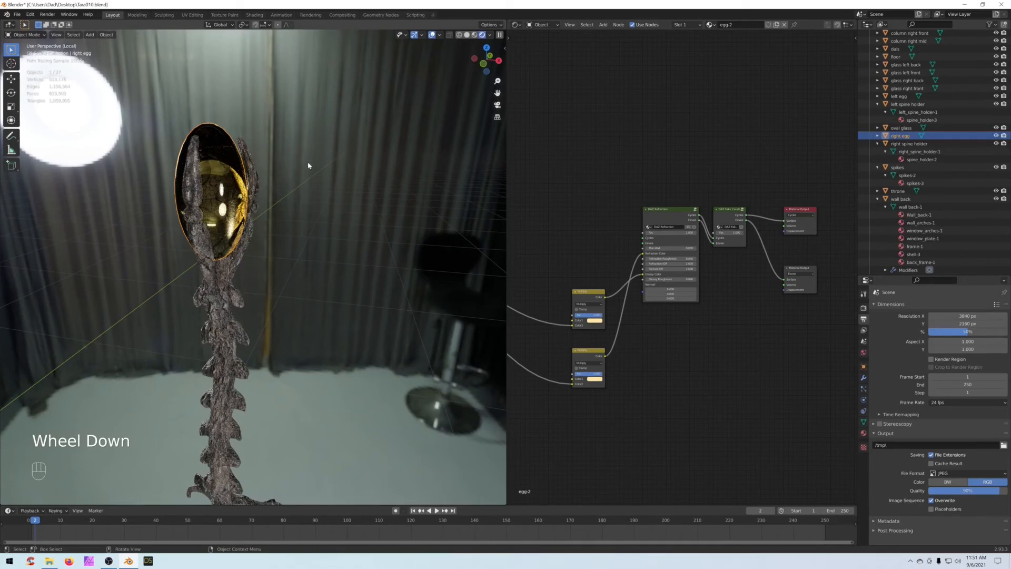
Step: Isolate the right spine holder alone in local view and bring up its spine_holder-2 material nodes
left_click(219, 285)
key("slash")
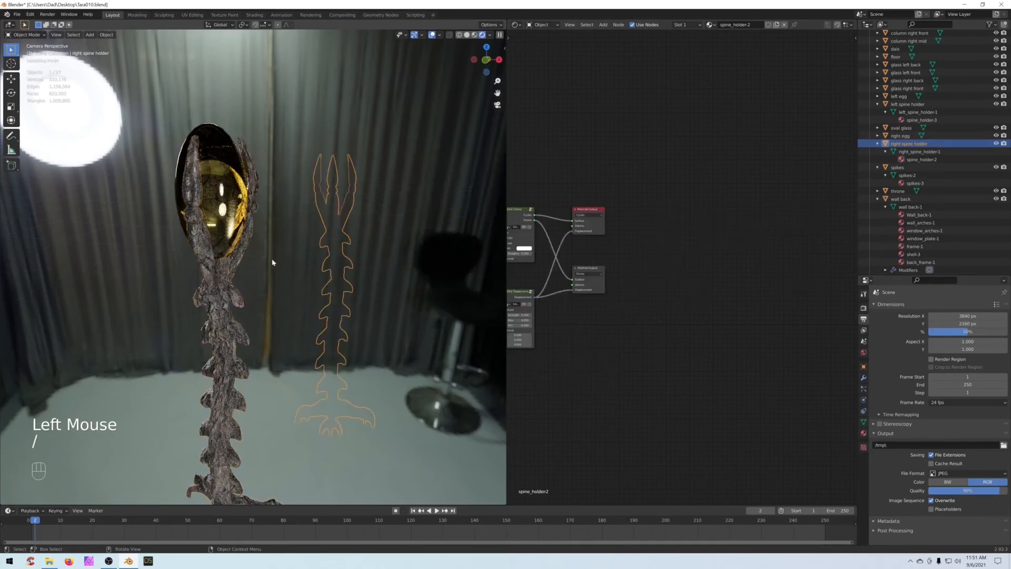
key("slash")
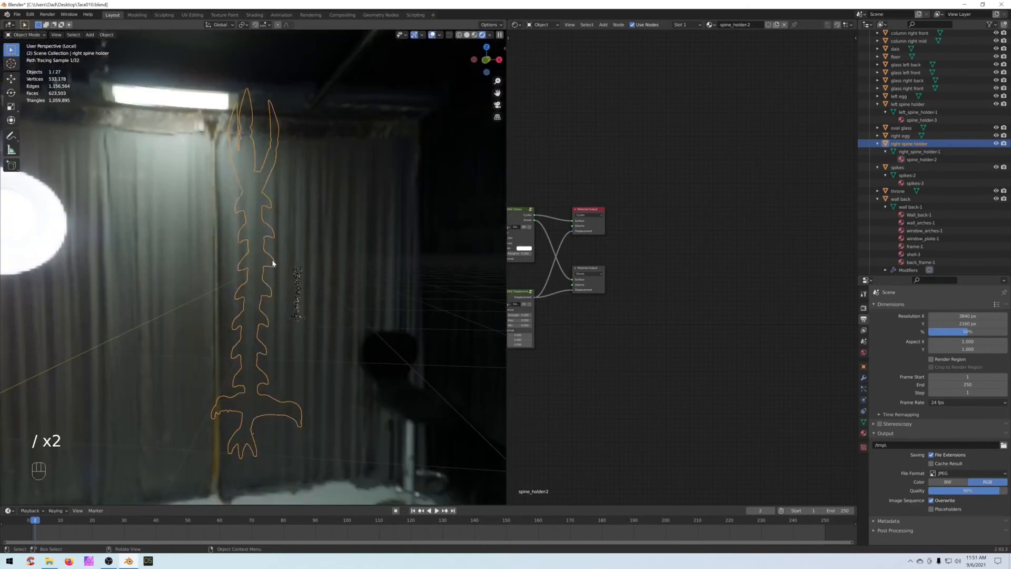
left_click(250, 216)
scroll(337, 204, "up", 1)
middle_click_drag(657, 116, 706, 112)
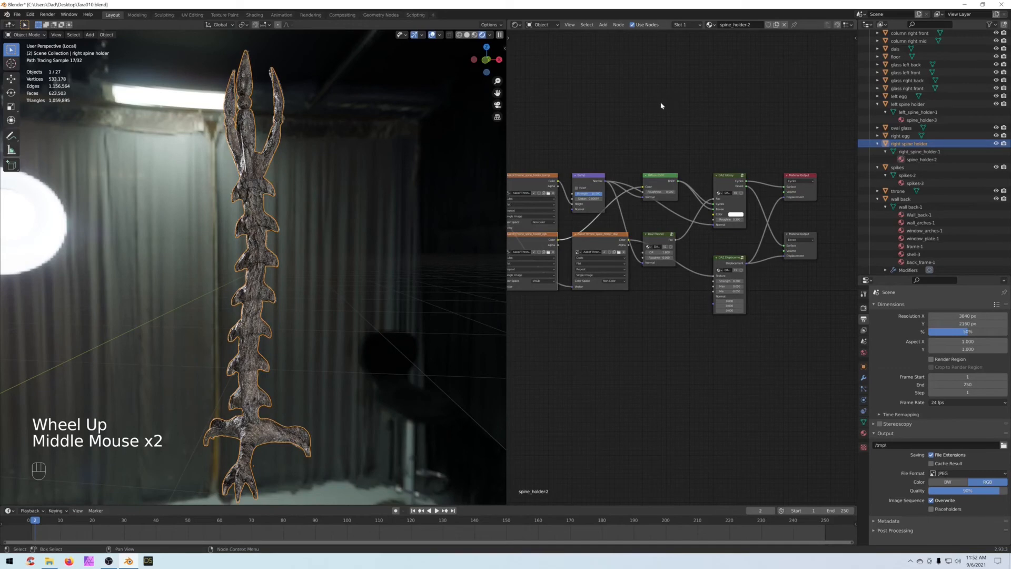
Step: Arrange the spine holder's three image texture nodes in a column, with bump first, colour second and displacement last
left_click_drag(594, 244, 519, 320)
middle_click_drag(597, 288, 632, 268)
left_click_drag(550, 298, 550, 290)
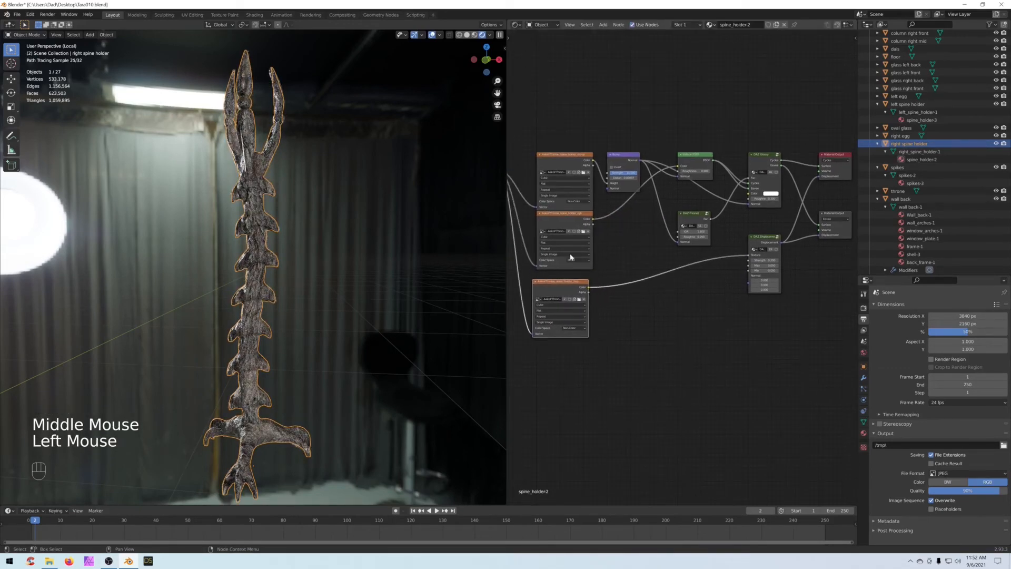
left_click_drag(562, 213, 558, 223)
left_click_drag(571, 282, 572, 315)
left_click_drag(556, 224, 561, 242)
Step: Delete the old shader and DAZ group nodes plus the second material output, keeping the textures, Bump node and Cycles output
middle_click_drag(639, 246, 550, 216)
scroll(578, 234, "down", 3)
left_click_drag(683, 99, 625, 288)
key("Delete")
left_click_drag(751, 188, 679, 246)
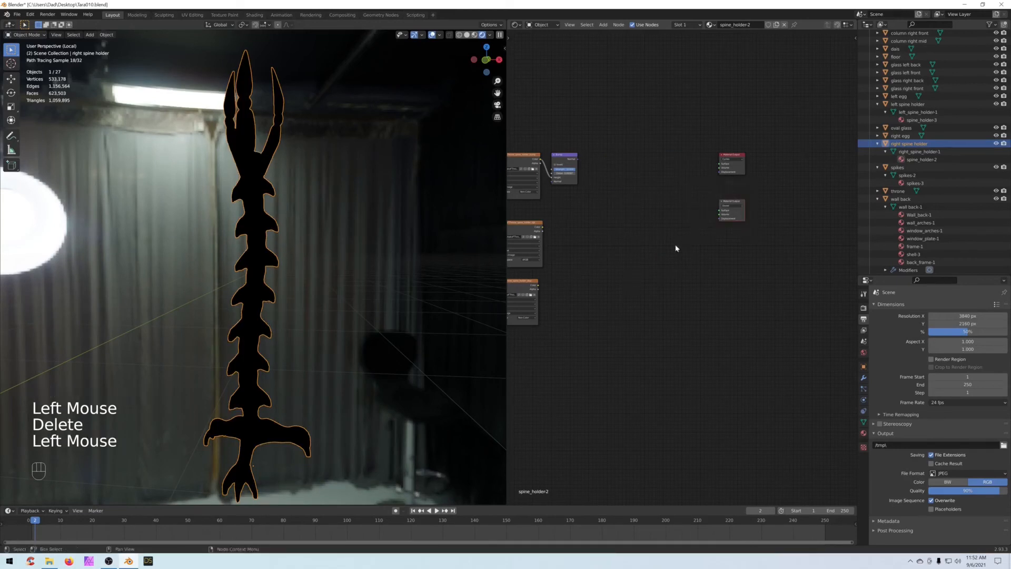
key("Delete")
Step: Add a Principled BSDF connected to the material output's Surface, and link the colour texture to its Base Color
left_click(645, 255)
key("shift+a")
mouse_move(645, 255)
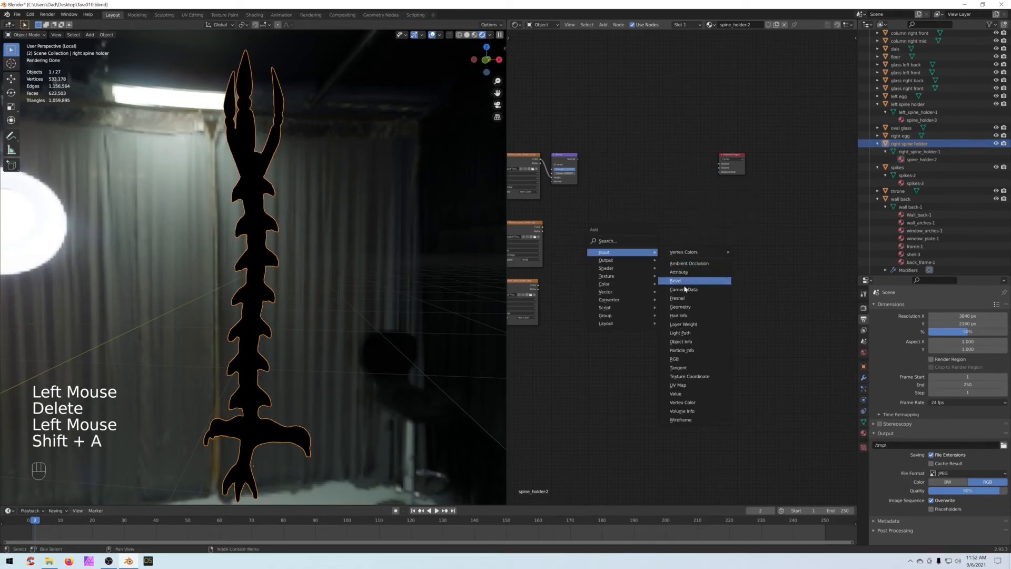
left_click(690, 346)
left_click(656, 158)
left_click_drag(705, 154, 720, 163)
middle_click_drag(607, 213, 673, 238)
scroll(655, 242, "up", 3)
left_click_drag(568, 229, 727, 147)
Step: Set the Bump node's strength to 0.1 and distance to 1, and connect it to the Principled BSDF's Normal
left_click(622, 154)
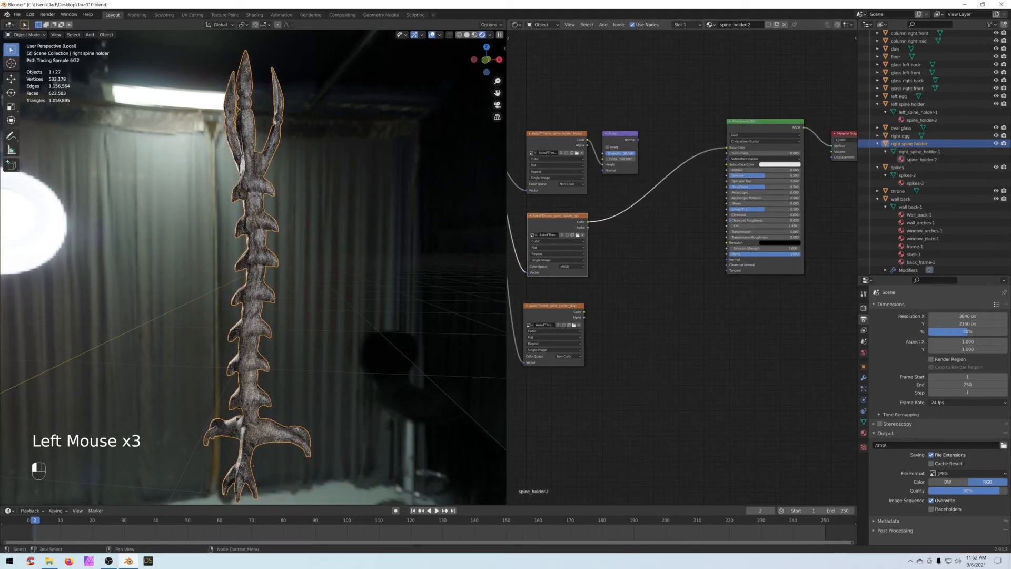
type(".1")
key("Return")
left_click(620, 159)
type("1")
key("Return")
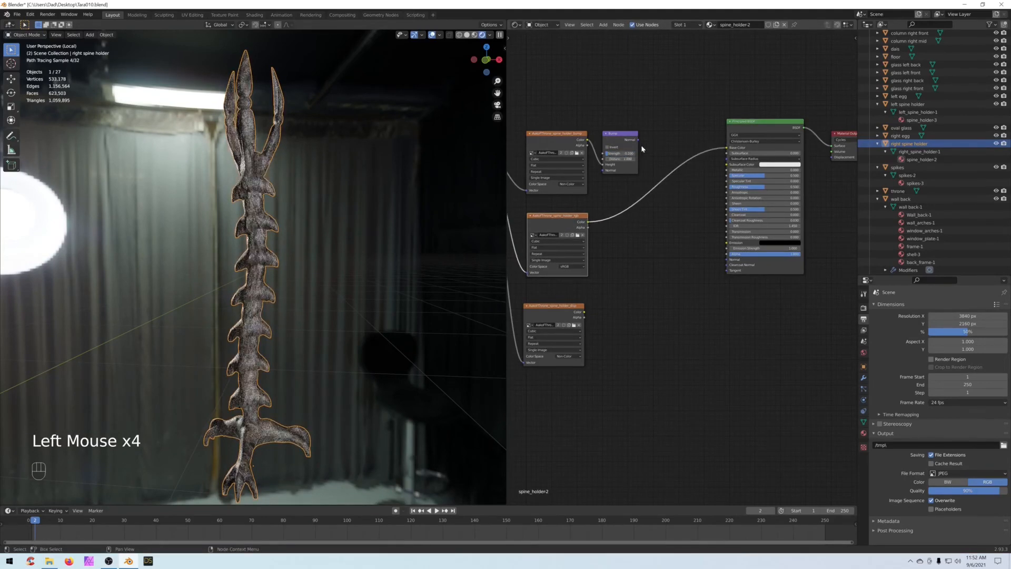
left_click_drag(641, 140, 700, 227)
left_click_drag(638, 140, 727, 259)
Step: Add a Displacement node, feed the displacement texture into its Height and adjust its scale
left_click_drag(569, 322, 565, 308)
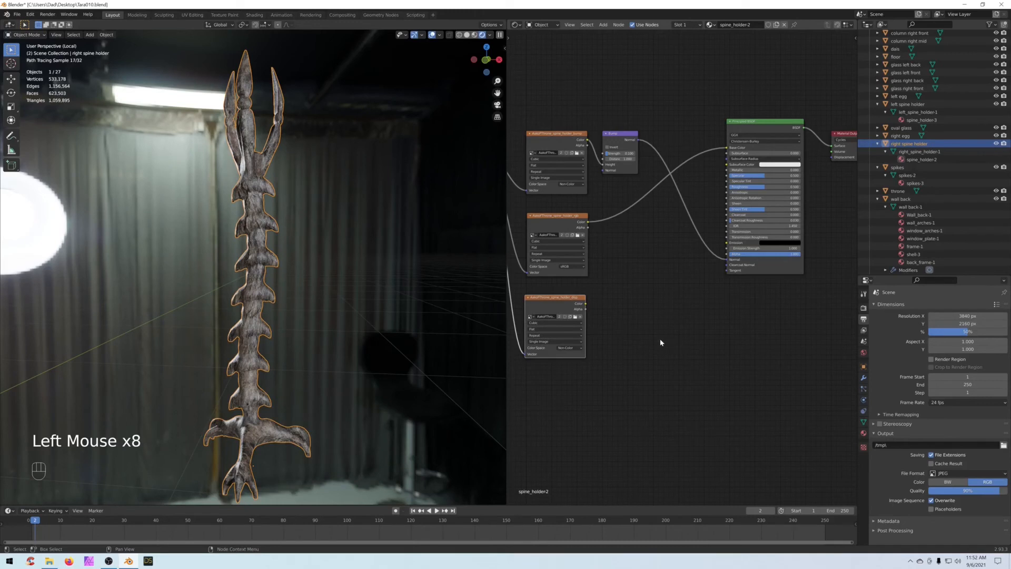
key("shift+a")
mouse_move(659, 367)
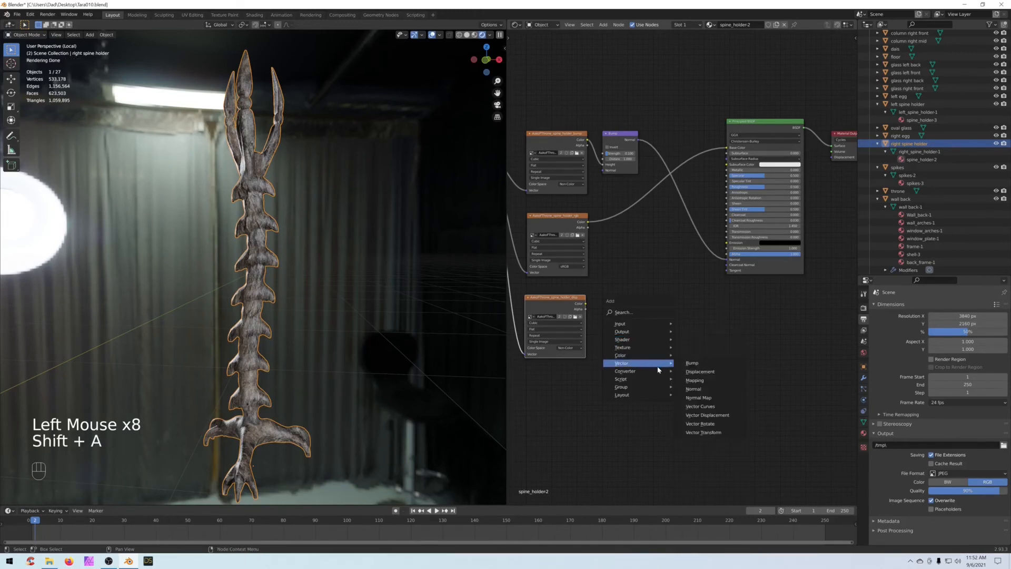
left_click(701, 372)
left_click_drag(586, 305, 628, 340)
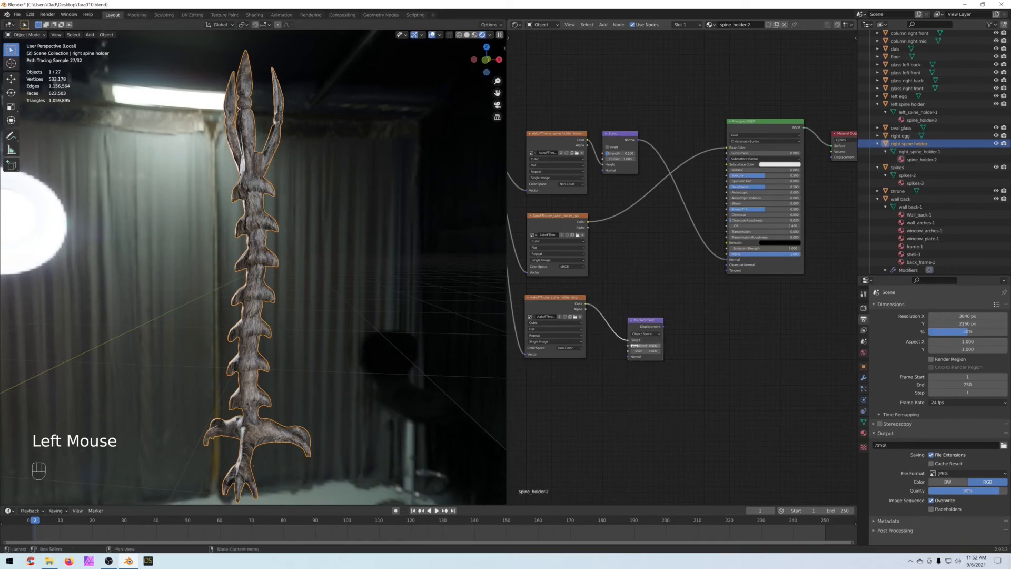
double_click(646, 350)
left_click(666, 324)
Step: Make room beside the Principled BSDF and connect the Displacement node to the material output's Displacement
scroll(736, 316, "down", 2)
middle_click_drag(737, 316, 668, 316)
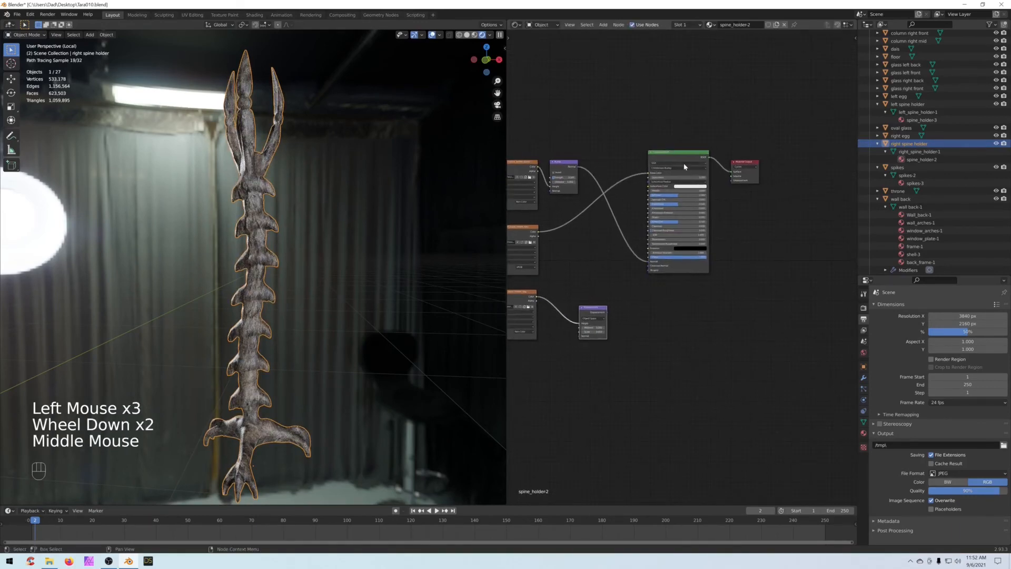
left_click_drag(675, 156, 635, 137)
left_click_drag(607, 311, 743, 181)
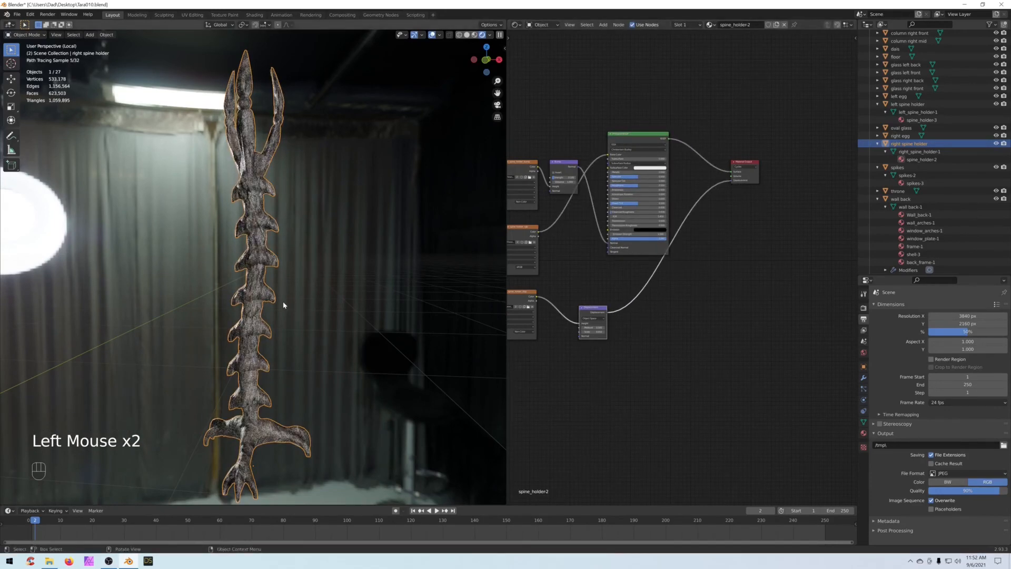
Step: Preview the displacement texture, Displacement node and Bump node outputs on a close-up of the right spine holder
scroll(256, 295, "up", 2)
middle_click_drag(308, 290, 270, 292)
scroll(270, 292, "up", 2)
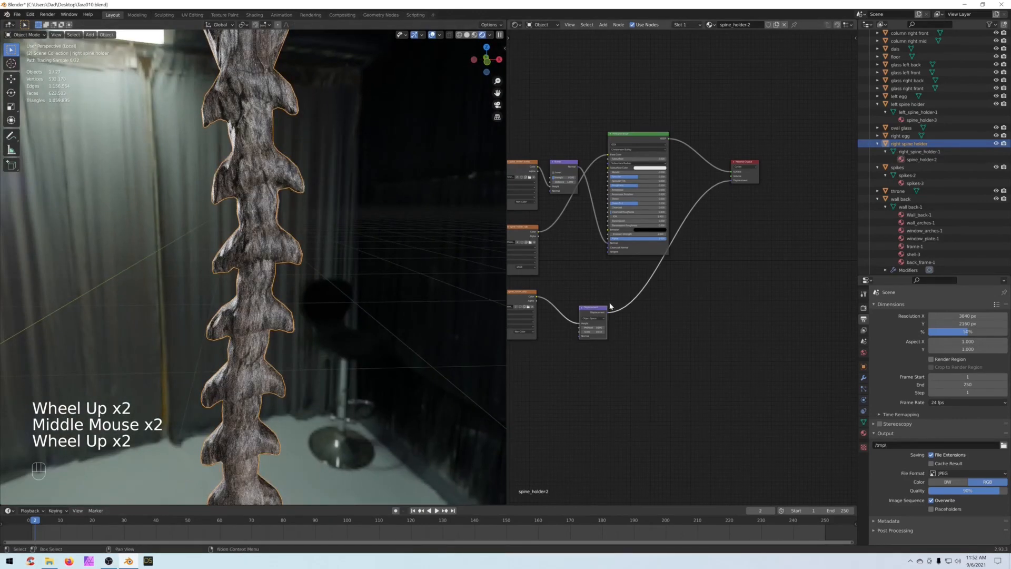
middle_click_drag(611, 296, 677, 304)
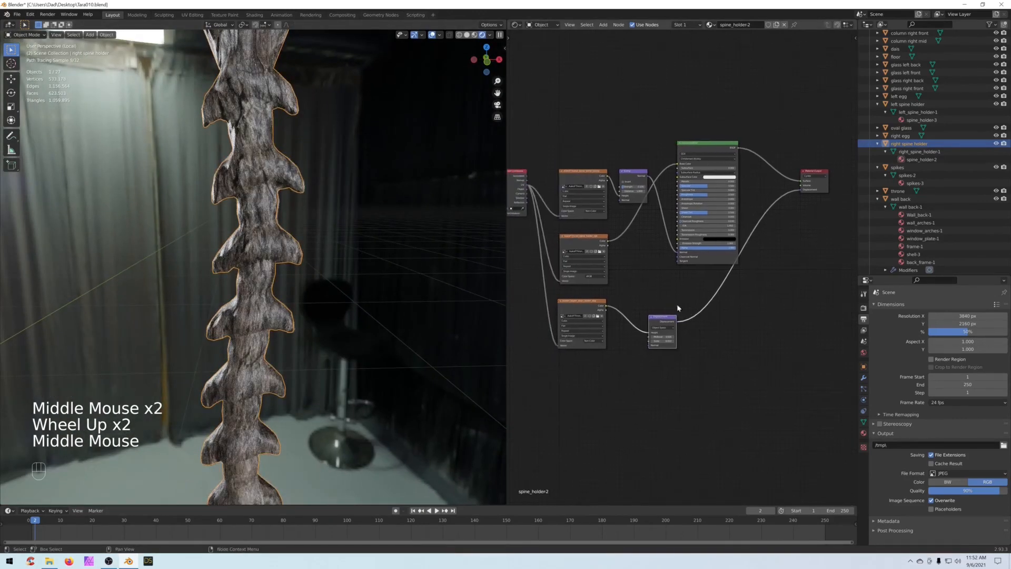
left_click(579, 305, "ctrl+shift")
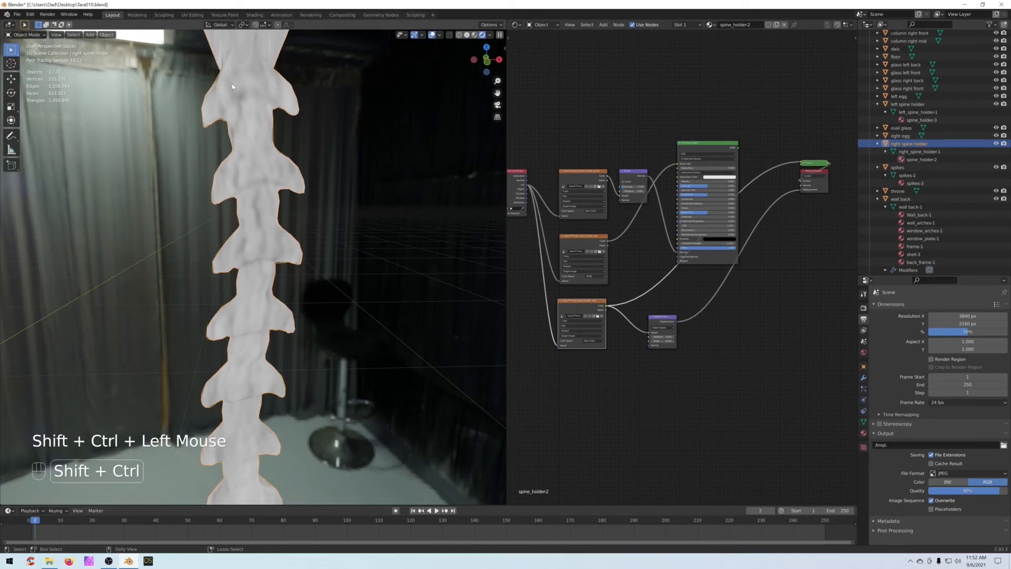
left_click(660, 321, "ctrl+shift")
middle_click_drag(681, 287, 651, 349)
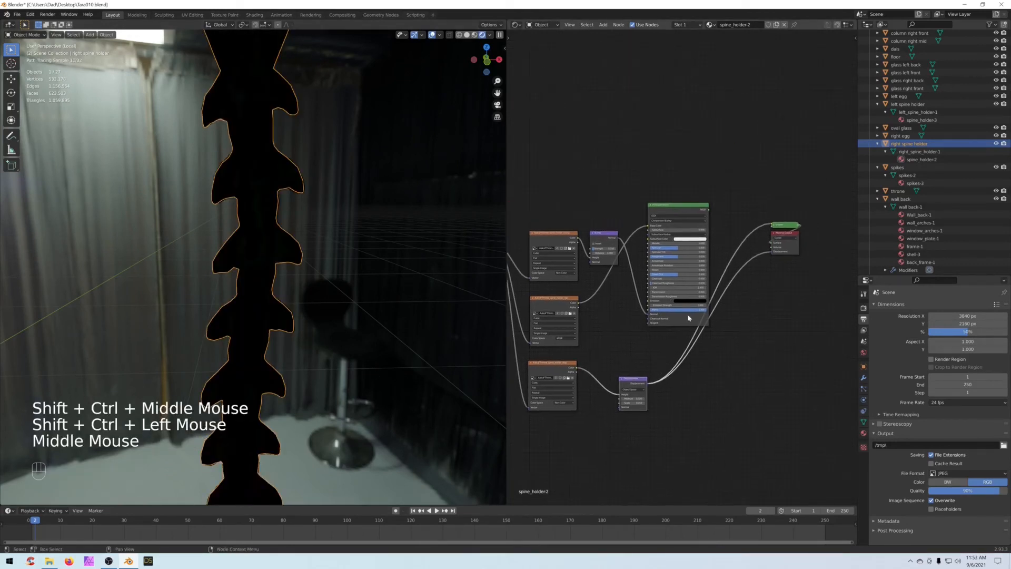
left_click(595, 235, "ctrl+shift")
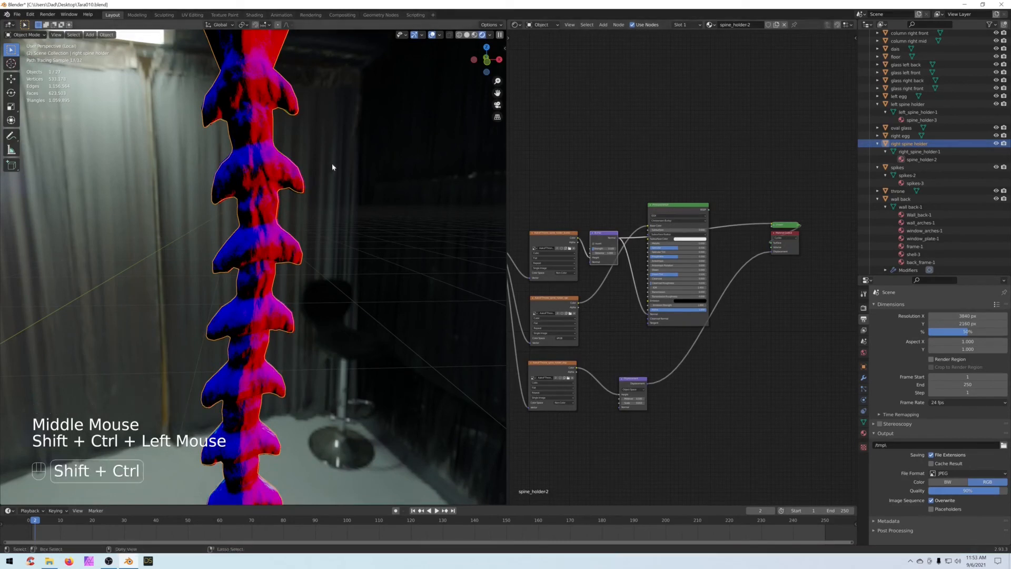
scroll(239, 252, "up", 1)
scroll(249, 186, "up", 2)
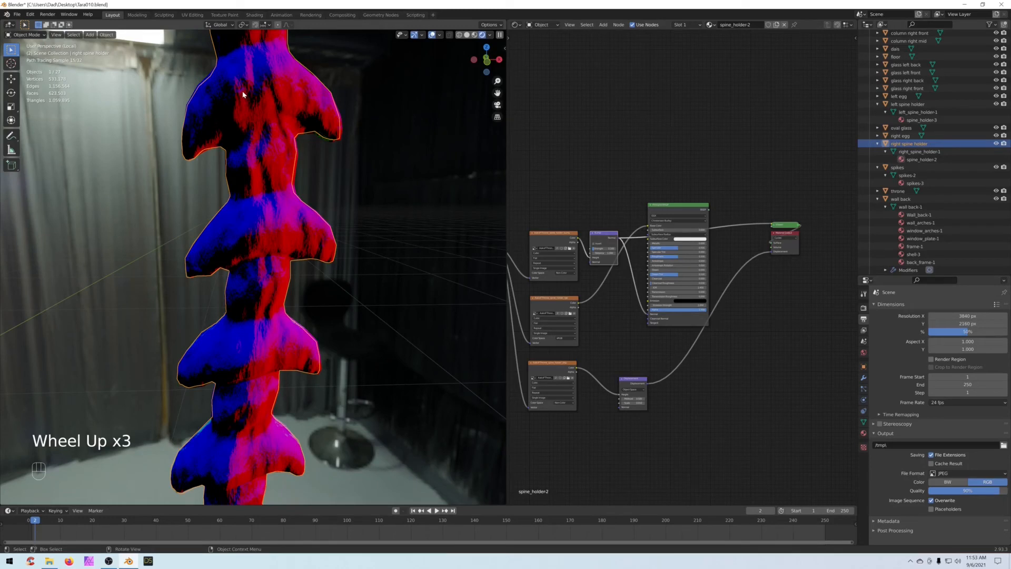
left_click(634, 389, "ctrl+shift")
left_click(584, 376, "ctrl+shift")
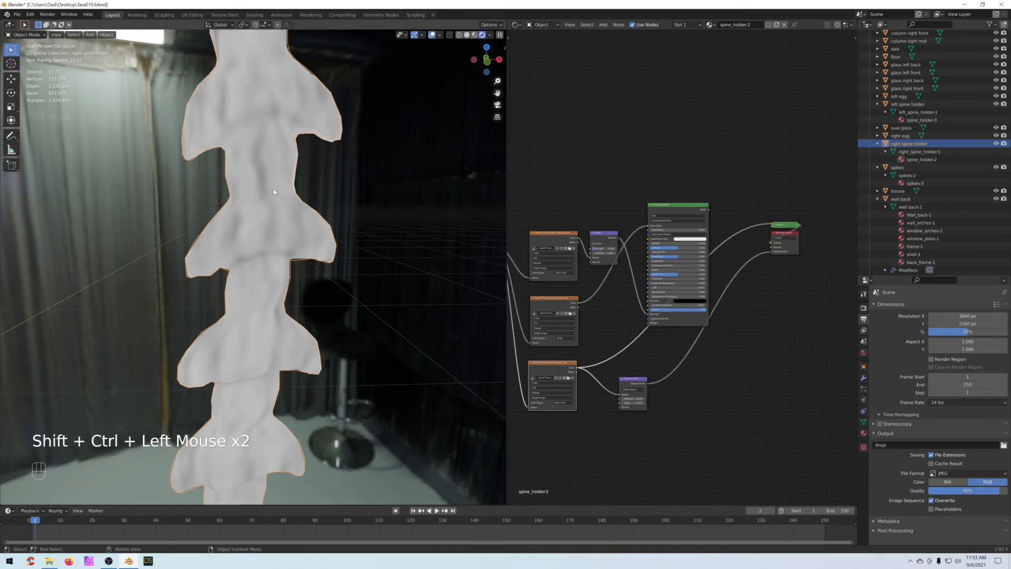
Step: Restore the Principled BSDF as the surface output and inspect the spine holder's shaded detail up close
left_click(685, 210)
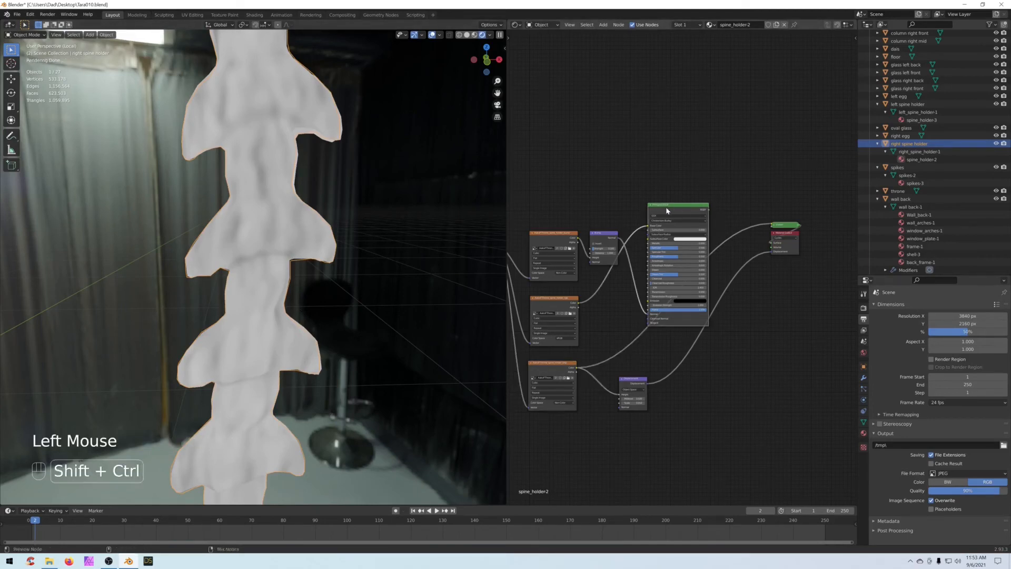
left_click(685, 210, "ctrl+shift")
left_click_drag(685, 210, 665, 188)
left_click_drag(674, 196, 674, 196)
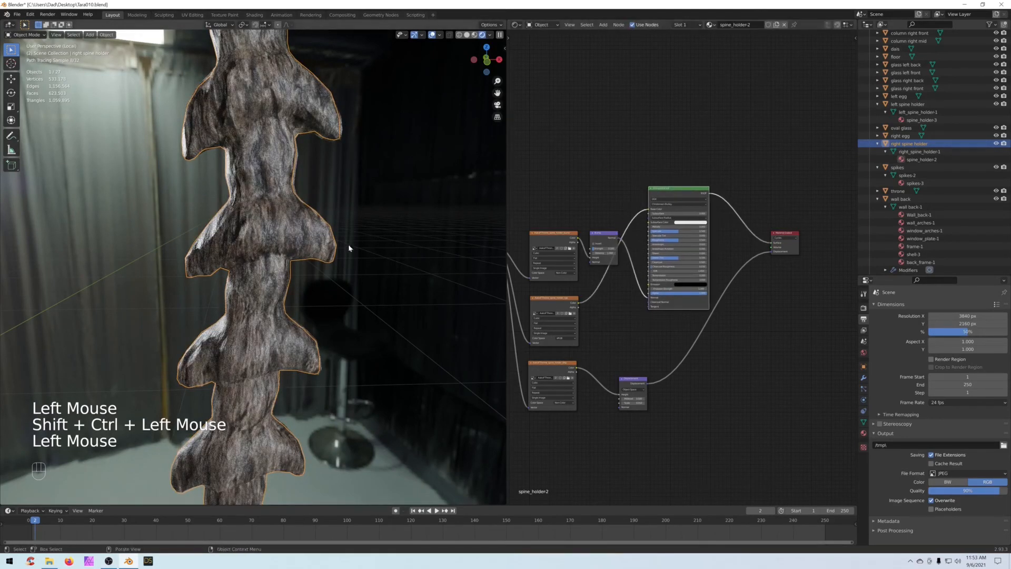
scroll(337, 255, "down", 2)
scroll(338, 259, "up", 2)
scroll(348, 260, "up", 1)
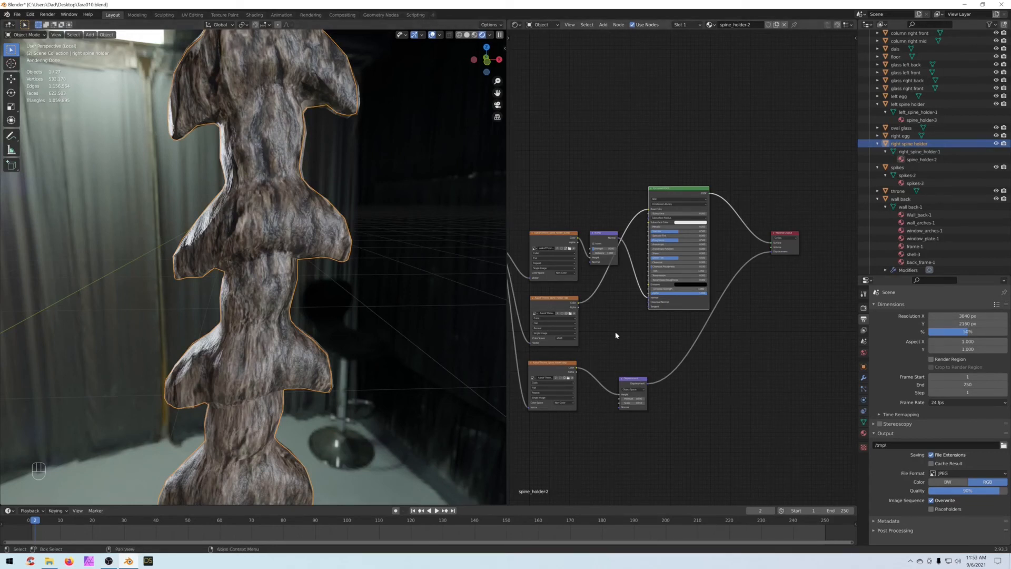
Step: Preview the displacement texture once more and compare it with the full Principled BSDF shading
left_click(554, 369, "ctrl+shift")
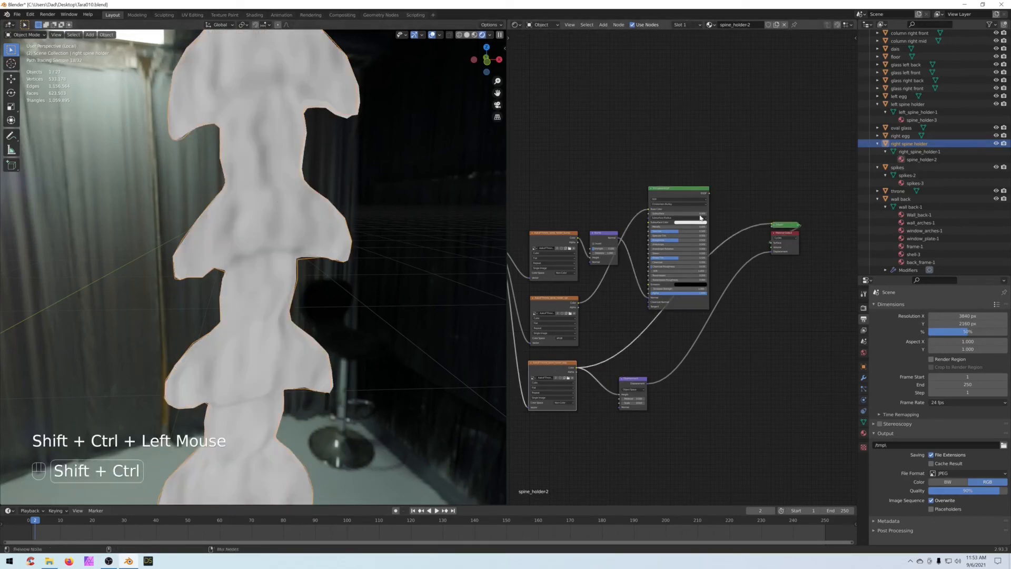
left_click(676, 191, "ctrl+shift")
scroll(284, 188, "down", 5)
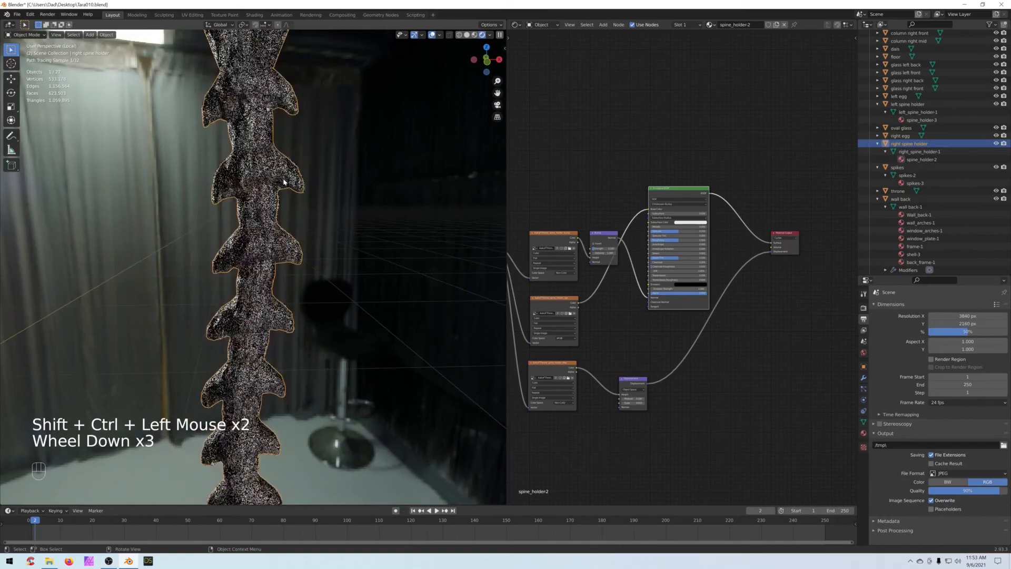
scroll(293, 189, "up", 4)
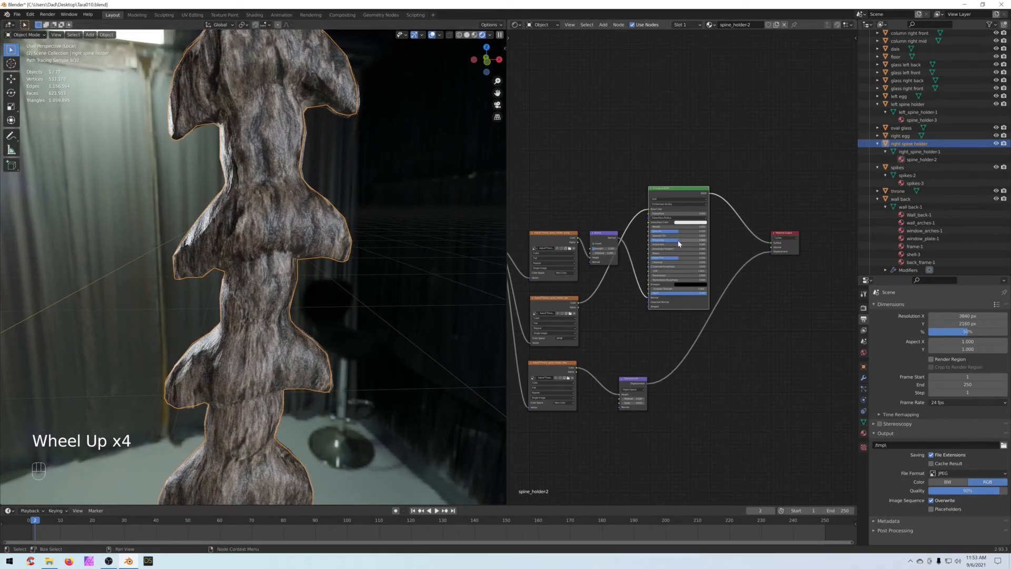
Step: Raise the Principled BSDF's roughness and check the deselected spine holder as a whole
mouse_move(679, 242)
left_mouse_down()
mouse_move(690, 241)
mouse_move(675, 234)
left_mouse_up()
middle_click_drag(554, 171, 592, 94)
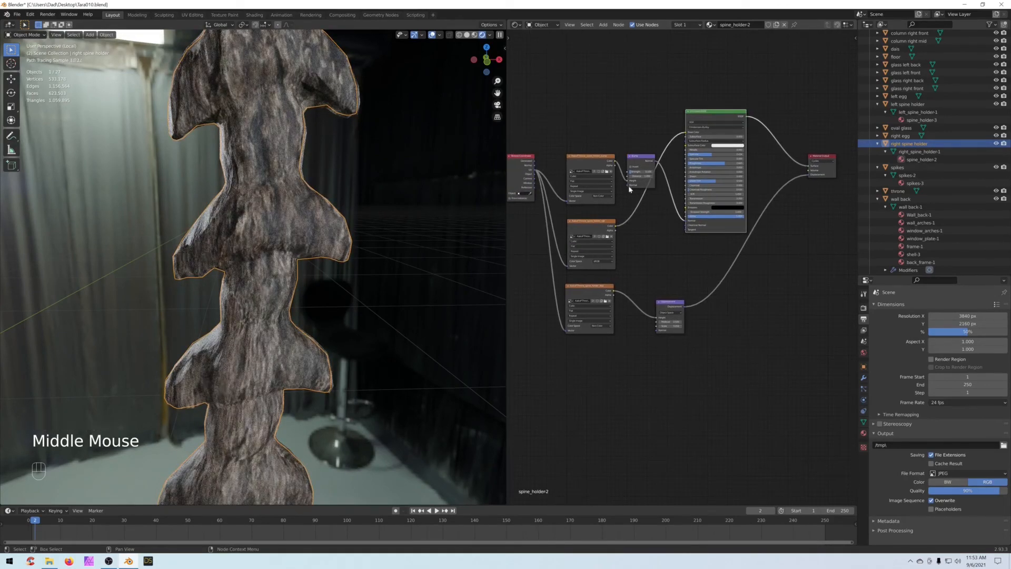
scroll(373, 258, "down", 3)
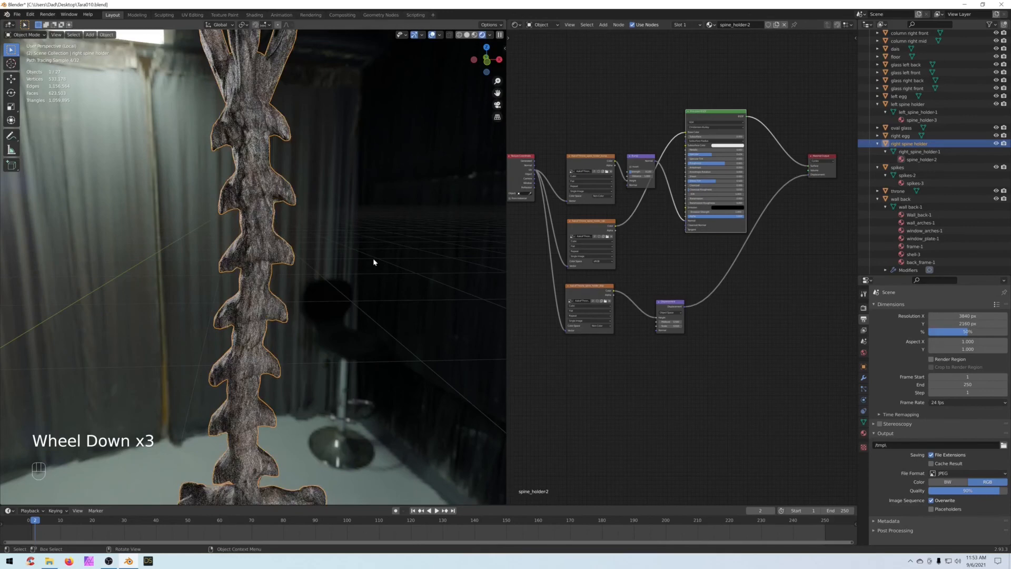
scroll(373, 259, "down", 1)
key("alt+a")
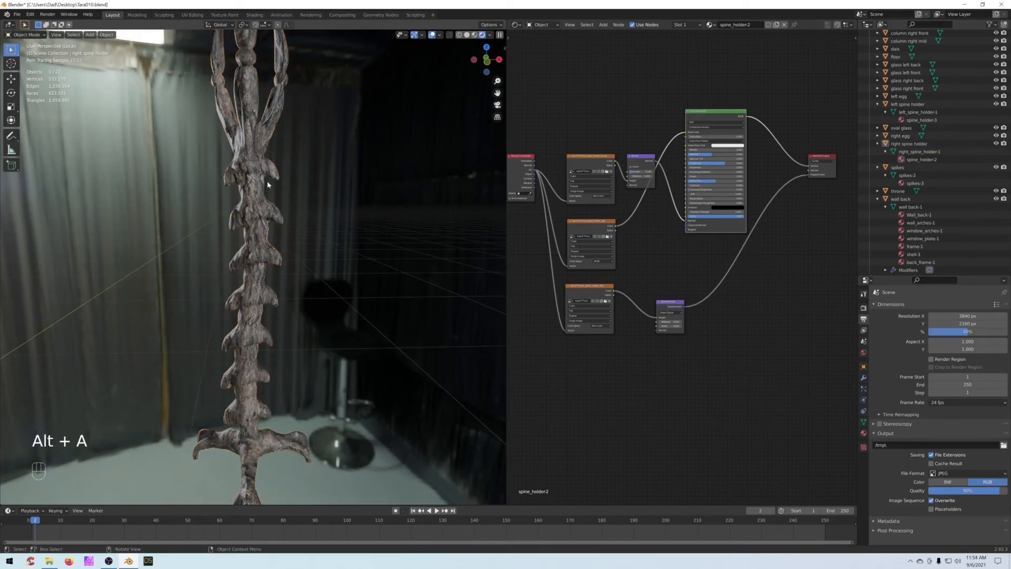
scroll(298, 194, "down", 1)
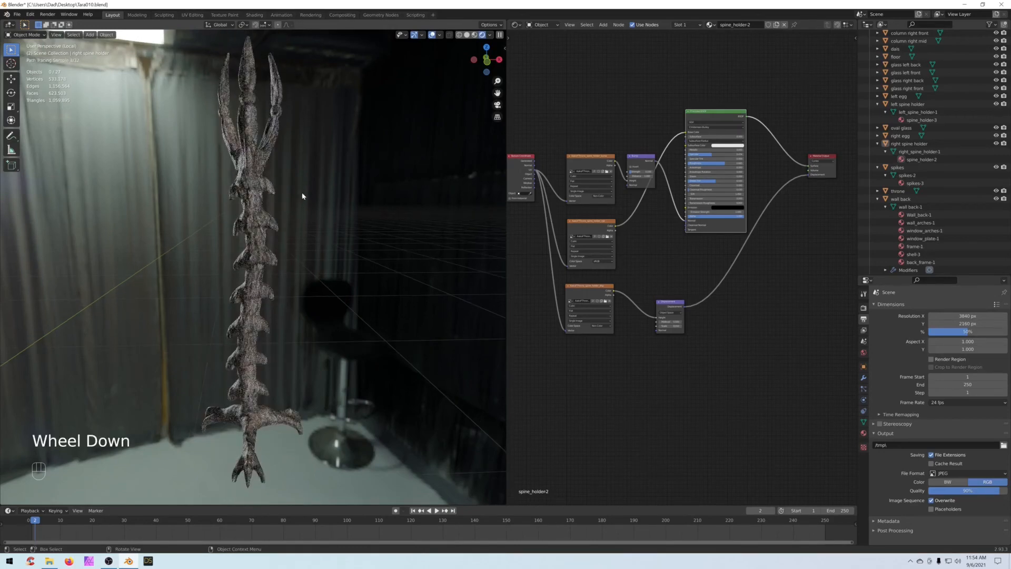
Step: Select and copy the entire spine_holder-2 node network
scroll(679, 264, "down", 4)
middle_click_drag(659, 253, 674, 252)
left_click_drag(813, 80, 553, 409)
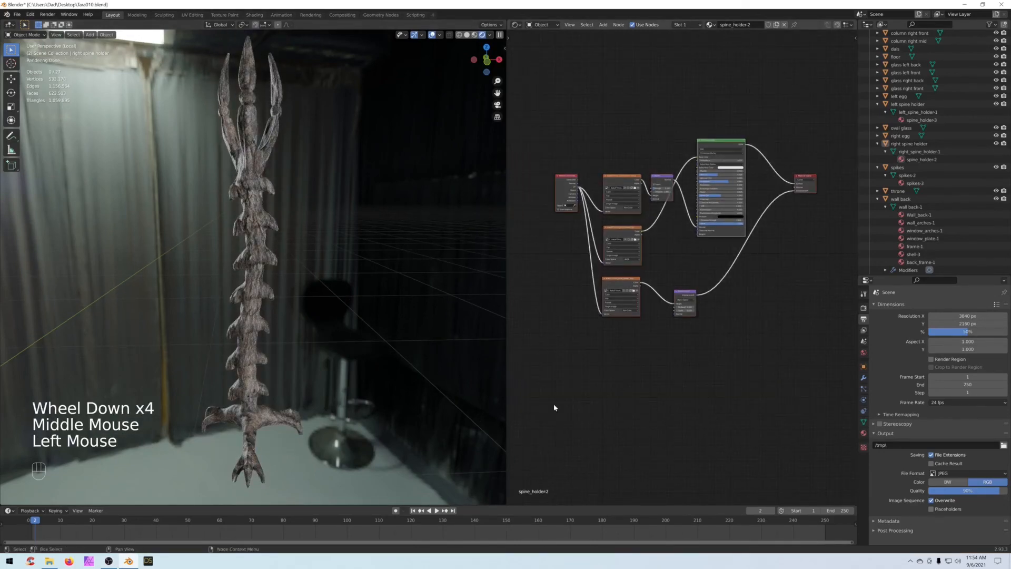
key("ctrl+c")
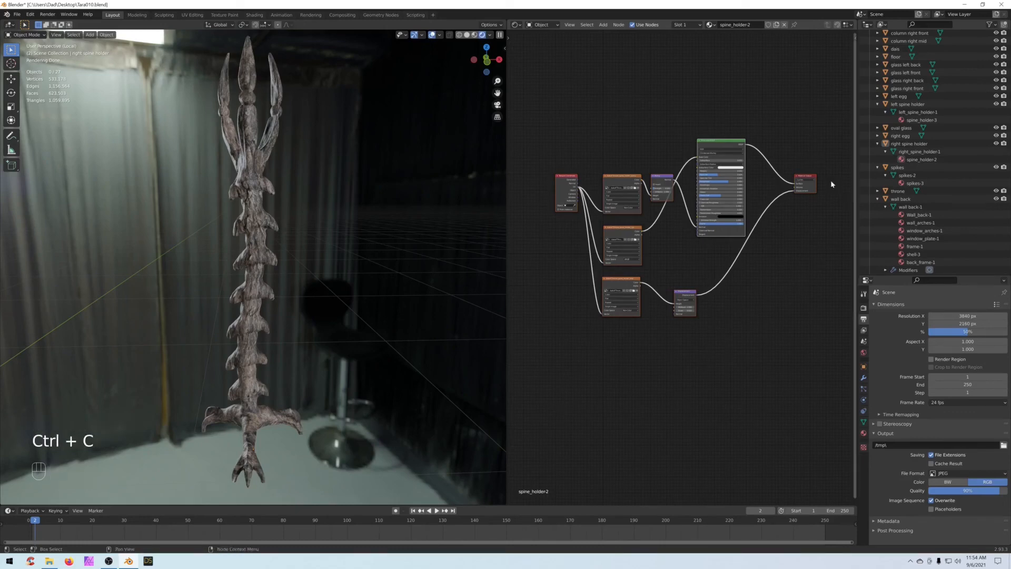
Step: Replace the left spine holder's spine_holder-3 material nodes with the copied spine_holder-2 network
left_click(936, 121)
left_click_drag(838, 110, 545, 388)
key("Delete")
key("ctrl+v")
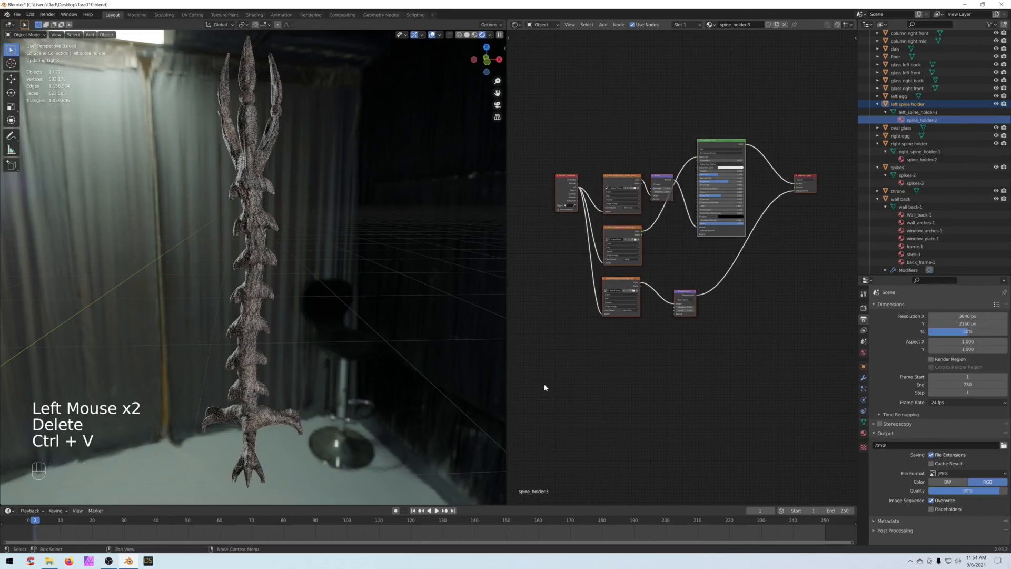
Step: Inspect the left spine holder's rendered material in isolation and return to the full scene in solid shading
scroll(241, 336, "down", 1)
scroll(241, 336, "down", 1)
middle_click_drag(239, 321, 298, 302, "shift")
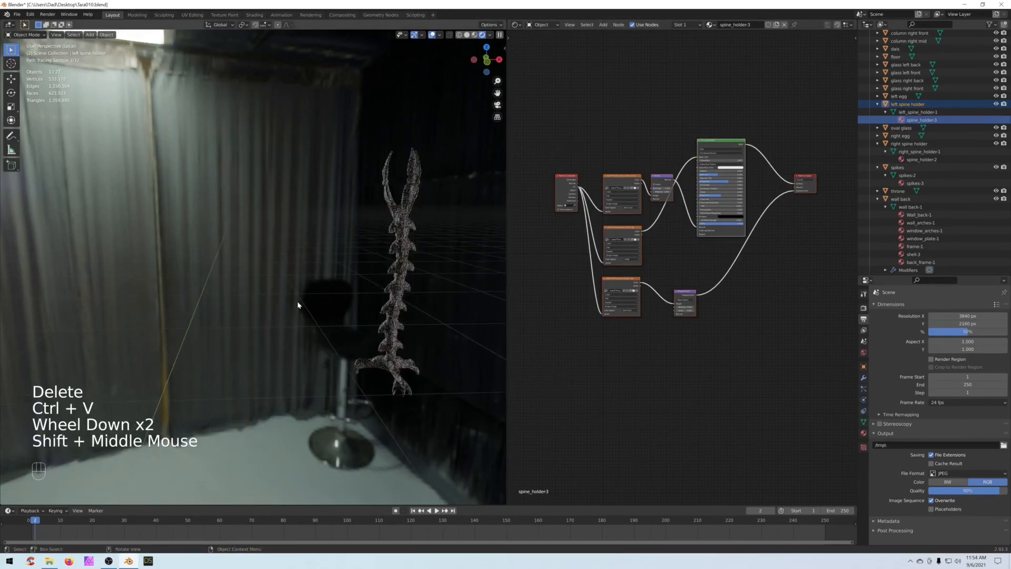
key("slash")
middle_click_drag(209, 300, 331, 307, "shift")
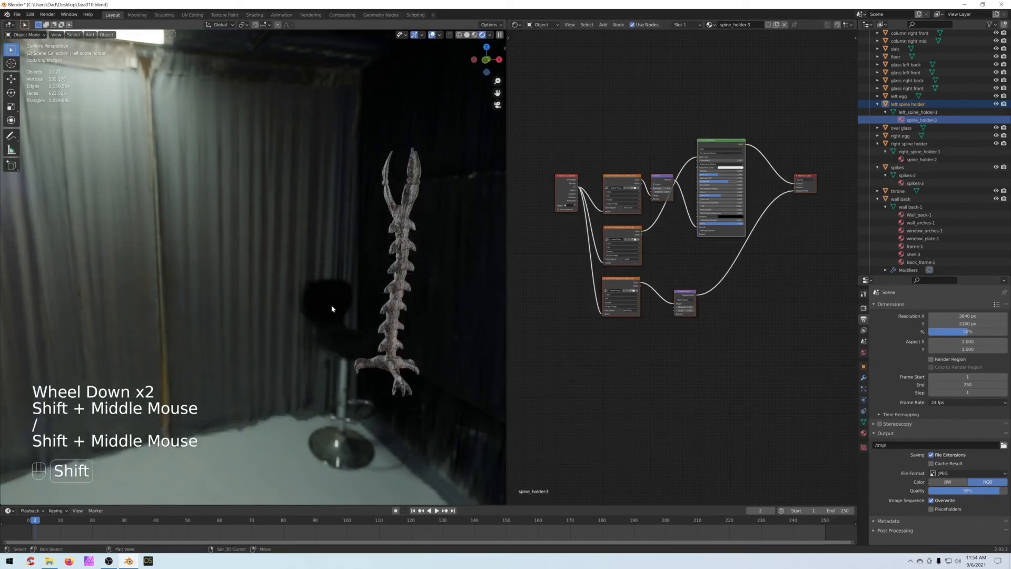
scroll(244, 295, "down", 2)
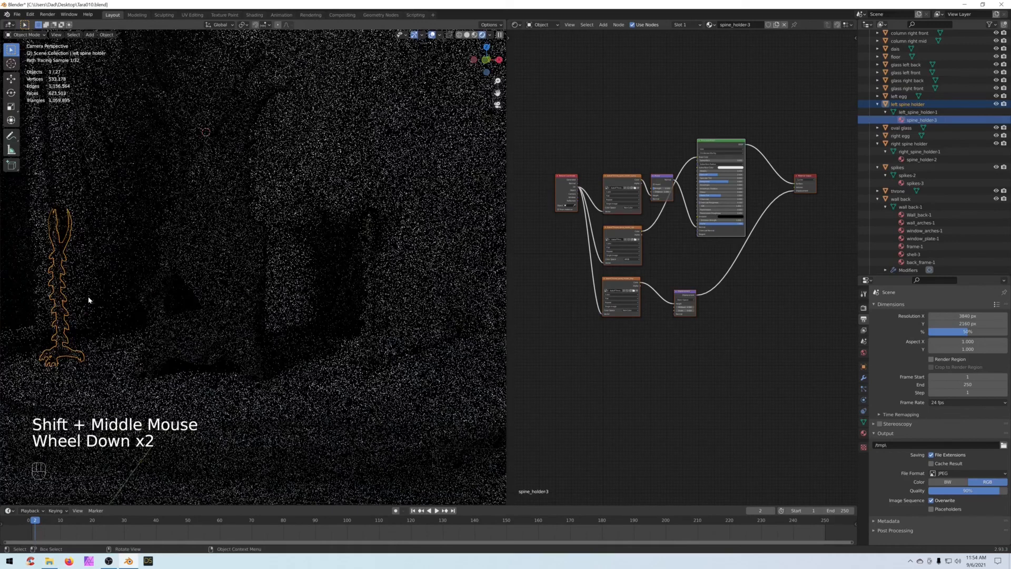
left_click(365, 296)
left_click(60, 303)
key("slash")
scroll(62, 303, "up", 1)
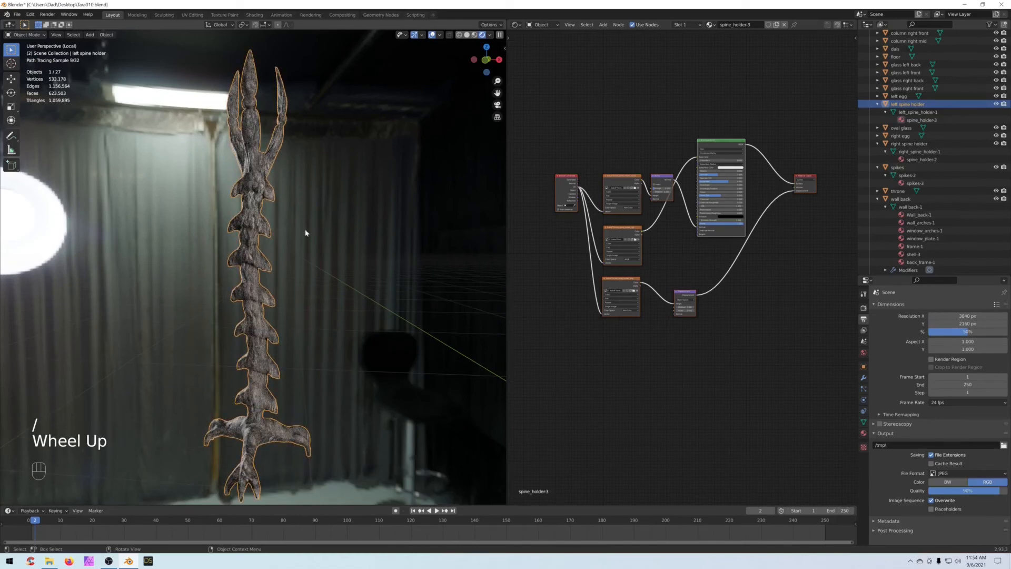
left_click(467, 35)
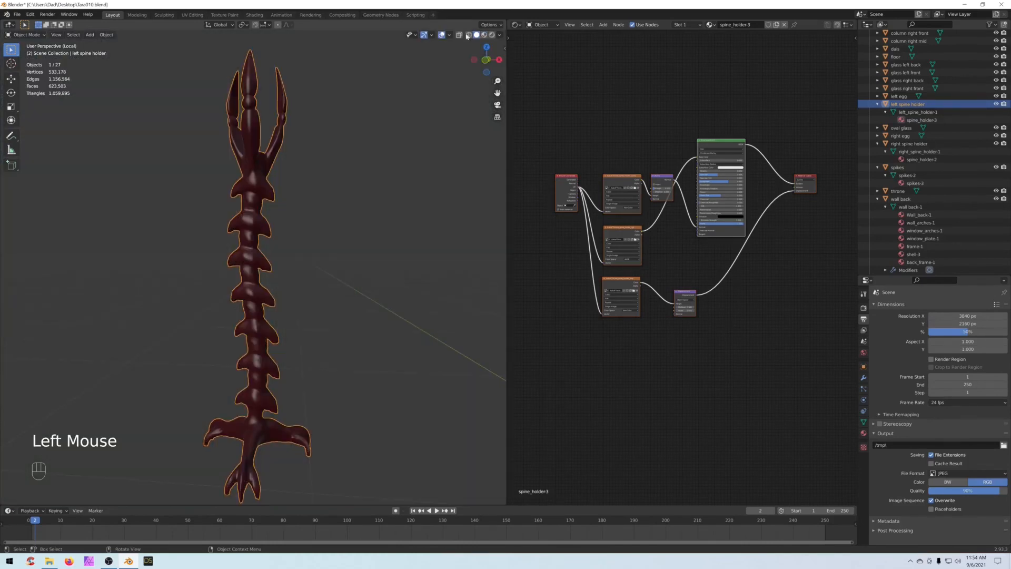
key("slash")
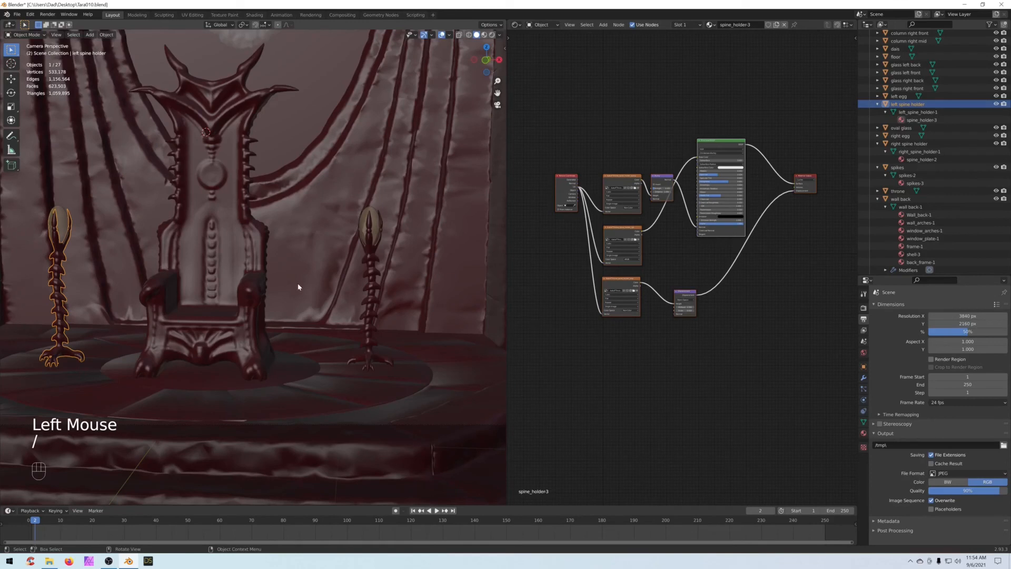
Step: Isolate the right spine holder, check its rendered material, and restore the full scene in solid shading
left_click(376, 291)
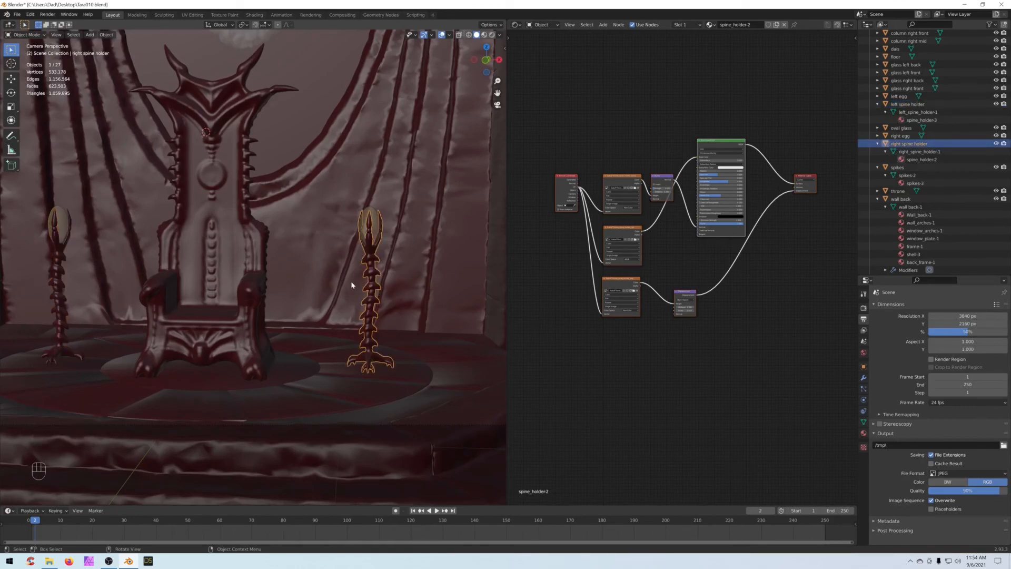
key("slash")
scroll(351, 284, "up", 2)
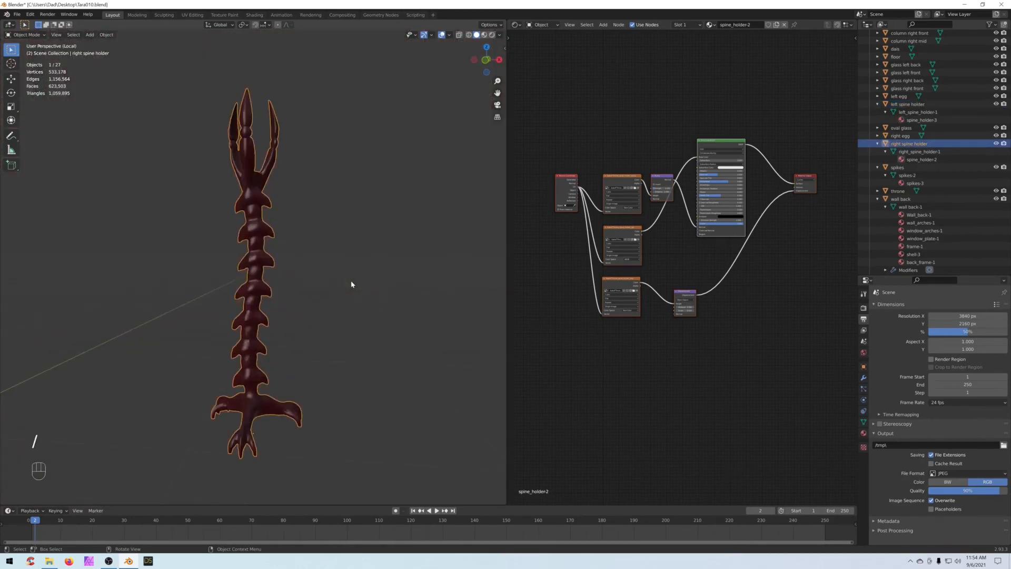
left_click(491, 34)
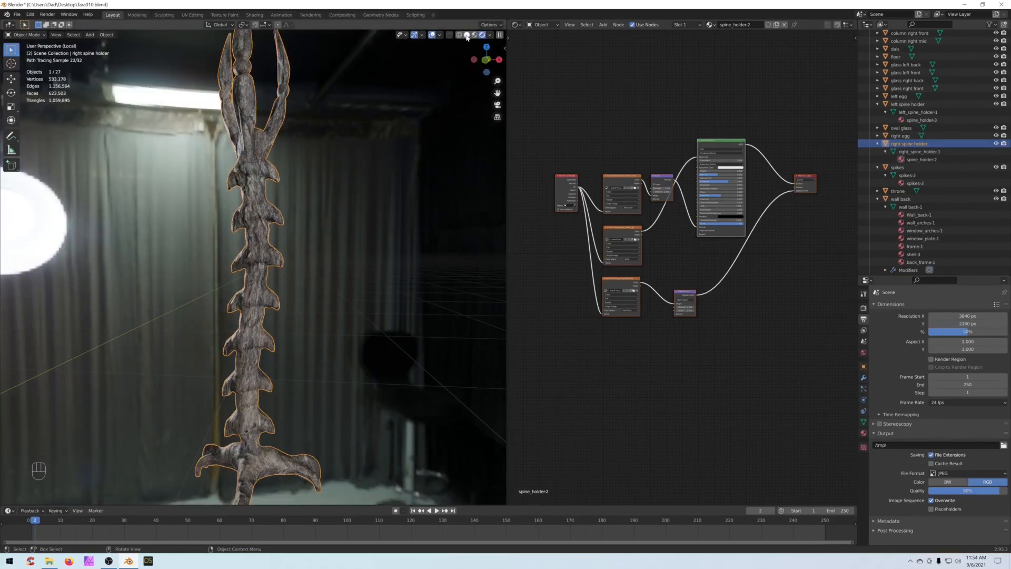
left_click(467, 35)
scroll(334, 212, "down", 3)
scroll(333, 210, "down", 1)
key("slash")
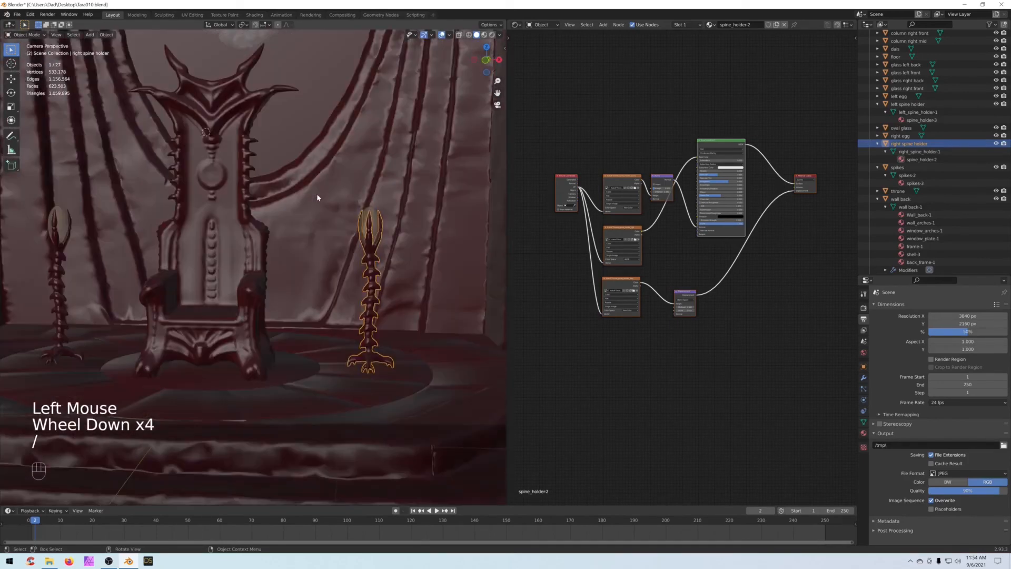
Step: Collapse the outliner hierarchy and enable the Character collection in the view layer
scroll(315, 201, "down", 2)
middle_click_drag(315, 201, 332, 132, "shift")
scroll(318, 227, "up", 1)
scroll(334, 134, "down", 1)
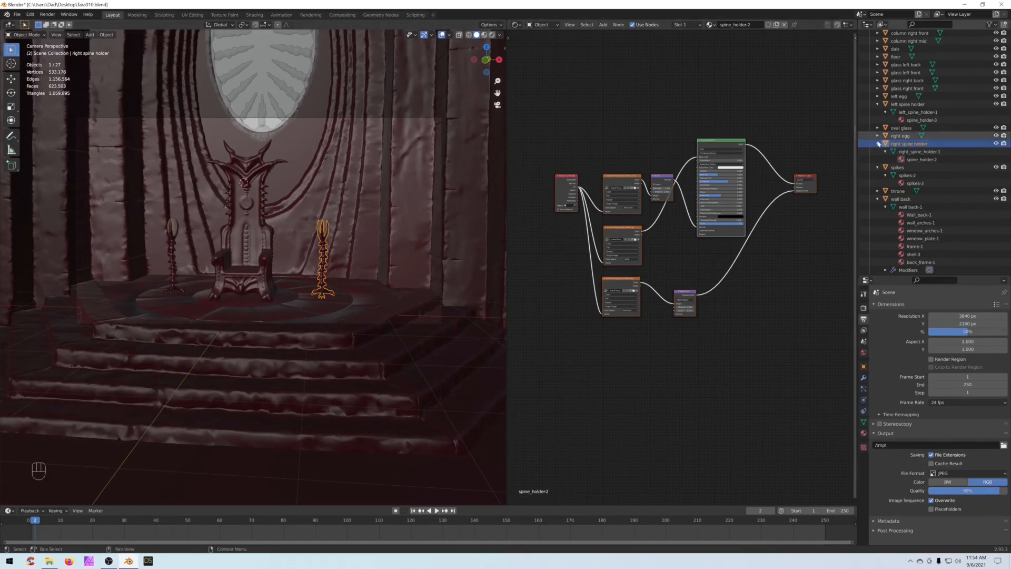
key("KP_Subtract")
key("KP_Subtract")
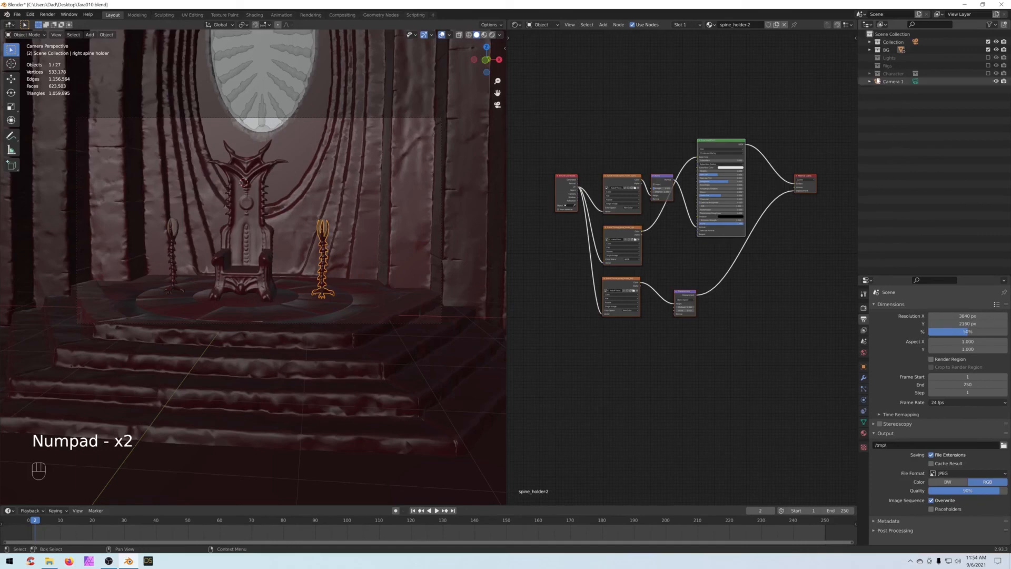
left_click(988, 74)
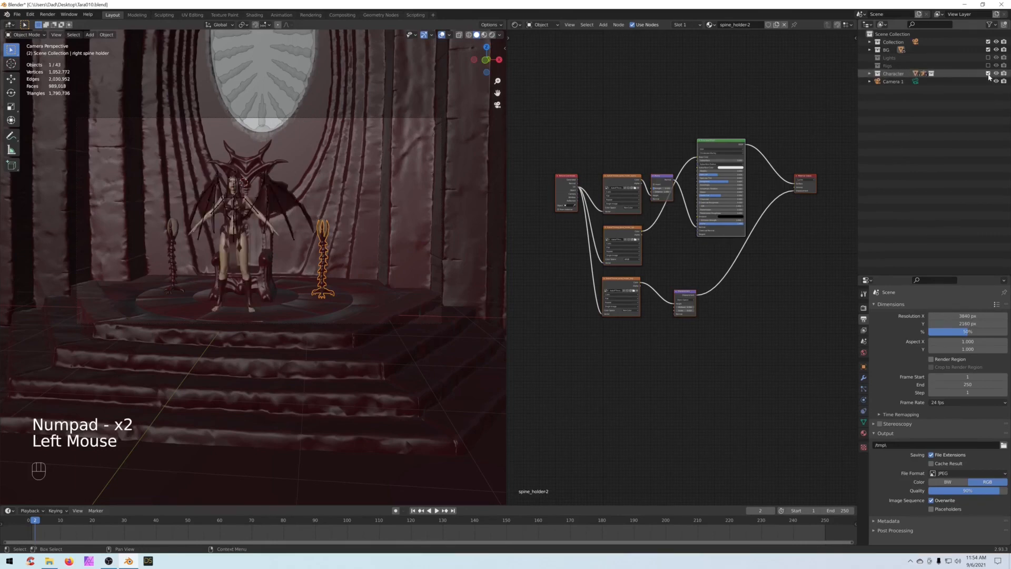
Step: Examine how the character, wings and spine holders sit together in front of the throne
scroll(301, 268, "up", 2)
scroll(295, 272, "up", 2)
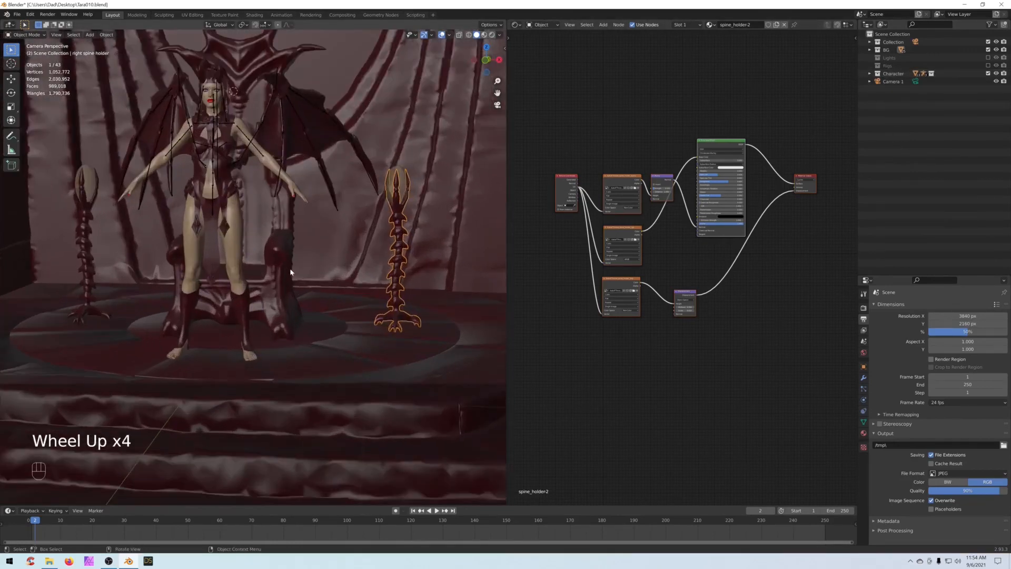
middle_click_drag(289, 277, 303, 330, "shift")
scroll(304, 330, "down", 3)
scroll(306, 332, "up", 2)
scroll(309, 333, "down", 3)
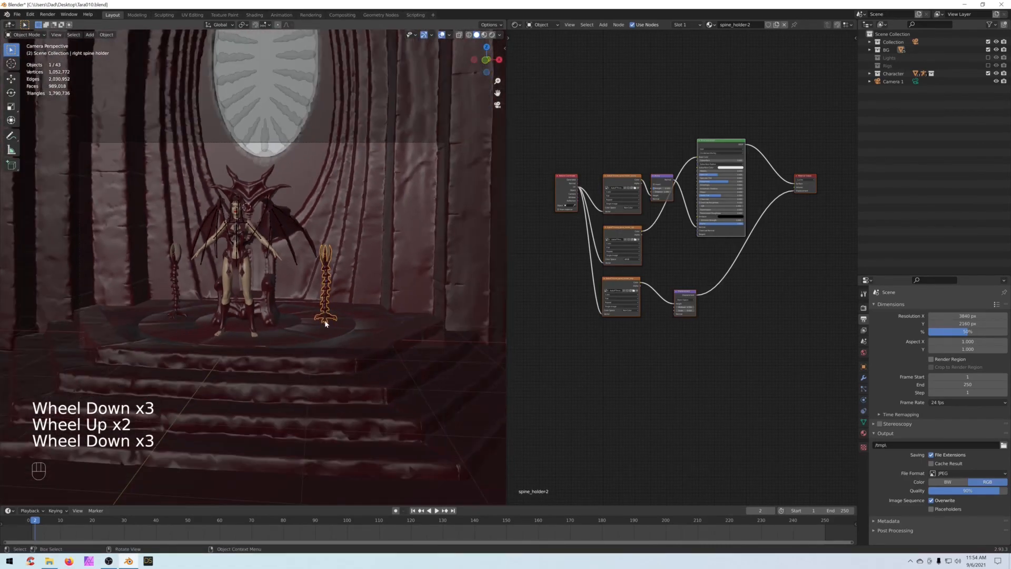
scroll(324, 325, "up", 2)
scroll(325, 323, "up", 1)
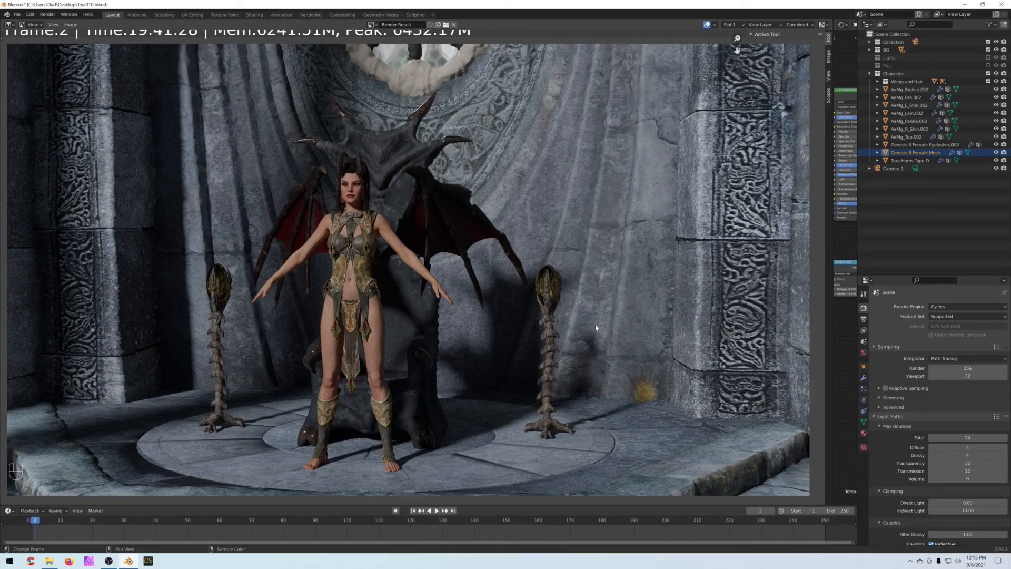
Step: Examine the finished Cycles render of the character in the throne room, from the full frame to closer detail
scroll(617, 310, "down", 1)
scroll(579, 263, "up", 1)
scroll(568, 407, "down", 2)
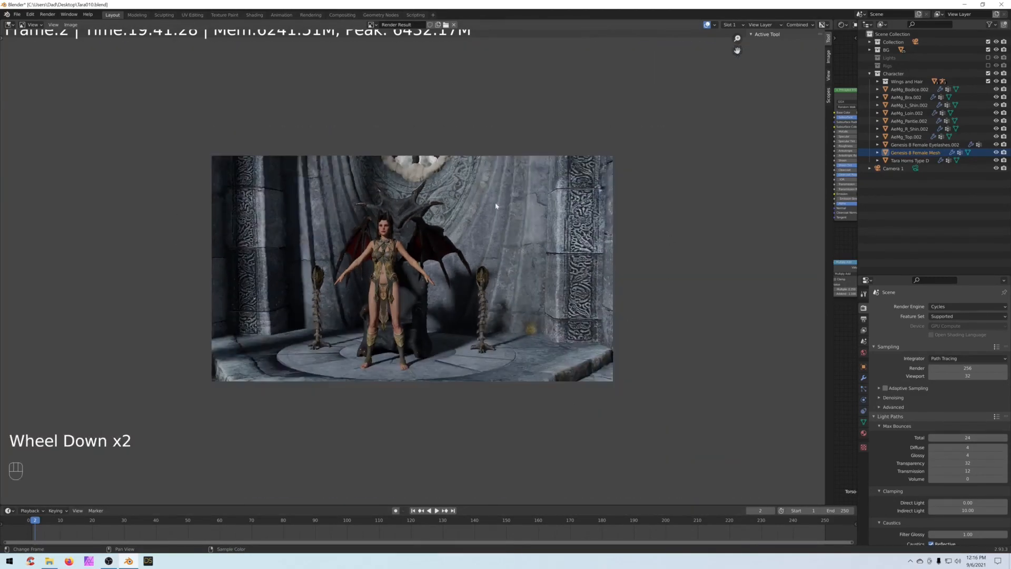
scroll(346, 292, "up", 2)
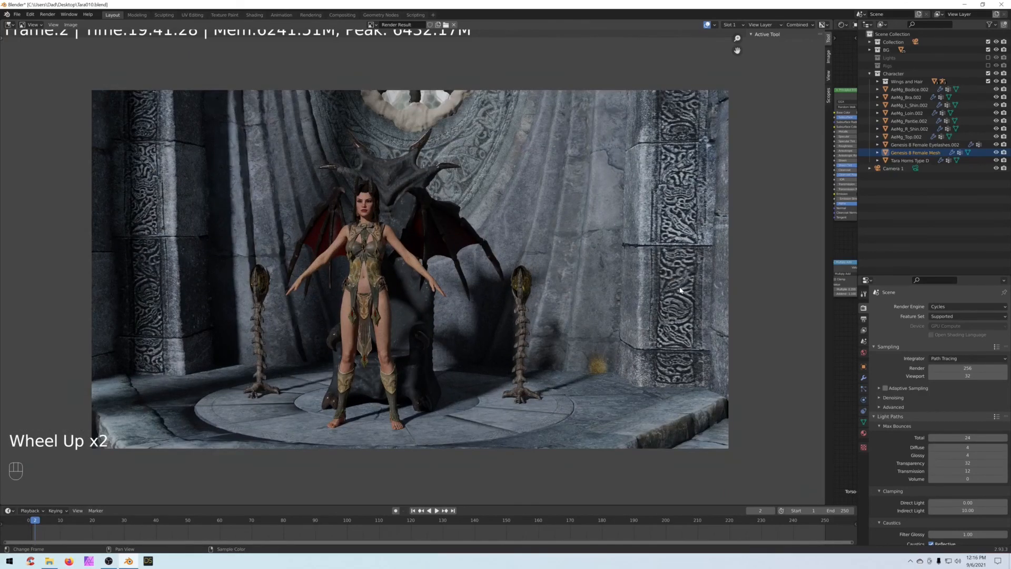
scroll(680, 290, "up", 1)
middle_click_drag(678, 289, 671, 295)
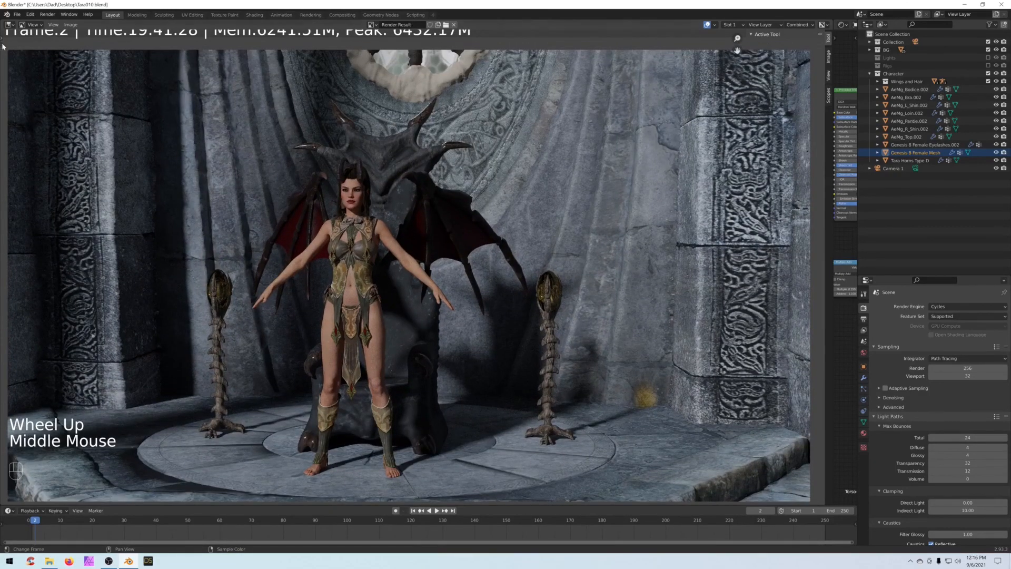
Step: Switch the render result area back to the 3D Viewport, showing more of the throne room
left_click(9, 25)
left_click(27, 47)
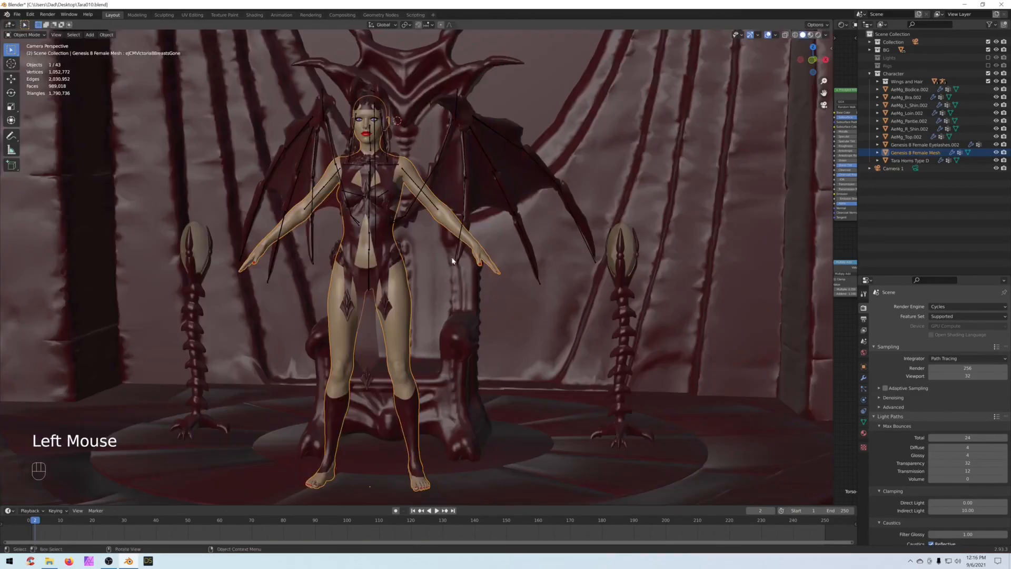
scroll(524, 283, "down", 2)
Step: Set the render output resolution to 1280 px wide by 1920 px high
left_click(864, 319)
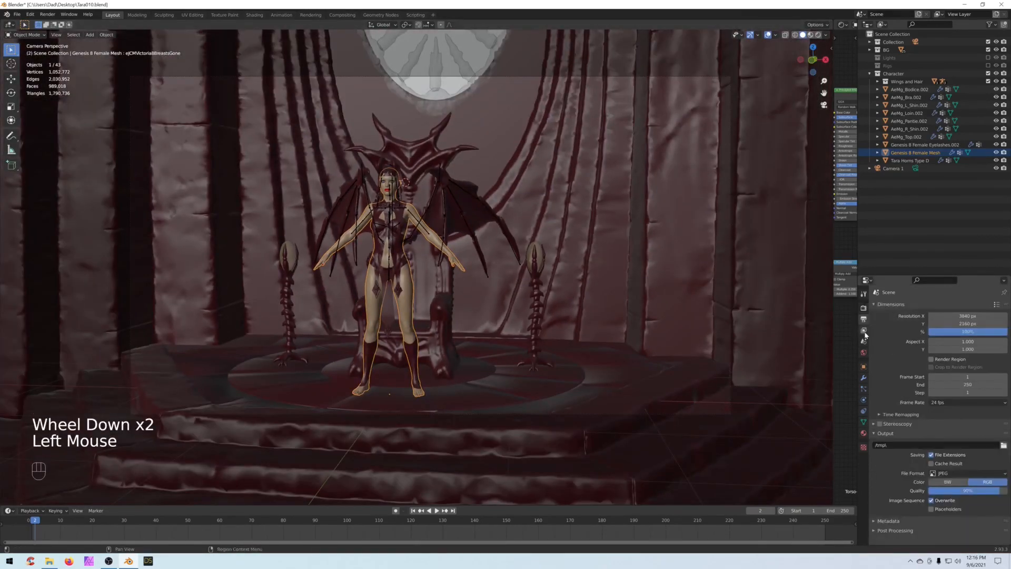
left_click(864, 331)
left_click(863, 319)
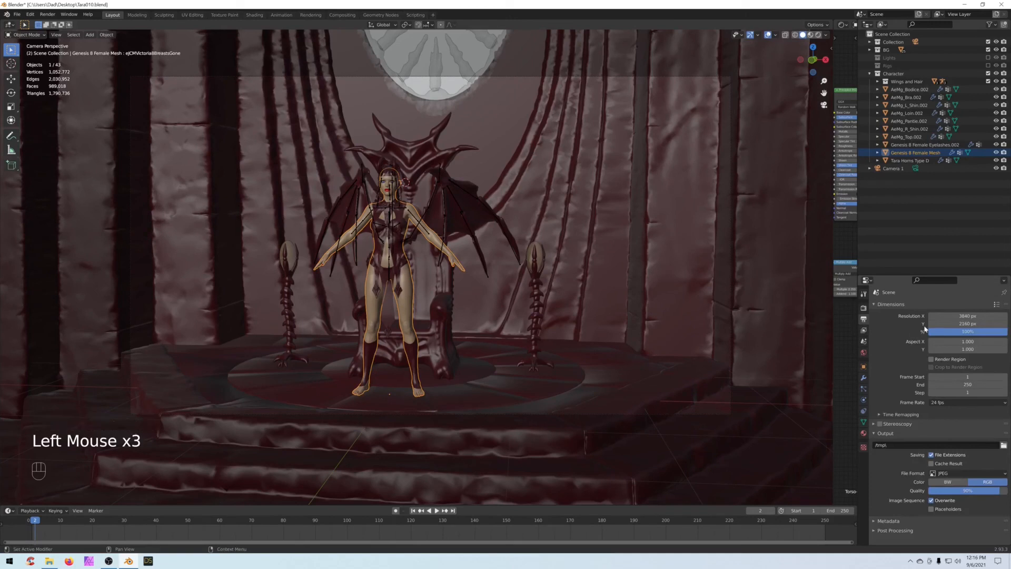
left_click(954, 316)
type("1280")
key("Return")
left_click(953, 323)
type("1920")
key("Return")
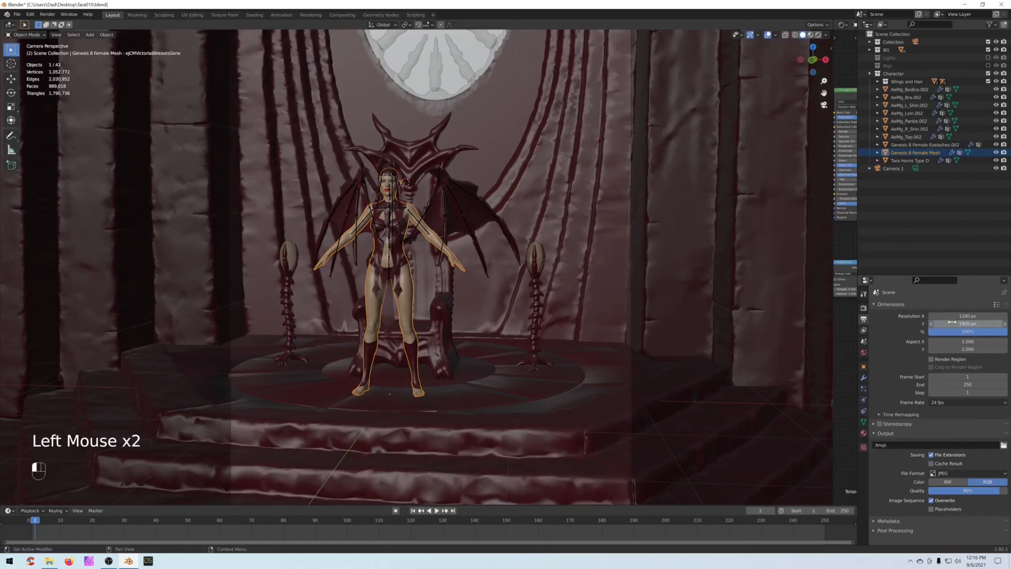
Step: Lock the camera to the view so that viewport navigation moves it
scroll(706, 365, "down", 3)
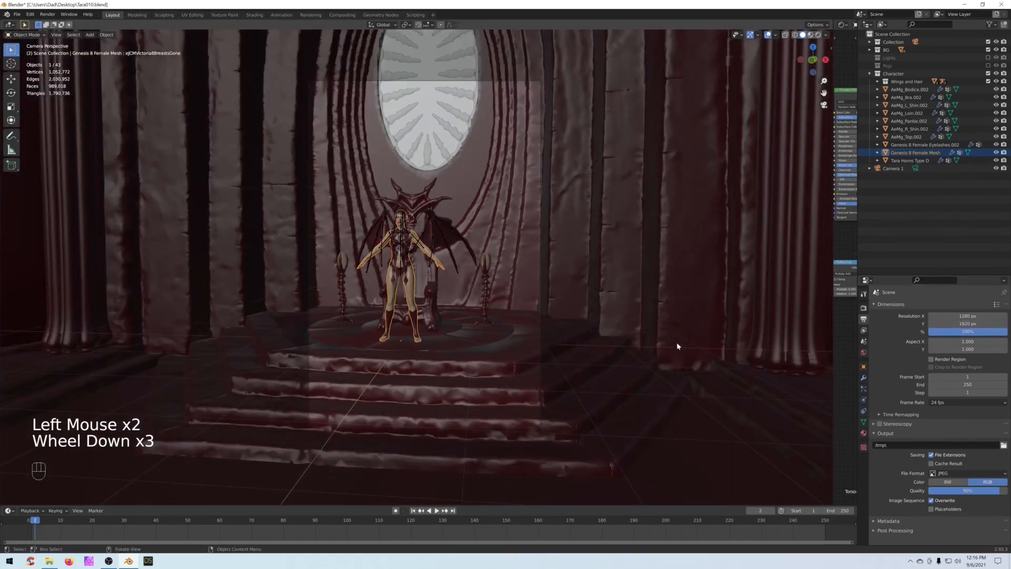
key("n")
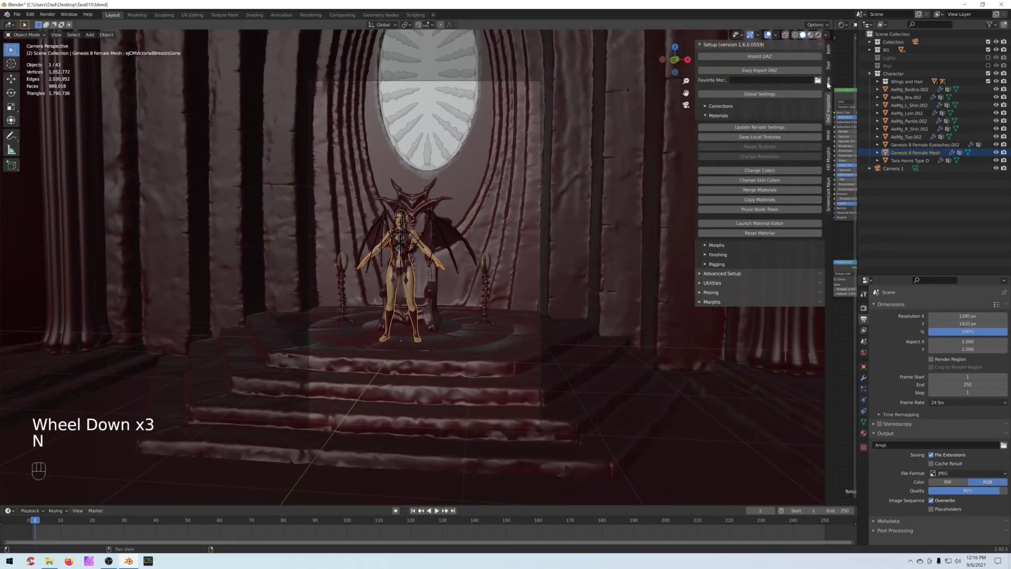
left_click(828, 84)
left_click(770, 142)
Step: Reposition the camera closer and slightly above so the portrait frame holds the full character in front of the throne
scroll(631, 325, "up", 2)
mouse_move(631, 324)
middle_mouse_down()
mouse_move(624, 333)
mouse_move(650, 334)
mouse_move(619, 340)
mouse_move(617, 320)
middle_mouse_up()
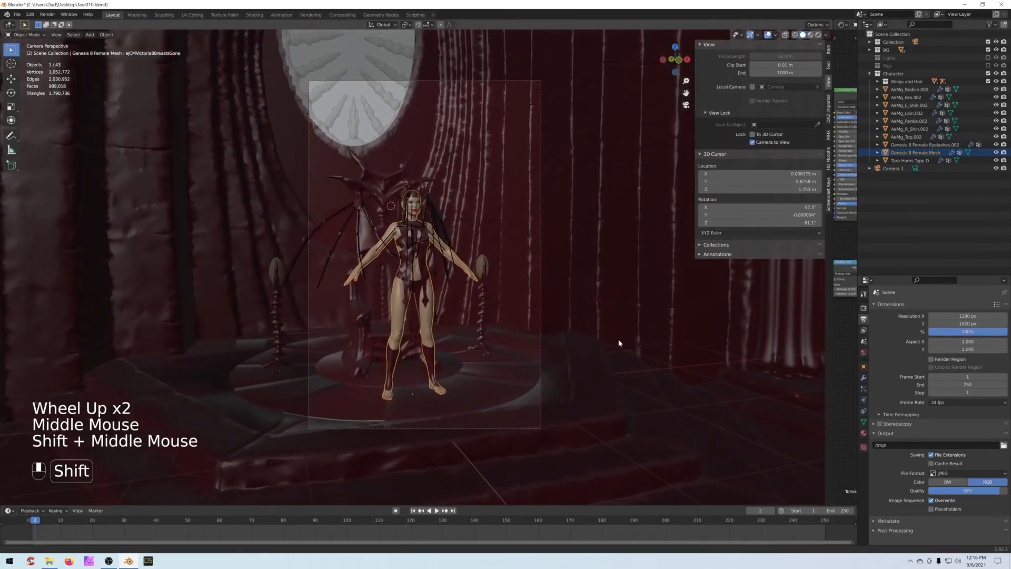
scroll(618, 337, "up", 1)
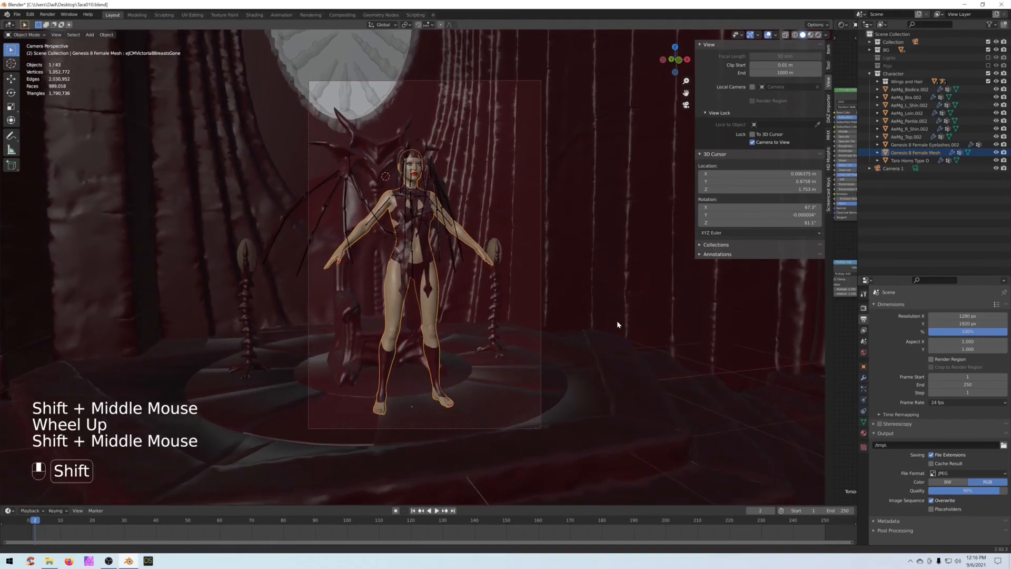
middle_click_drag(419, 127, 497, 247)
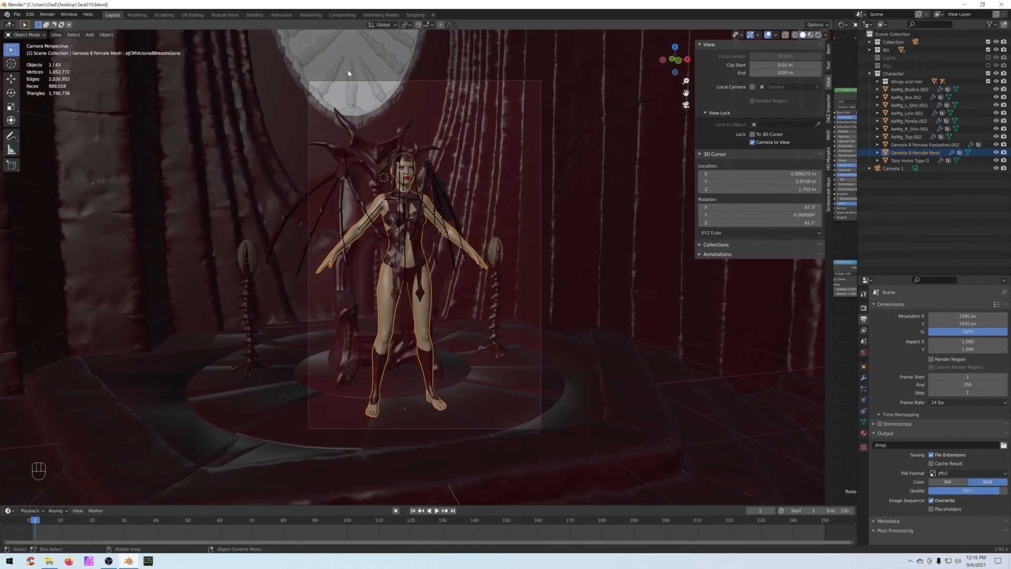
middle_click_drag(441, 136, 440, 167)
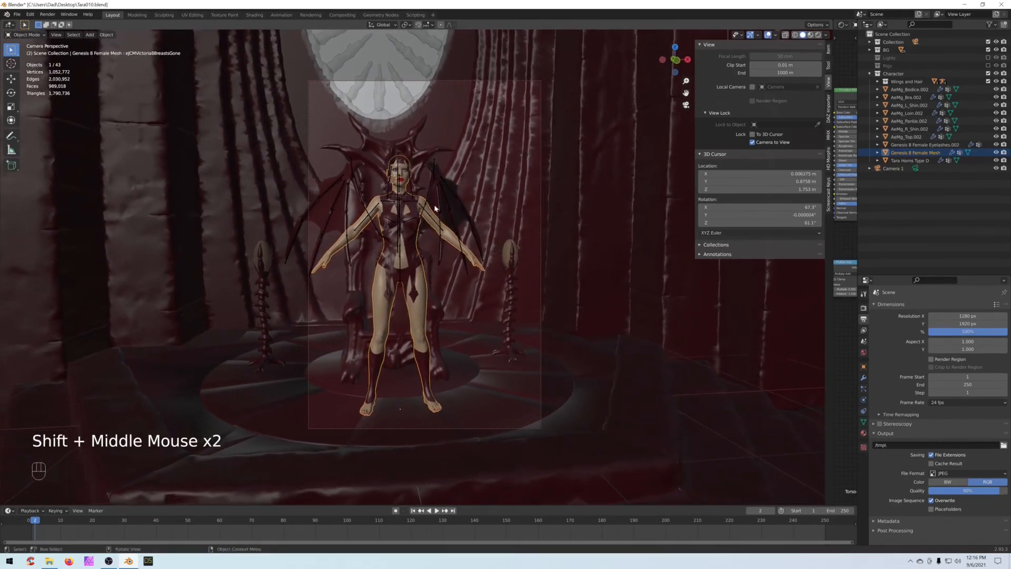